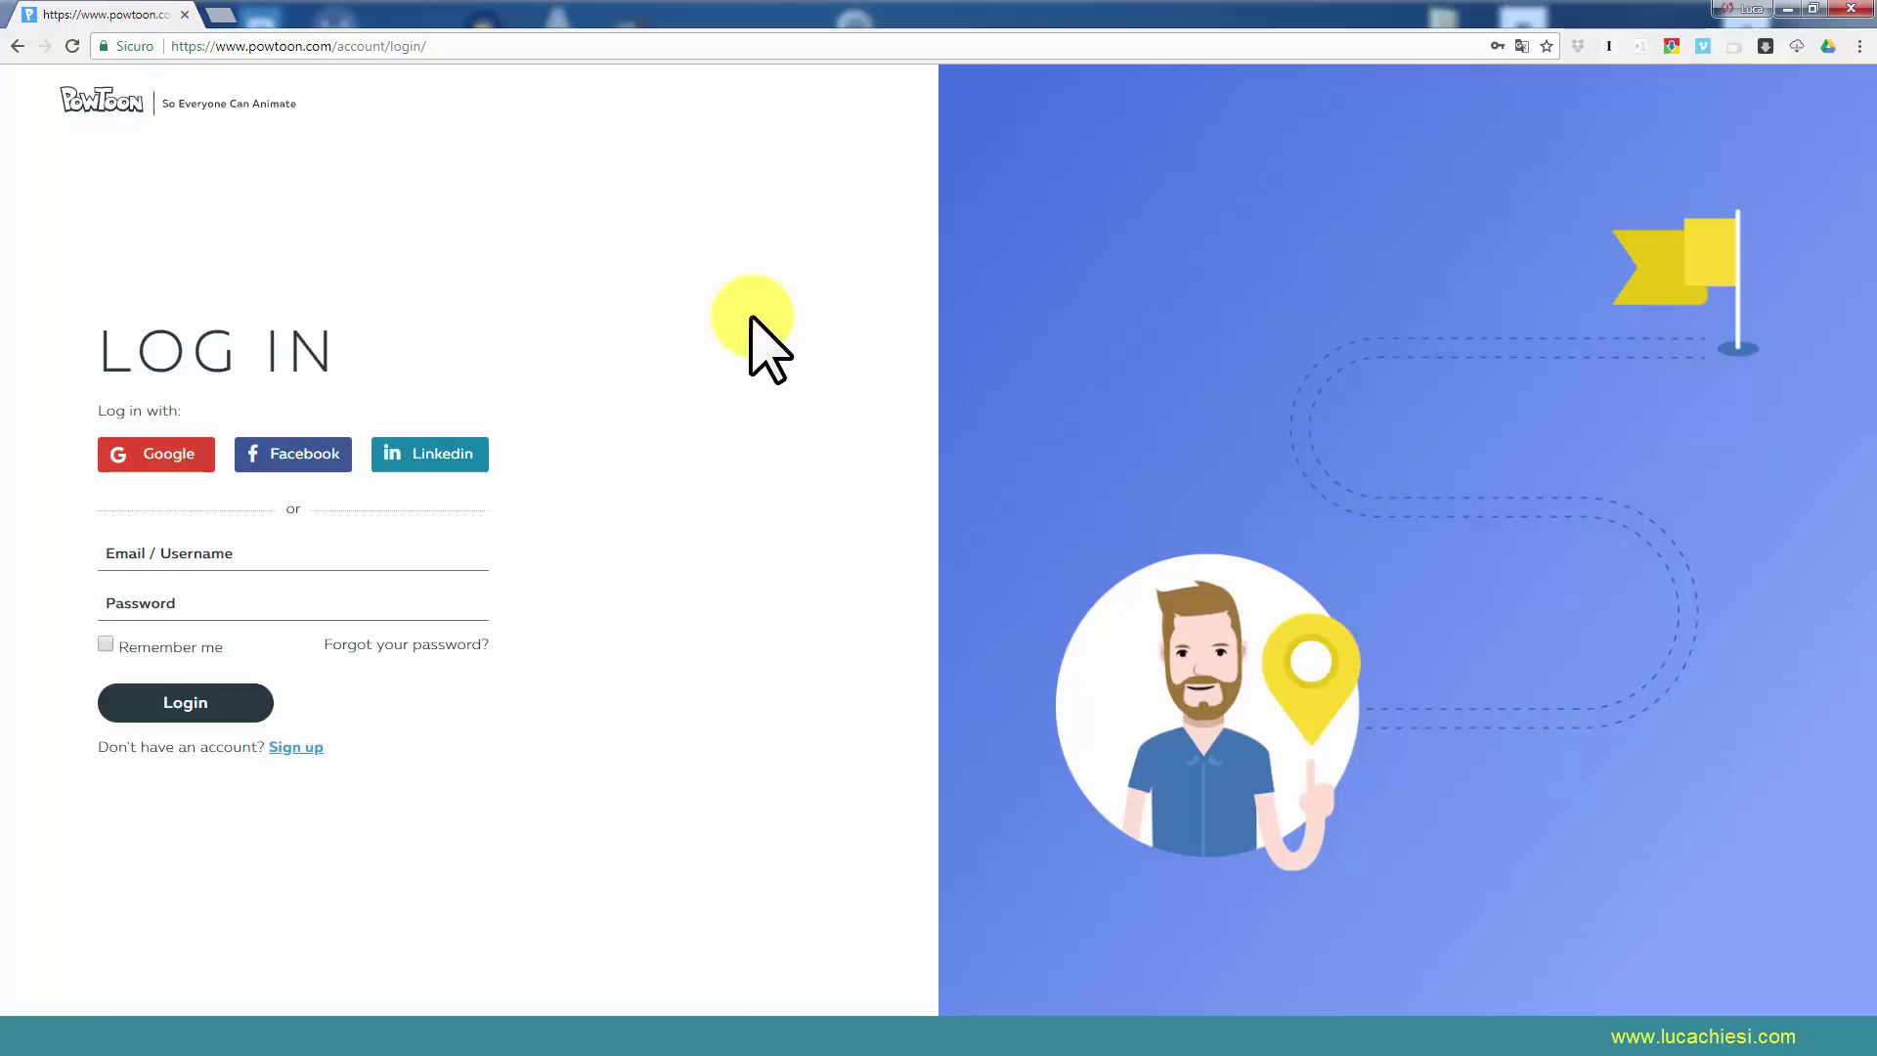
Choose to log in to Powtoon with a Google account.
click(151, 451)
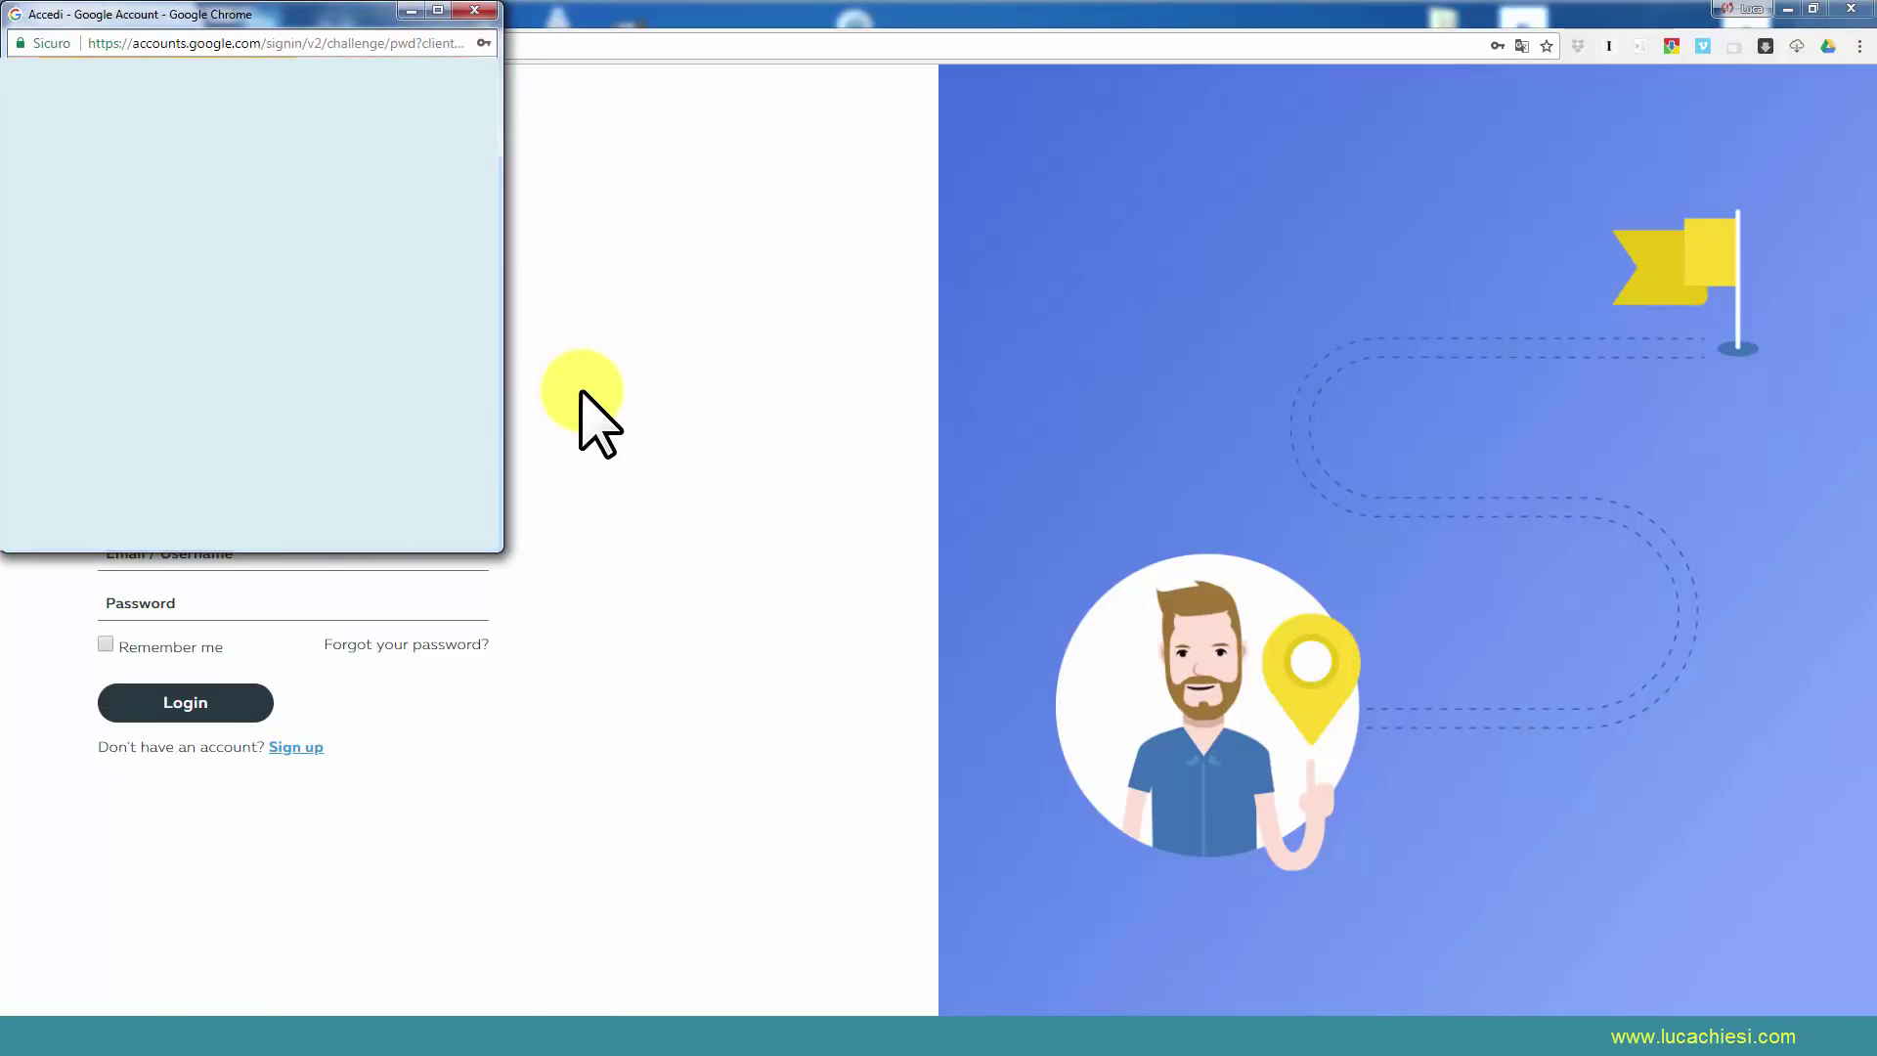
Submit the Google account password to complete sign-in to Powtoon.
click(406, 354)
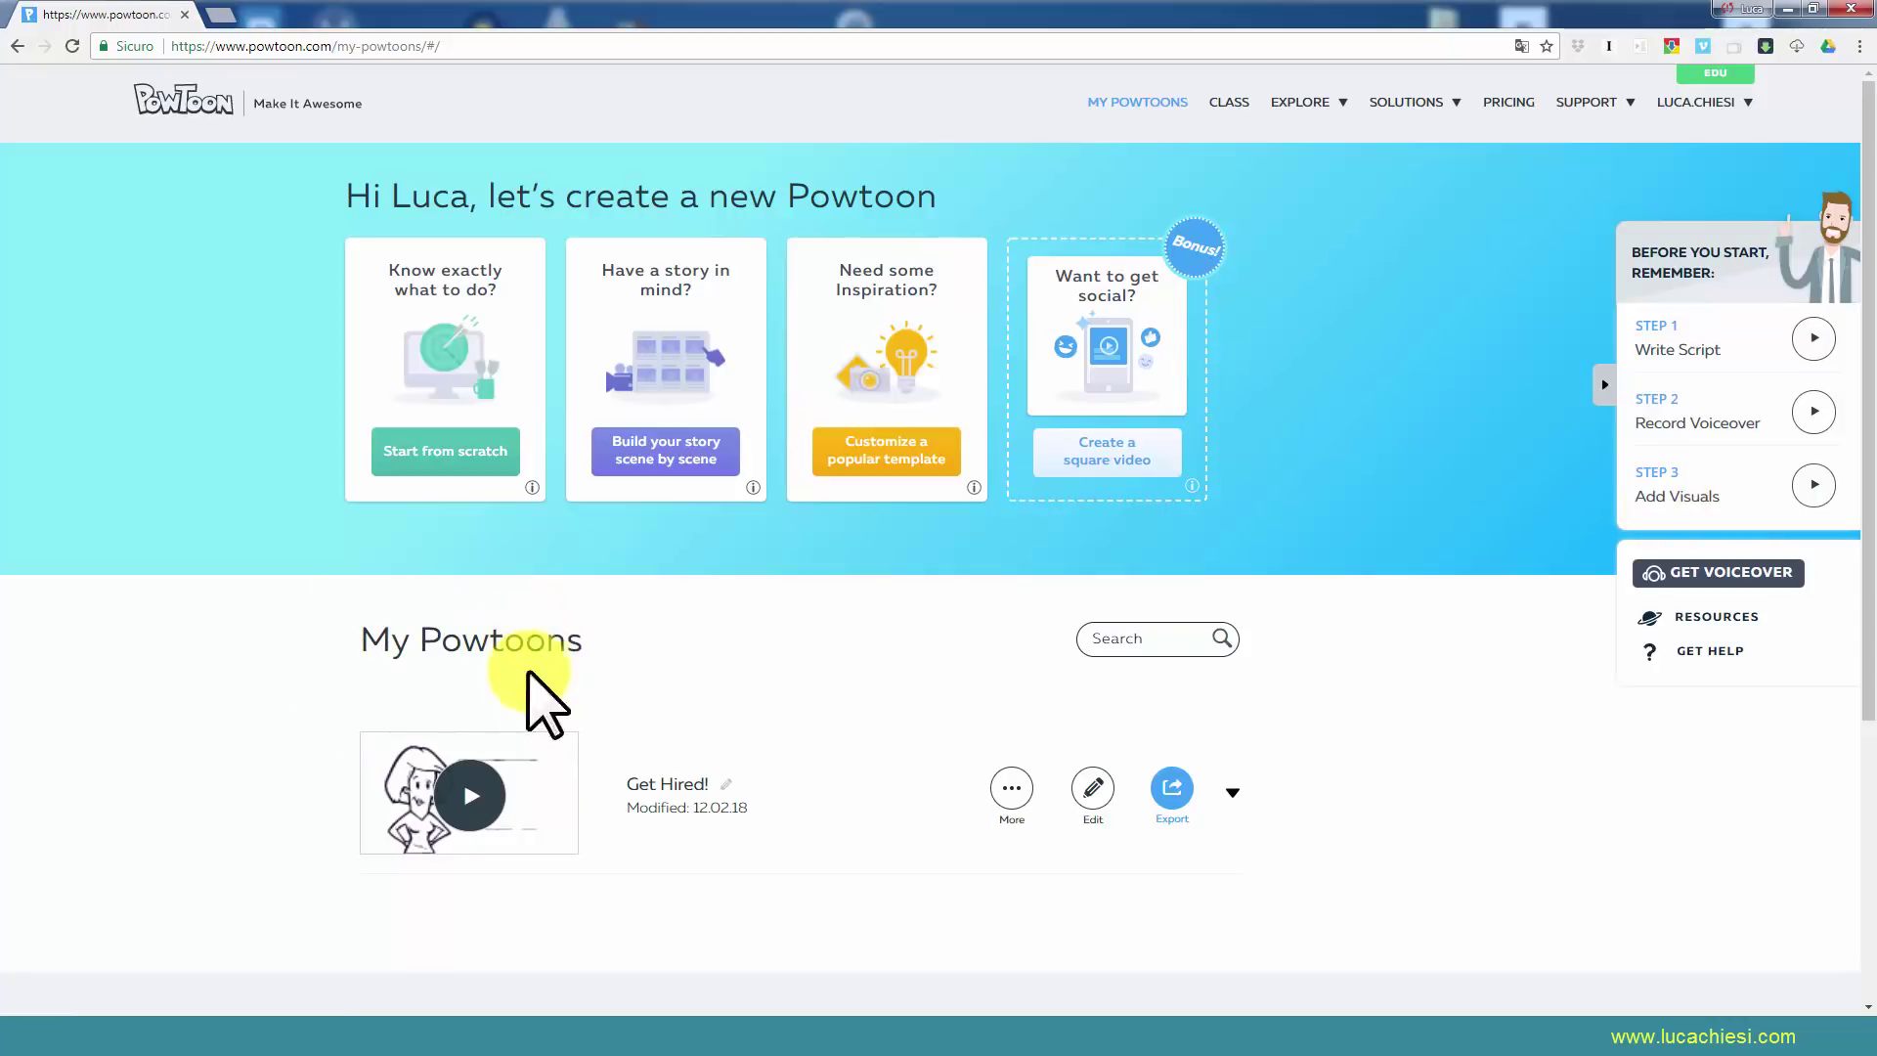
scroll(544, 796, down, 3)
scroll(599, 817, up, 3)
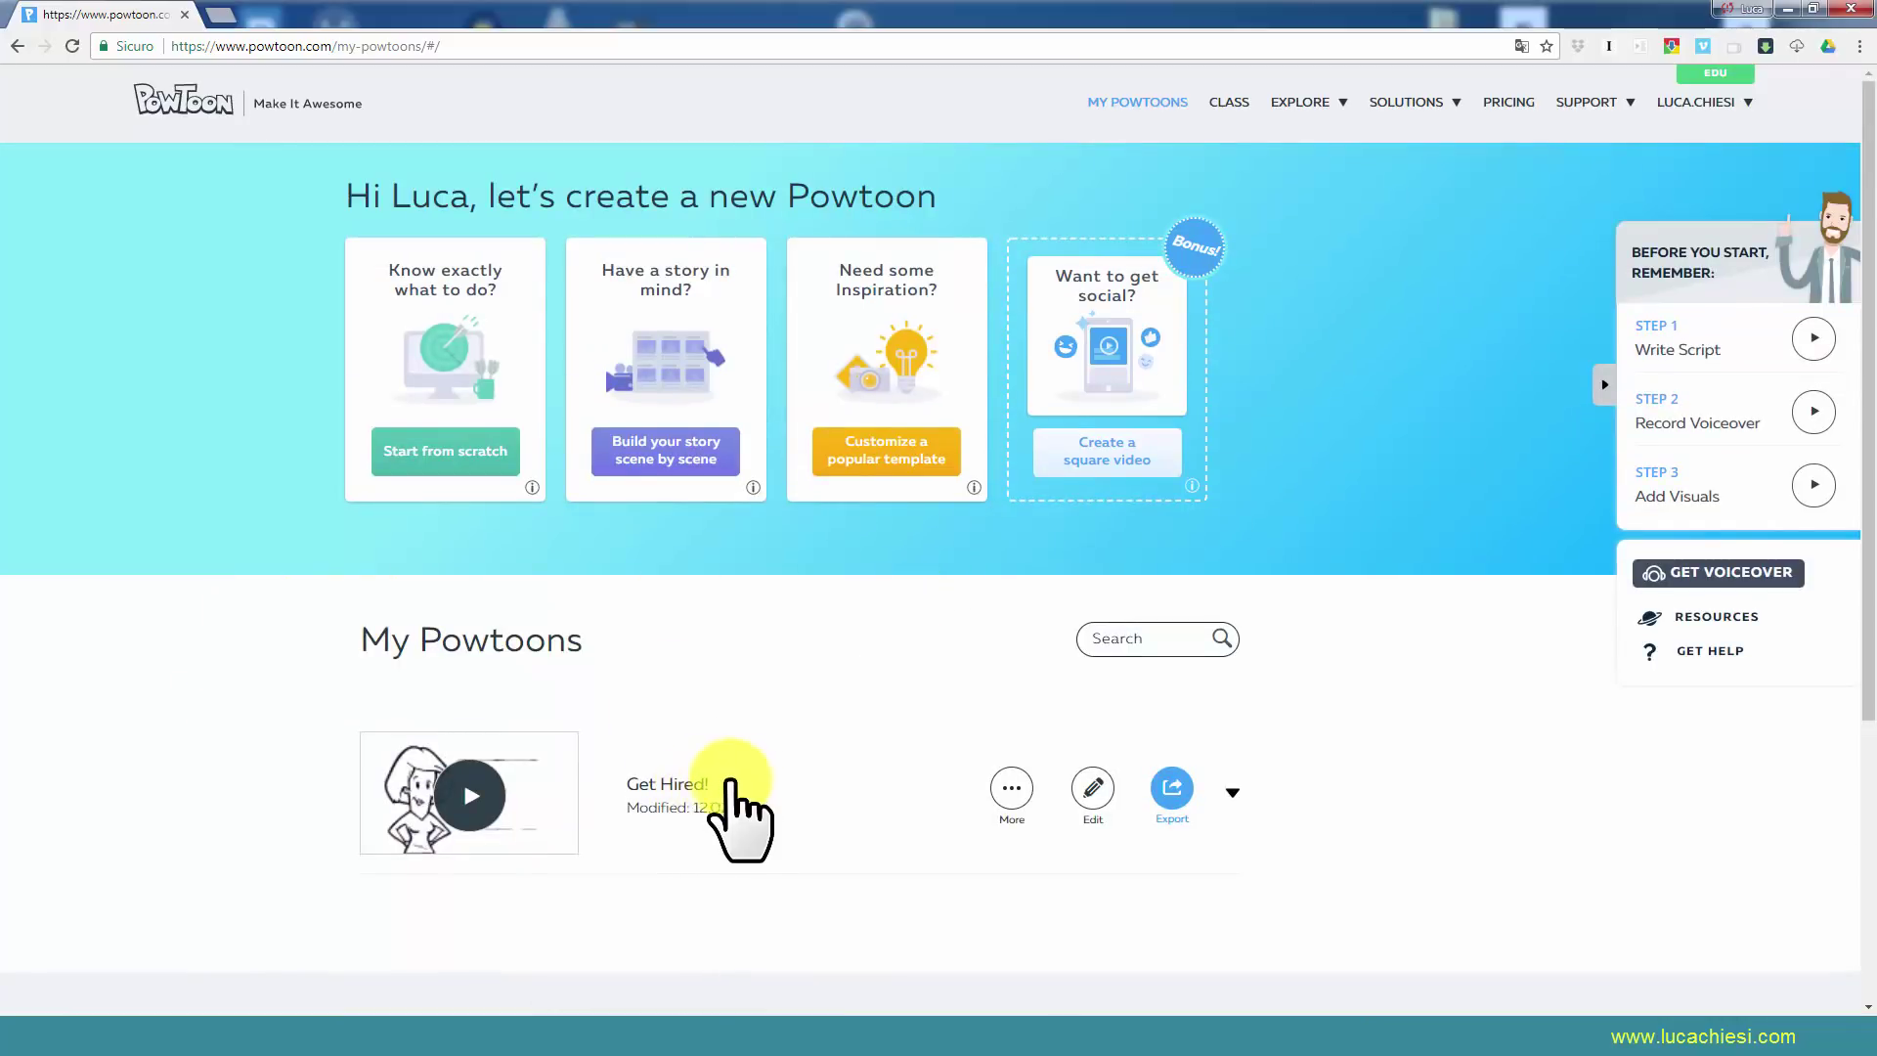
click(1011, 786)
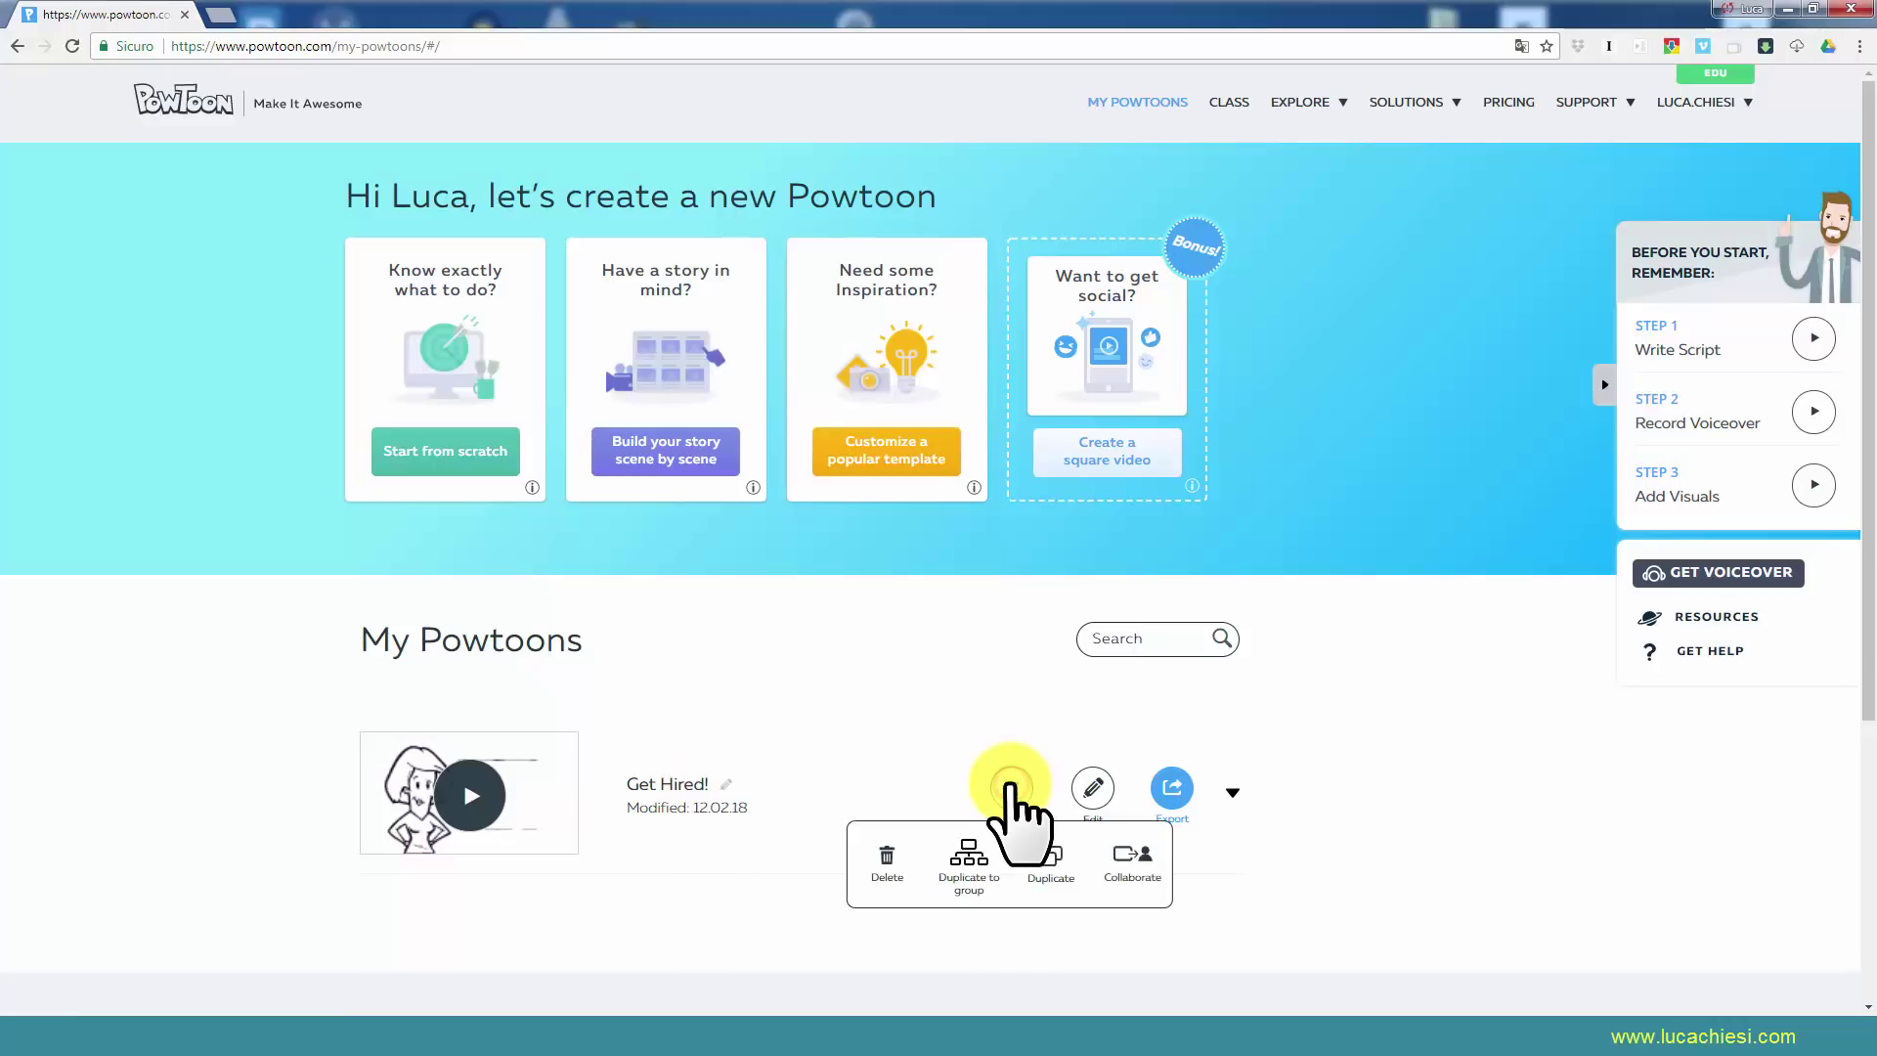
click(890, 856)
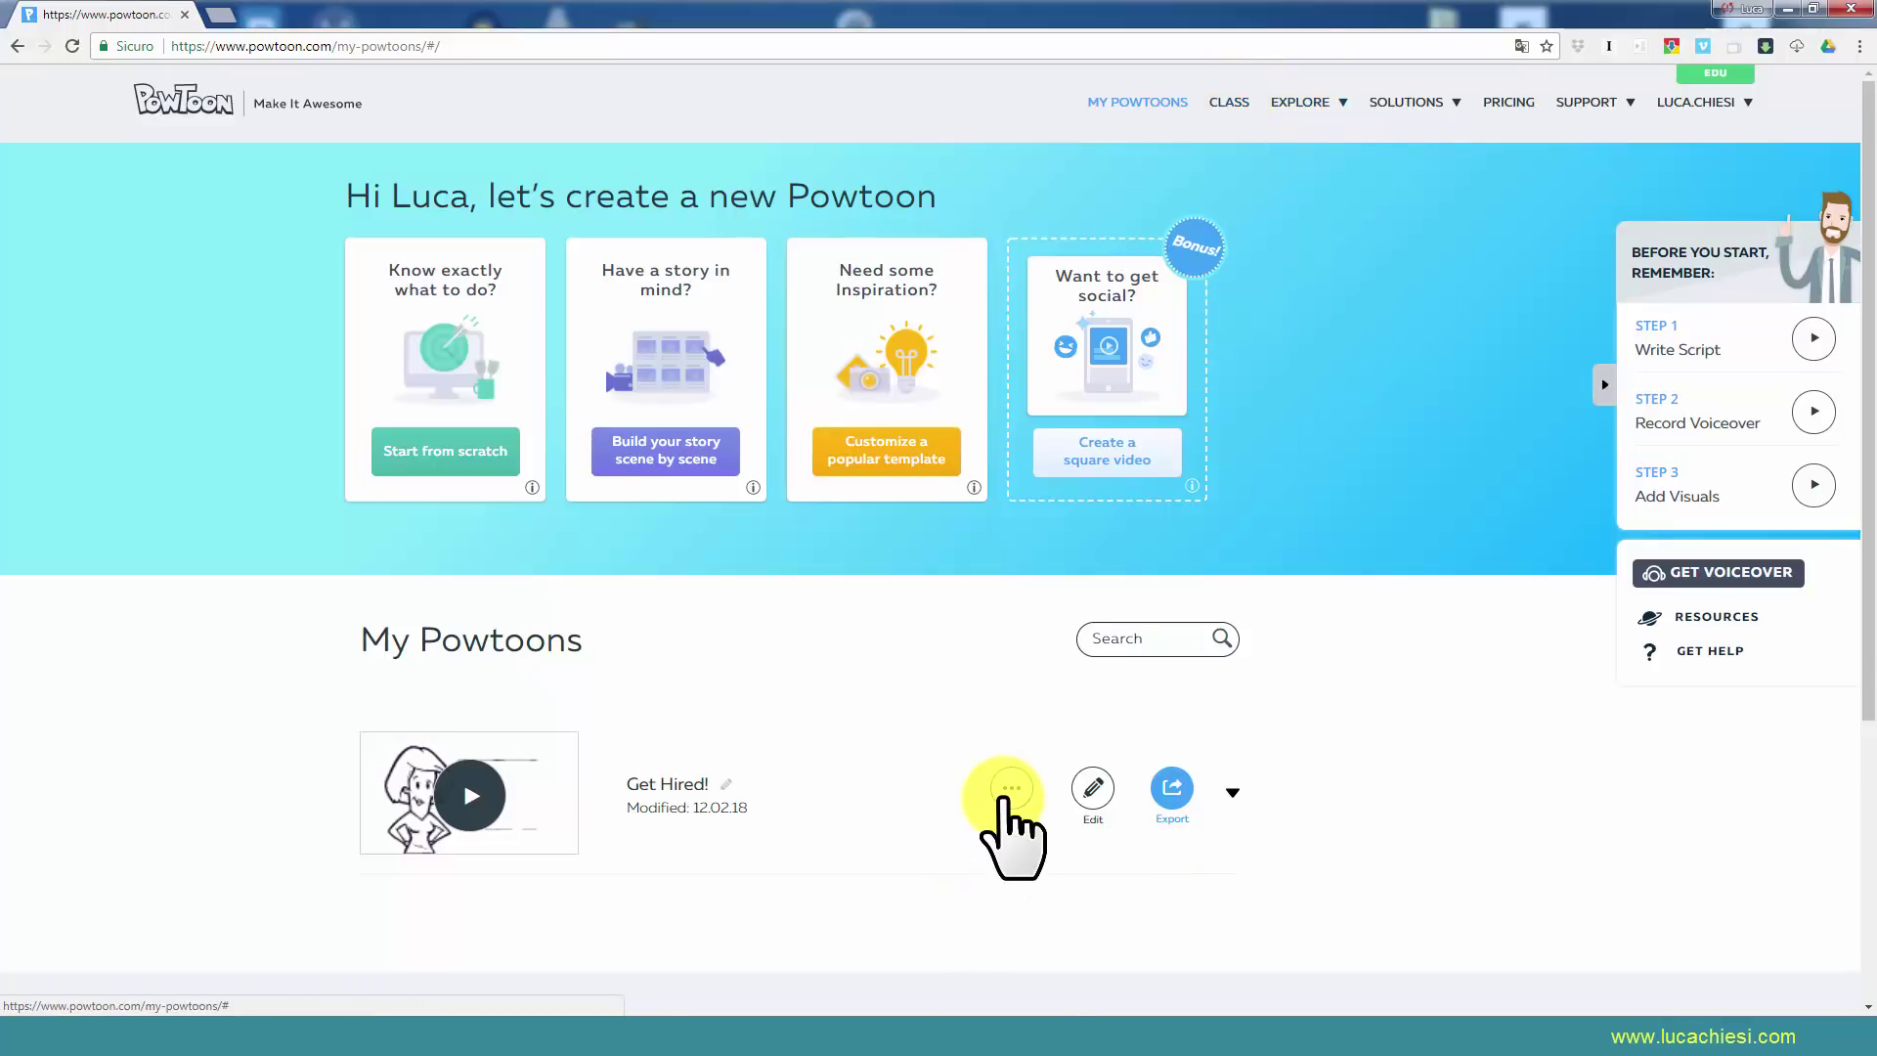
click(1012, 789)
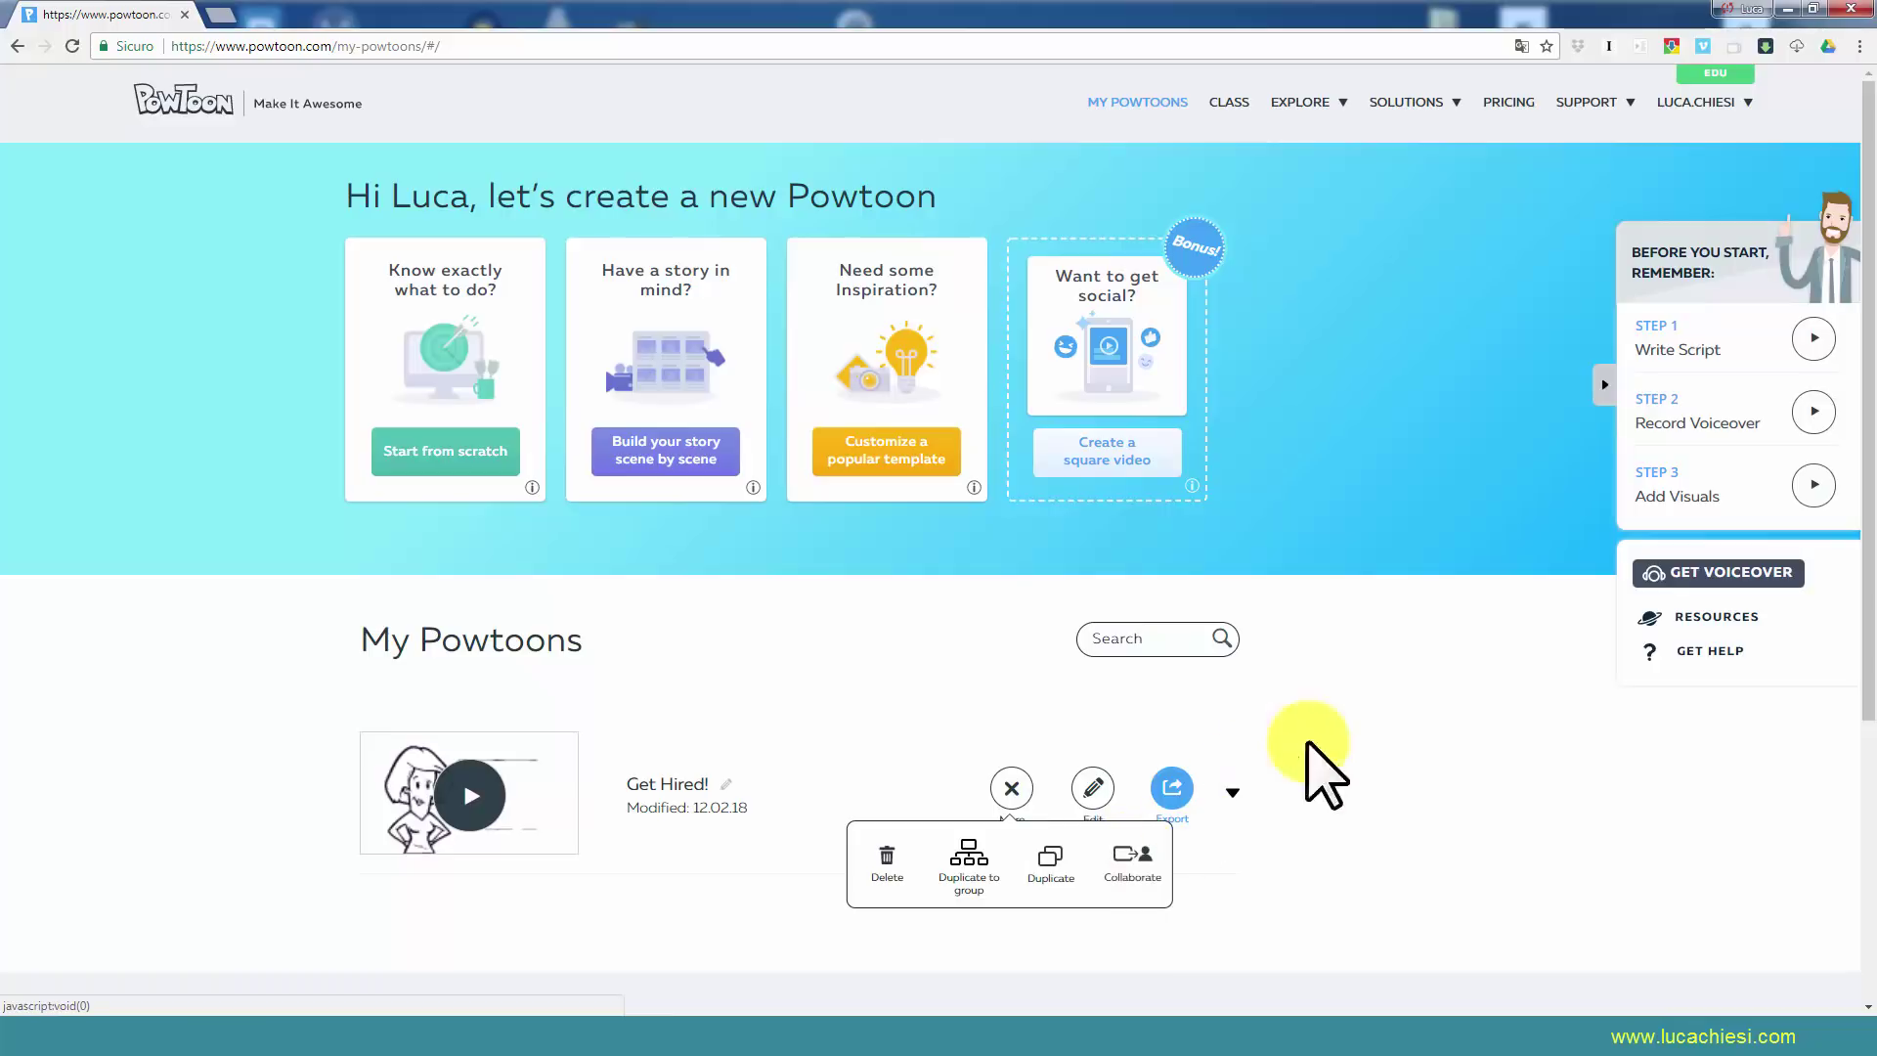
click(1378, 715)
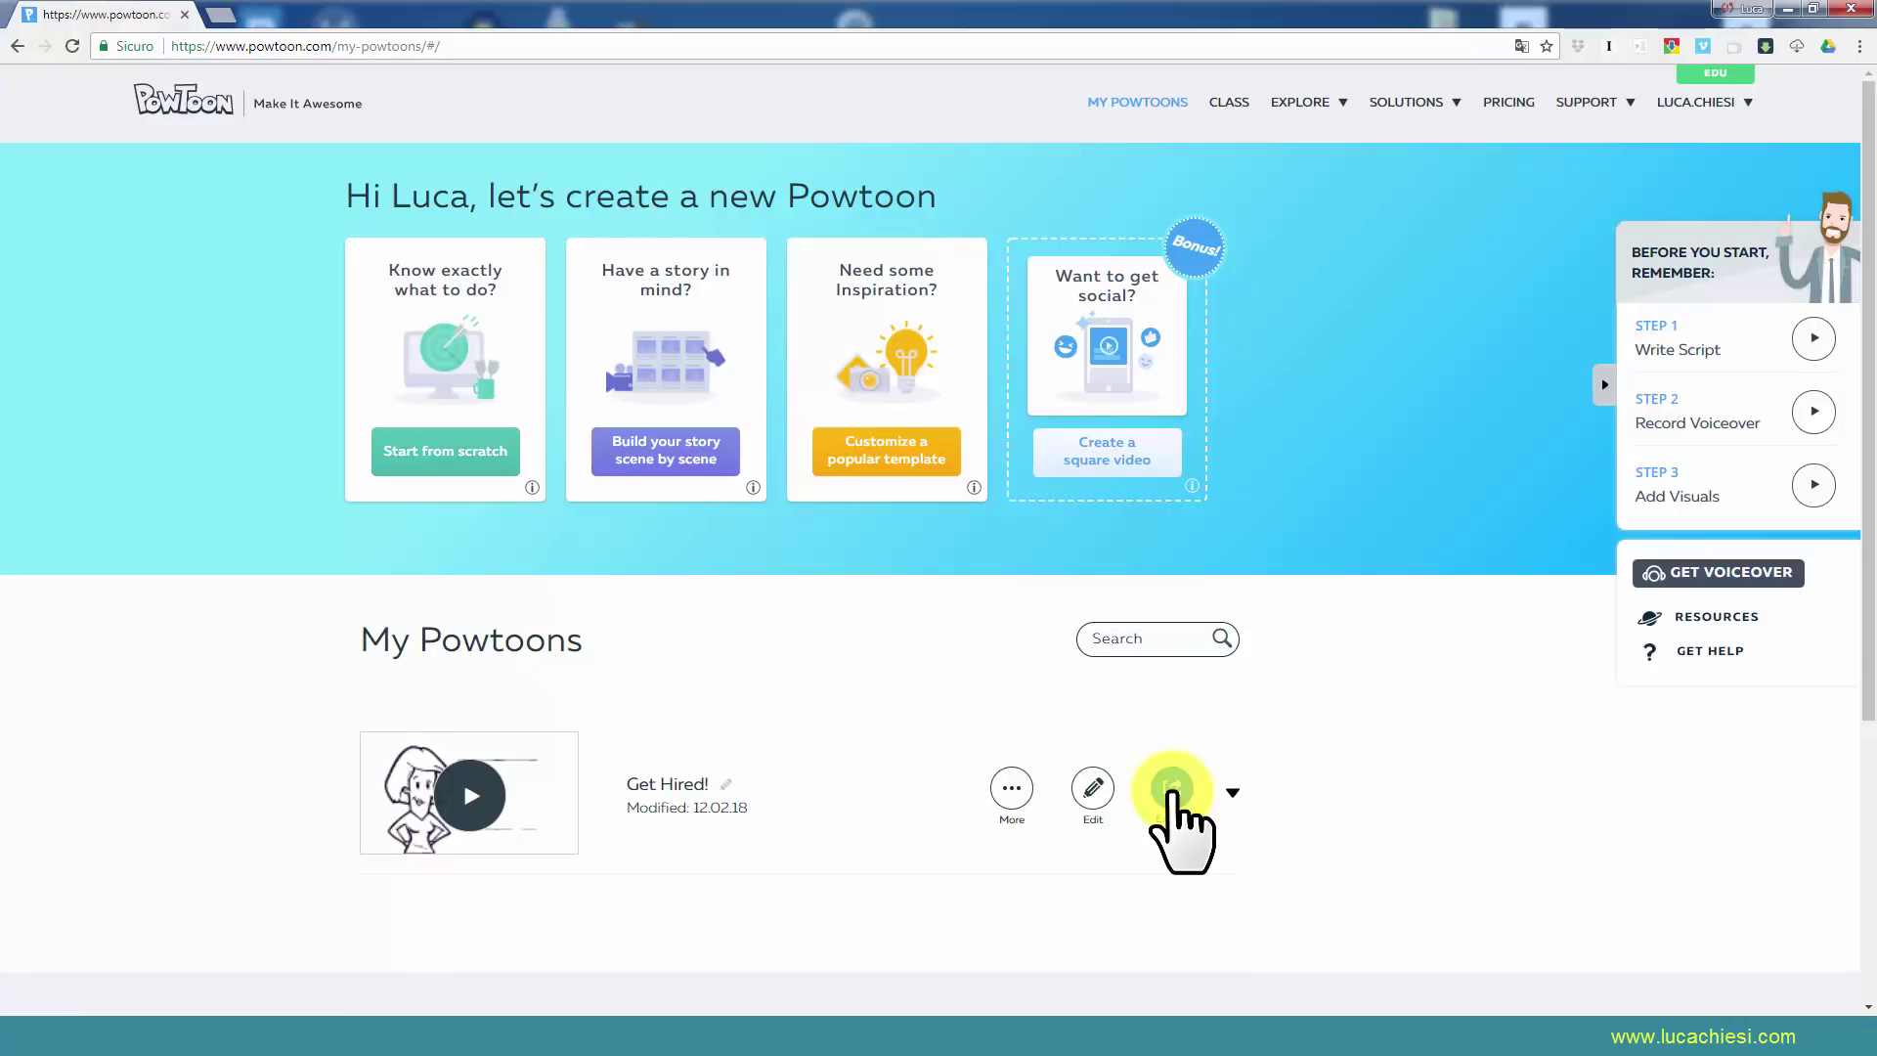
Expand the Get Hired! project row to view its video preview and info details.
click(1231, 790)
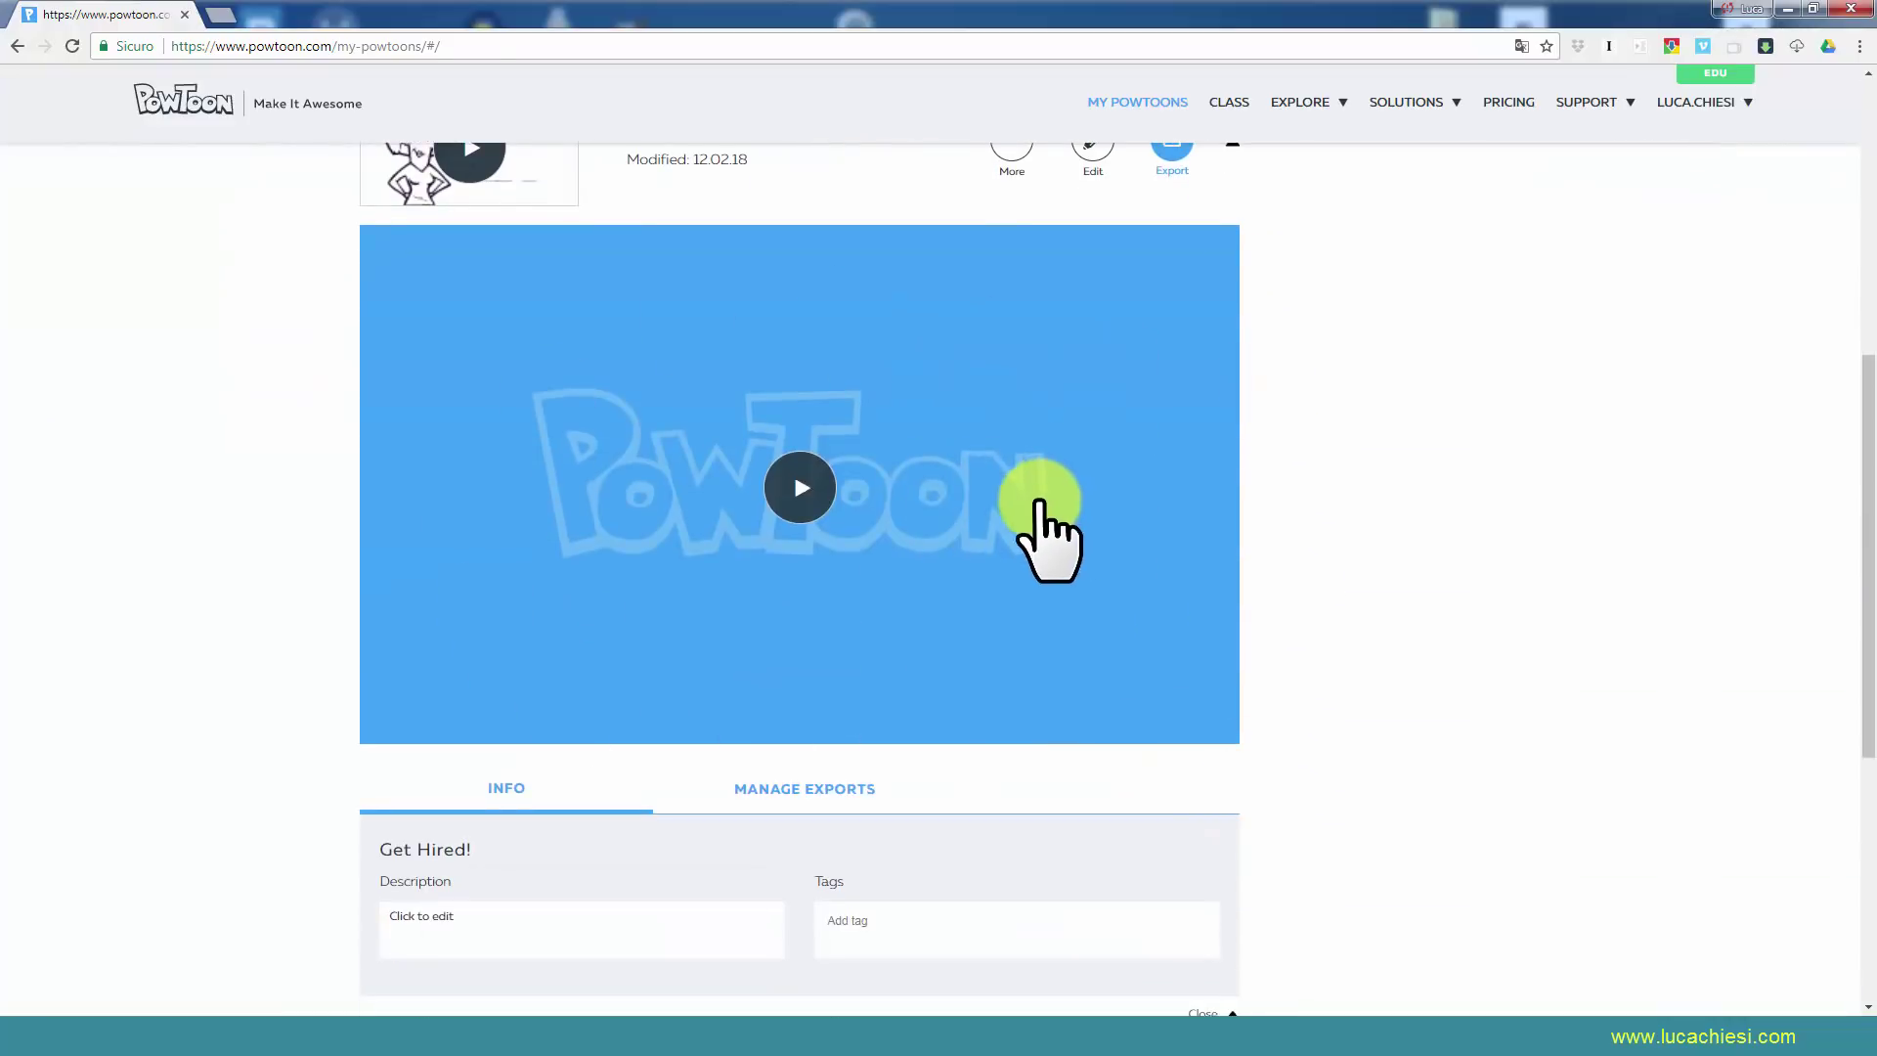
scroll(811, 479, down, 1)
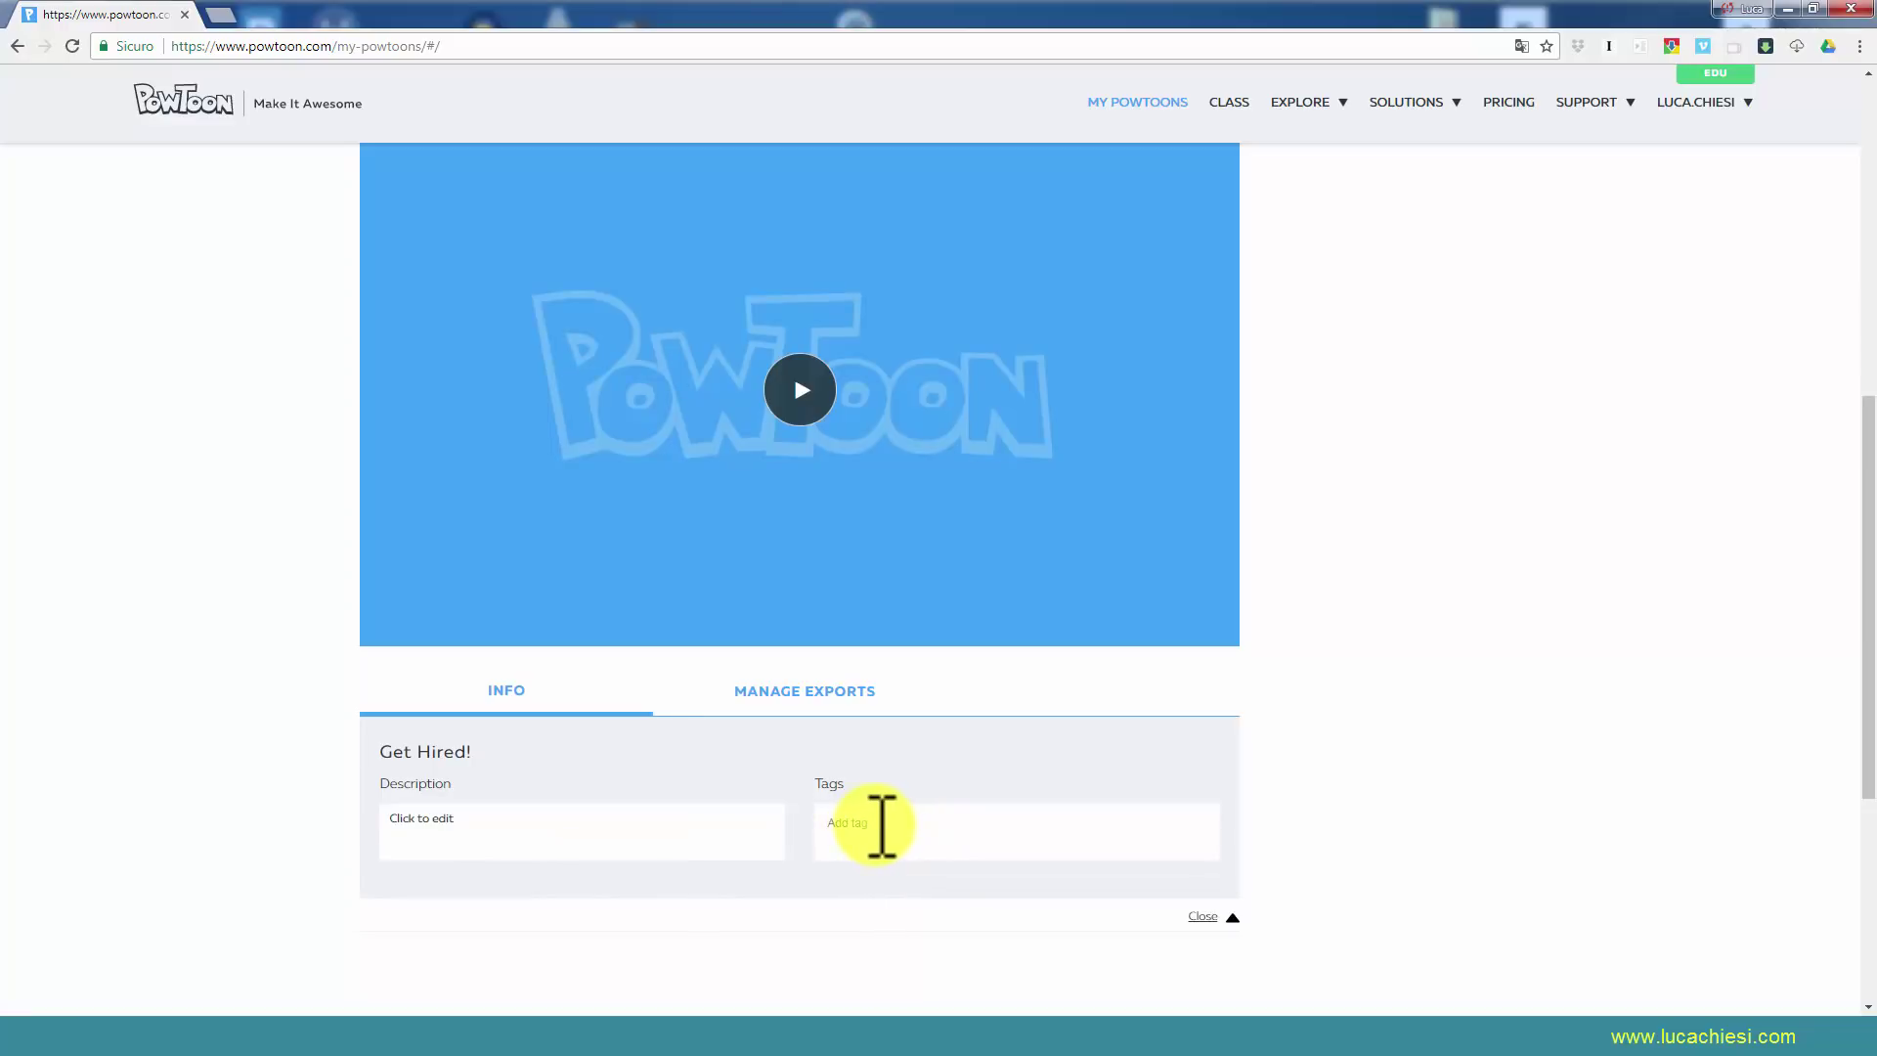
scroll(978, 782, up, 7)
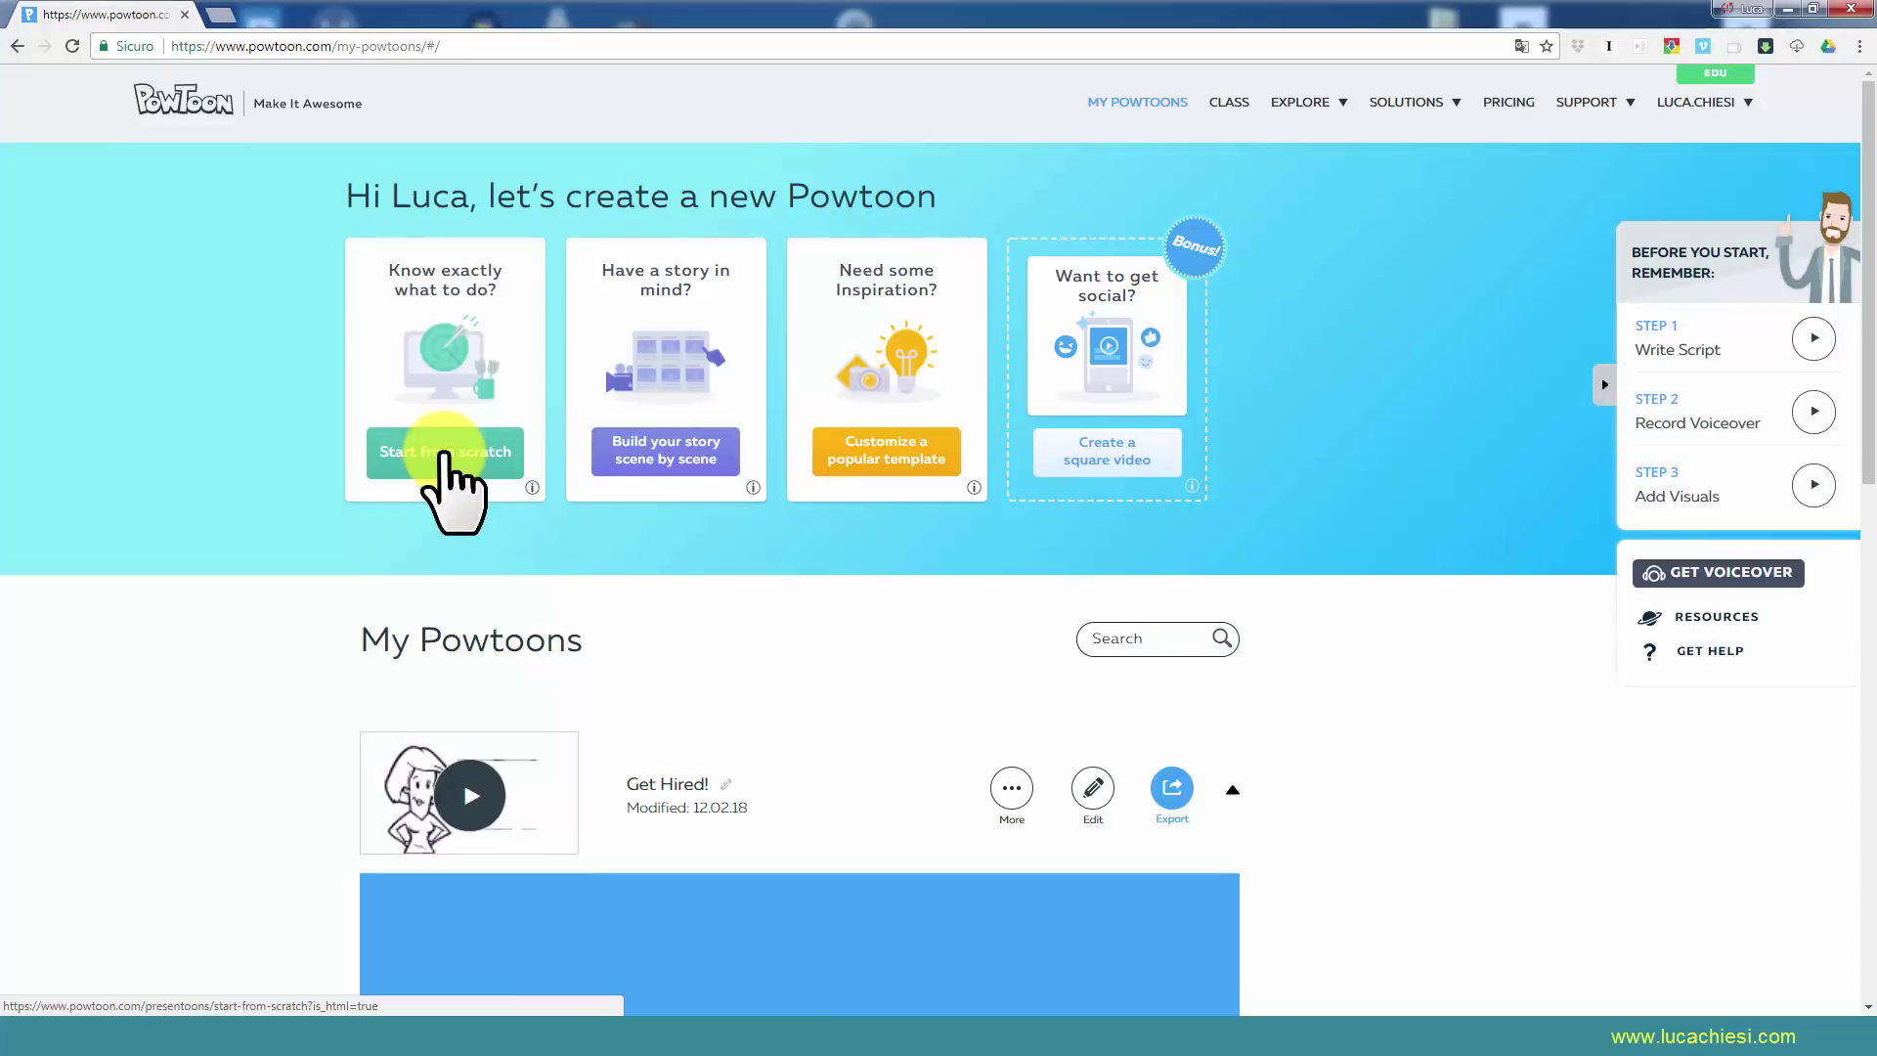
Start a blank Powtoon from scratch and title it 'Titolo'.
click(446, 452)
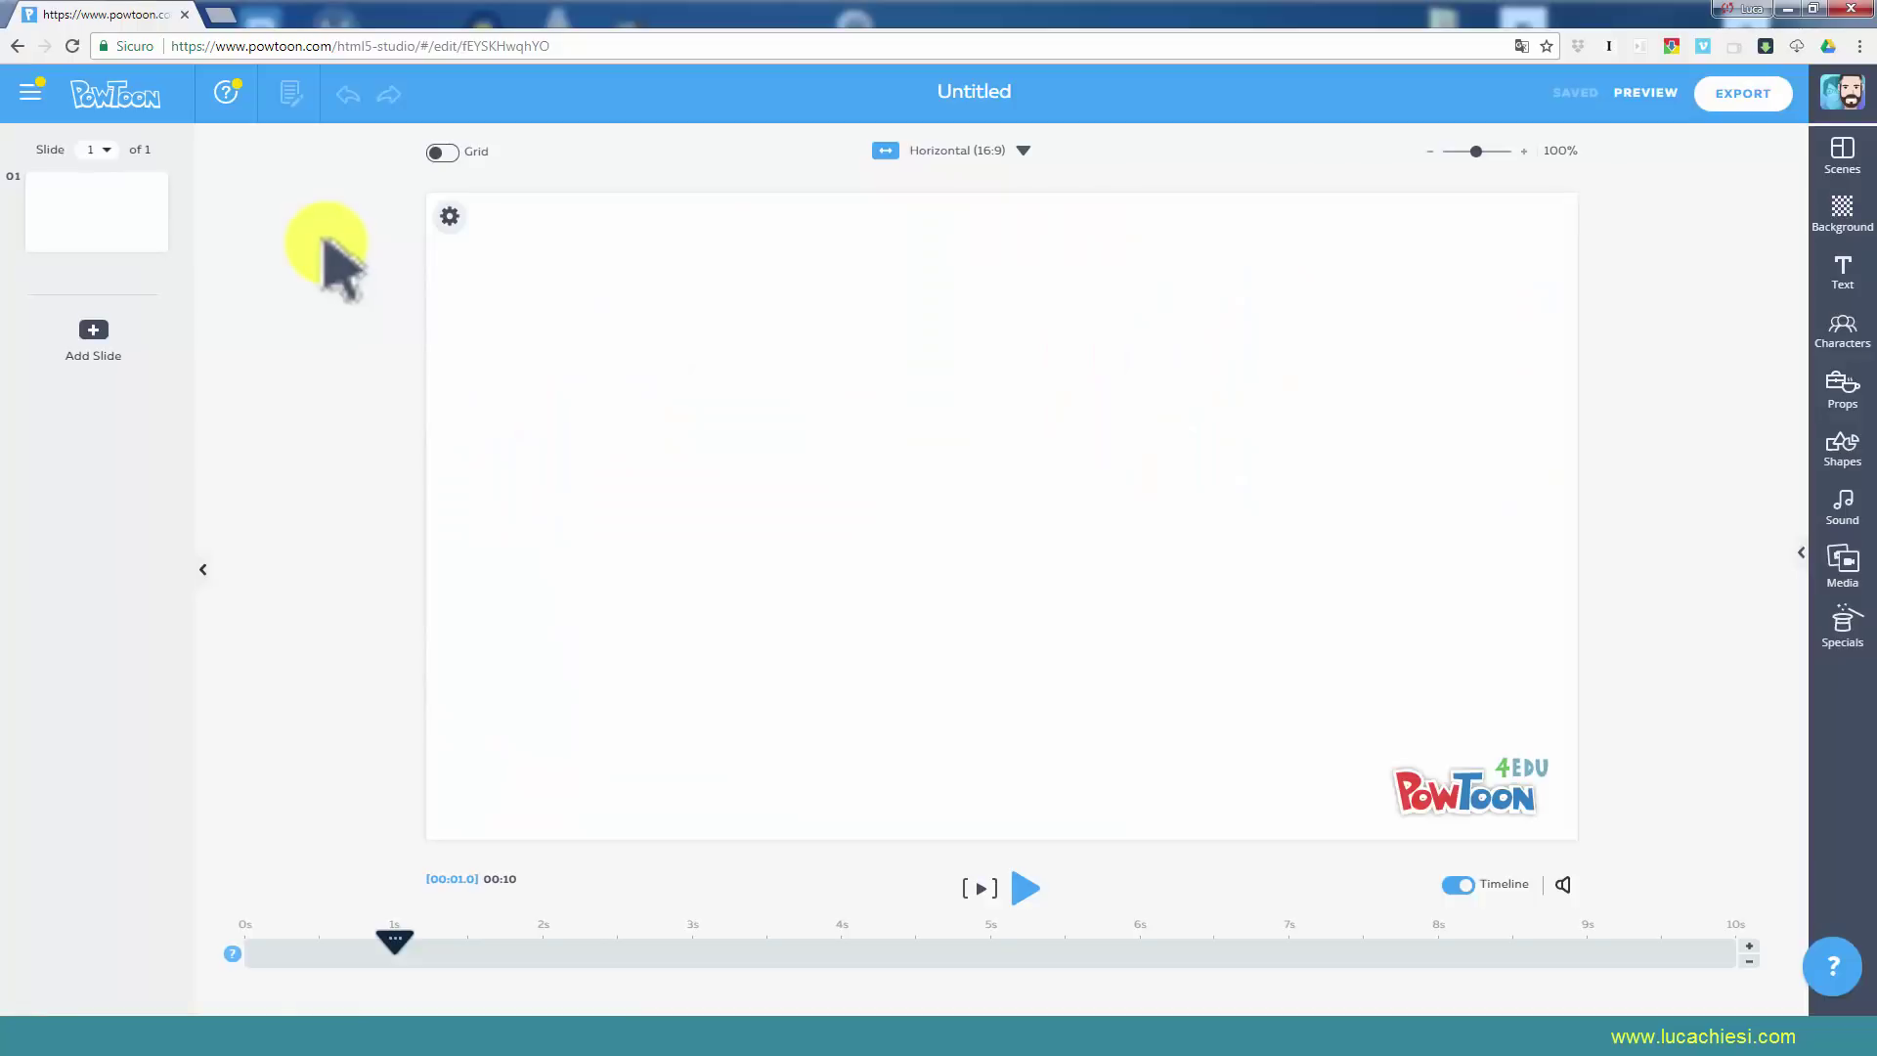
click(977, 91)
text(Titolo)
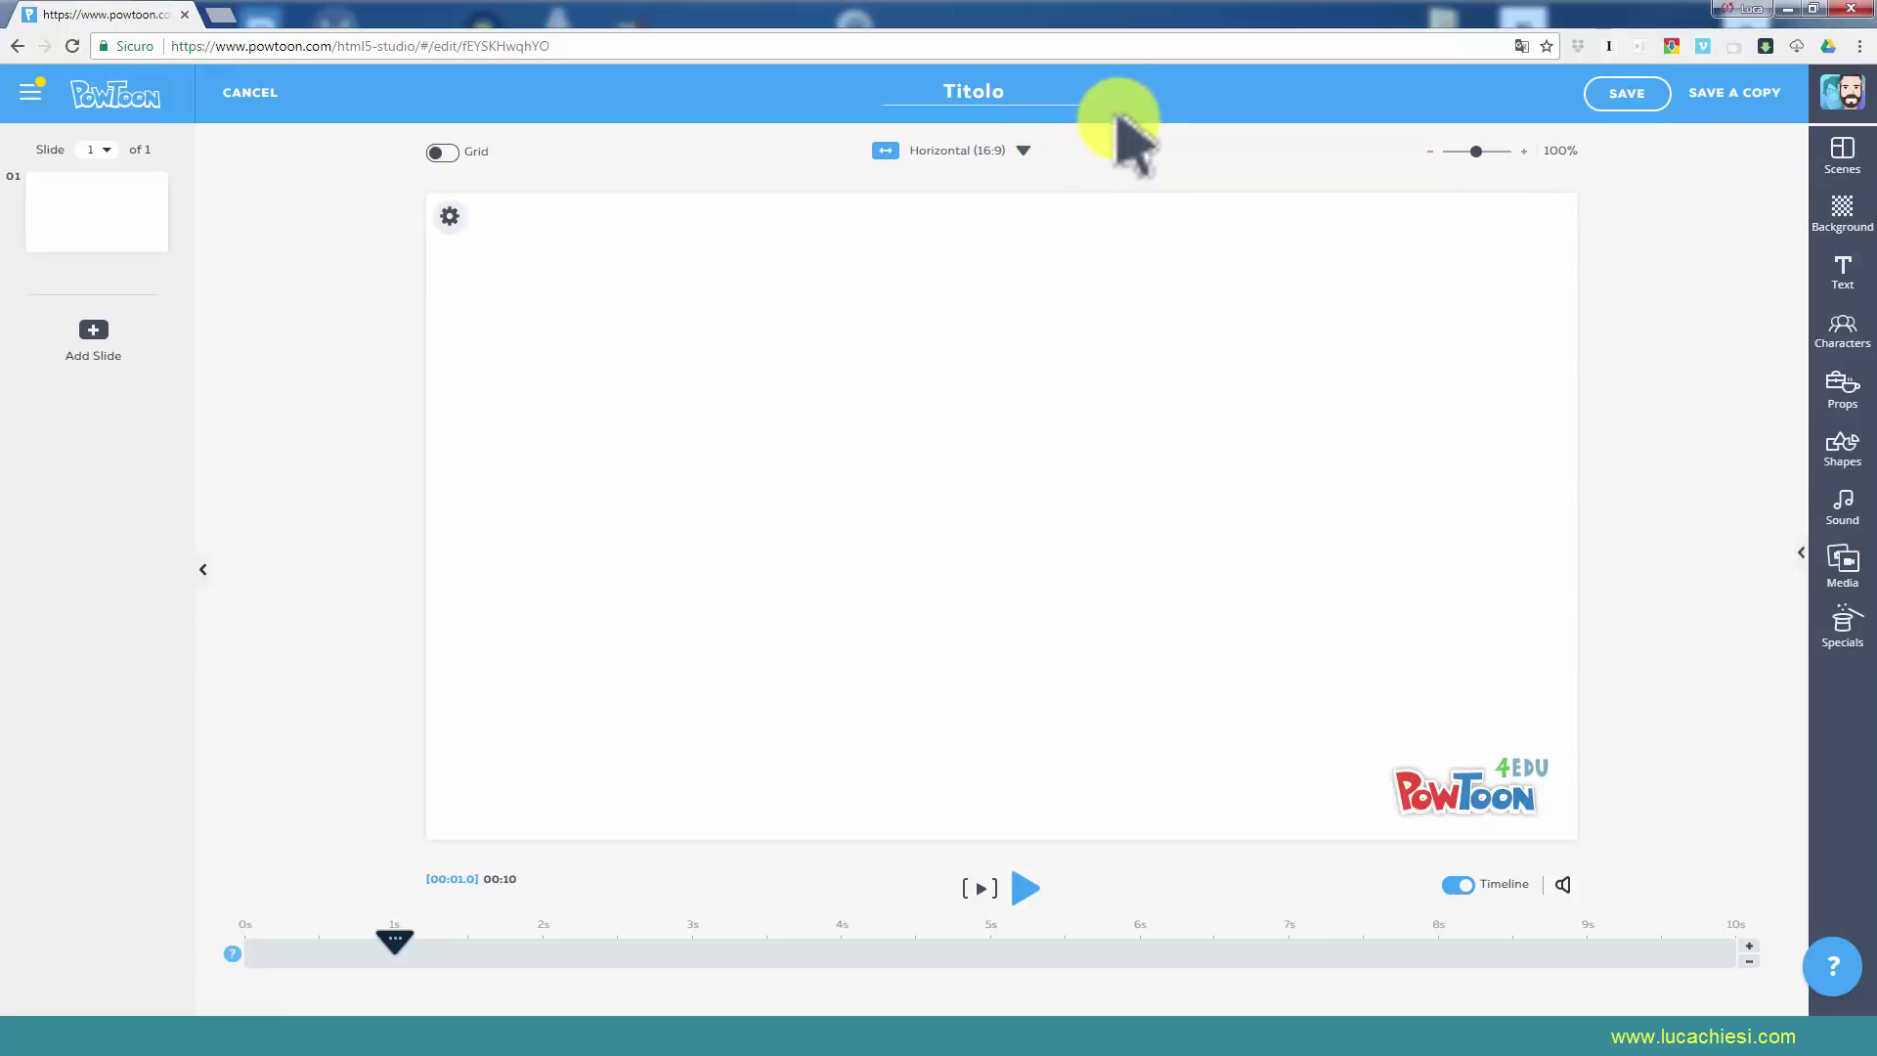
key(Return)
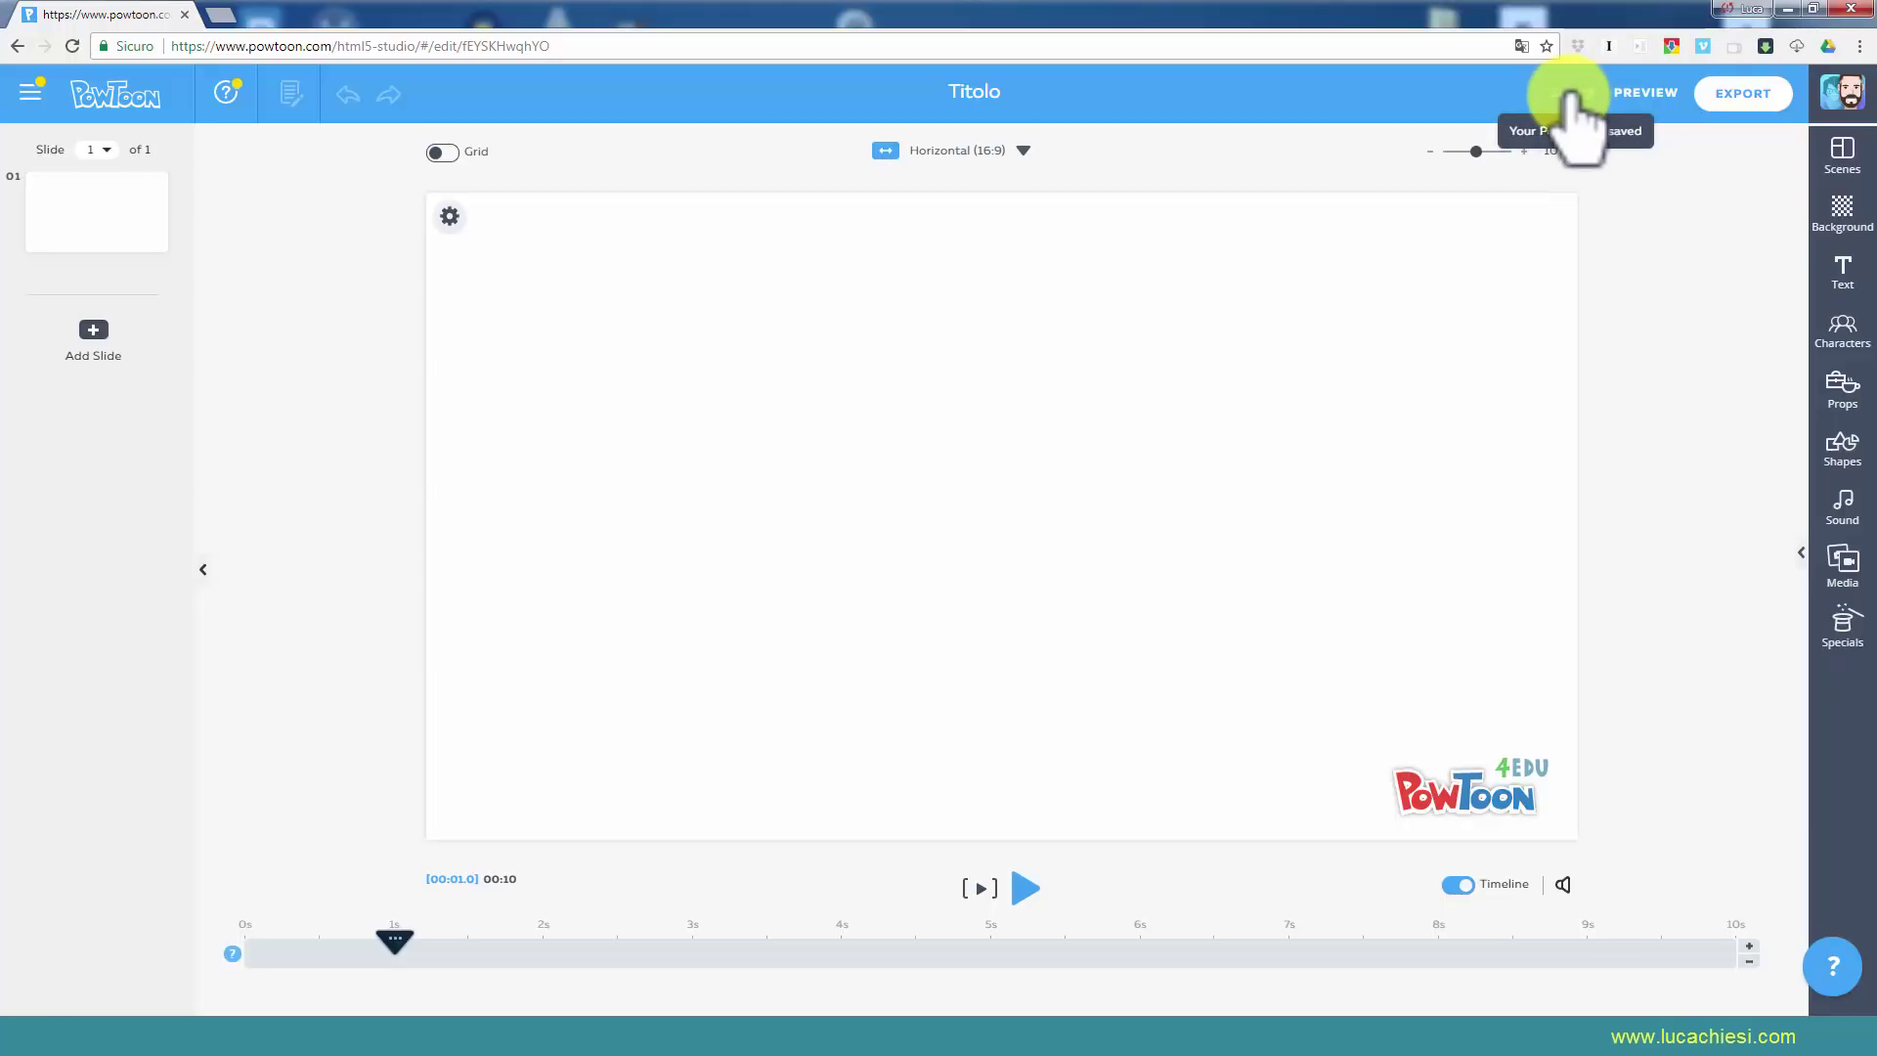
click(1023, 148)
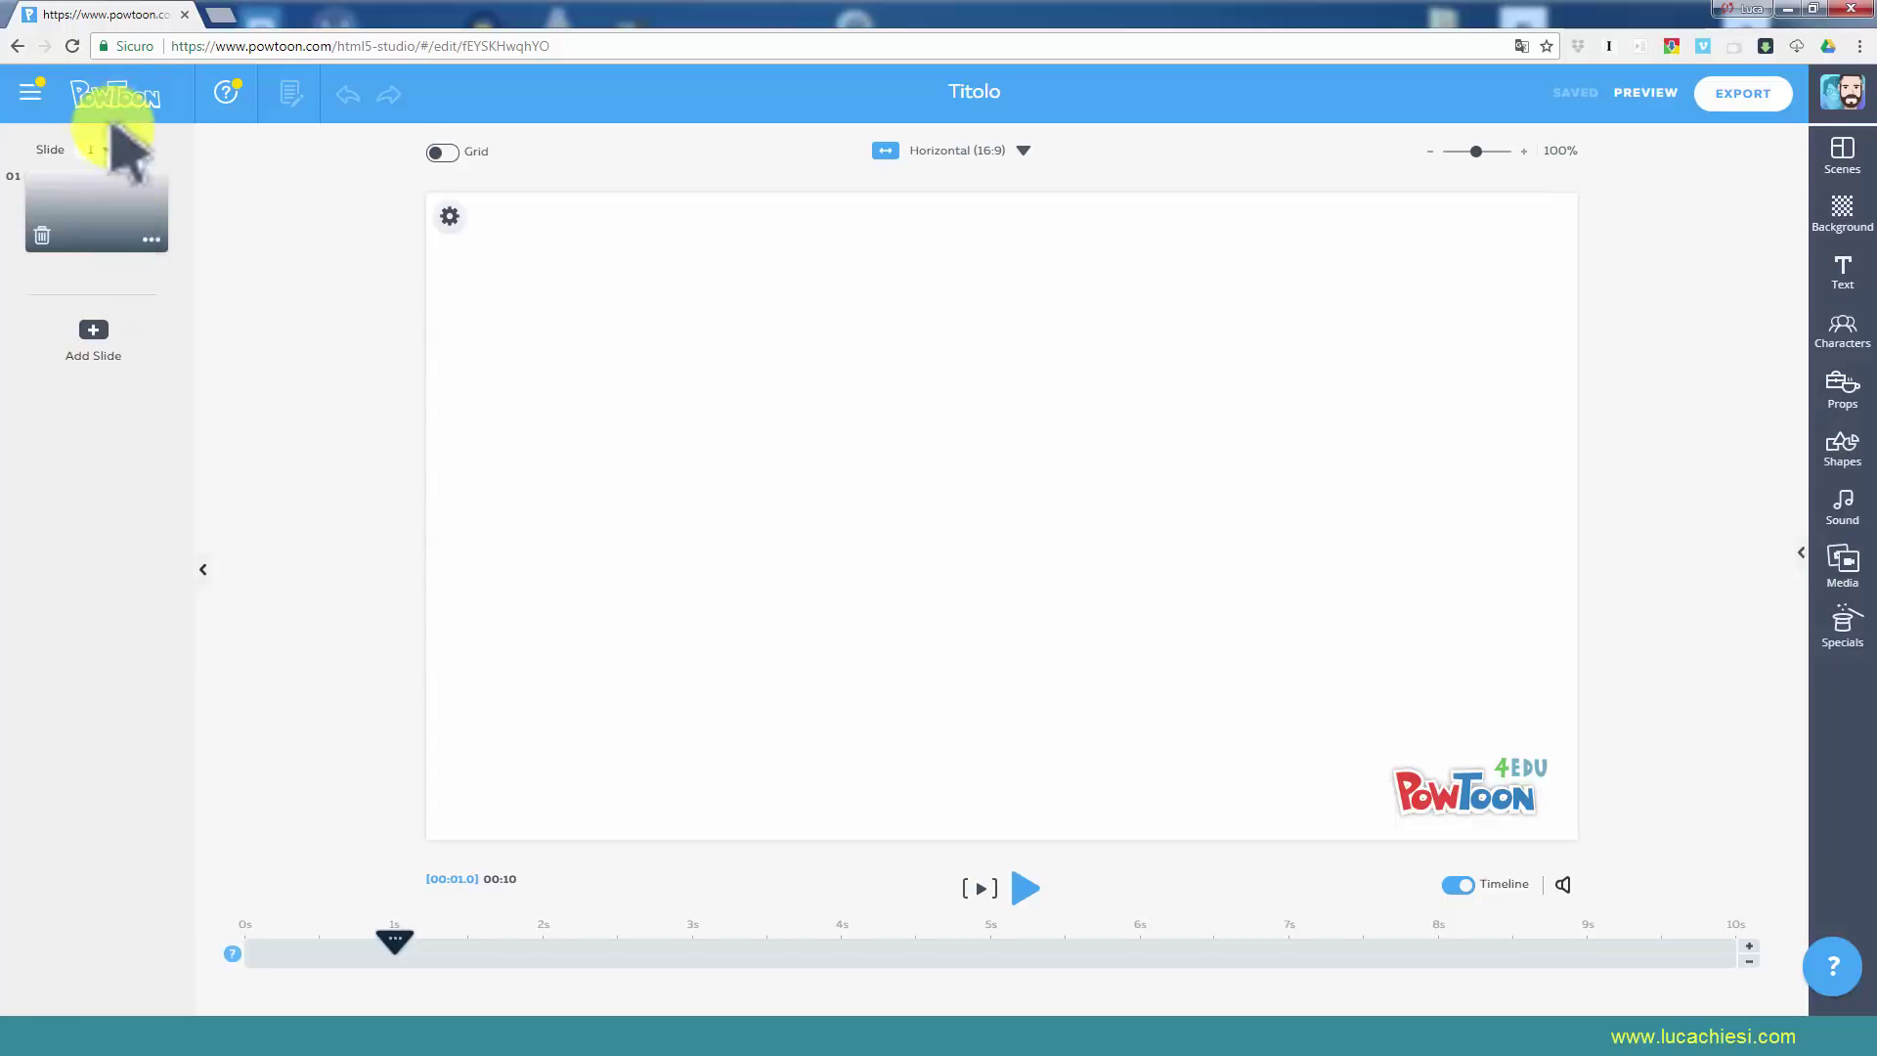
click(32, 93)
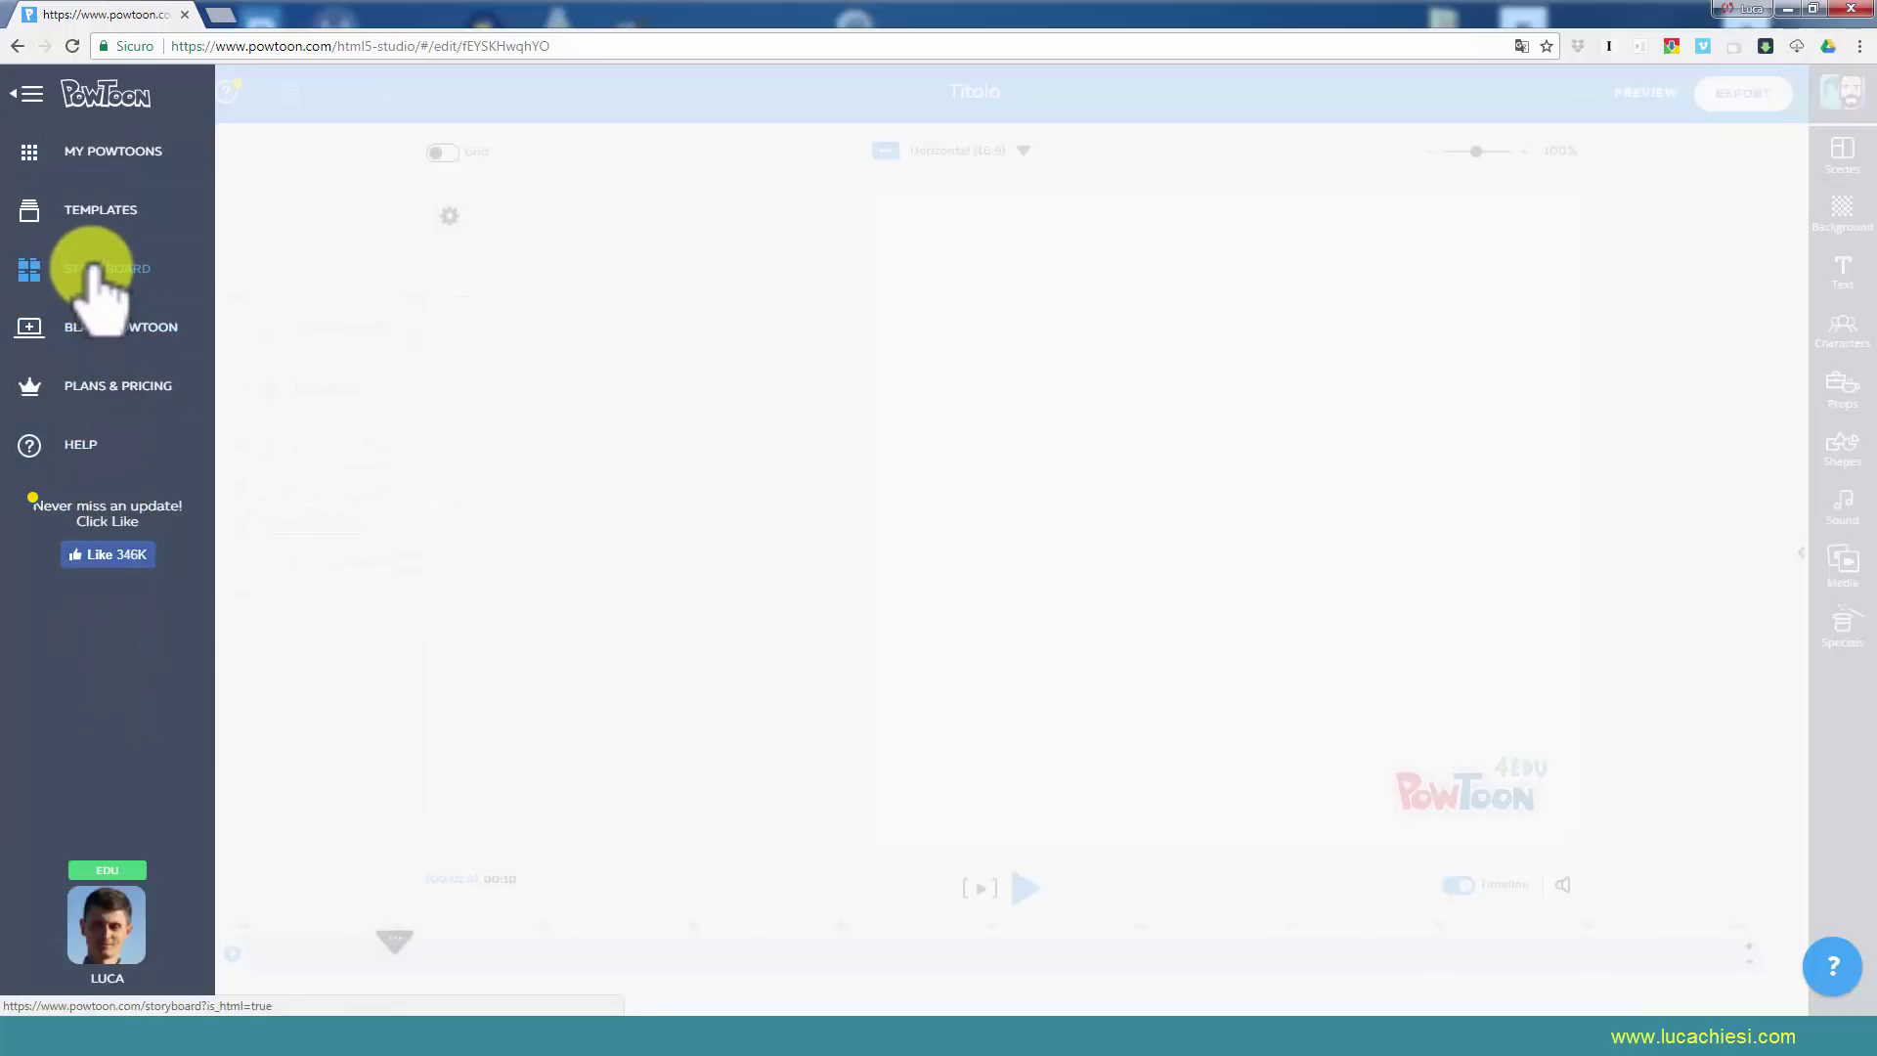
mouse_move(80, 444)
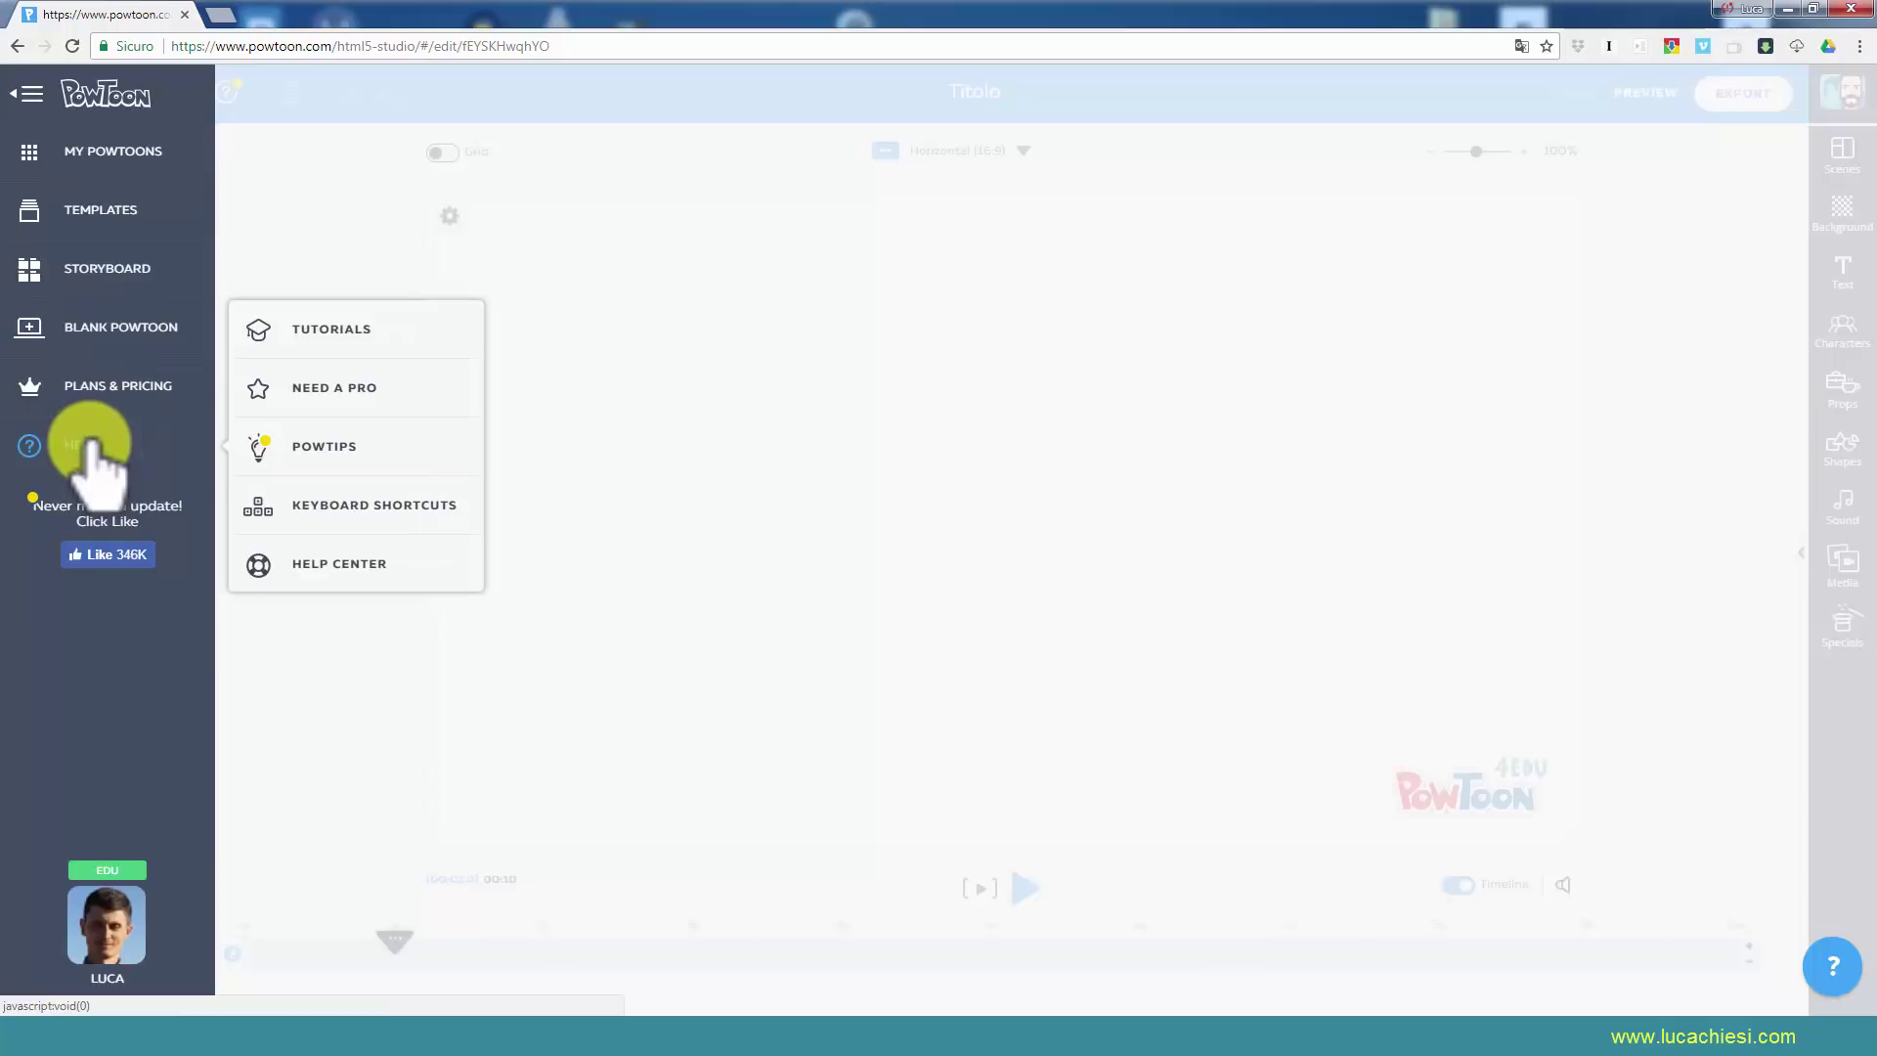
click(670, 264)
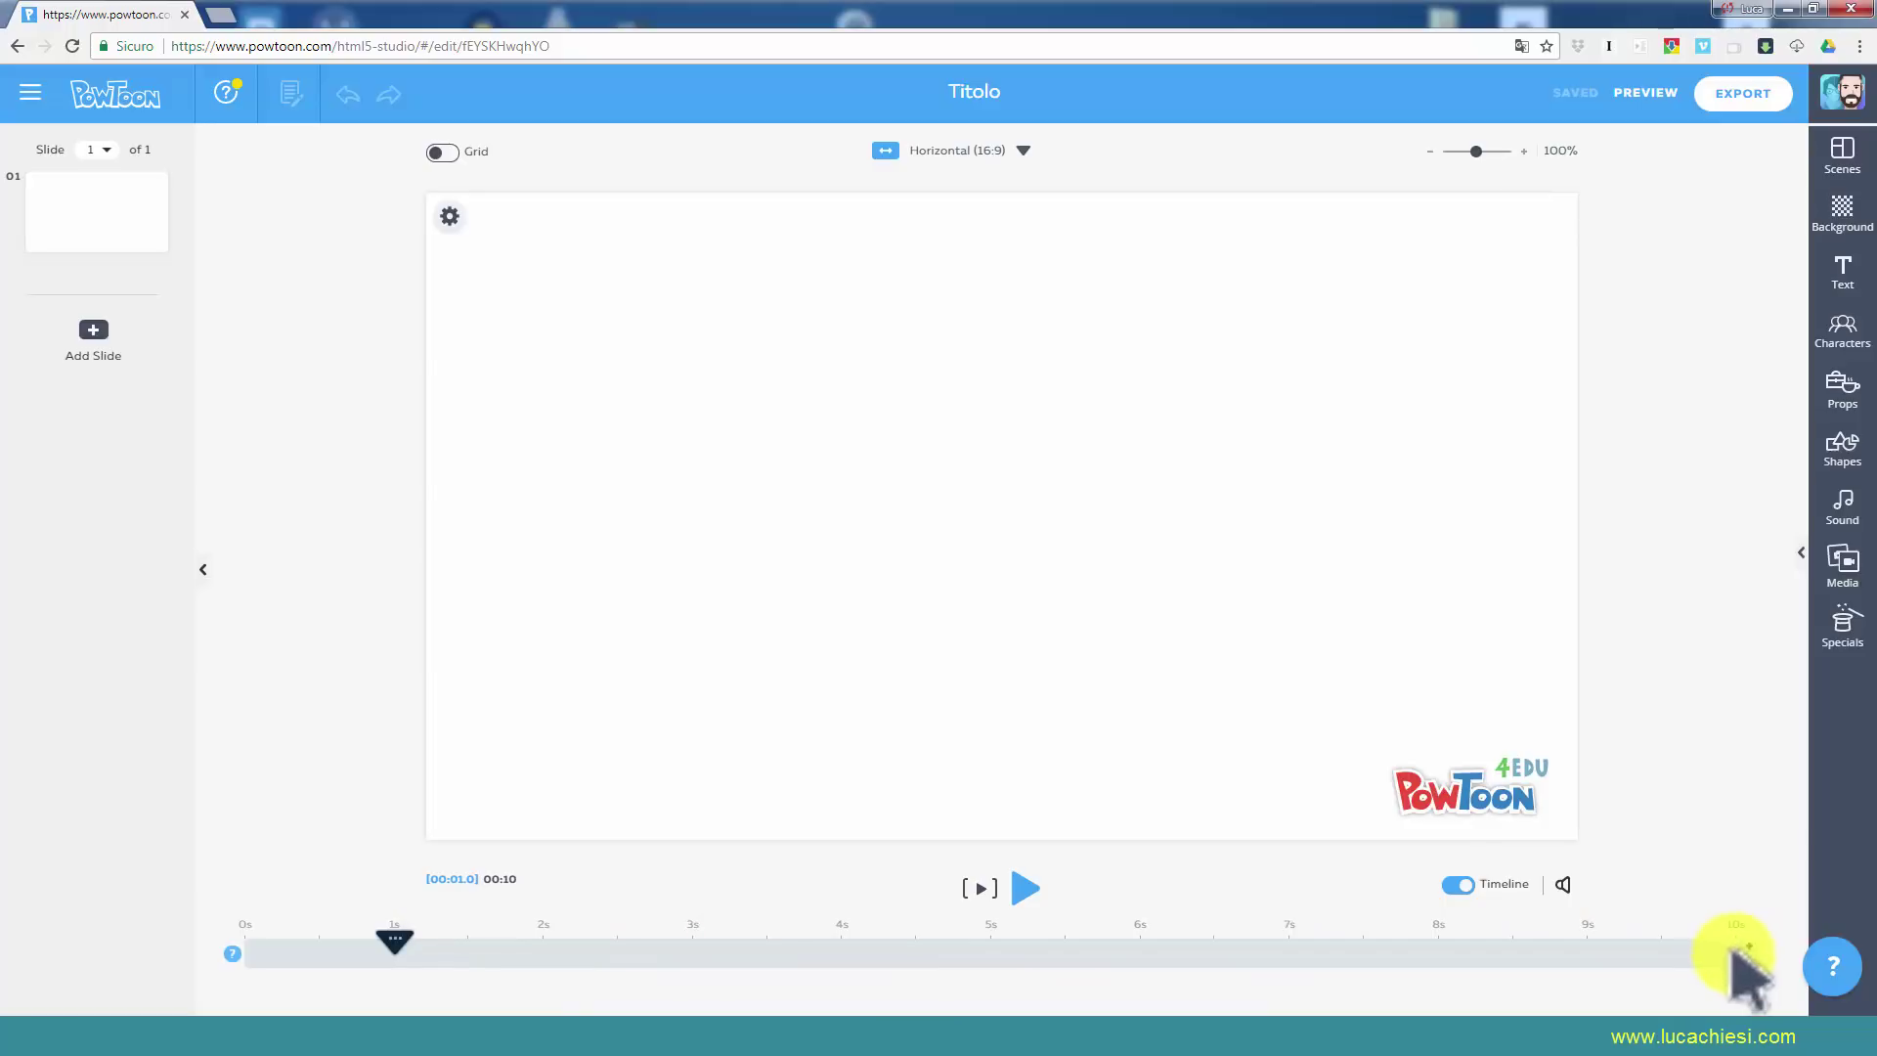
Hide and re-show the timeline, then bring up the Sound Control panel showing no audio.
click(1456, 886)
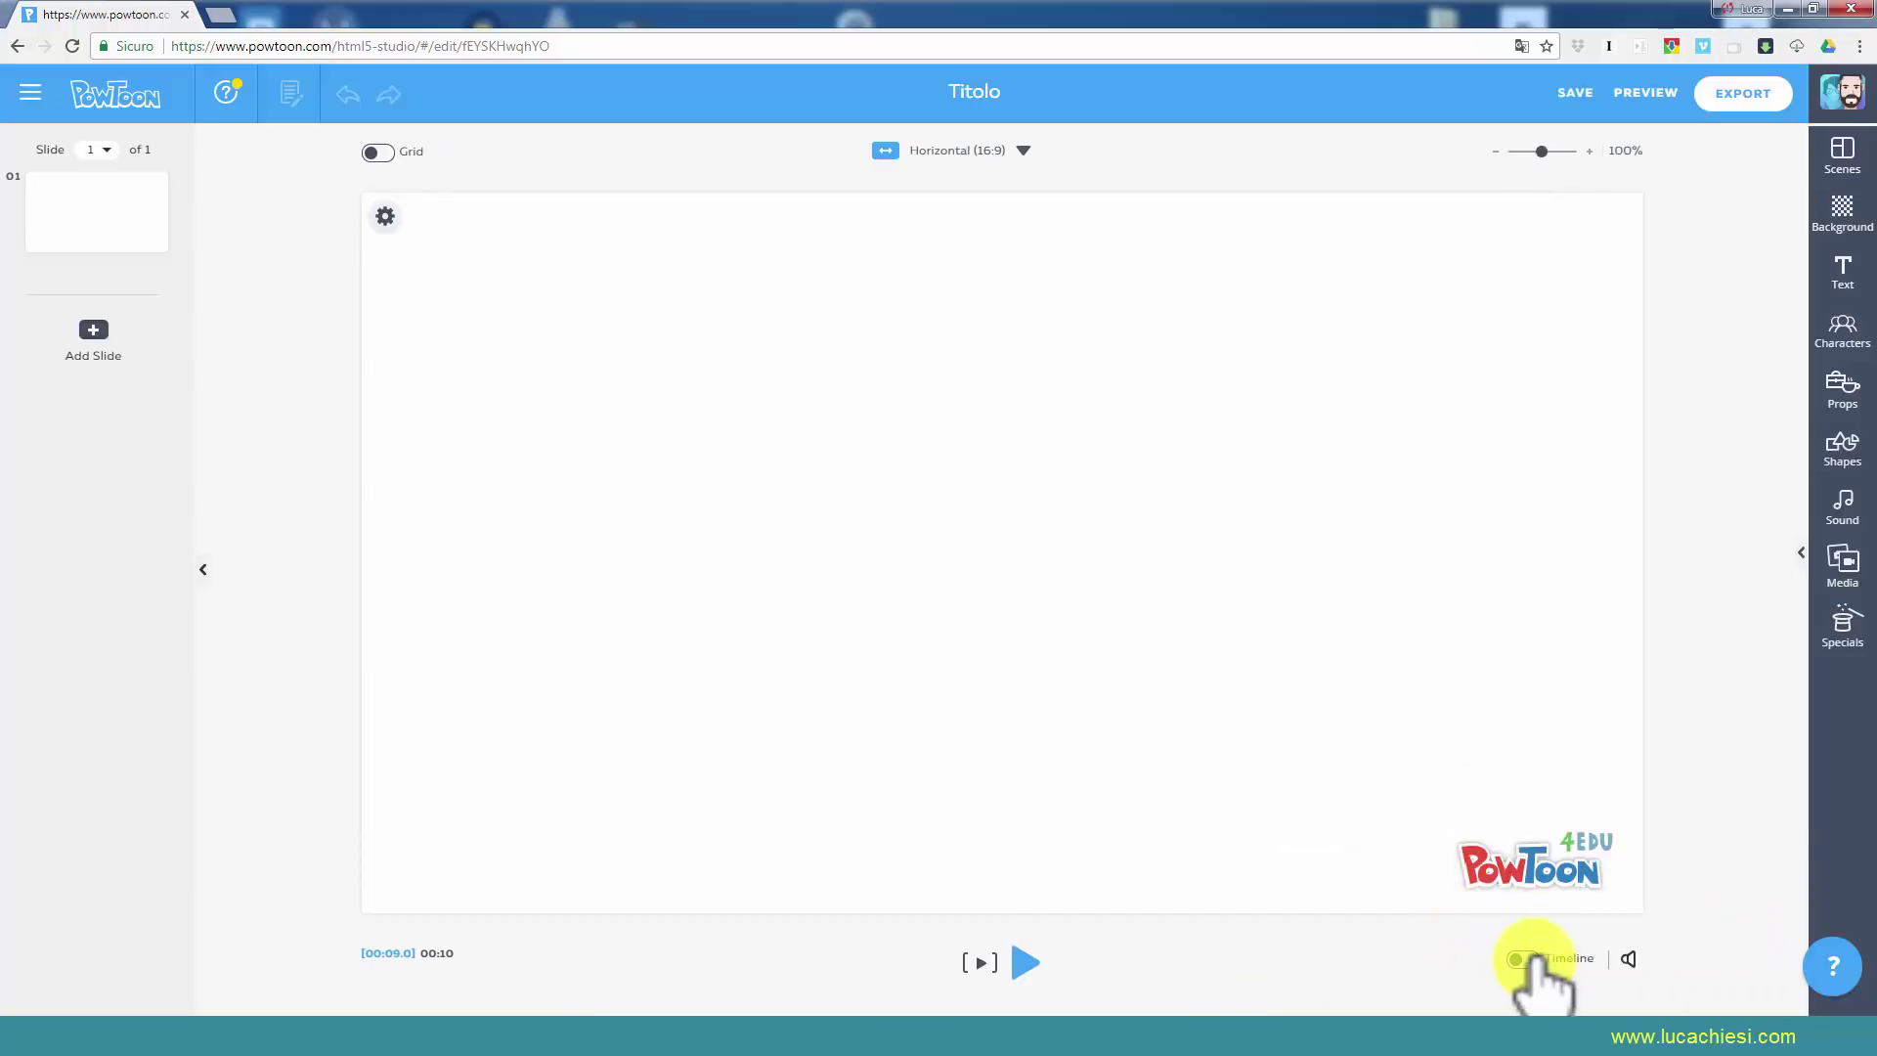
click(1525, 960)
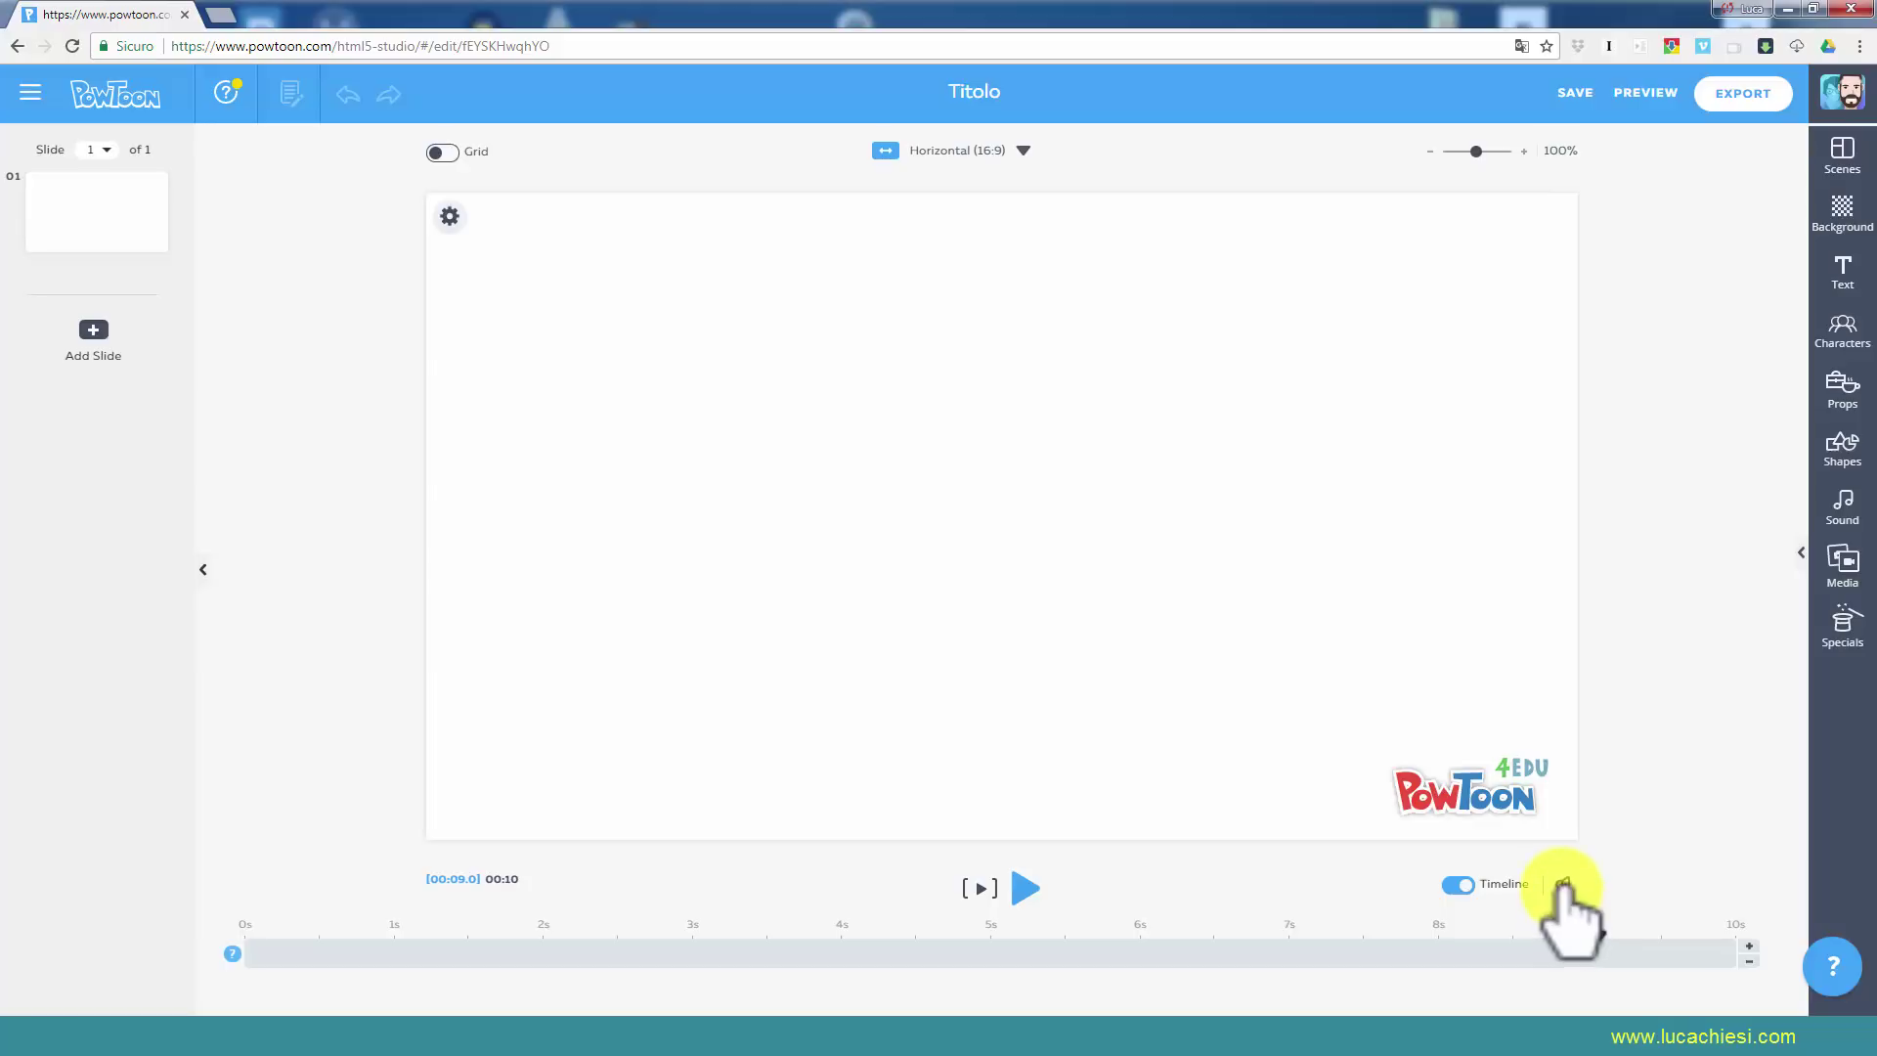
click(1562, 885)
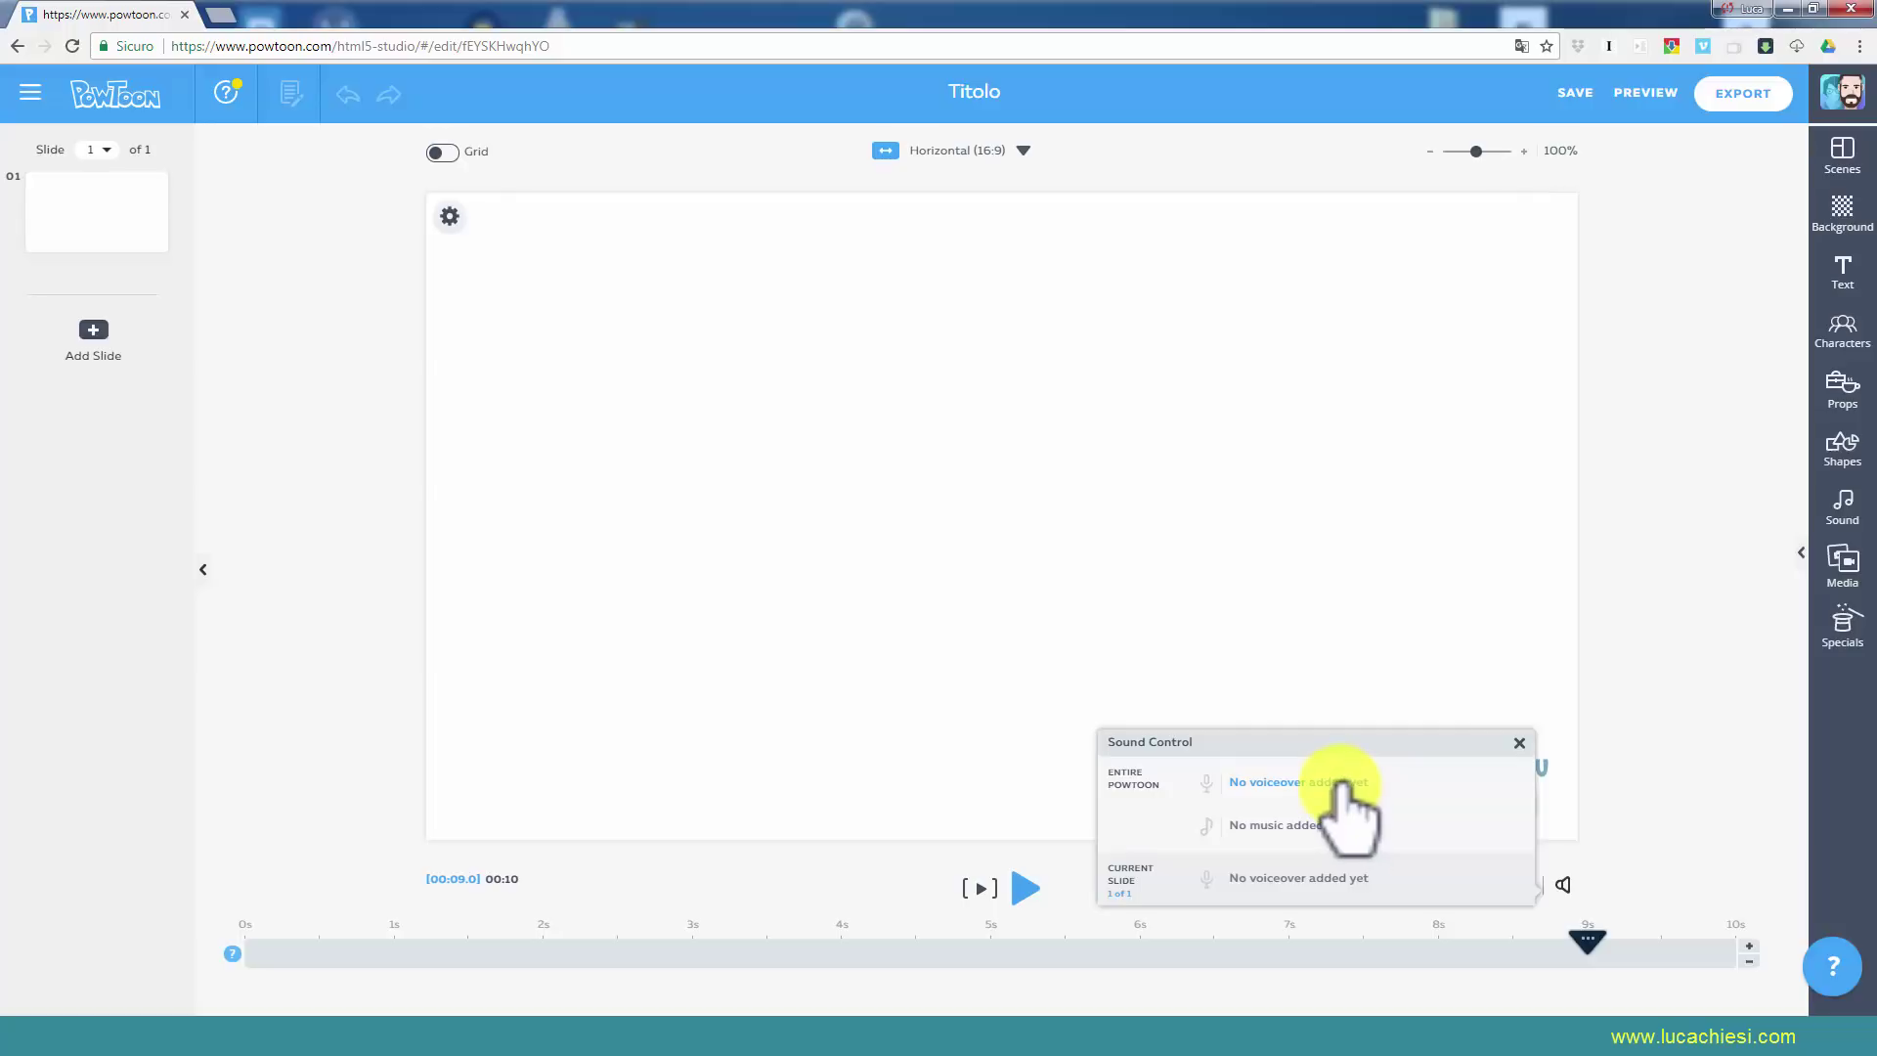
Close the Sound Control panel to return to the empty Titolo slide.
click(1521, 743)
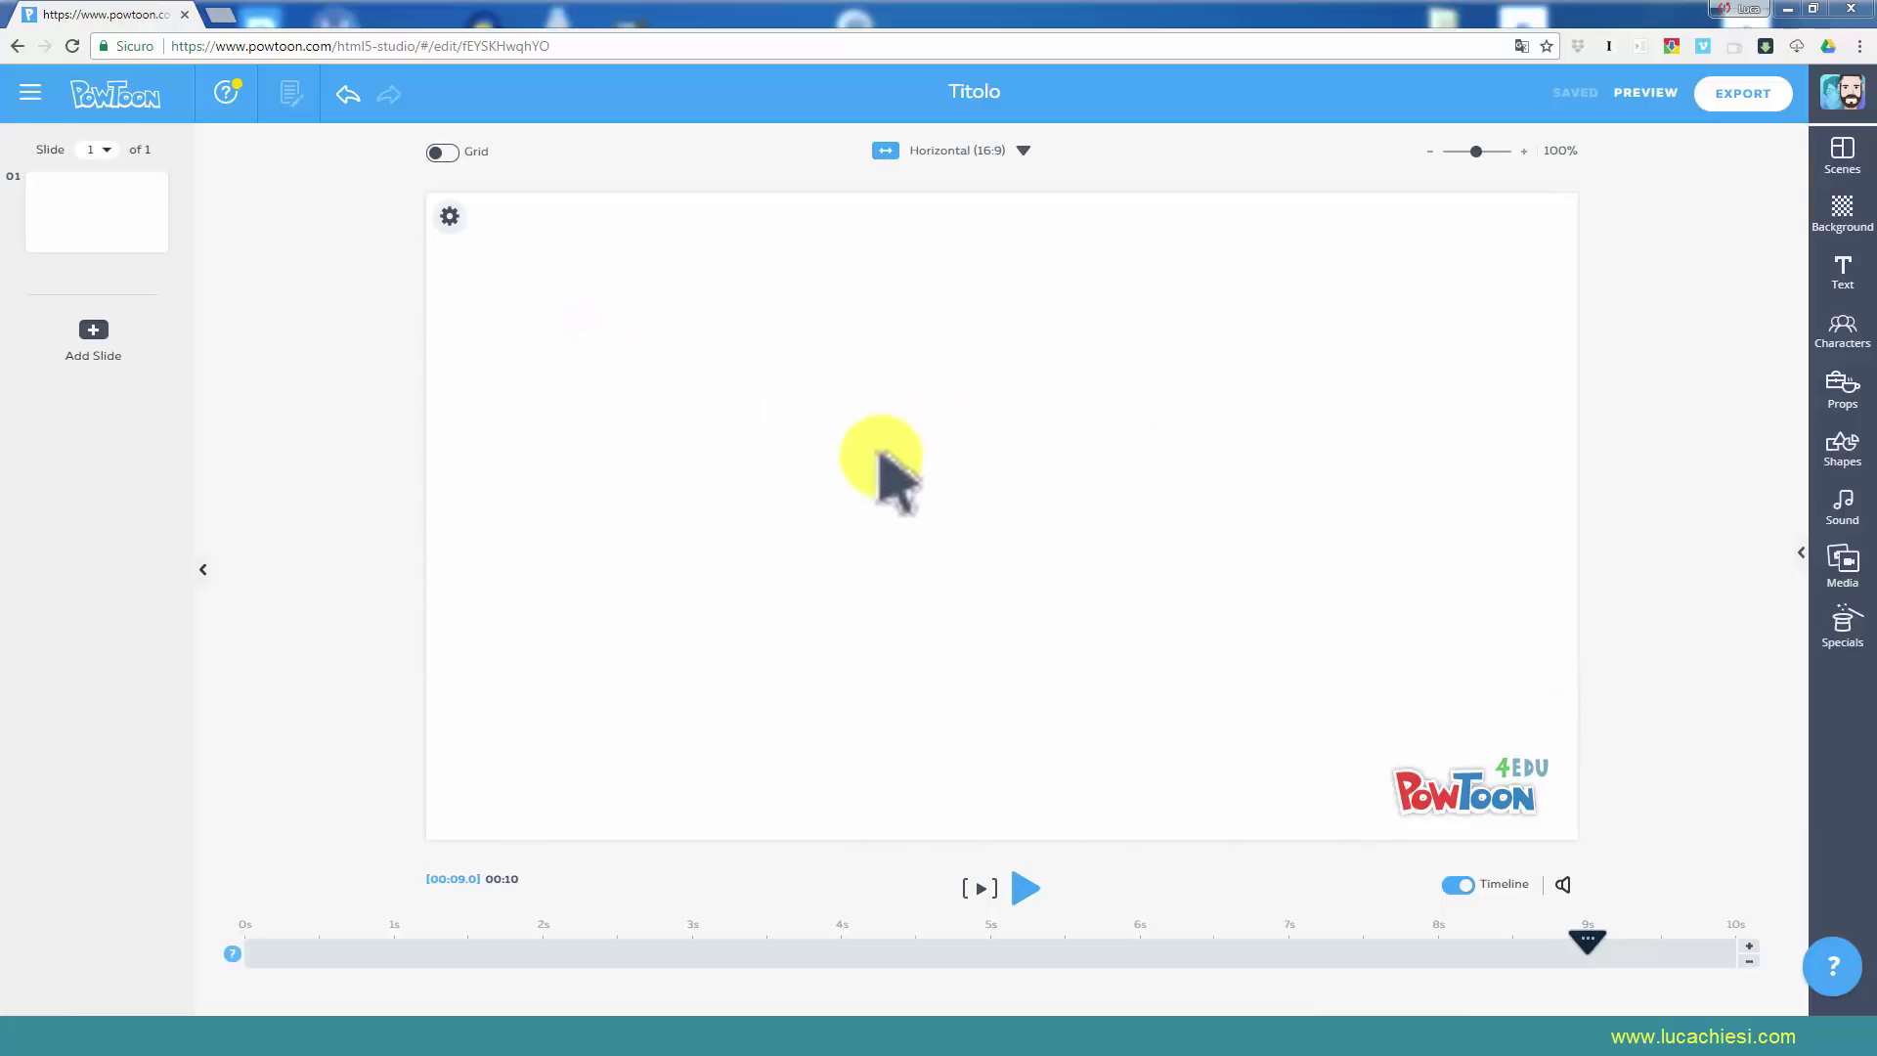
Set the slide's background colour to orange-yellow through the slide Settings colour options.
click(449, 212)
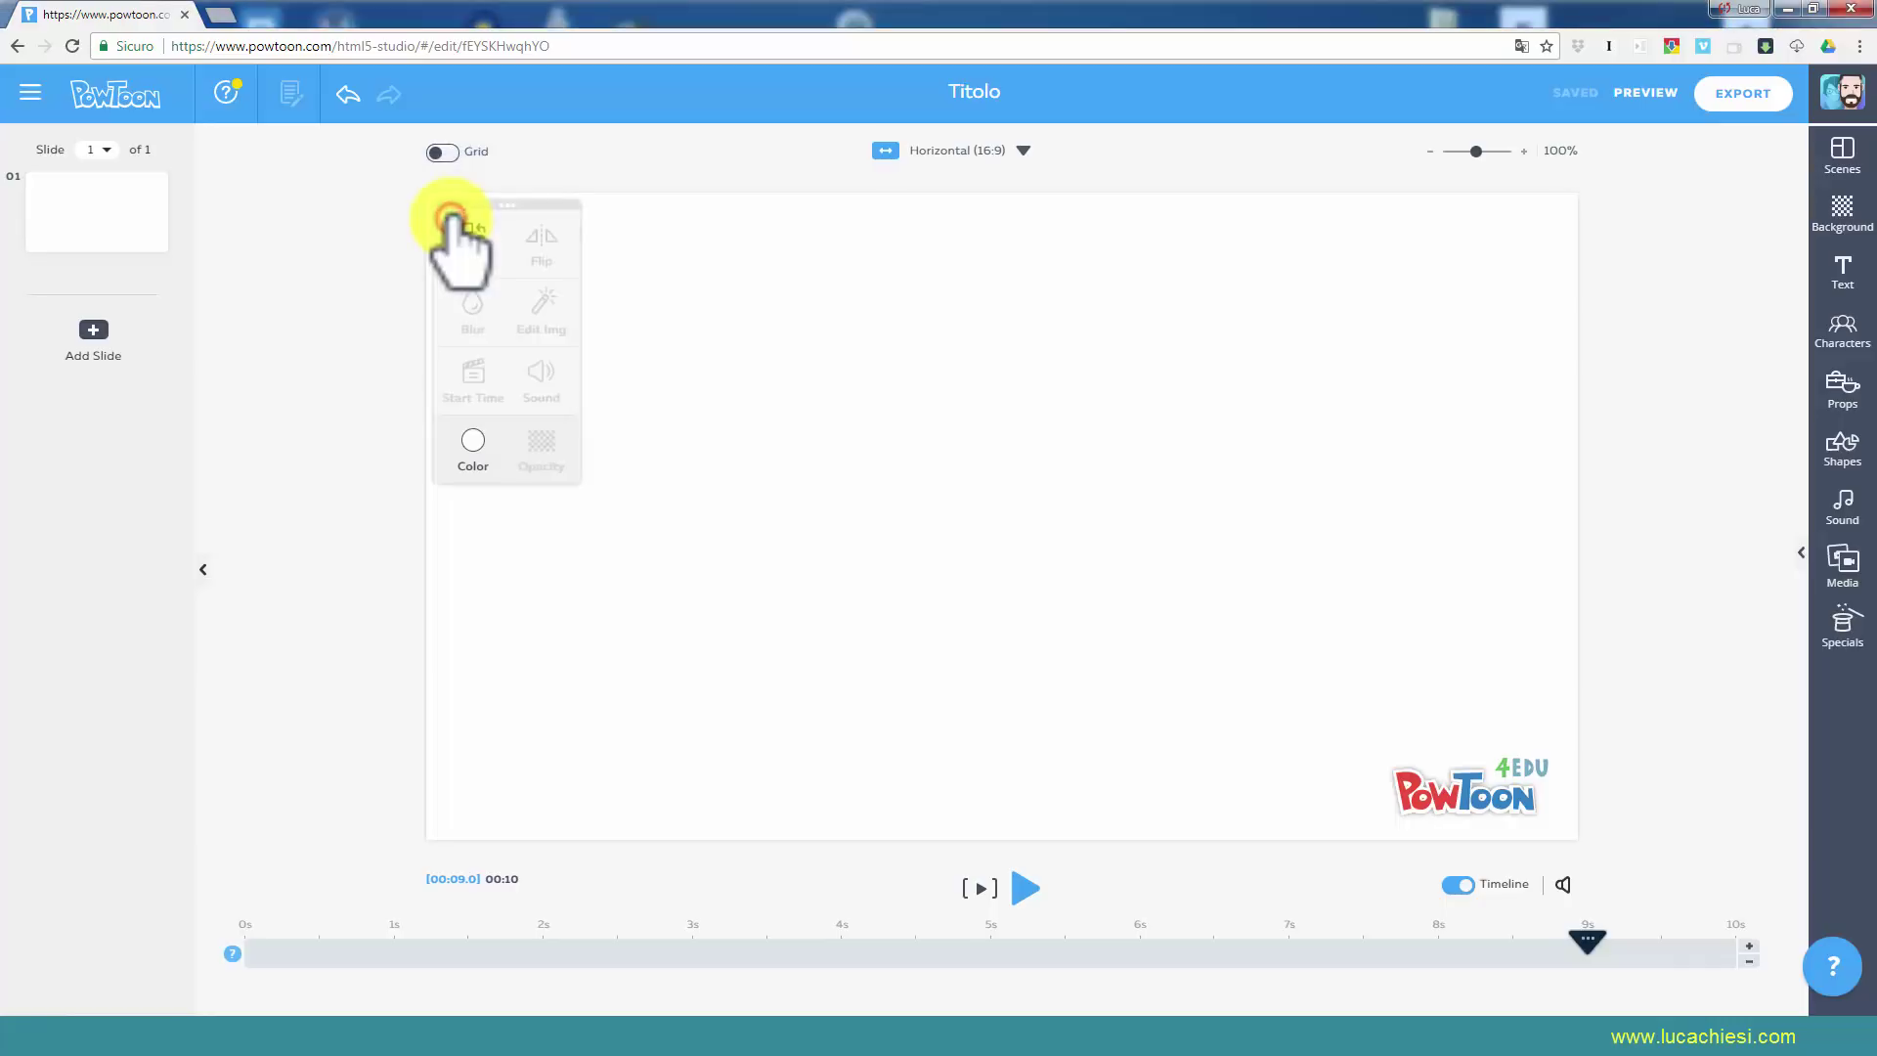
click(473, 437)
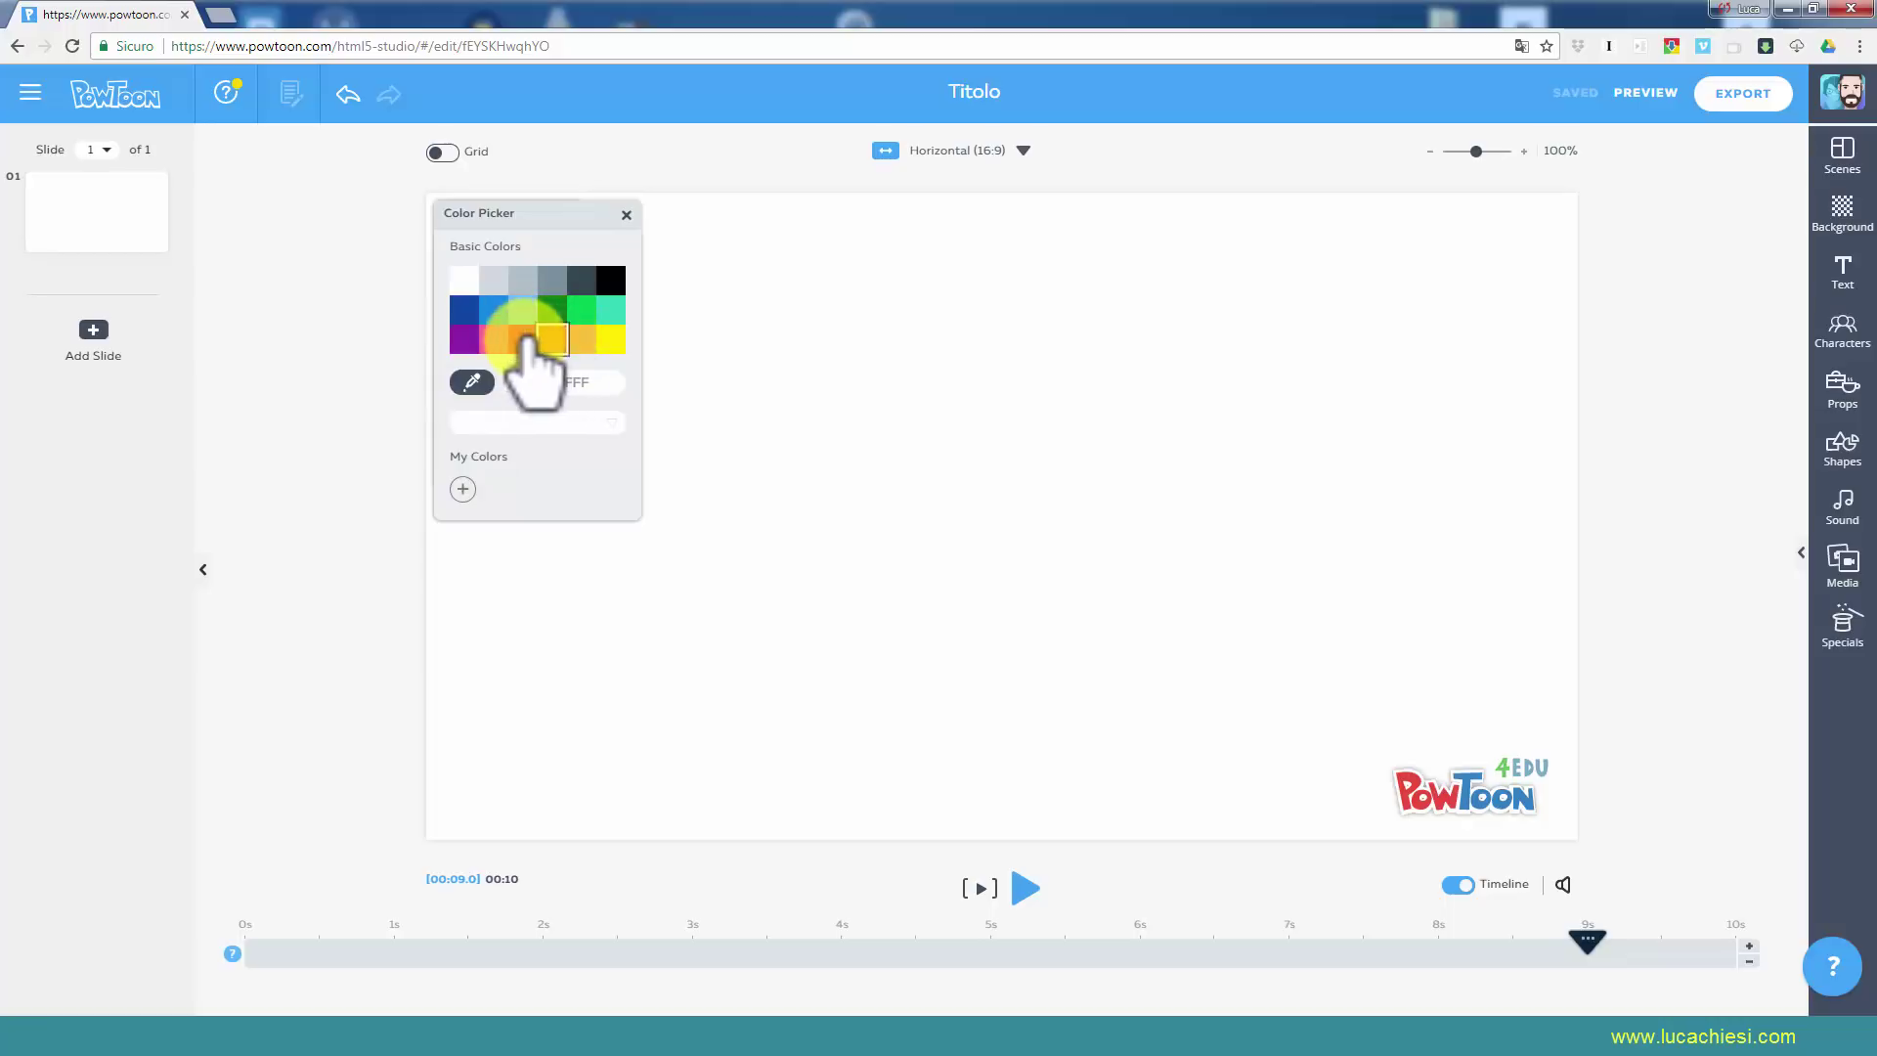
click(582, 348)
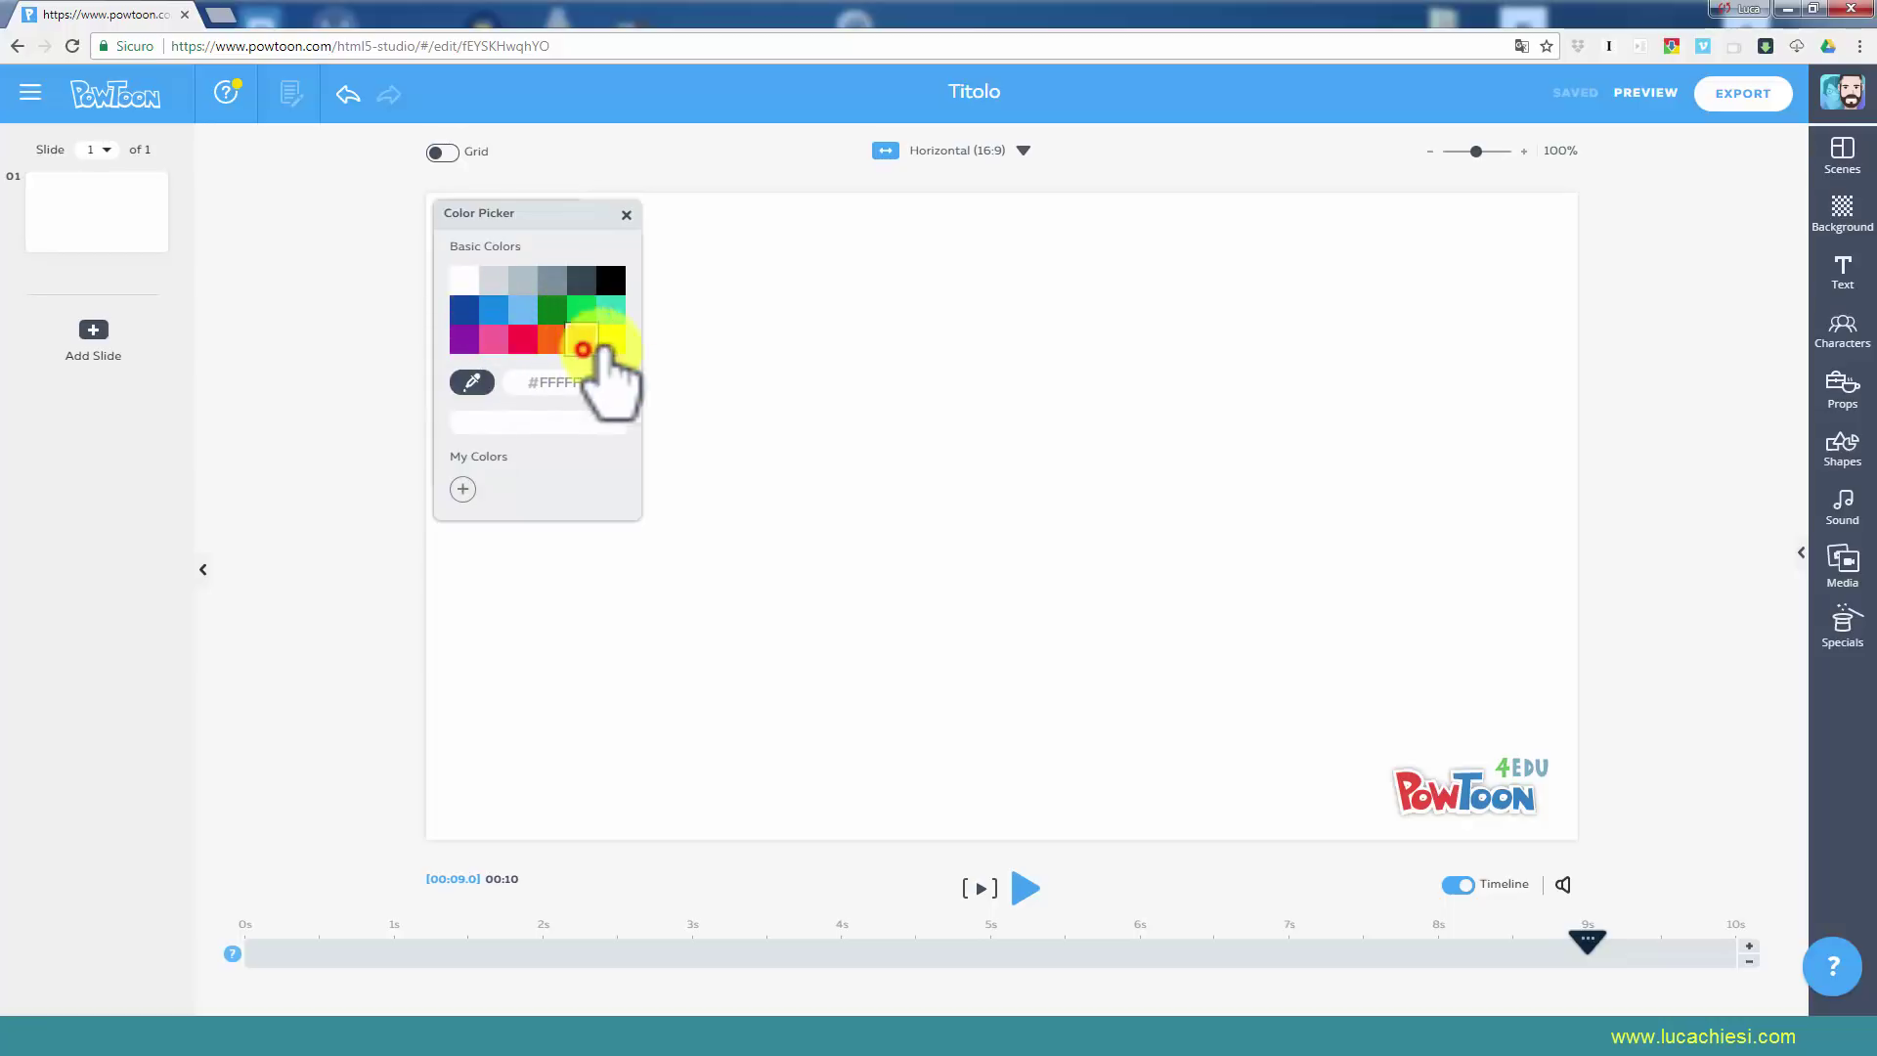
click(1122, 484)
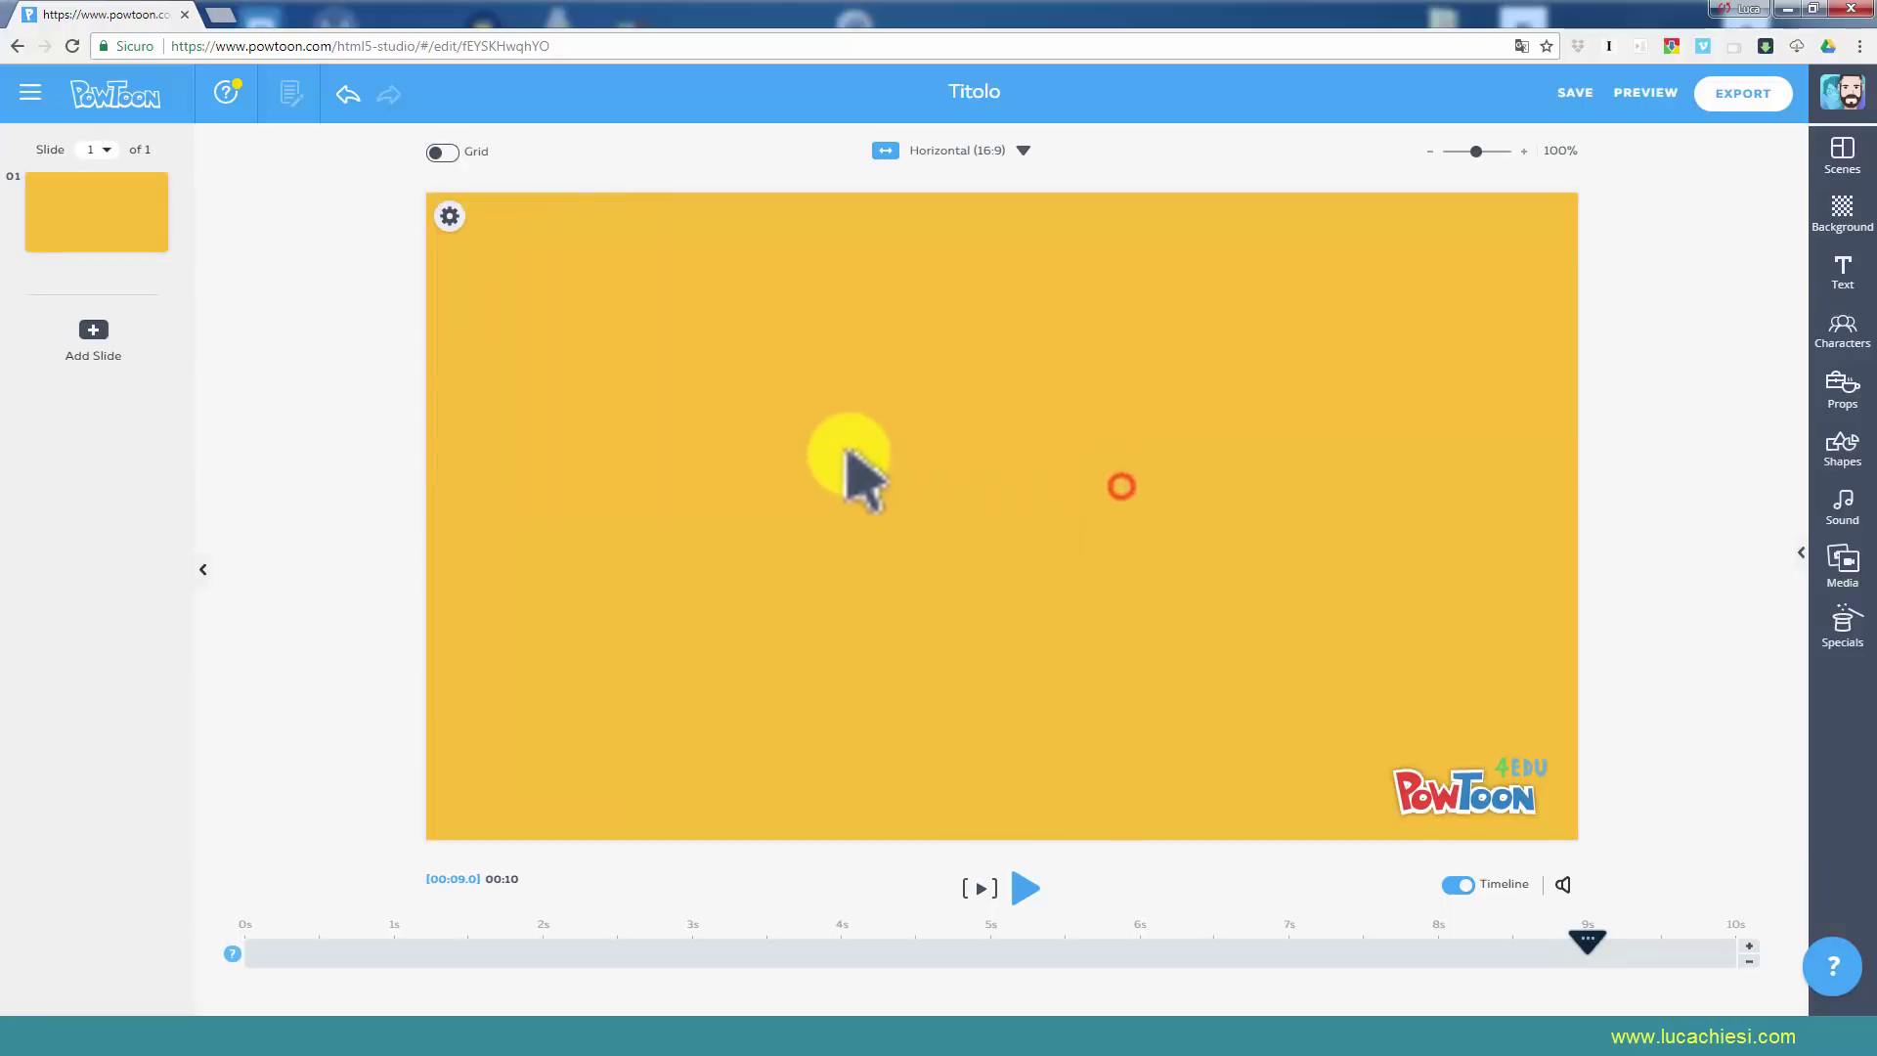
click(450, 215)
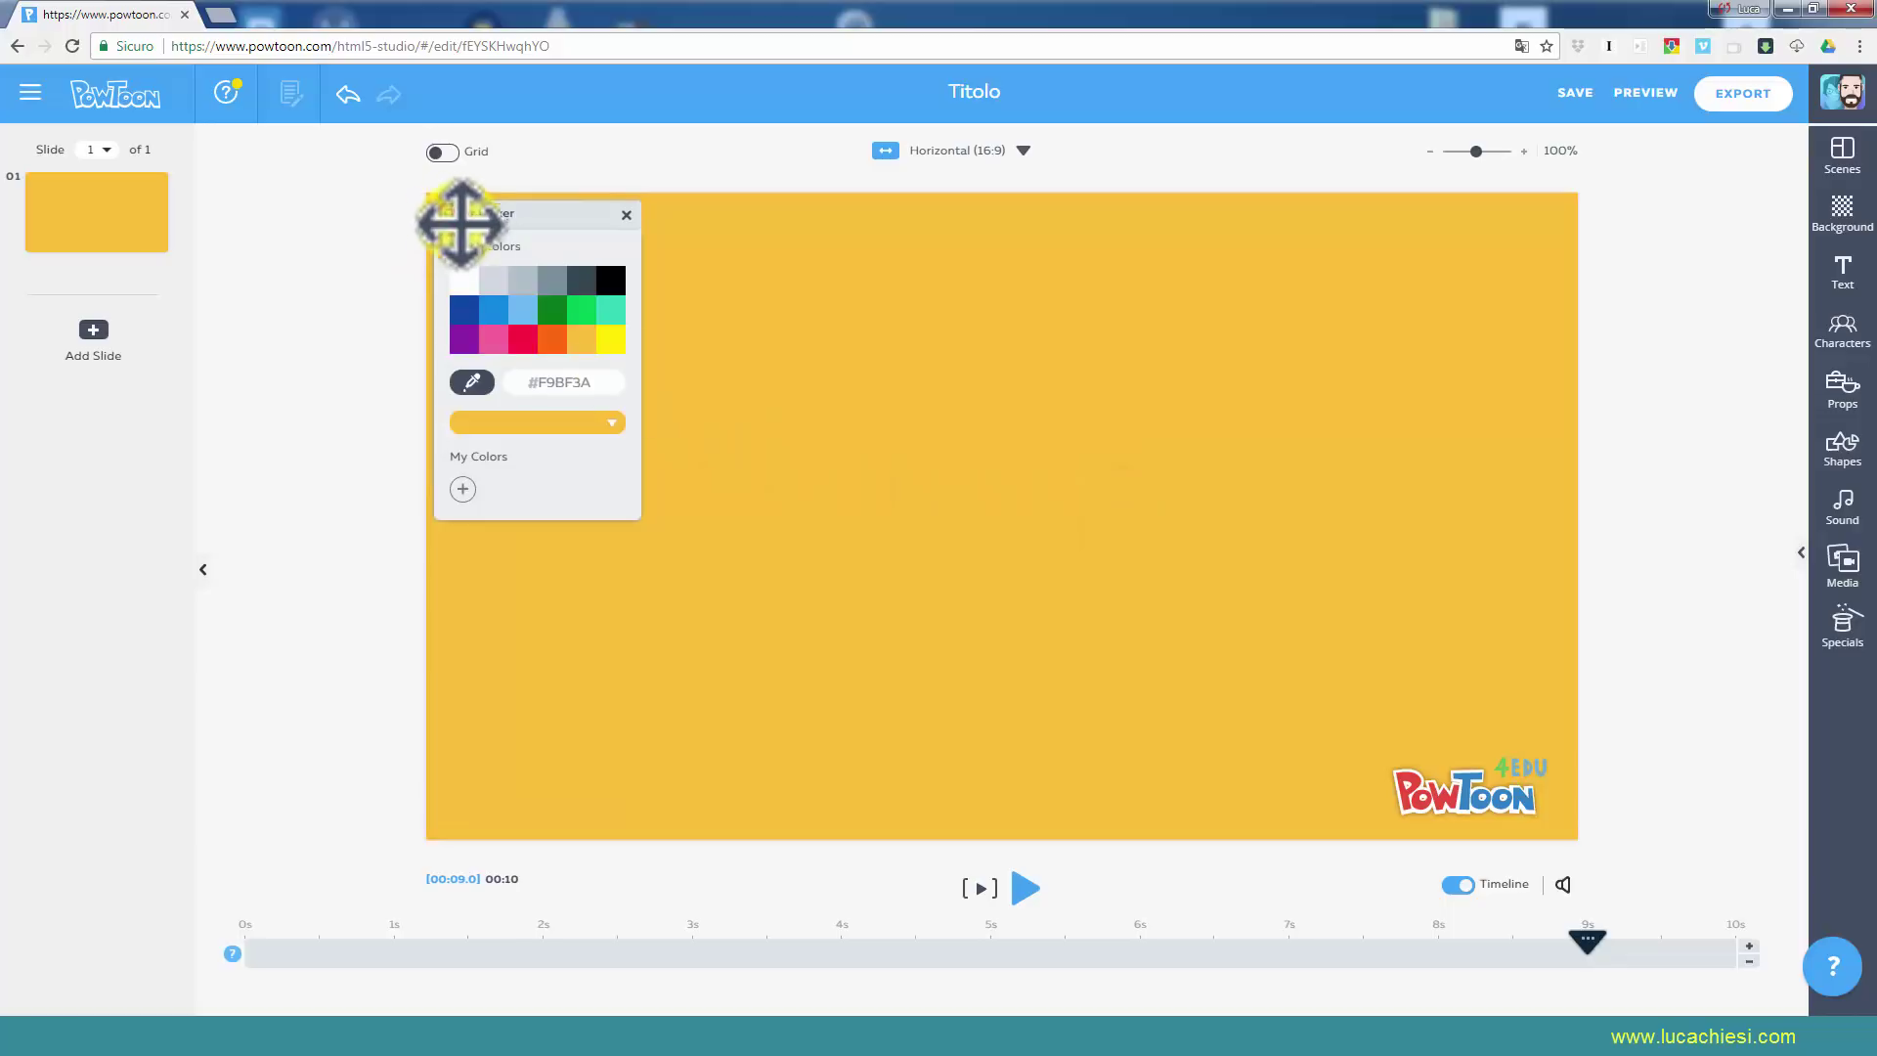
click(779, 449)
click(457, 222)
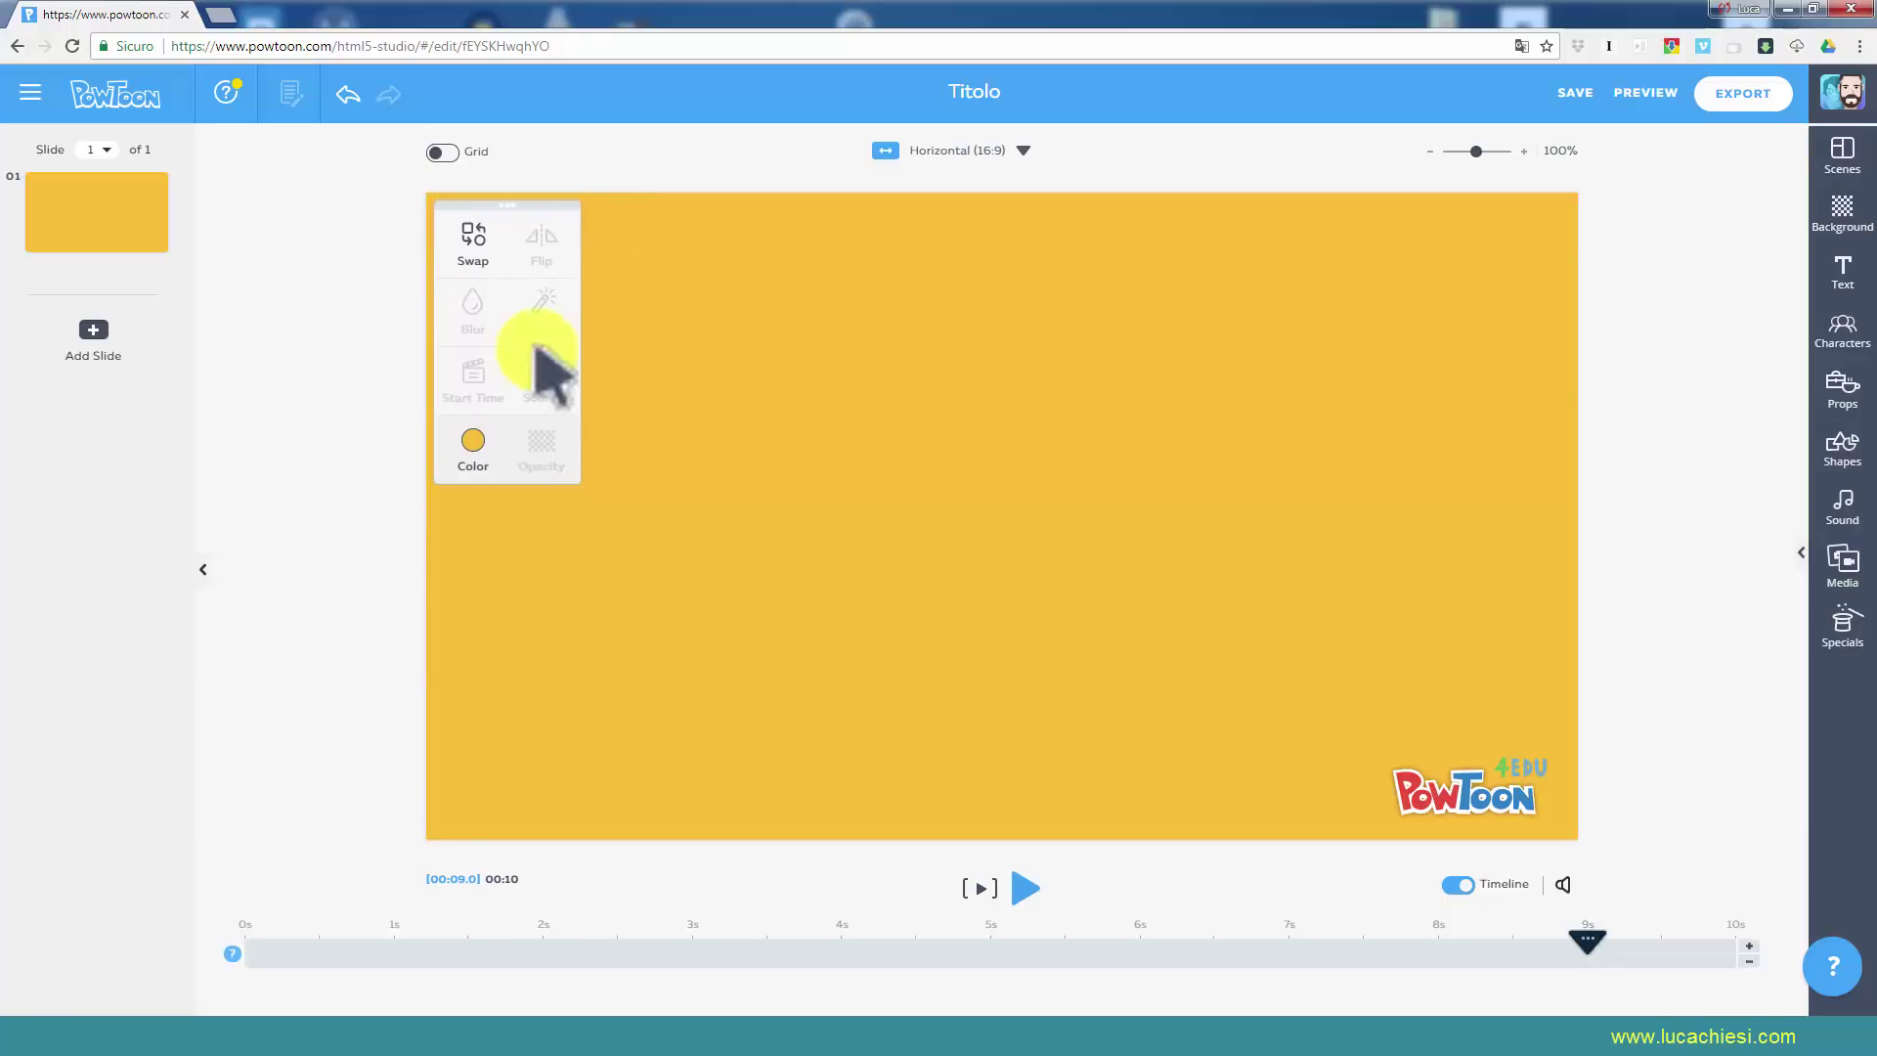
click(930, 503)
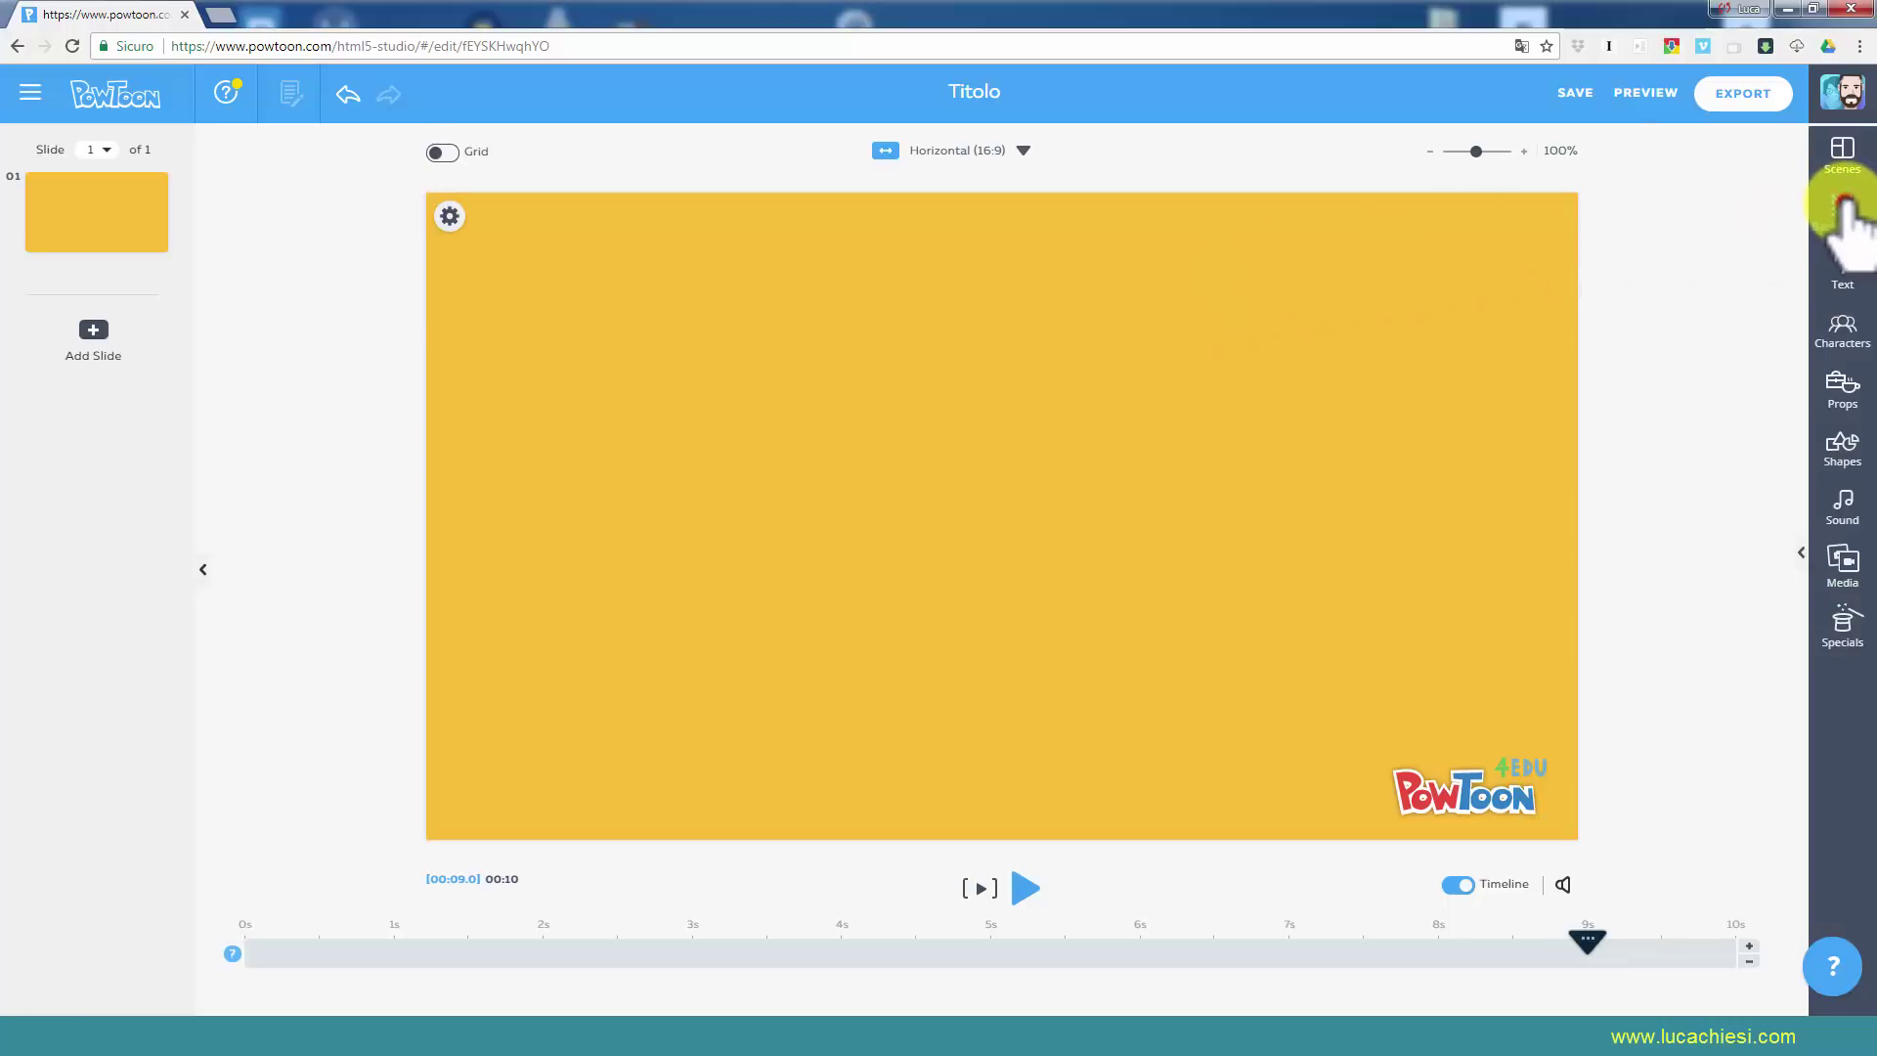
Browse the Locations and Color categories in the Background panel.
click(1845, 210)
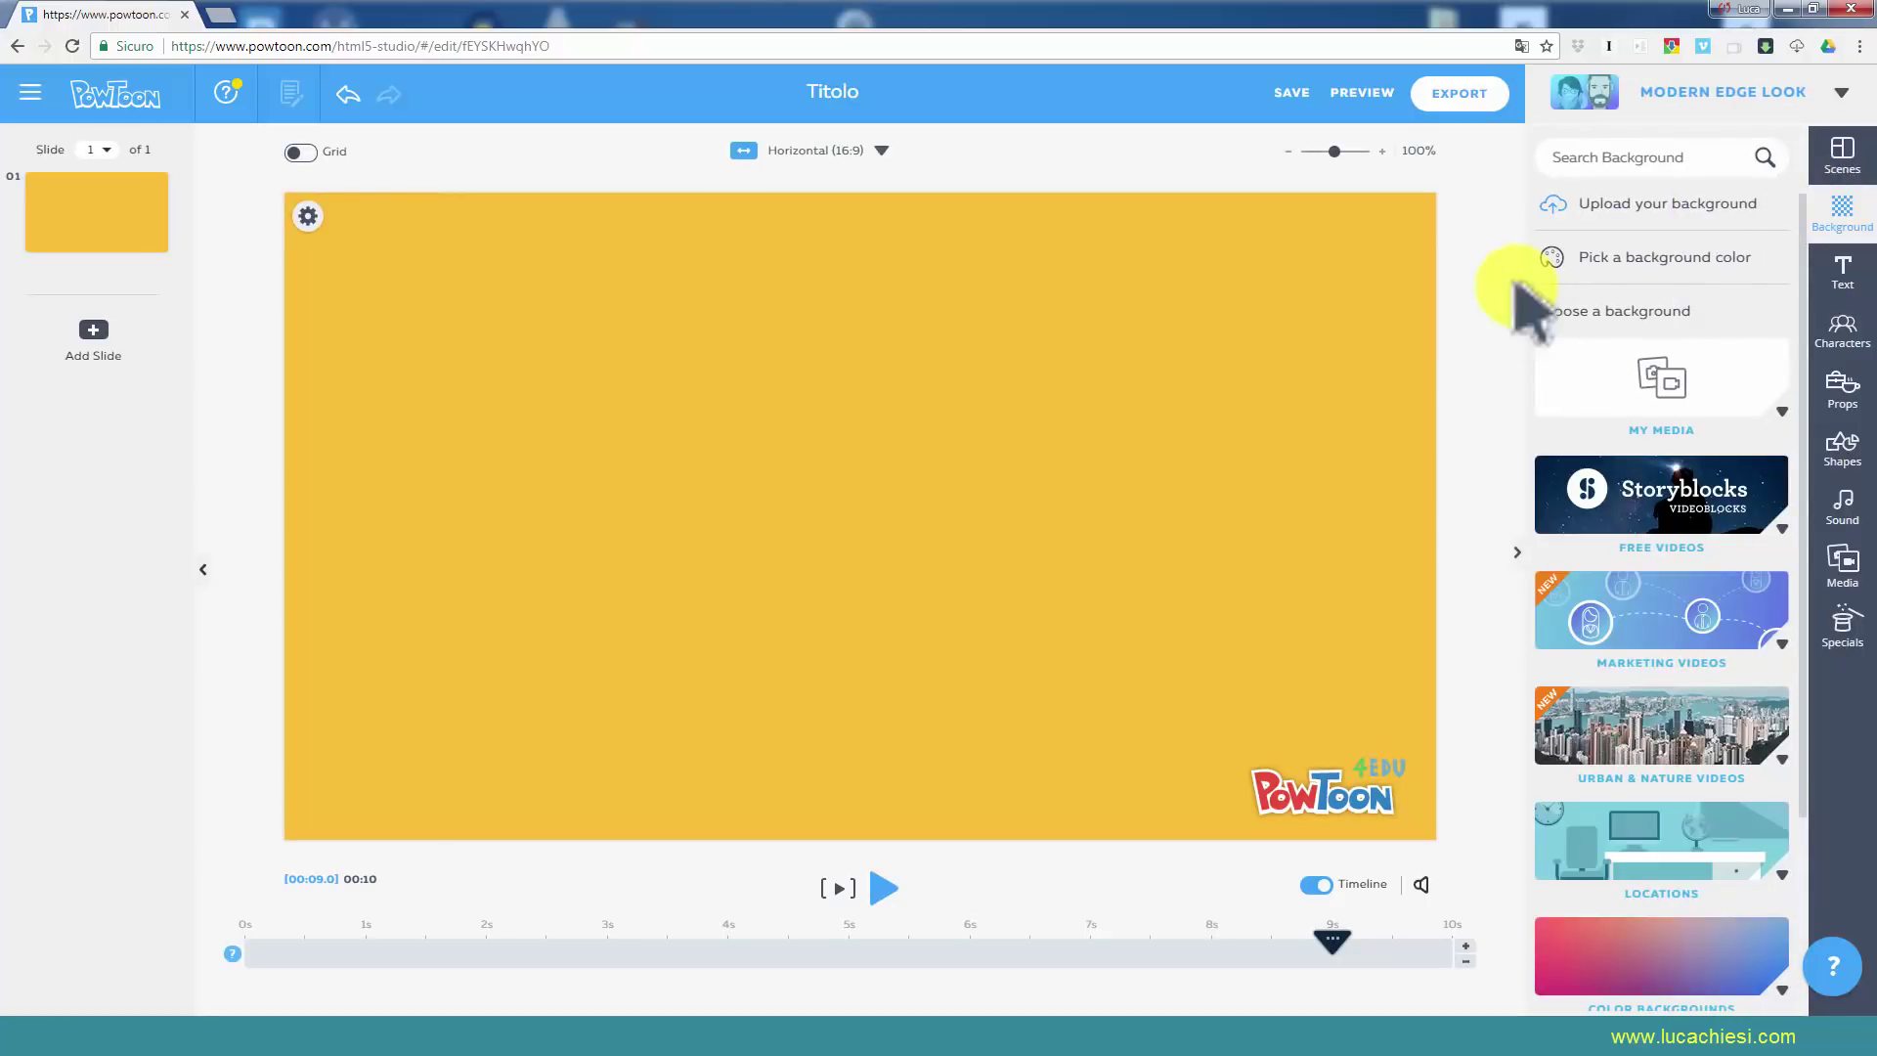
scroll(1725, 232, down, 1)
scroll(1725, 240, down, 1)
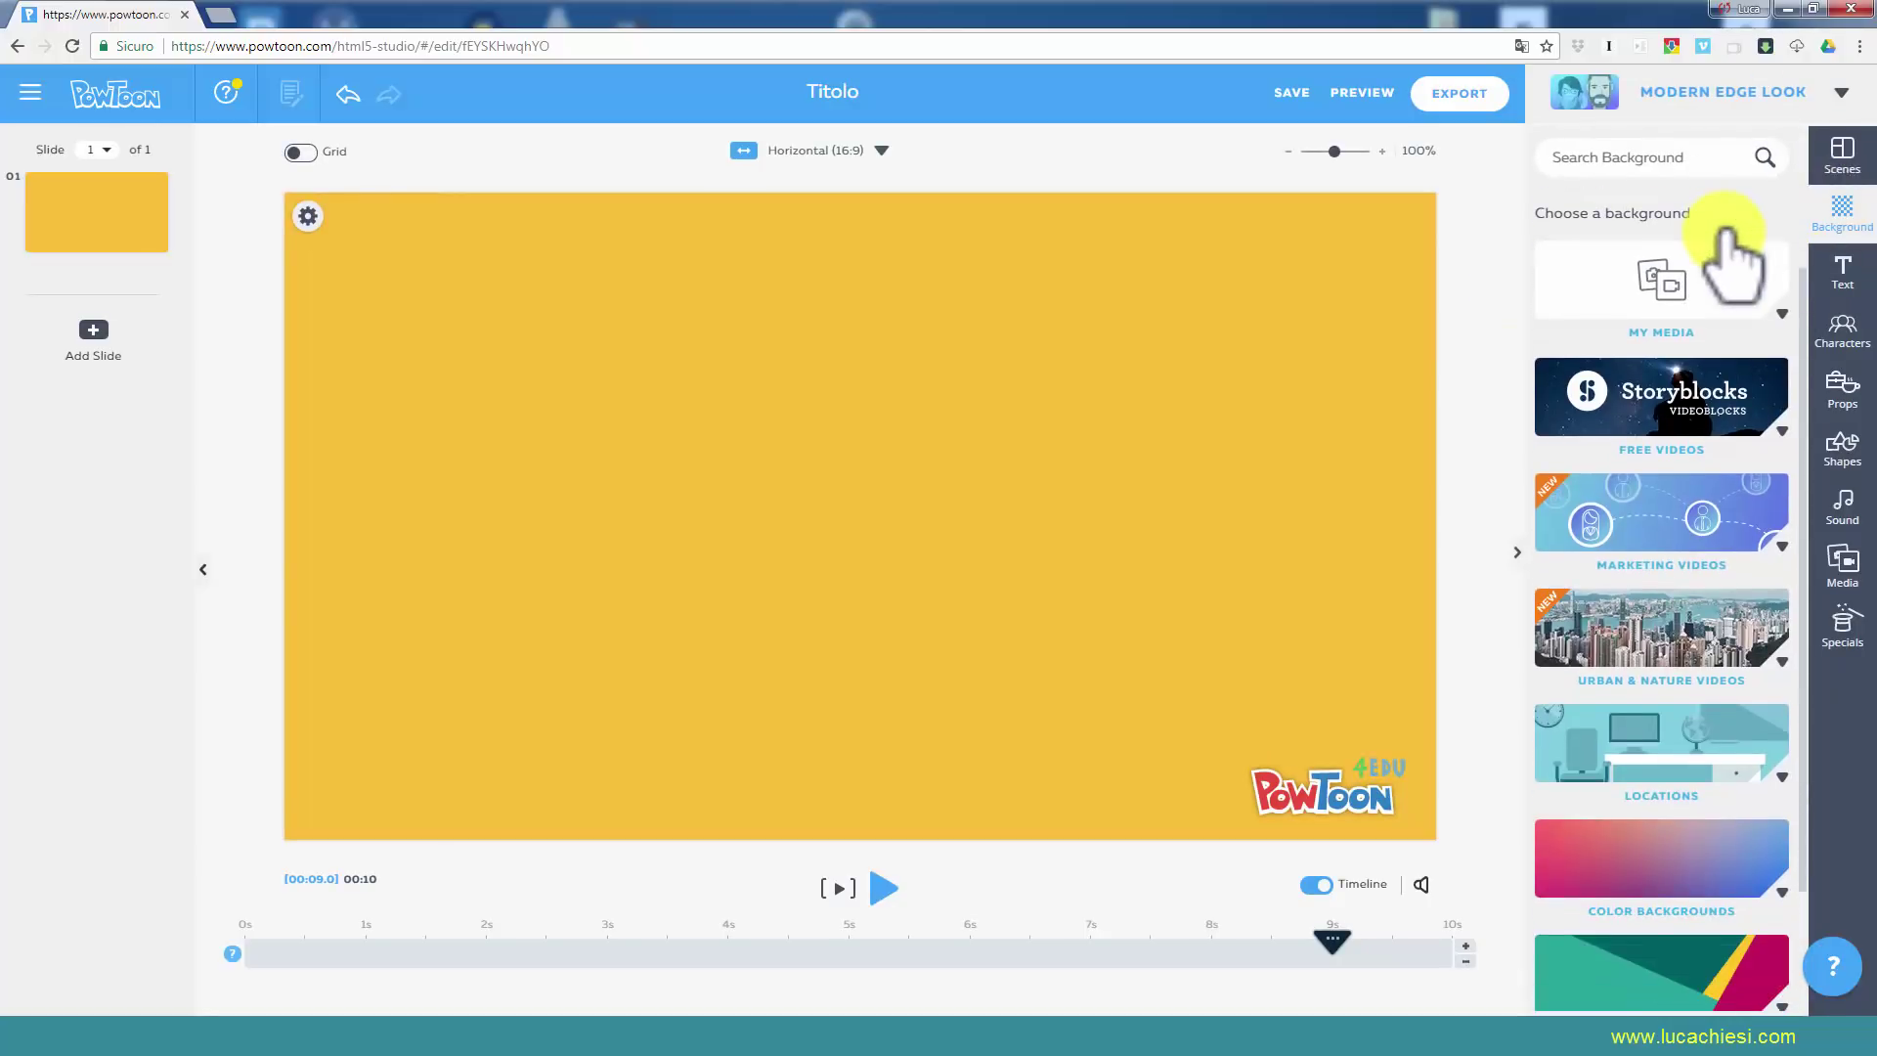
scroll(1726, 240, down, 1)
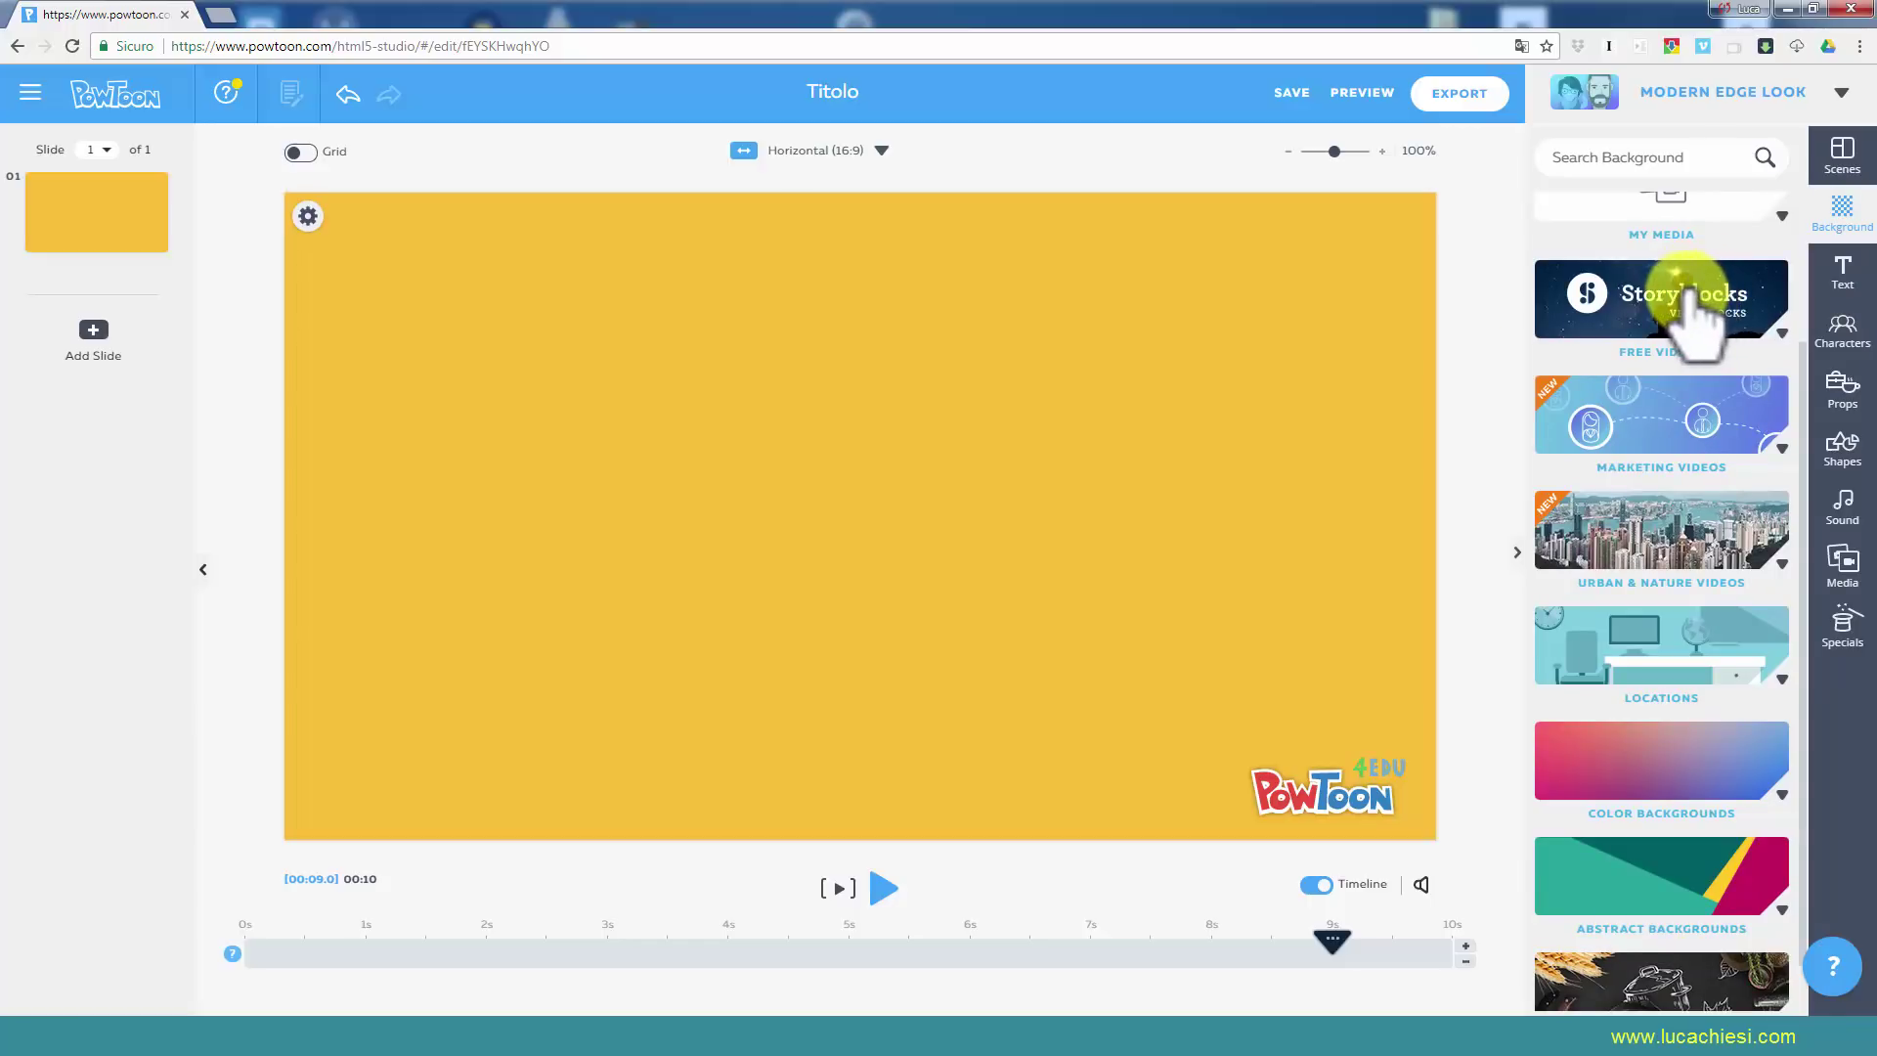
scroll(1686, 291, down, 1)
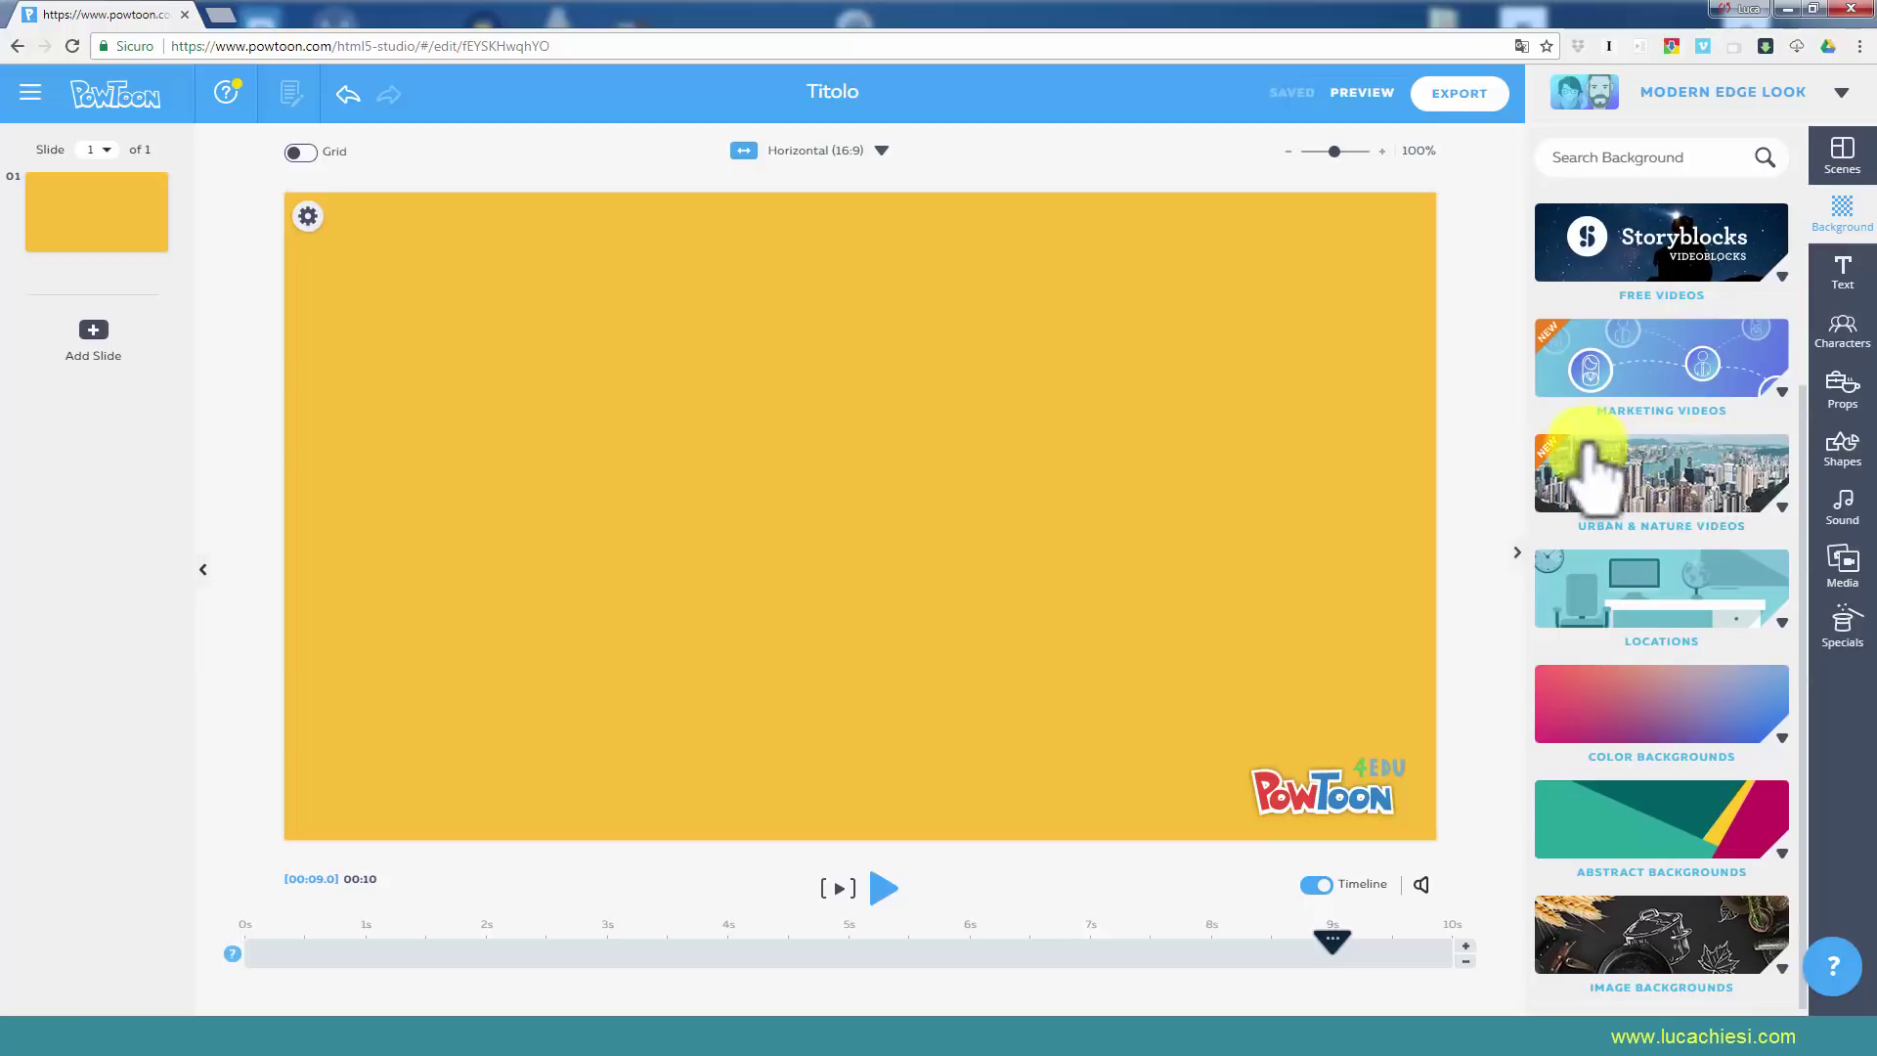
click(1672, 584)
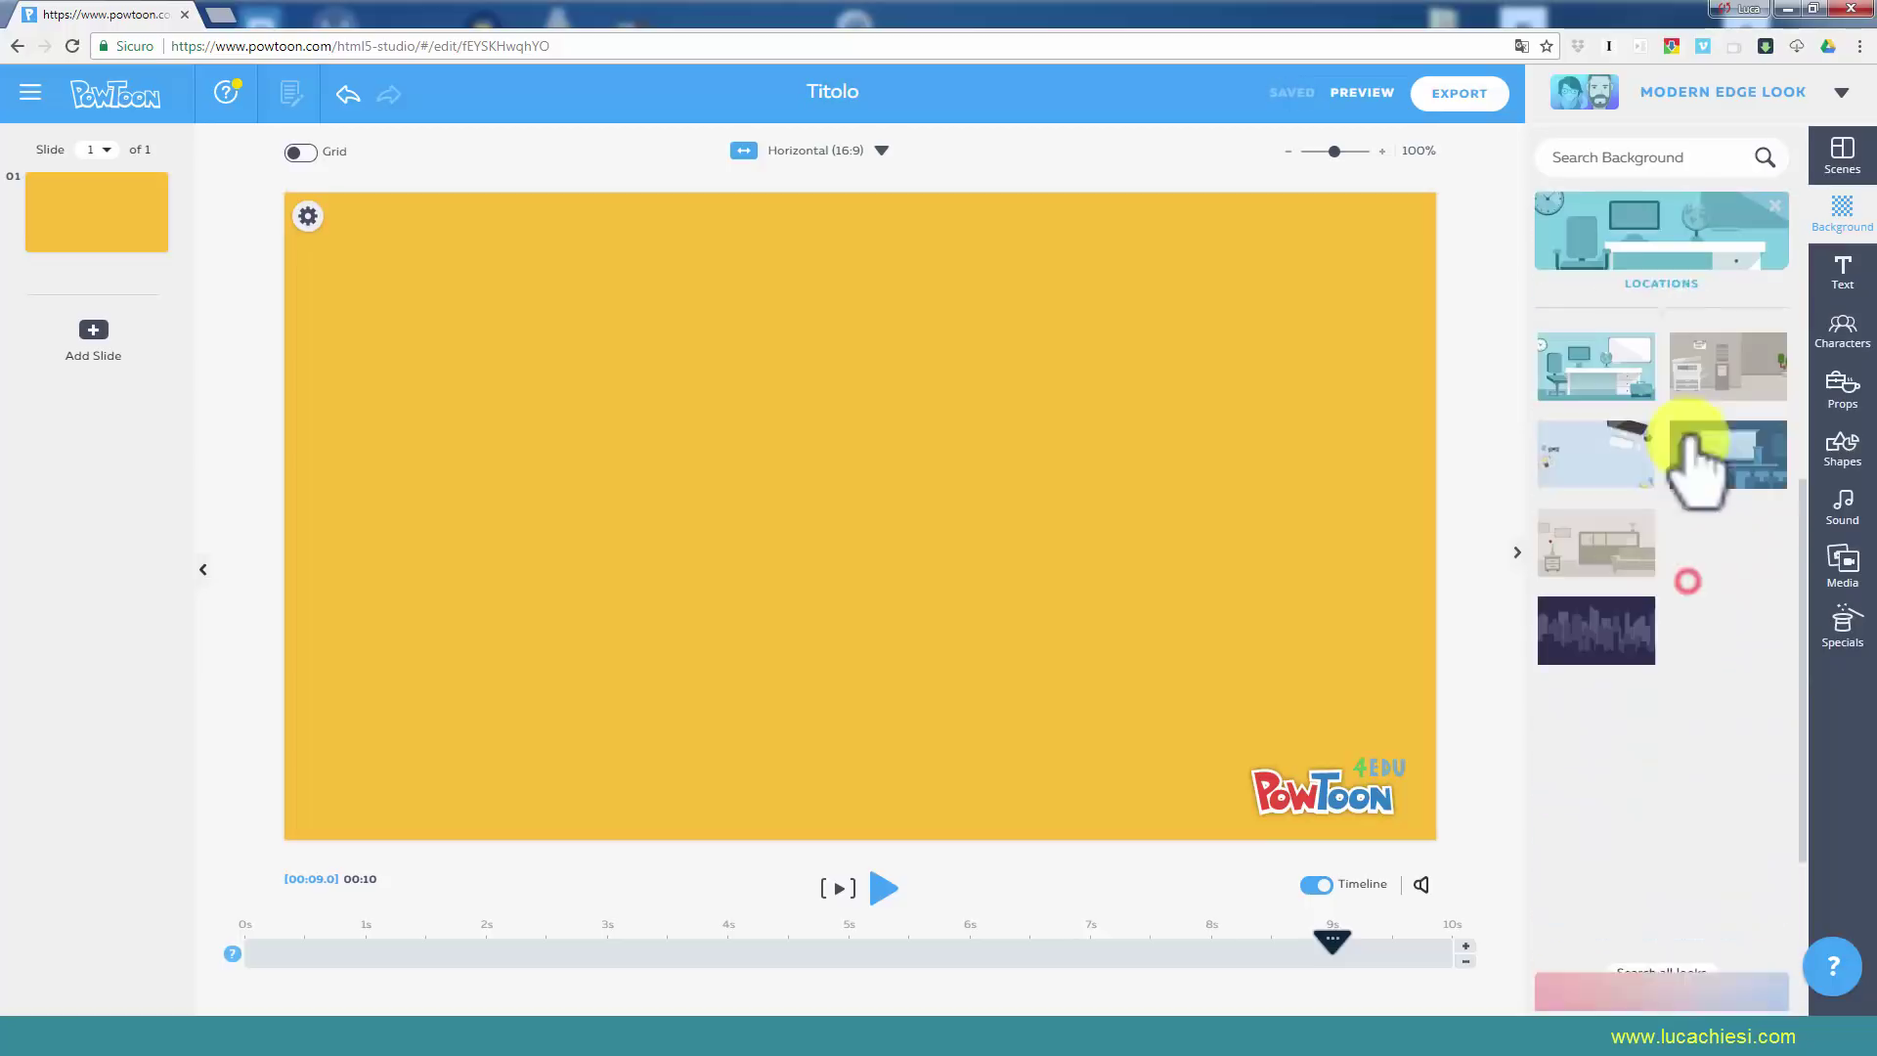
click(1677, 242)
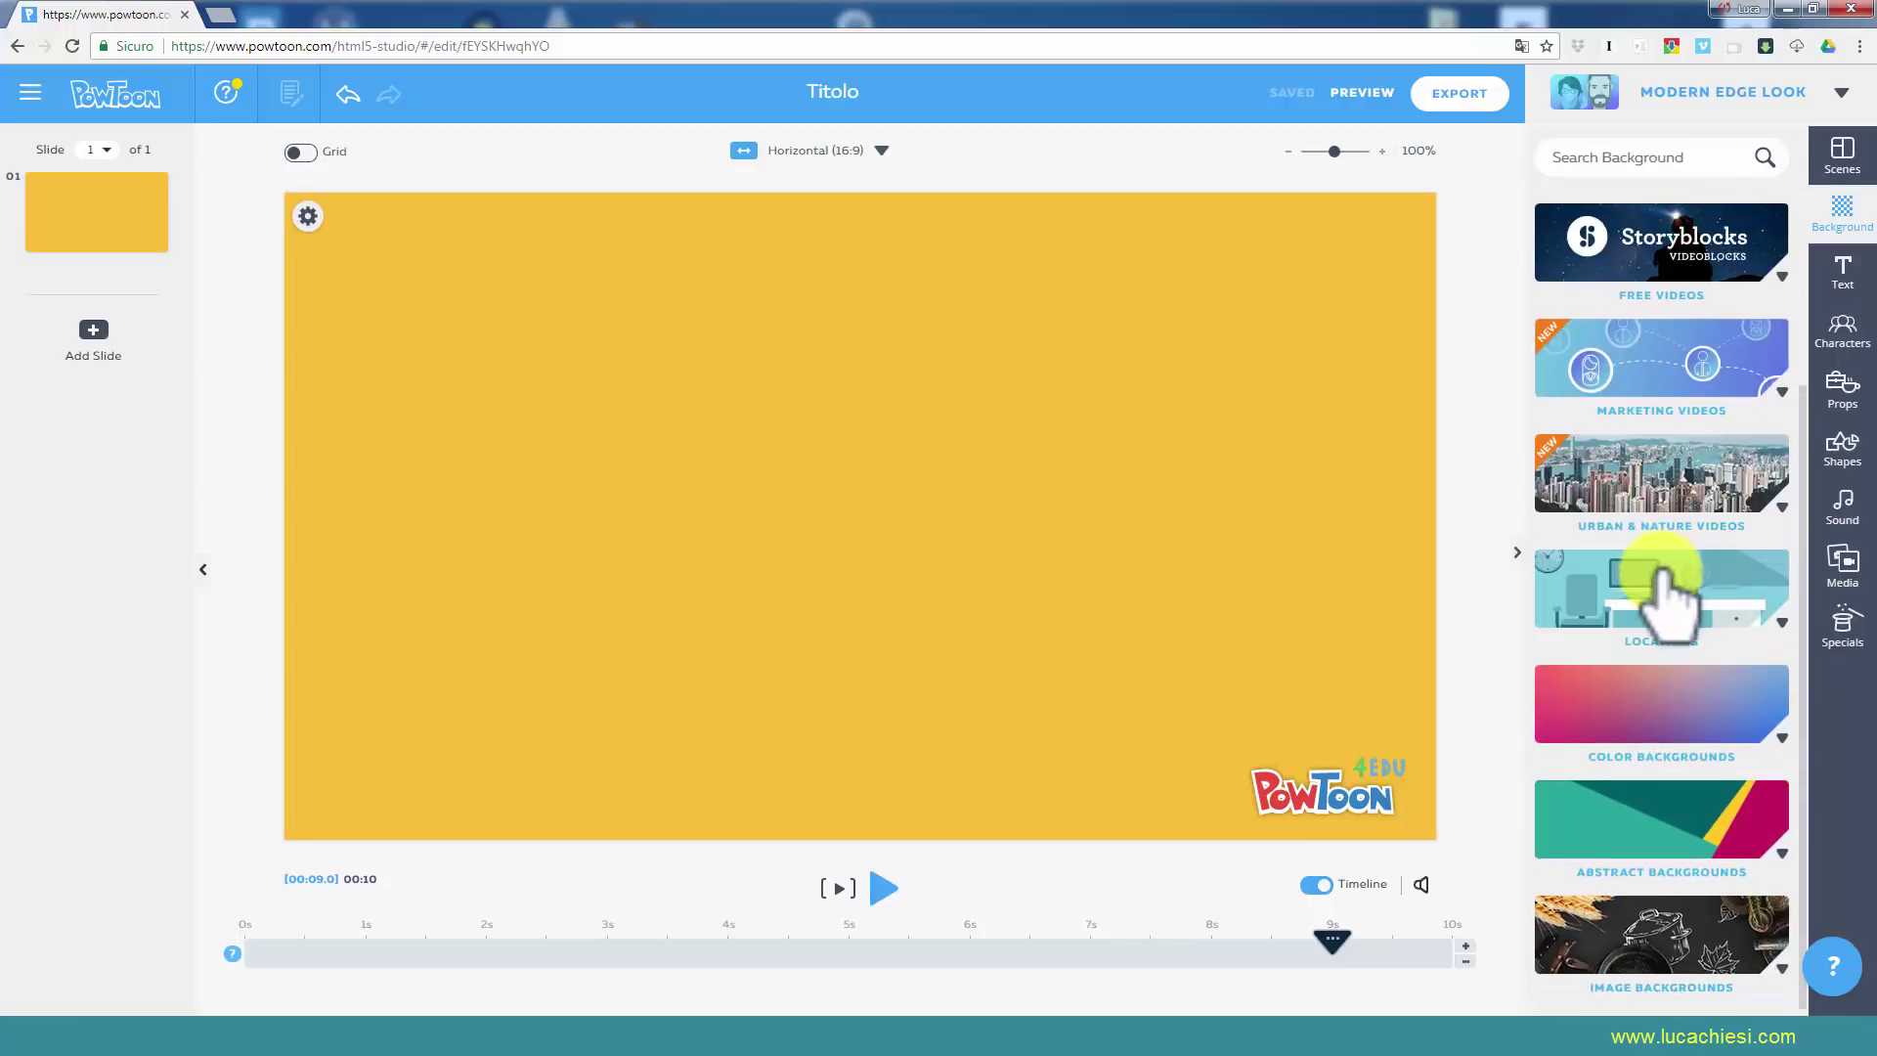
click(1667, 708)
scroll(1662, 479, down, 2)
scroll(1652, 504, down, 2)
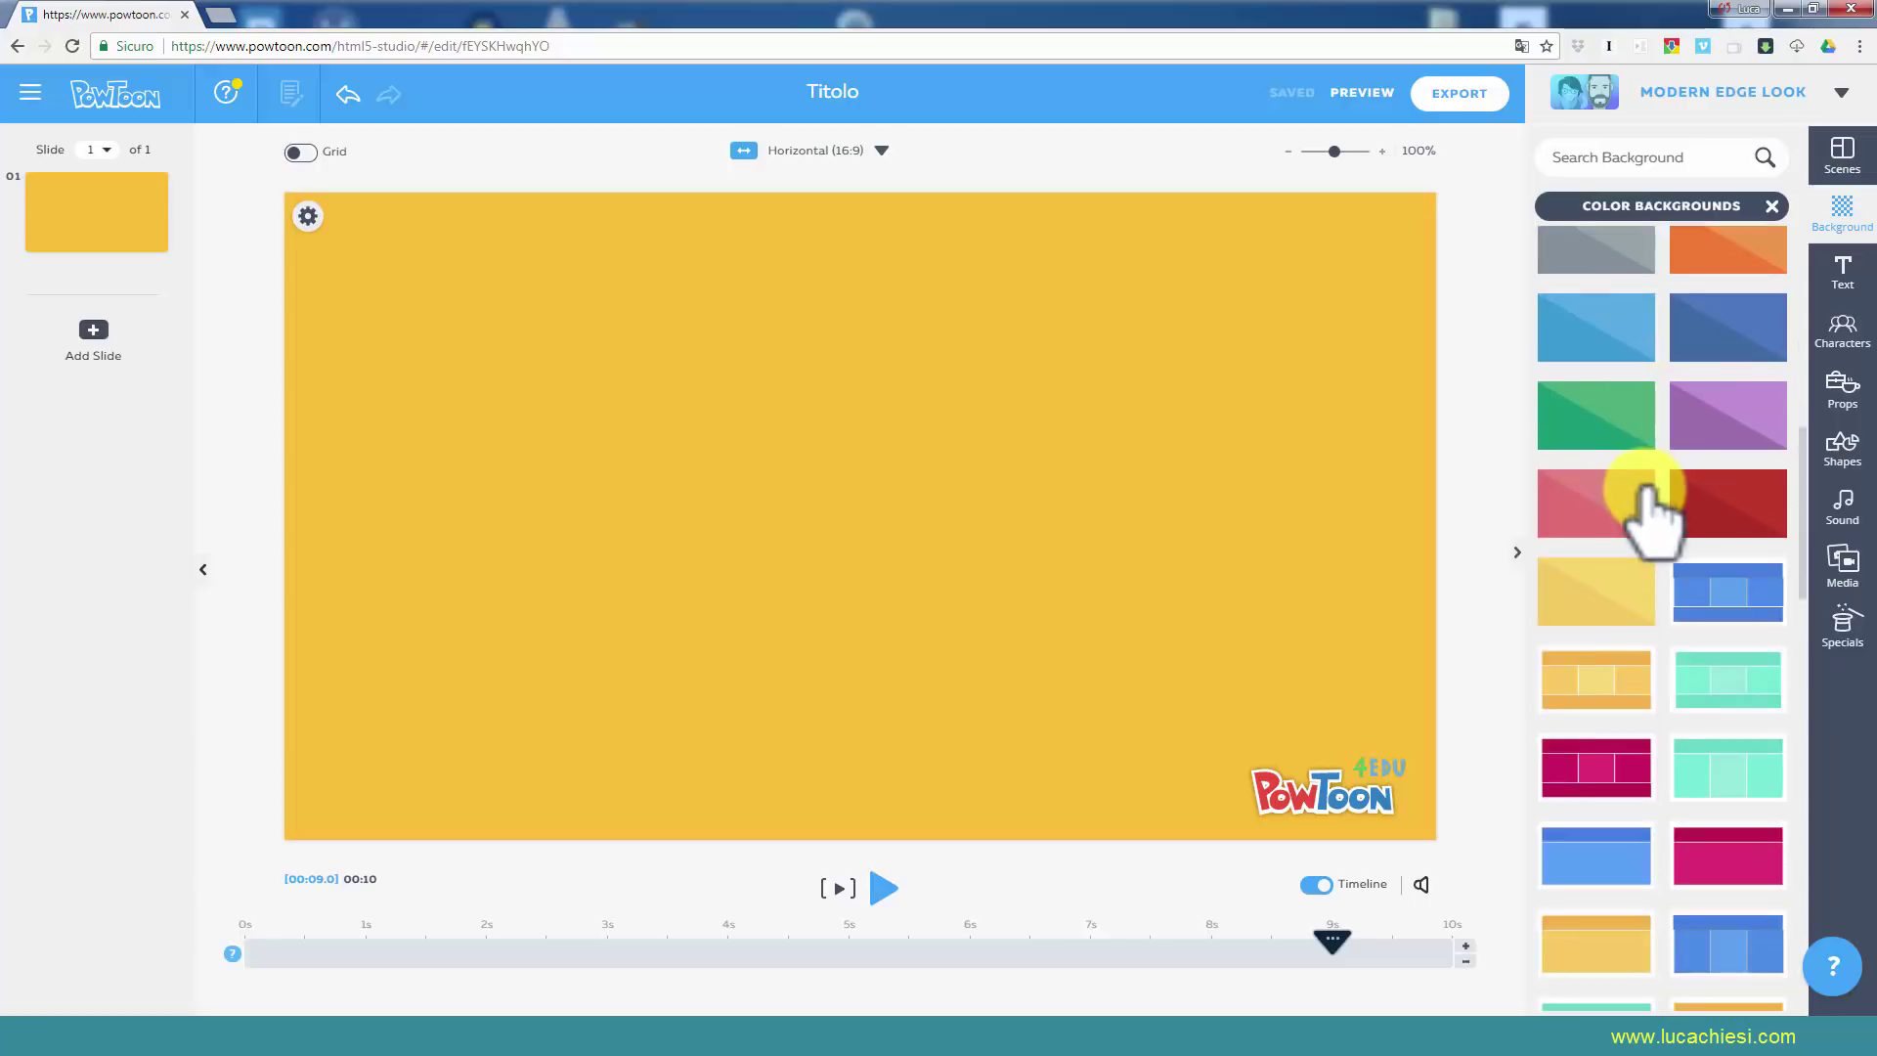
scroll(1652, 504, up, 5)
click(1706, 528)
Try blue triangle, purple triangle and green-orange gradient abstract backgrounds.
click(1676, 713)
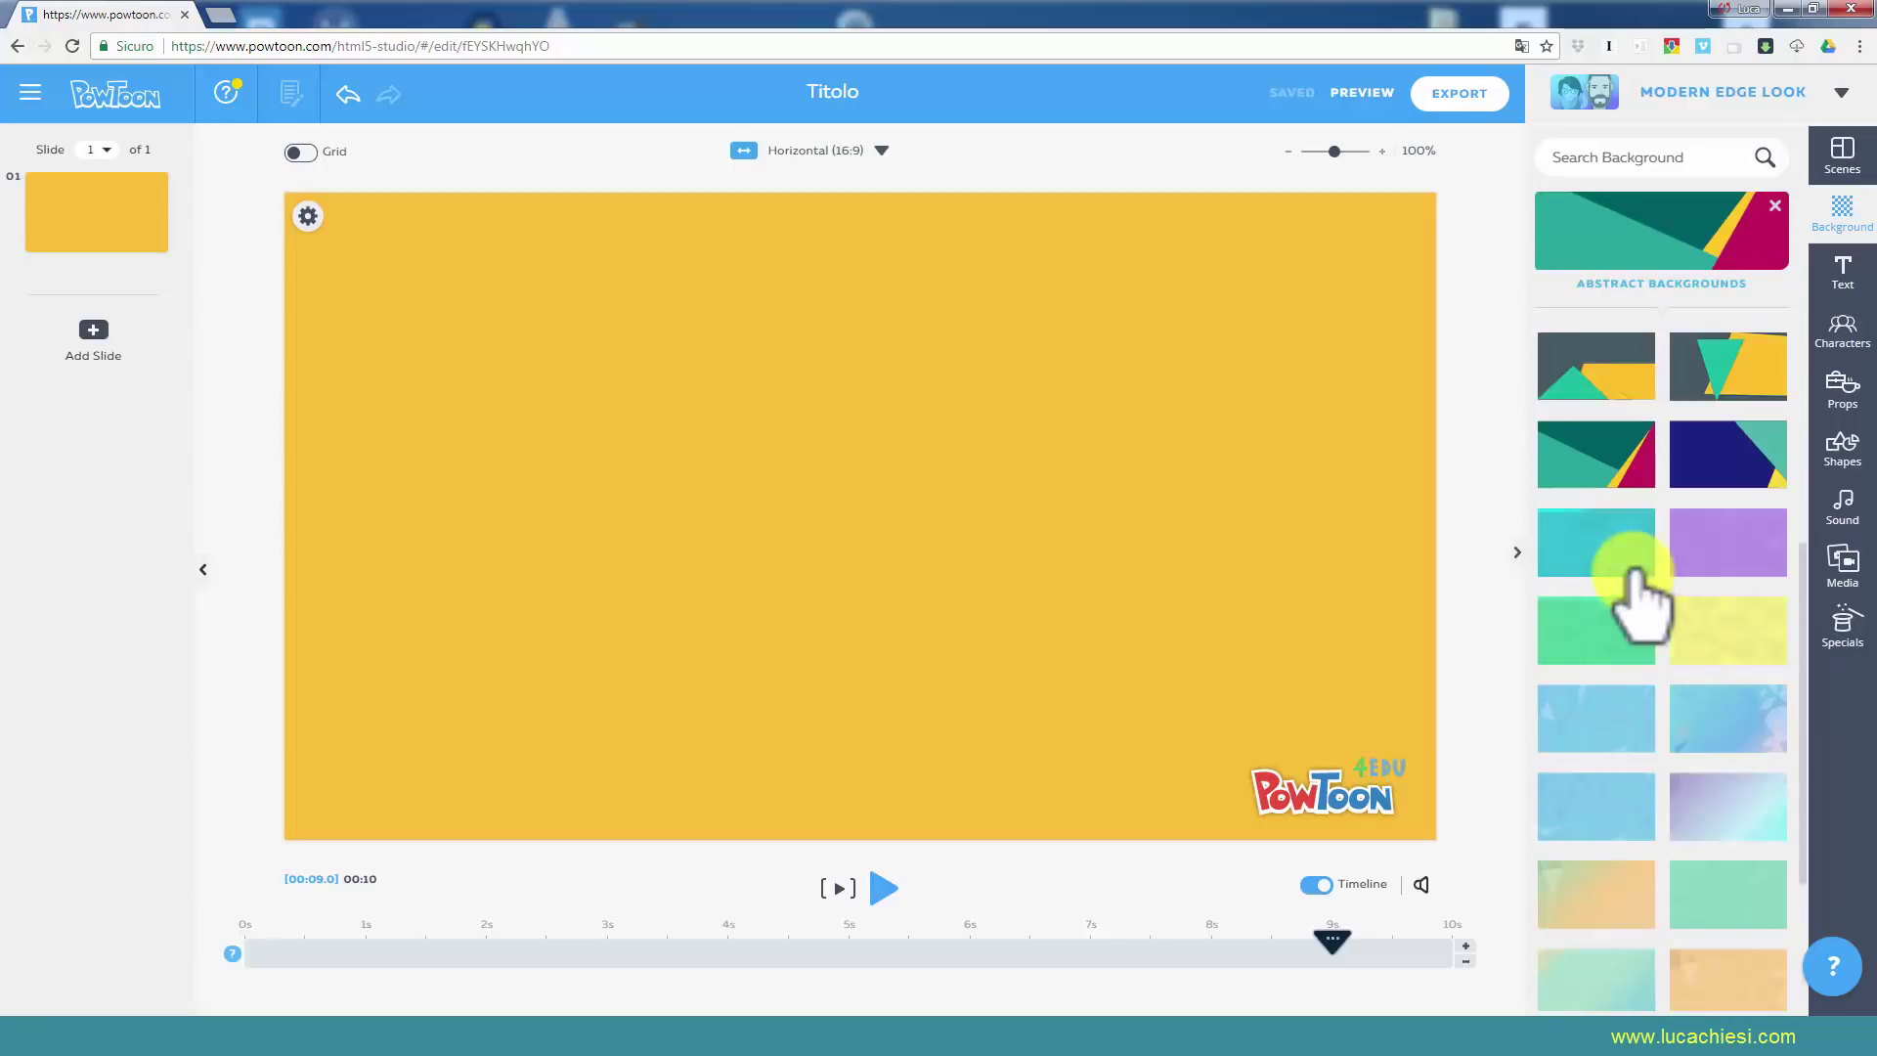
scroll(1652, 577, down, 3)
click(1727, 420)
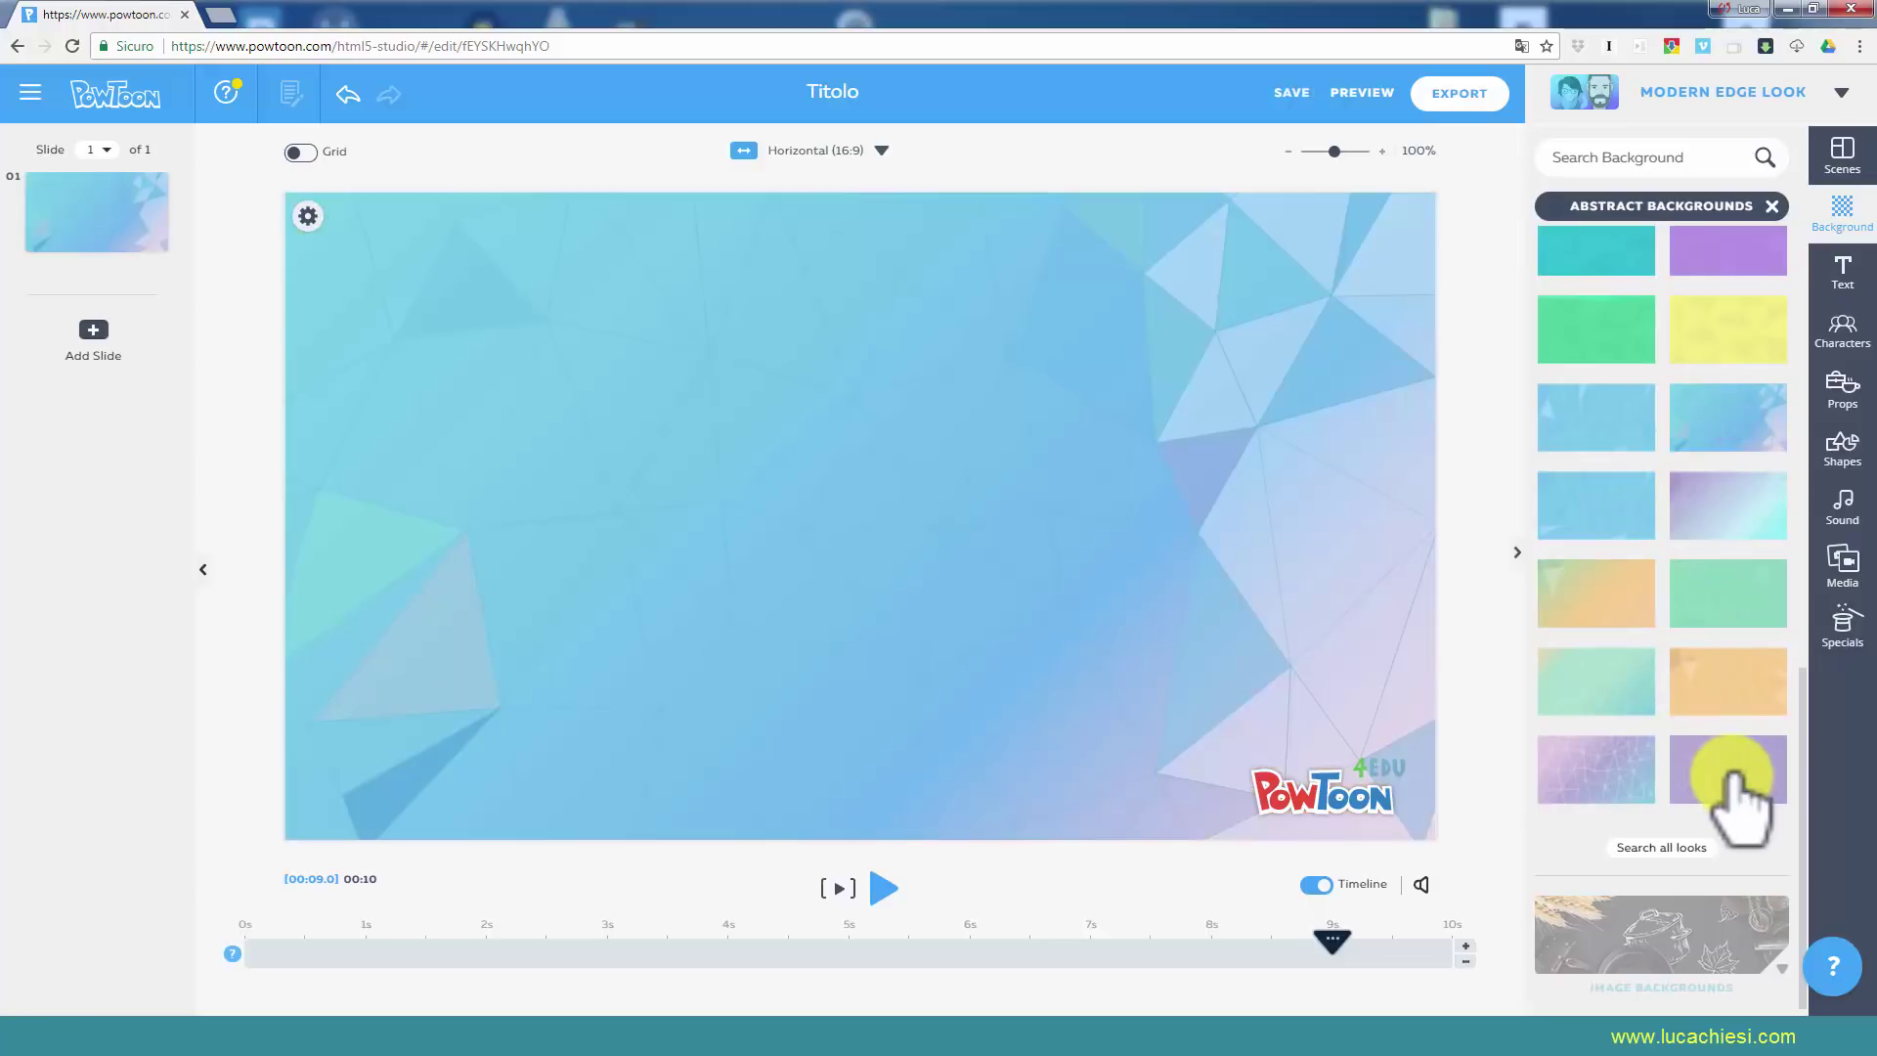
click(1727, 773)
click(1613, 611)
scroll(1698, 482, up, 5)
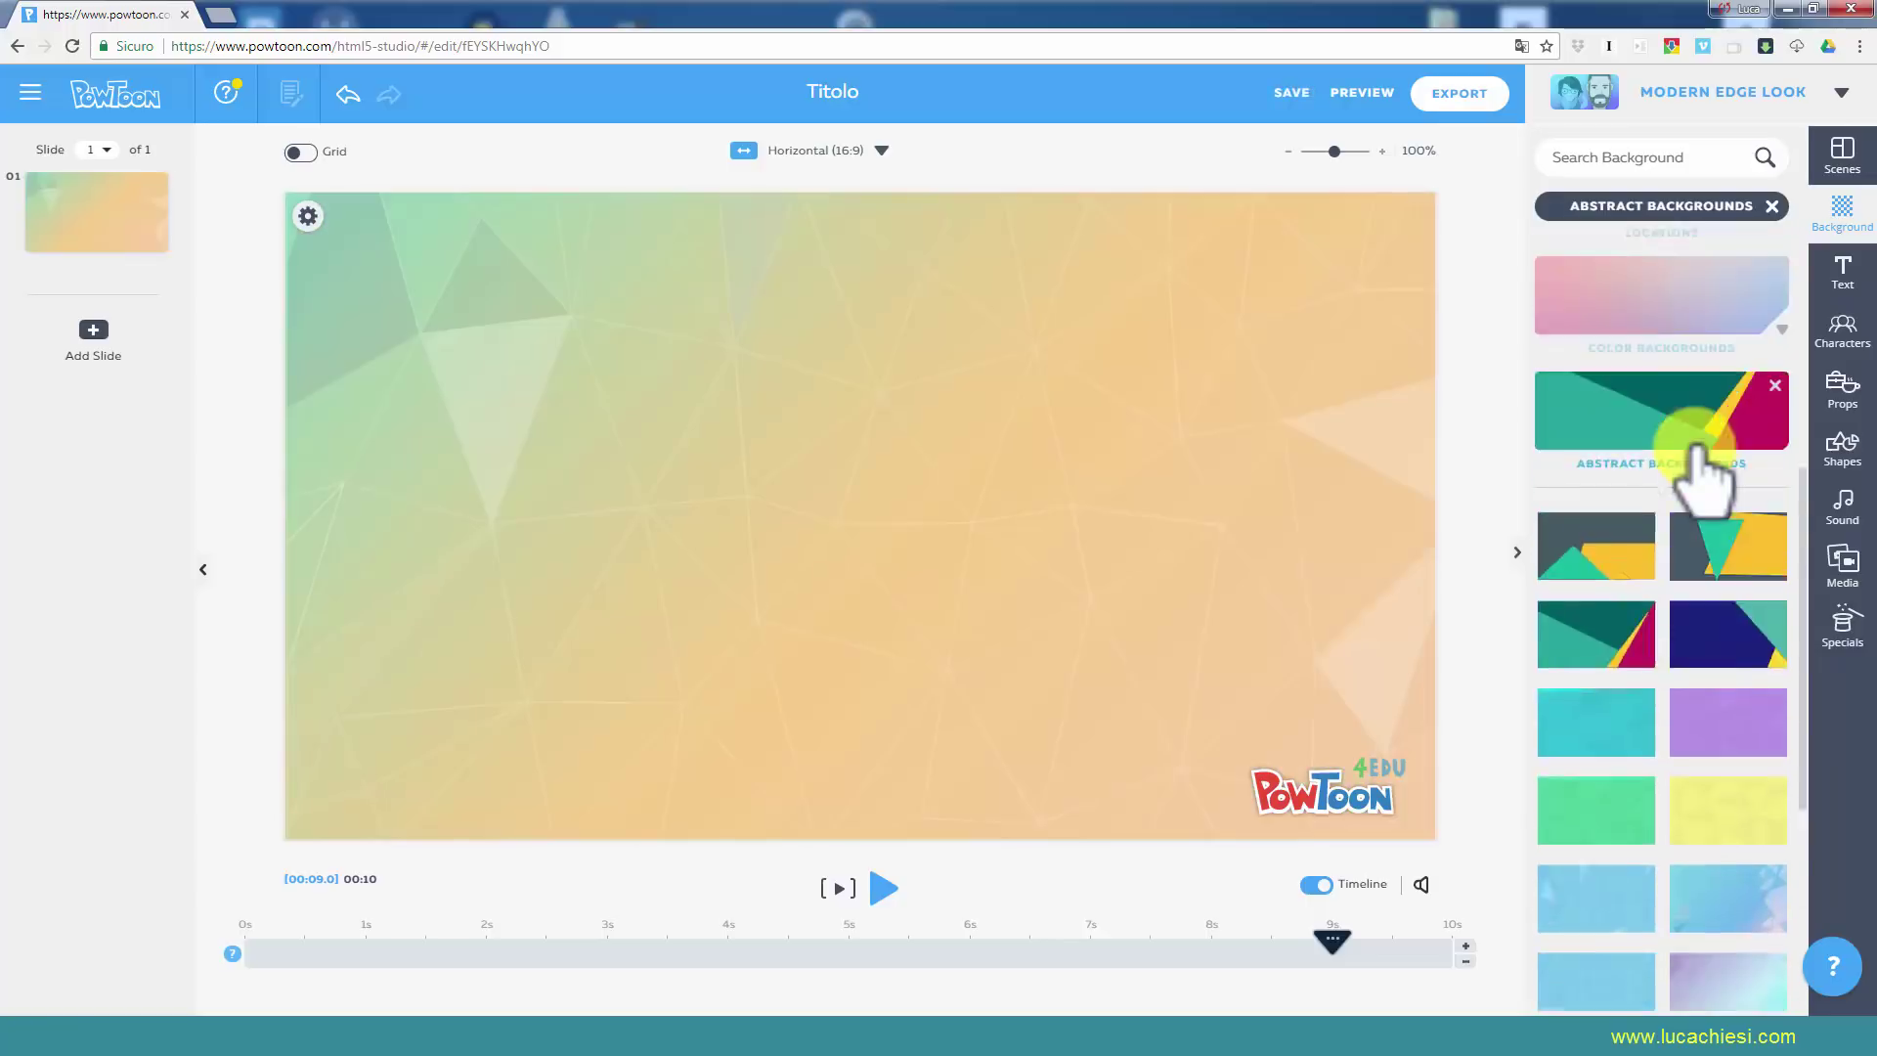
scroll(1698, 445, up, 10)
scroll(1698, 508, down, 8)
Apply the Image Backgrounds desk photo with rulers, pencils and a red notebook.
click(1675, 533)
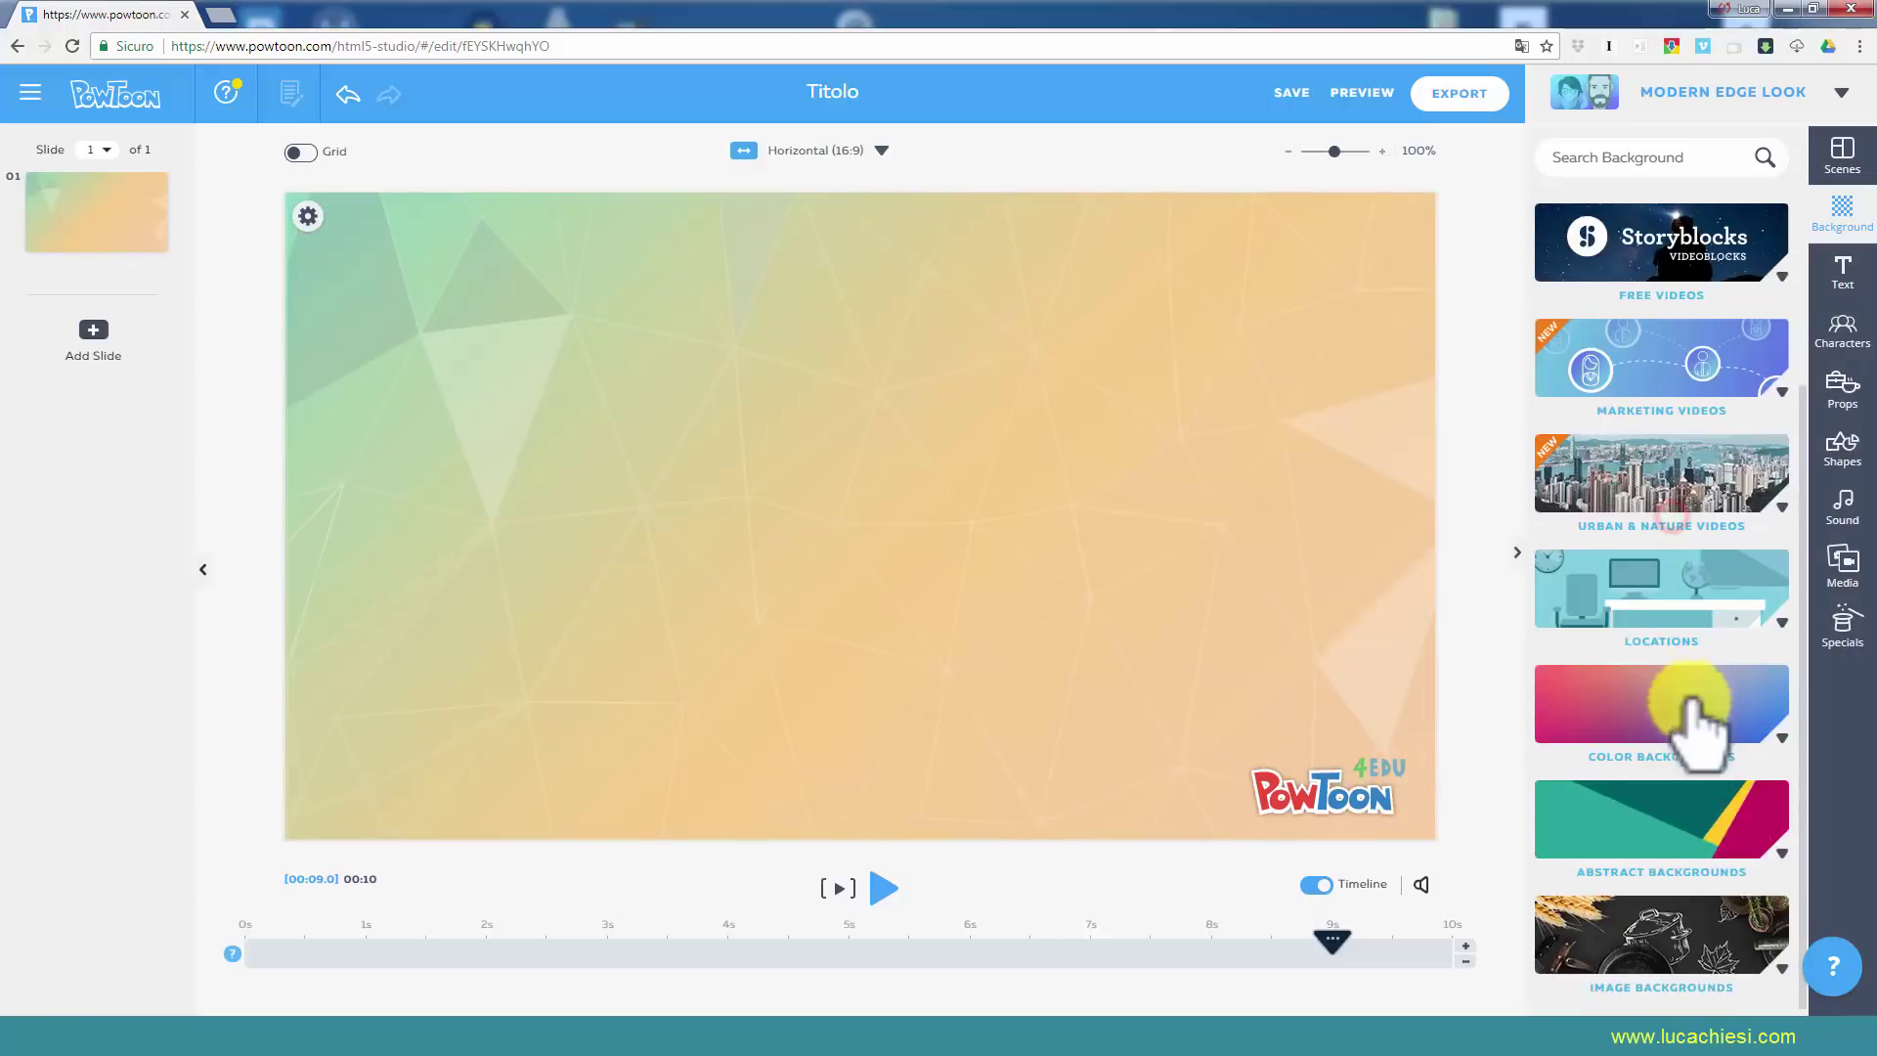
scroll(1676, 880, down, 2)
scroll(1672, 586, down, 5)
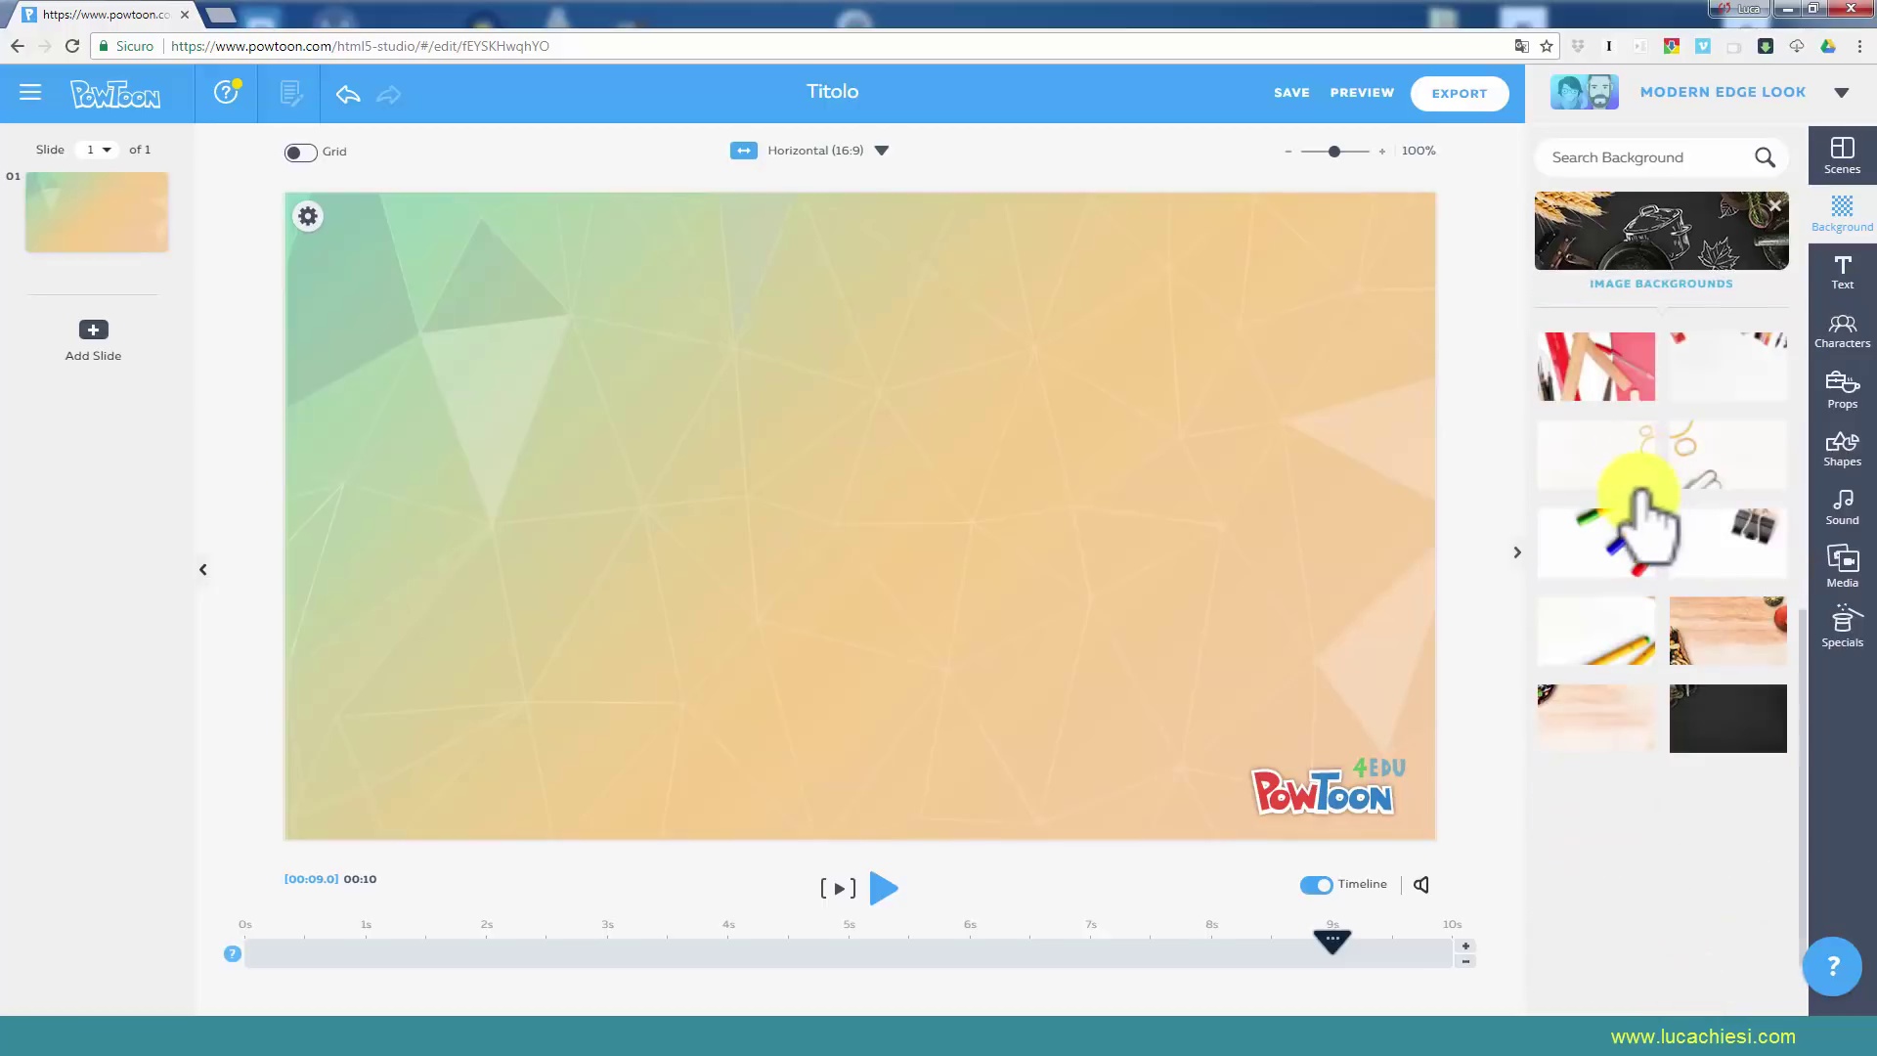
click(1719, 738)
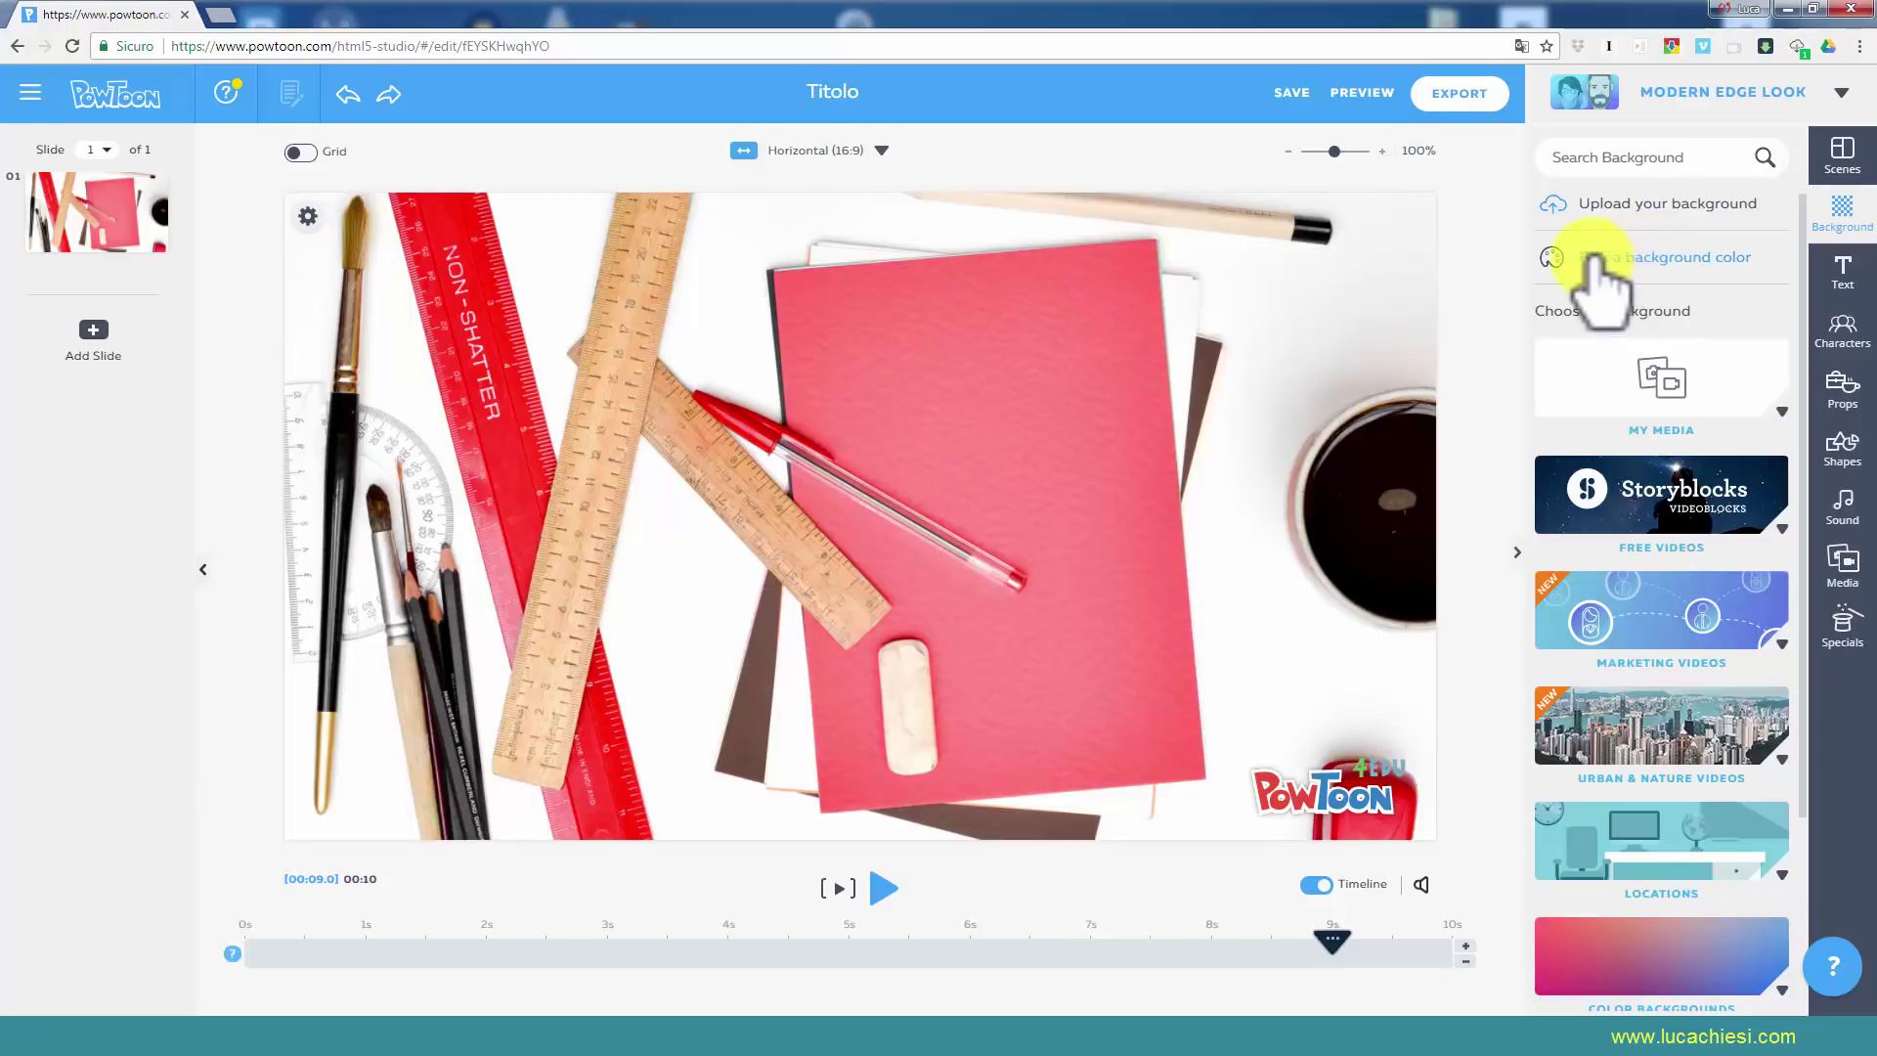
Change the background colour to pink, then bright green, and bring up the Media library.
click(1661, 260)
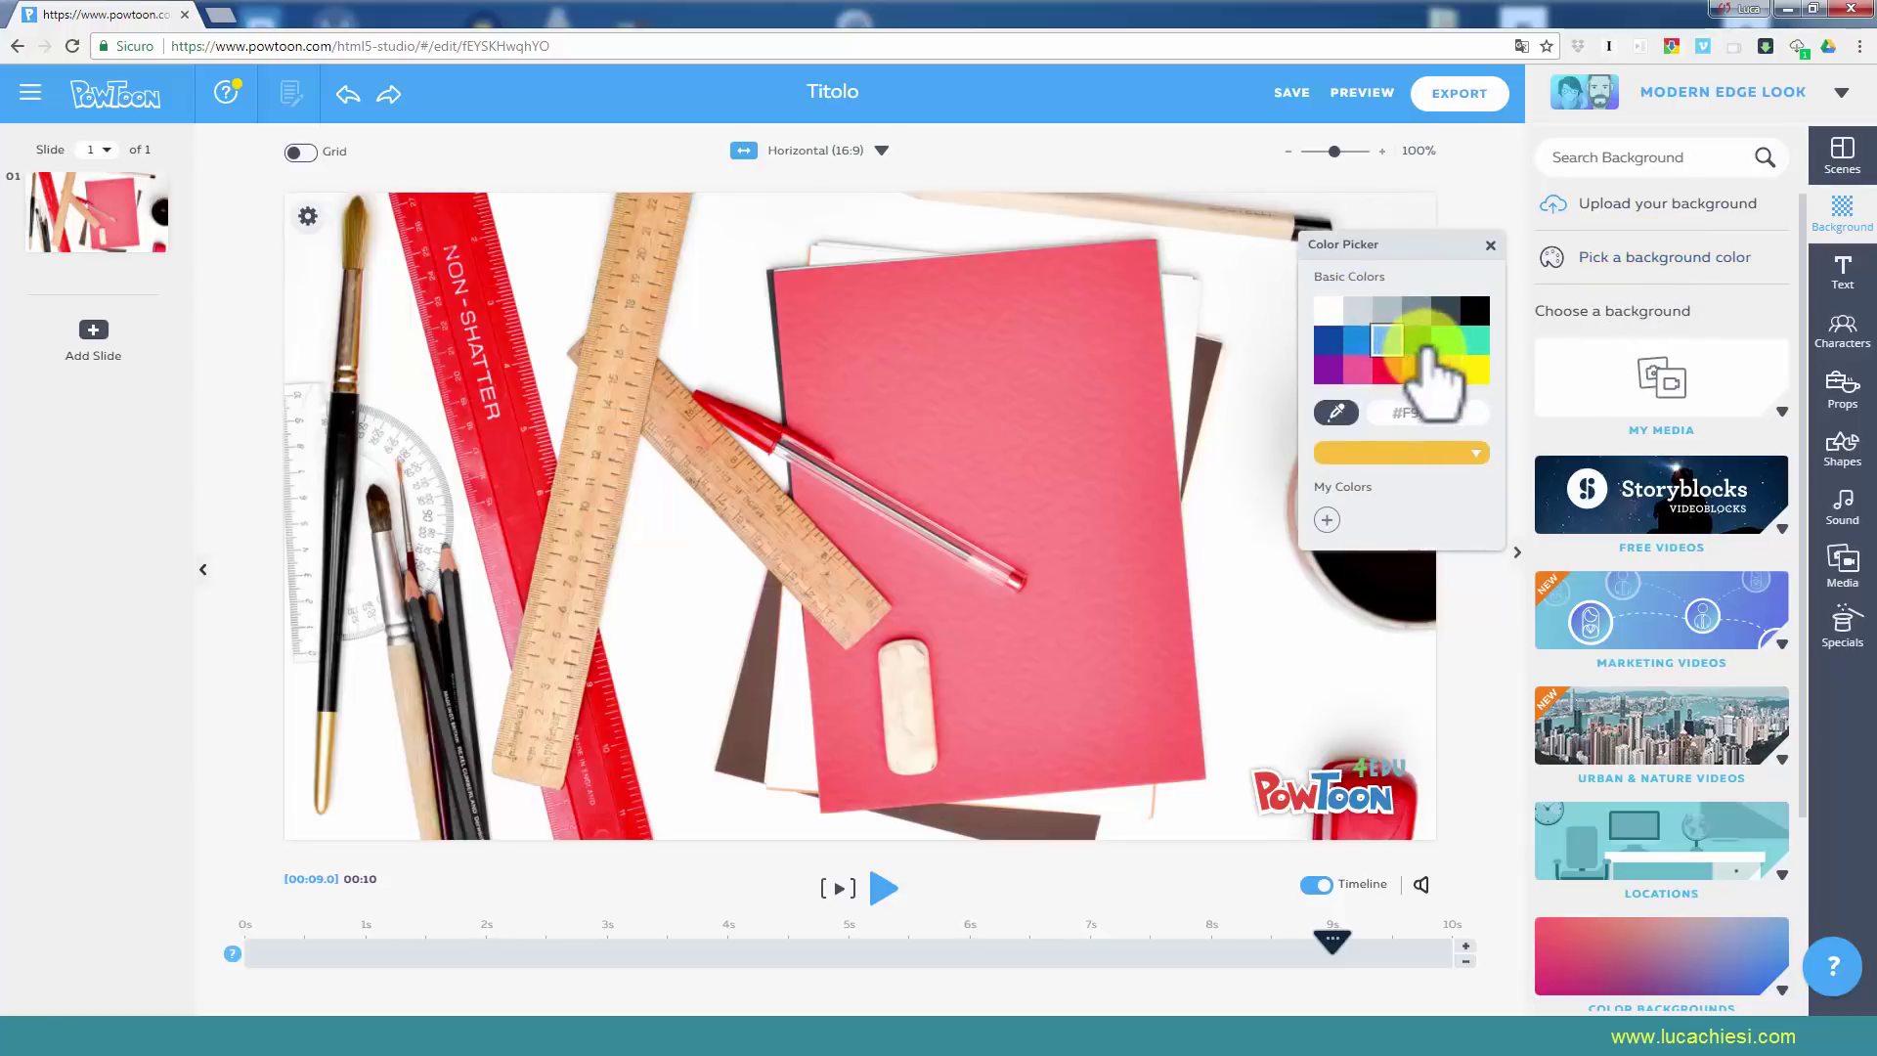
click(1358, 369)
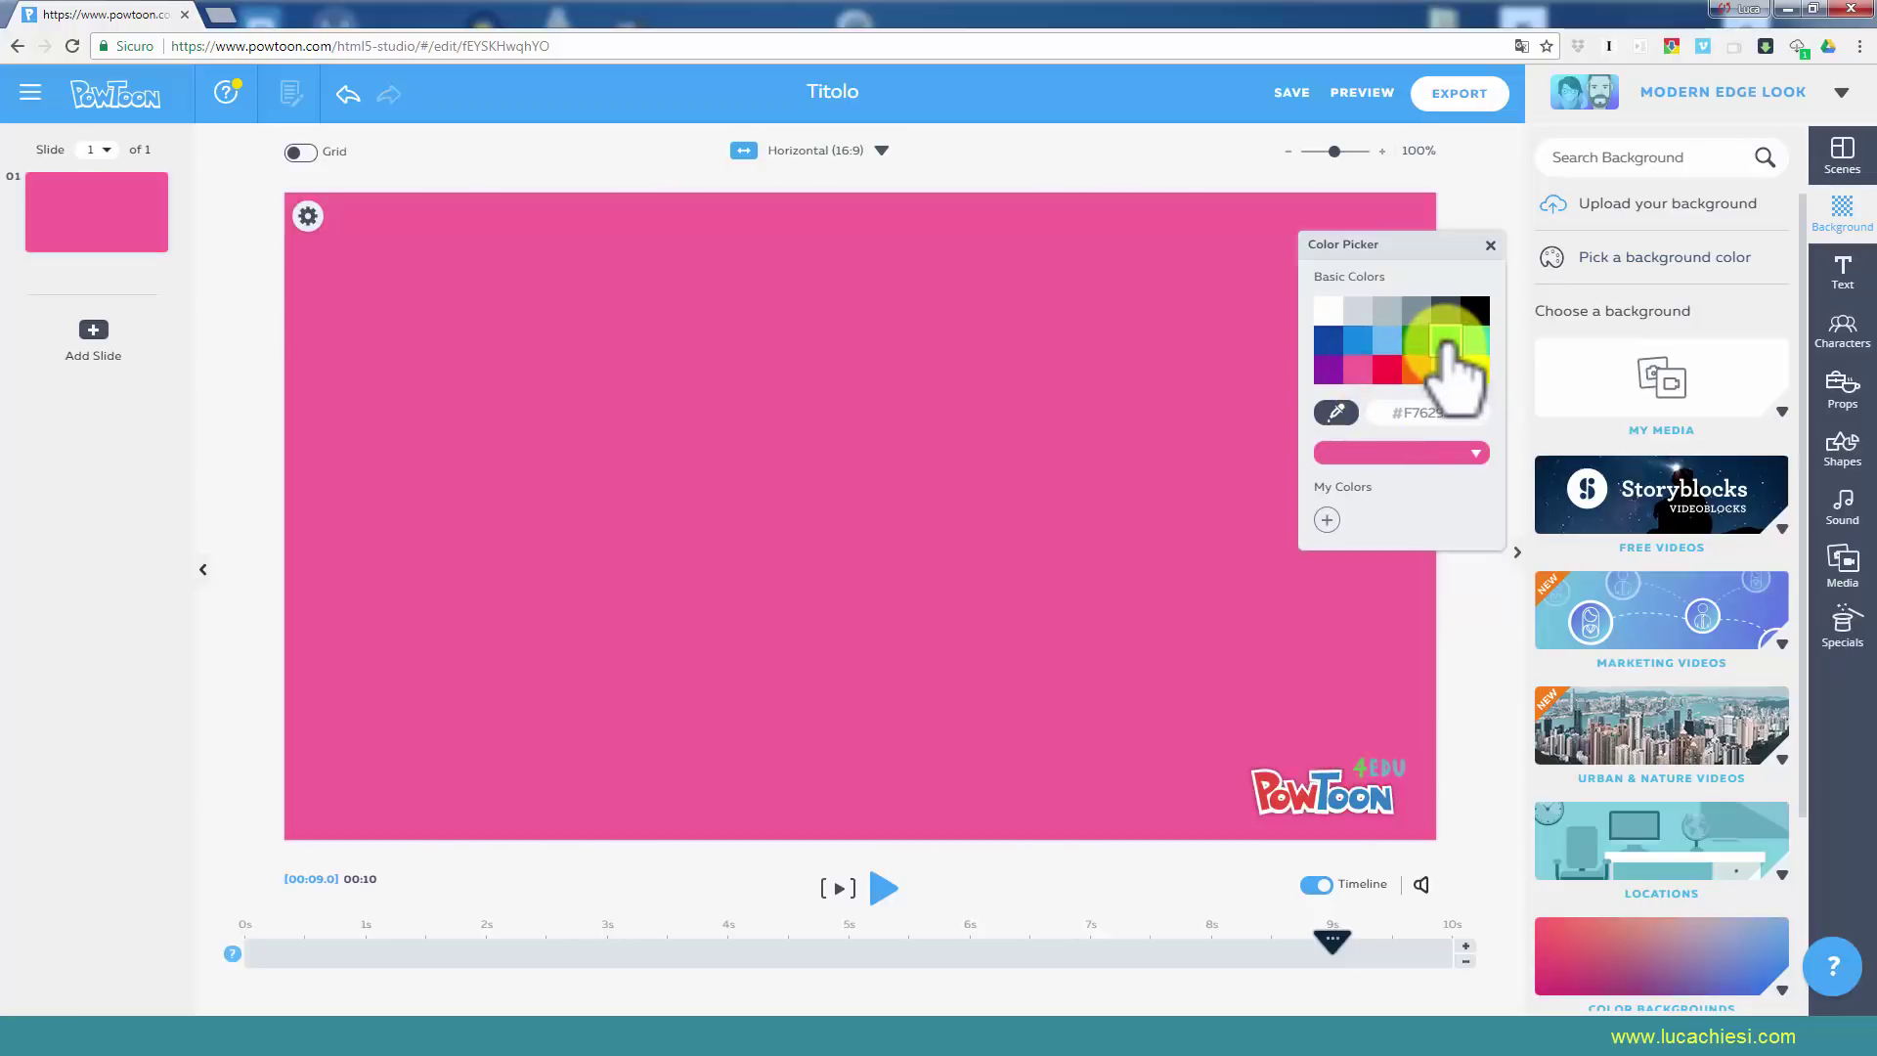
click(1446, 339)
click(1734, 311)
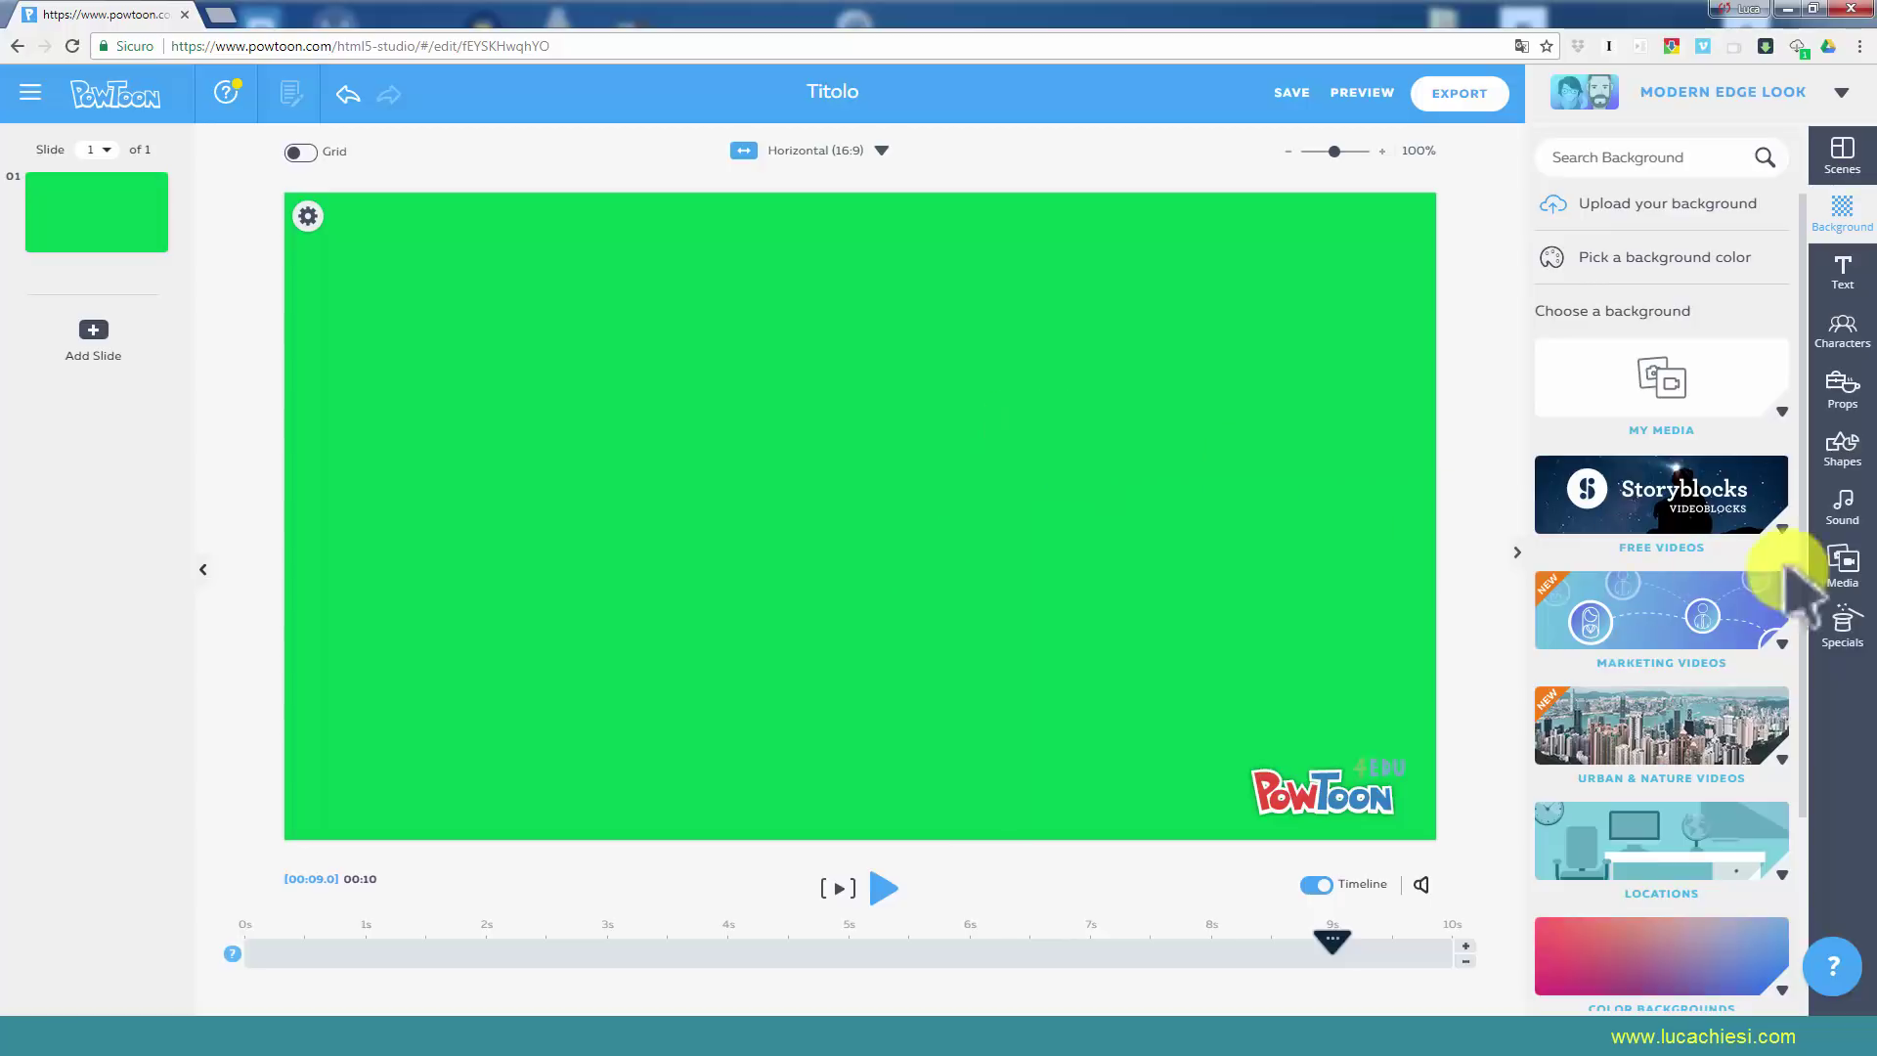
click(1843, 557)
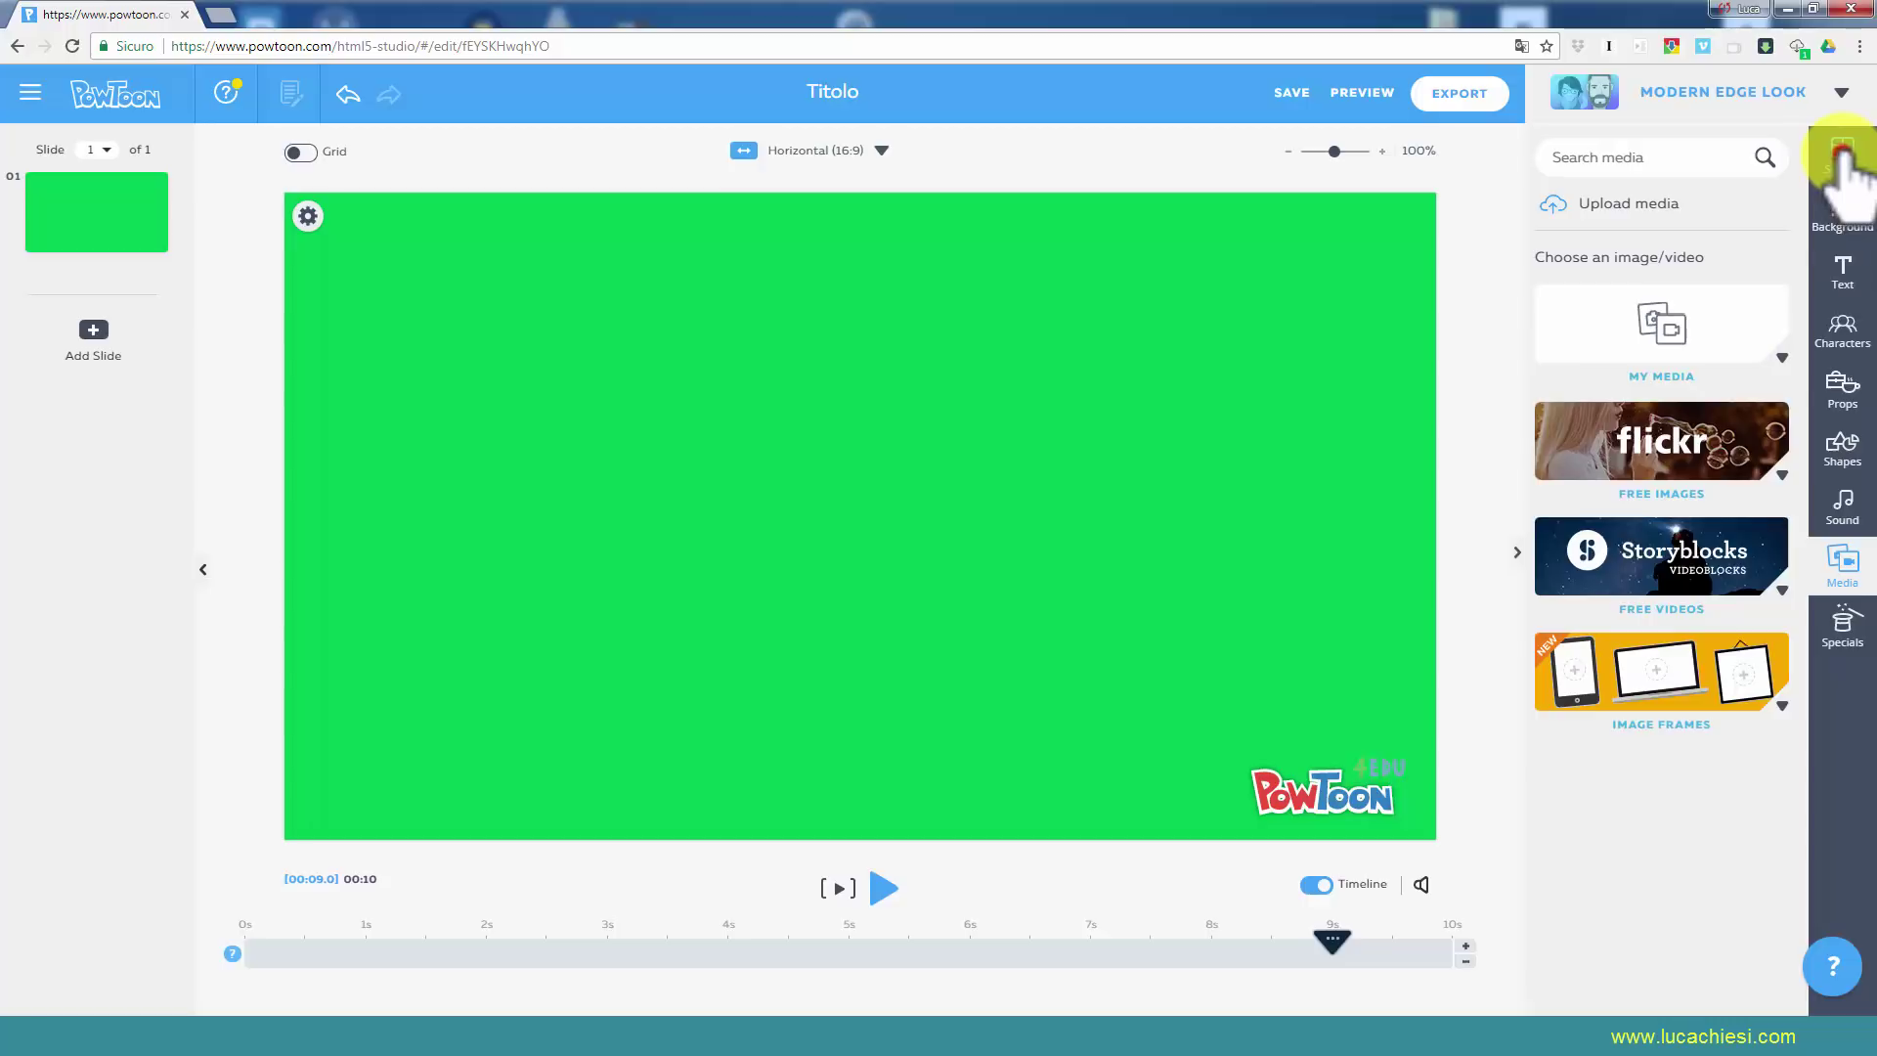
From Scenes > Specifics, apply the pointing businessman 'Add your title / Benefit' scene.
click(1842, 154)
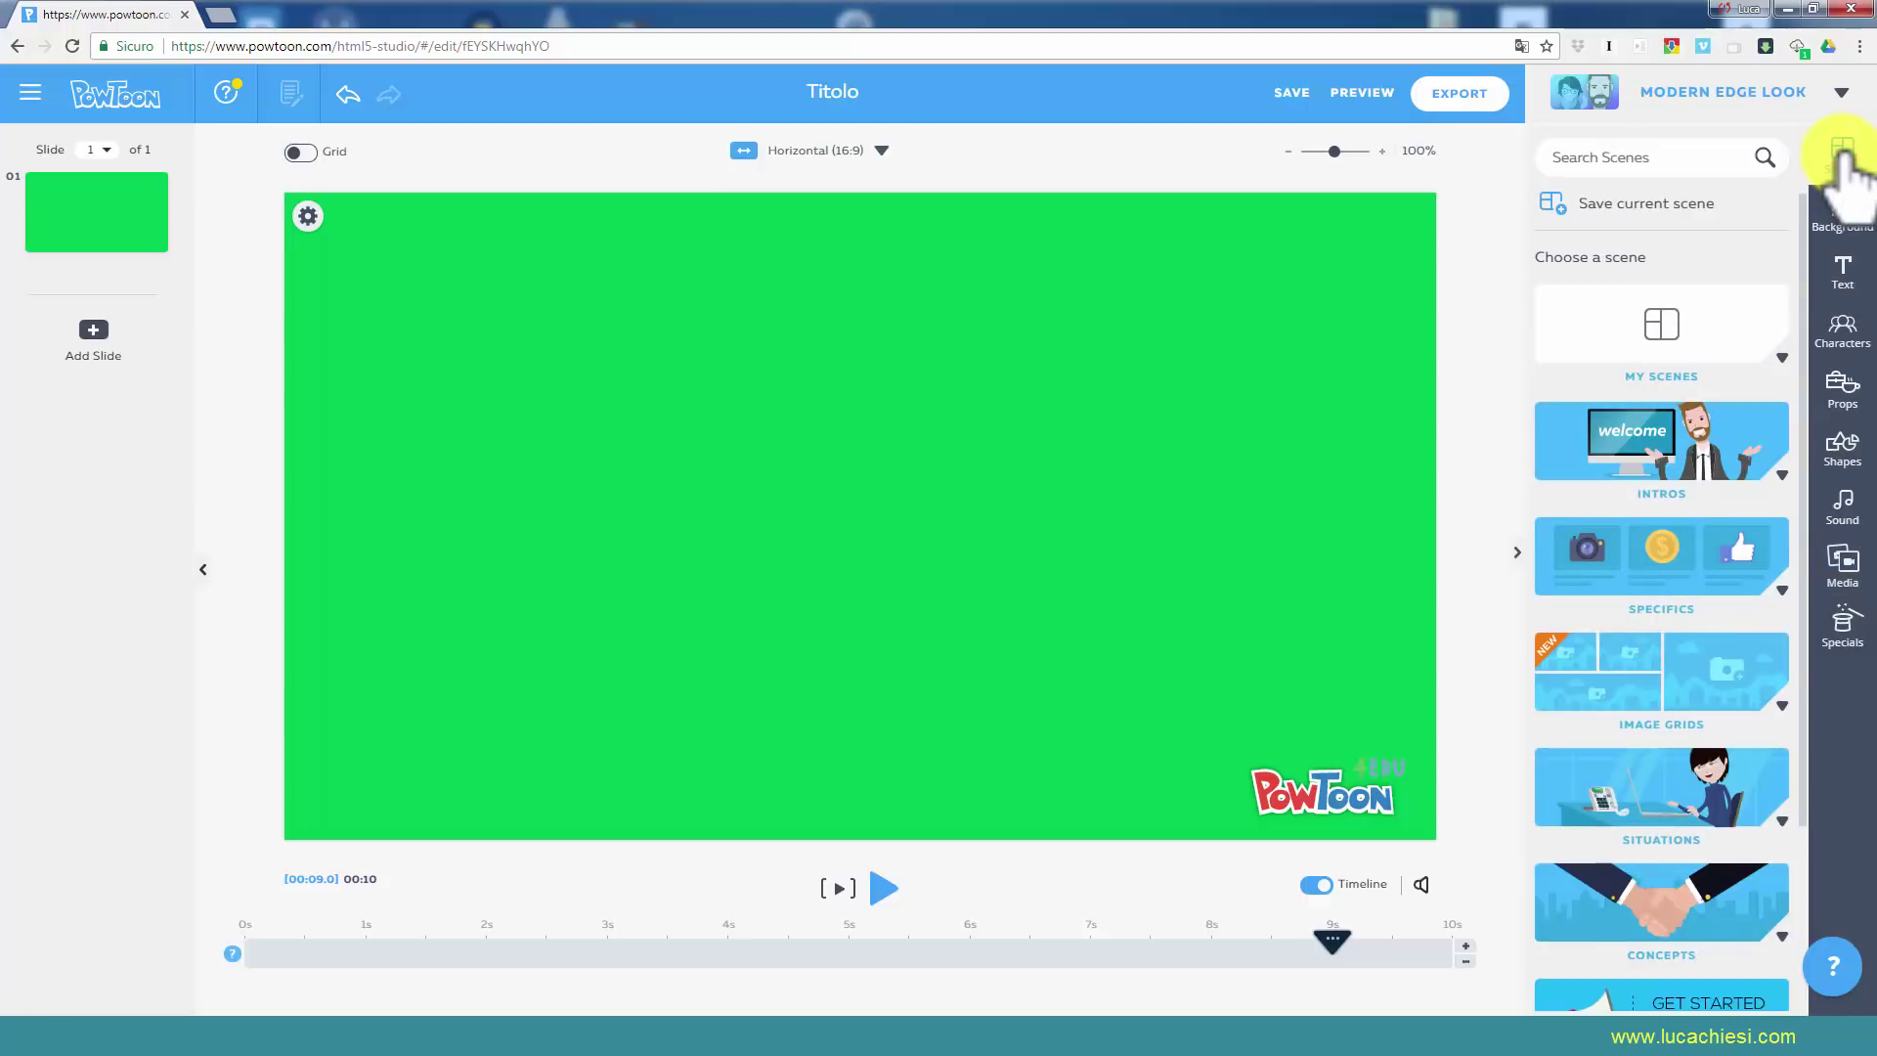
click(1679, 567)
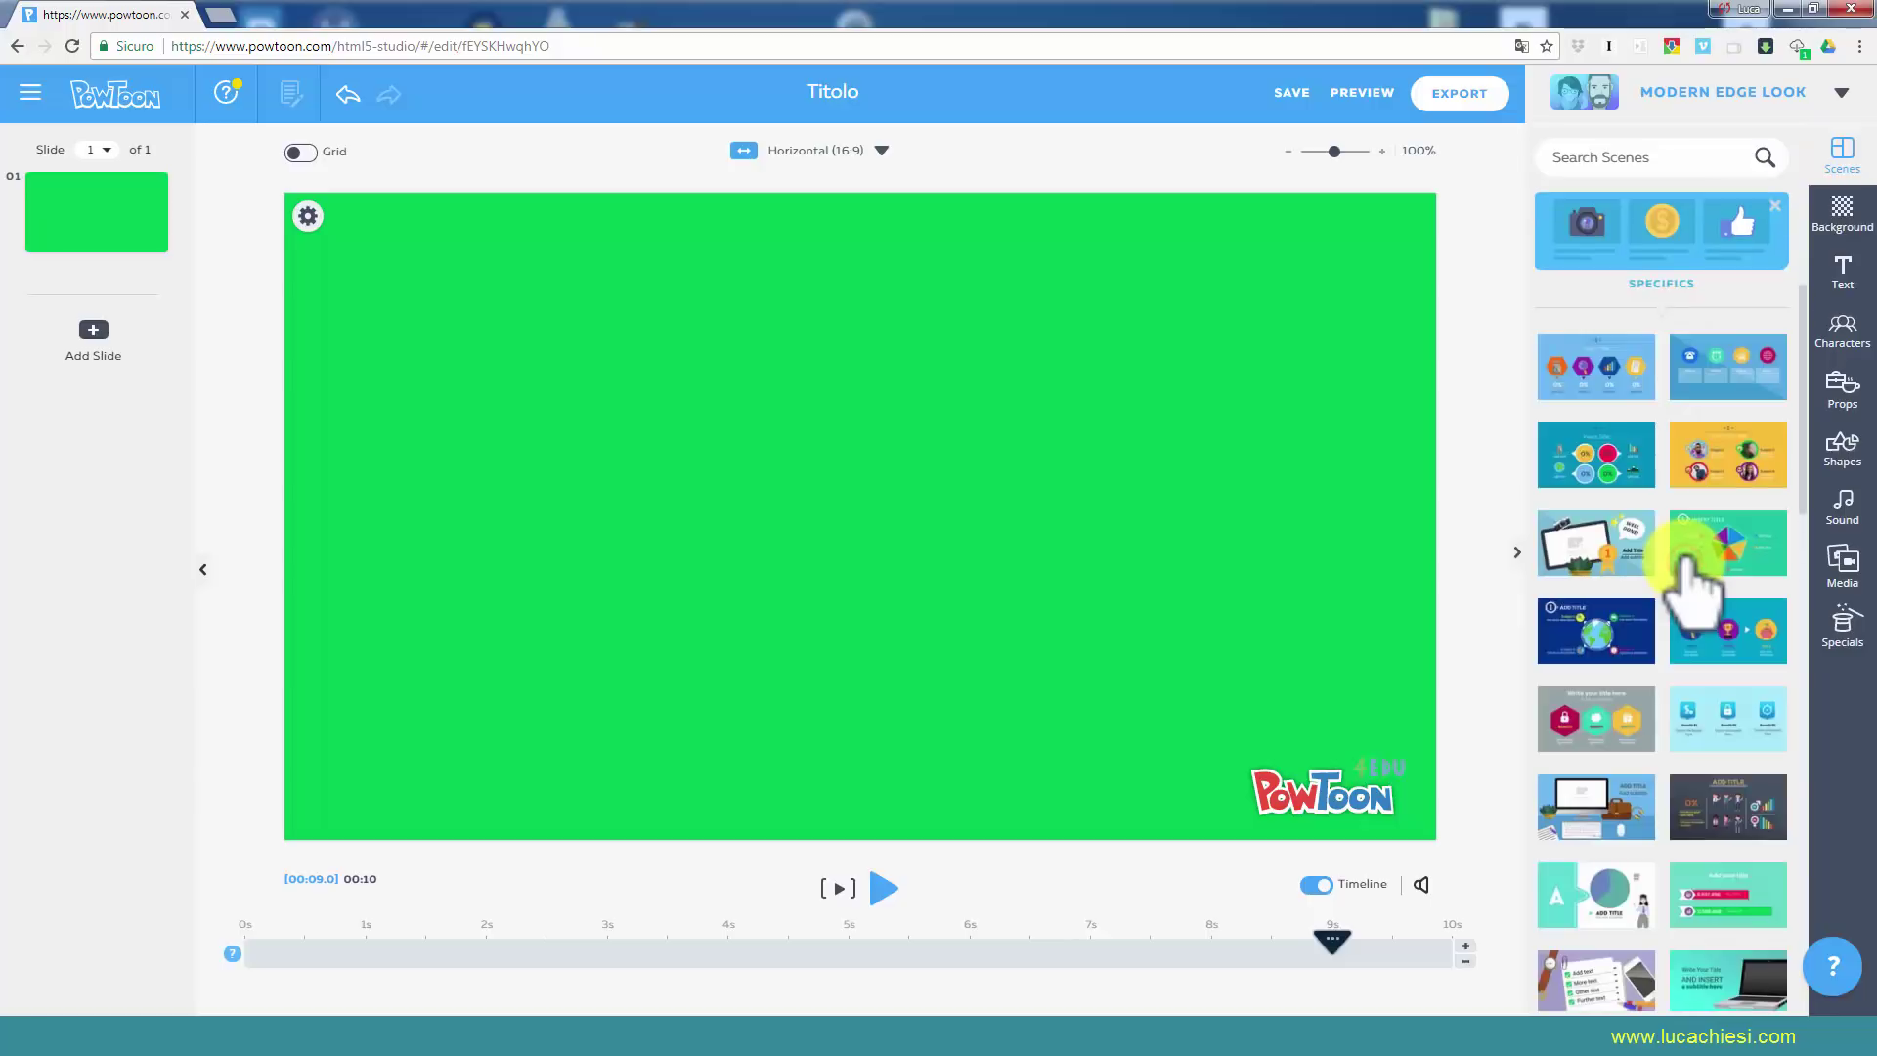
click(1622, 459)
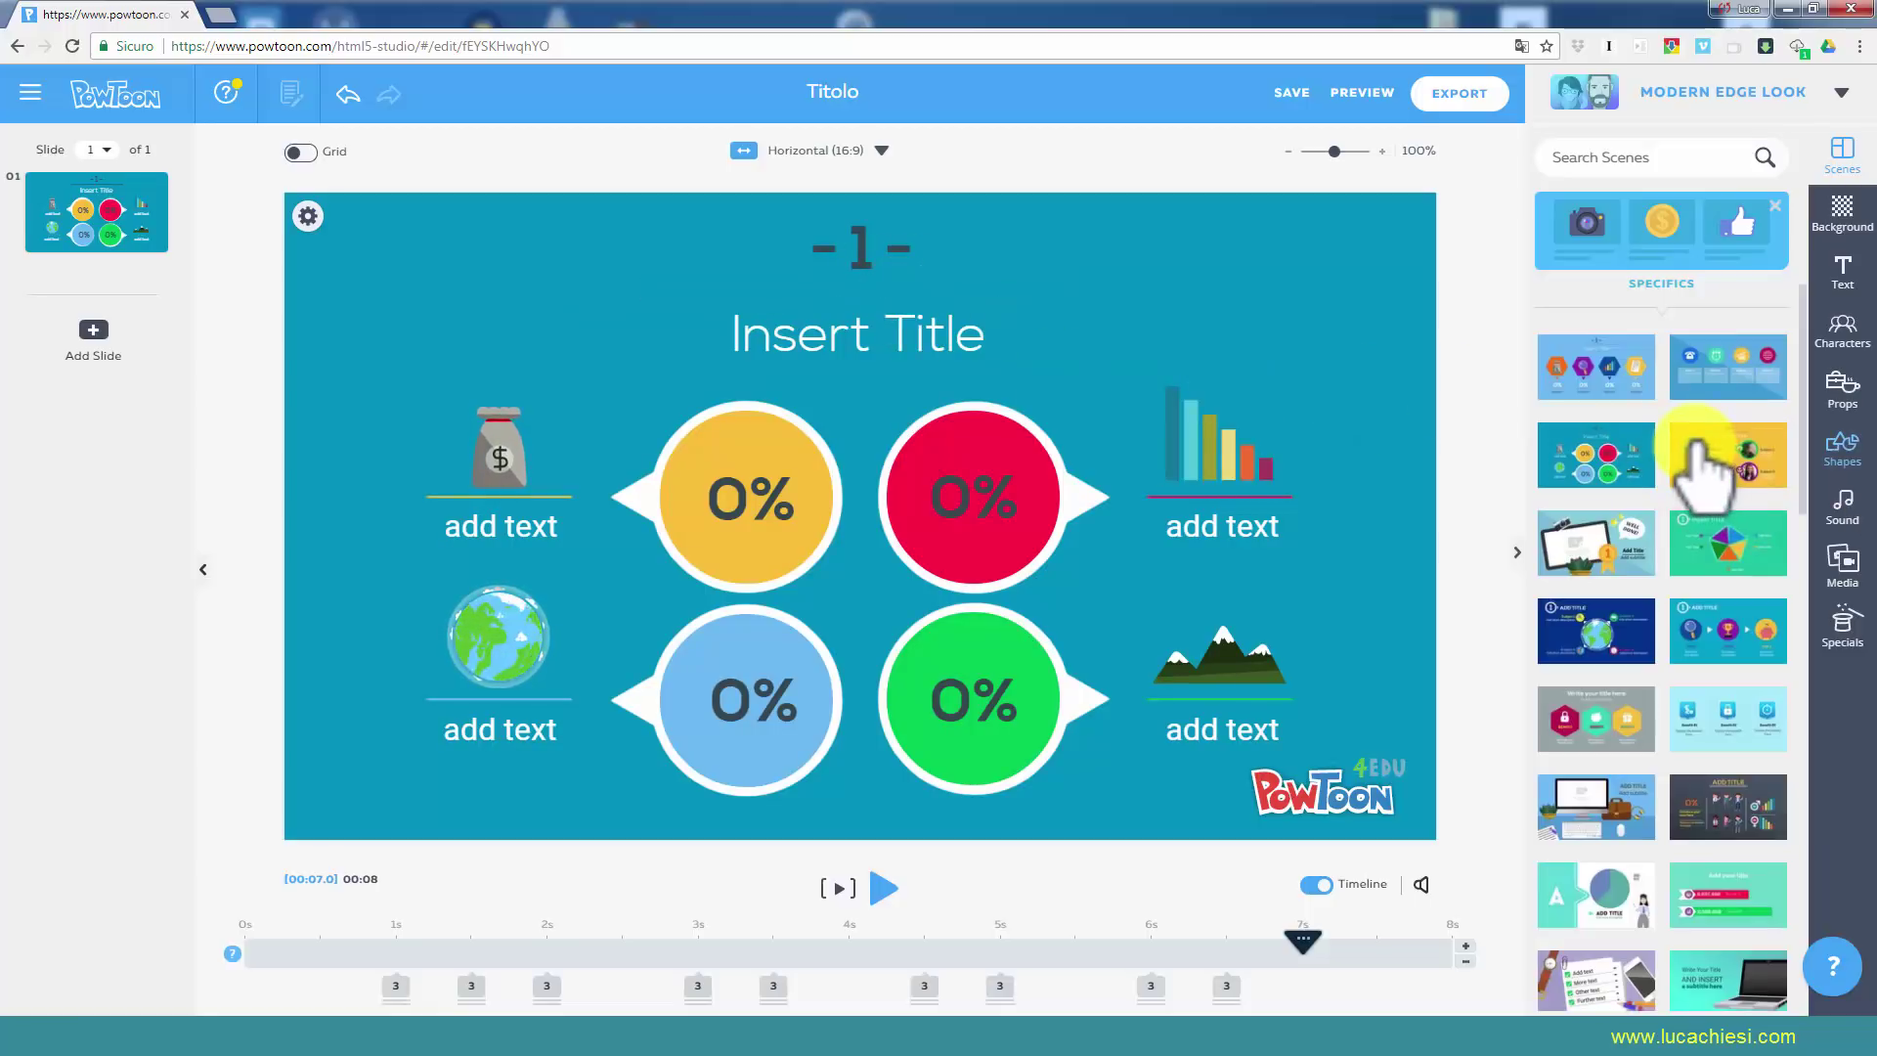
click(1720, 459)
click(1725, 628)
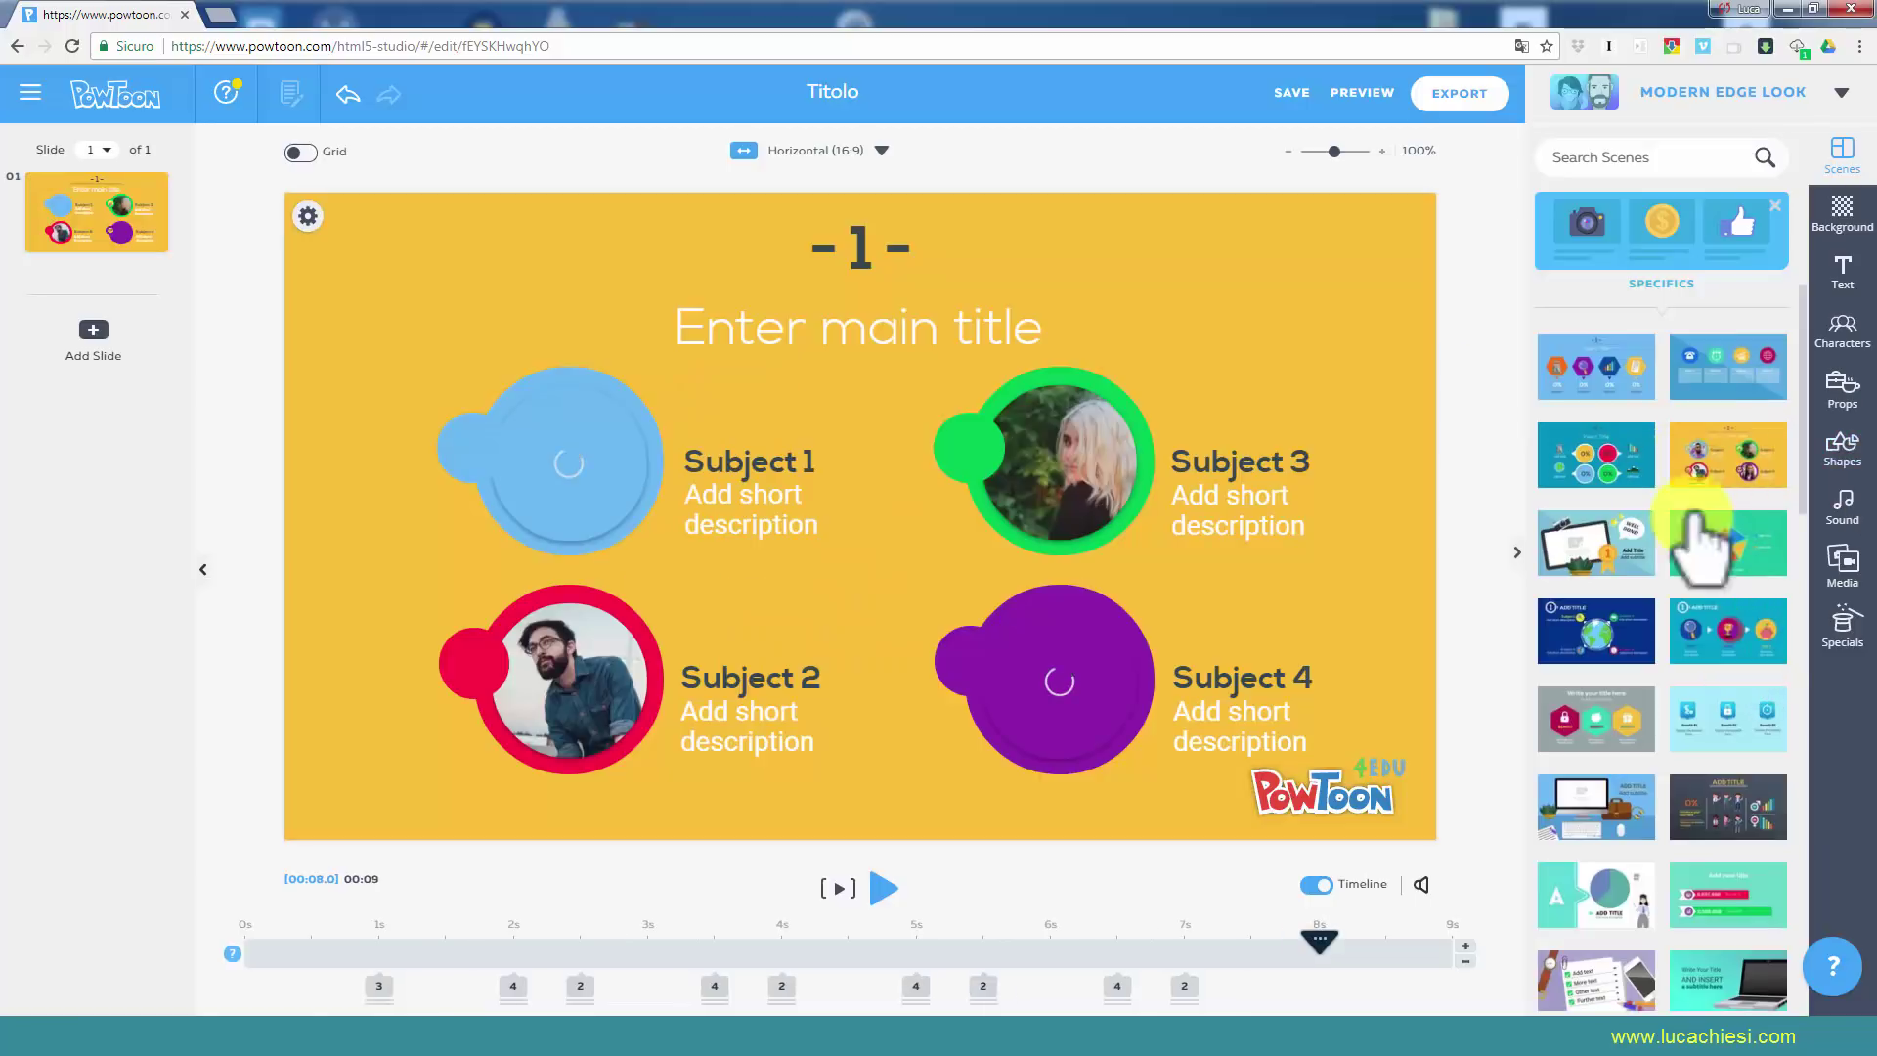
scroll(1686, 606, down, 4)
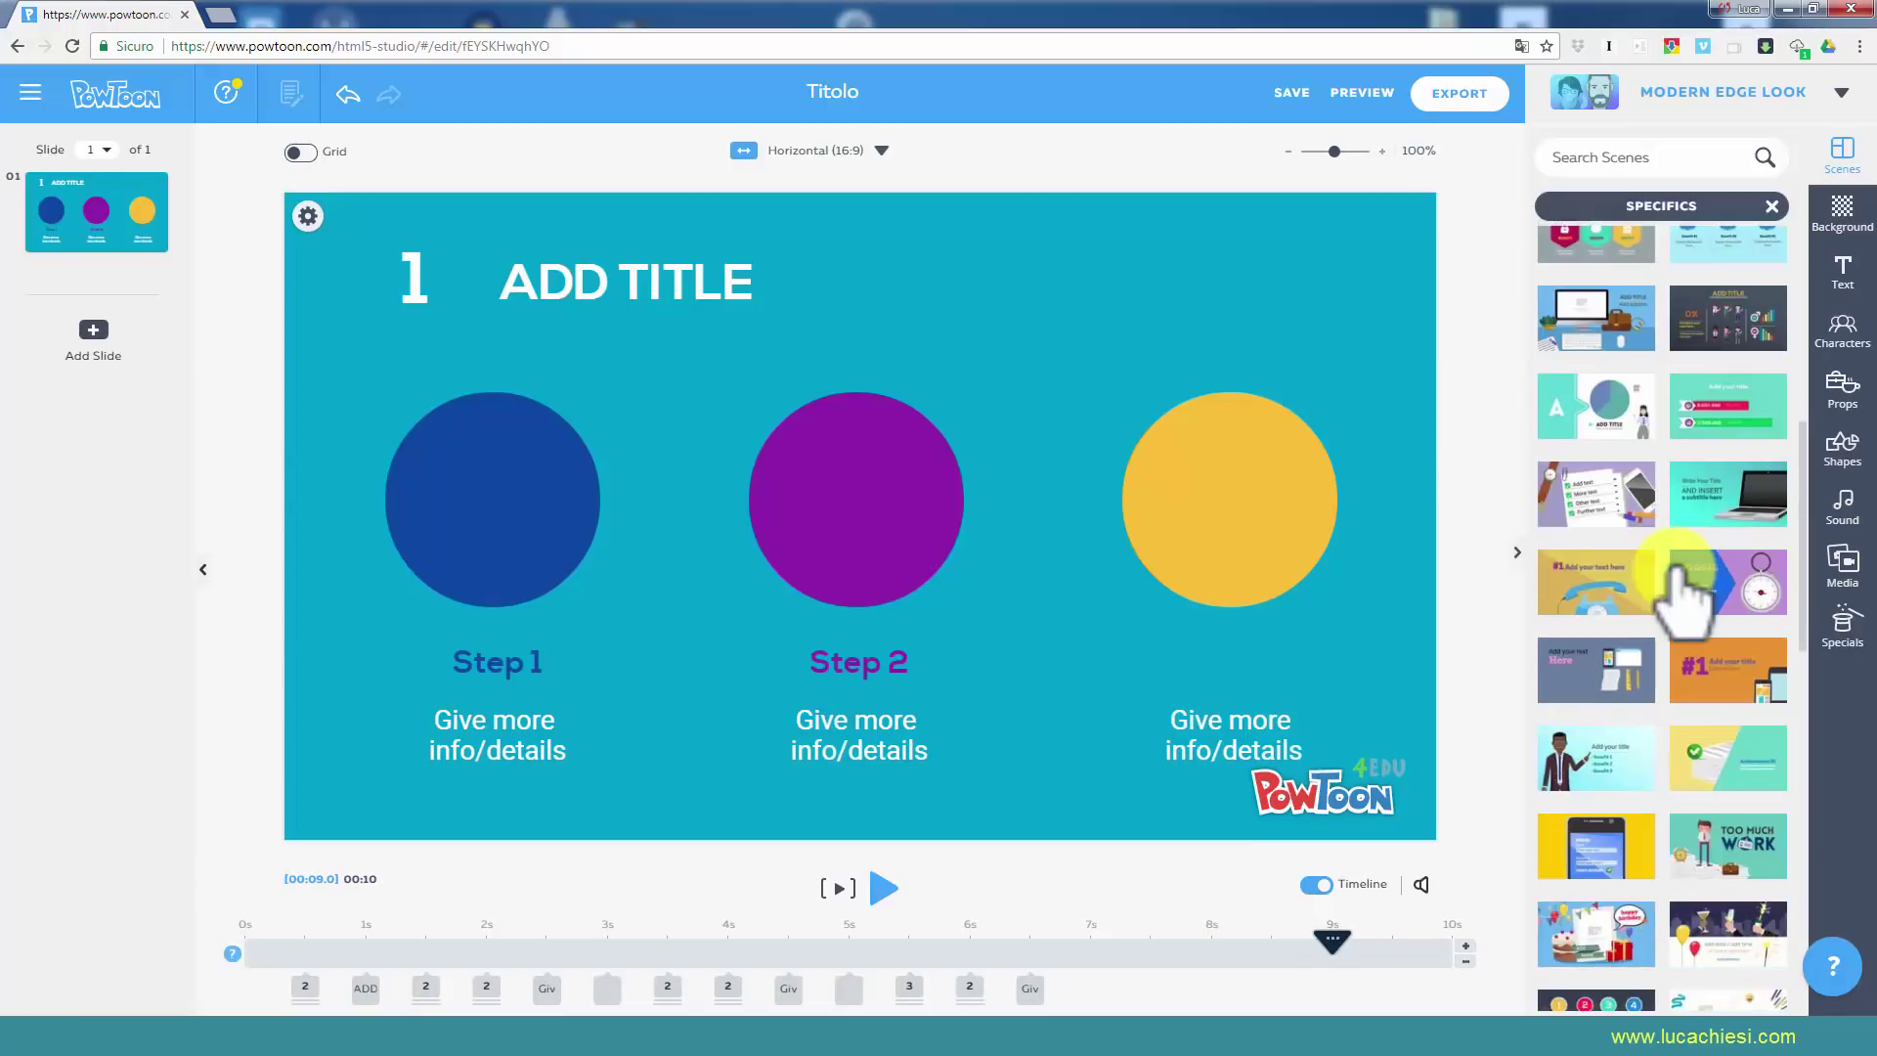
scroll(1676, 587, down, 3)
scroll(1679, 586, down, 3)
click(1582, 377)
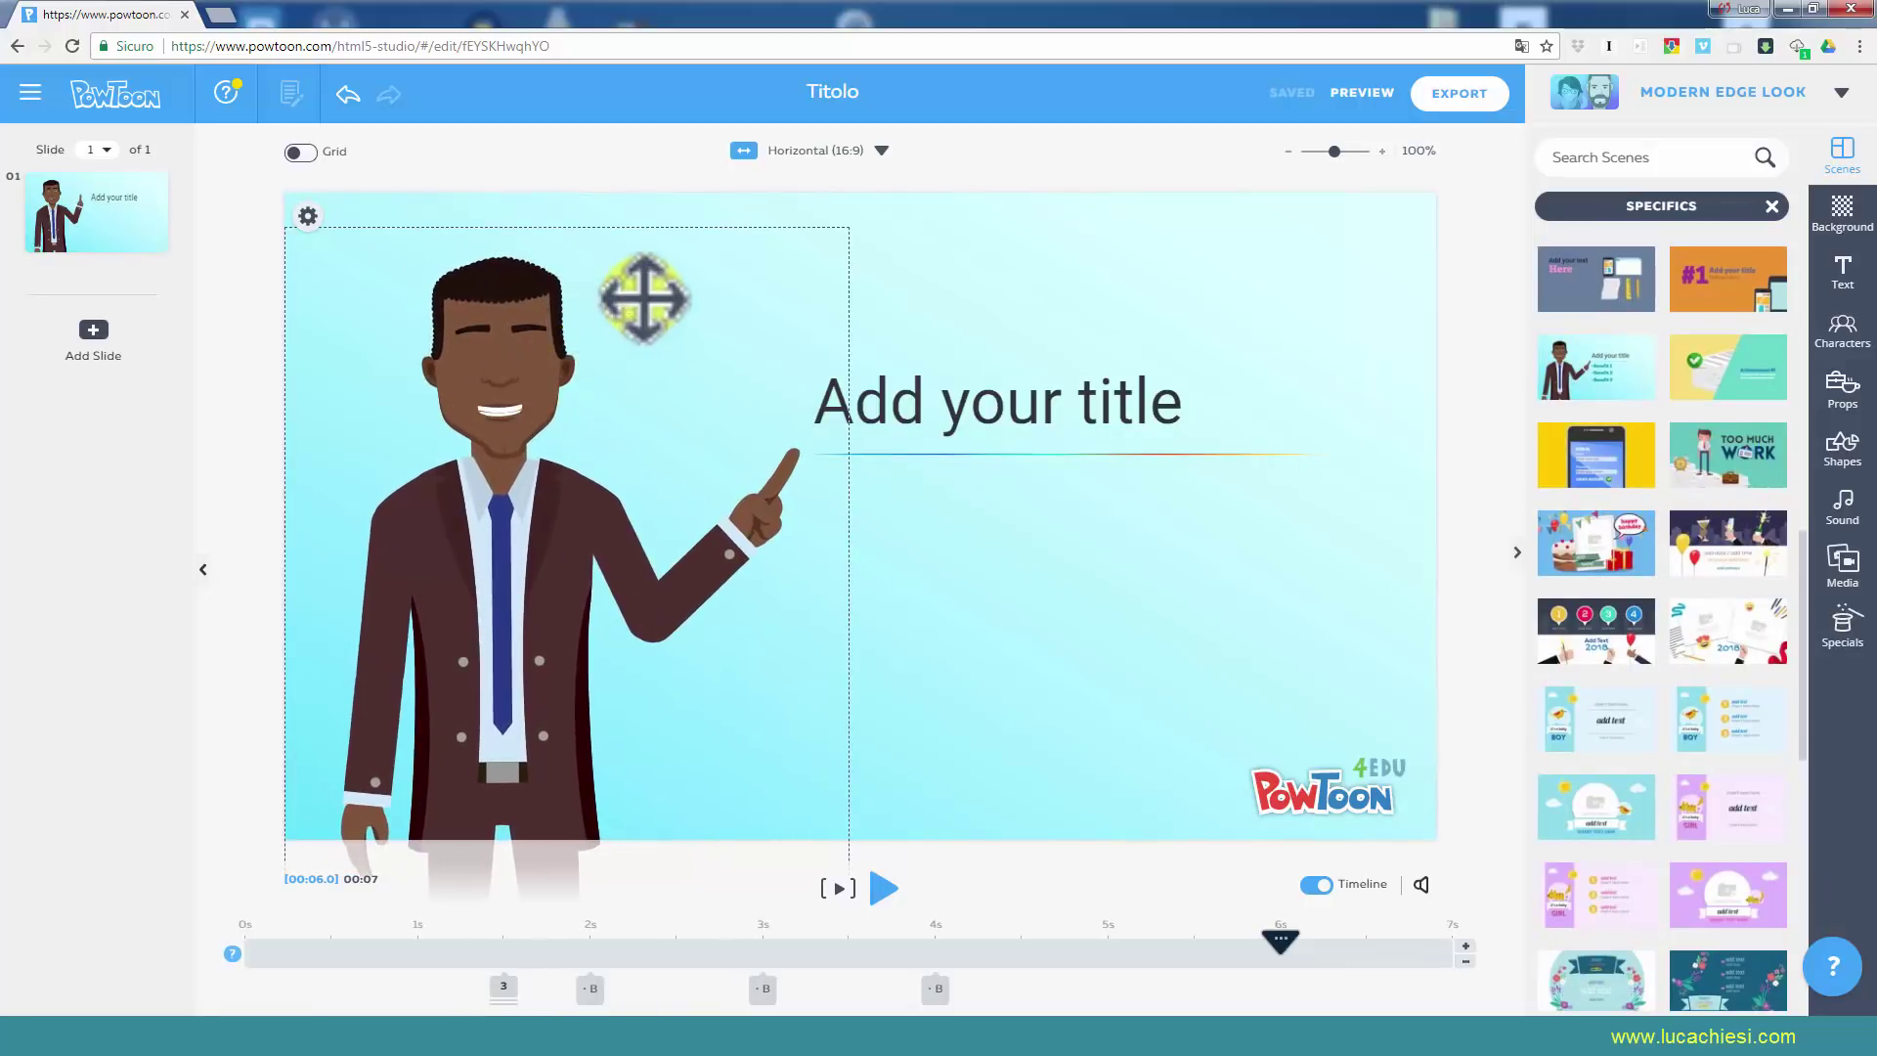
Set the cartoon character's pose to Hello, then apply the numbered 1–4 'Add Text 2018' scene.
click(518, 375)
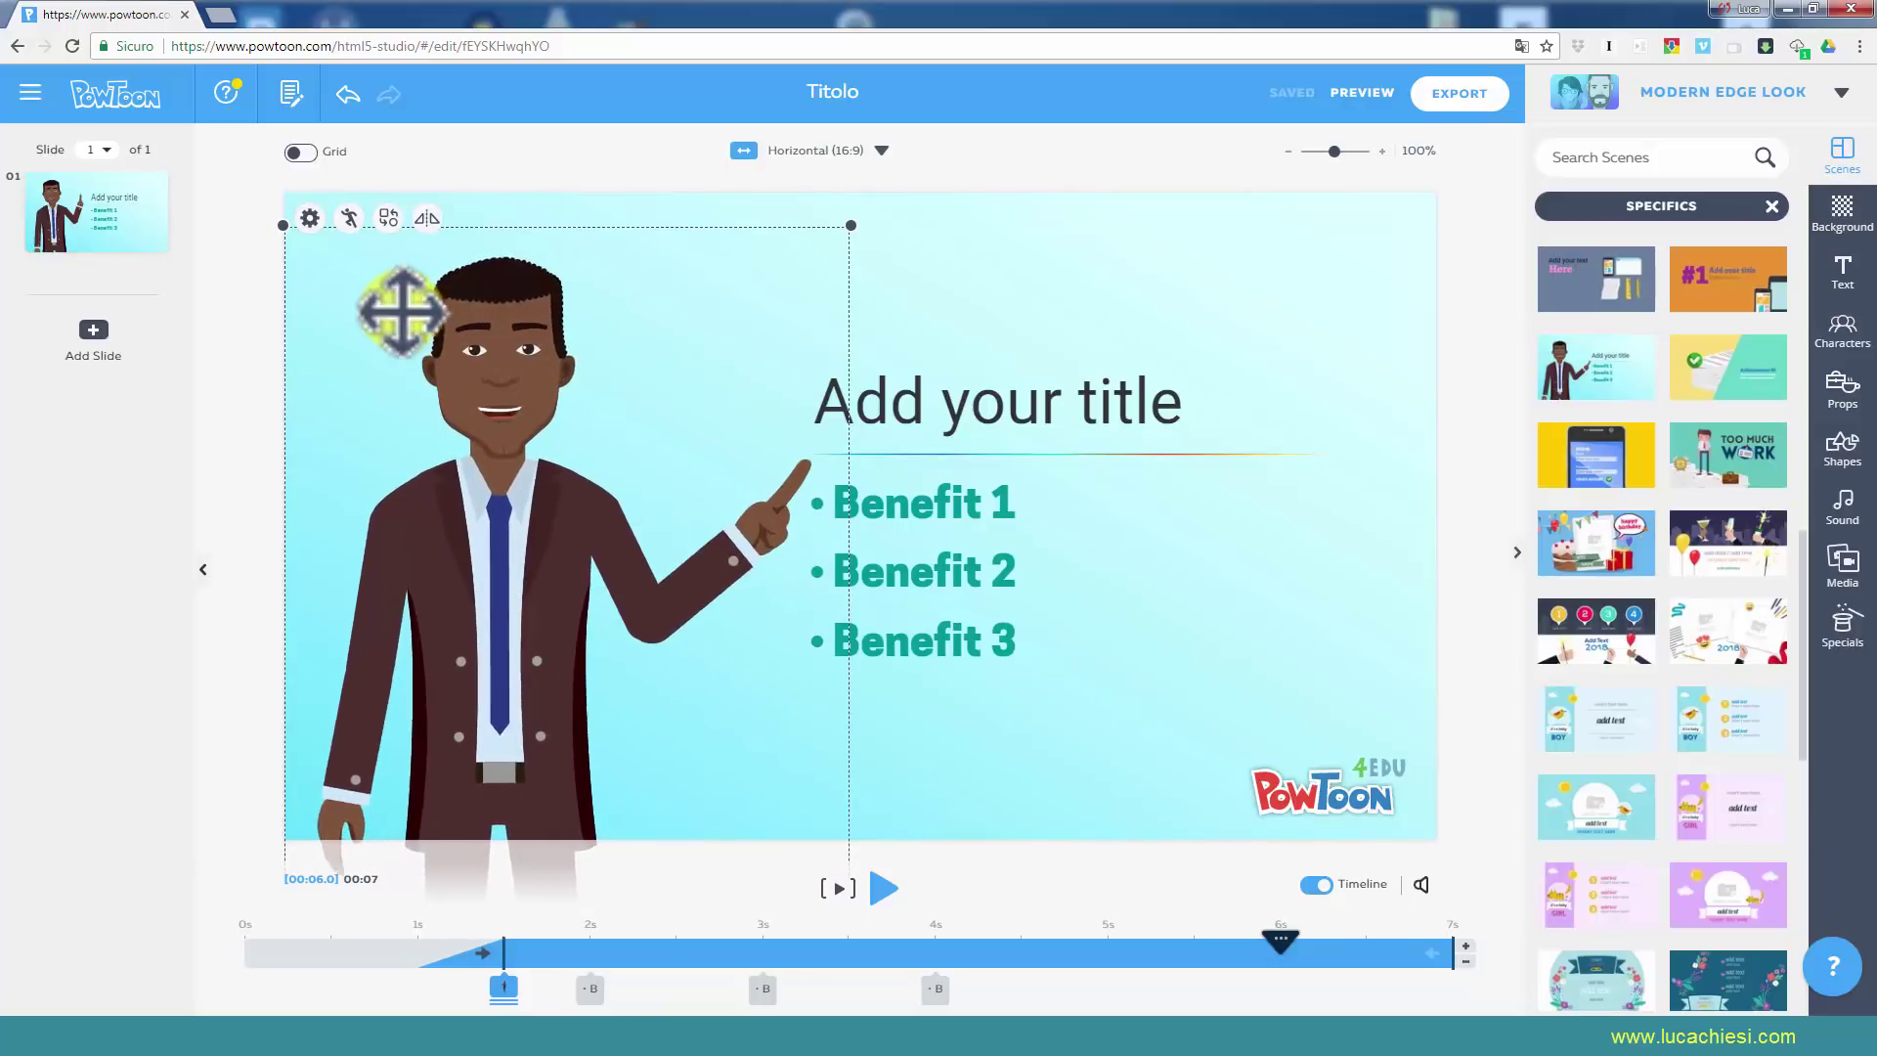
click(311, 220)
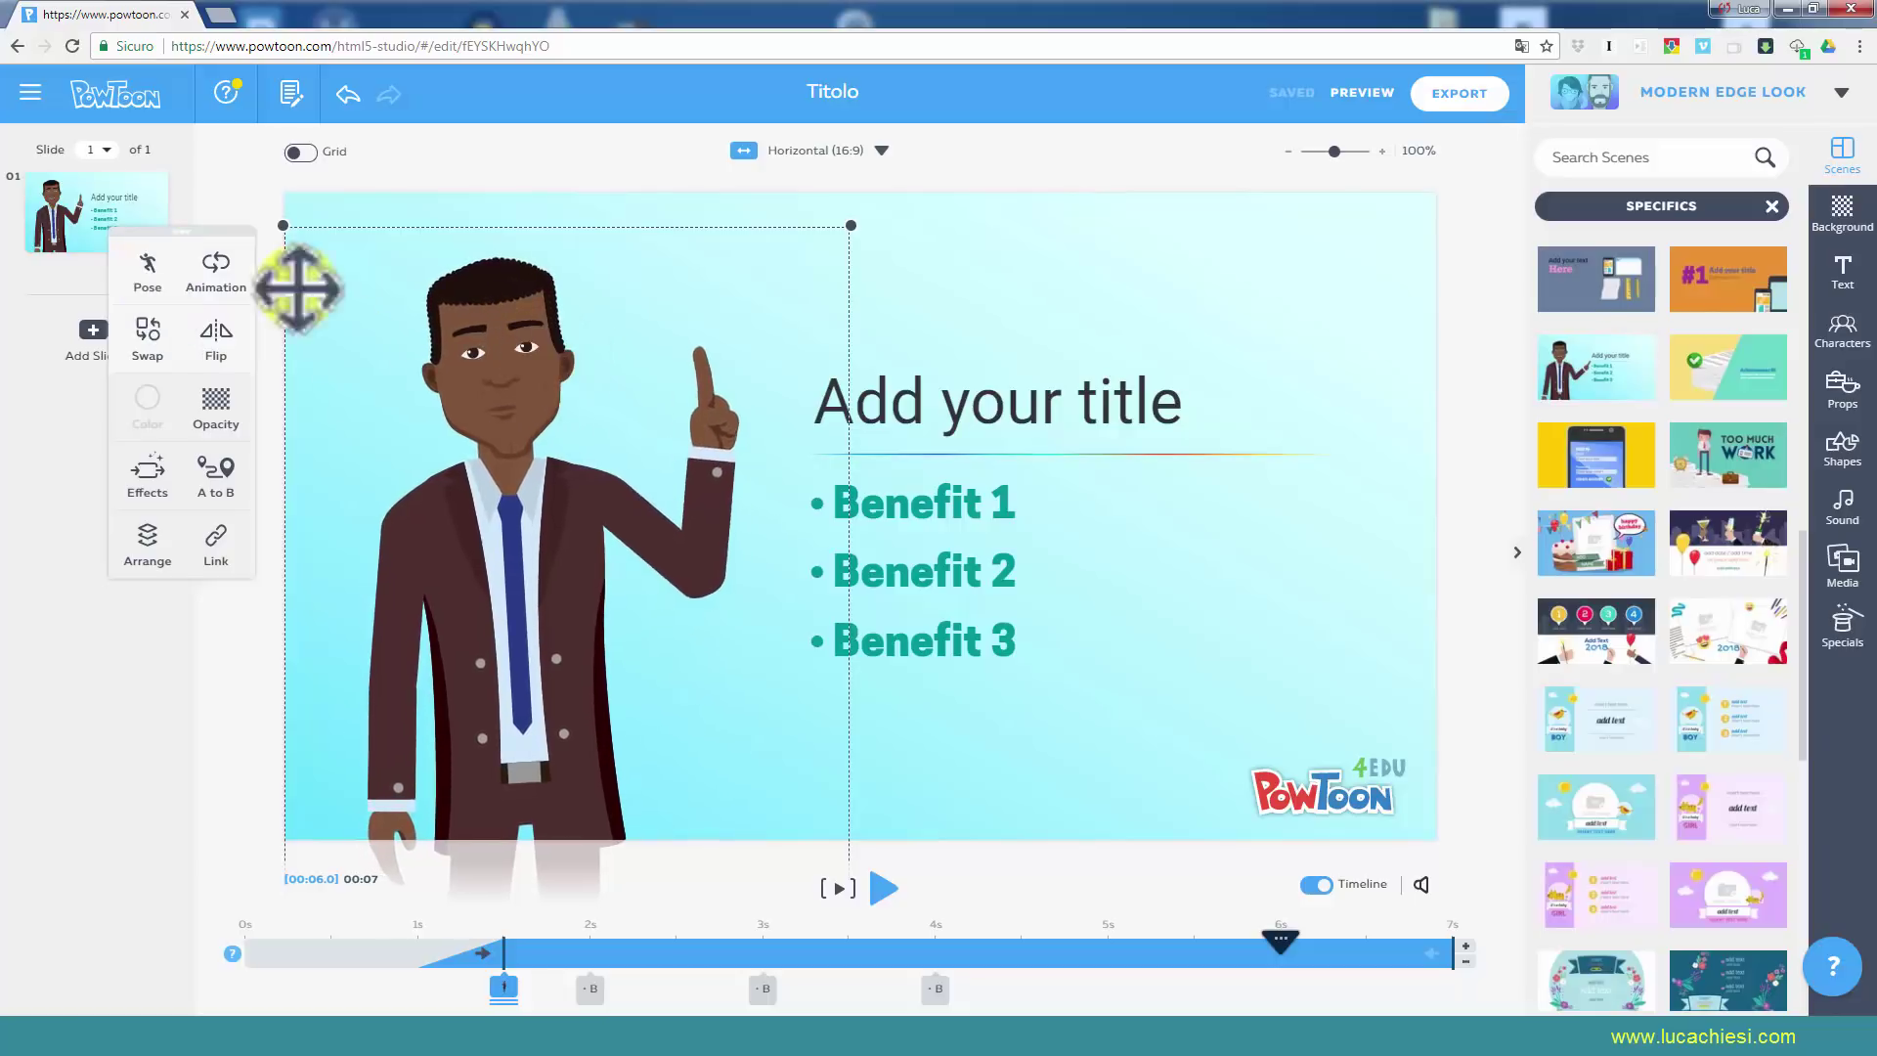
click(149, 264)
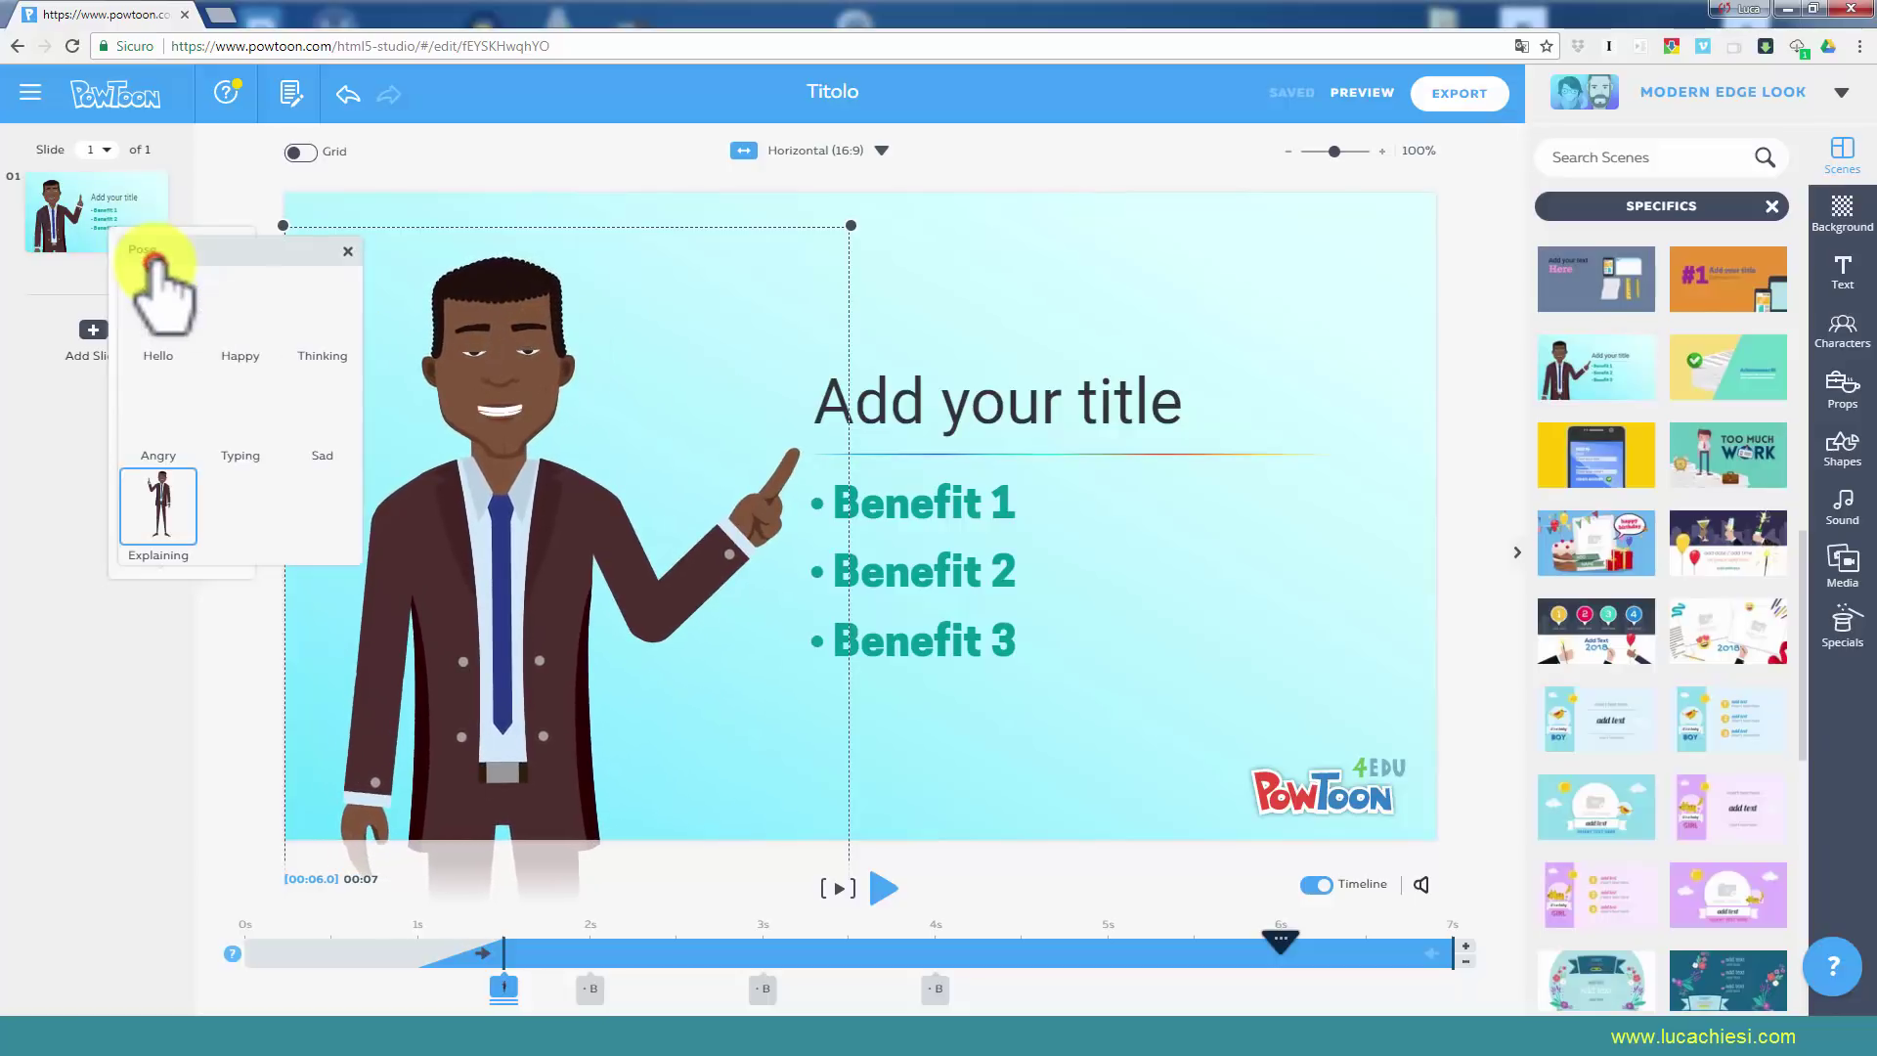
click(163, 325)
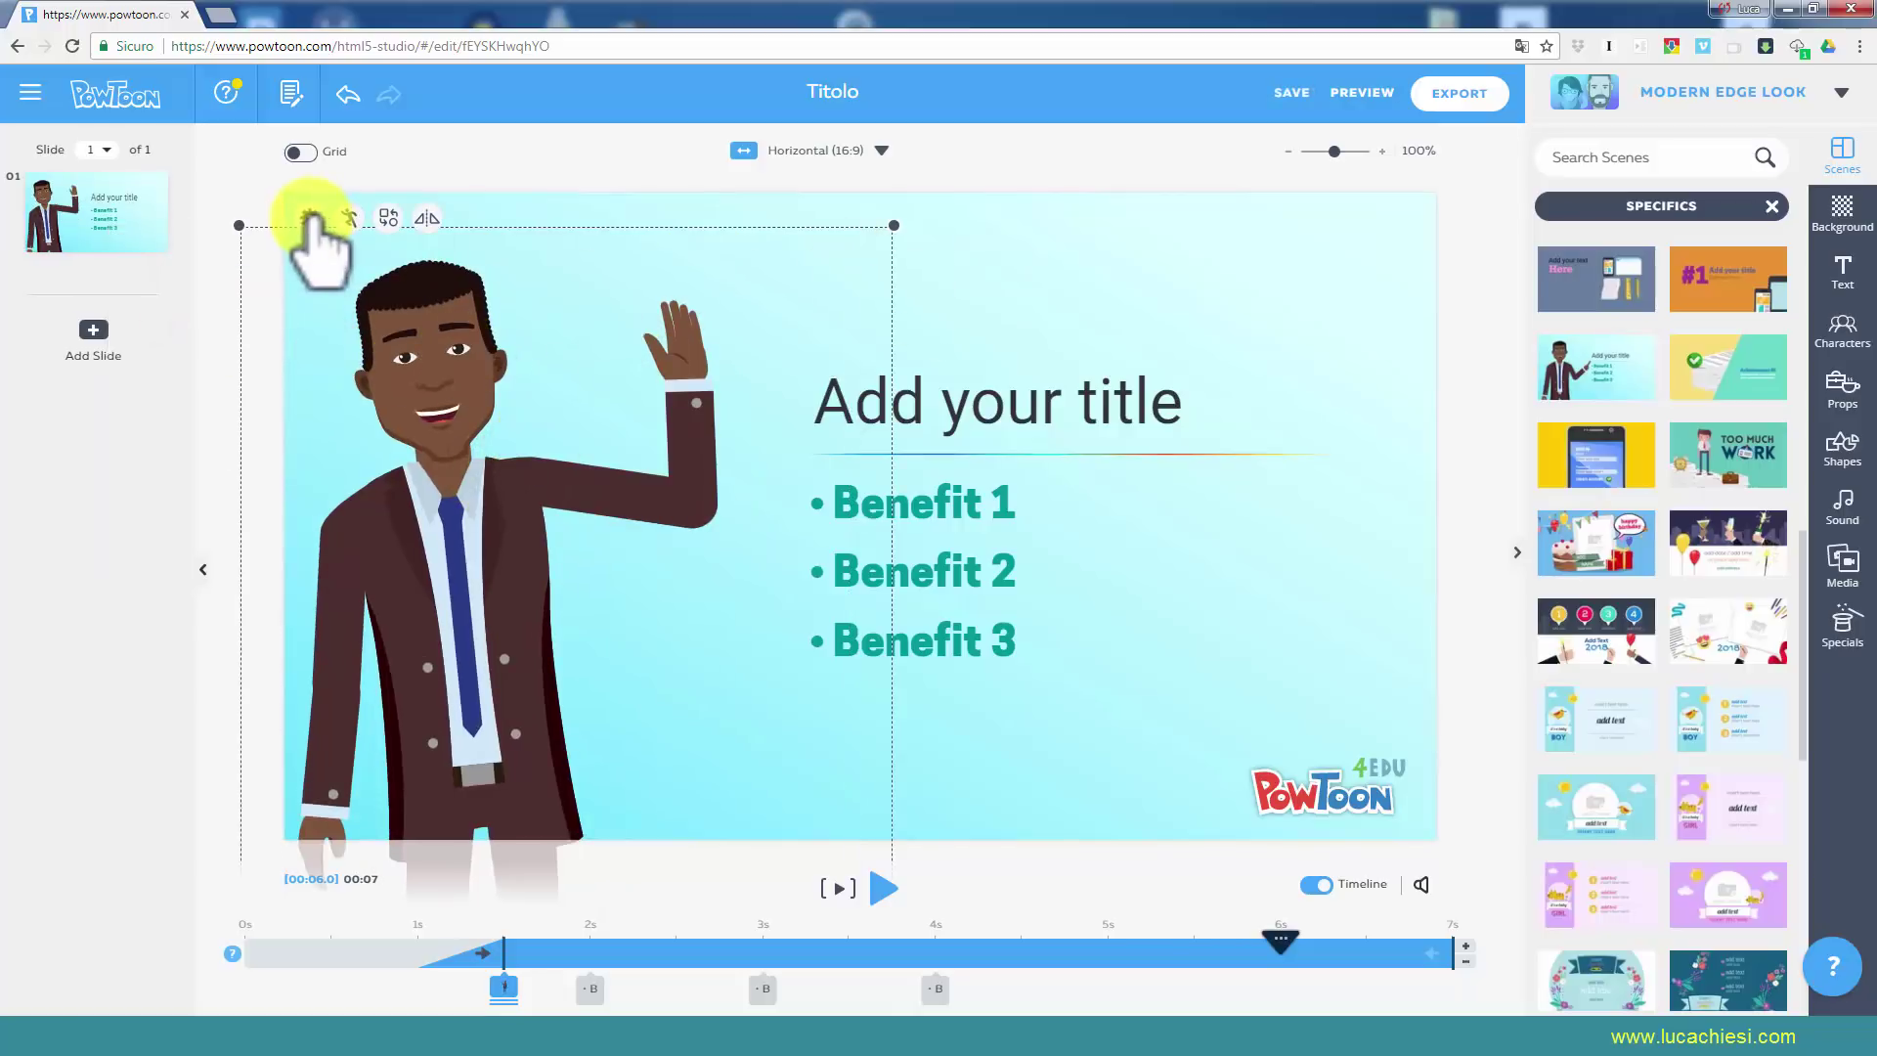
click(1620, 628)
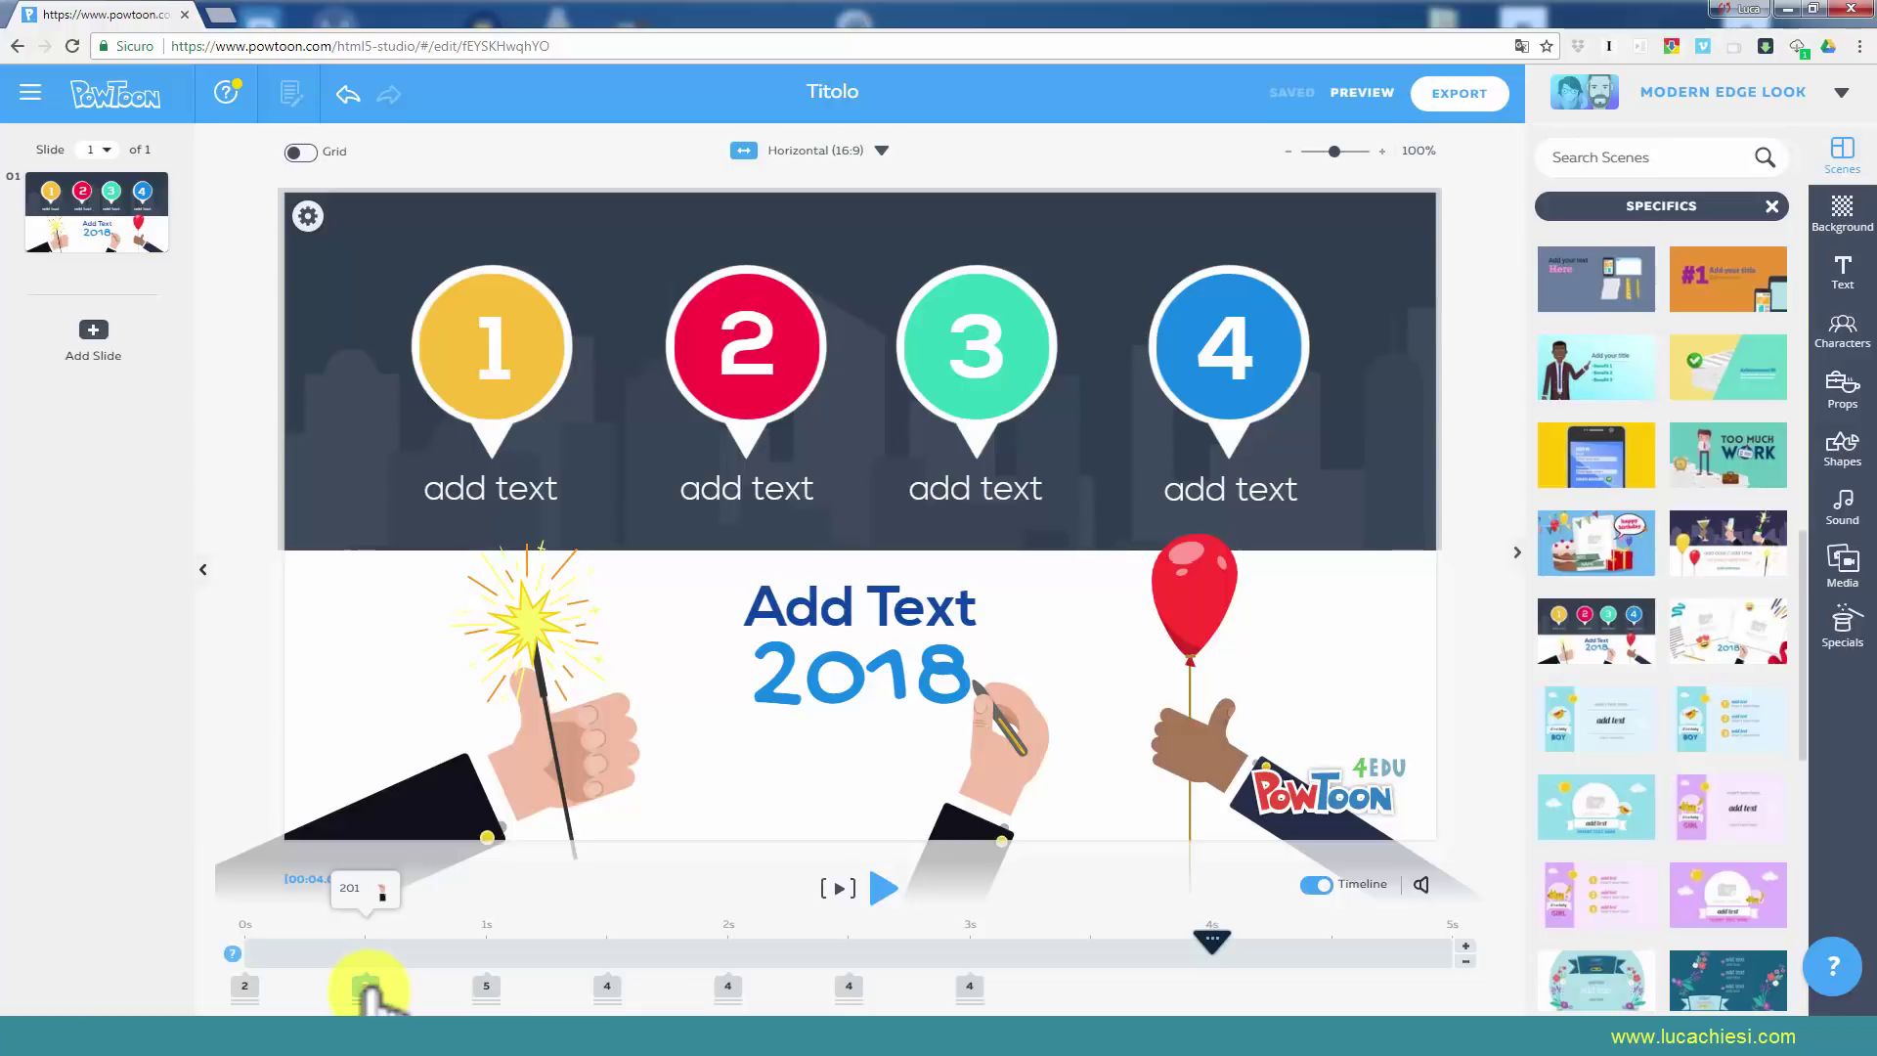
Select the yellow number 1 circle and reach its fade-in marker on the timeline.
click(499, 356)
click(499, 357)
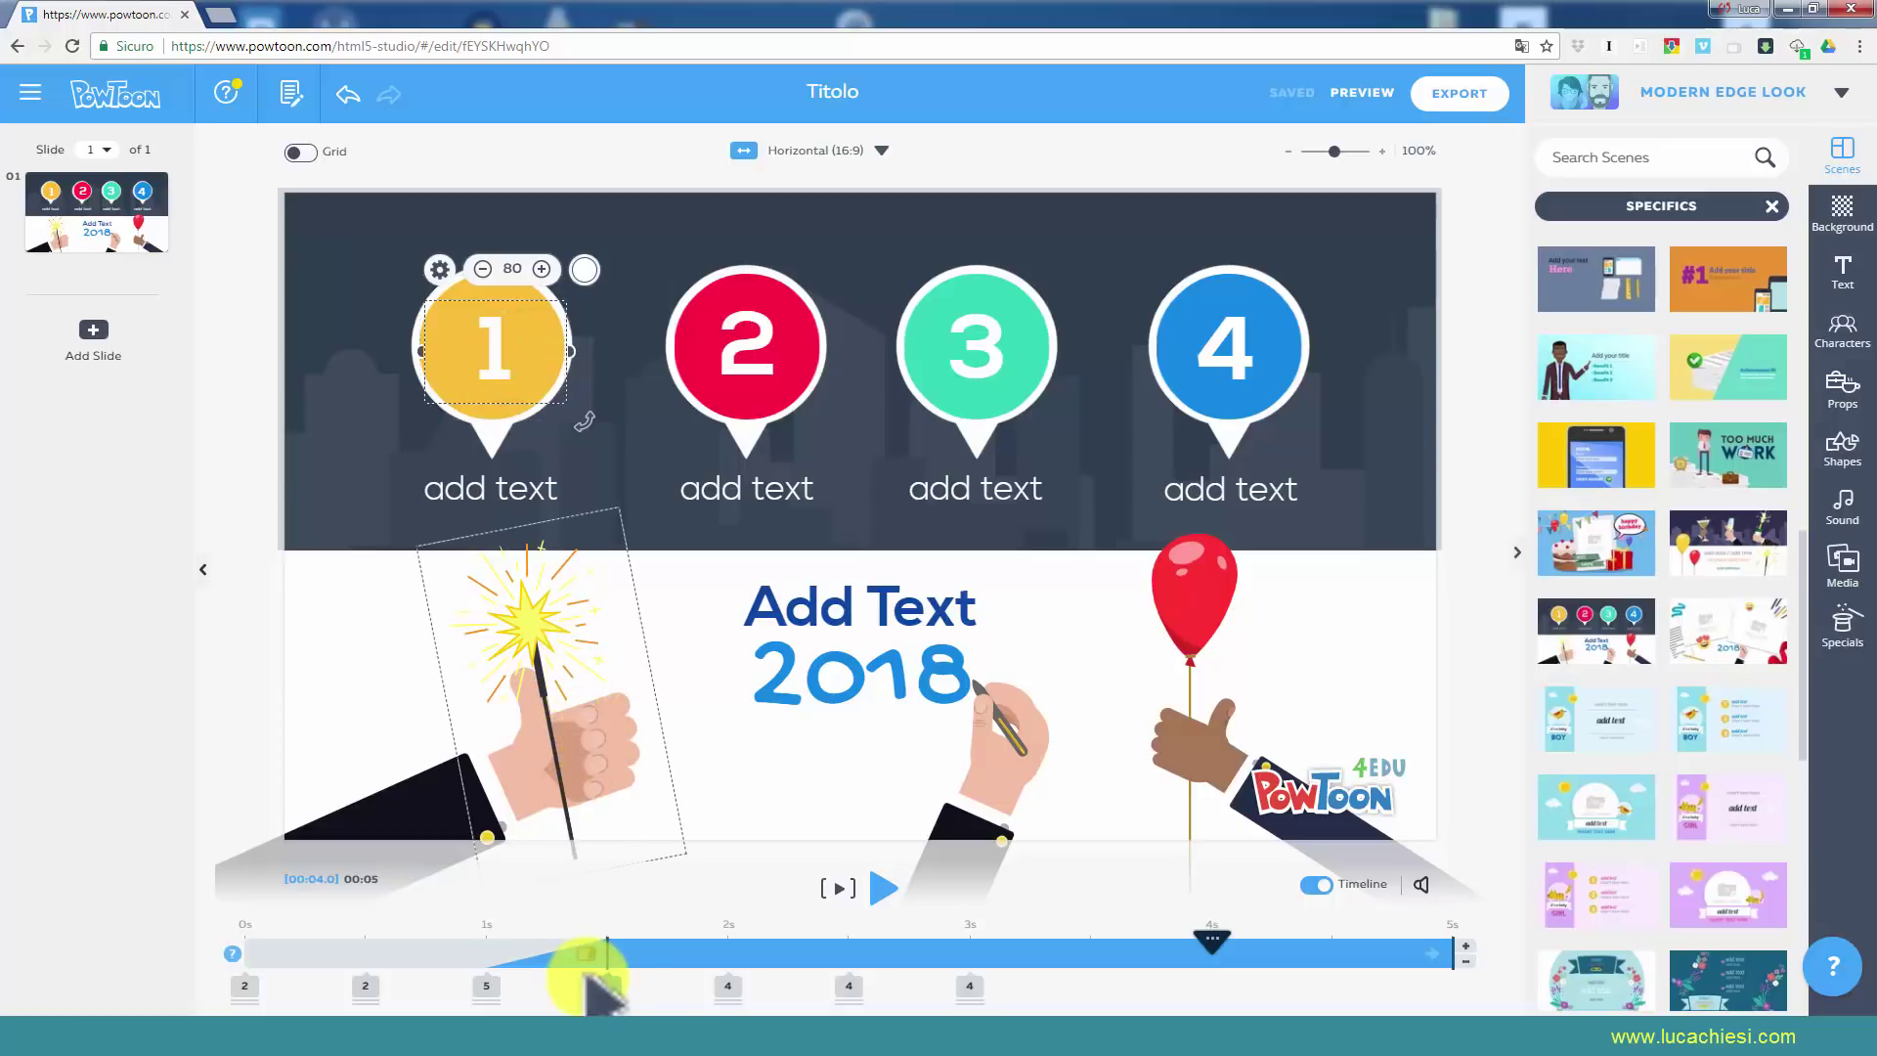
click(1134, 948)
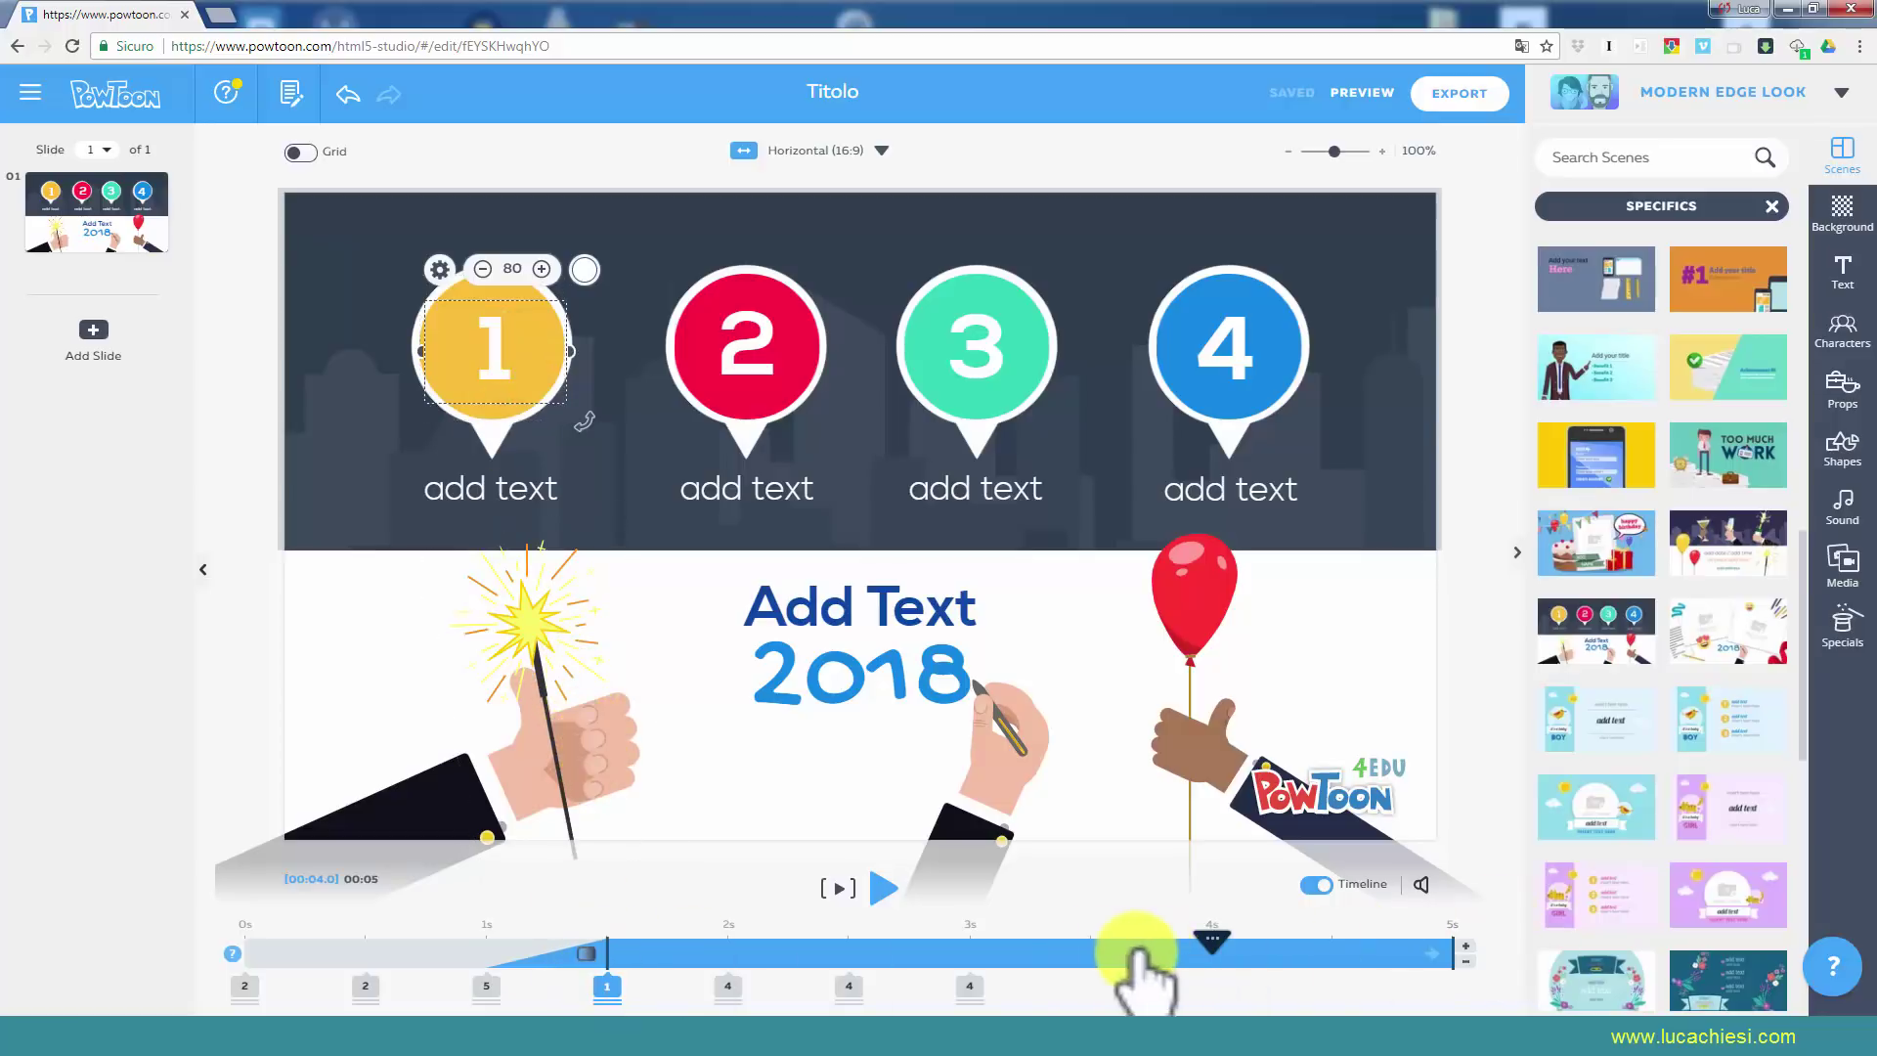
click(607, 987)
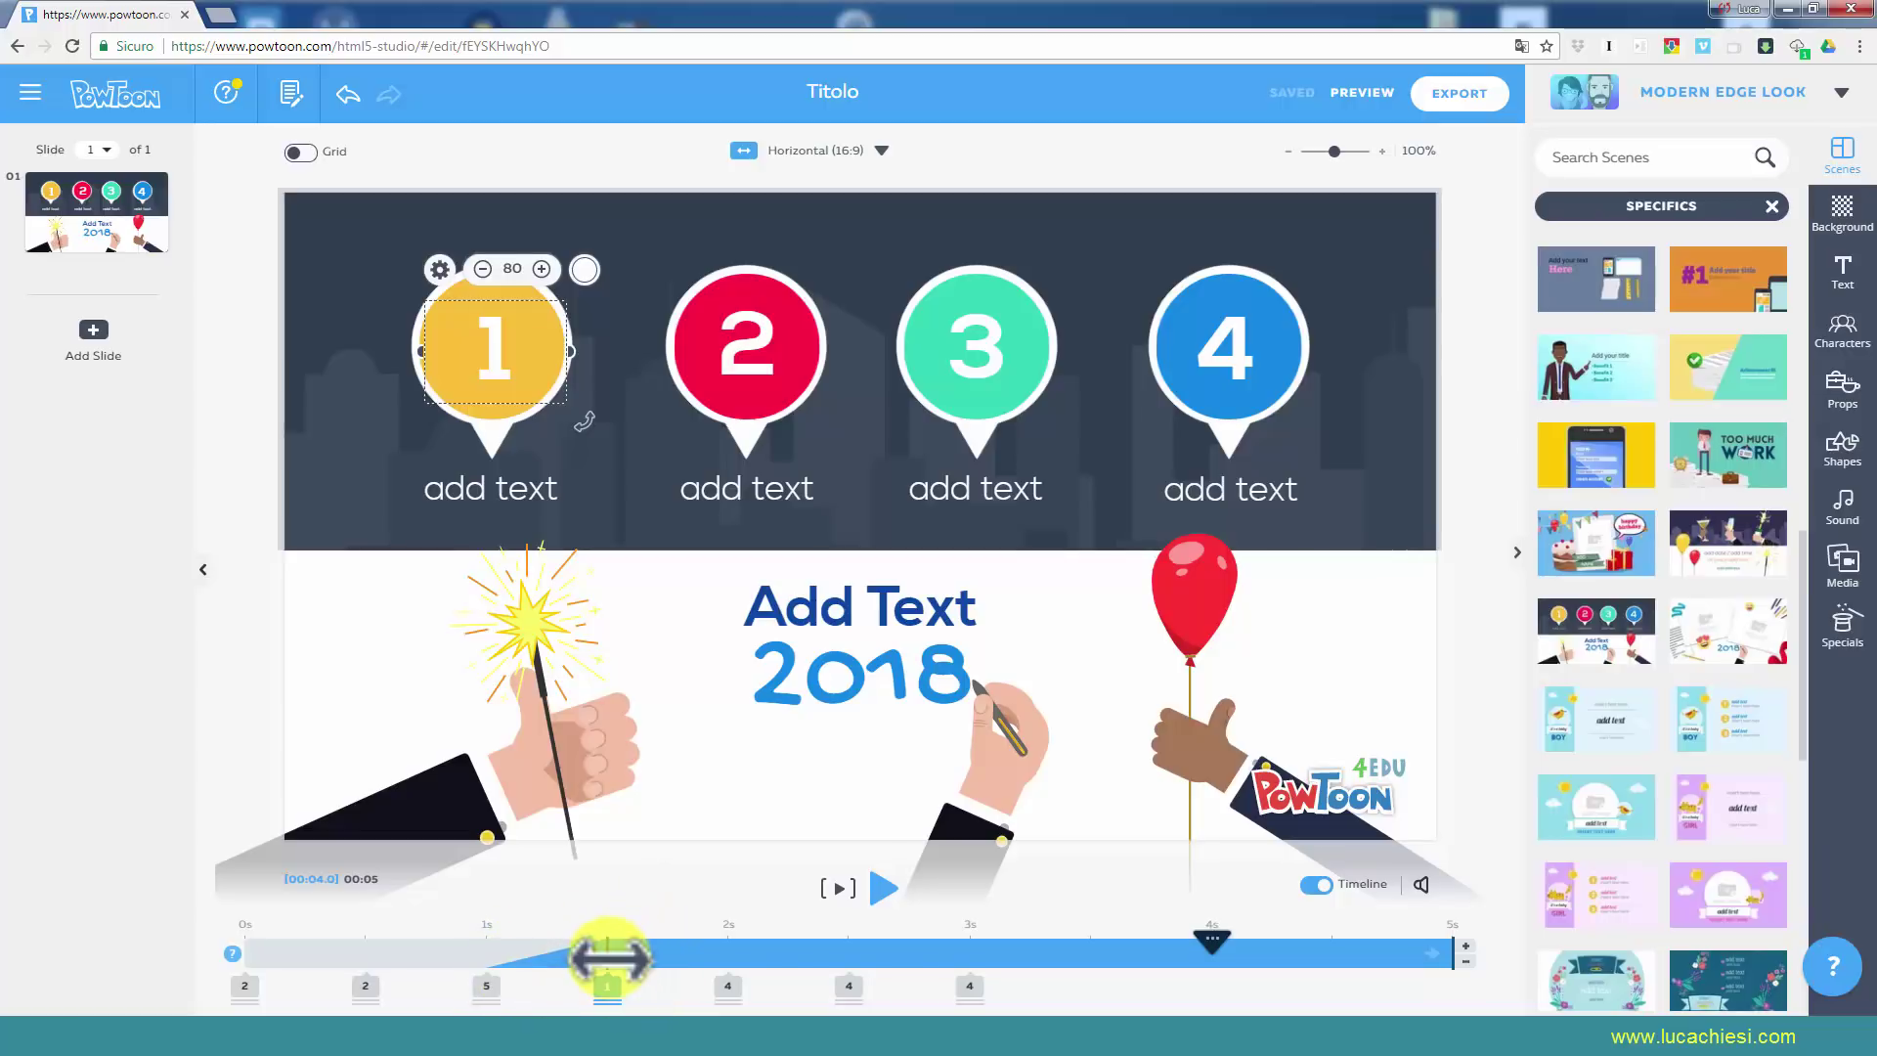
click(607, 956)
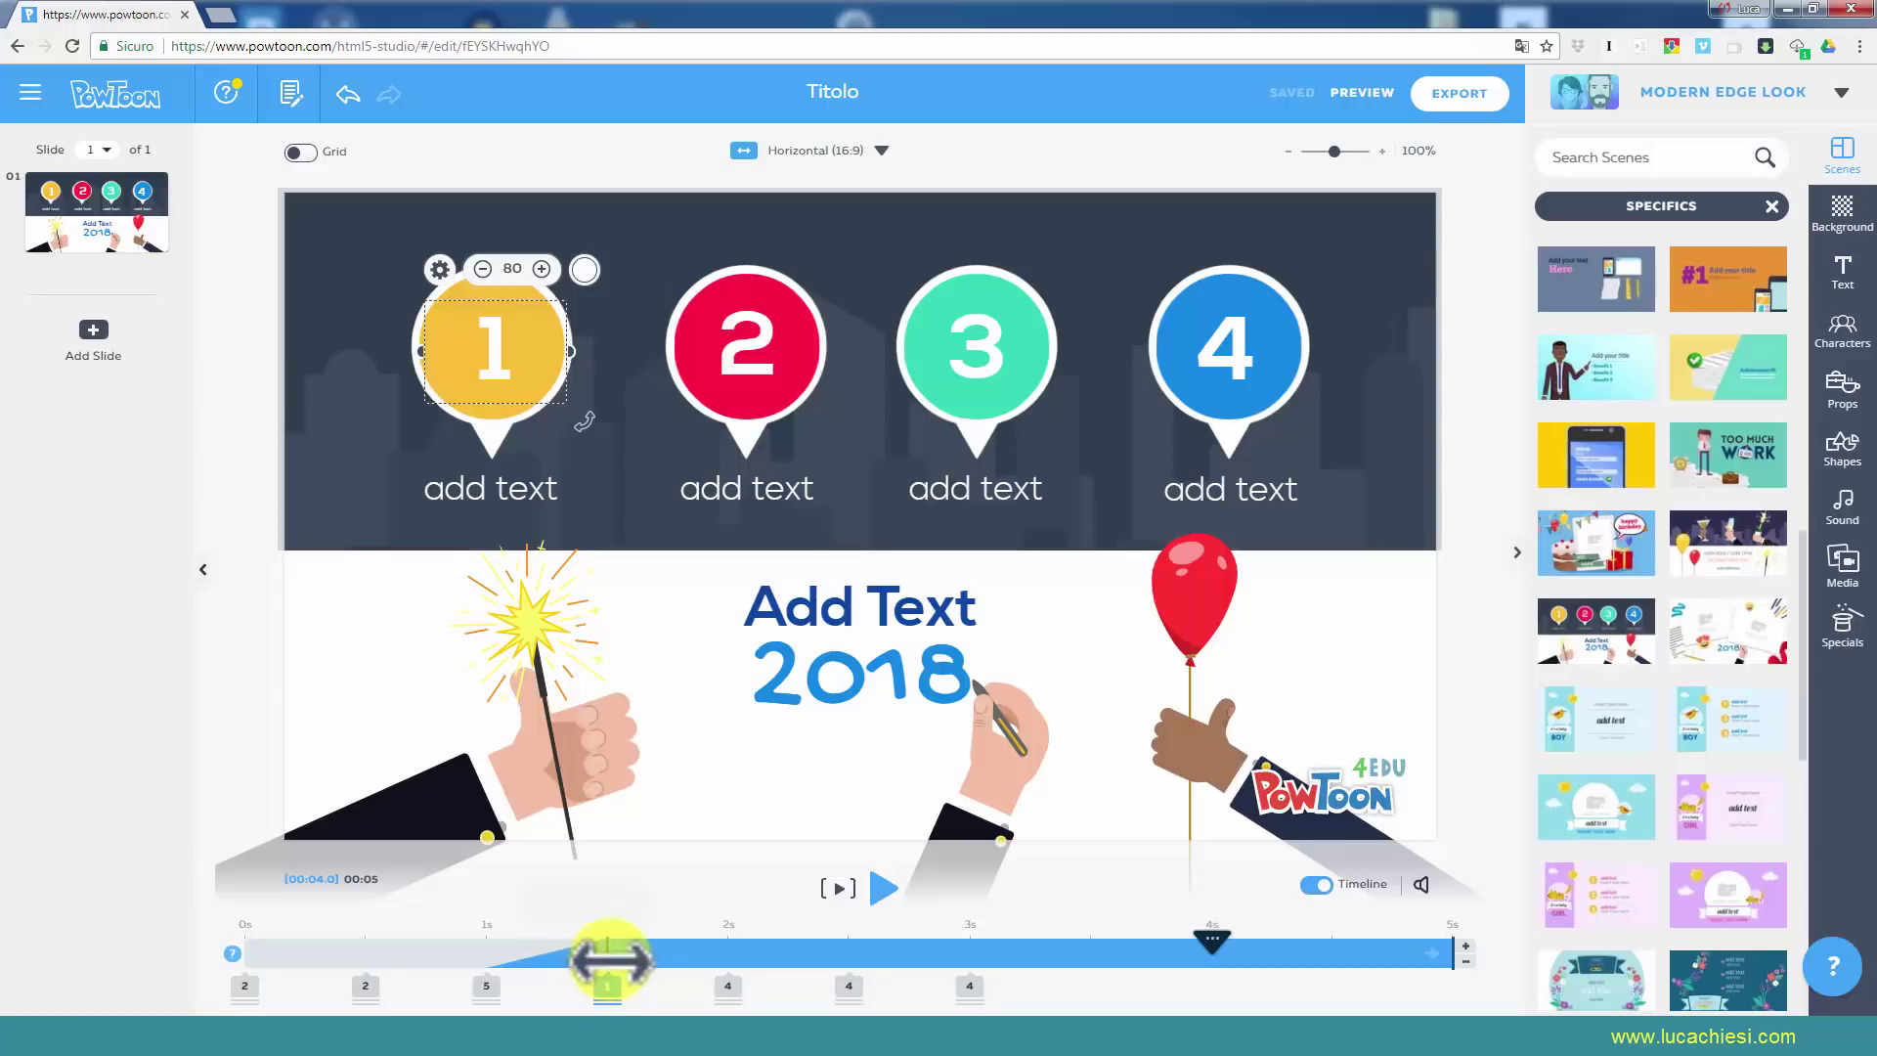
Browse the Enter Effects list for the number 1 circle, then close it.
click(586, 953)
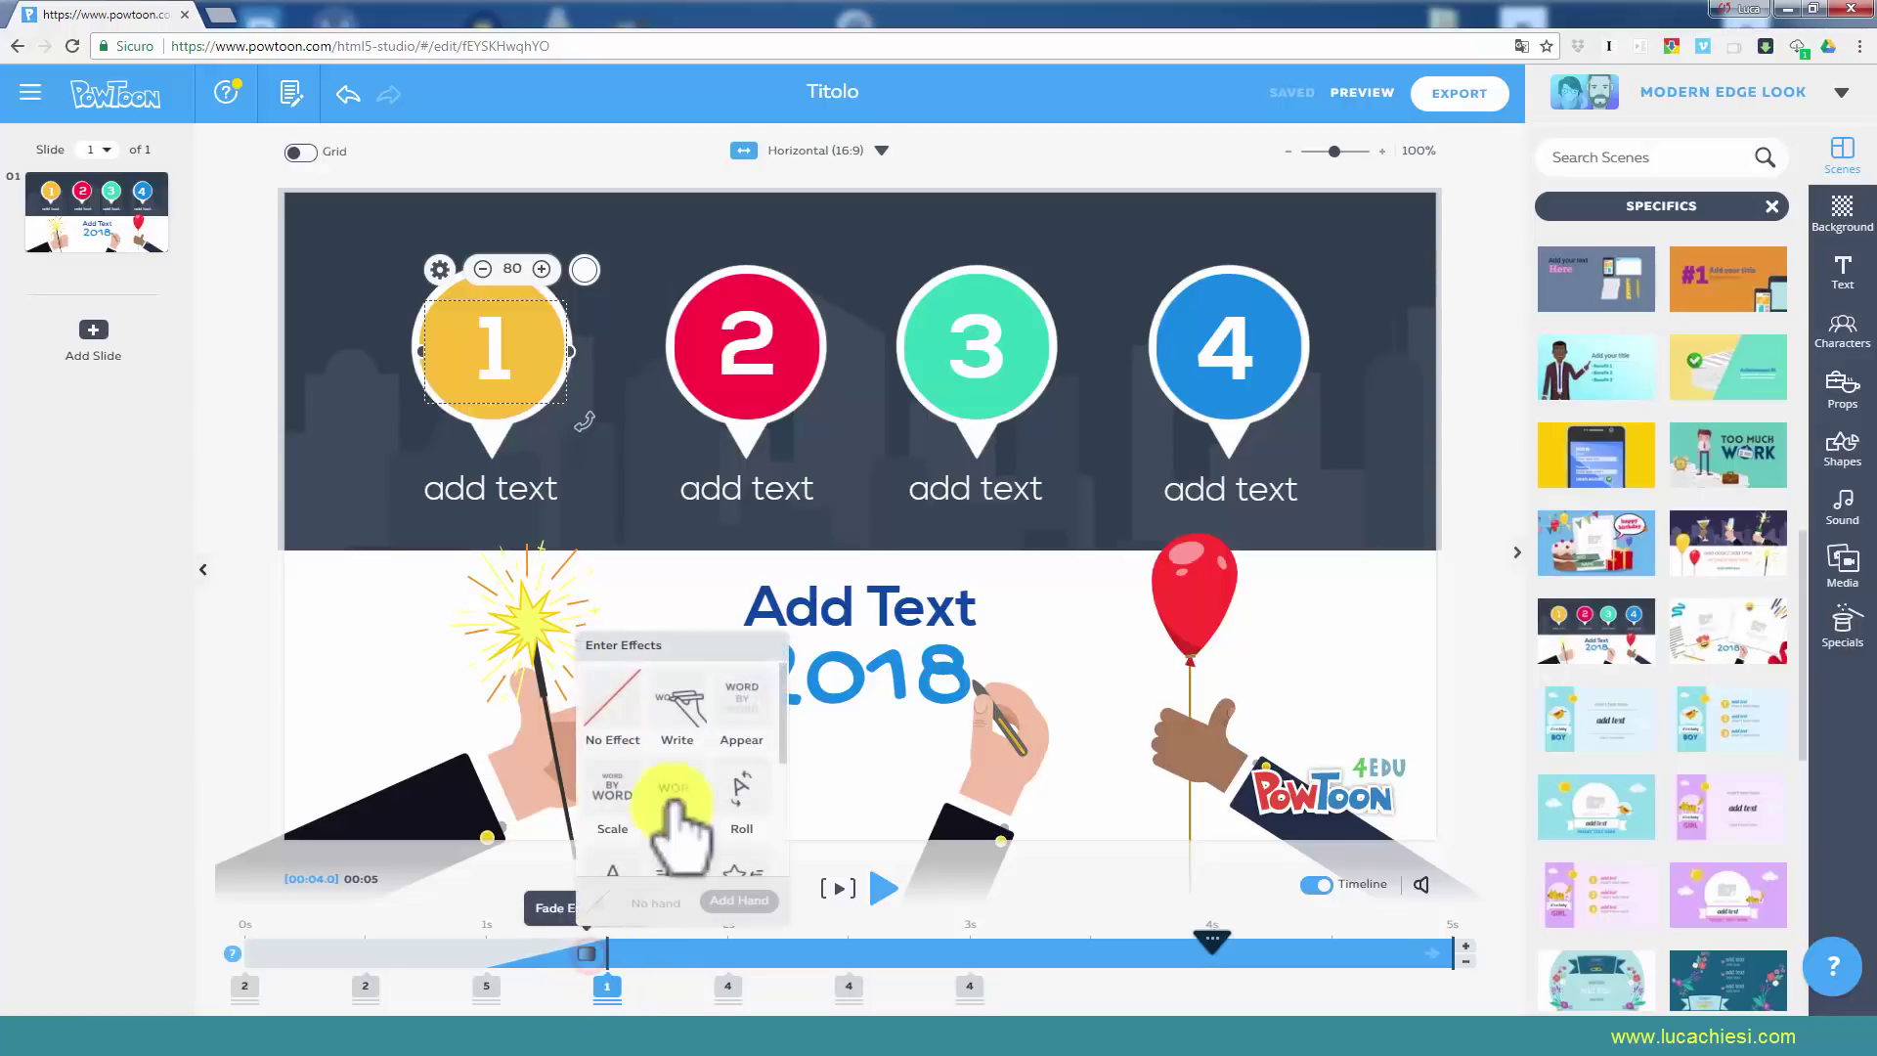
scroll(675, 753, down, 3)
scroll(680, 755, down, 3)
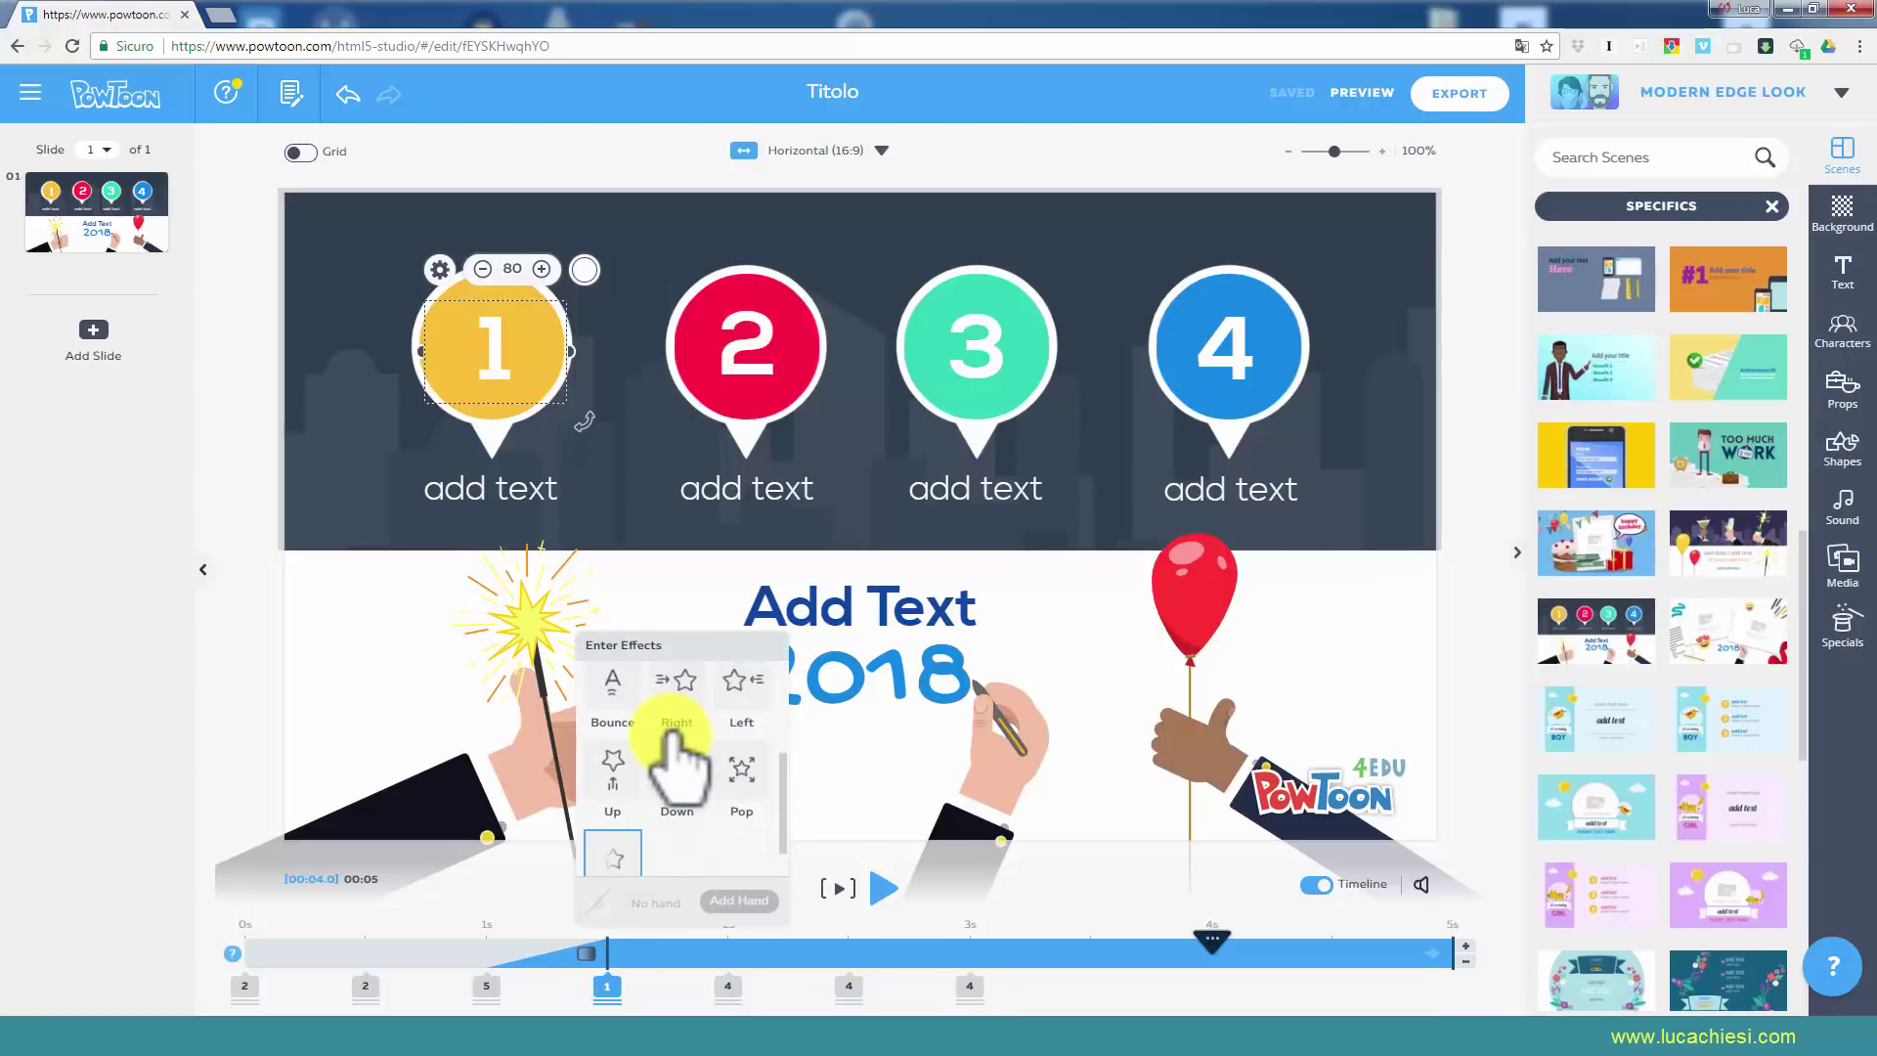
scroll(684, 763, up, 3)
scroll(689, 767, up, 3)
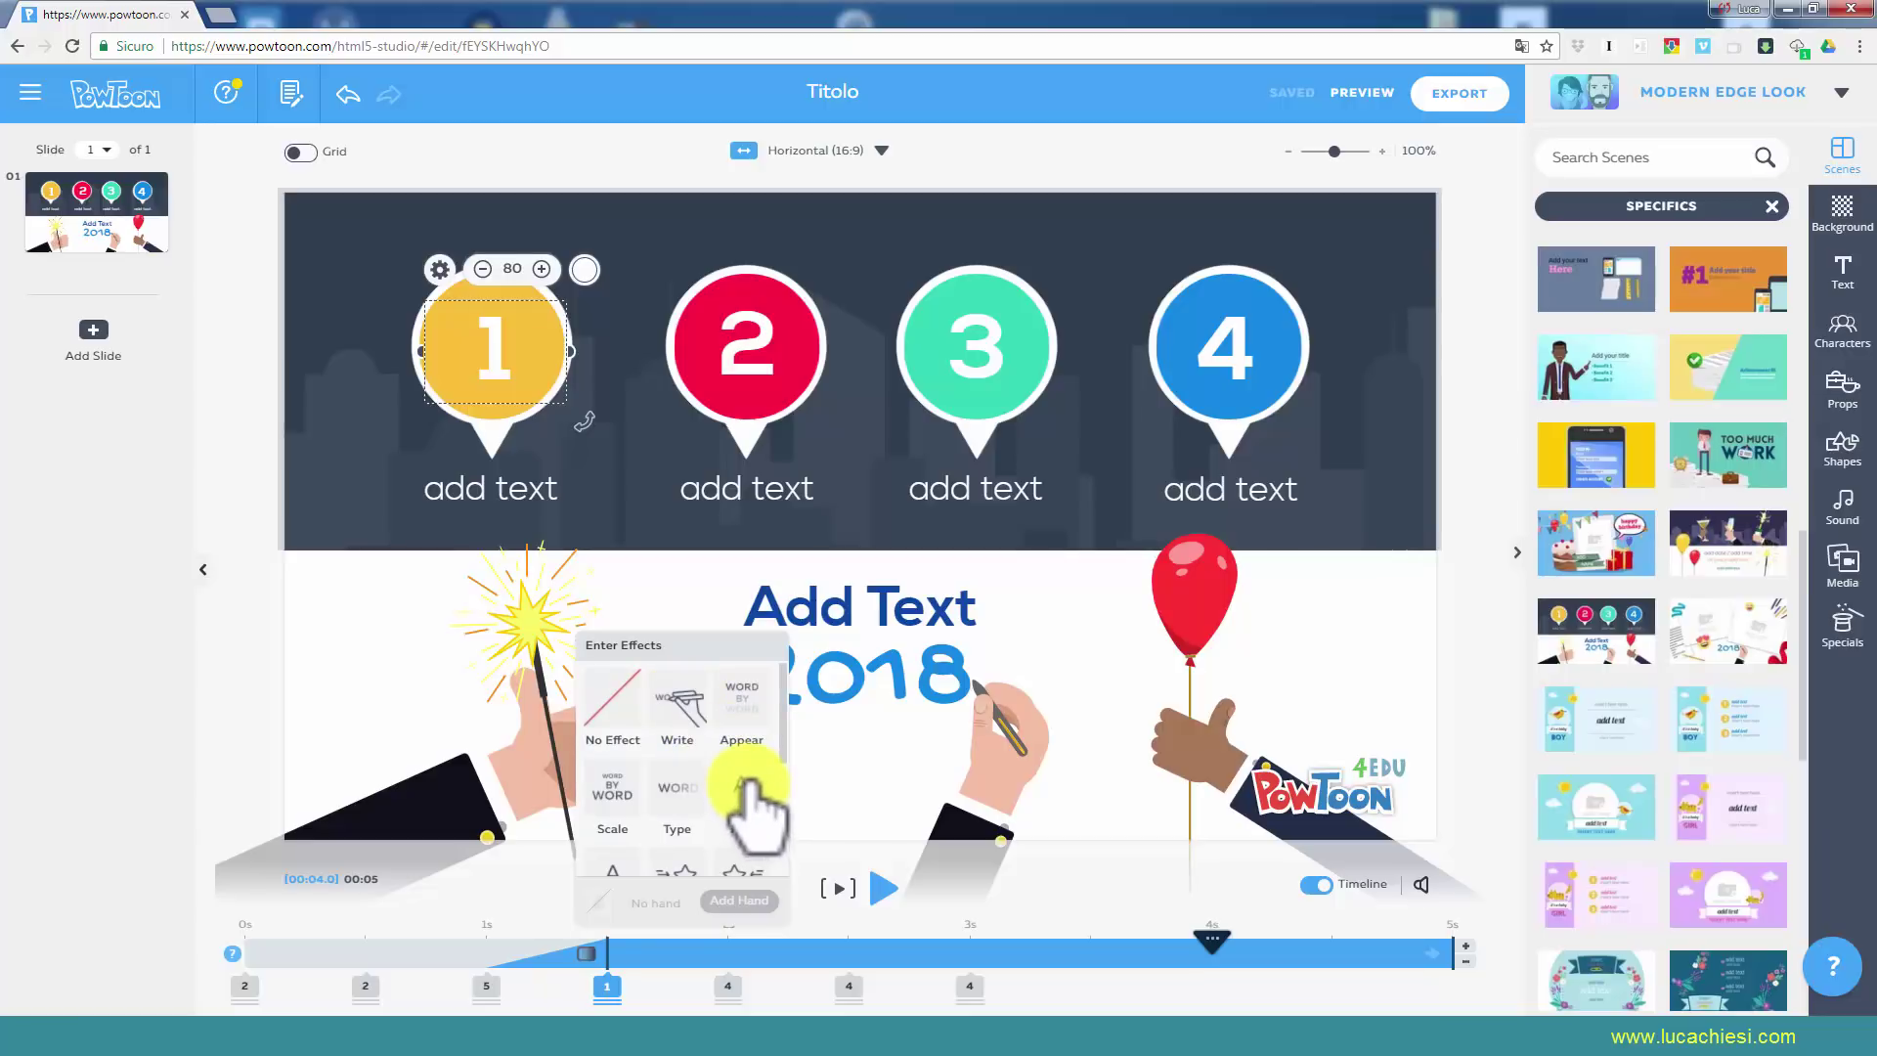
scroll(748, 777, down, 2)
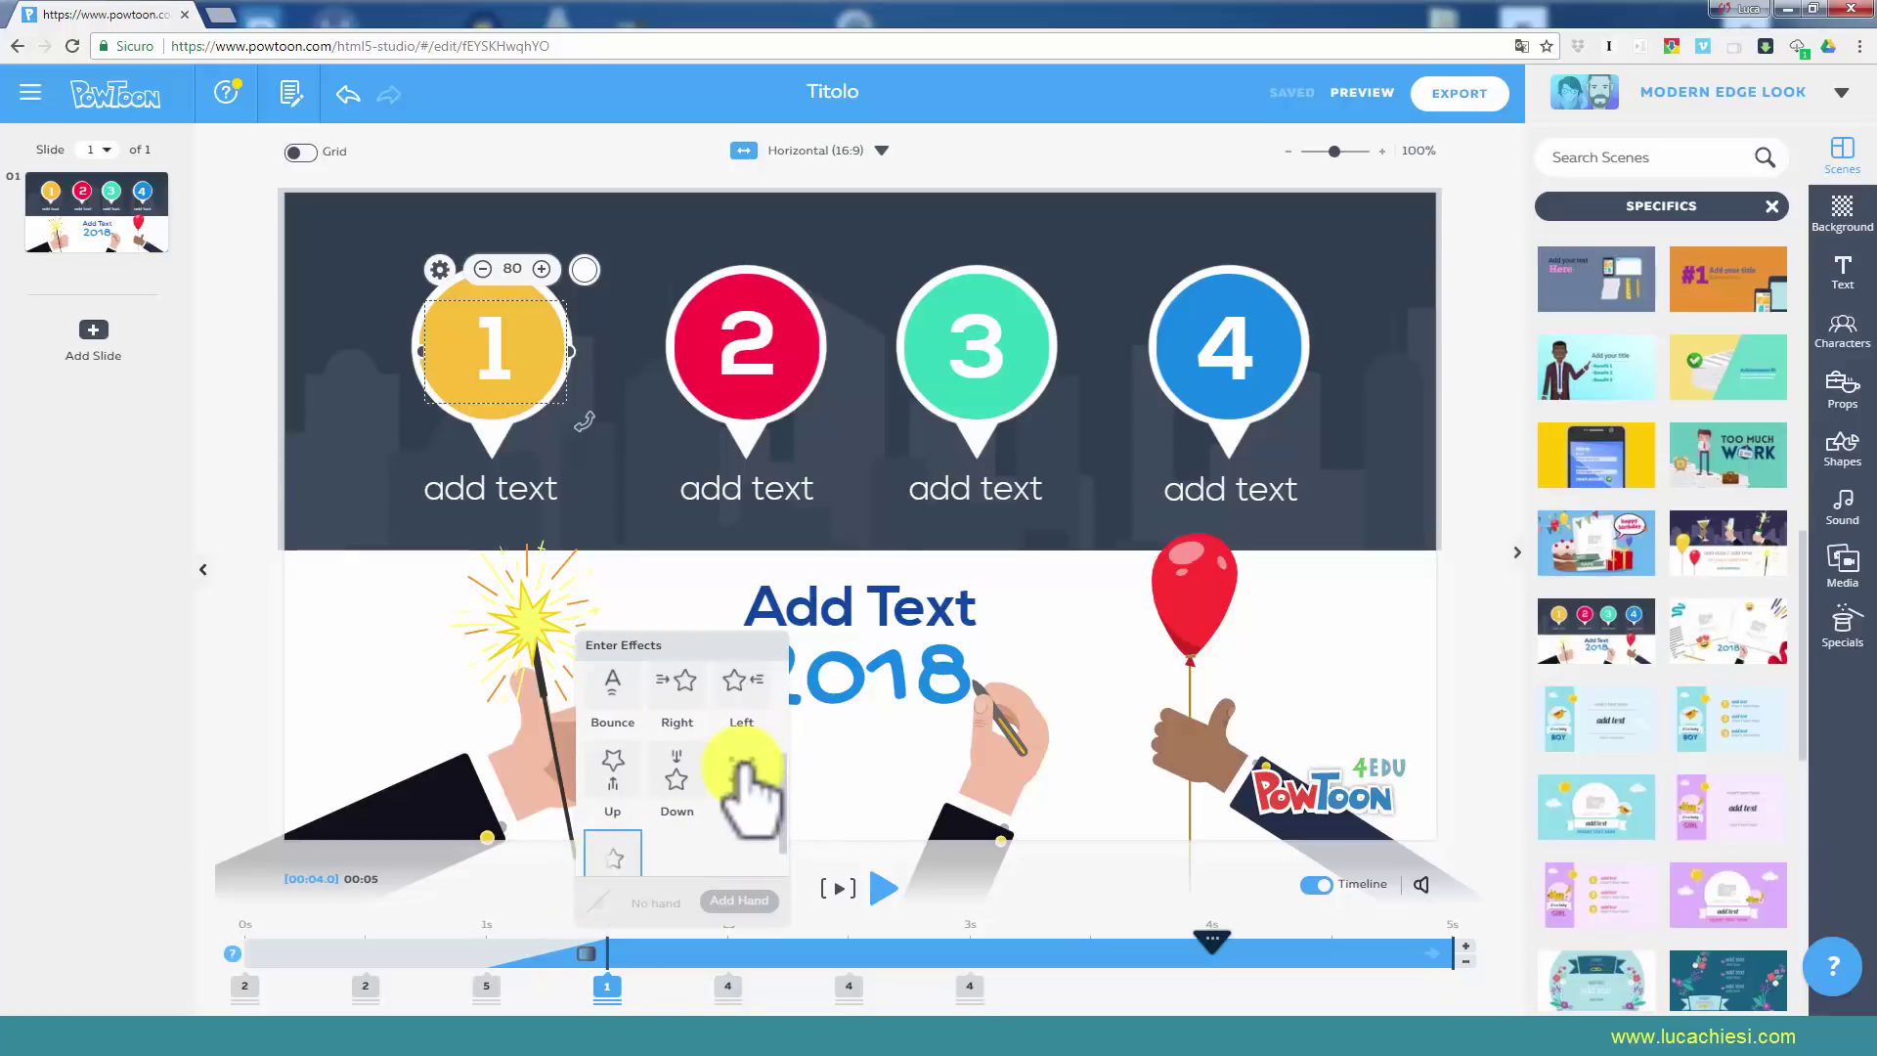
scroll(674, 753, up, 3)
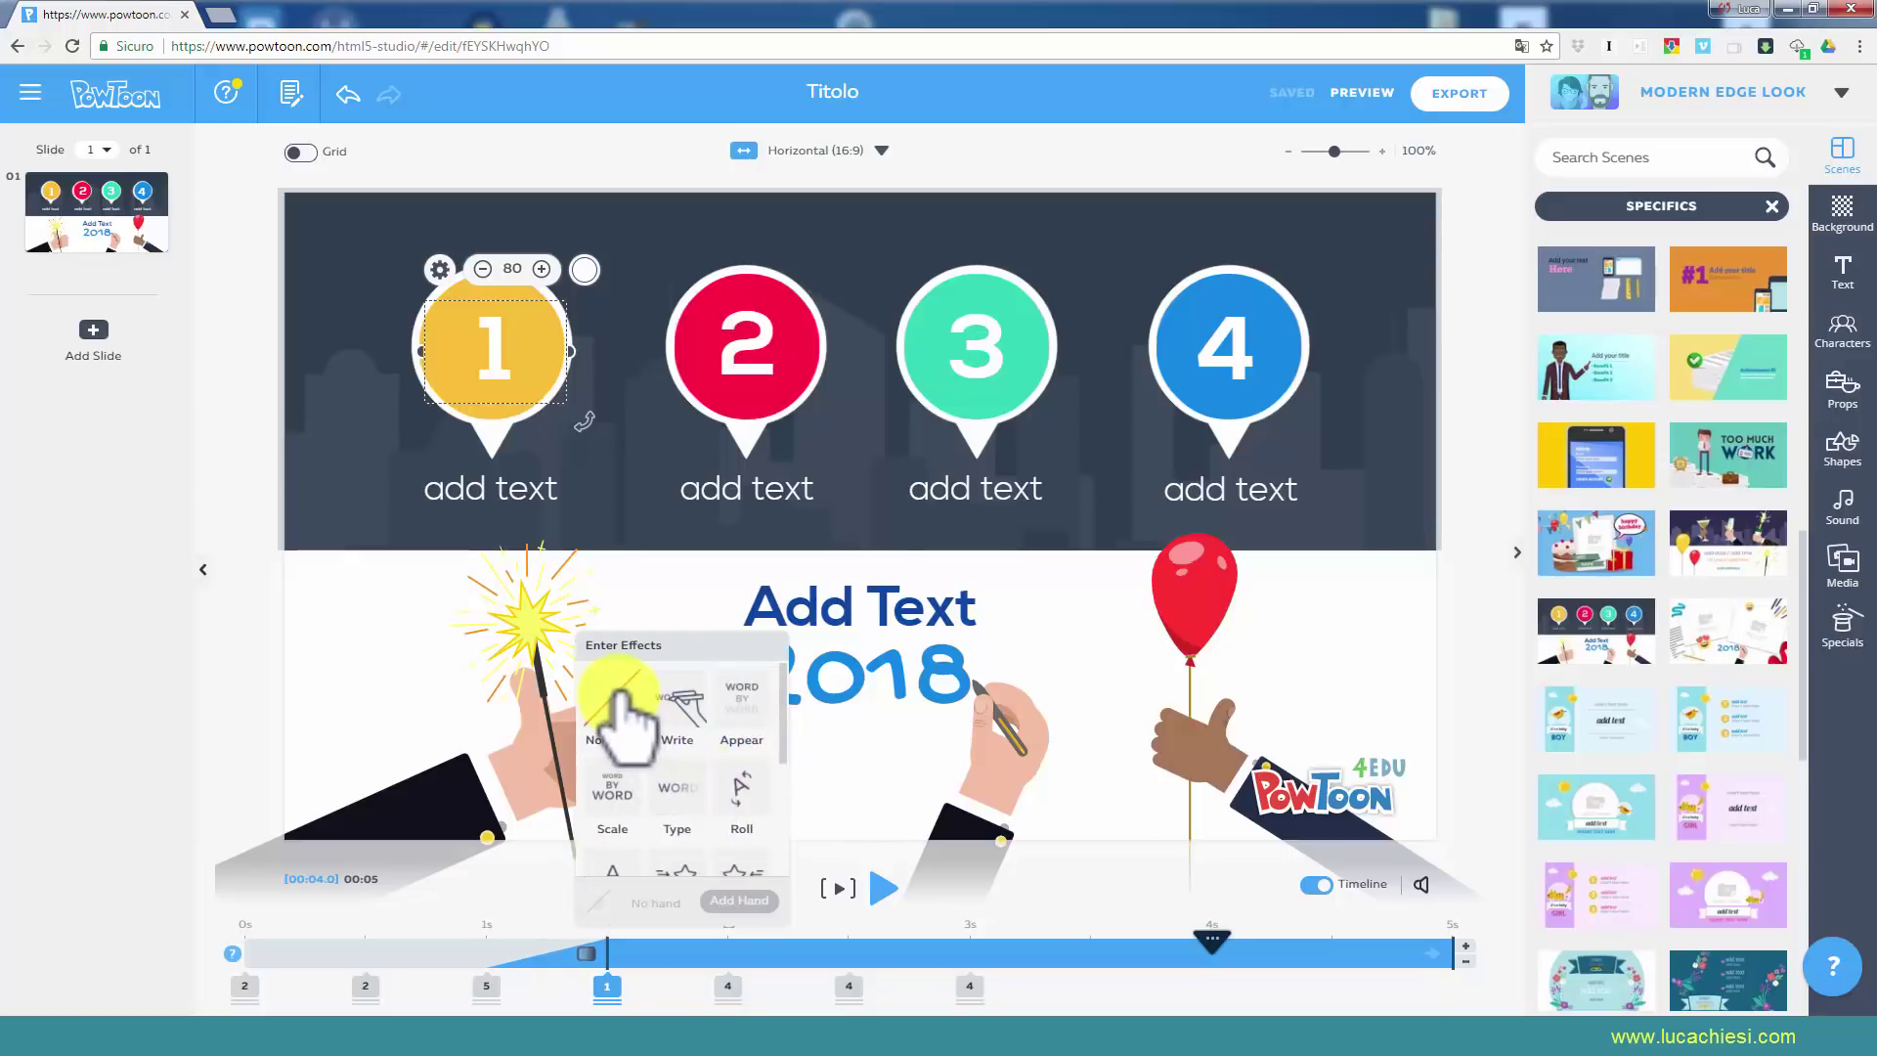
click(698, 951)
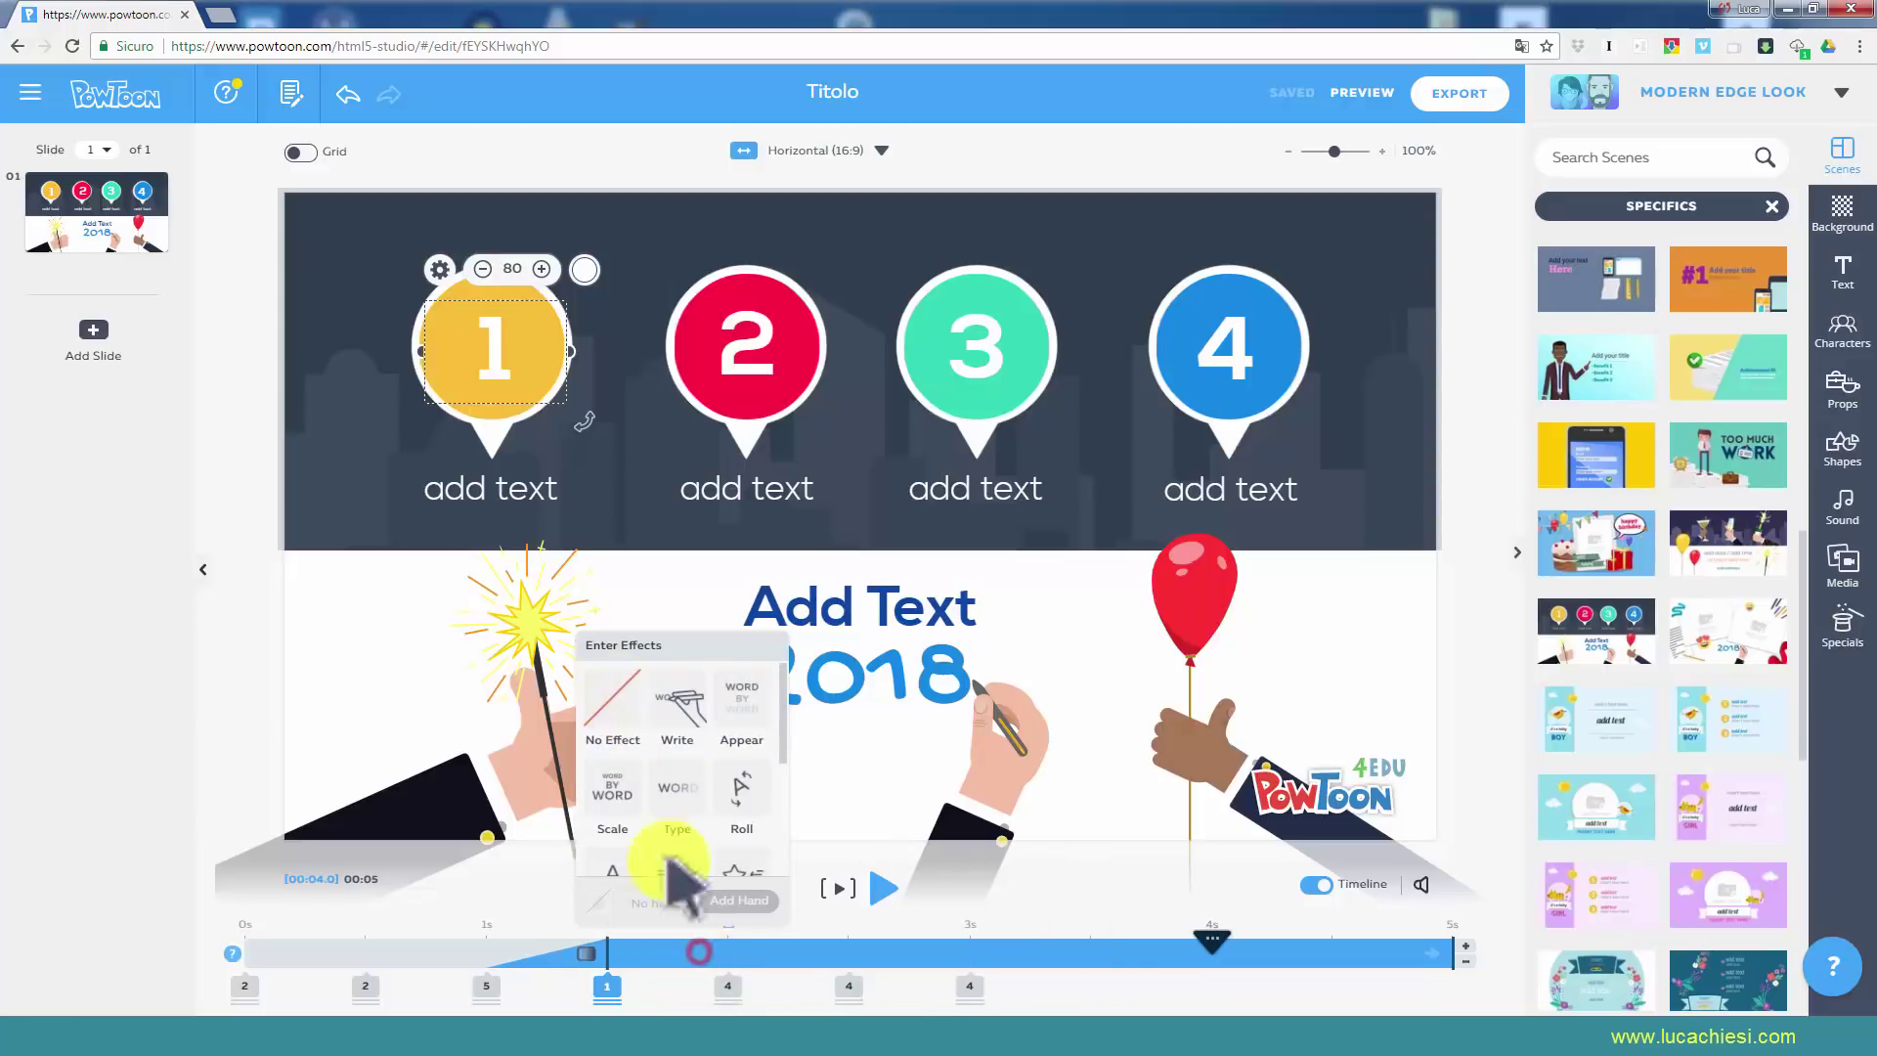
Inspect the timeline timing of the balloon, sparkler and pen-holding hand.
click(1198, 621)
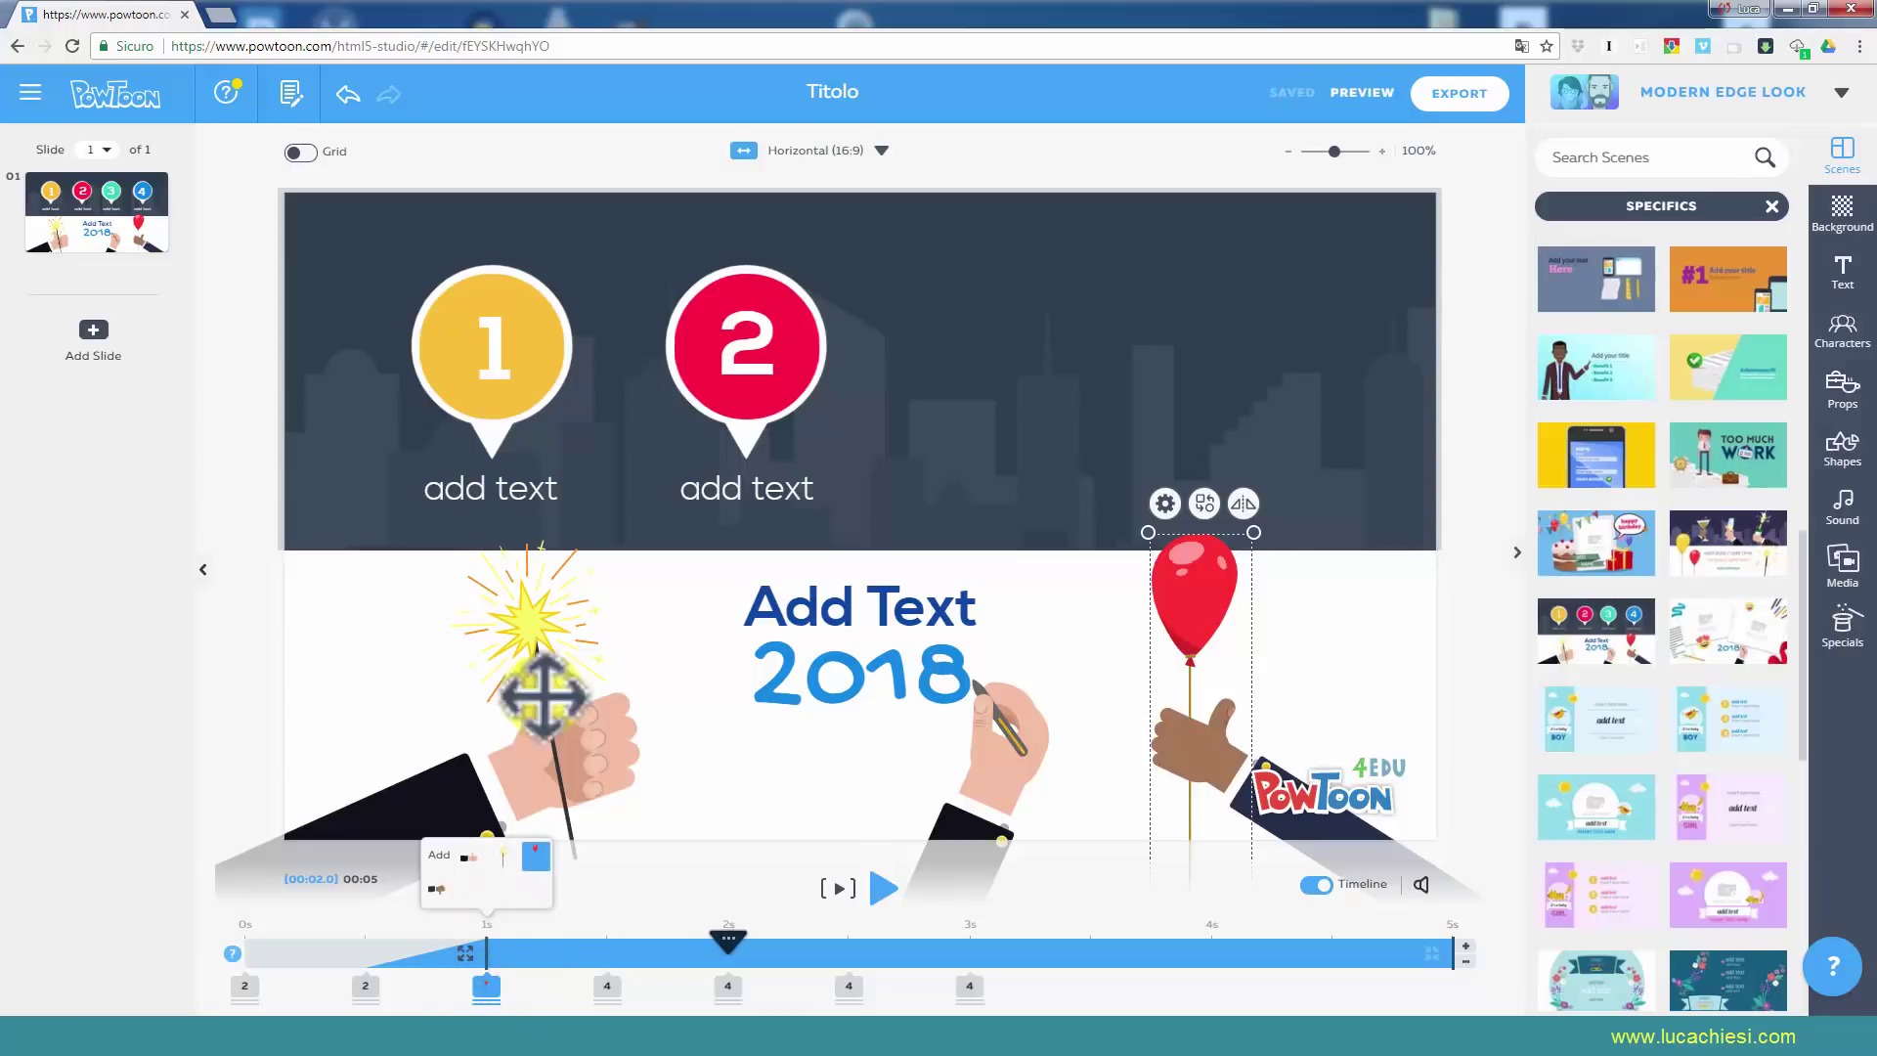
click(503, 857)
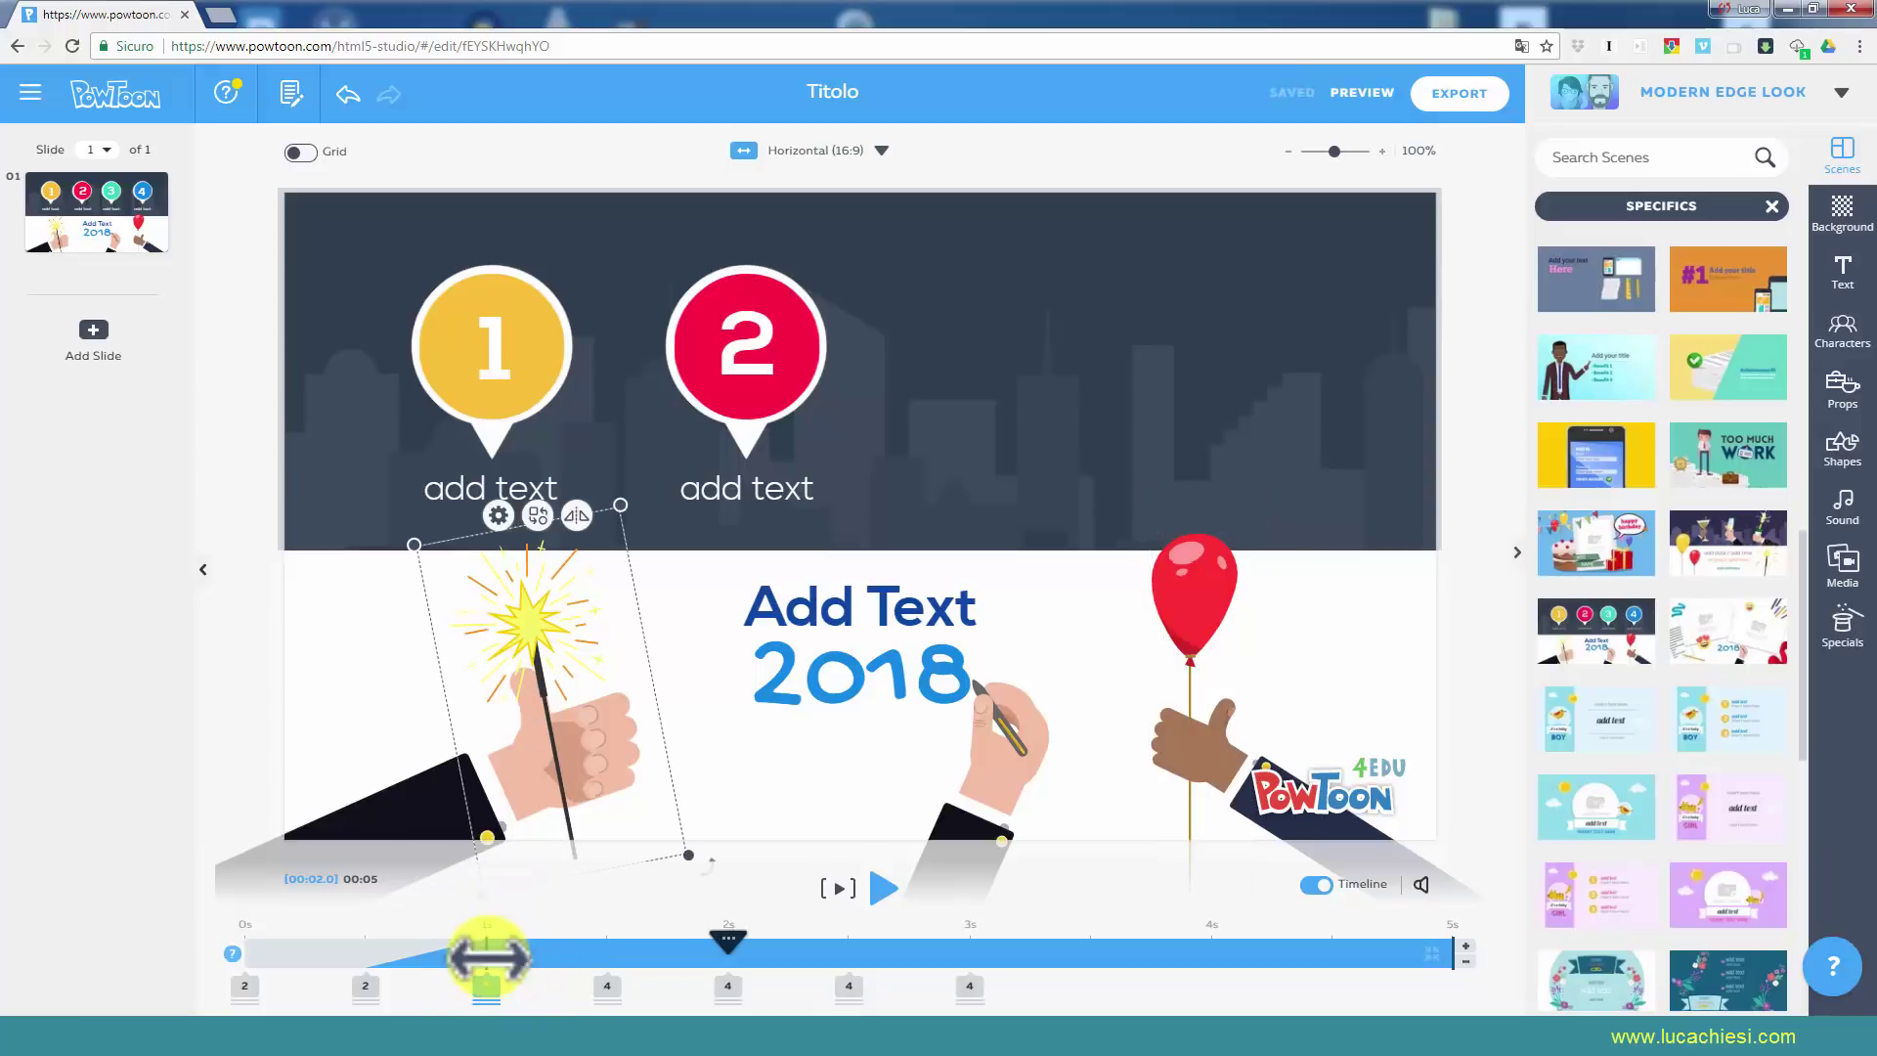
click(968, 782)
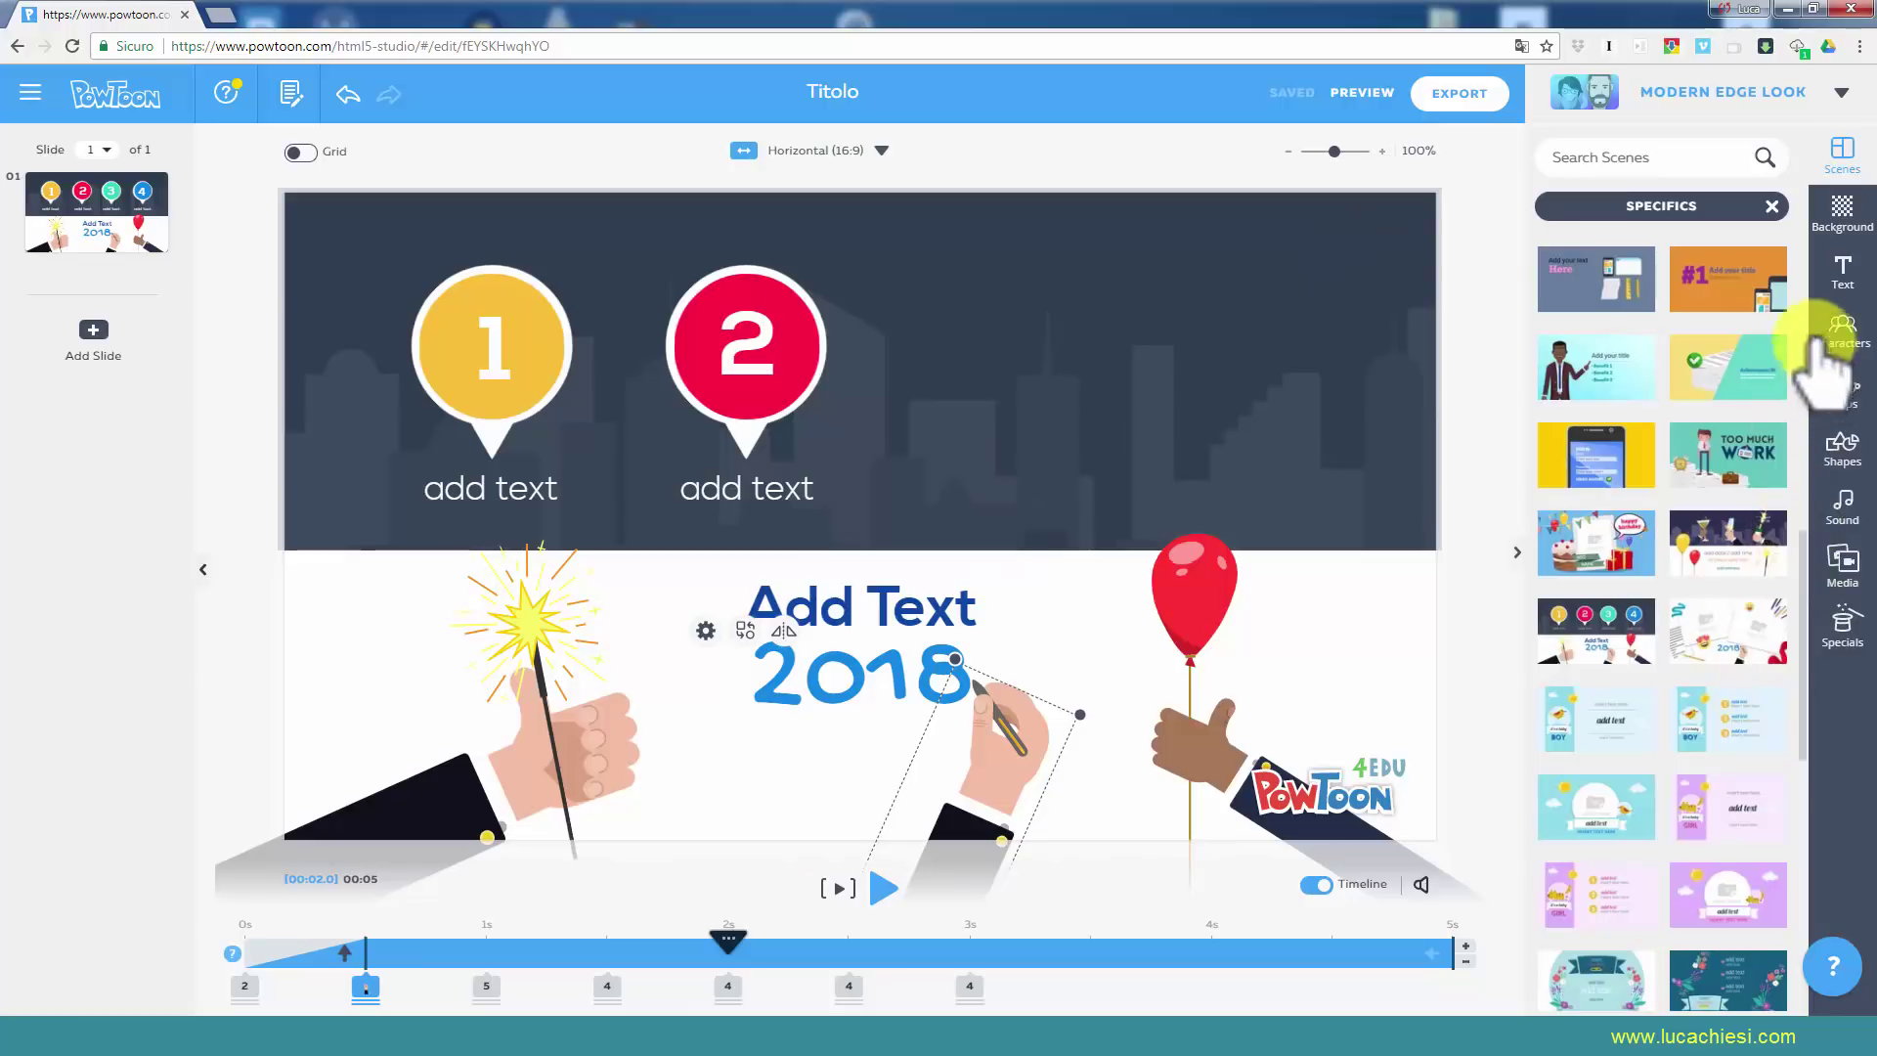
Apply the colourful Meet The Team scene from Situations and open the middle character's settings.
click(1772, 207)
click(1638, 552)
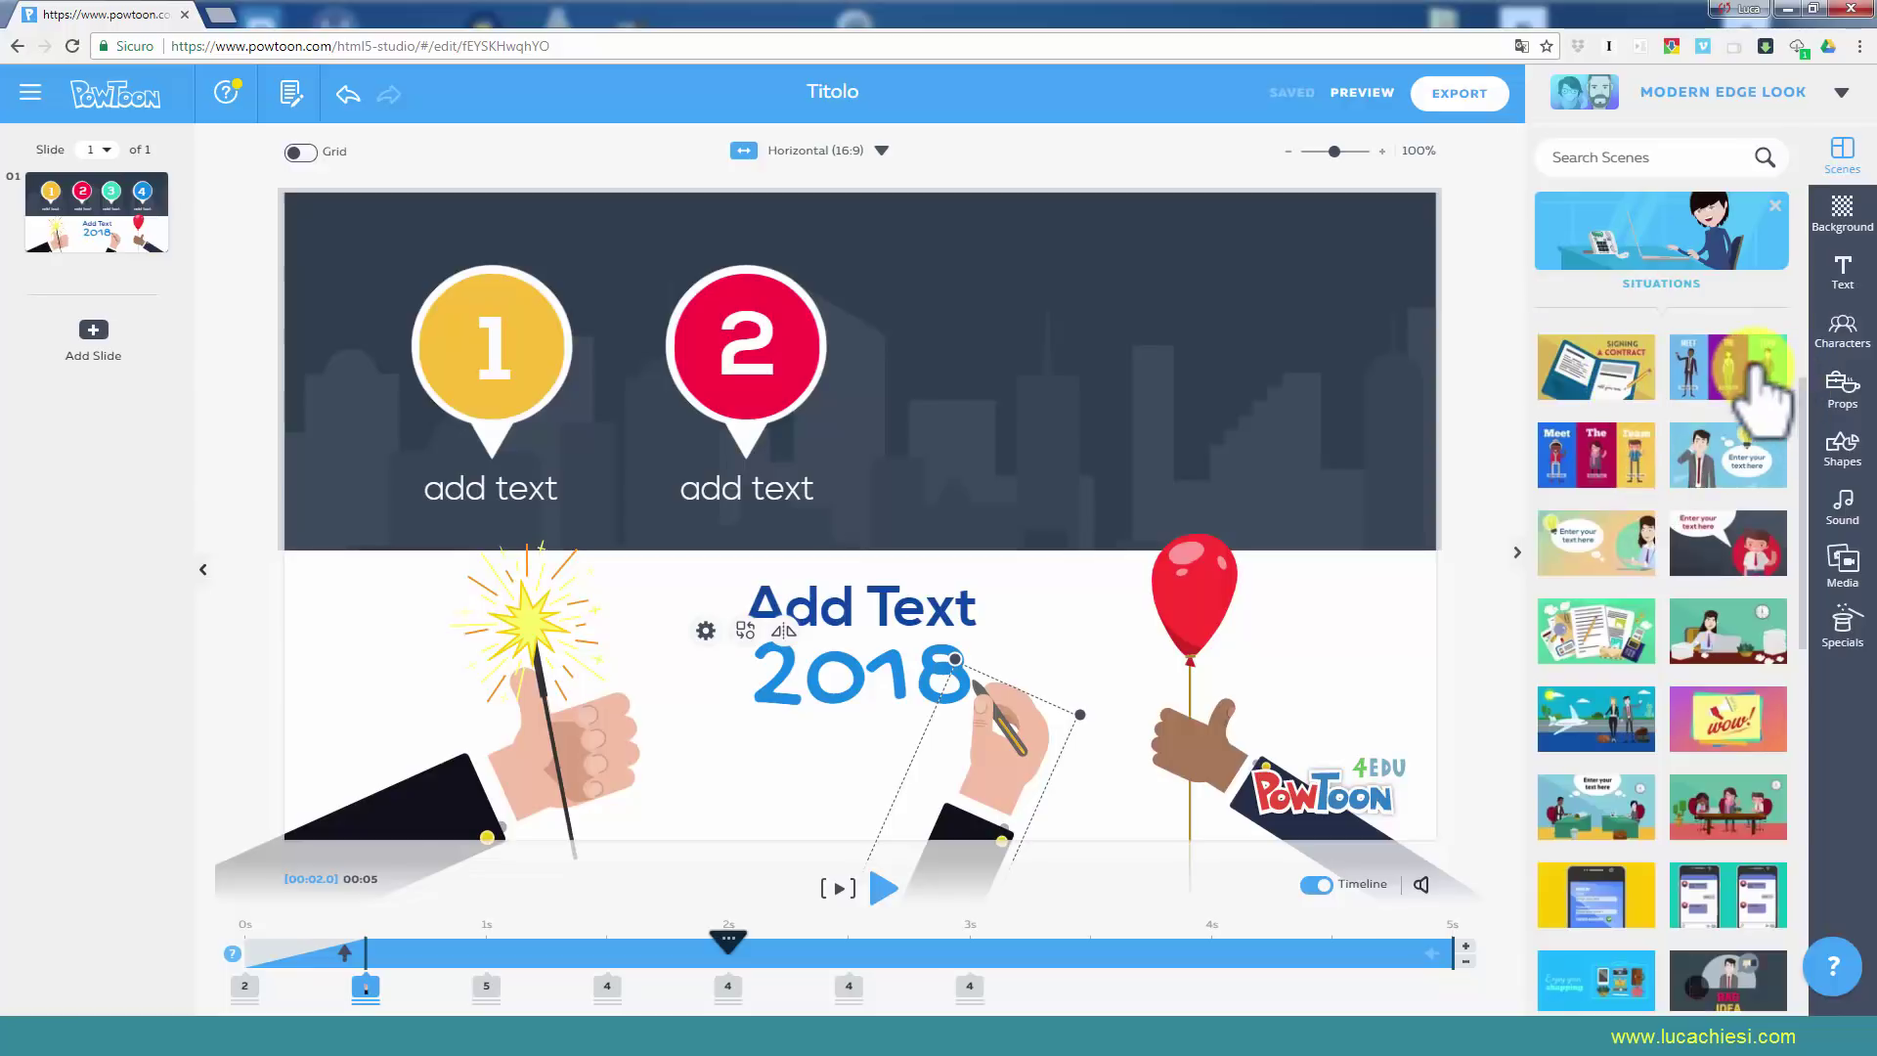
click(1758, 364)
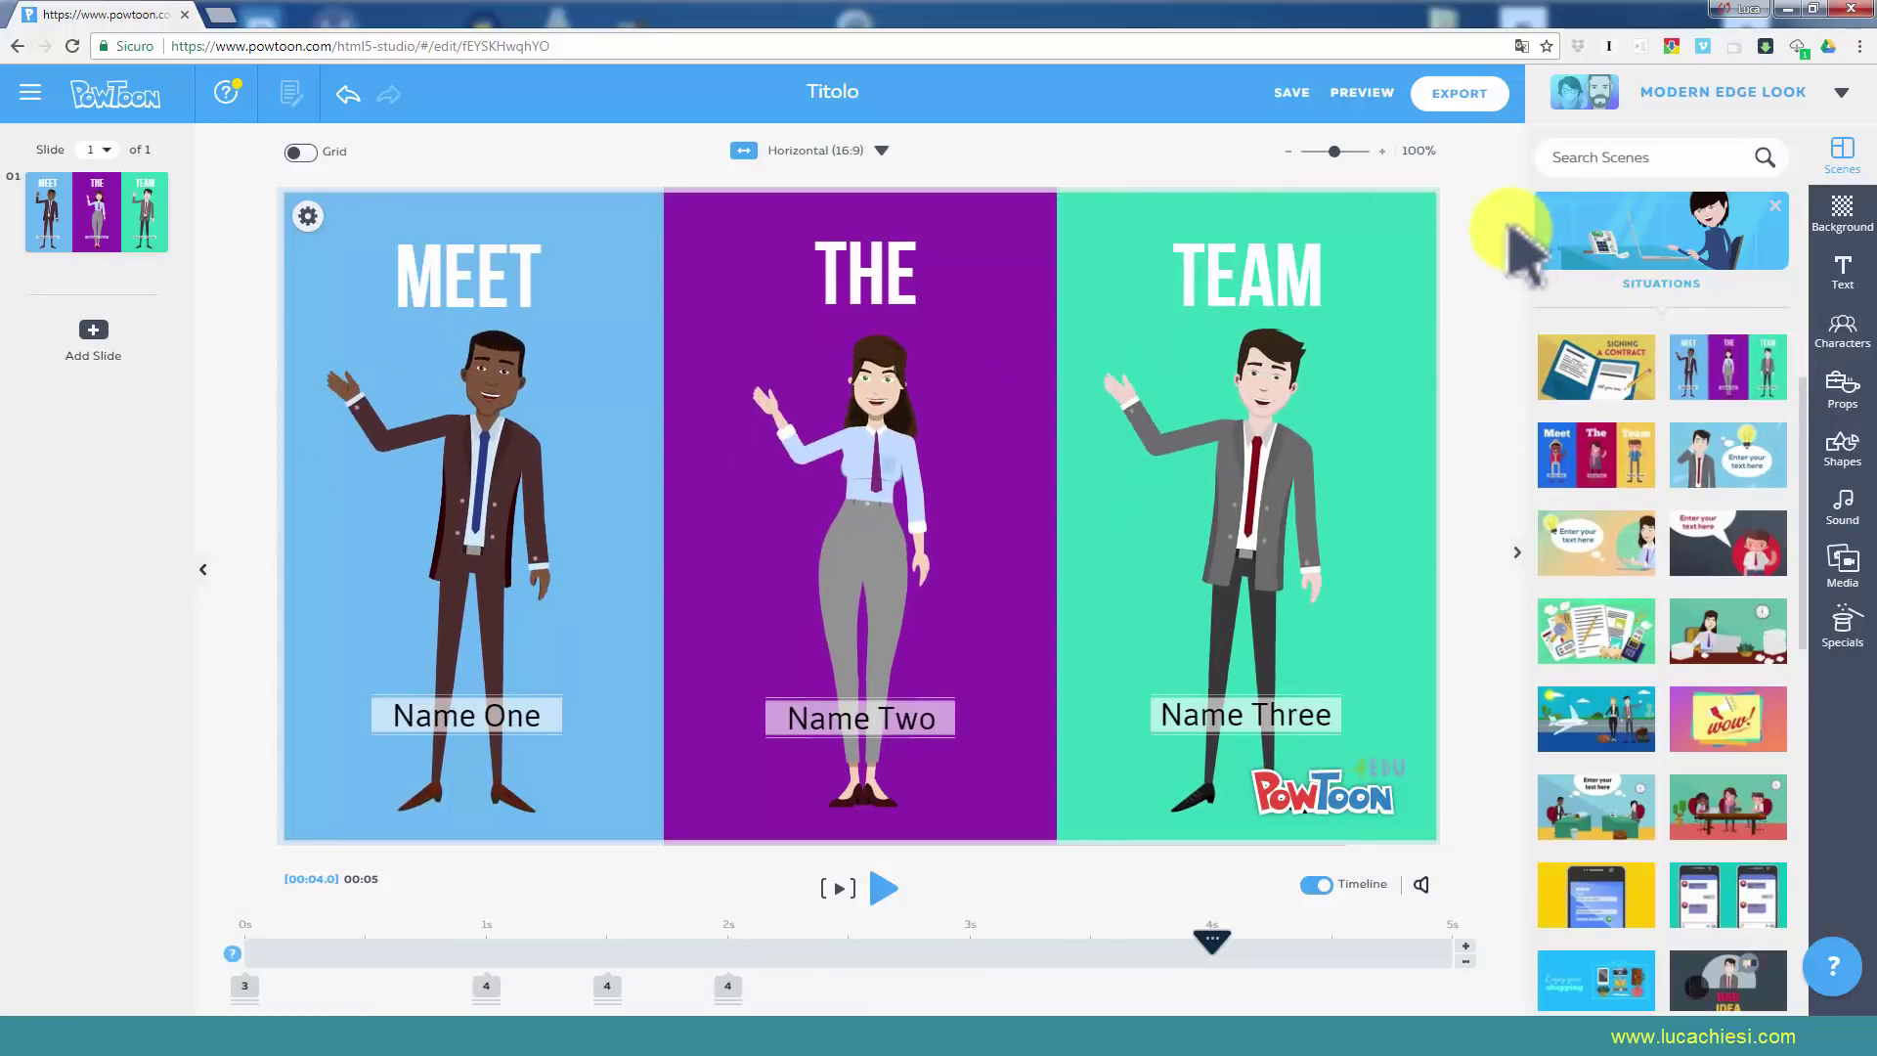
click(1598, 457)
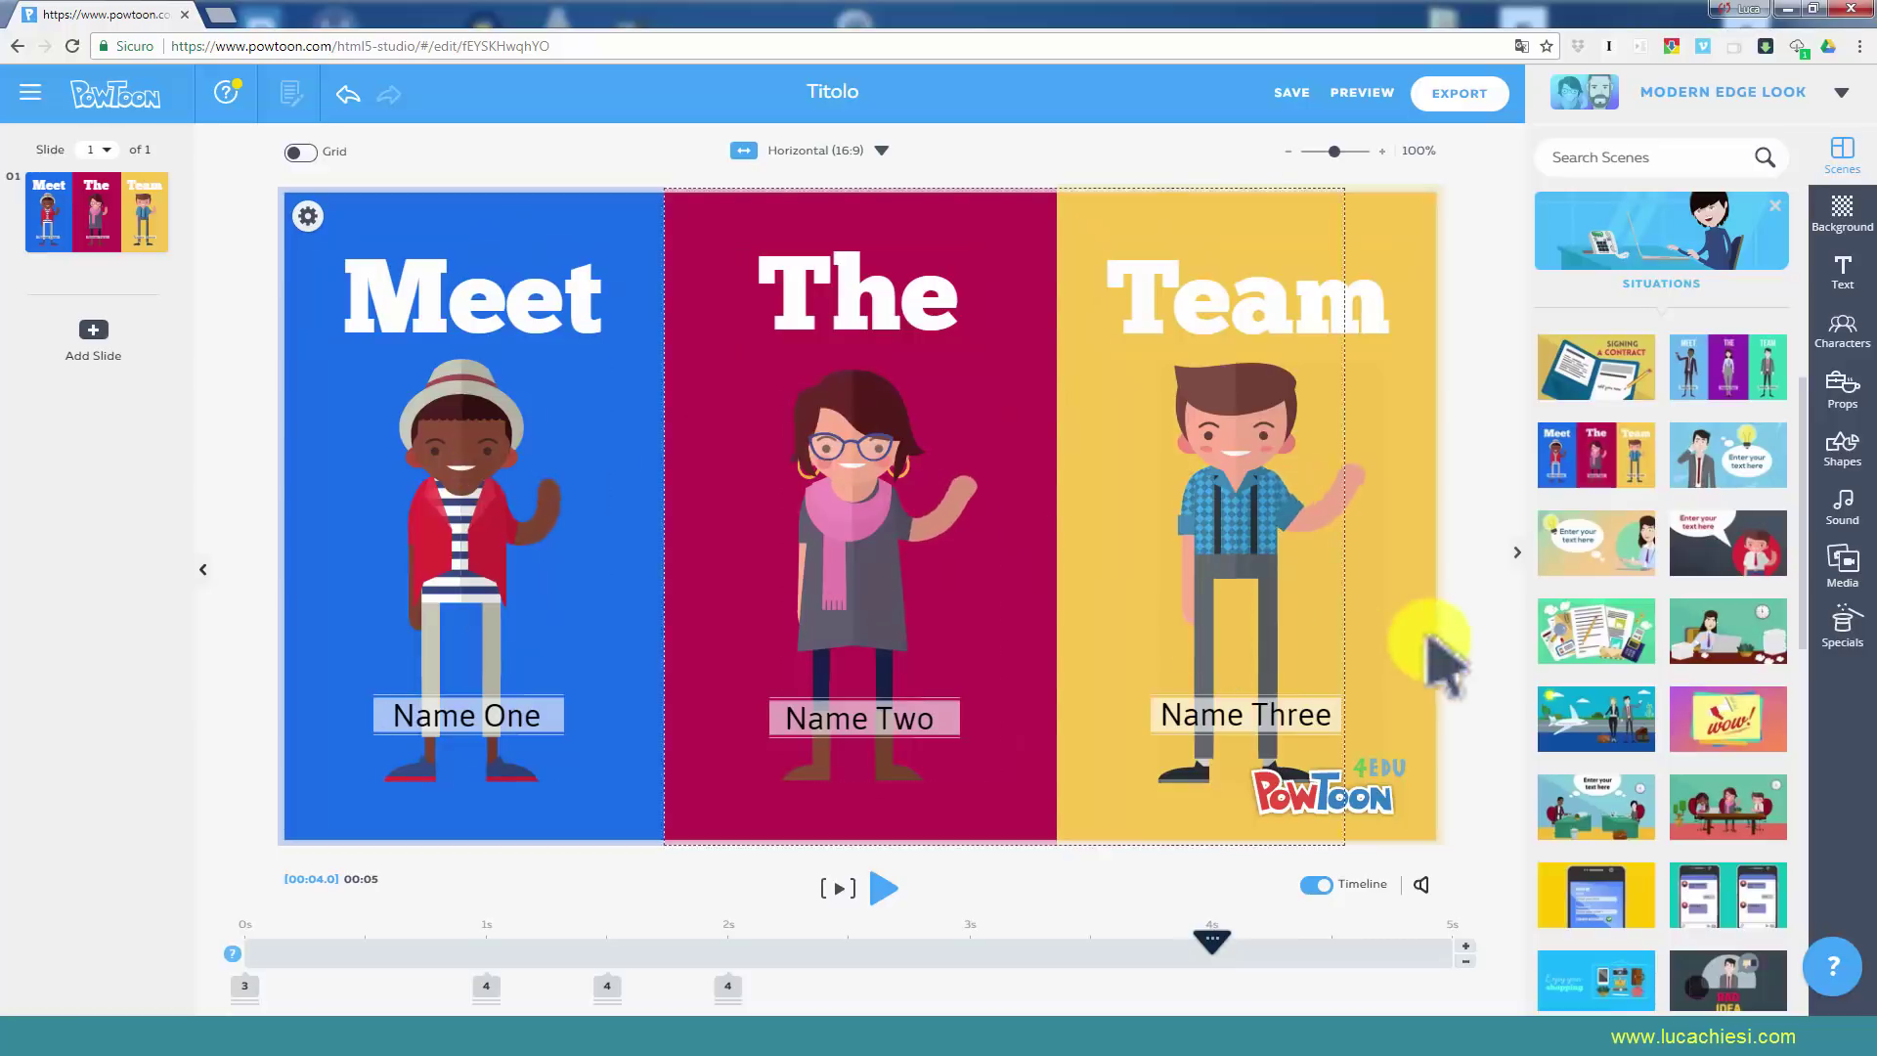
click(860, 460)
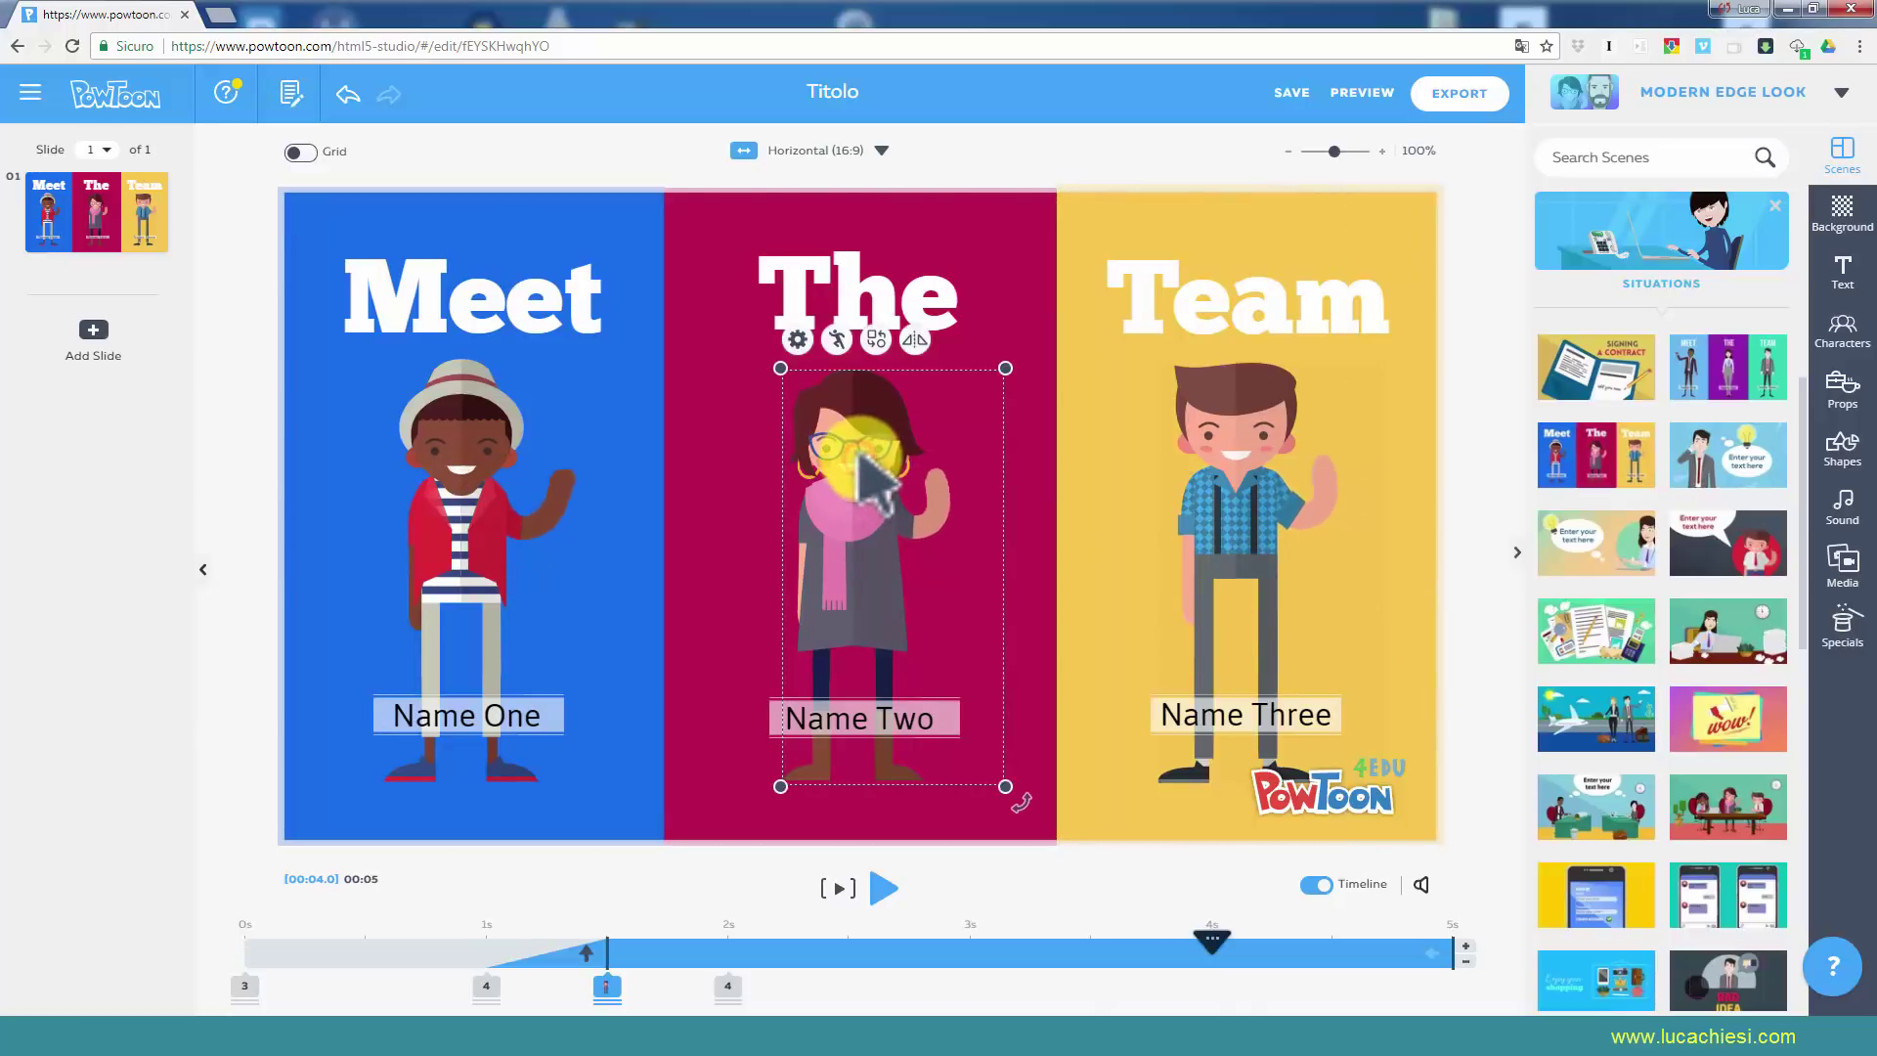
click(797, 339)
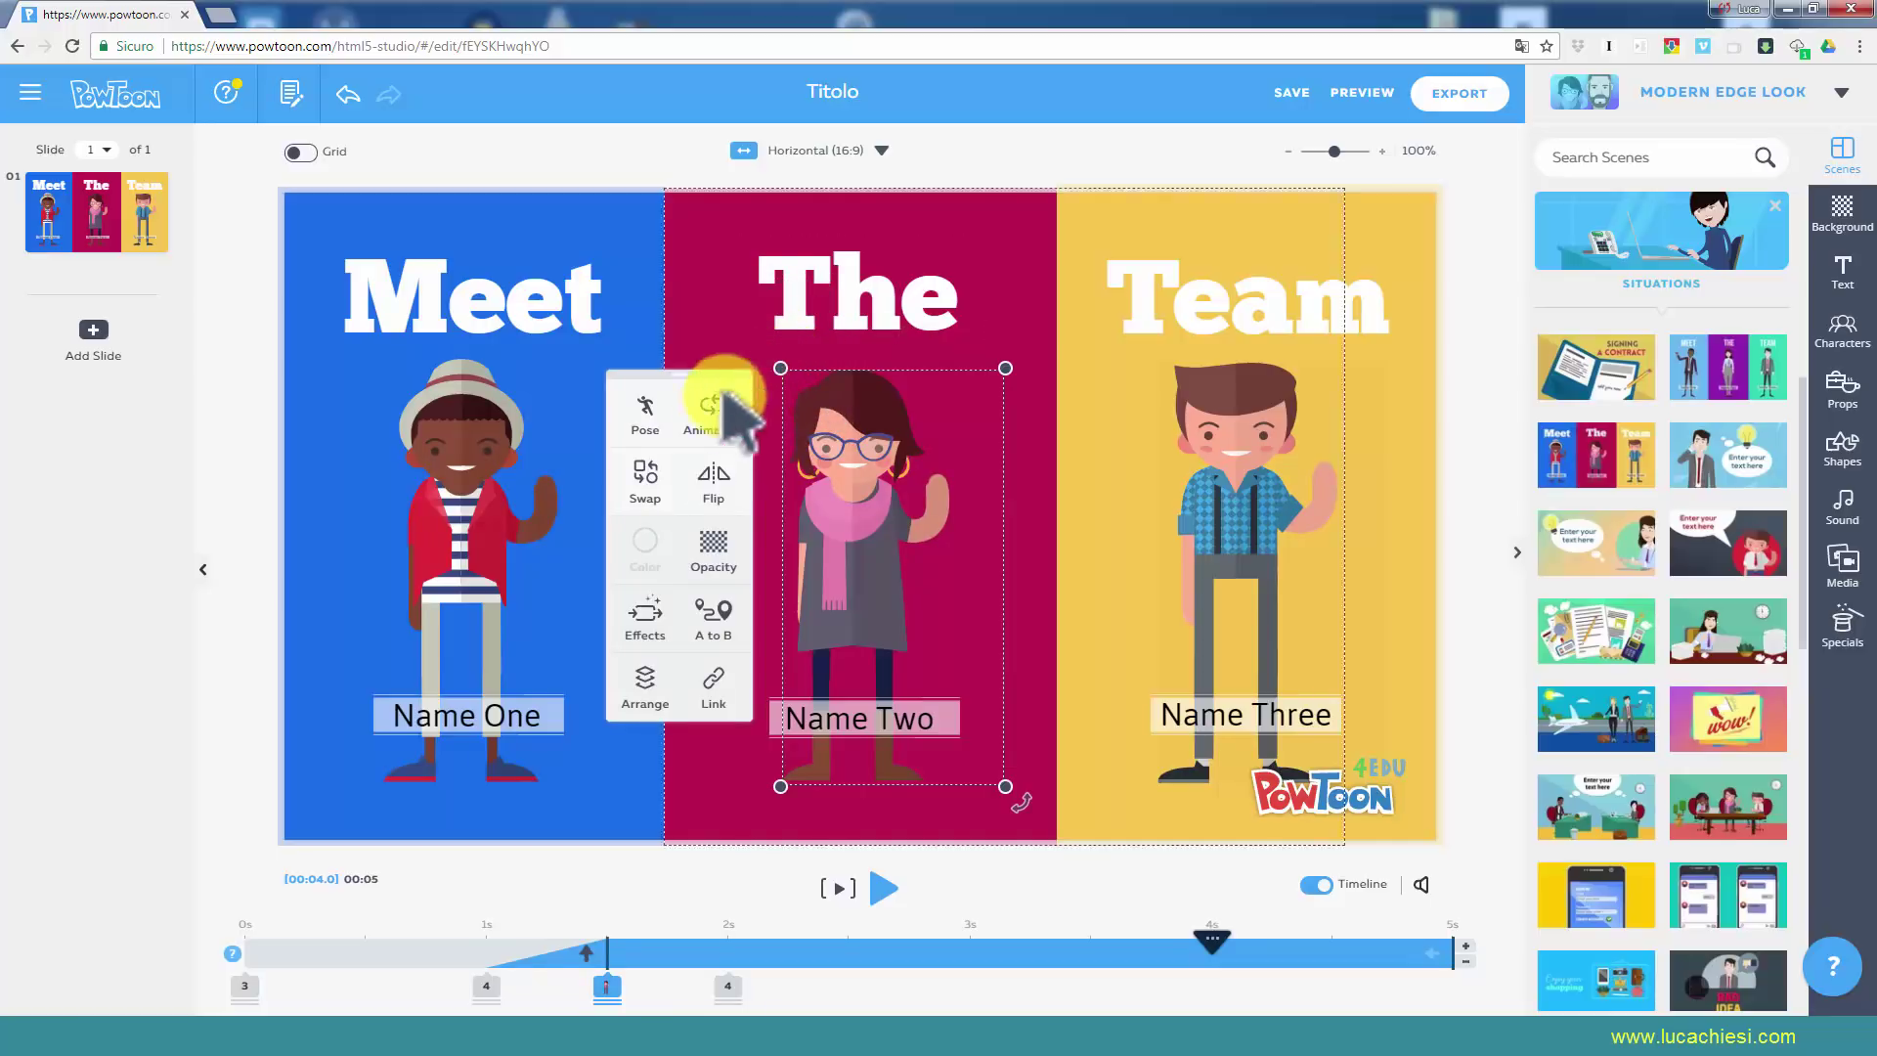
Swap the middle woman for the Dream Team character in a wheelchair.
click(647, 476)
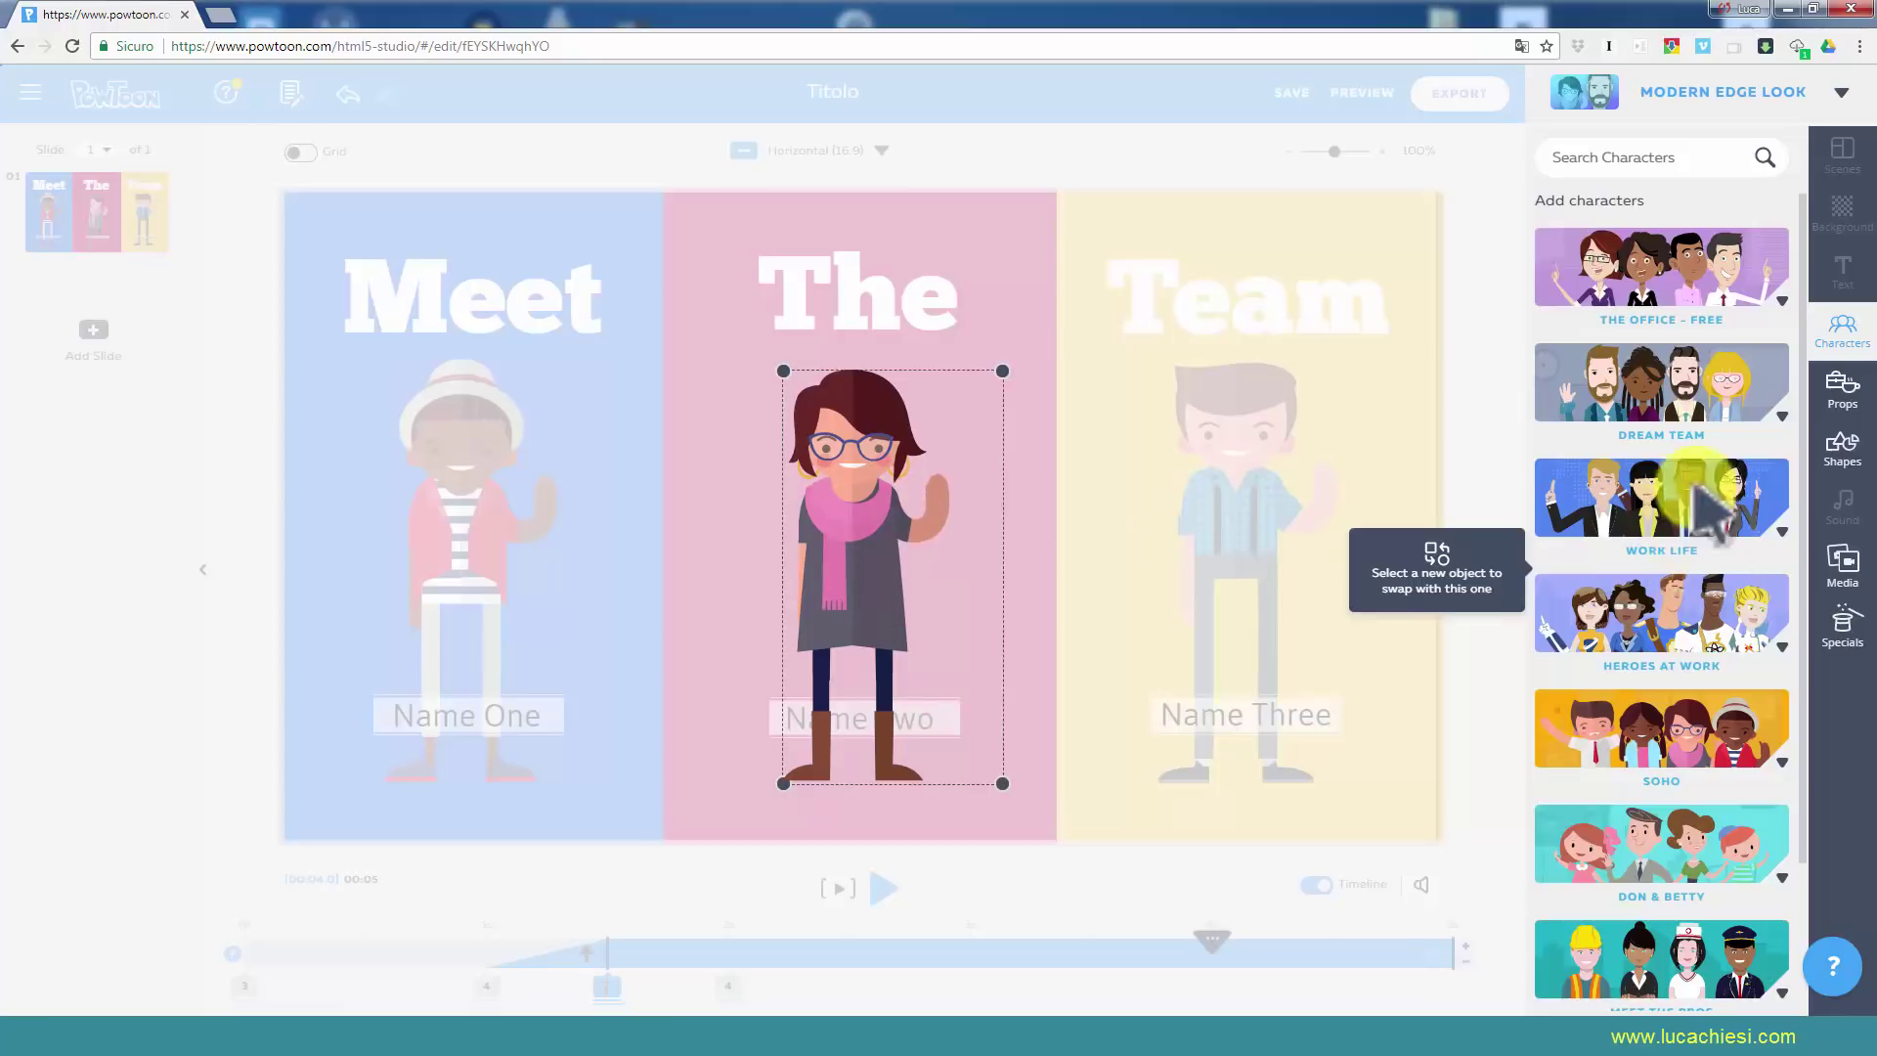
click(1678, 372)
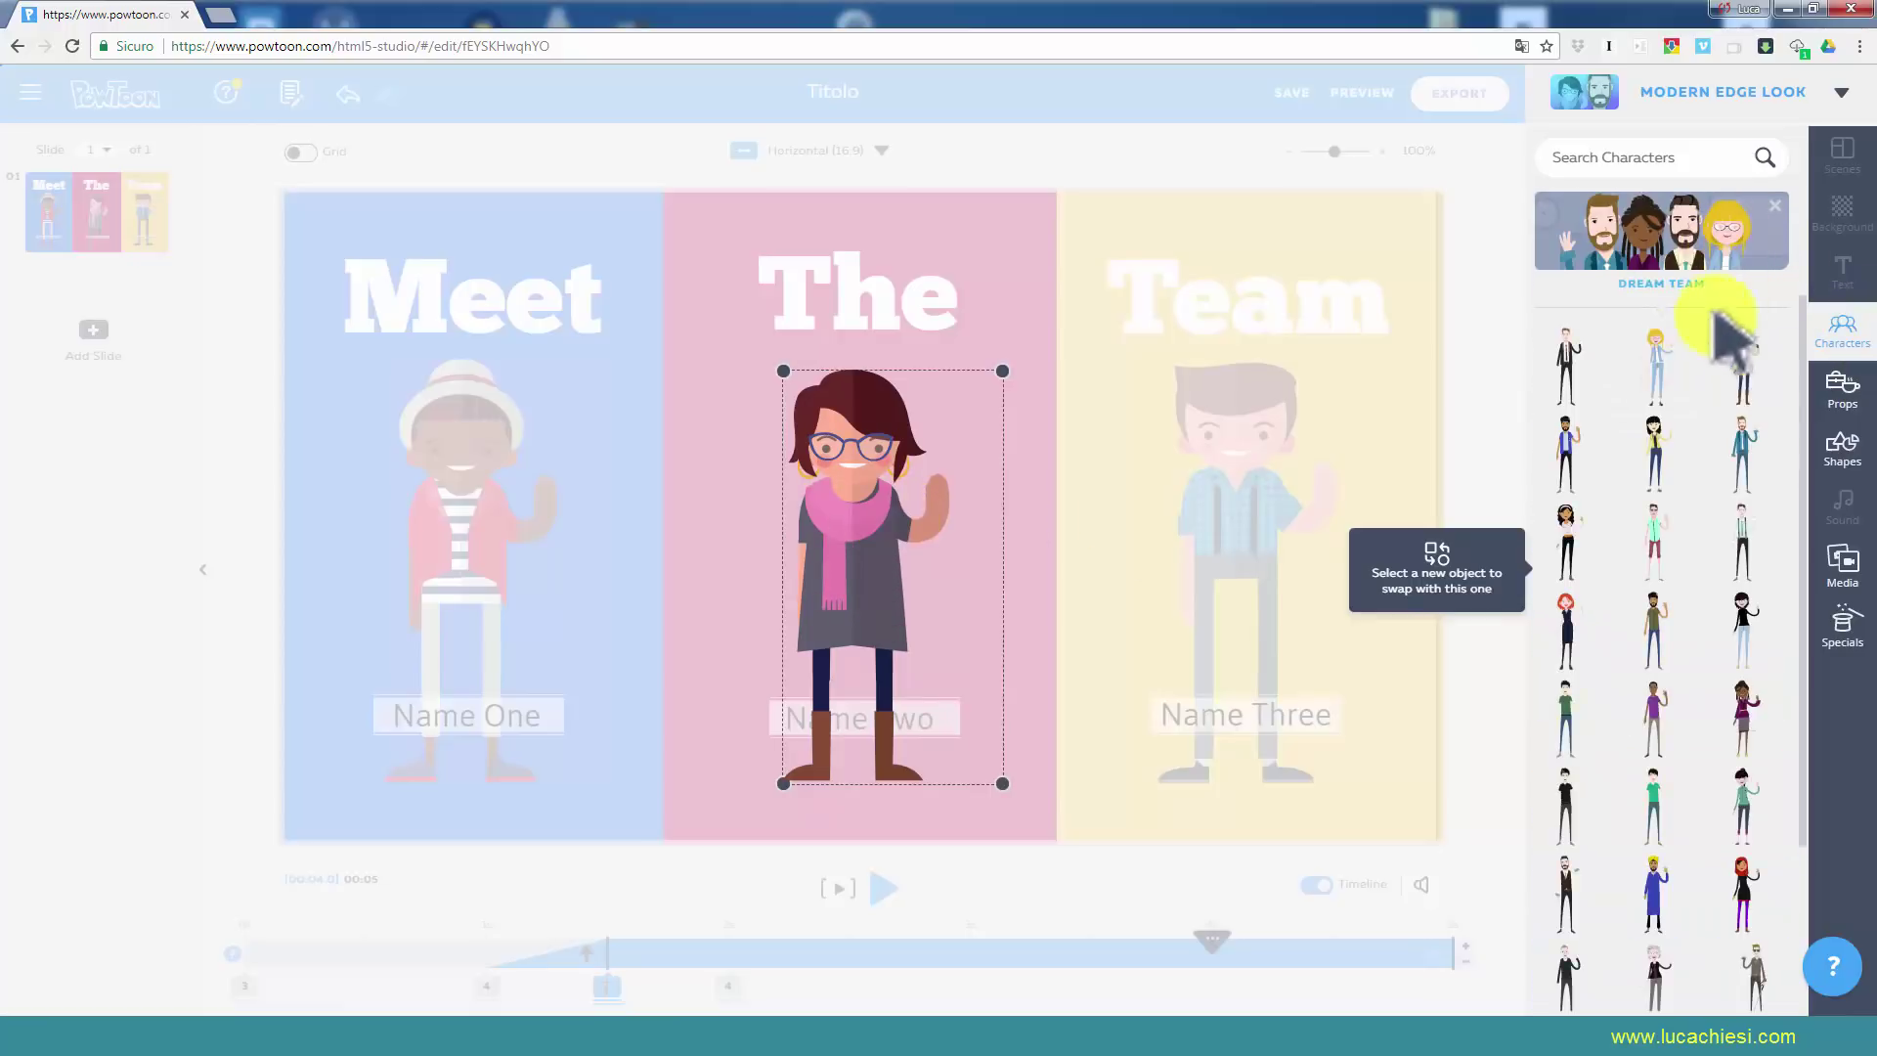
scroll(1642, 542, down, 5)
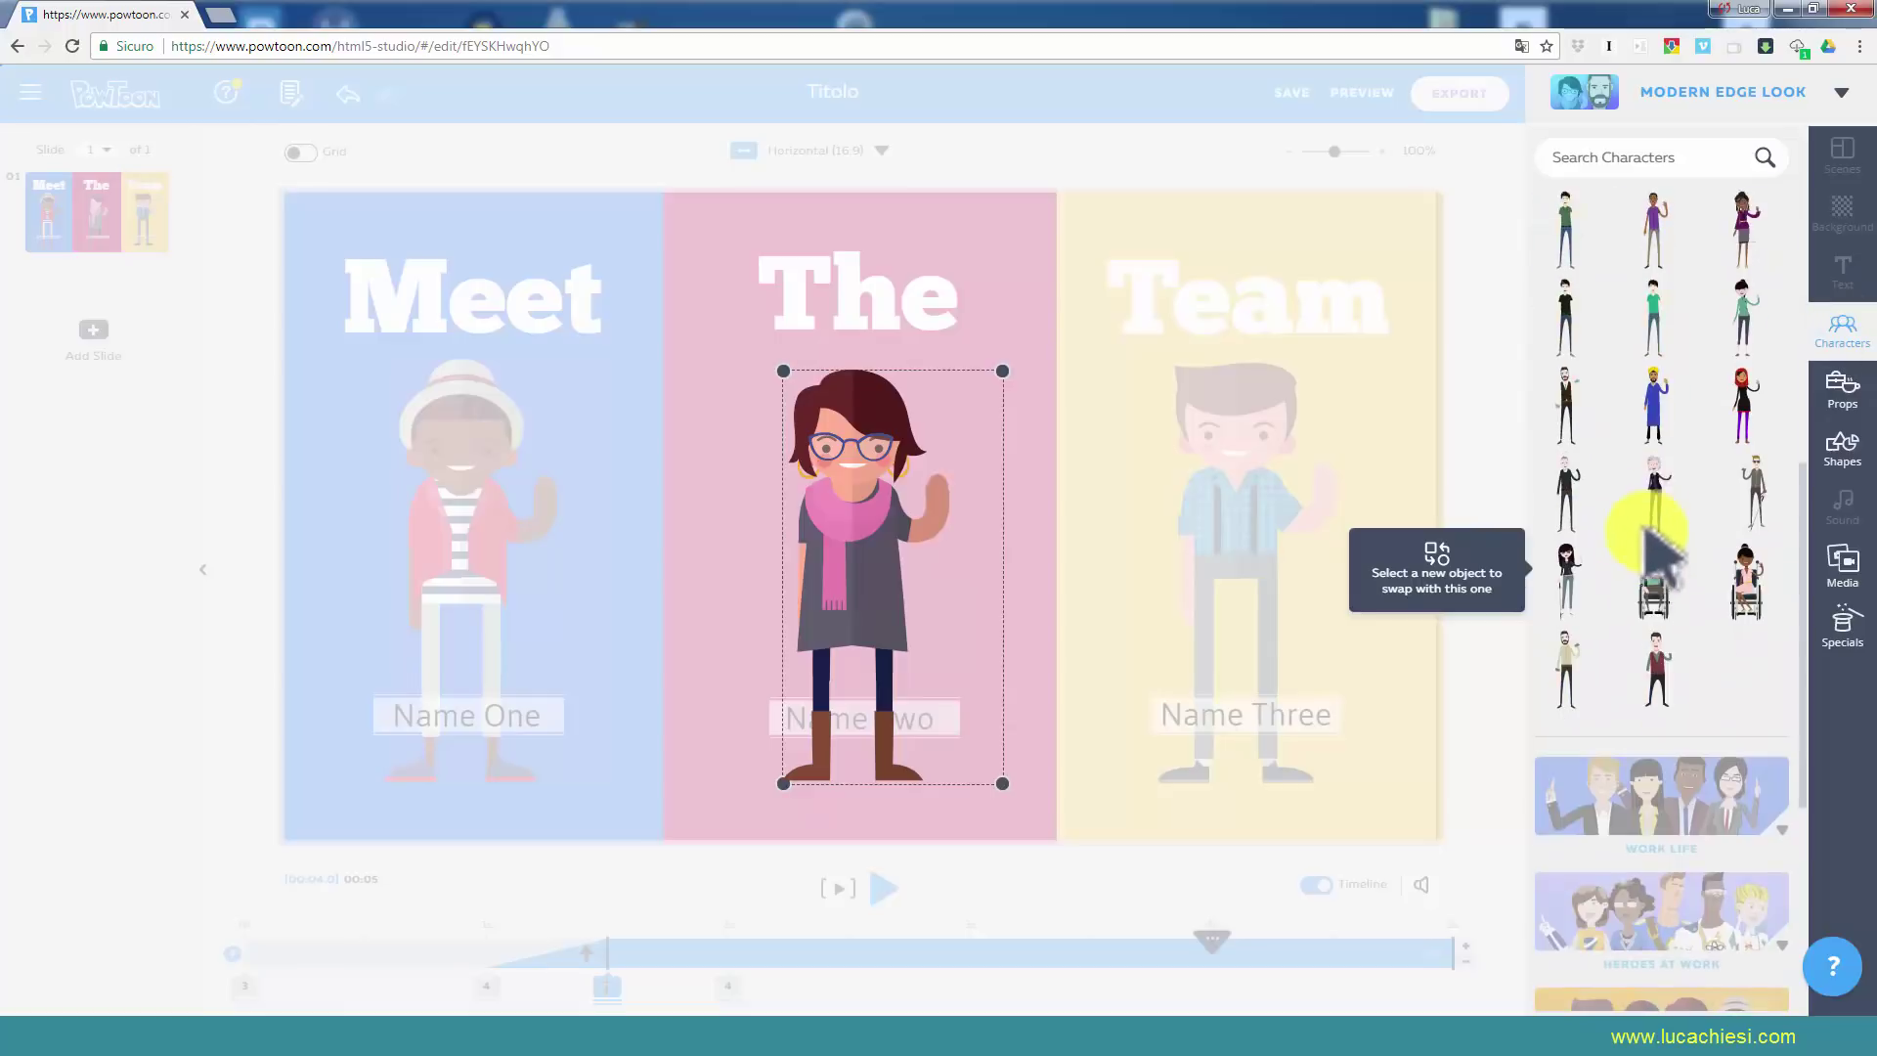
click(1747, 587)
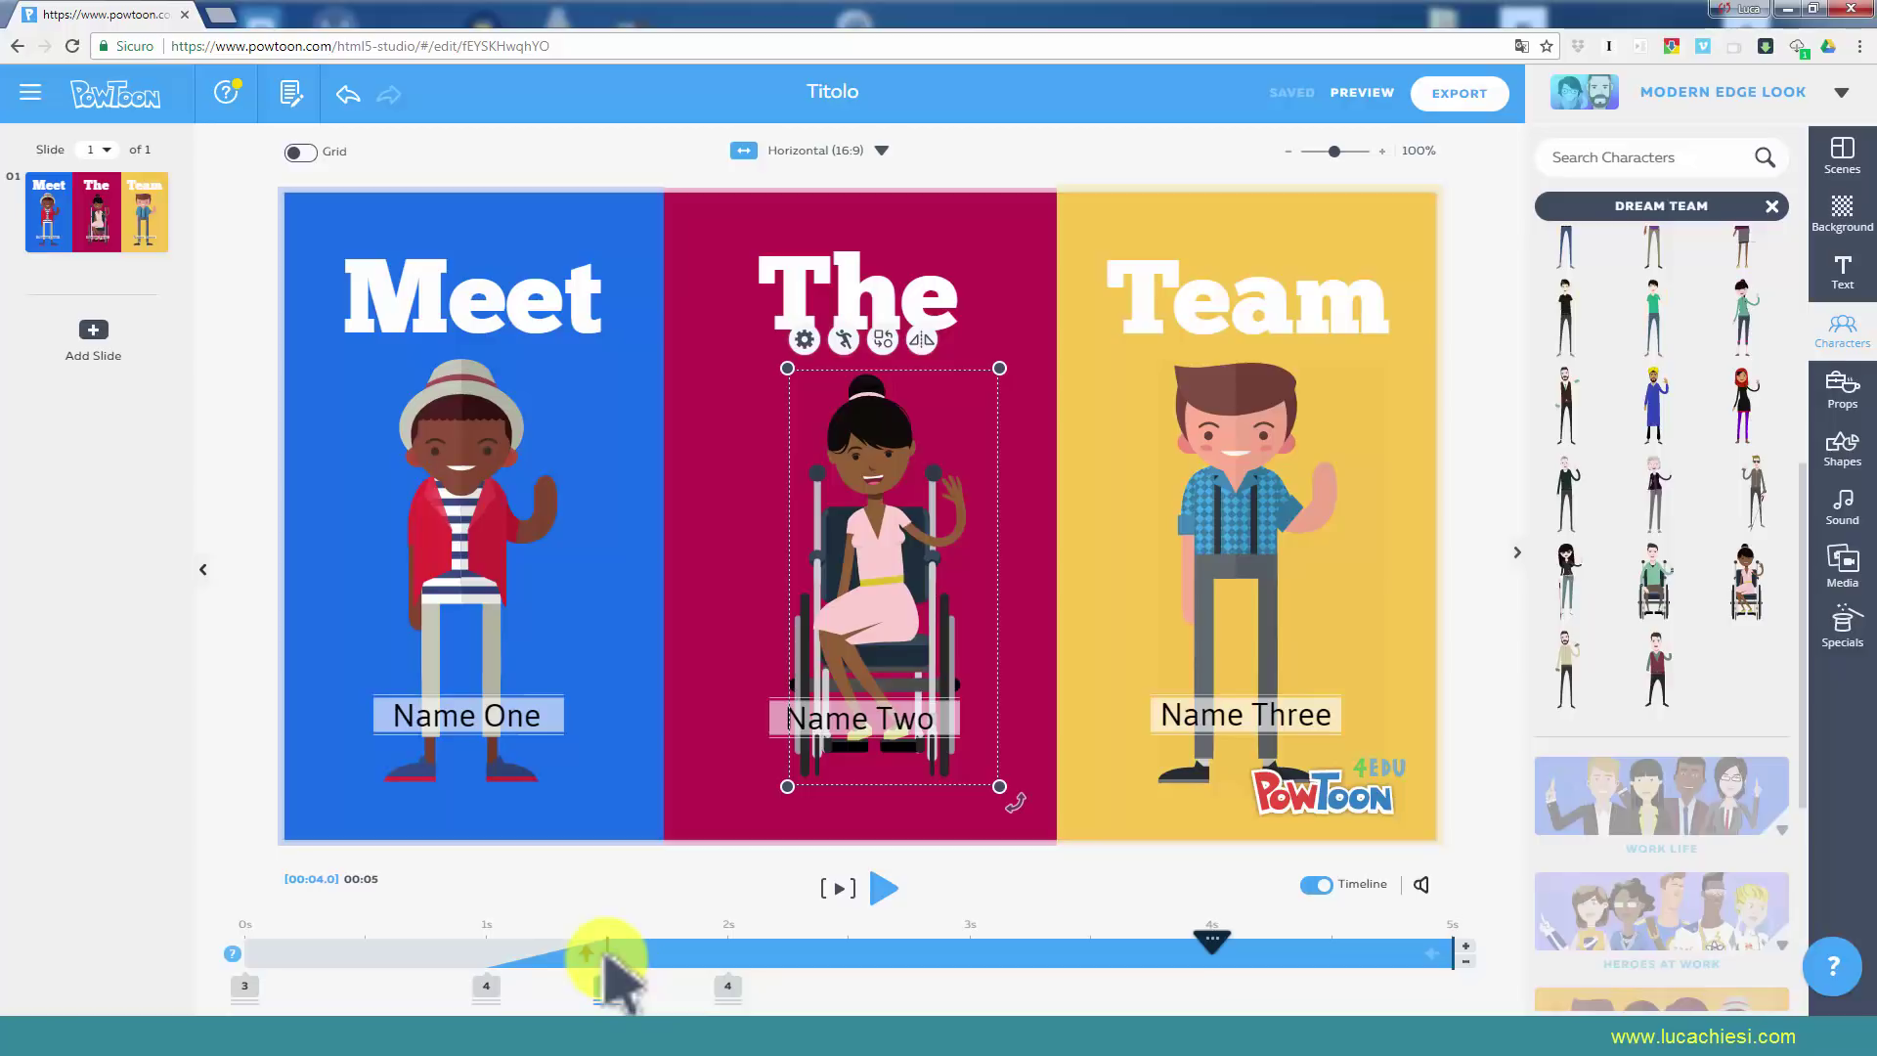
click(606, 983)
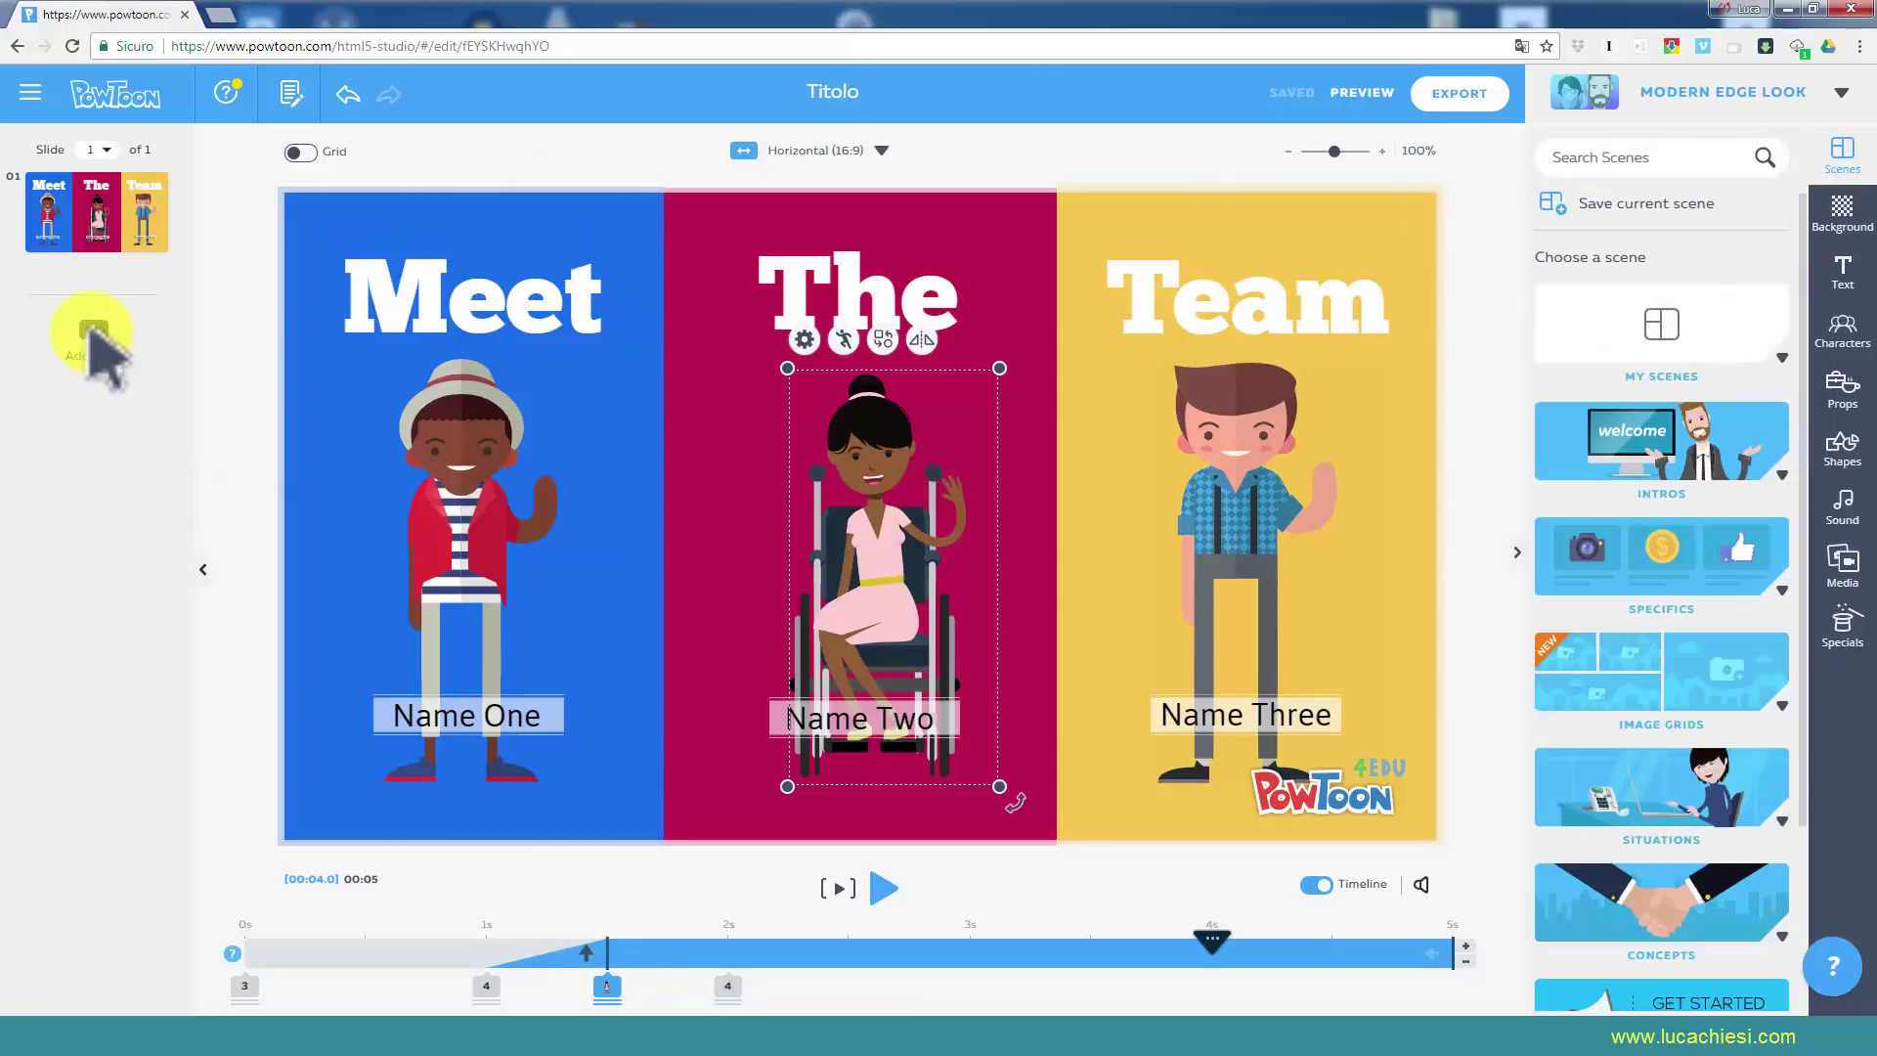
Insert a blank second slide after the Meet The Team slide.
click(93, 330)
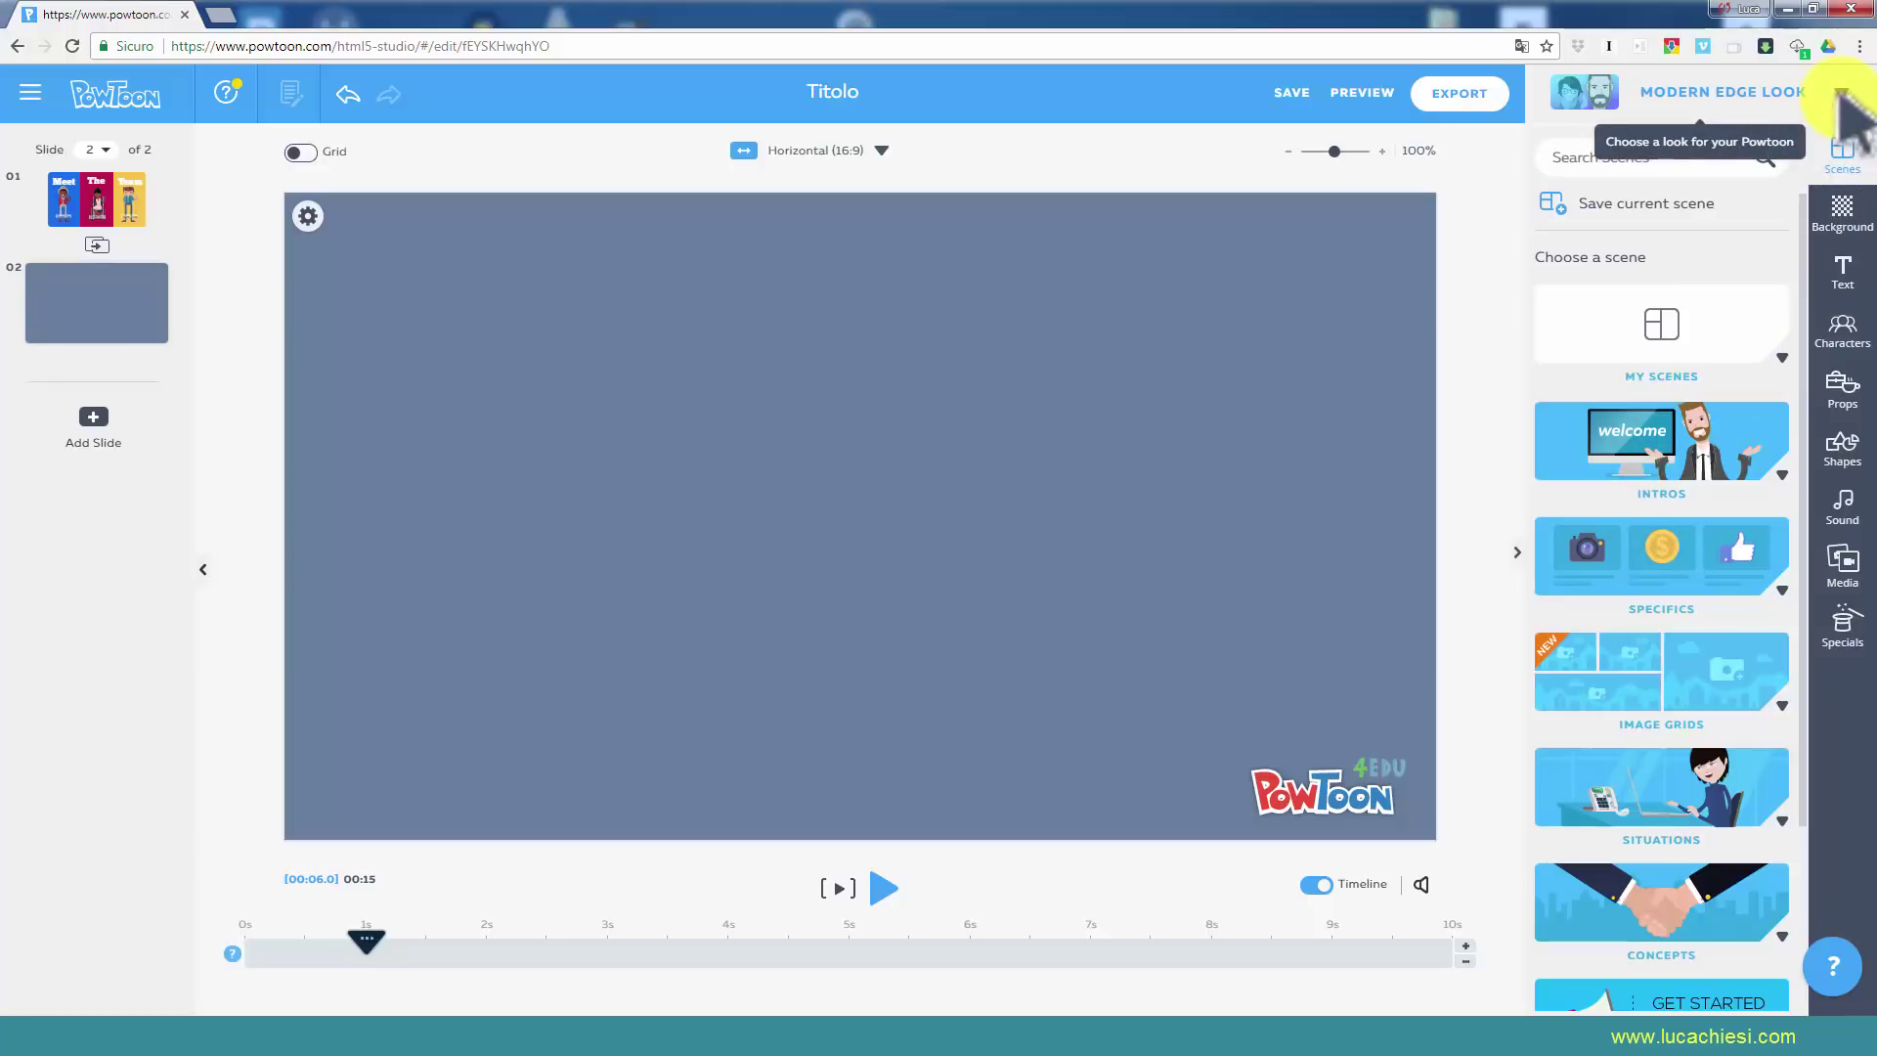
Pick the Cartoon card in the look chooser to replace Modern Edge.
click(1841, 95)
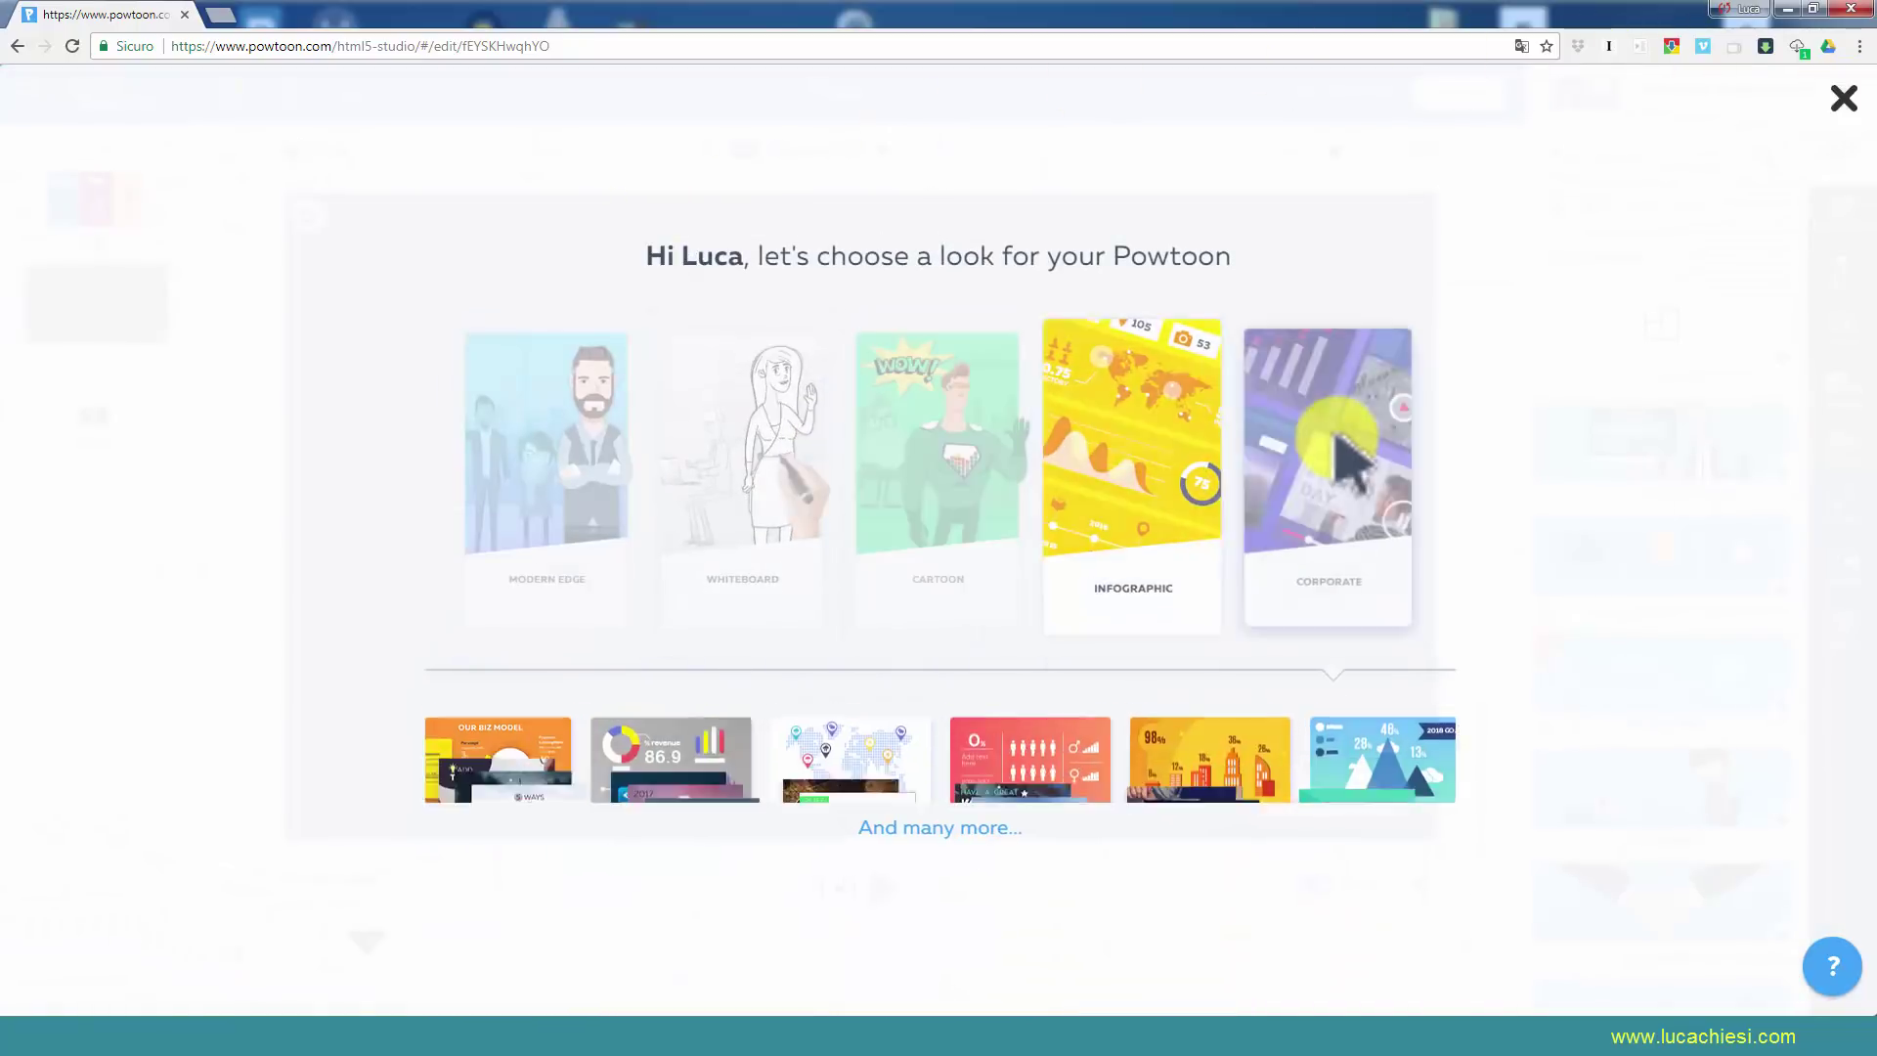
click(1844, 99)
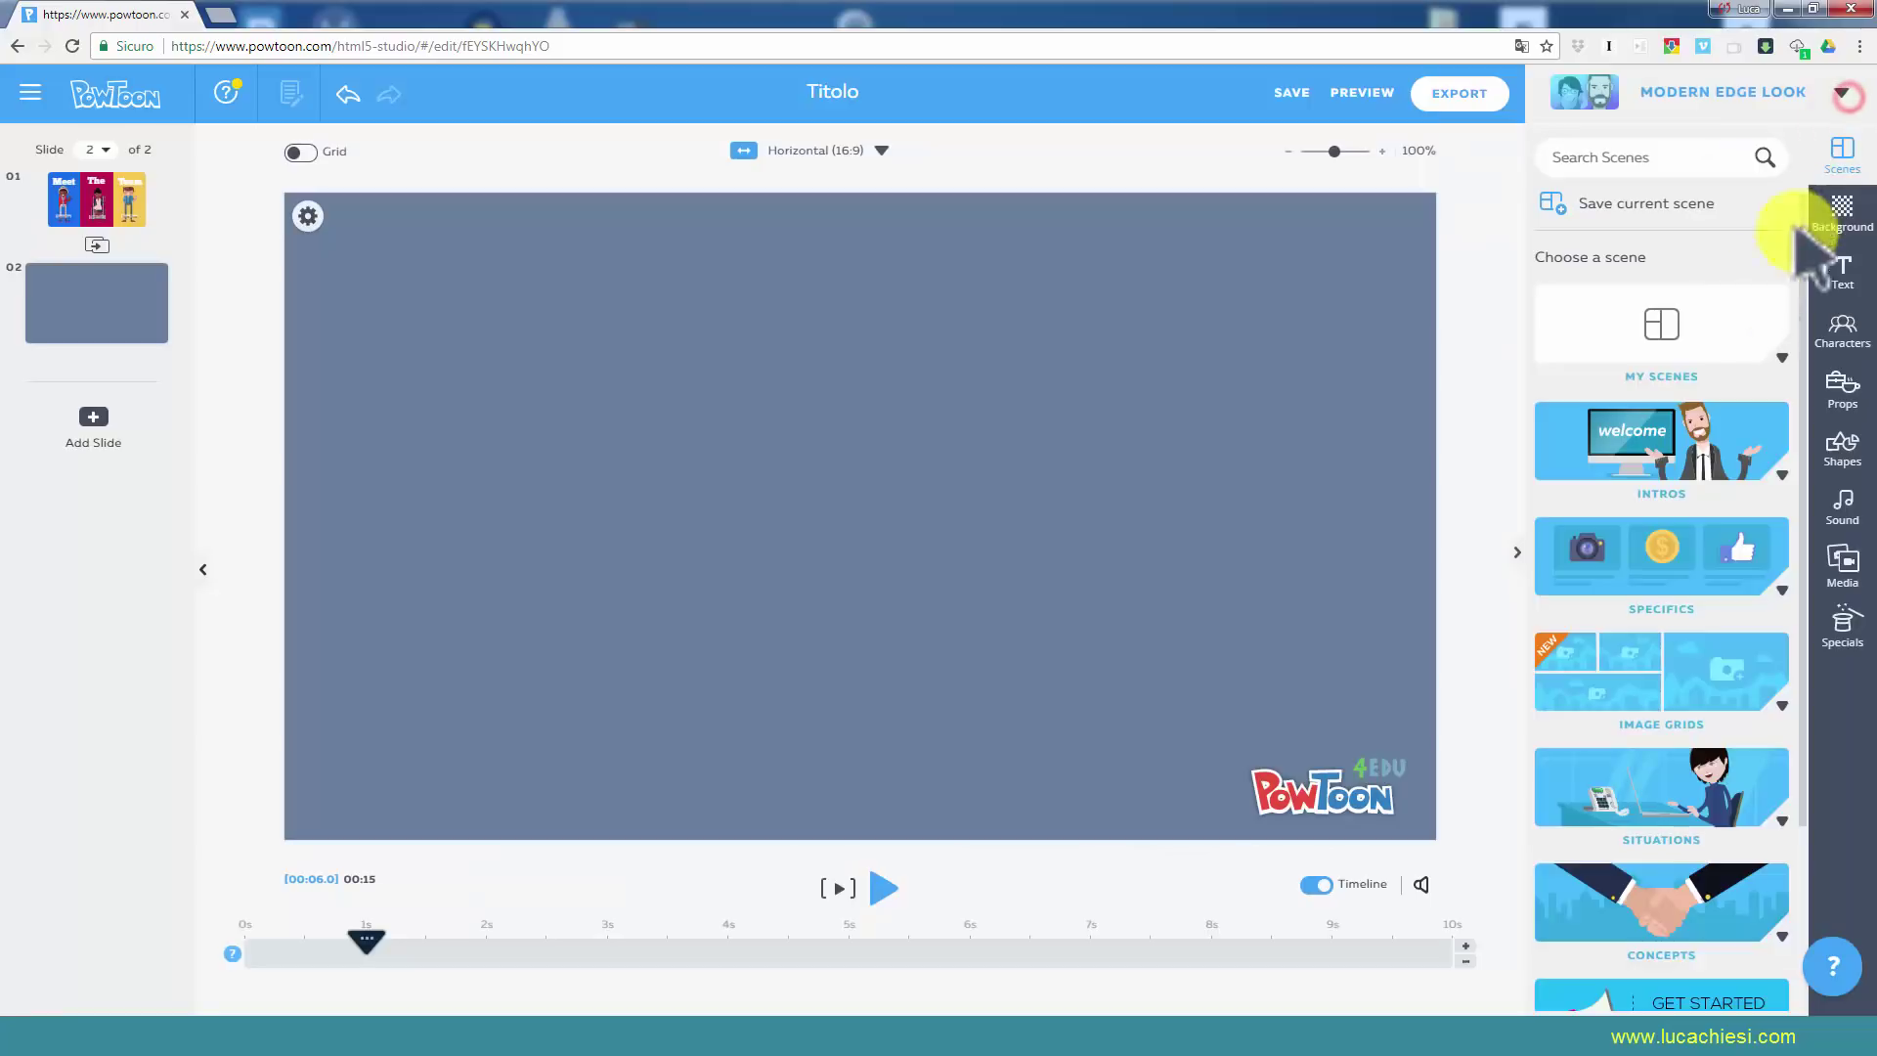
click(1843, 97)
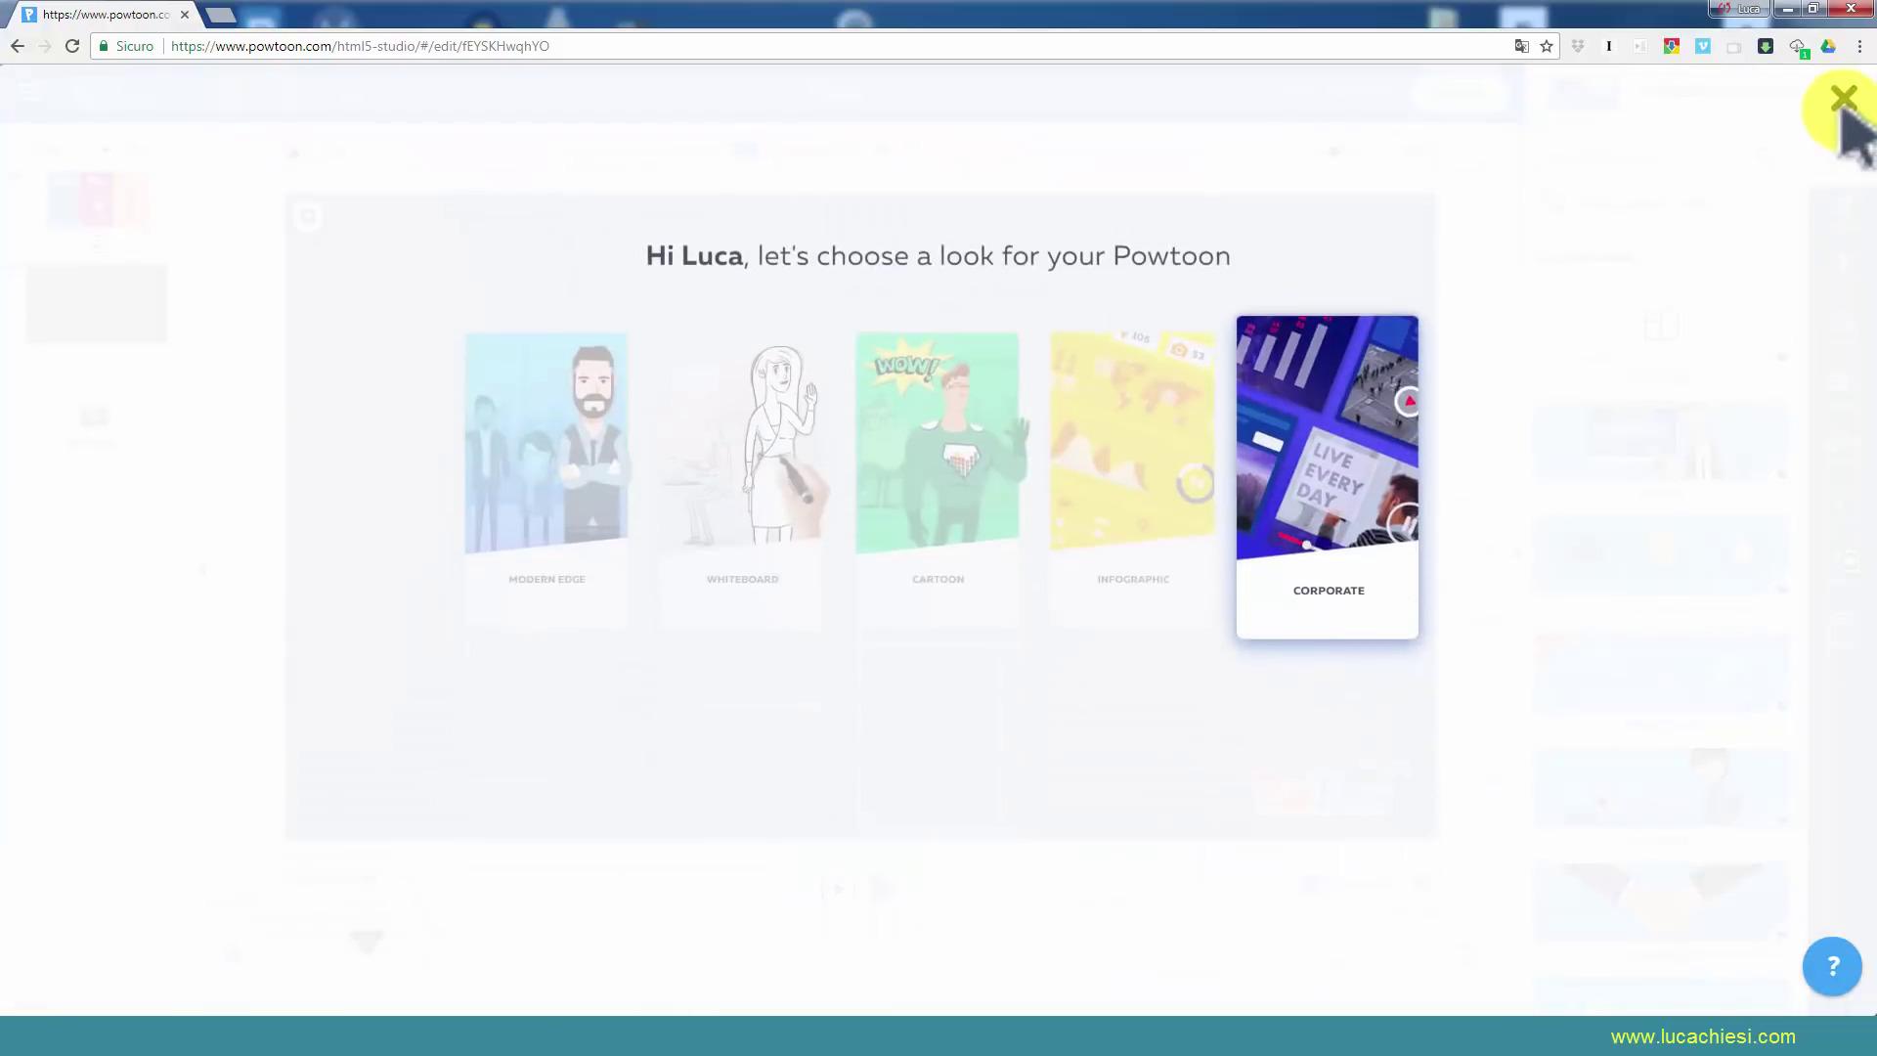
click(1844, 99)
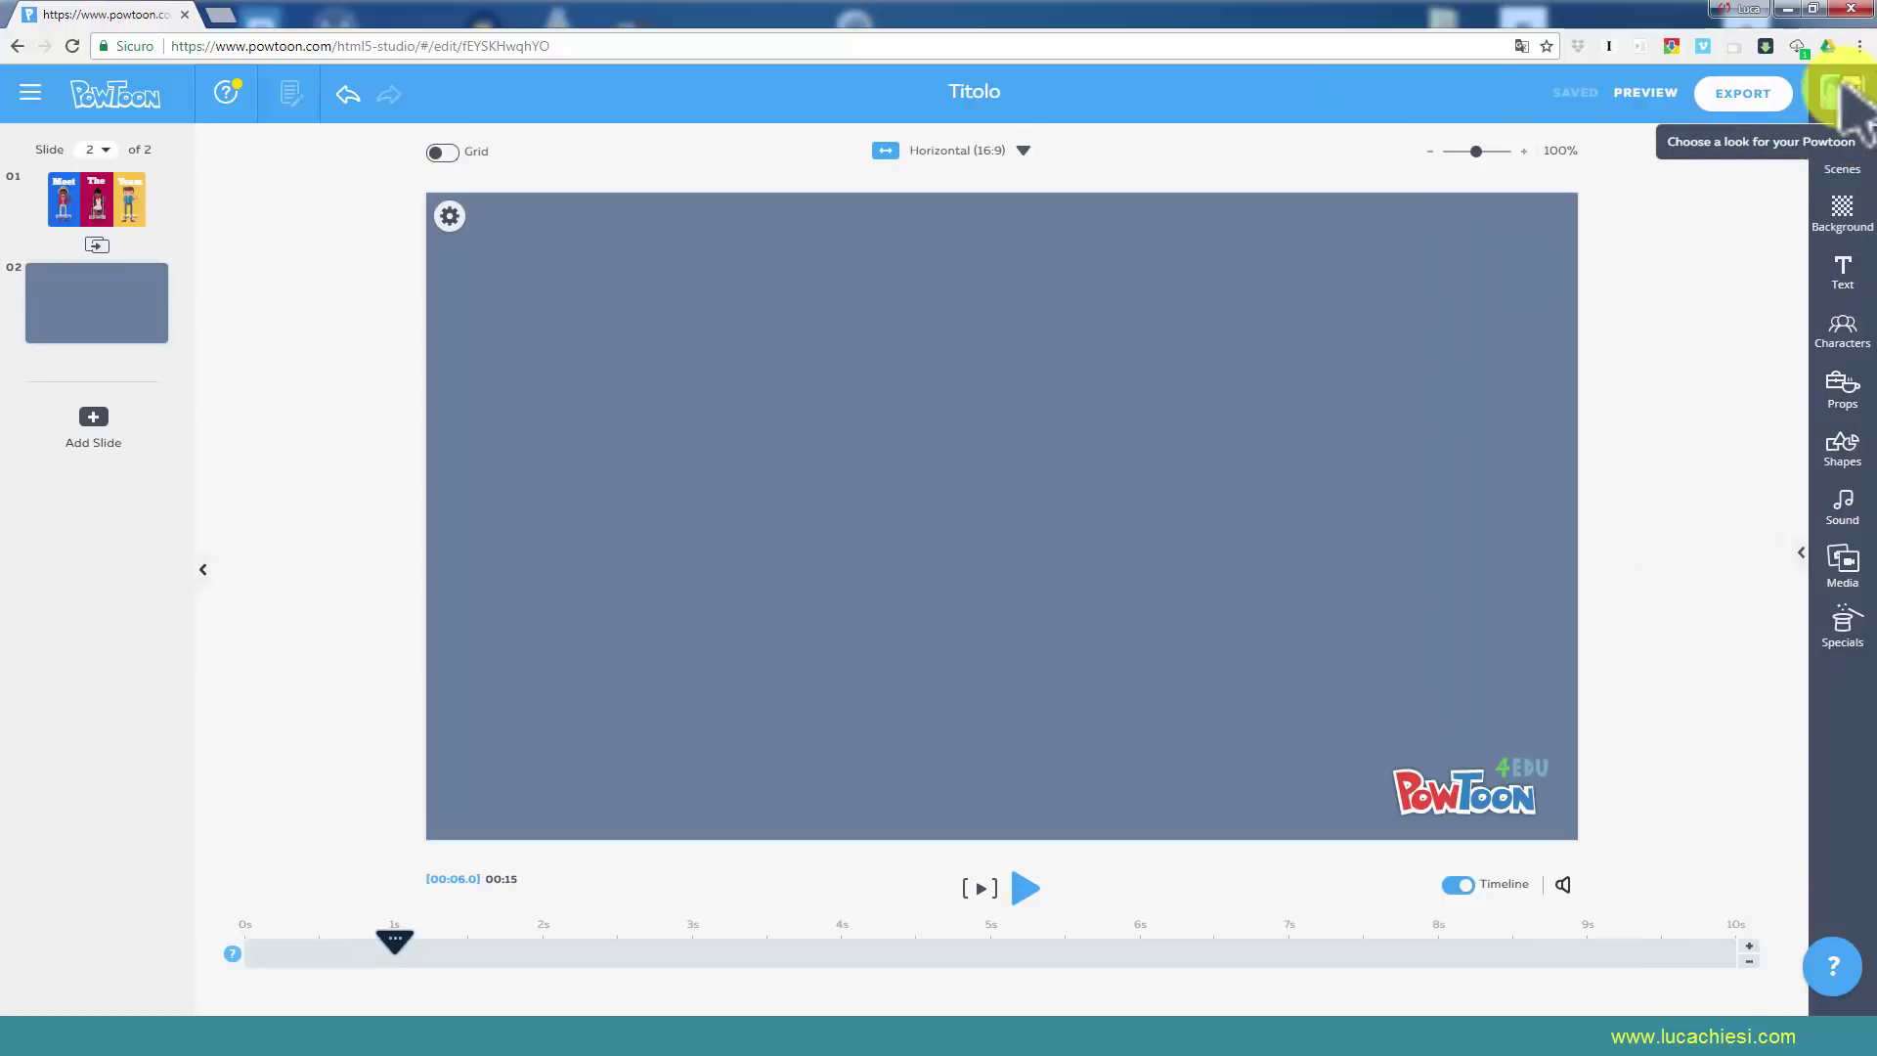
click(1843, 97)
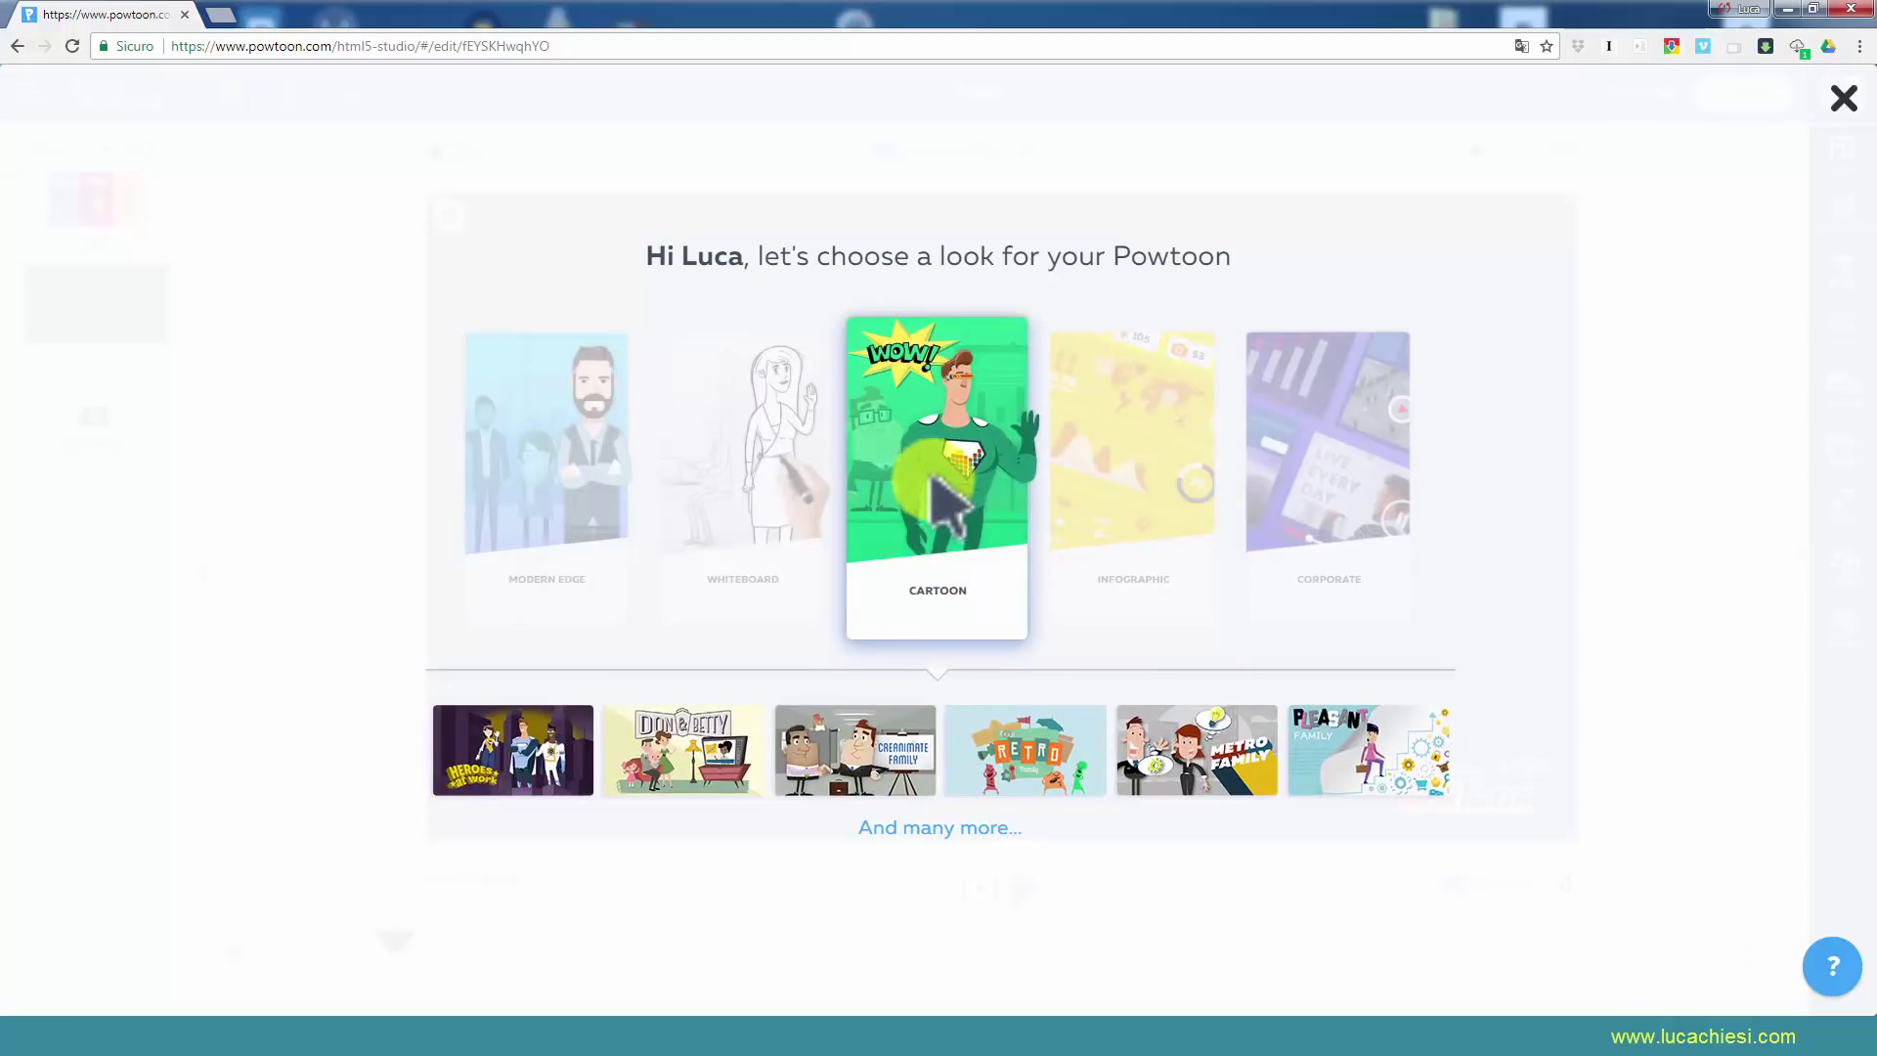
mouse_move(936, 440)
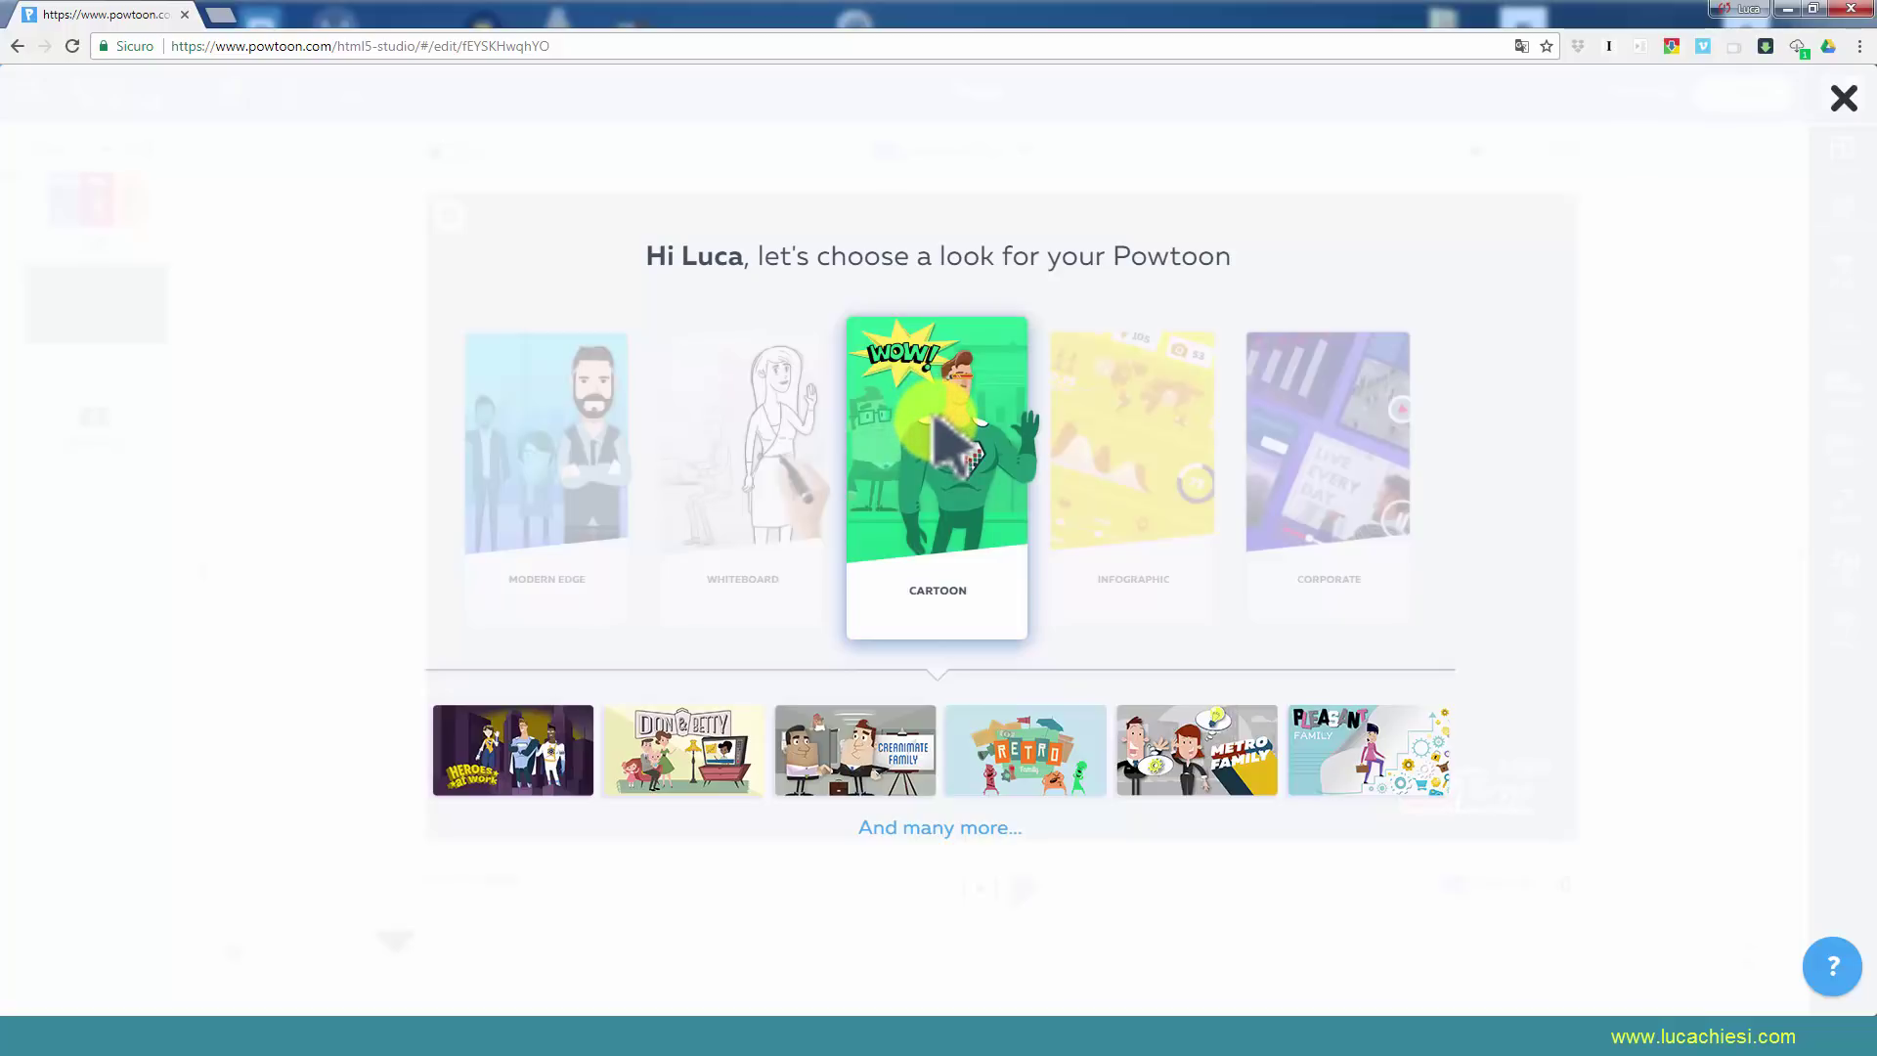
click(540, 438)
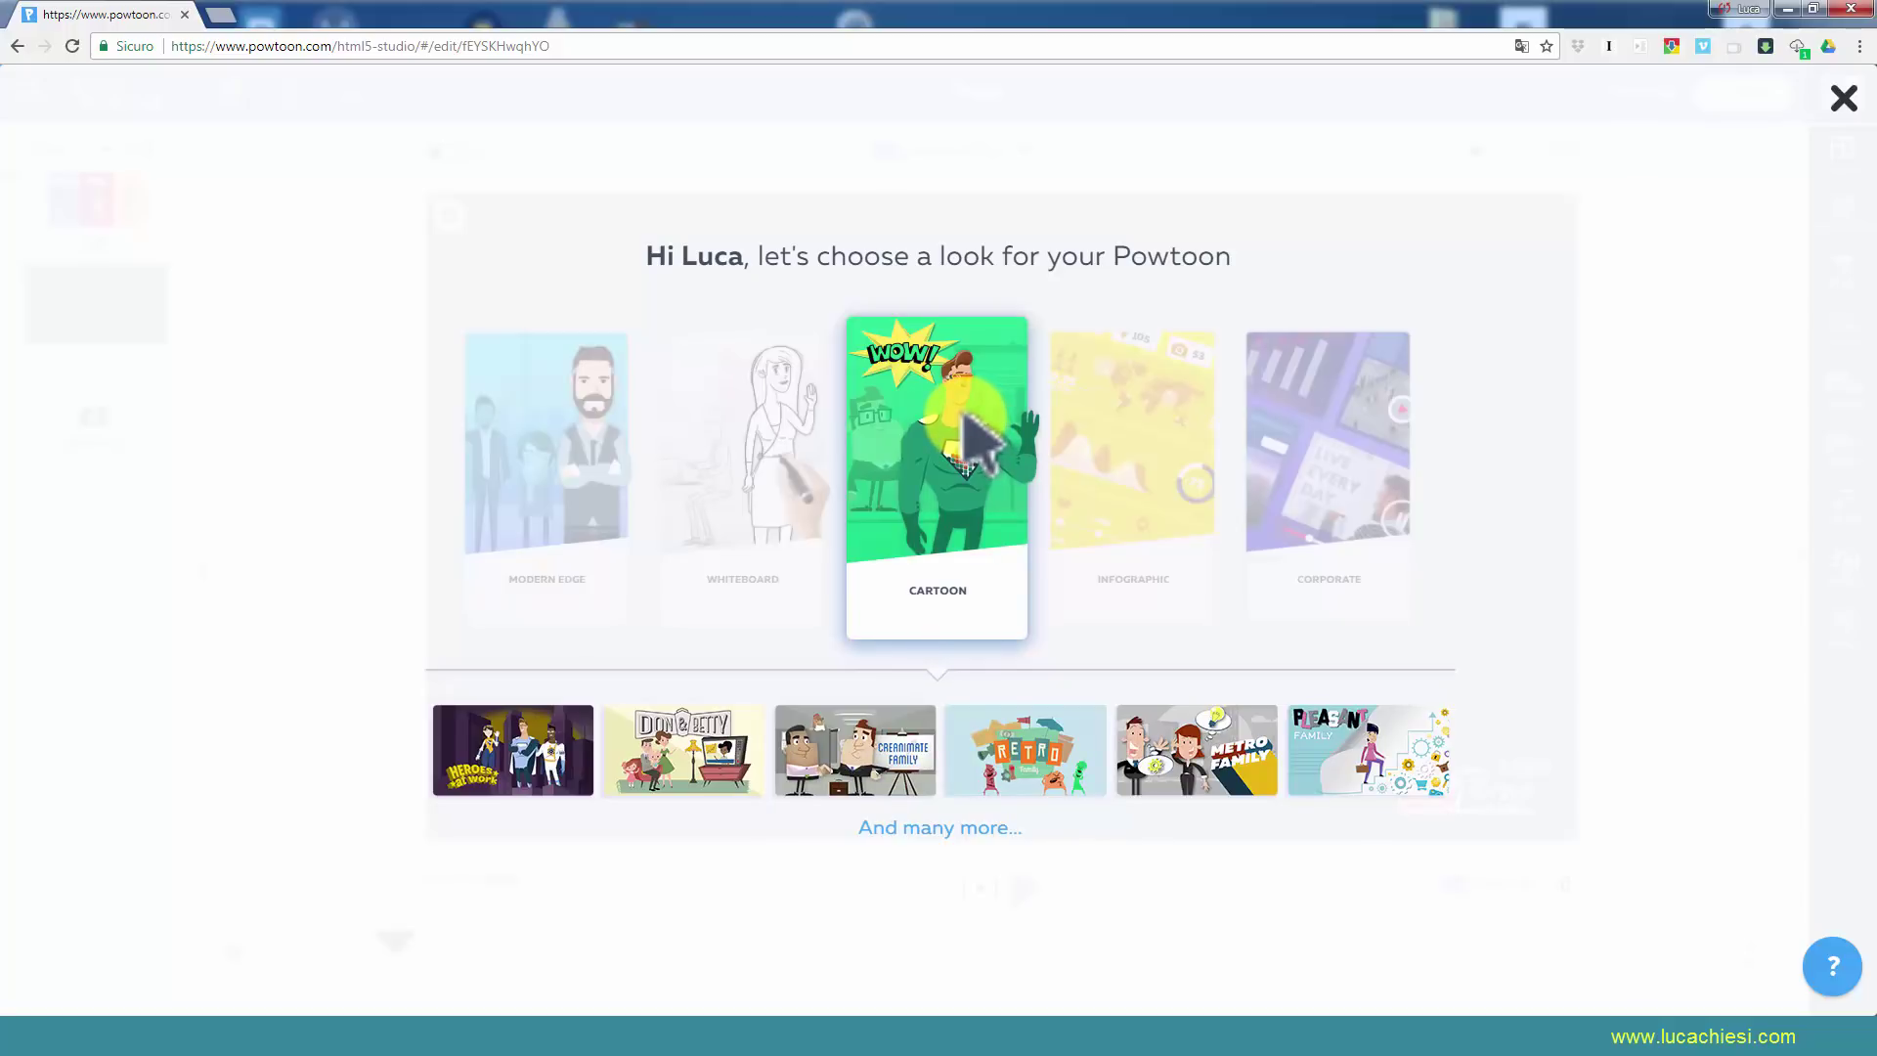
Apply the Cartoon look and browse the Intros, Specifics and Situations scene categories.
click(965, 419)
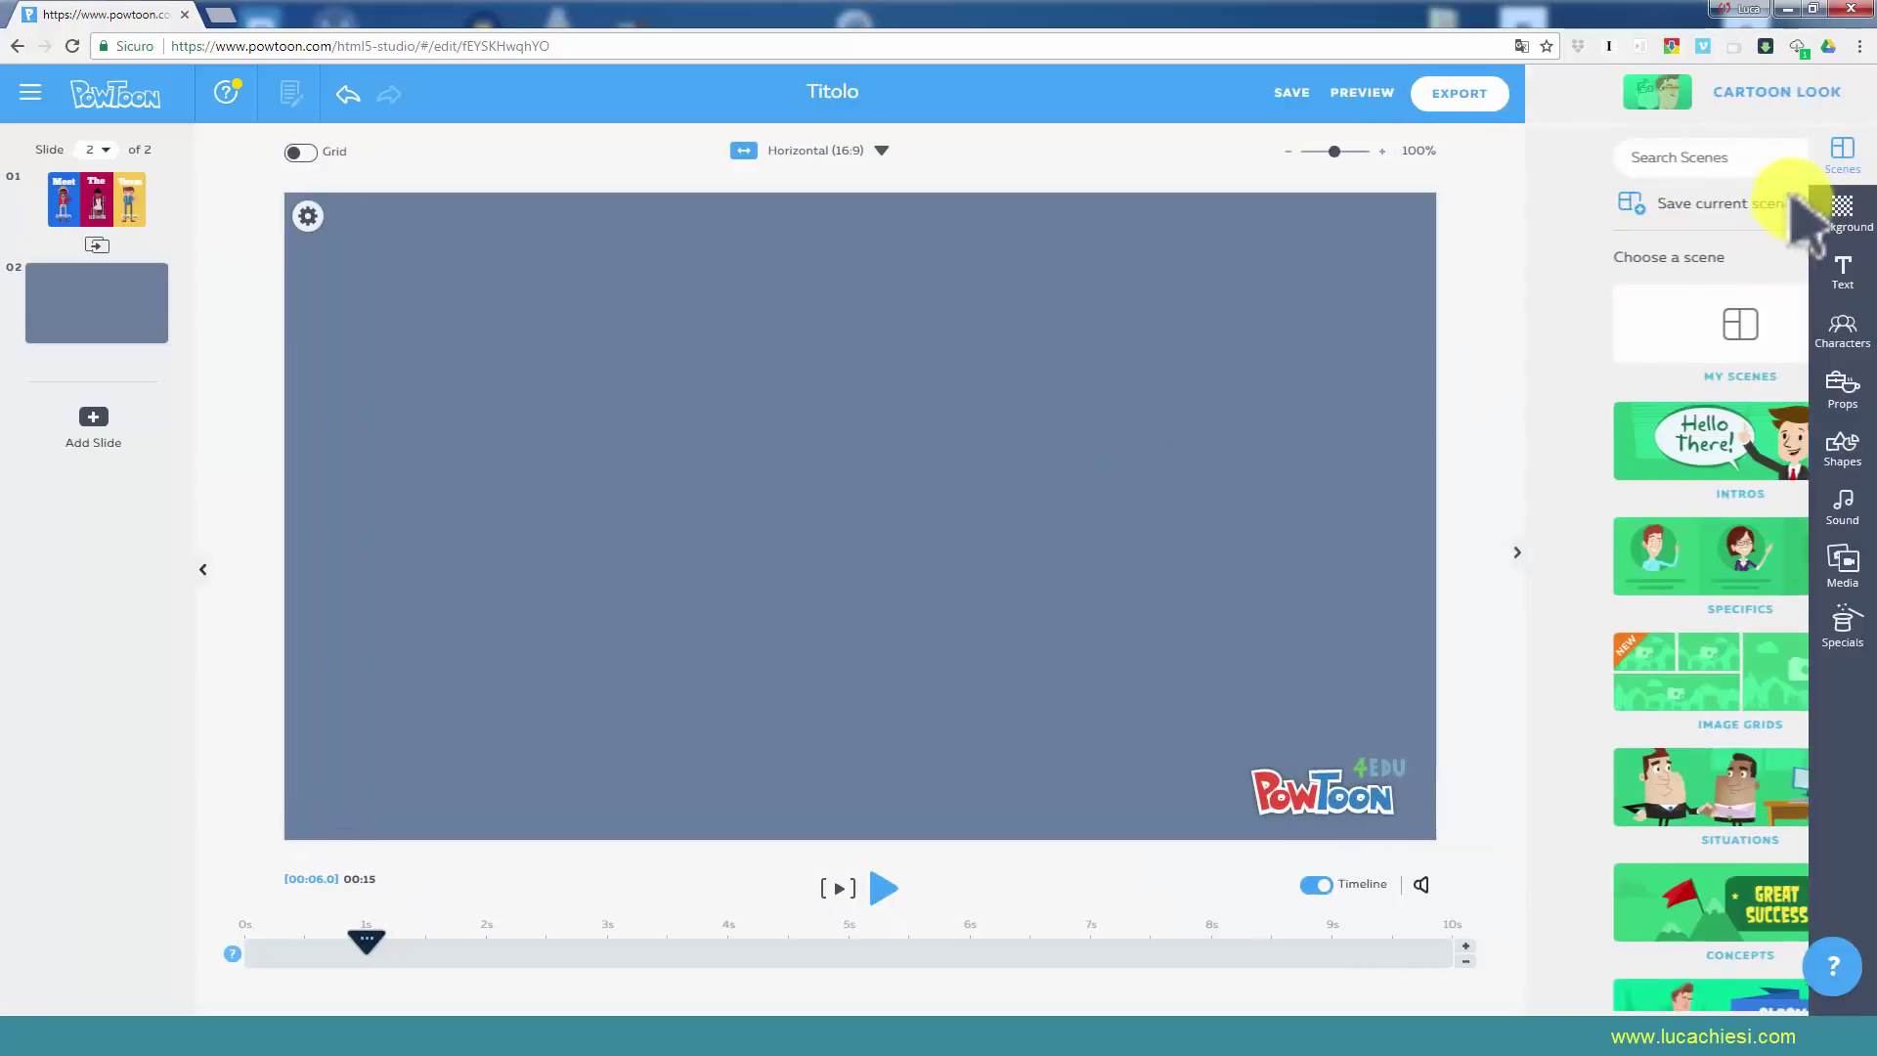
click(1842, 92)
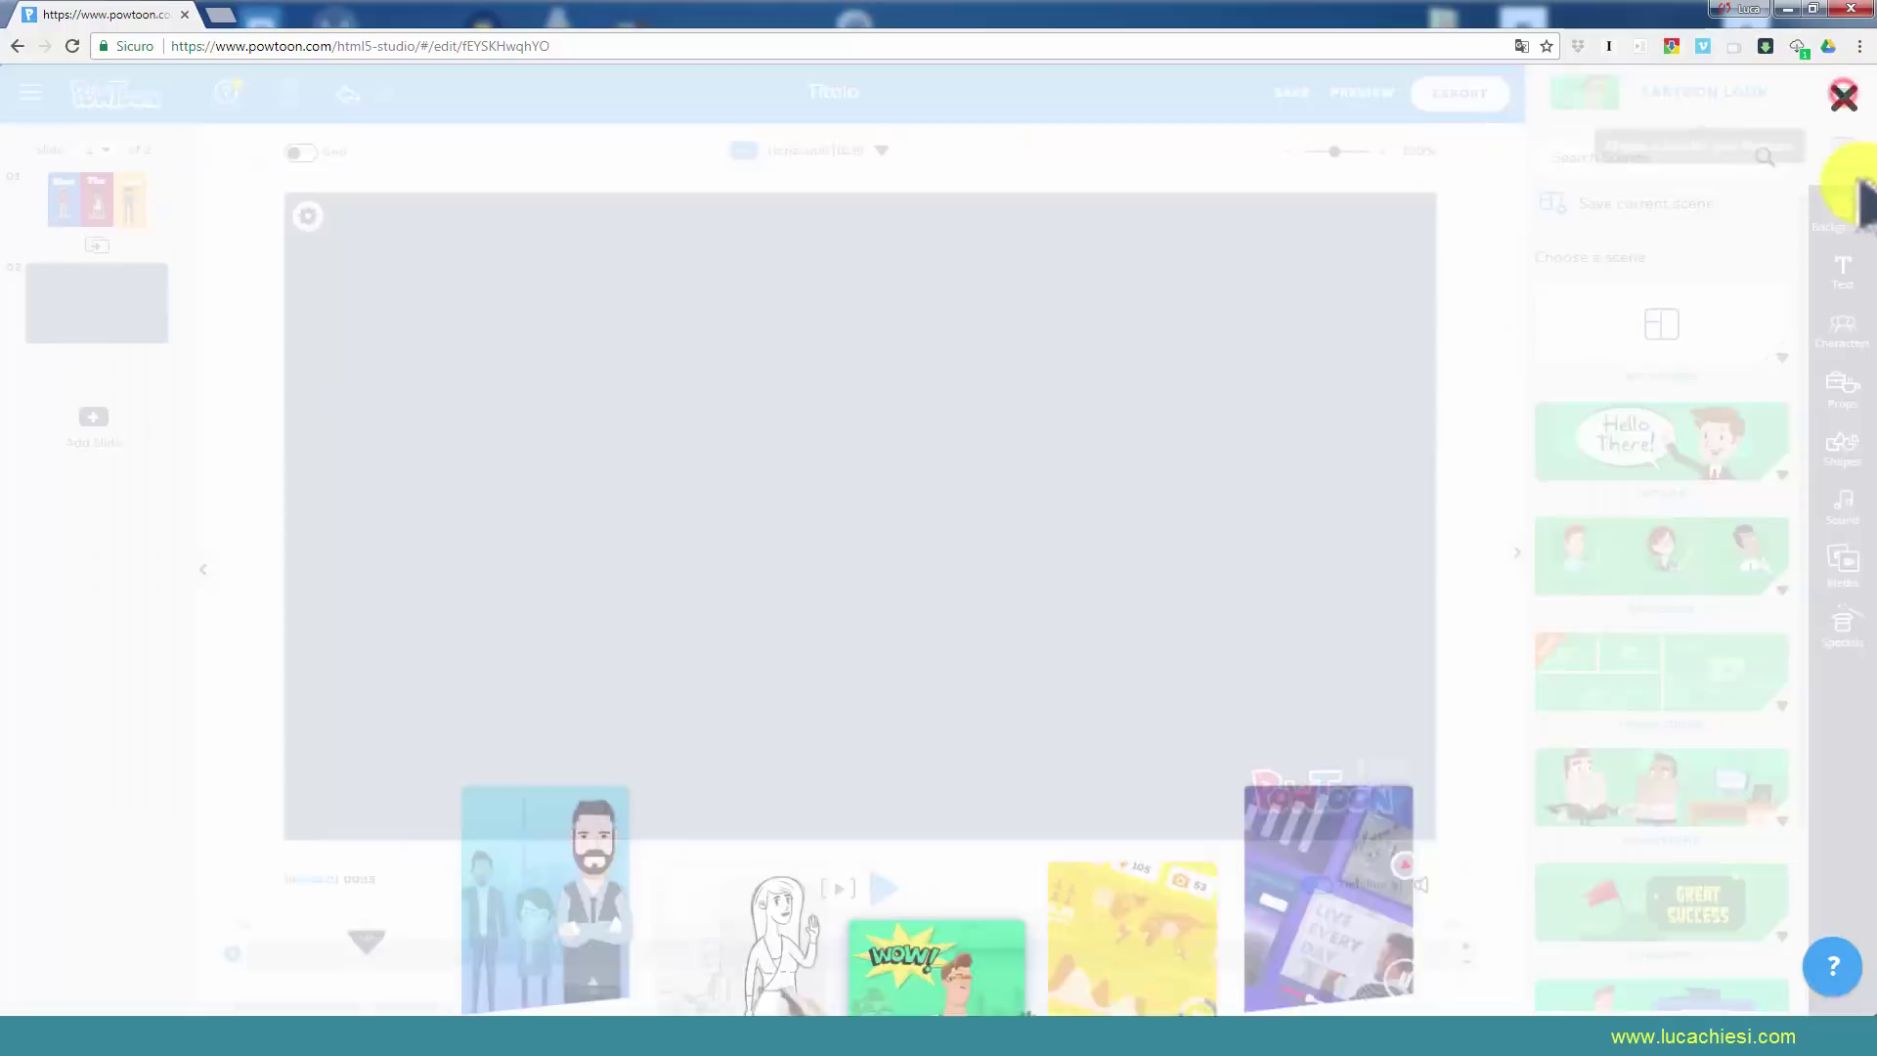
click(1841, 92)
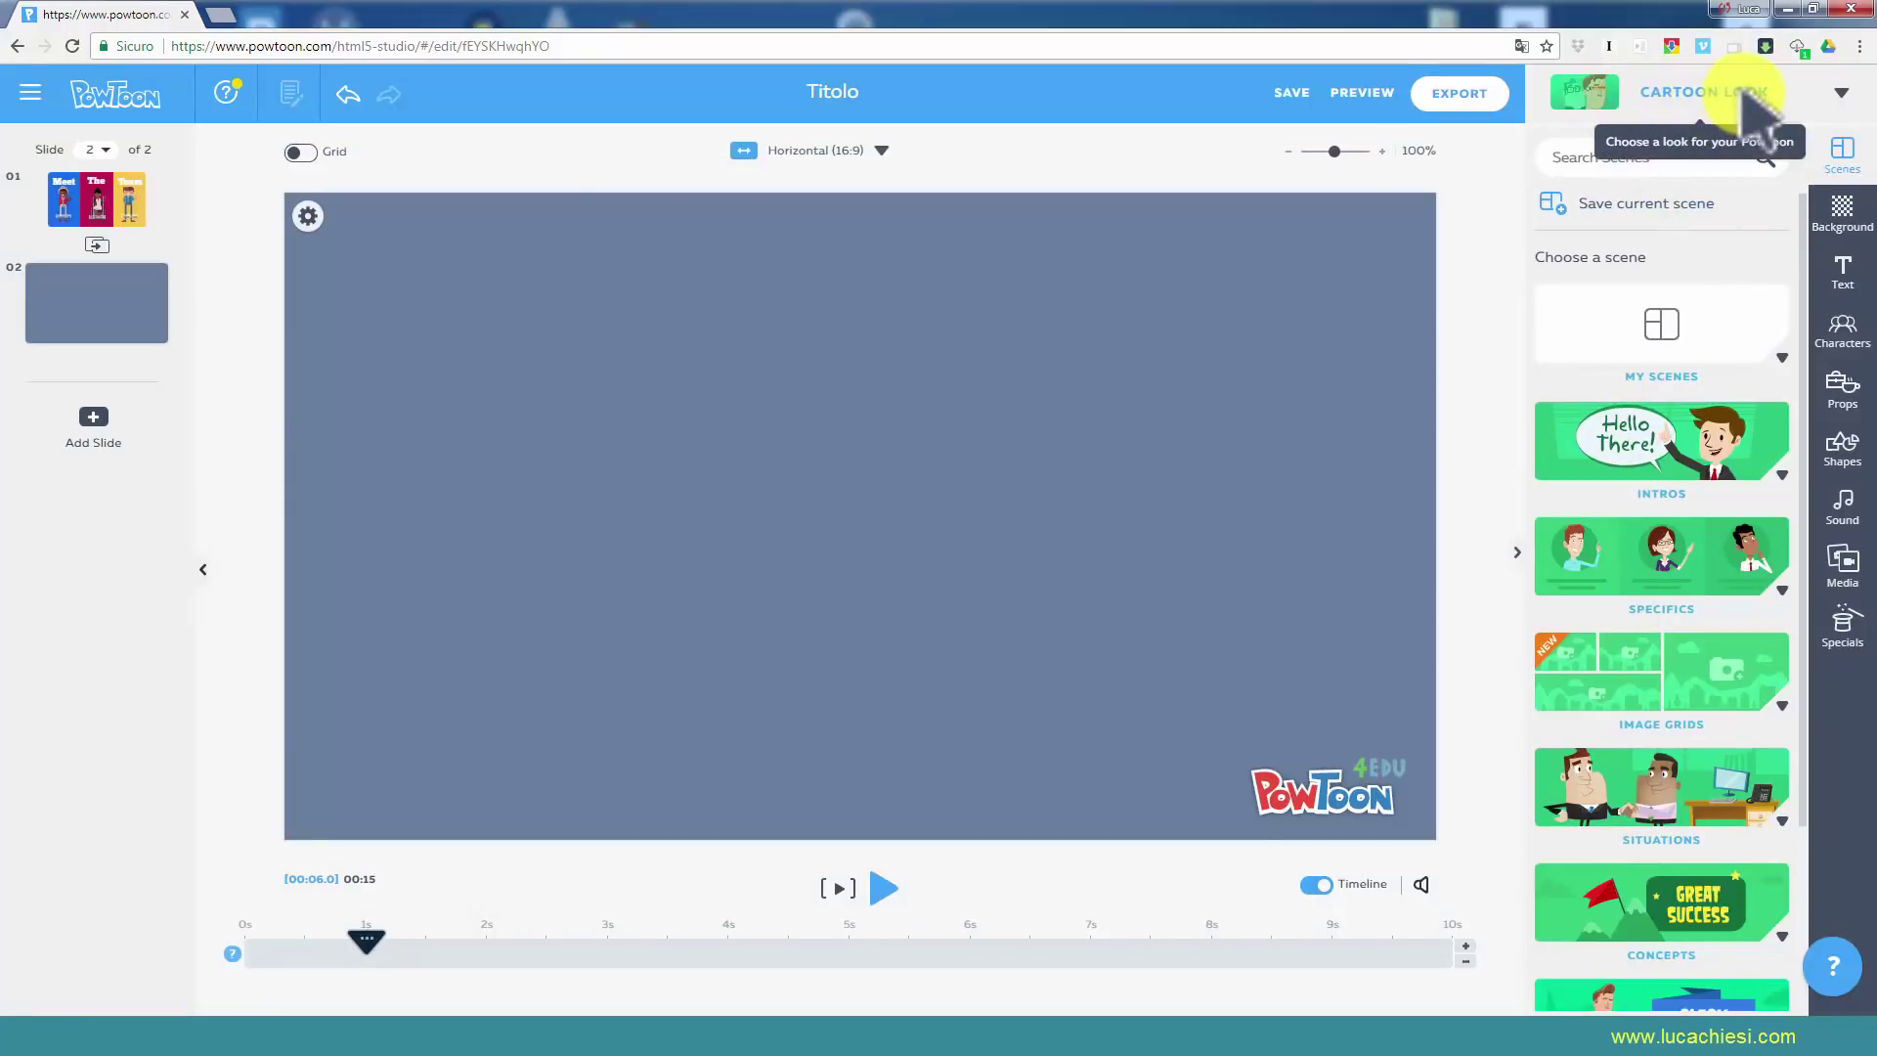
click(1705, 449)
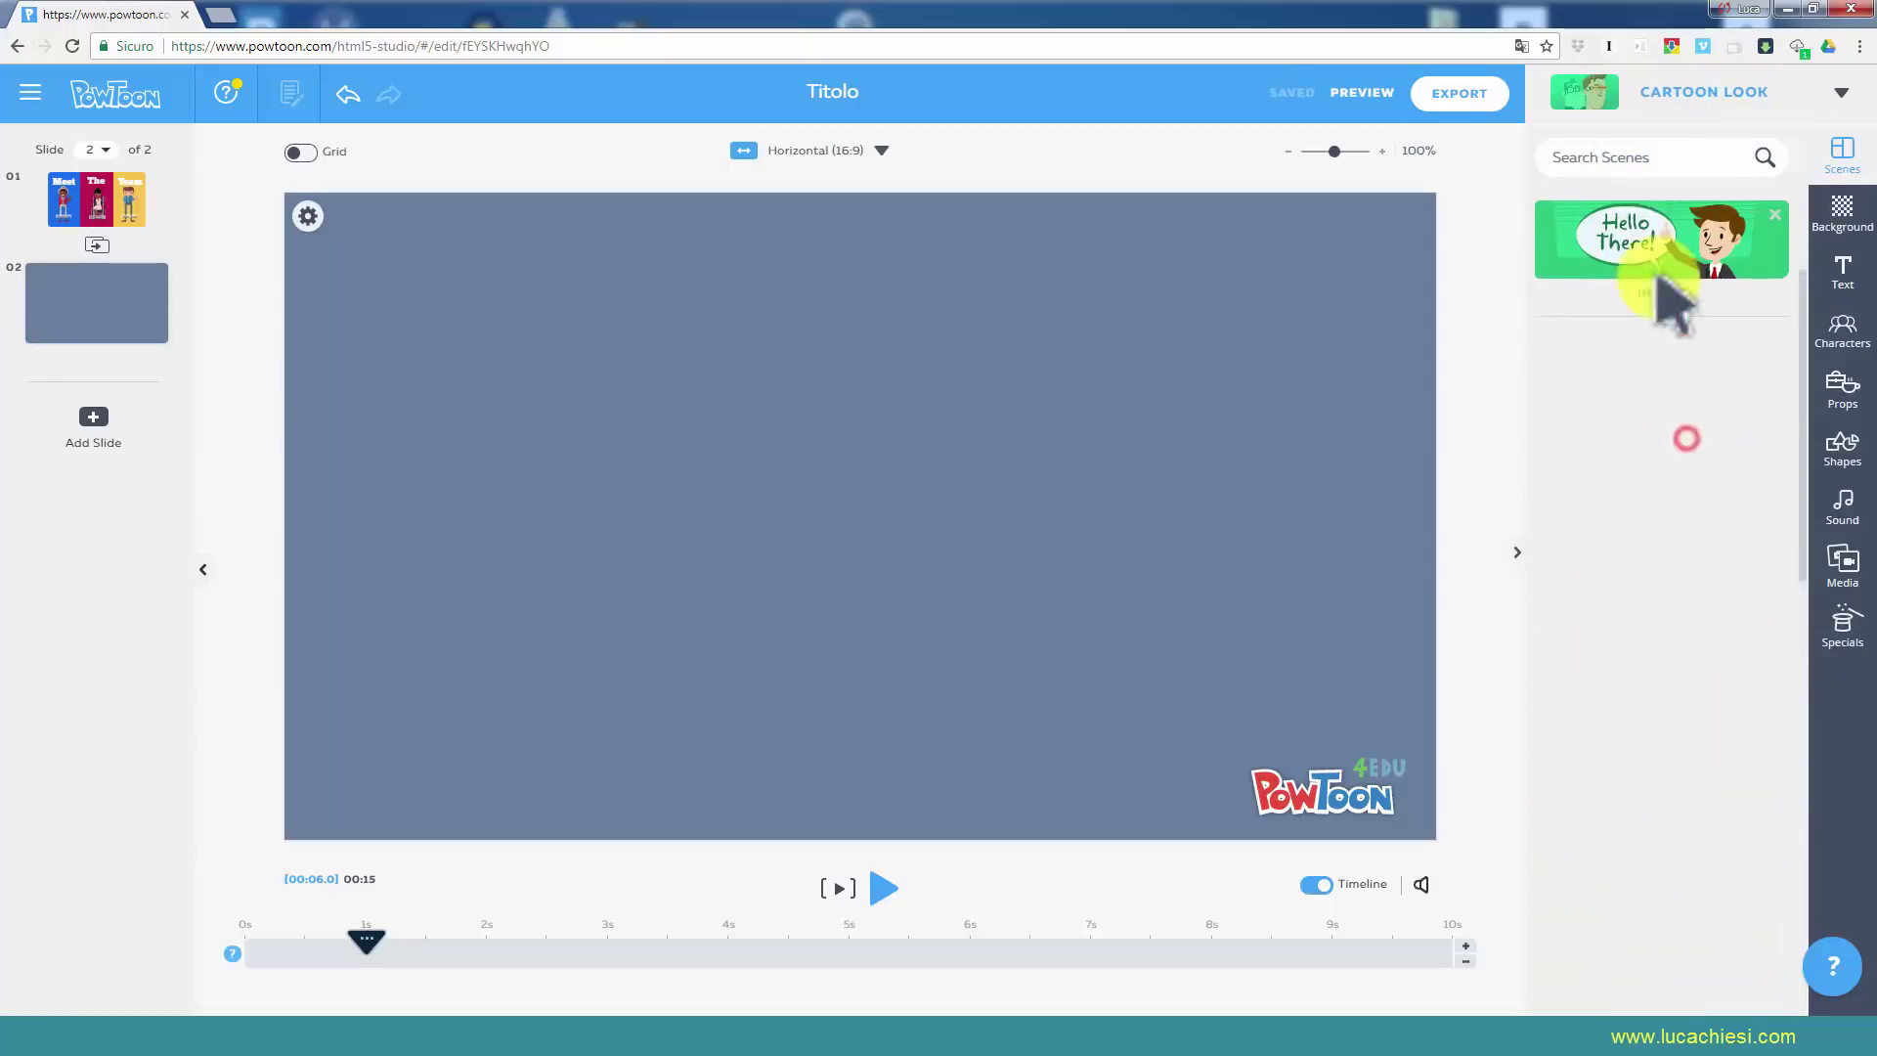
click(1673, 240)
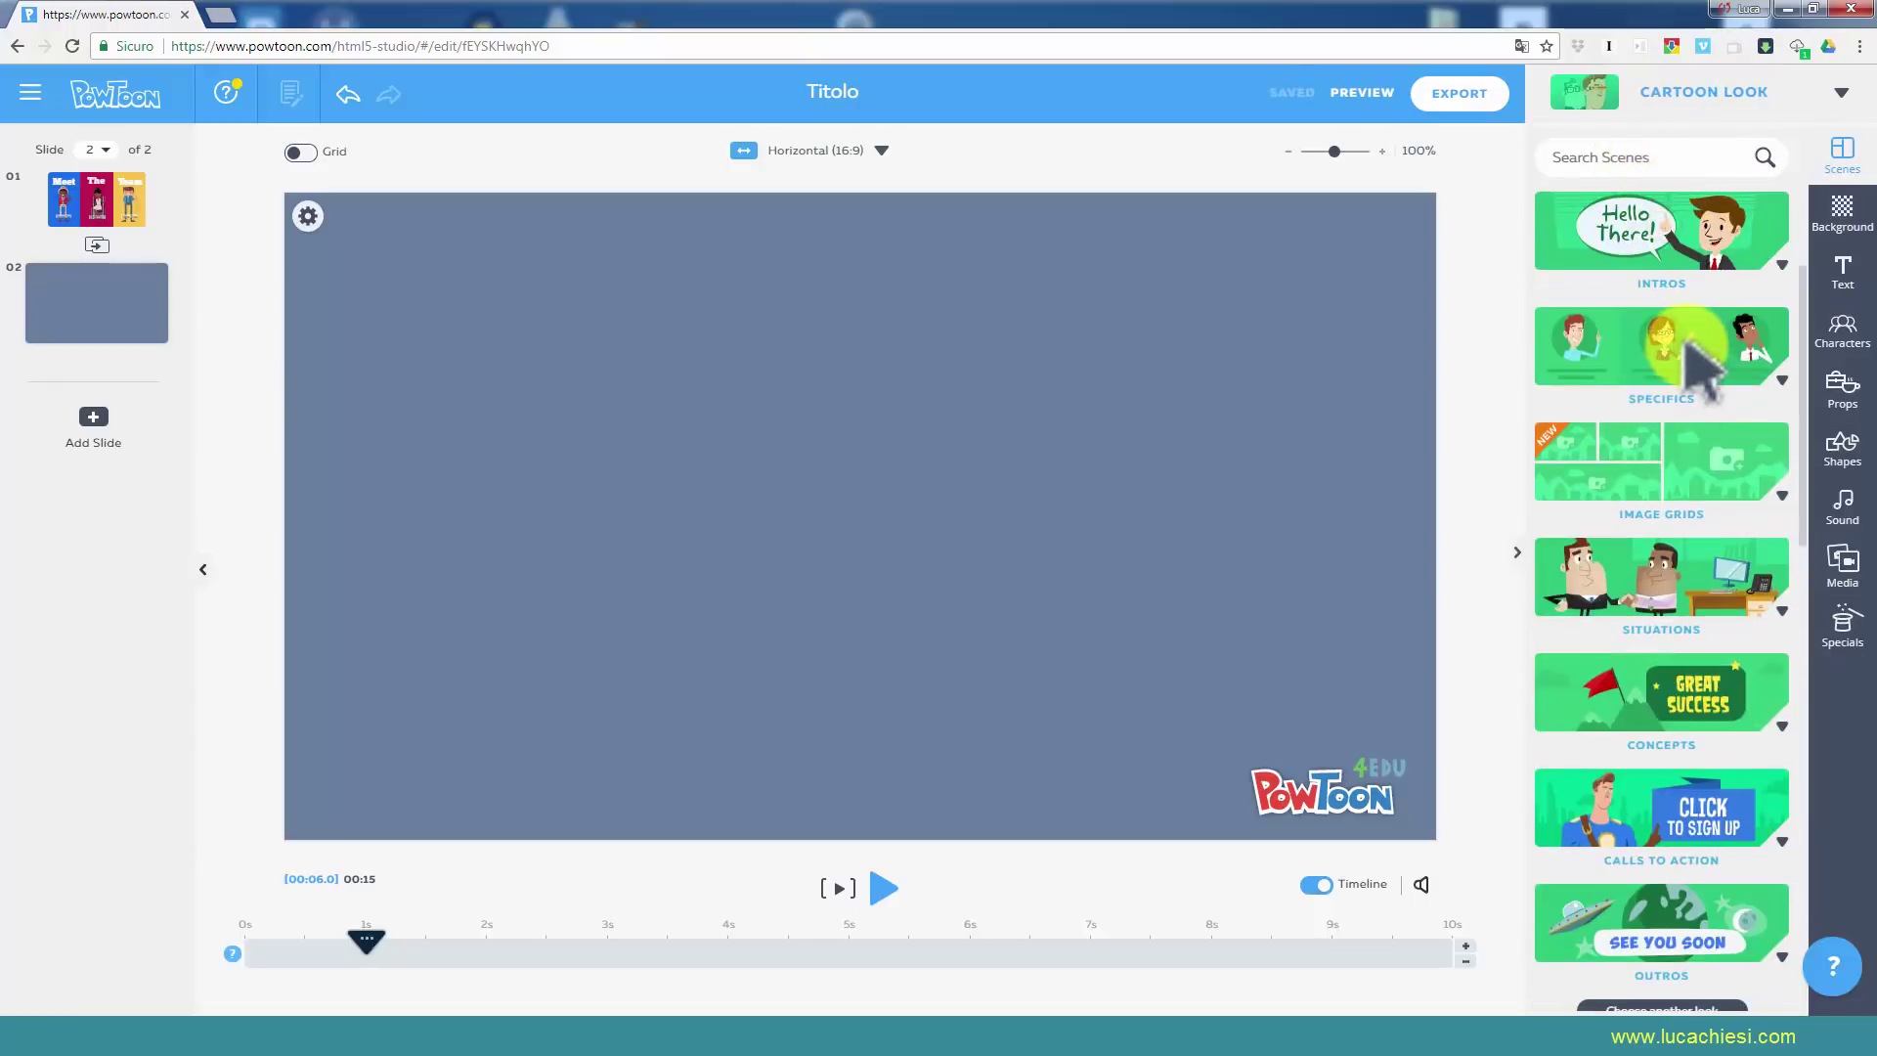
click(1696, 367)
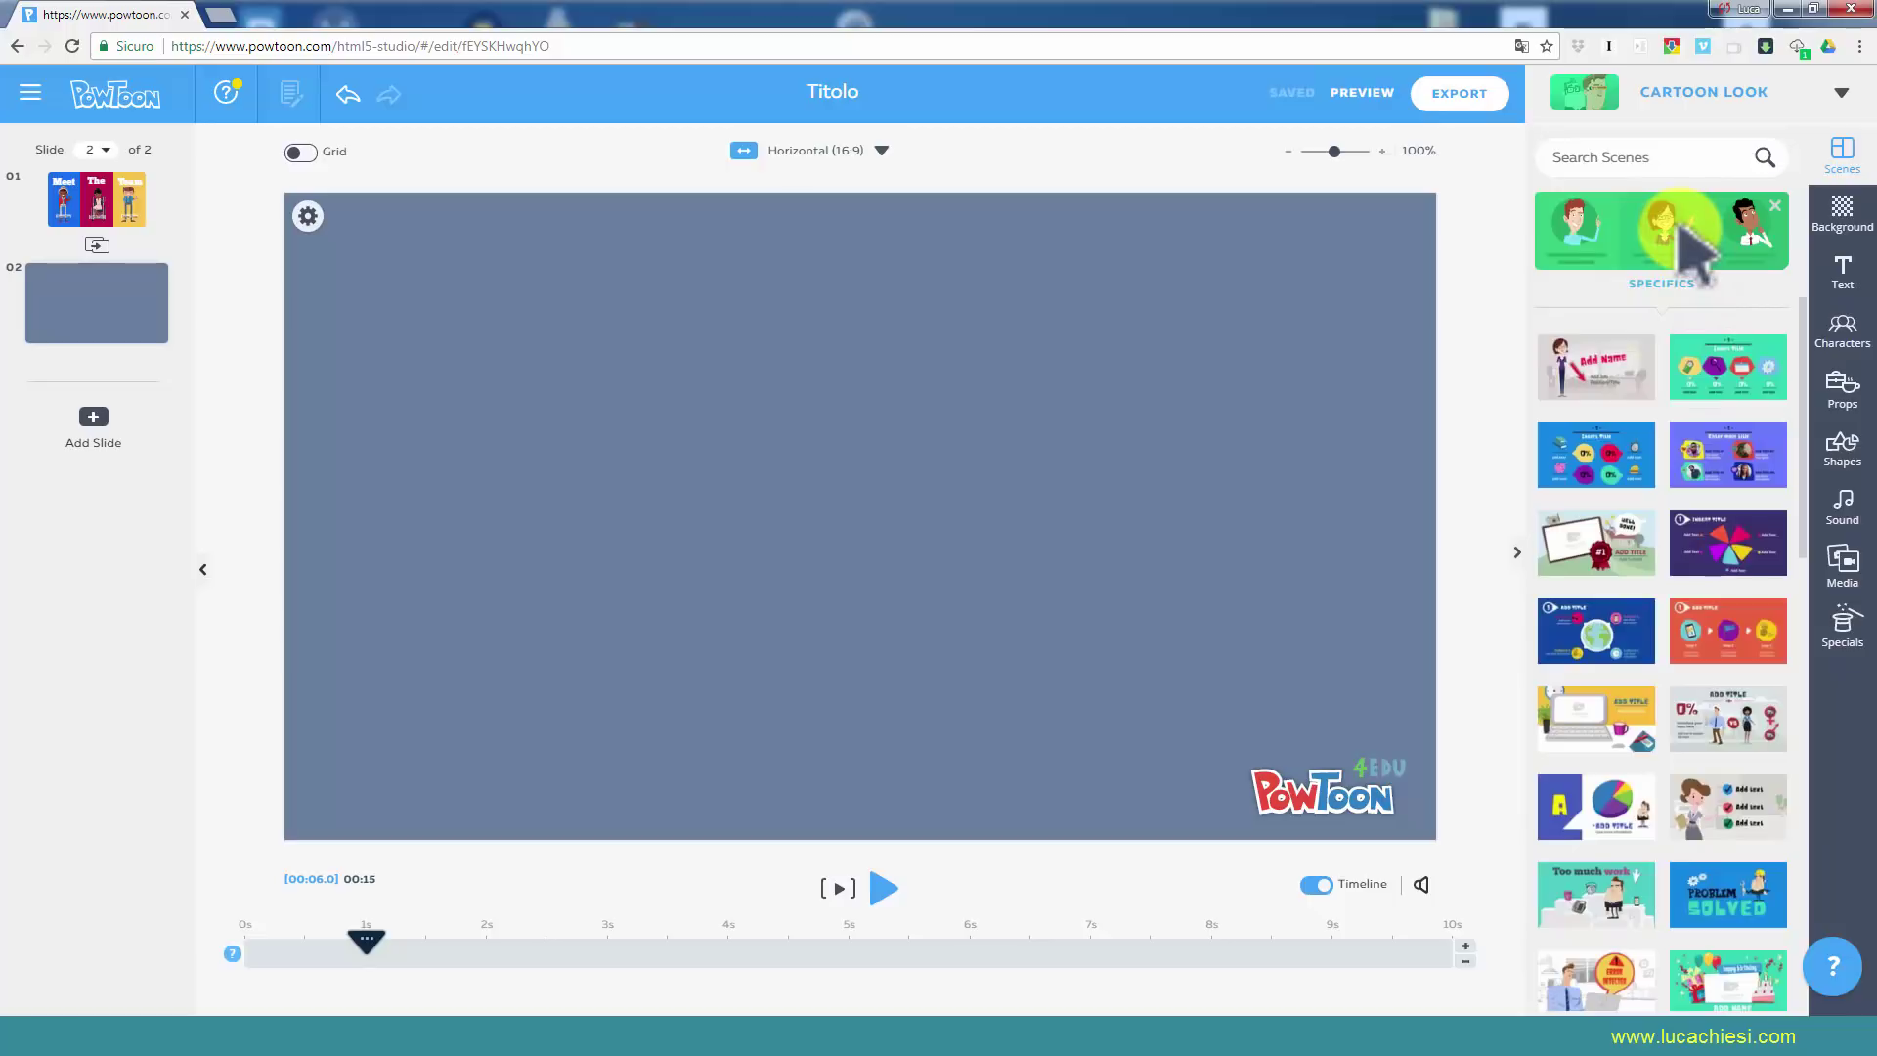
click(1676, 235)
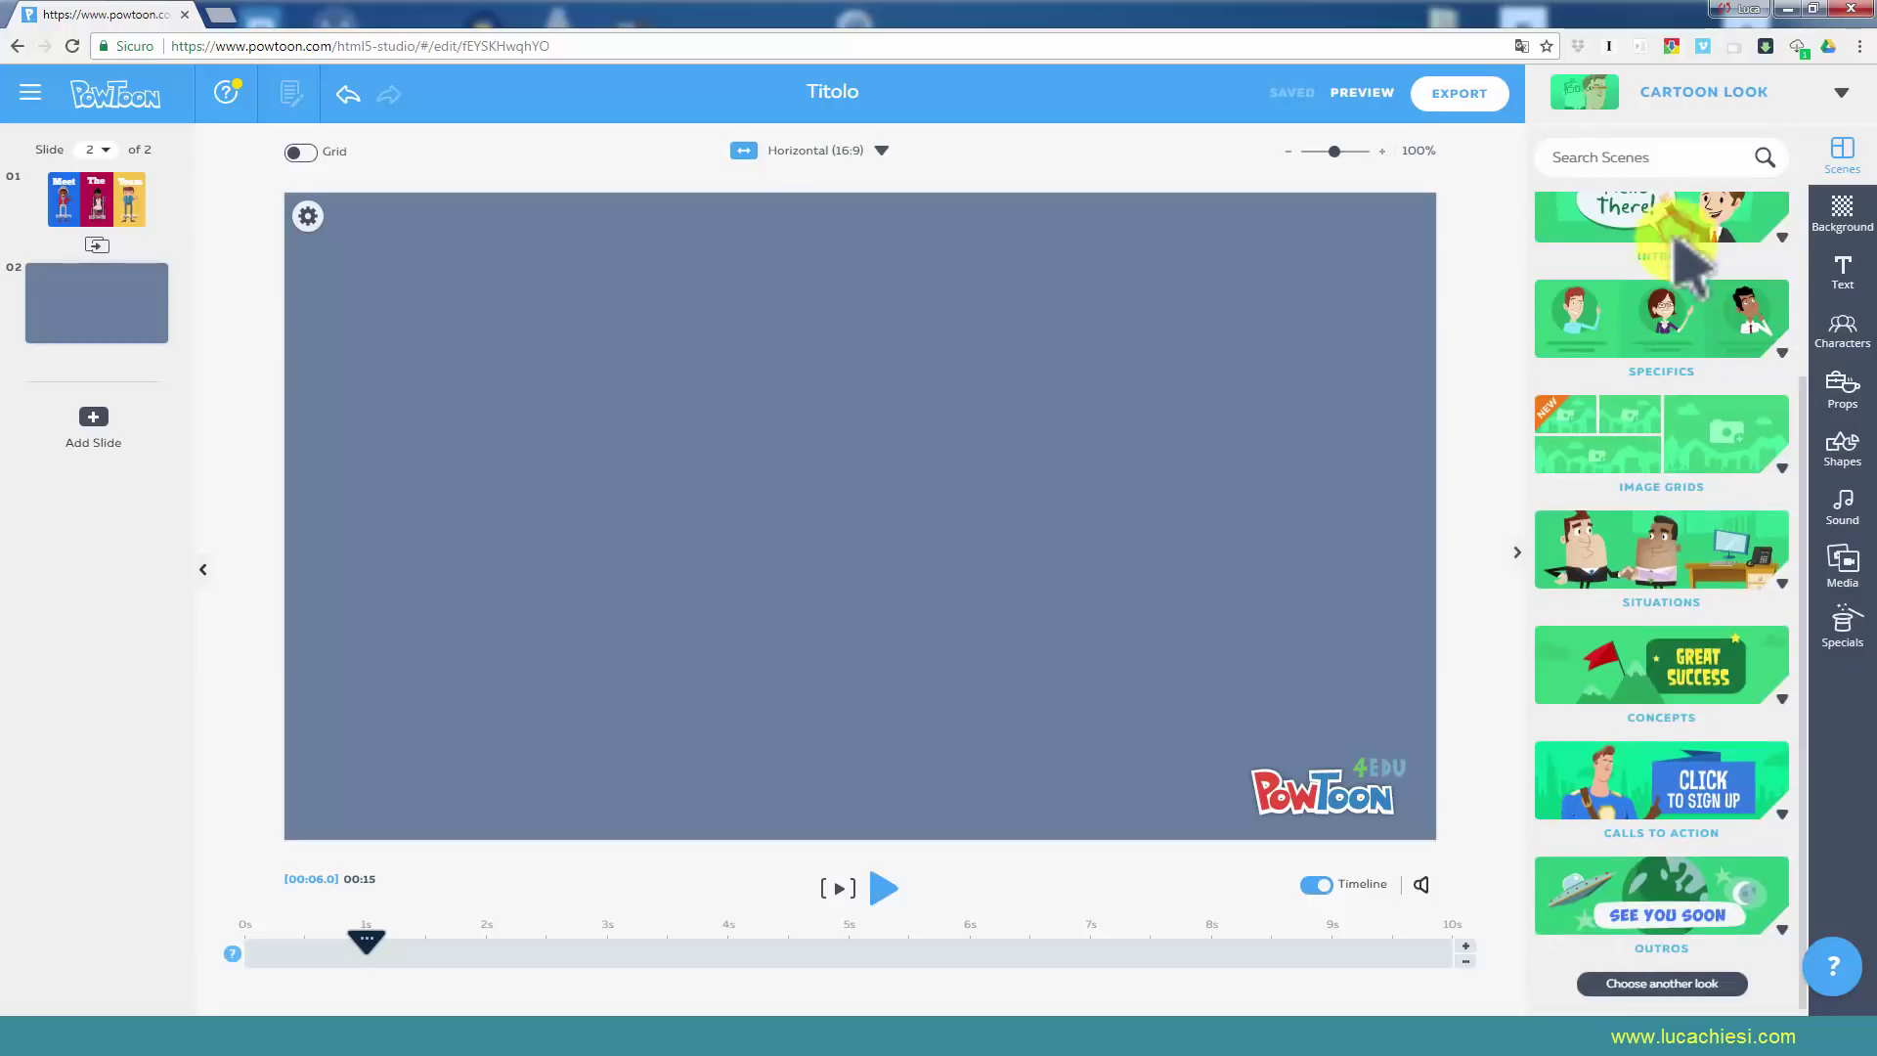
click(1669, 540)
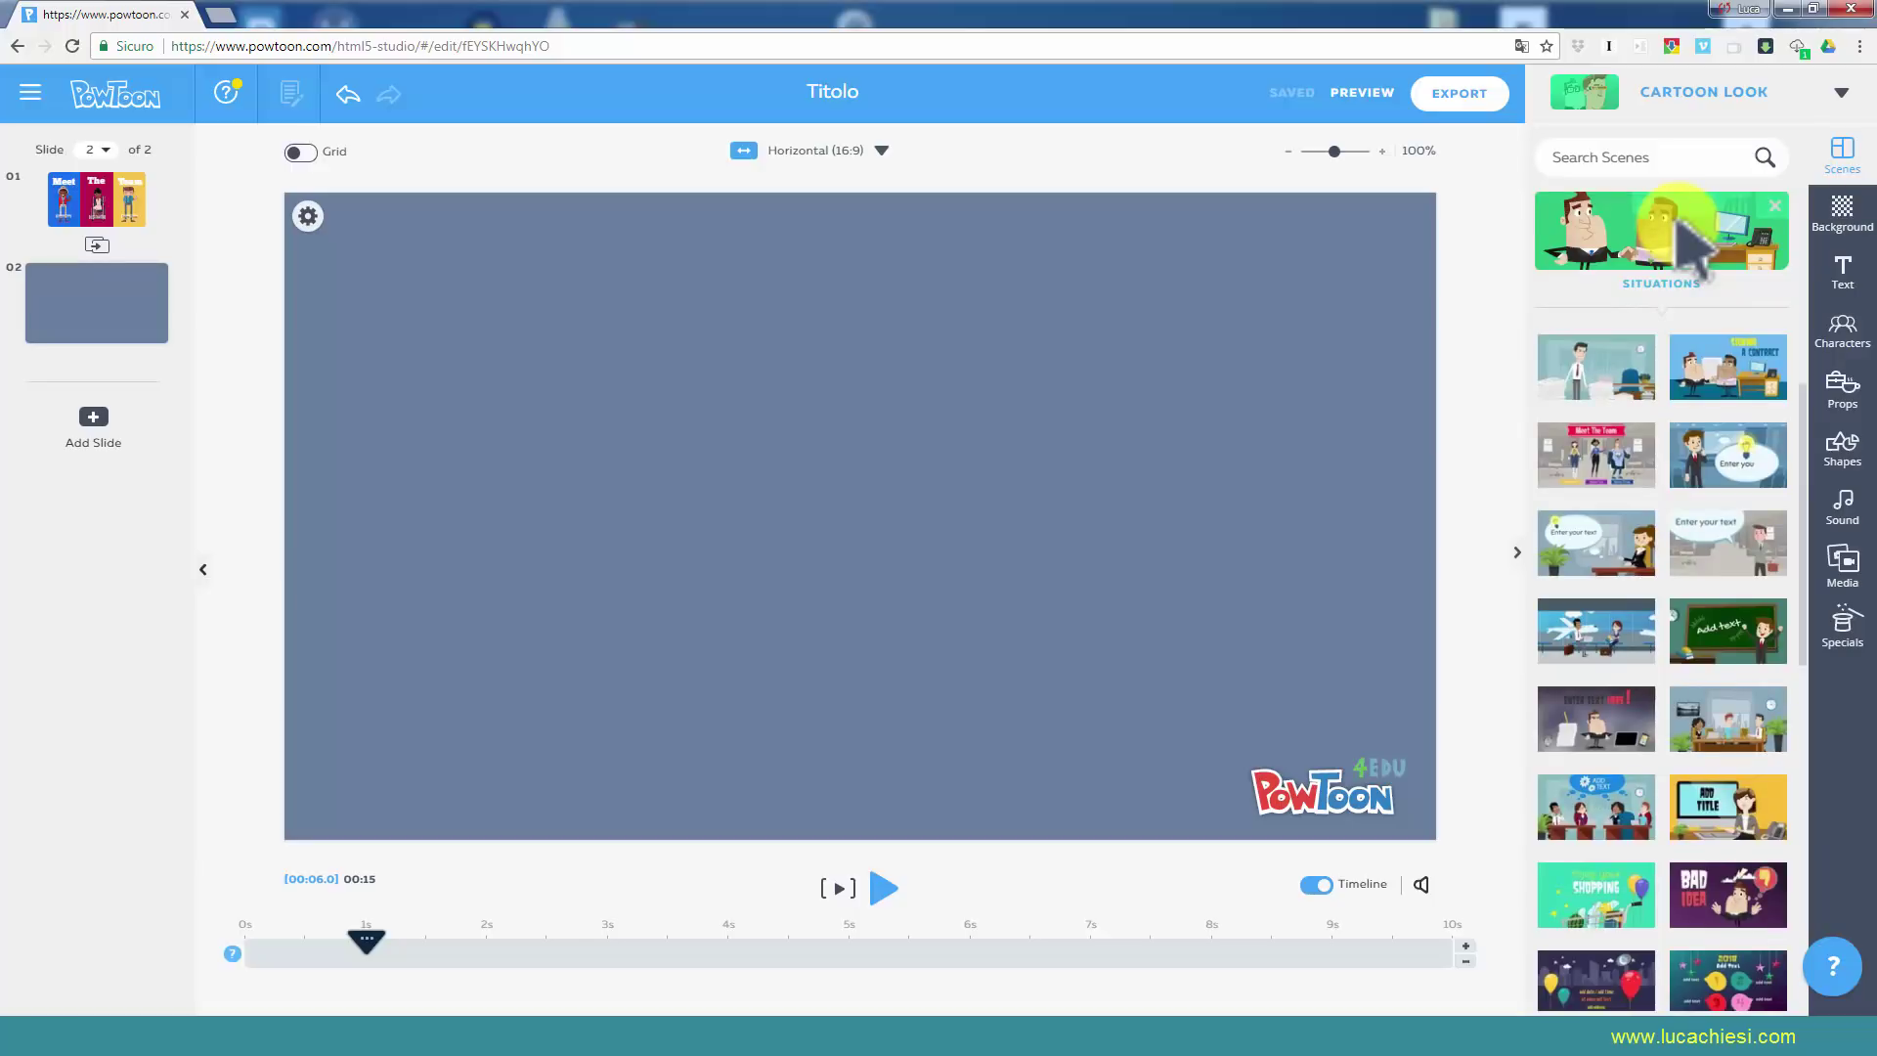
click(1679, 223)
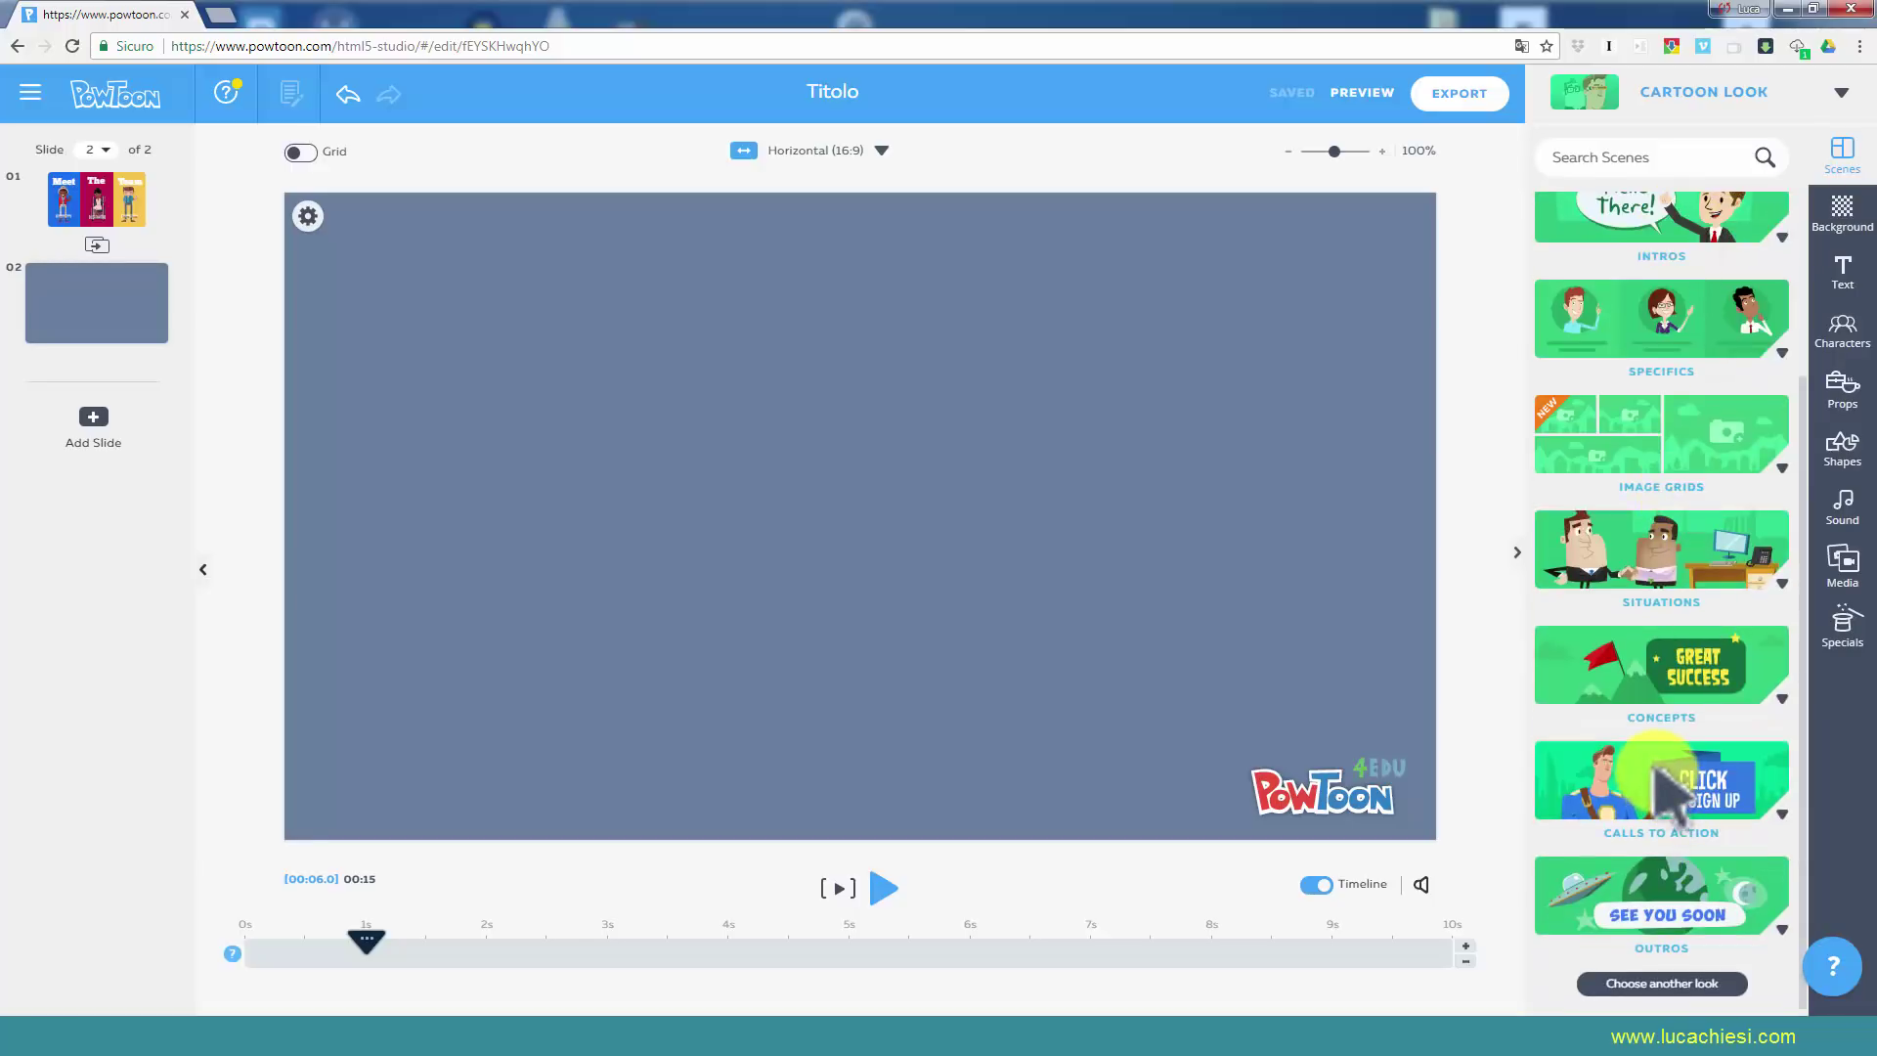
Browse the Calls to Action and Outros scenes, then close the scene library and background options.
click(1666, 787)
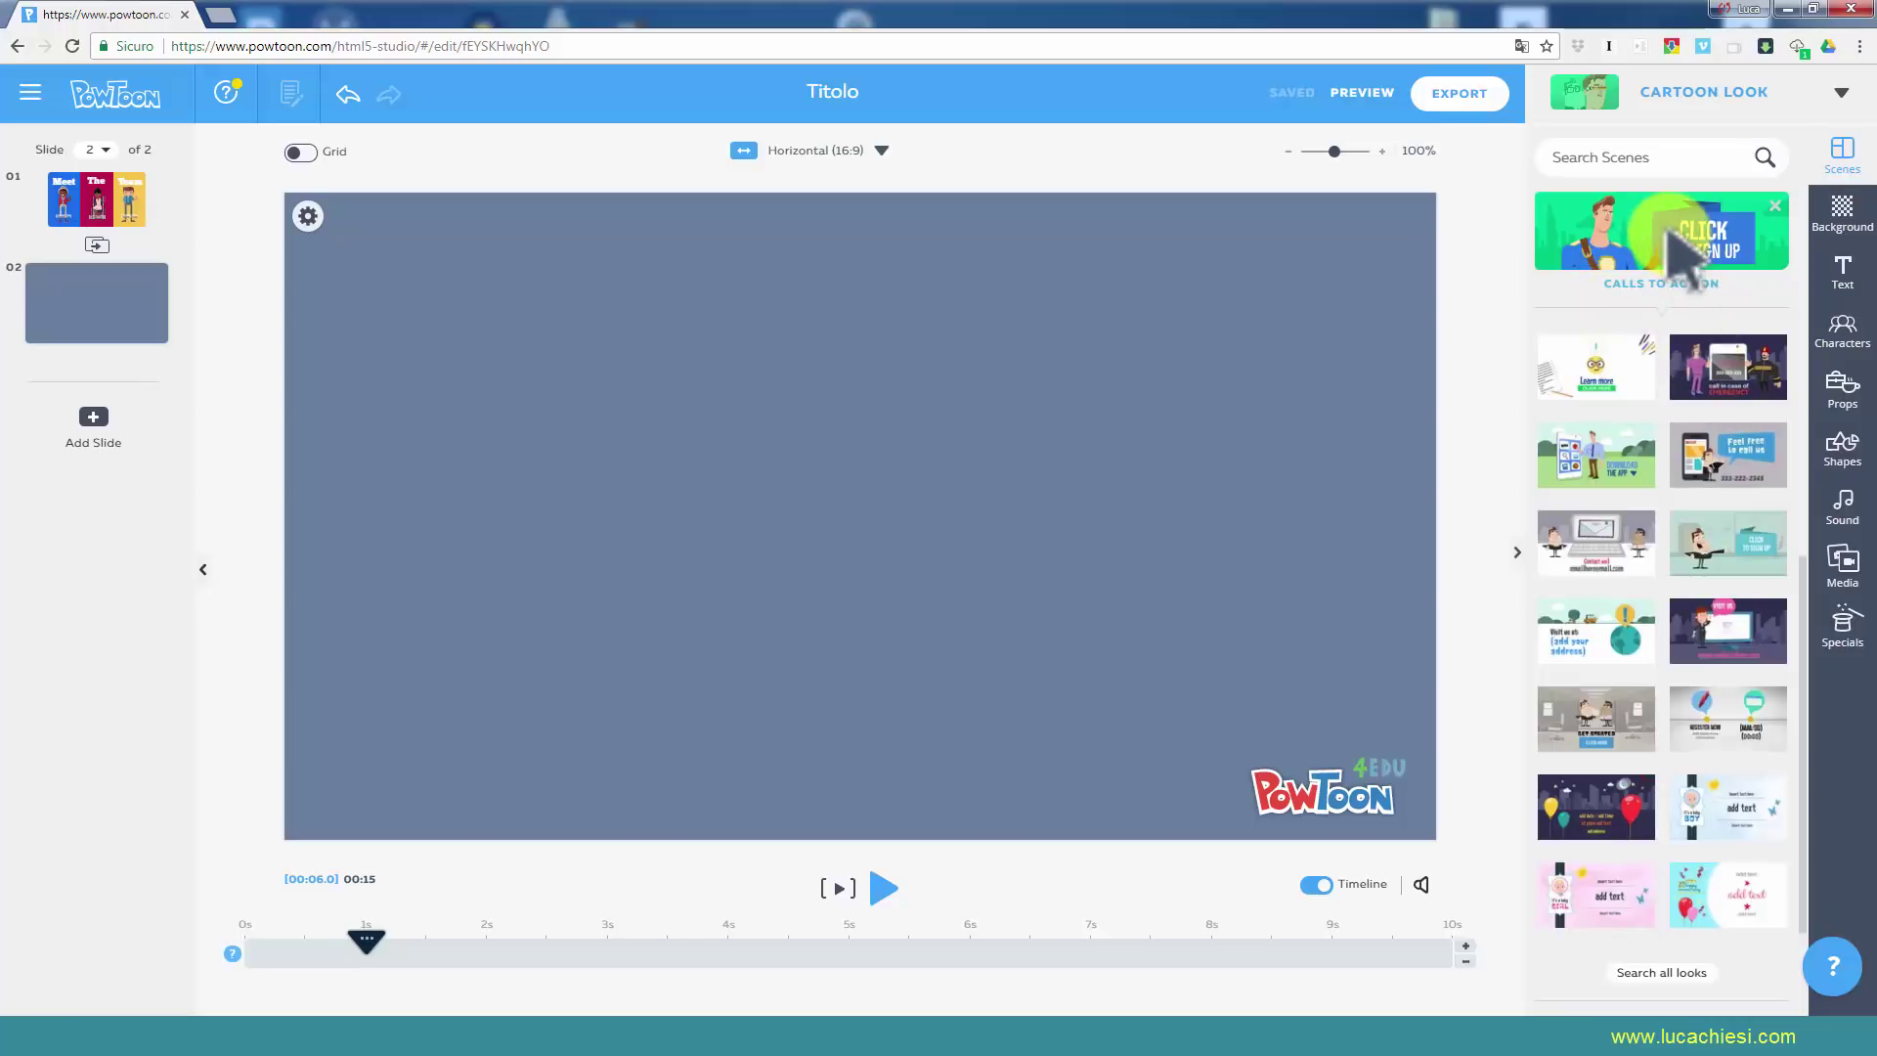
click(1670, 235)
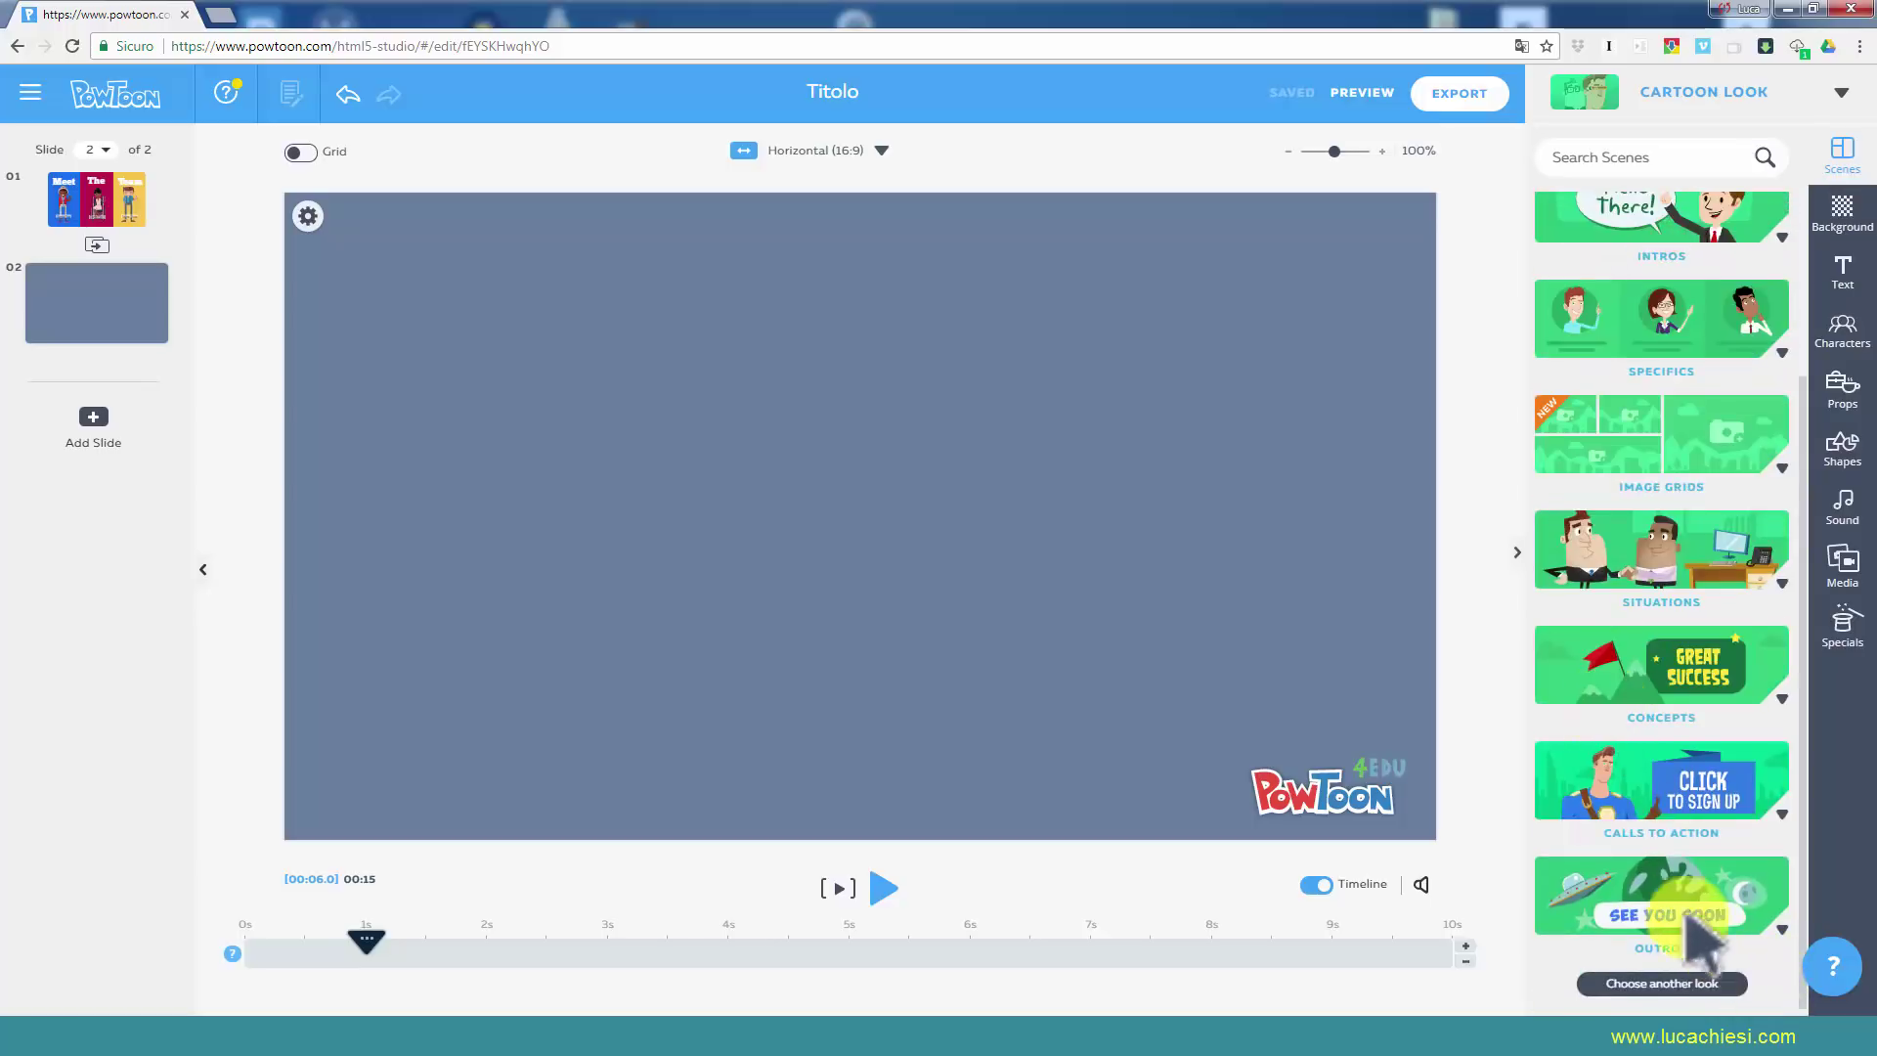
click(1661, 968)
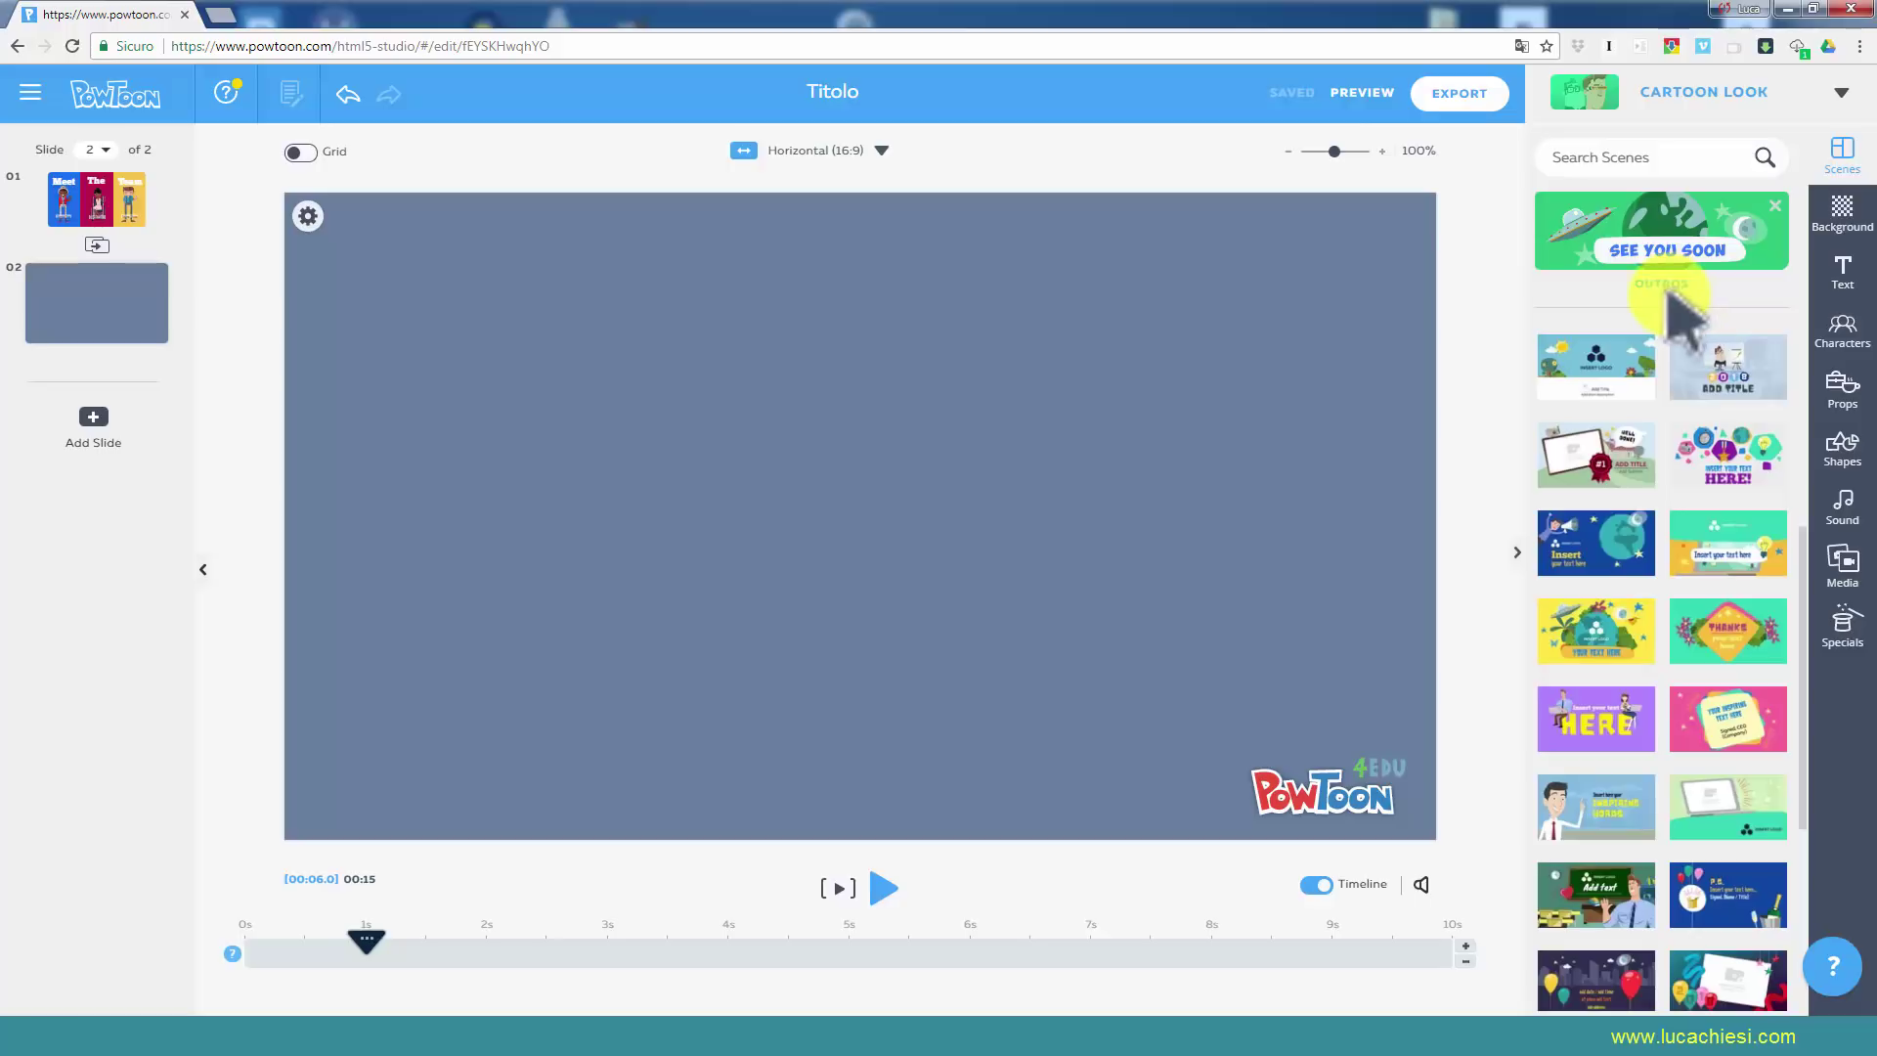
scroll(1673, 401, down, 5)
scroll(1668, 406, up, 5)
click(1718, 459)
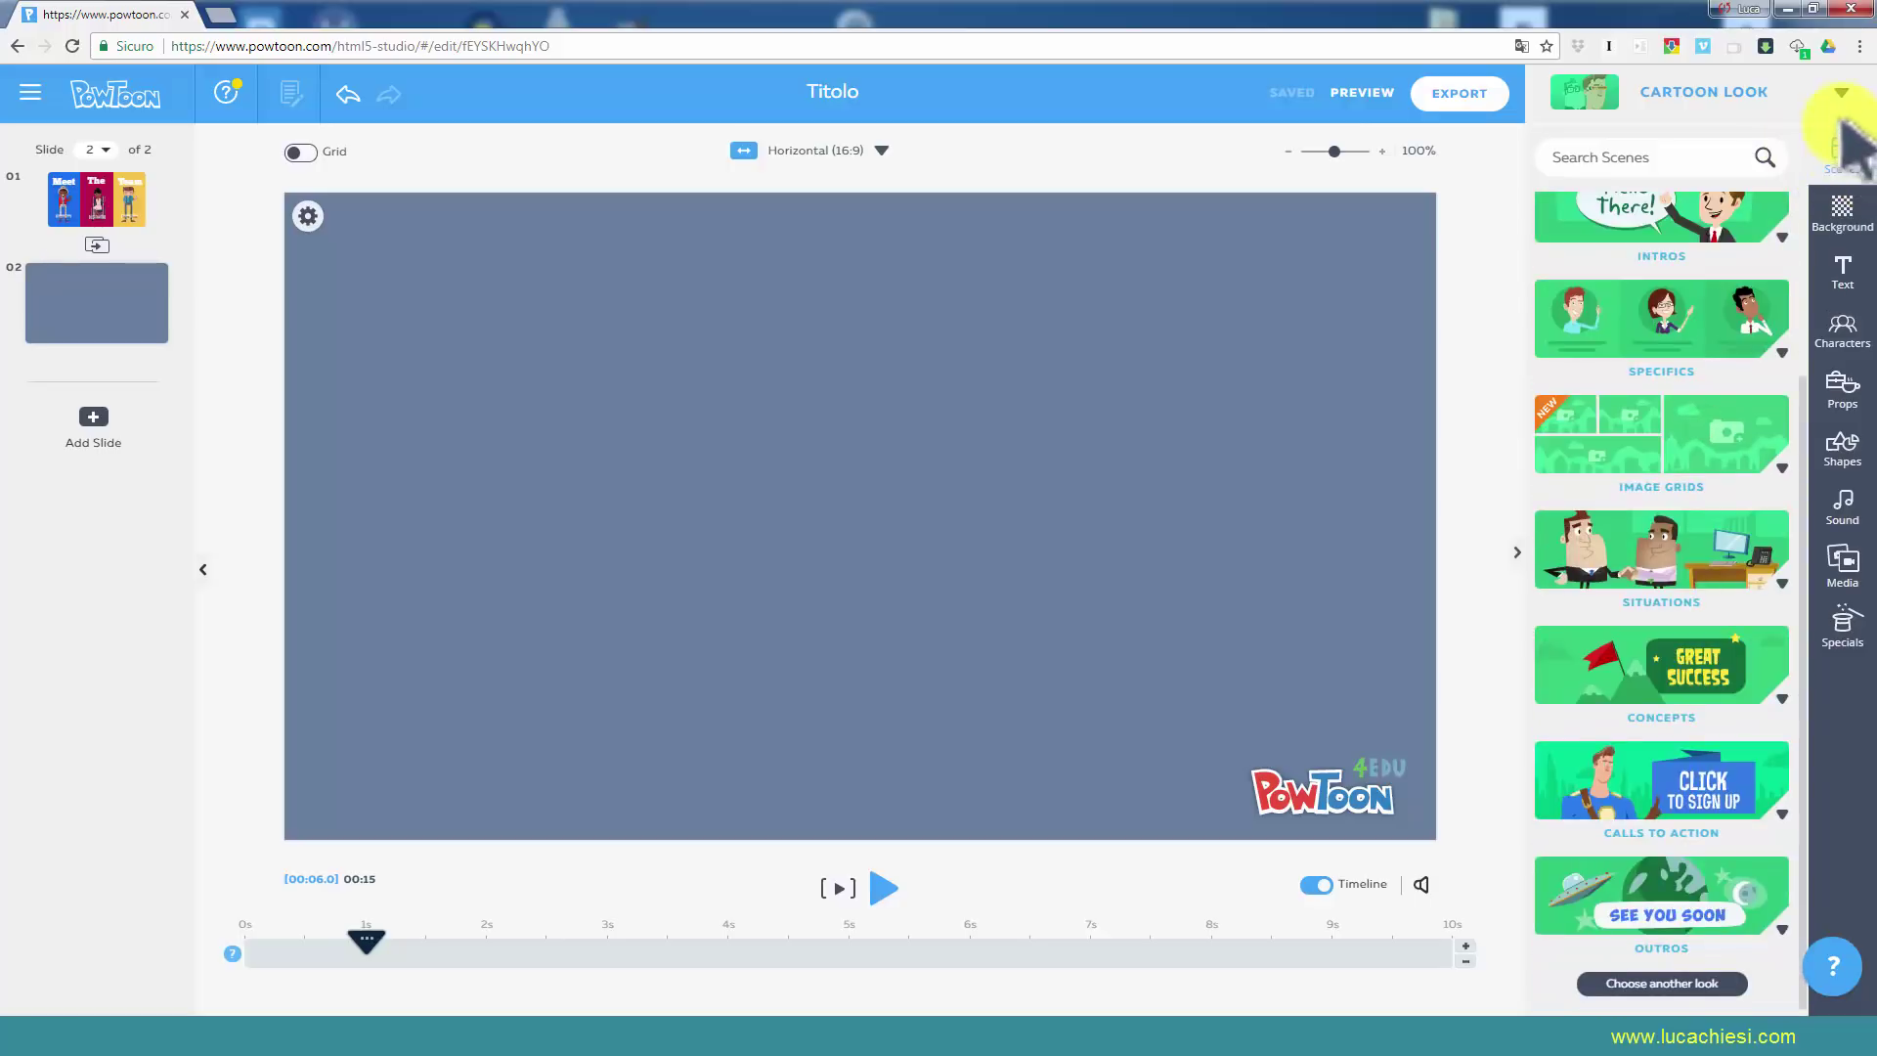
click(1846, 124)
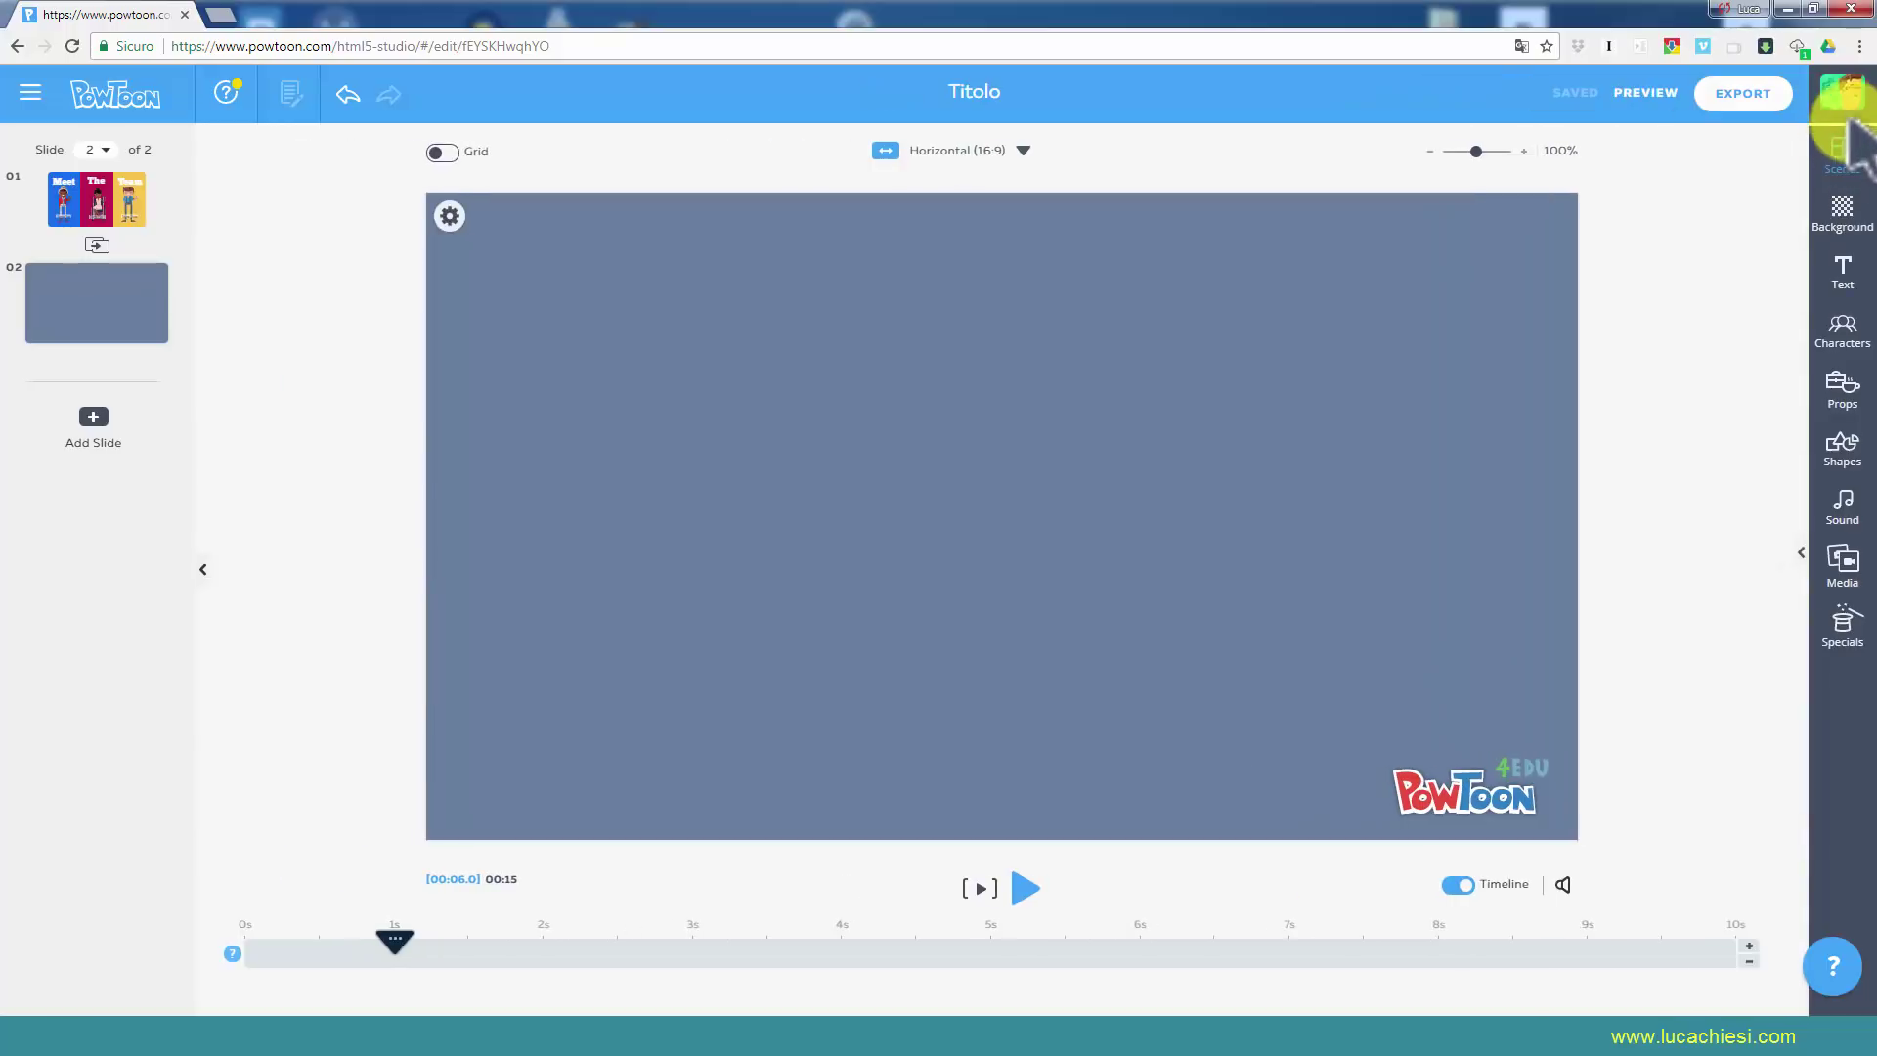
click(1846, 213)
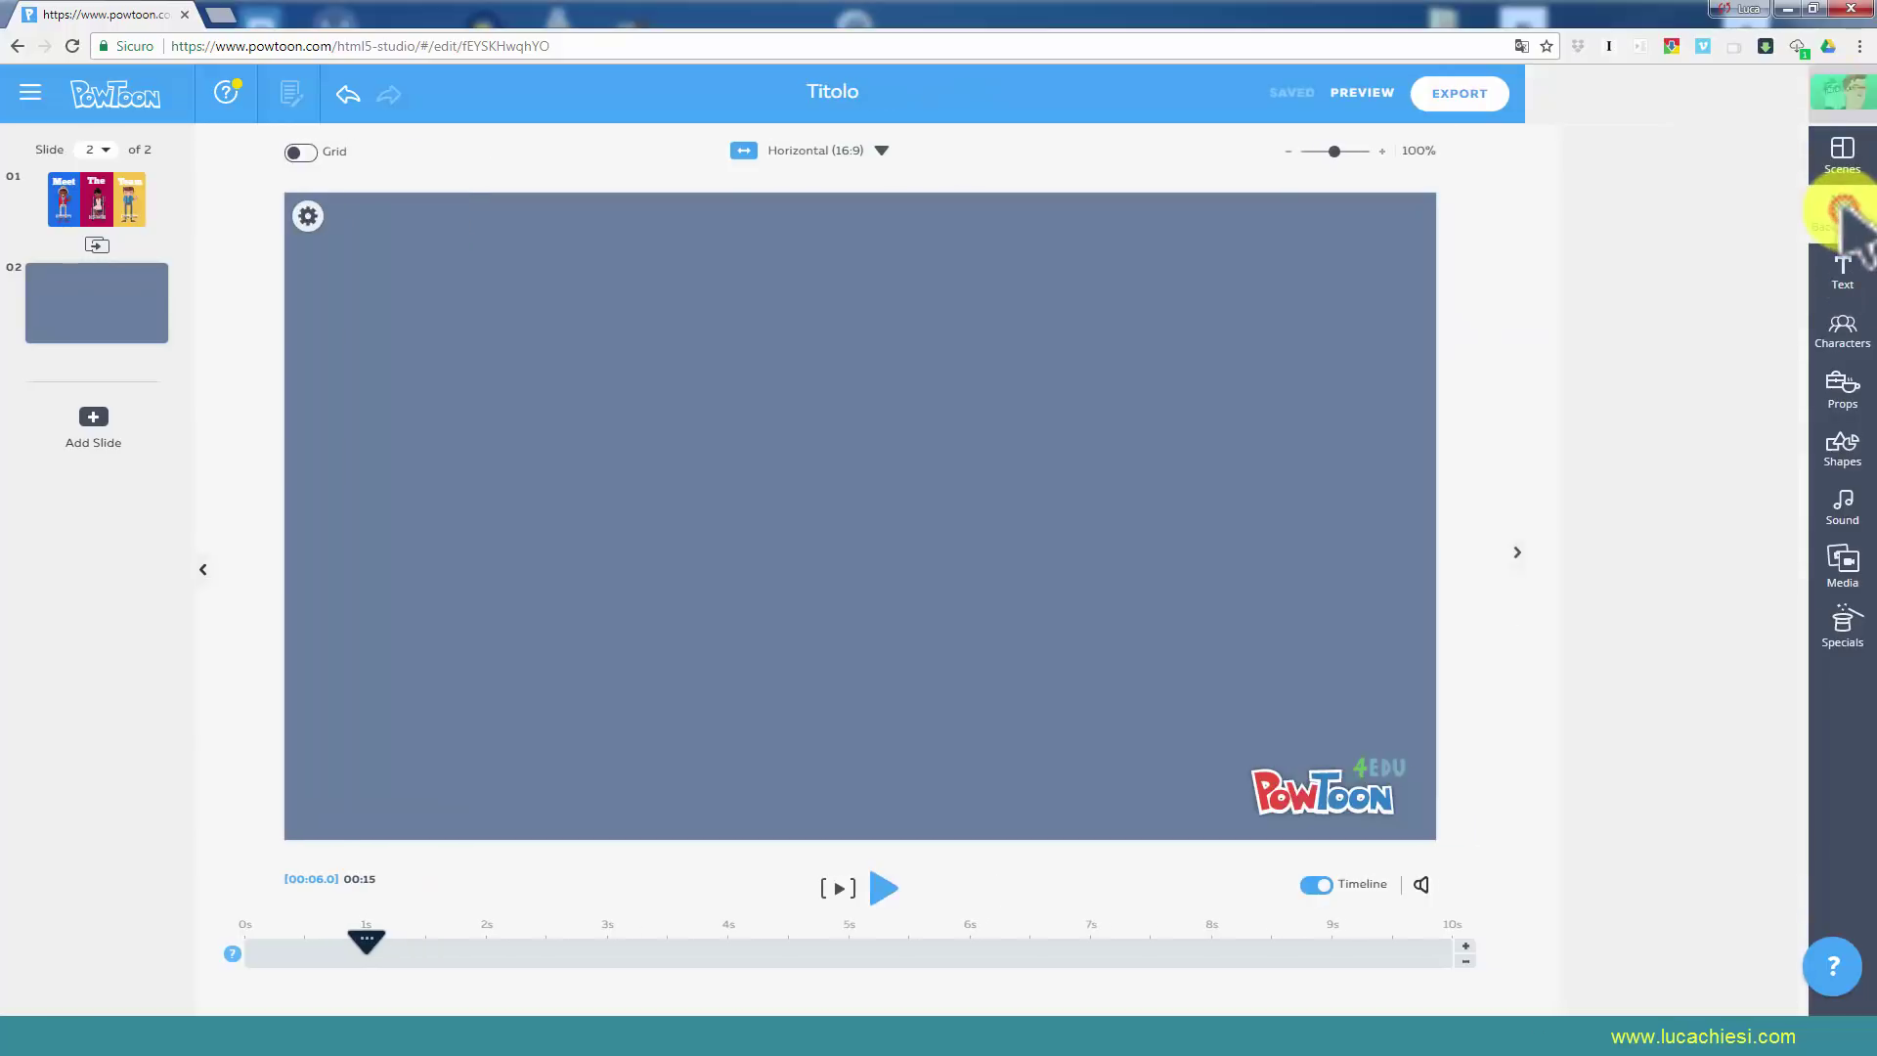
click(1843, 208)
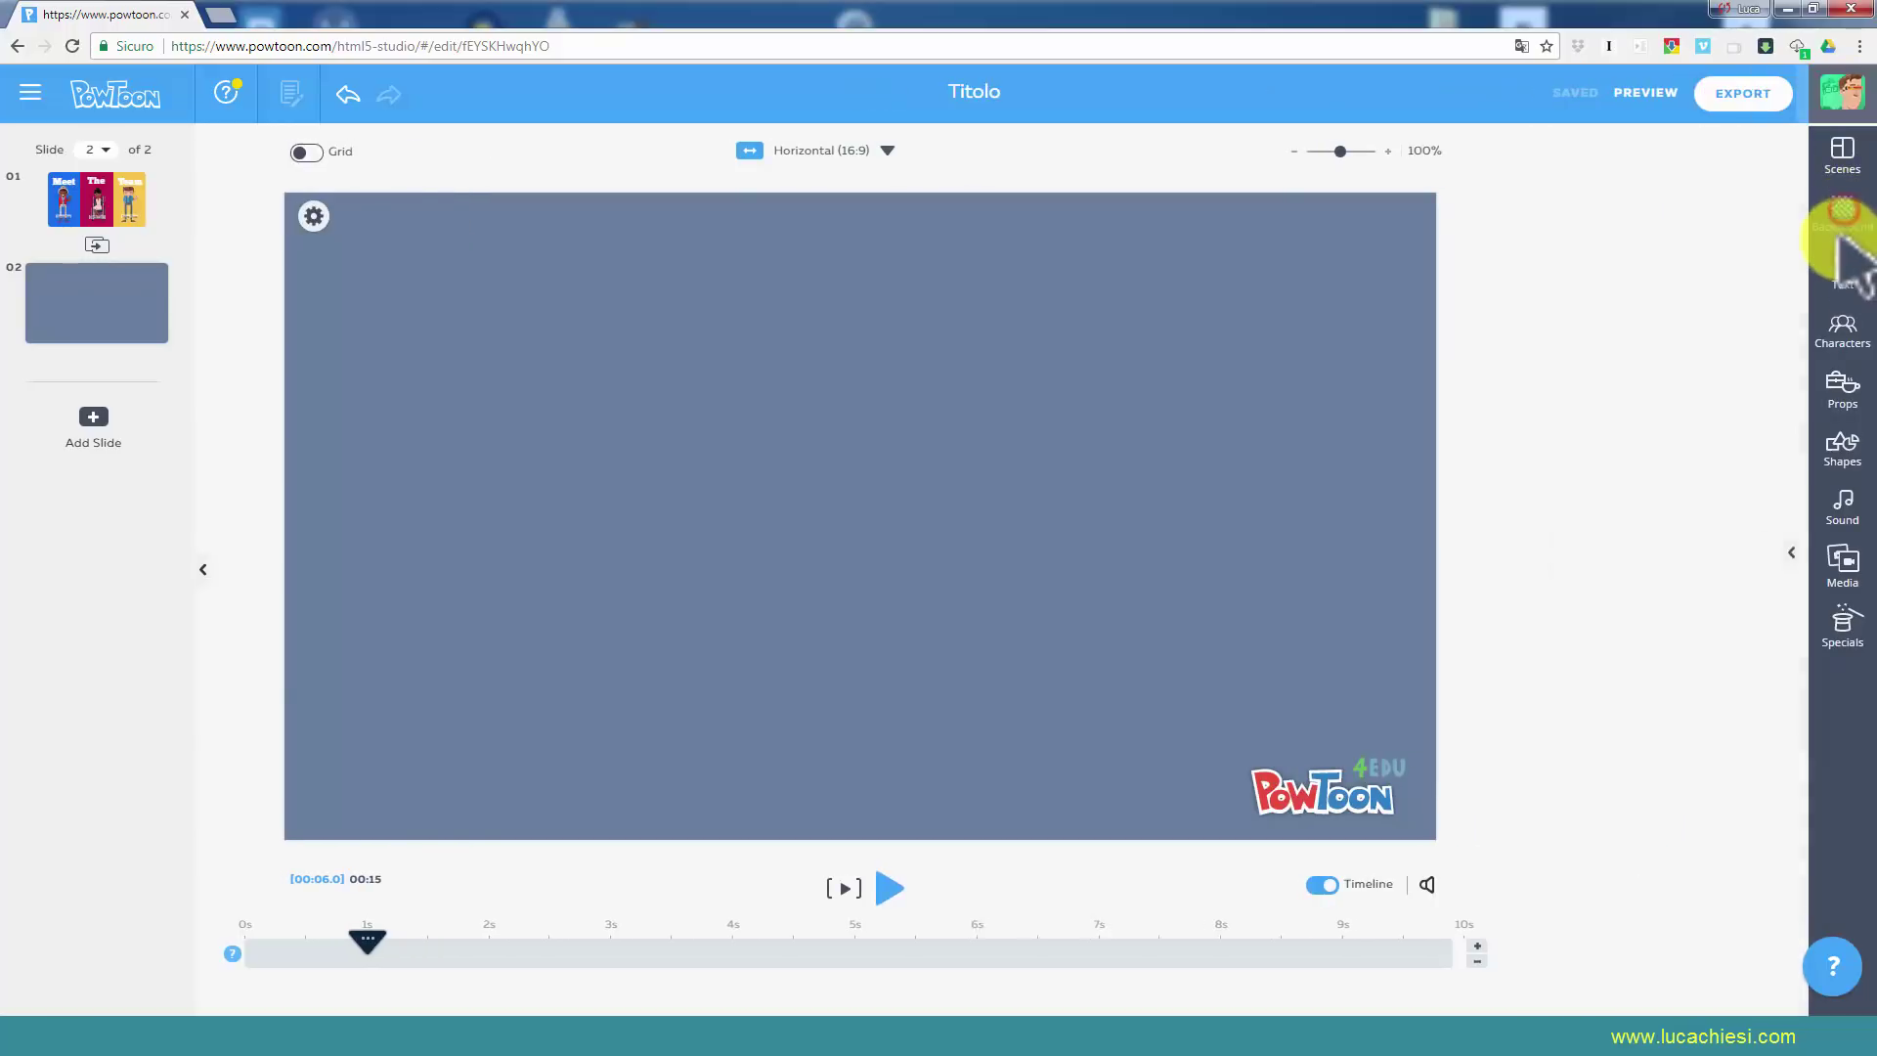
Place a title reading 'Testo' near the top centre of slide 2.
click(1843, 266)
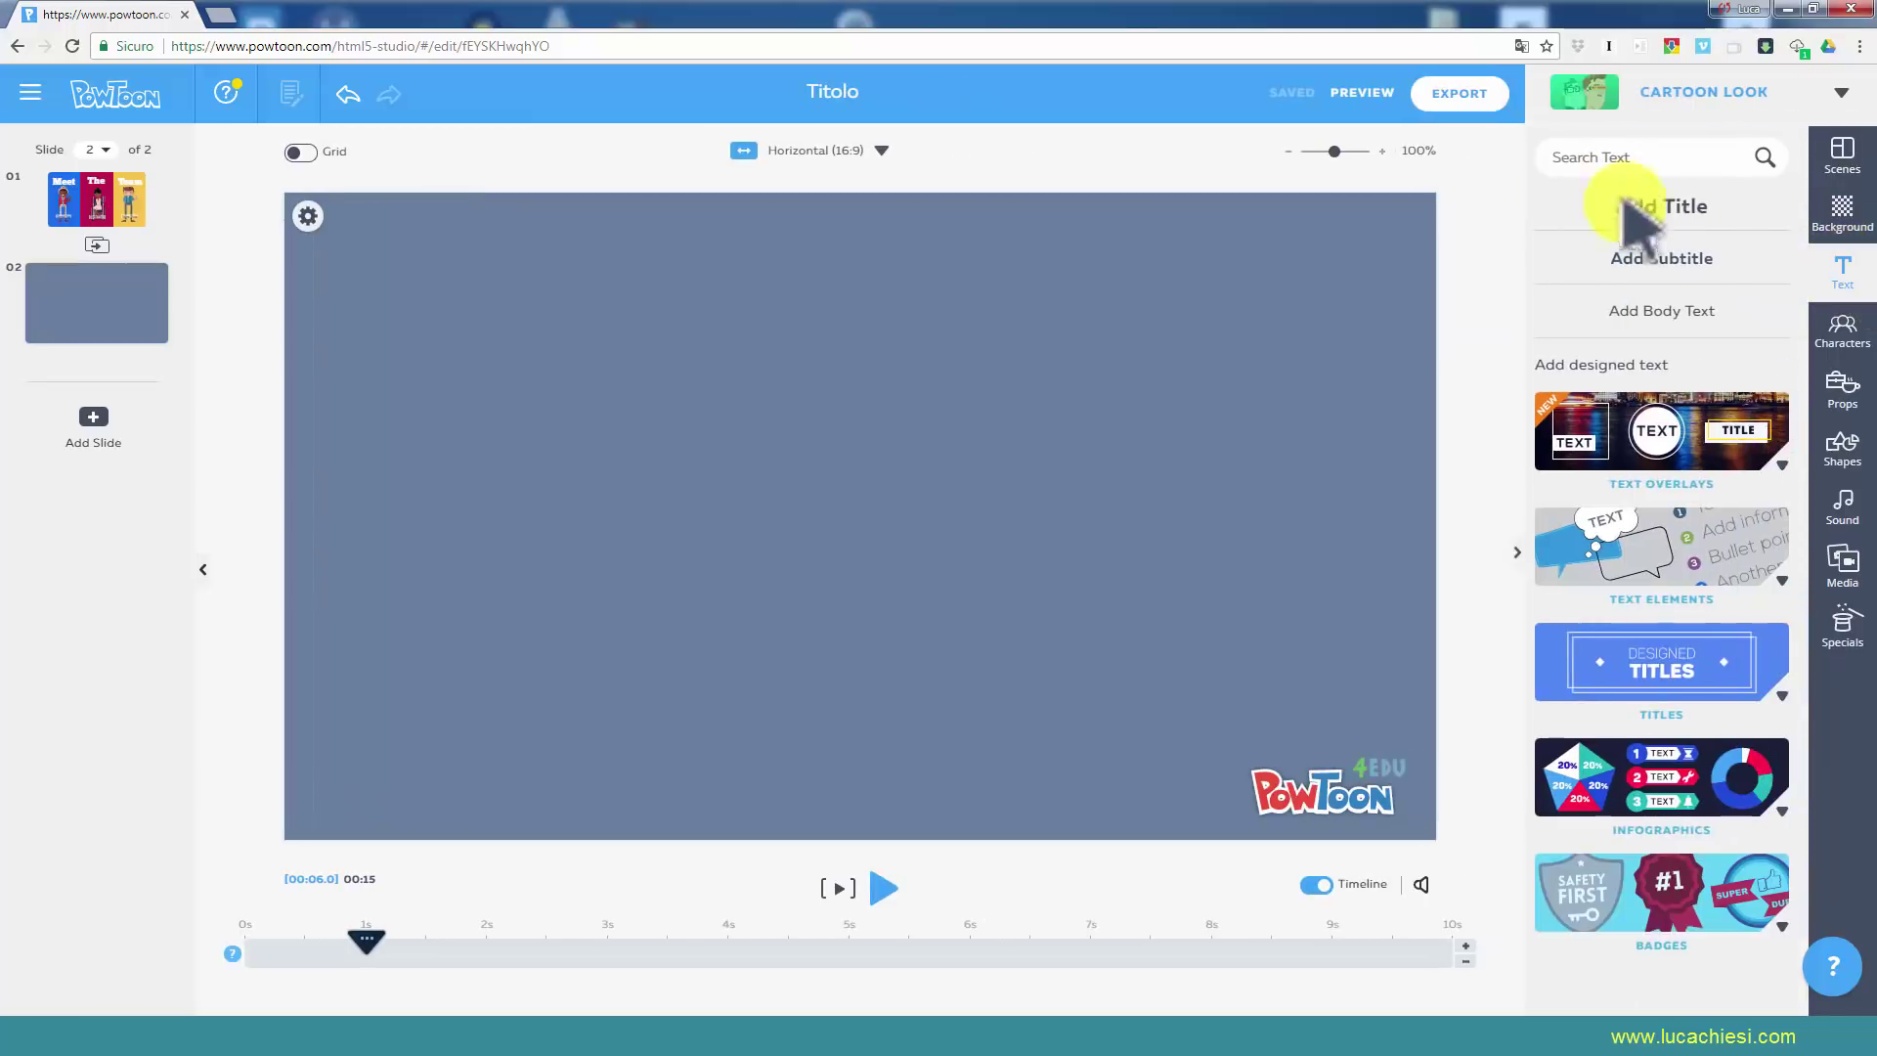
drag(1662, 206, 895, 369)
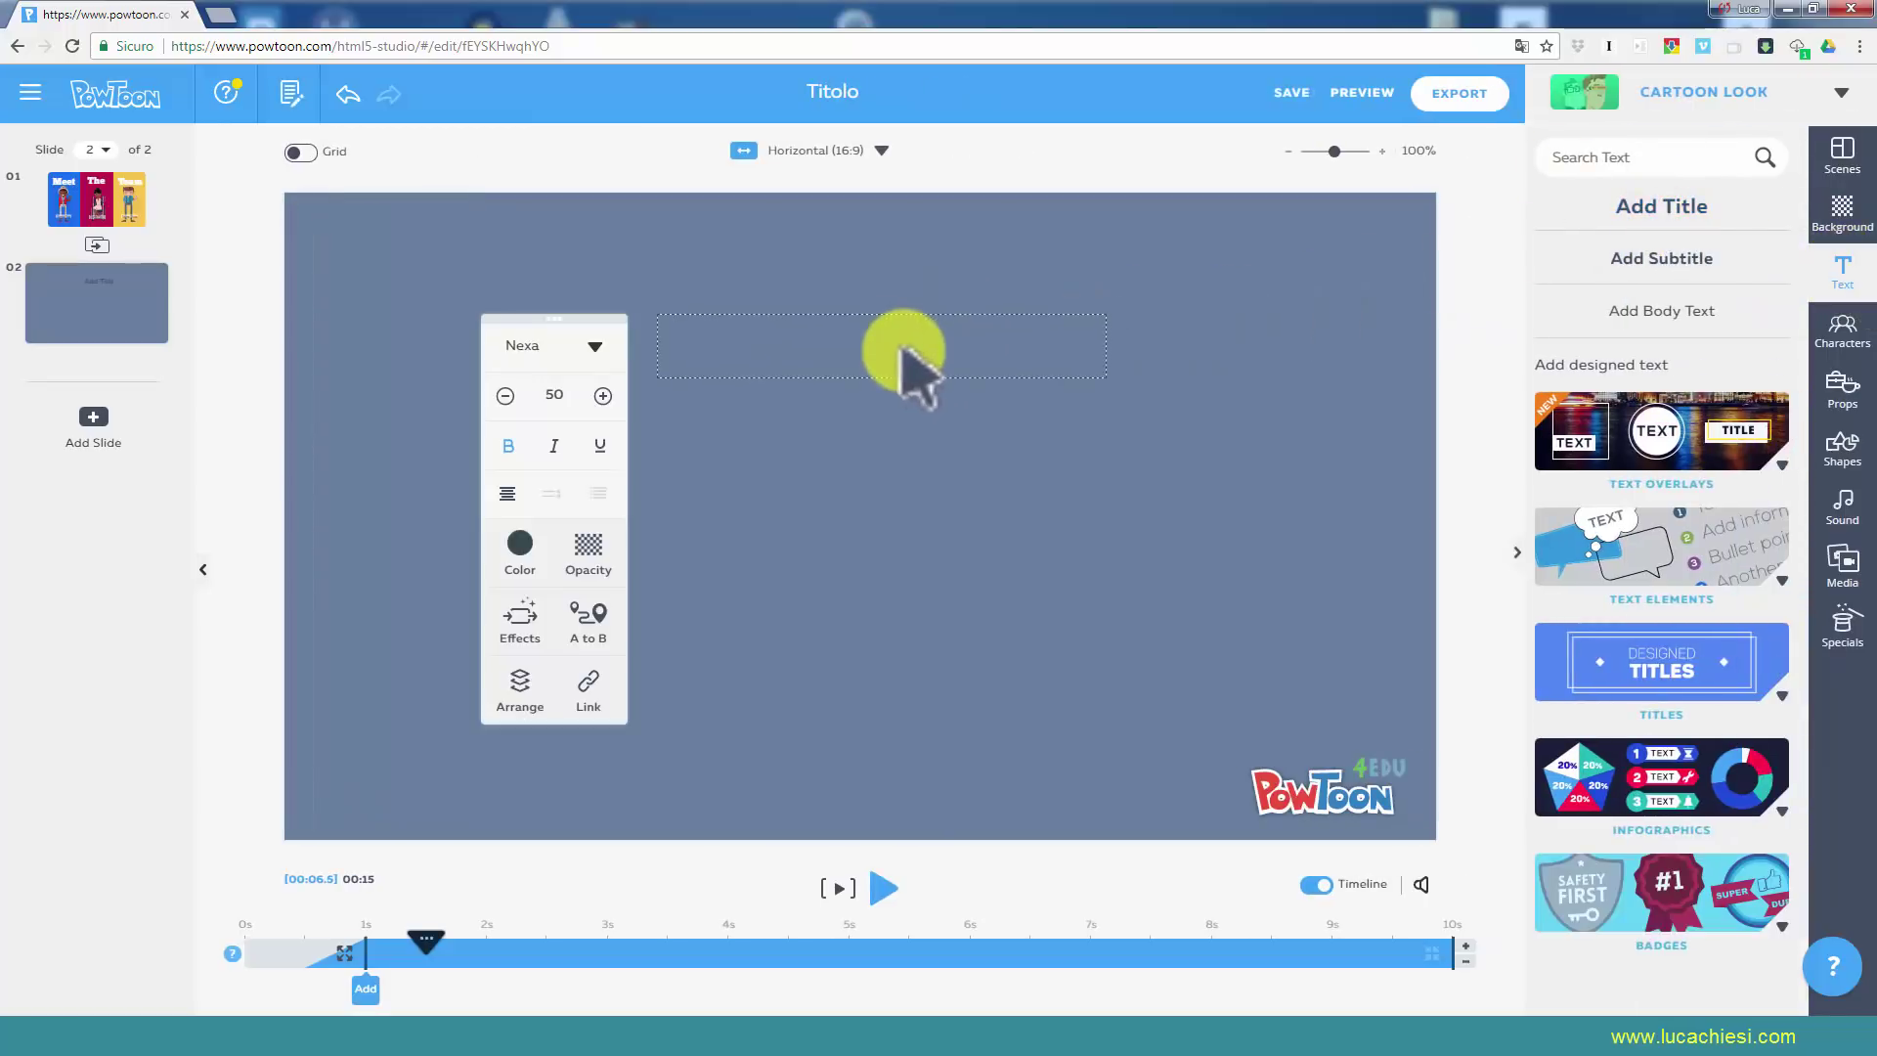
key(BackSpace)
text(Testo)
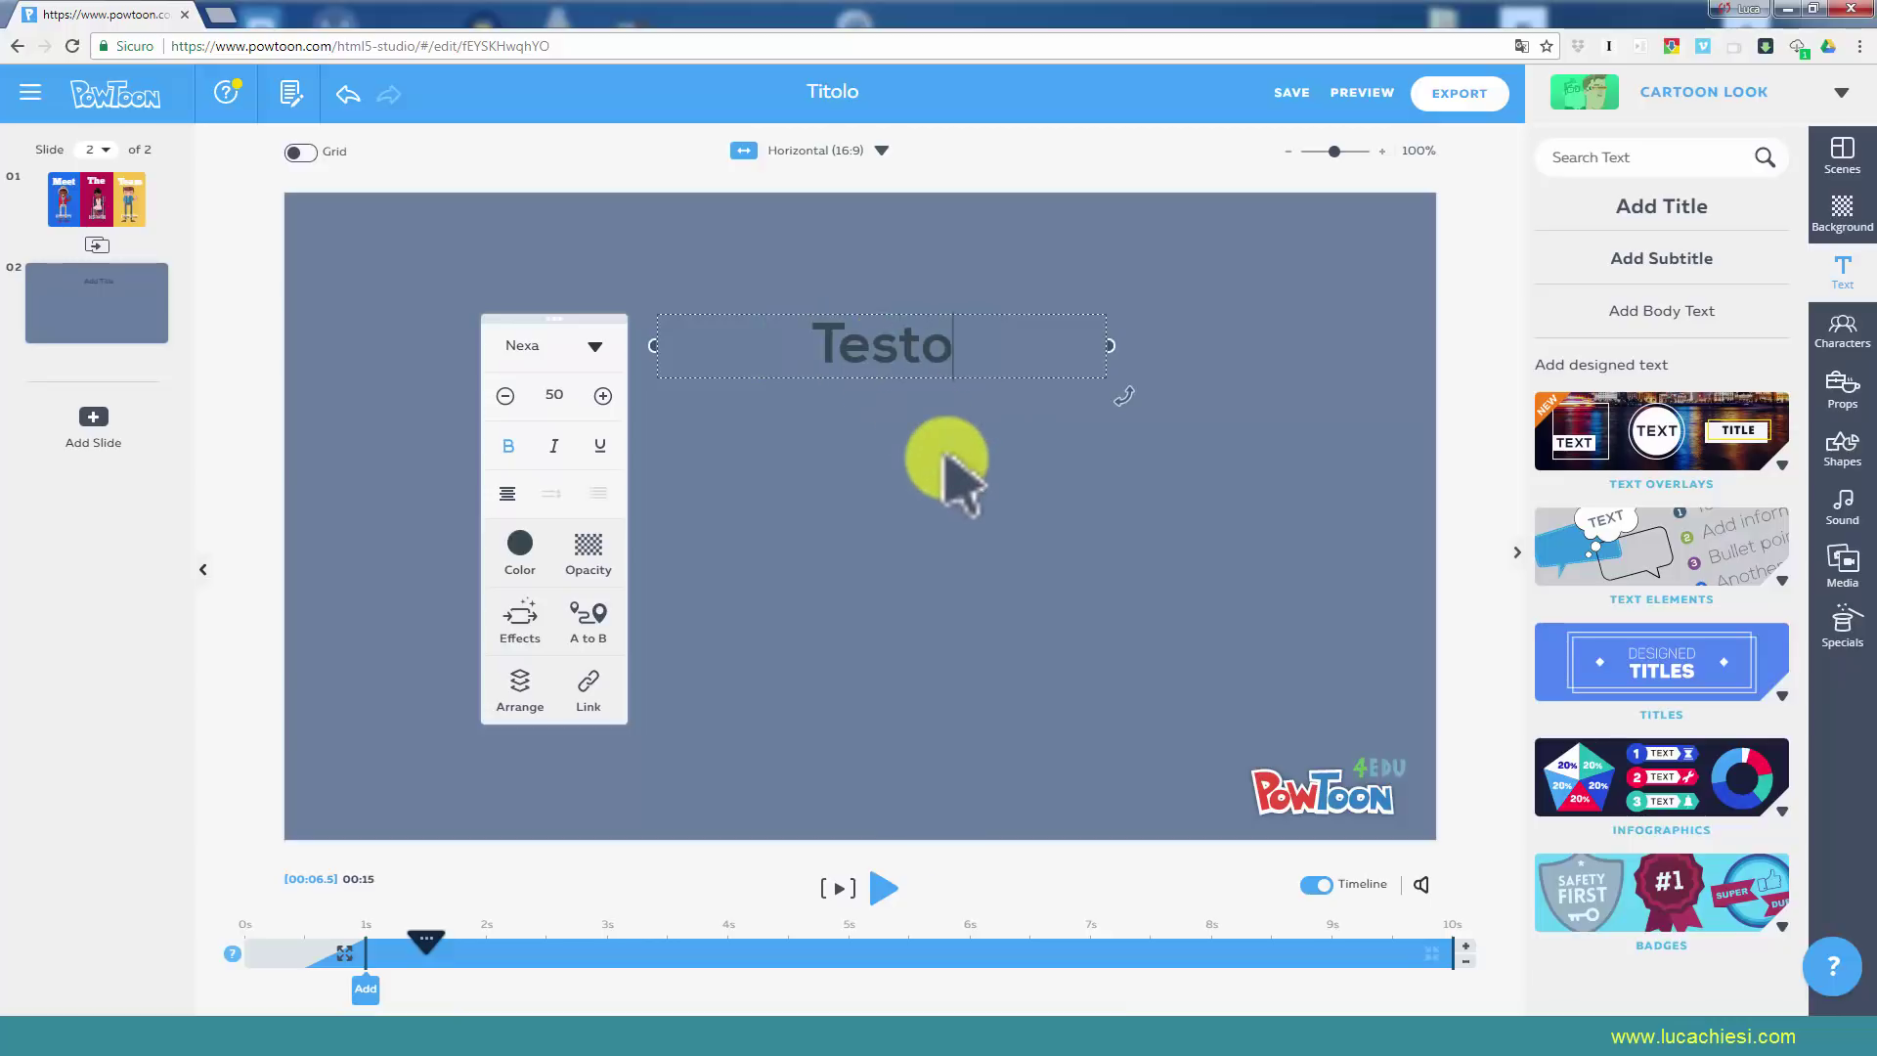
click(944, 458)
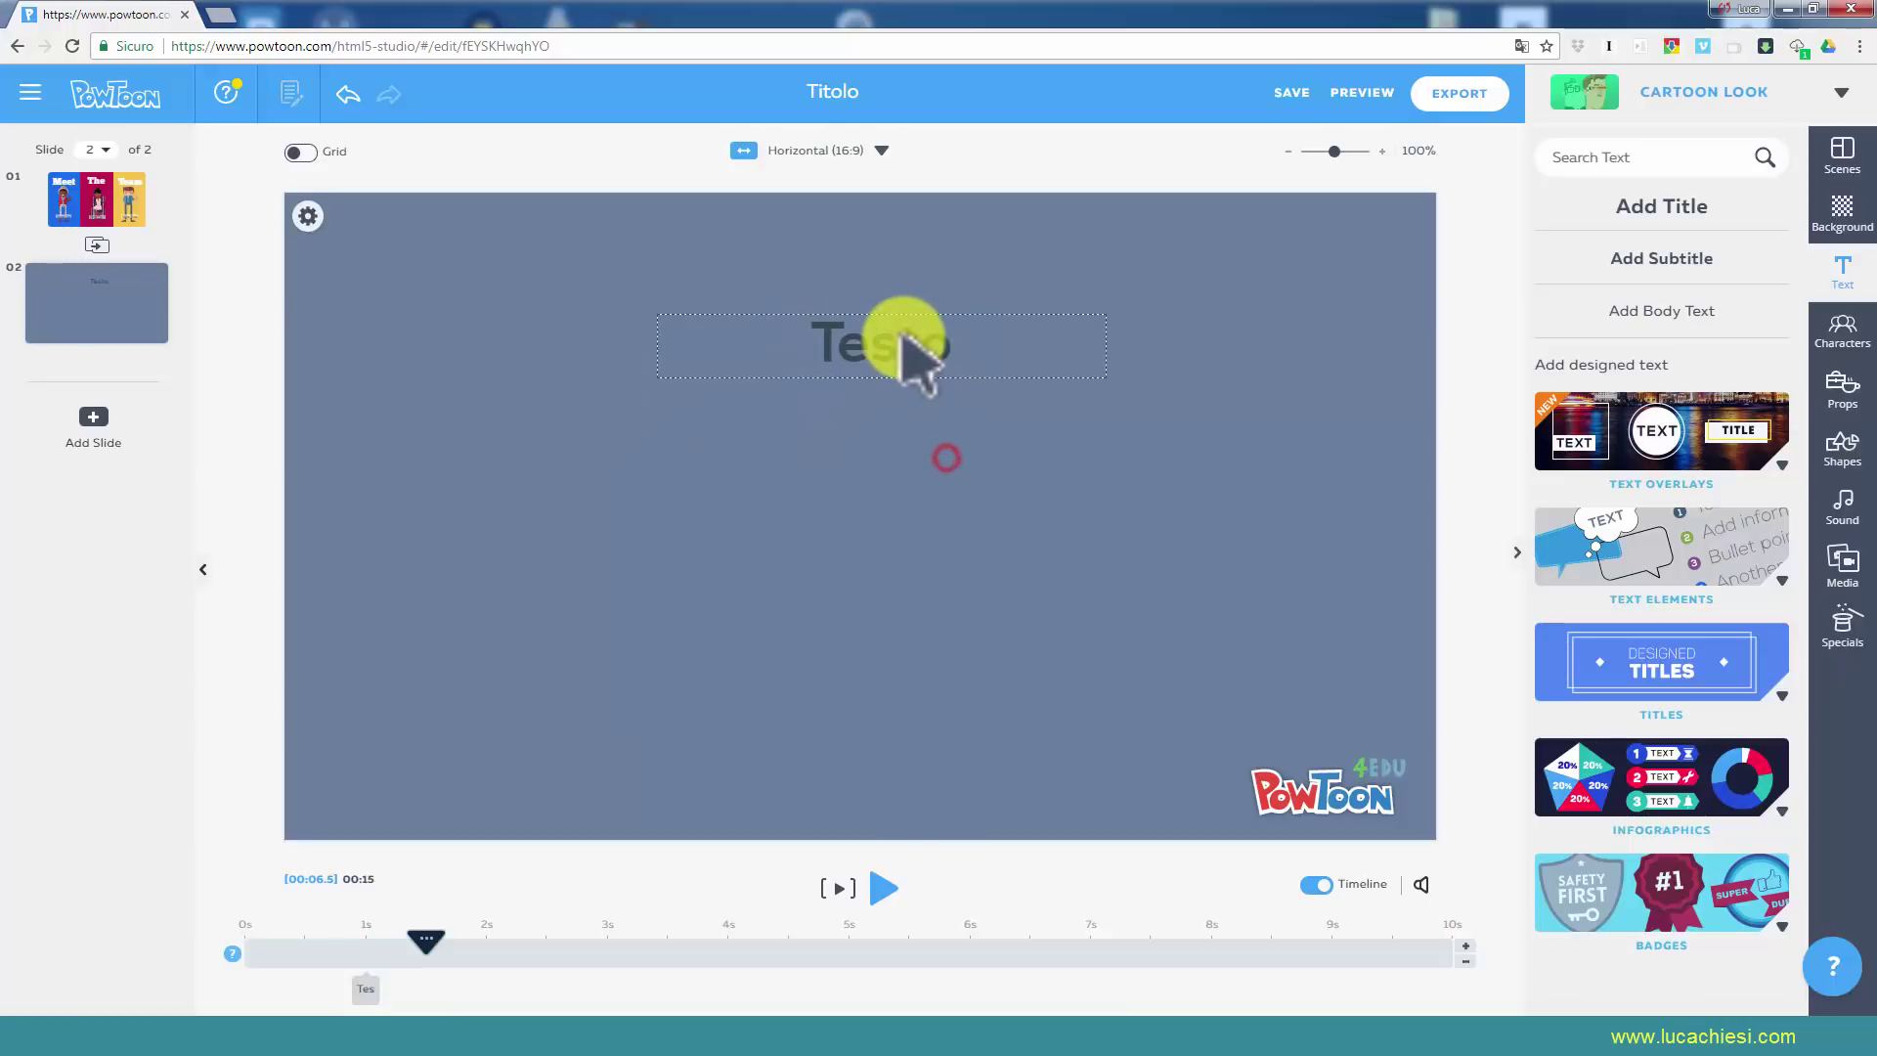
click(902, 335)
click(907, 311)
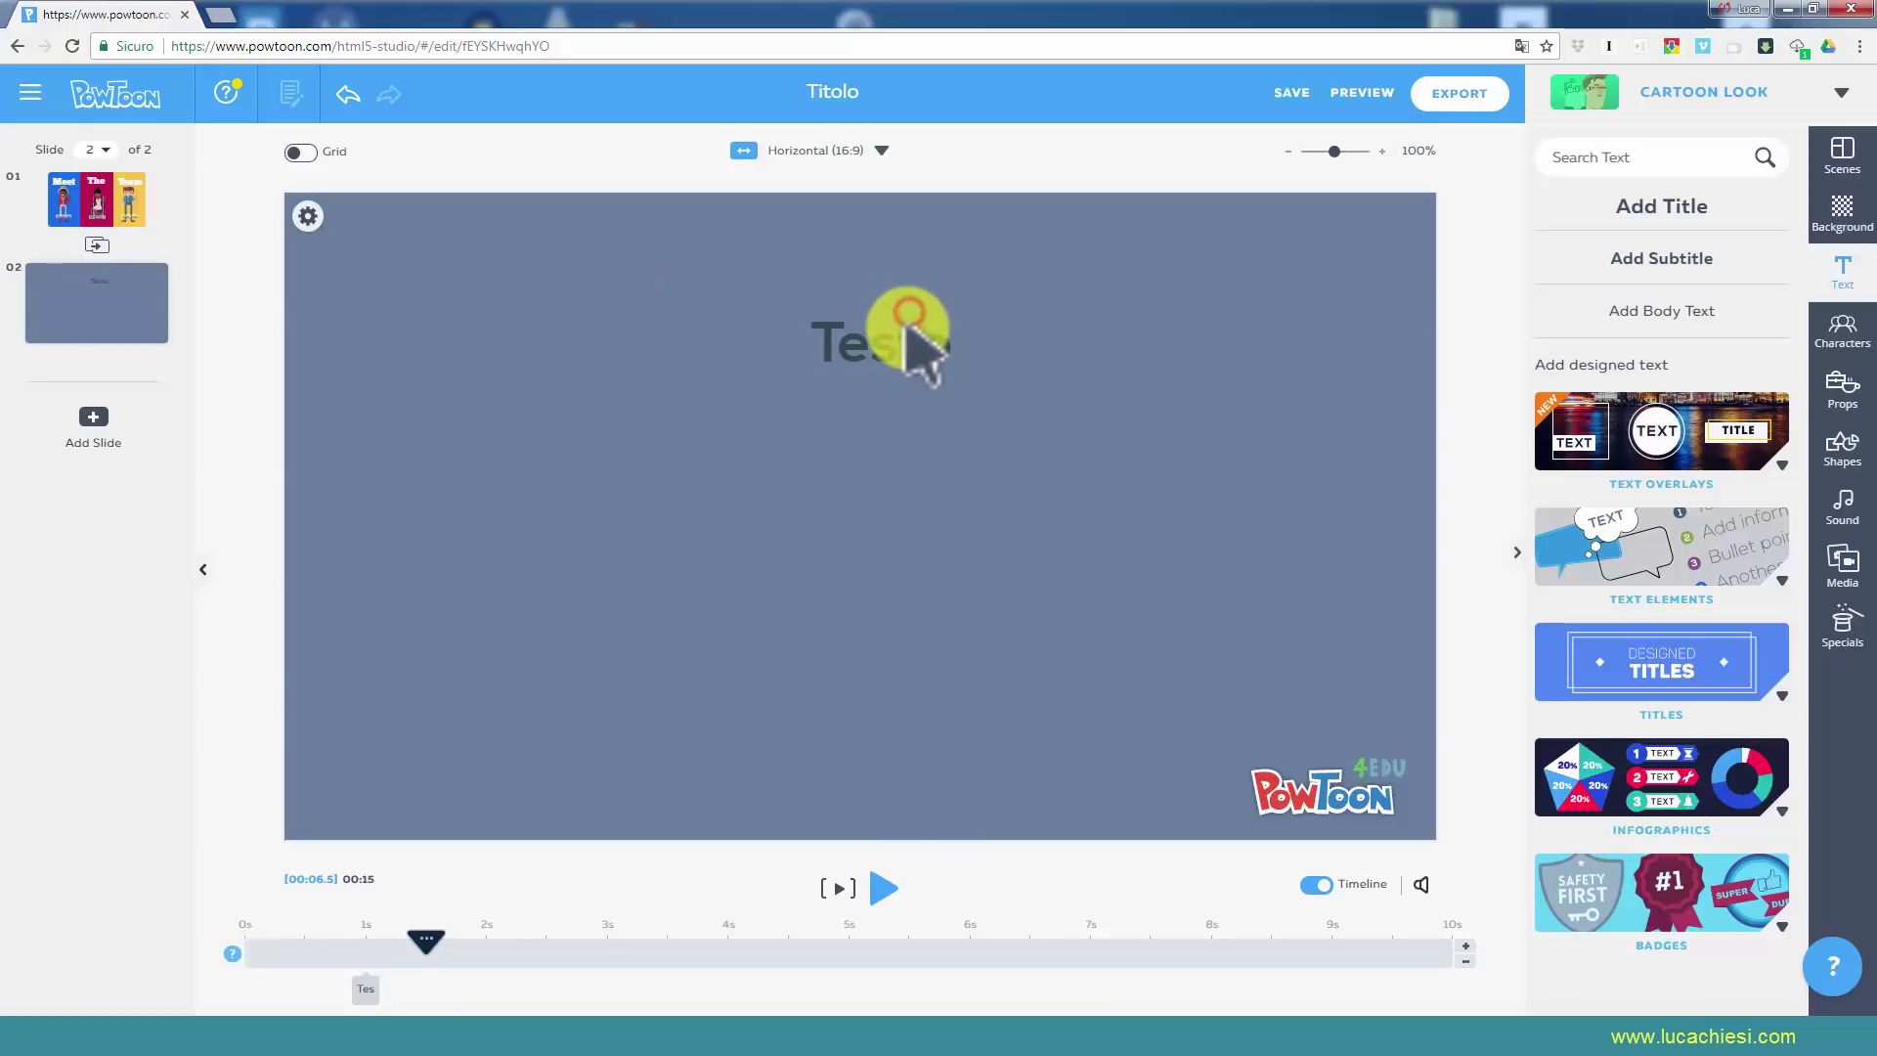
click(905, 322)
drag(890, 337, 875, 359)
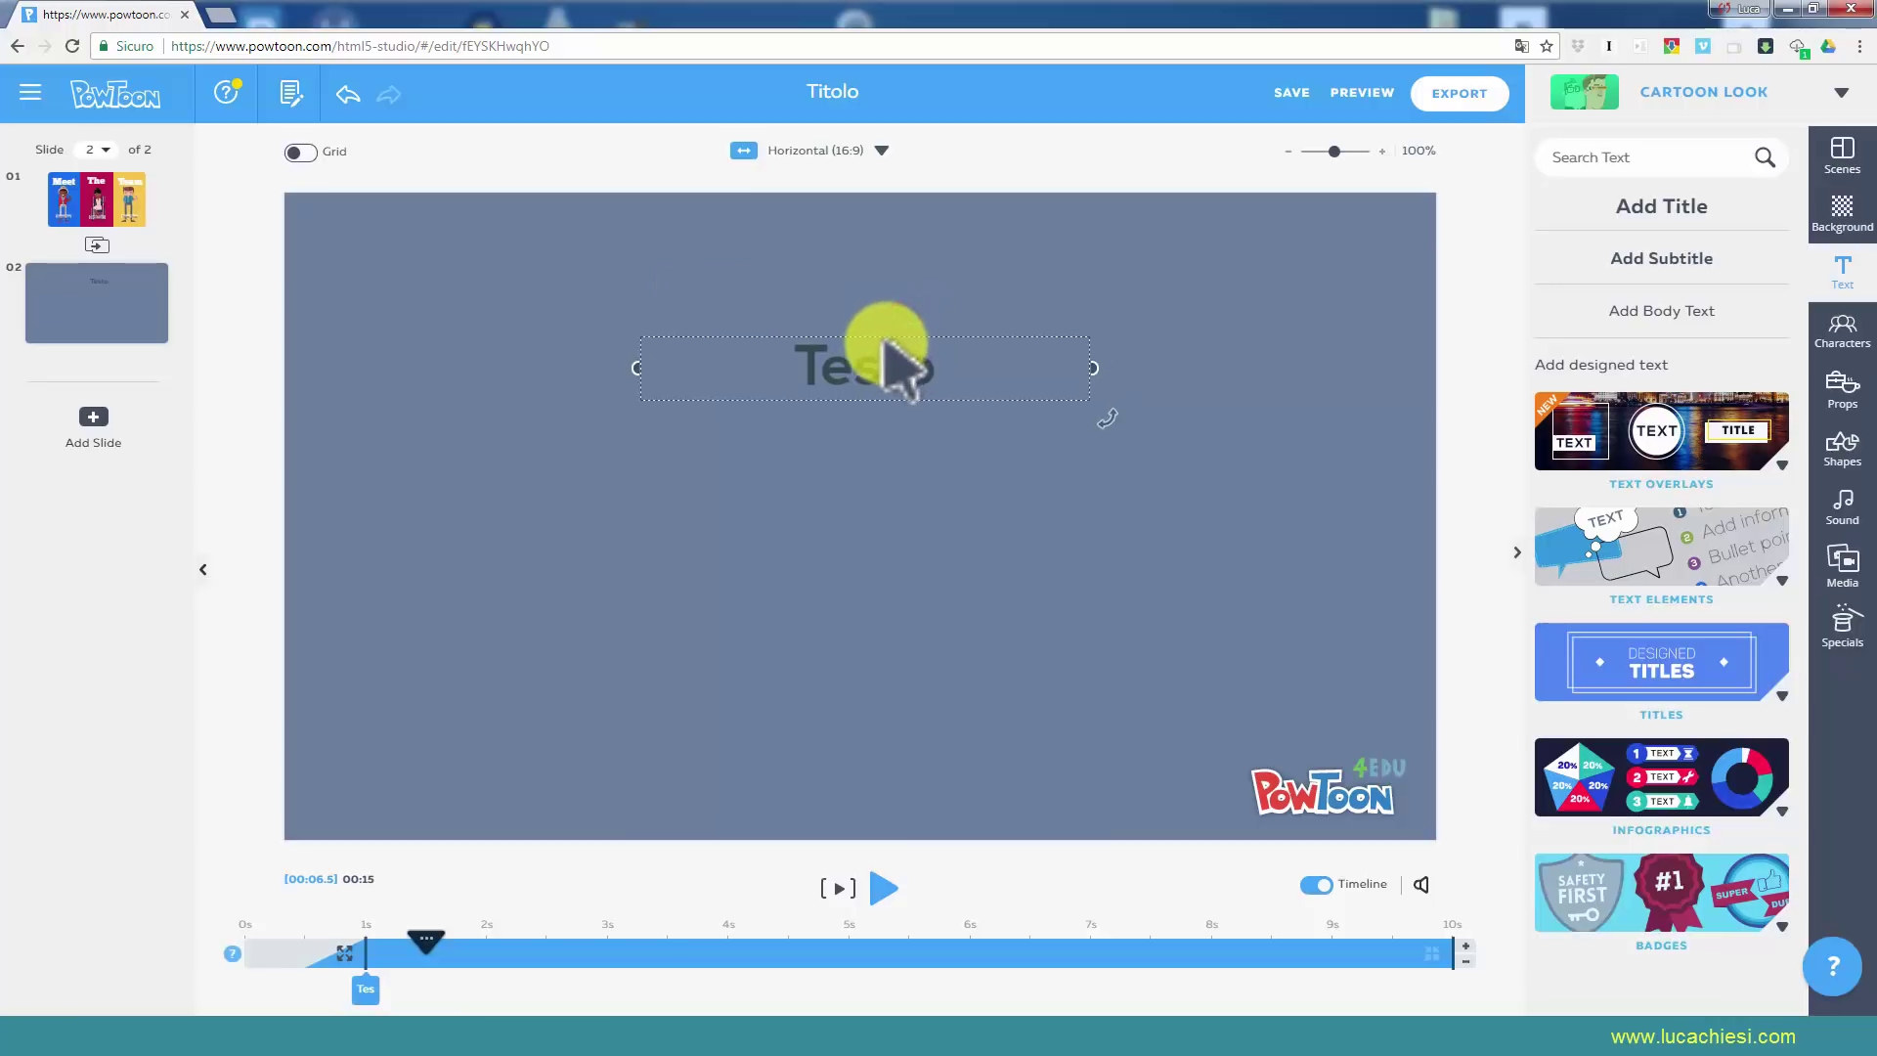
Colour the Testo title yellow, keep size 50, and bring up its animation effects.
click(655, 306)
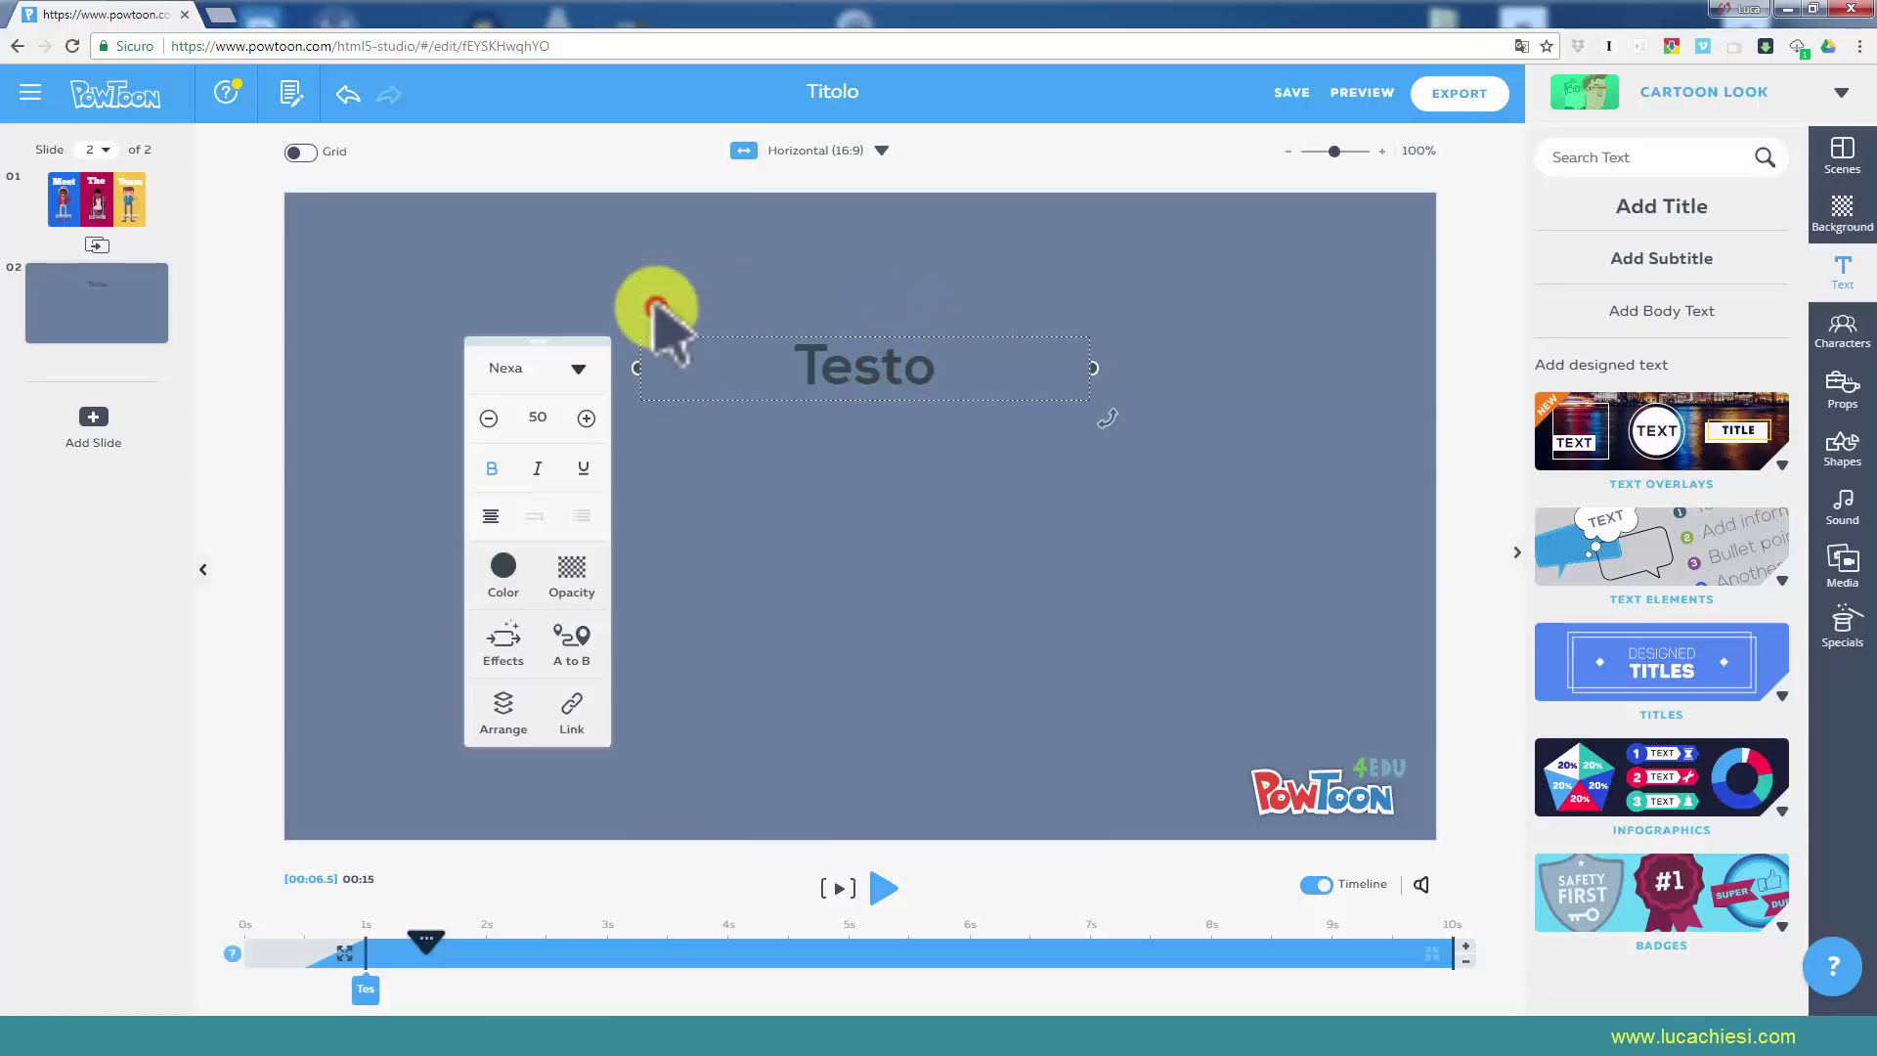
click(503, 567)
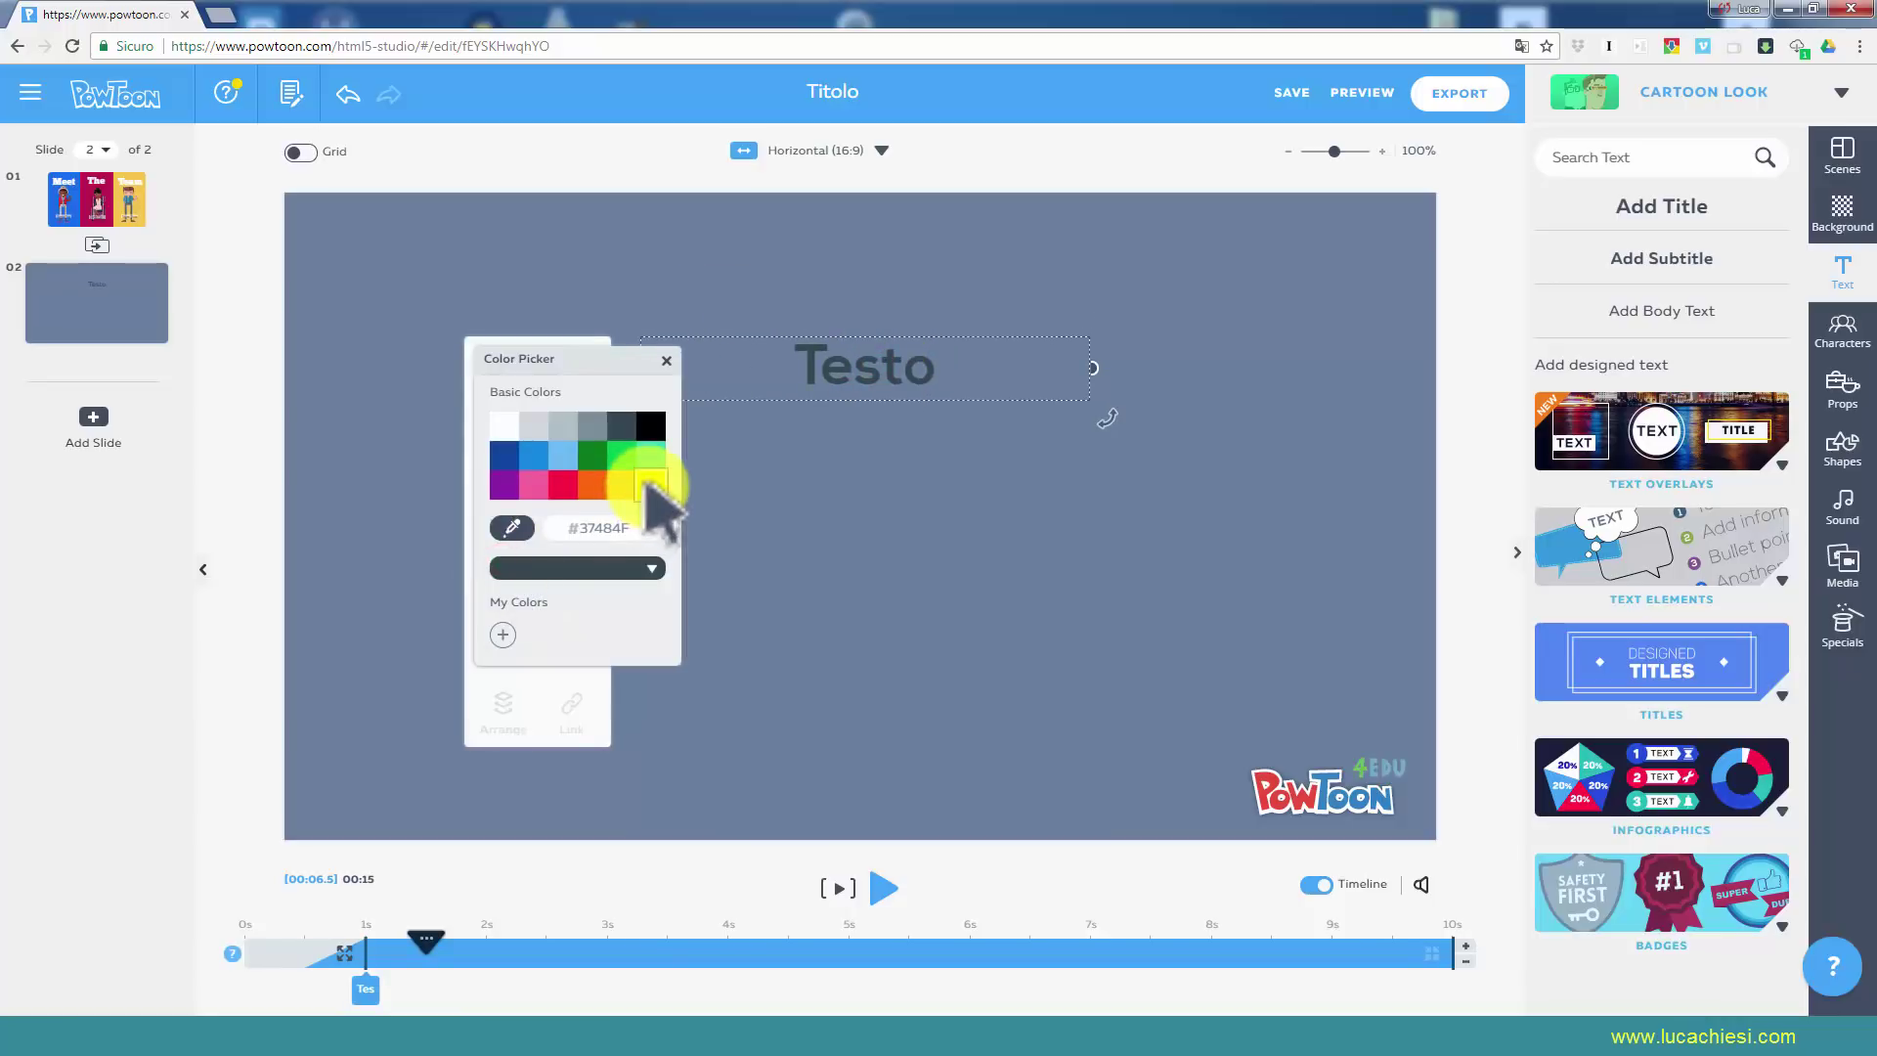
click(650, 485)
click(666, 361)
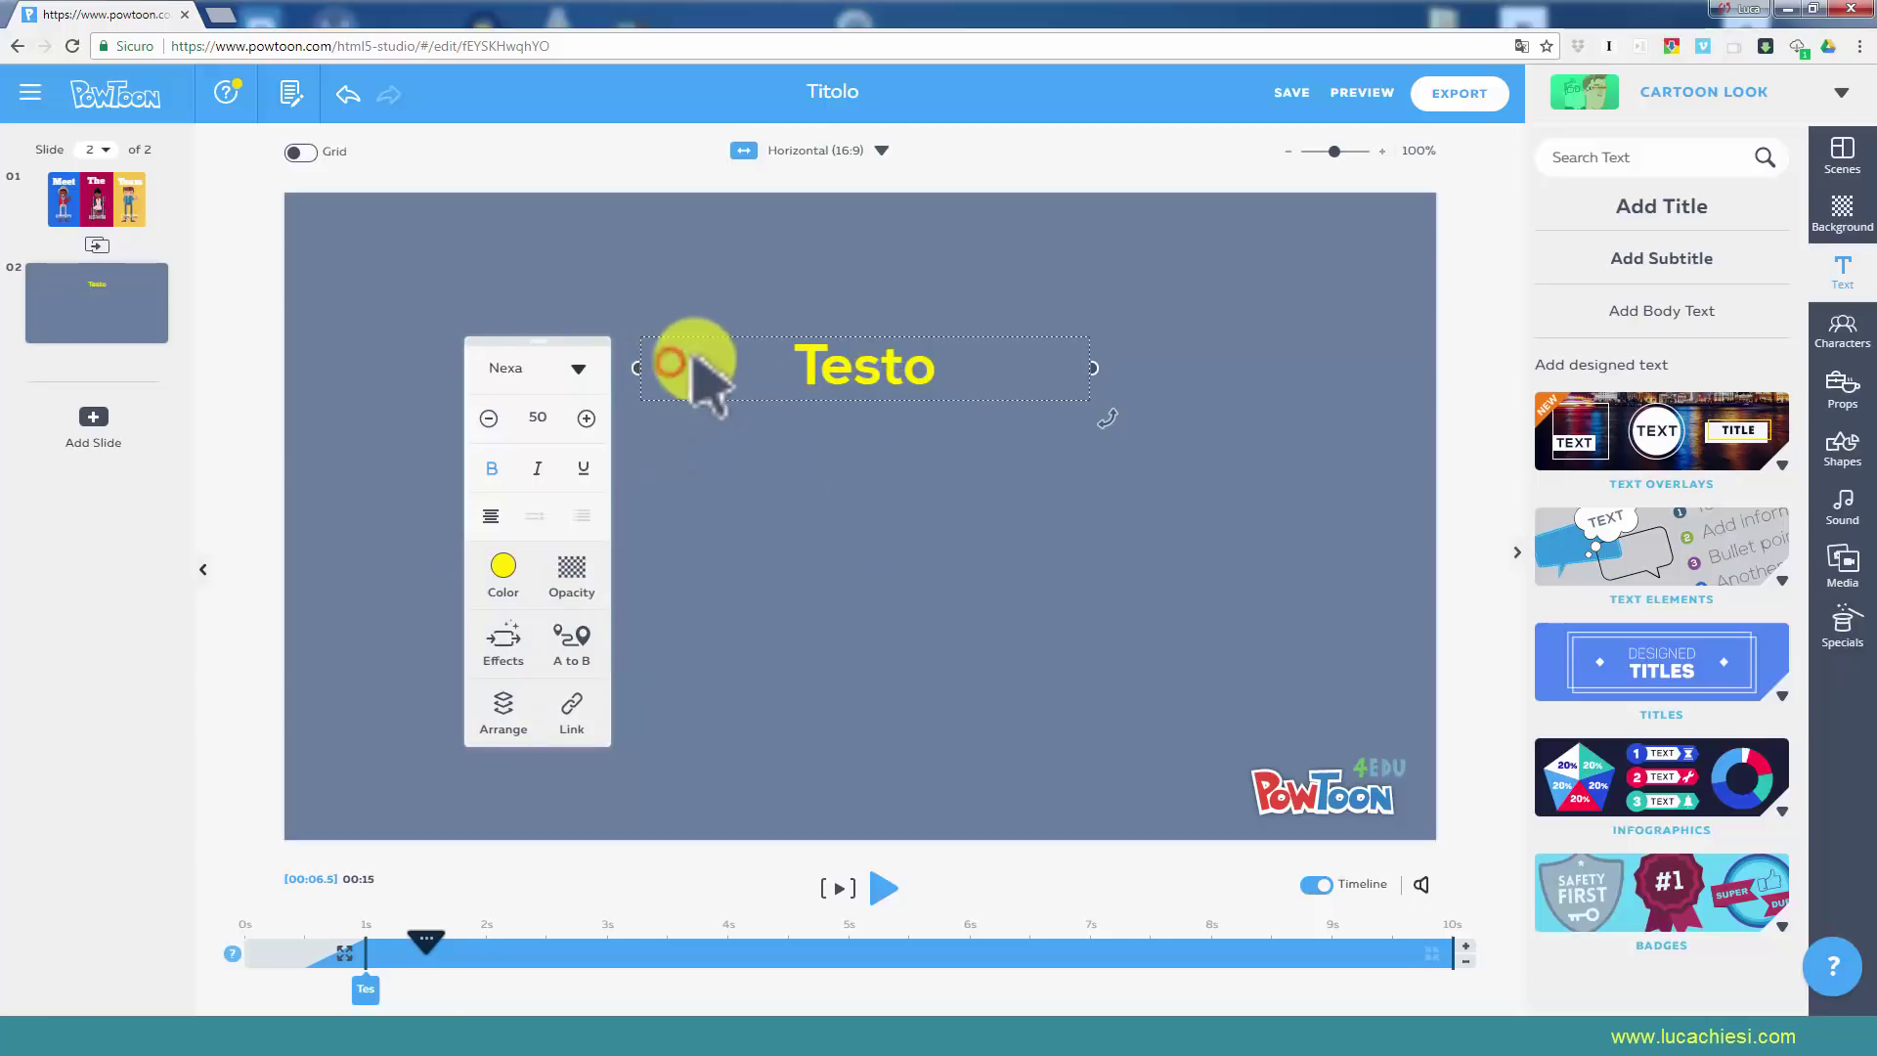
click(540, 417)
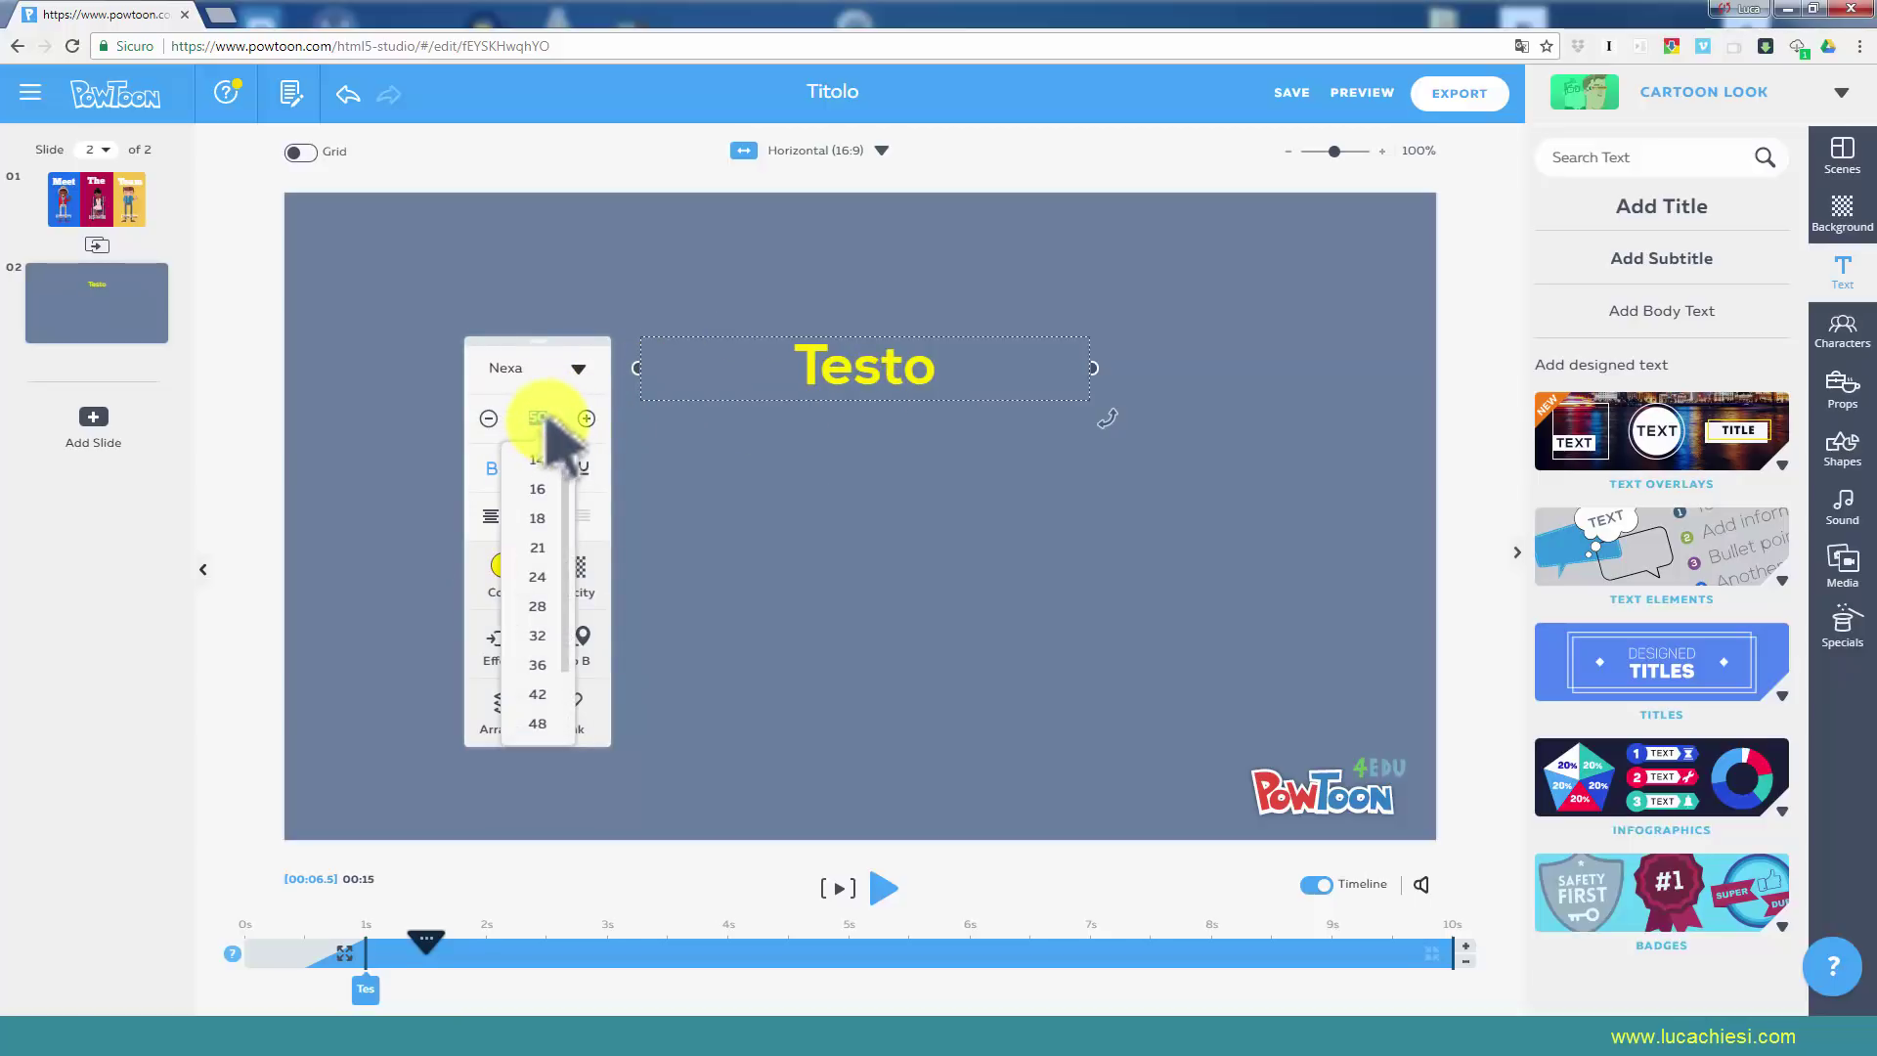
click(552, 419)
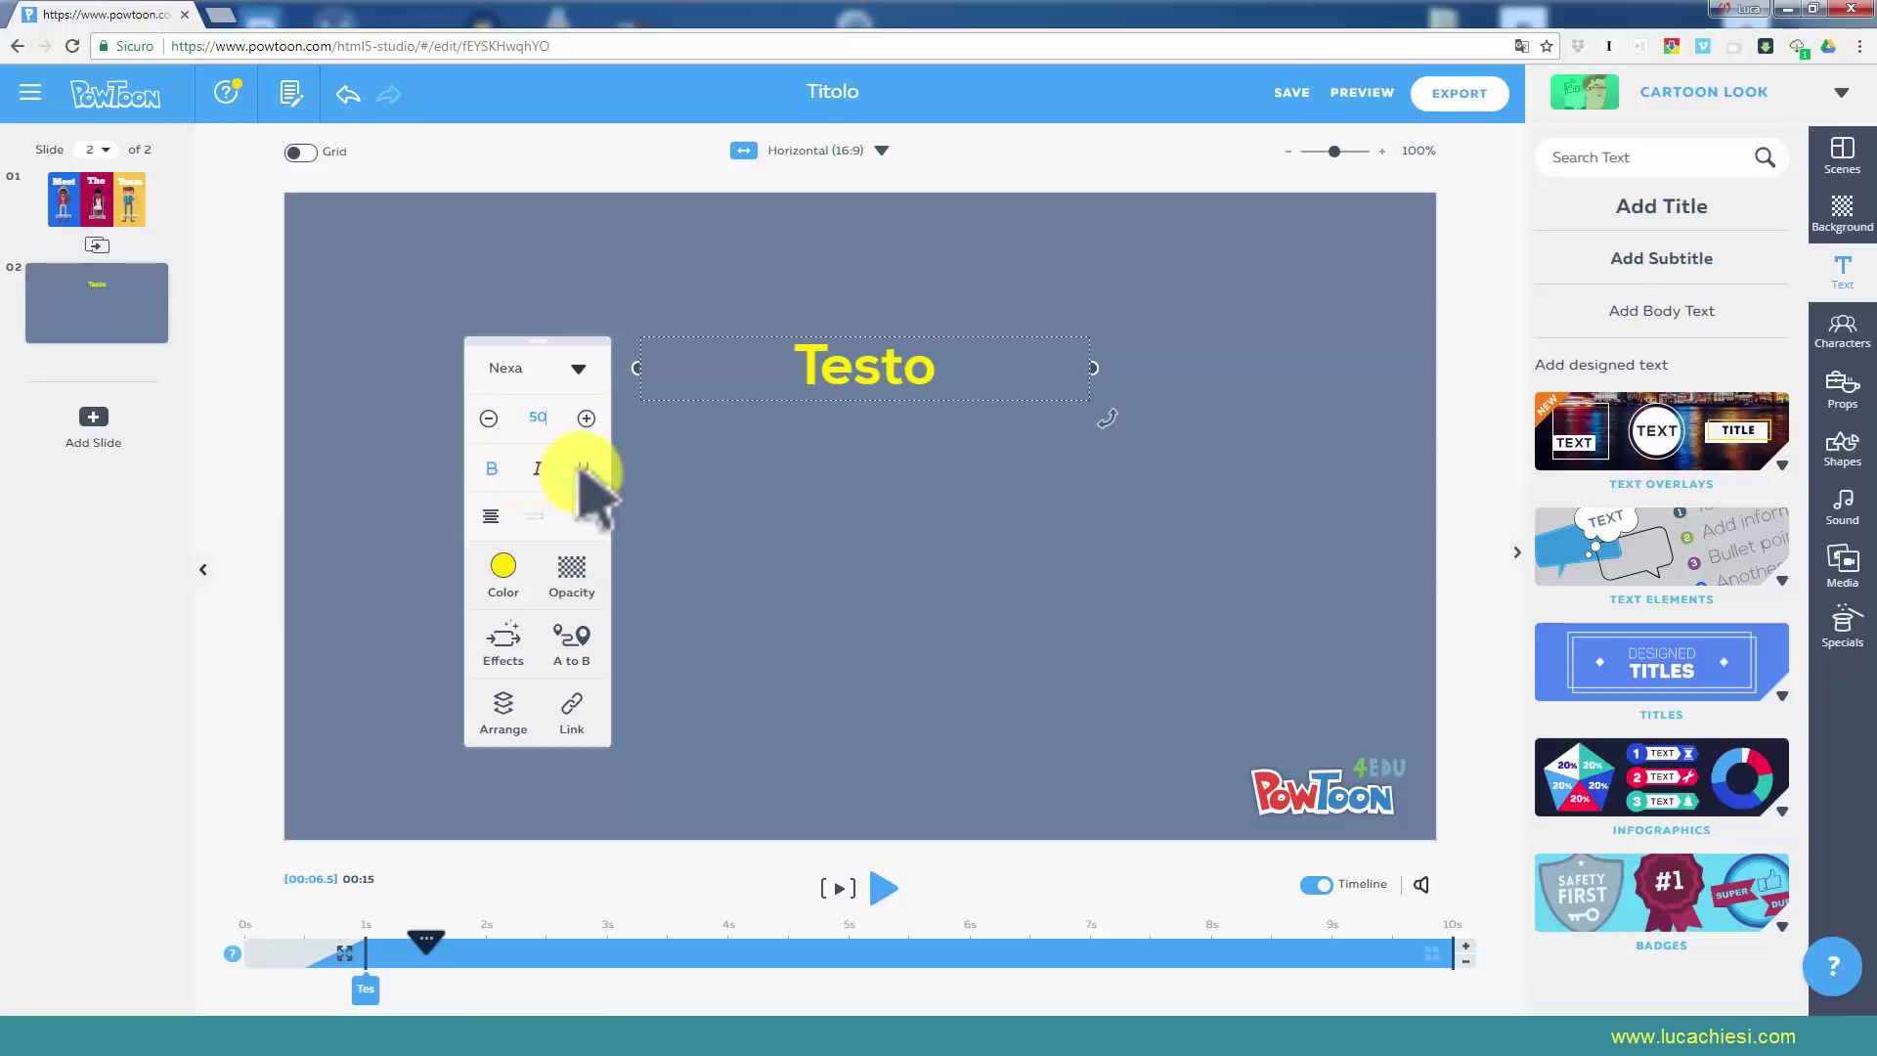
click(491, 513)
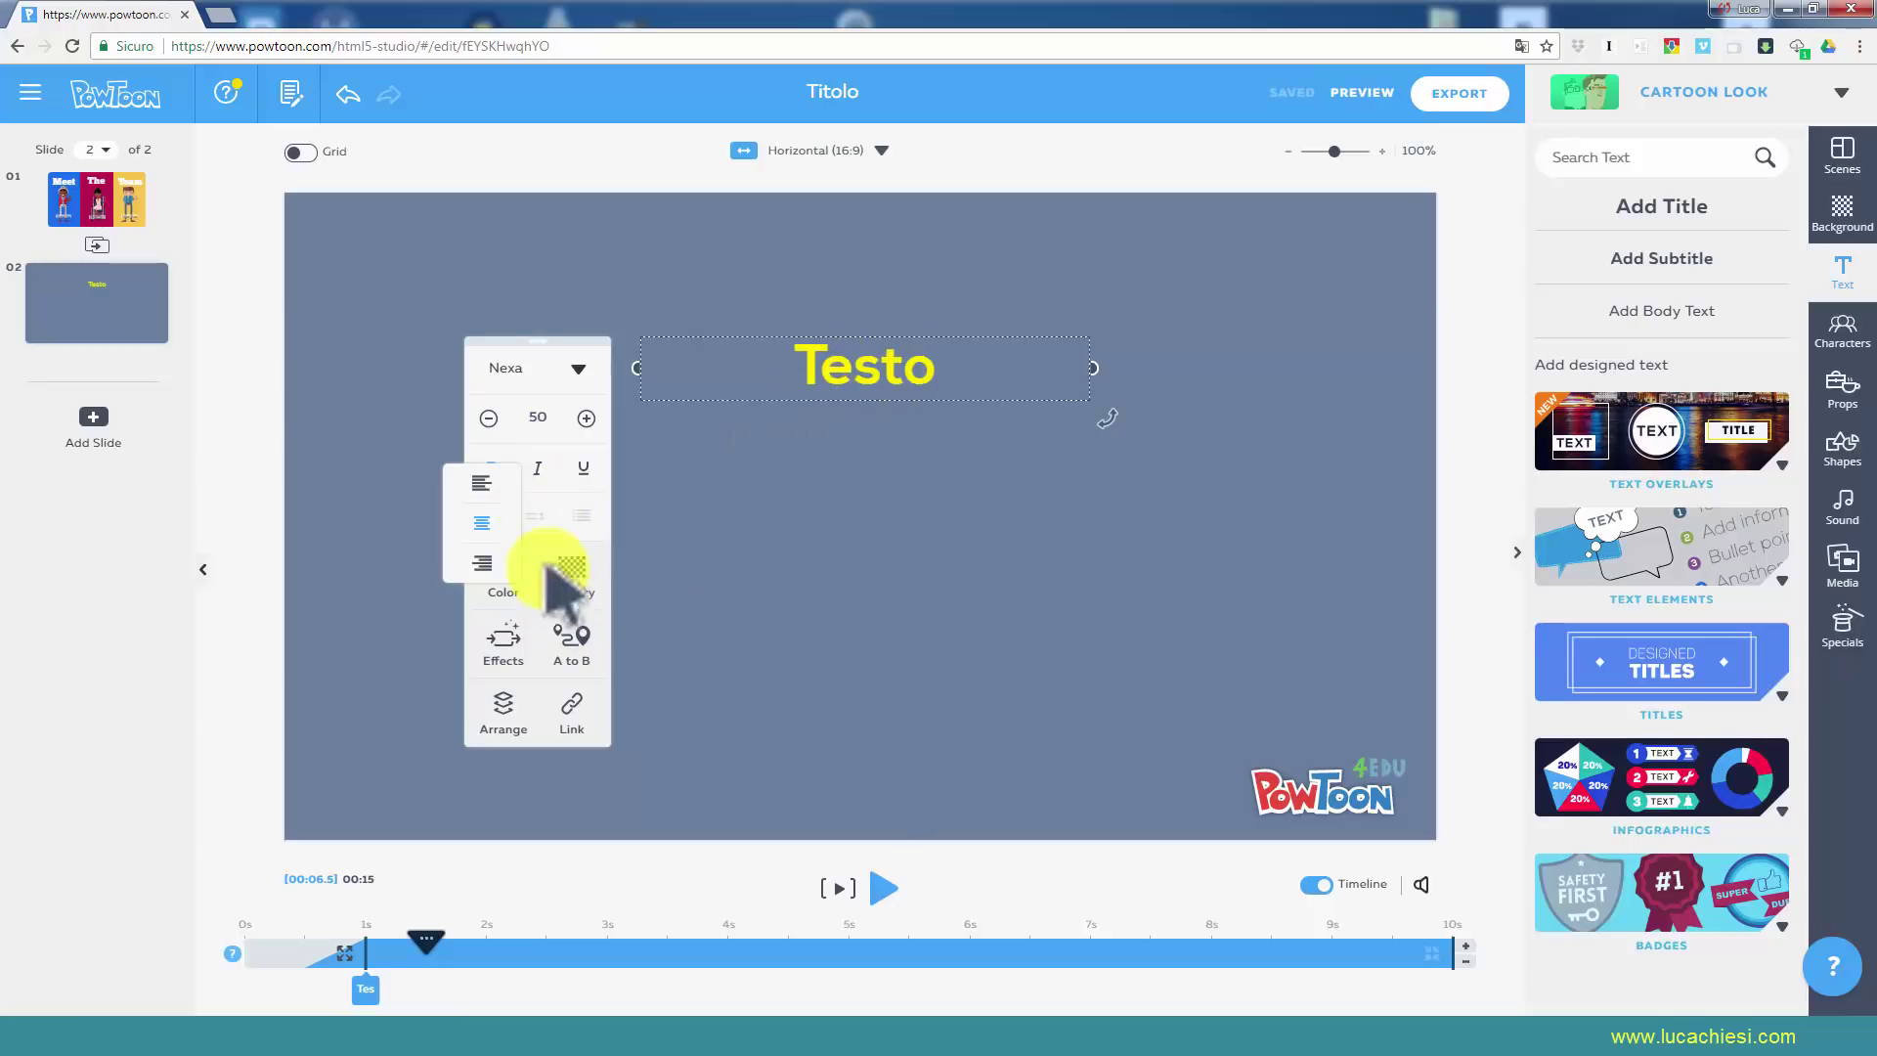
click(555, 518)
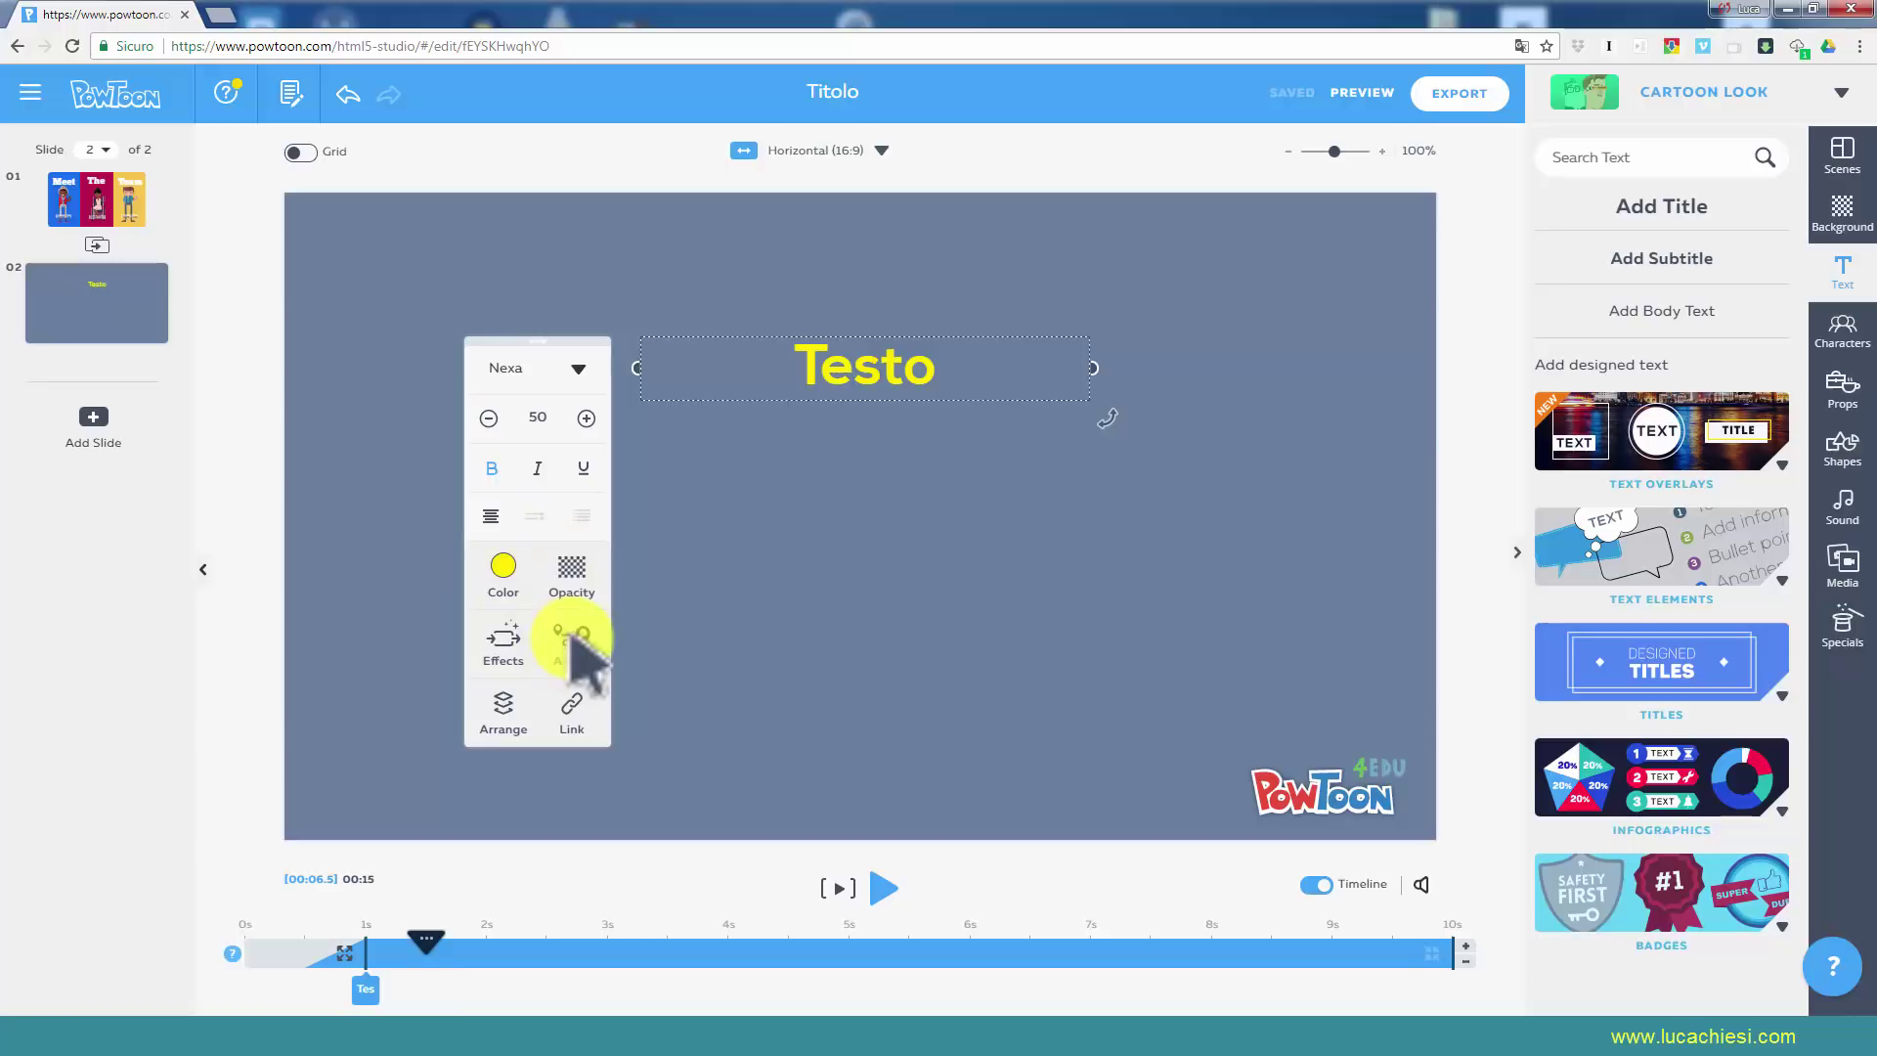
click(503, 641)
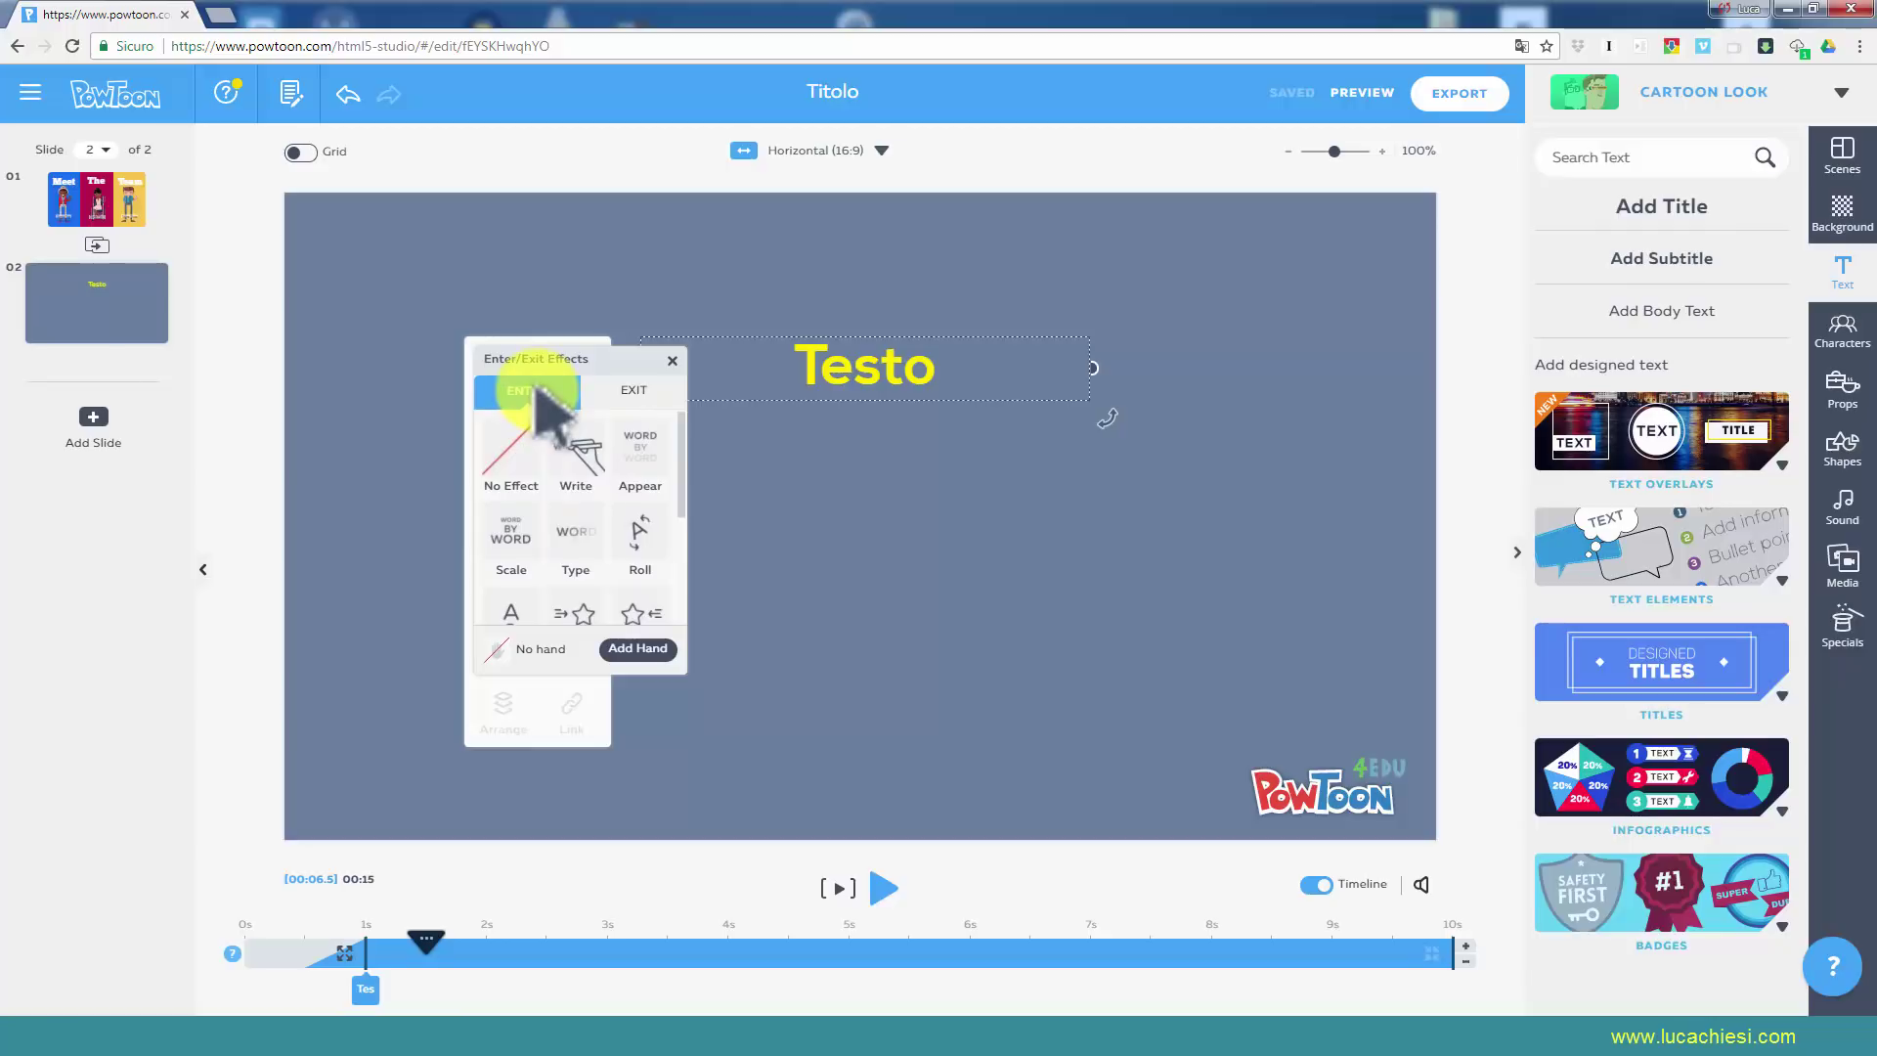
Give the Testo title the Write entrance effect.
click(626, 391)
click(533, 387)
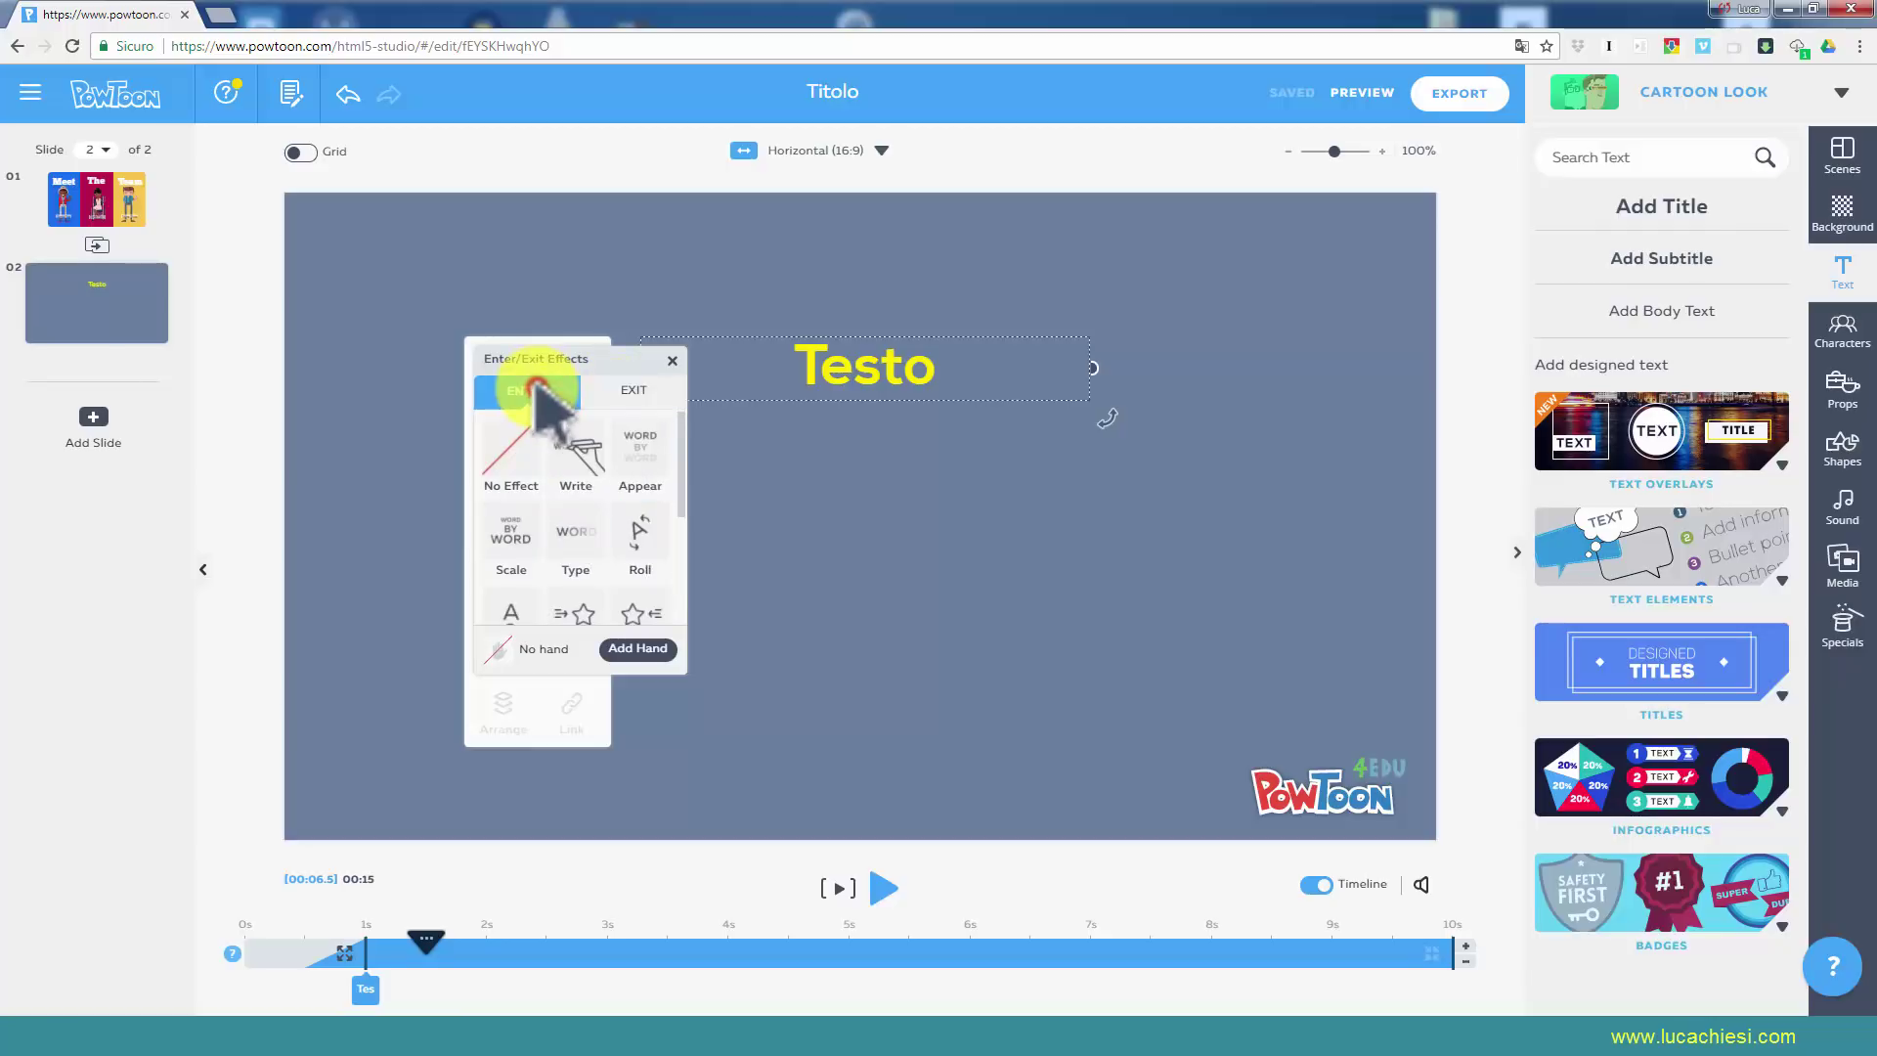
click(590, 450)
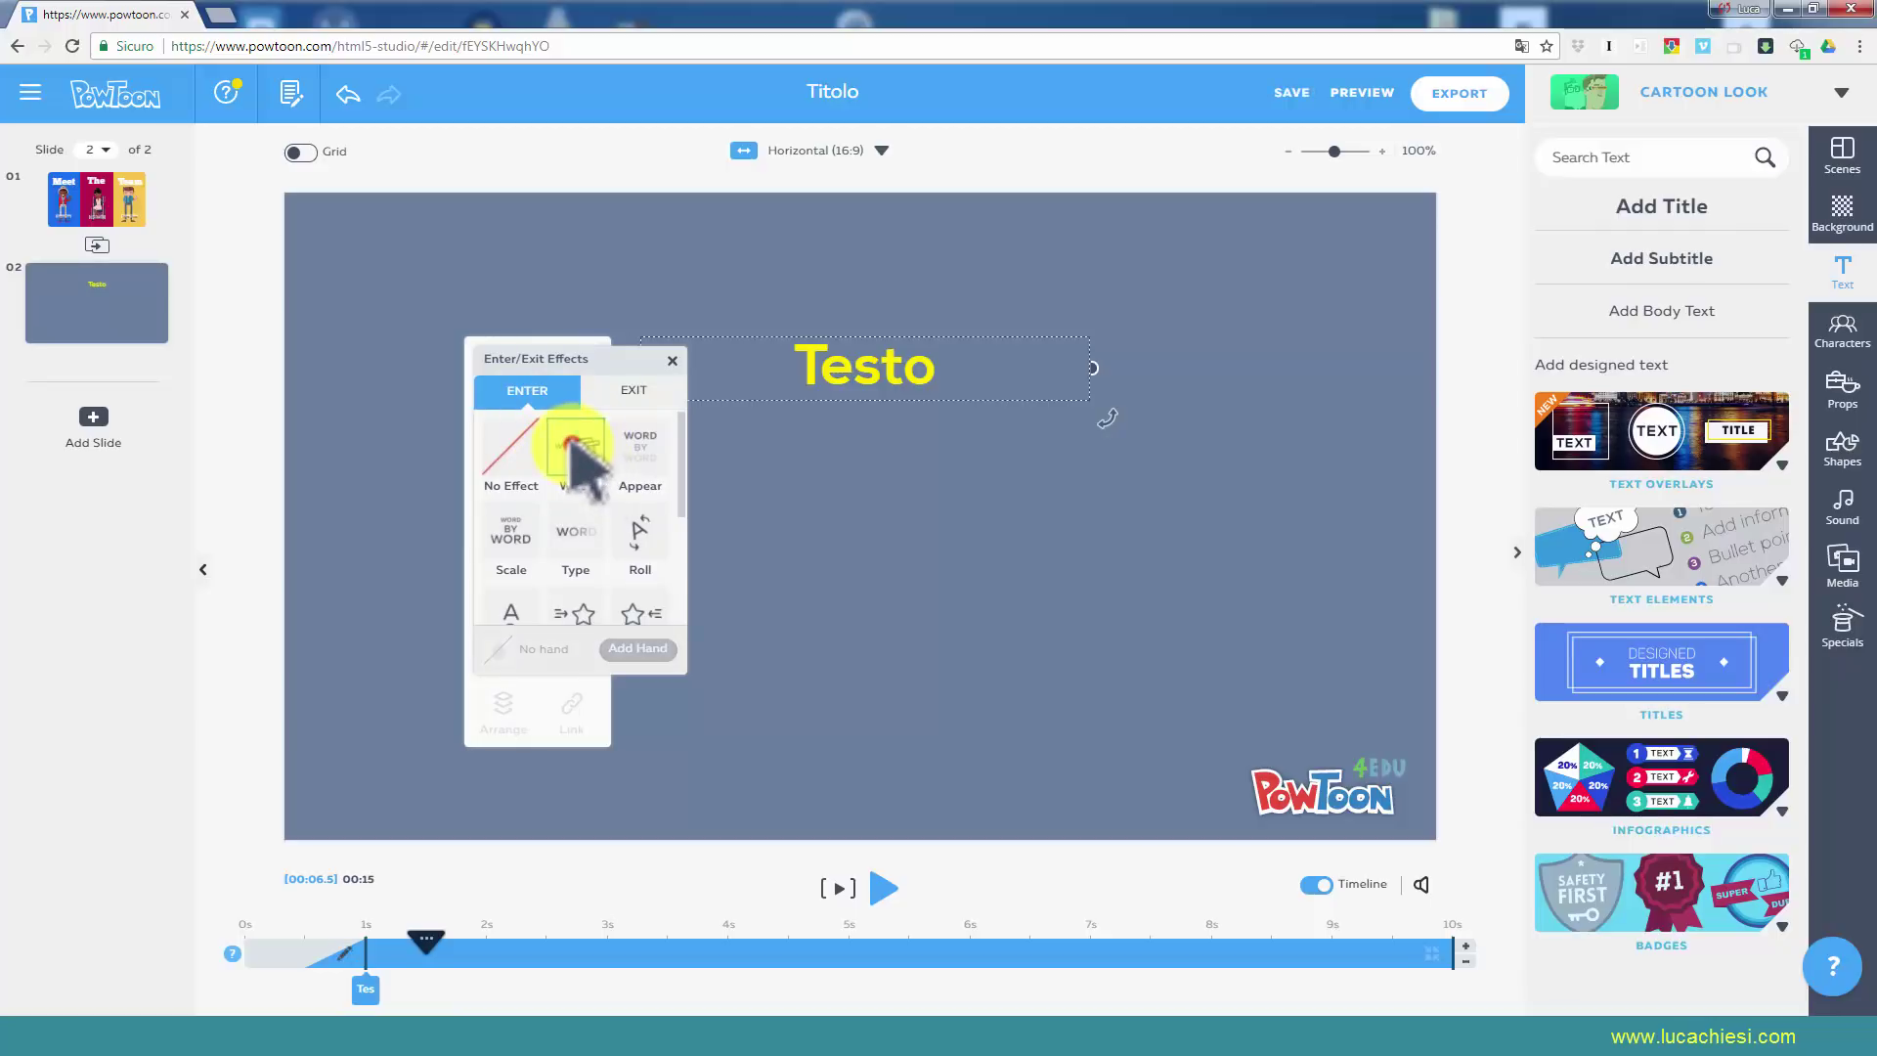
click(835, 625)
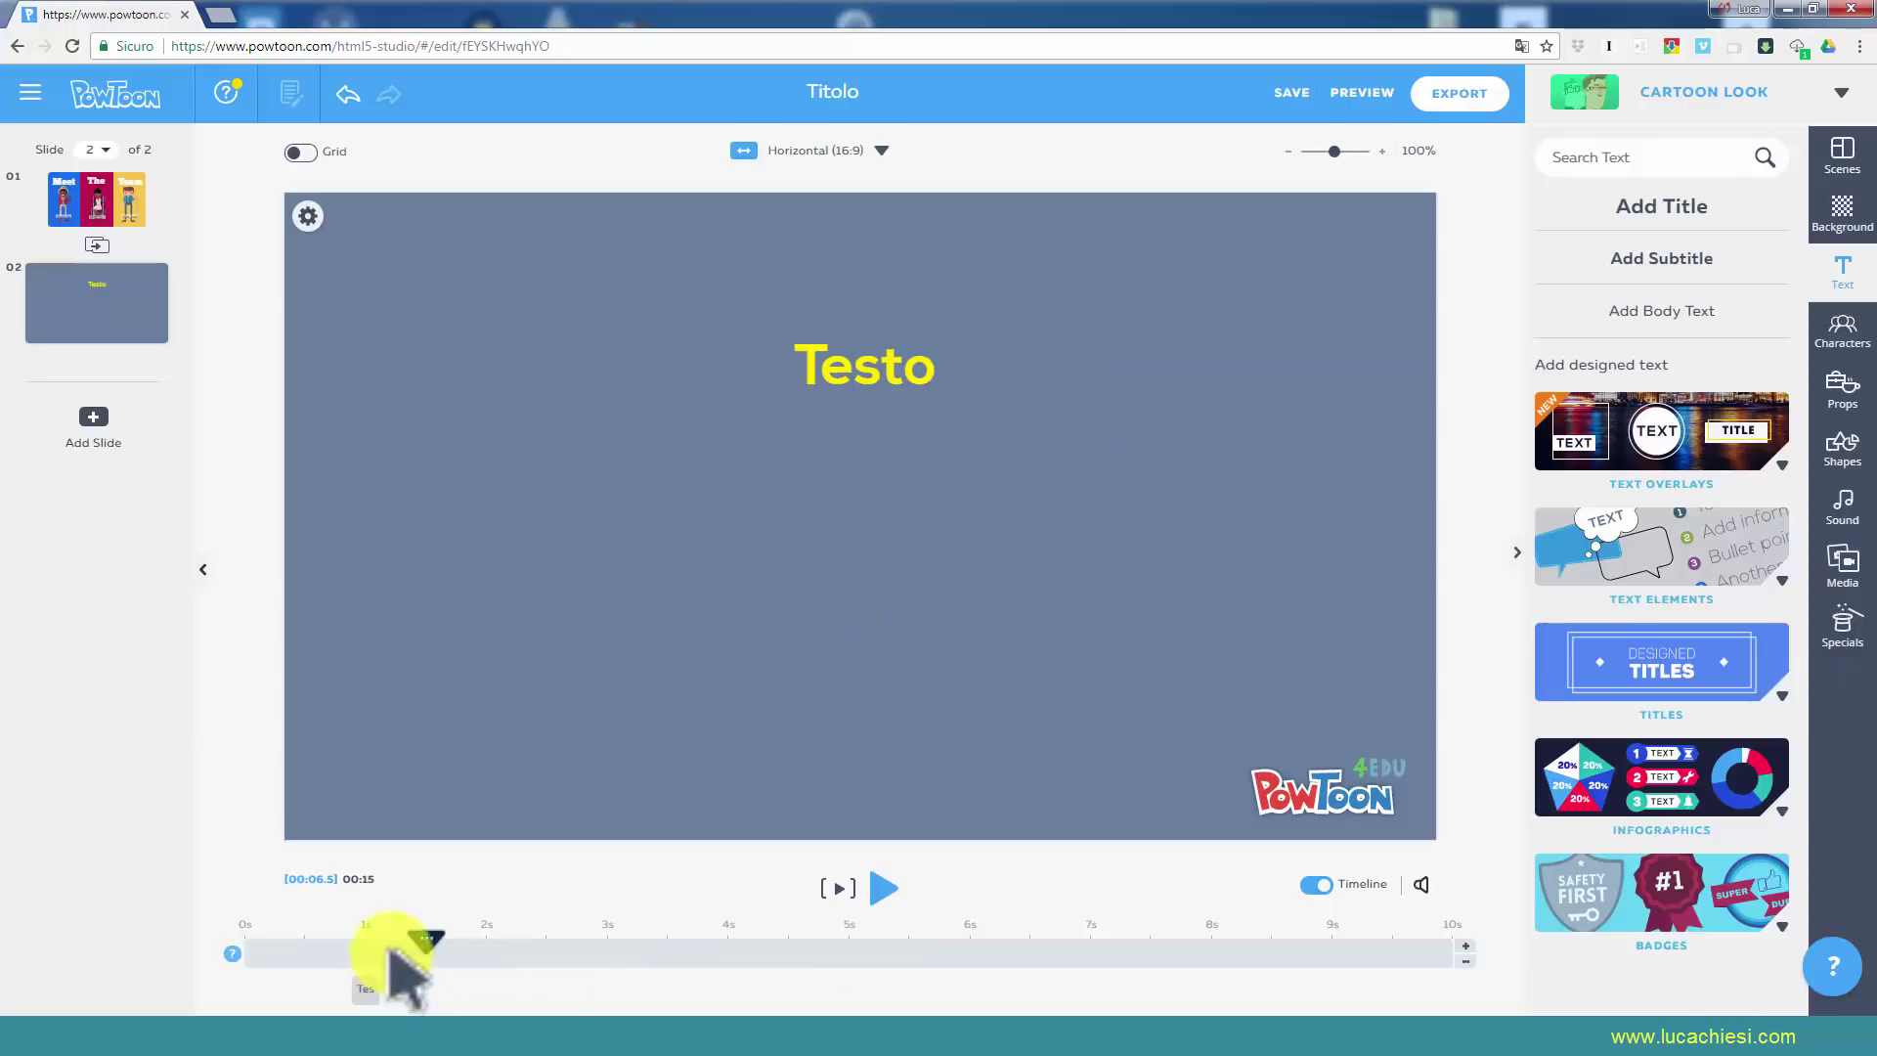
Preview slide 2's animation from about 0.7 seconds, then reopen the title's effects.
click(247, 941)
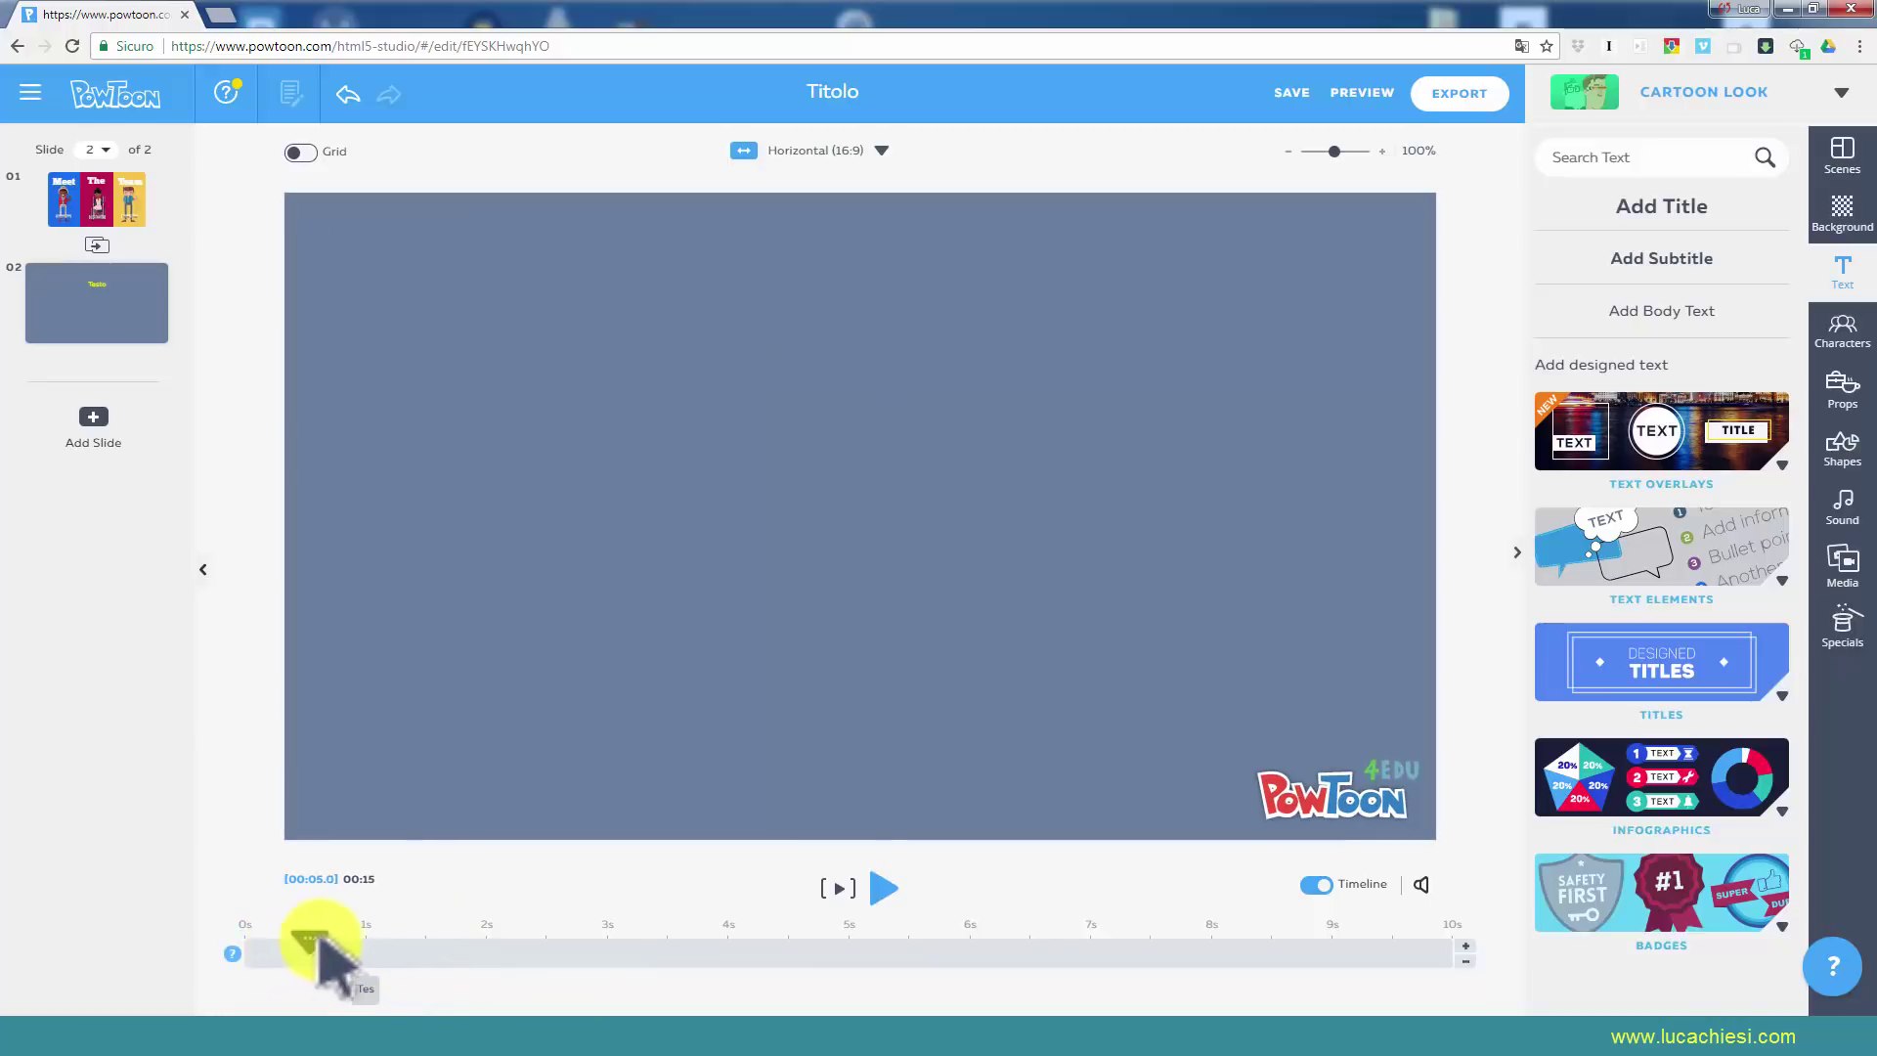
mouse_move(237, 946)
mouse_down()
mouse_move(325, 934)
mouse_move(242, 947)
mouse_up()
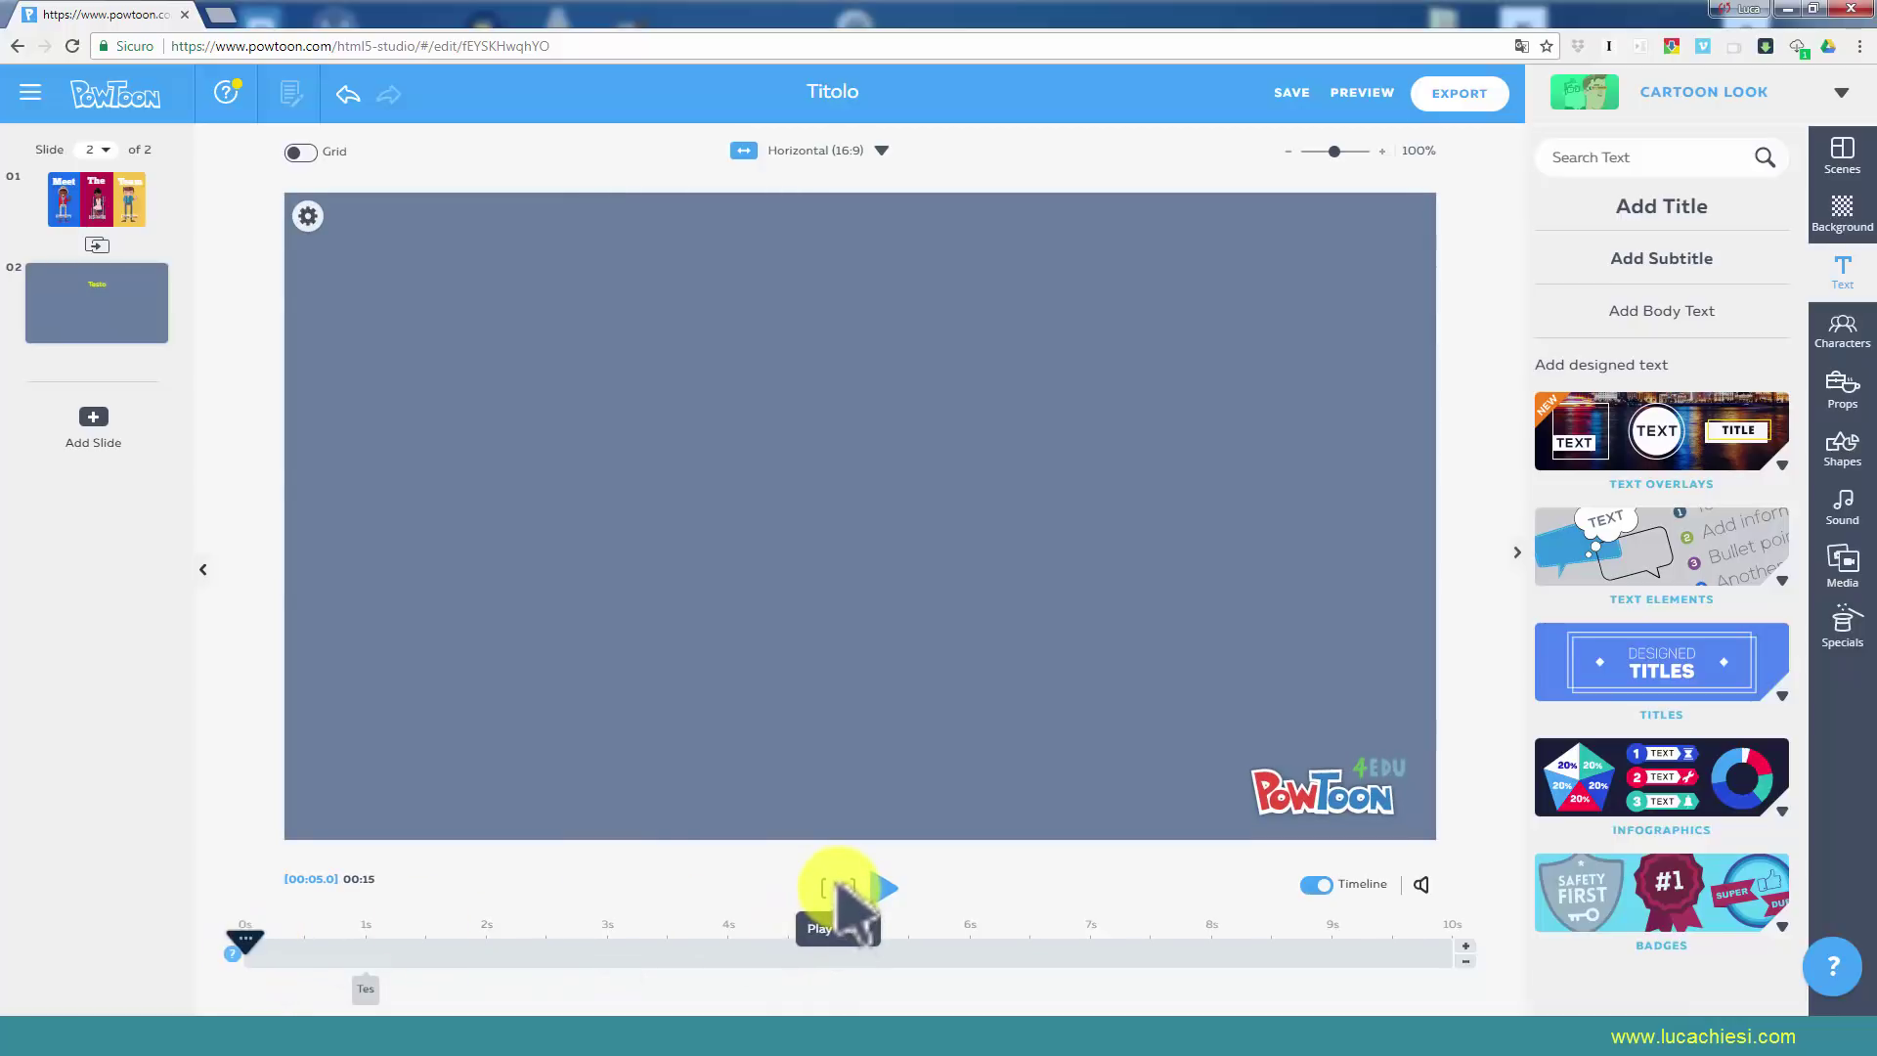
click(839, 885)
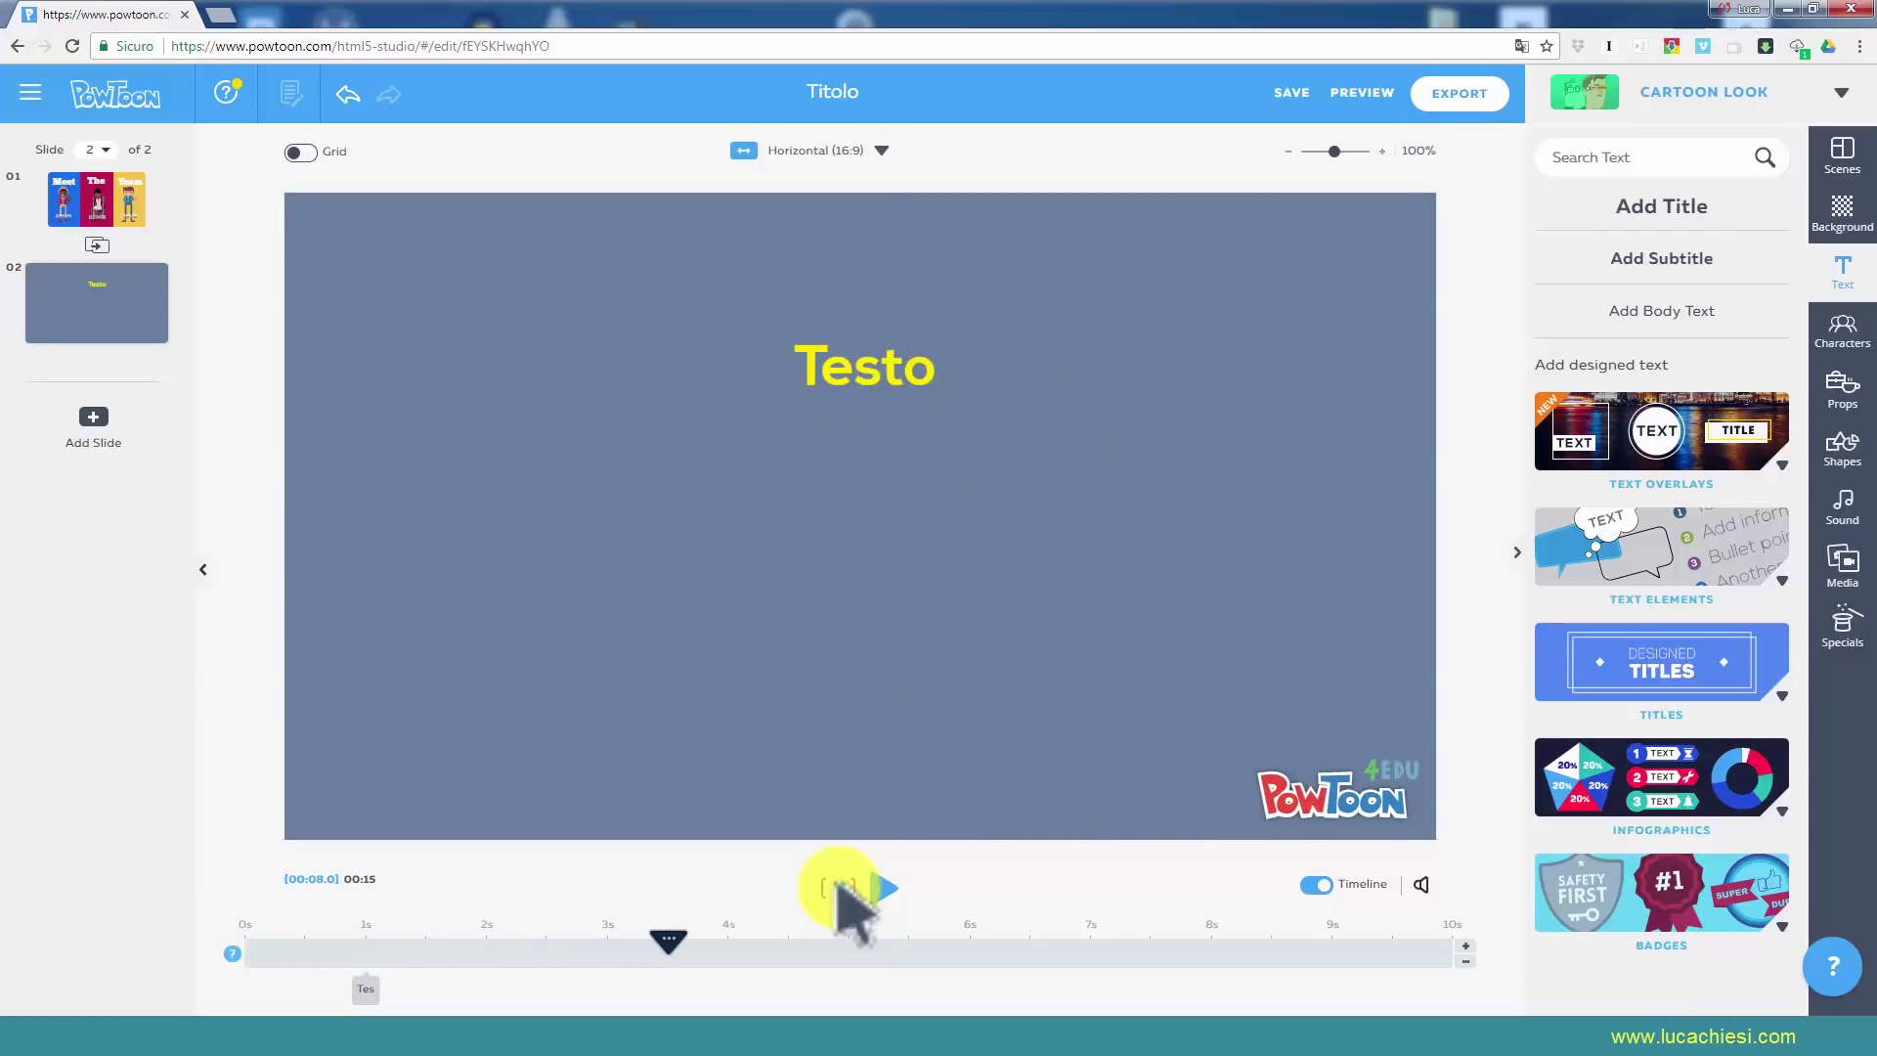
click(858, 393)
click(653, 304)
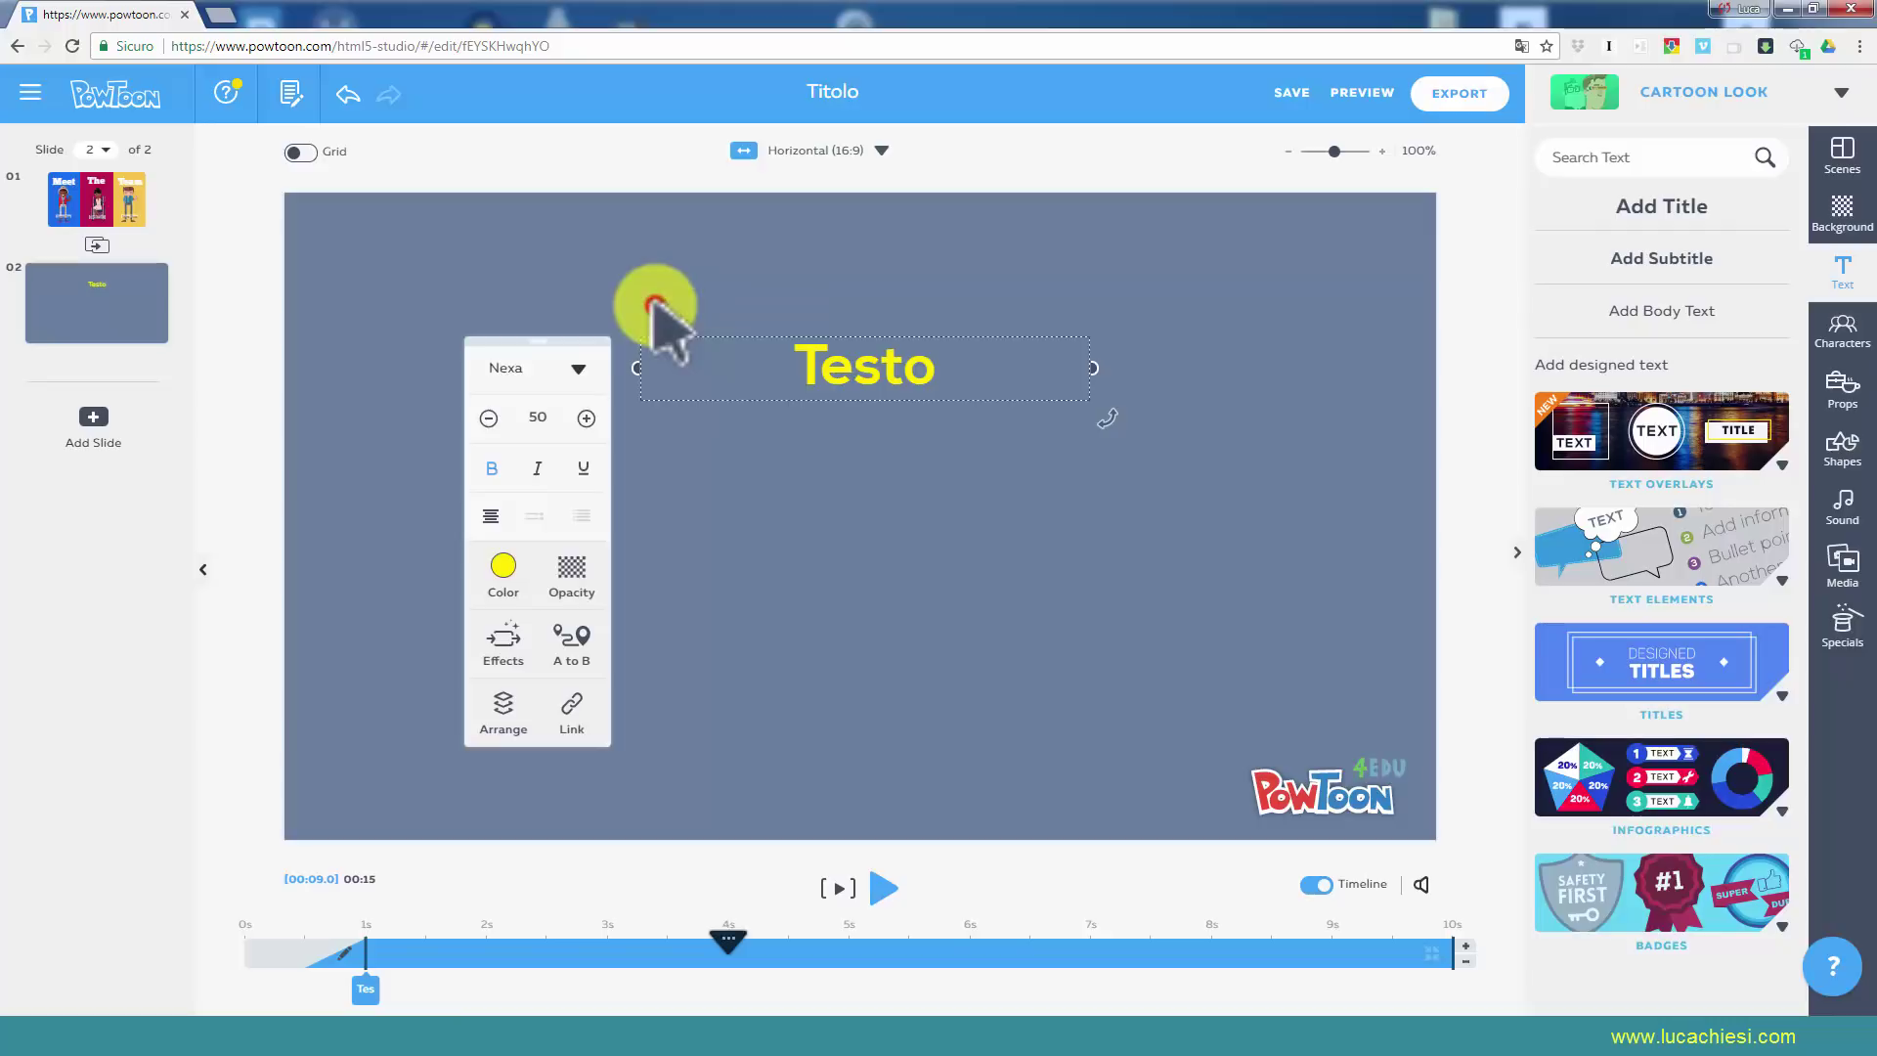
click(503, 637)
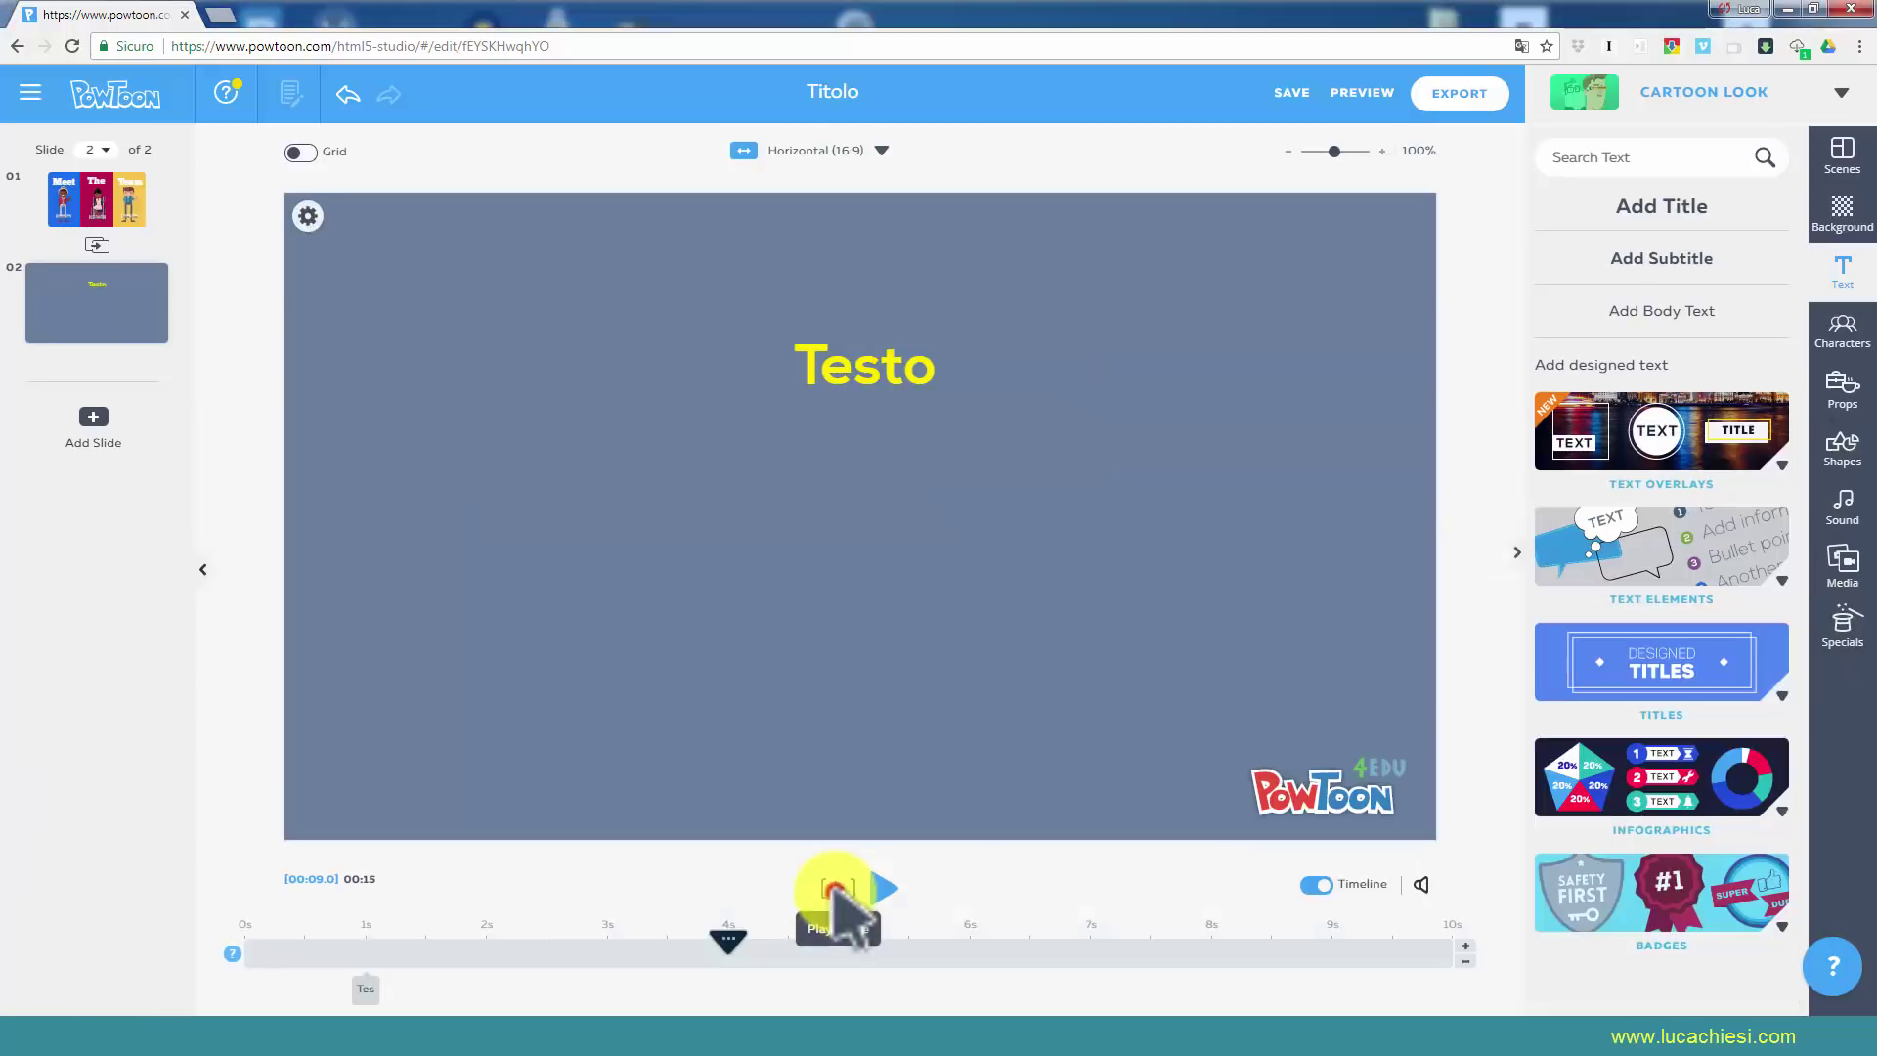
Stop the preview and open the styling options for the Testo text.
click(836, 890)
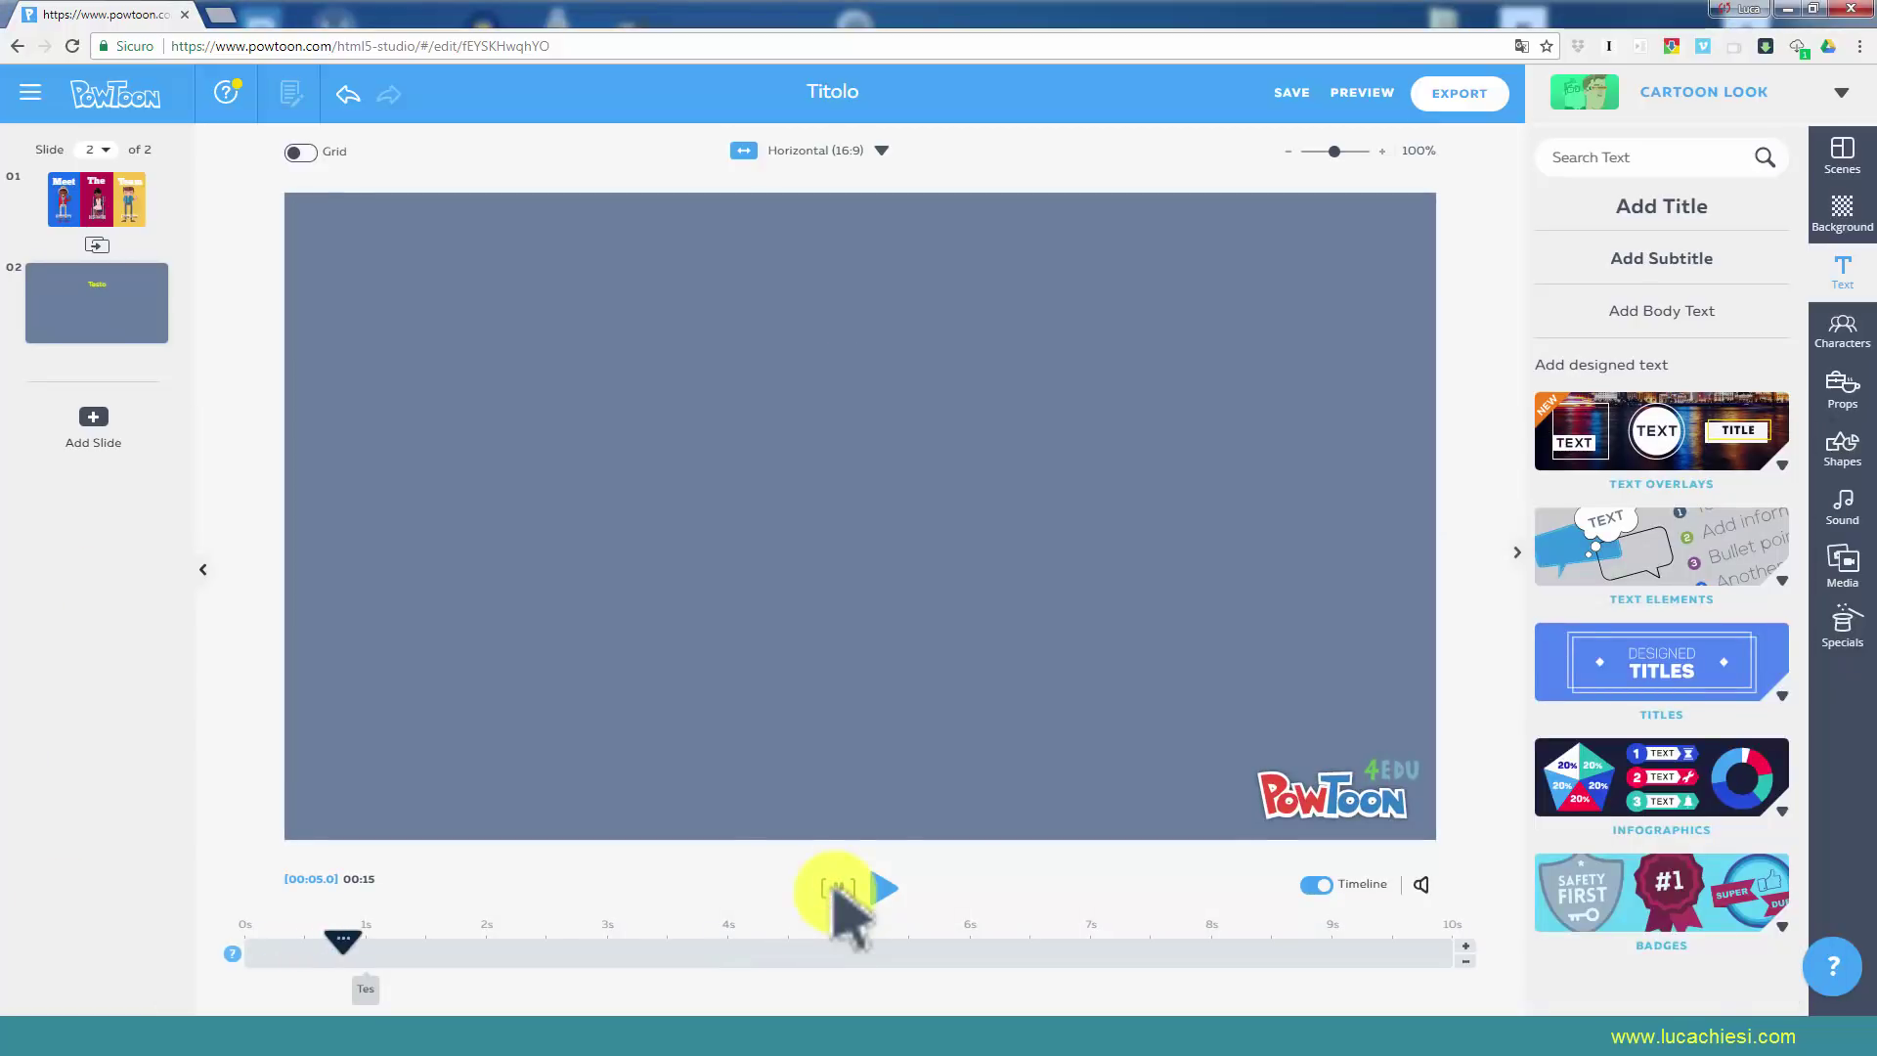
click(604, 968)
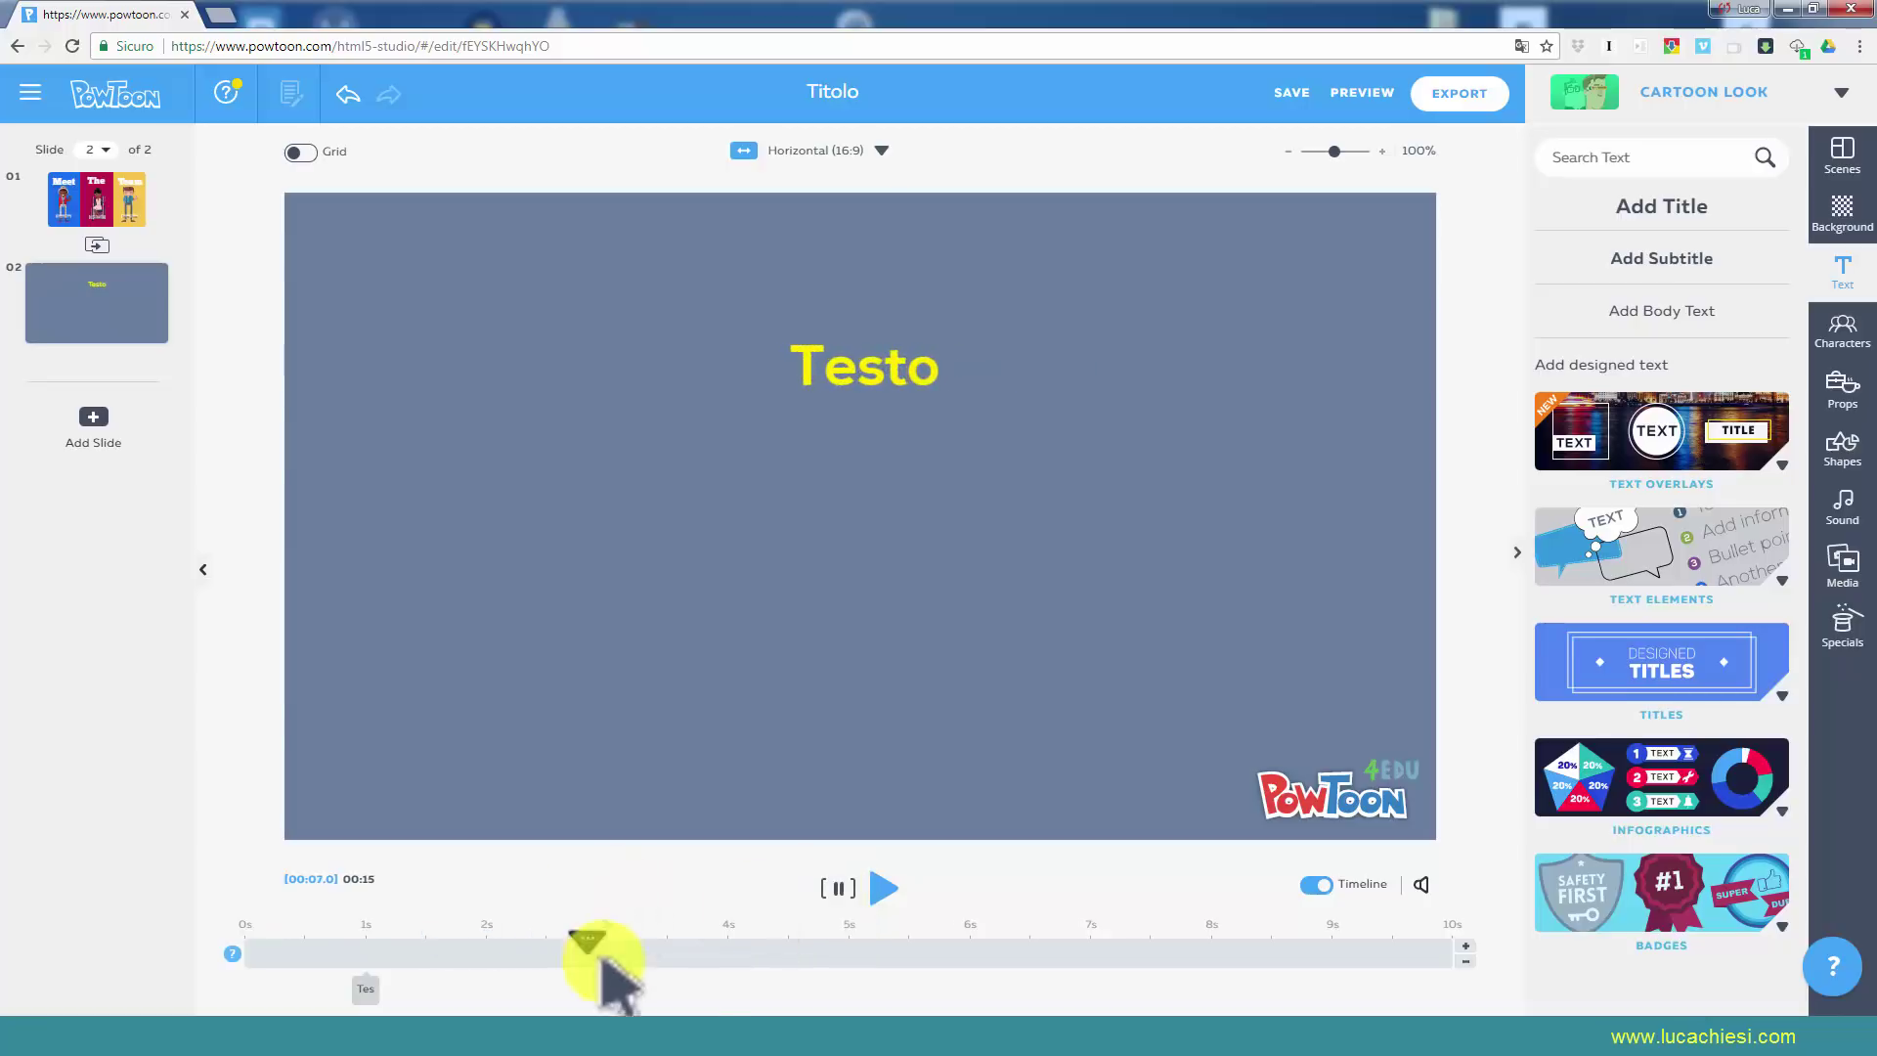
click(839, 376)
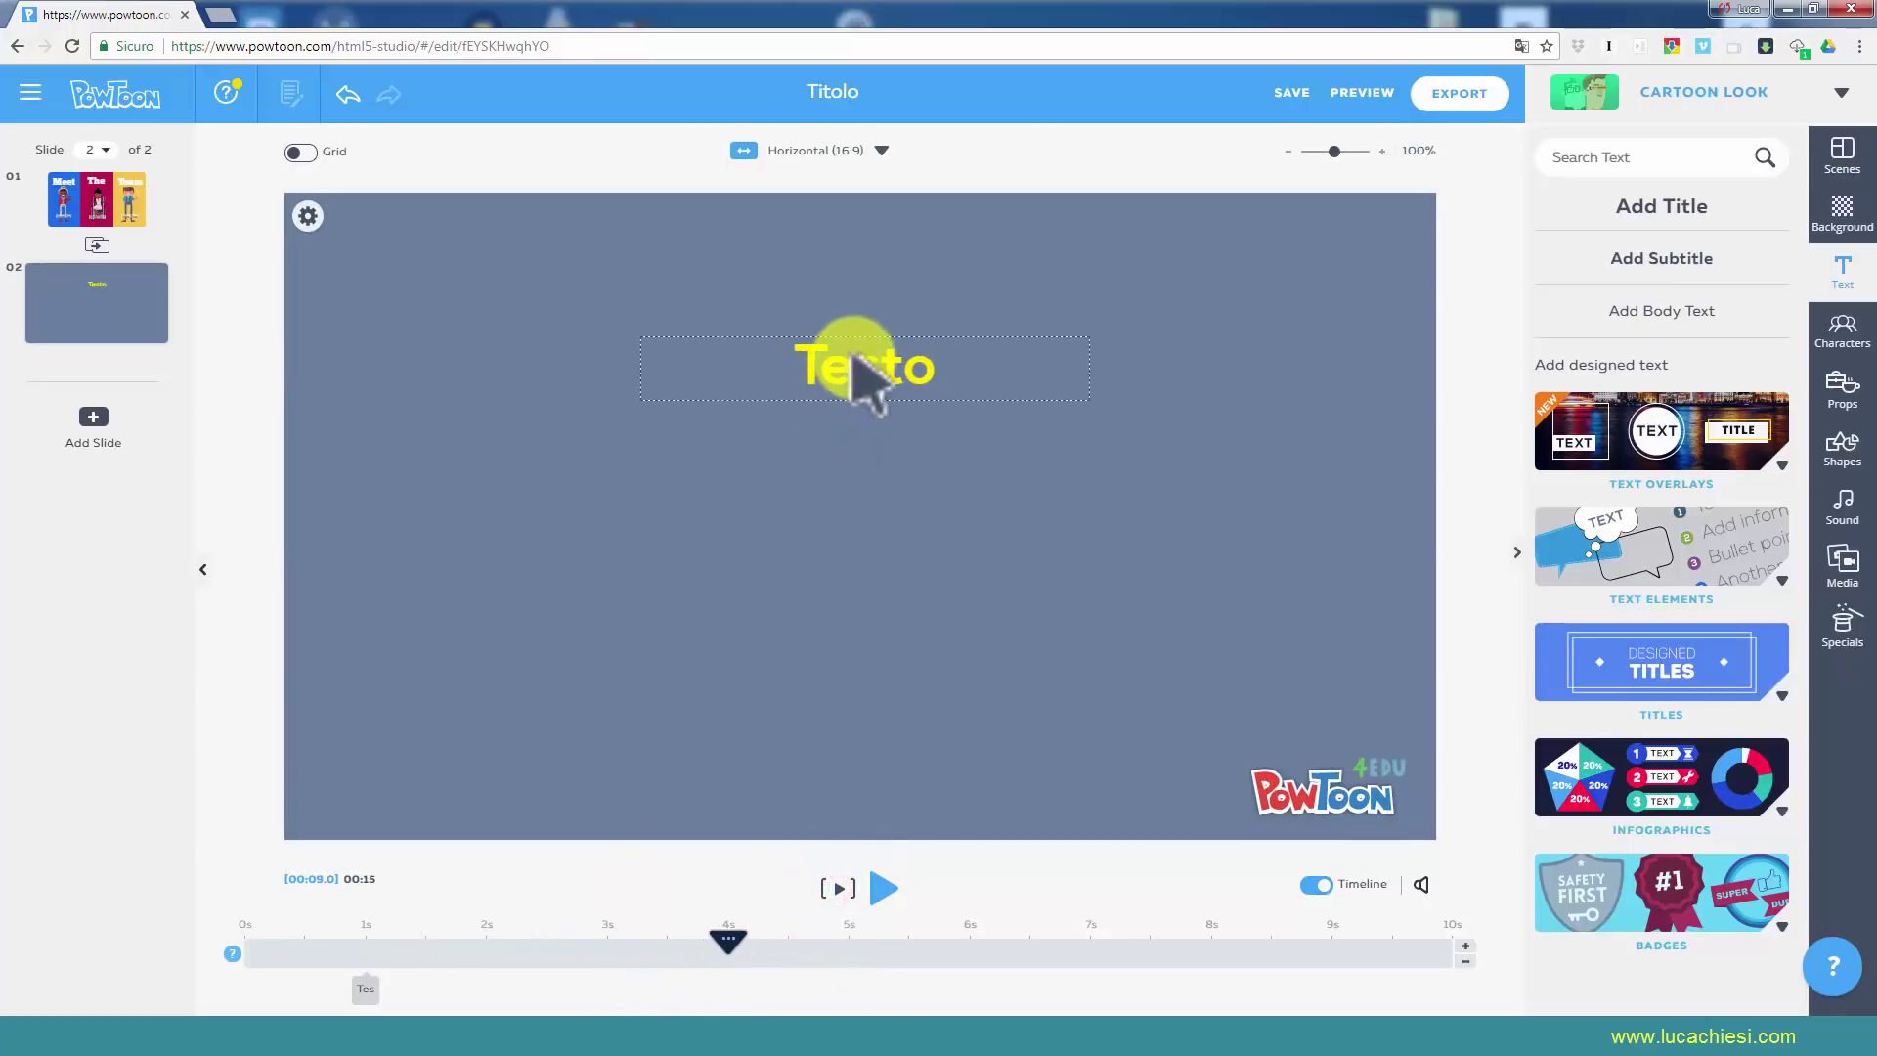
click(660, 305)
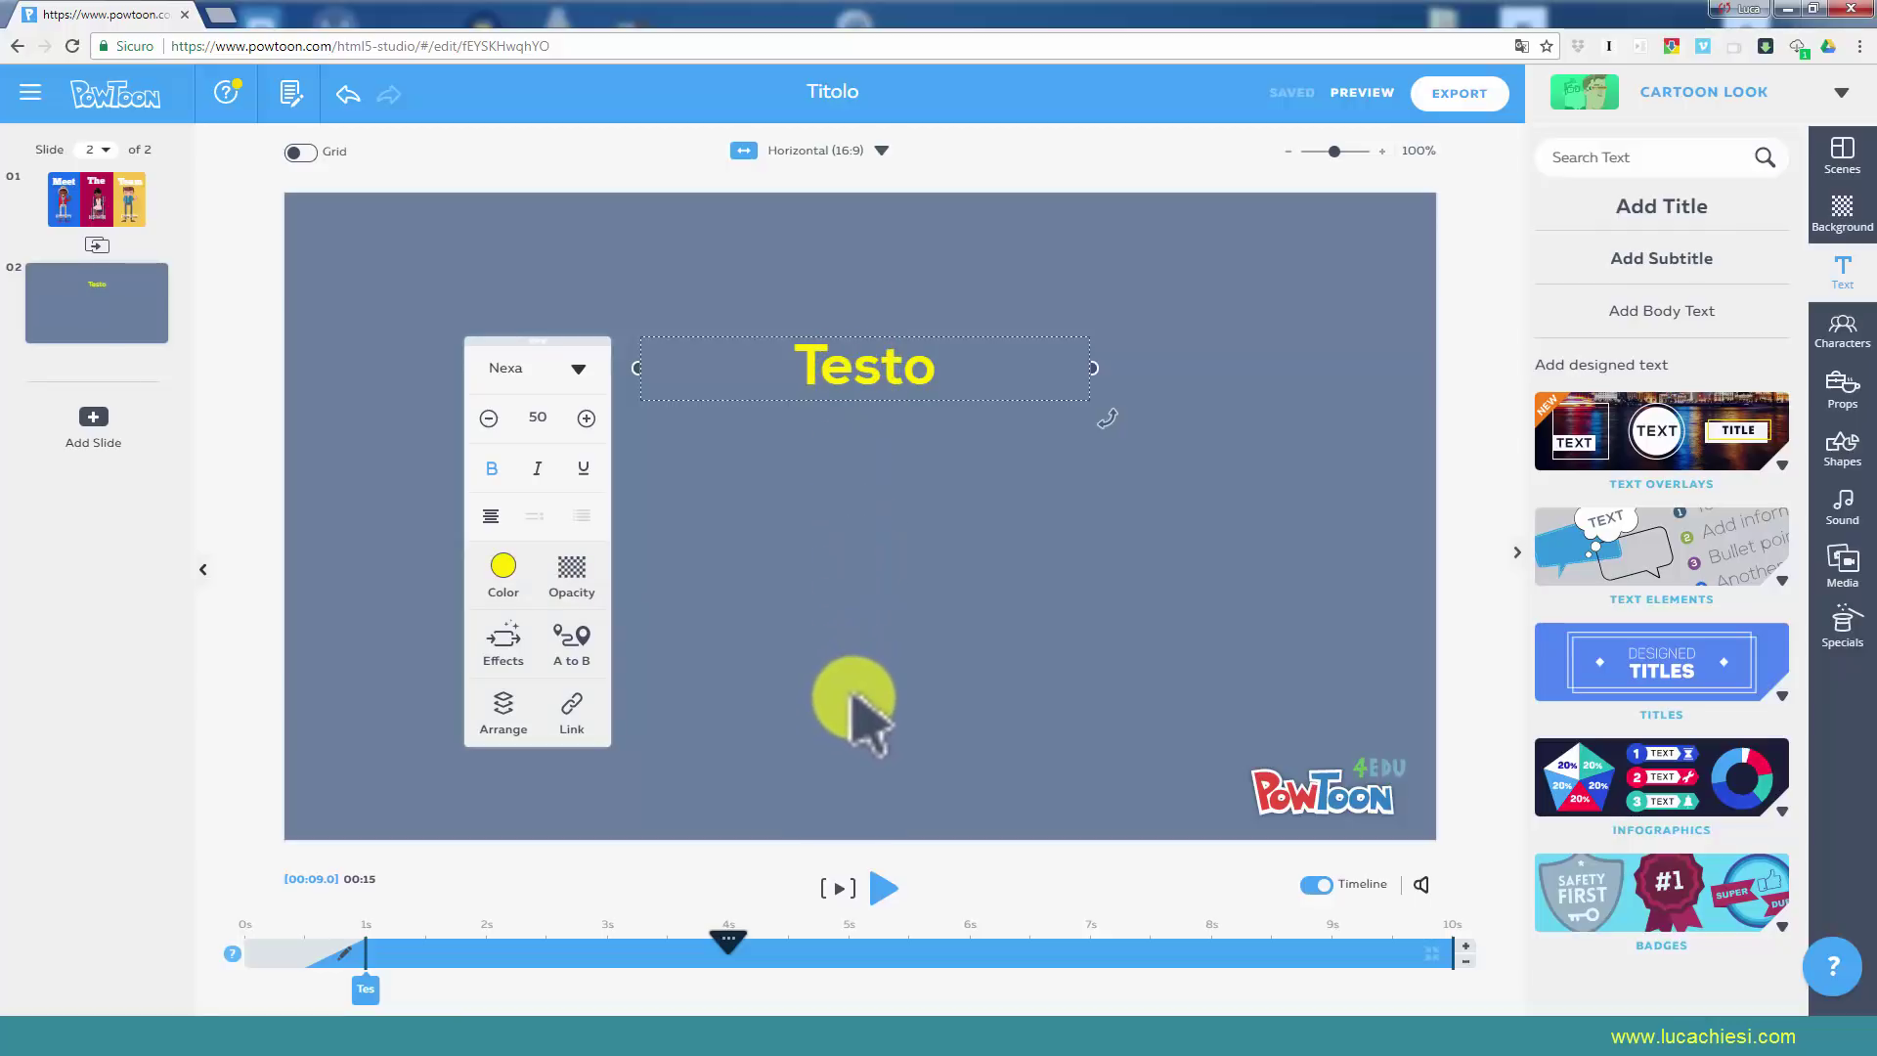
Give Testo an A-to-B path from the top to near the slide bottom, exiting at about 8 seconds.
double_click(858, 376)
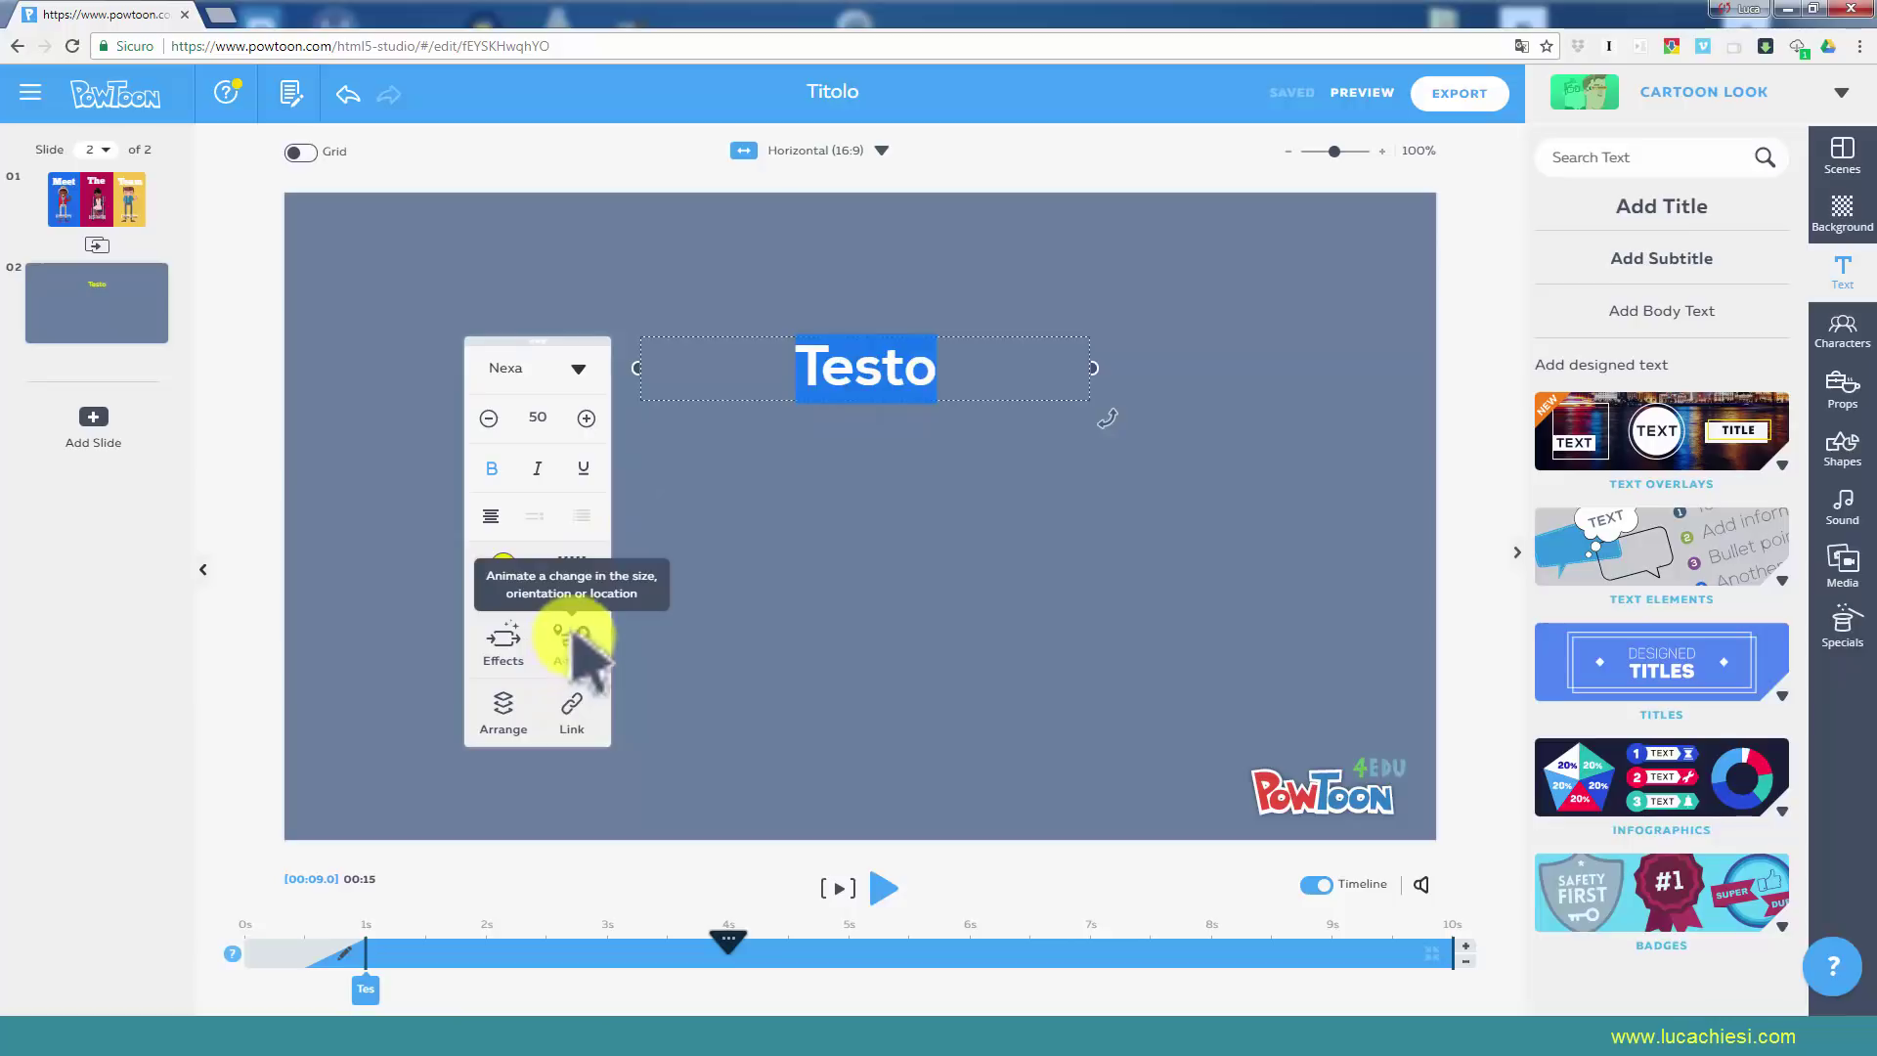
click(577, 633)
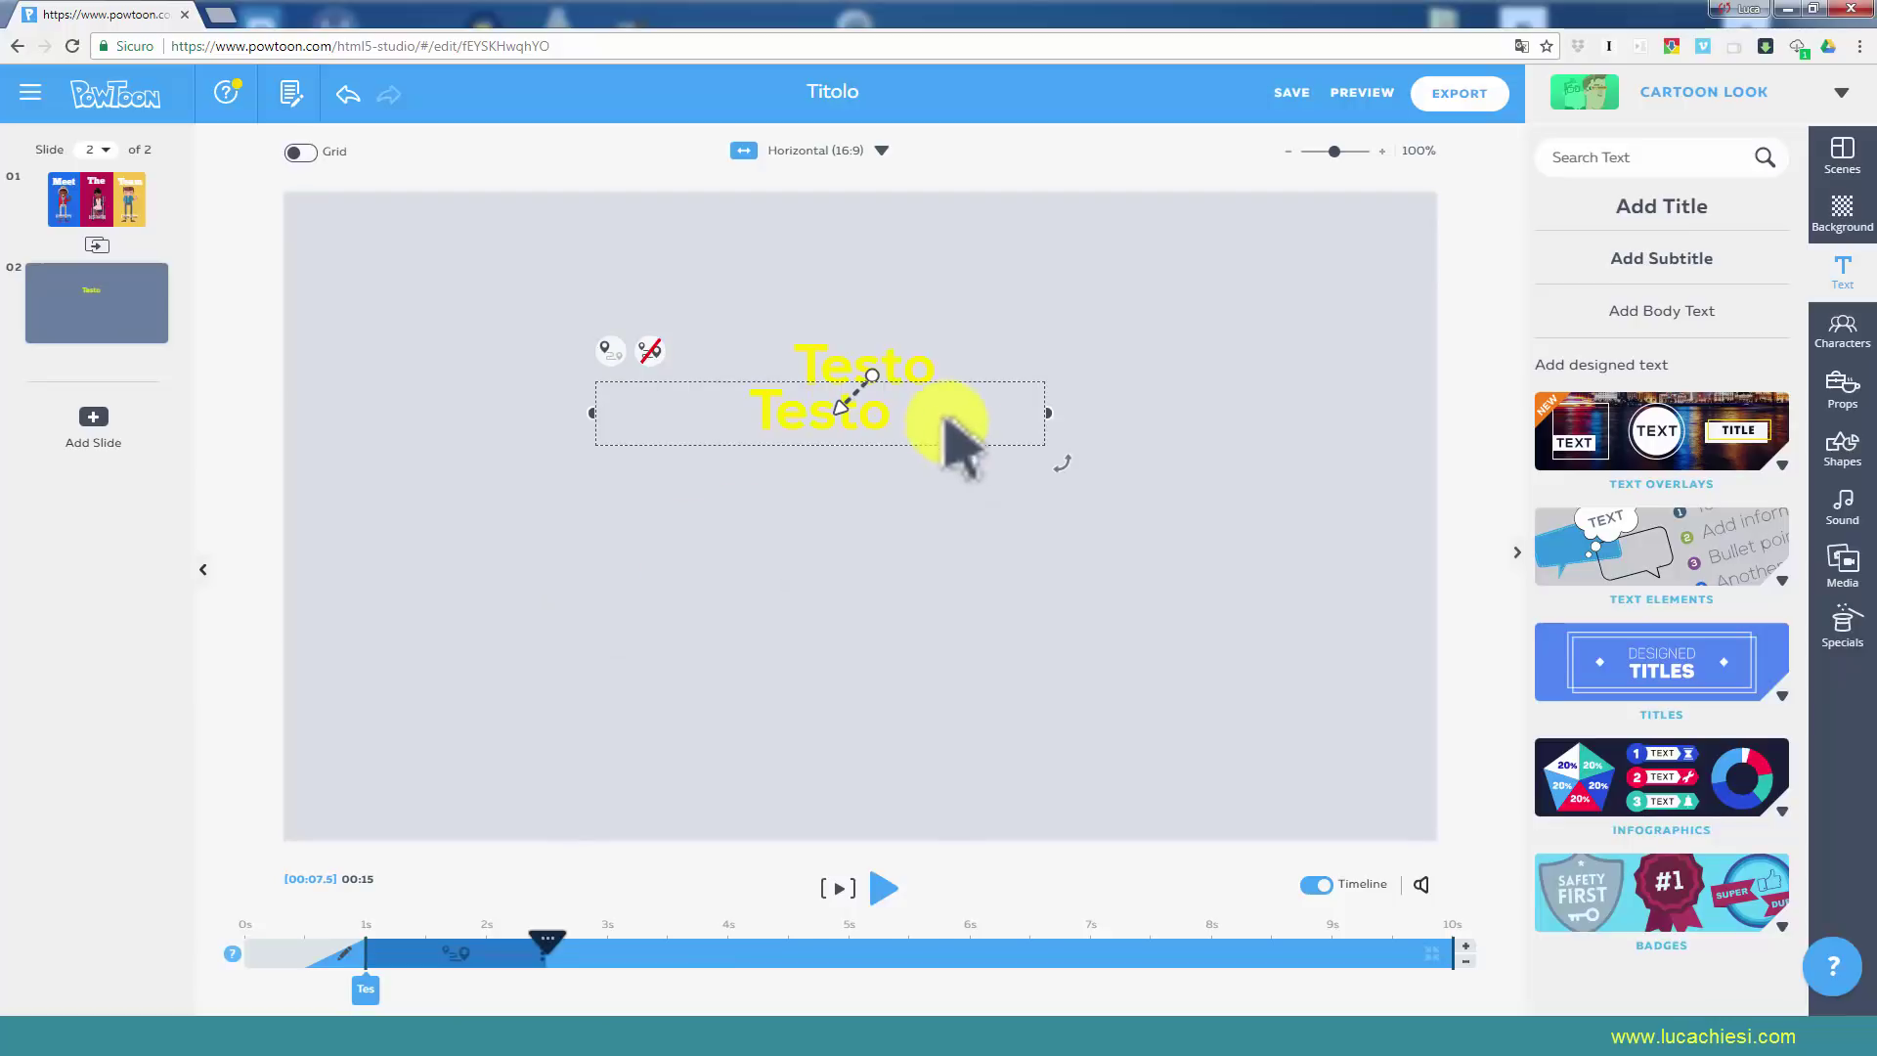
mouse_move(913, 405)
mouse_down()
mouse_move(957, 613)
mouse_move(956, 745)
mouse_up()
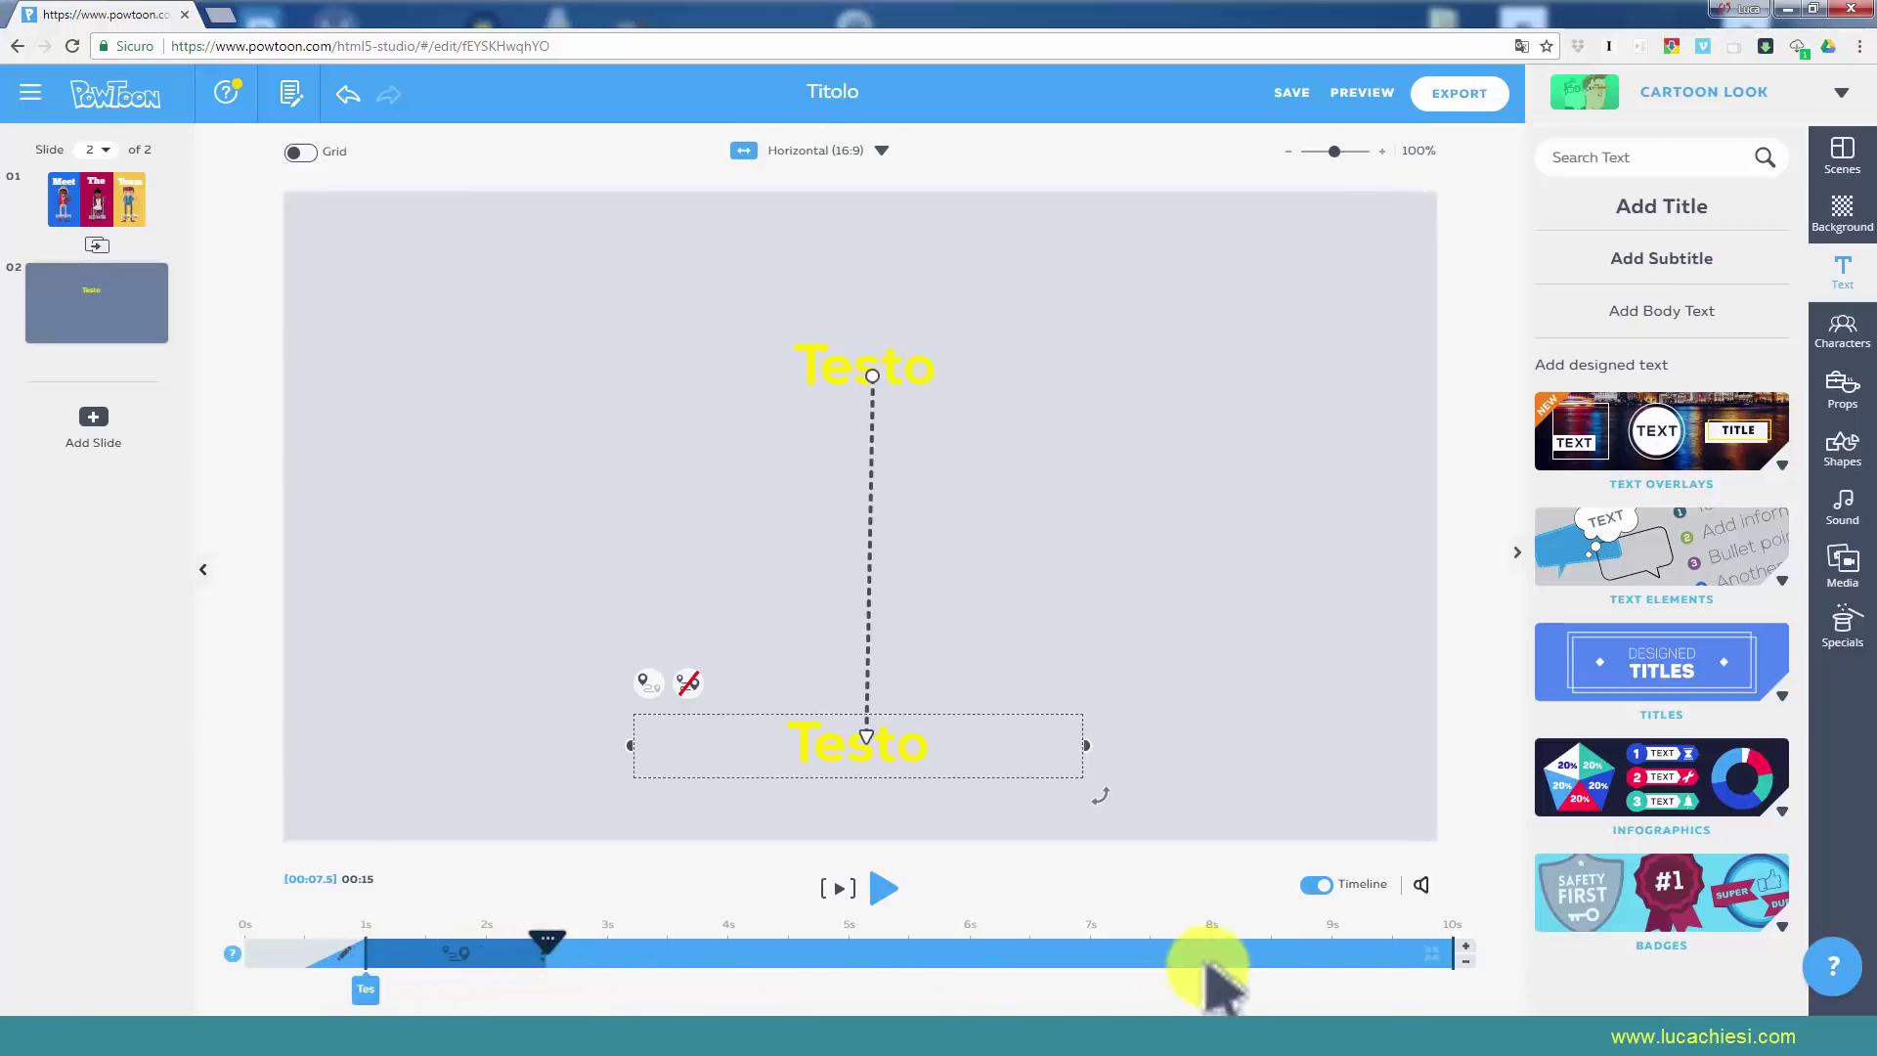
click(1454, 946)
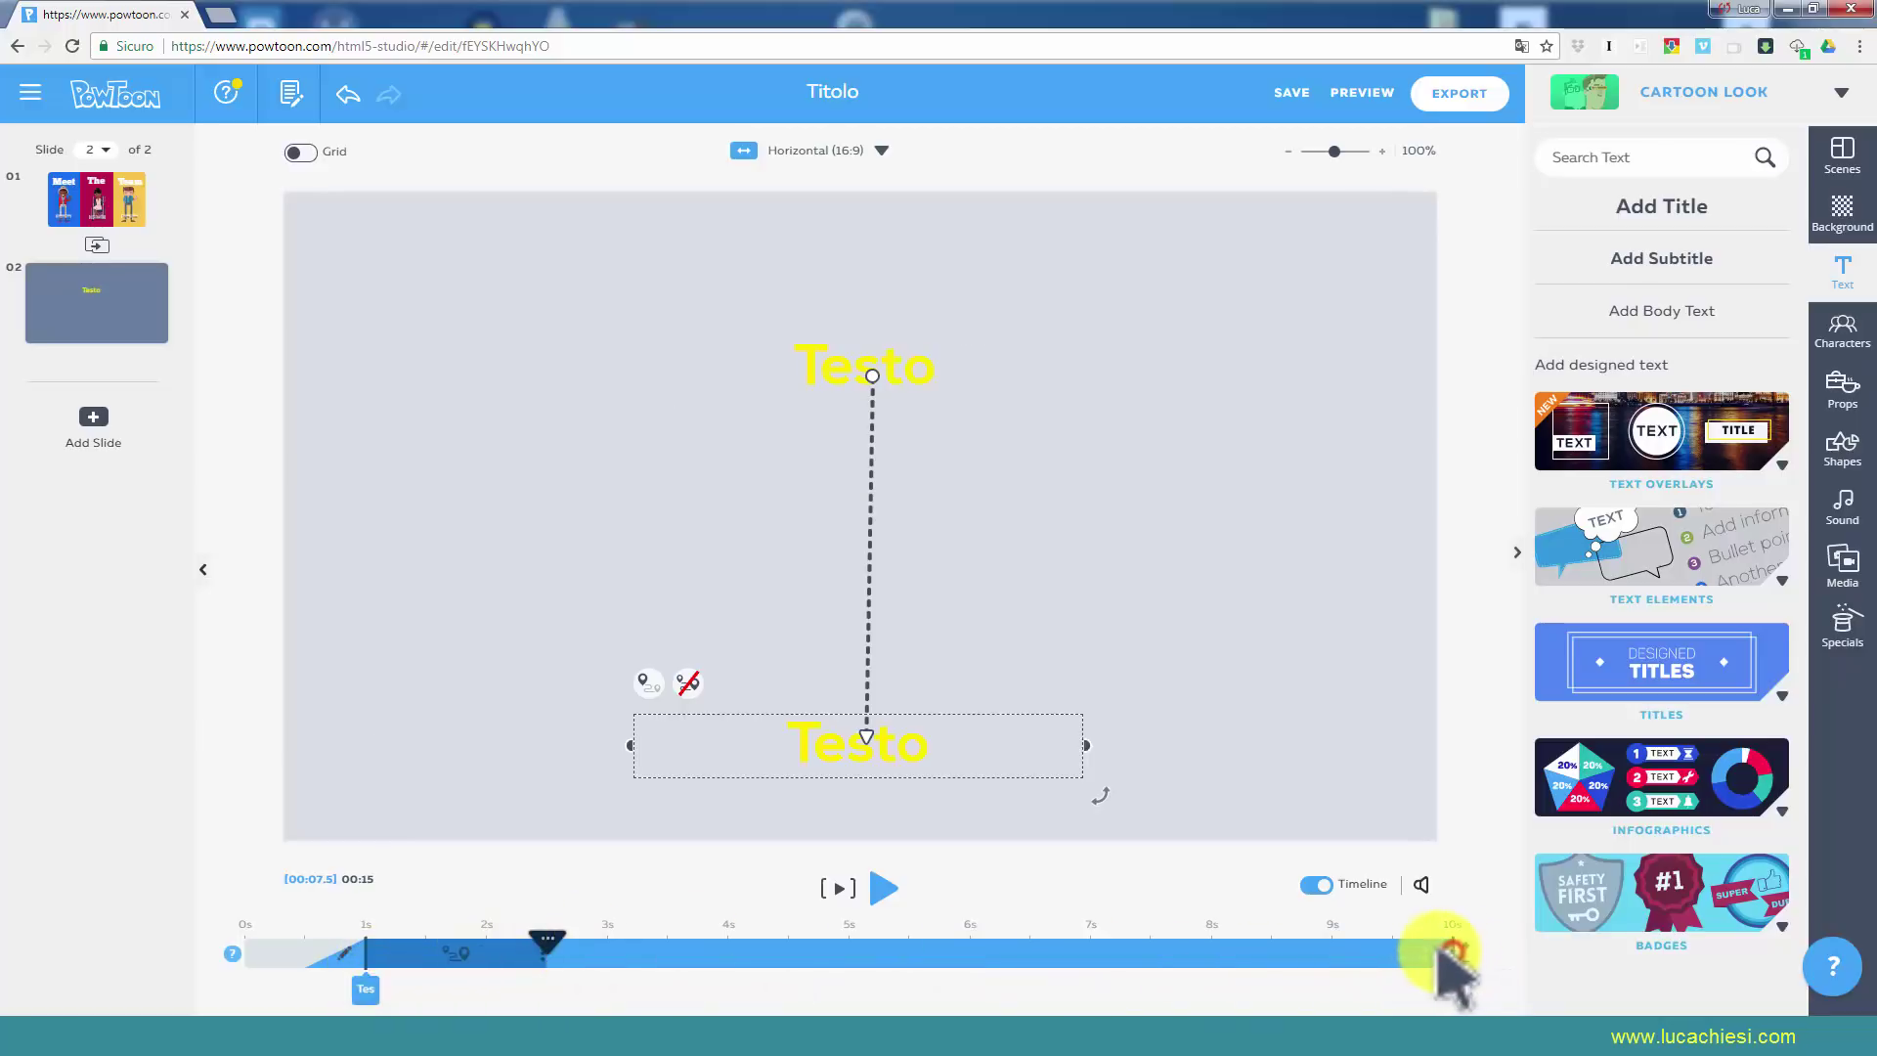
drag(1322, 945, 1208, 945)
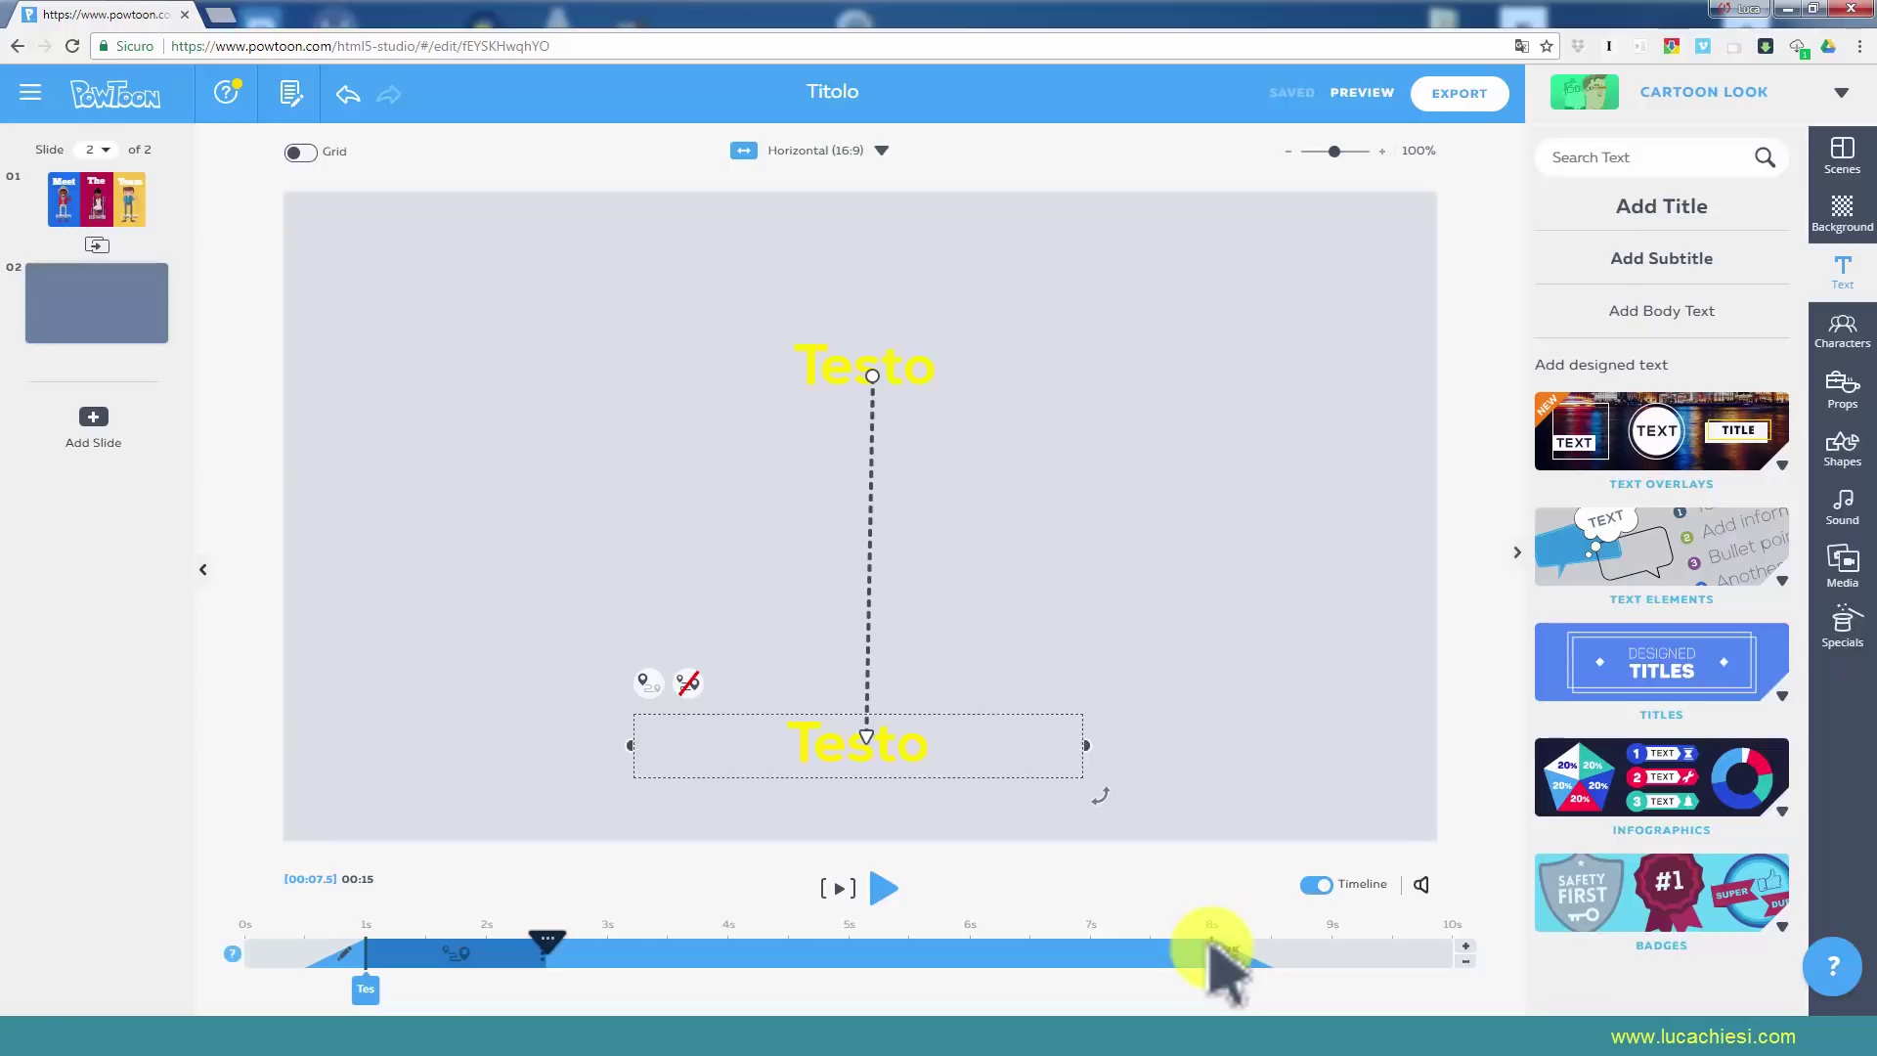
mouse_move(1224, 953)
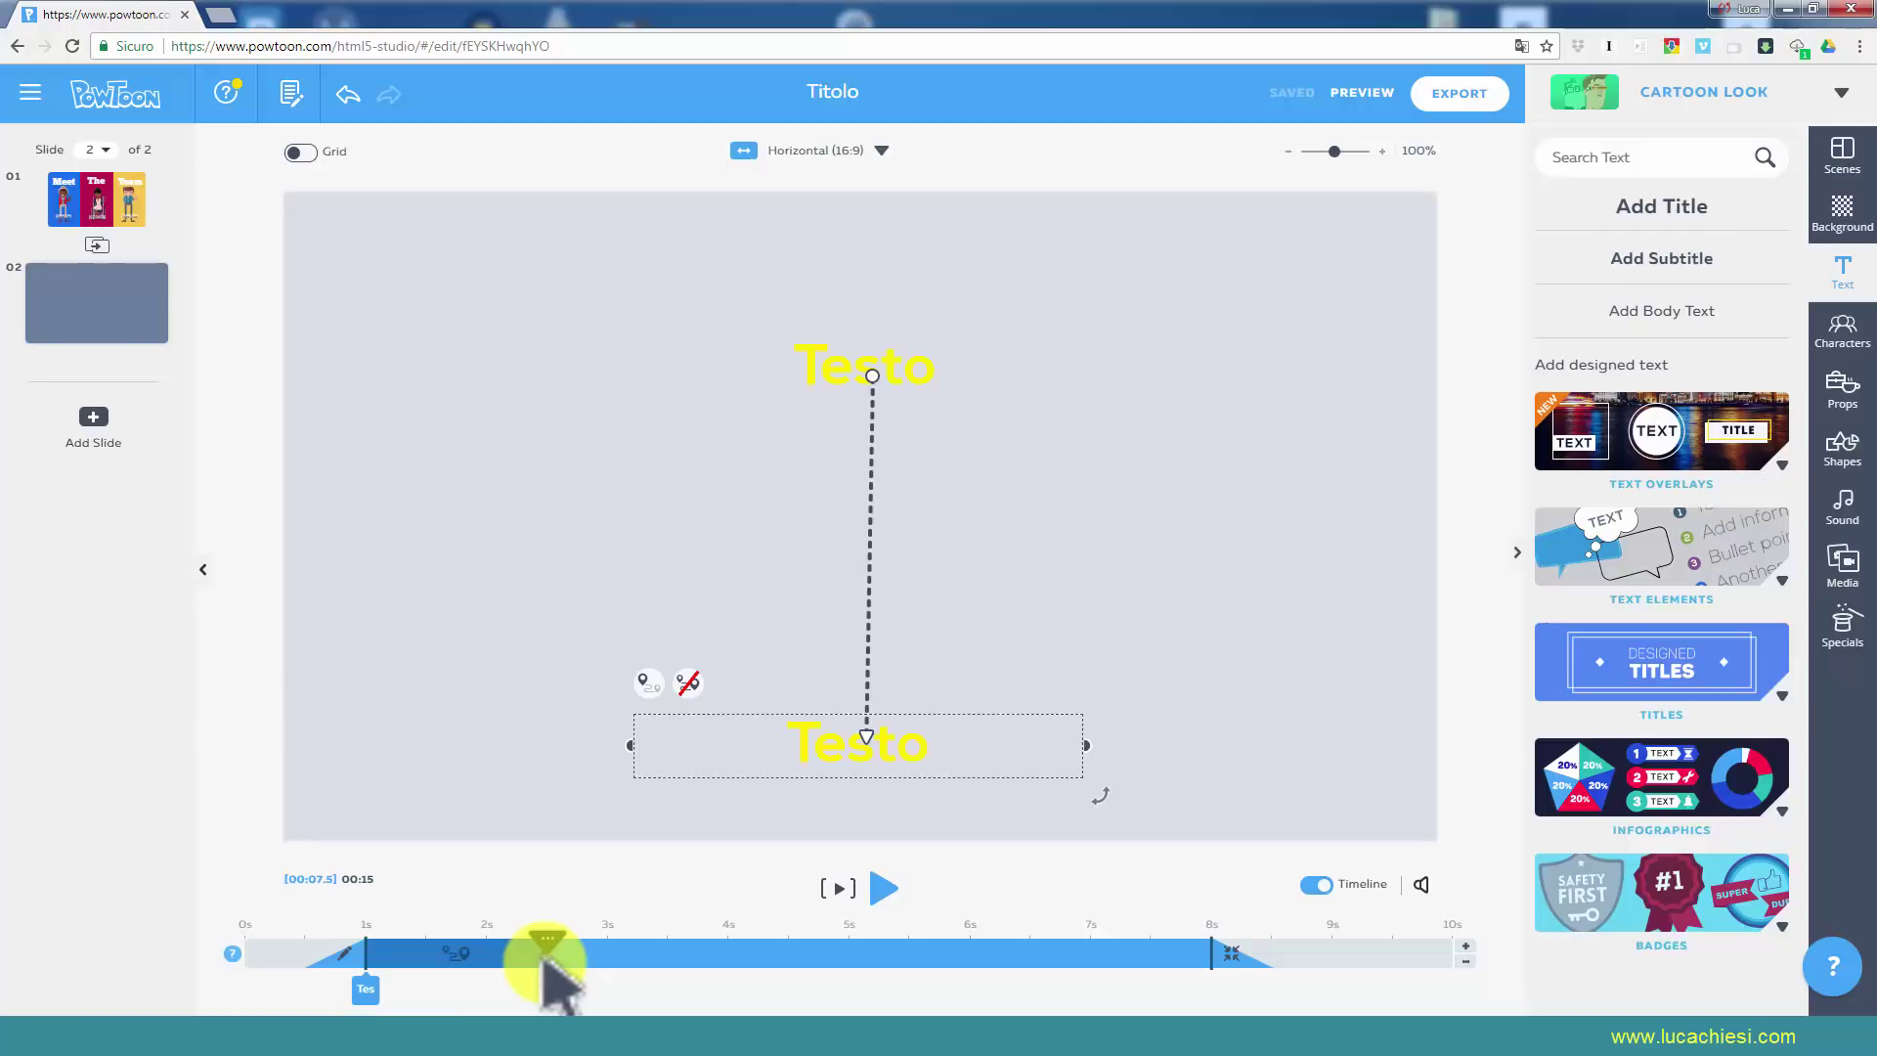
Stretch Testo's downward movement to about 4 seconds and give it the Up entrance effect.
drag(545, 963, 724, 968)
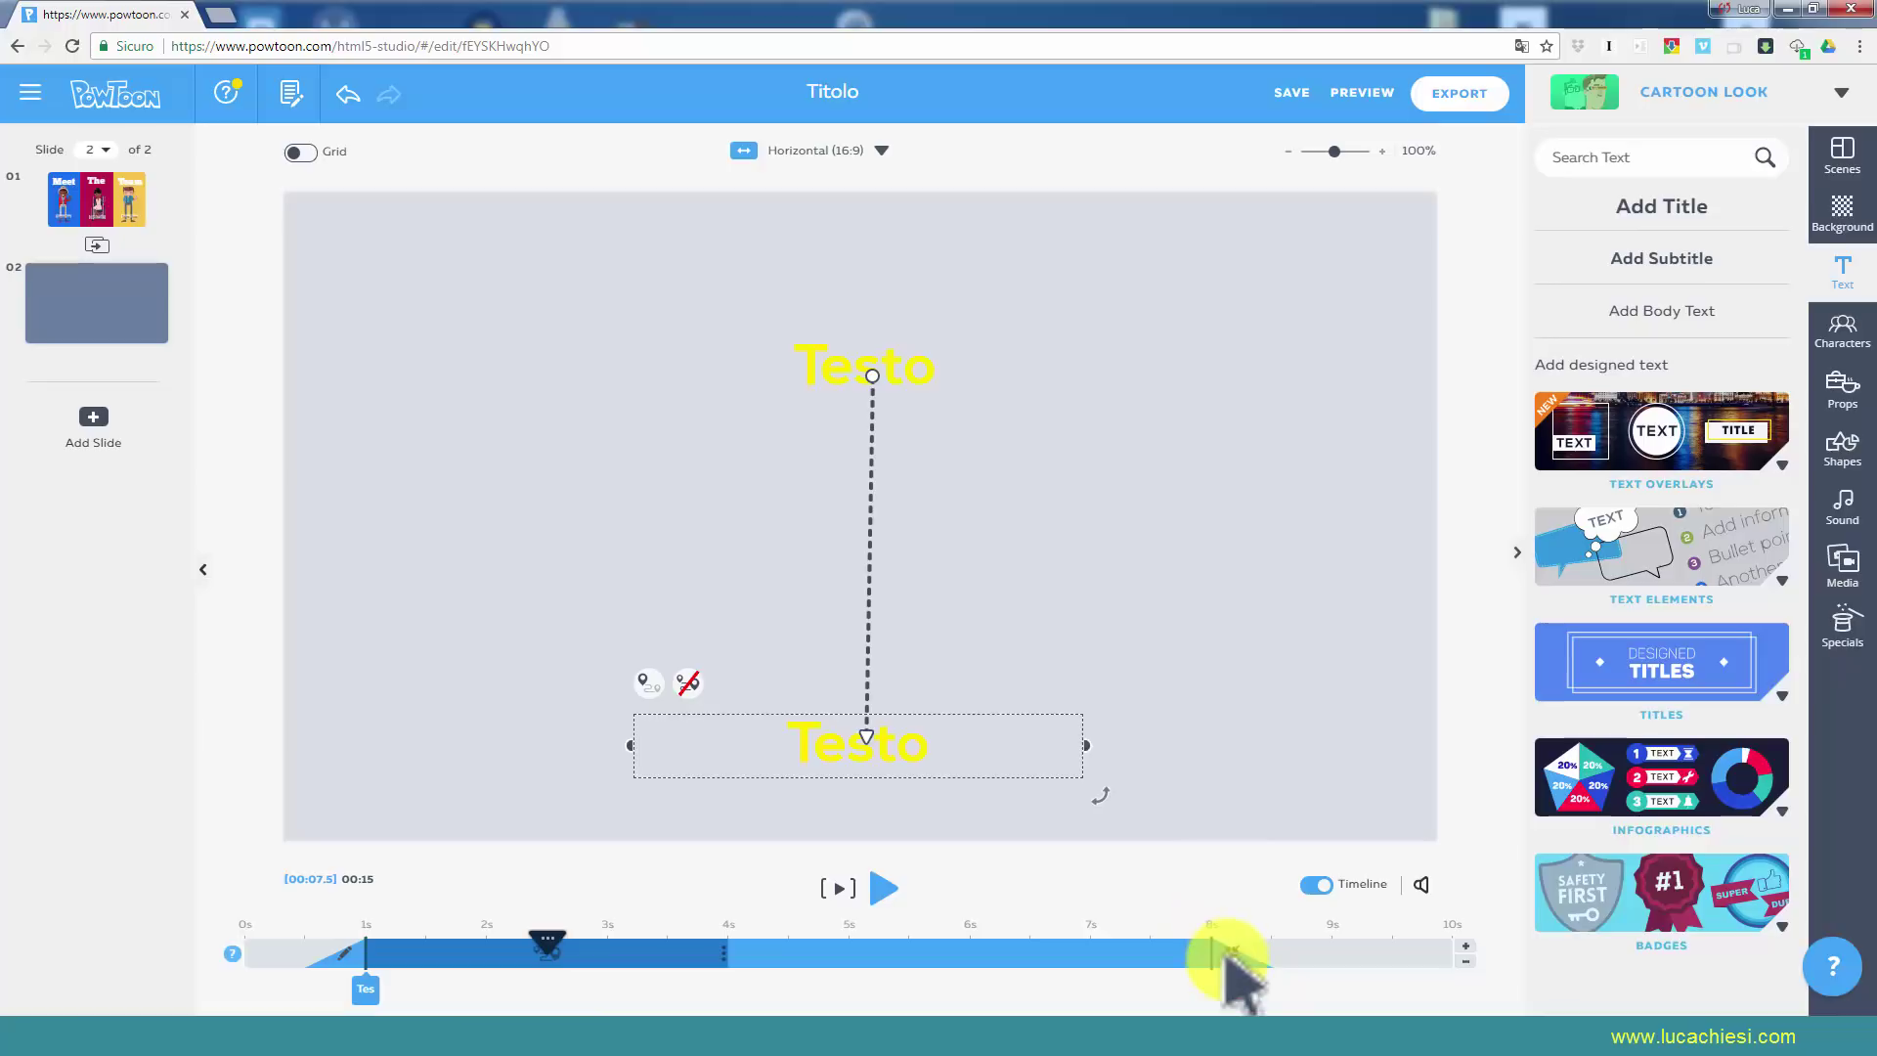
click(1231, 951)
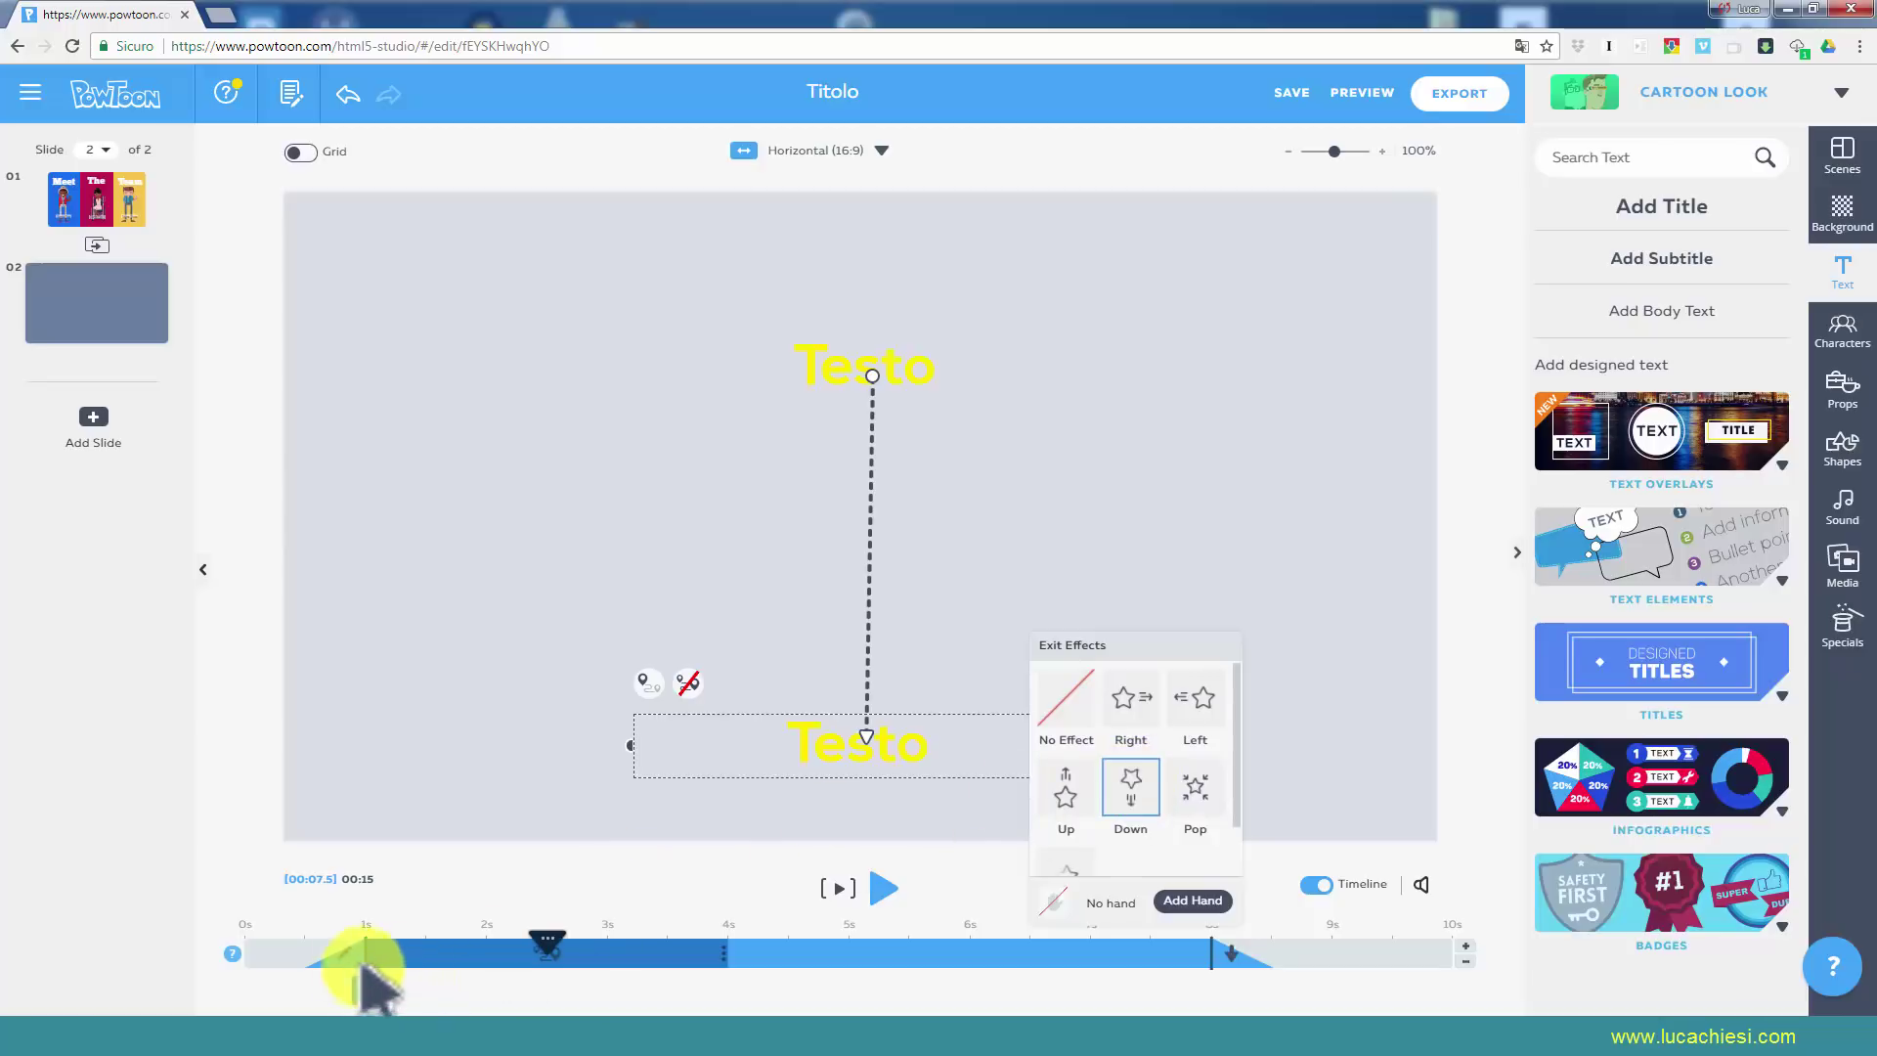
click(344, 948)
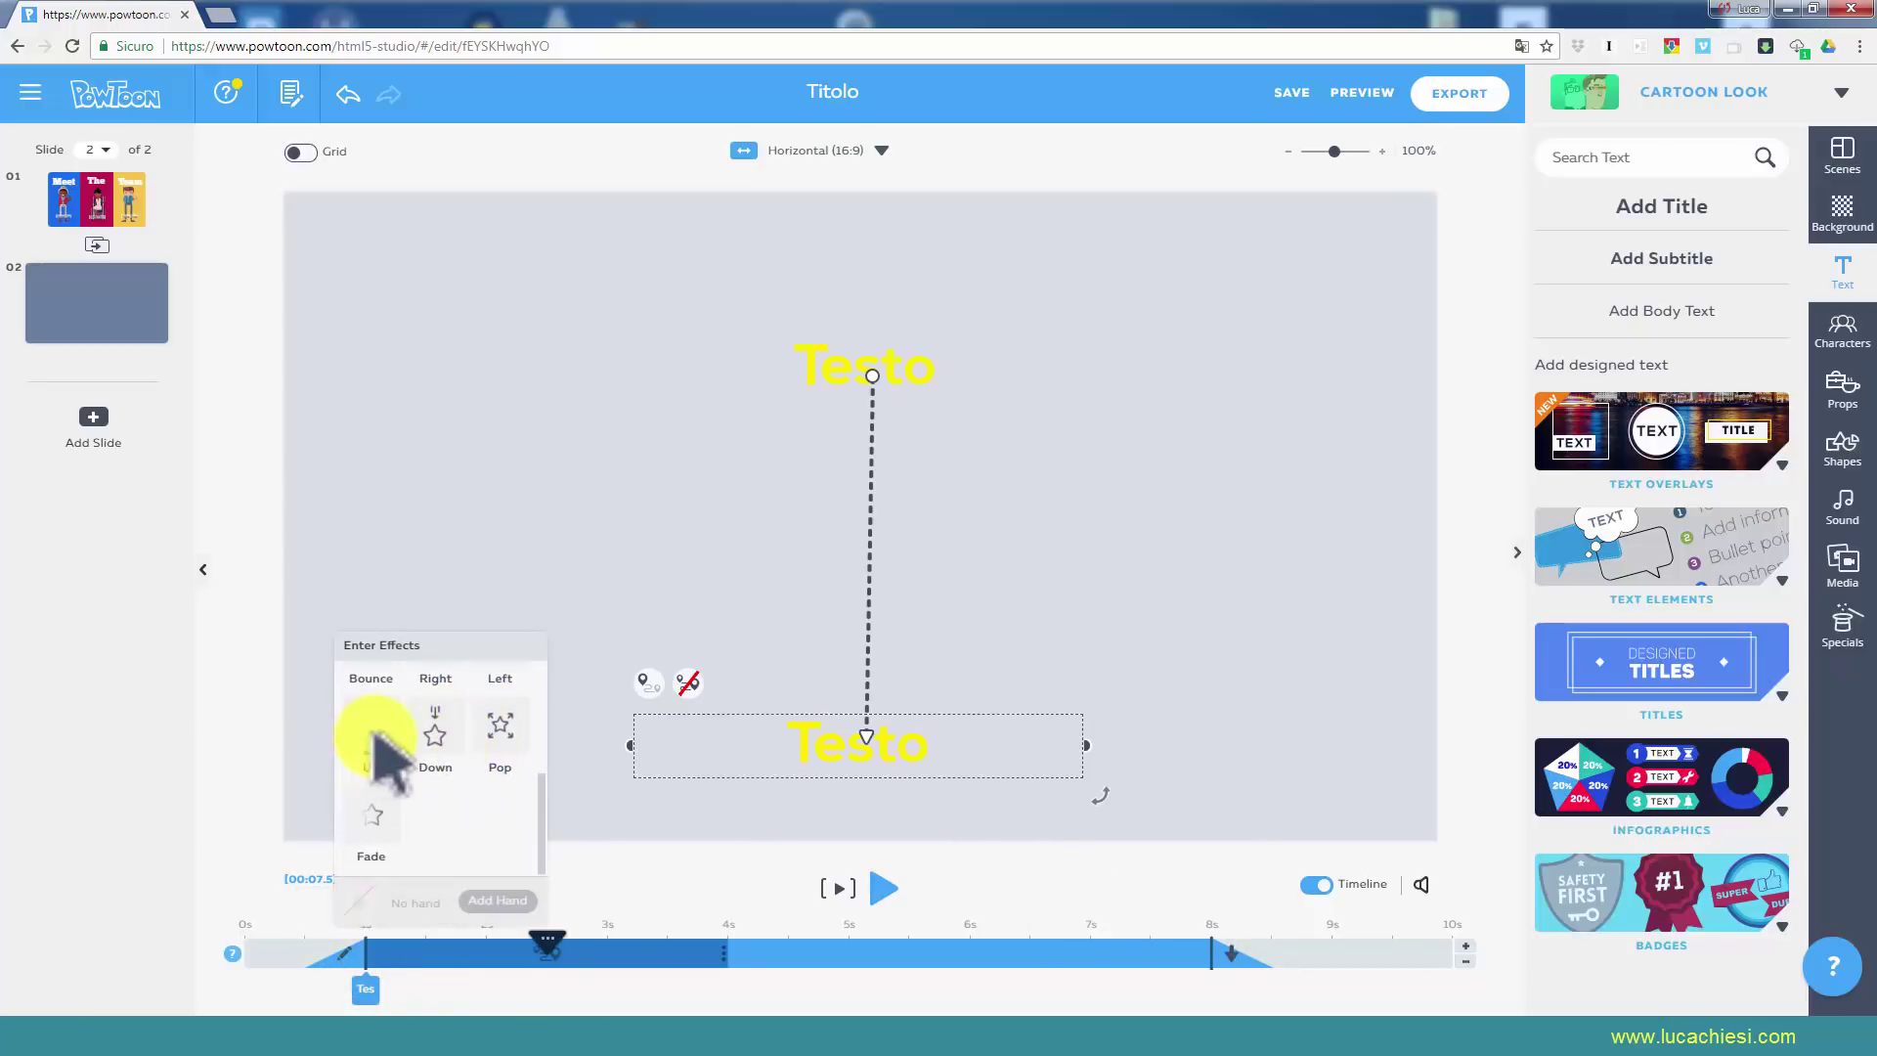
click(373, 732)
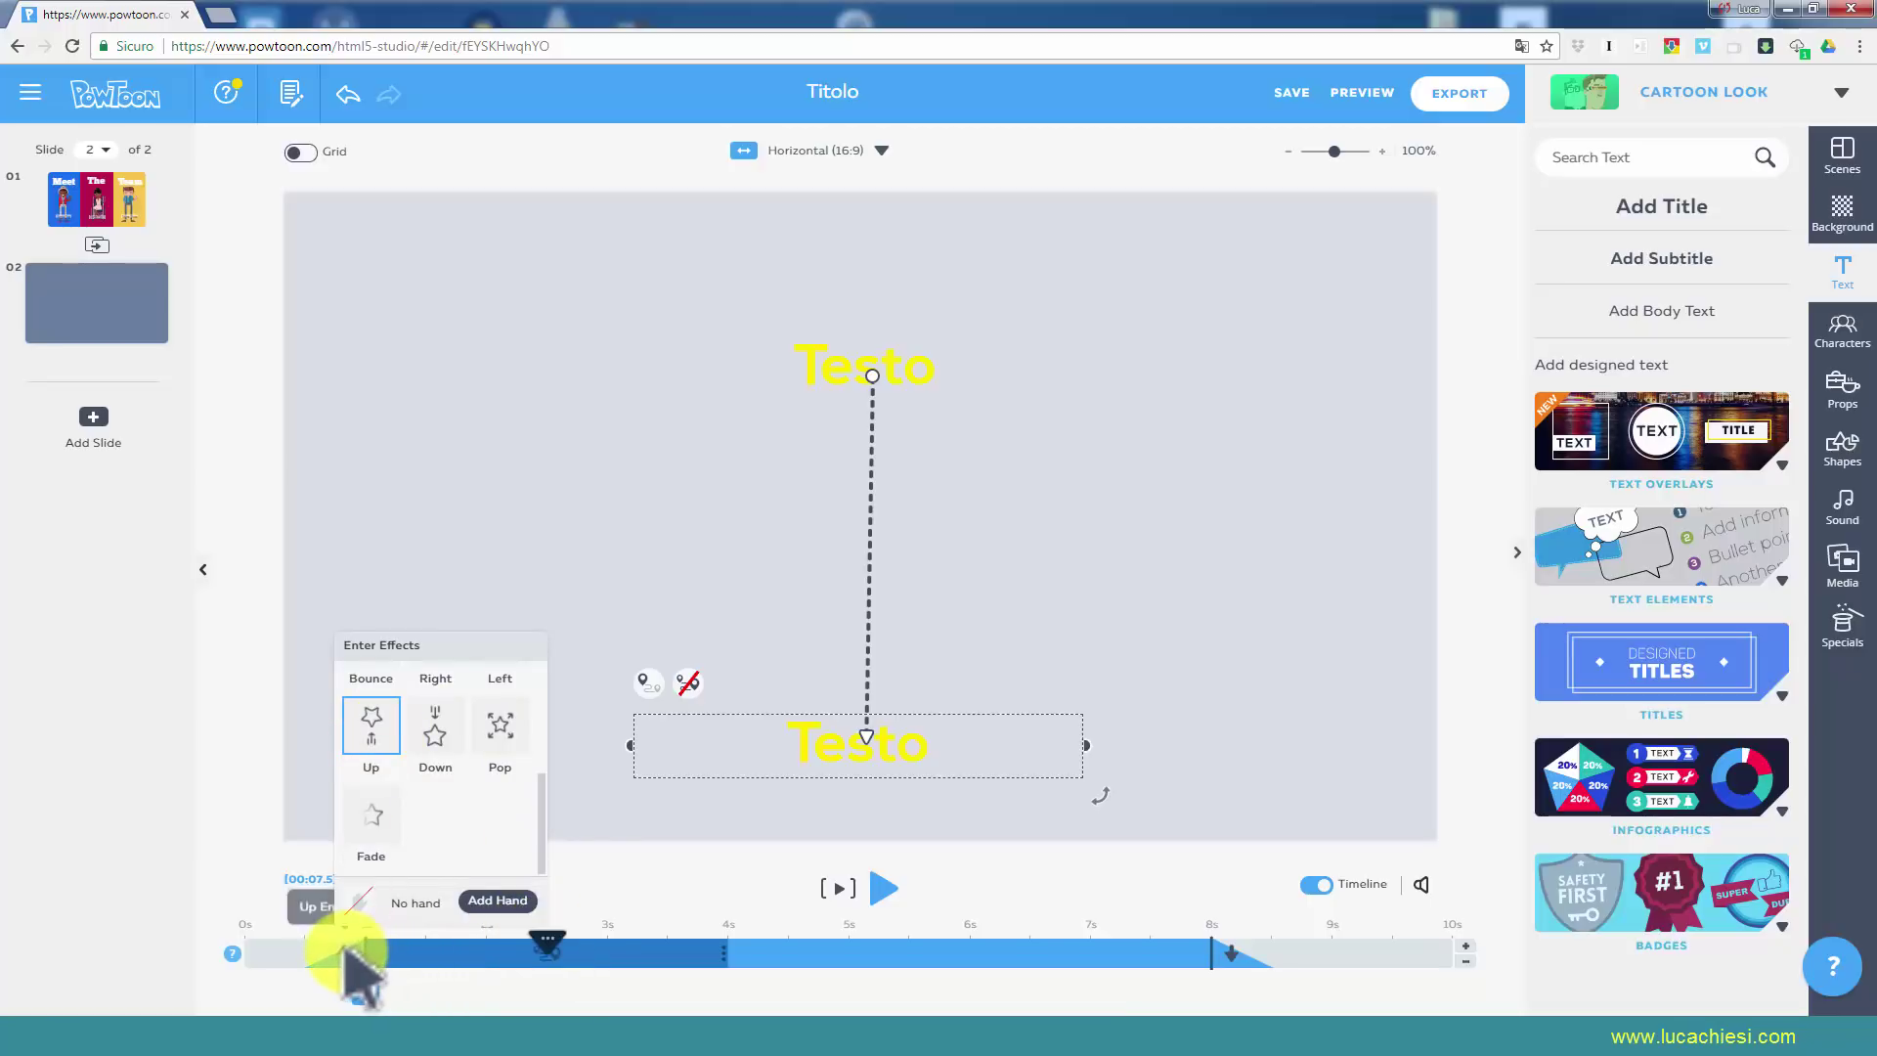
drag(347, 953, 369, 968)
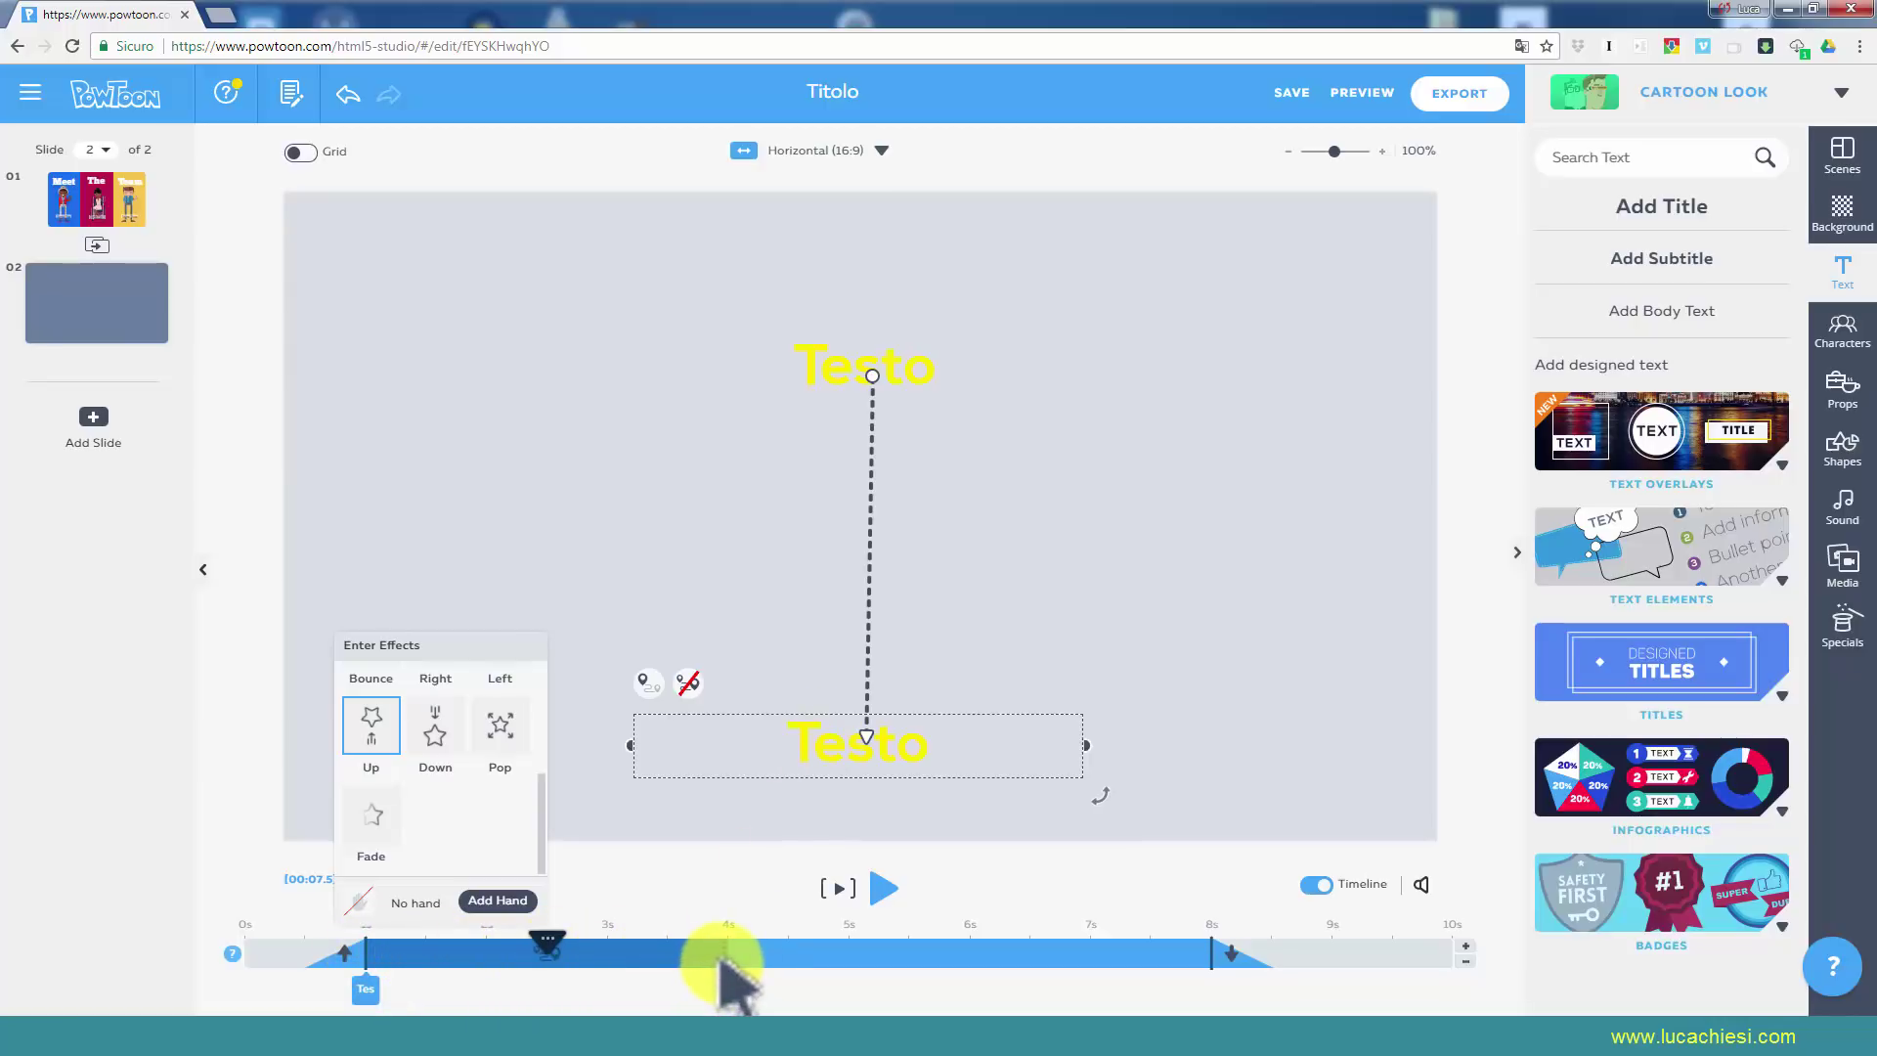
Preview slide 2's Testo animation, then stop playback and deselect the text.
click(842, 890)
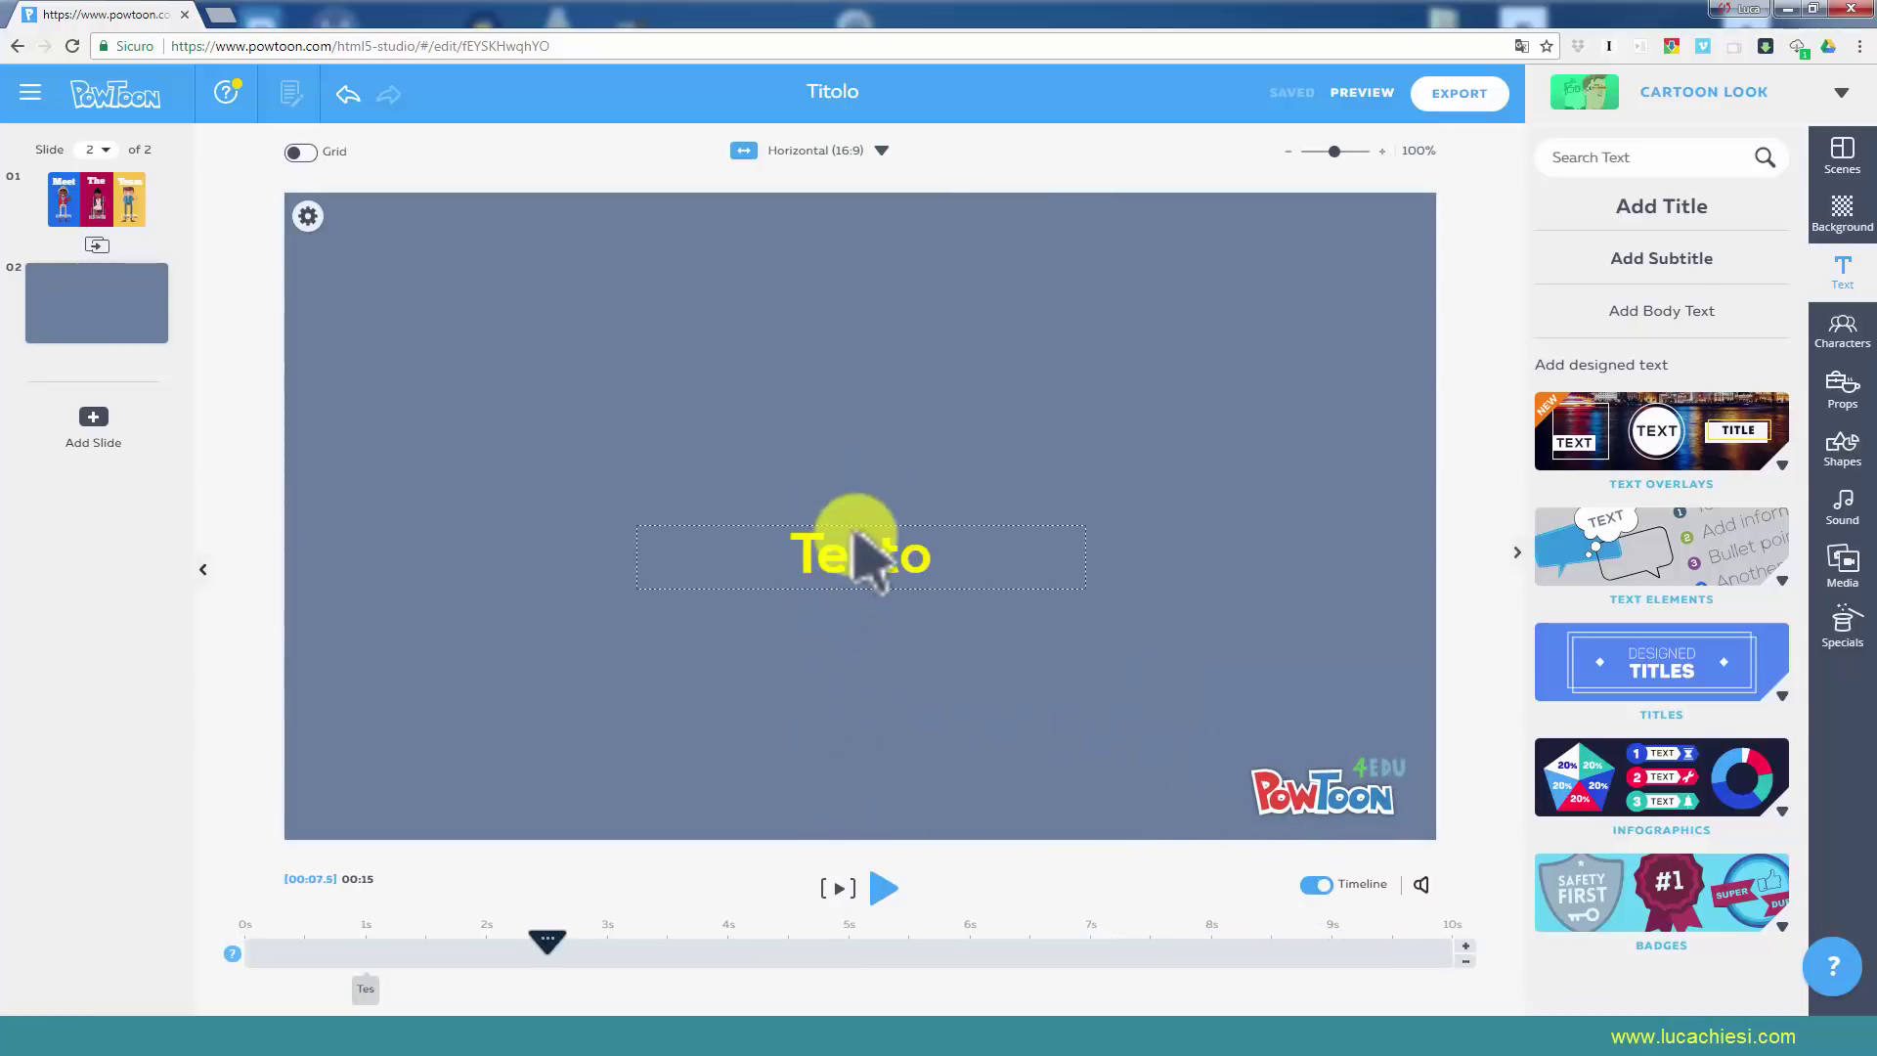
click(856, 537)
click(1244, 511)
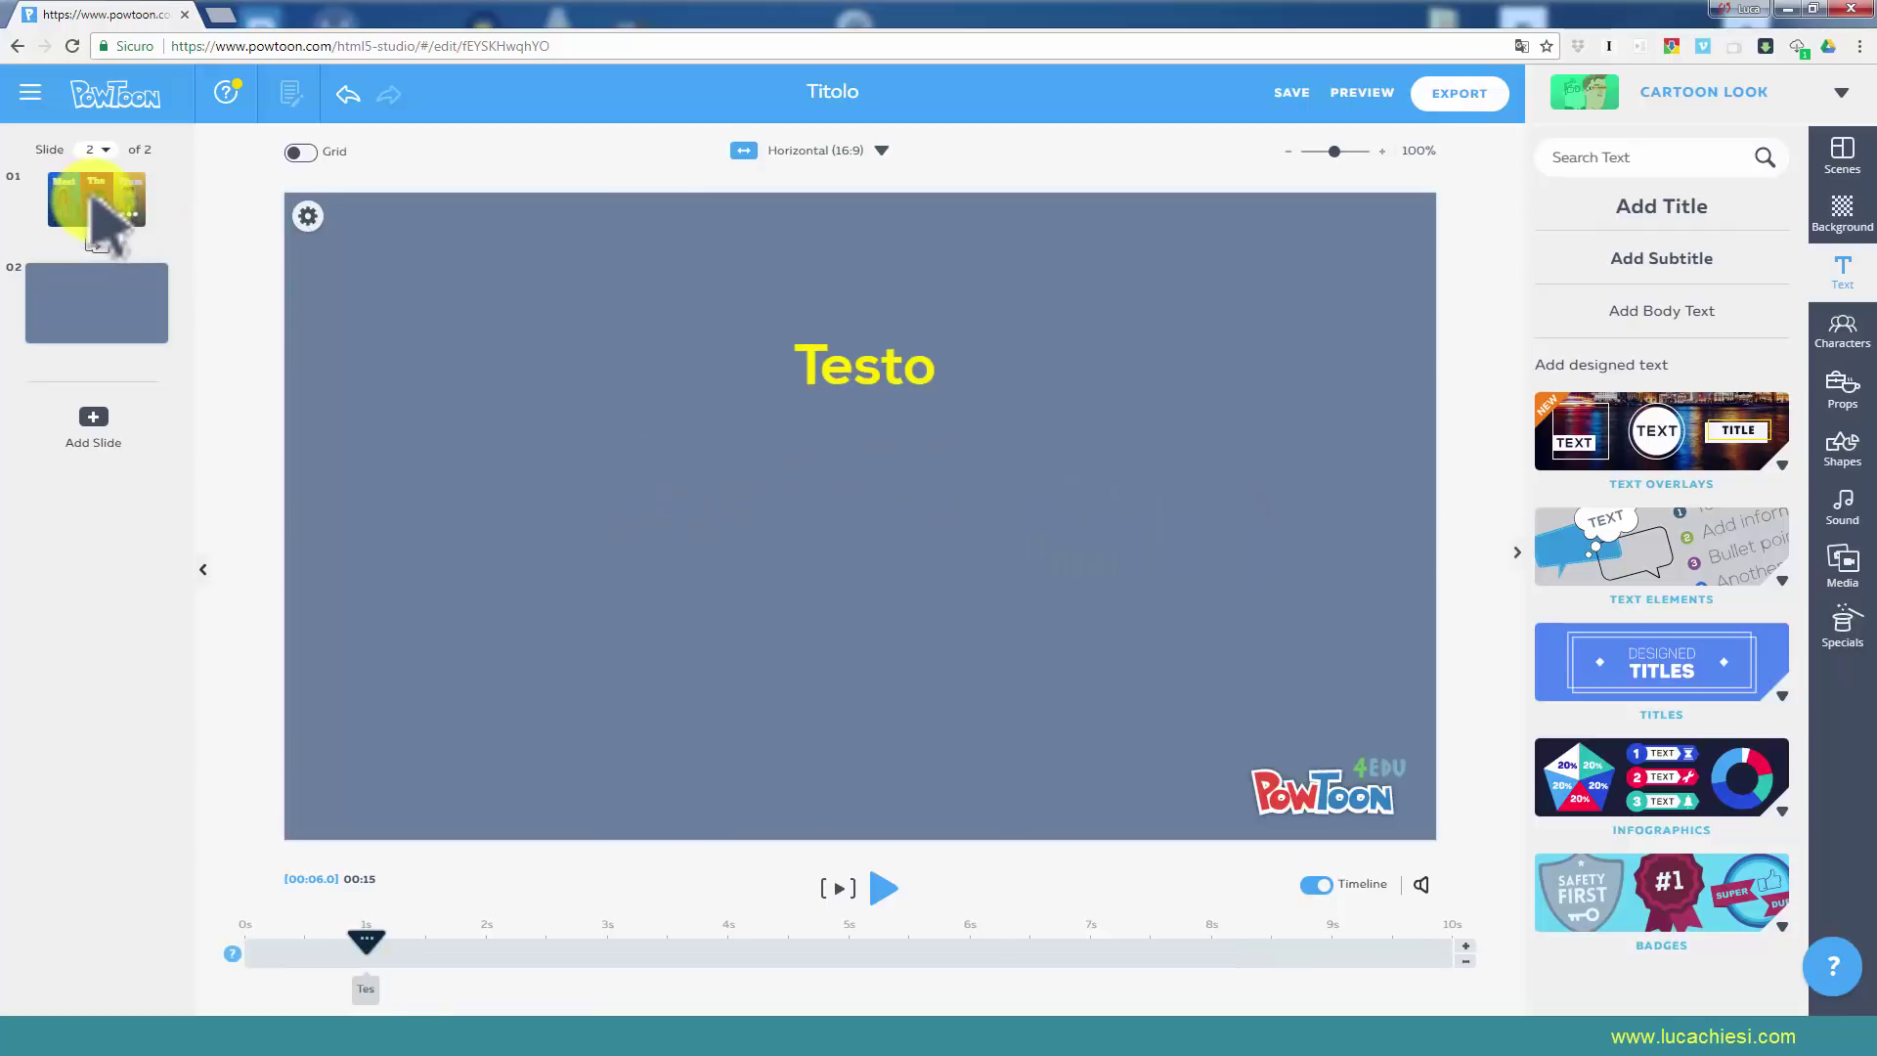
On the Meet The Team slide, pull the left character's exit back to about 4 seconds.
click(93, 201)
click(485, 474)
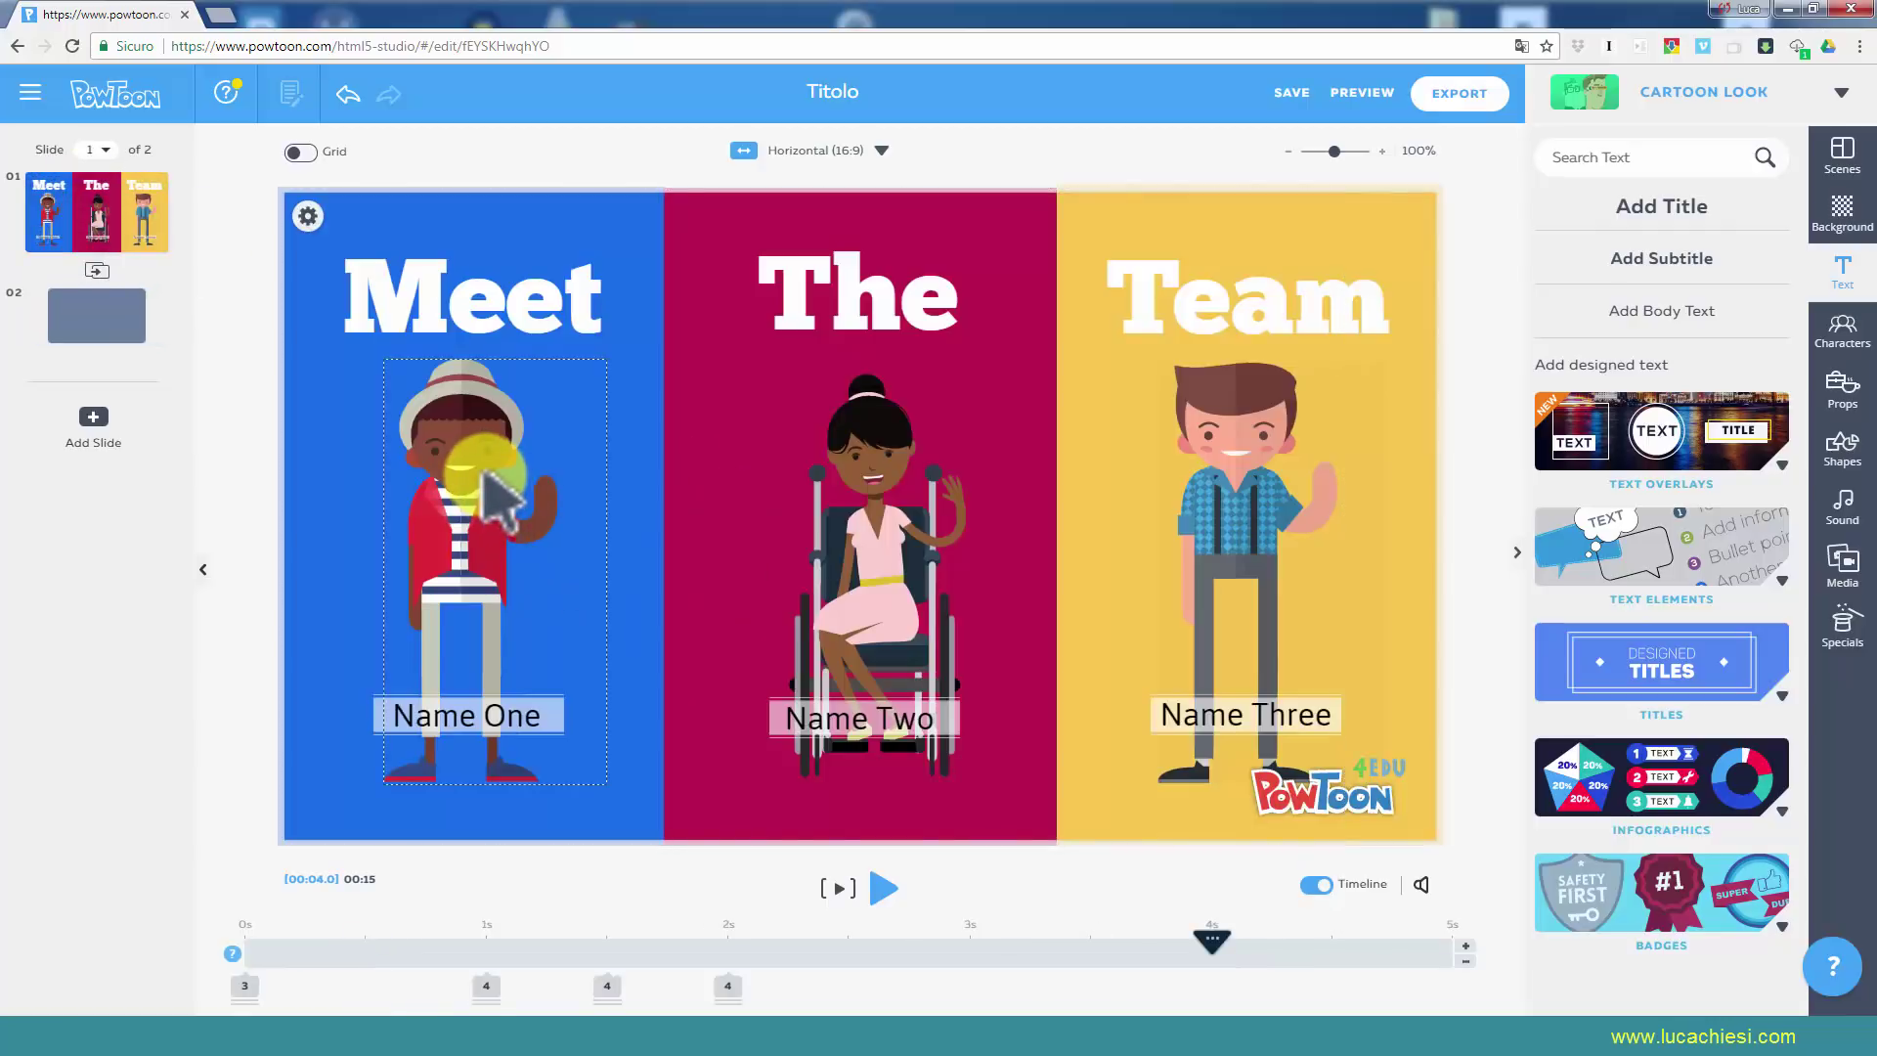
click(485, 474)
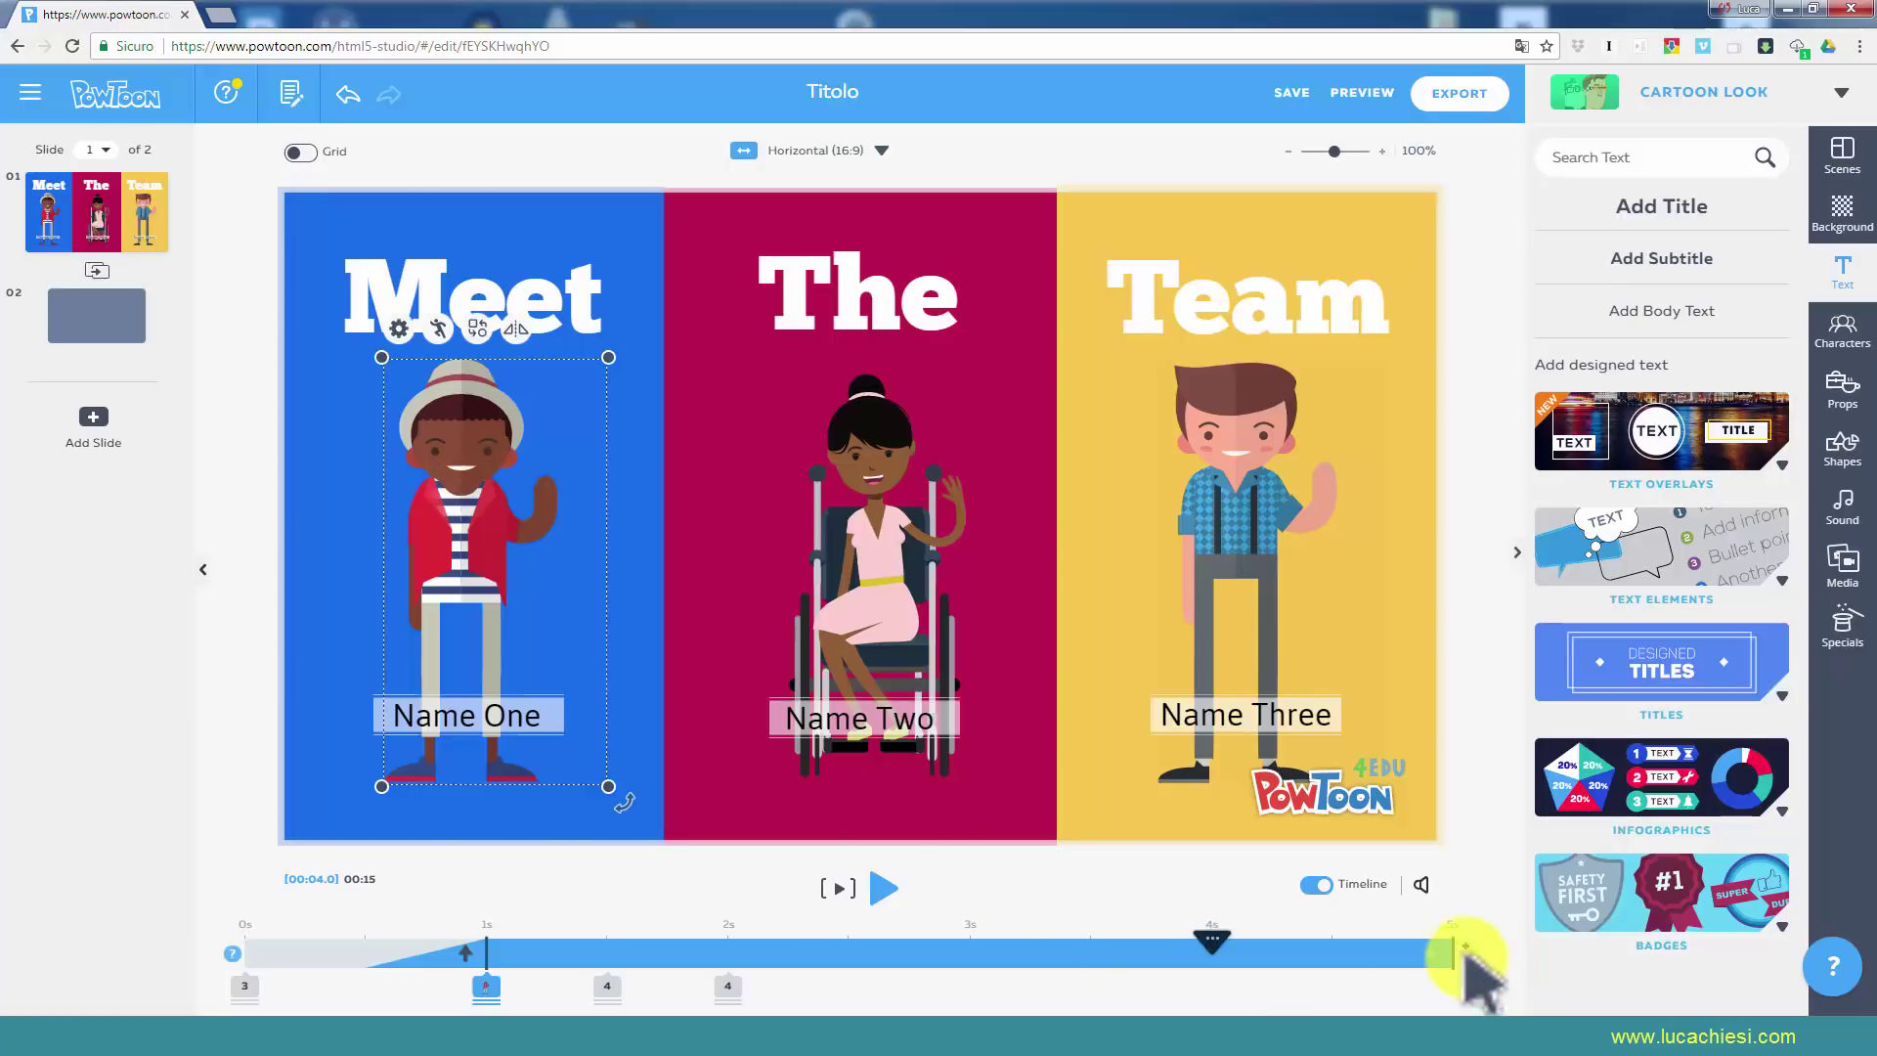
drag(1449, 948, 1292, 953)
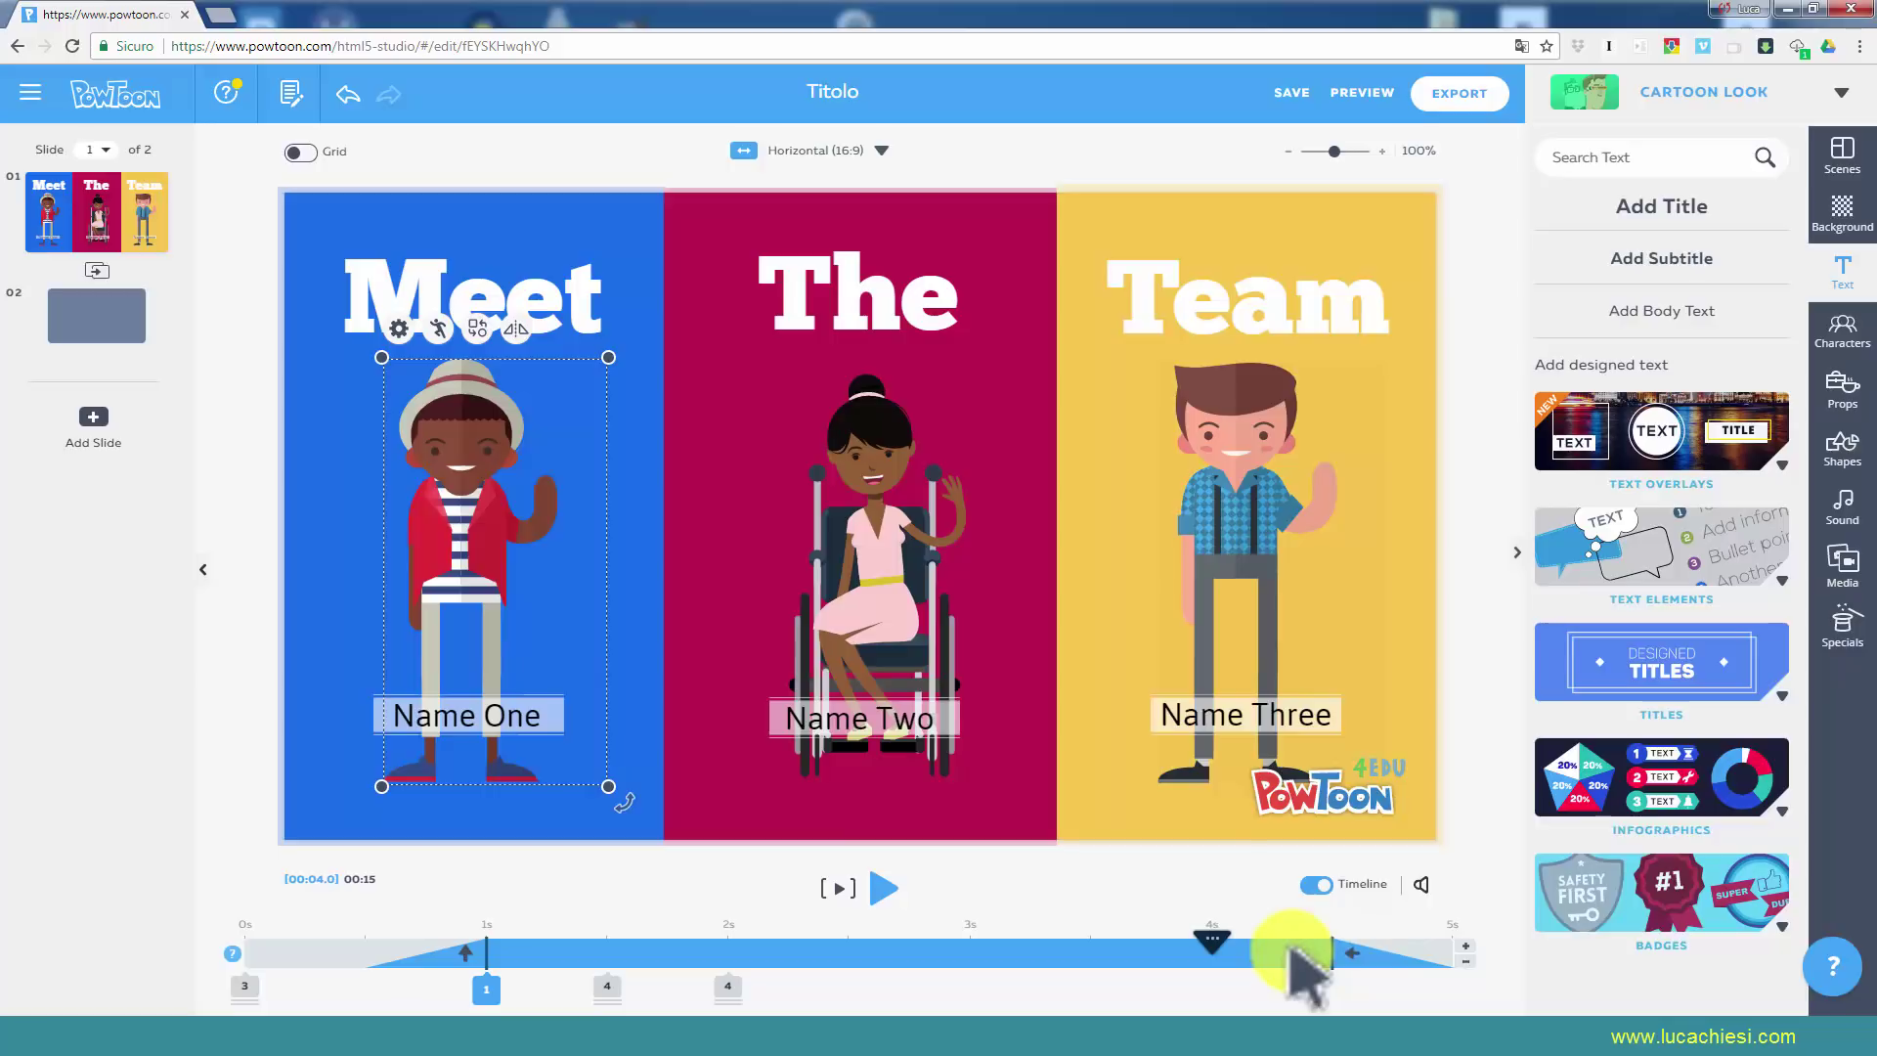
click(485, 985)
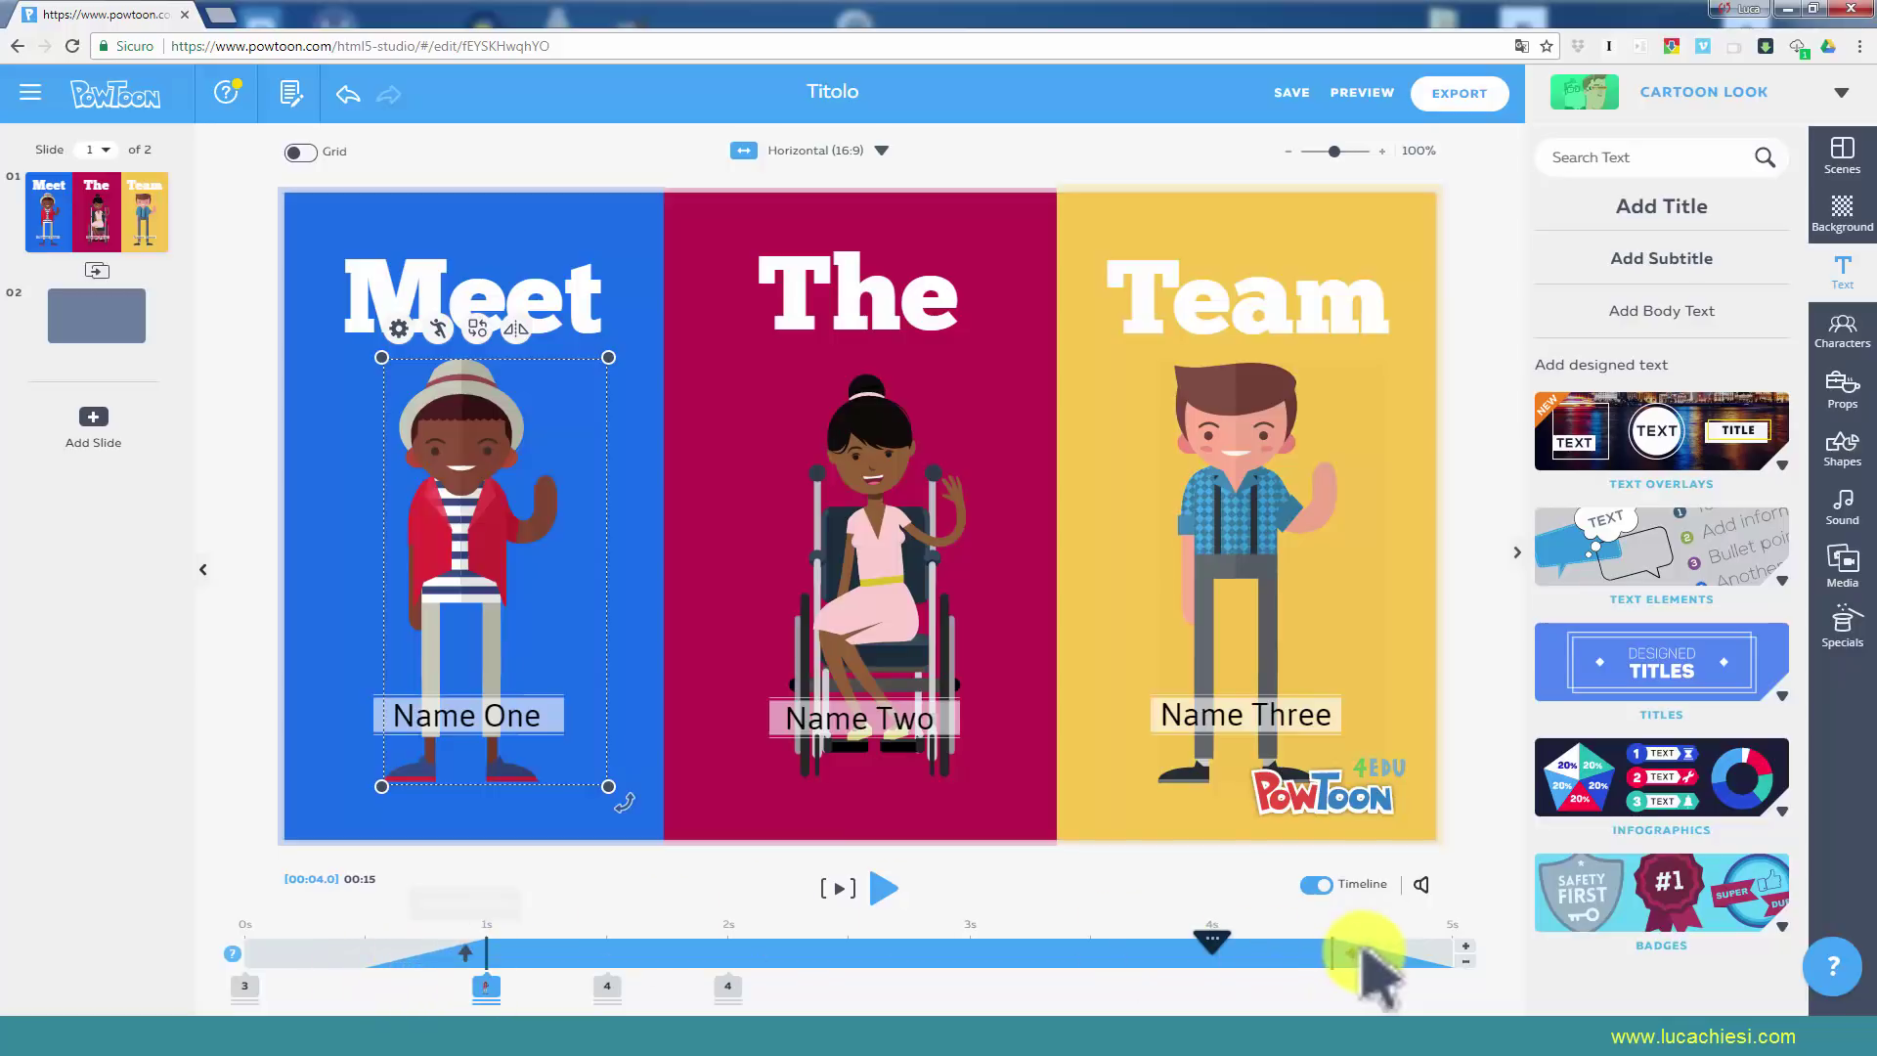
drag(1331, 950, 1212, 948)
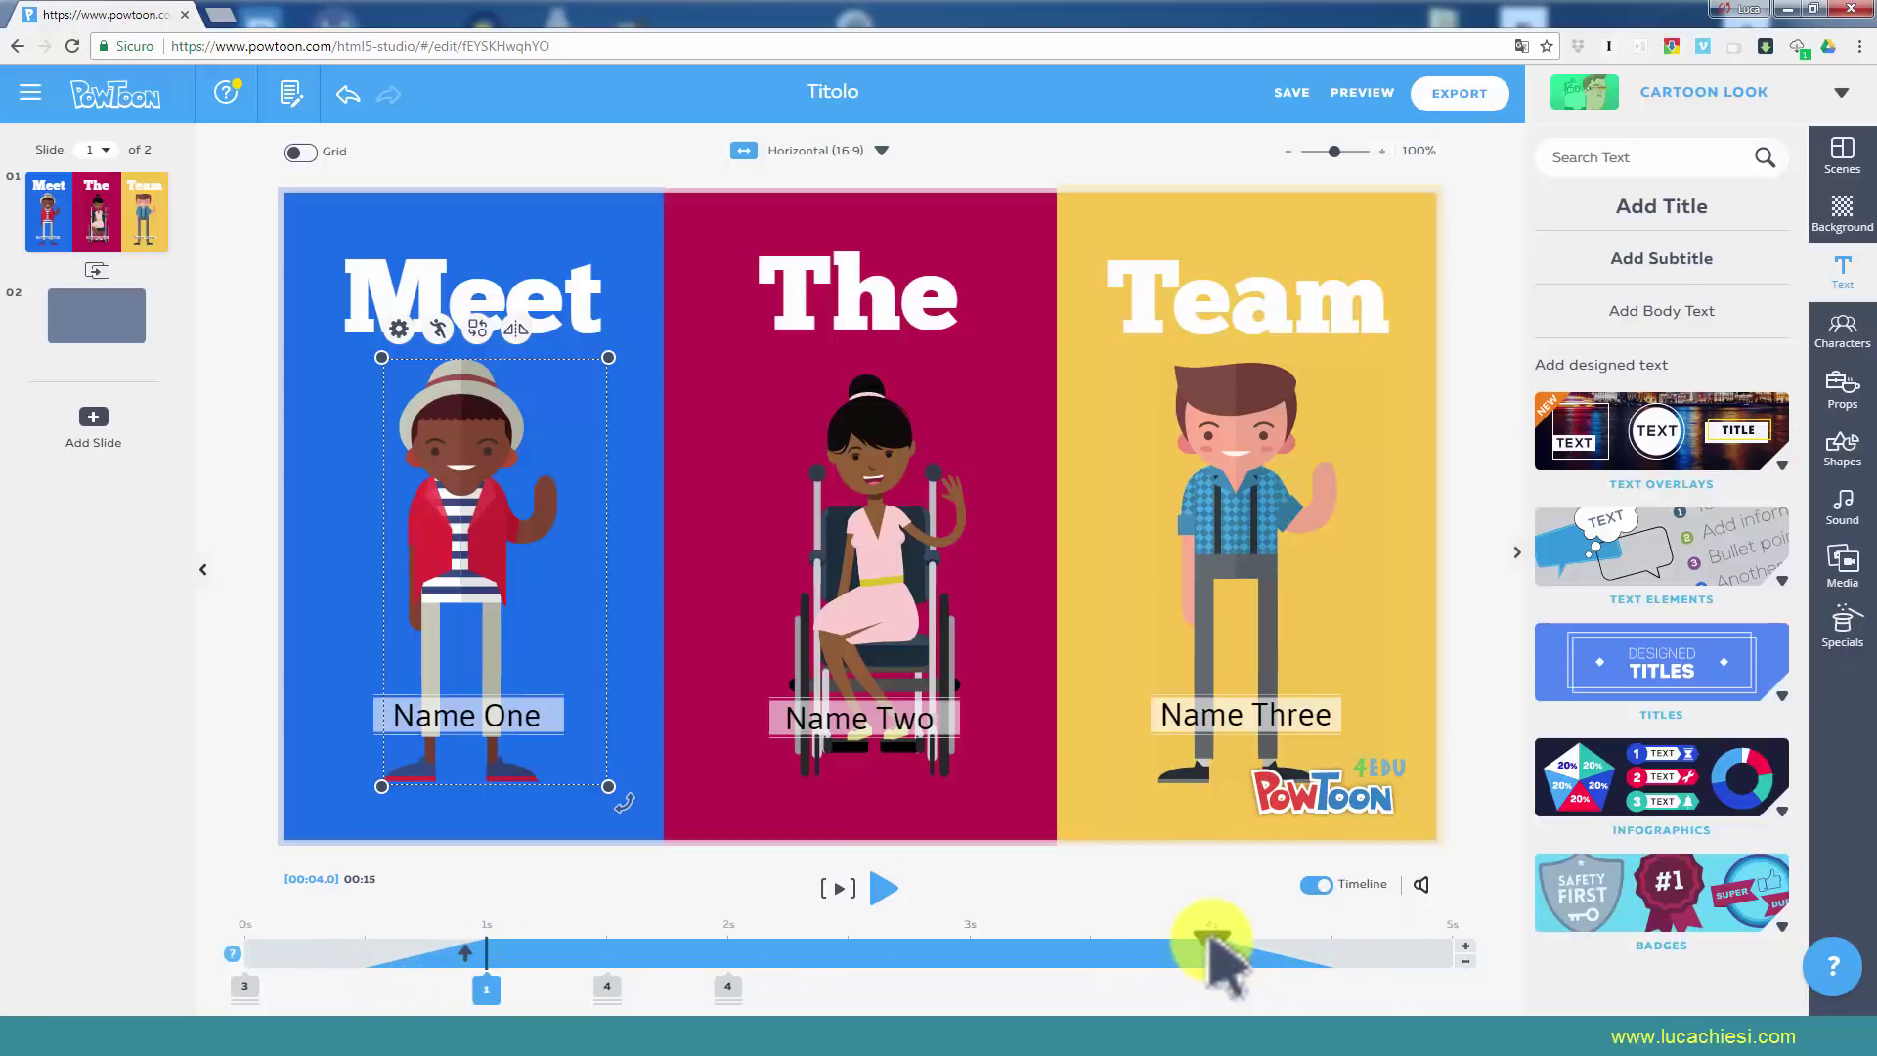
Scrub slide 1 to about 1.8 seconds and reopen the left character's settings.
click(419, 936)
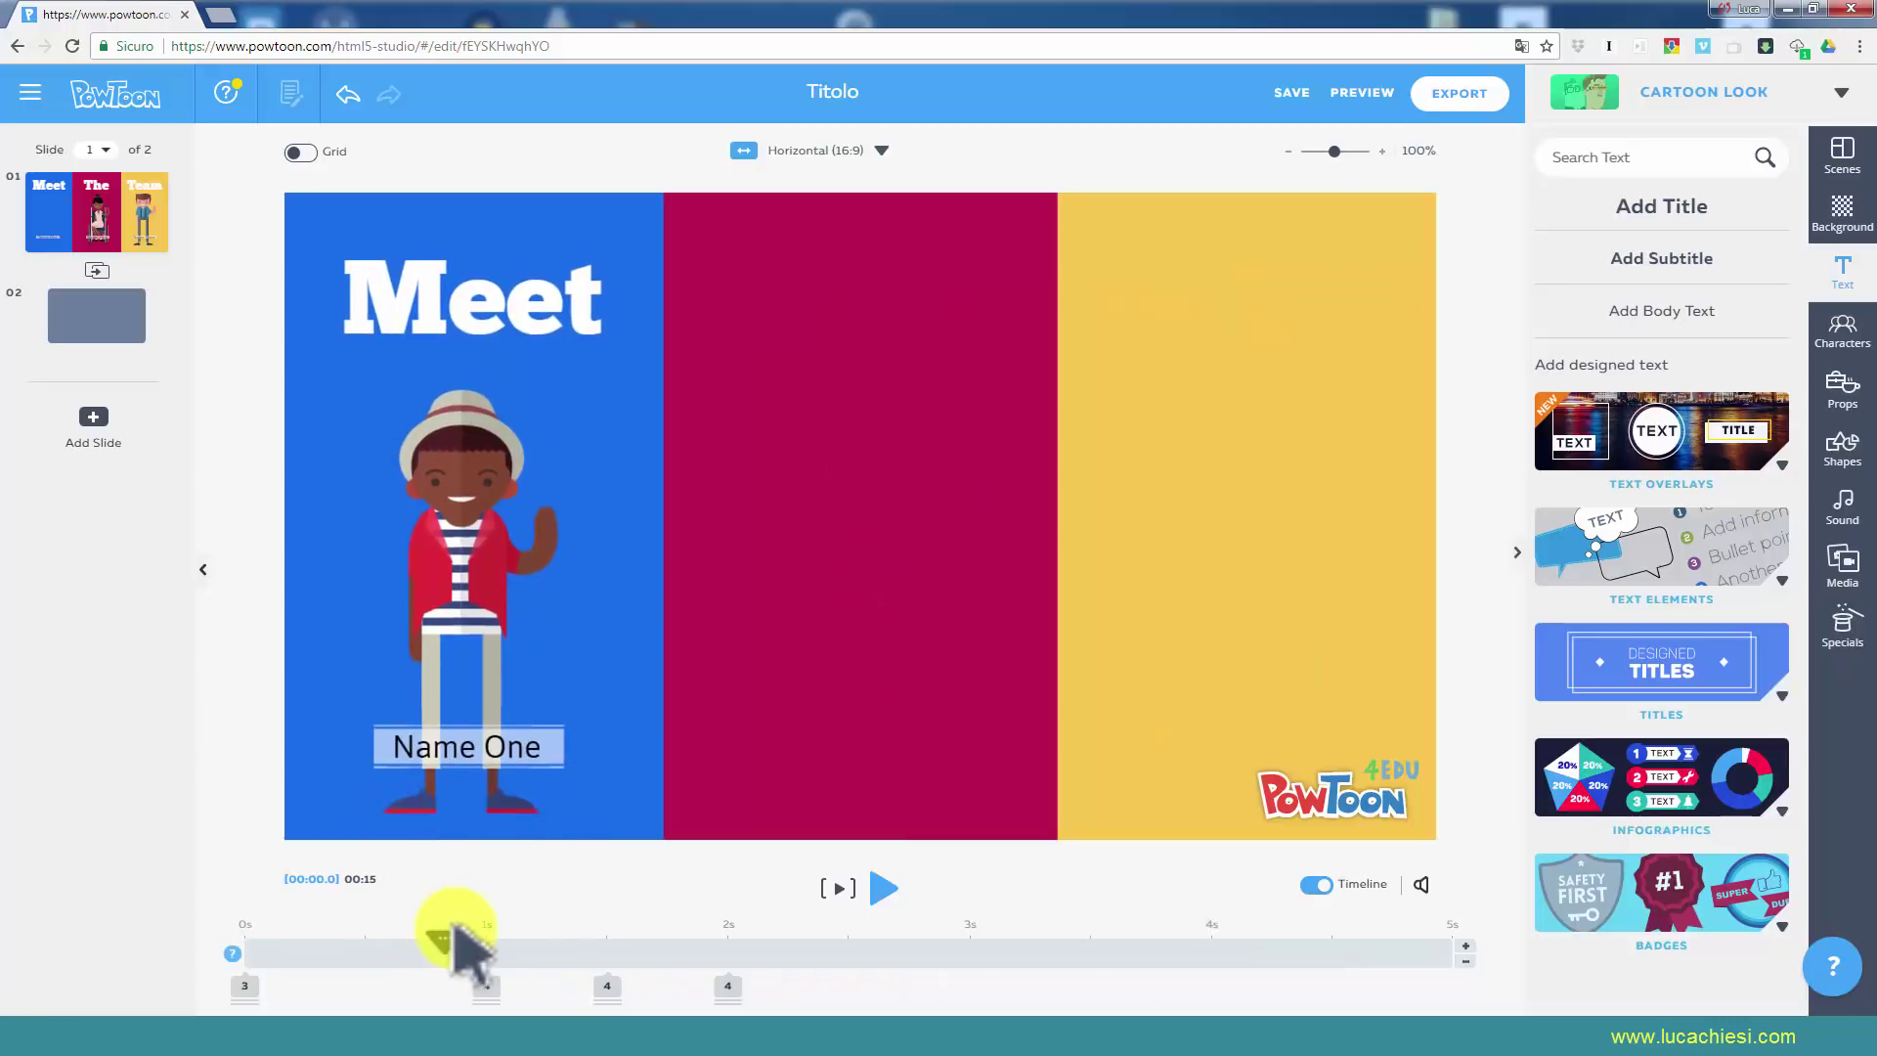
drag(454, 929, 850, 939)
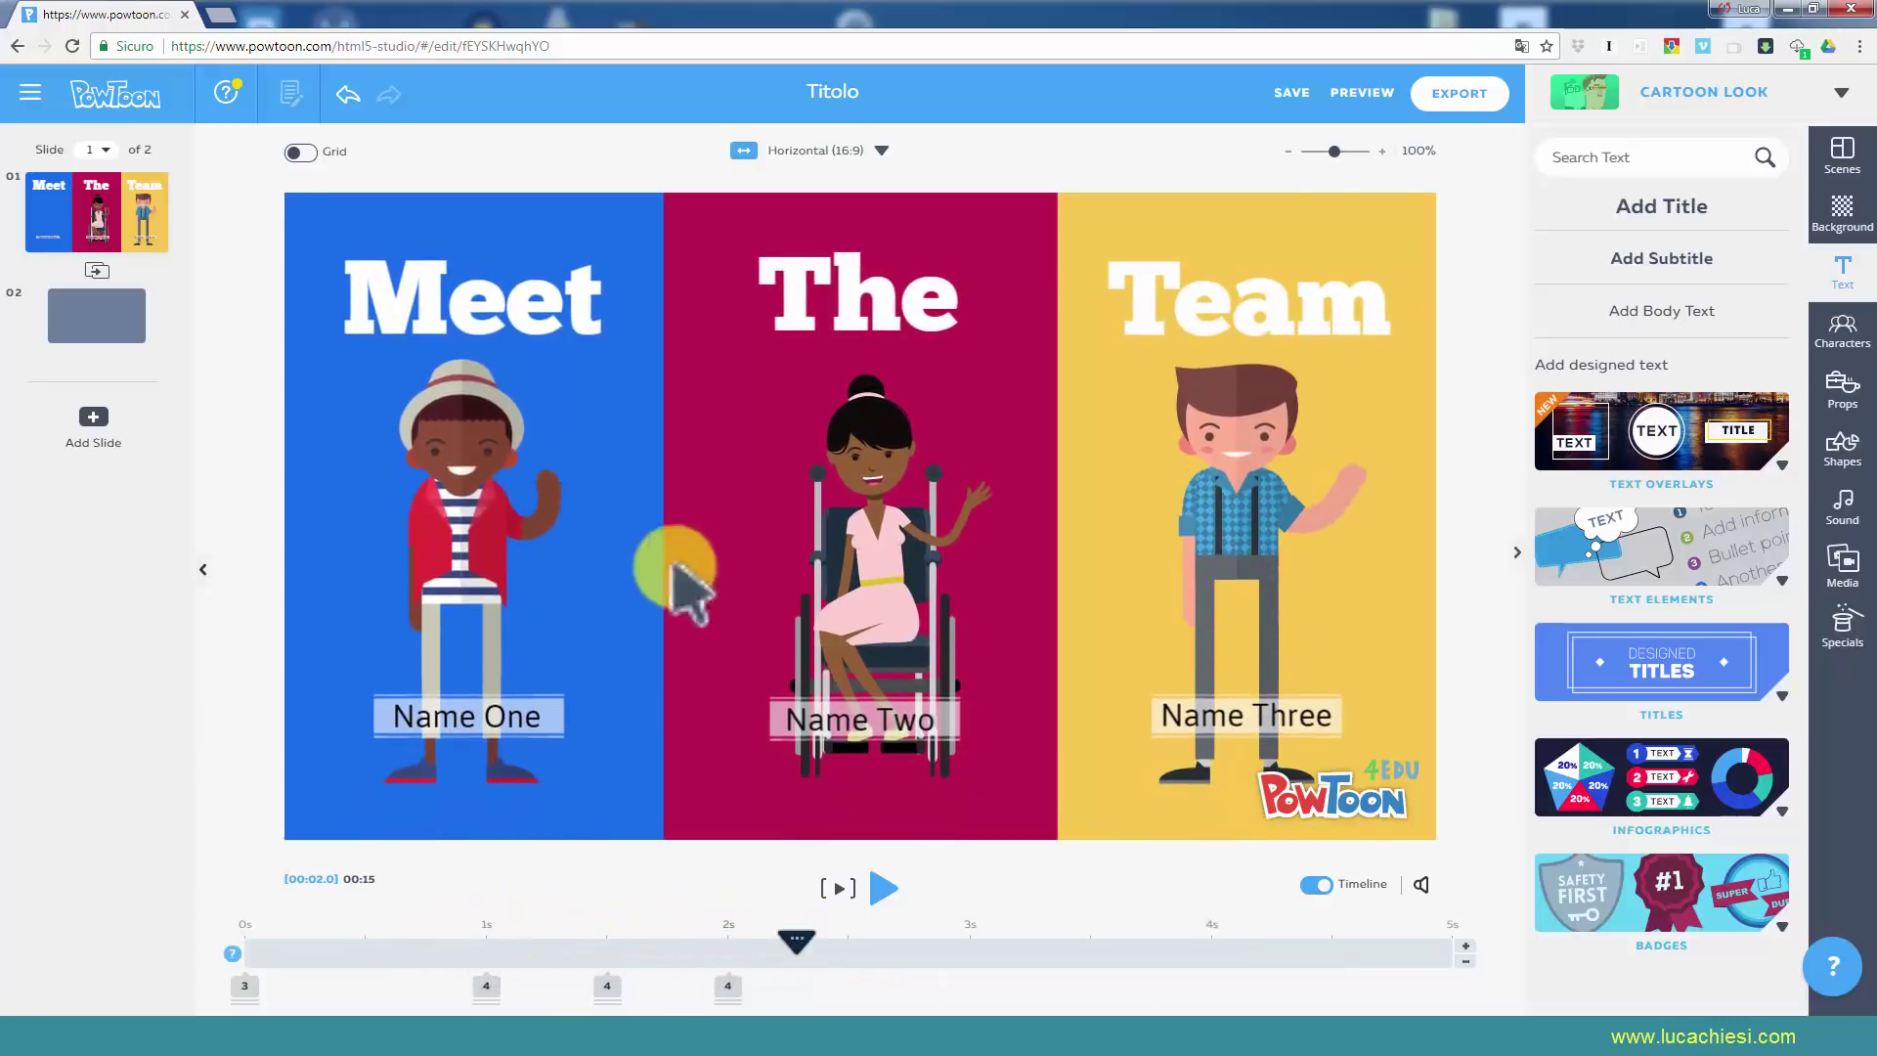
click(485, 475)
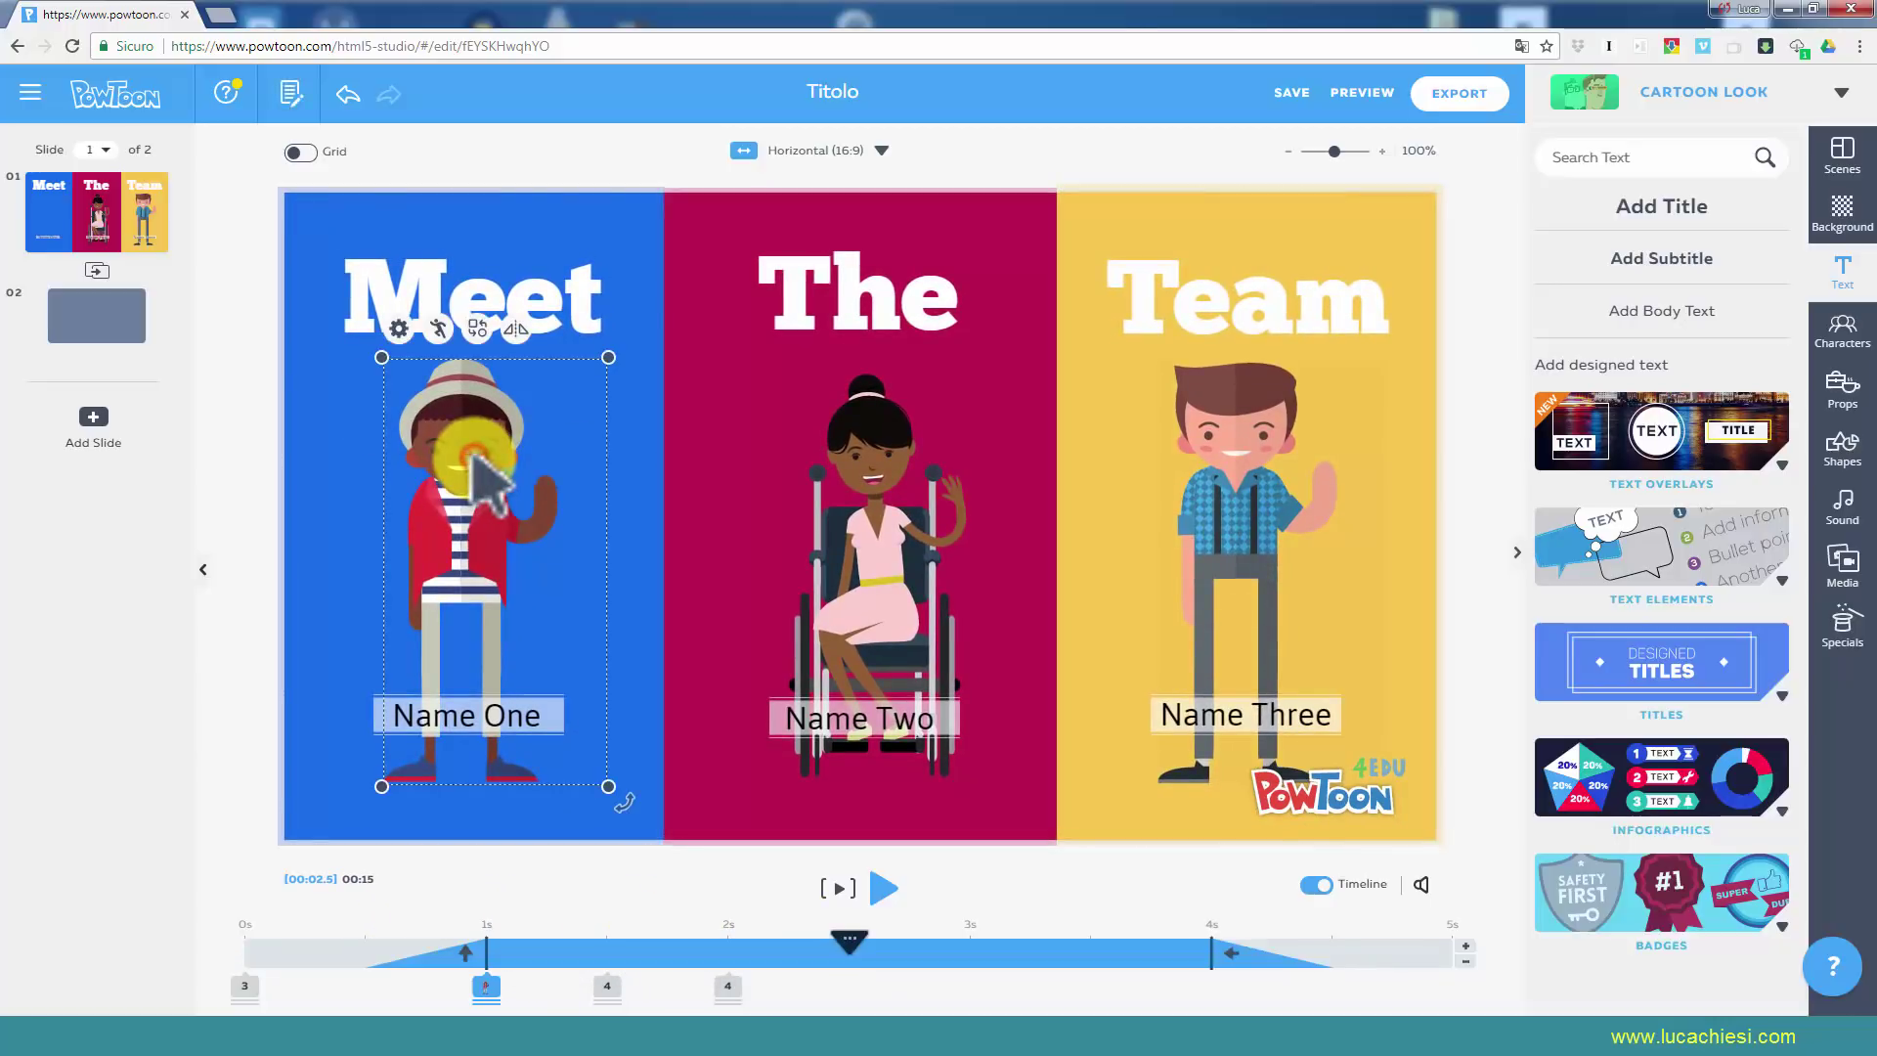
click(398, 329)
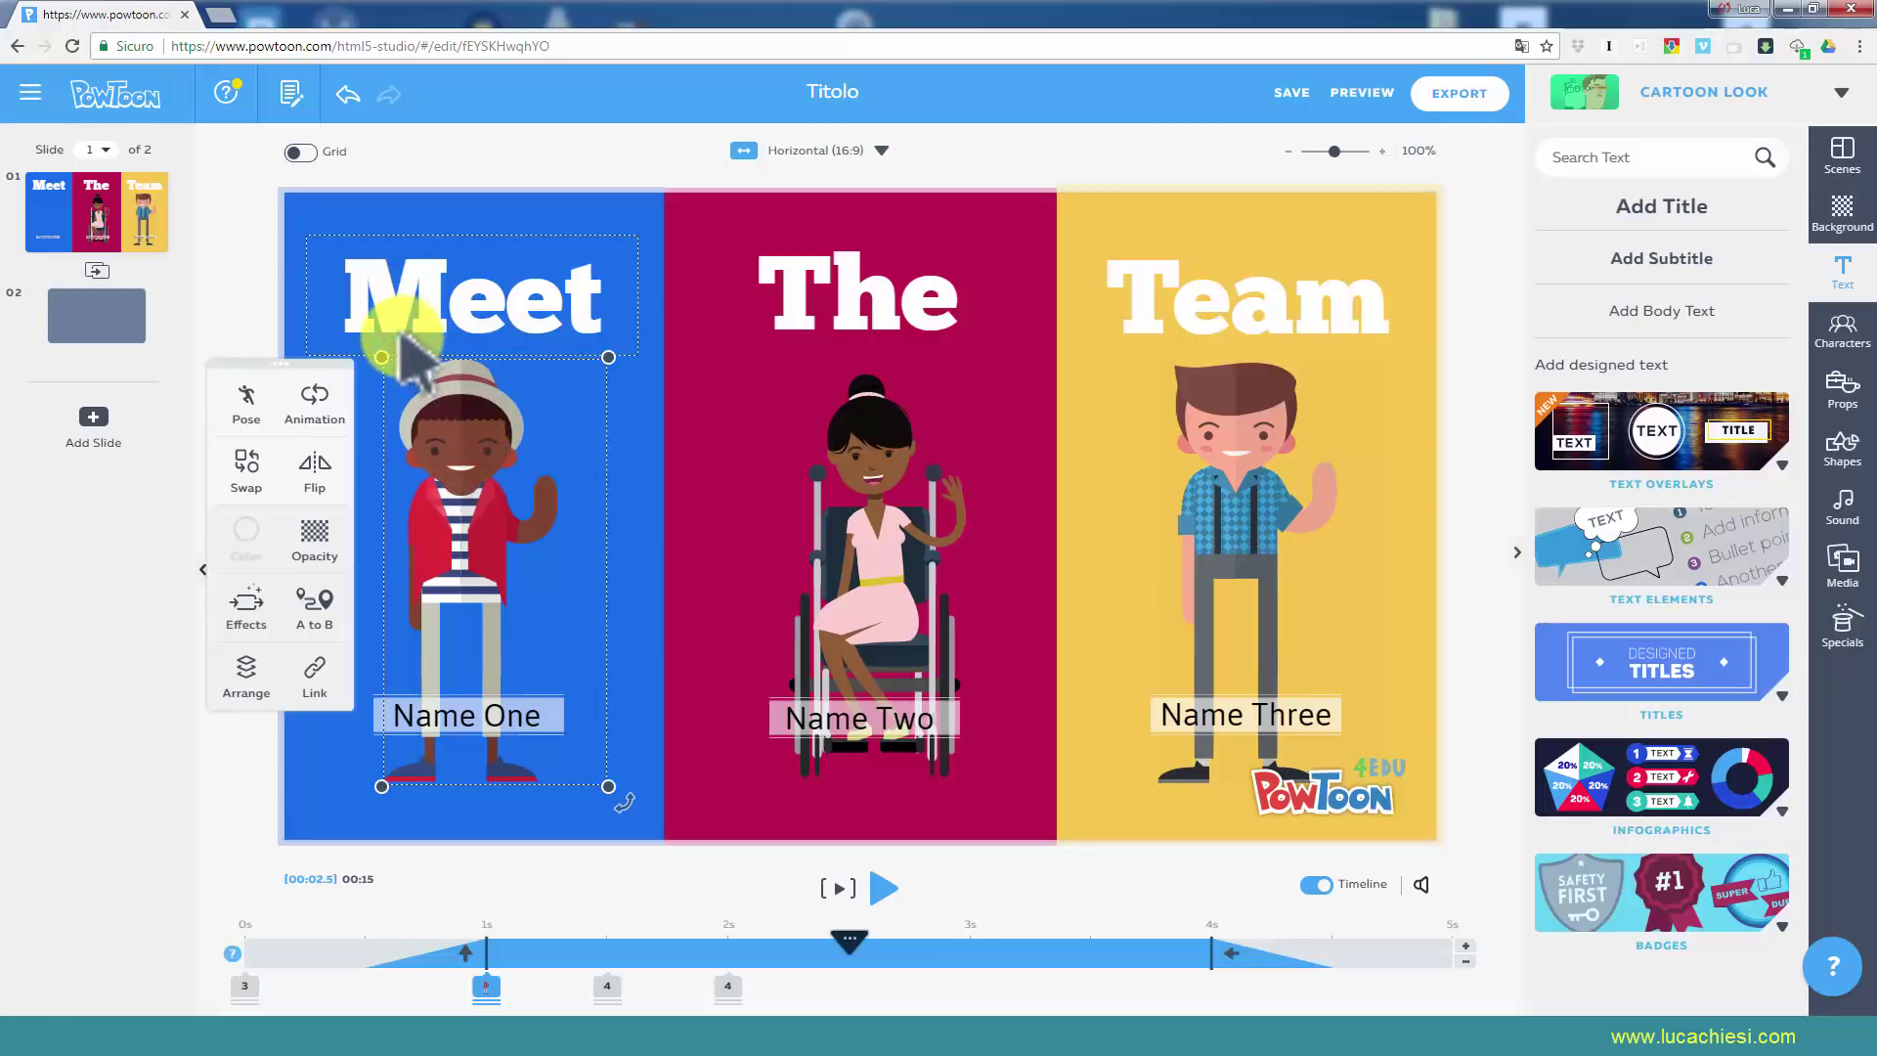
Move the left character along a path to the pink/yellow border, shrinking it at the end.
click(314, 604)
mouse_move(521, 459)
mouse_down()
mouse_move(933, 516)
mouse_move(1209, 528)
mouse_up()
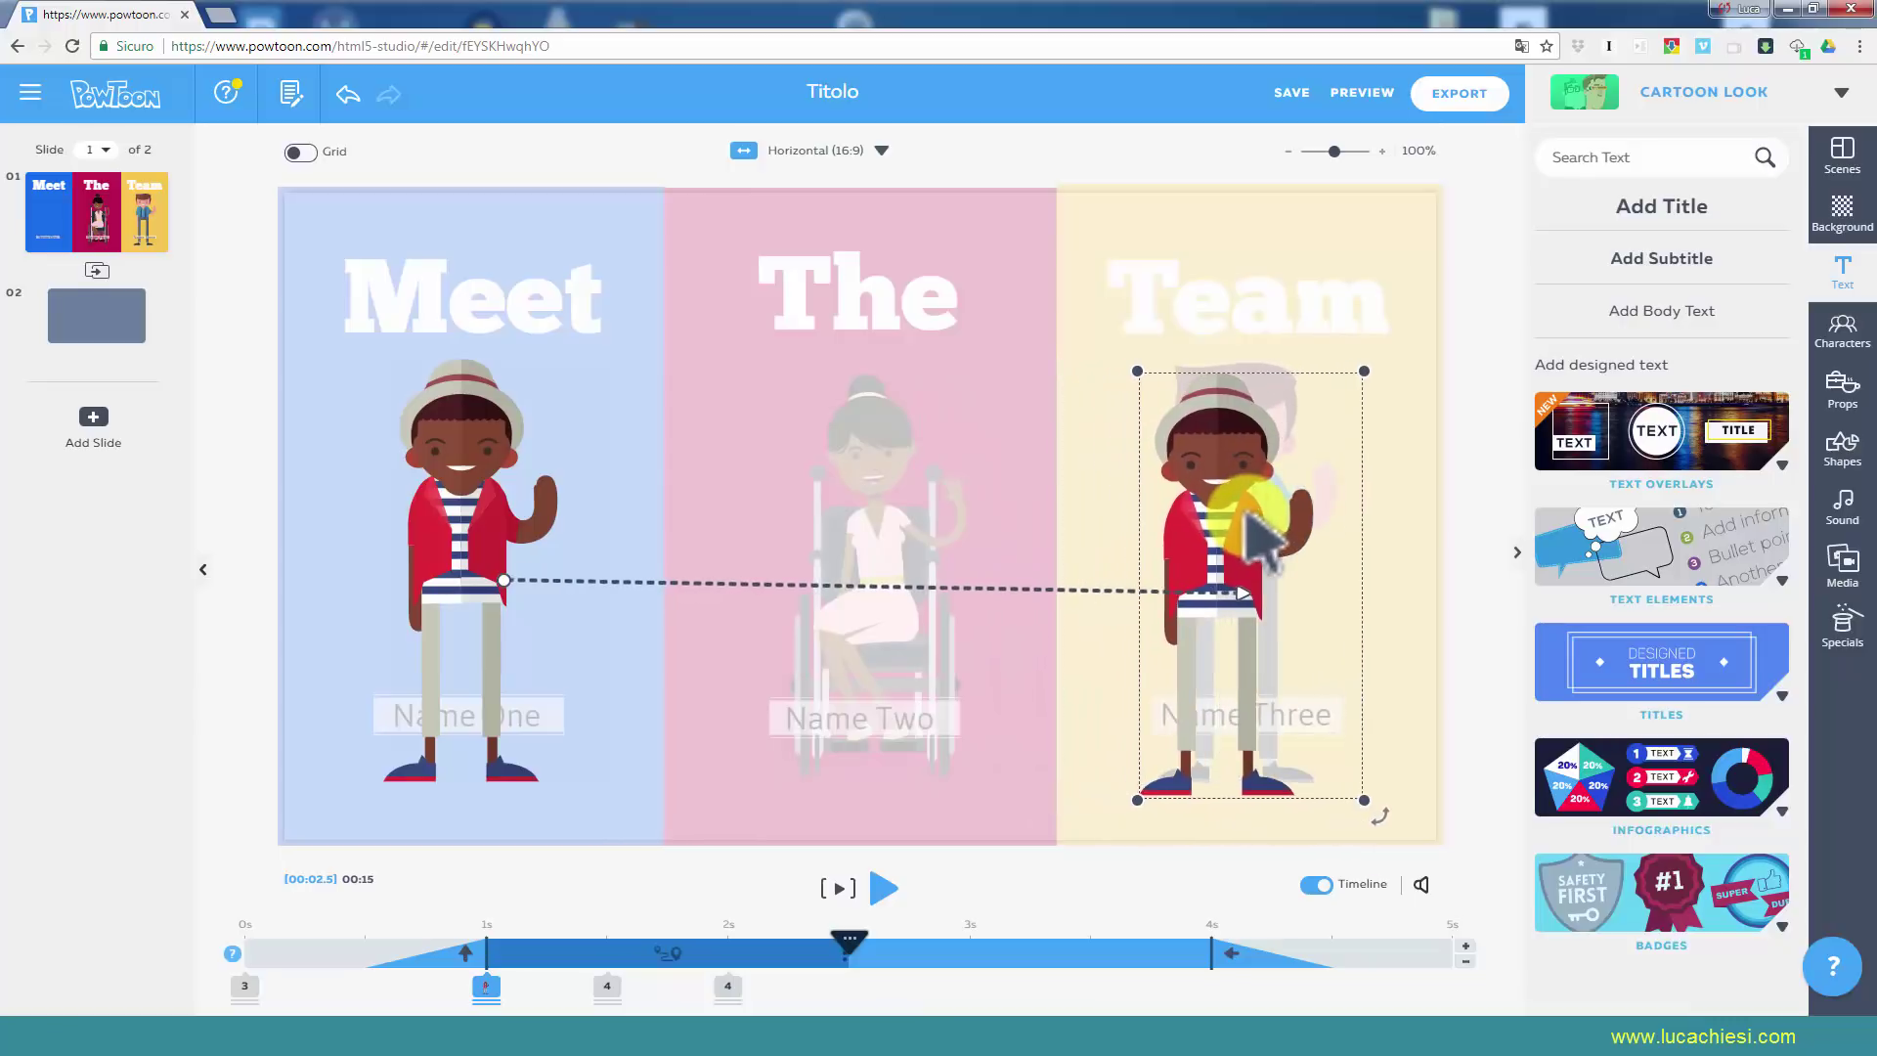
mouse_move(1208, 521)
mouse_down()
mouse_move(1069, 528)
mouse_move(1087, 549)
mouse_up()
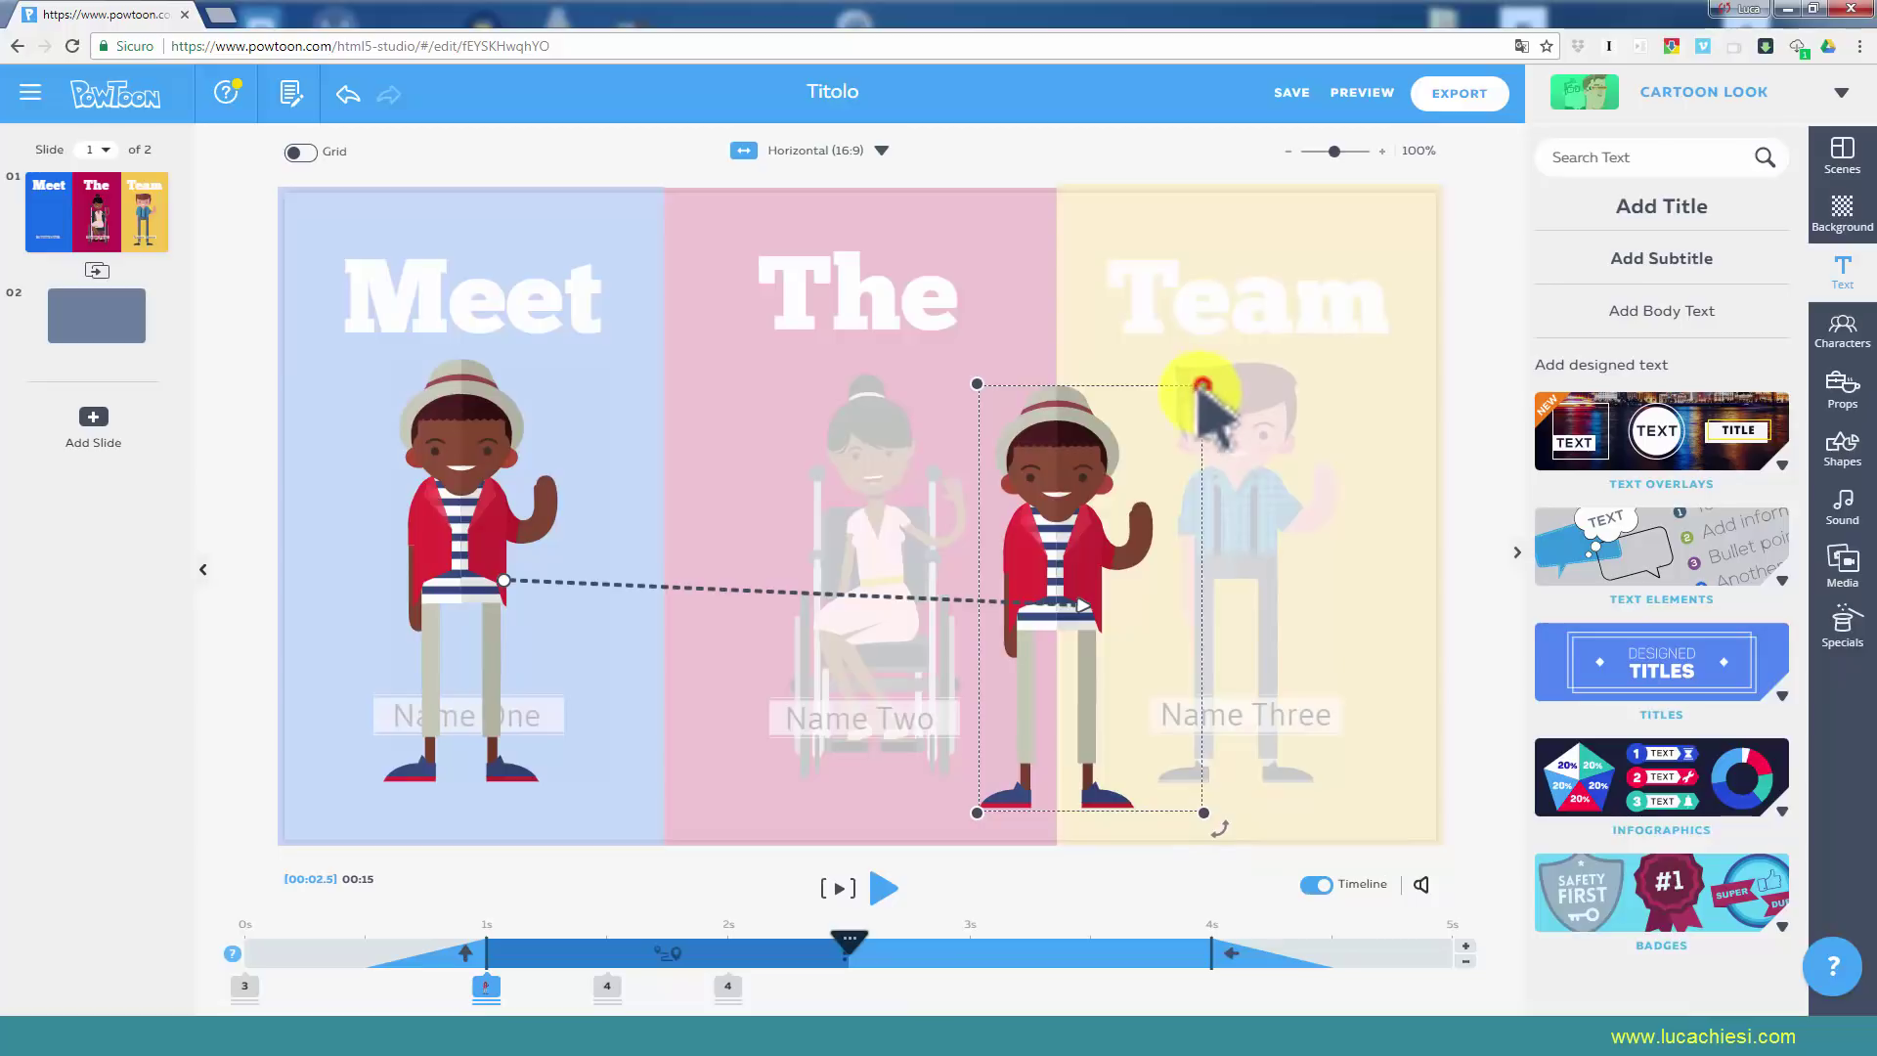
drag(1201, 386, 1085, 577)
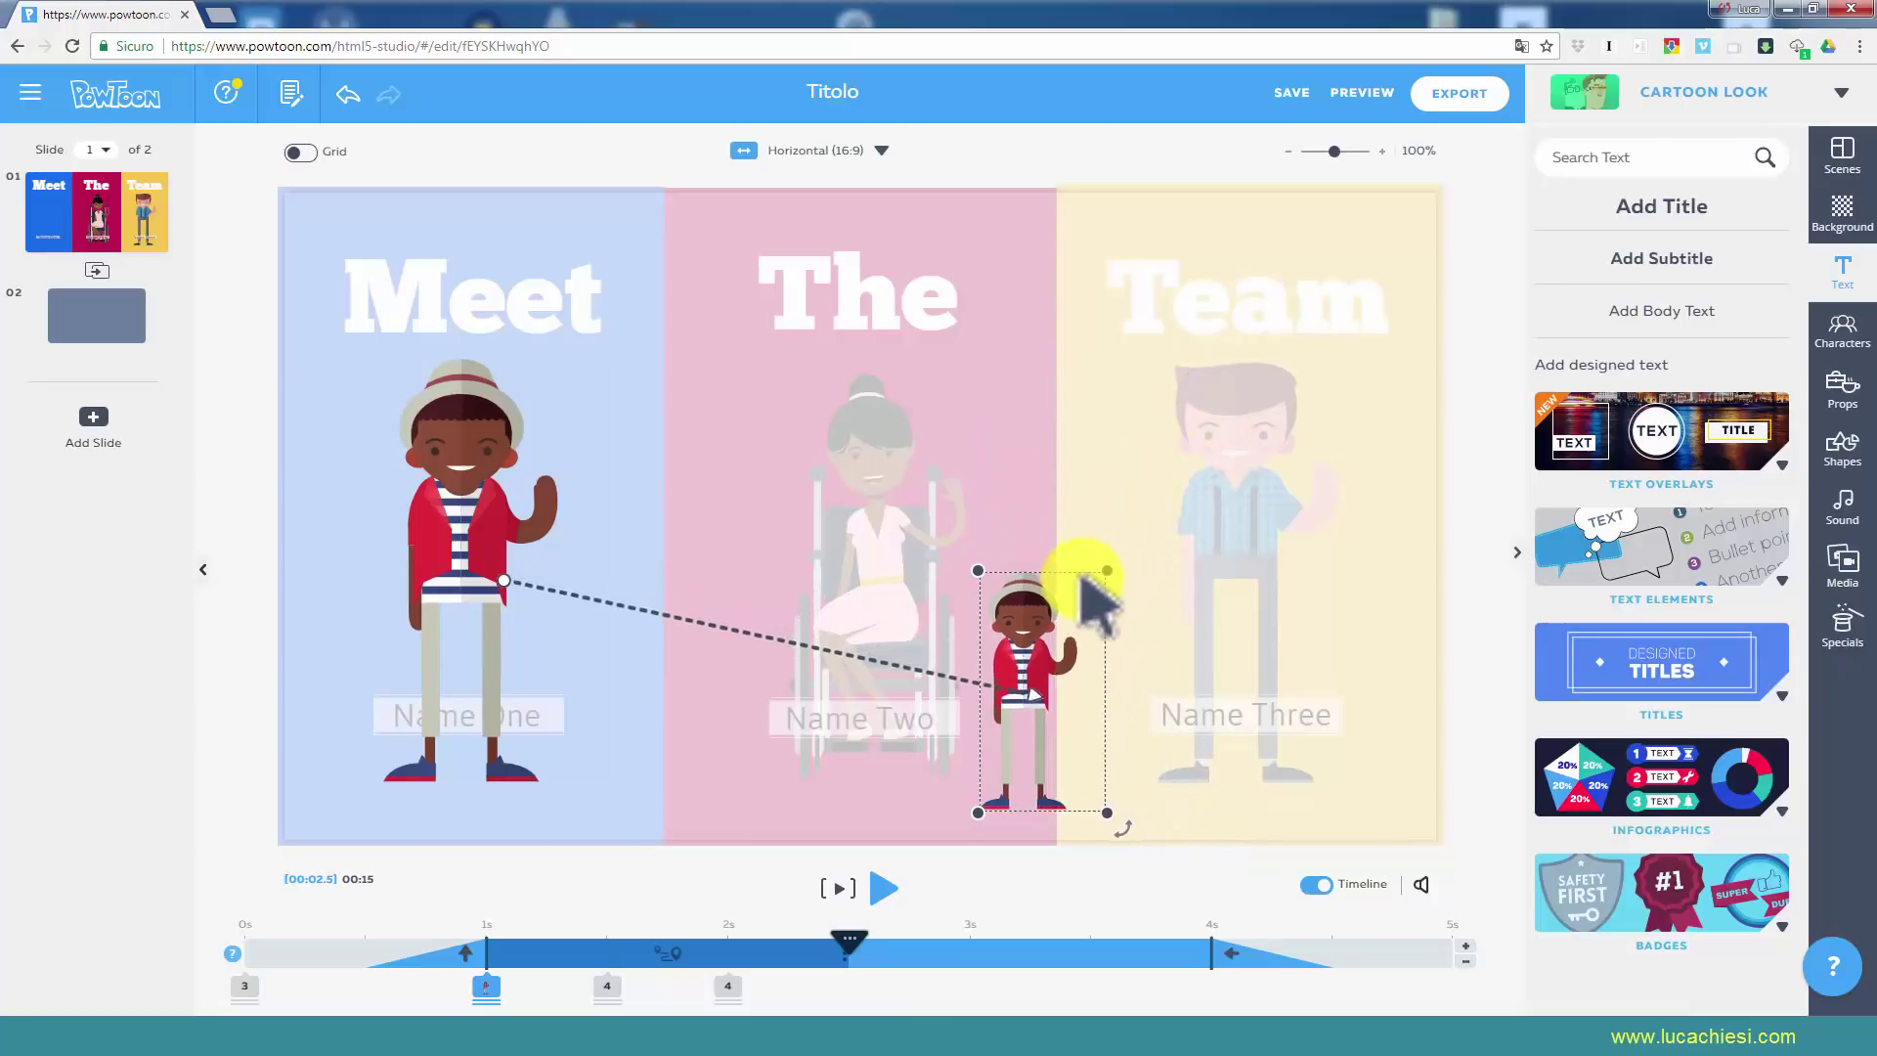
mouse_move(1083, 577)
mouse_down()
mouse_move(1388, 220)
mouse_move(999, 760)
mouse_move(1080, 766)
mouse_up()
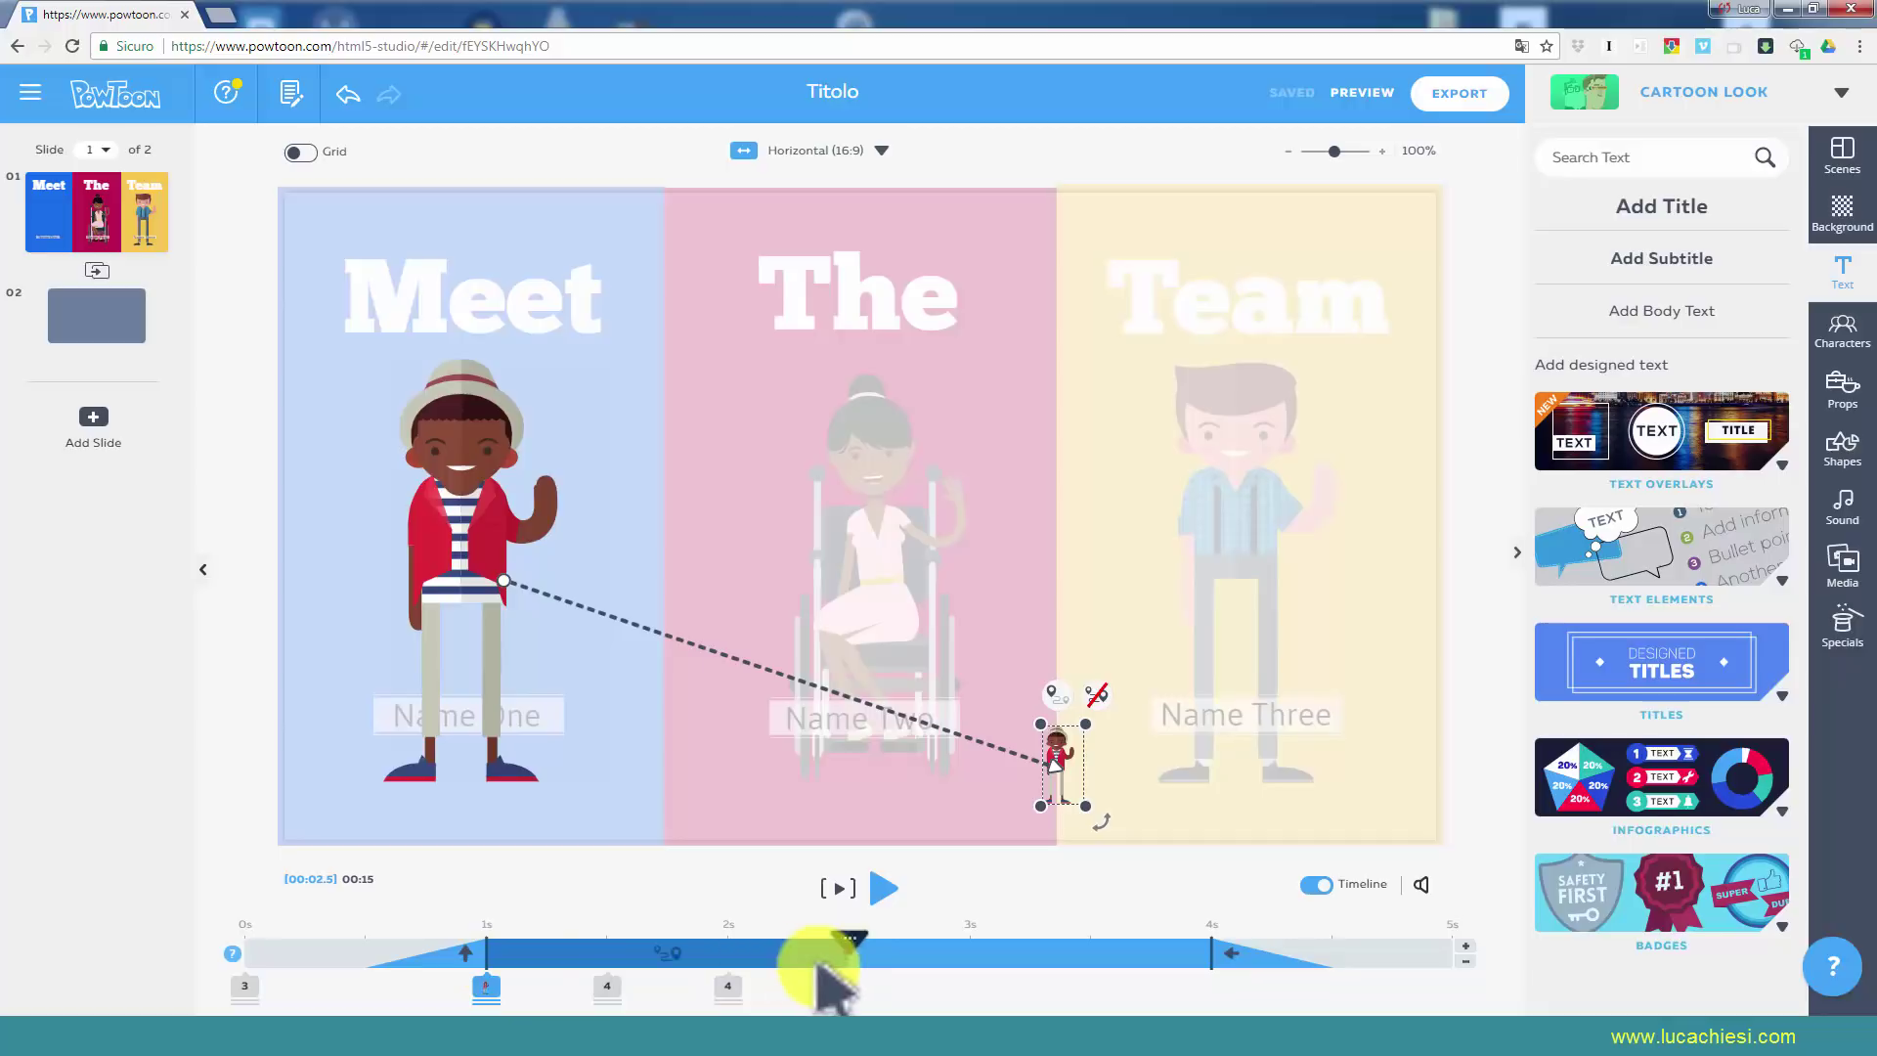
Lengthen the character's movement, preview slide 1, and park the playhead at 1 second.
drag(882, 956, 939, 956)
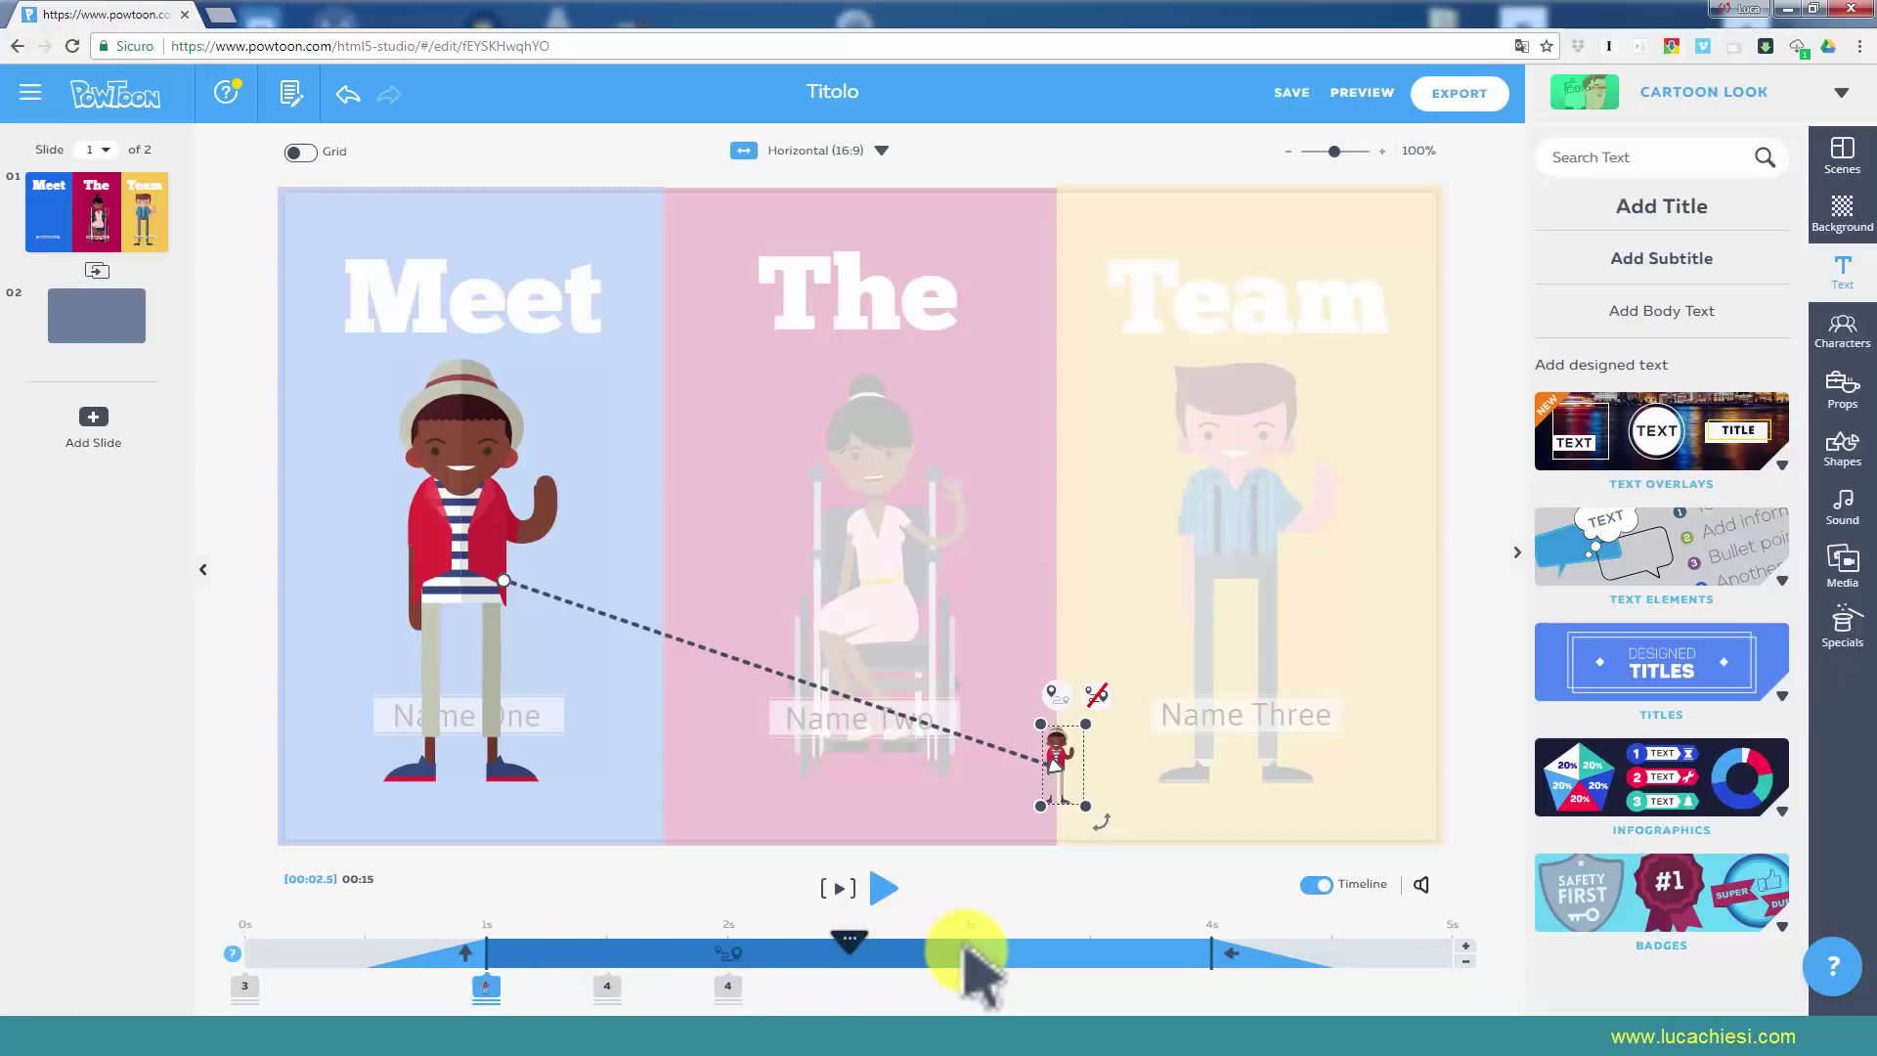
click(838, 889)
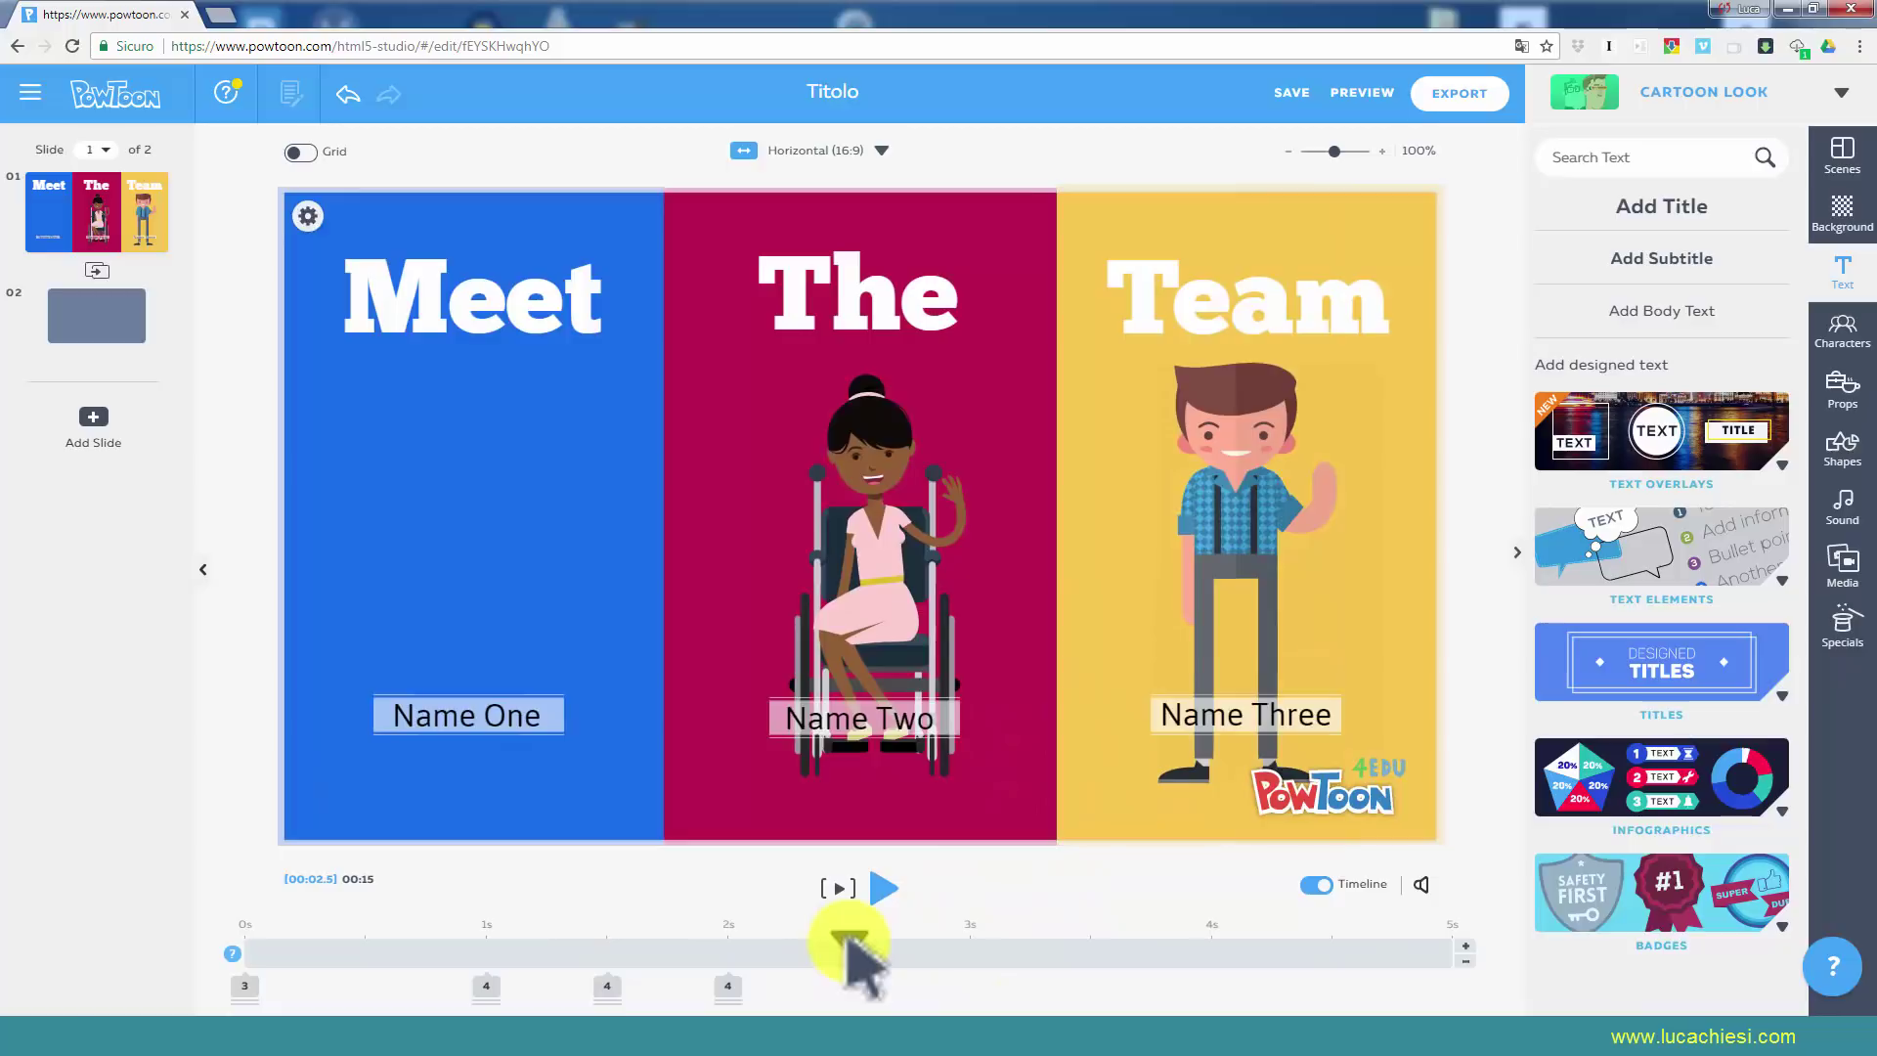
drag(849, 944, 448, 946)
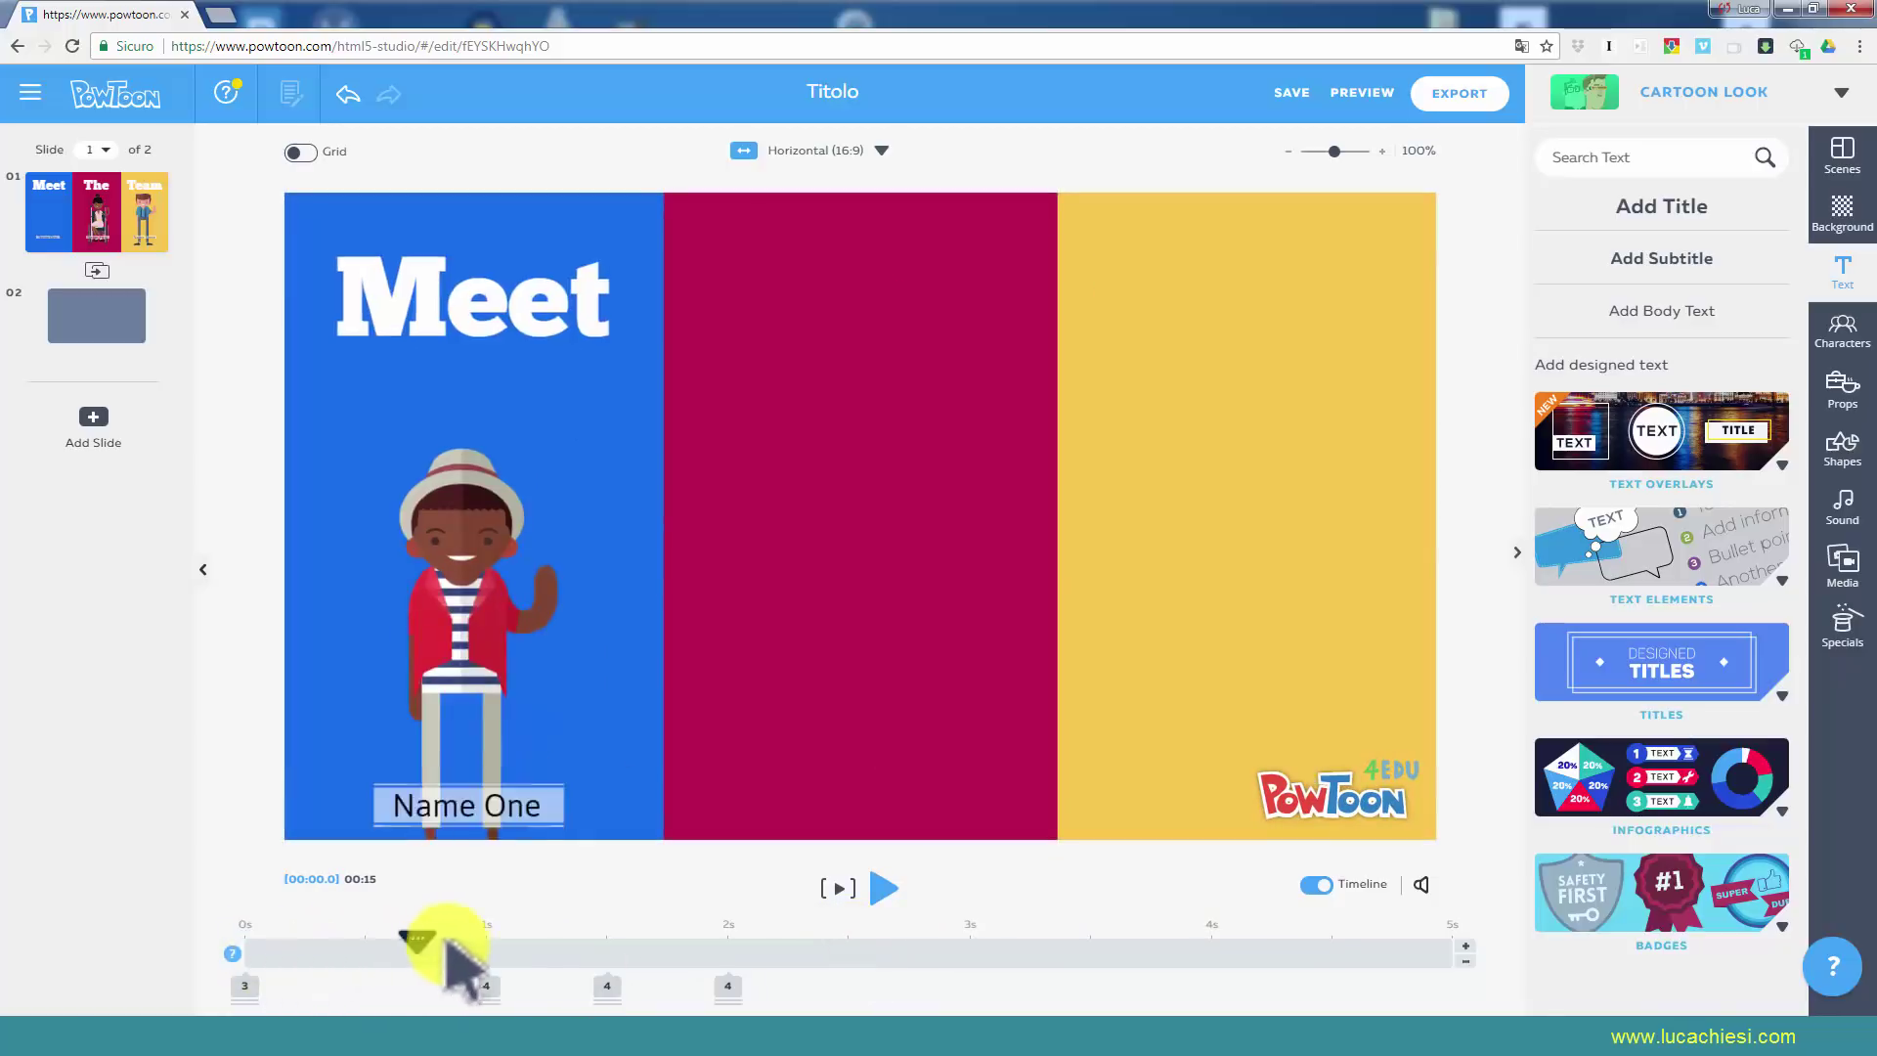
drag(448, 946, 486, 942)
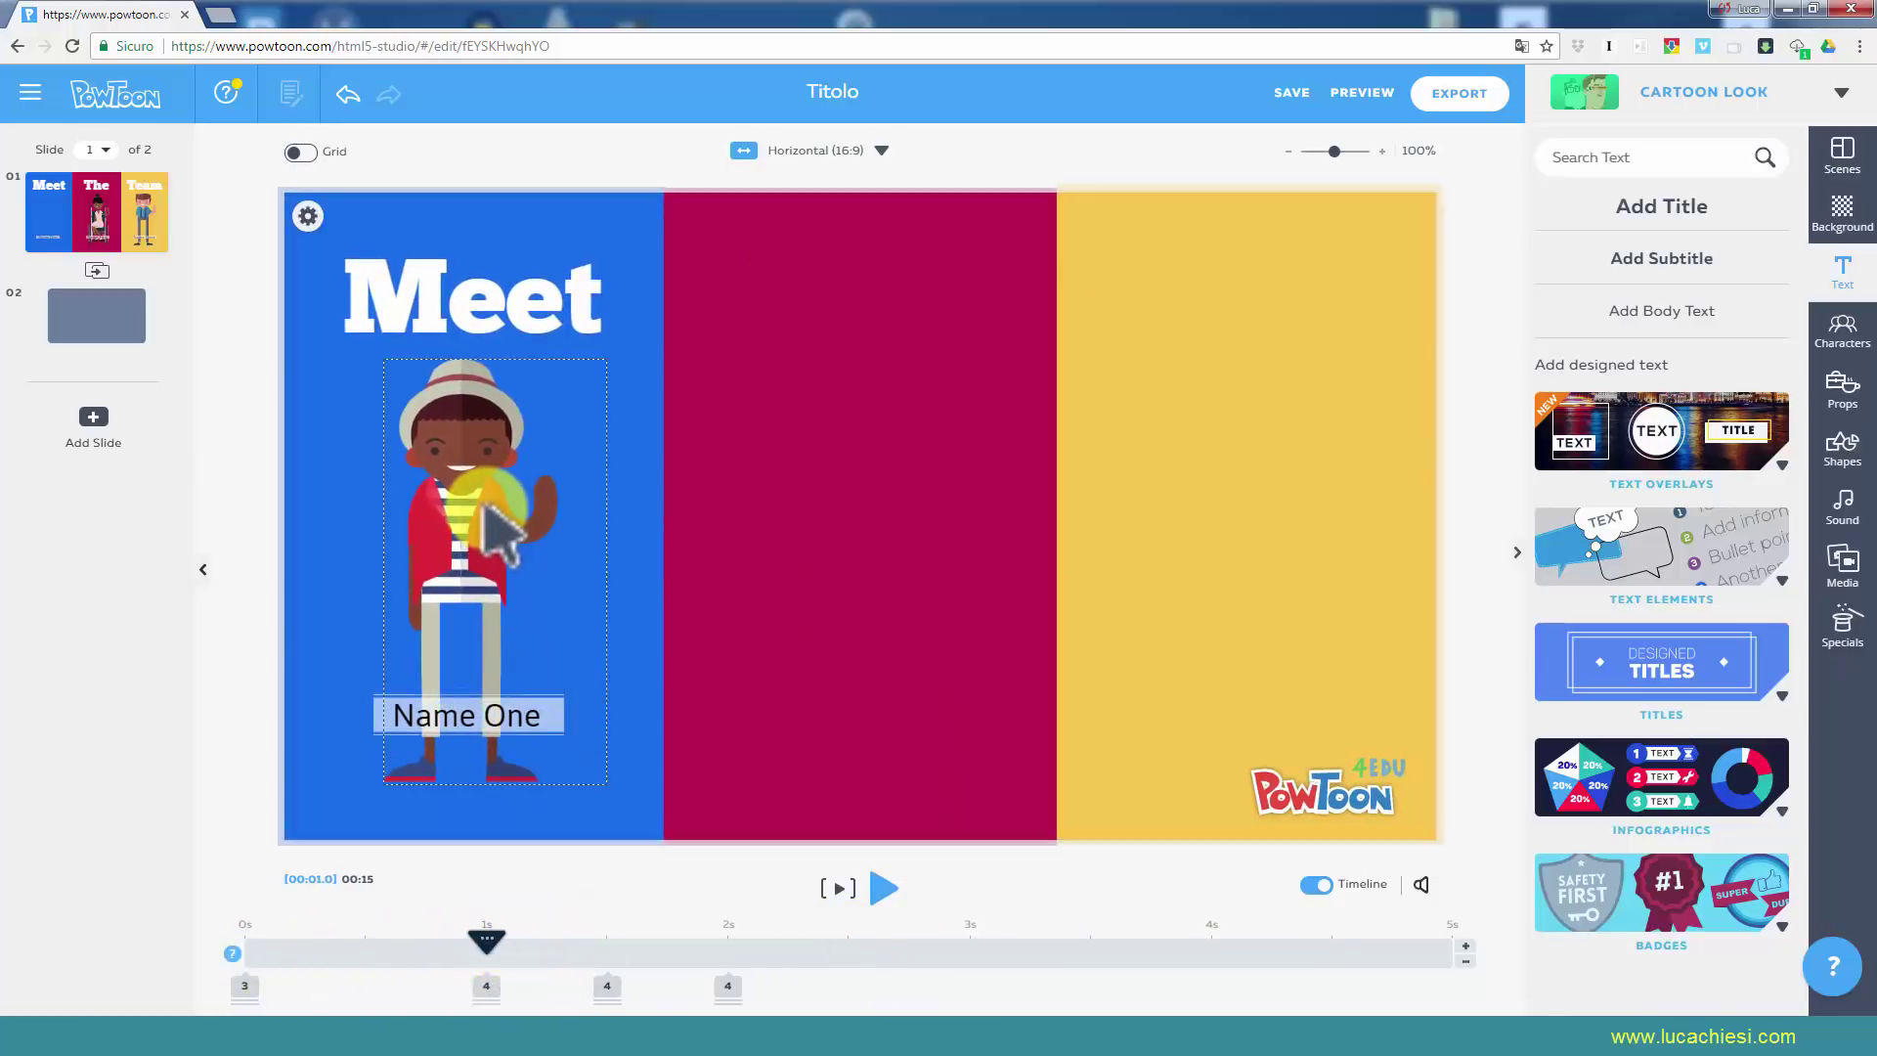
Bring the boy to the front, preview slide 1, and add a blank slide 4.
click(499, 533)
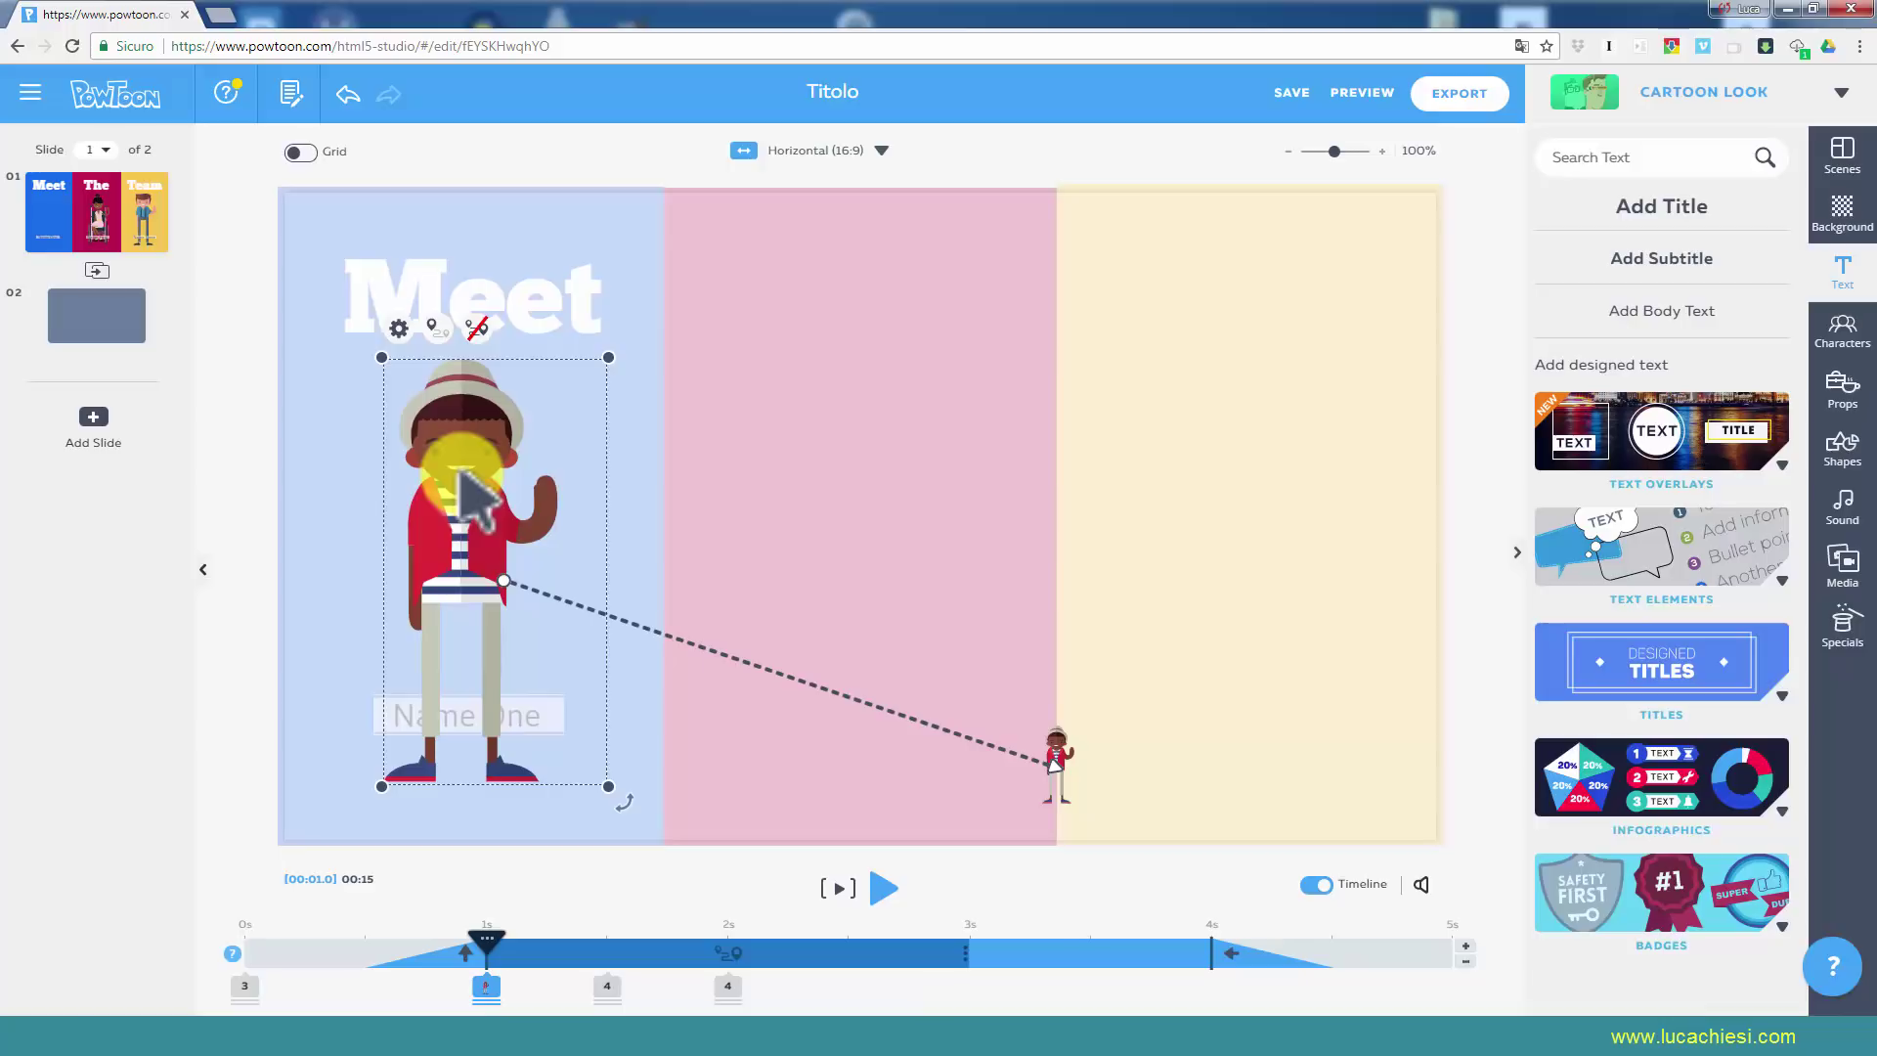
right_click(479, 513)
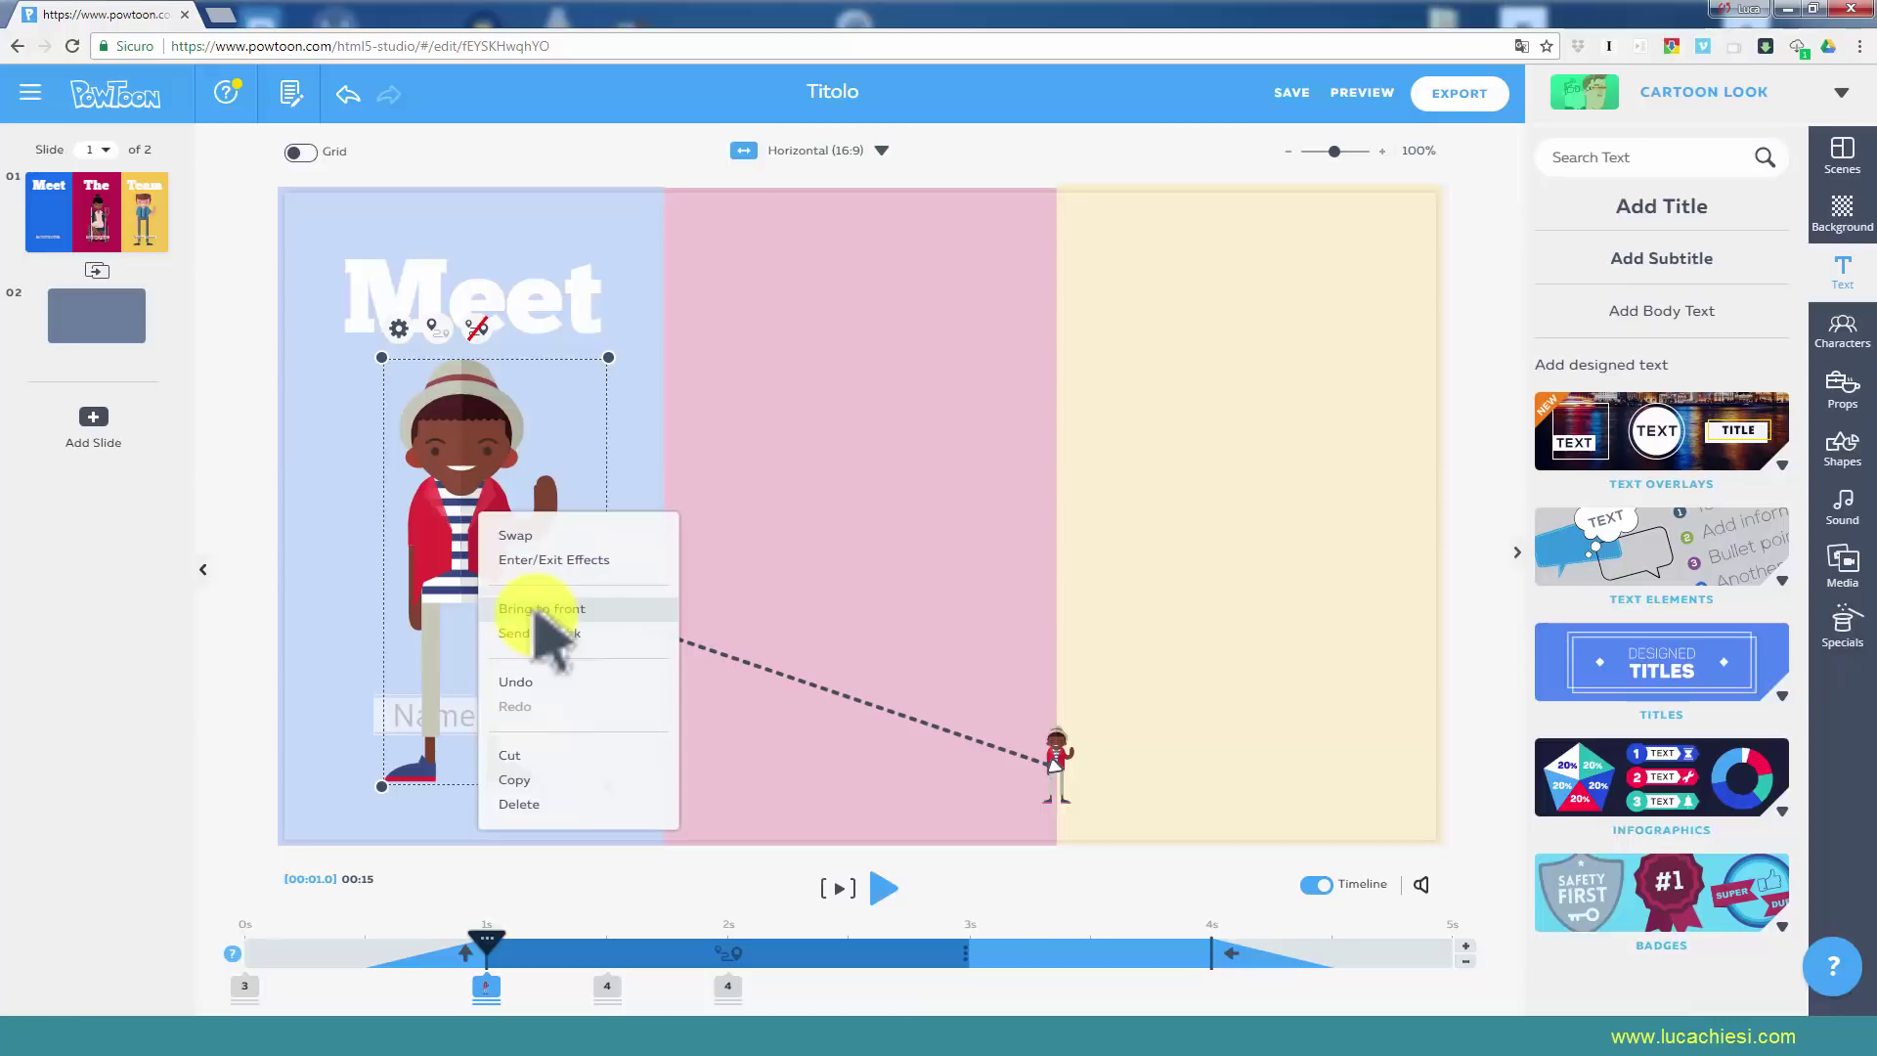
click(537, 611)
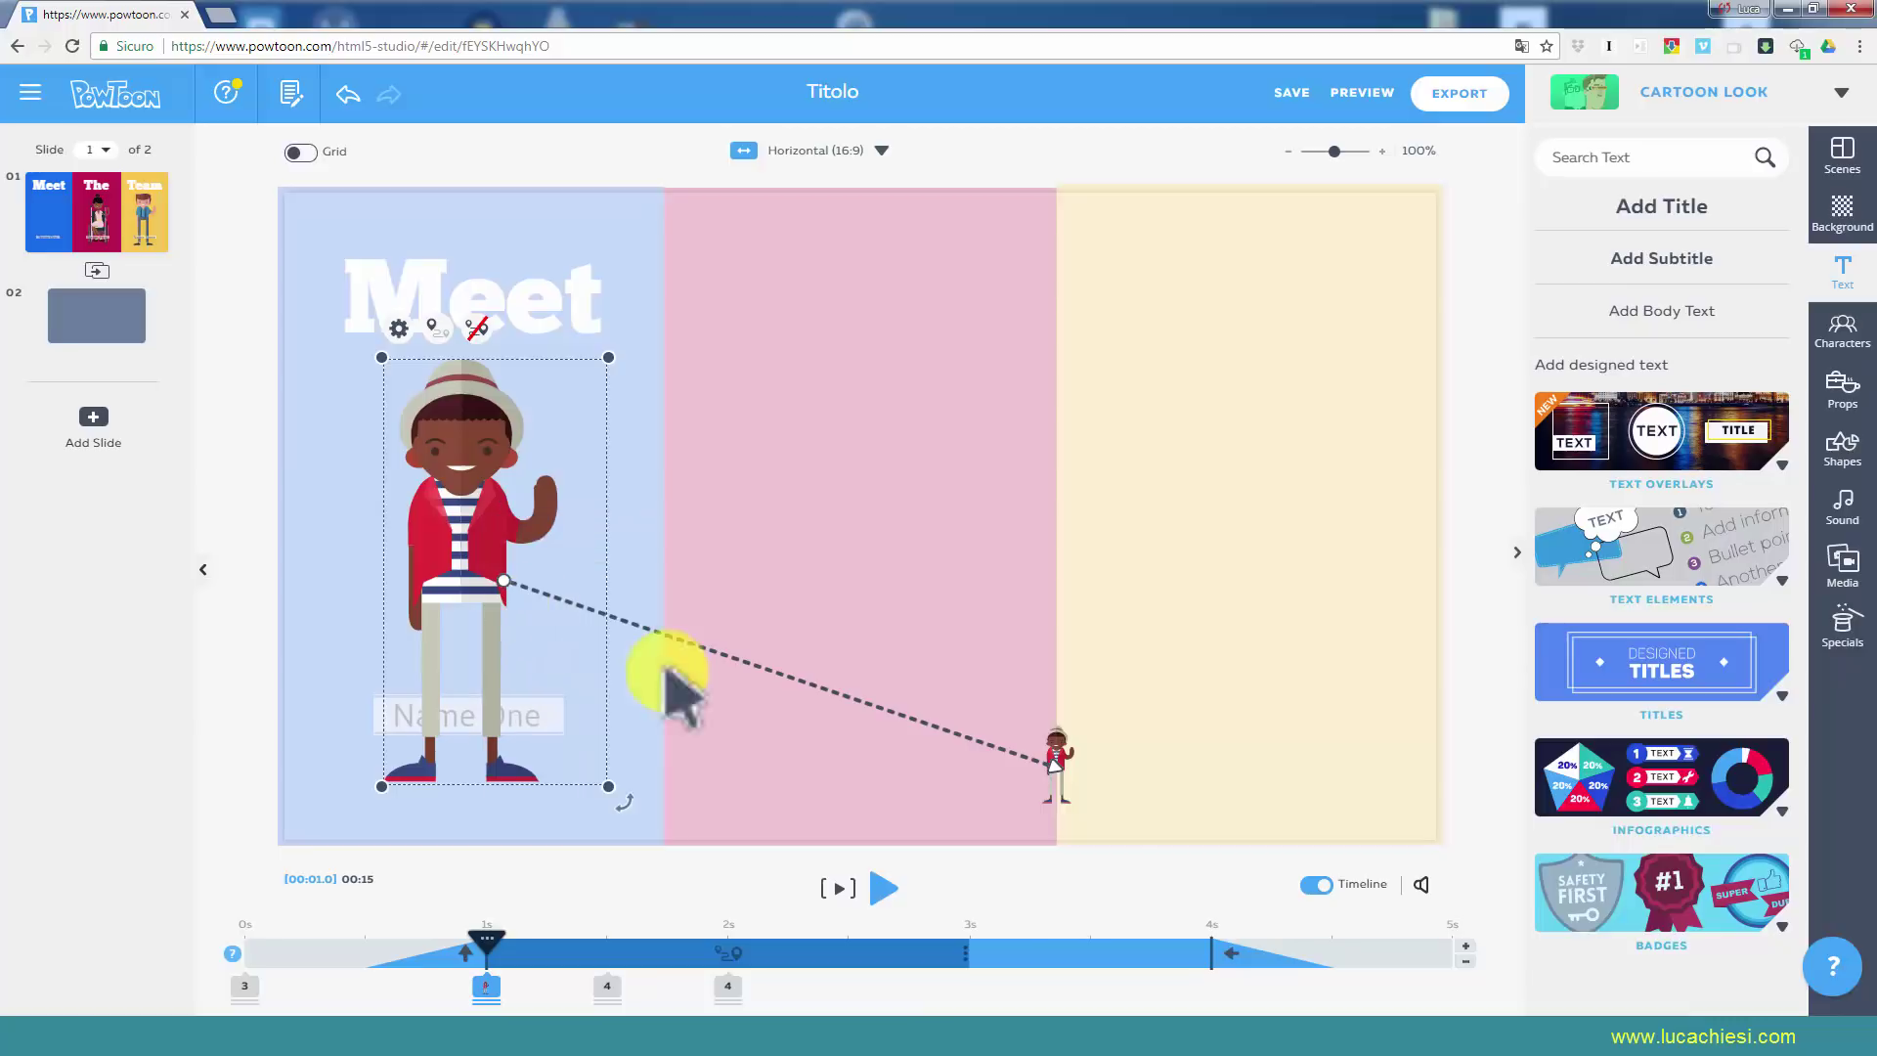
key(space)
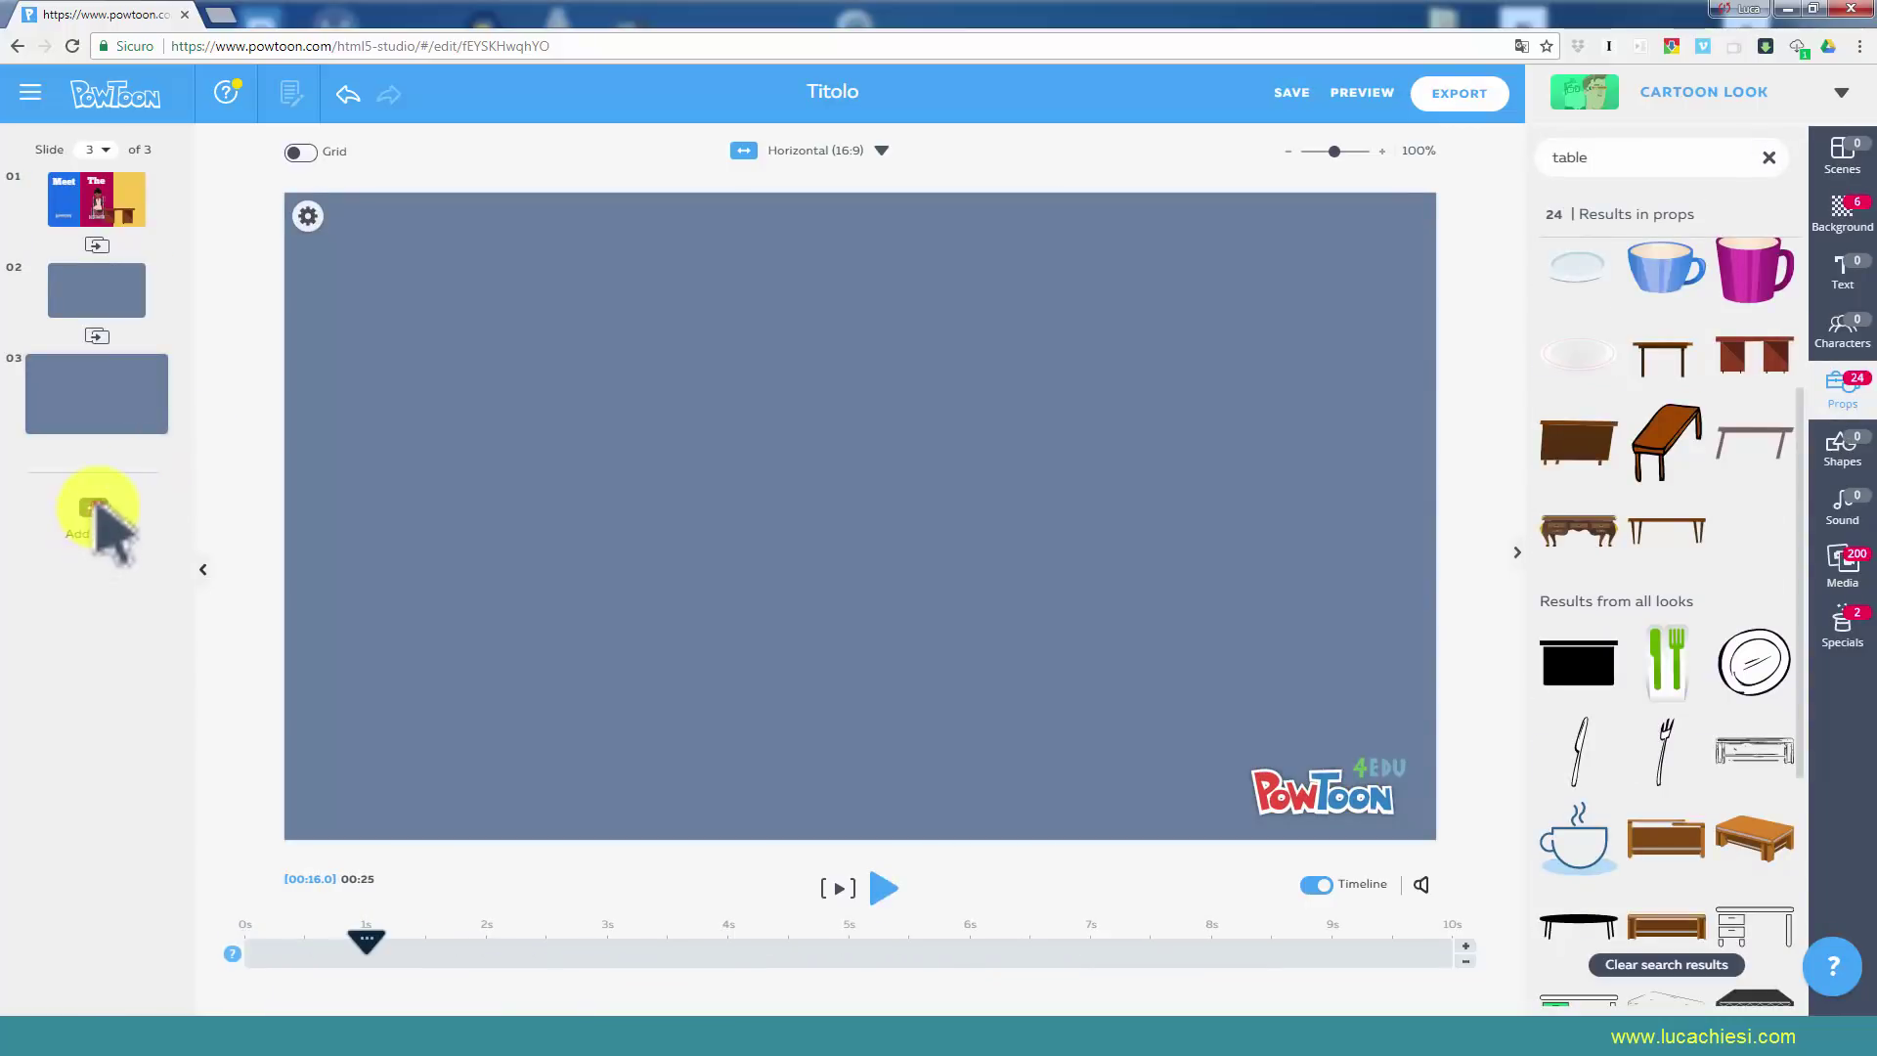
click(96, 506)
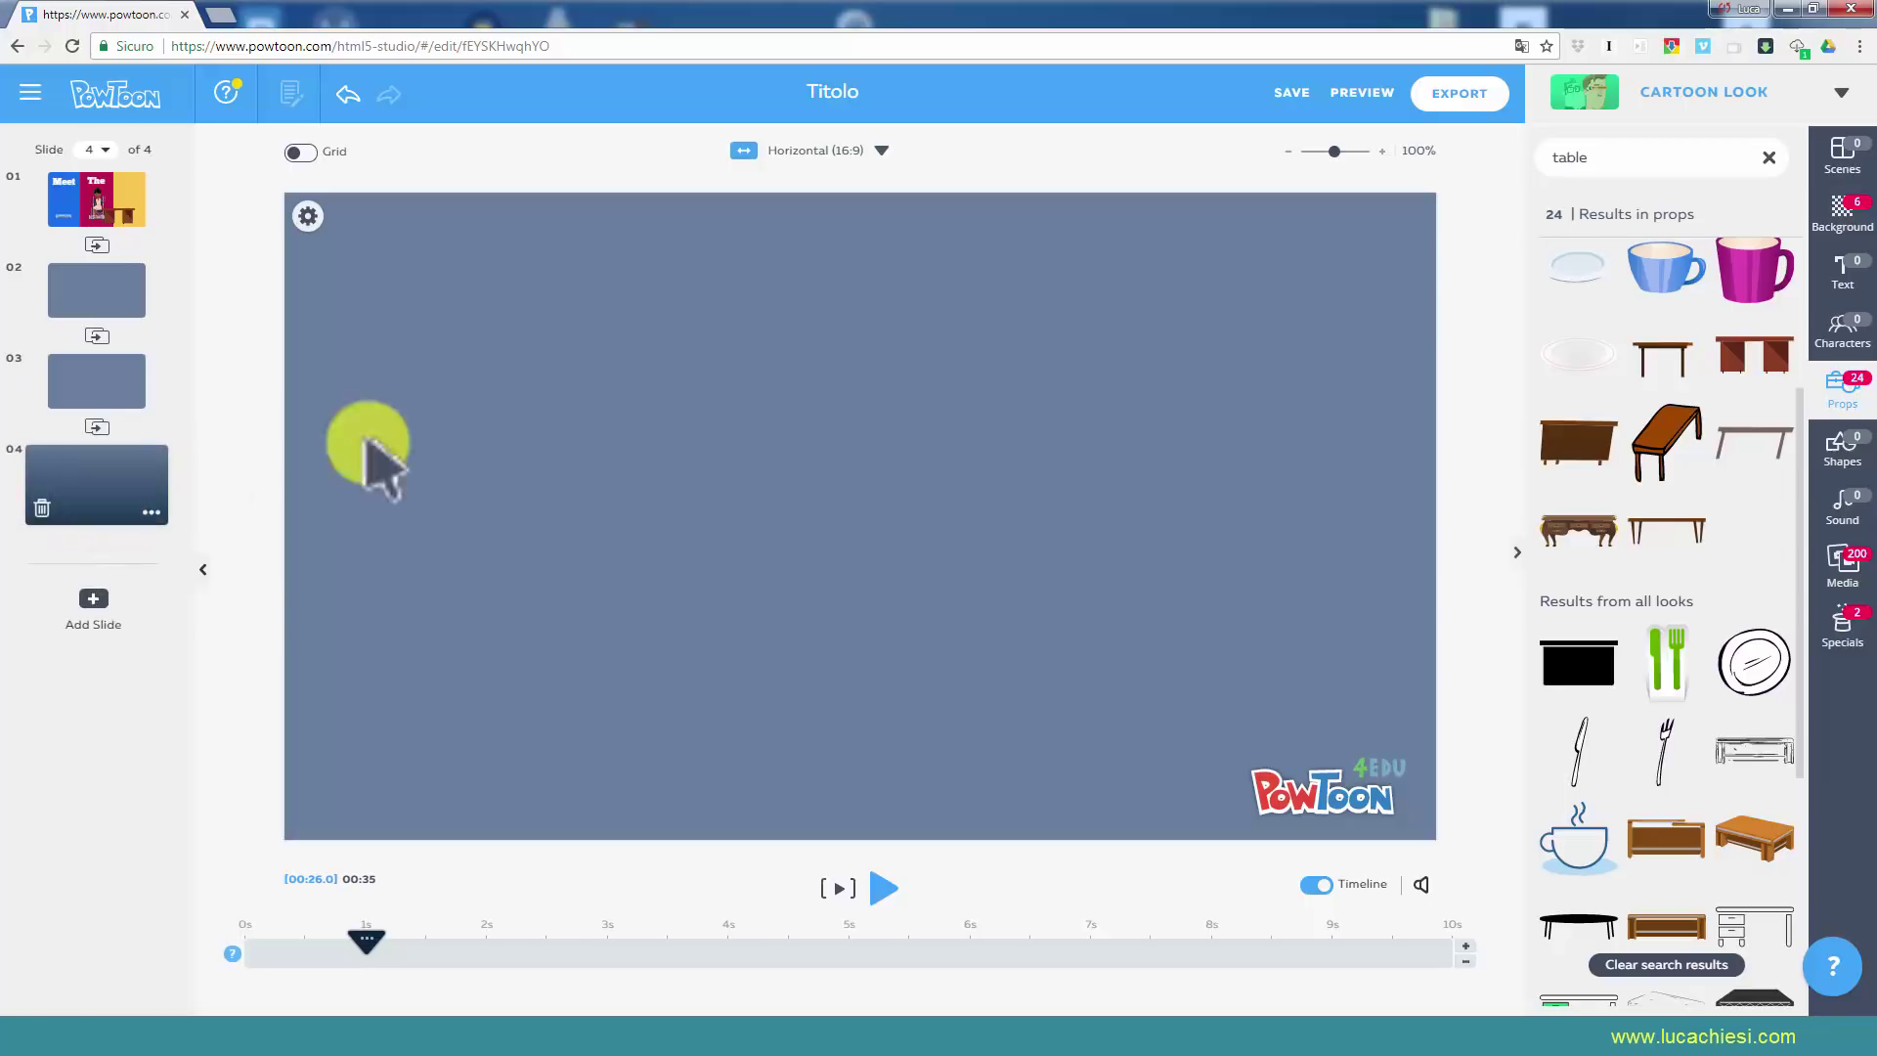
Place title, subtitle and body text boxes on slide 4, with body text under the subtitle.
click(1842, 269)
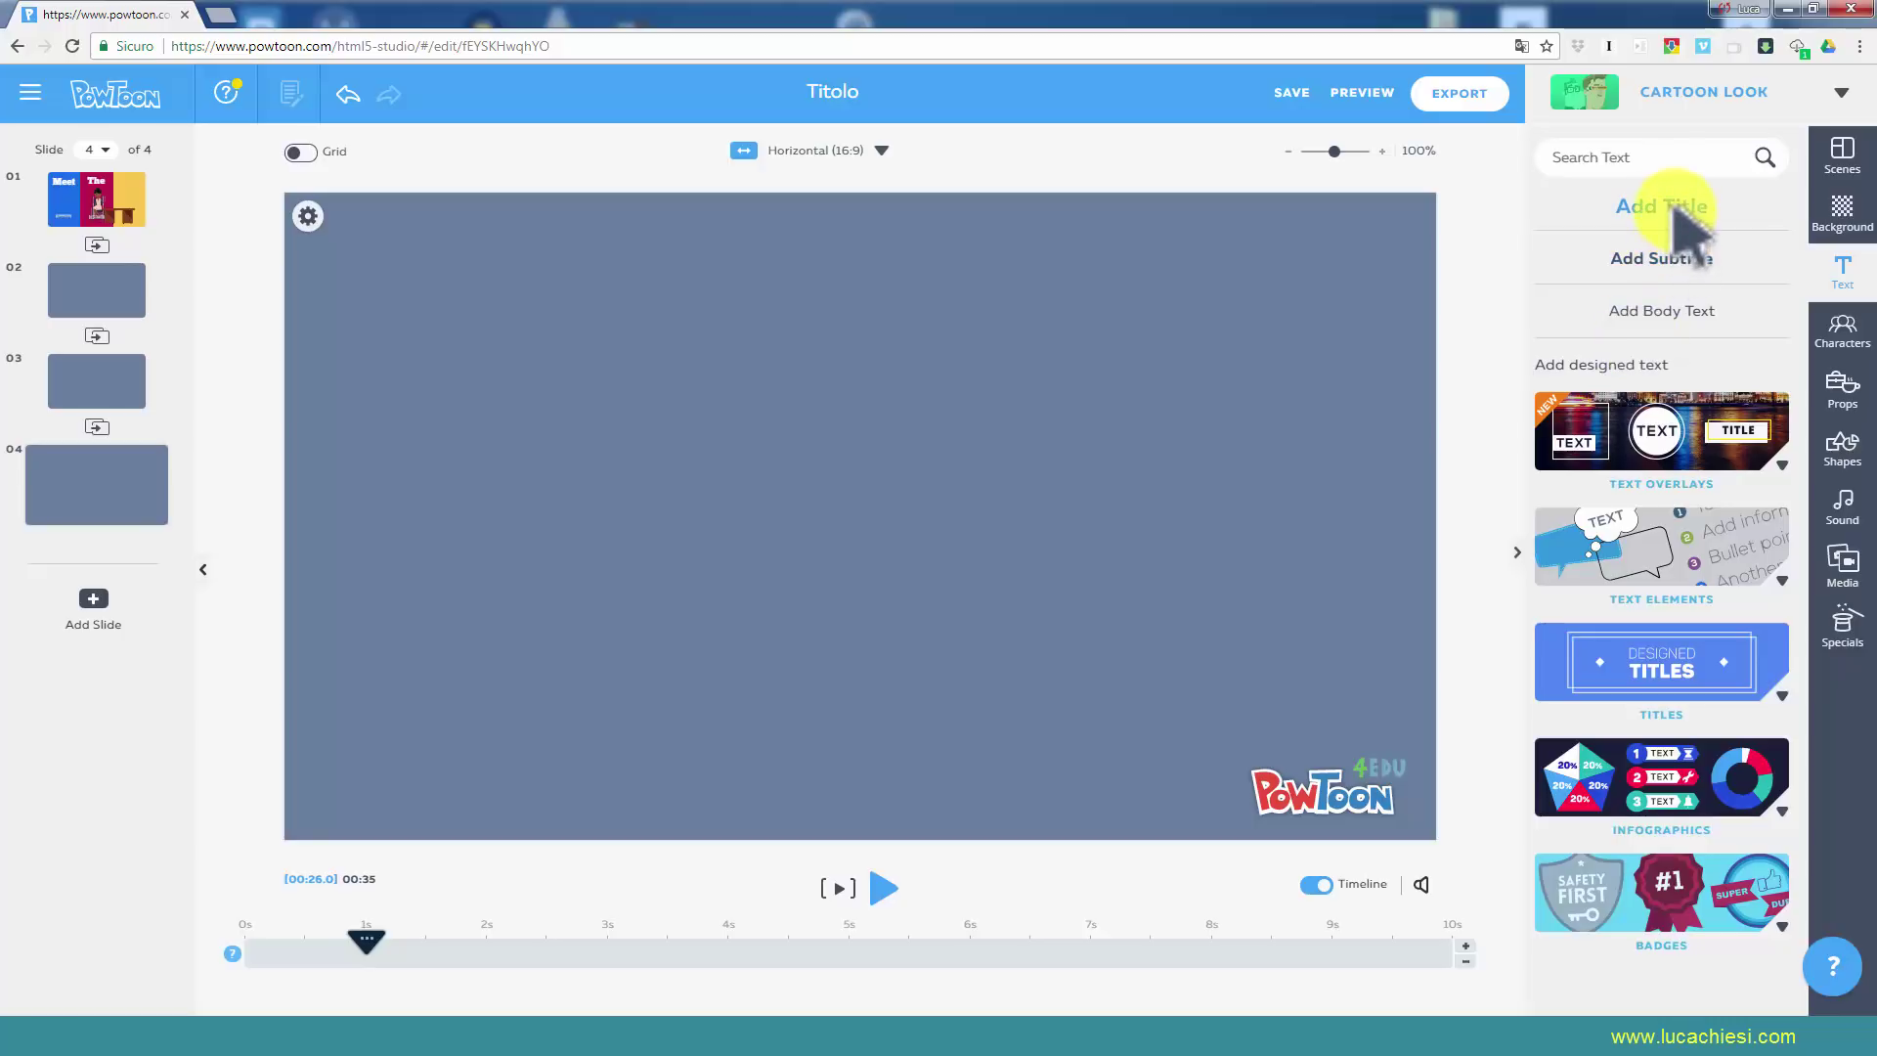
drag(1681, 208, 953, 313)
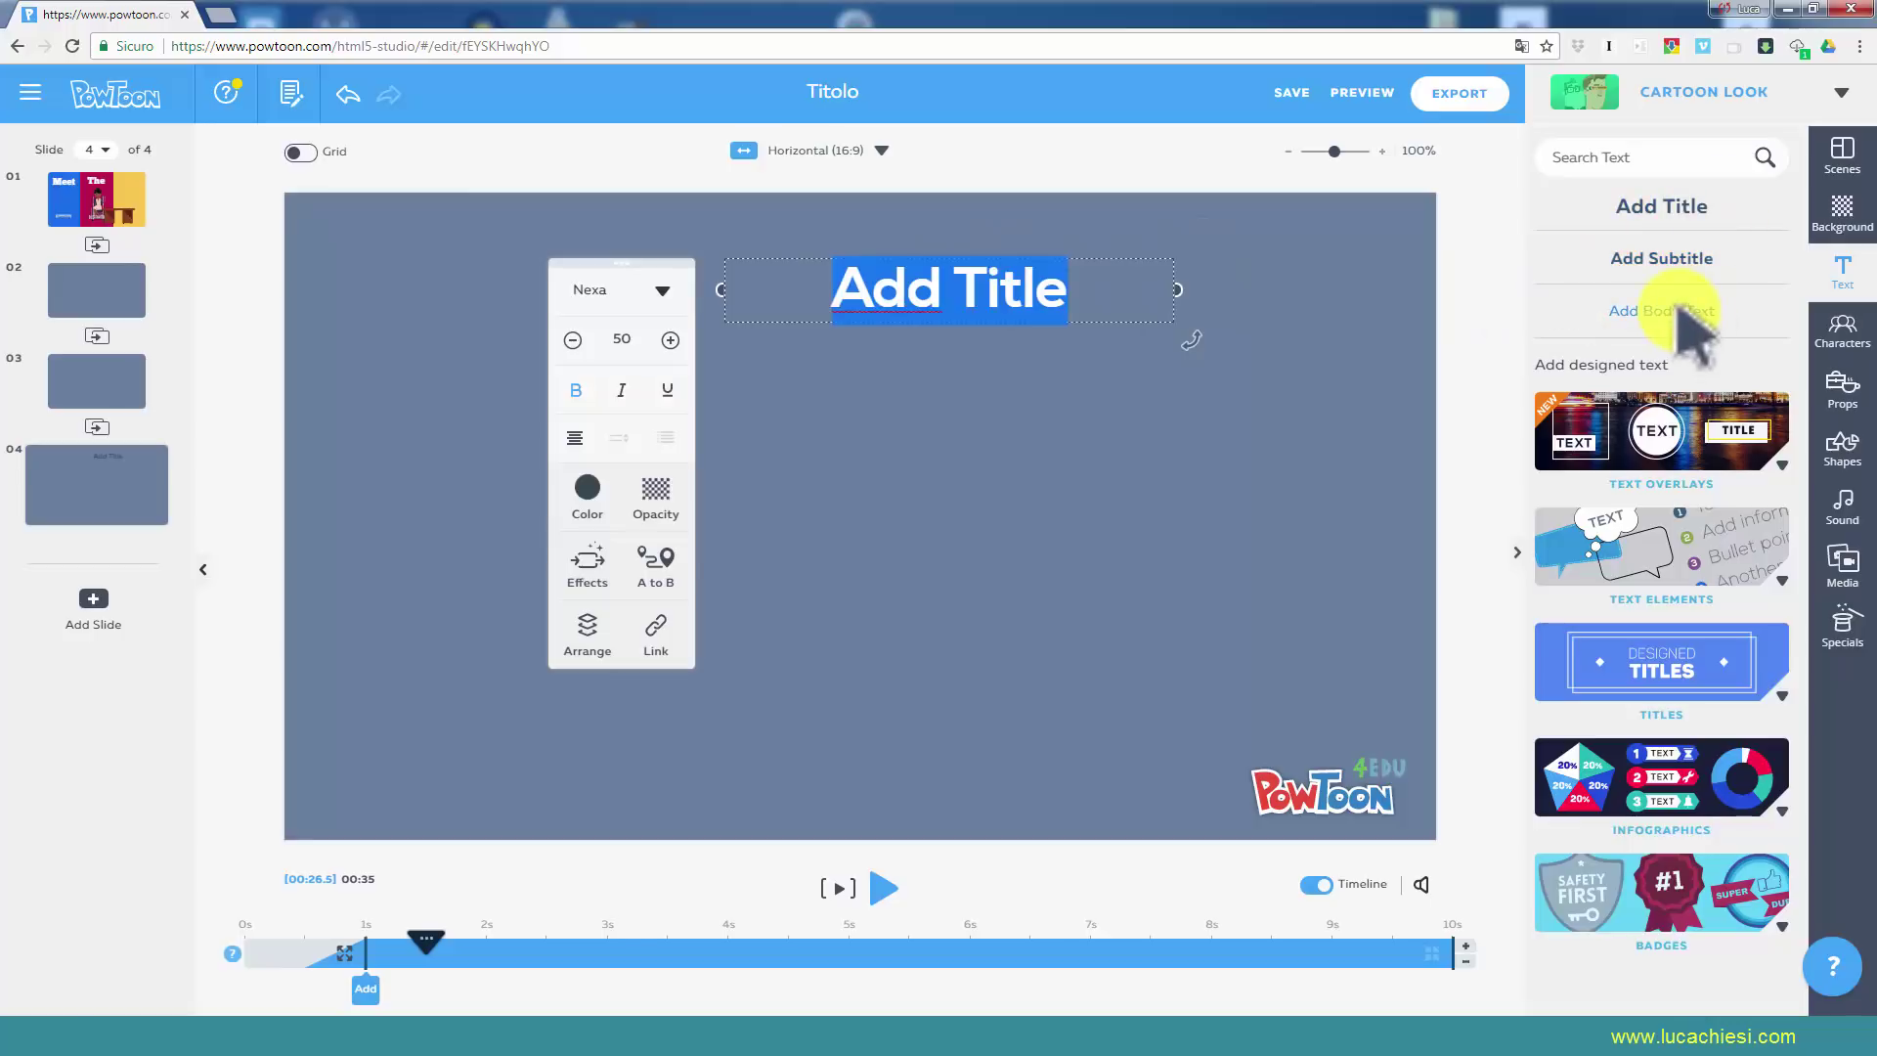
drag(1696, 273, 1026, 389)
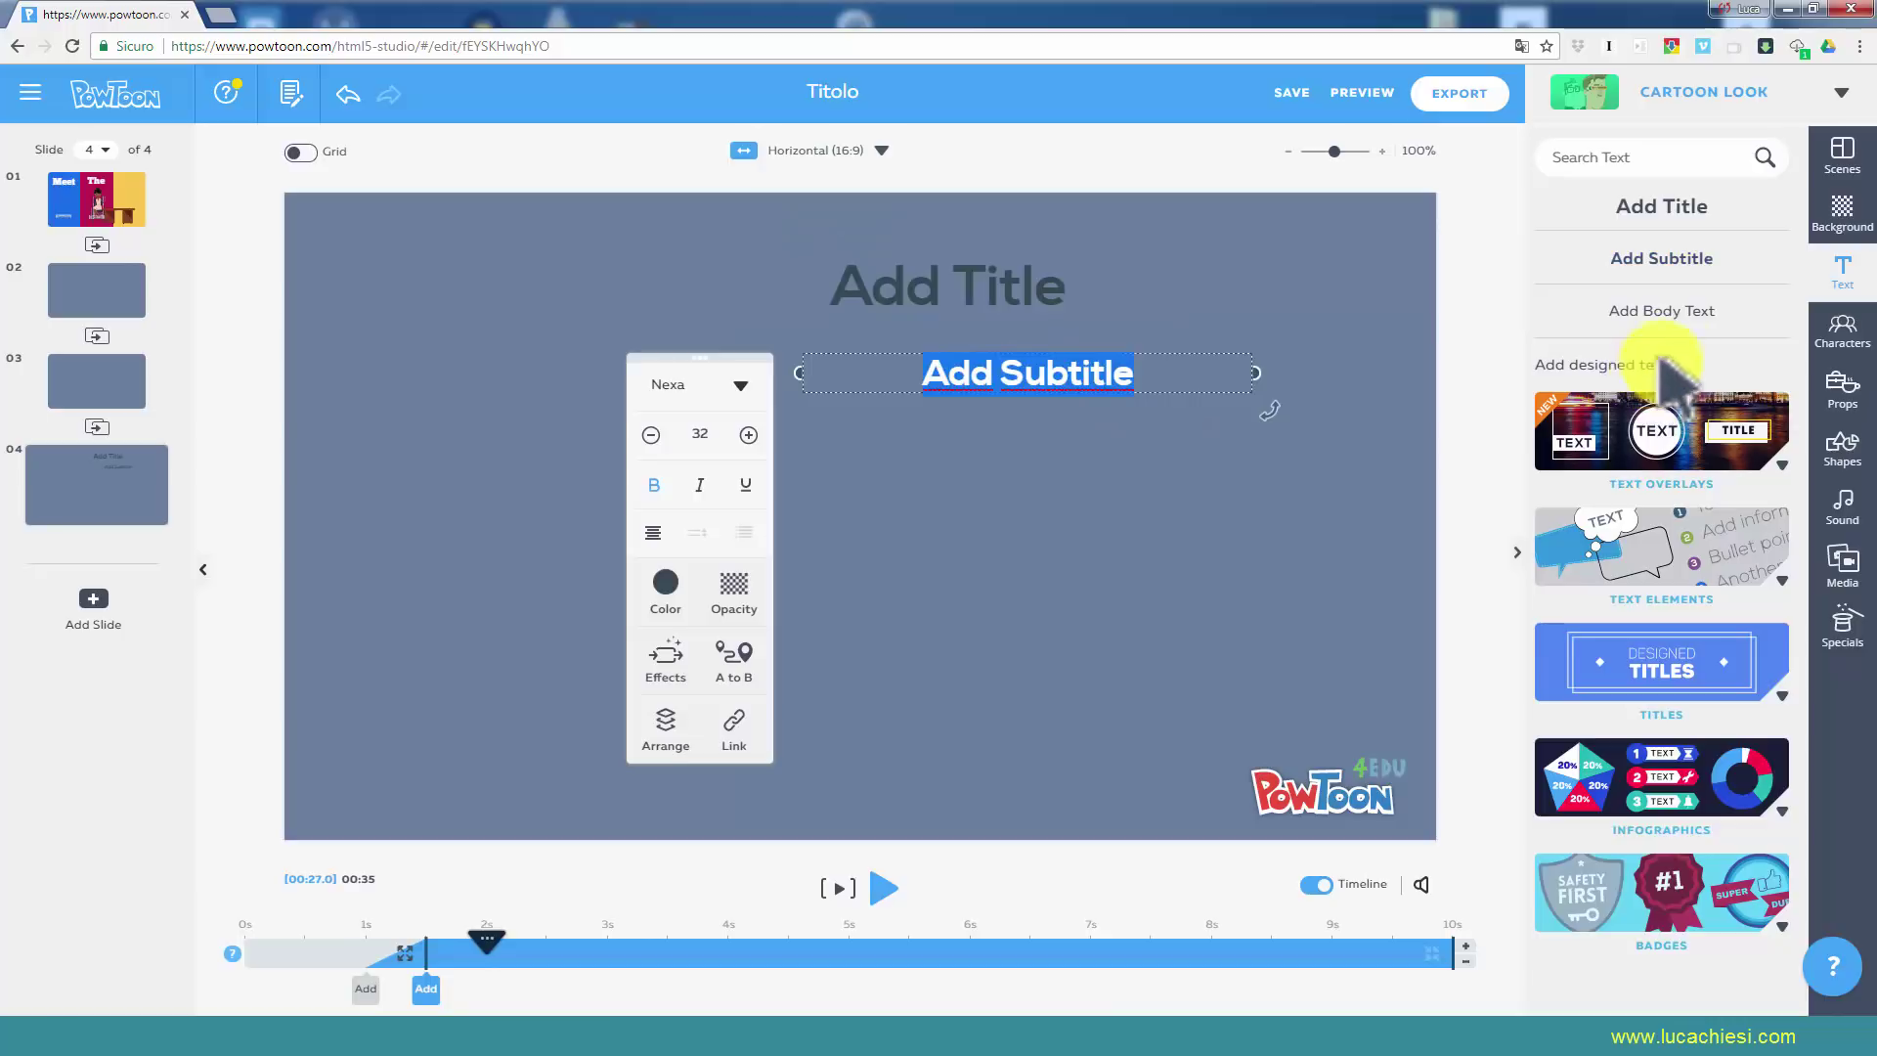
drag(1691, 314, 1113, 487)
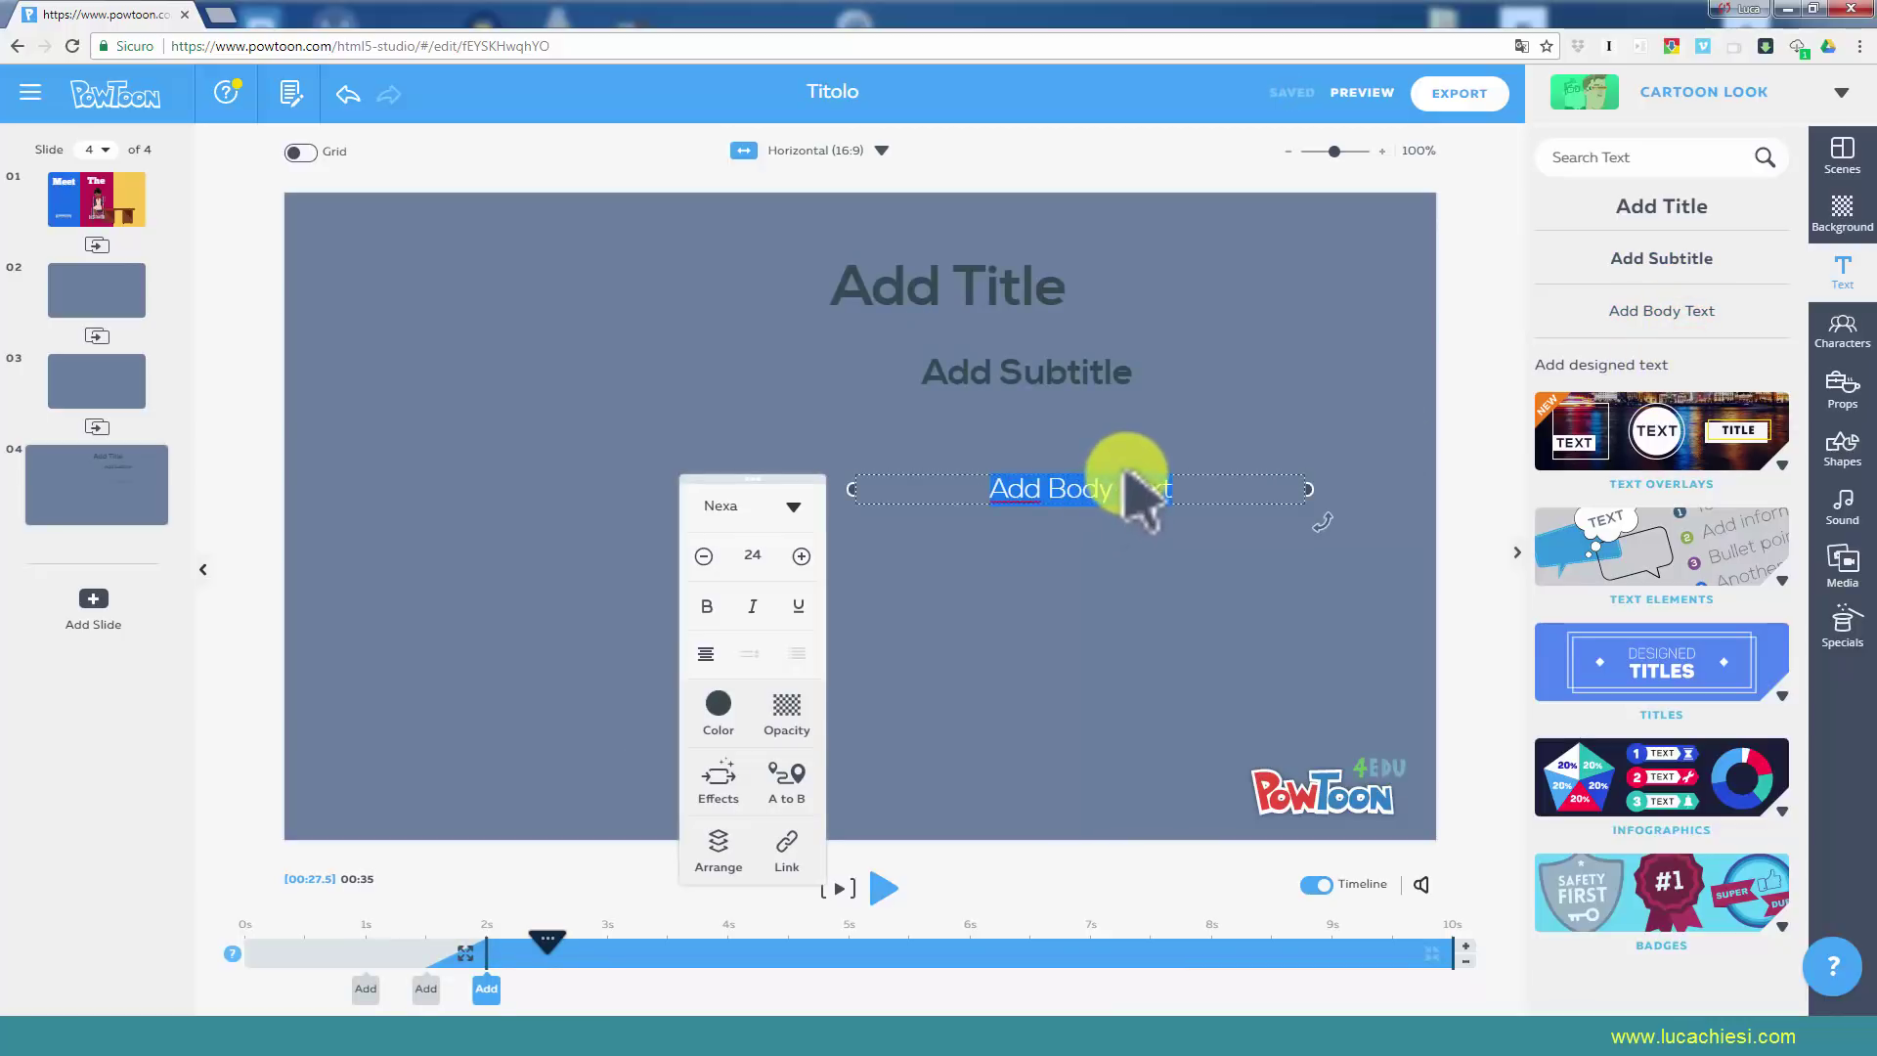
drag(1192, 494, 1152, 460)
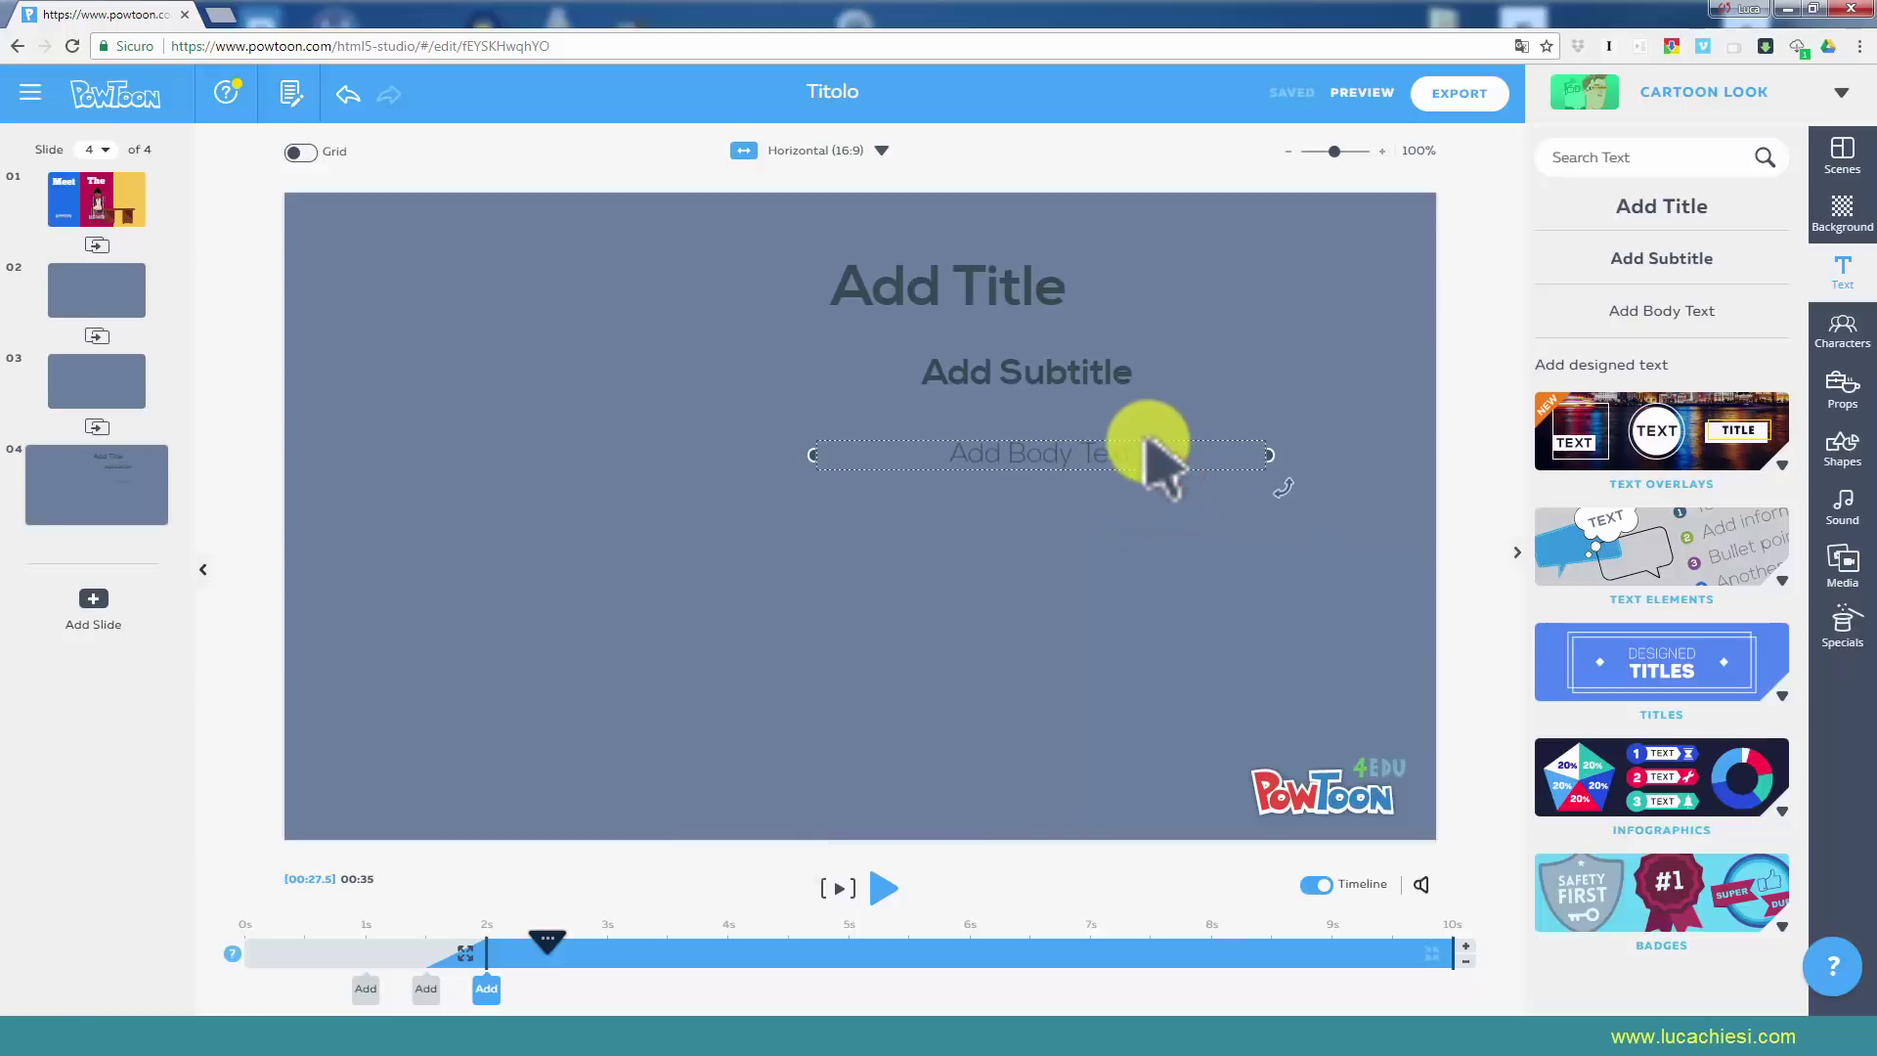
click(985, 466)
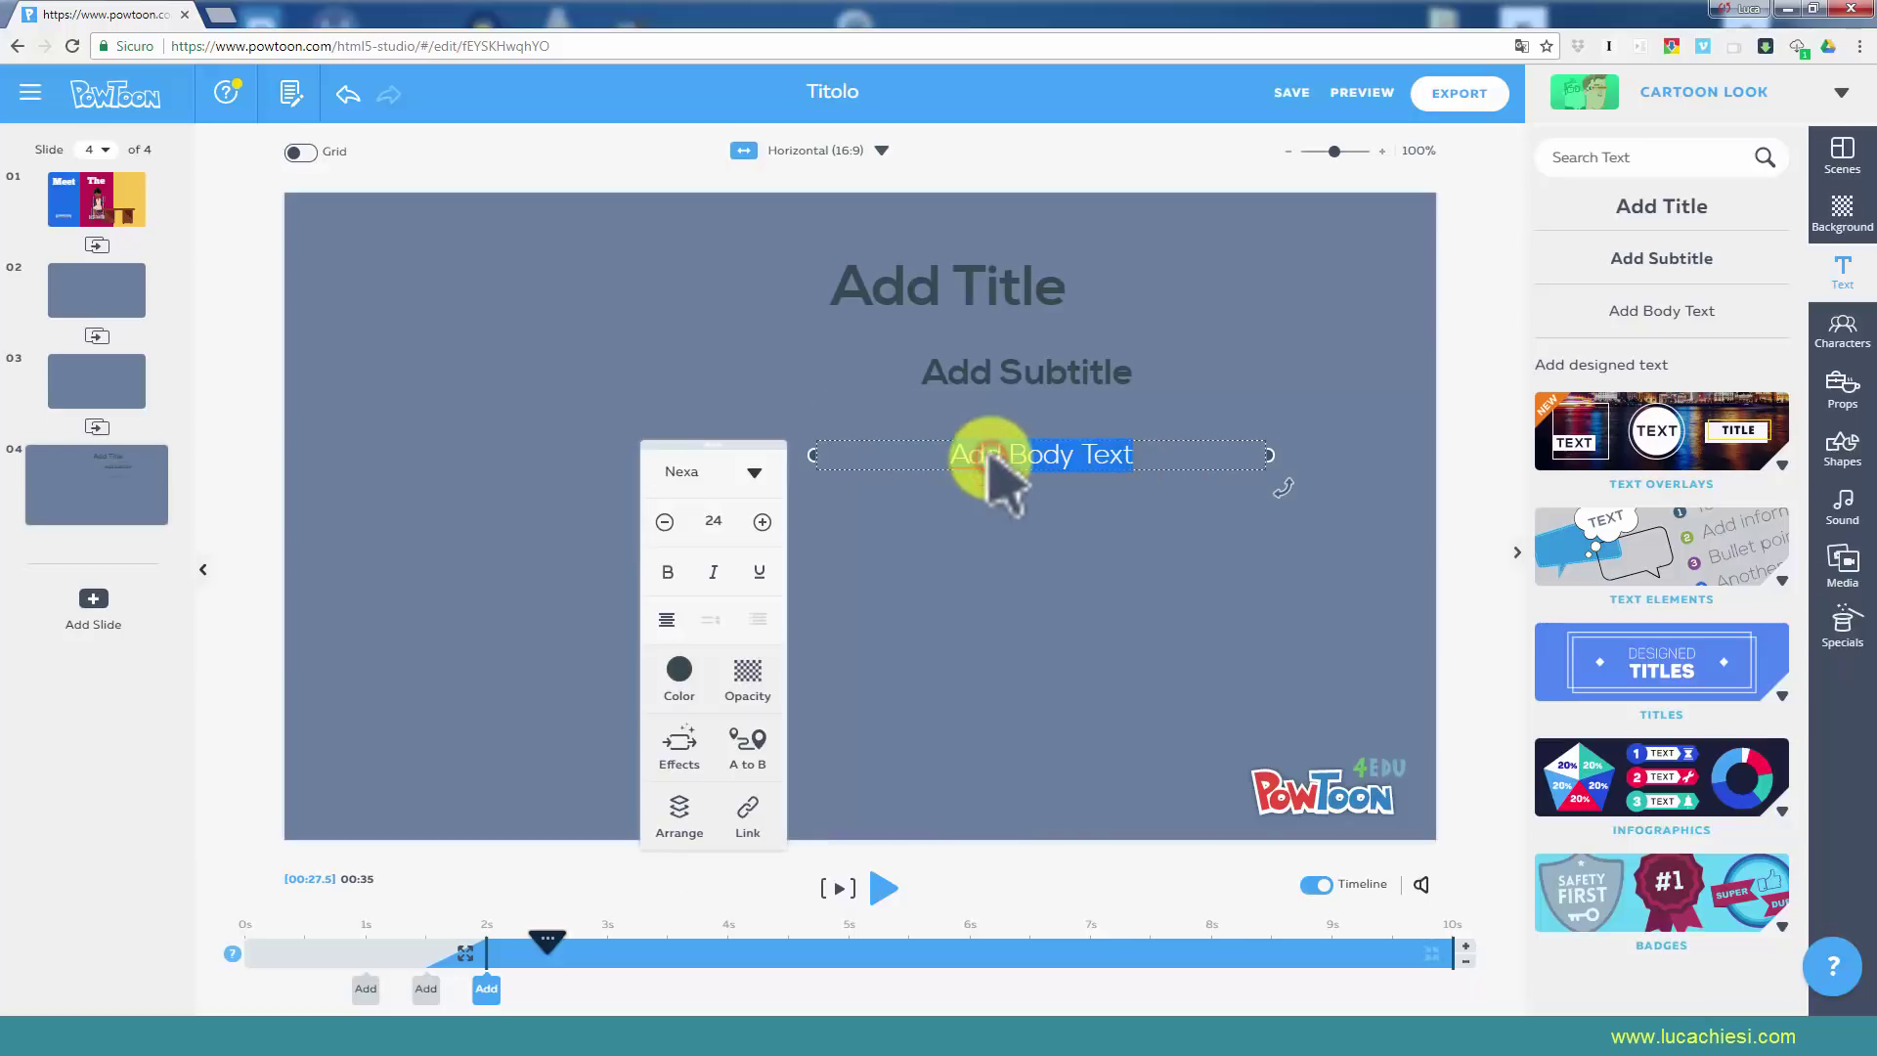
Change the slide 4 title's font to the Parisienne script font.
double_click(989, 282)
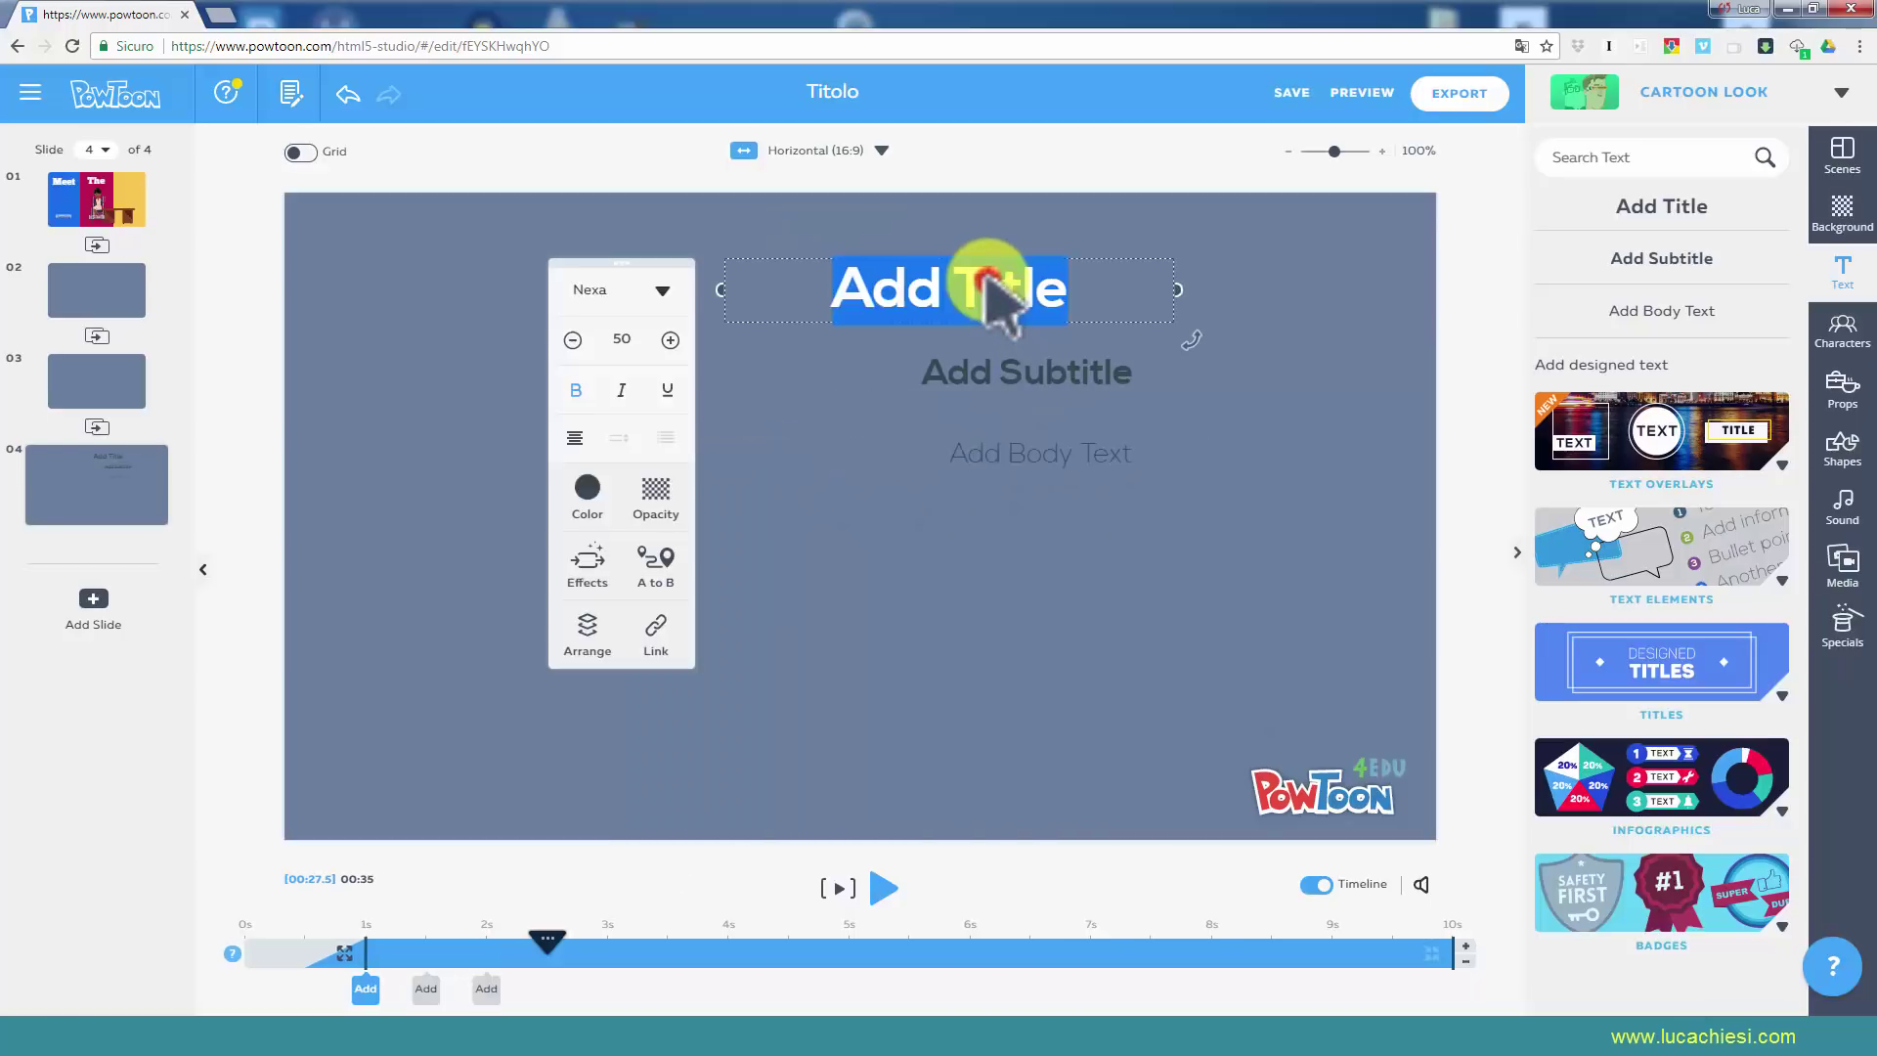
click(668, 293)
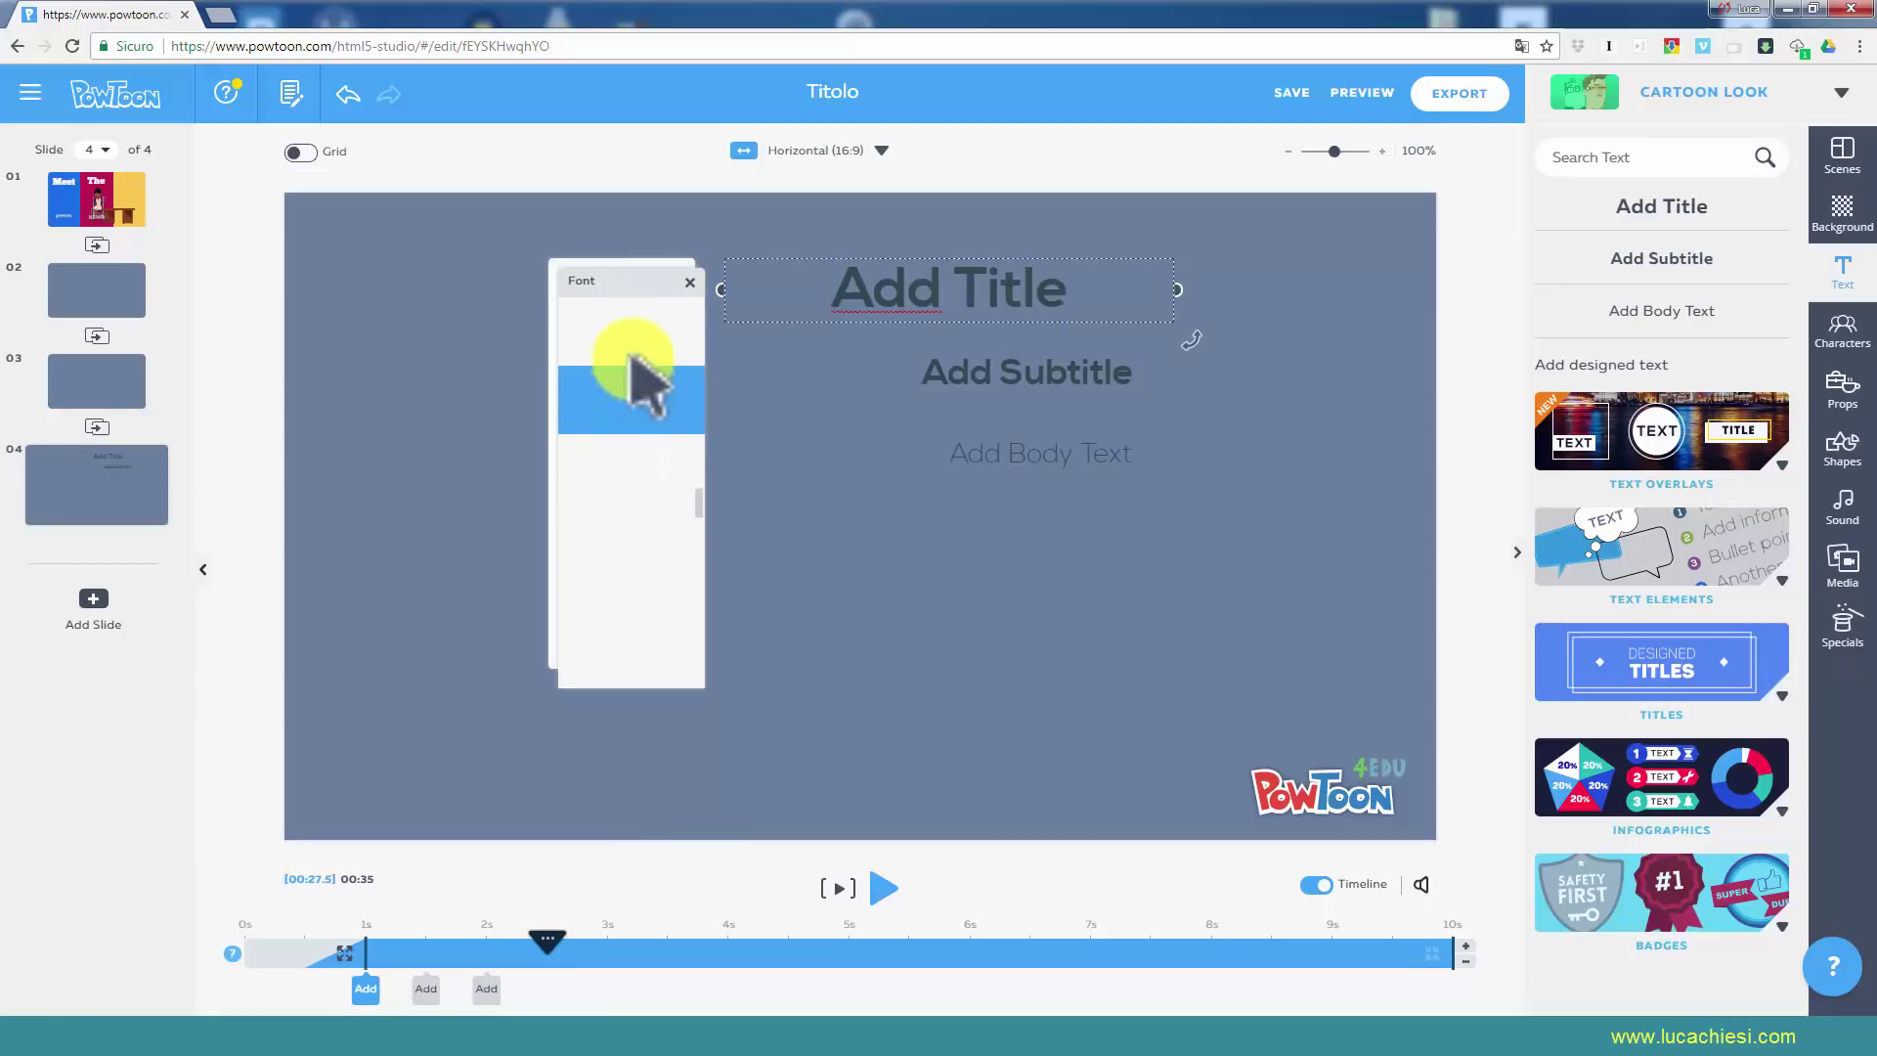
scroll(641, 367, down, 2)
scroll(645, 381, down, 2)
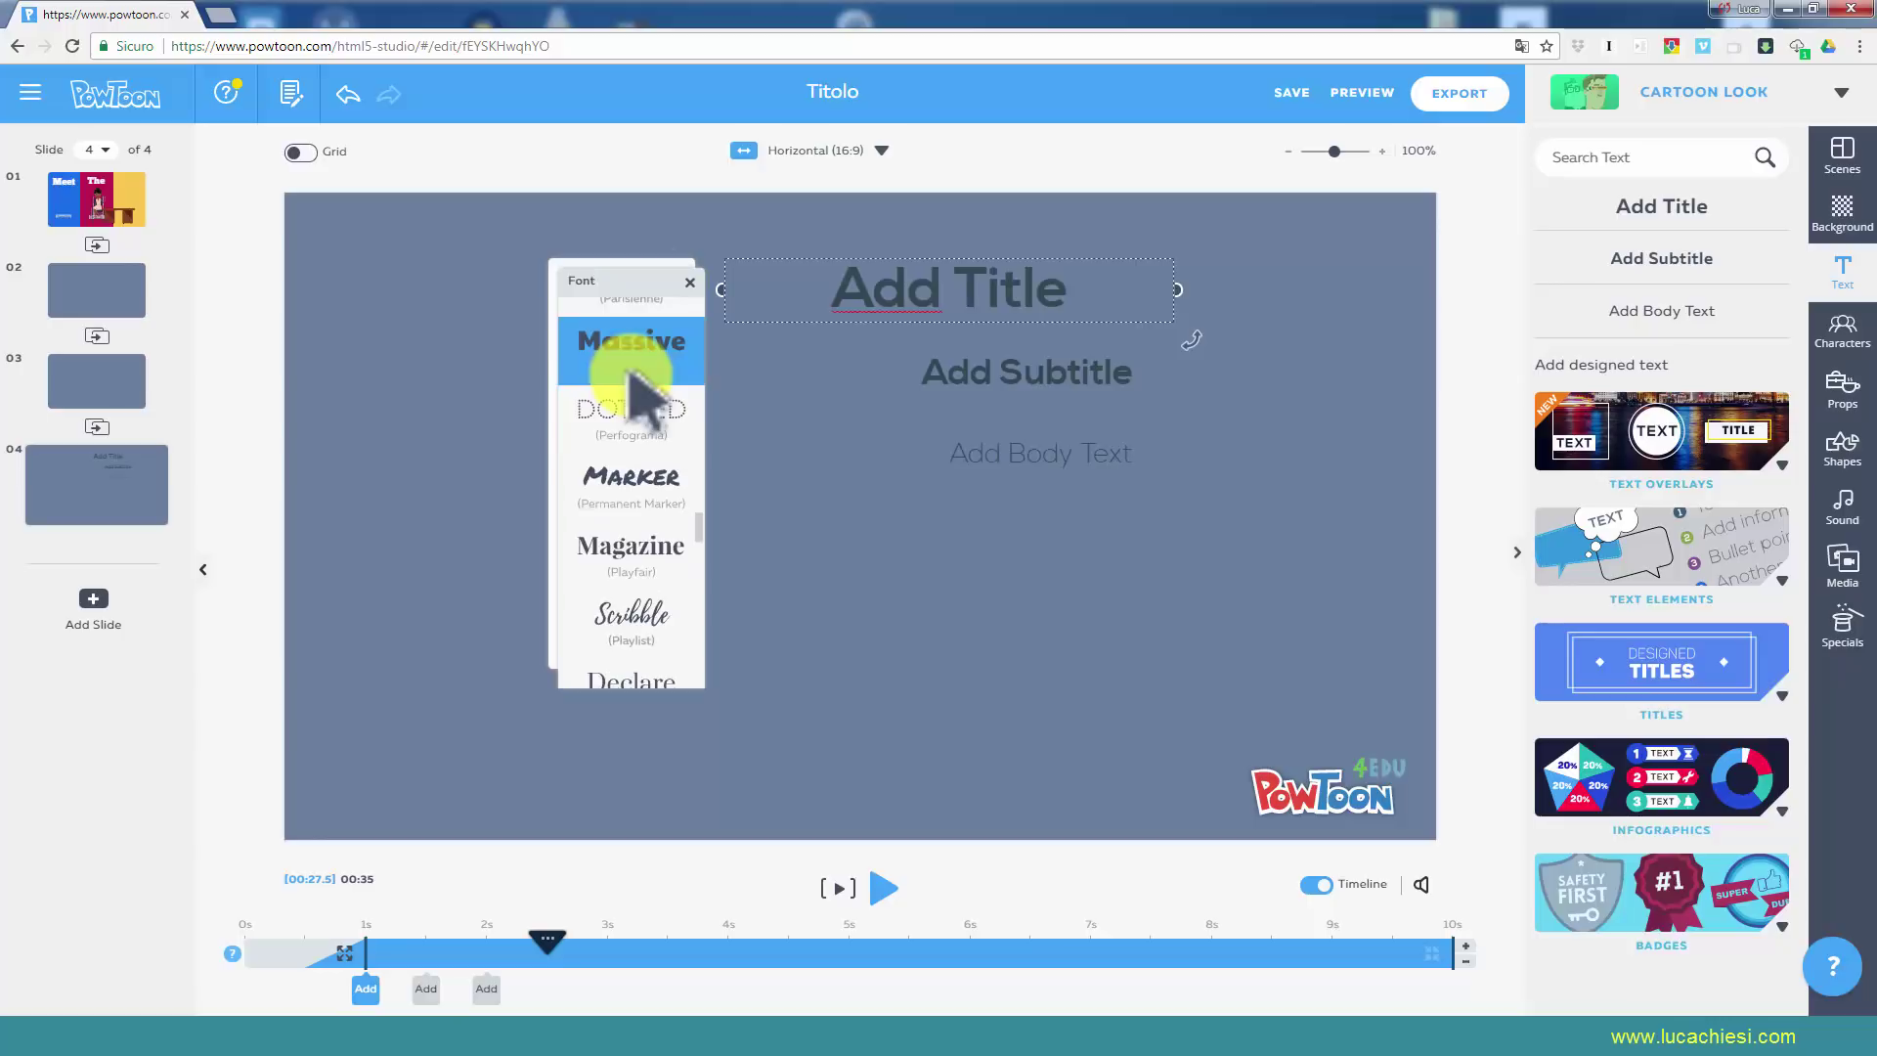
scroll(655, 405, up, 1)
click(645, 386)
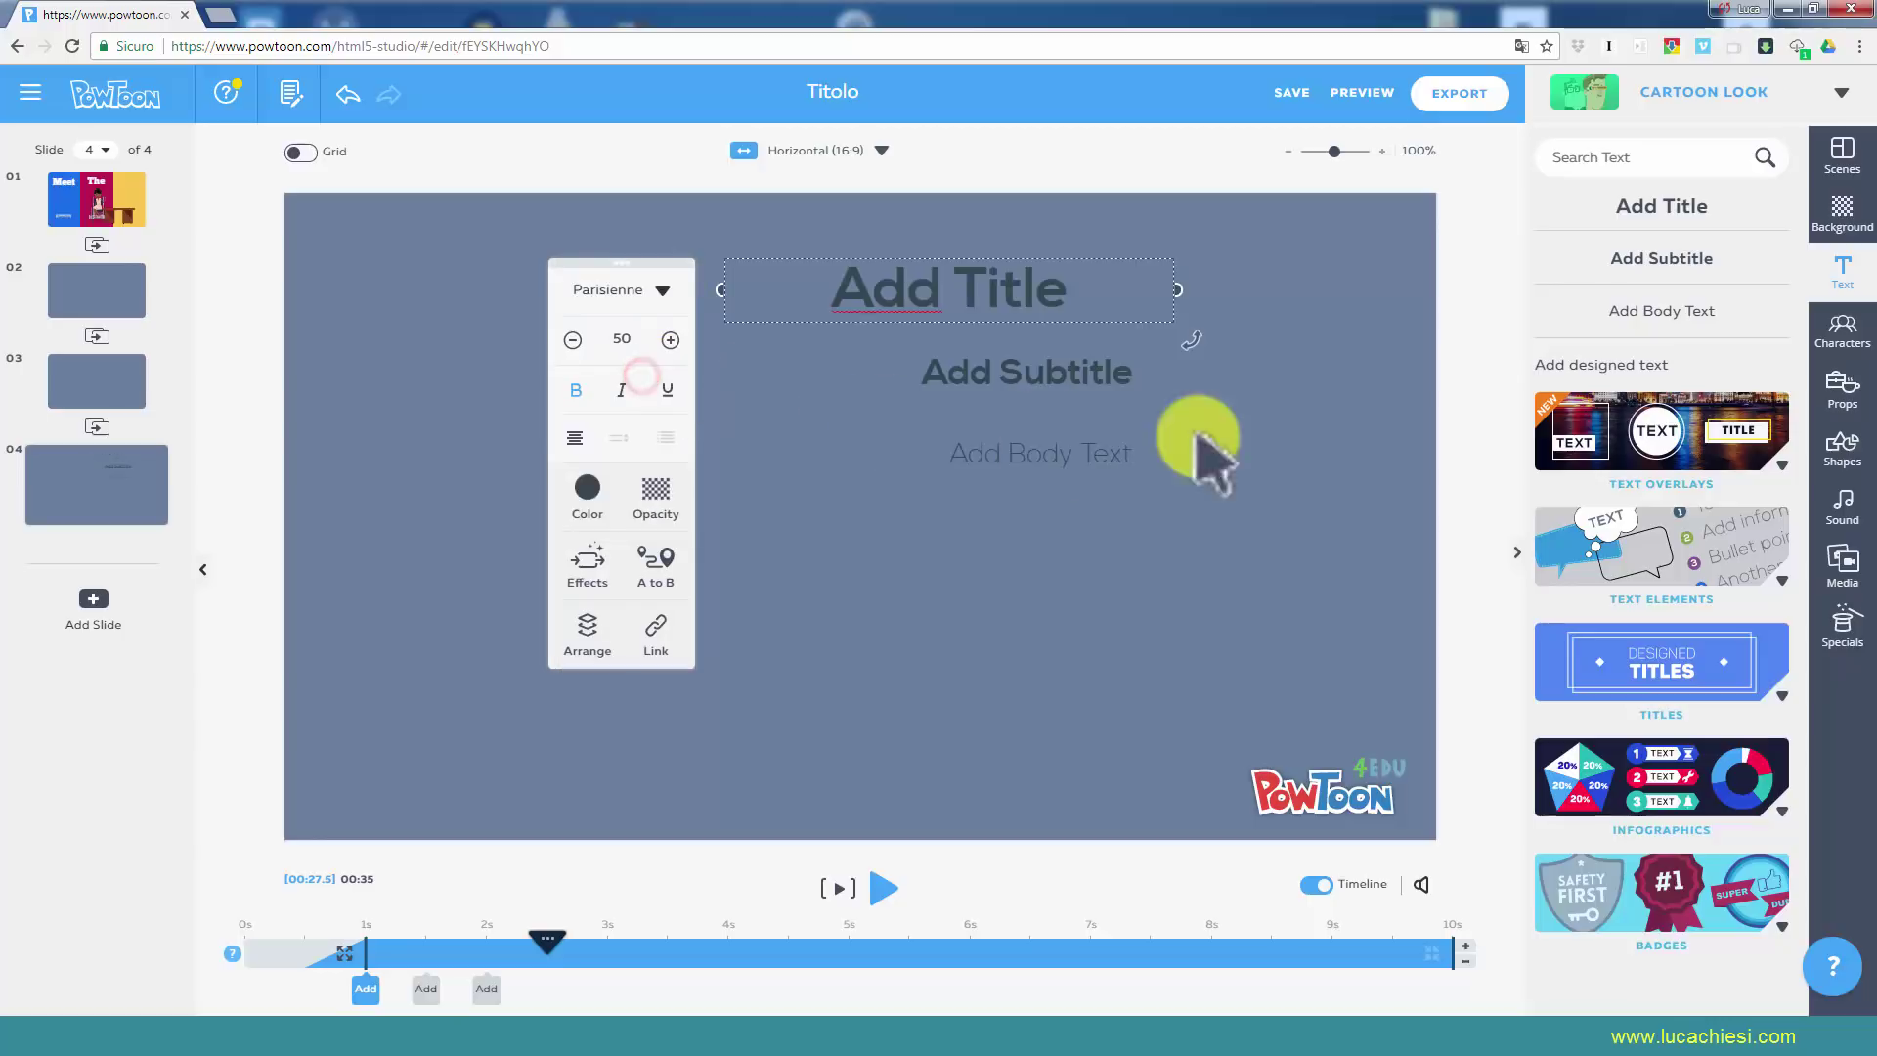
click(1281, 432)
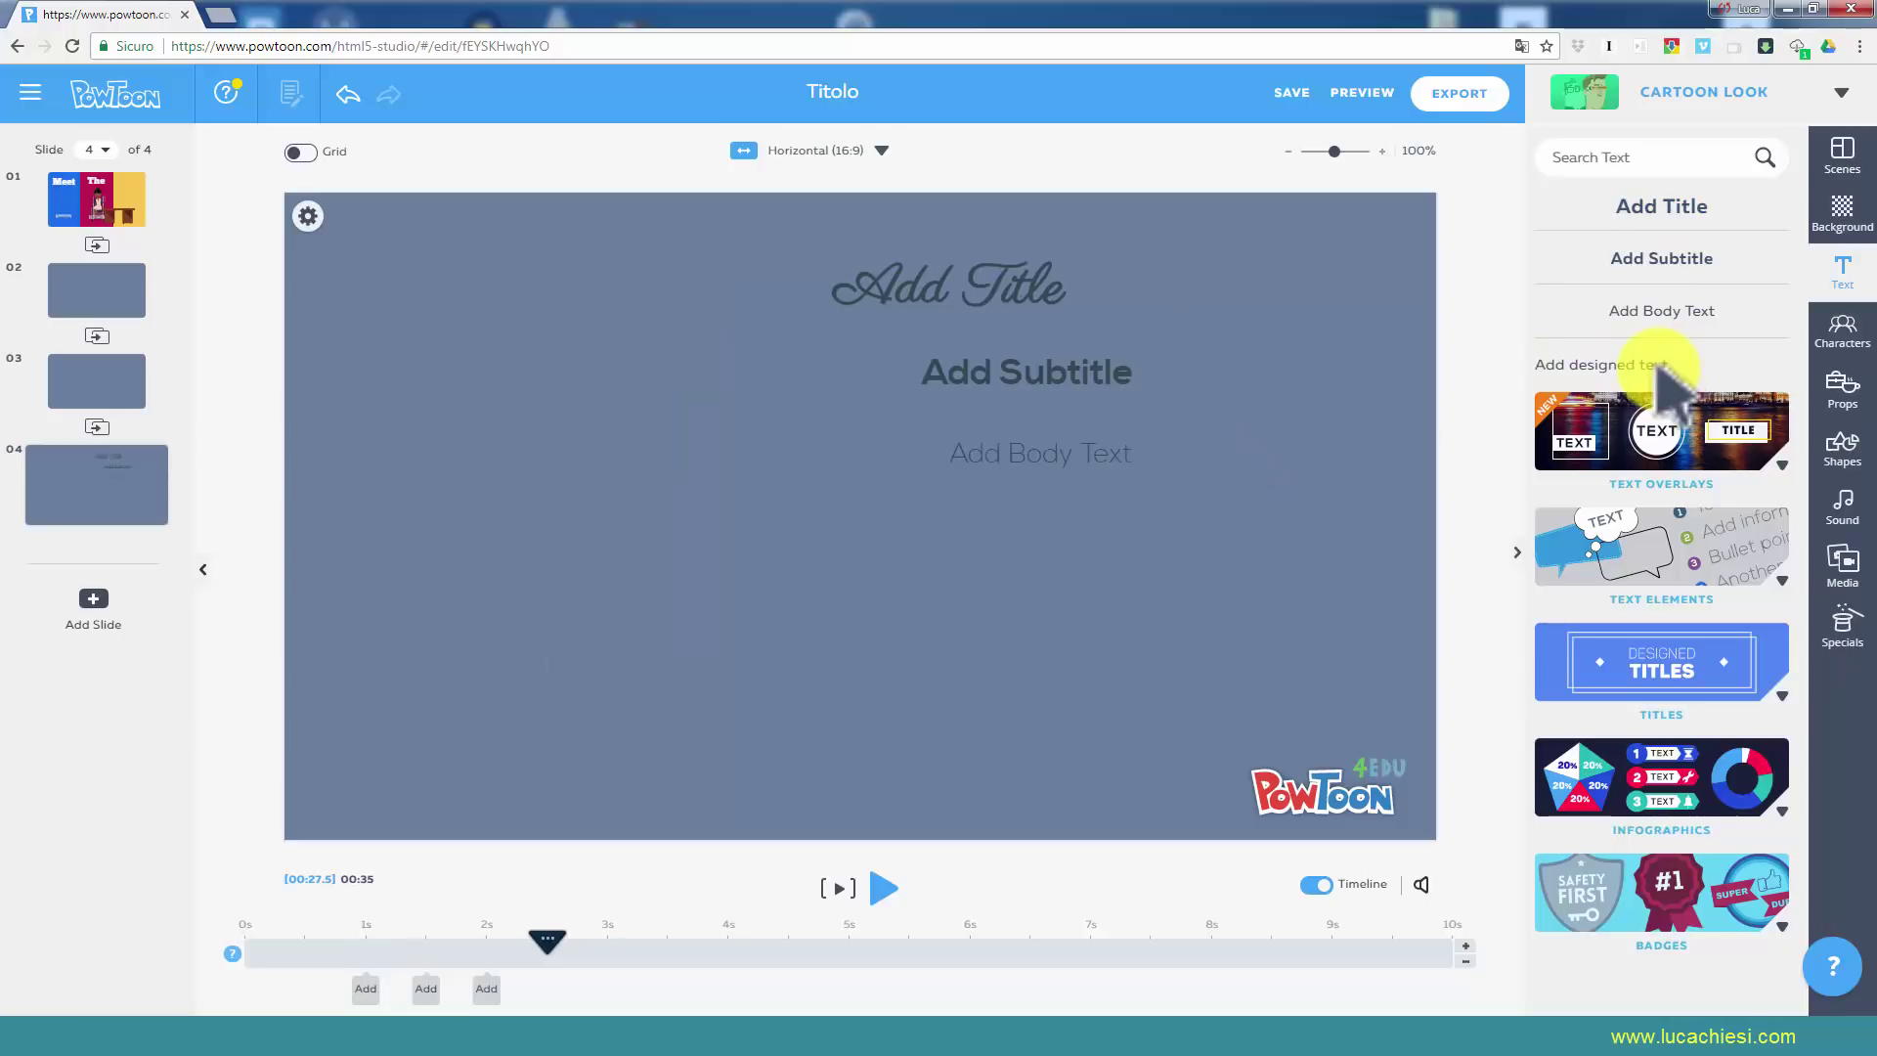
Expand Text Overlays and browse the Text Elements speech-bubble templates.
click(1781, 465)
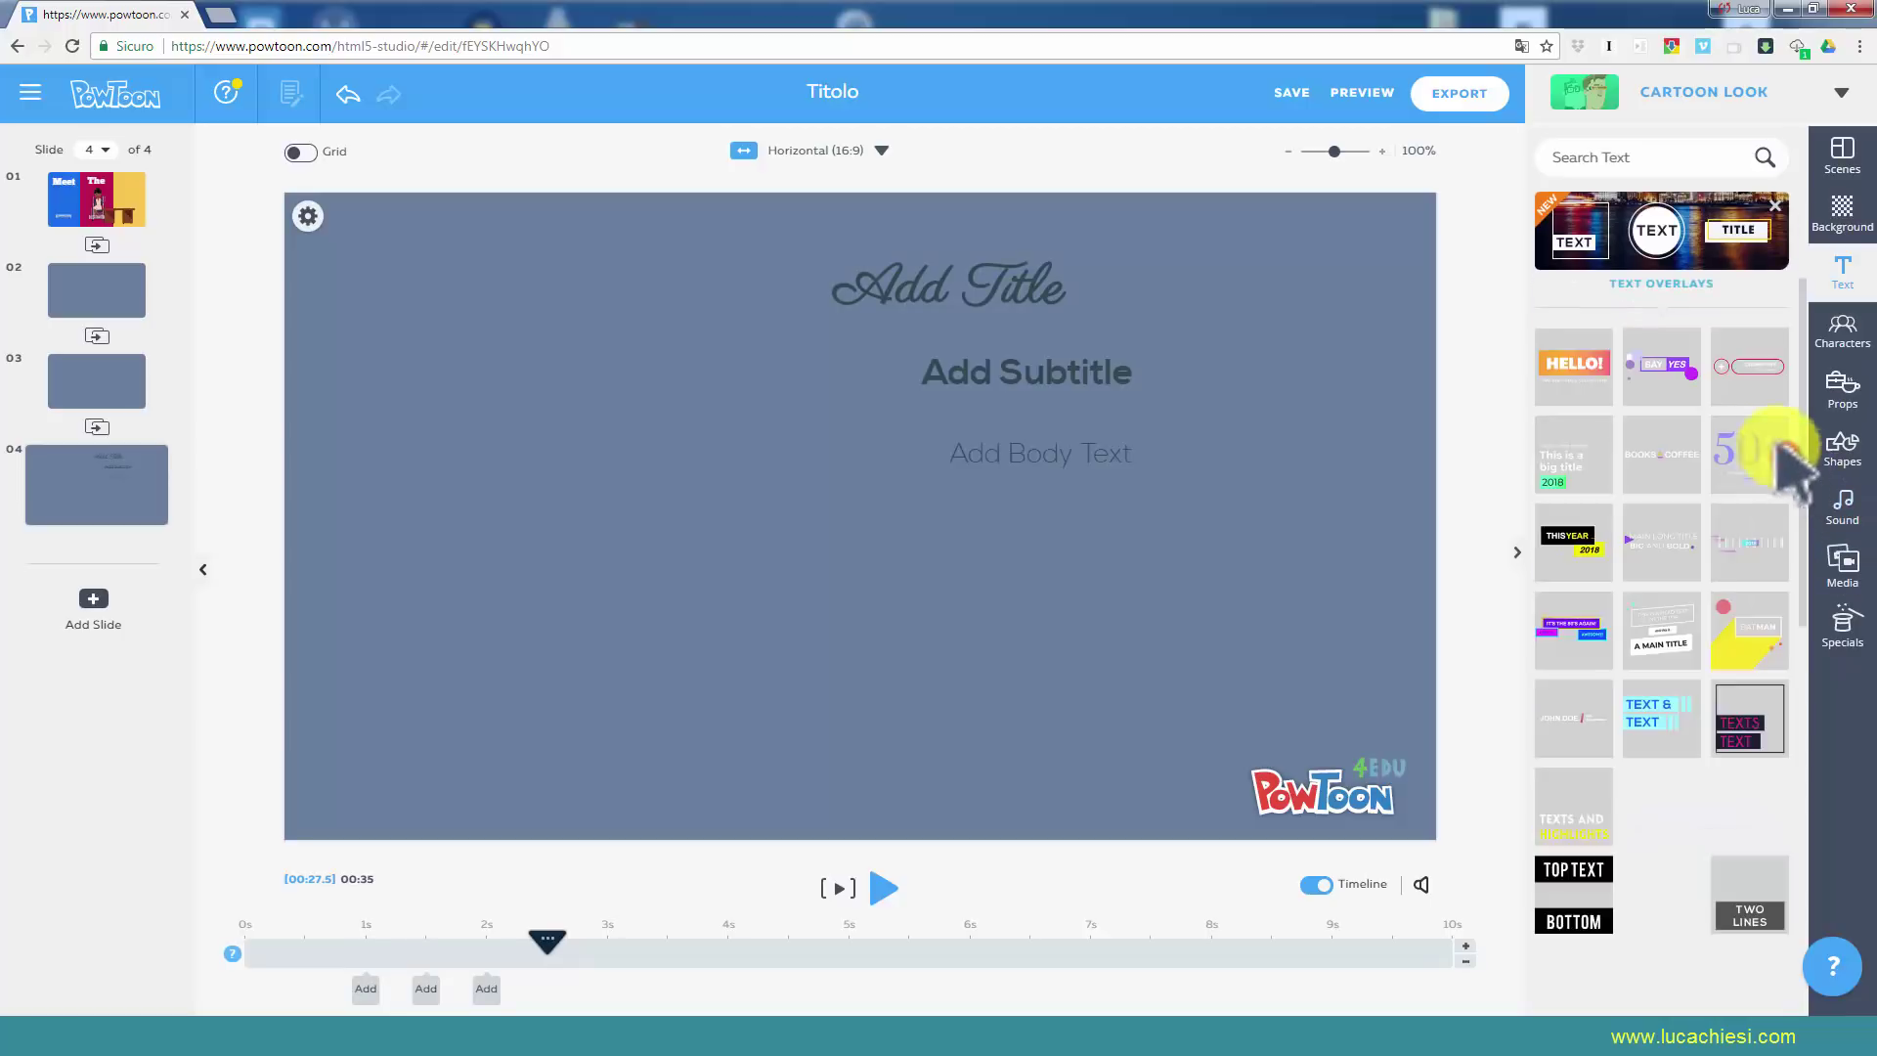
click(1779, 195)
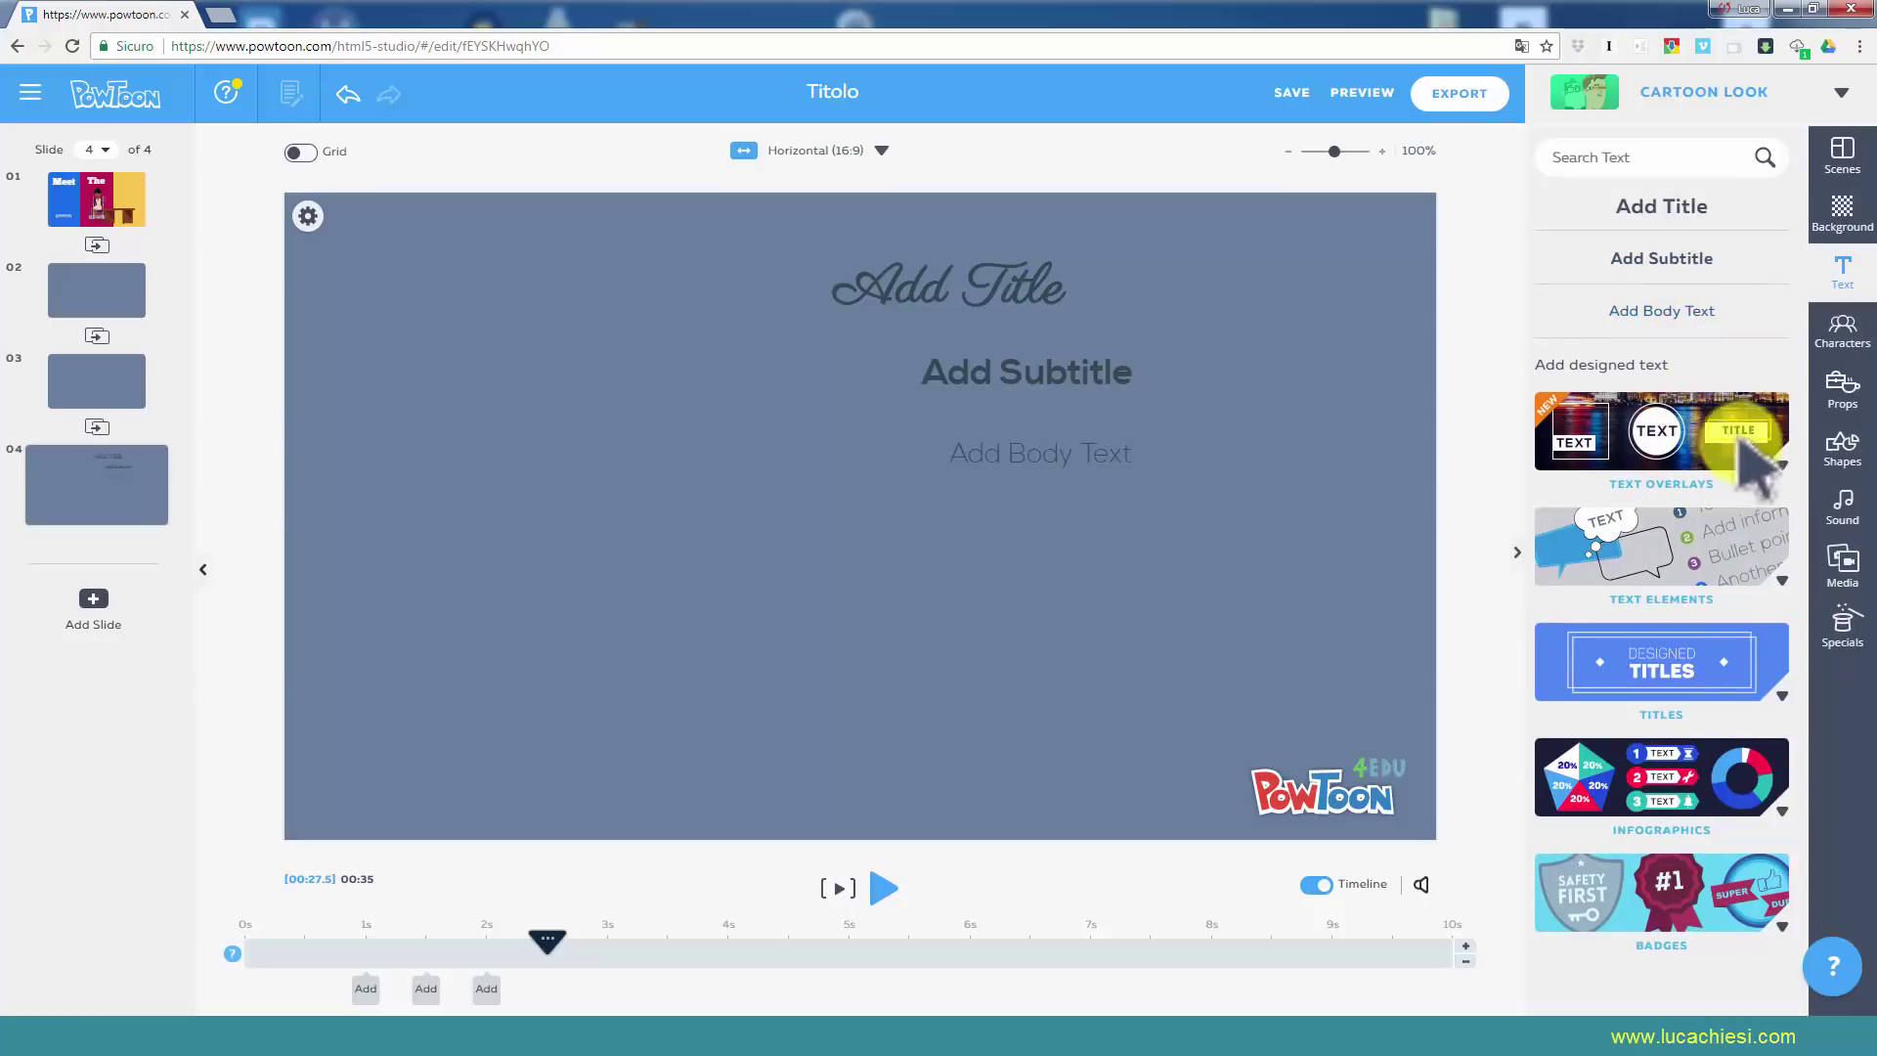
click(1781, 460)
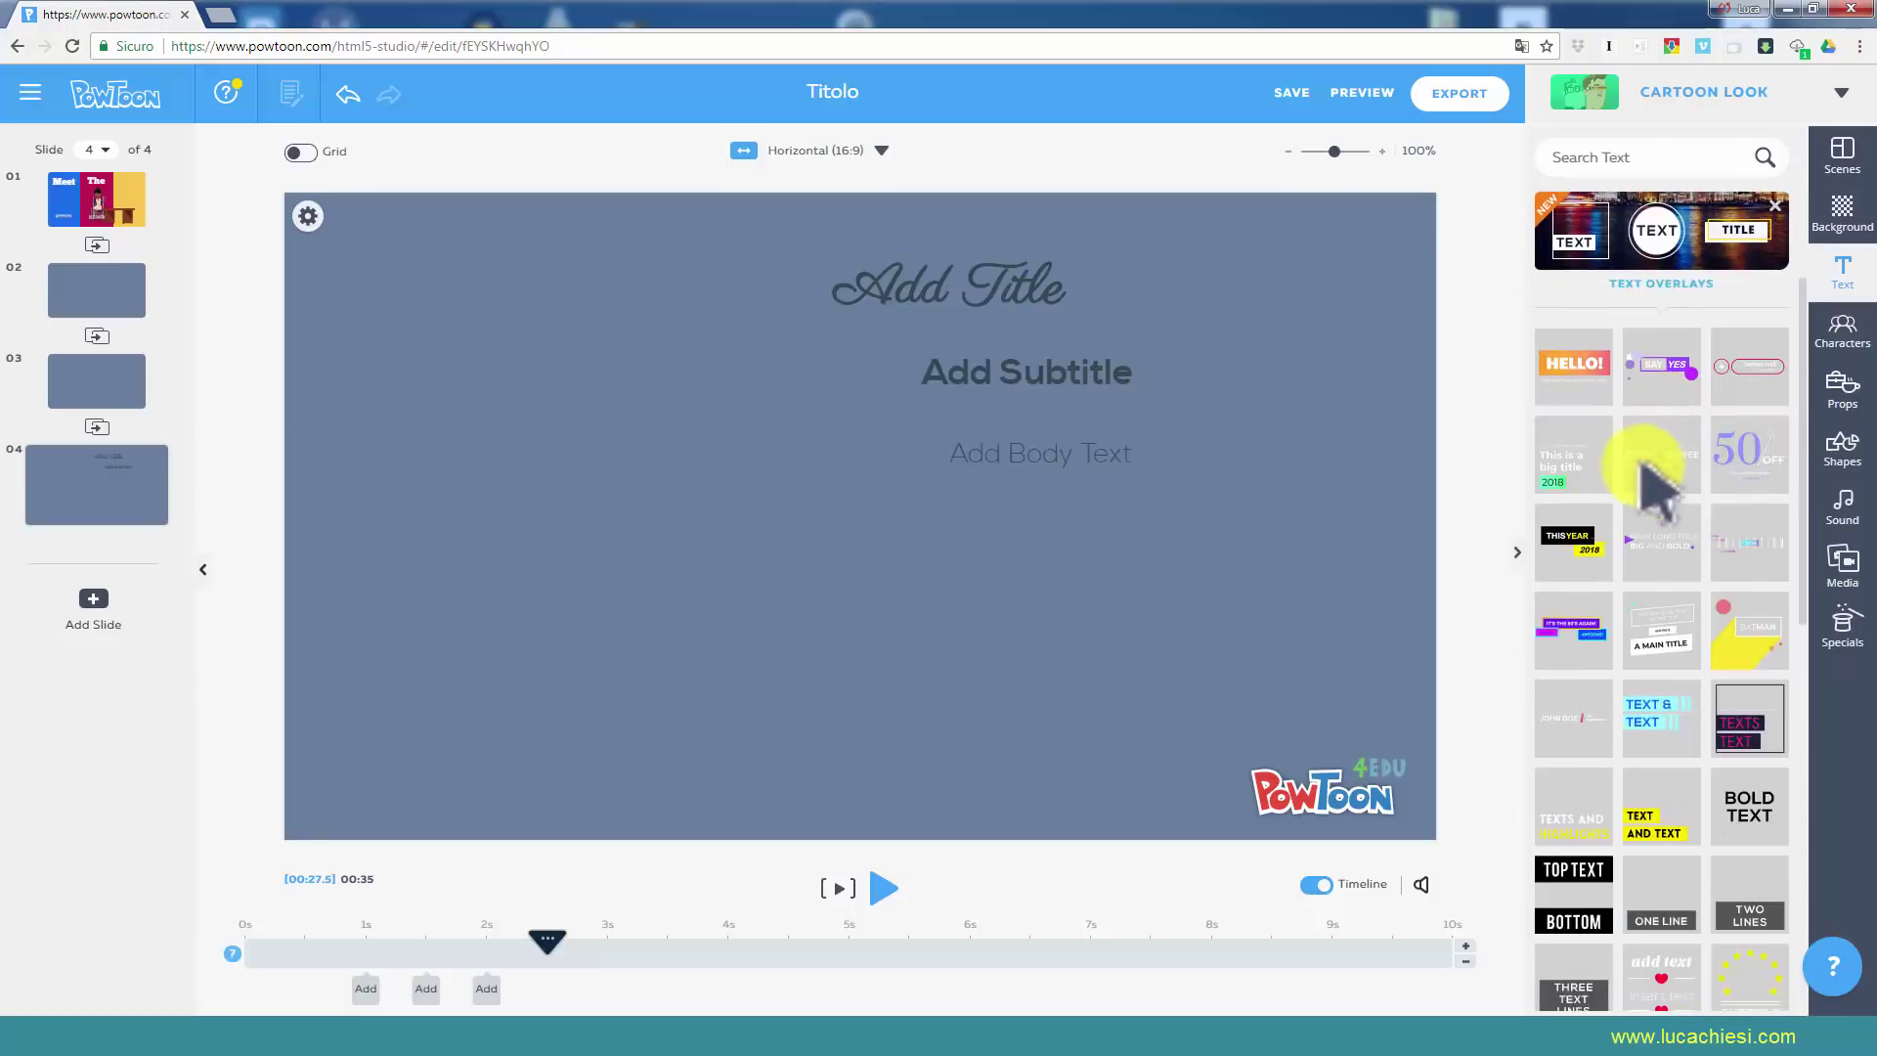
scroll(1628, 548, down, 3)
scroll(1628, 547, down, 2)
scroll(1628, 552, down, 5)
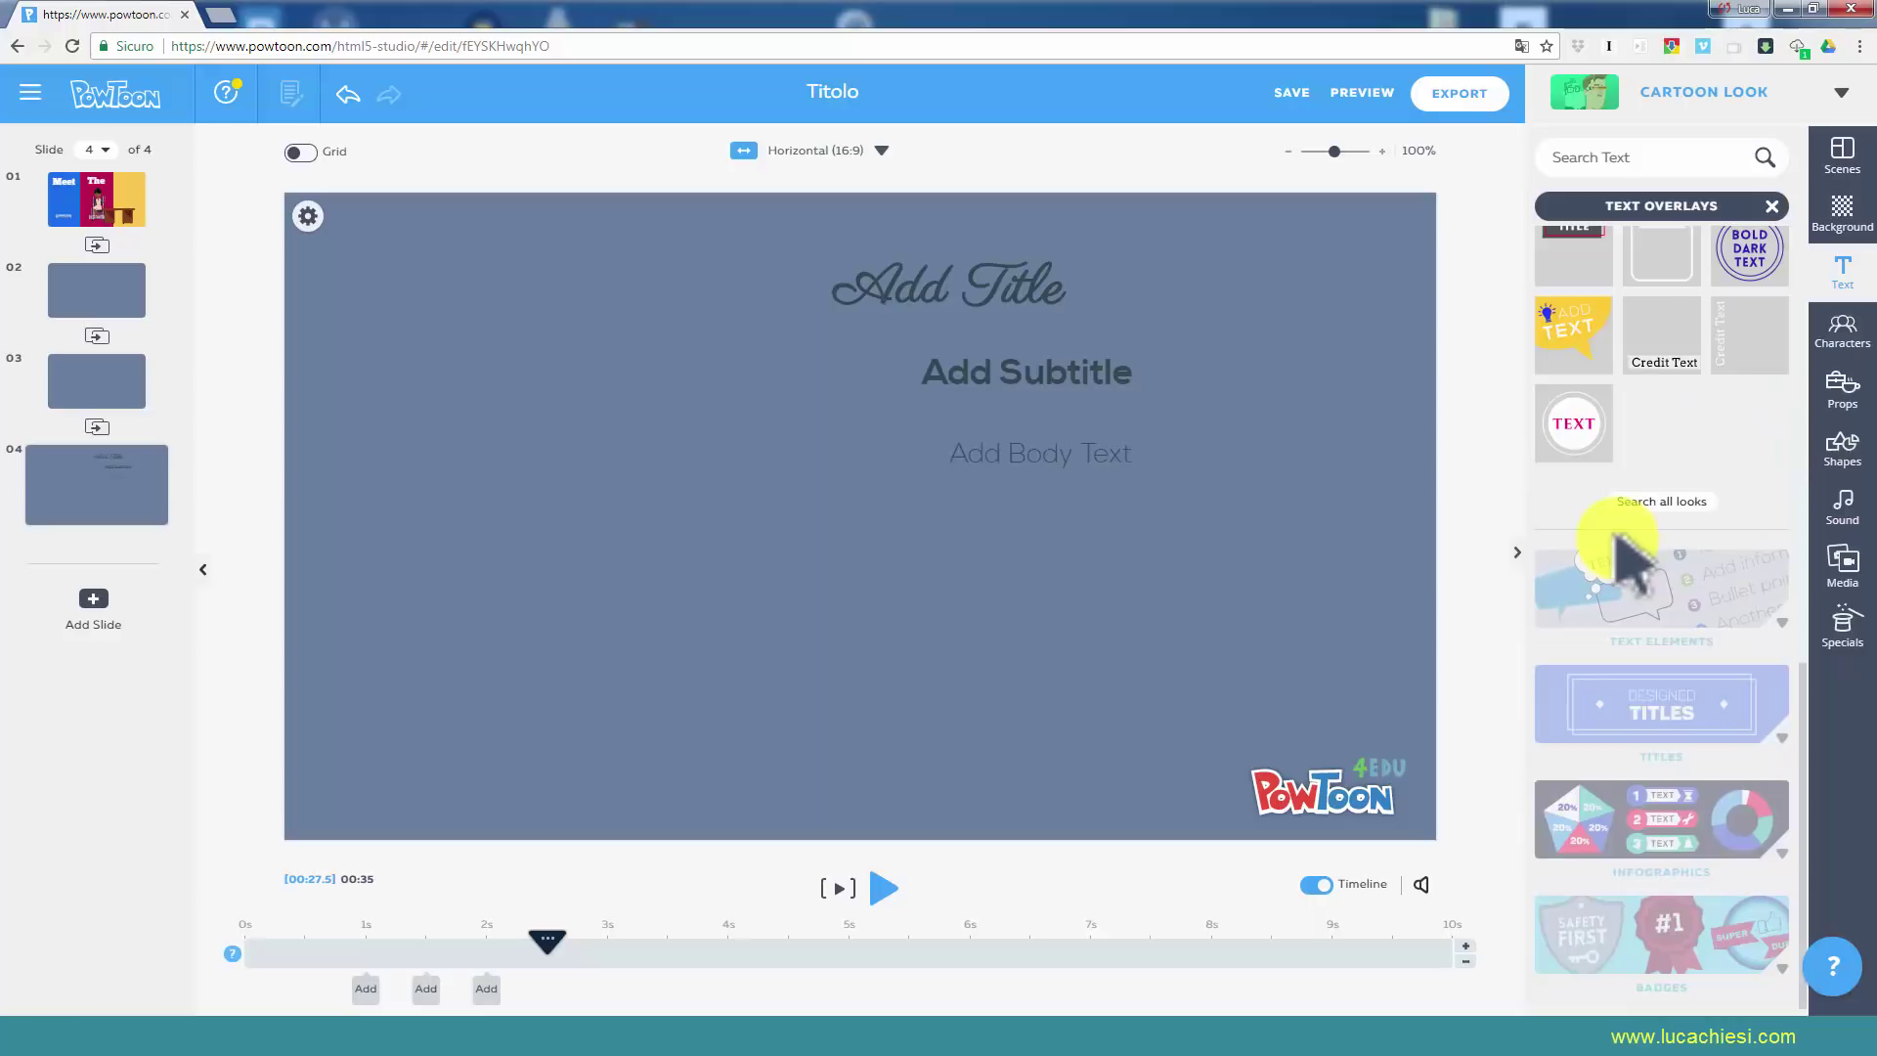
click(1679, 611)
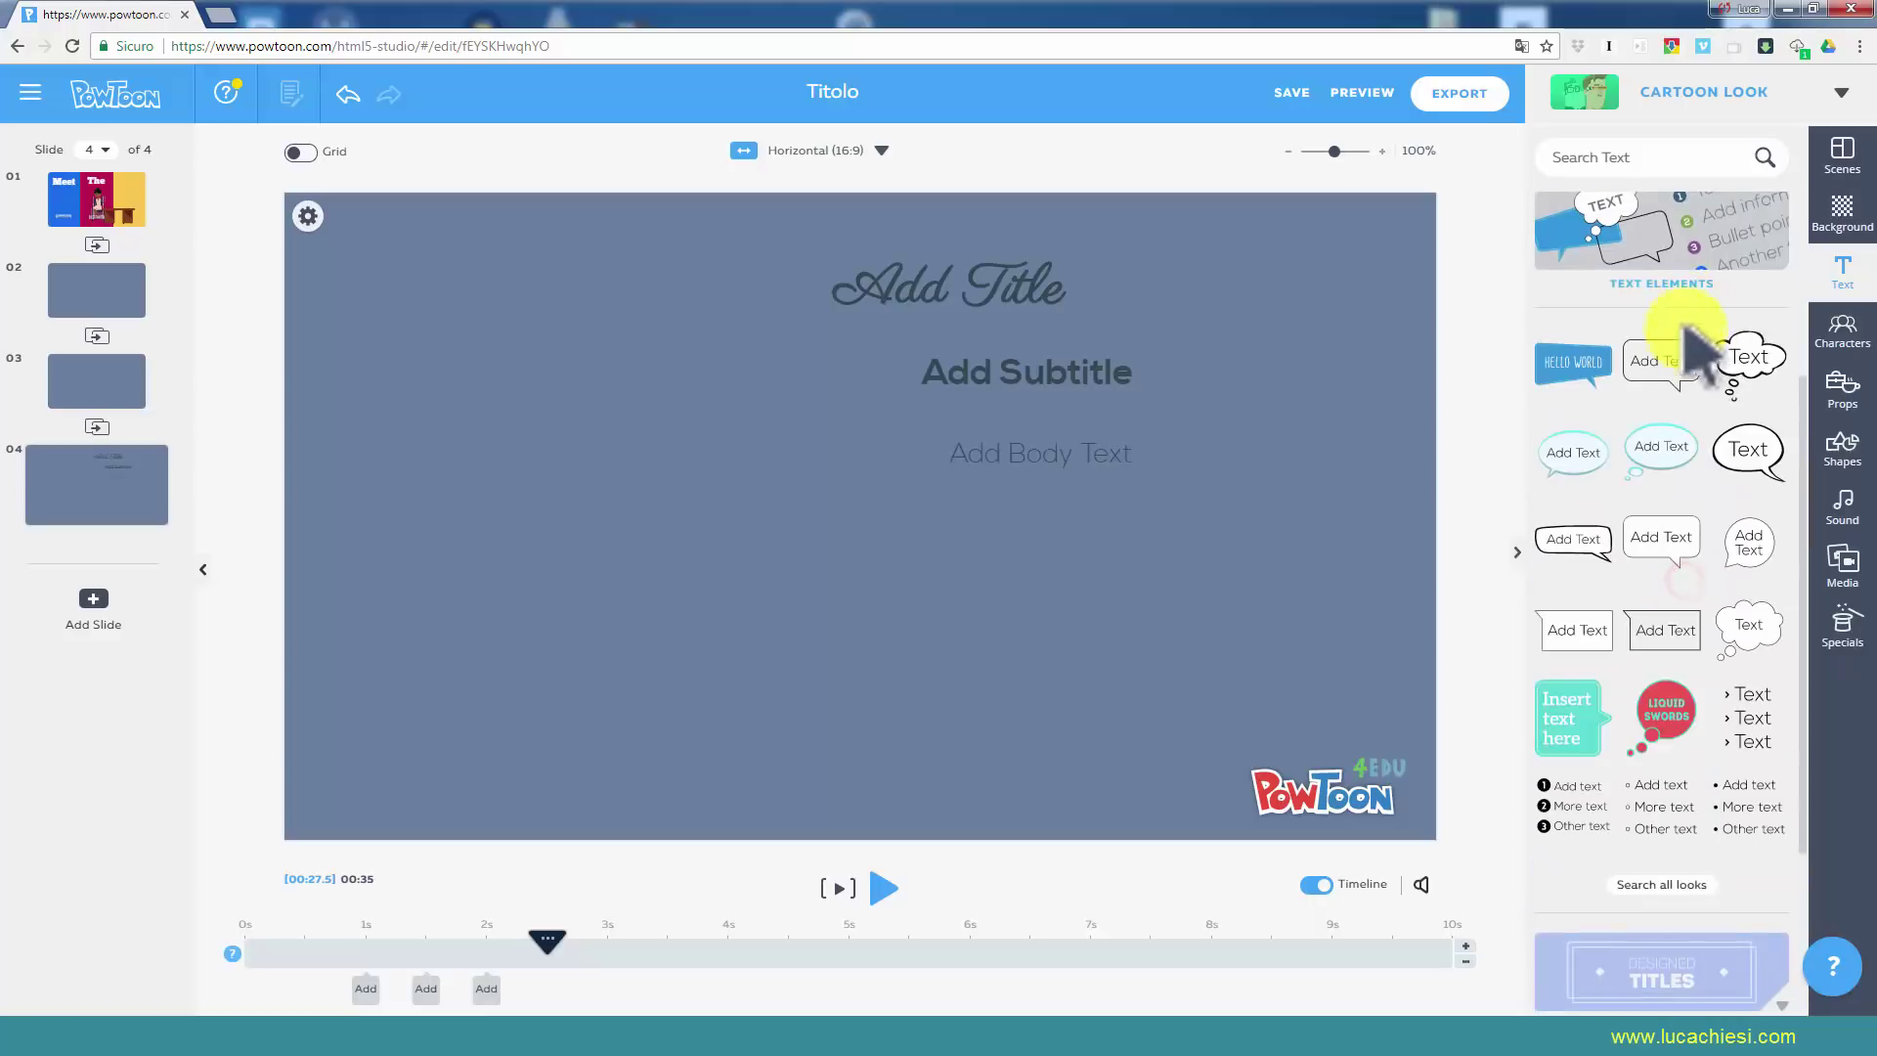
scroll(1701, 396, down, 2)
scroll(1682, 430, down, 2)
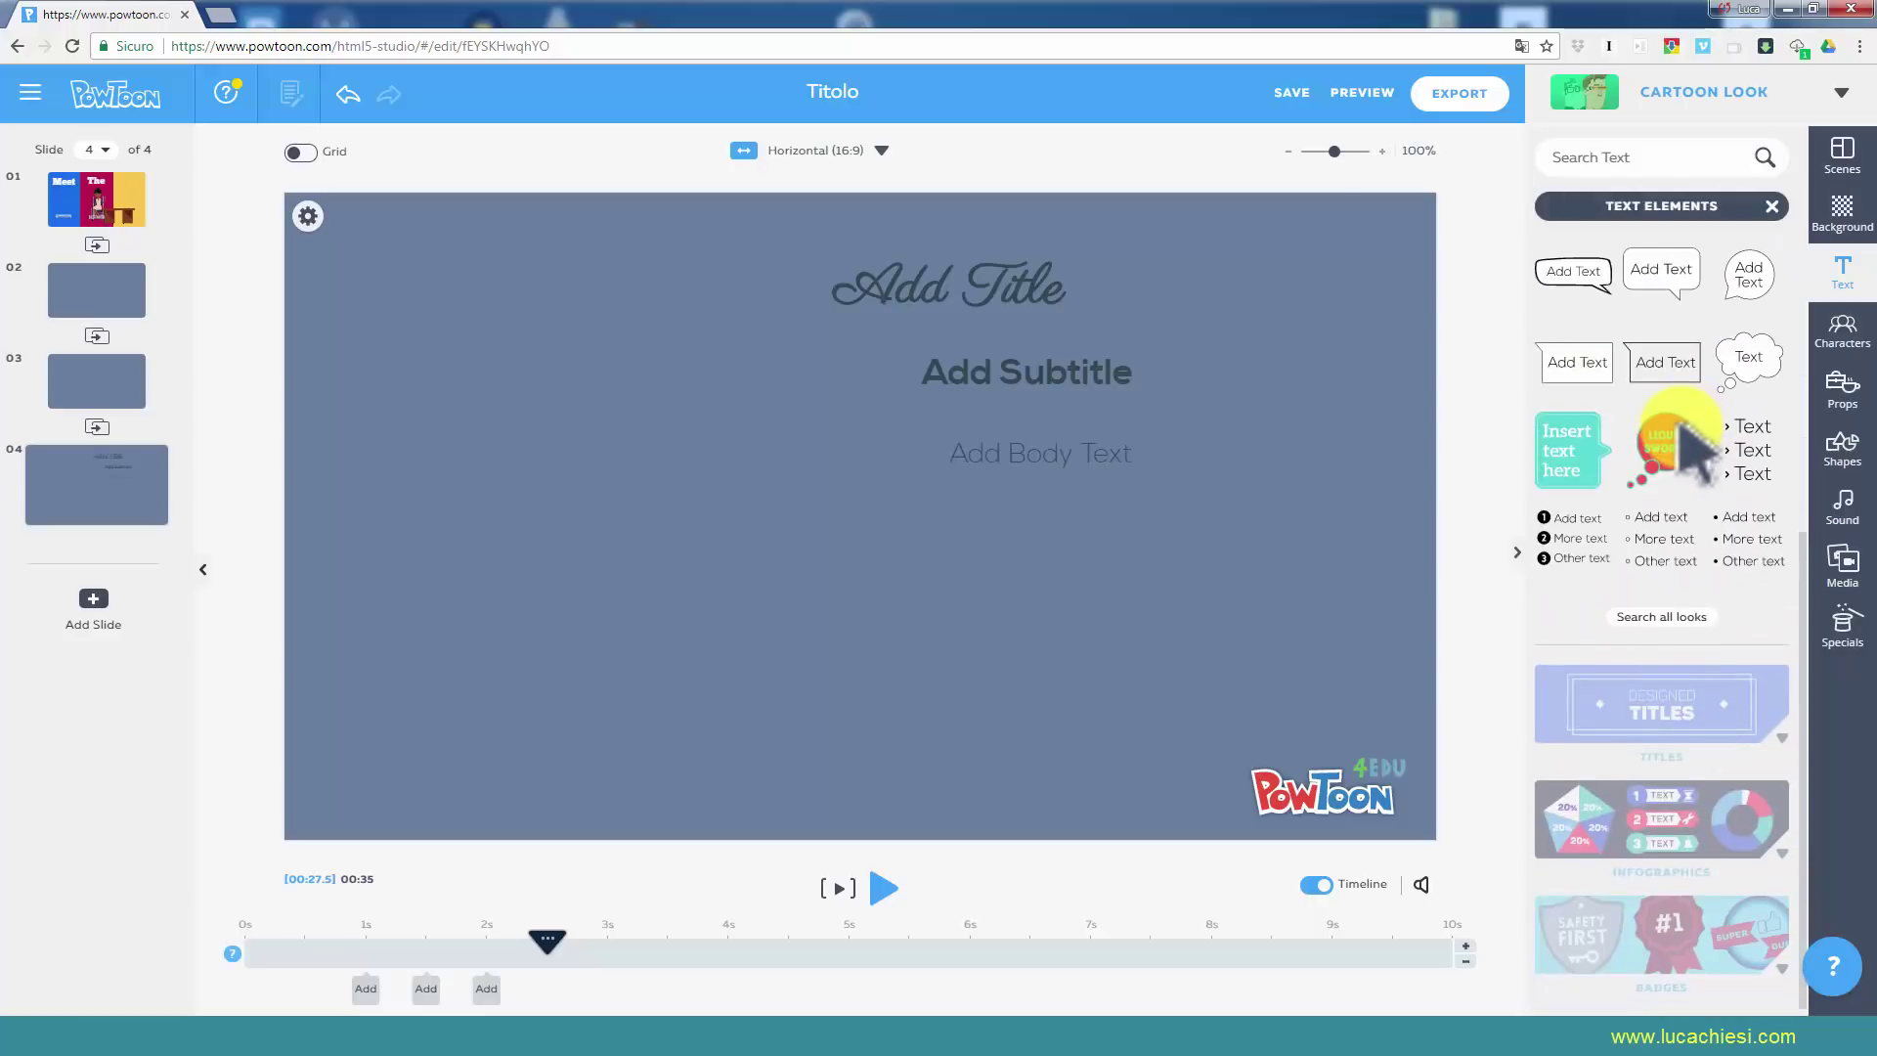
Browse the Titles and Infographics collections, then show and scroll the Badges grid.
click(1717, 709)
scroll(1662, 459, down, 2)
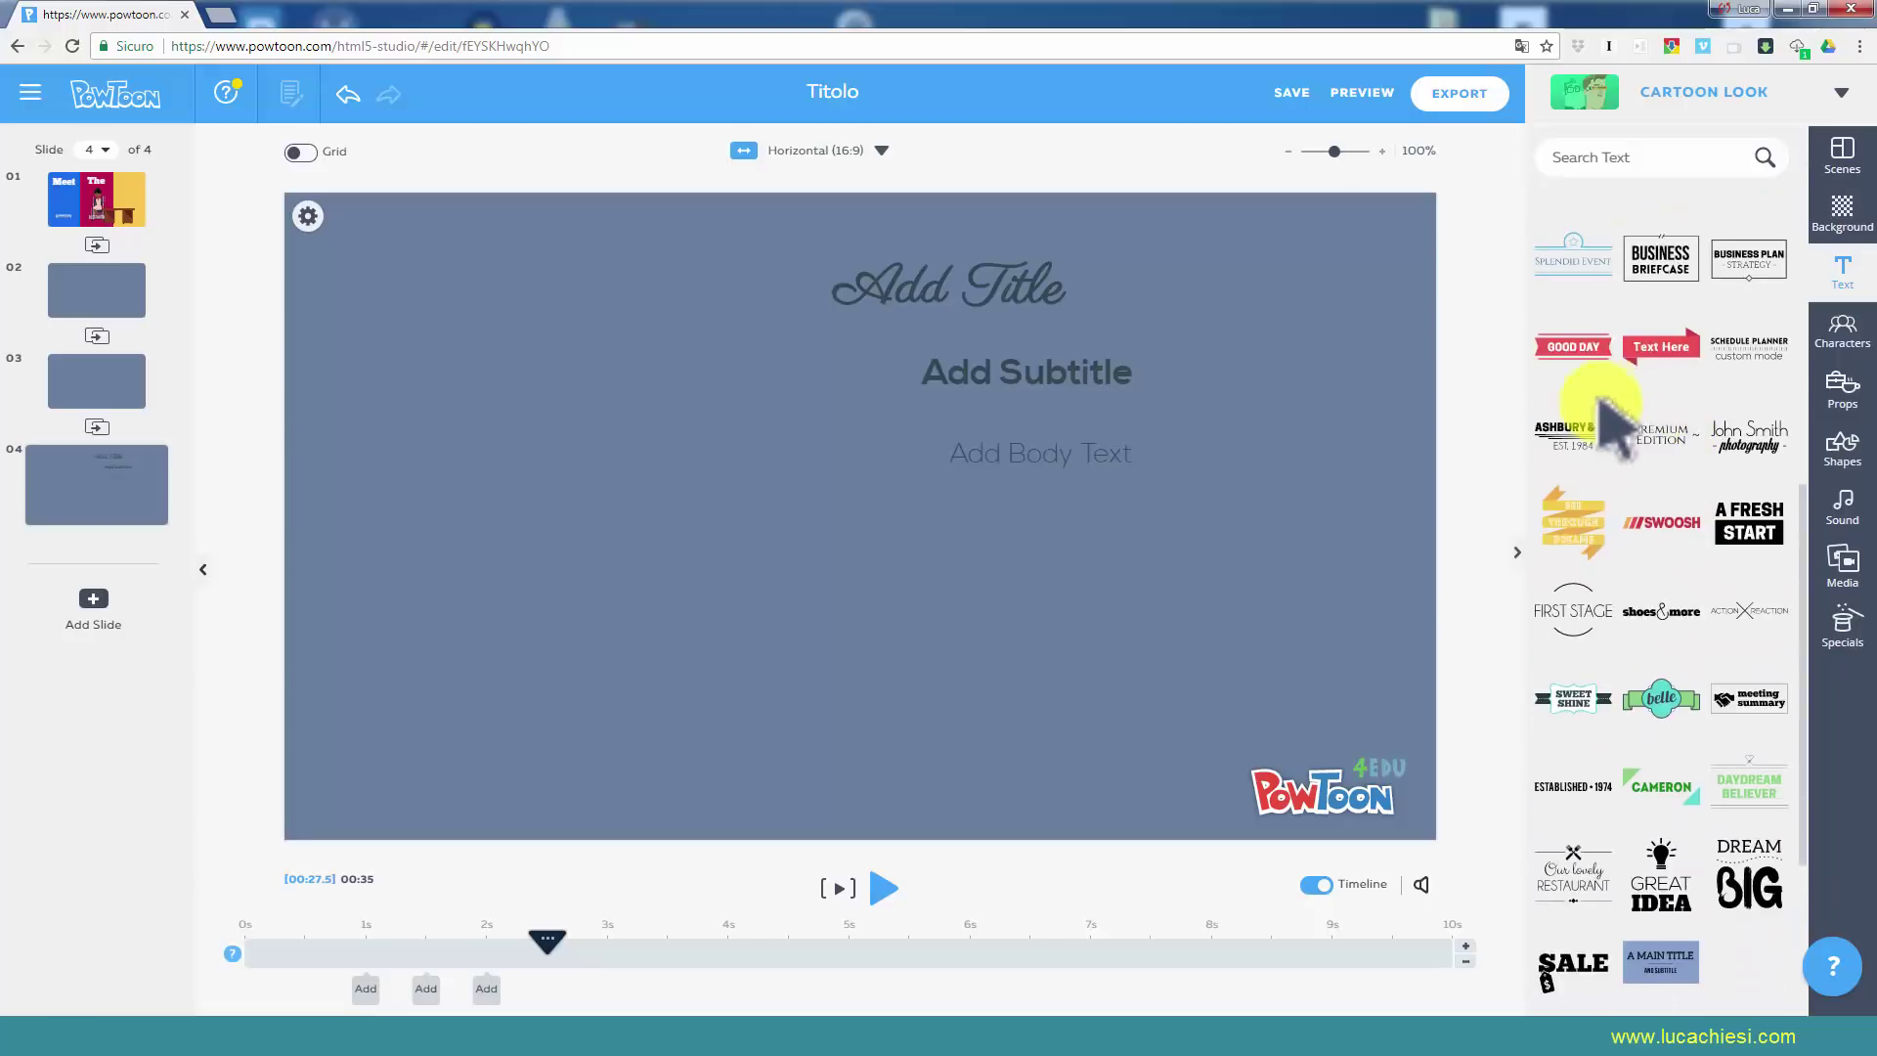
scroll(1730, 587, down, 3)
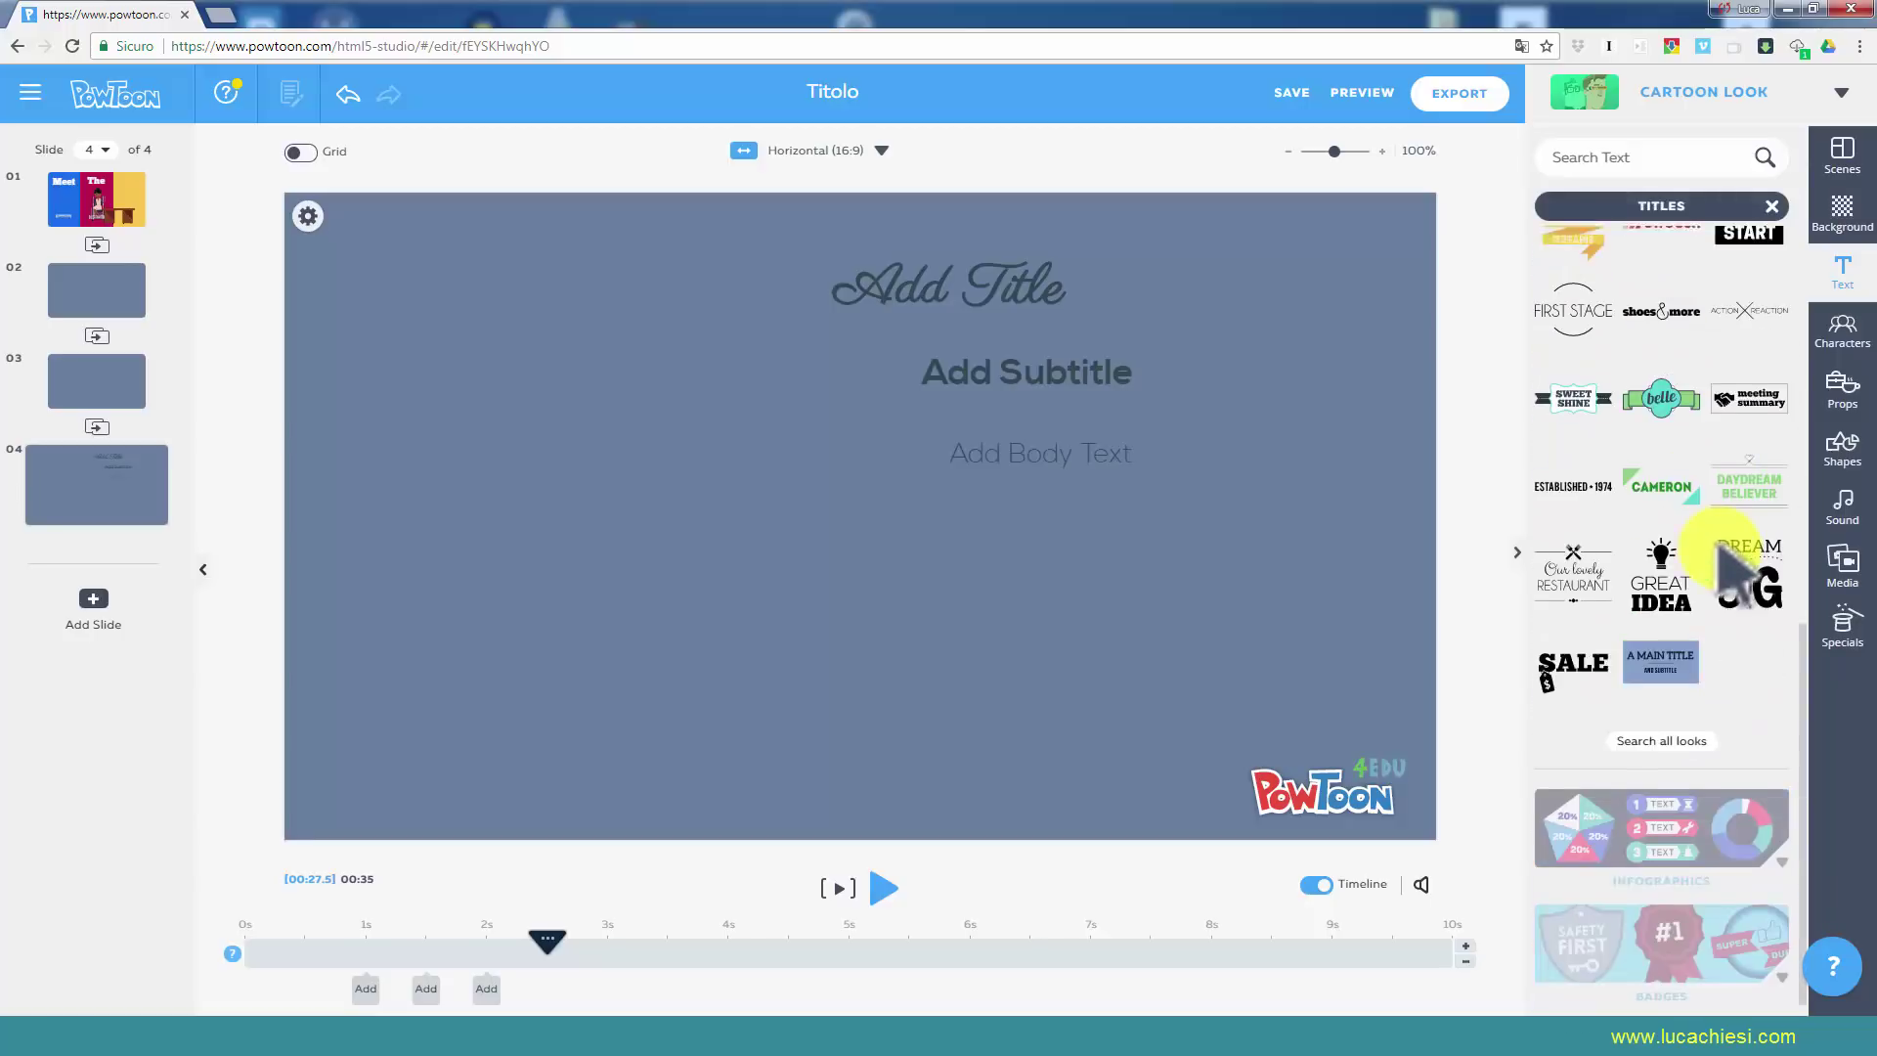
click(1692, 826)
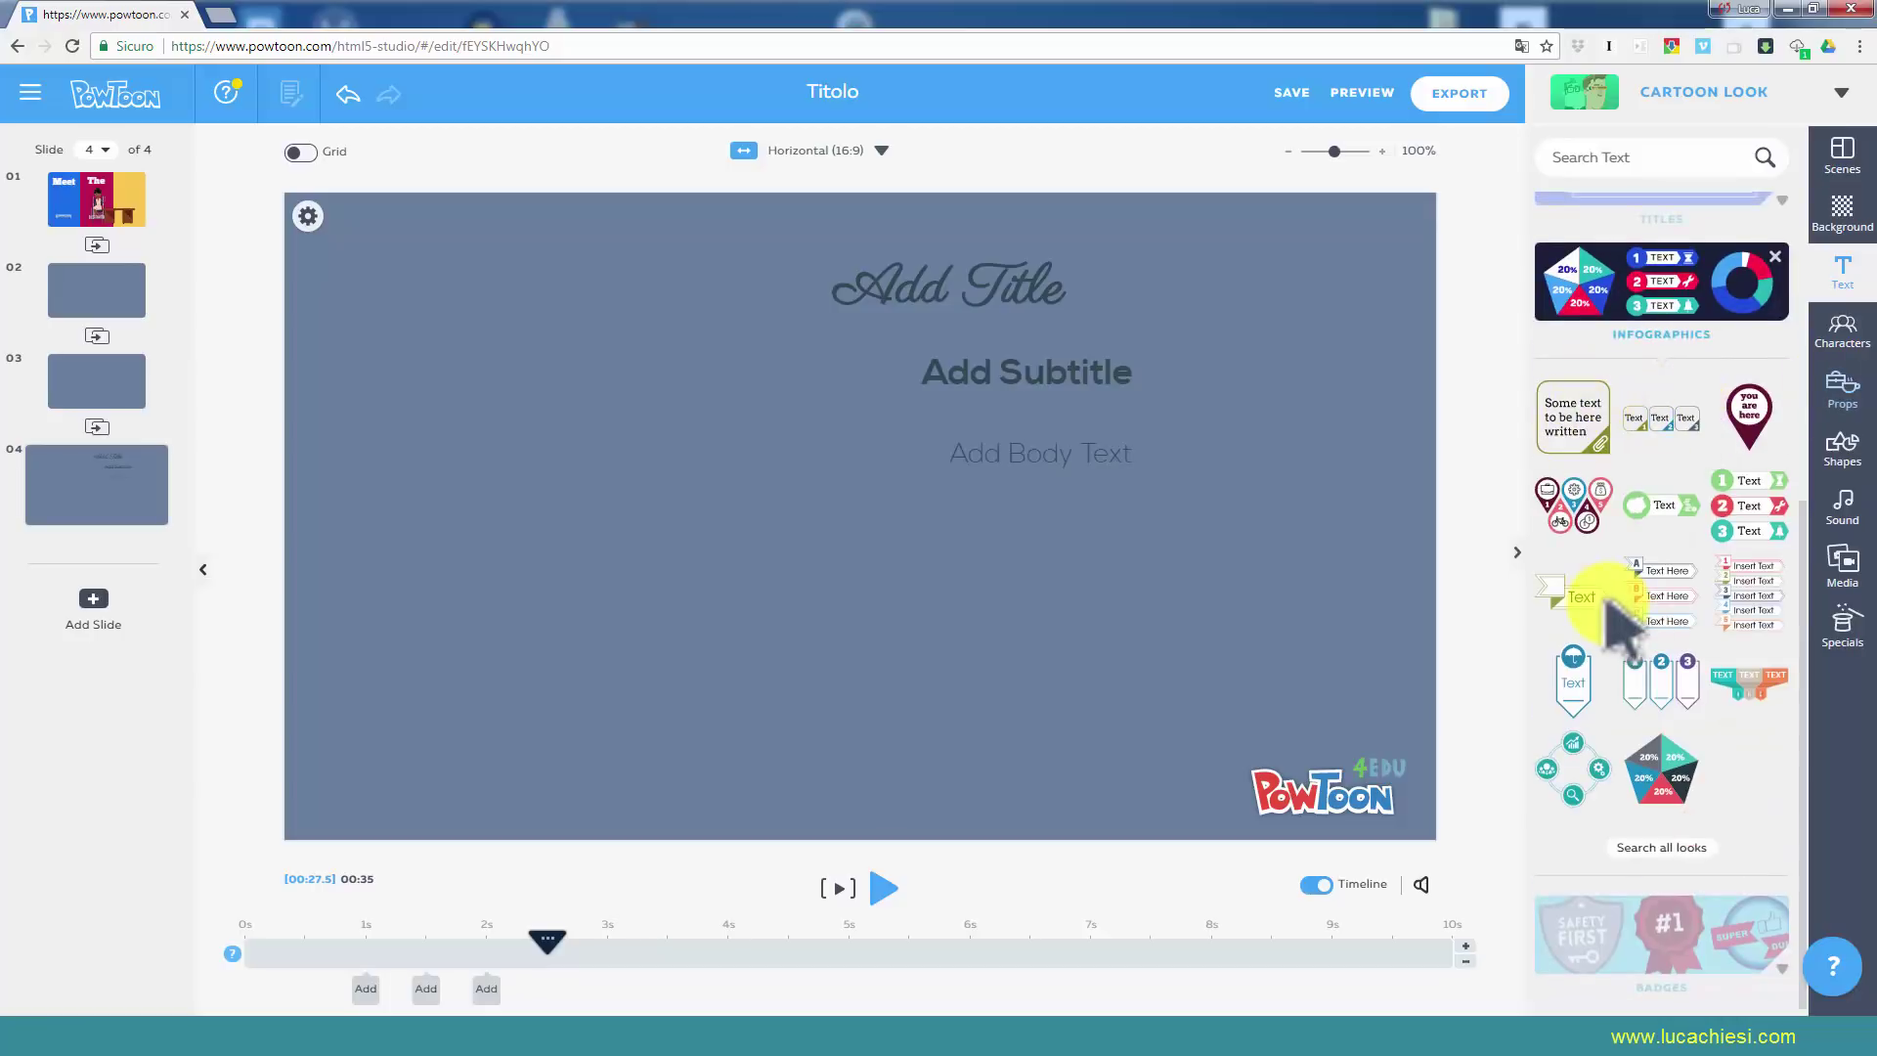
click(1668, 914)
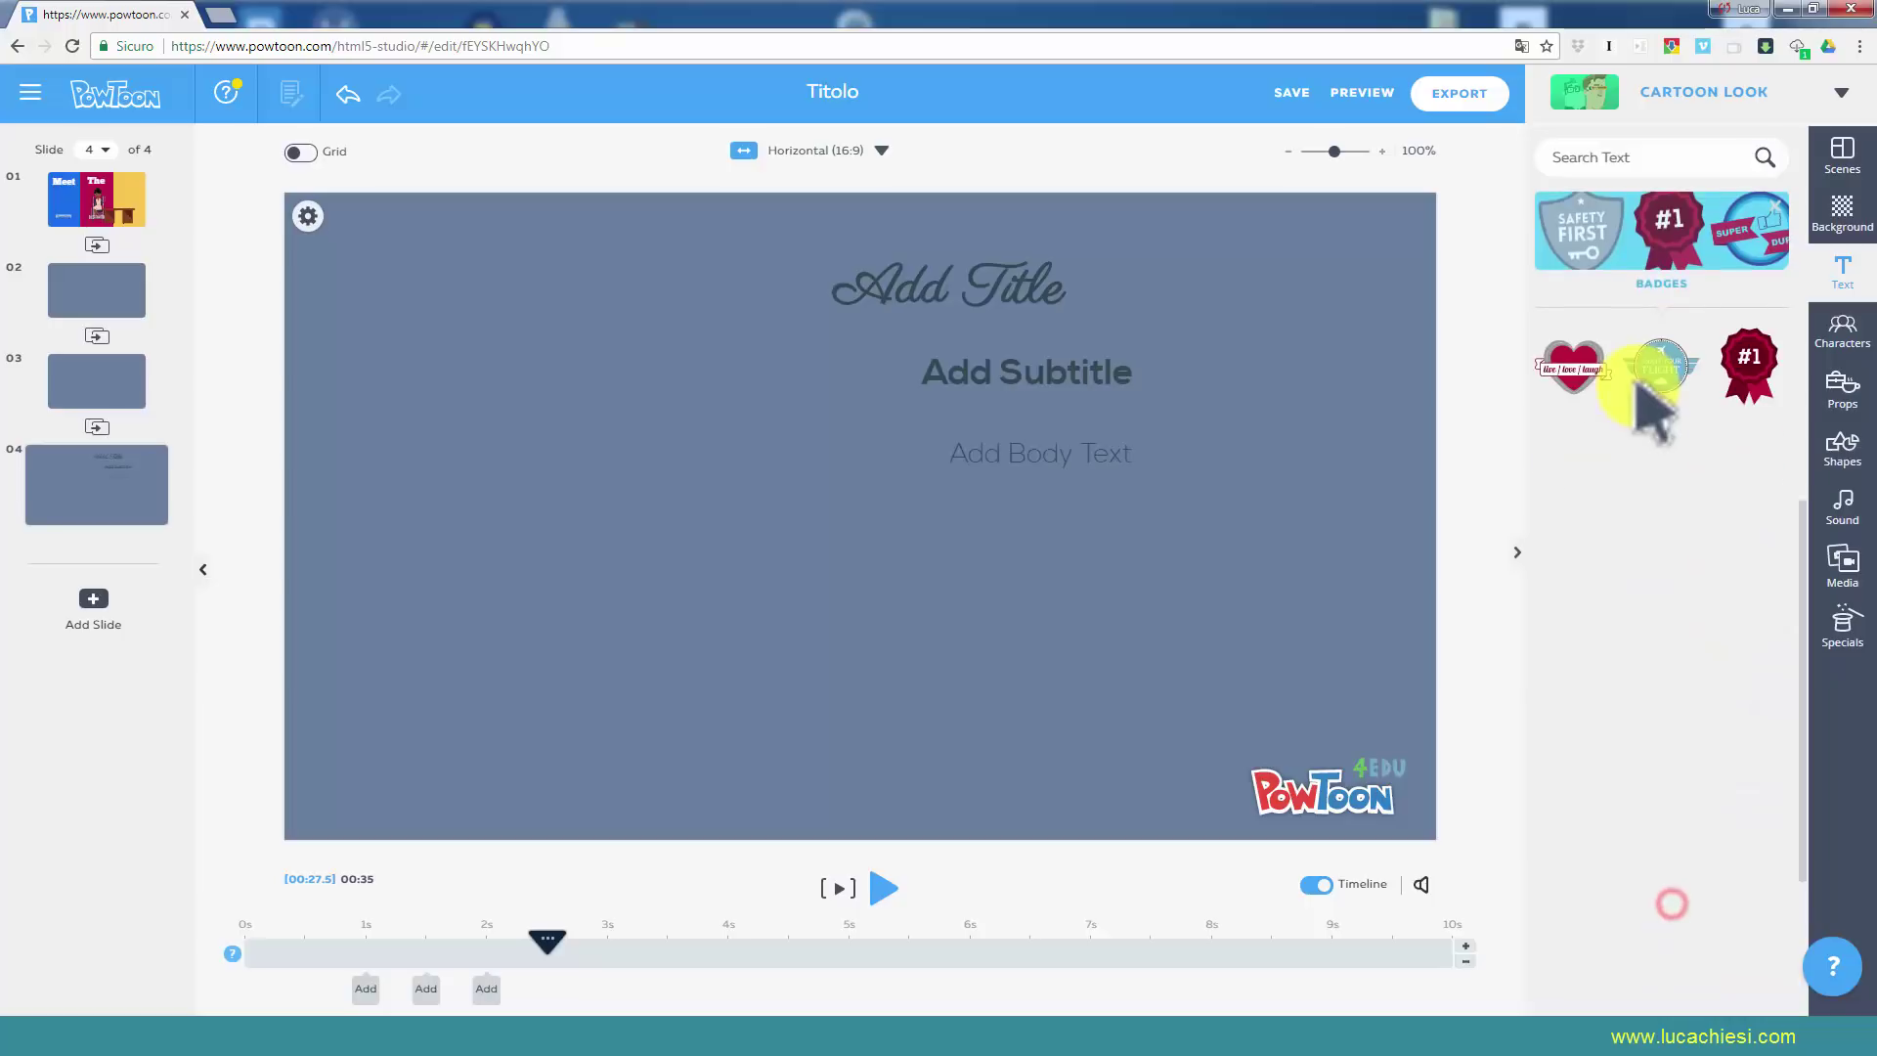
scroll(1659, 533, down, 3)
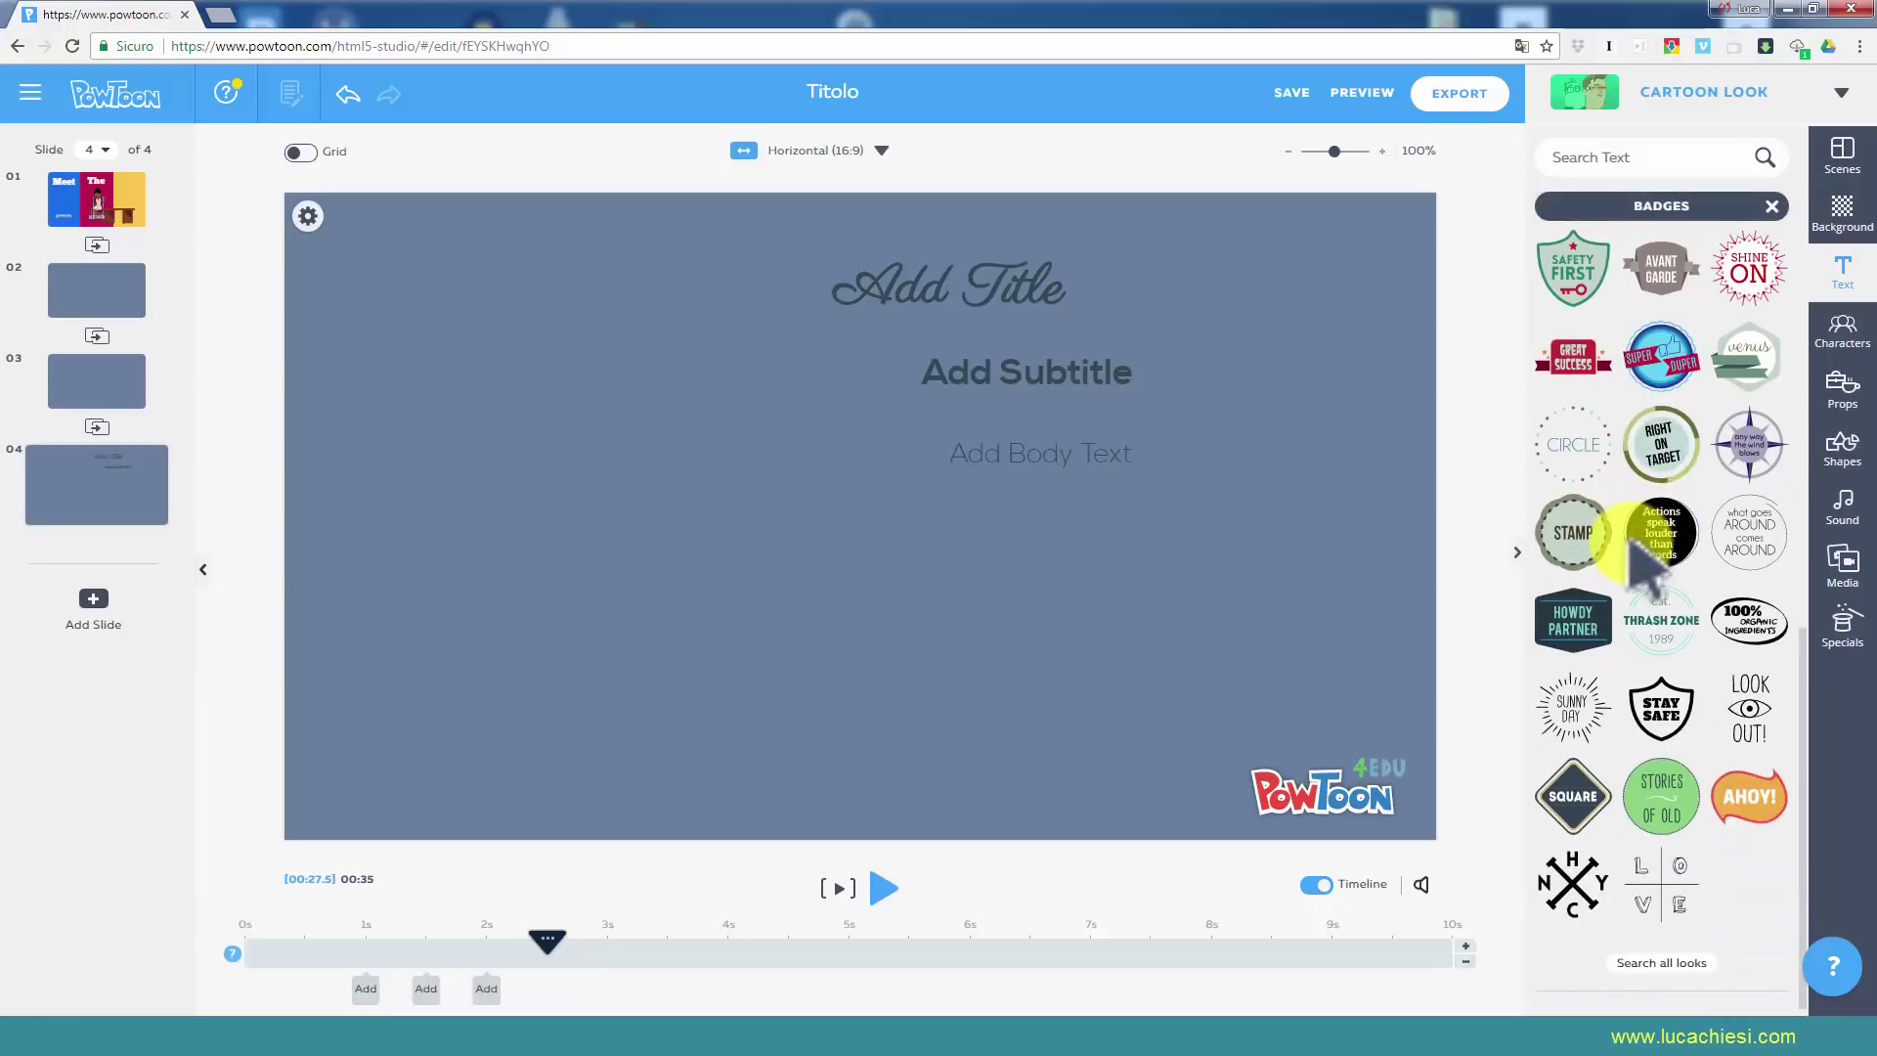
Add the Right On Target badge to slide 4 and move it to the left side.
click(1662, 445)
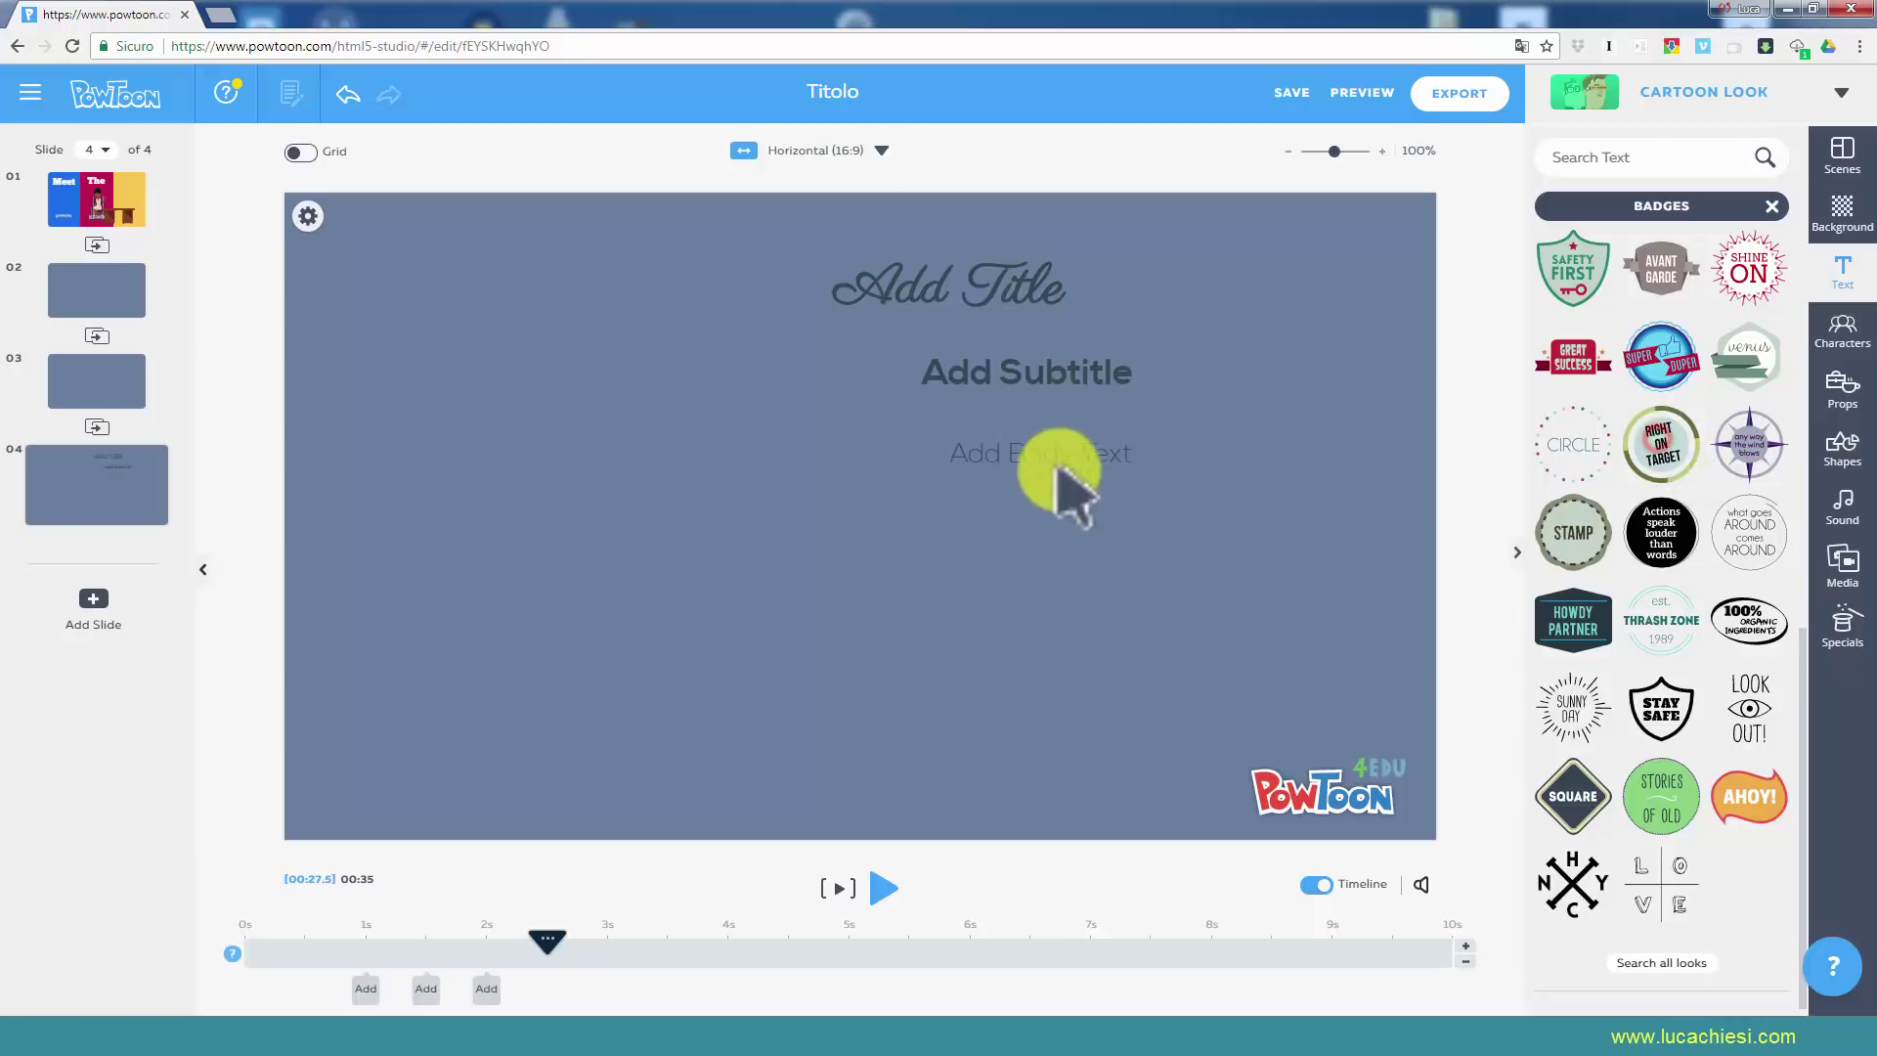
mouse_move(843, 526)
mouse_down()
mouse_move(645, 572)
mouse_move(529, 566)
mouse_up()
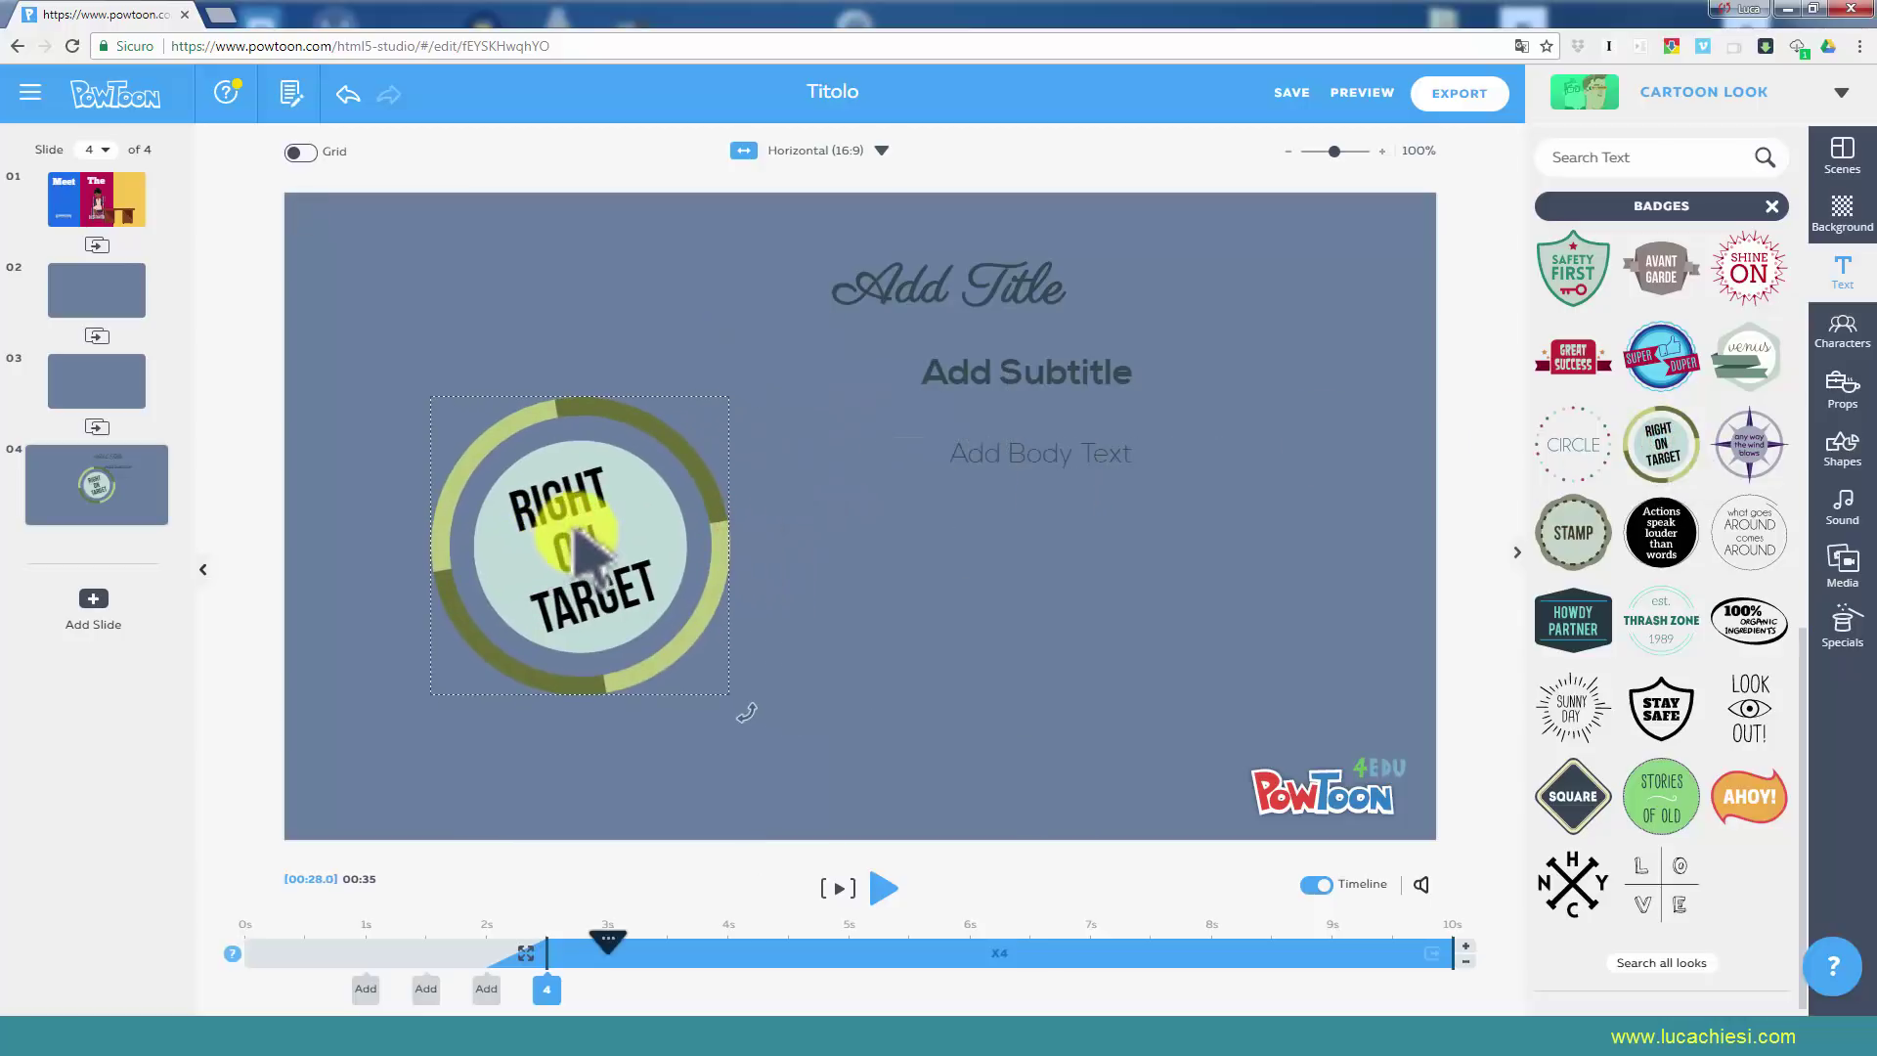
click(587, 553)
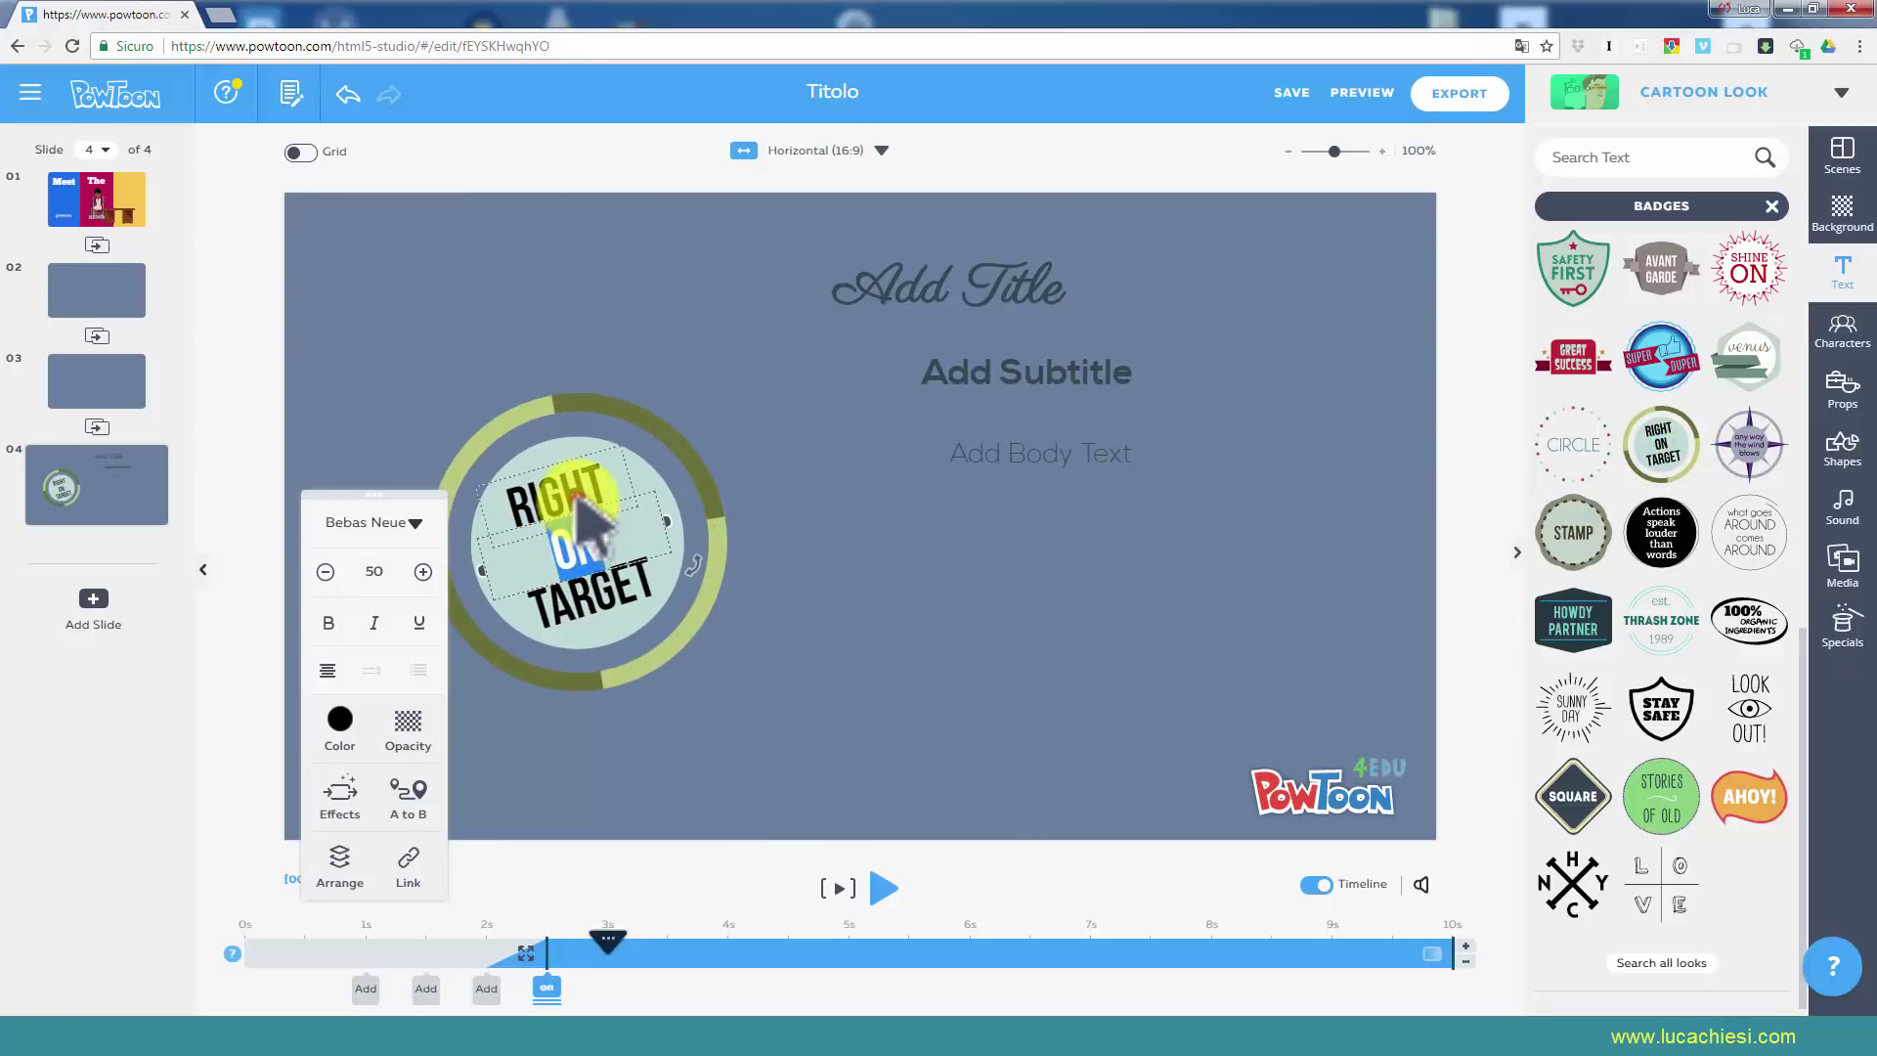
click(579, 500)
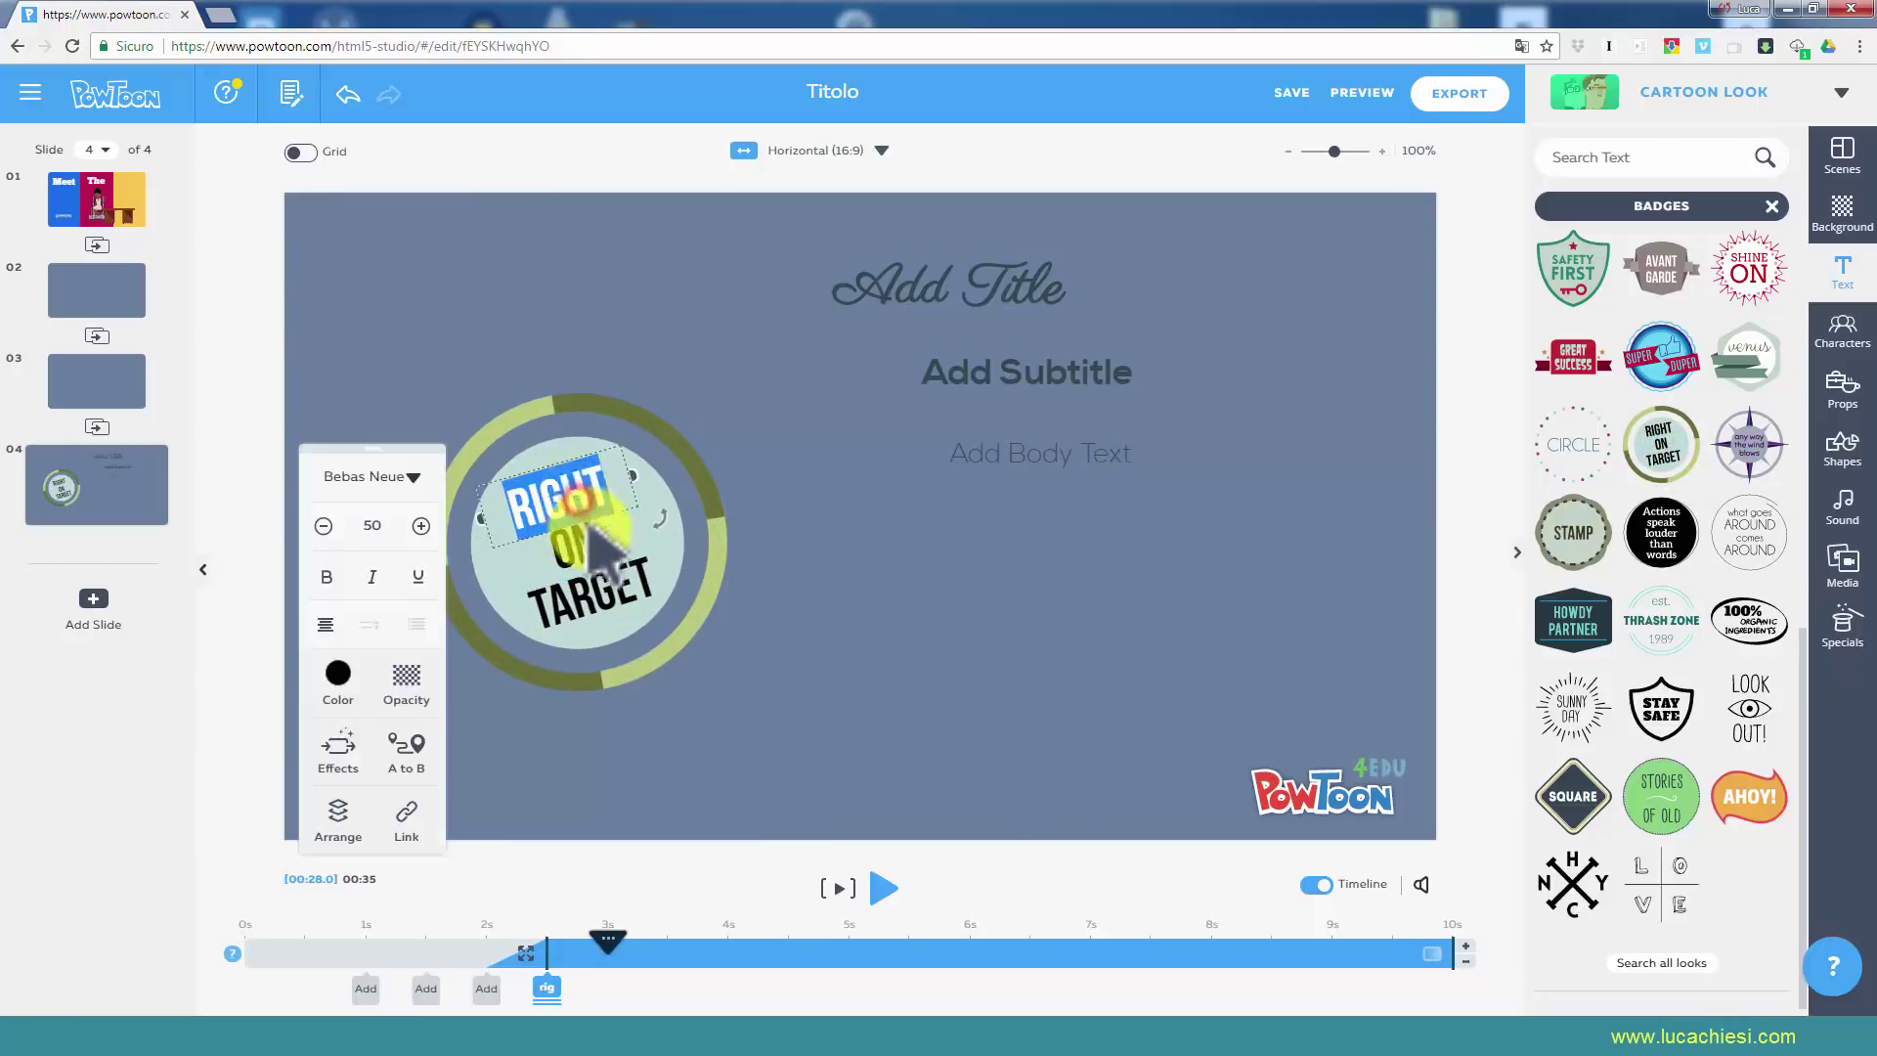
click(601, 393)
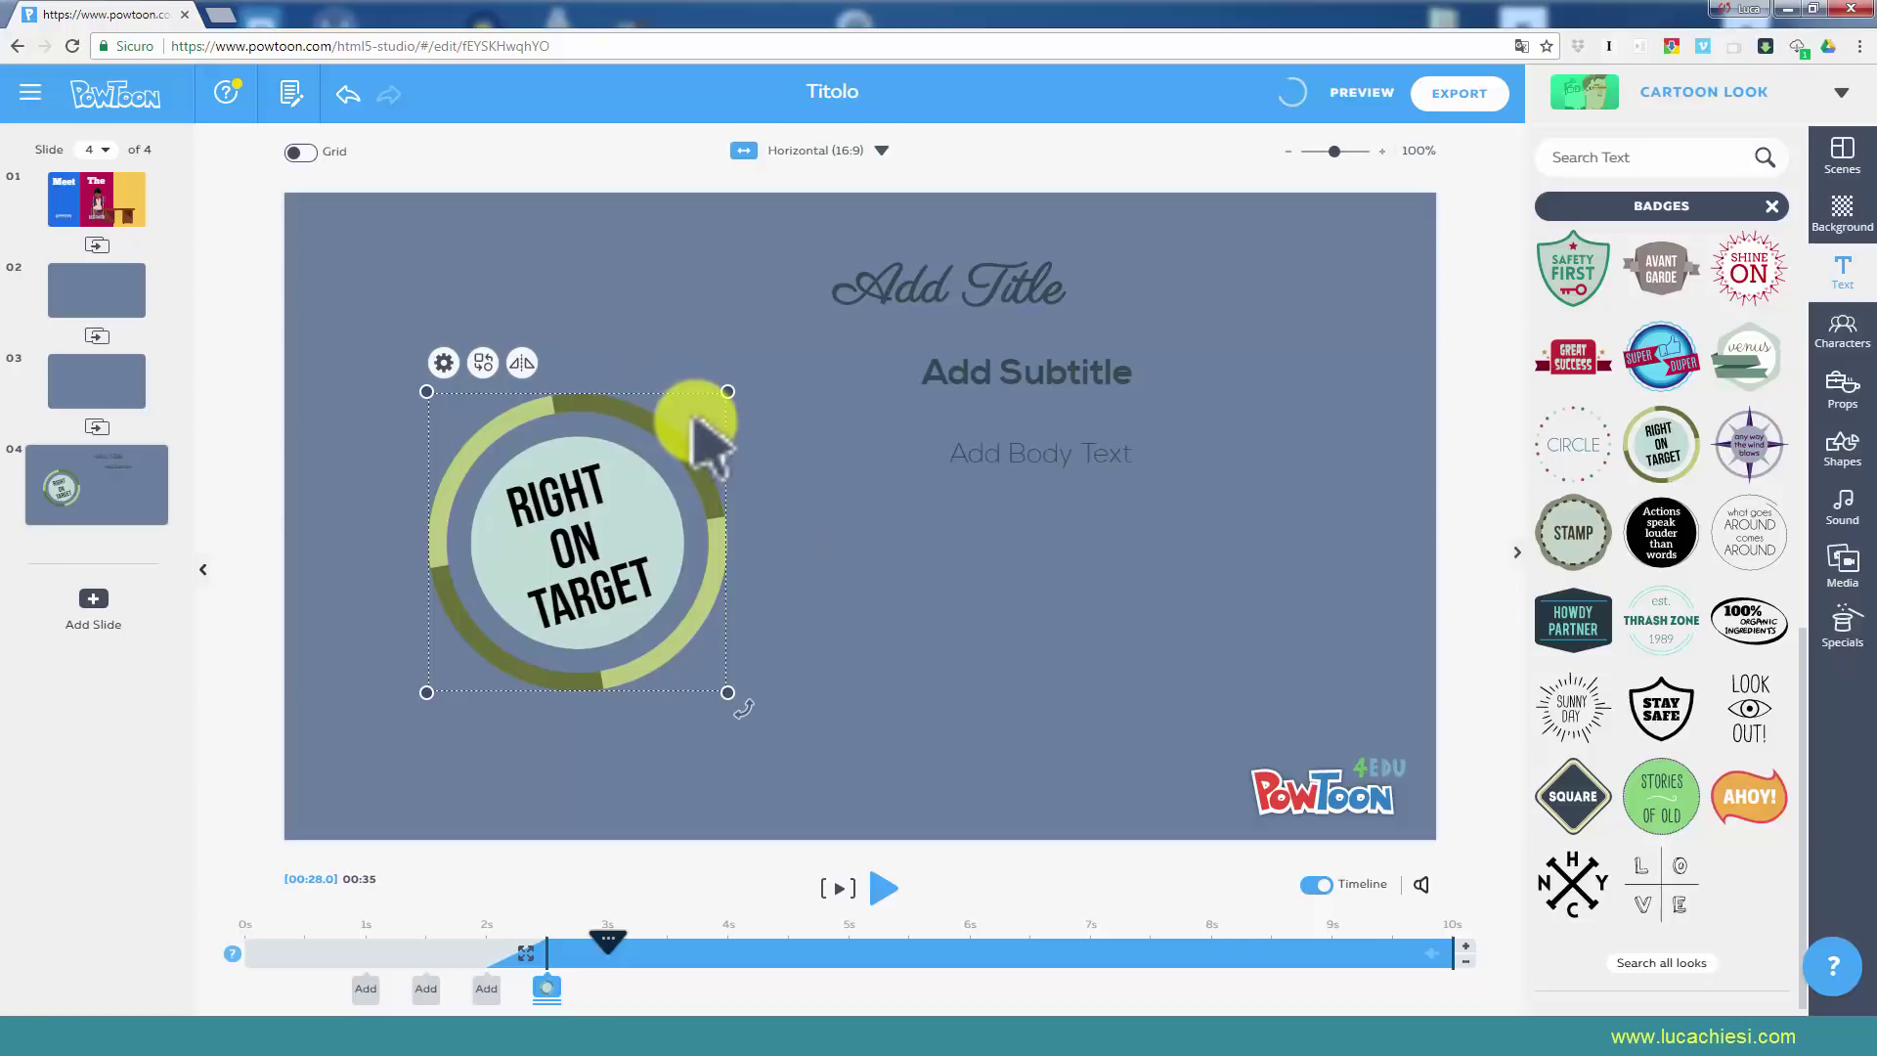
double_click(592, 500)
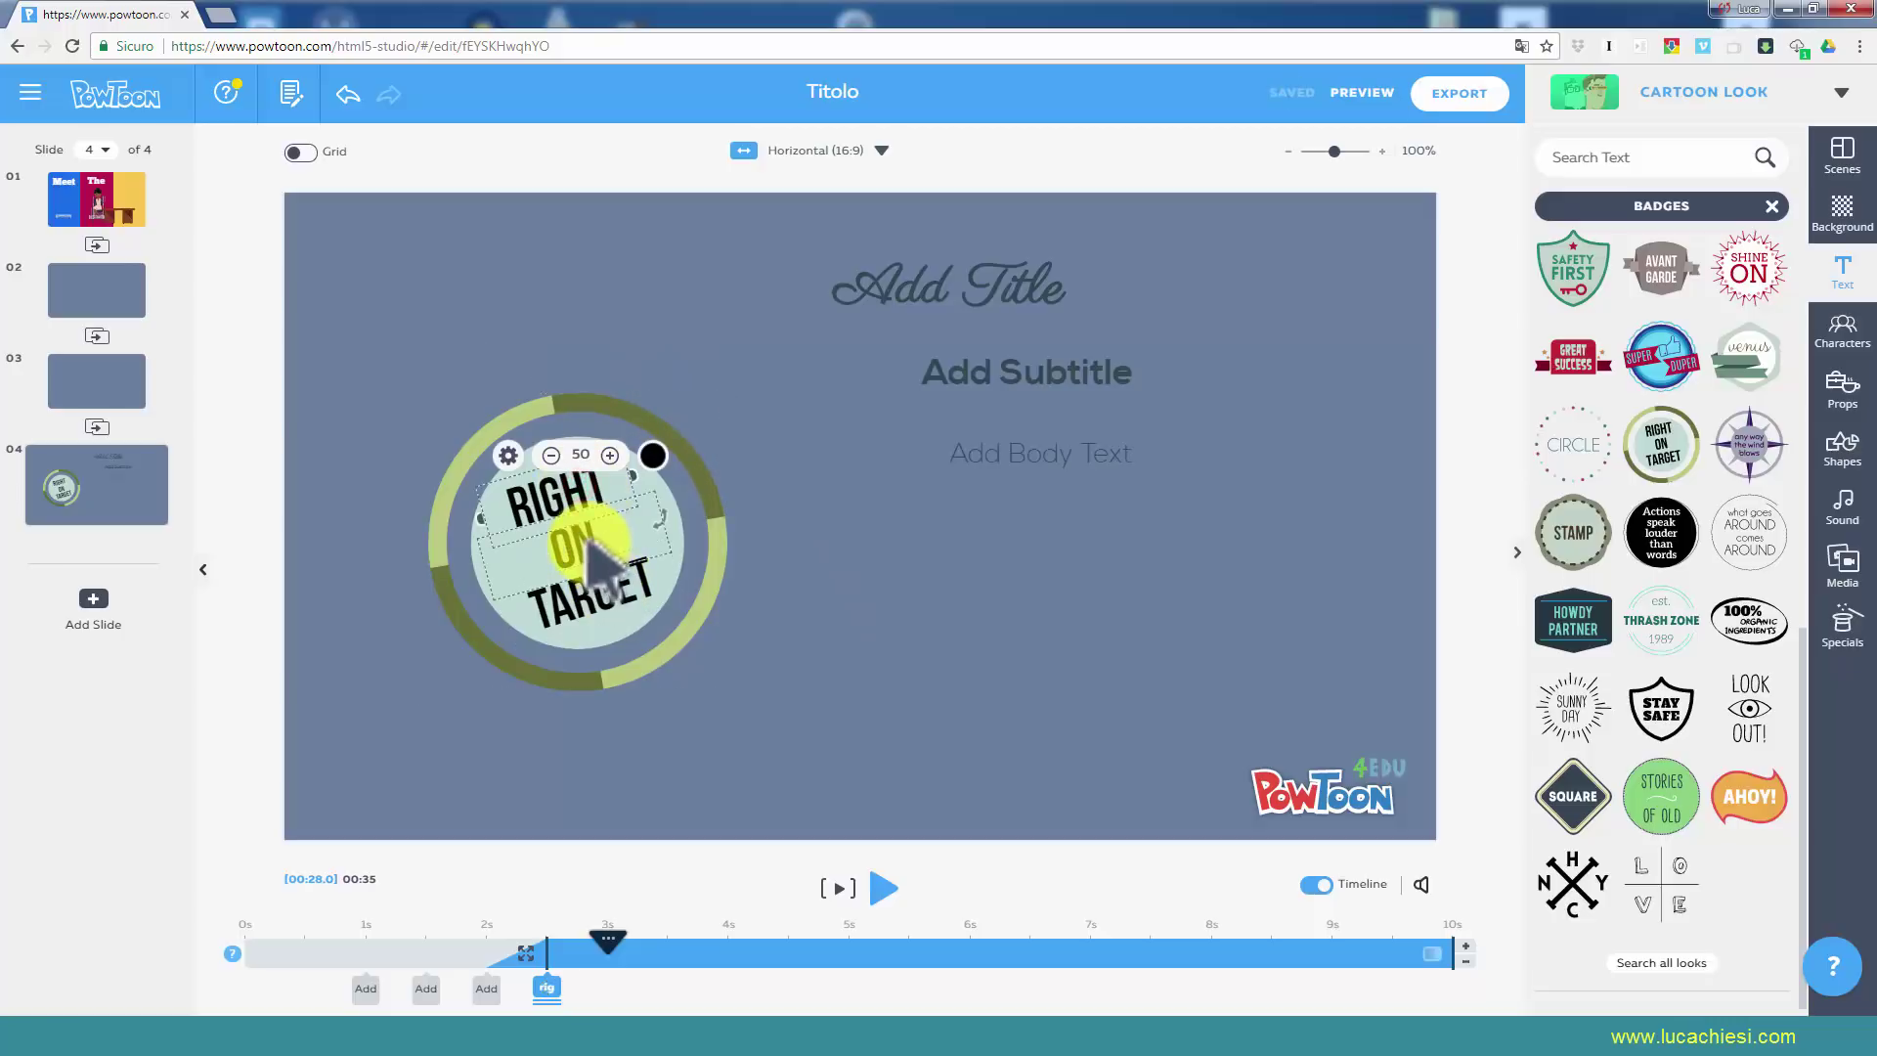
click(598, 612)
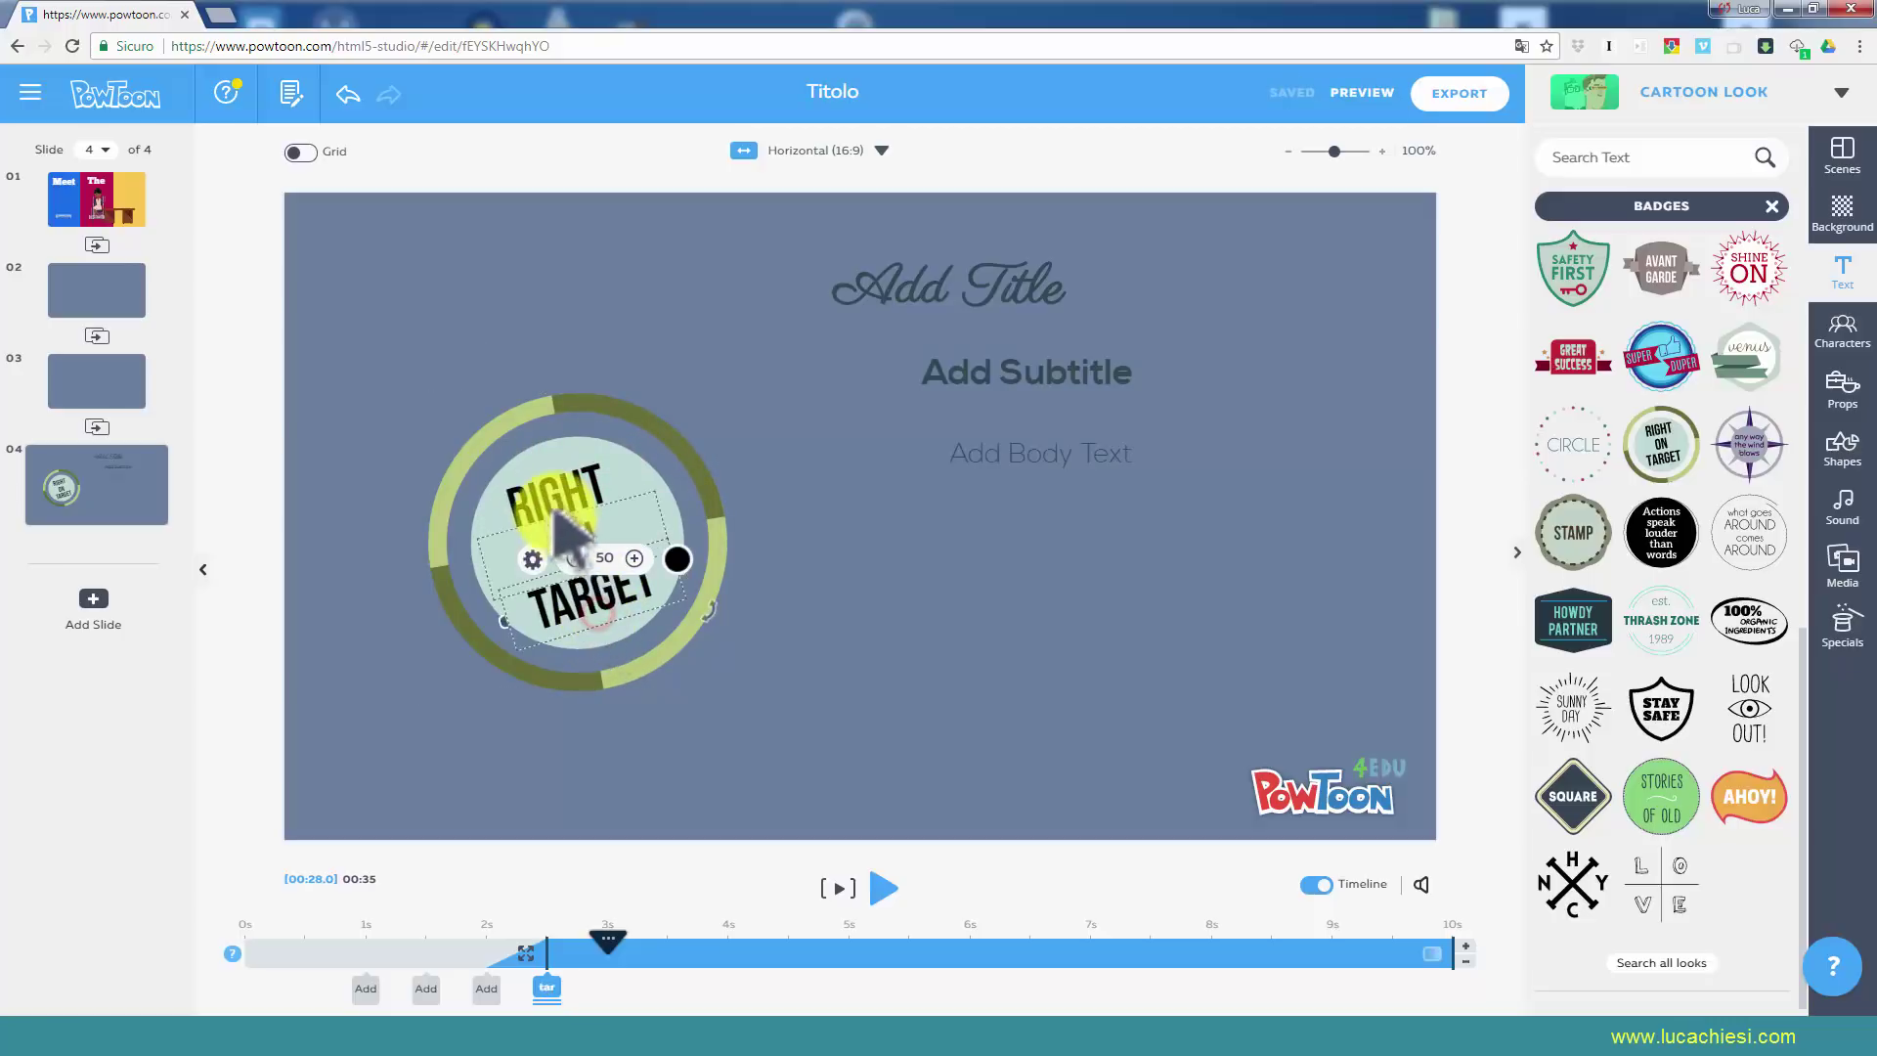
Rewrite the badge's three lines to read 'SD ASDASDA ASDASD' and close the badges library.
double_click(556, 513)
text(SD)
click(565, 552)
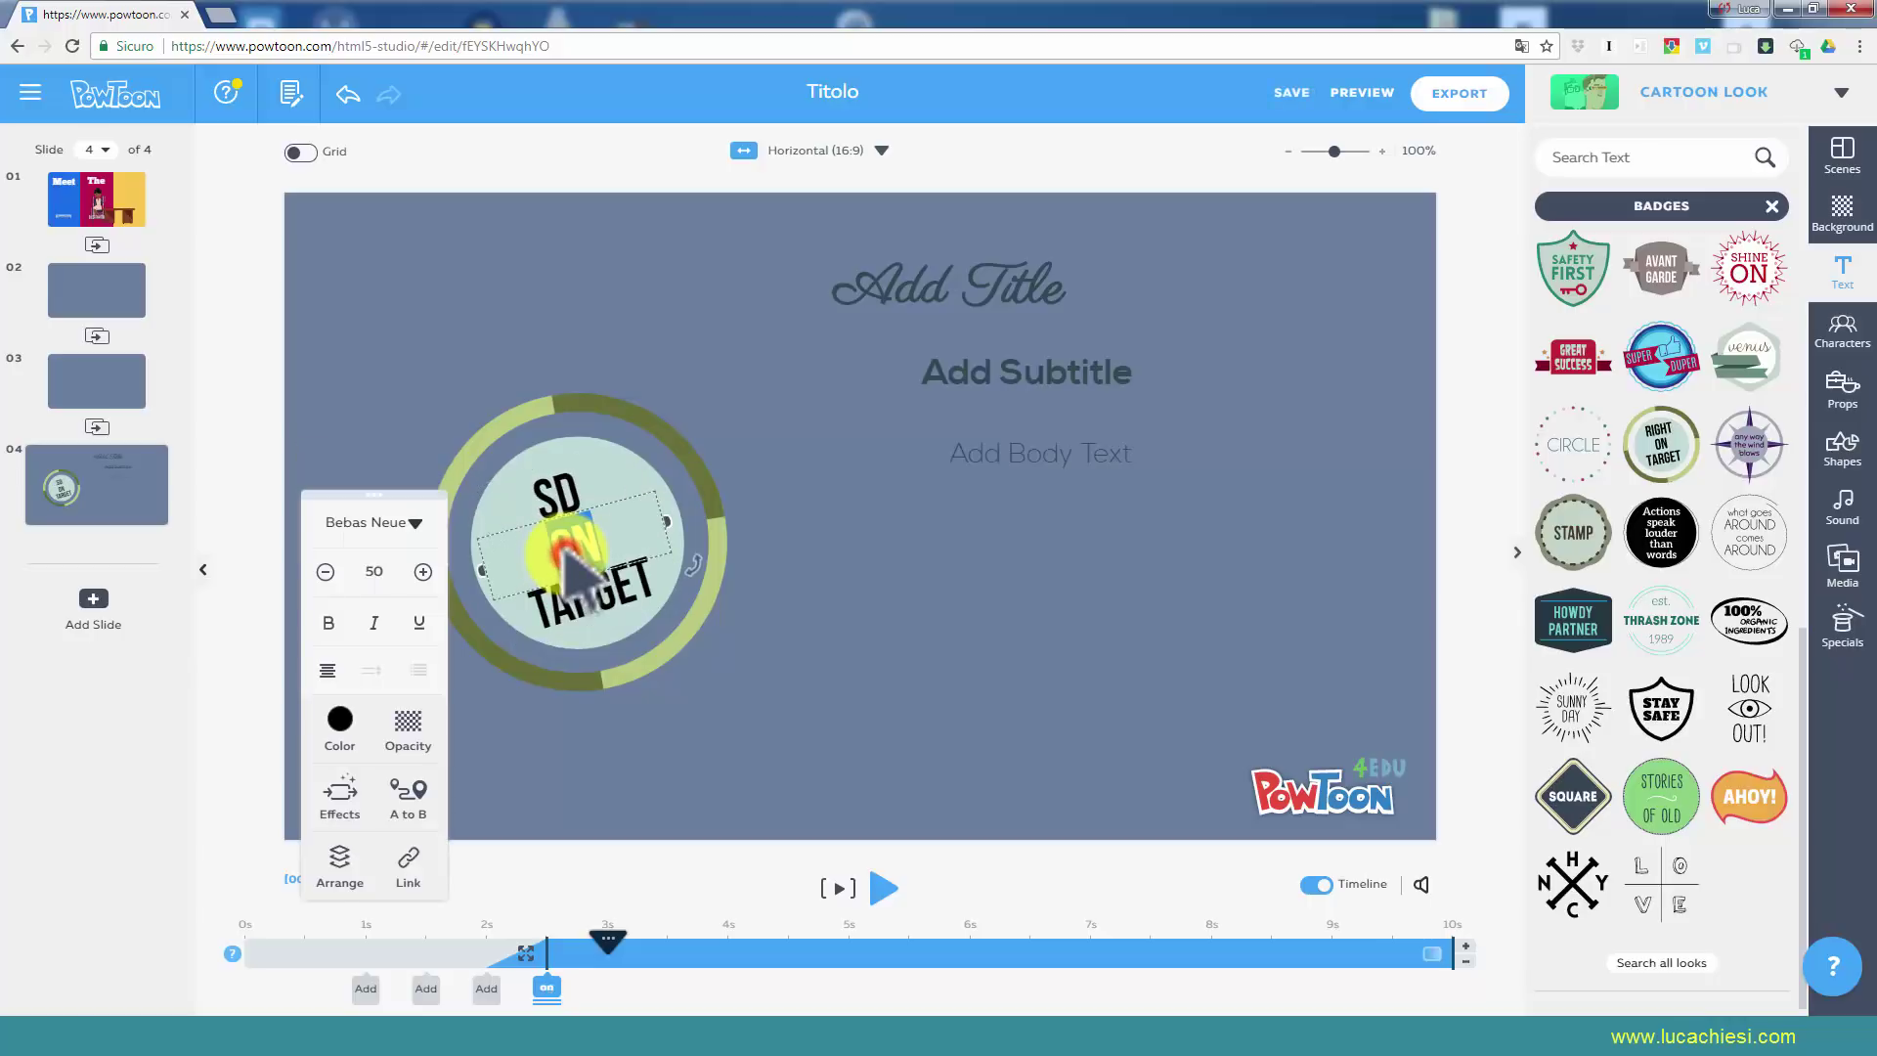
text(ASDA)
double_click(616, 601)
text(ASDAS)
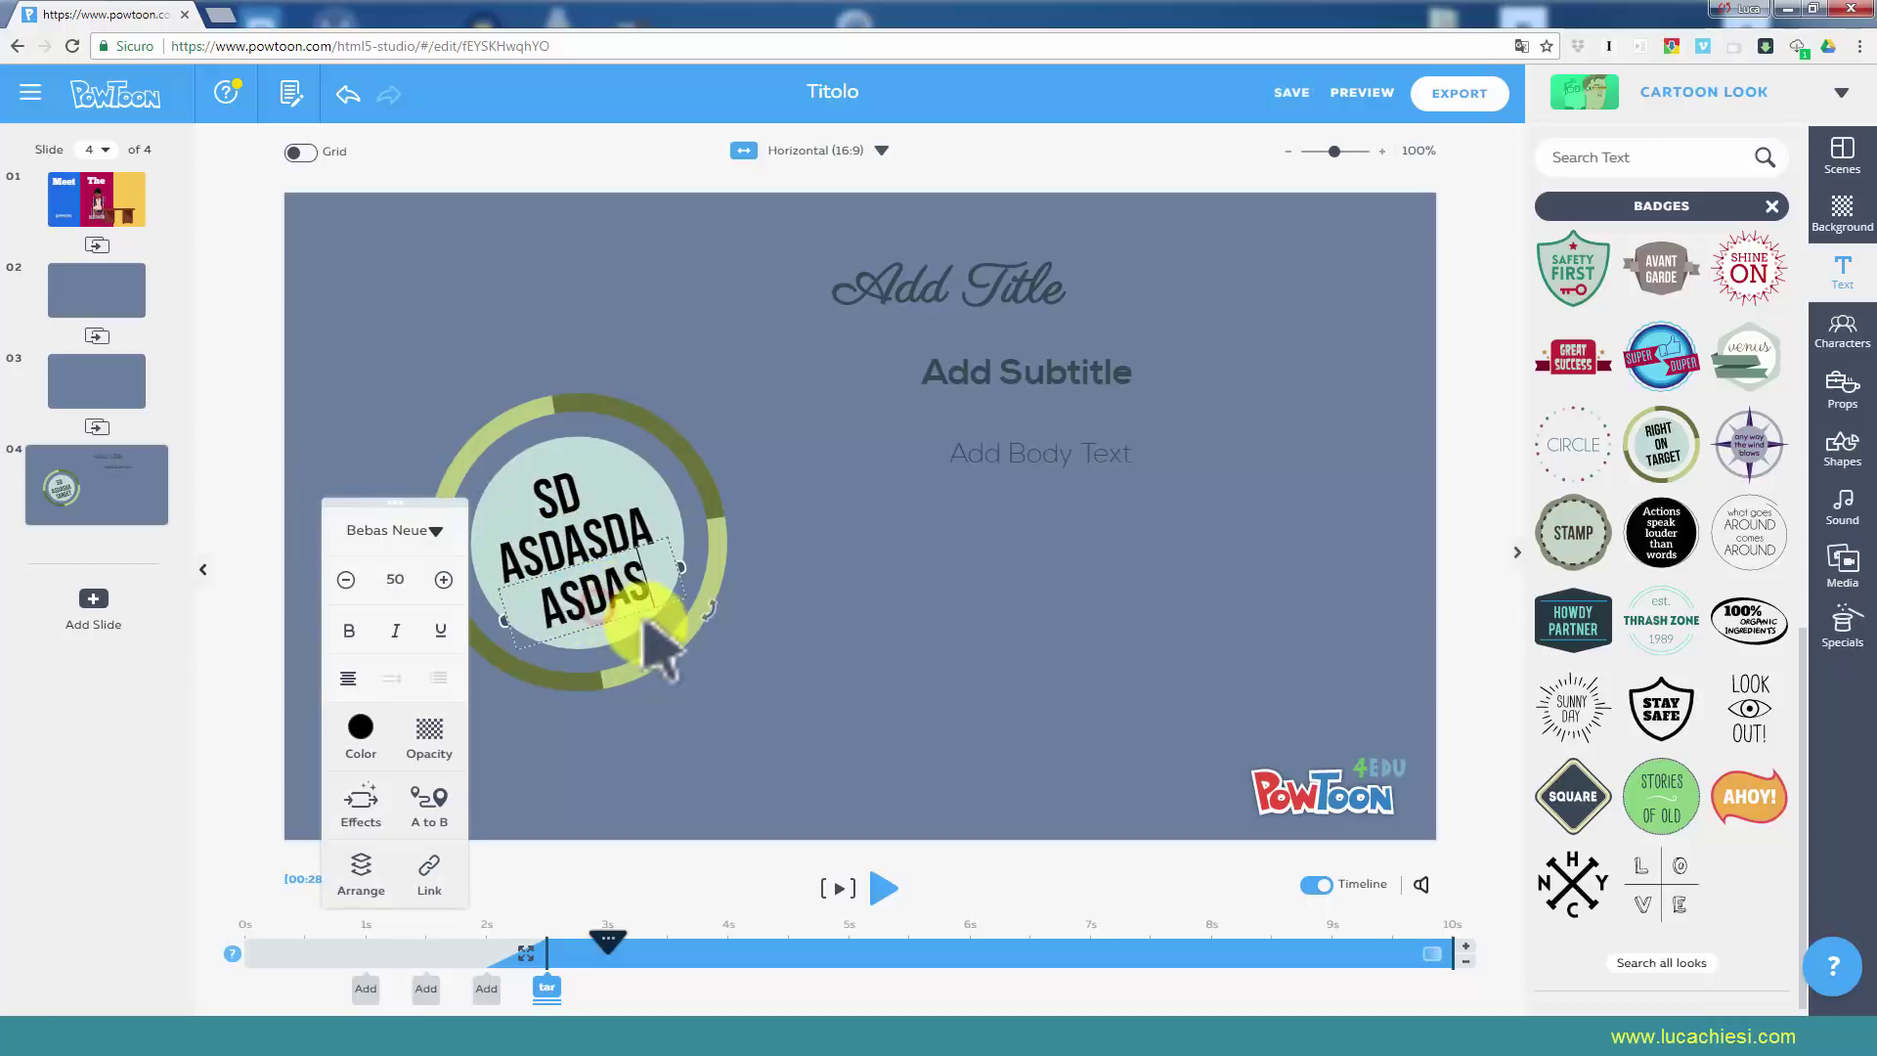
text(D)
click(756, 686)
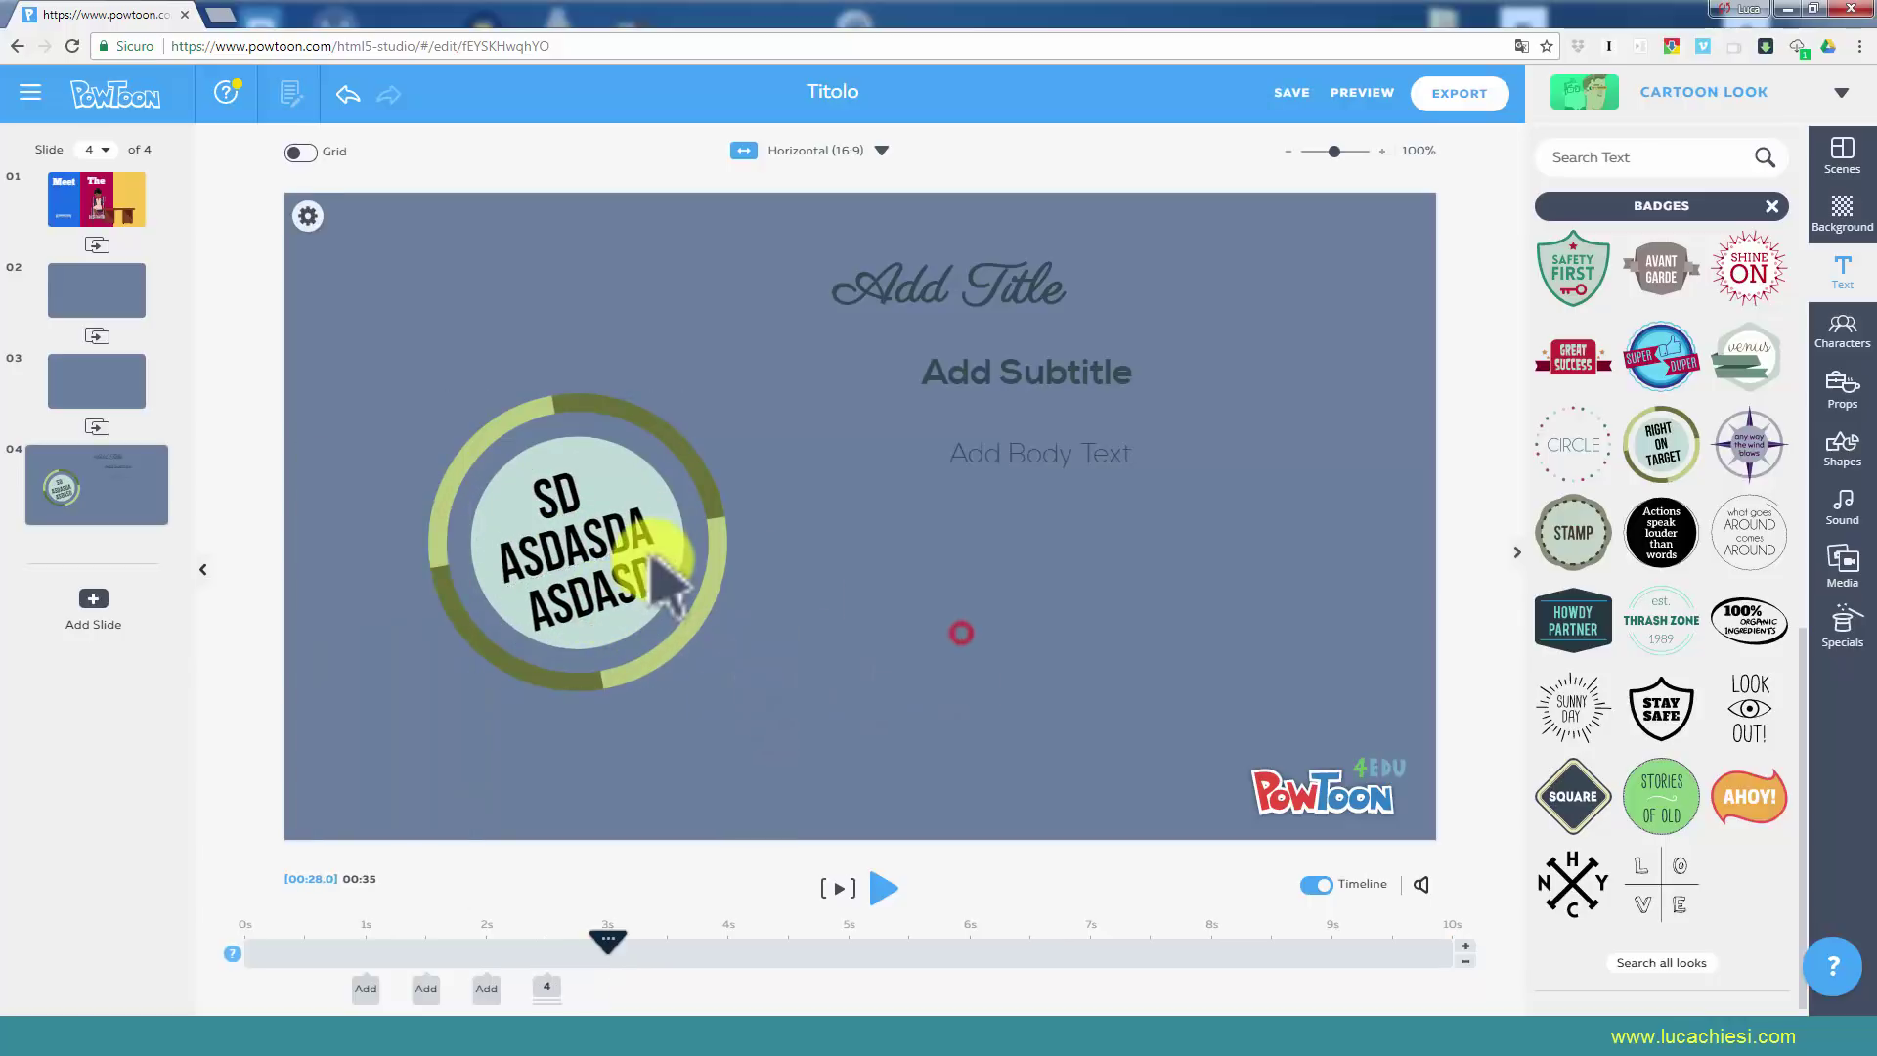
click(1841, 274)
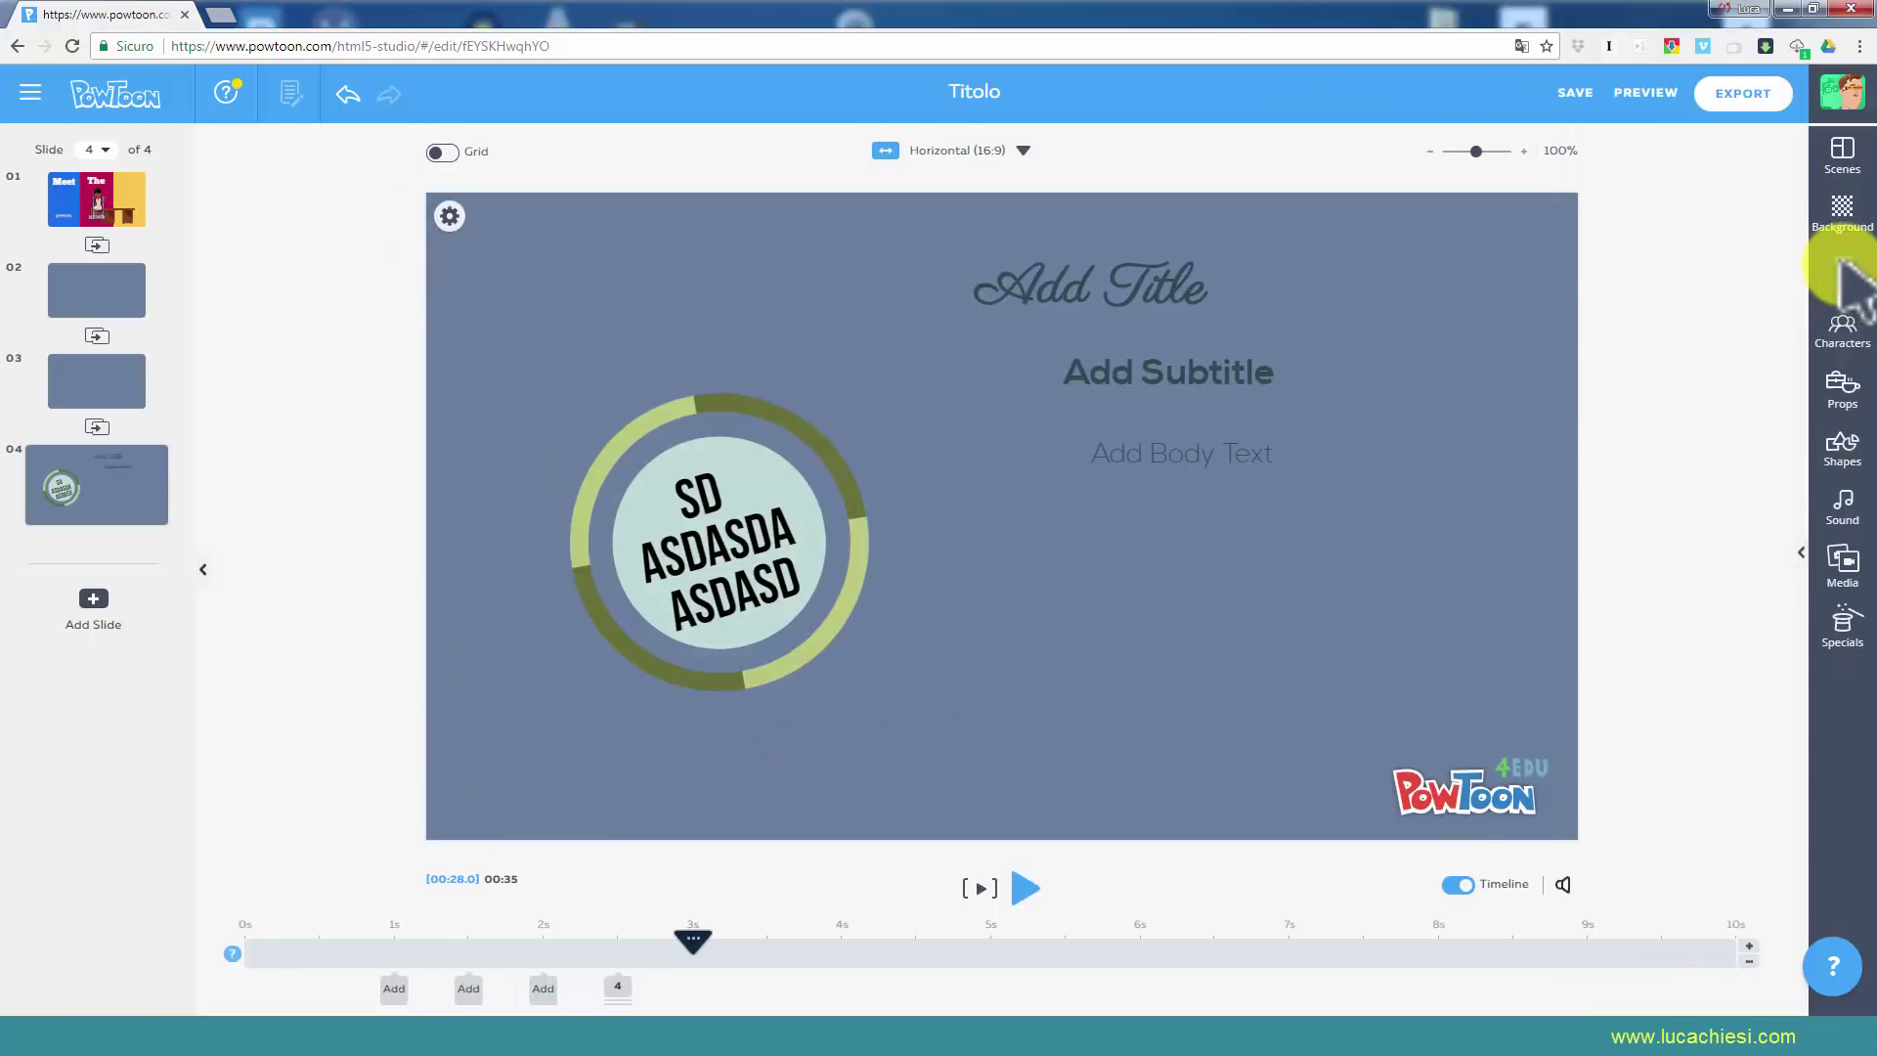
click(1838, 322)
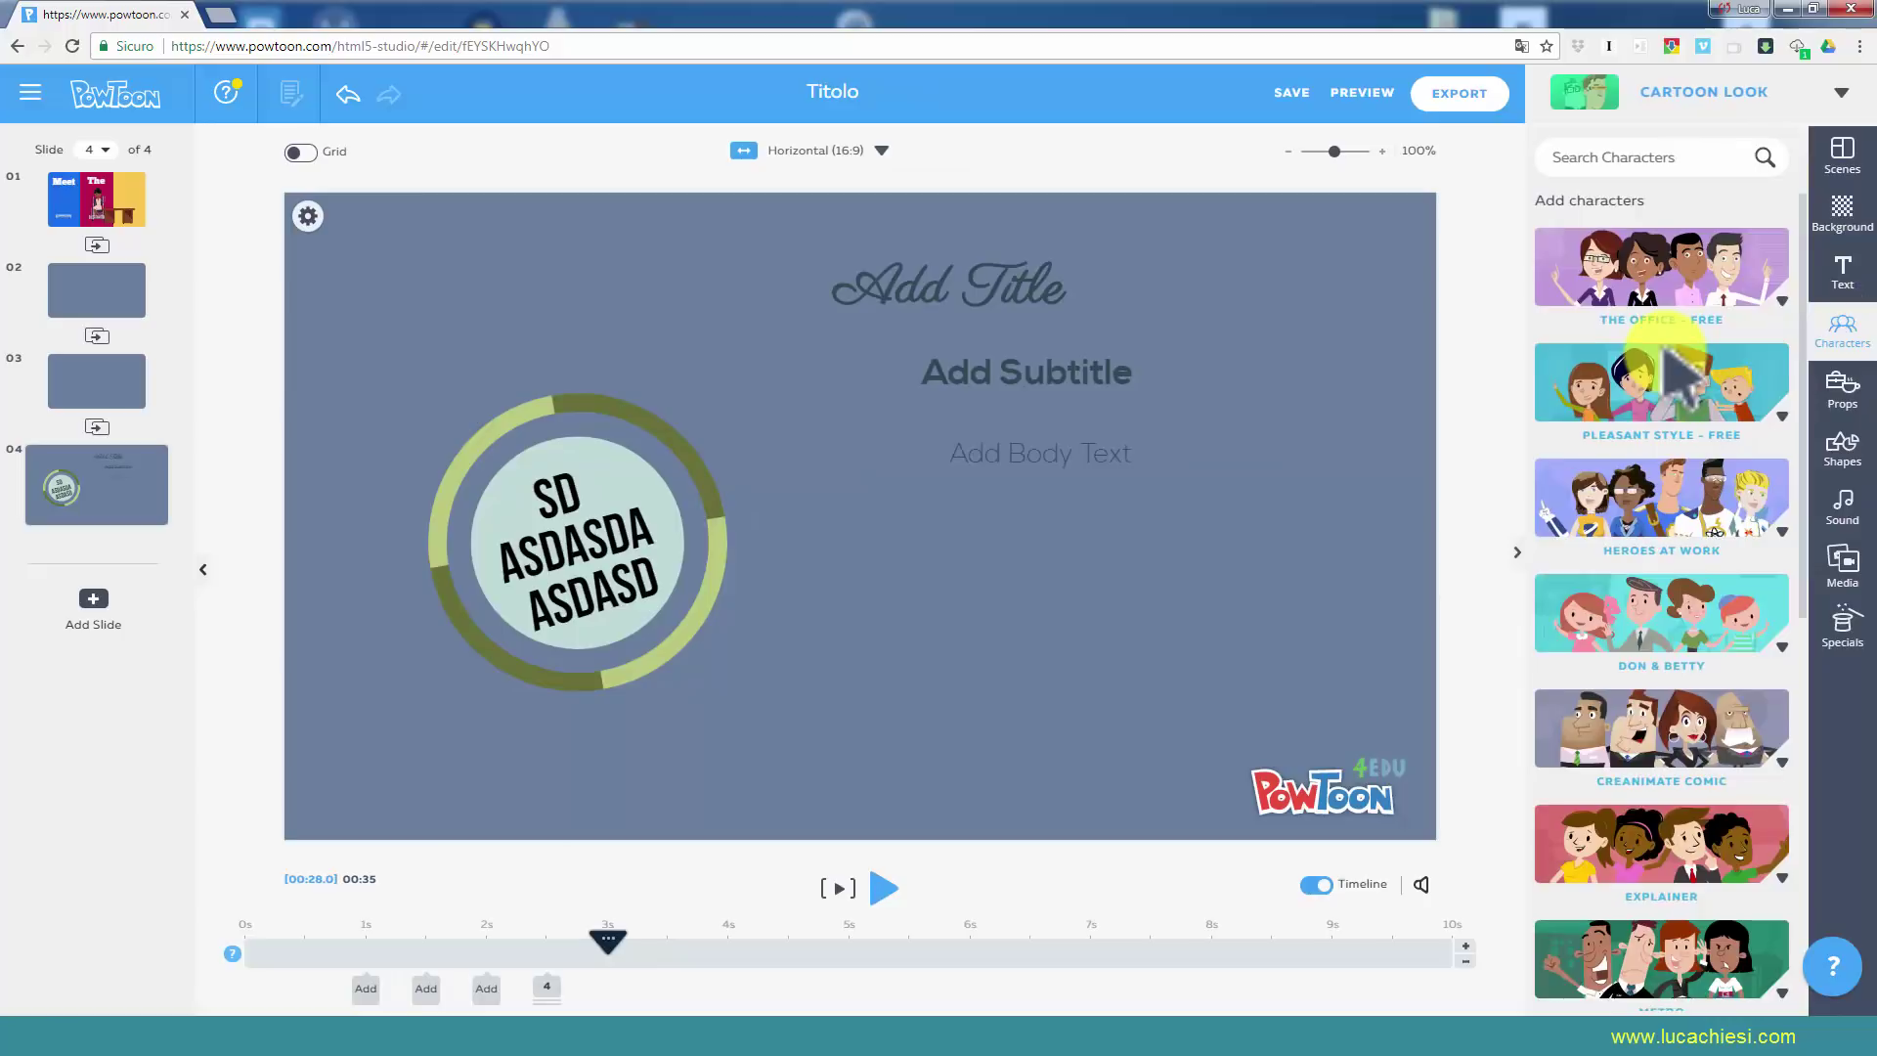
Scroll the character library and expand, then collapse, the Cartoon character set.
scroll(1698, 448, down, 3)
scroll(1706, 472, down, 4)
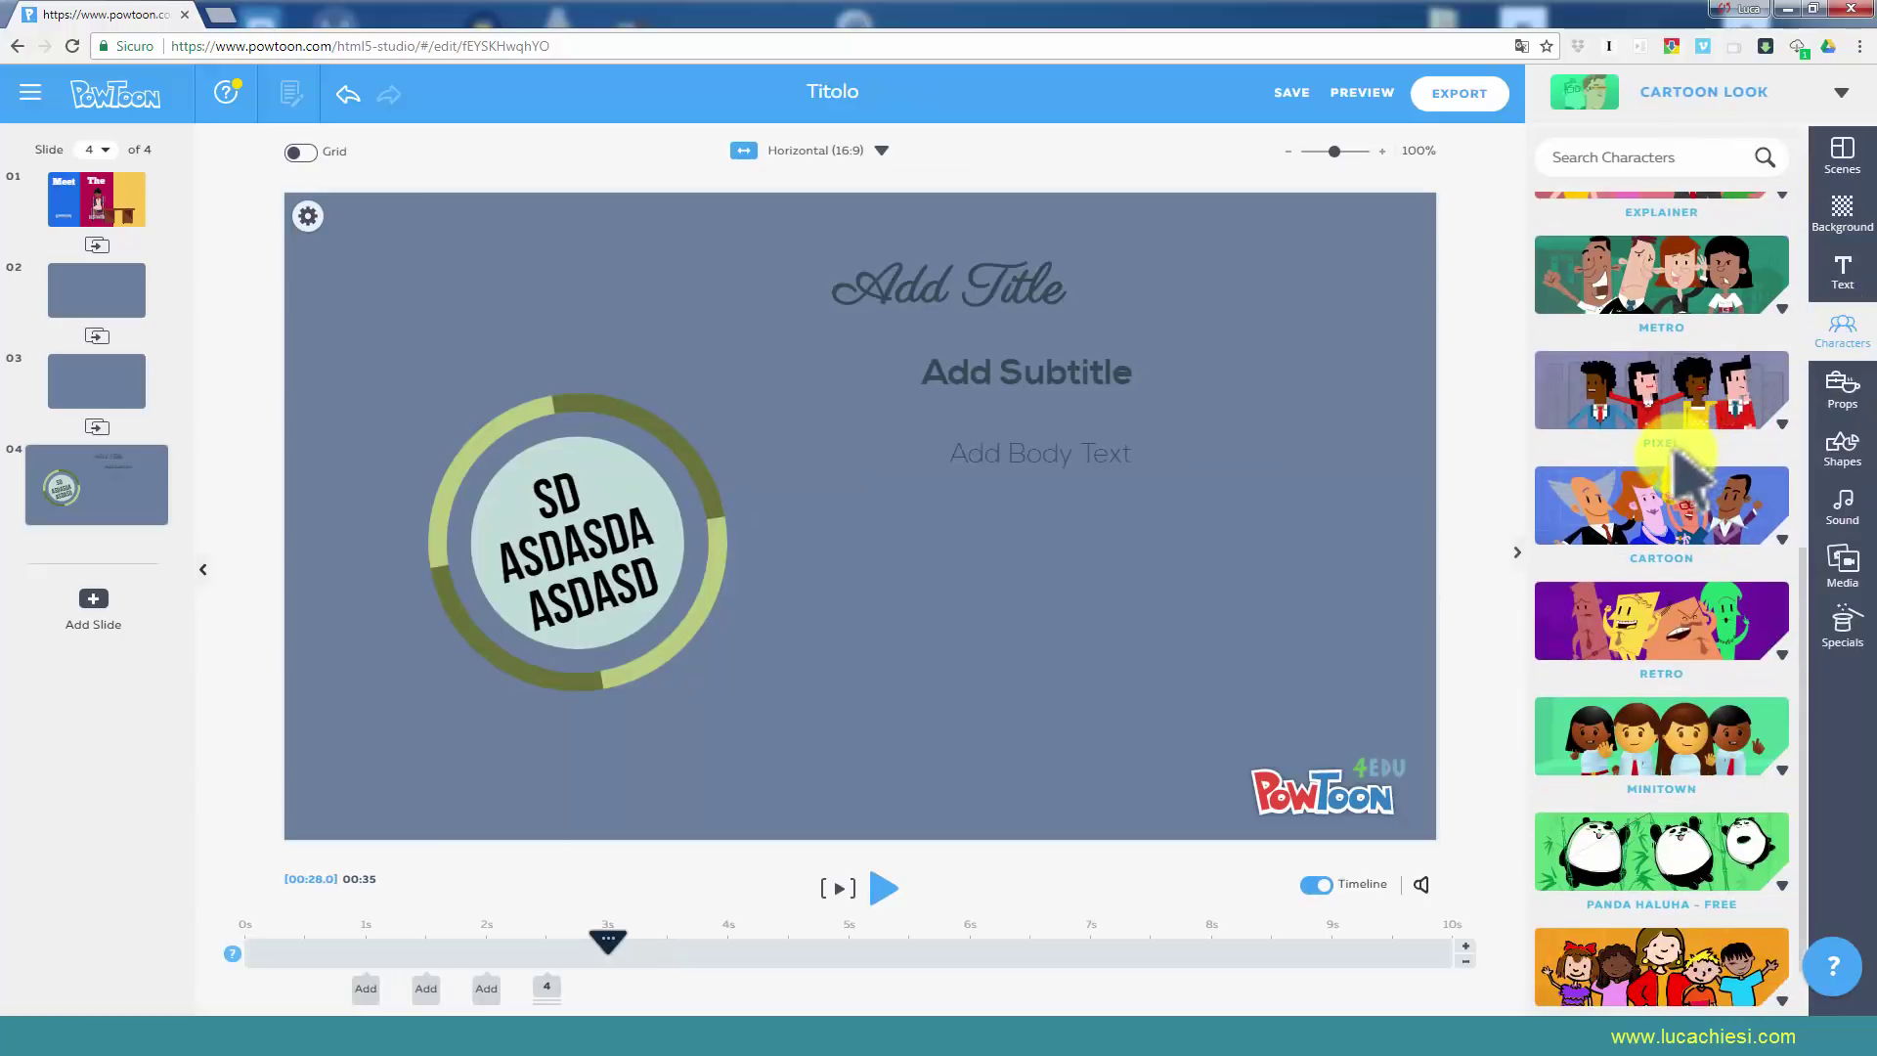
scroll(1657, 459, down, 1)
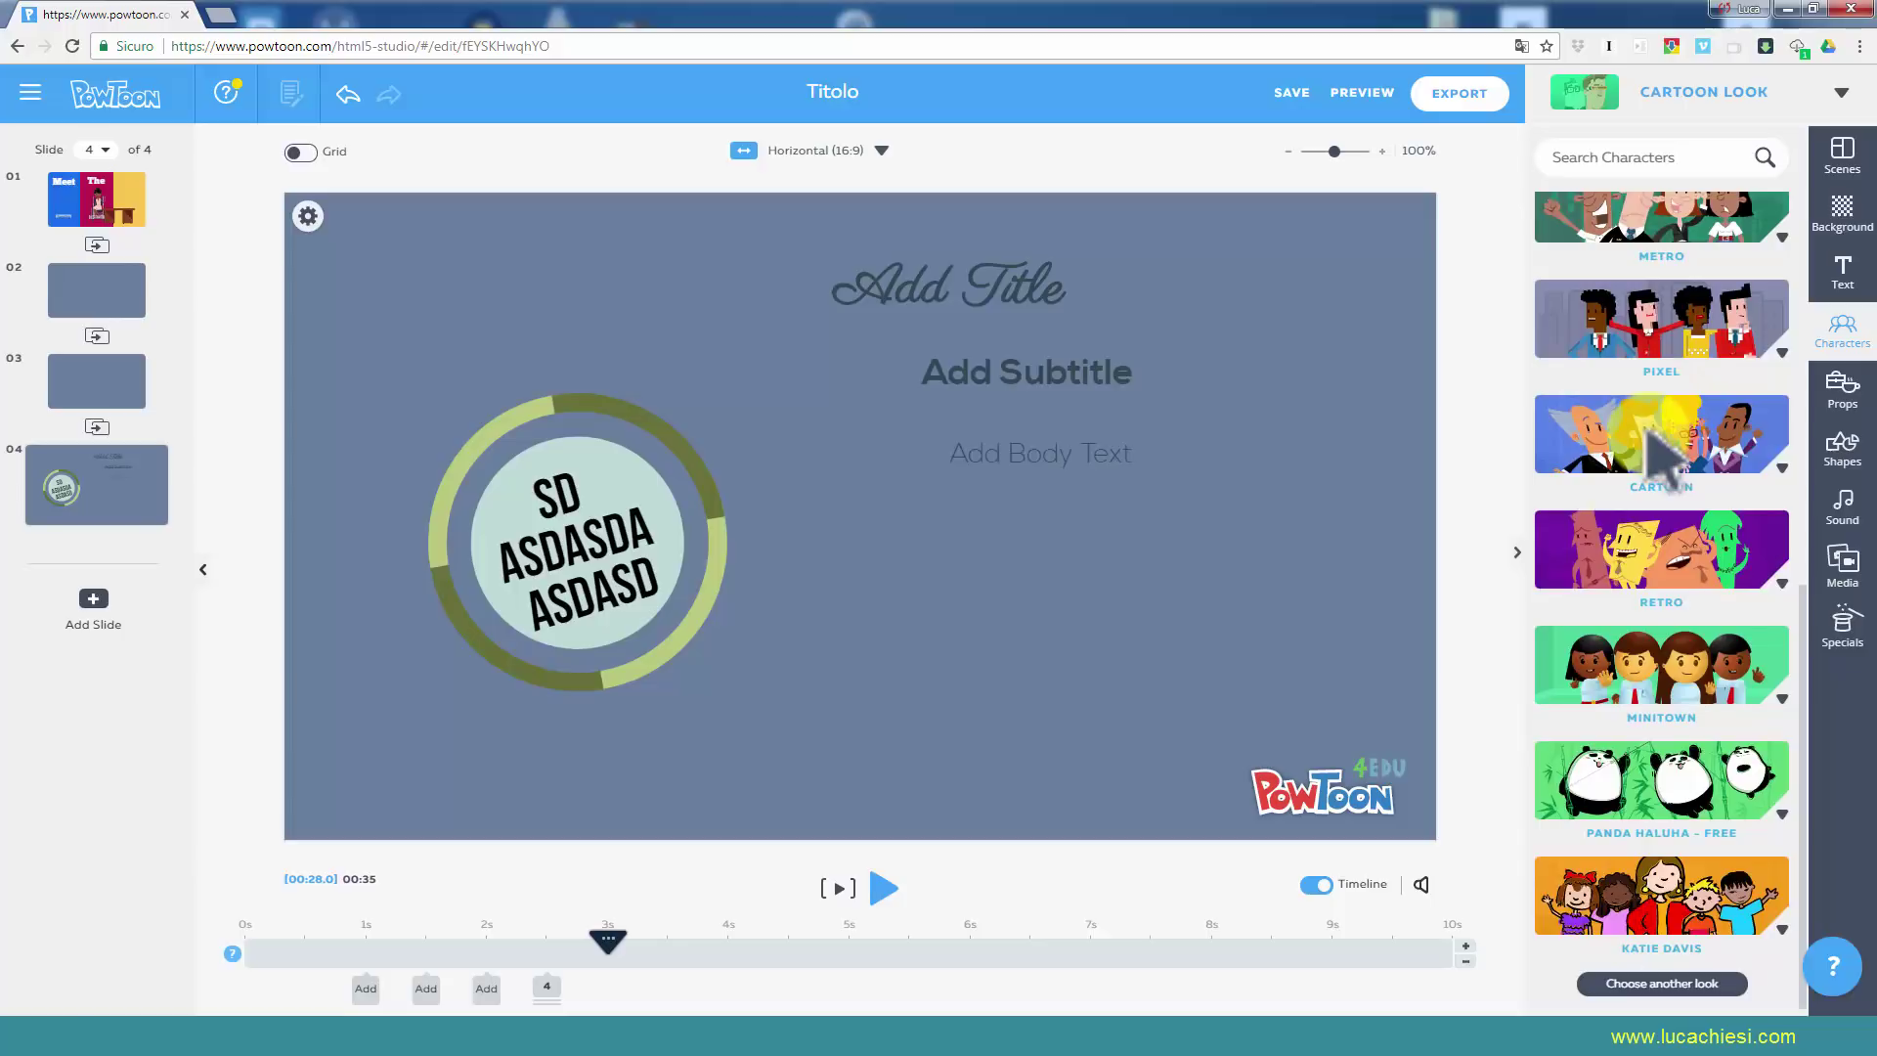
scroll(1662, 450, up, 1)
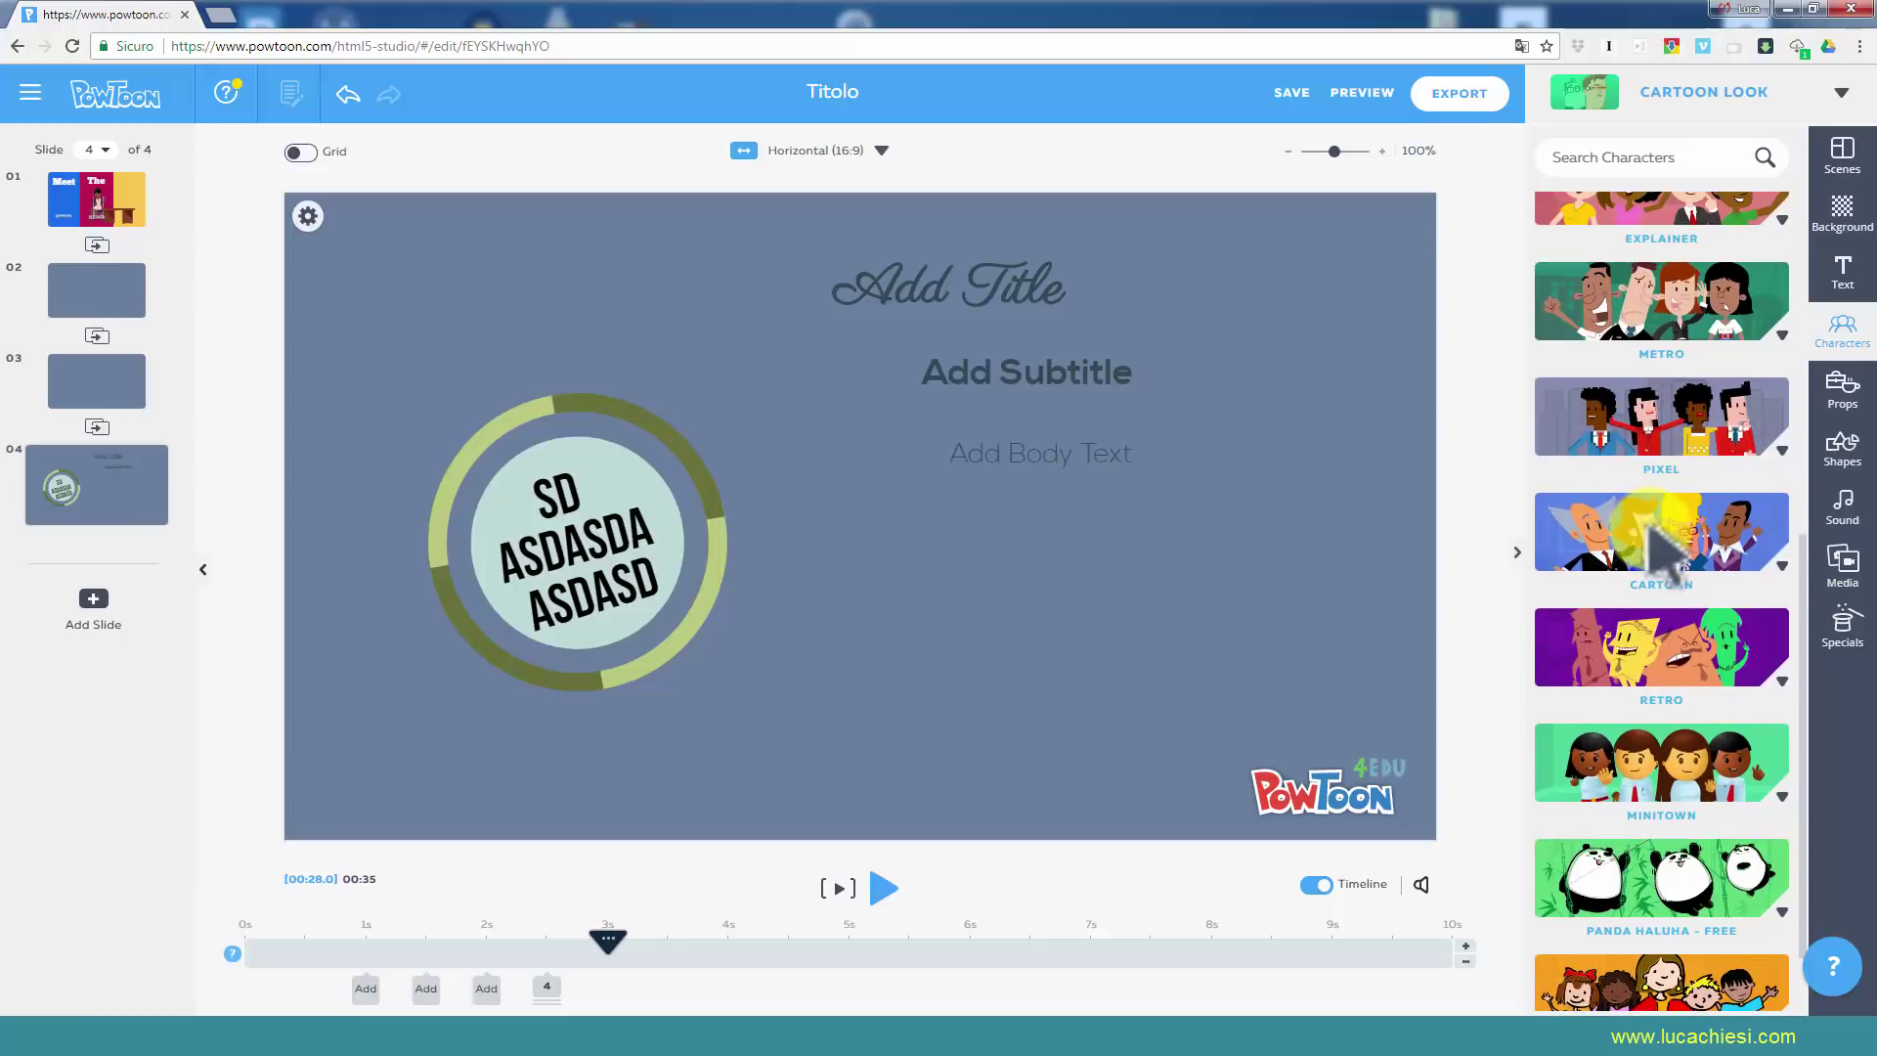
click(1782, 562)
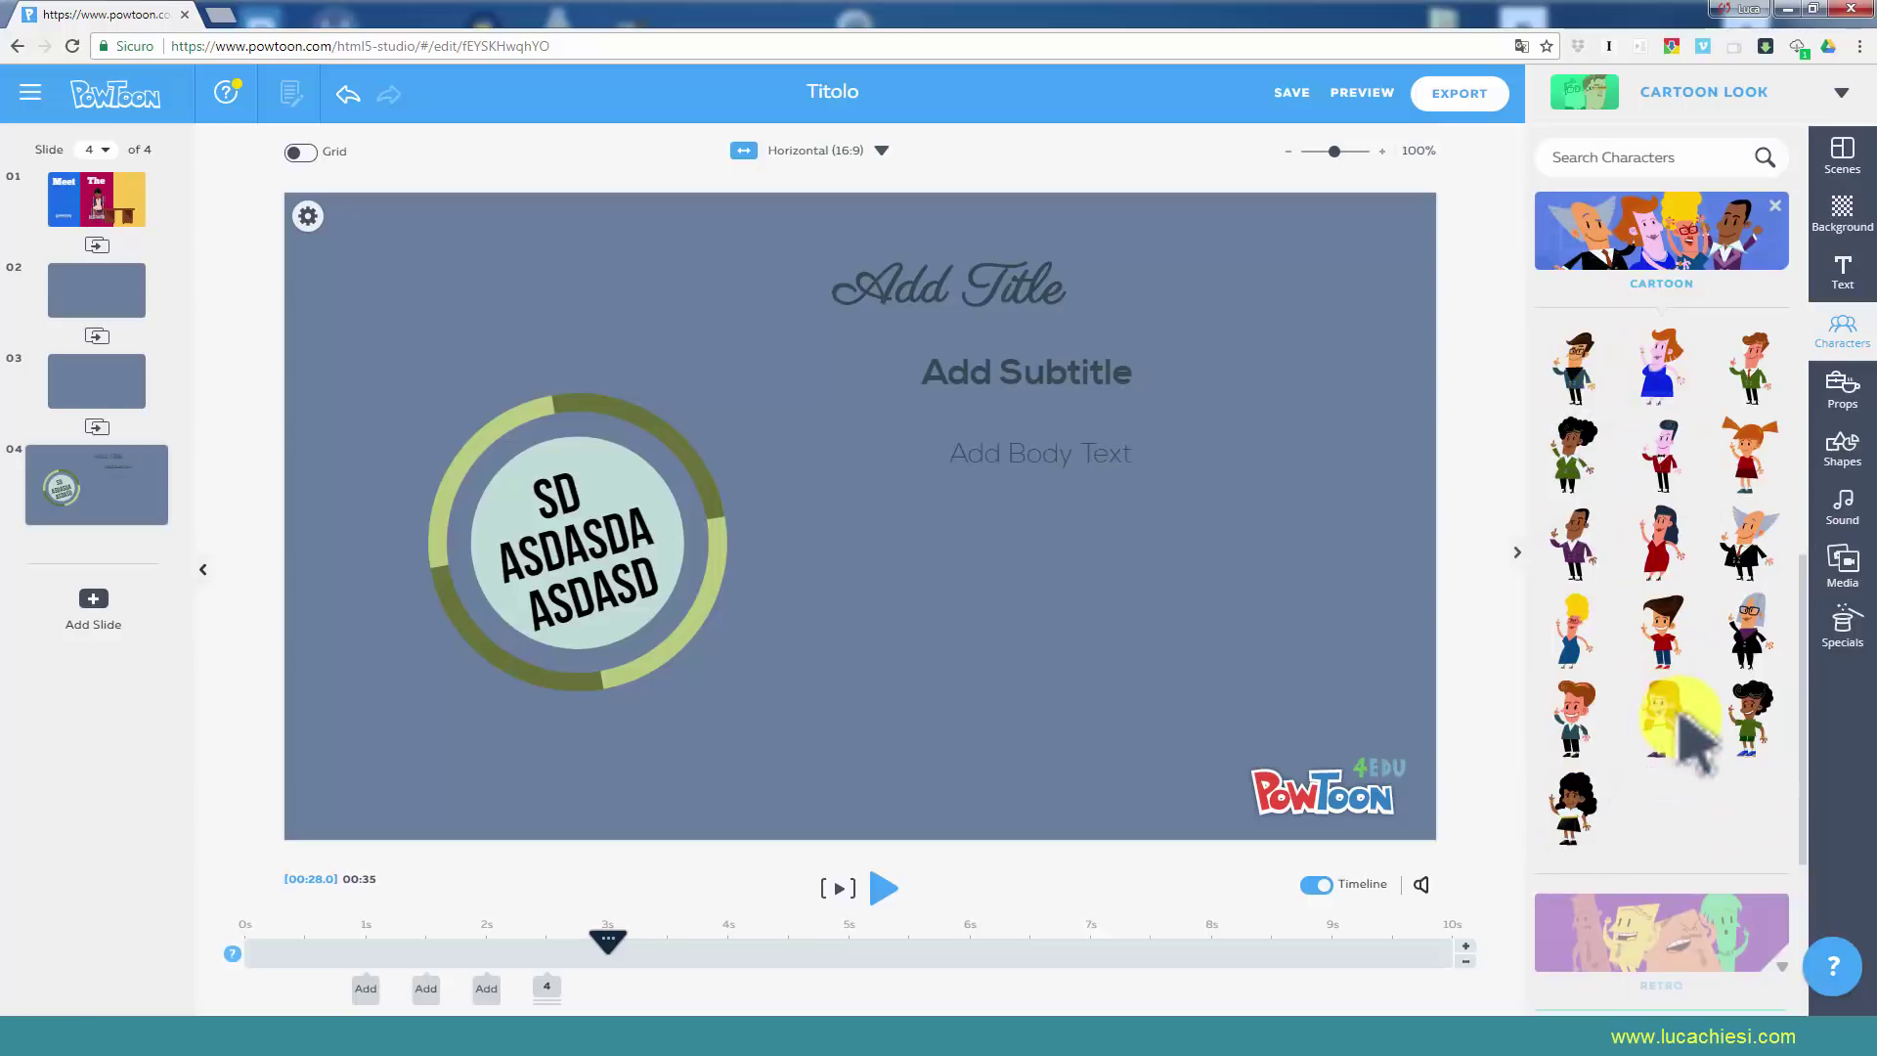
click(1672, 239)
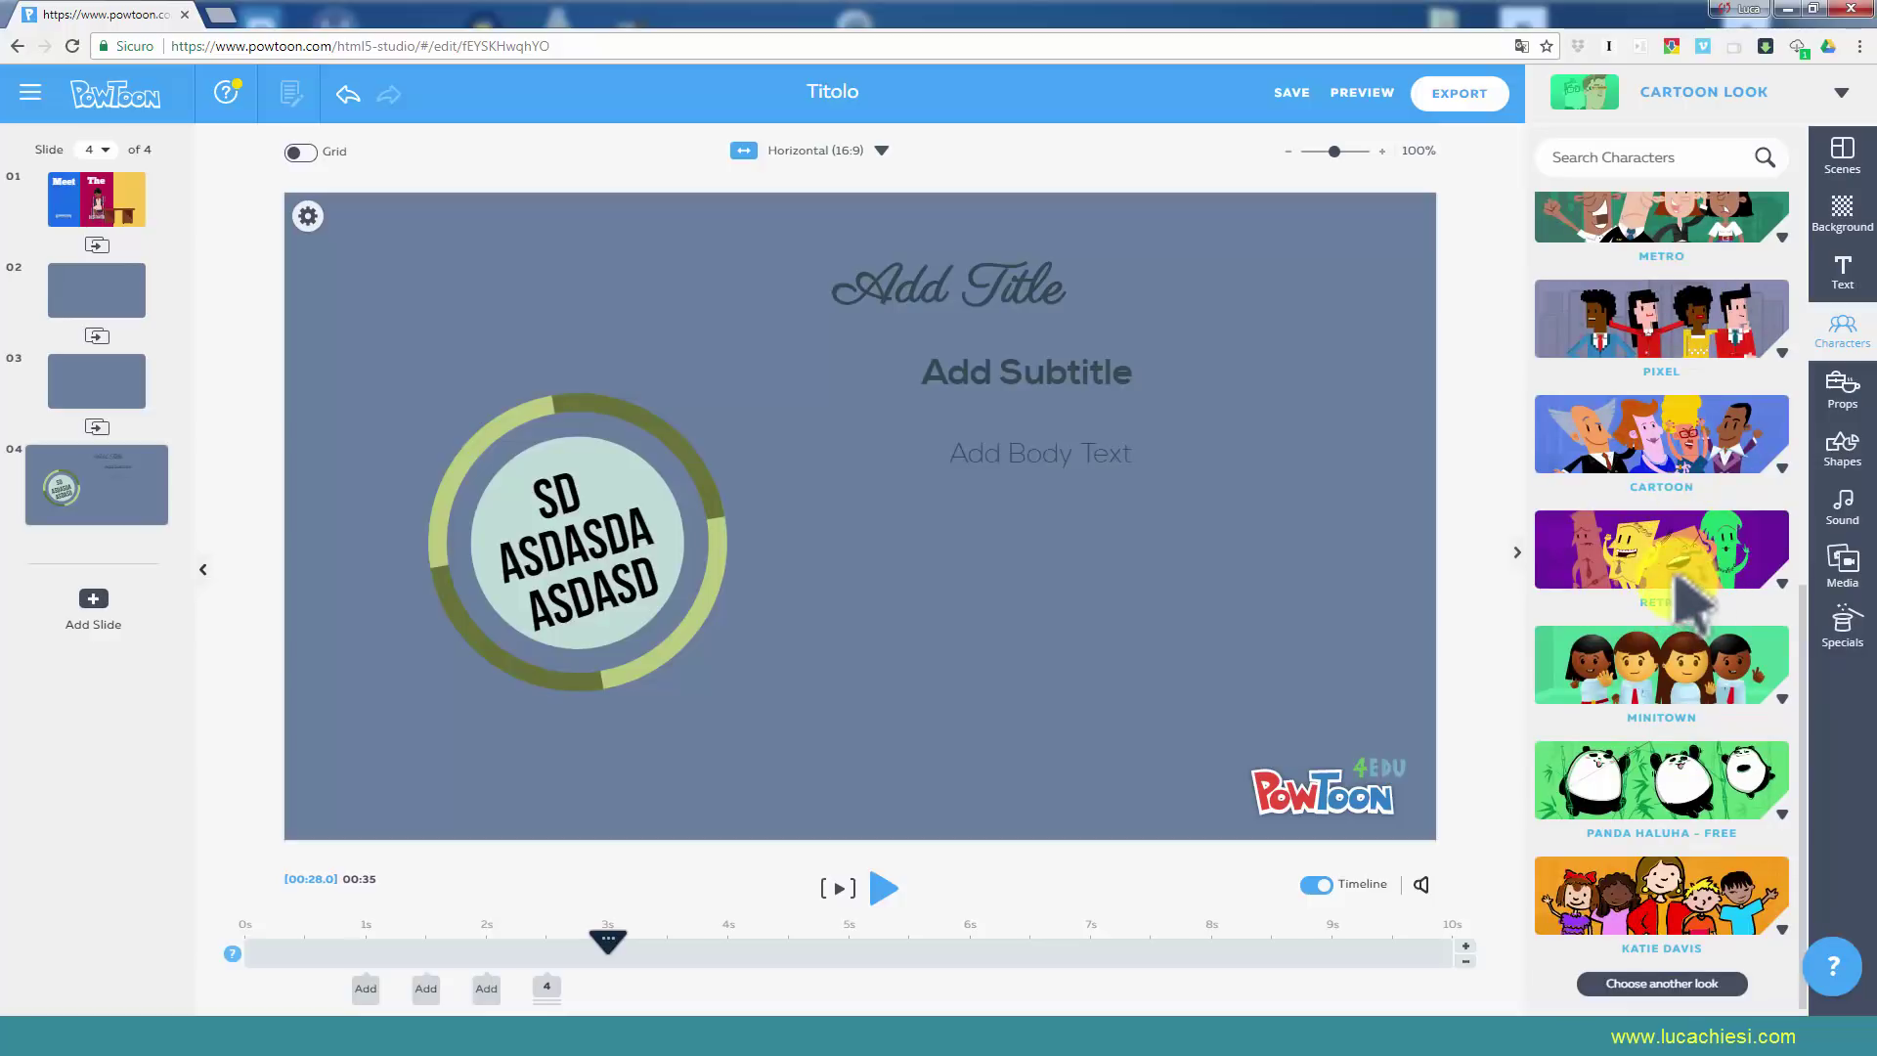
Scroll further down and expand, then collapse, the Katie Davis character set.
scroll(1688, 587, up, 8)
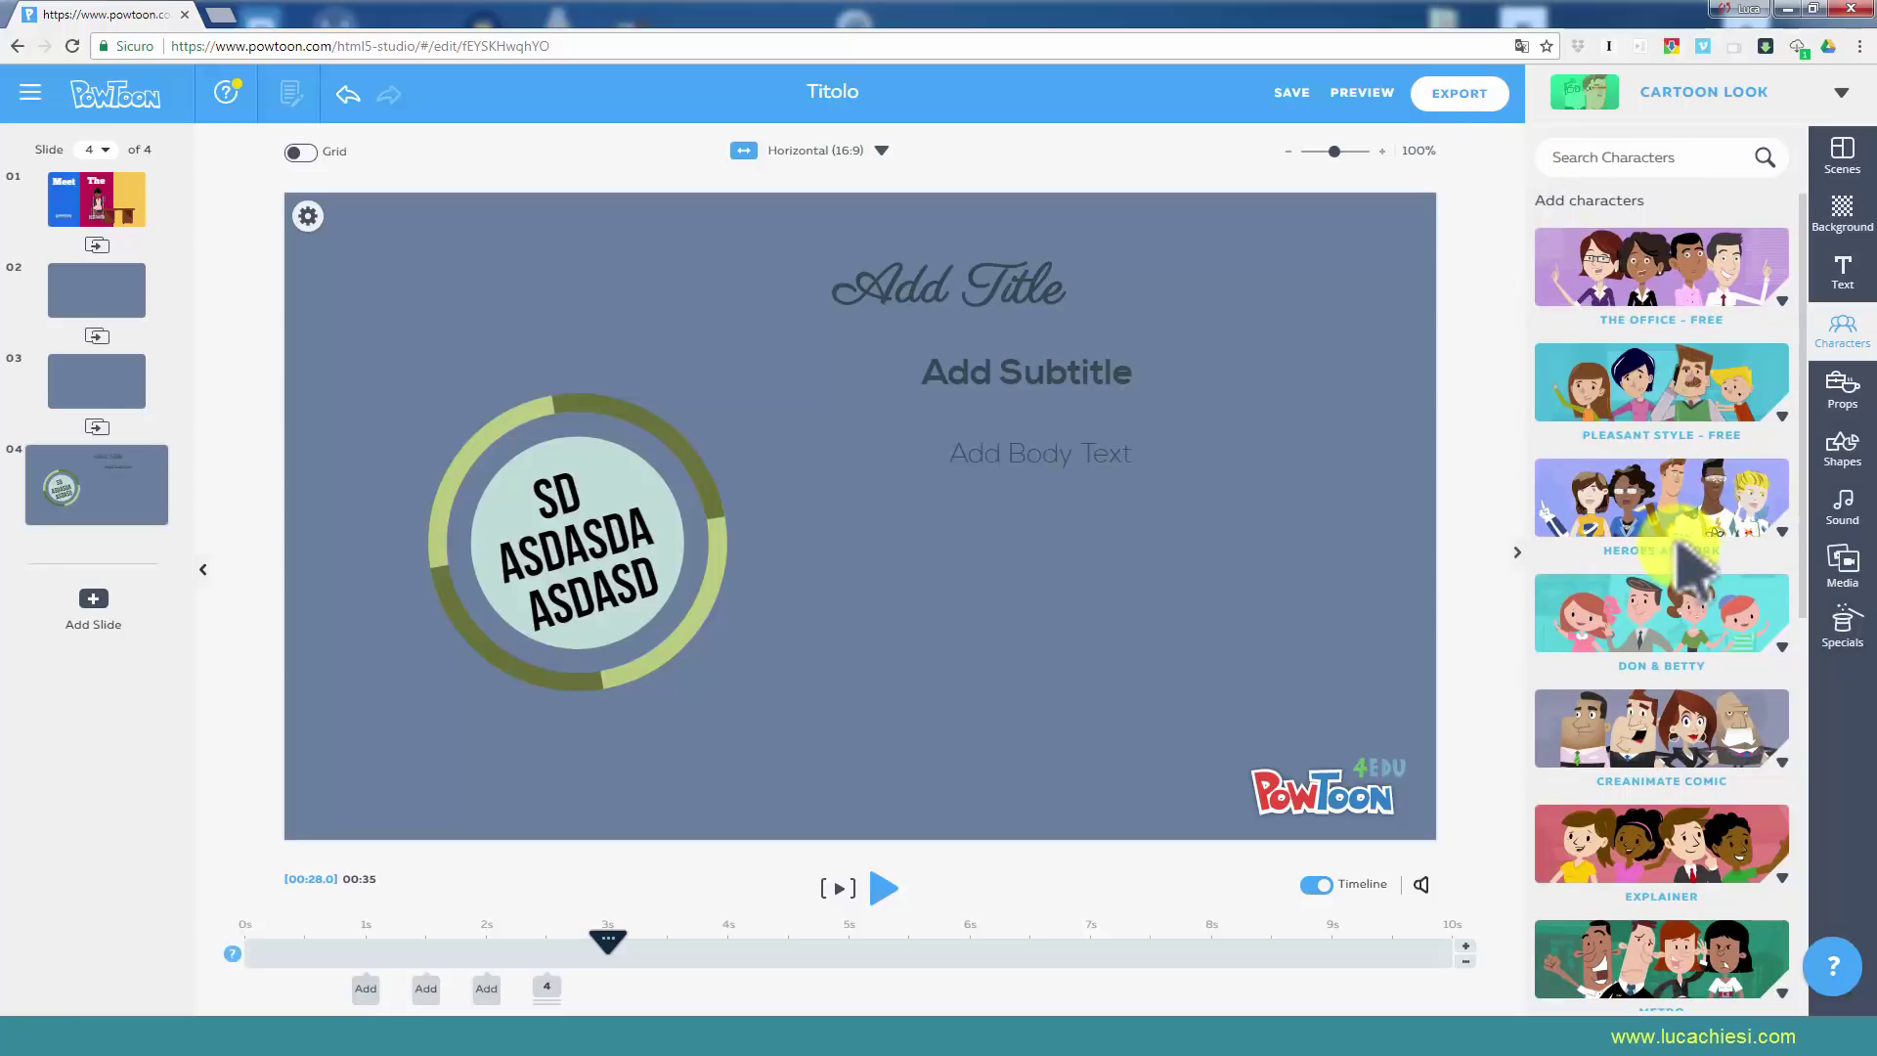
scroll(1691, 518, down, 2)
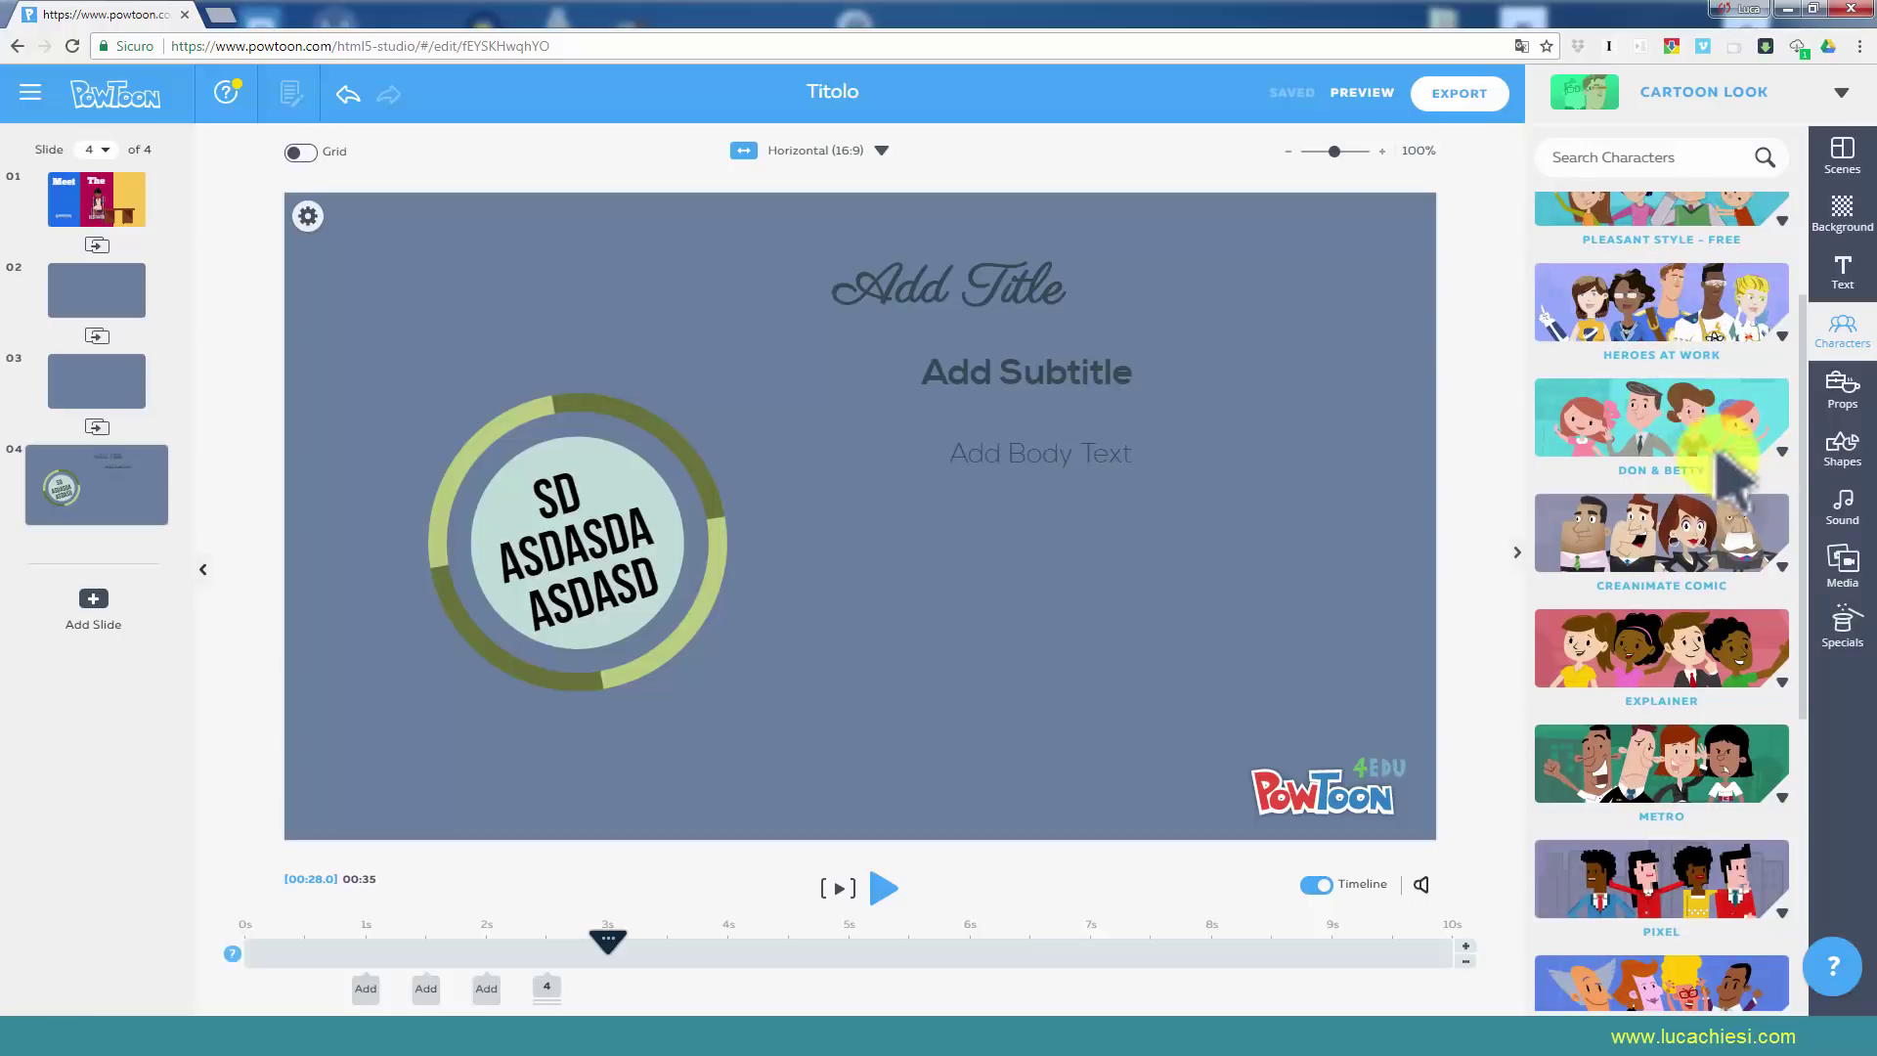
scroll(1696, 422, down, 1)
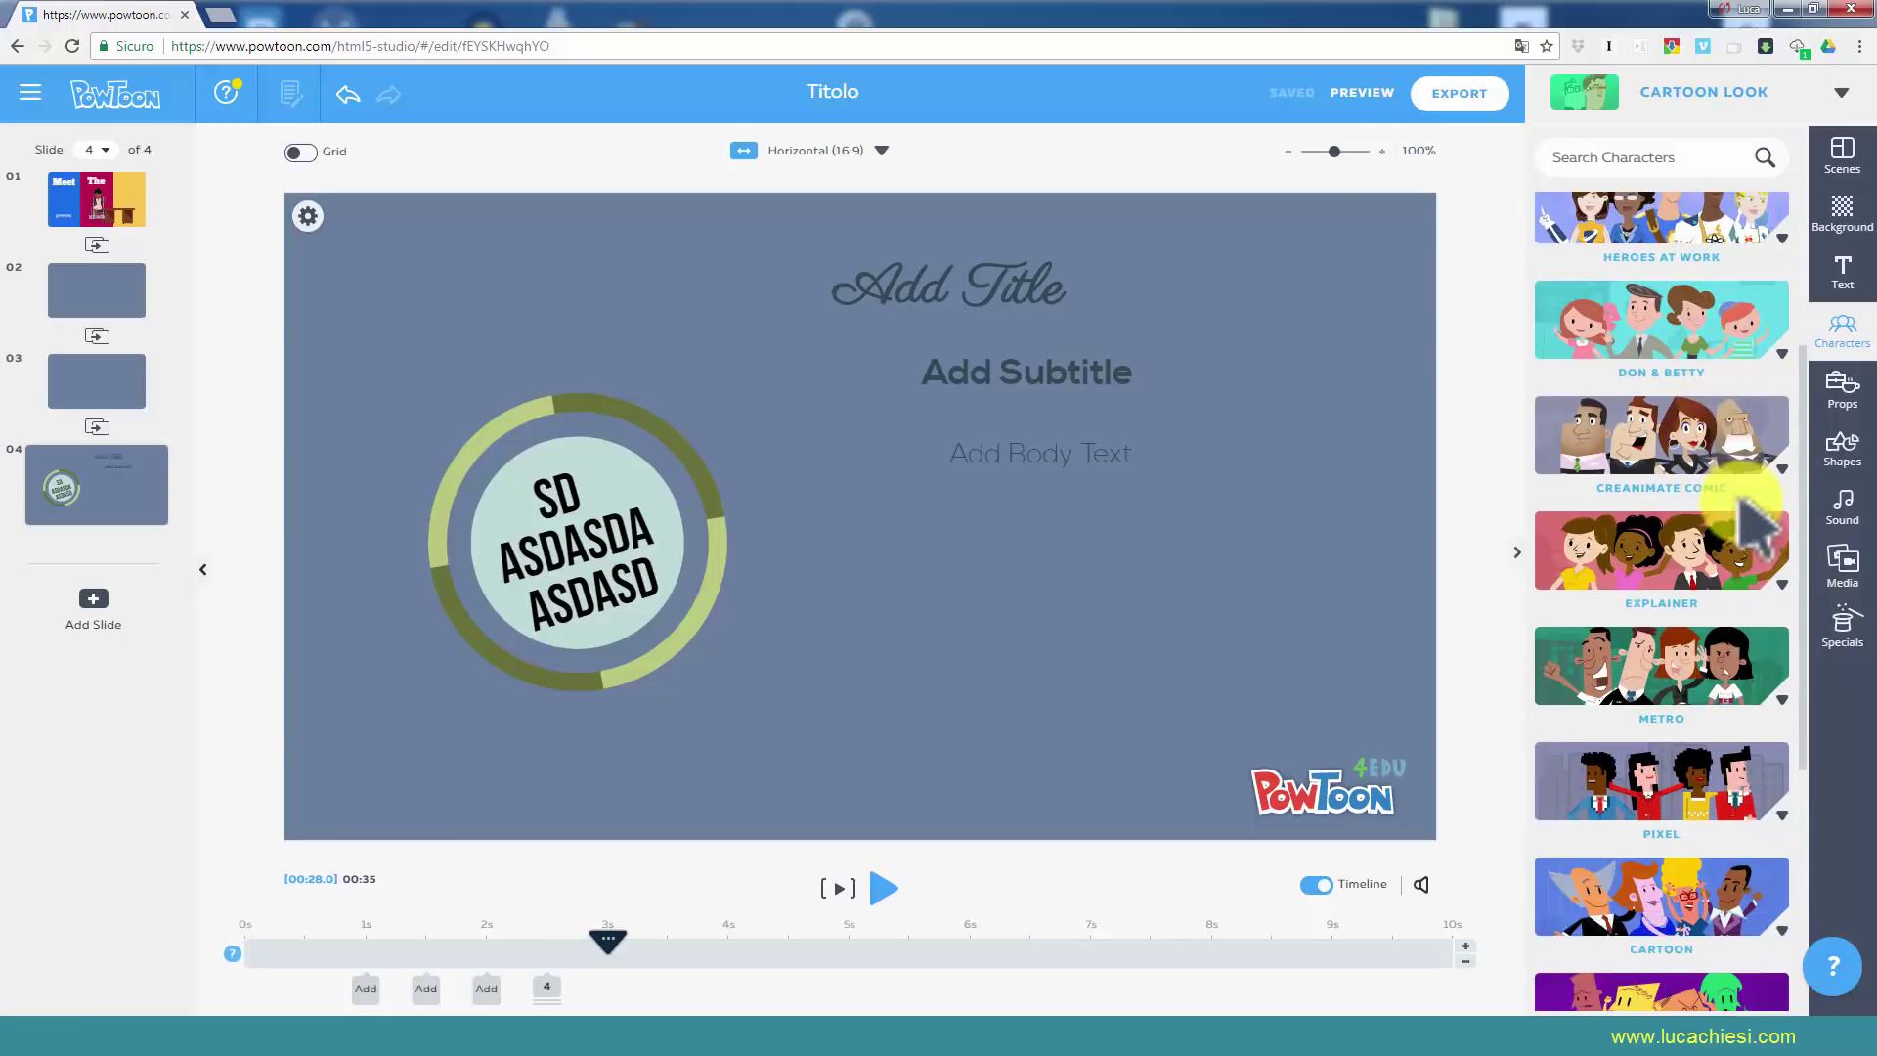
scroll(1721, 478, down, 1)
scroll(1722, 582, down, 1)
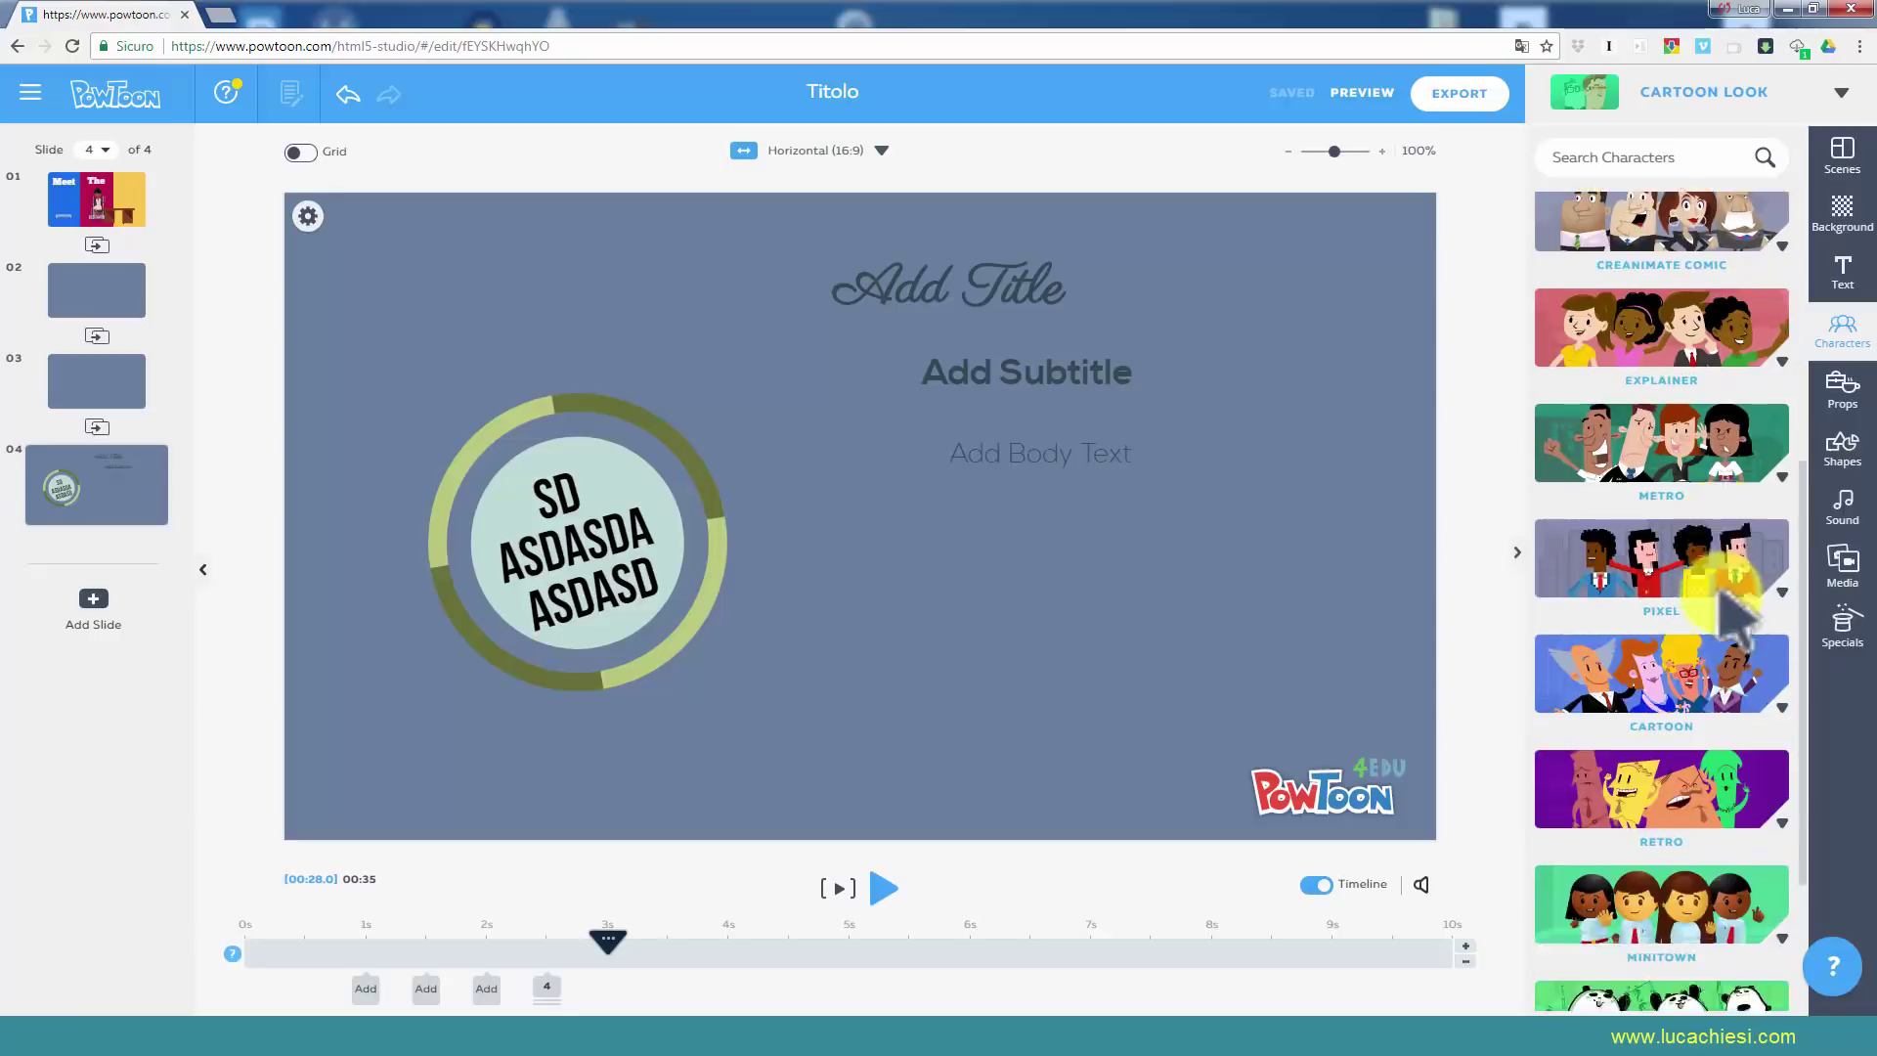
scroll(1725, 574, down, 2)
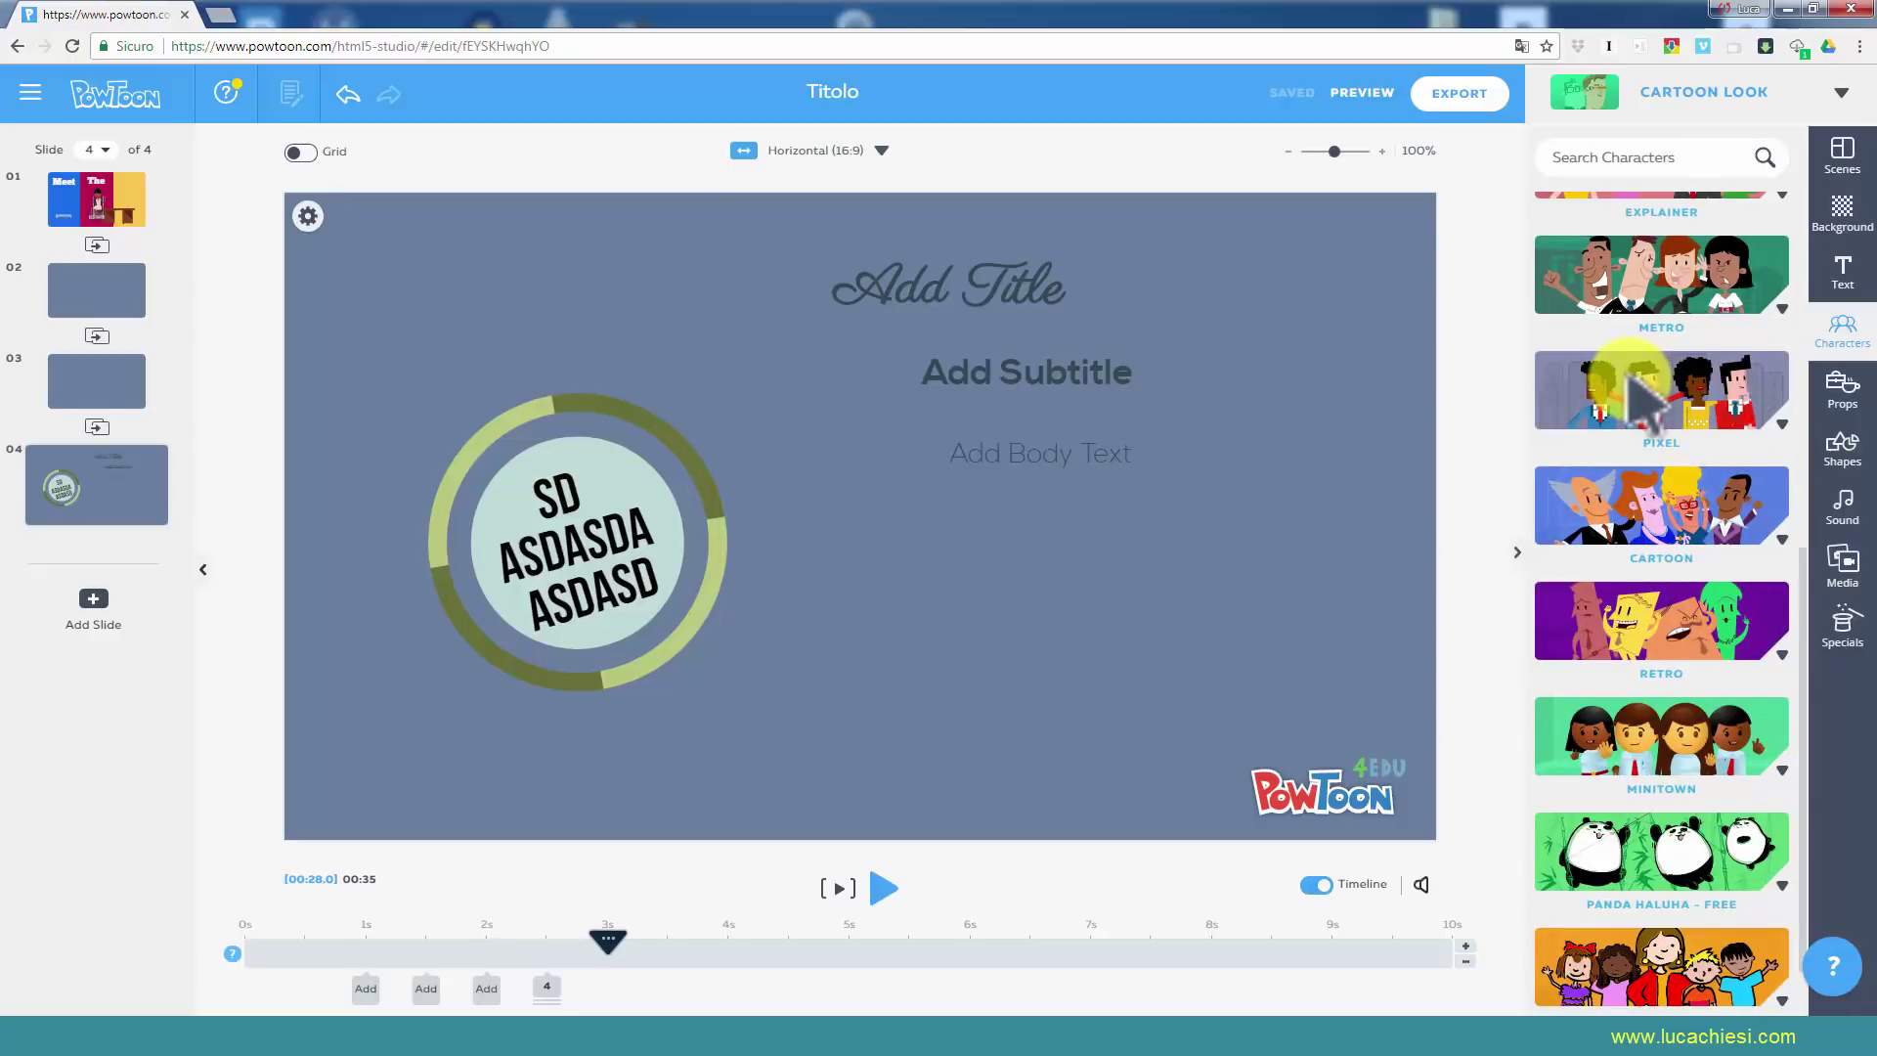
scroll(1681, 389, down, 1)
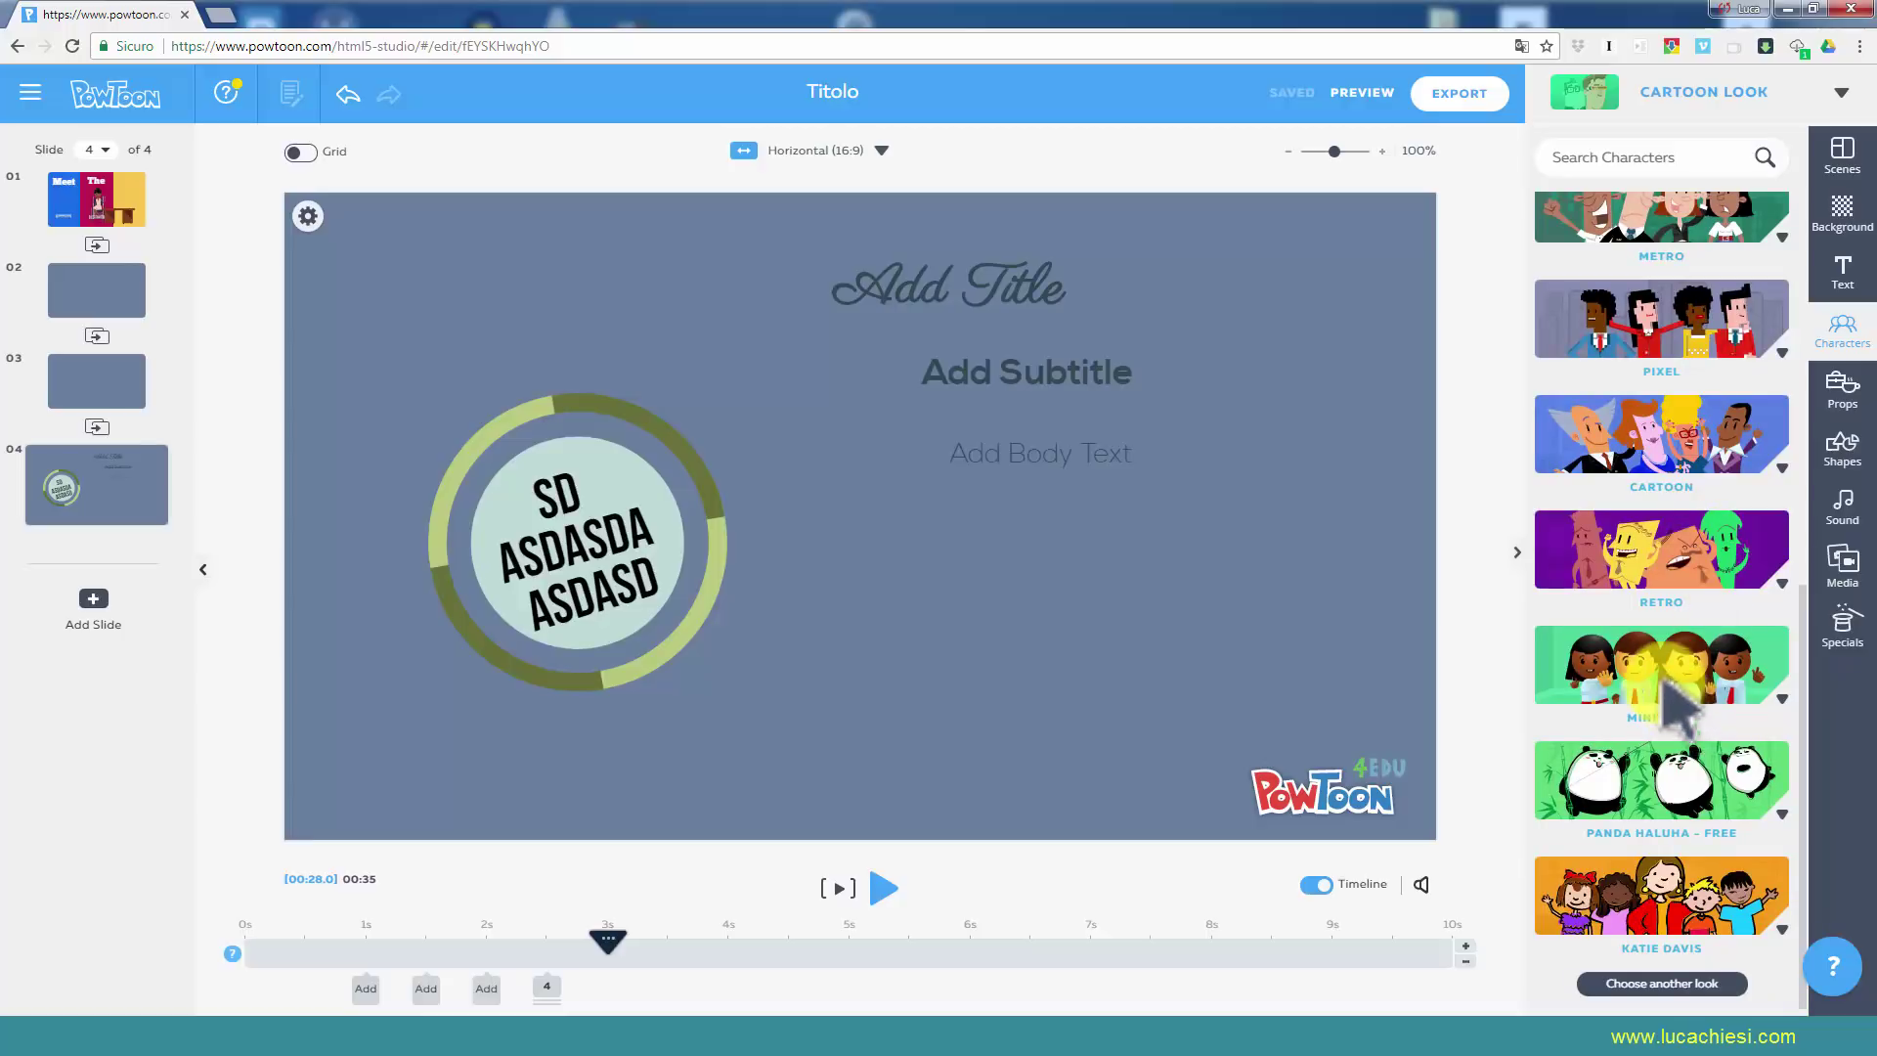
click(1666, 880)
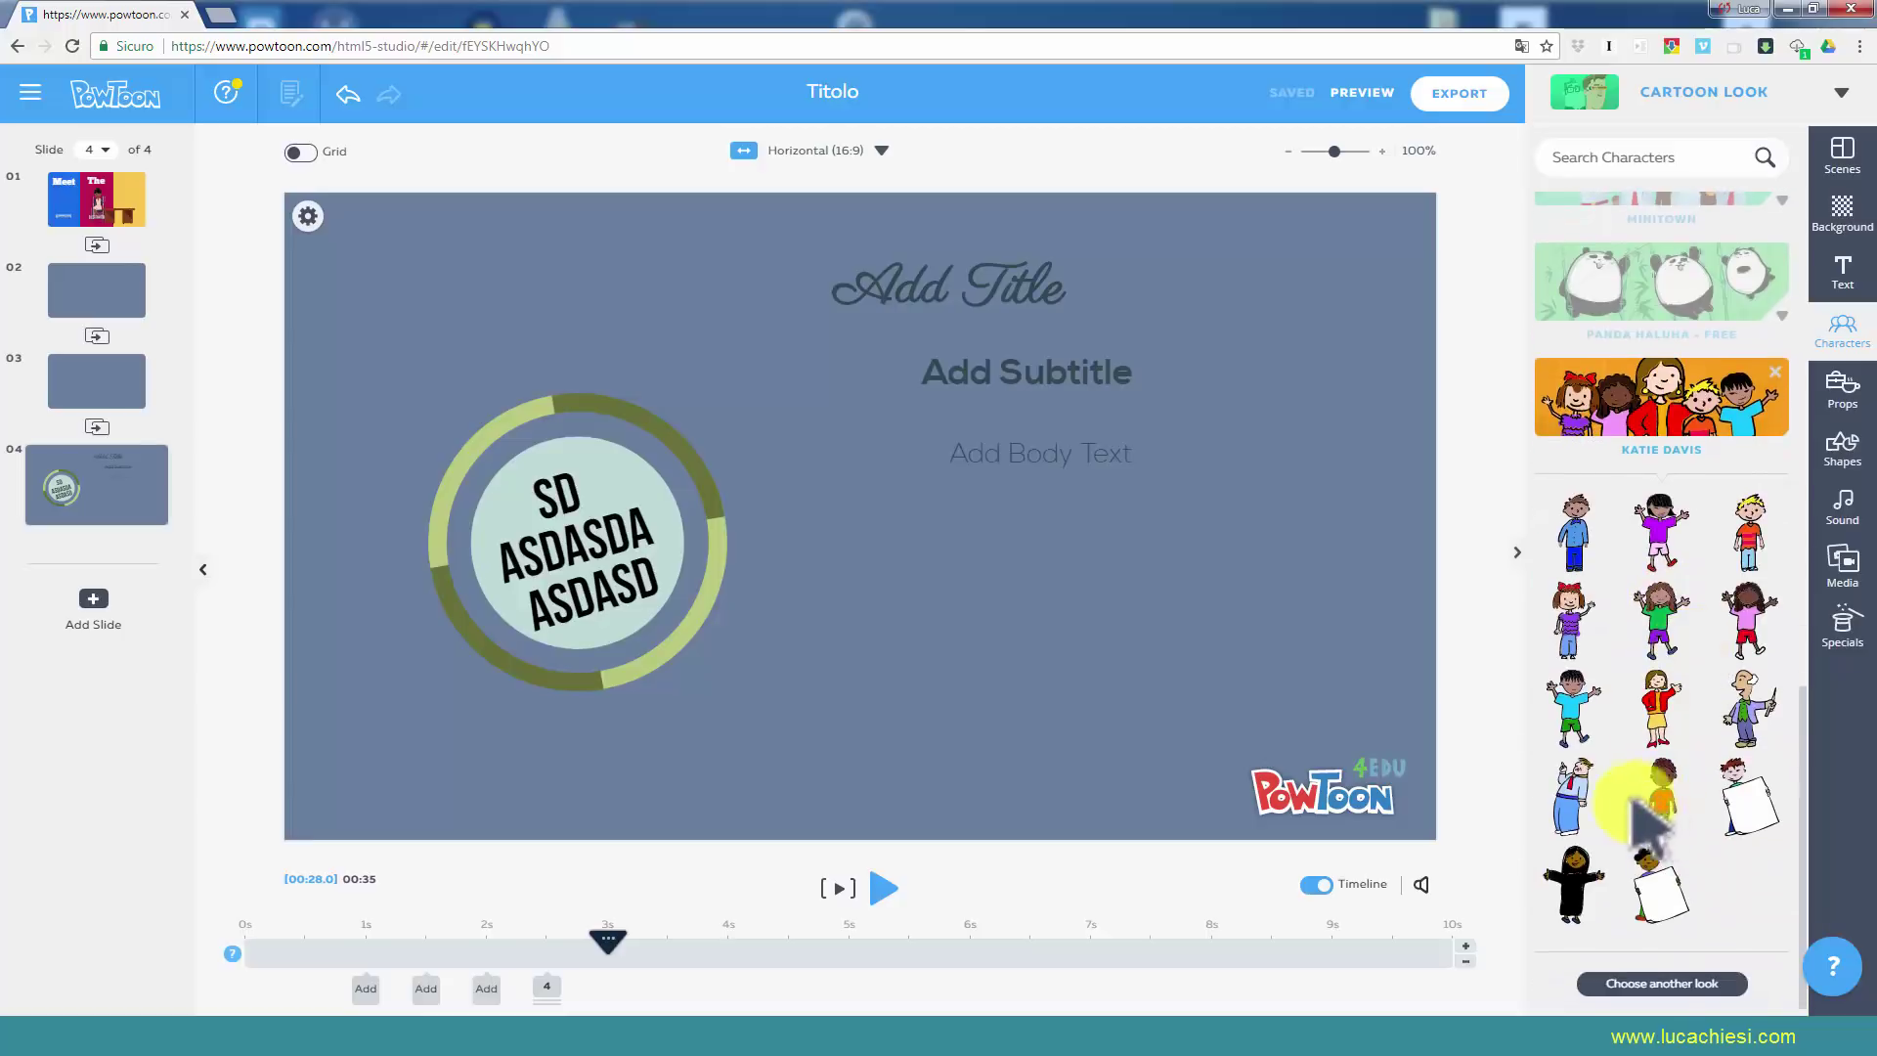
click(1675, 411)
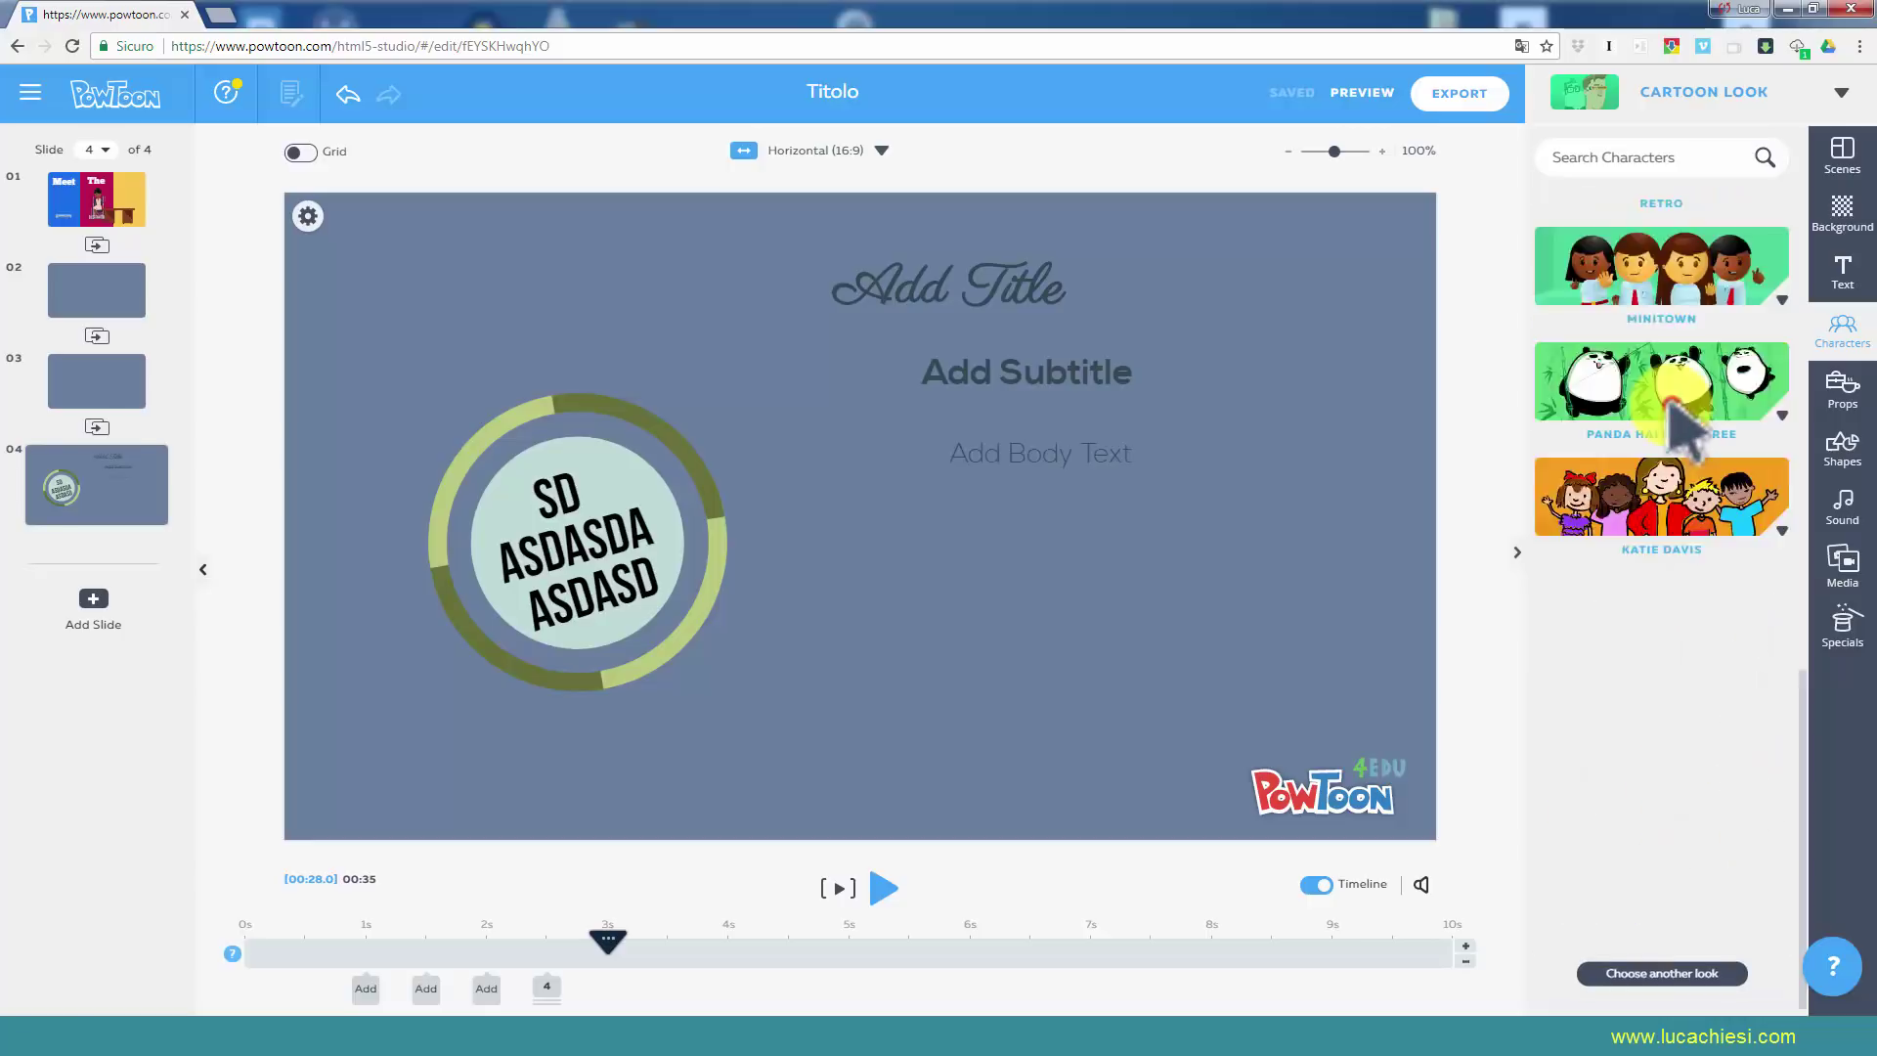
scroll(1750, 356, up, 8)
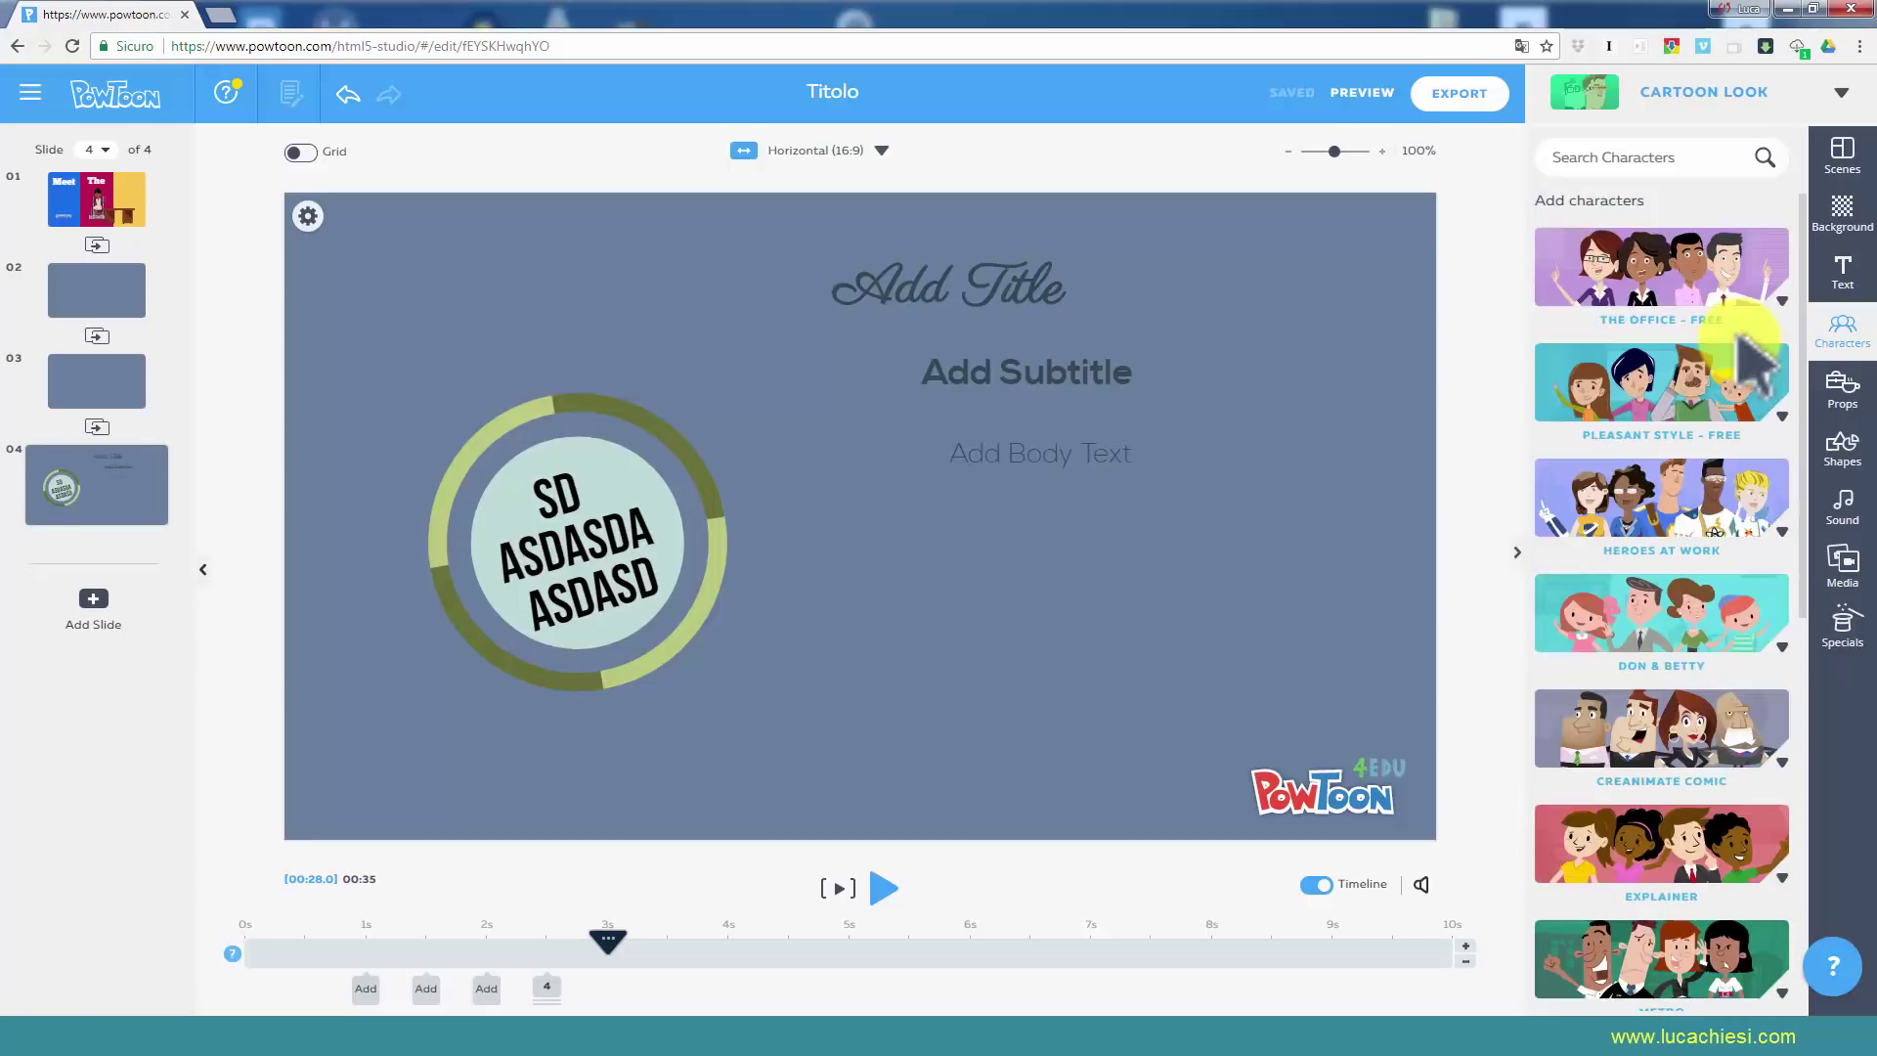
Preview the Whiteboard and Infographic looks, then apply the Modern Edge look.
click(1841, 92)
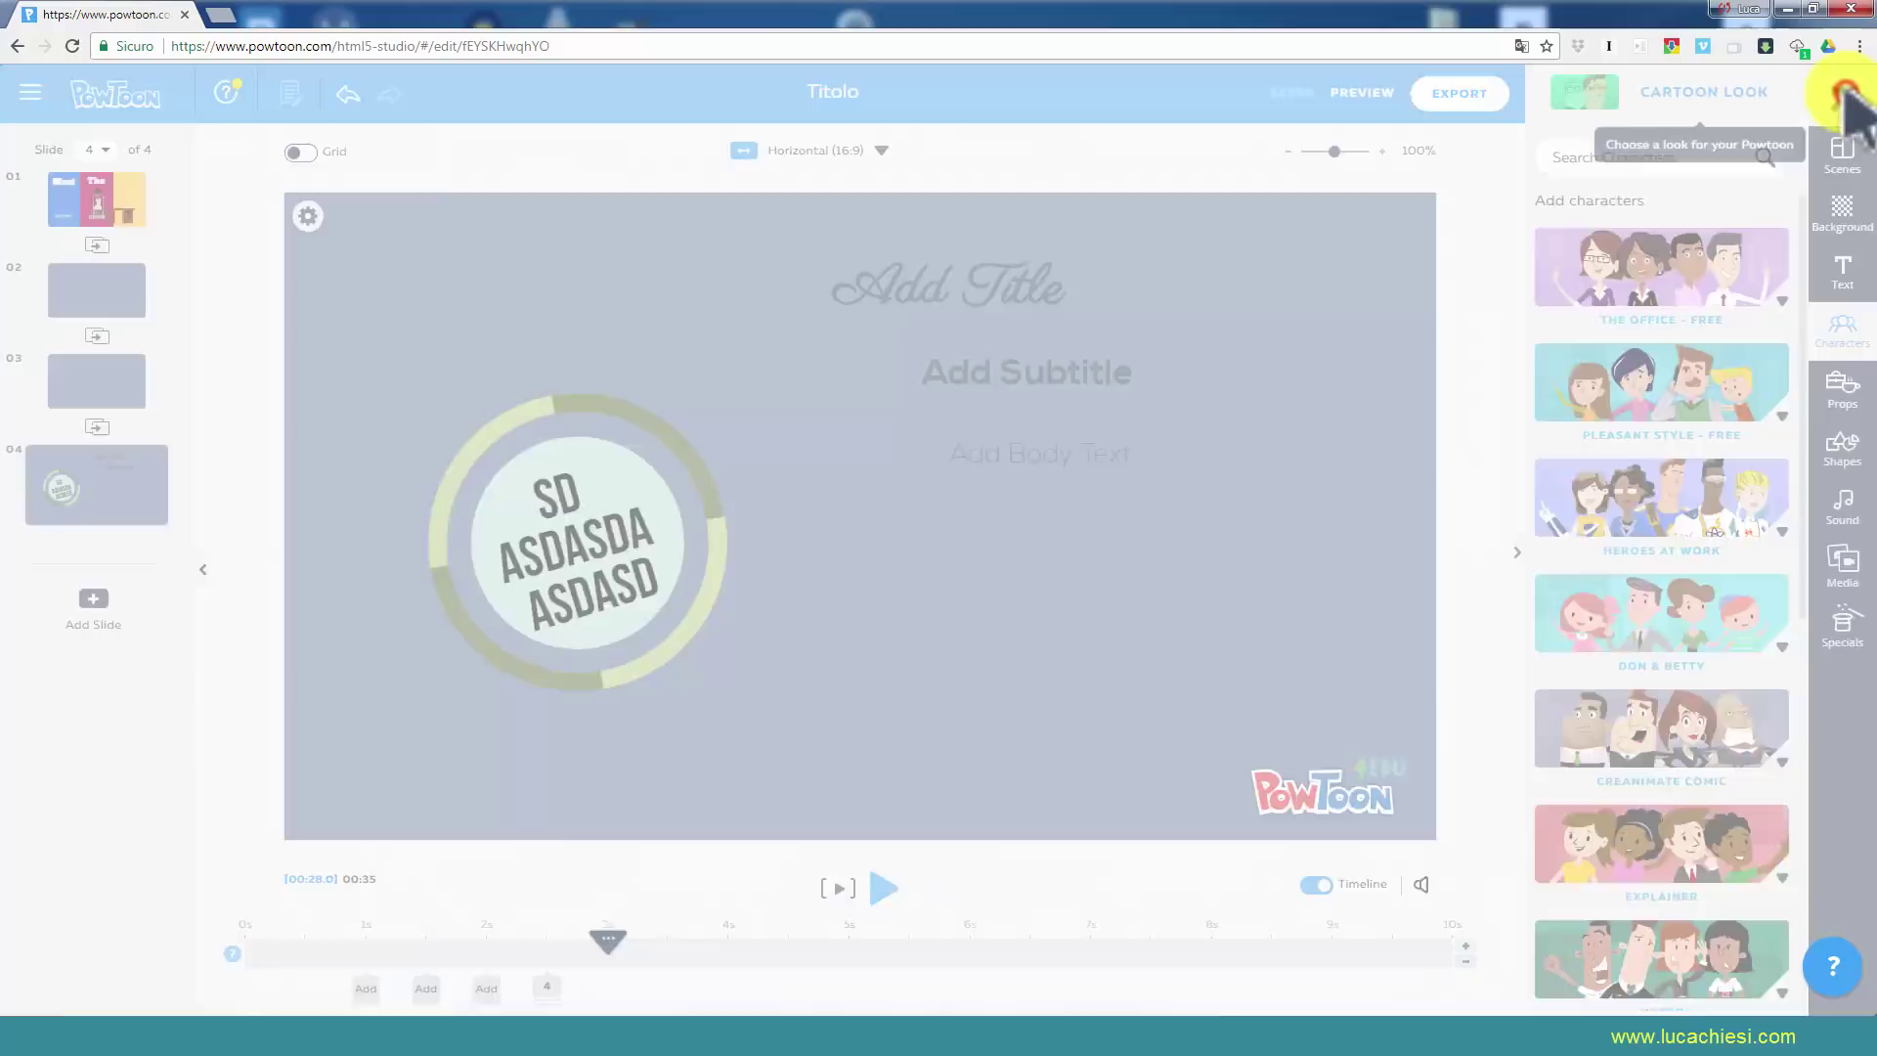
click(784, 398)
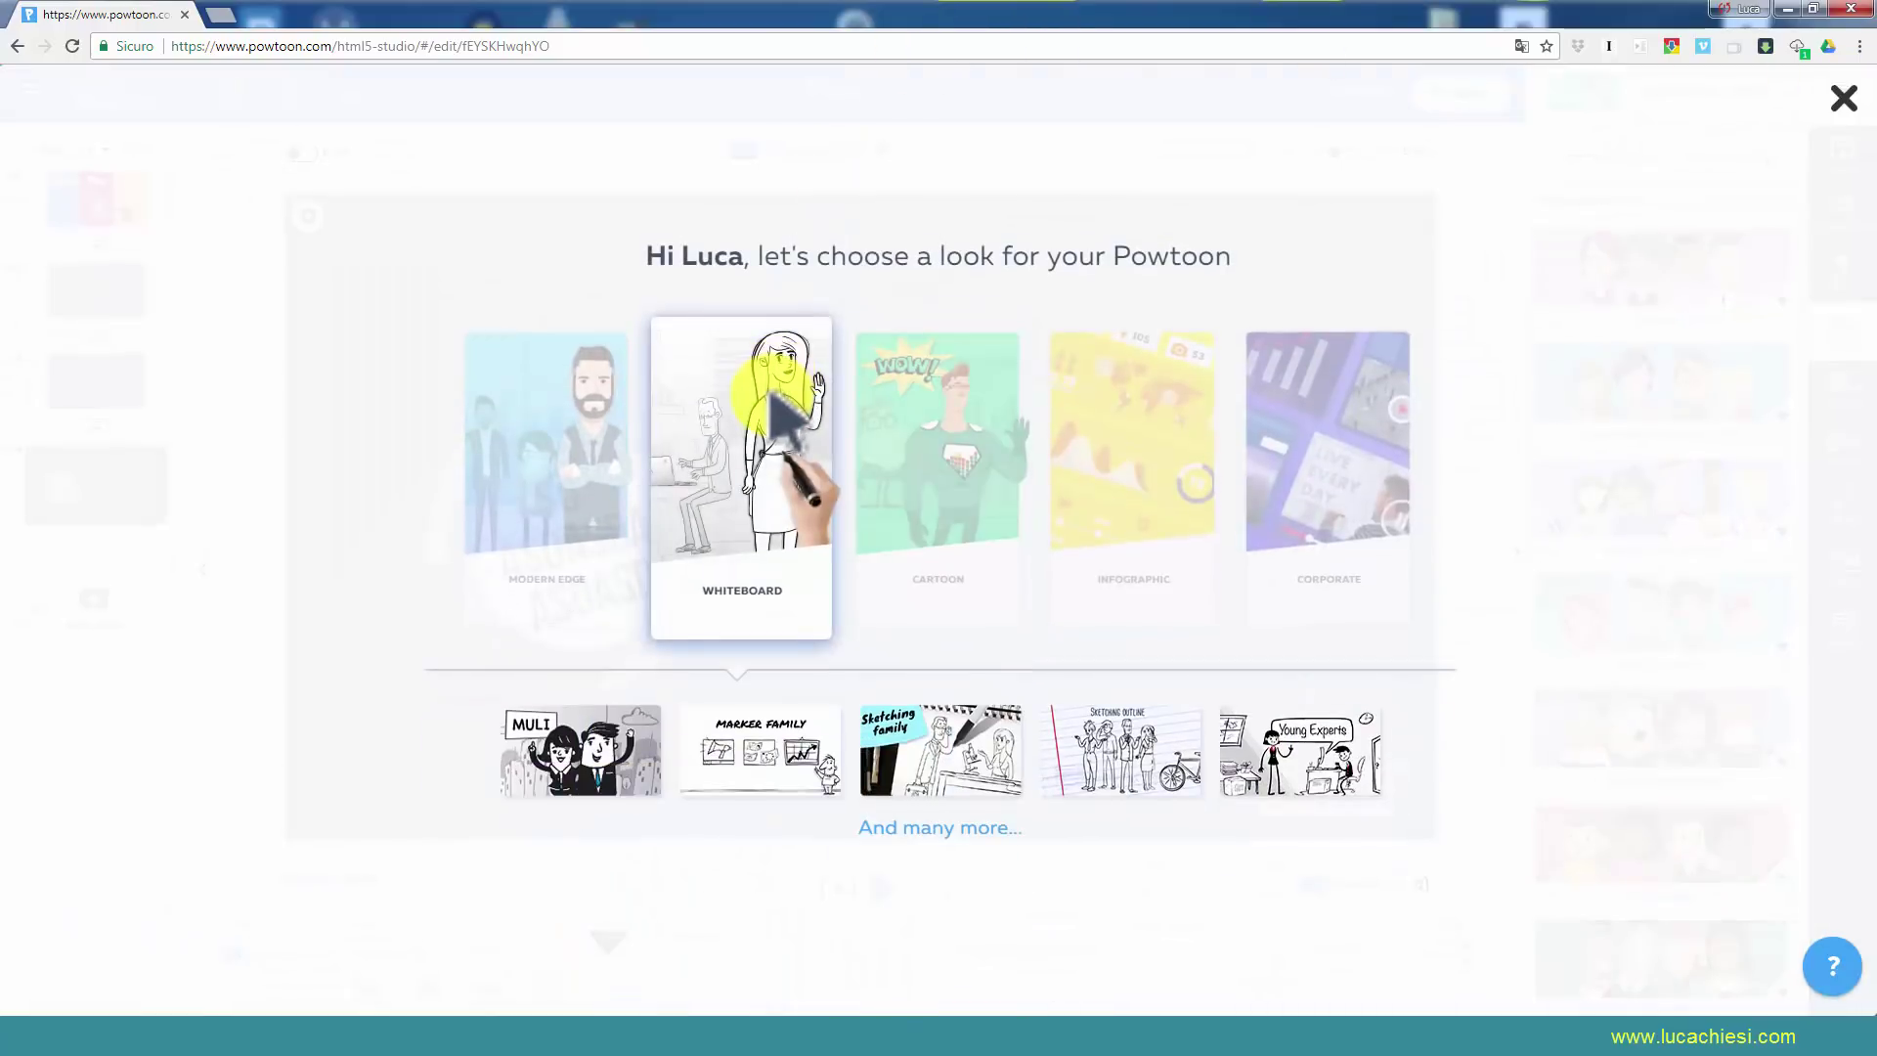
click(1178, 454)
click(562, 371)
click(538, 440)
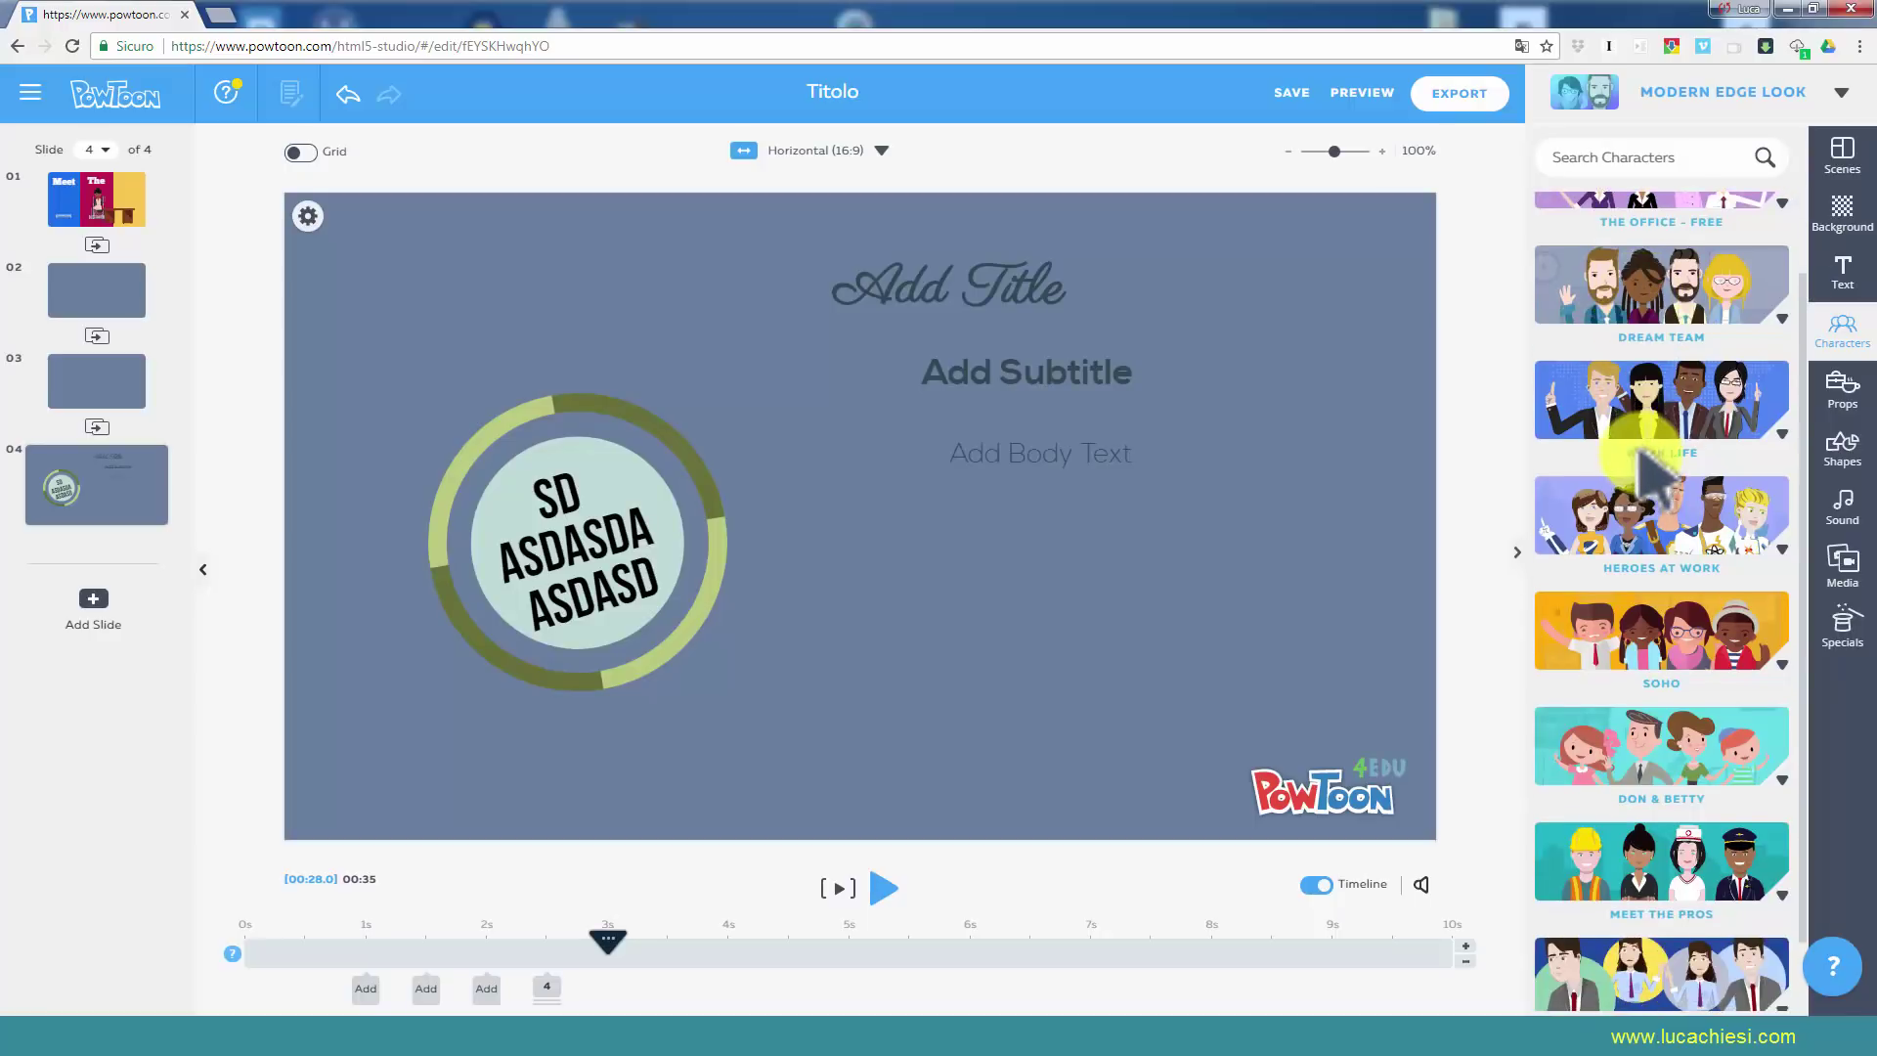
scroll(1645, 430, down, 2)
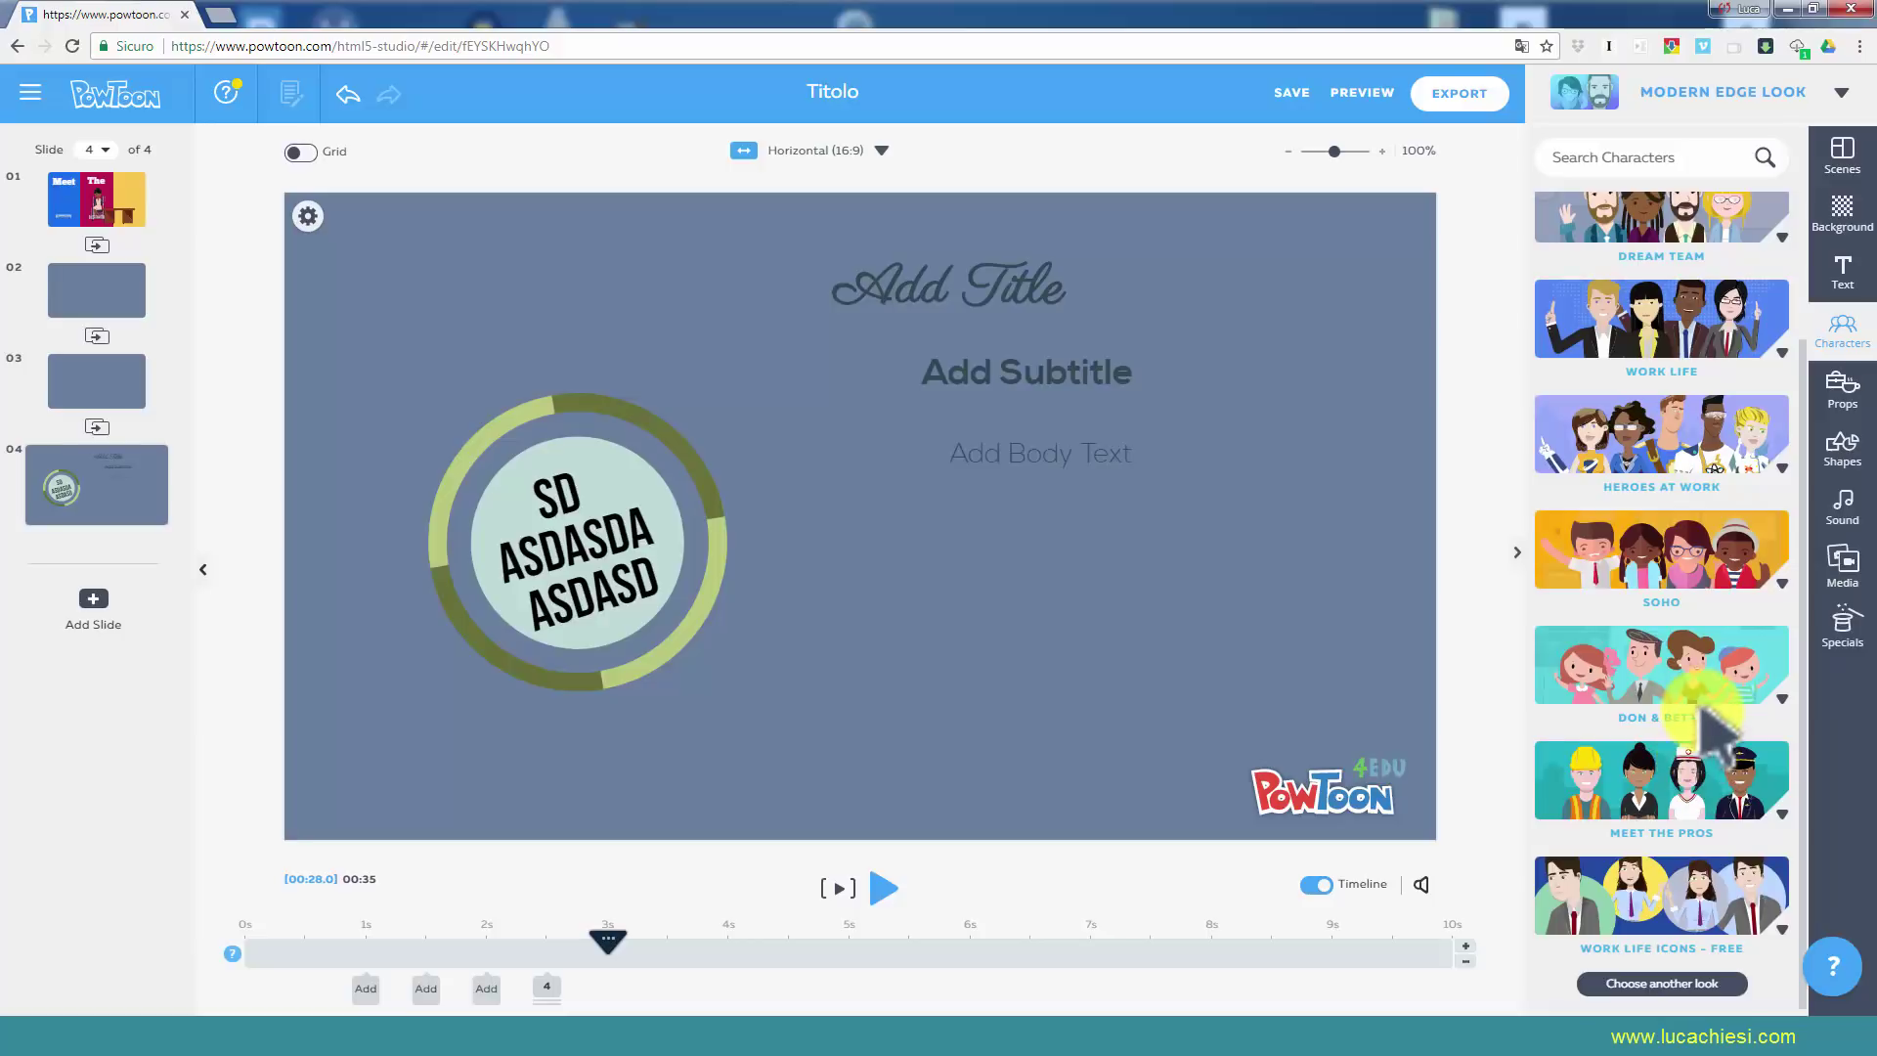
Try the Whiteboard look, then switch the project to the Cartoon look.
click(1840, 91)
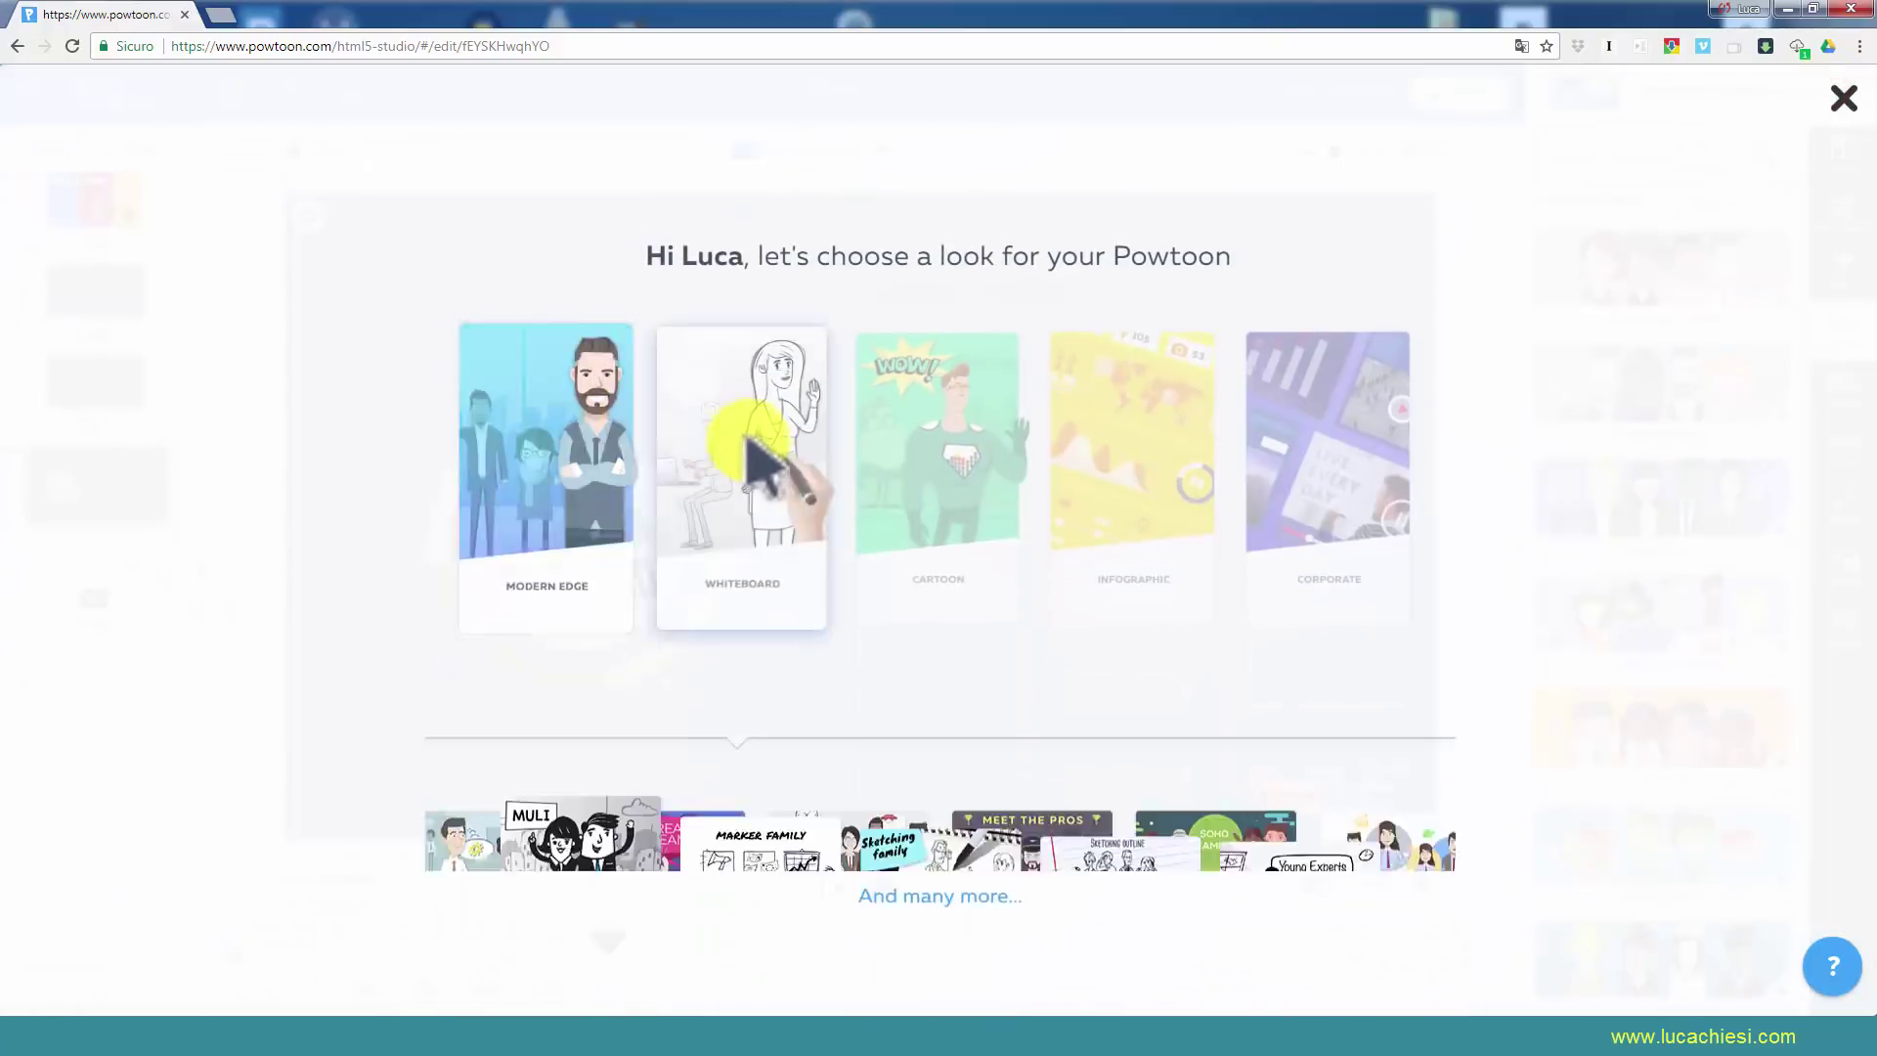
click(760, 450)
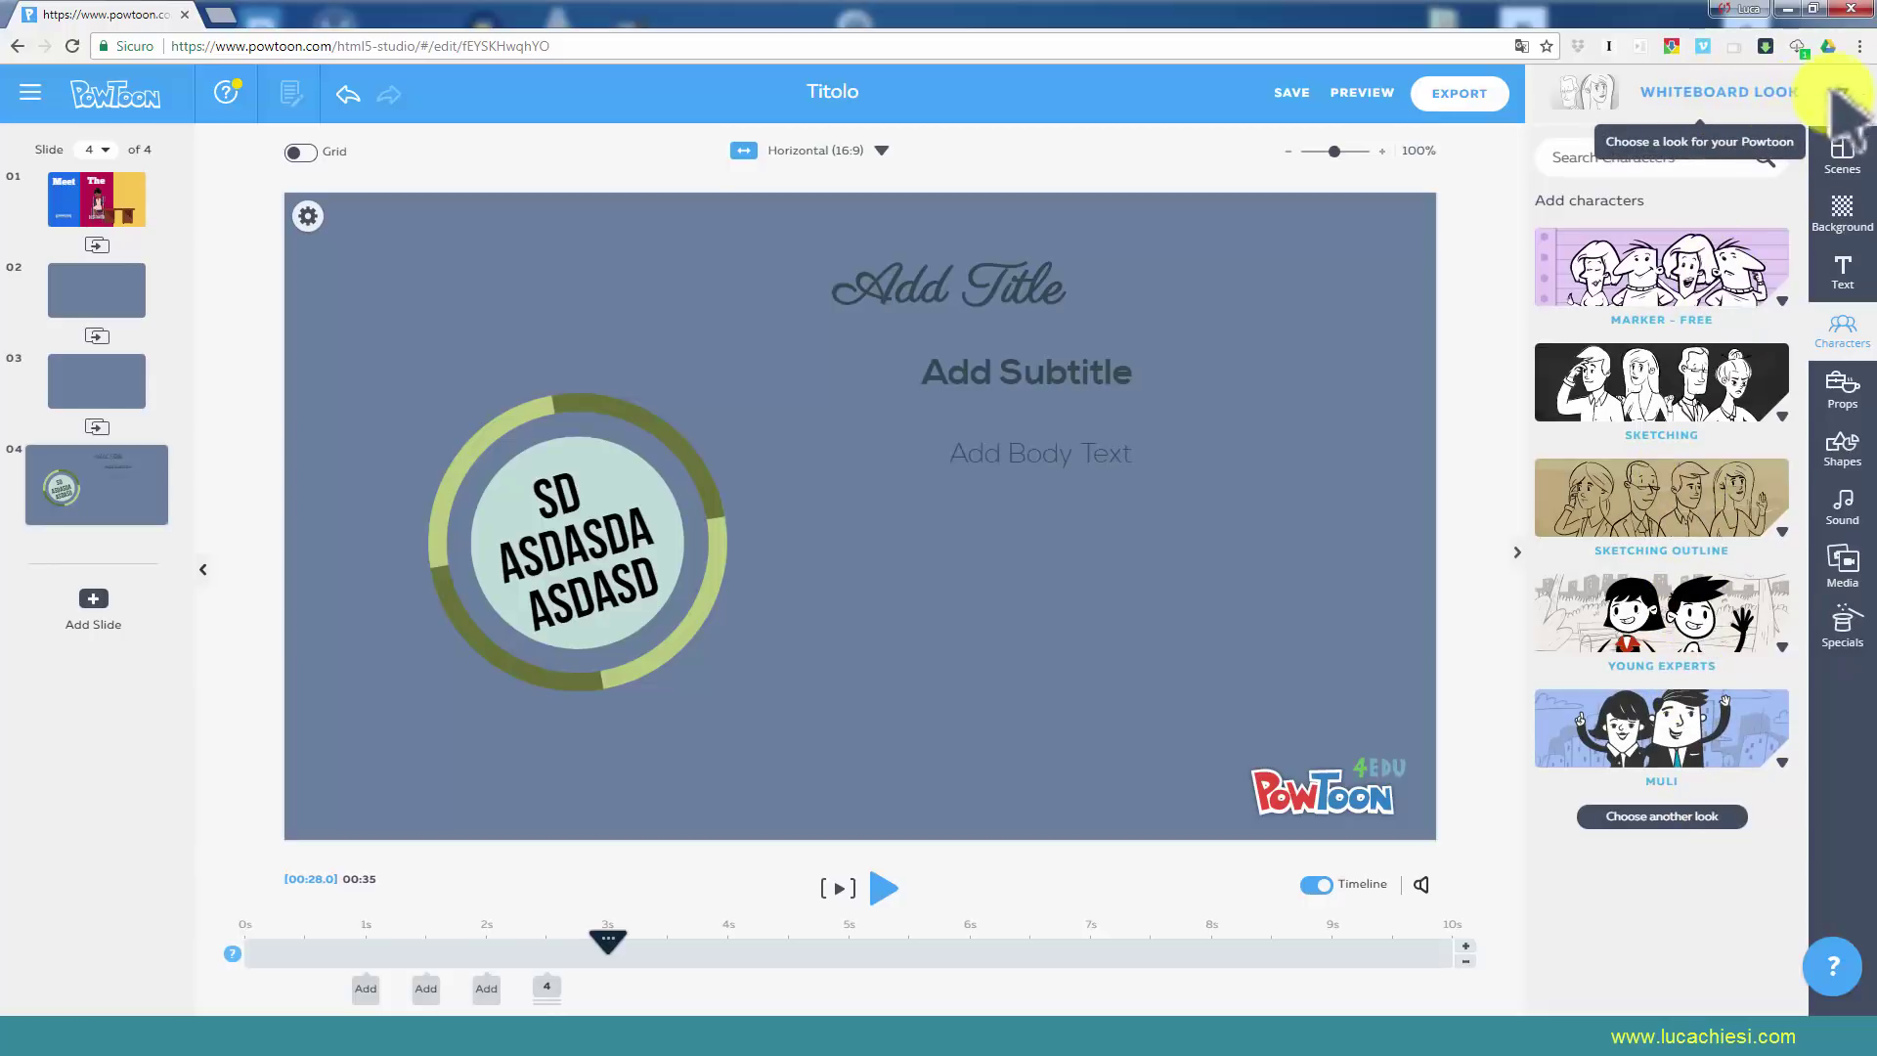
click(1836, 92)
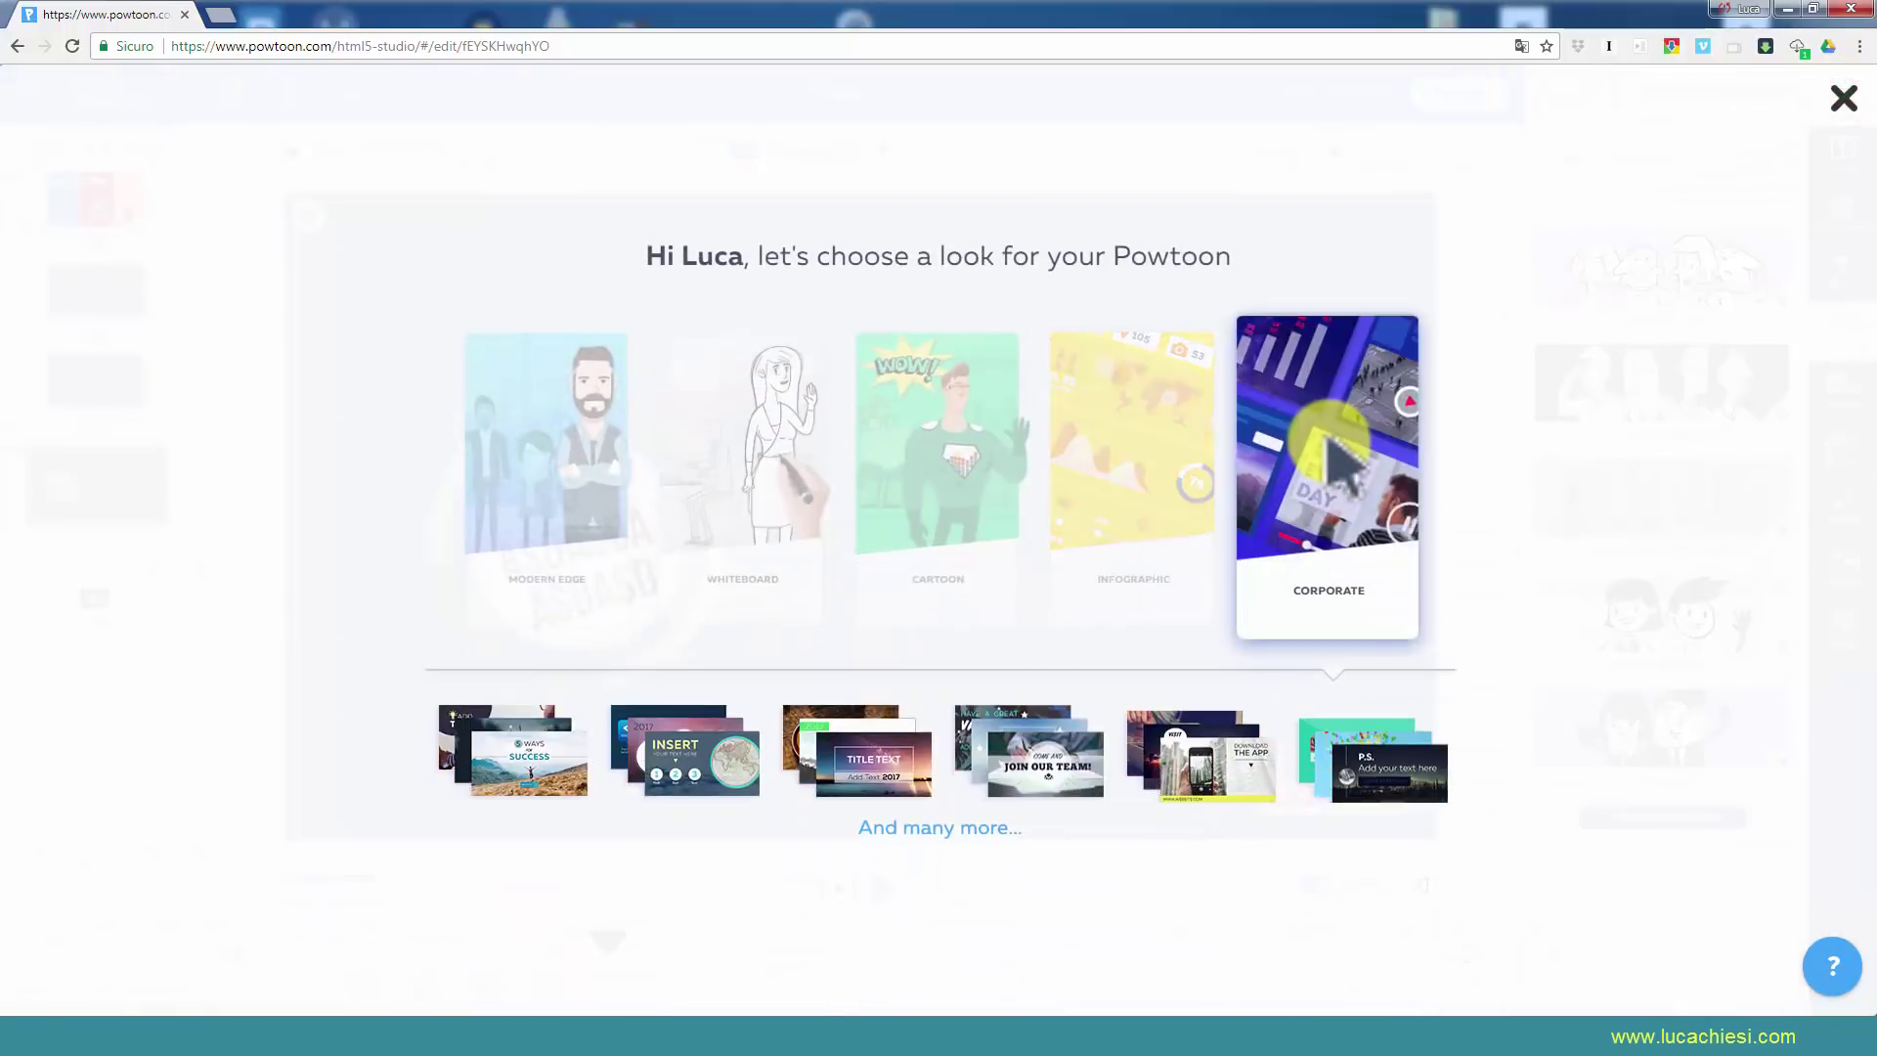
click(1341, 460)
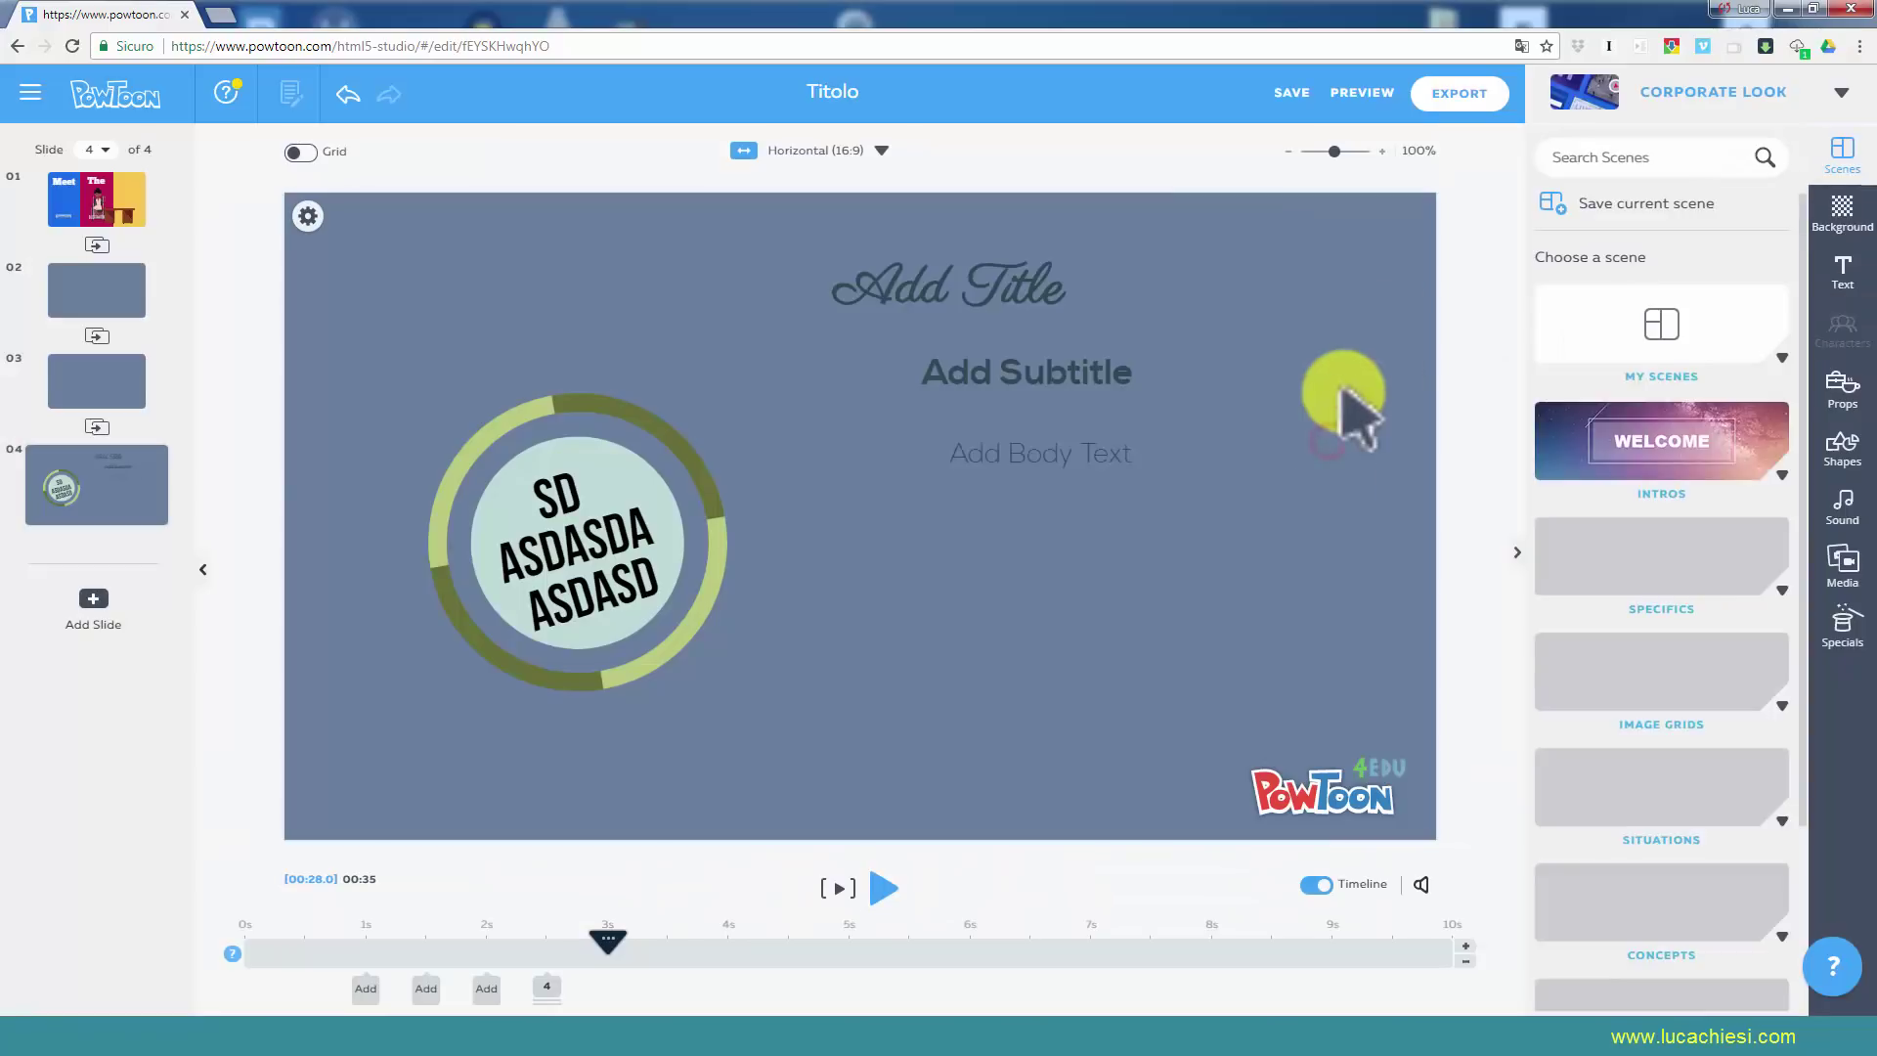
scroll(1666, 550, down, 3)
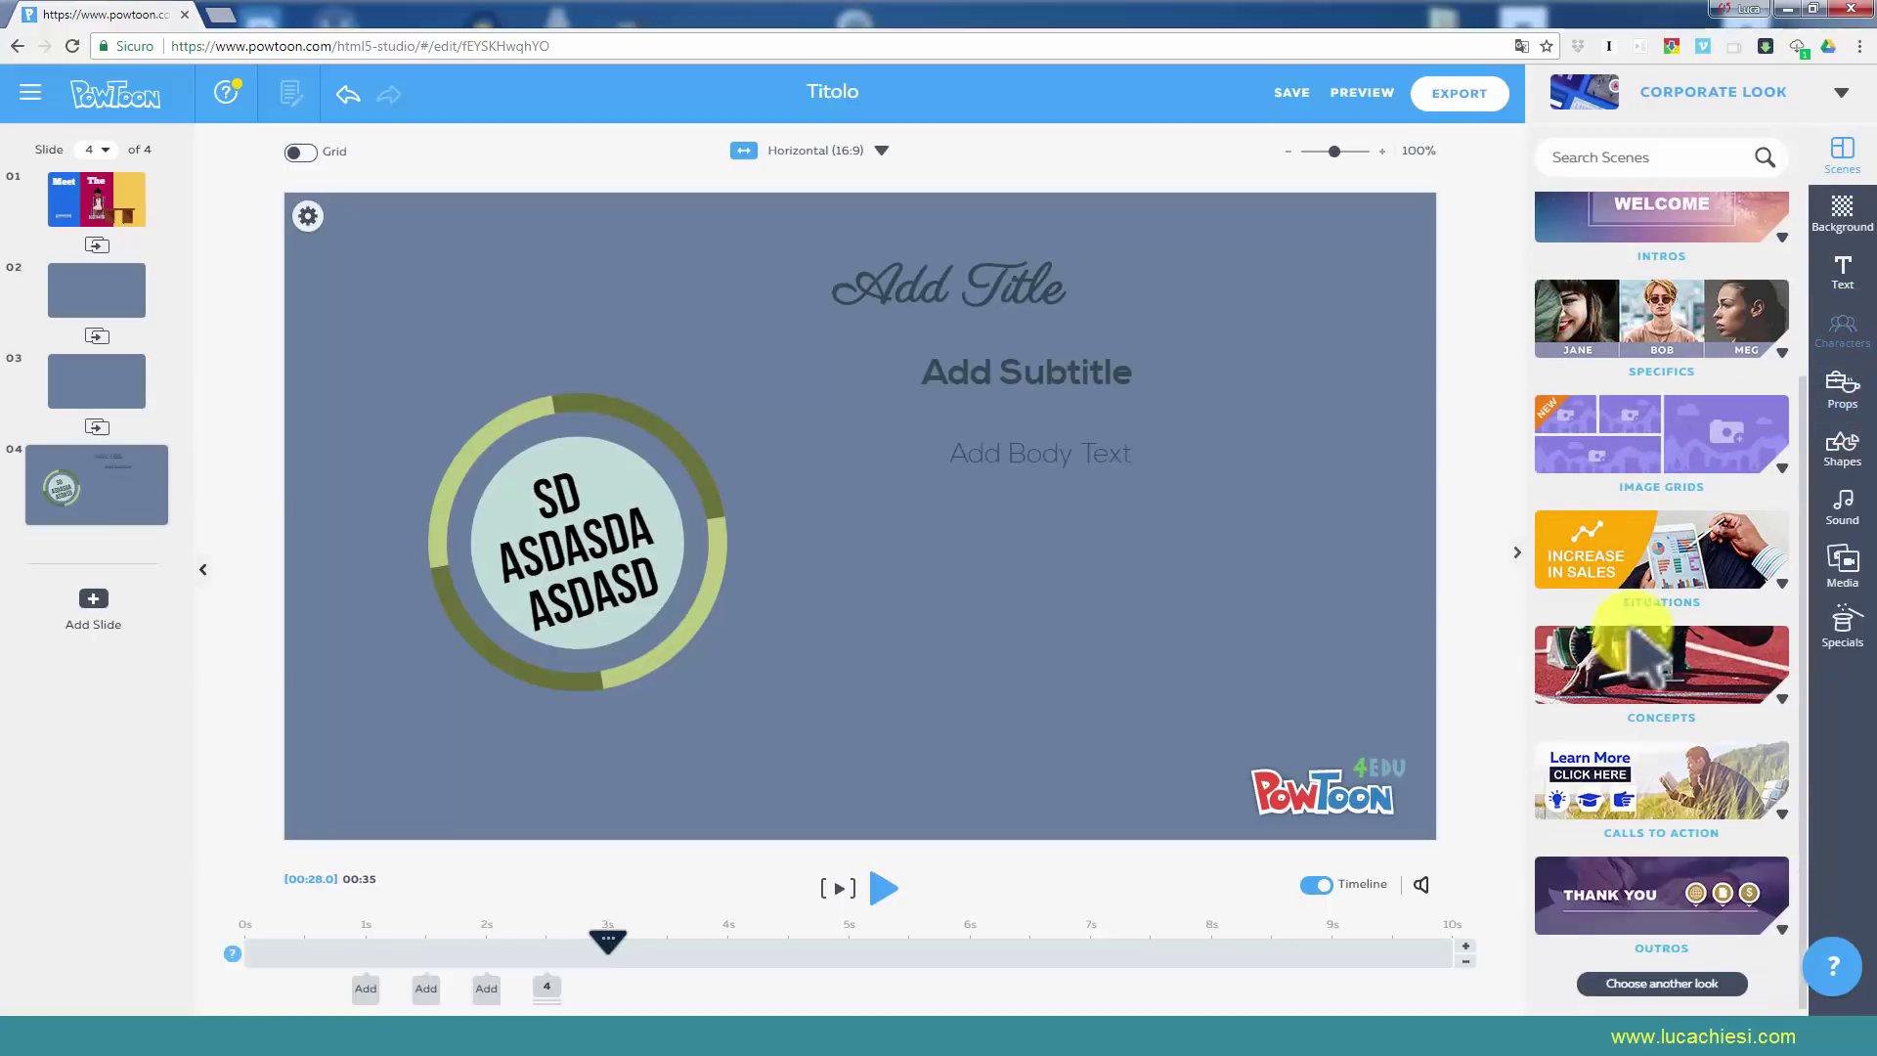
scroll(1688, 467, up, 3)
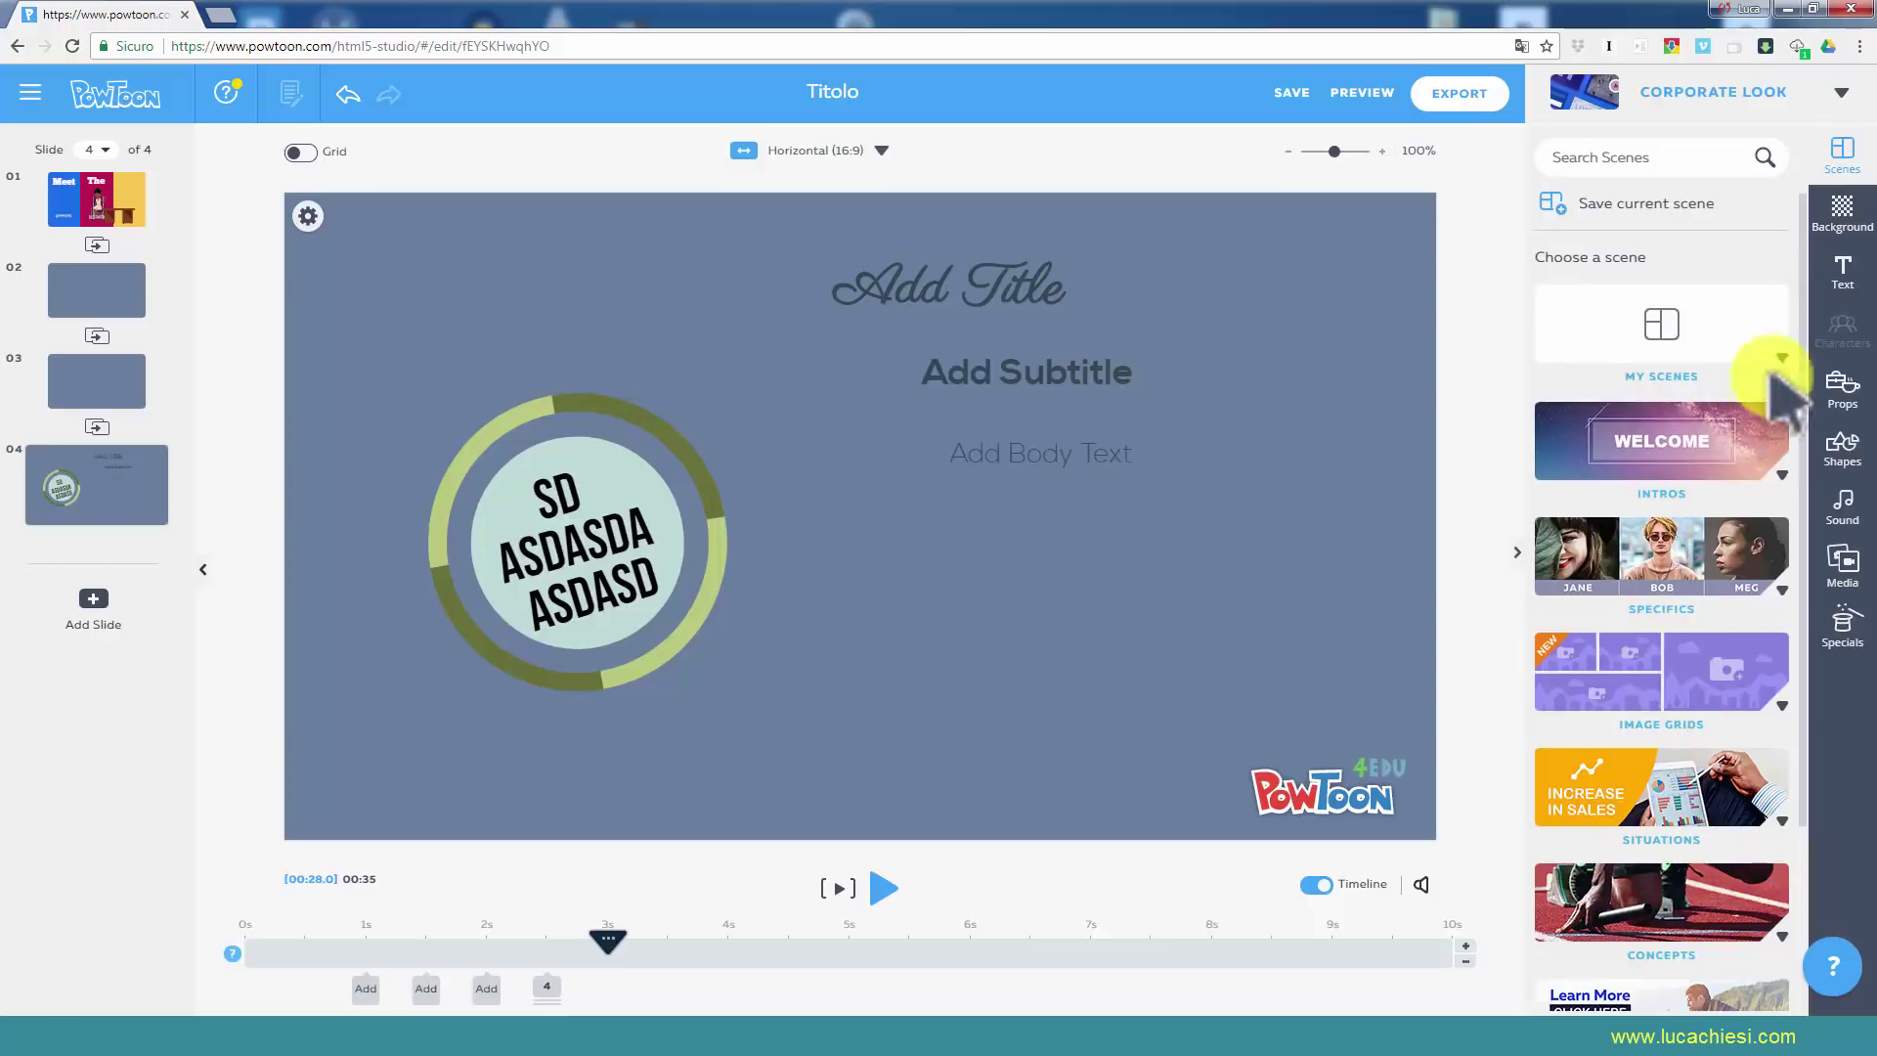
click(1841, 93)
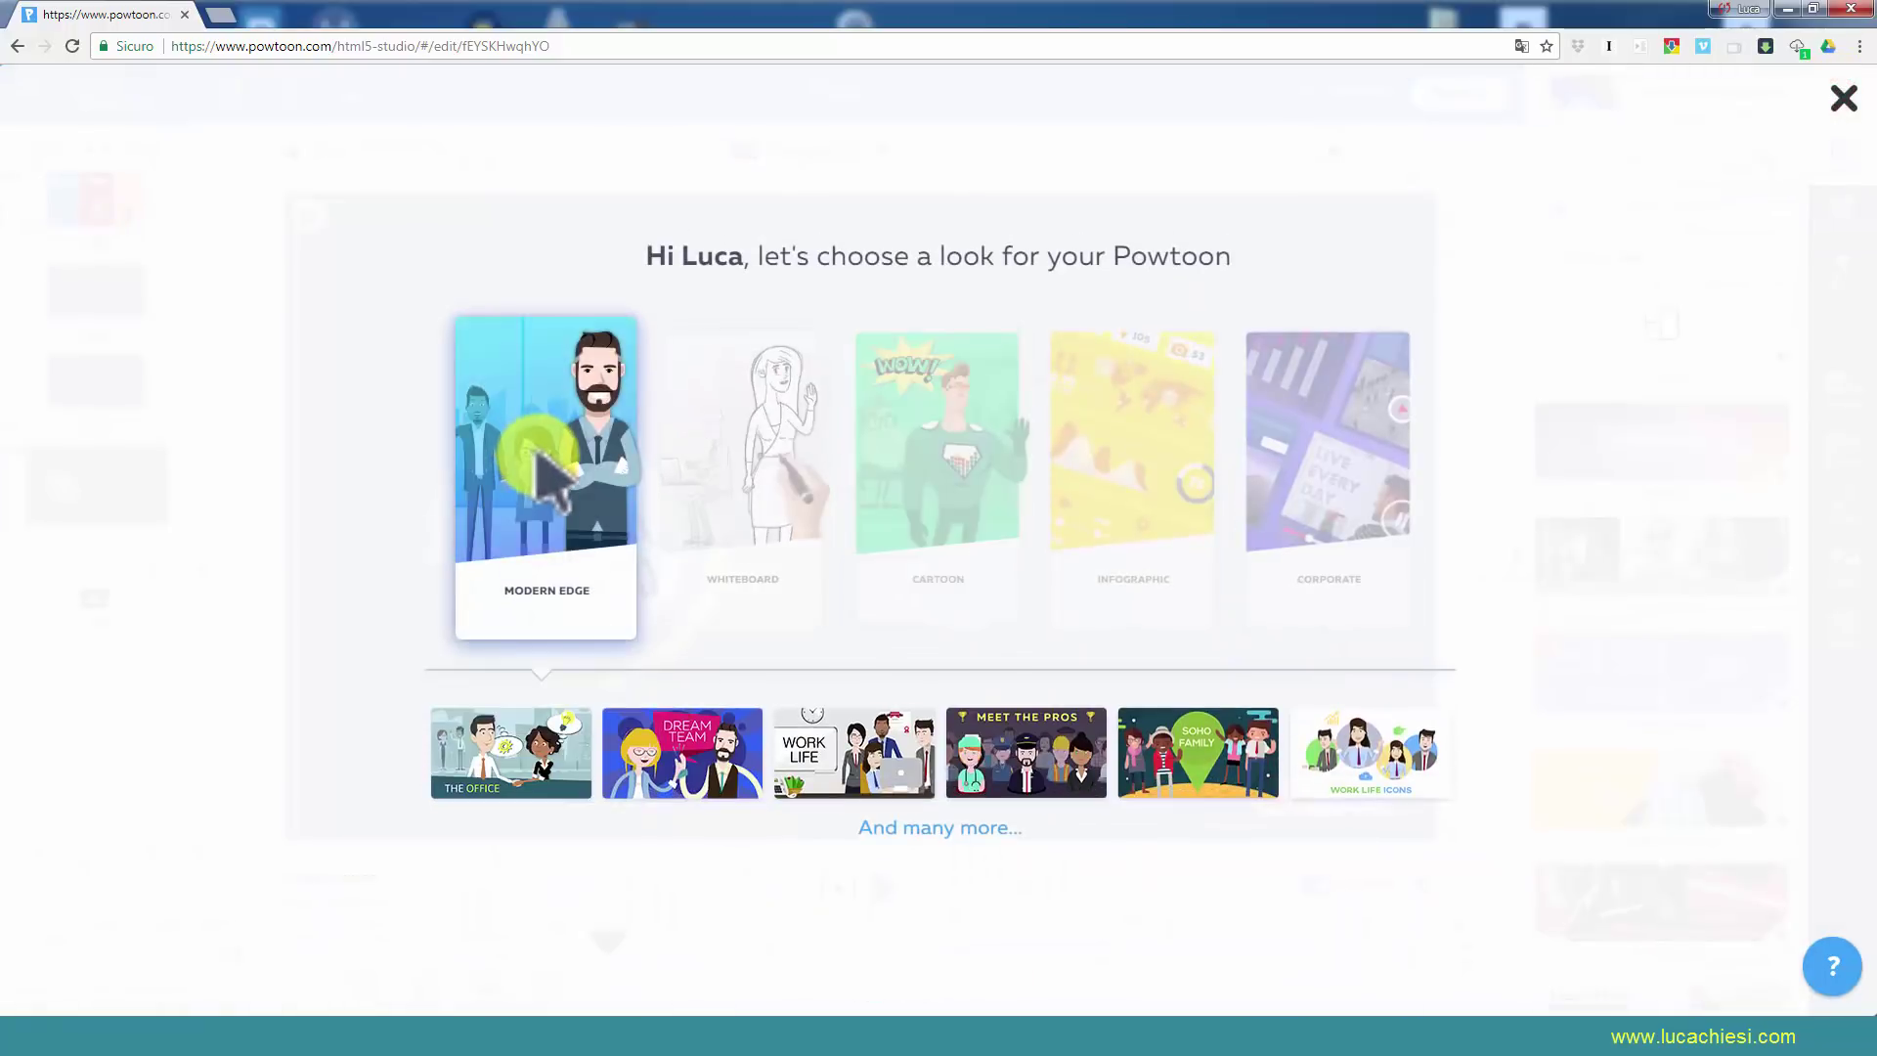
mouse_move(937, 455)
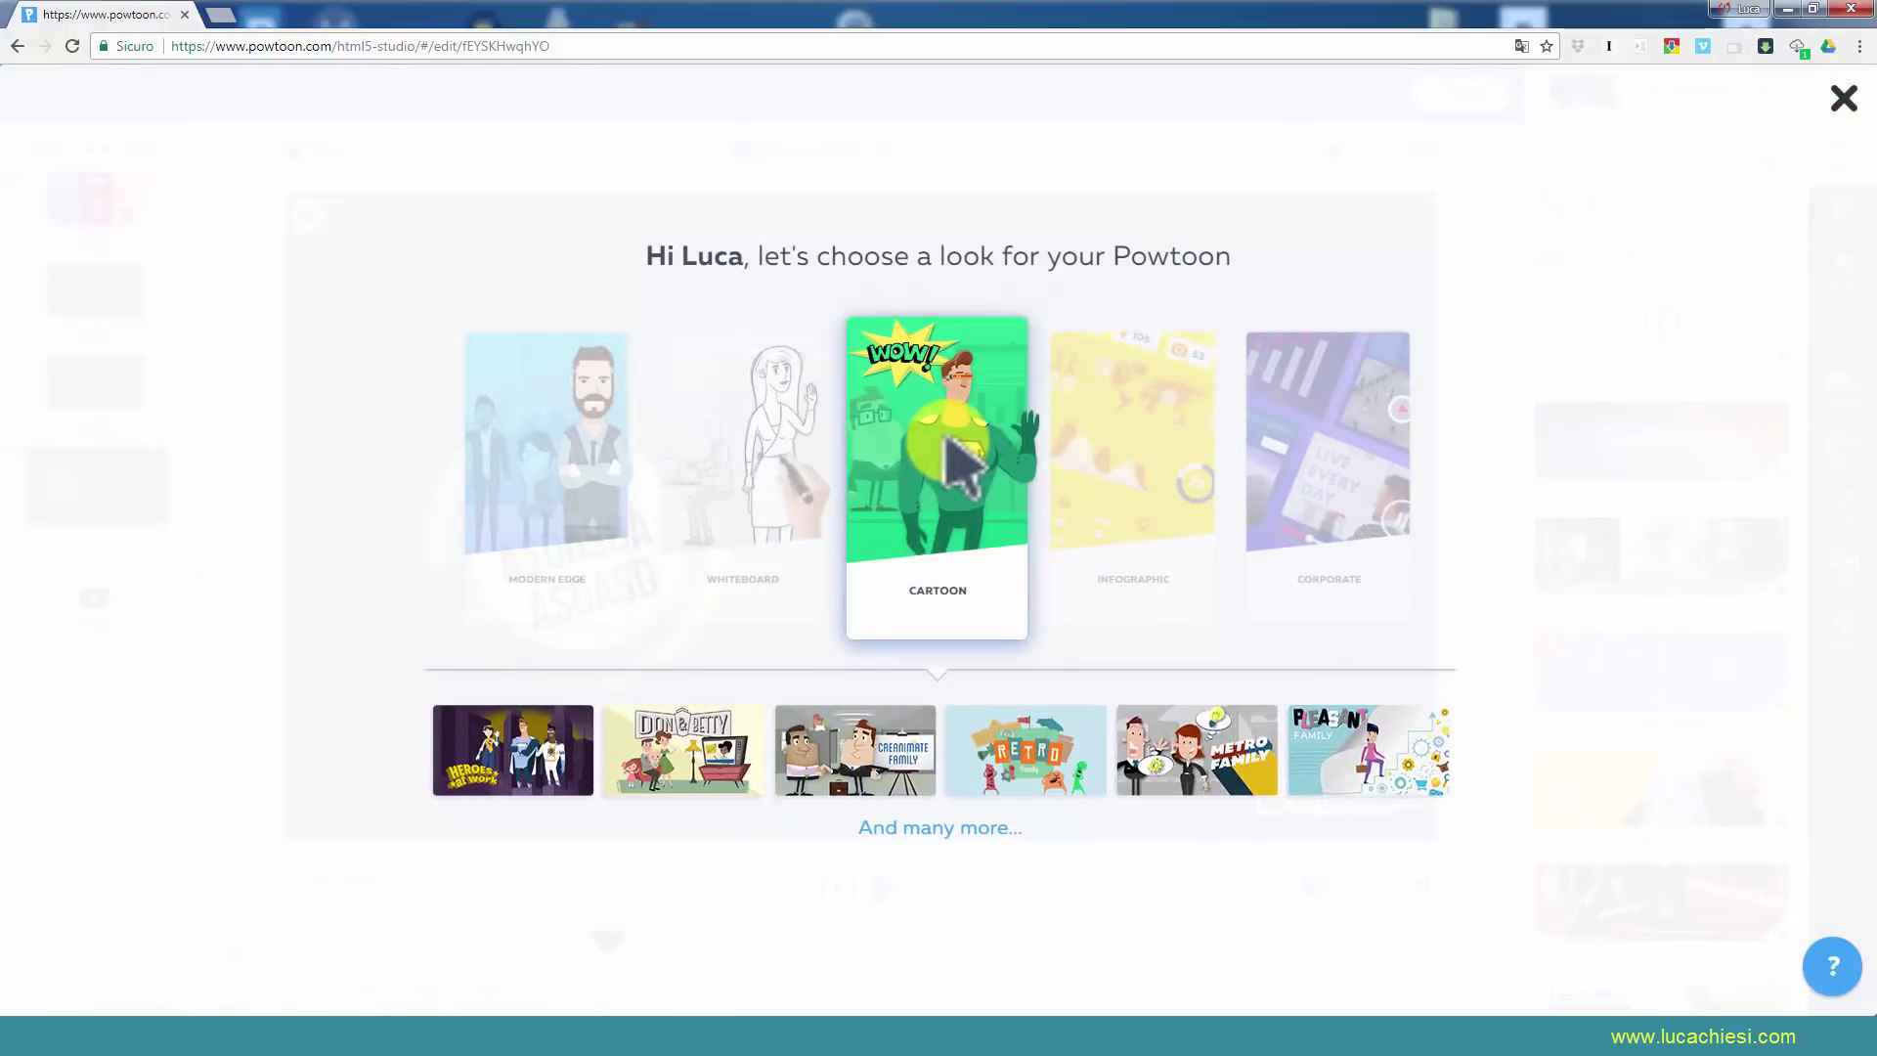
click(953, 460)
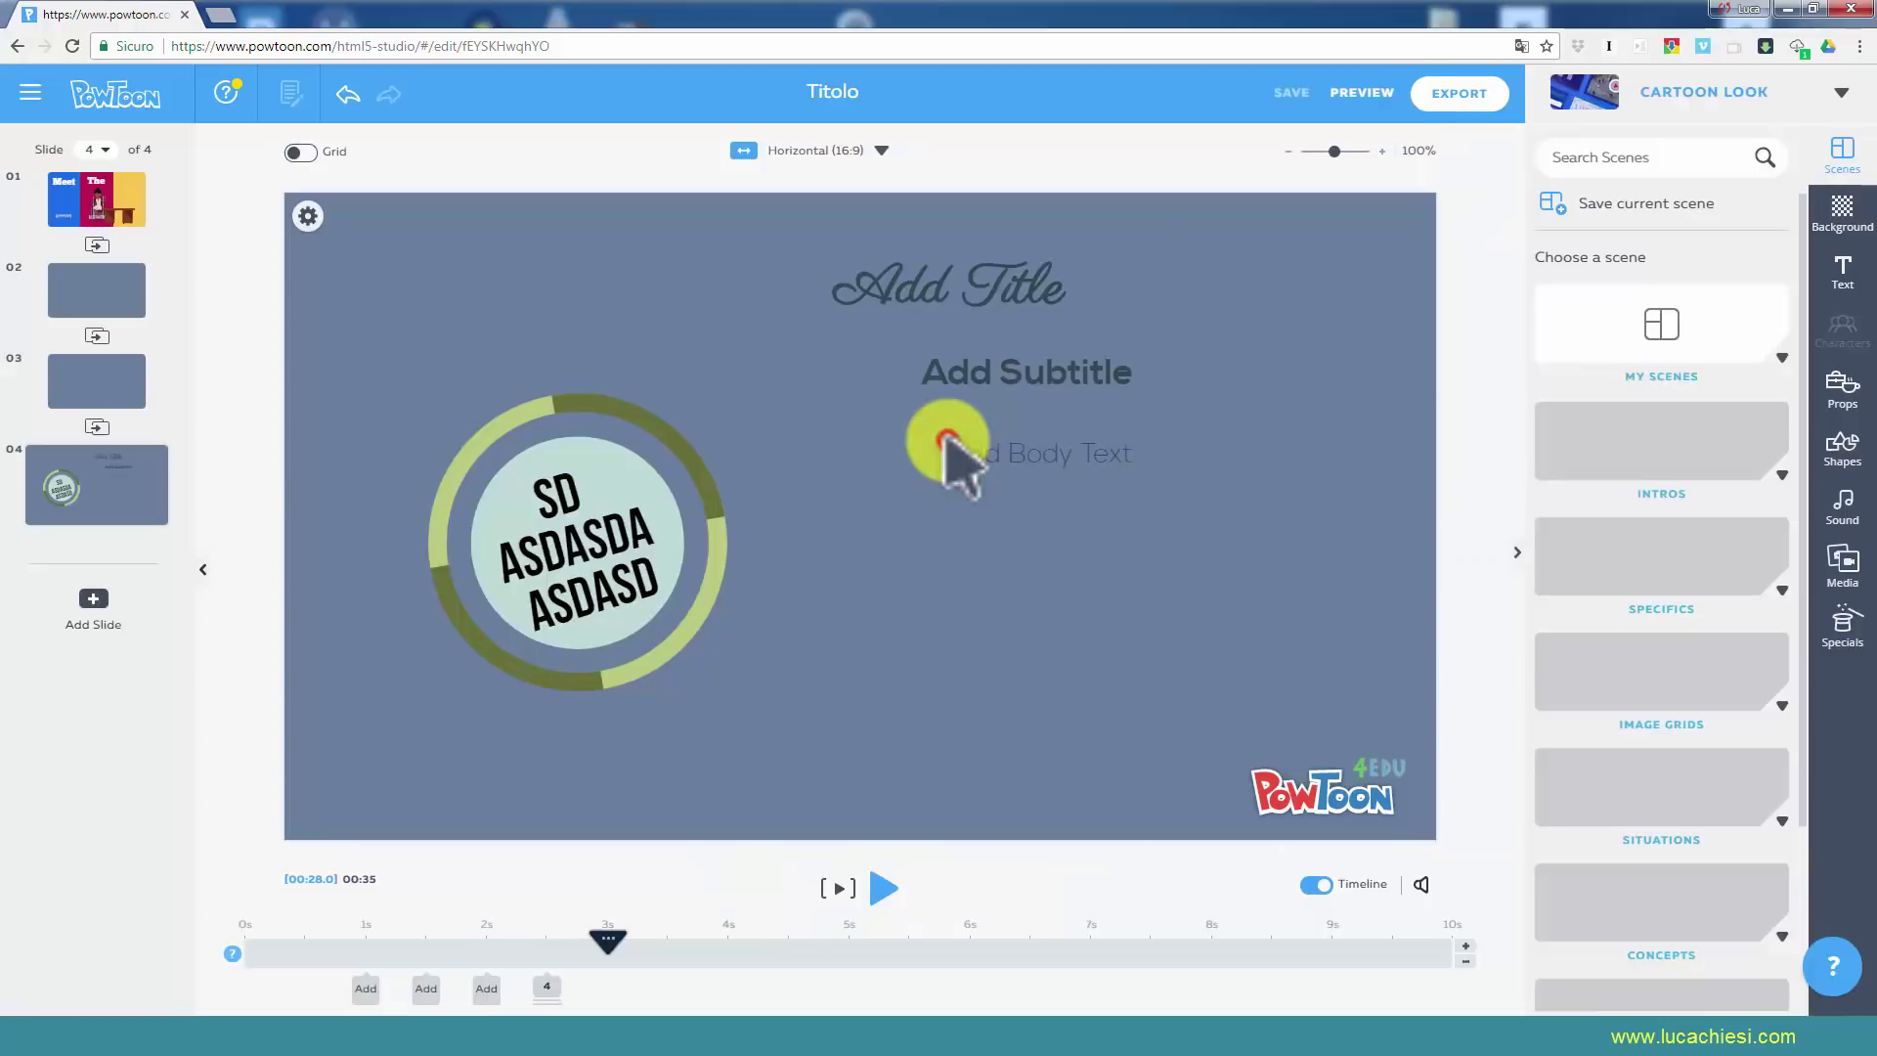
Drag a waving Don & Betty man in glasses onto the right of slide 4.
click(1841, 327)
click(1683, 614)
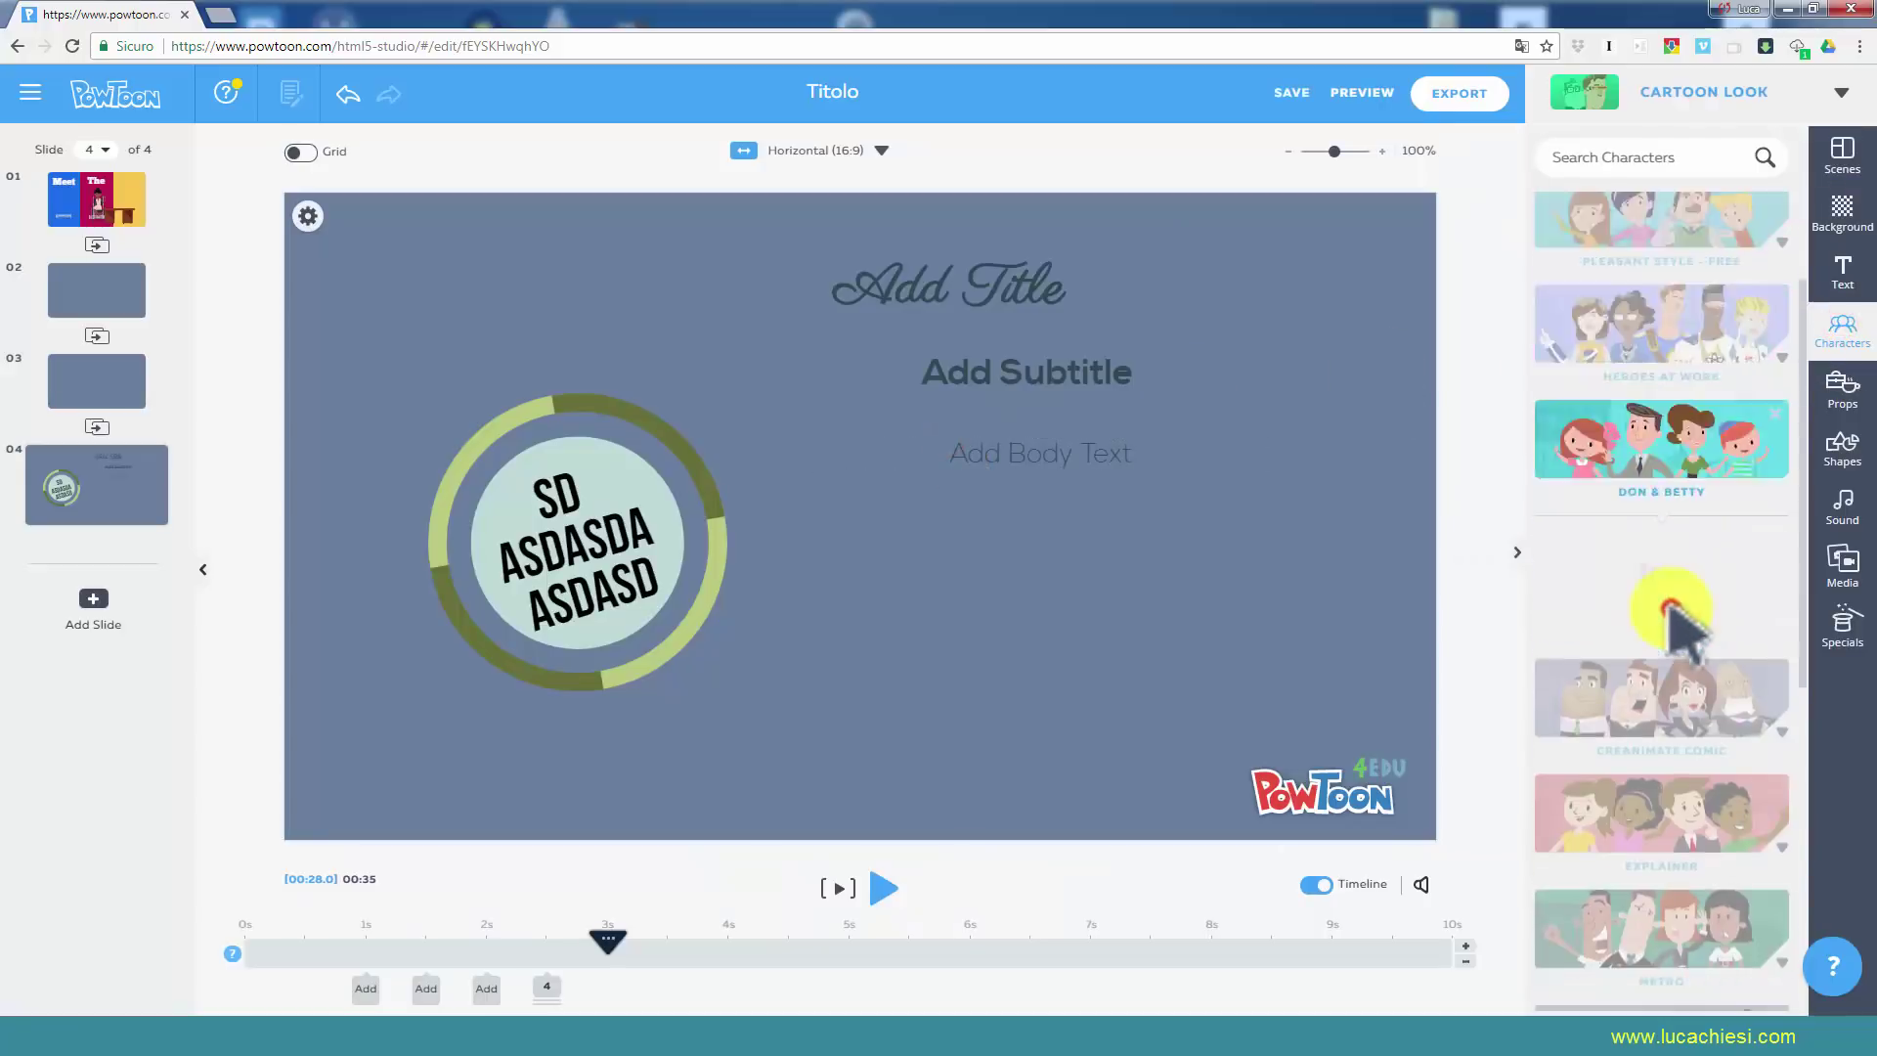
click(1664, 460)
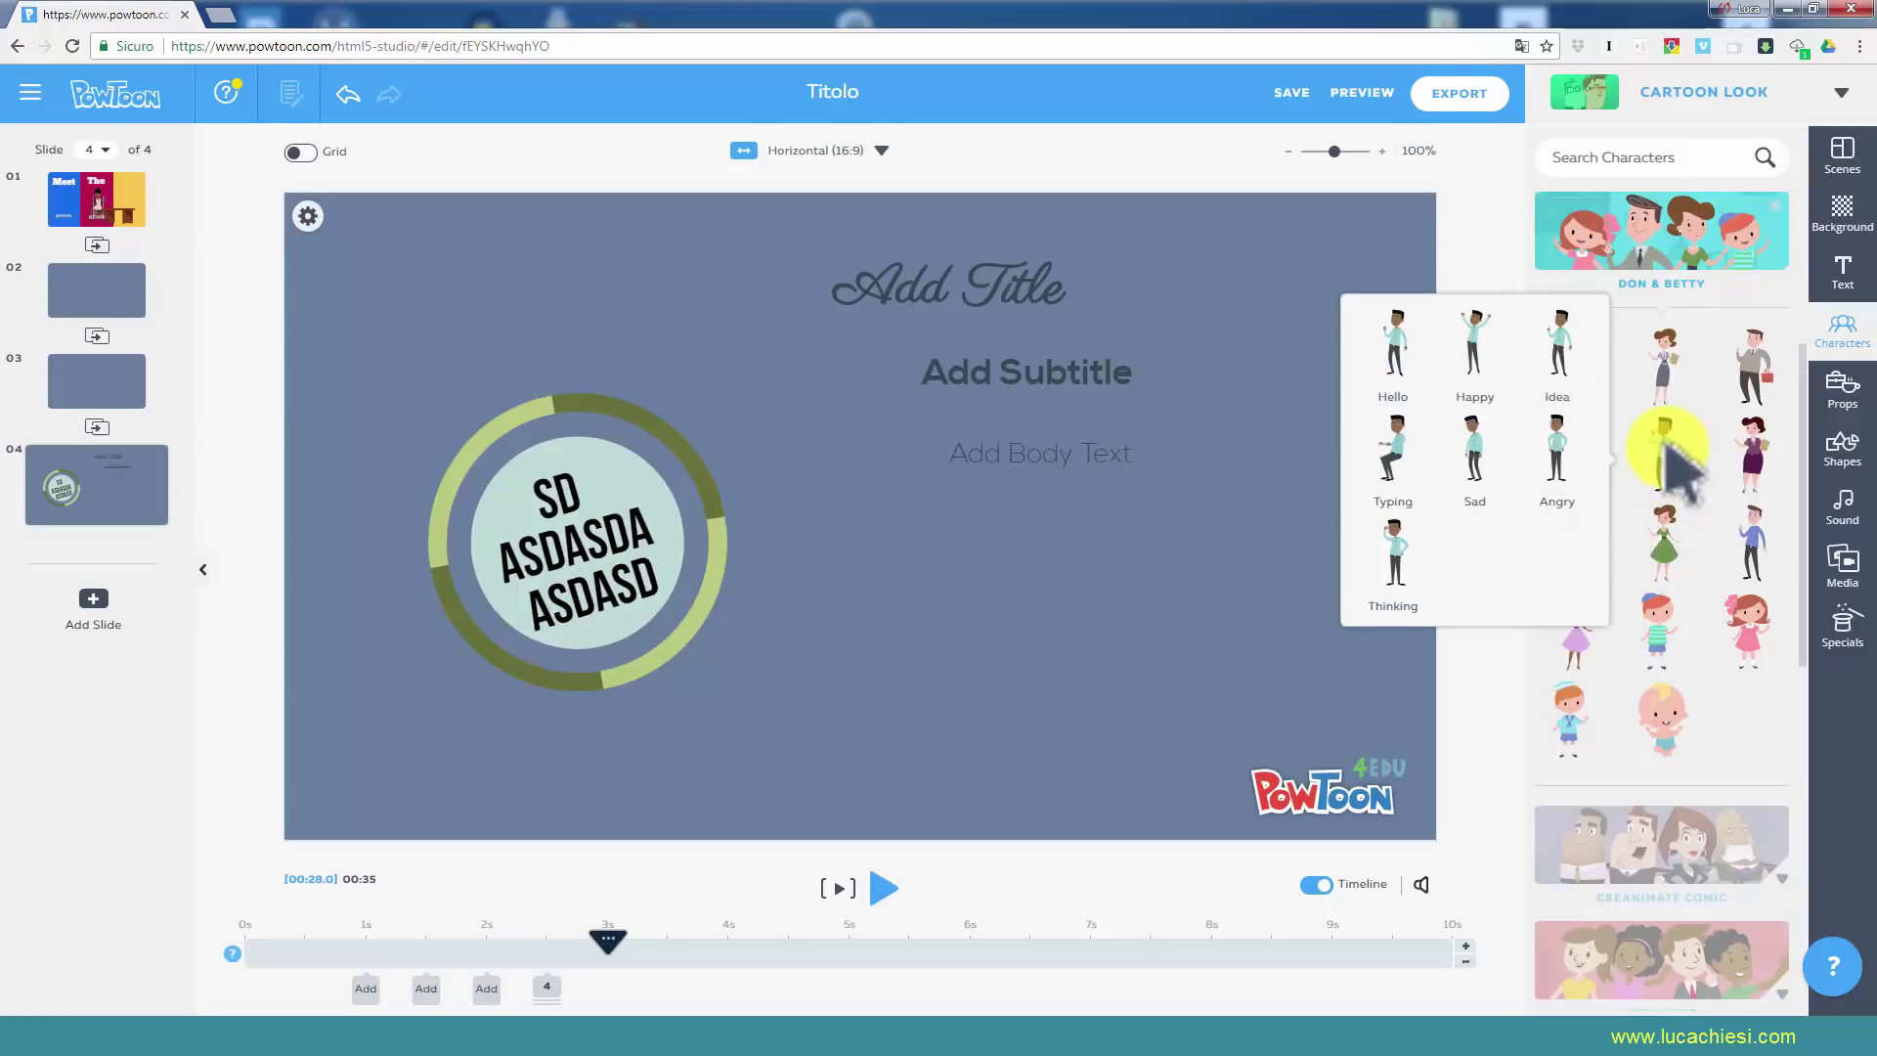
drag(1667, 451, 1251, 491)
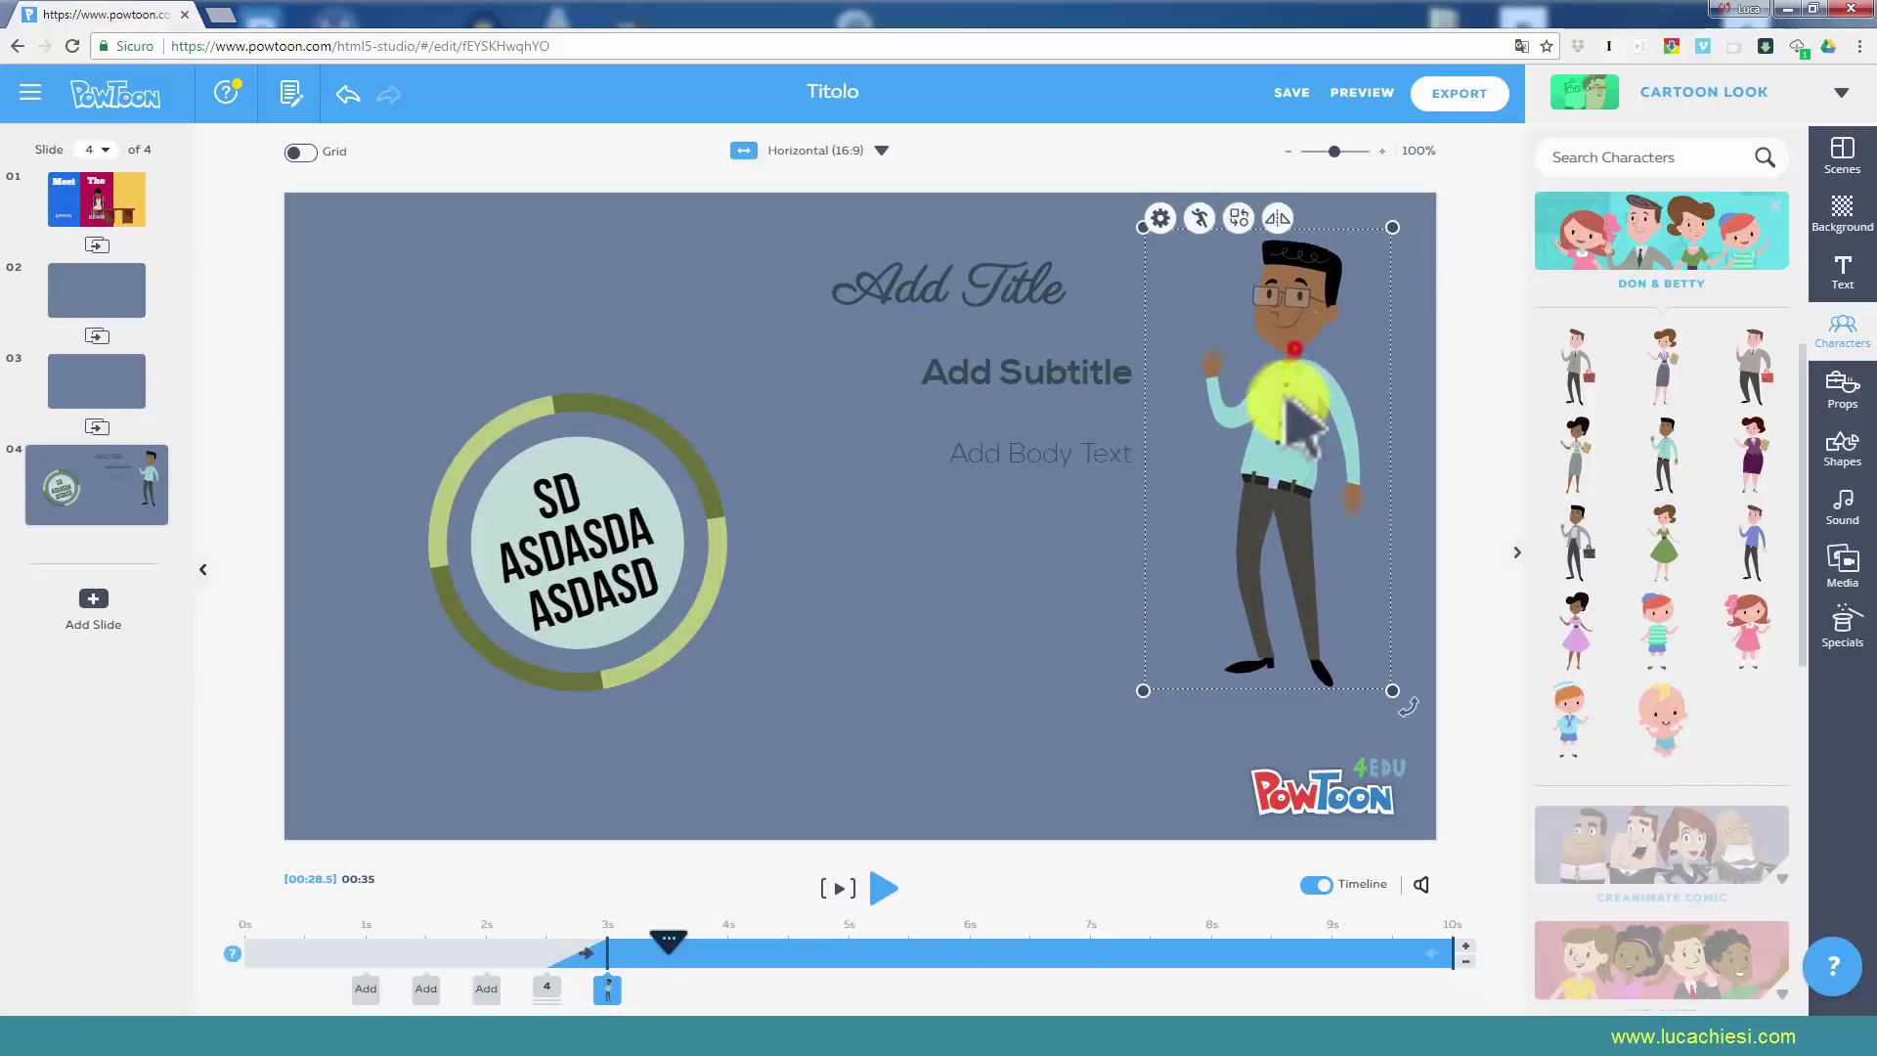
Switch the man from waving to the Angry pose, keeping his original facing direction.
click(1271, 445)
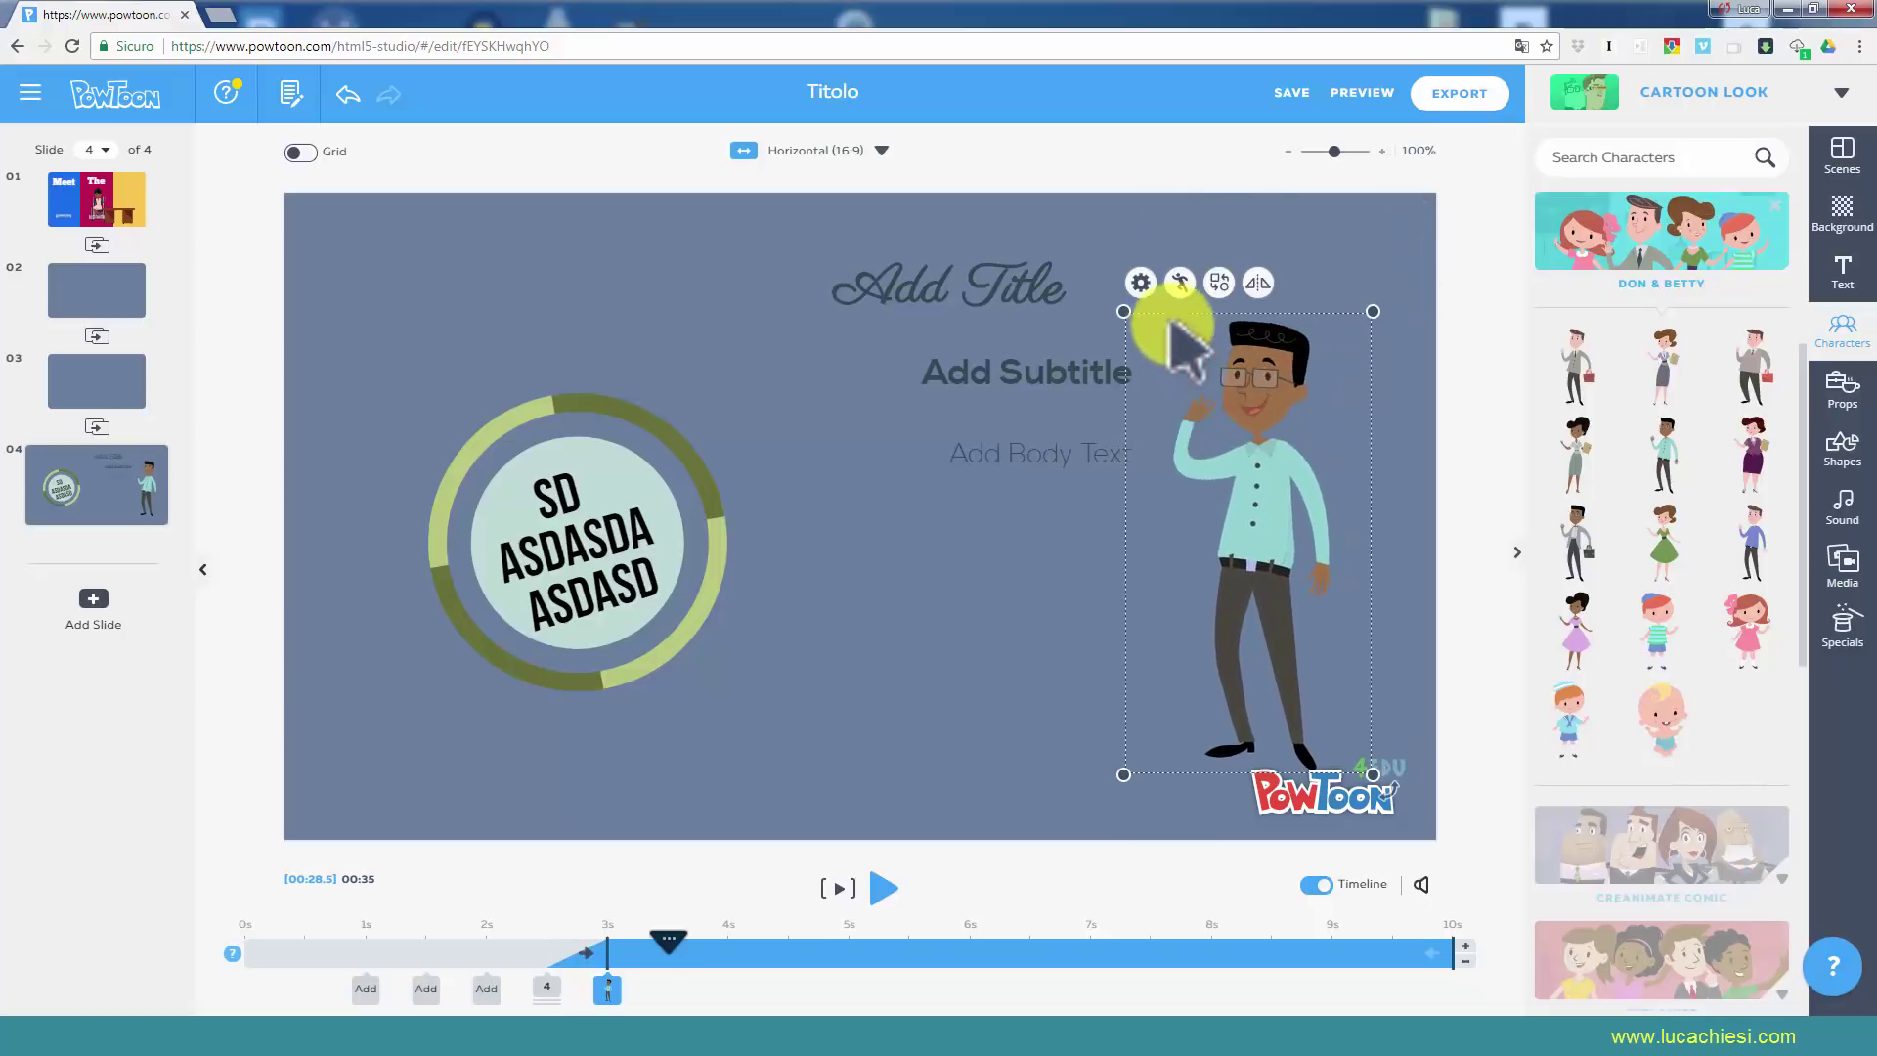
click(1138, 282)
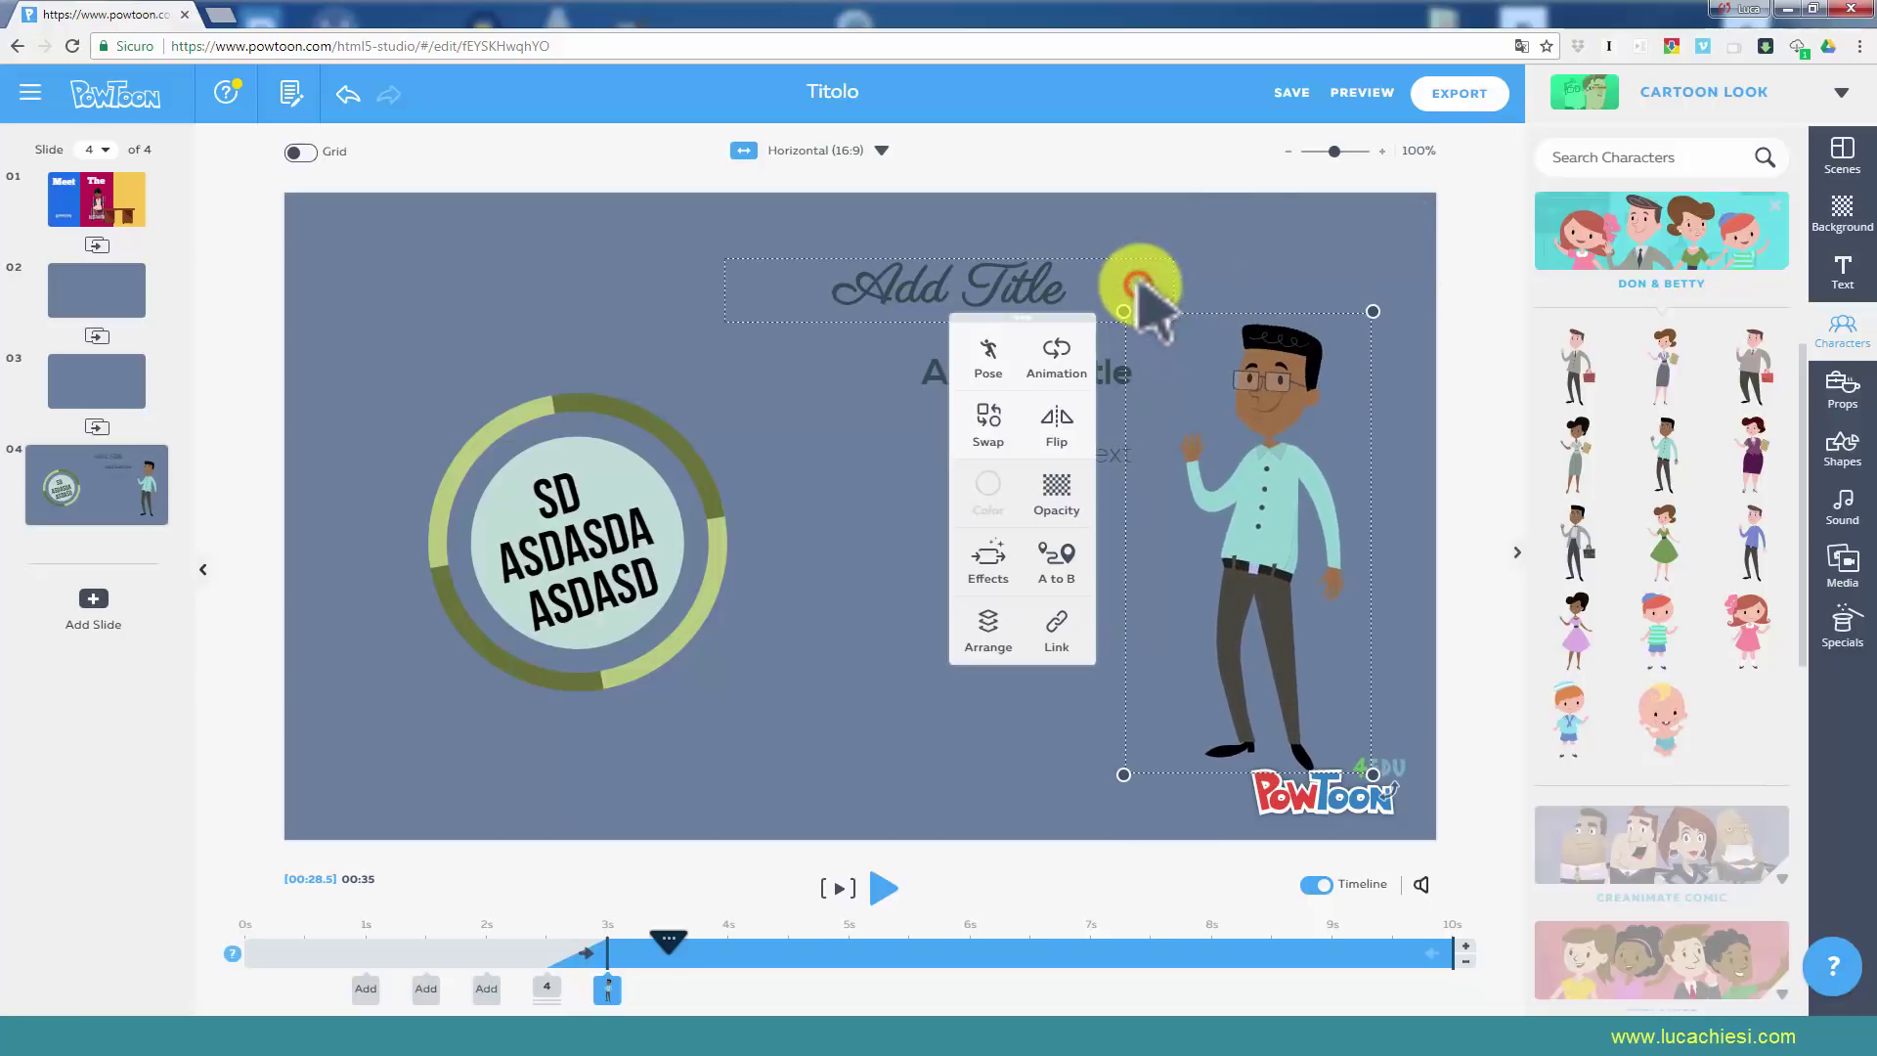
click(1056, 416)
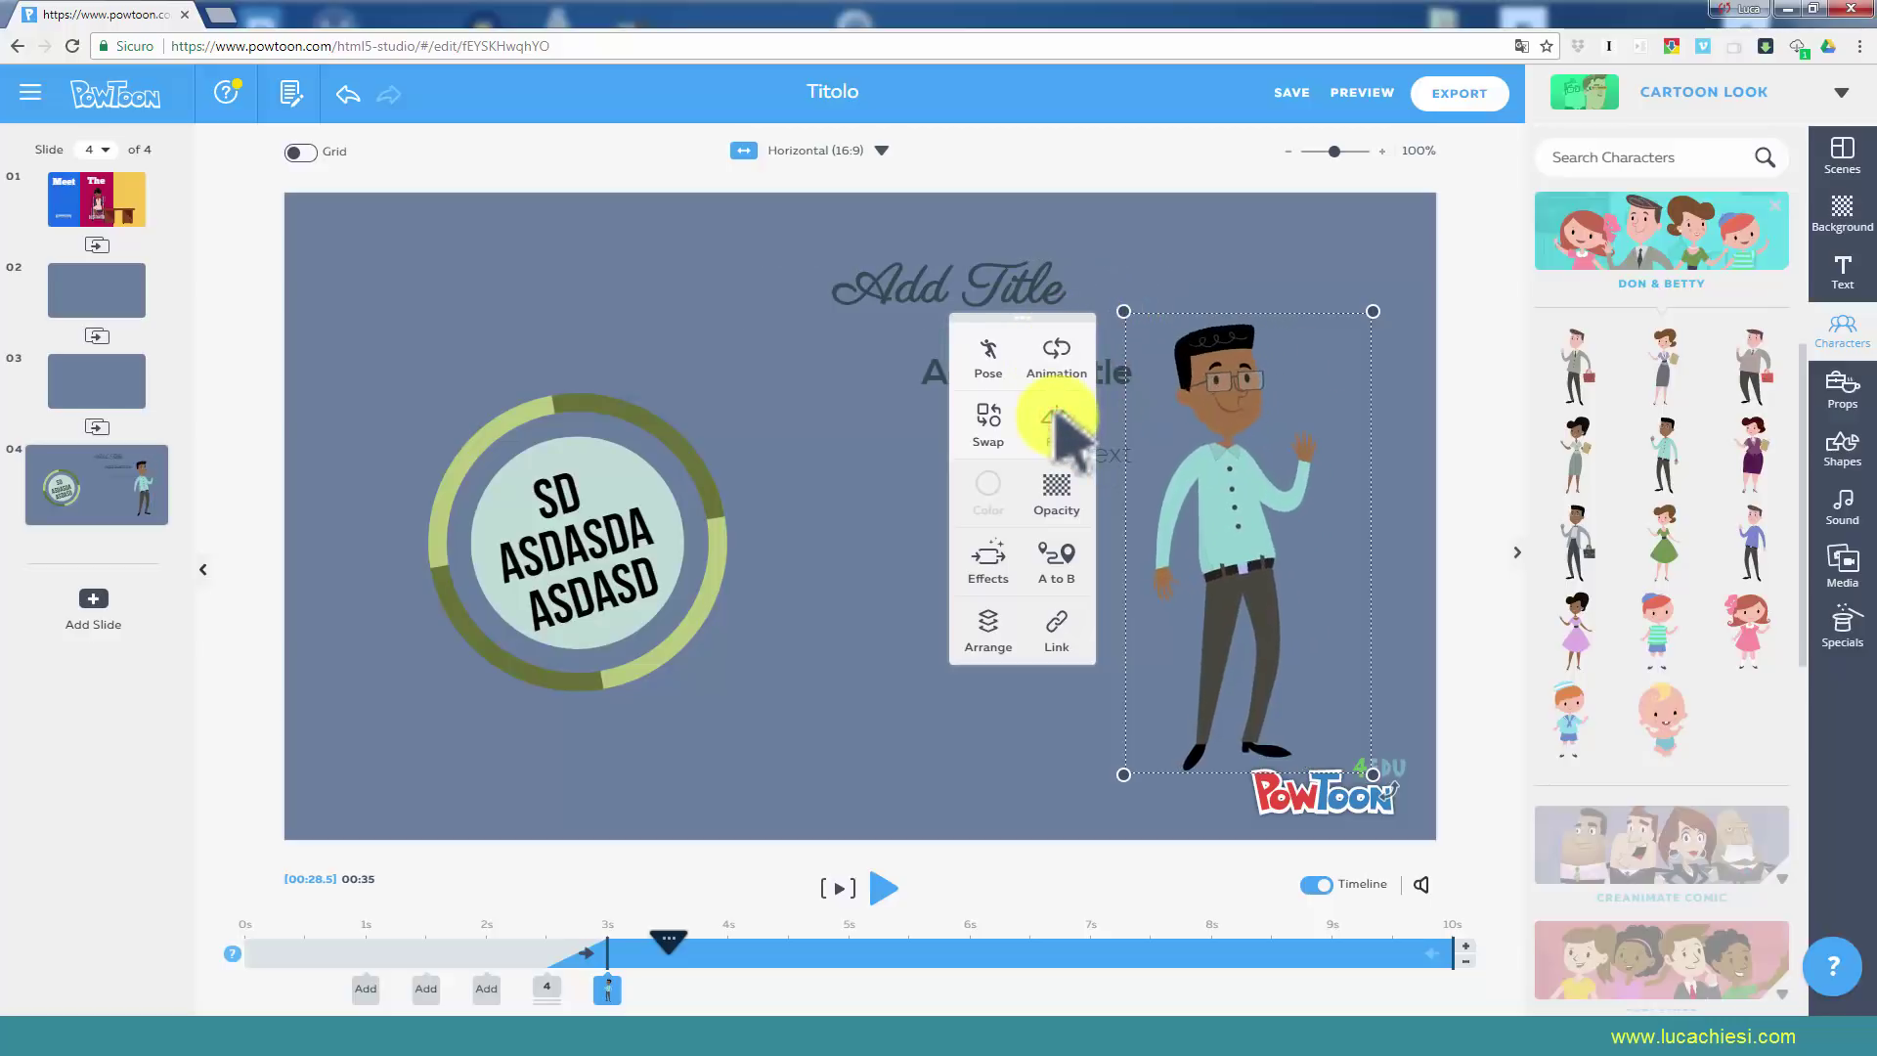
click(1056, 416)
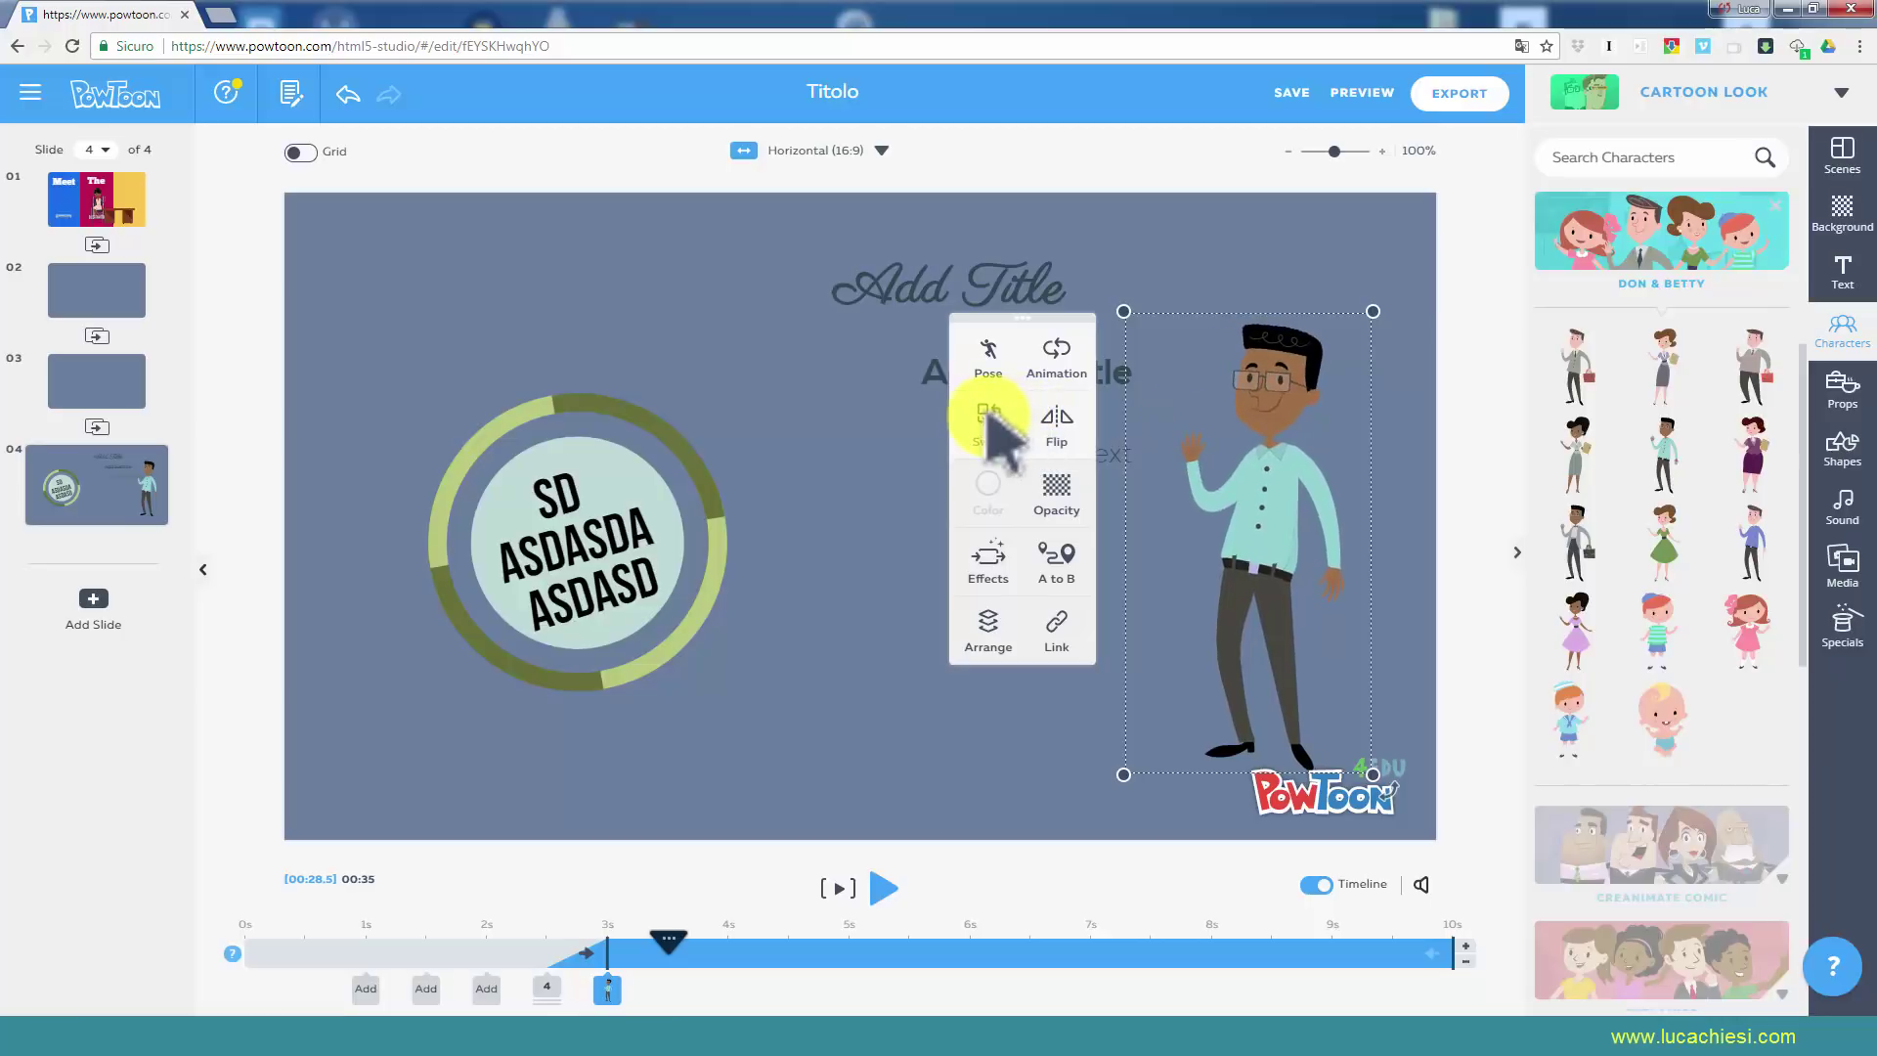
click(990, 352)
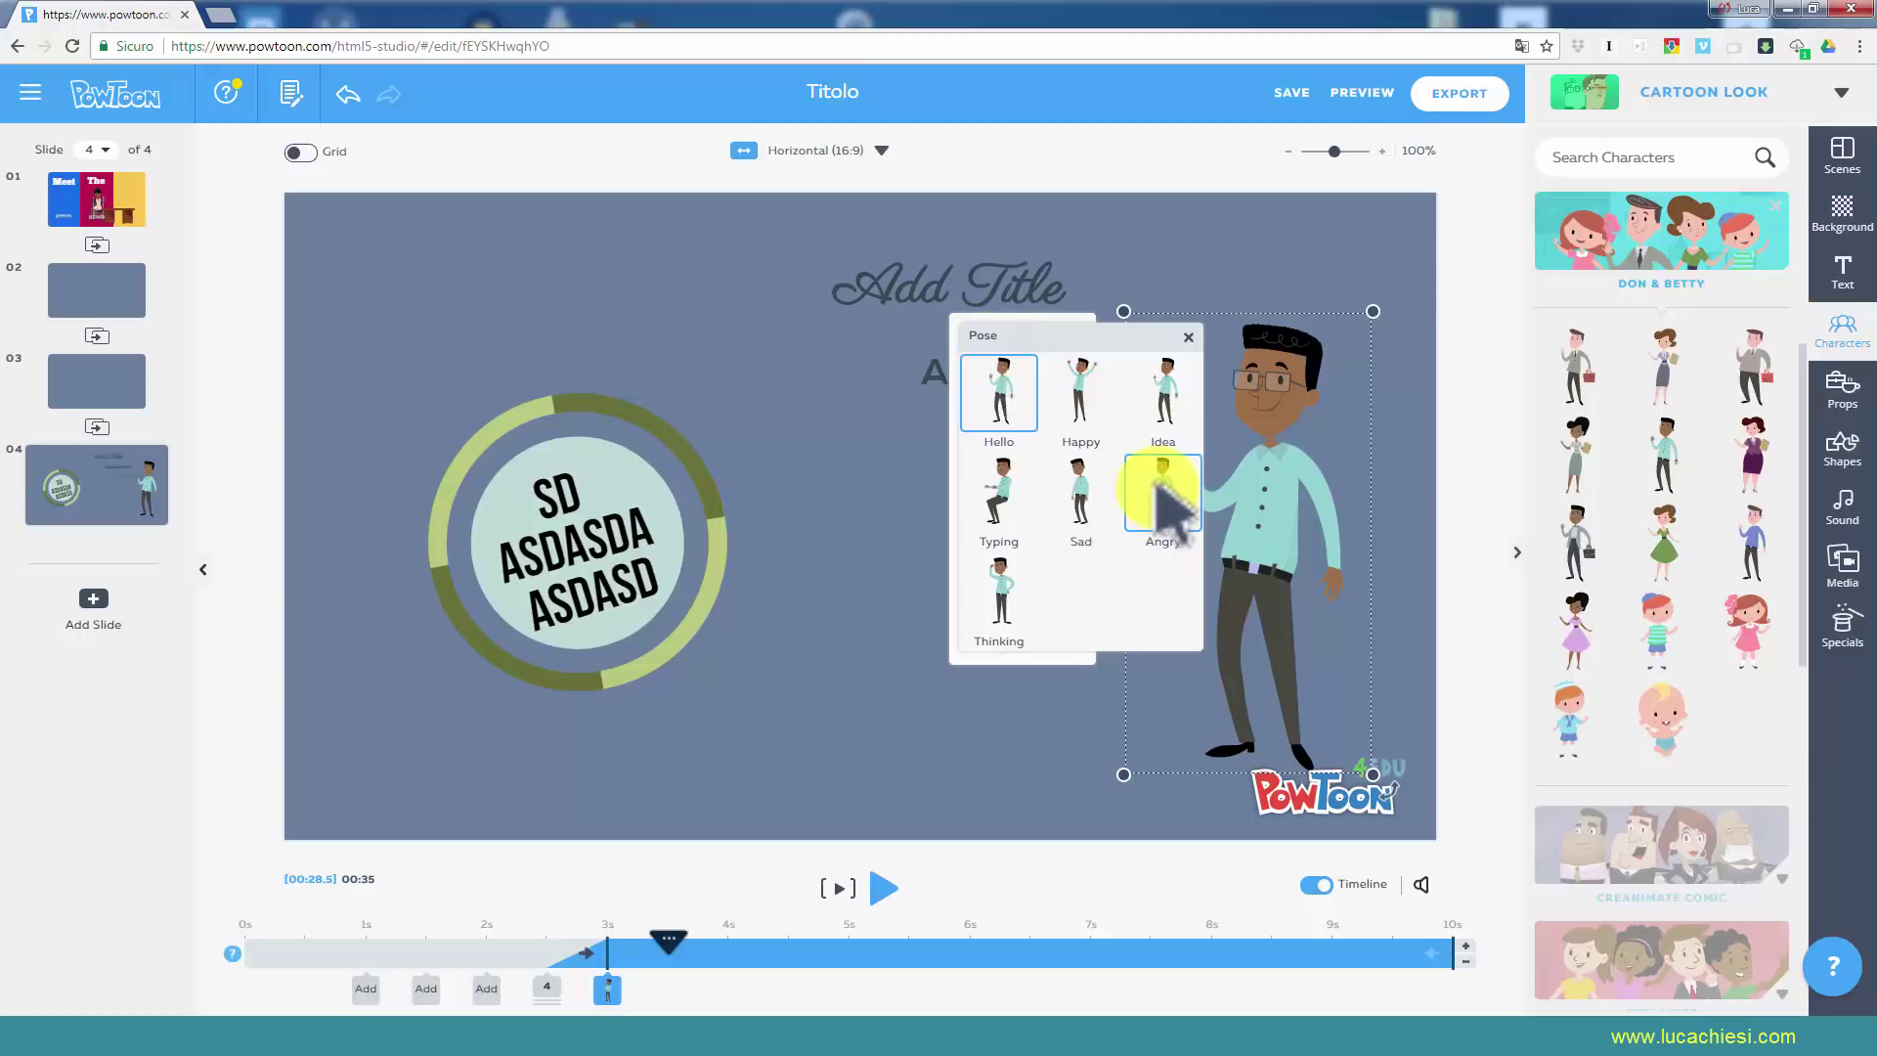
click(1159, 486)
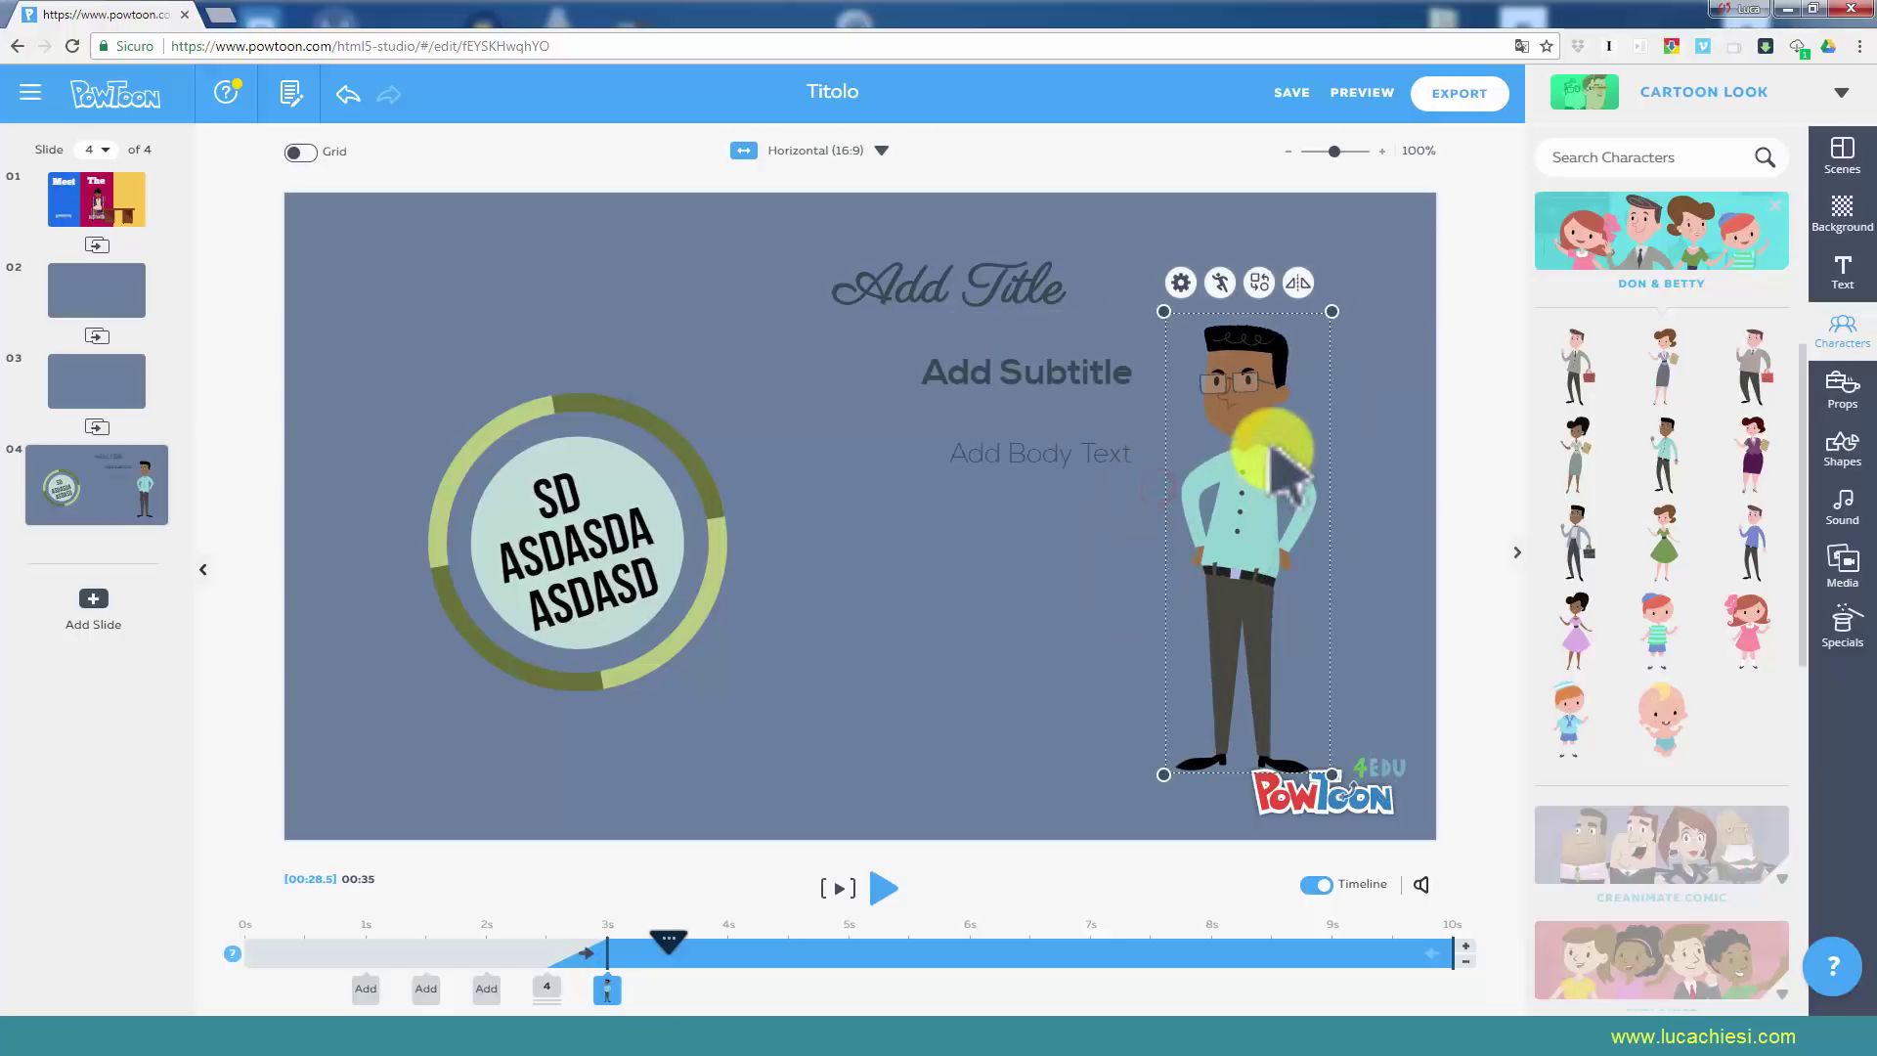
Check the man's Arrange layering options without changes, then show the Props library.
click(1182, 279)
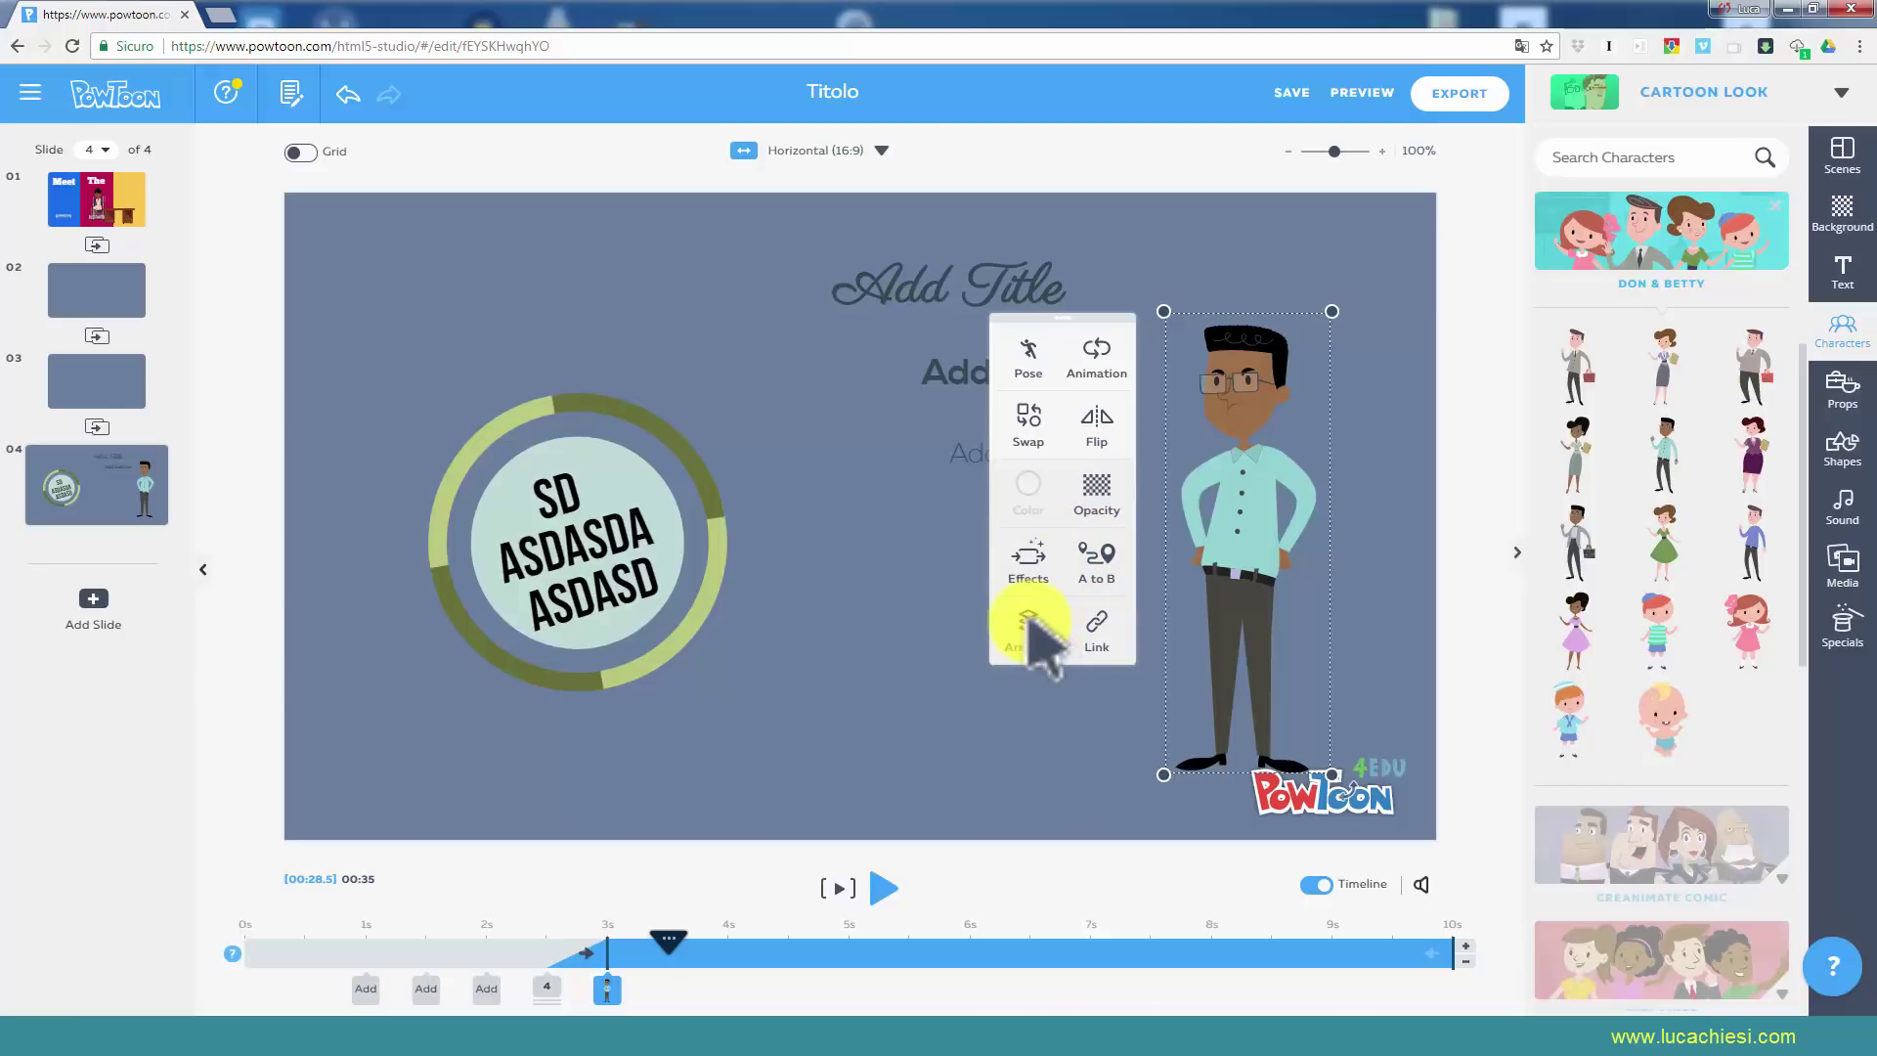
click(1028, 621)
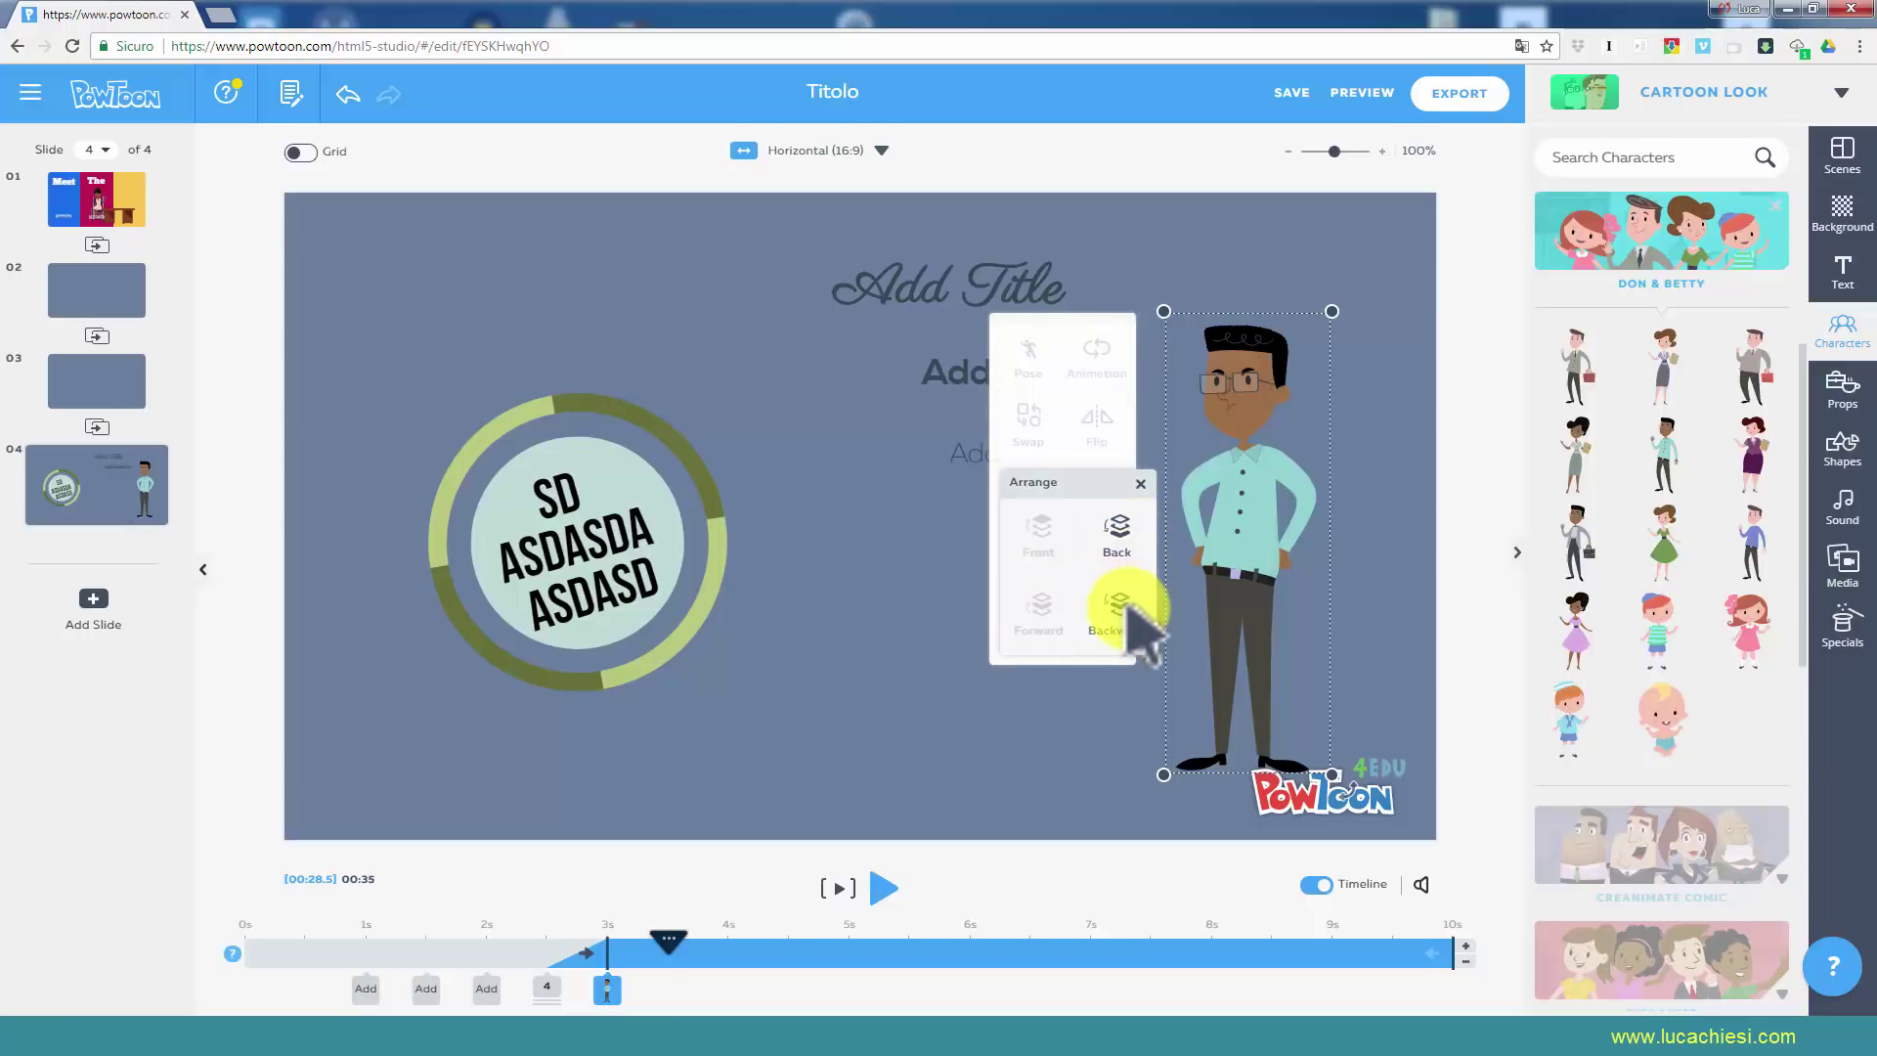
click(1144, 484)
click(1841, 330)
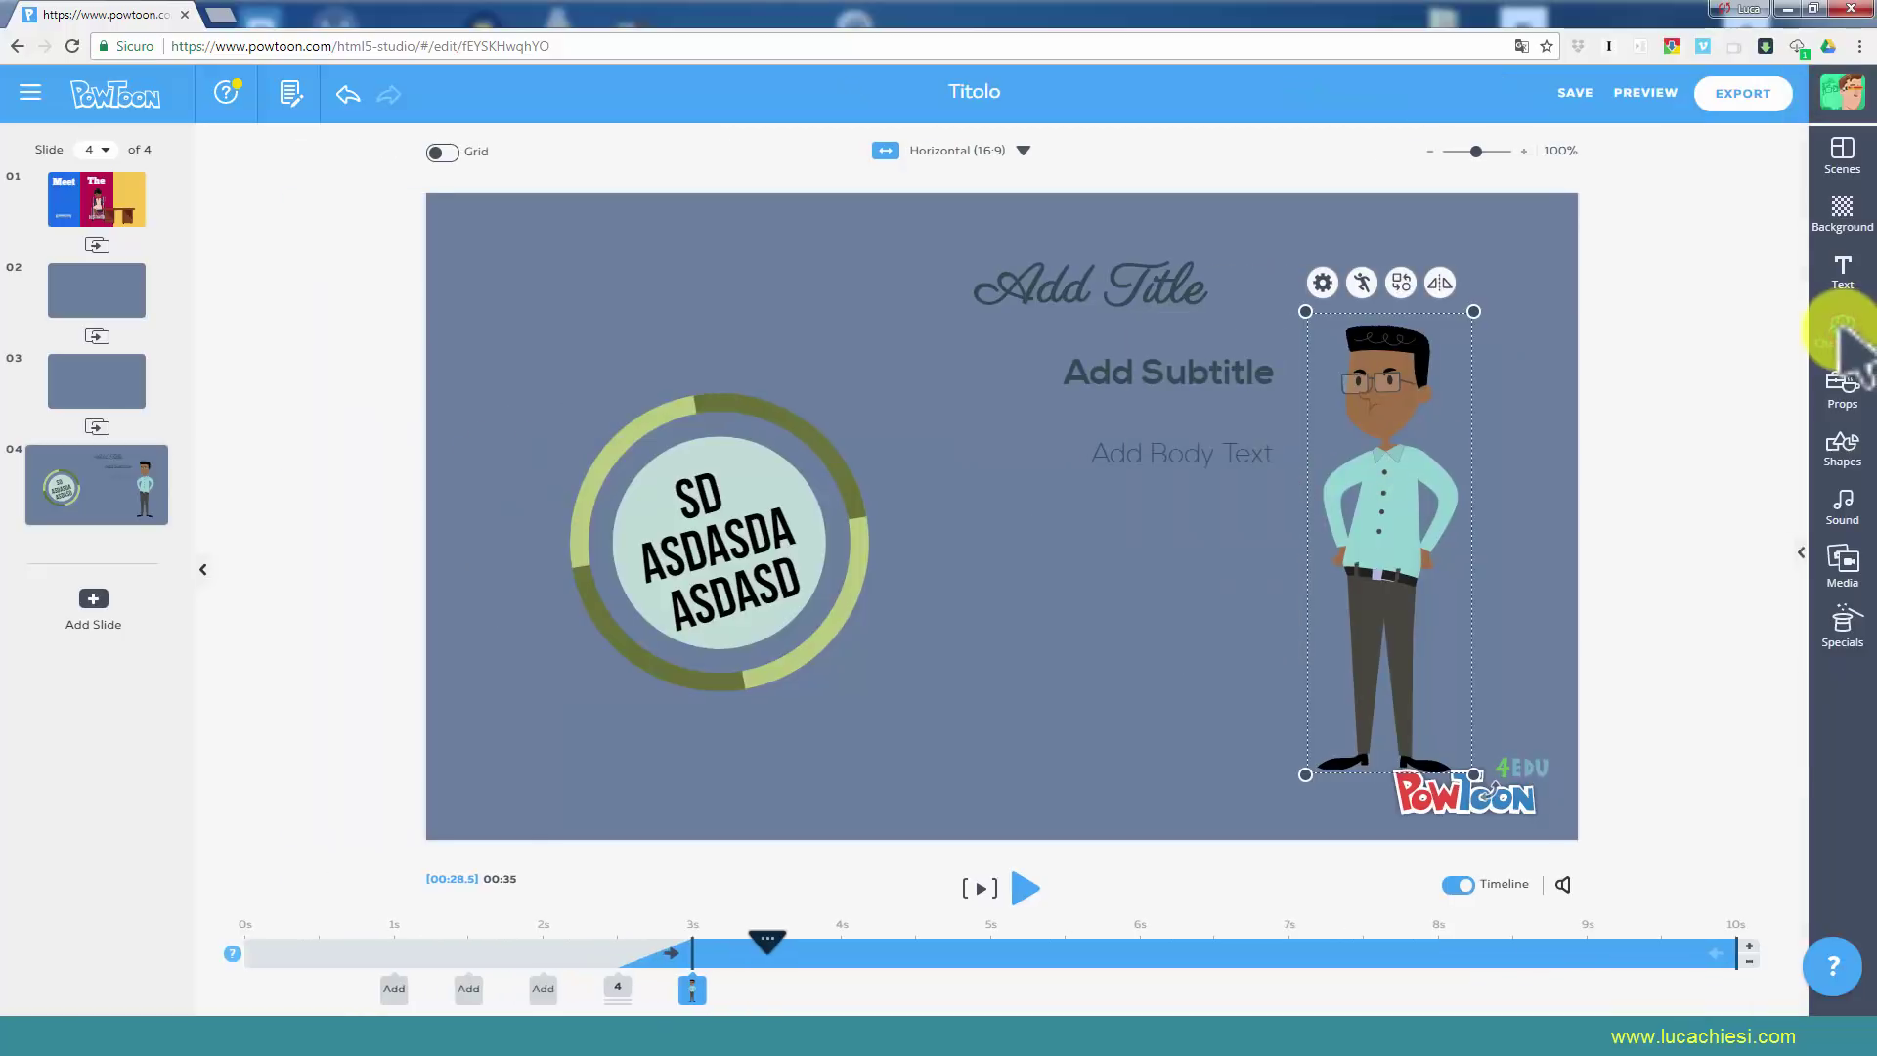
click(1841, 386)
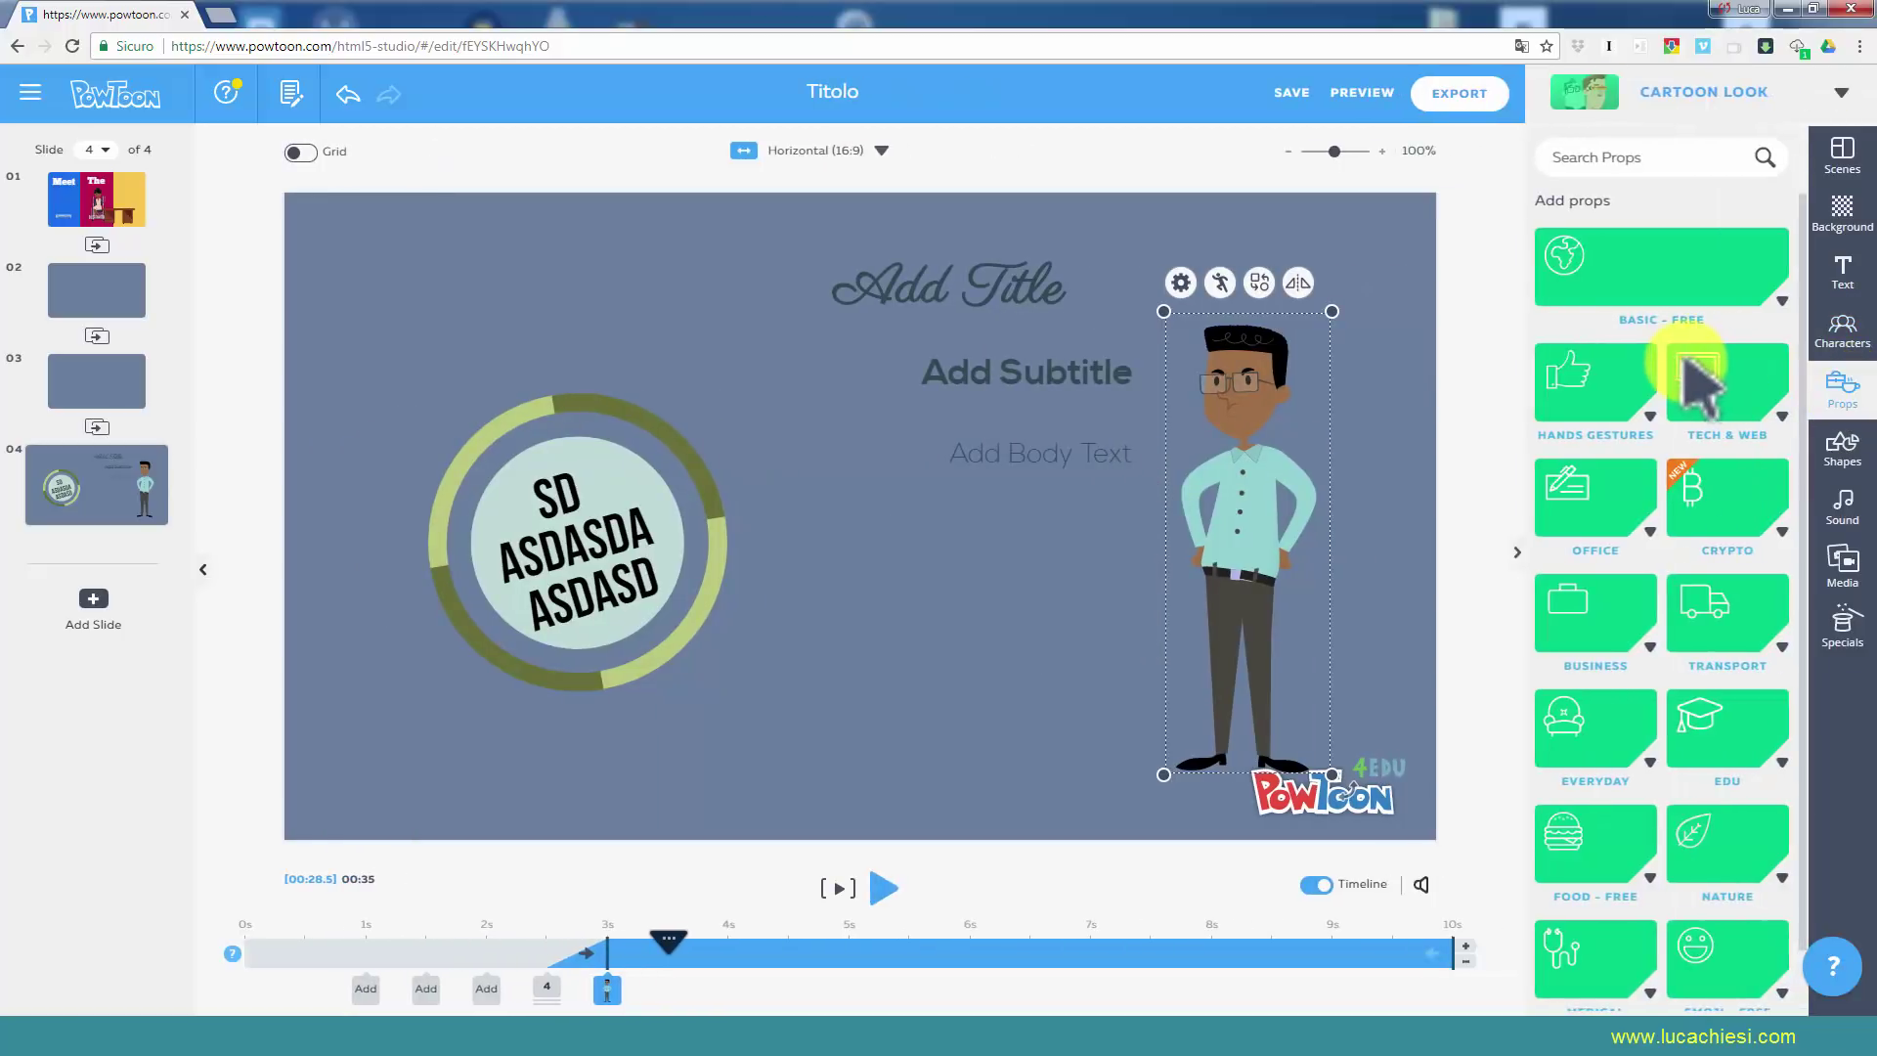
Place the red car from the Transport props at slide 4's lower middle and select it.
scroll(1666, 518, down, 2)
click(1717, 537)
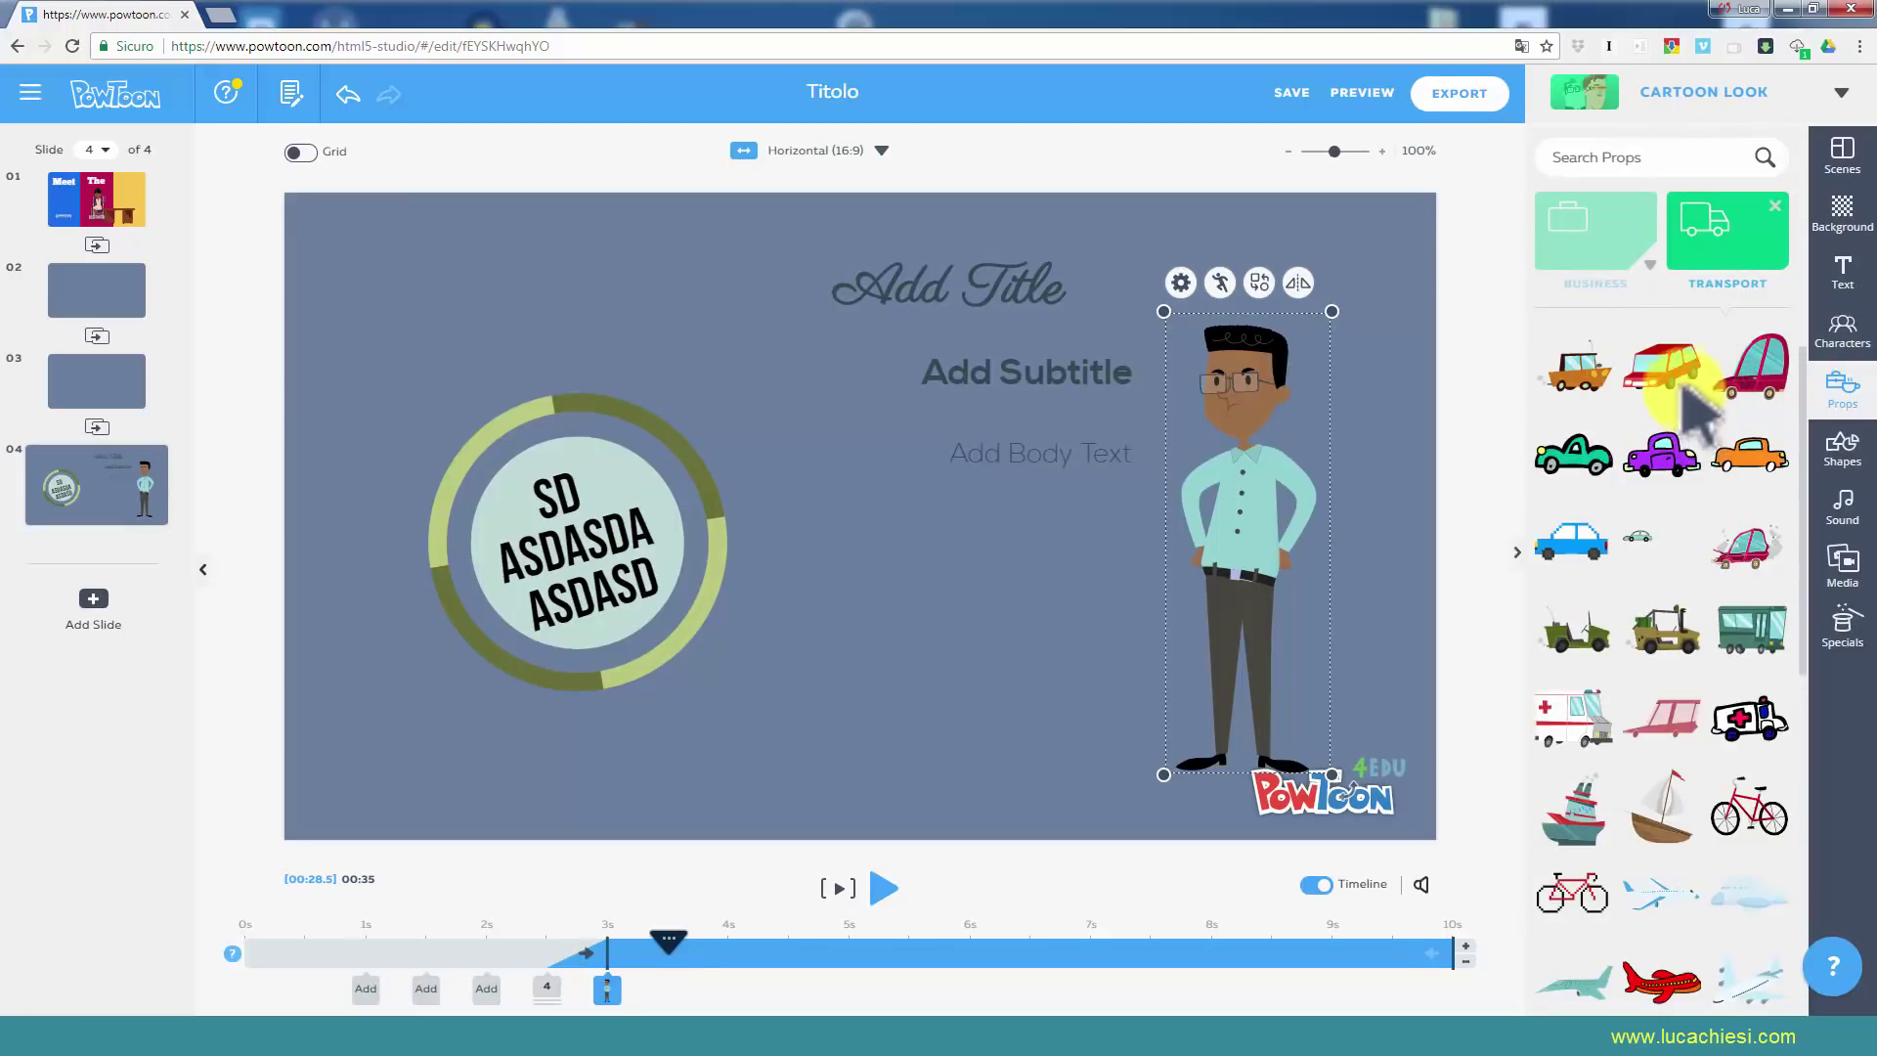
drag(1655, 391, 968, 675)
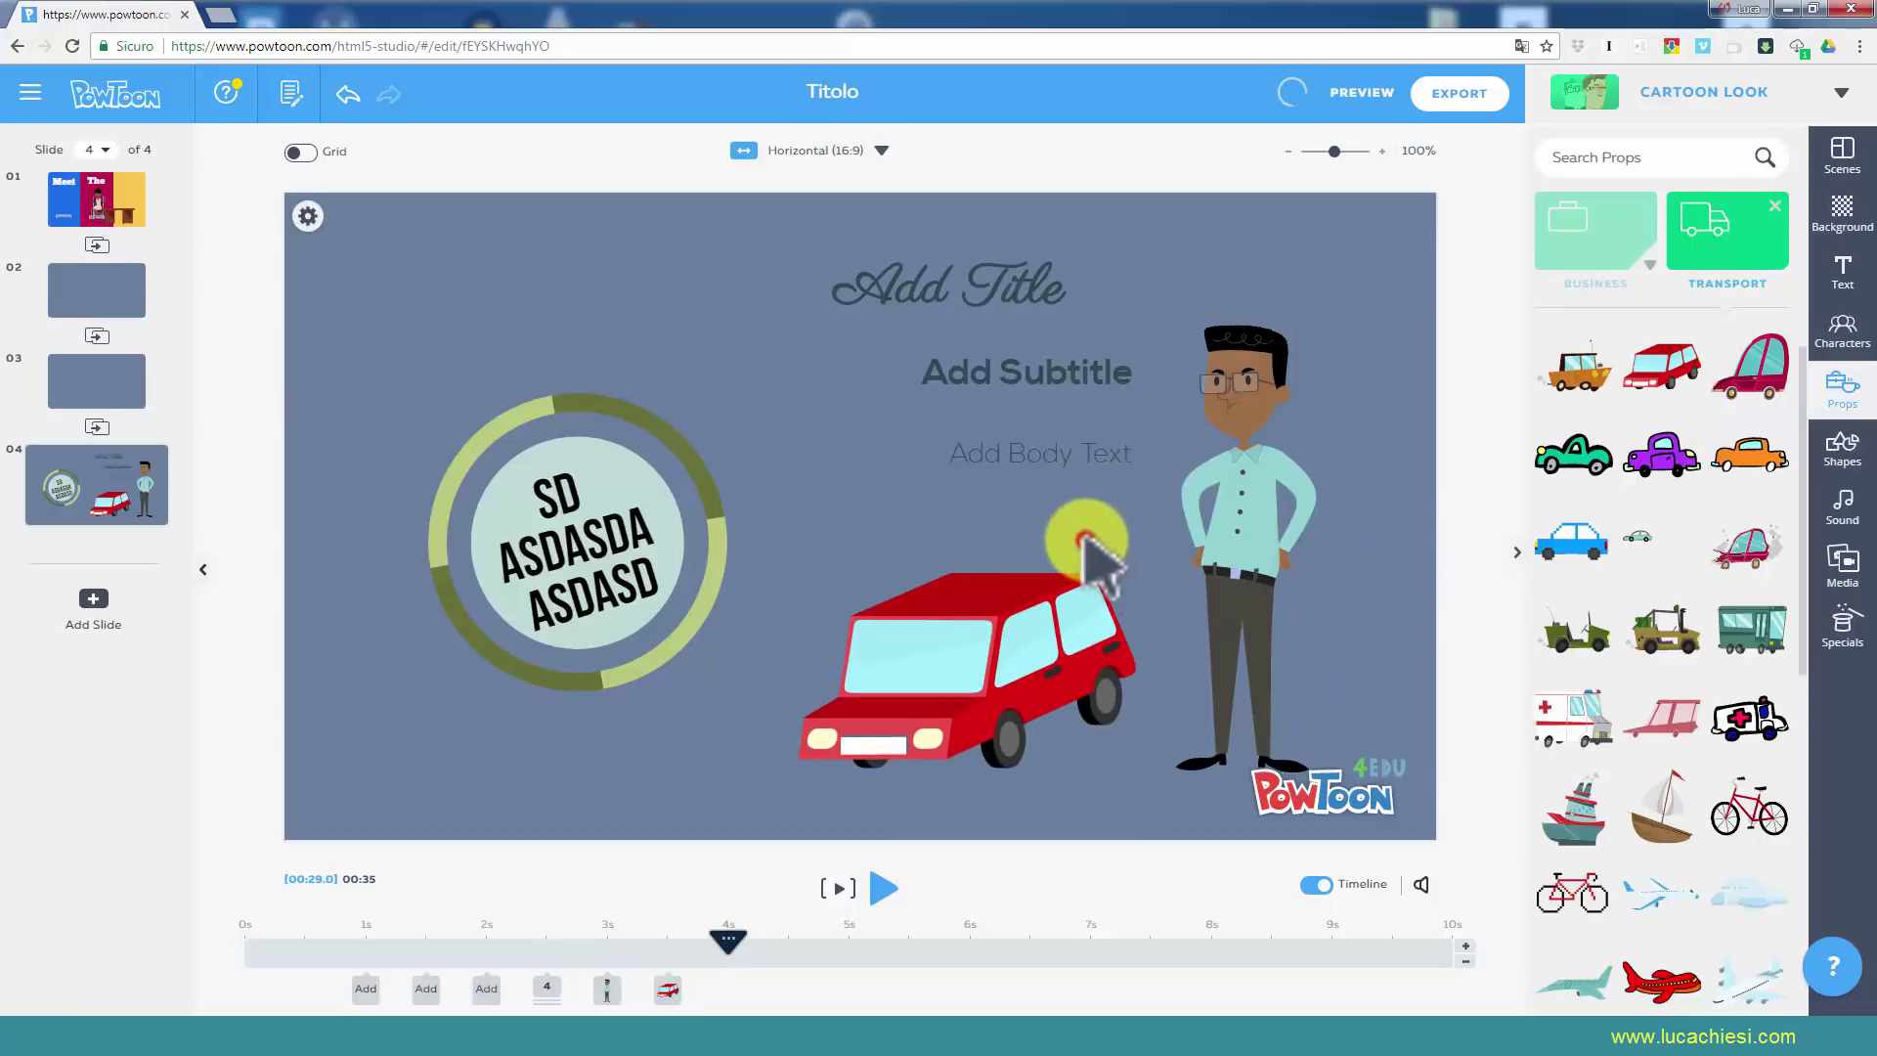
click(1049, 634)
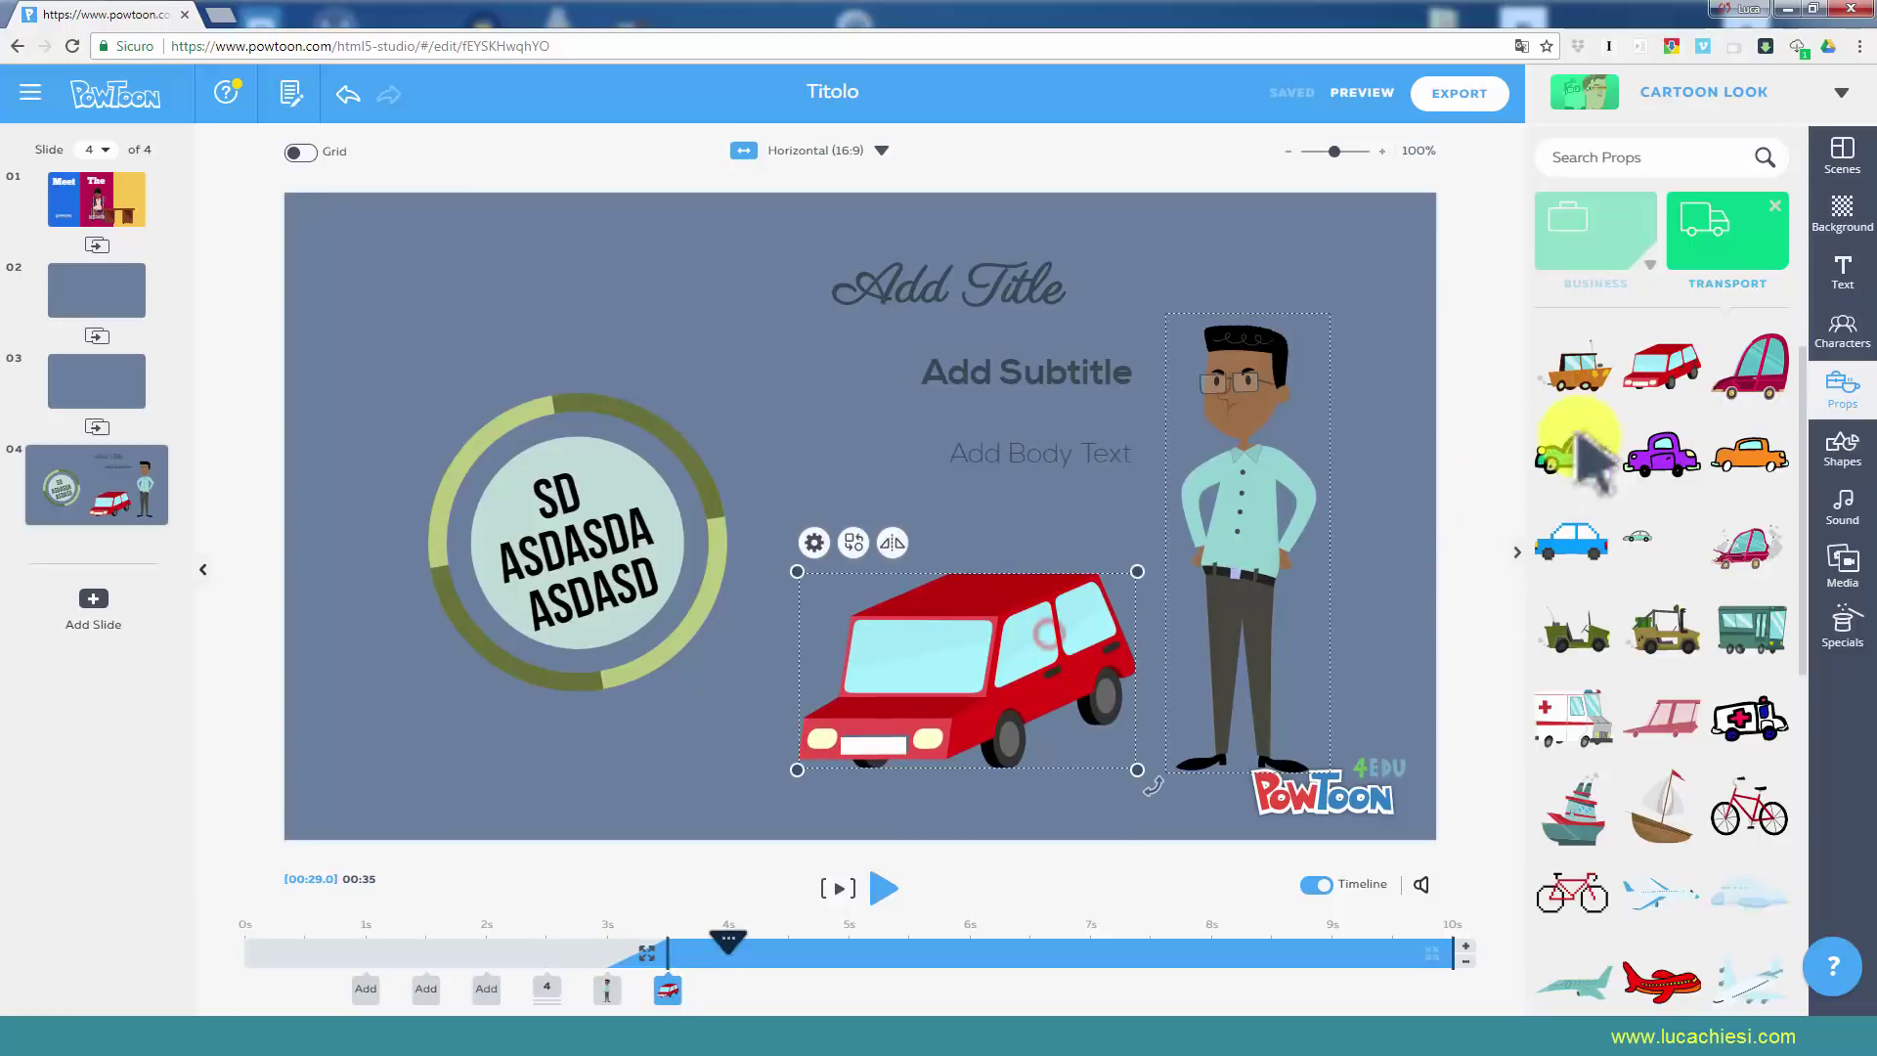
Search props for 'car' and place the green army jeep at slide 4's lower left.
click(1645, 156)
text(car)
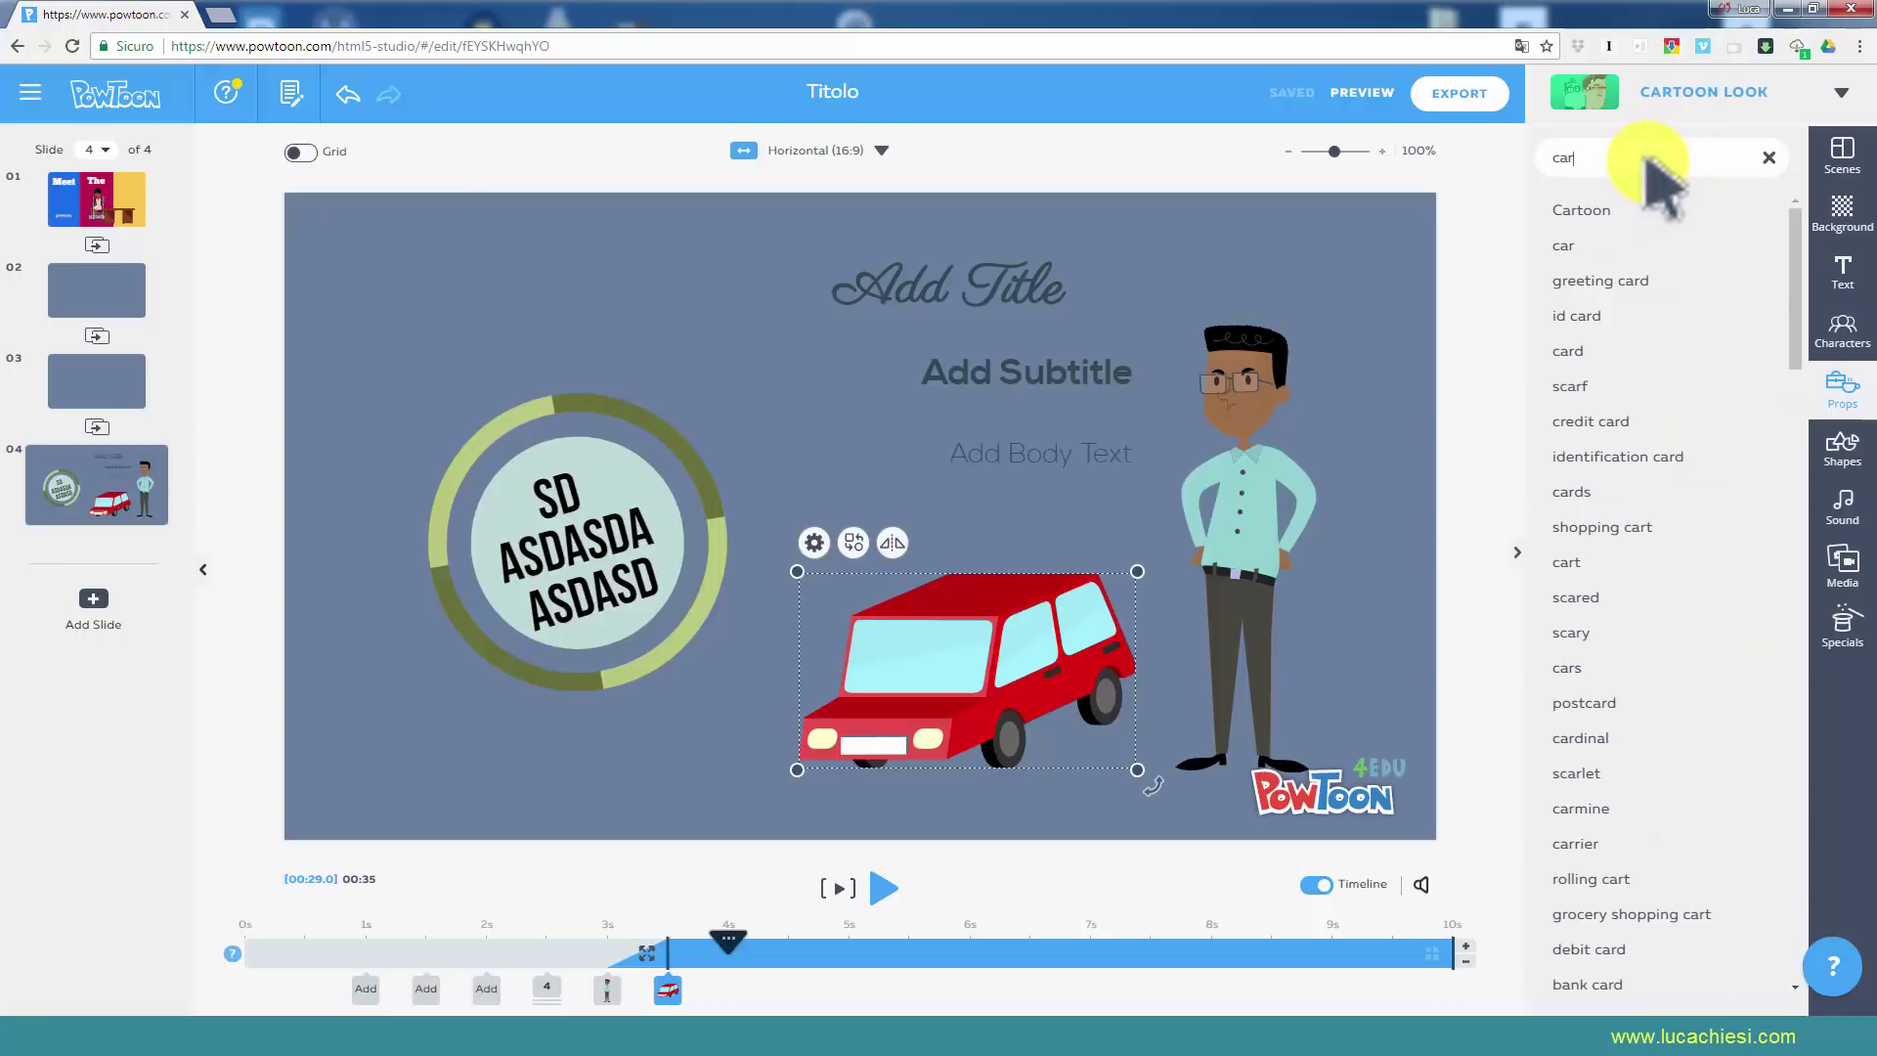
key(Return)
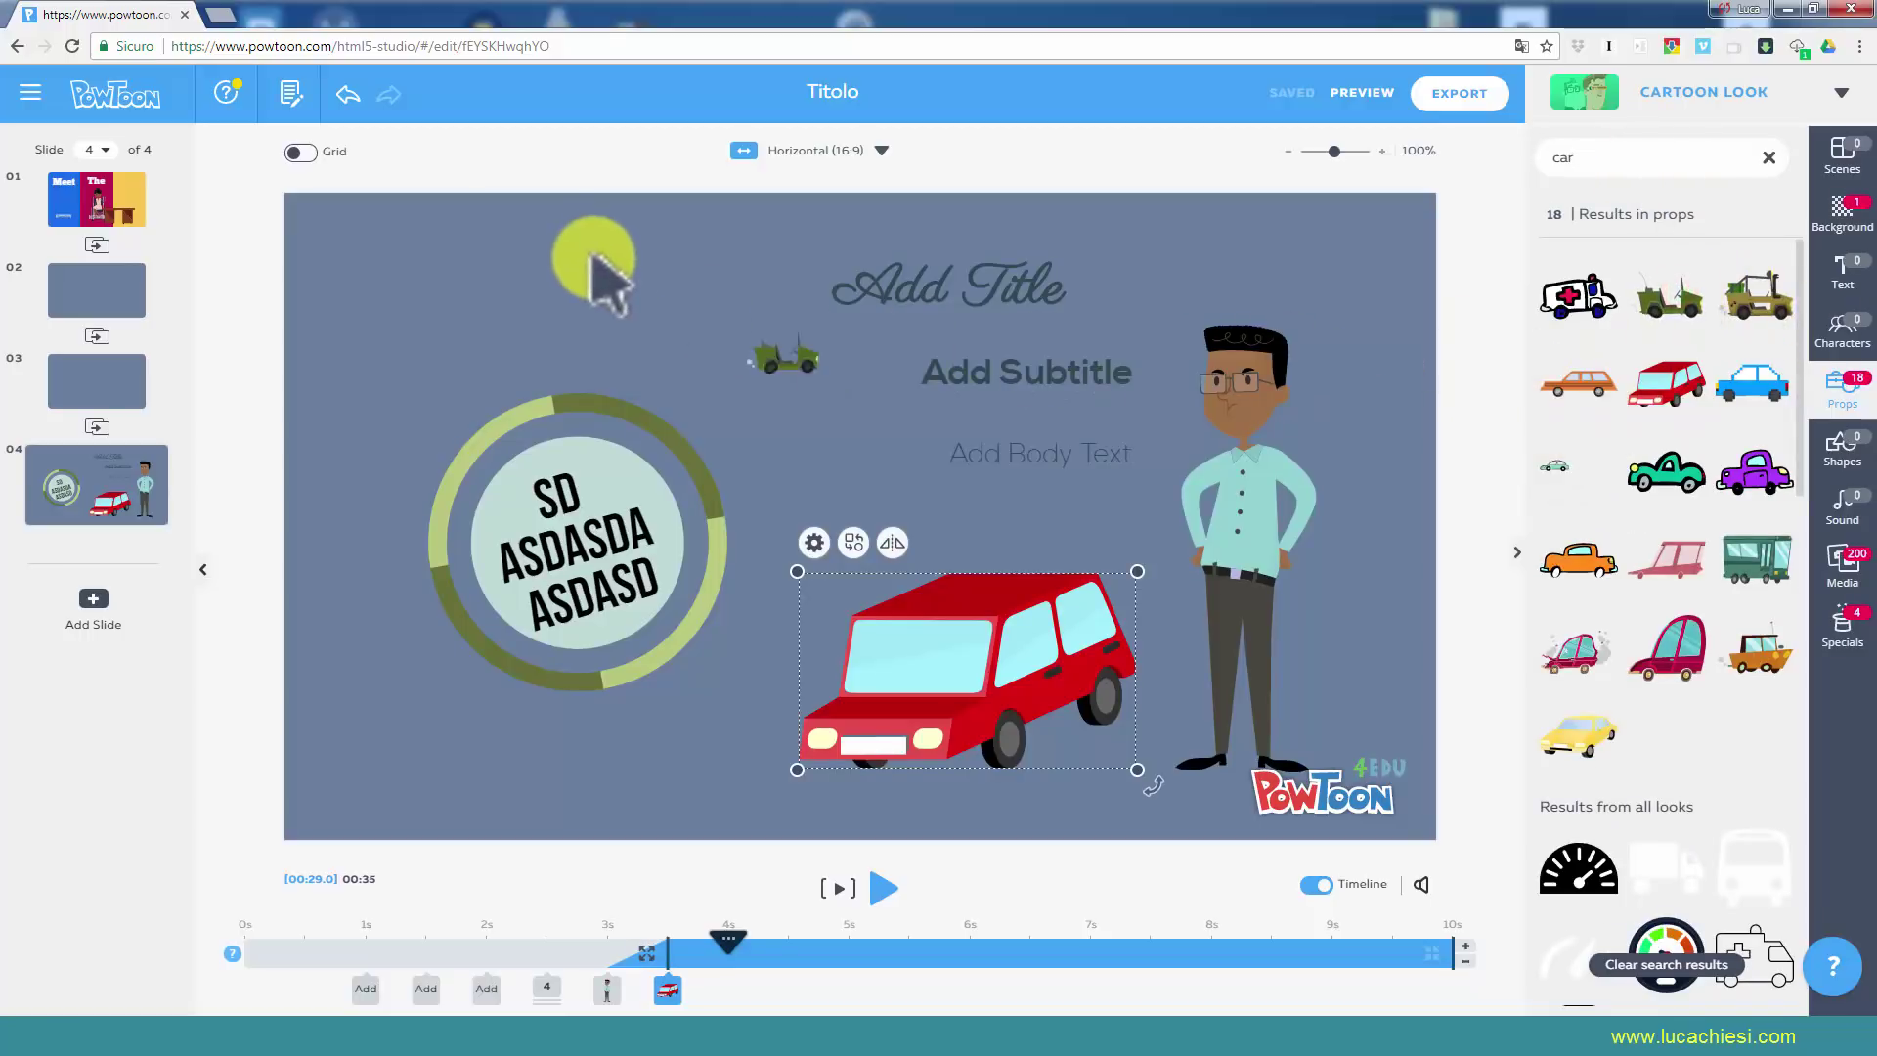
mouse_move(1679, 291)
mouse_down()
mouse_move(616, 315)
mouse_move(590, 736)
mouse_up()
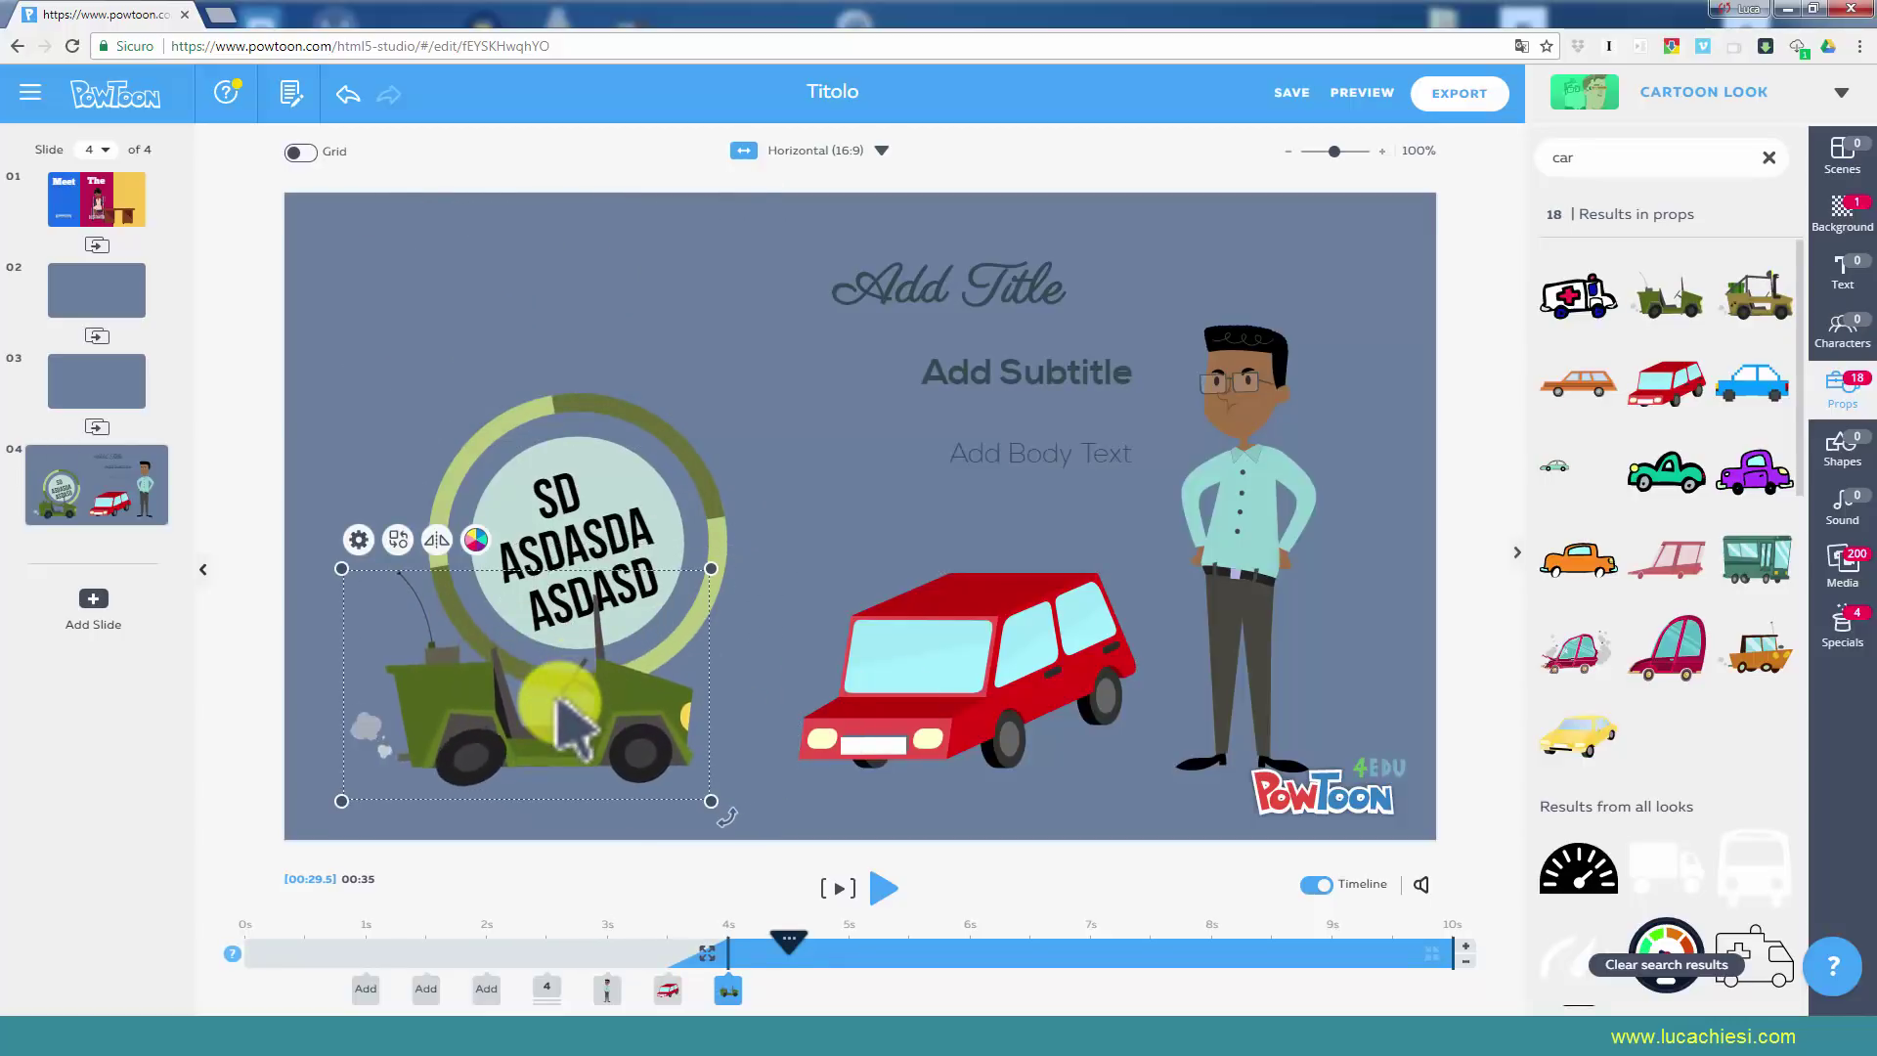
click(838, 645)
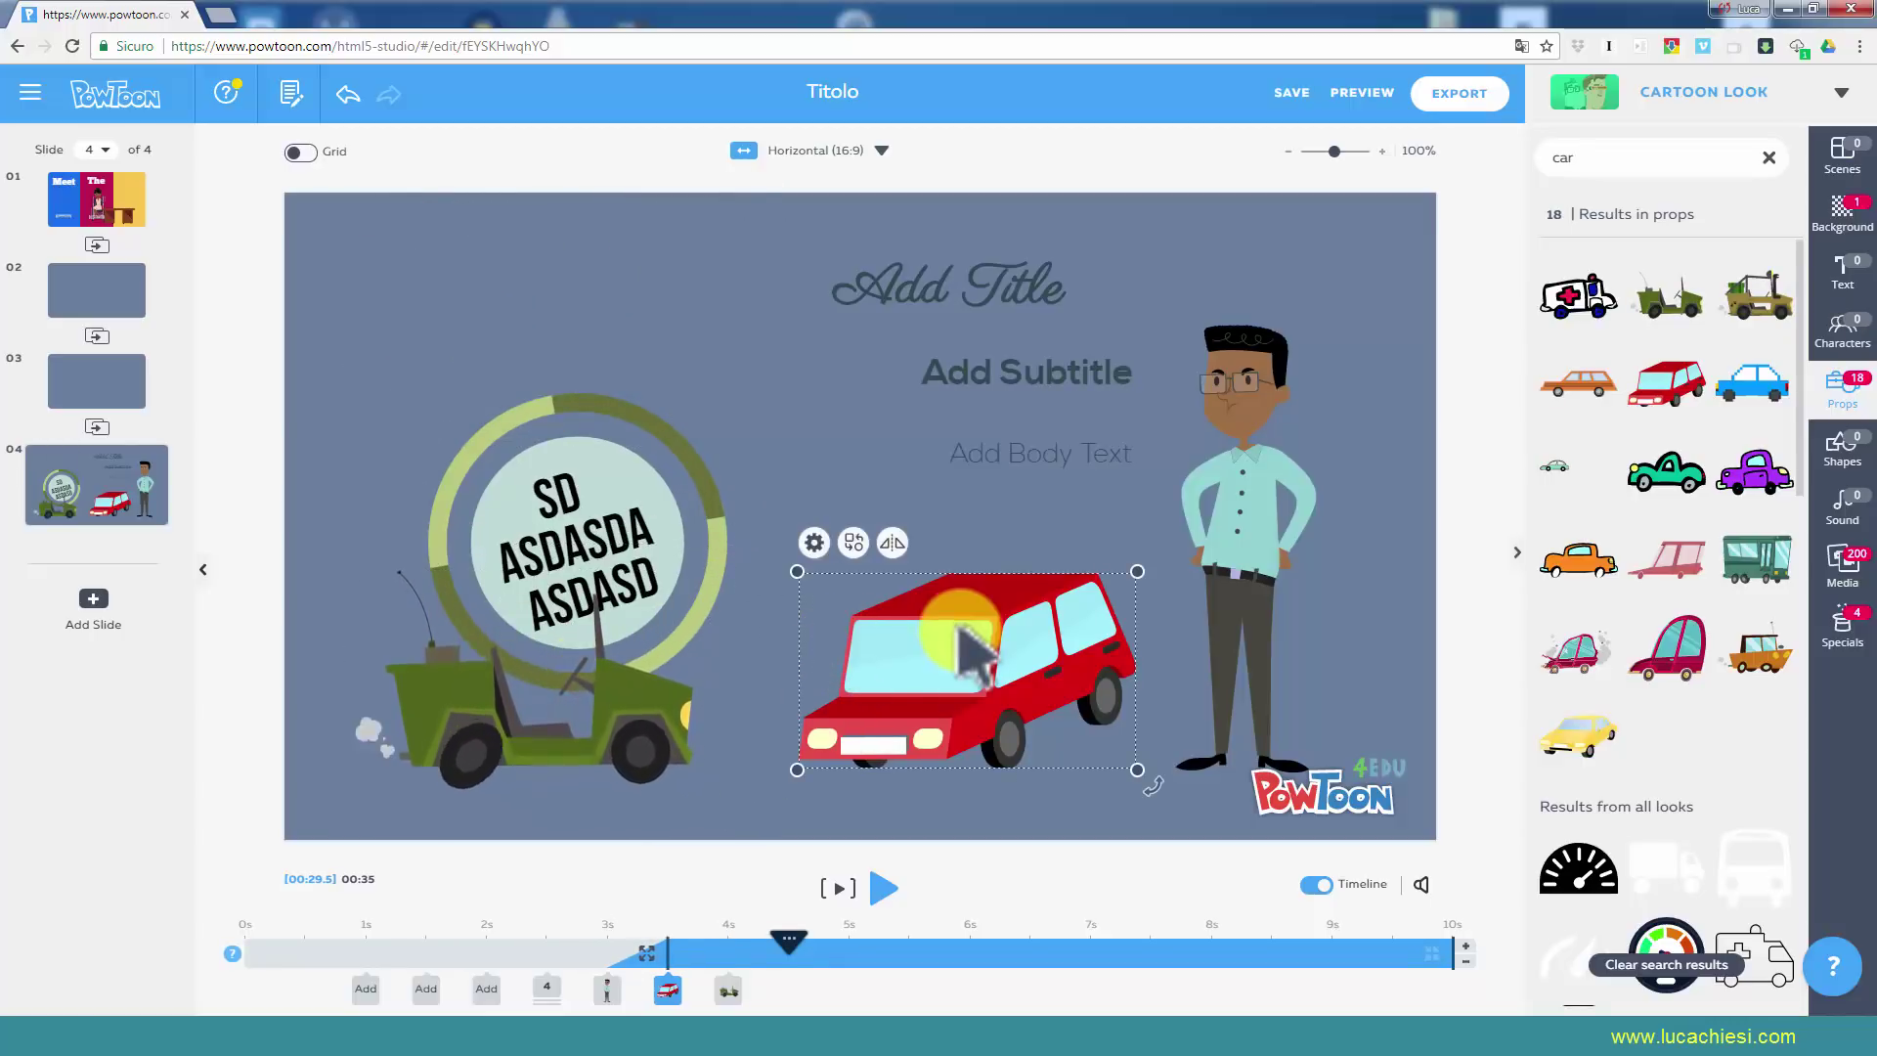
click(815, 543)
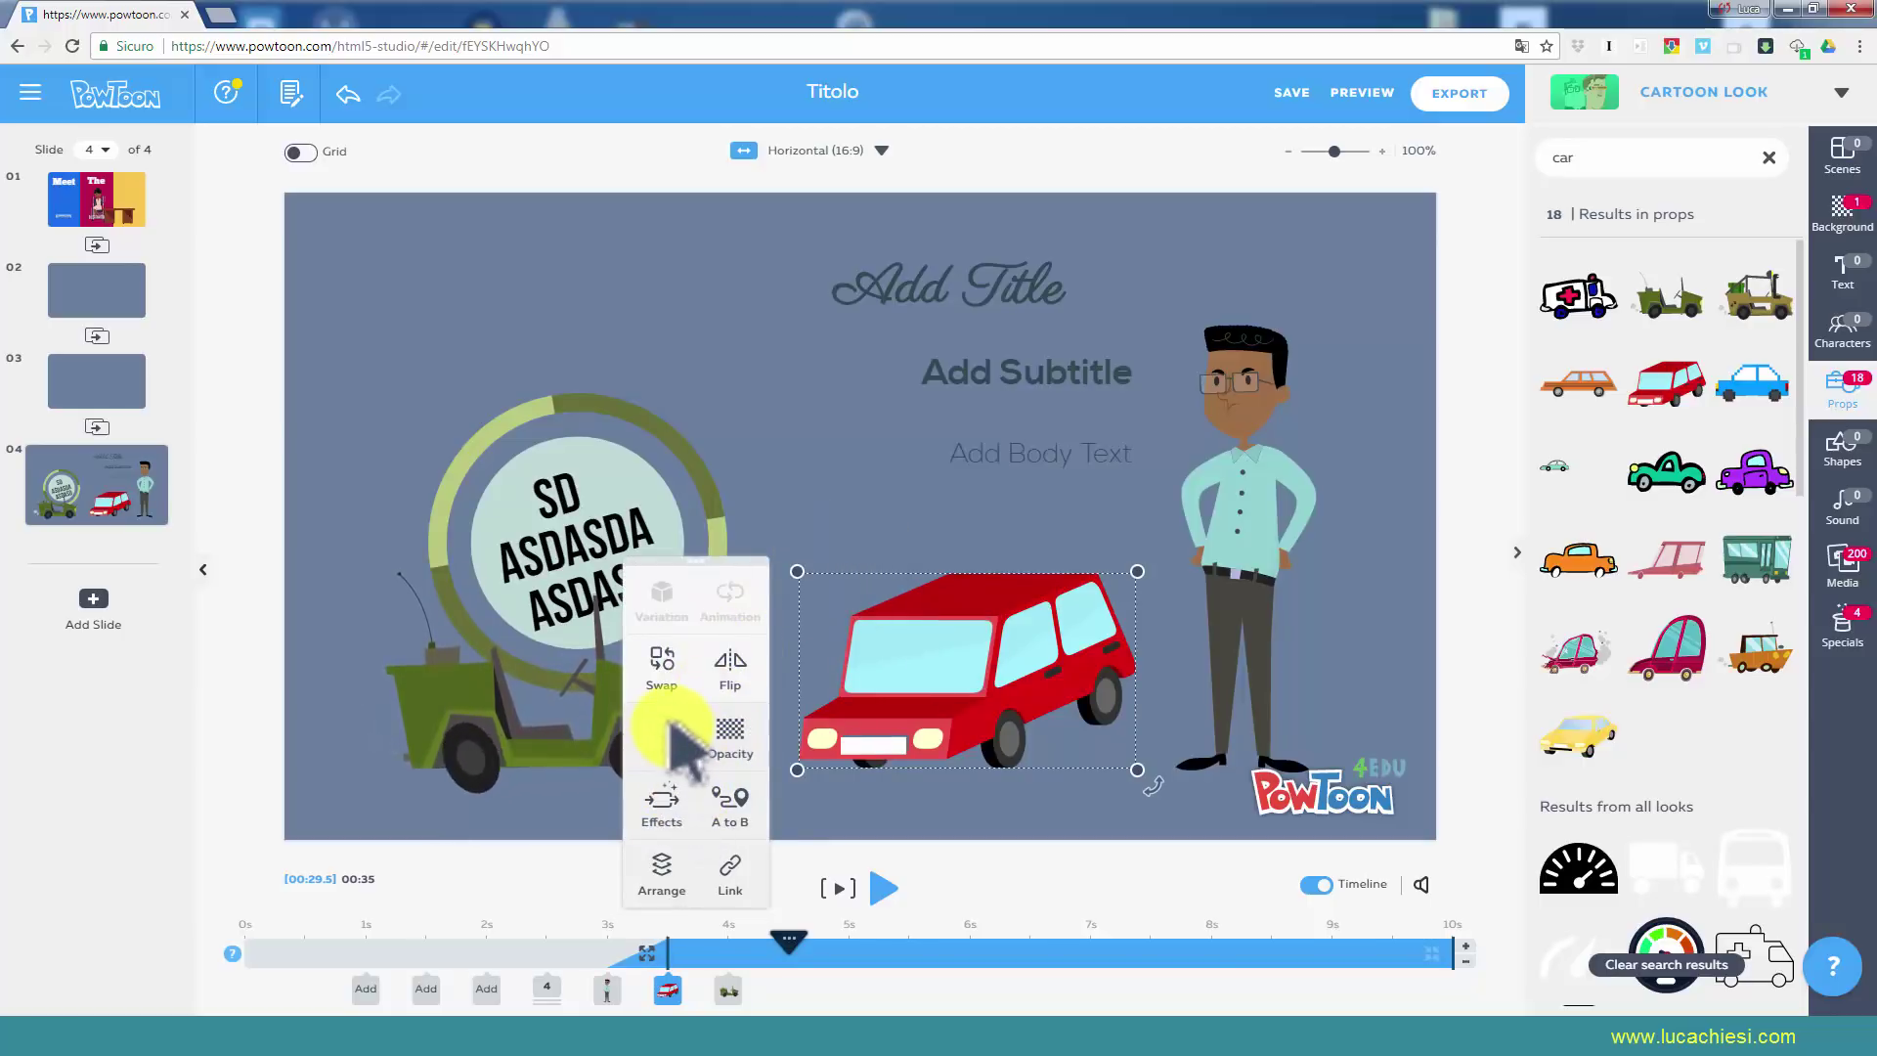
Select the jeep and open its settings, briefly checking the animation repeat options.
click(809, 508)
click(603, 735)
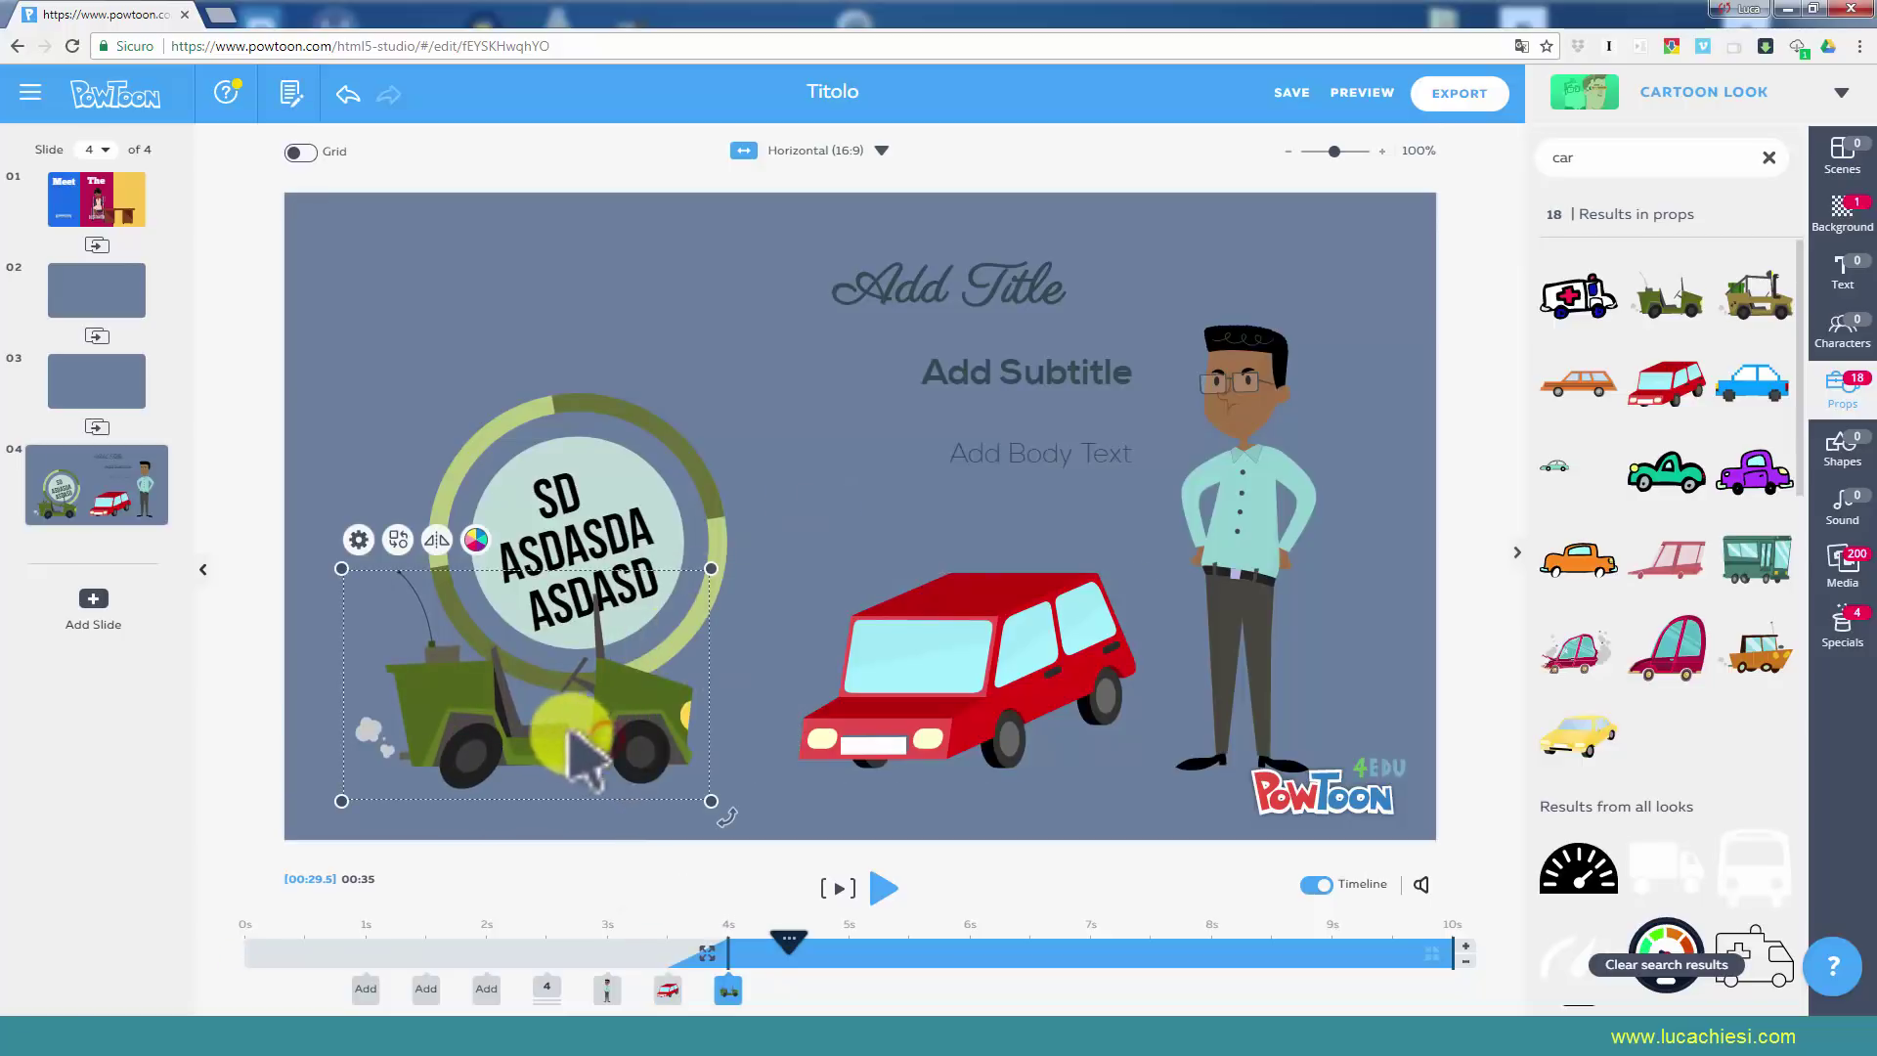
click(357, 541)
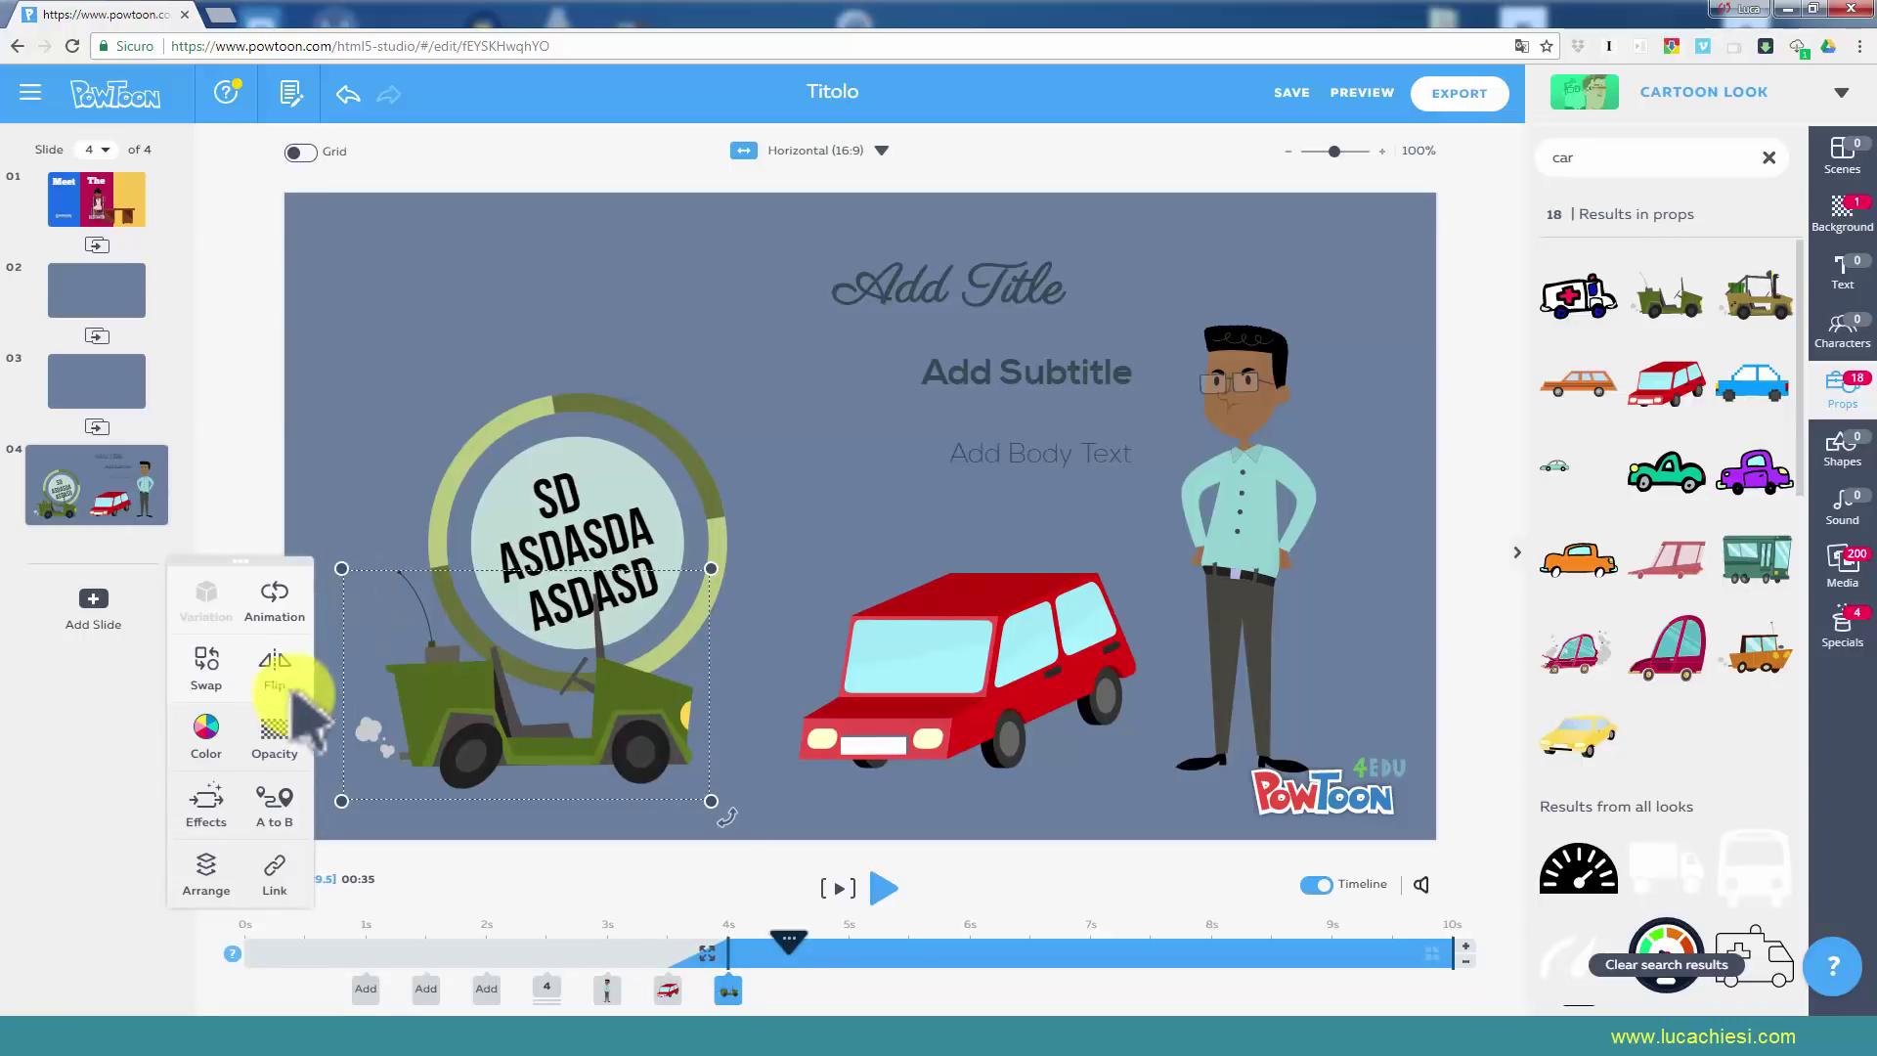
click(275, 598)
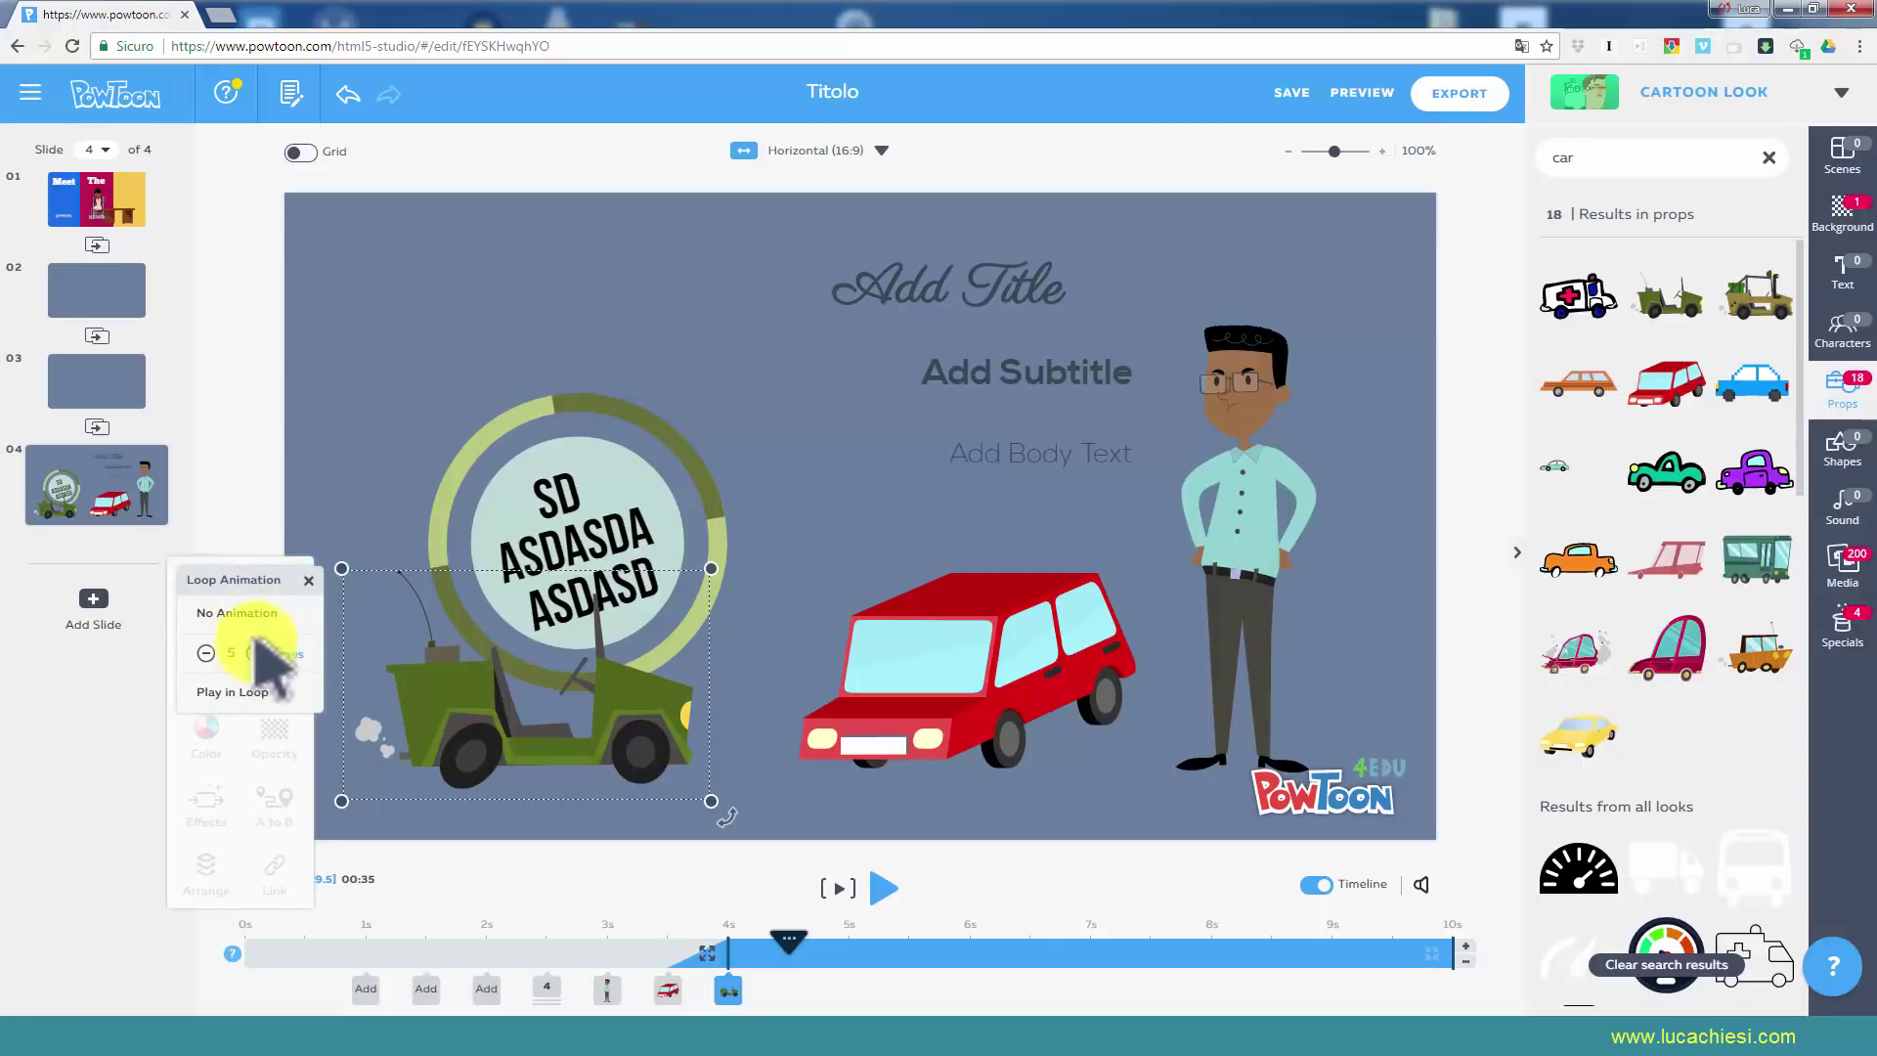
click(308, 578)
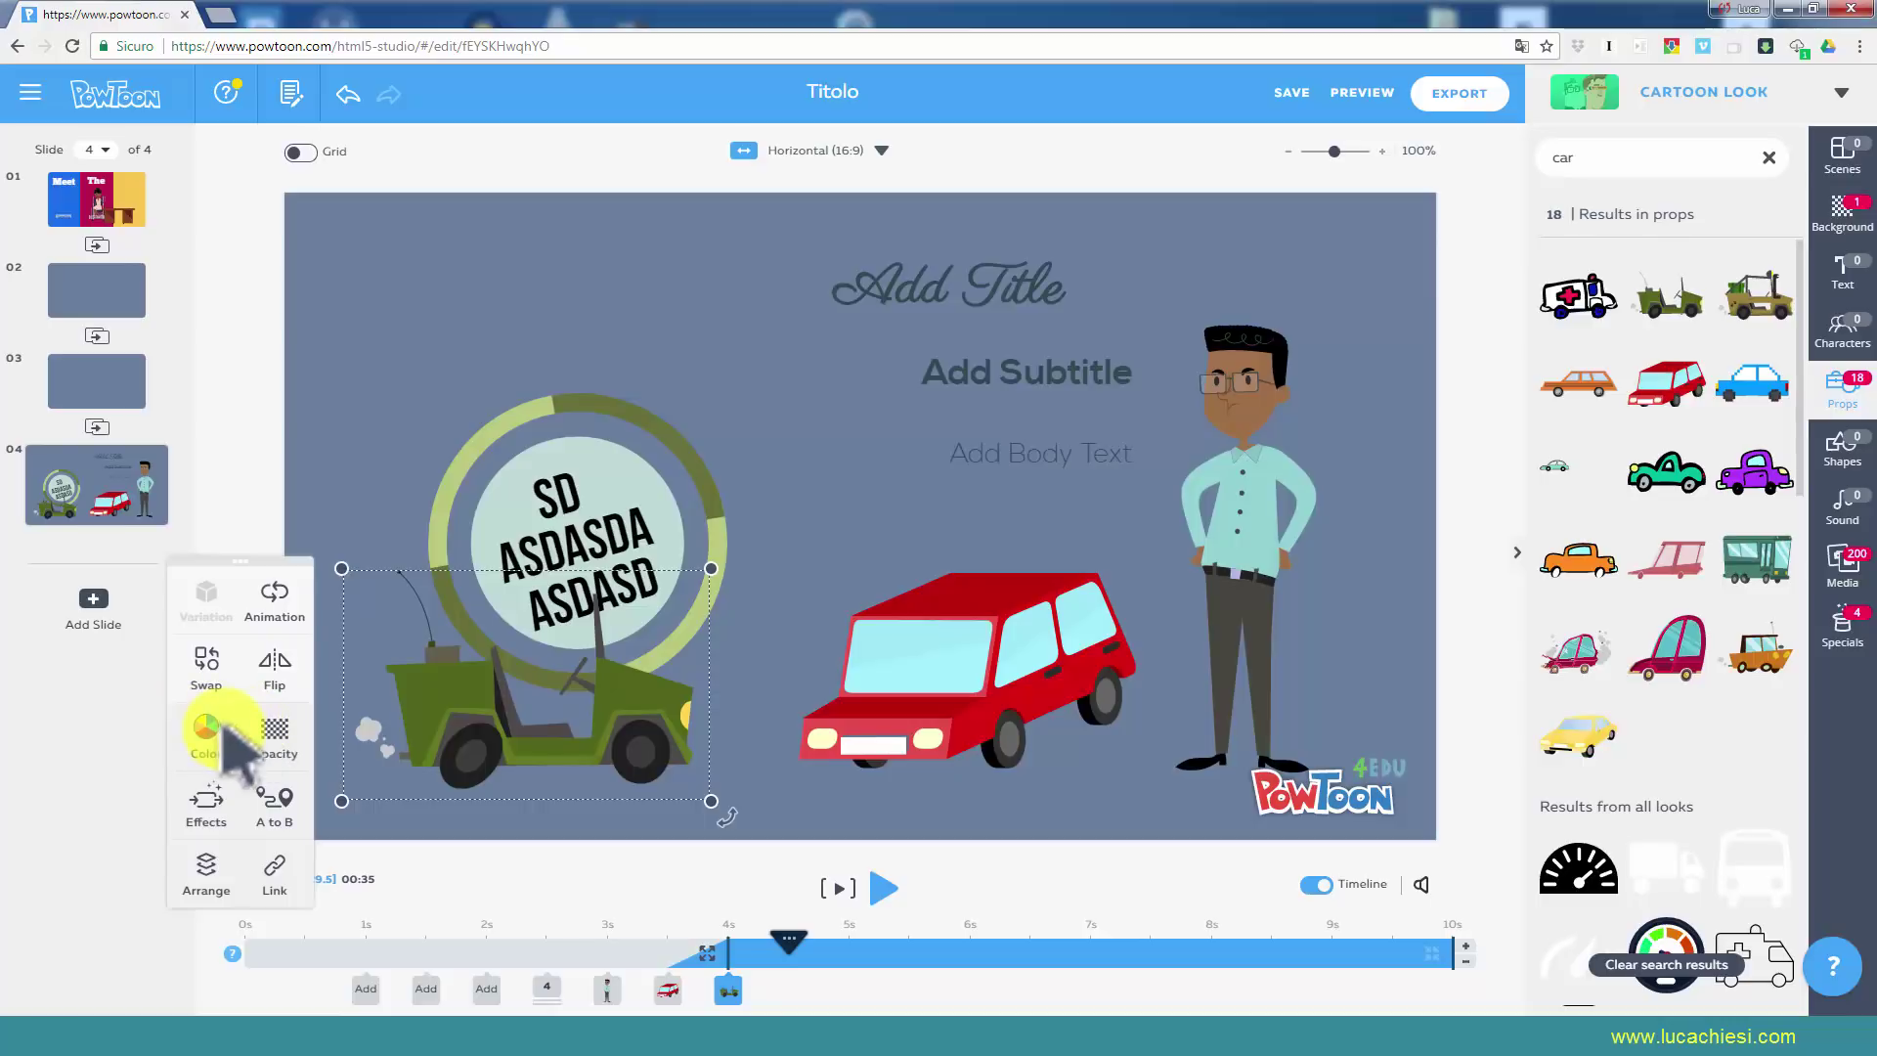
Try green and white swatches on the jeep, then recolour it solid black.
click(207, 731)
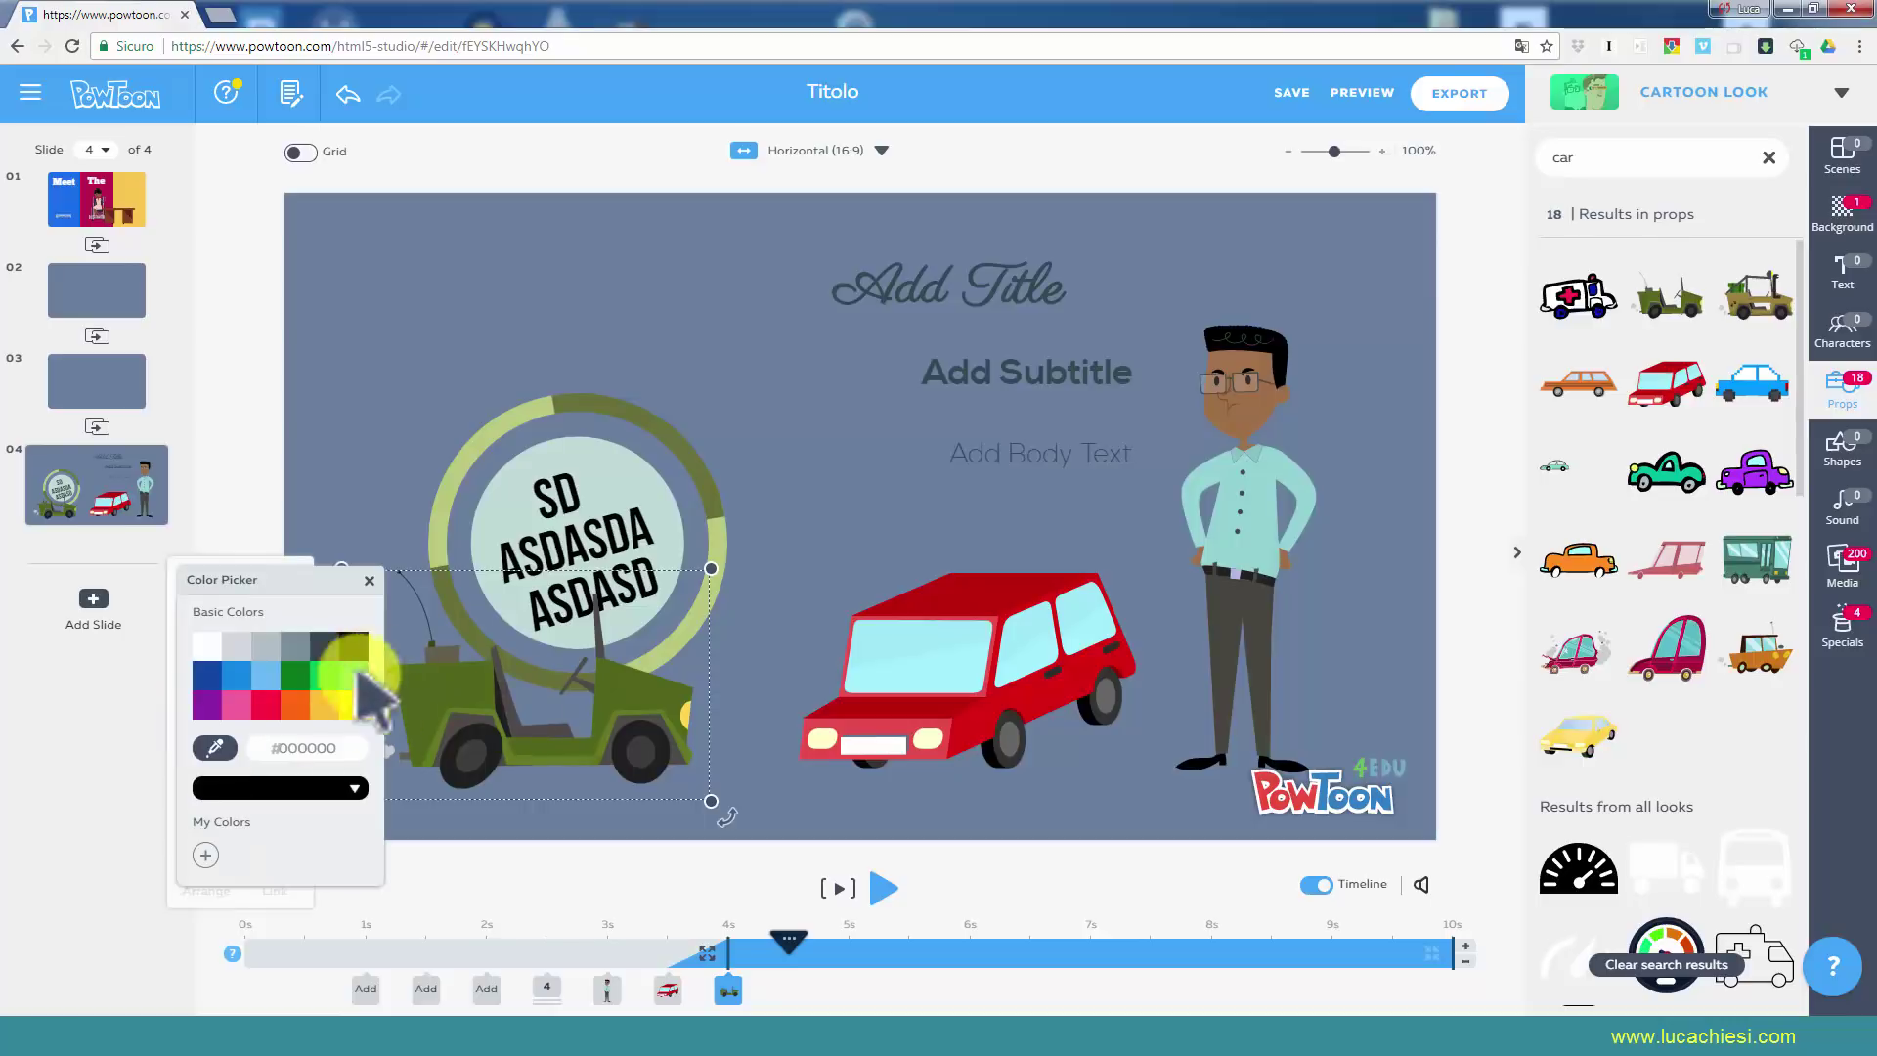
click(294, 674)
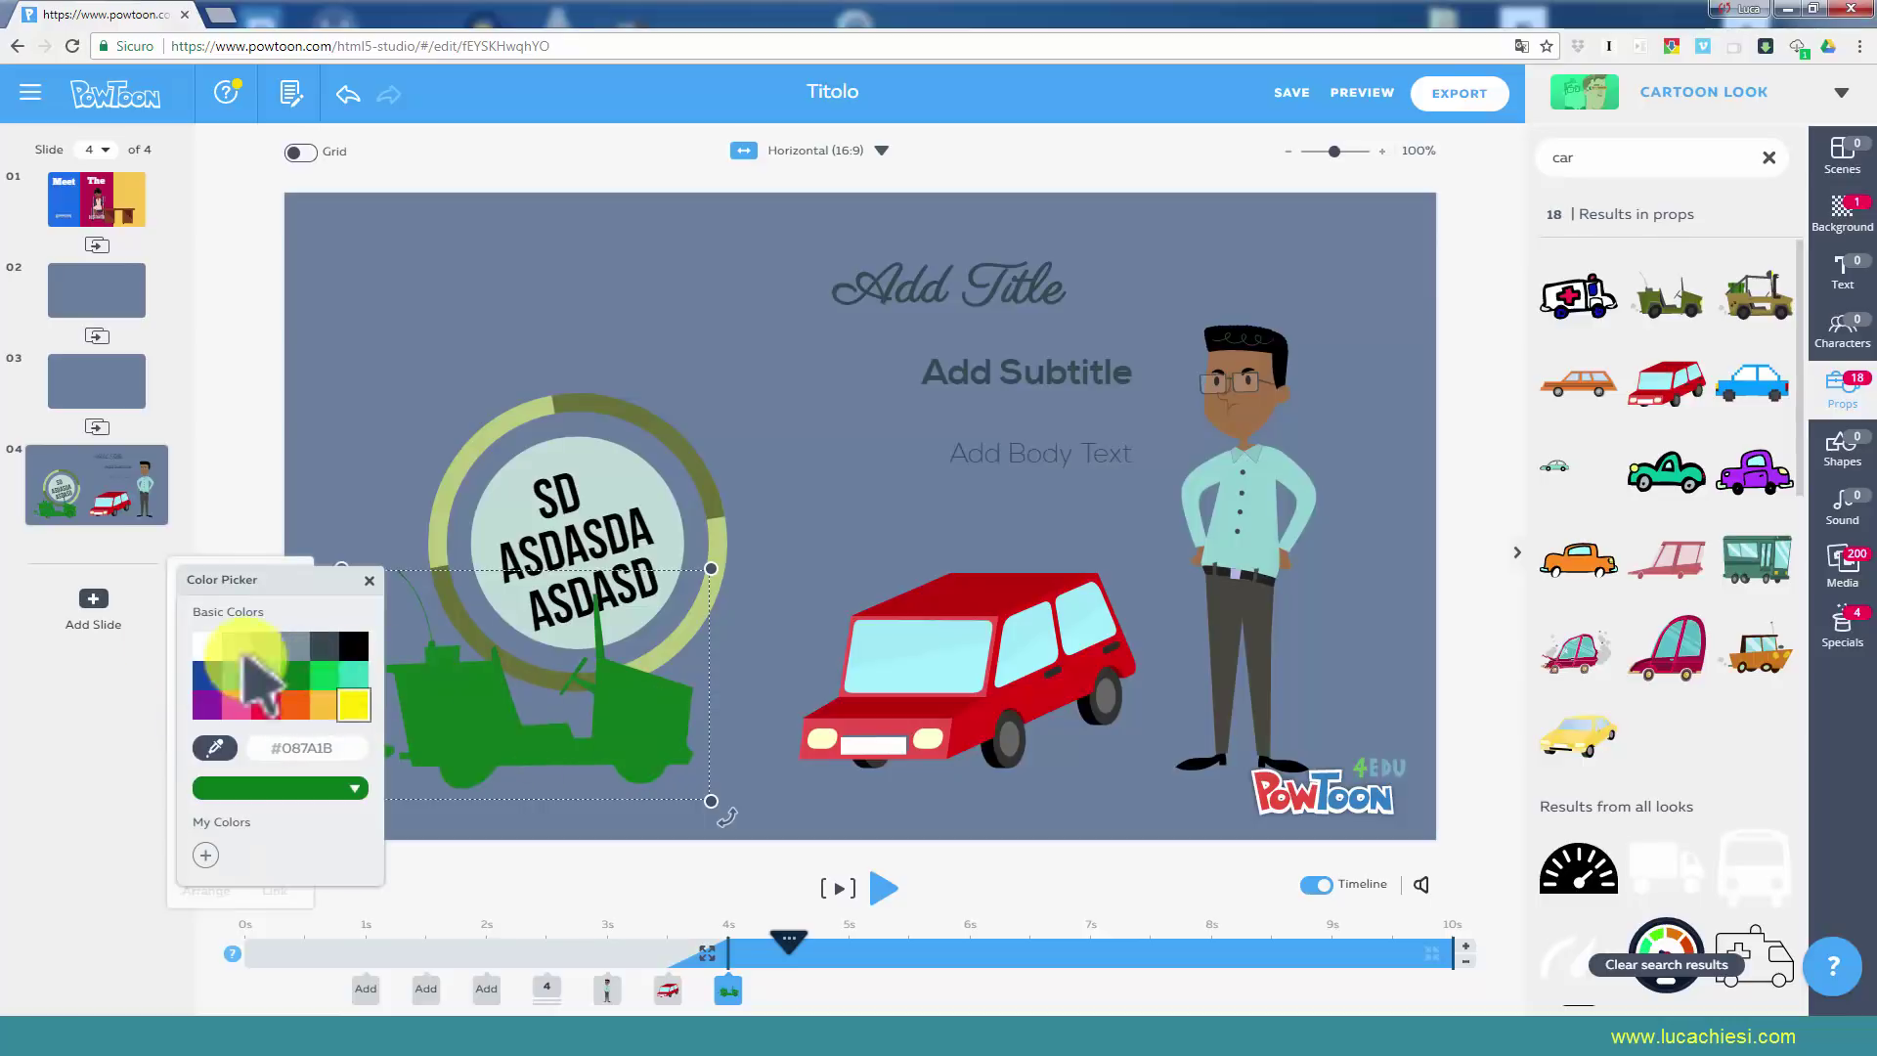
click(207, 646)
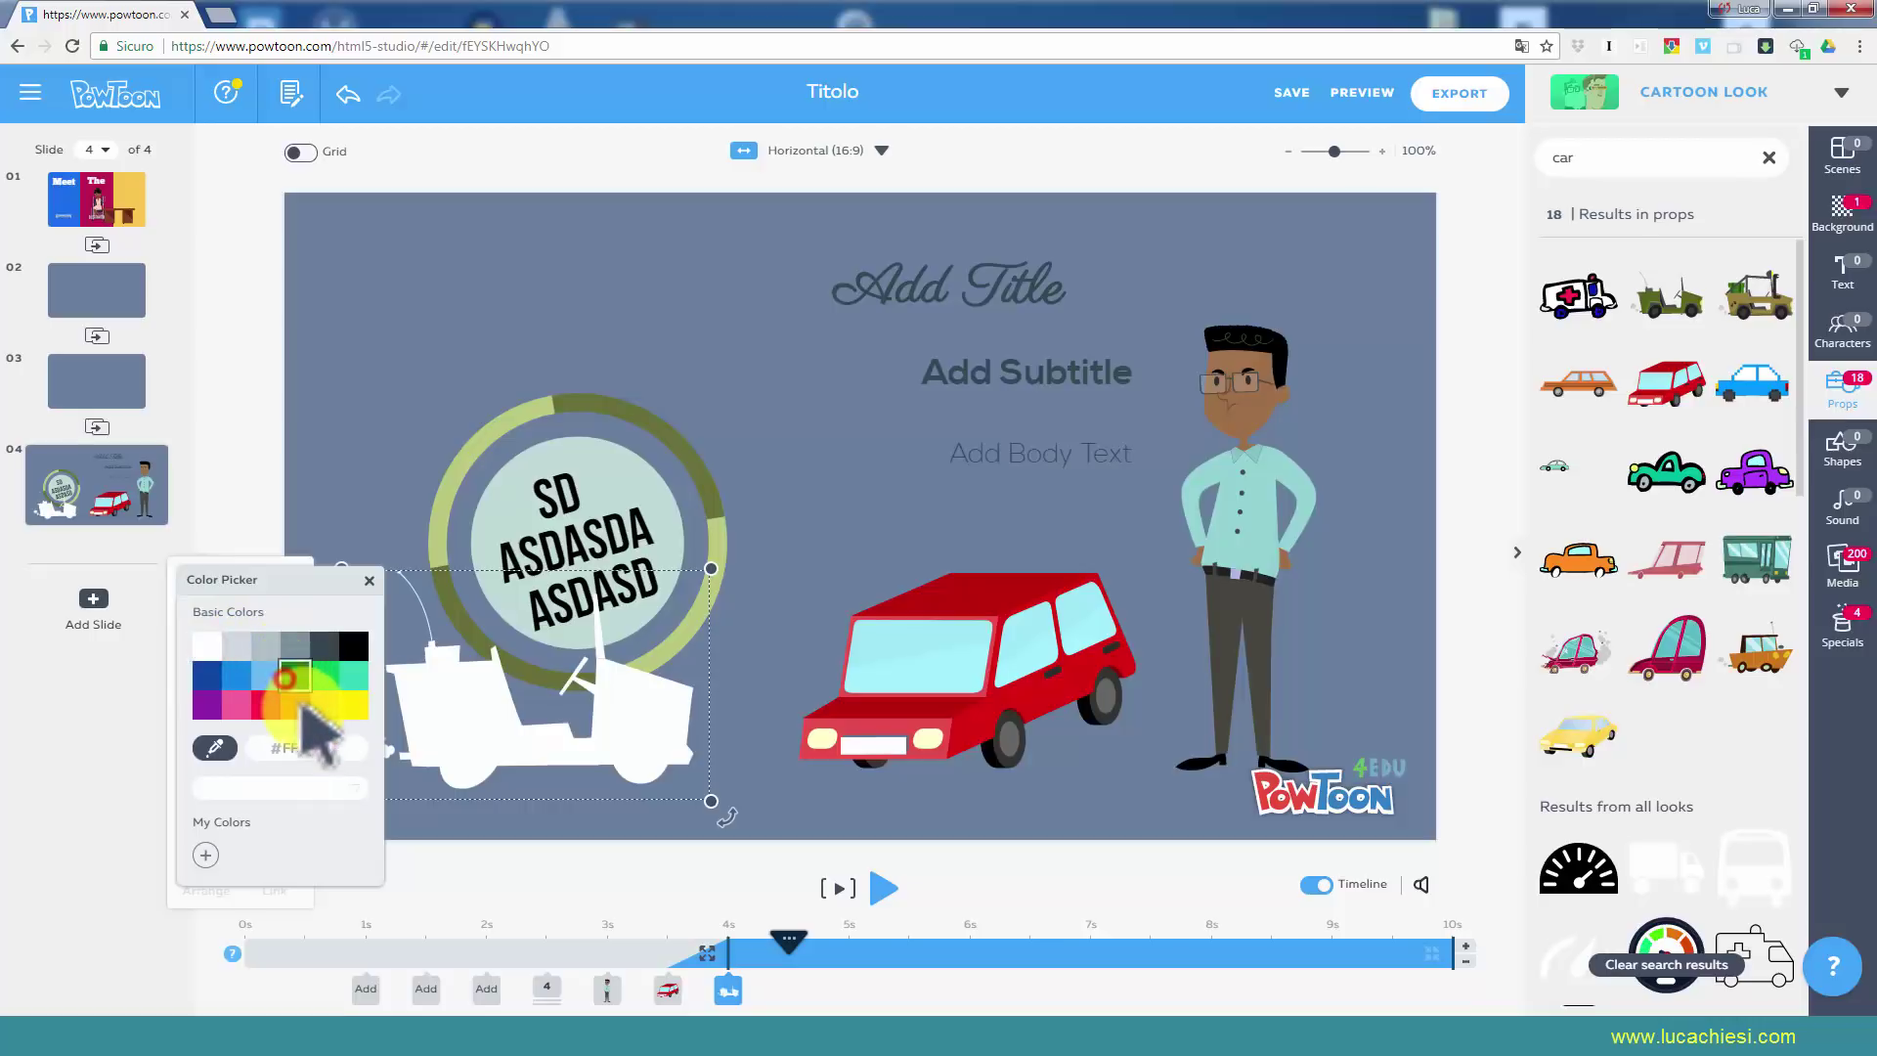
click(295, 674)
click(350, 647)
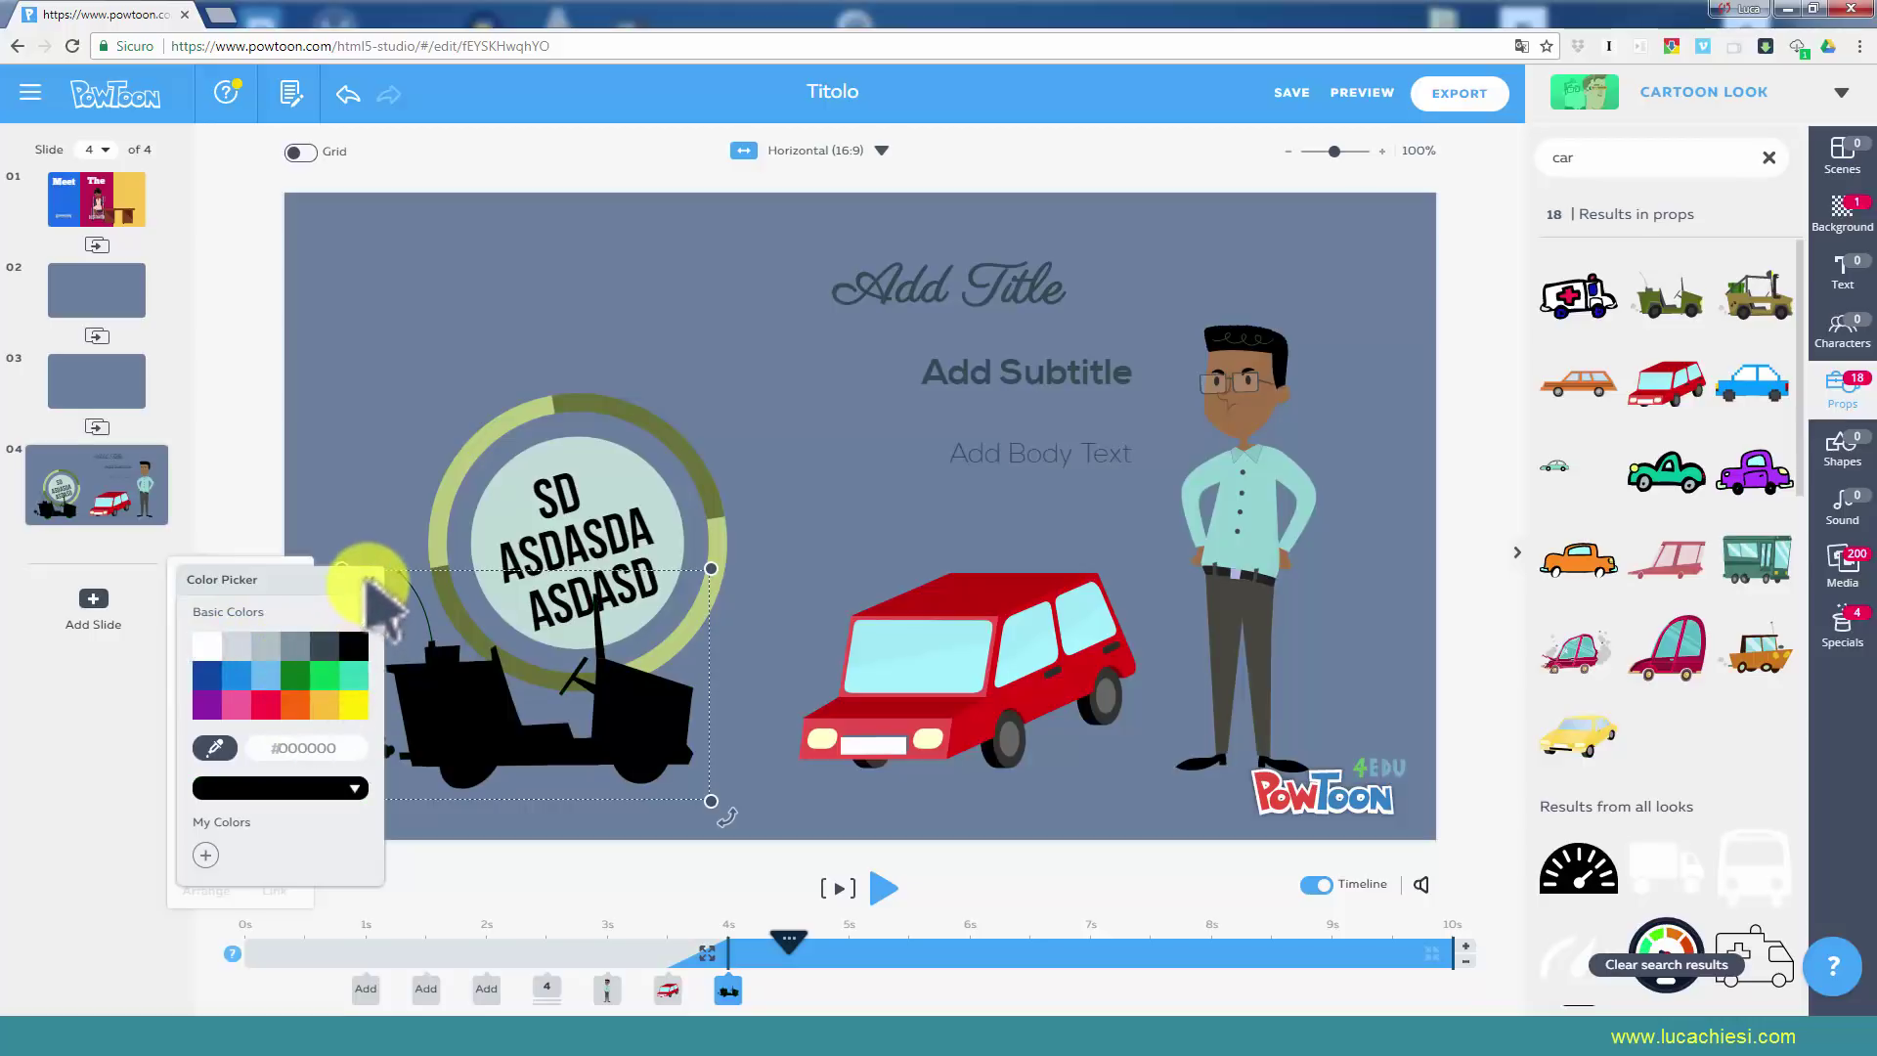
click(370, 580)
click(890, 502)
click(1837, 450)
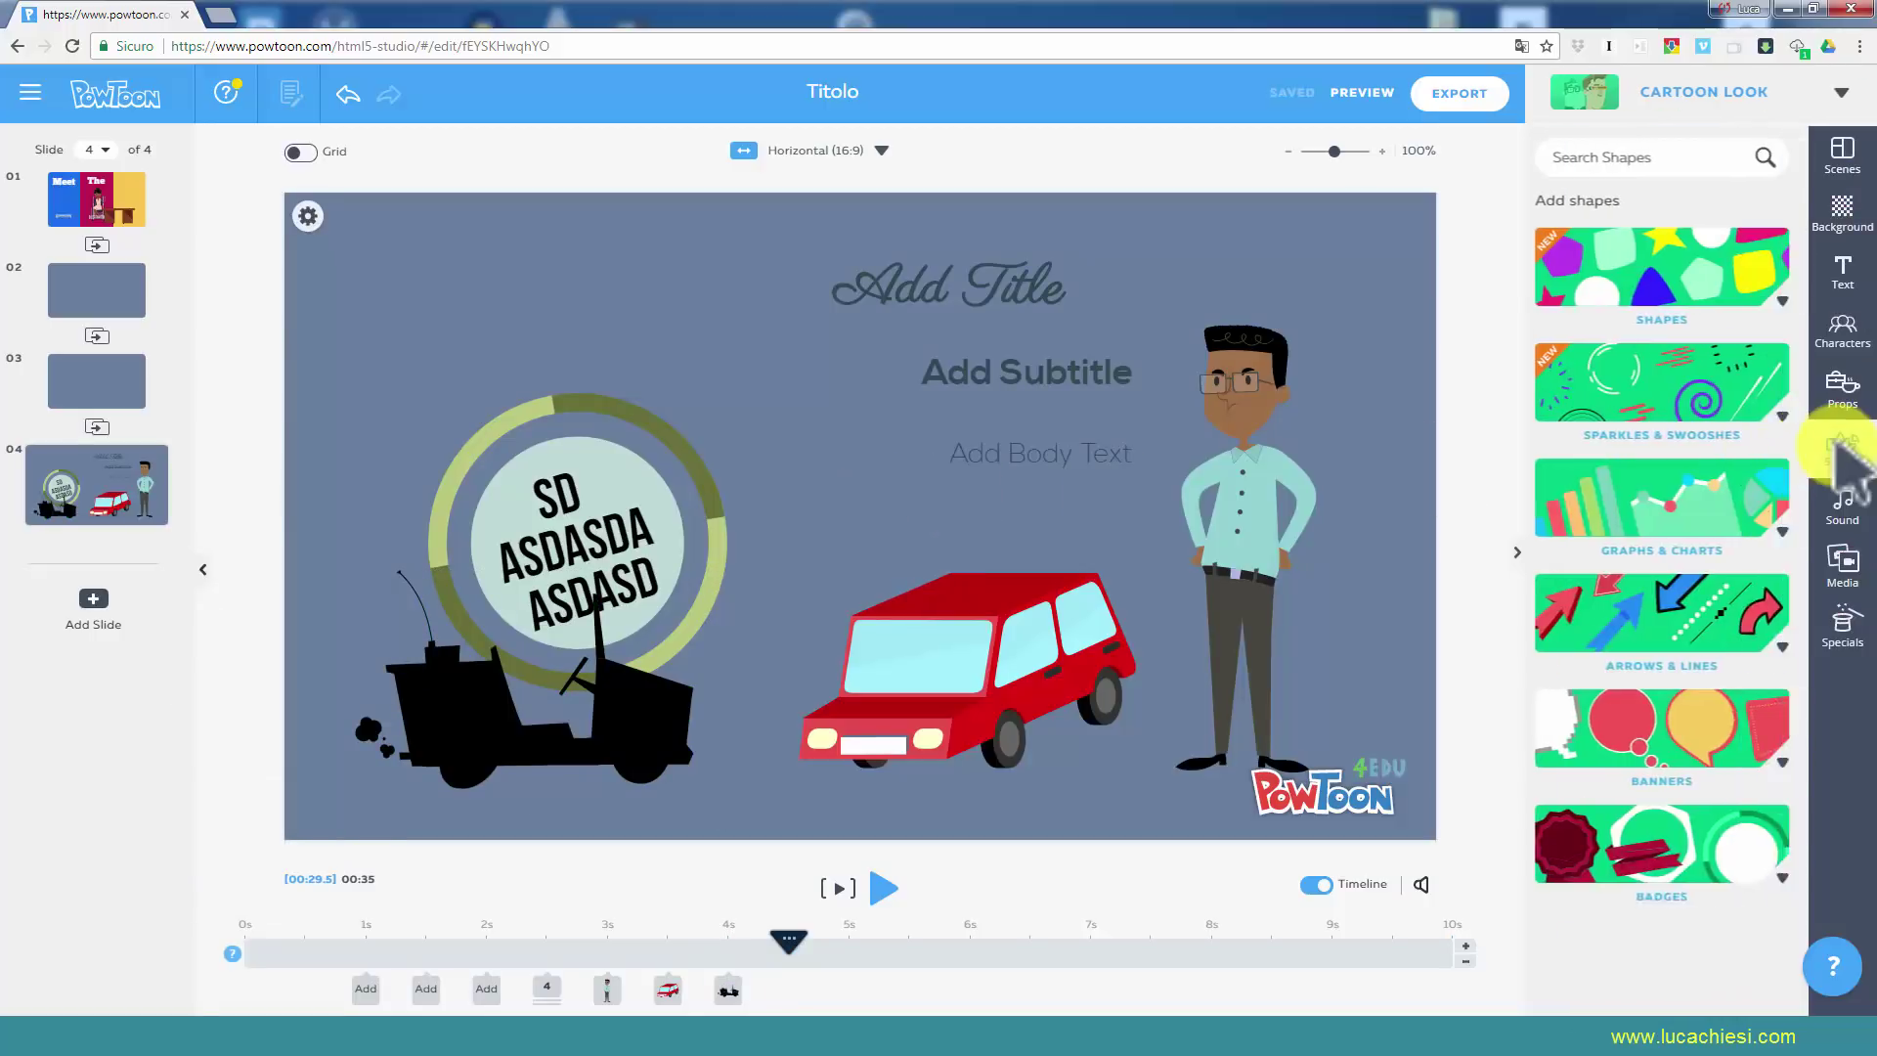
Add the raindrop pattern from Basic shapes to slide 4, aligned with the slide edges.
click(1659, 244)
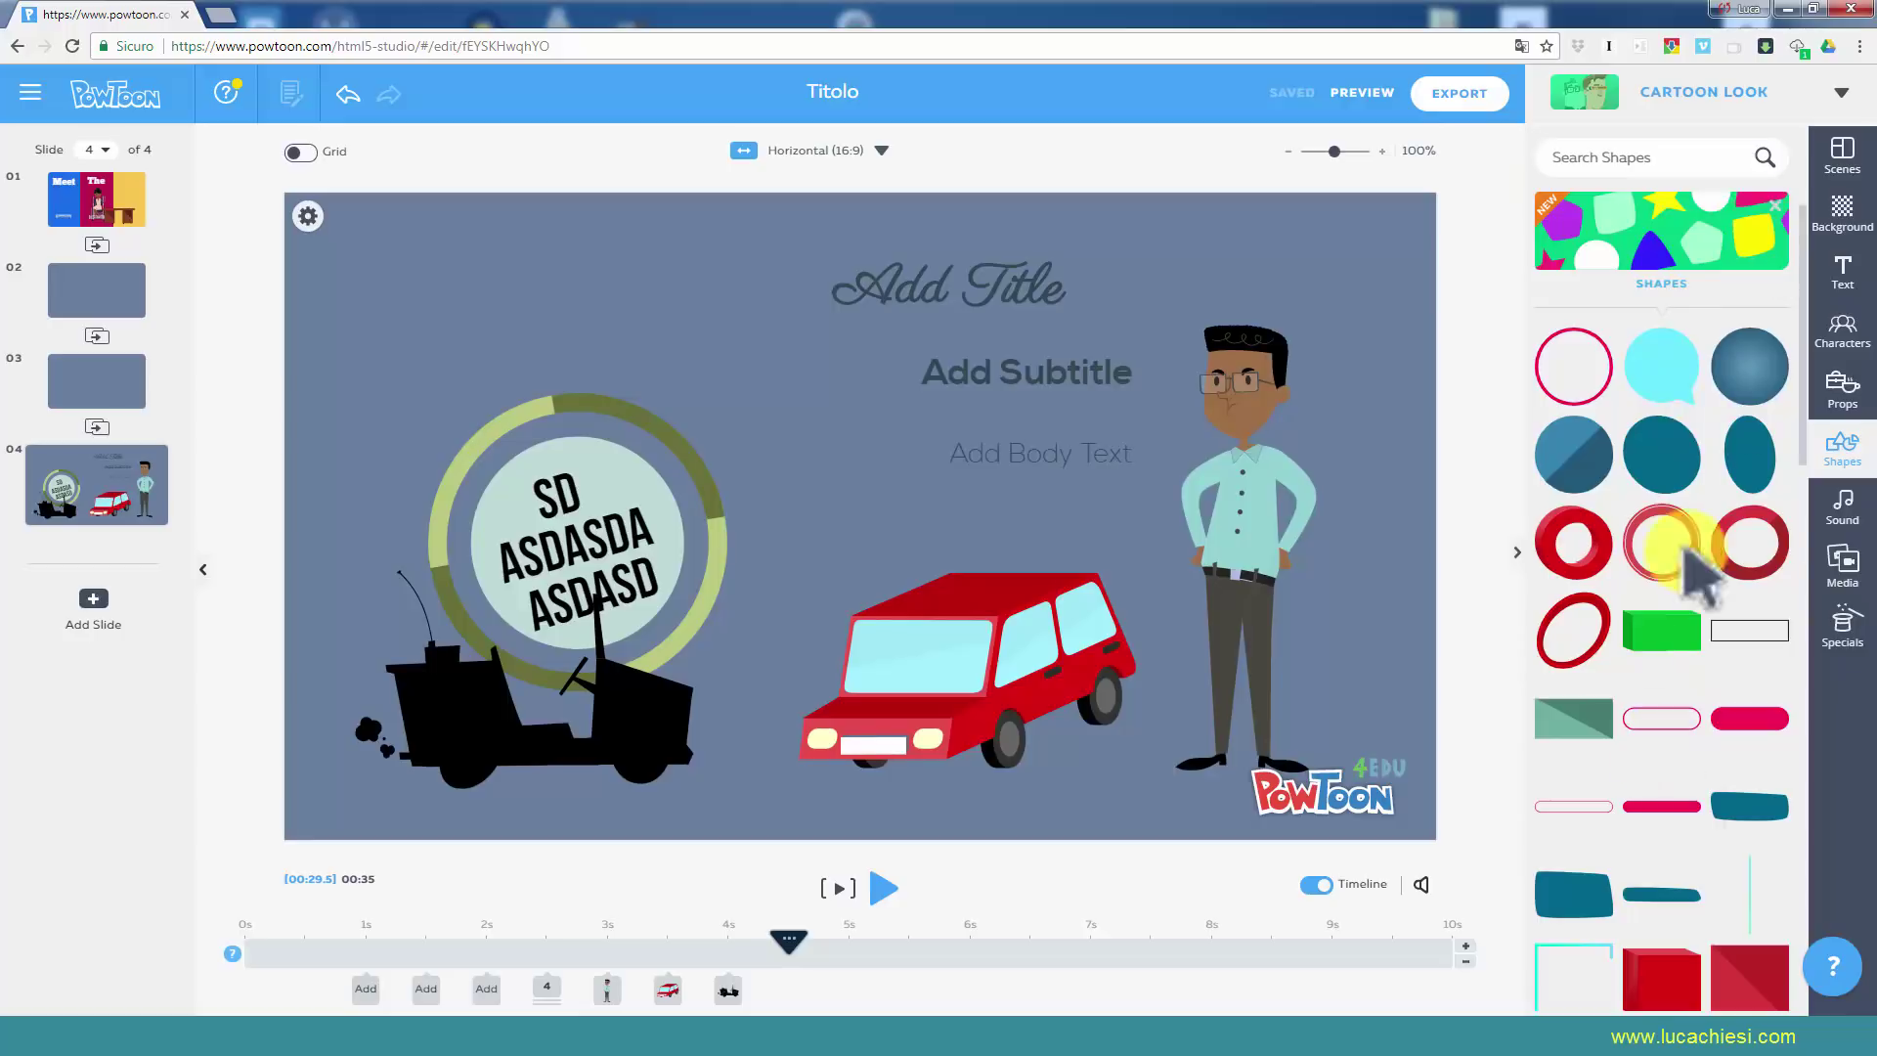
scroll(1603, 597, down, 5)
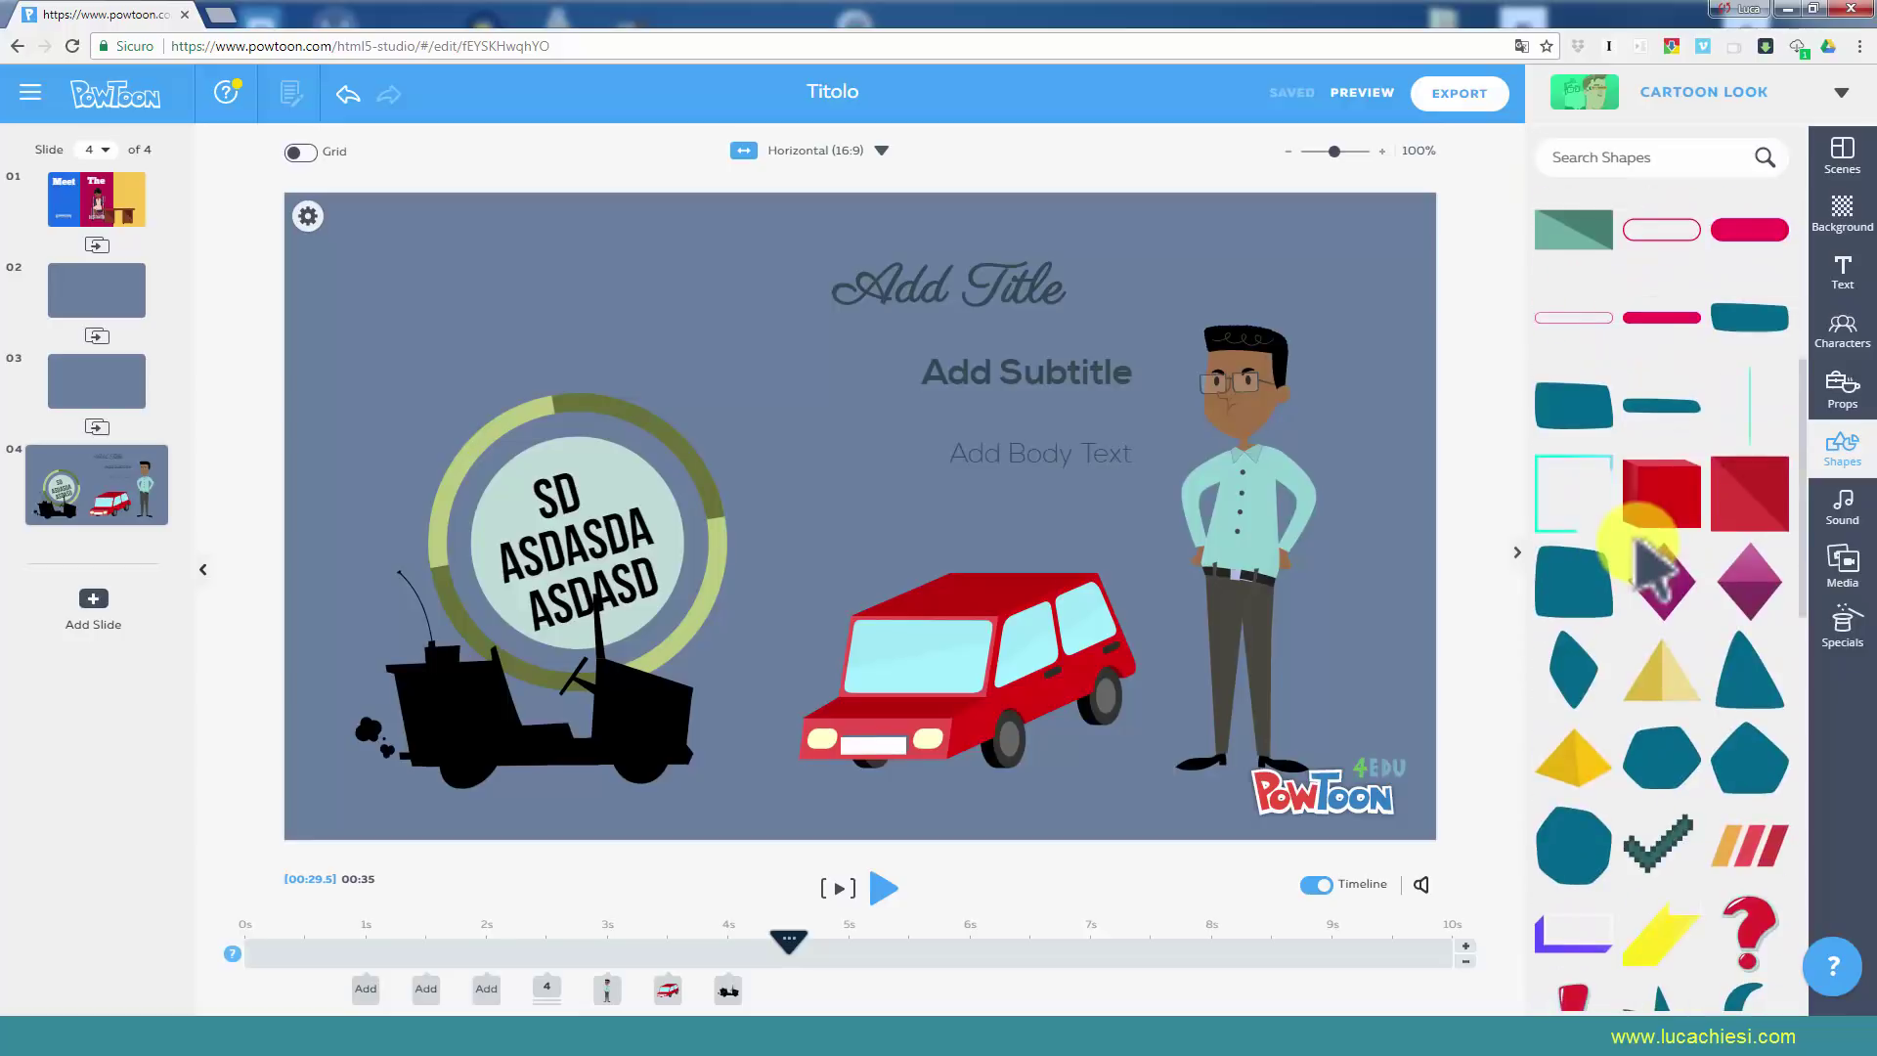
scroll(1662, 376, down, 5)
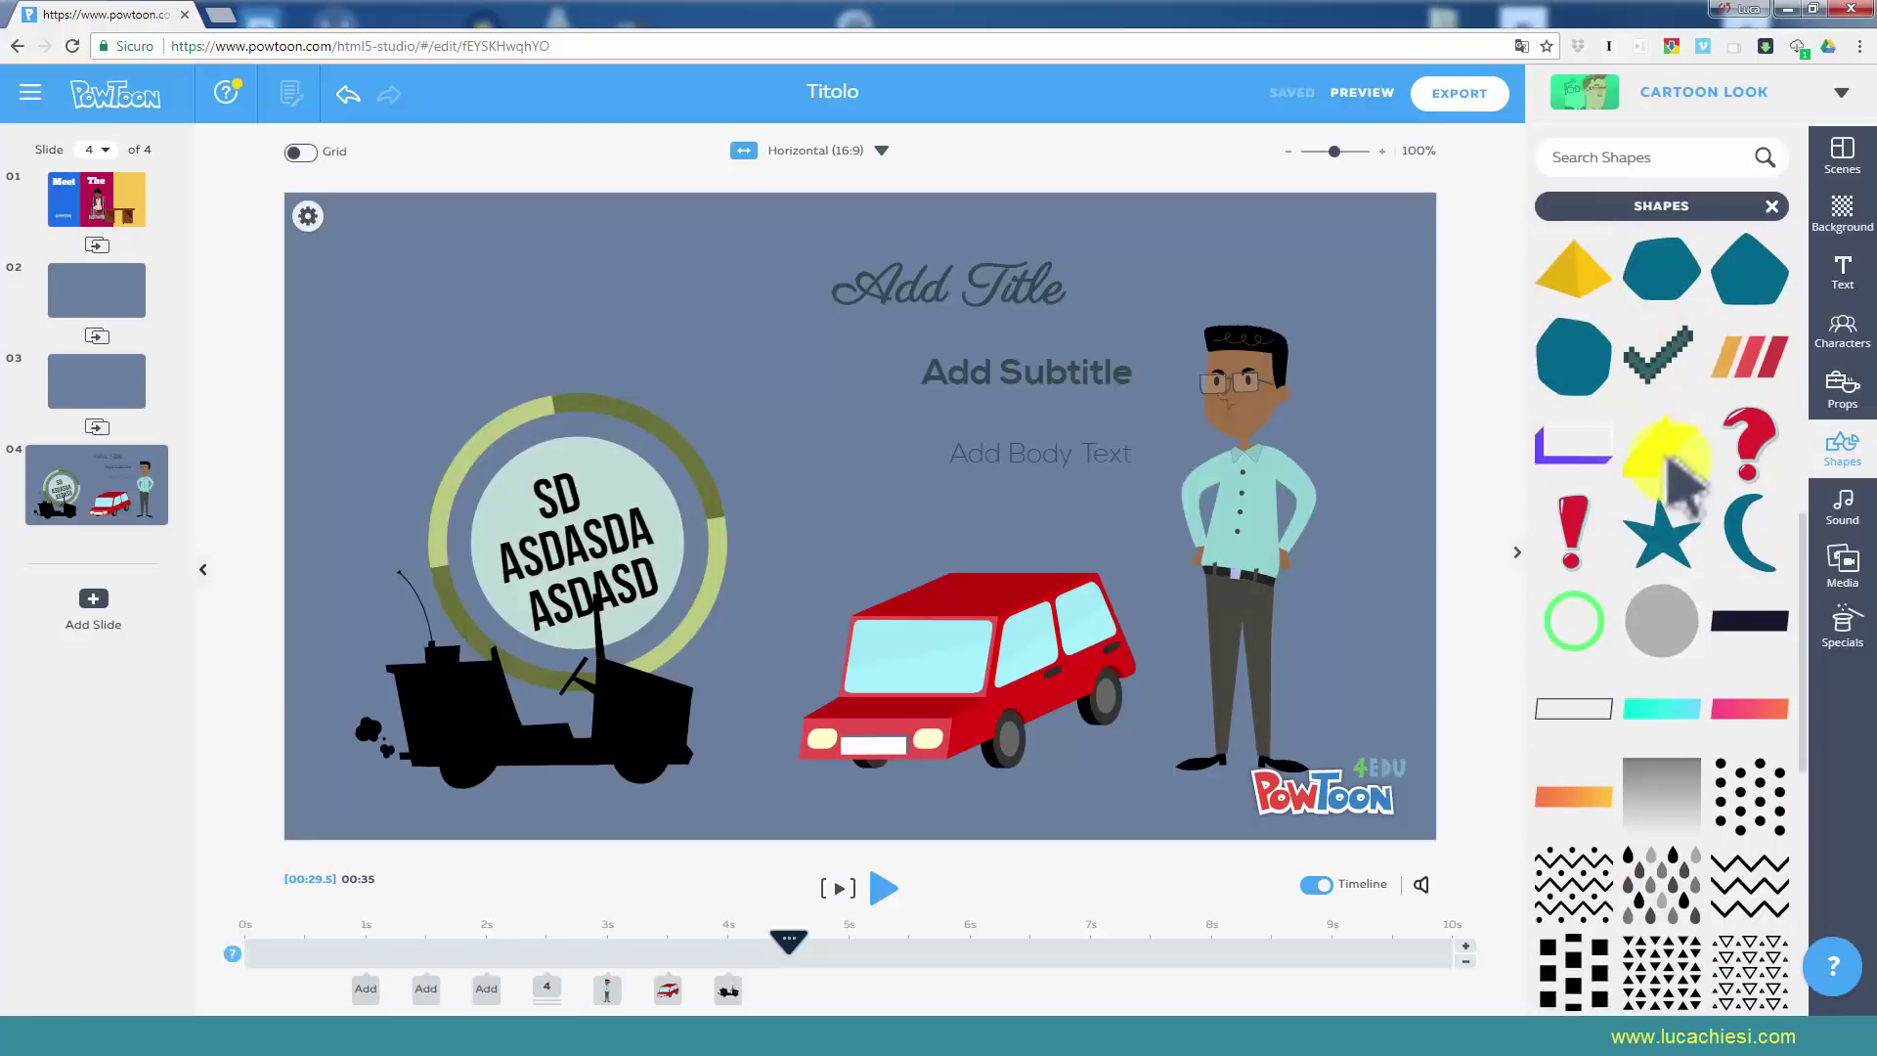
scroll(1623, 469, up, 3)
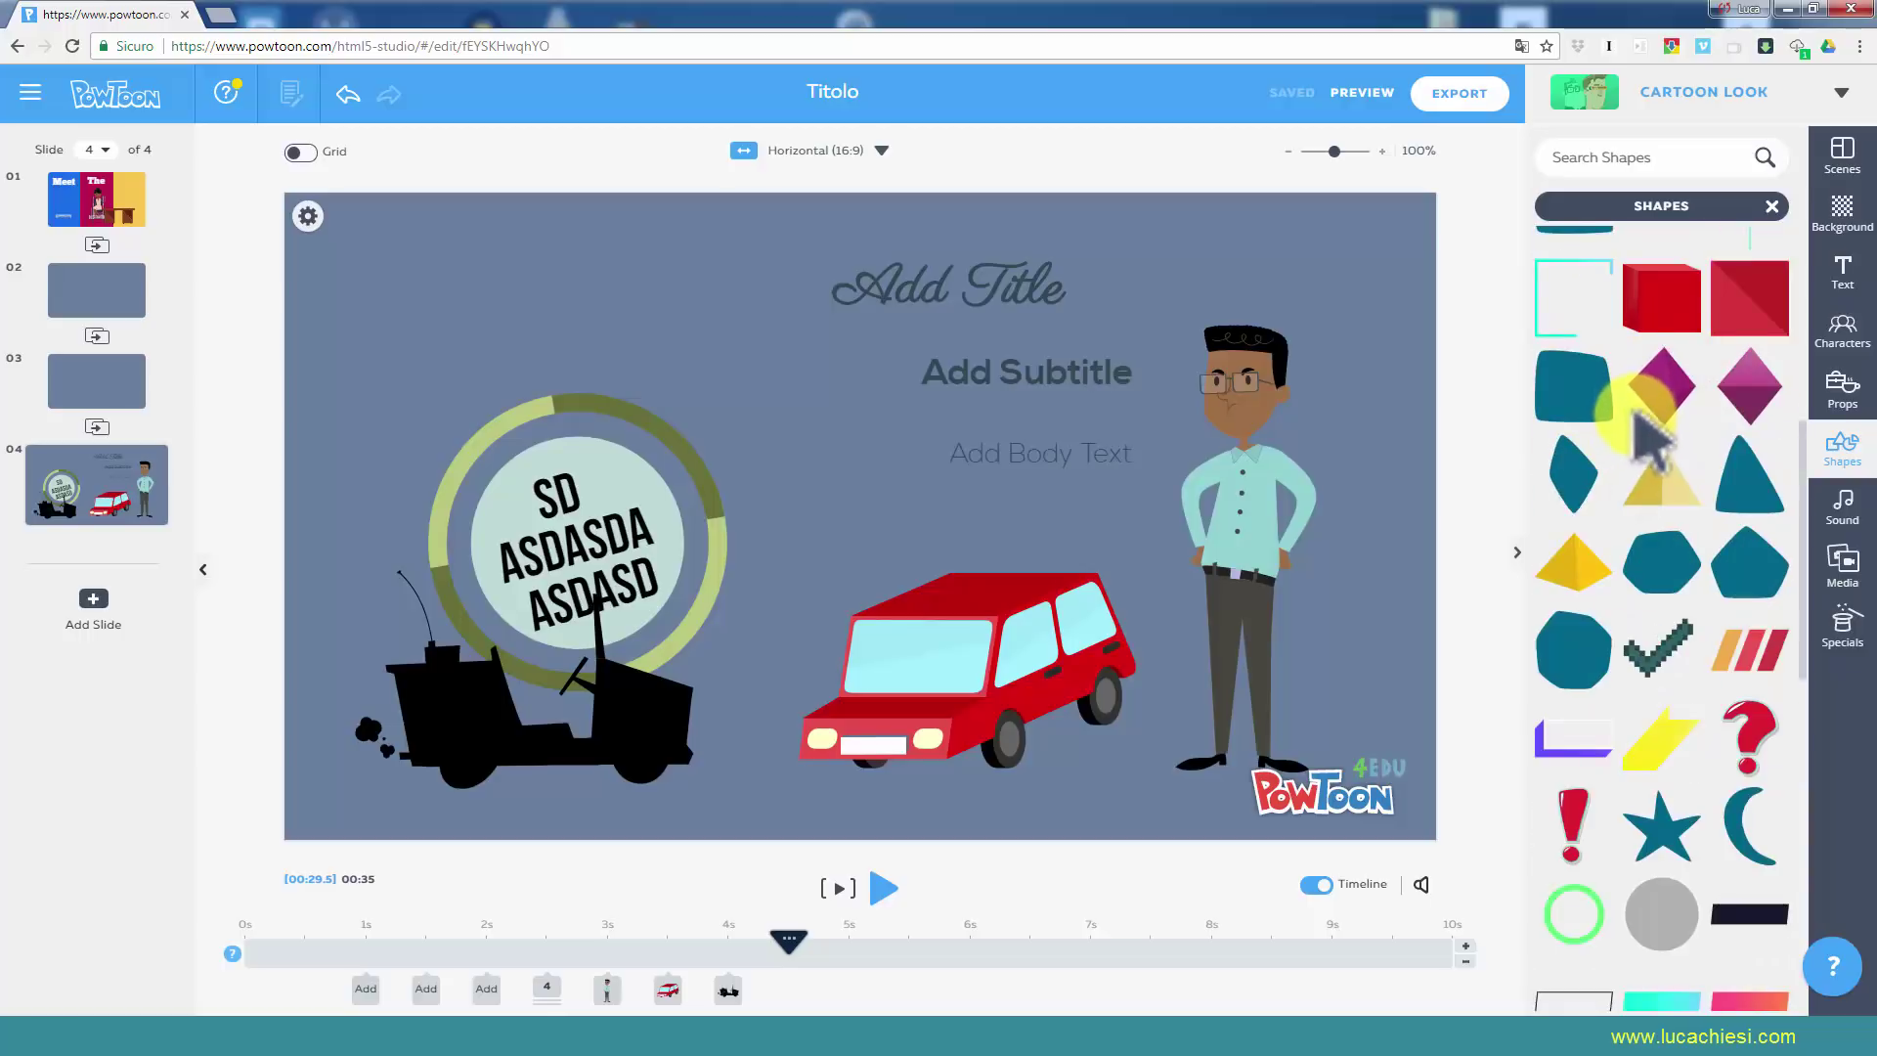
scroll(1647, 440, down, 4)
scroll(1652, 508, down, 3)
drag(1665, 503, 741, 362)
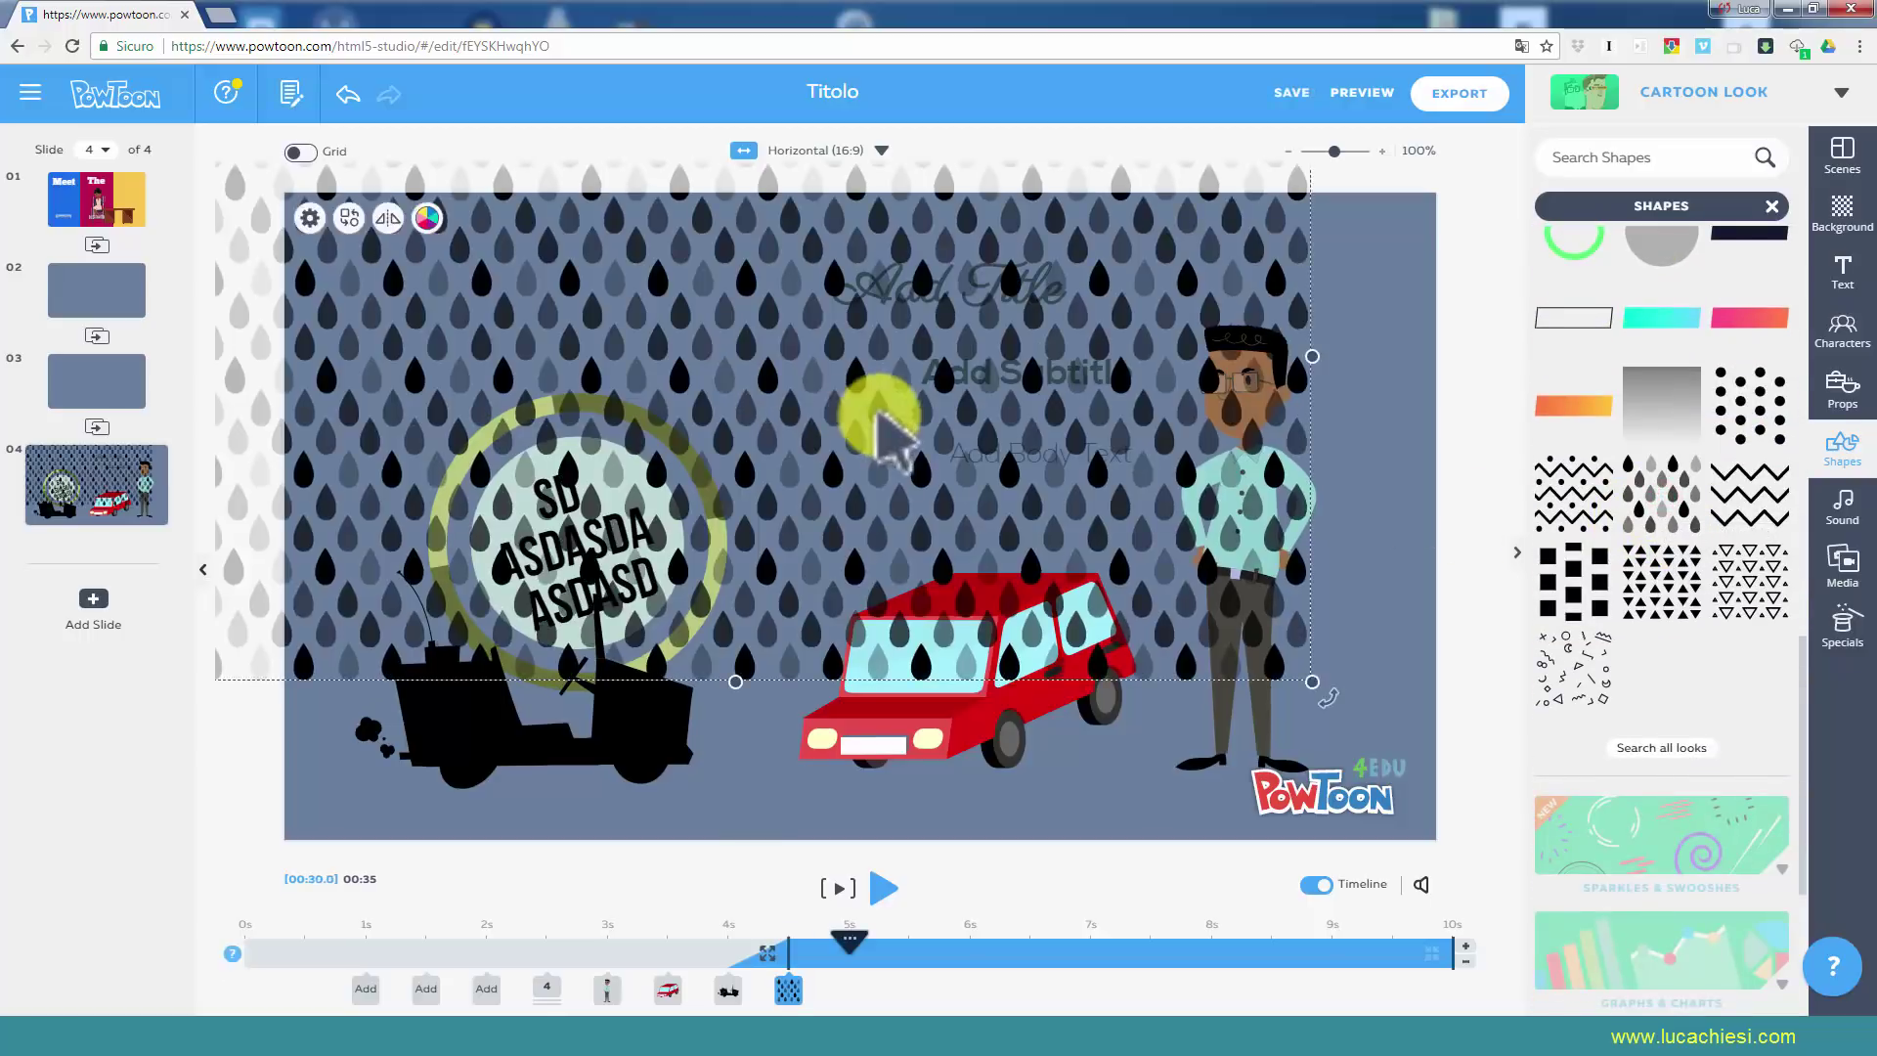
drag(954, 536, 967, 536)
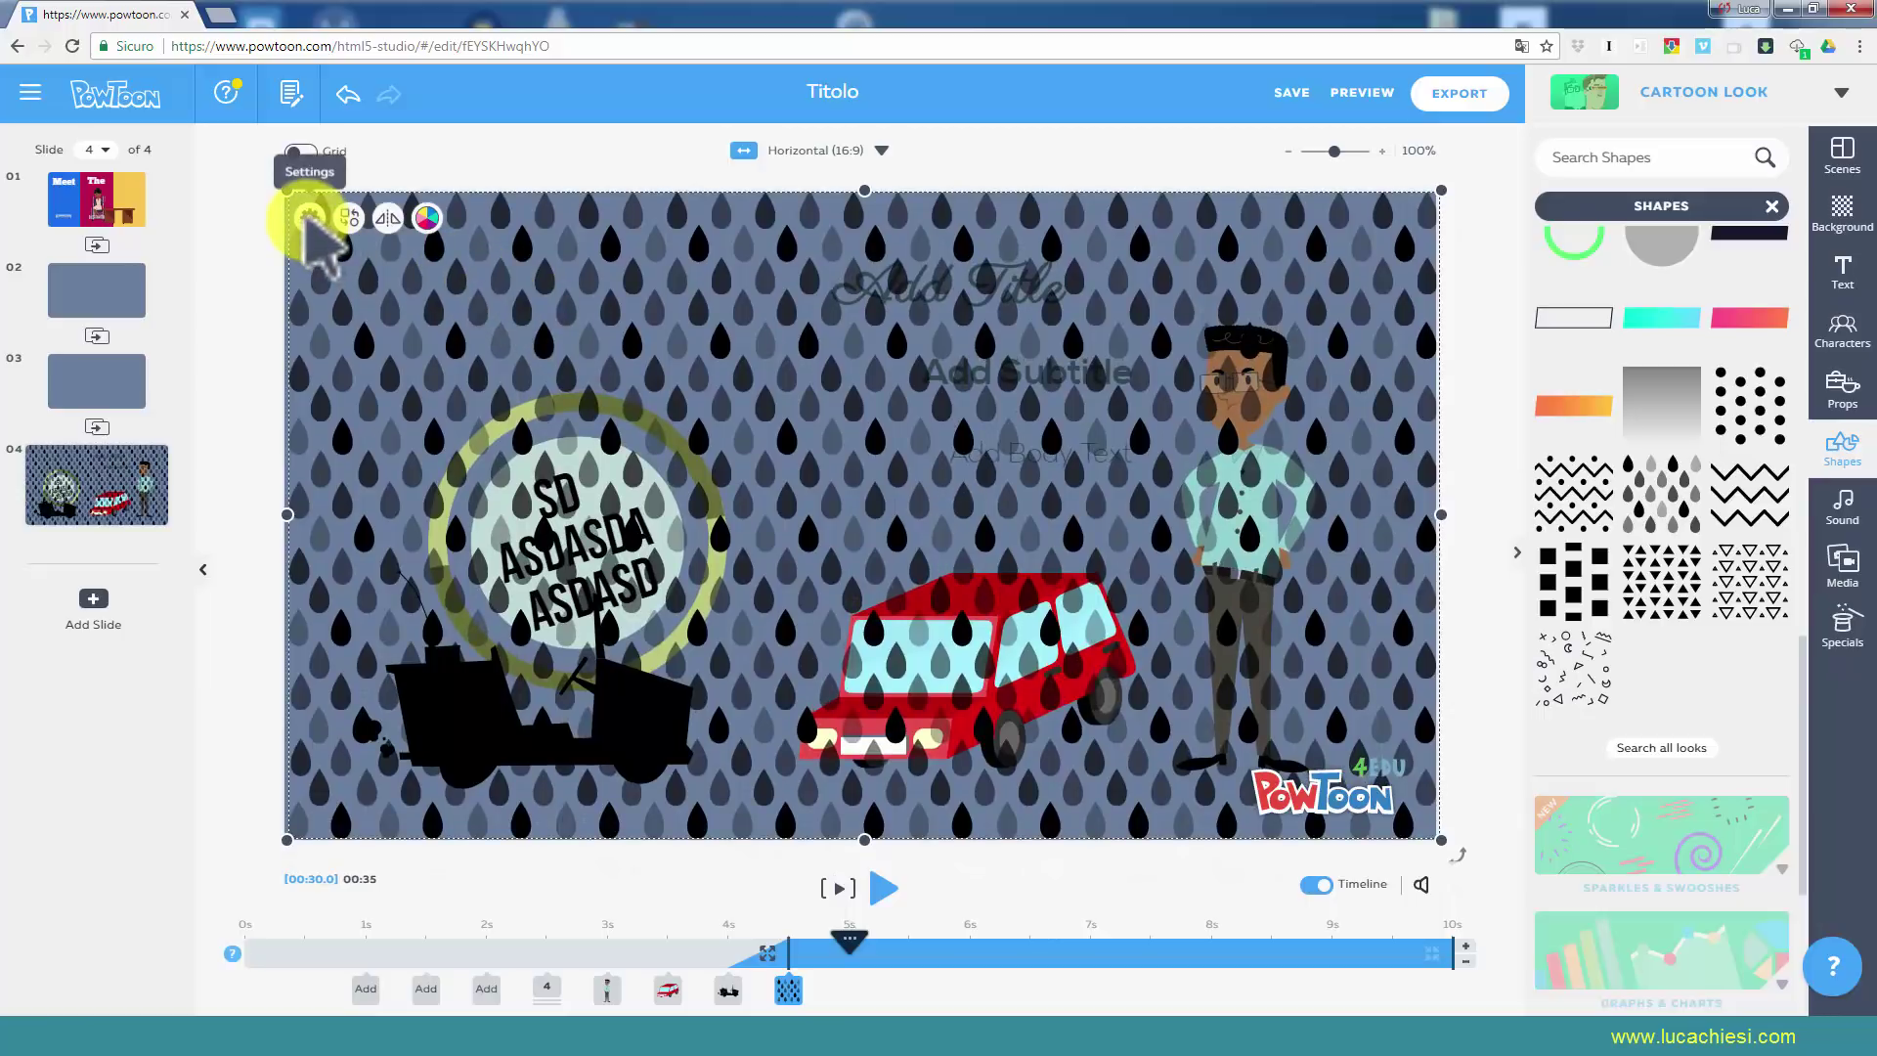
Show the Graphs & Charts shapes and delete the raindrop pattern from the slide.
click(309, 218)
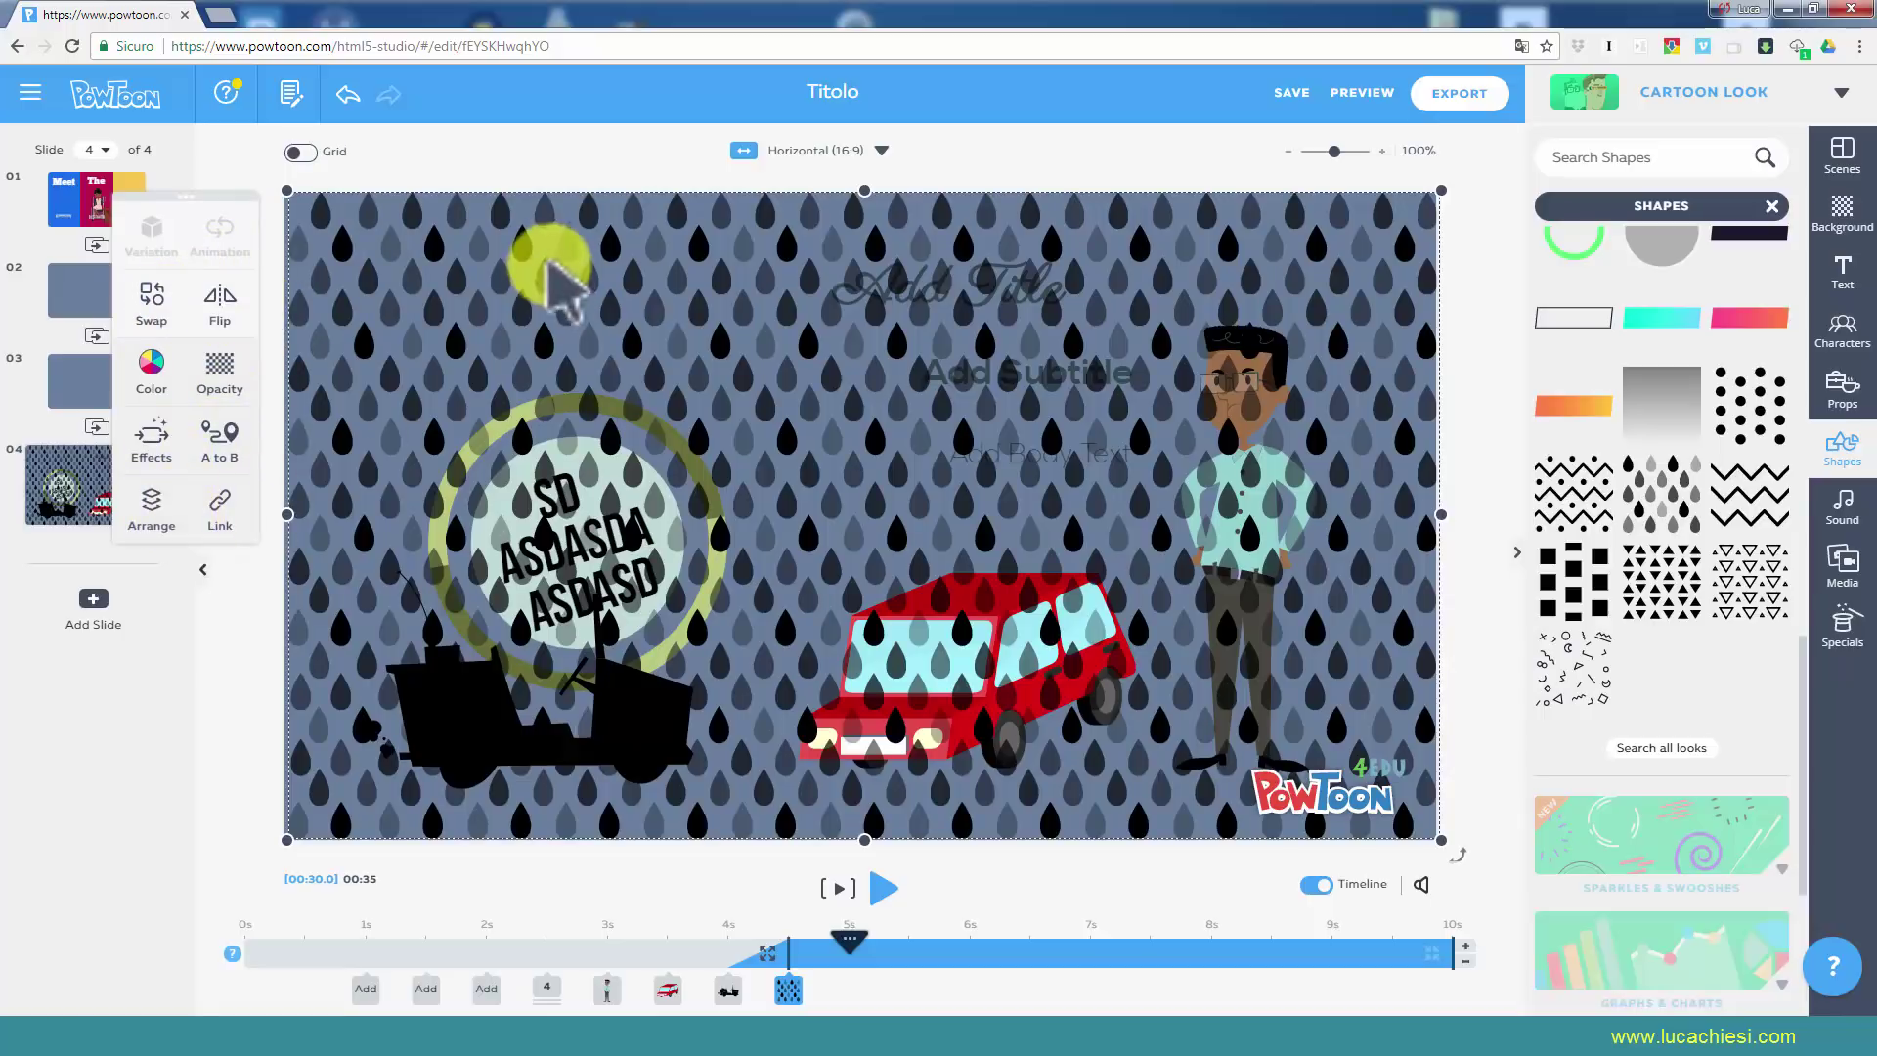
click(459, 272)
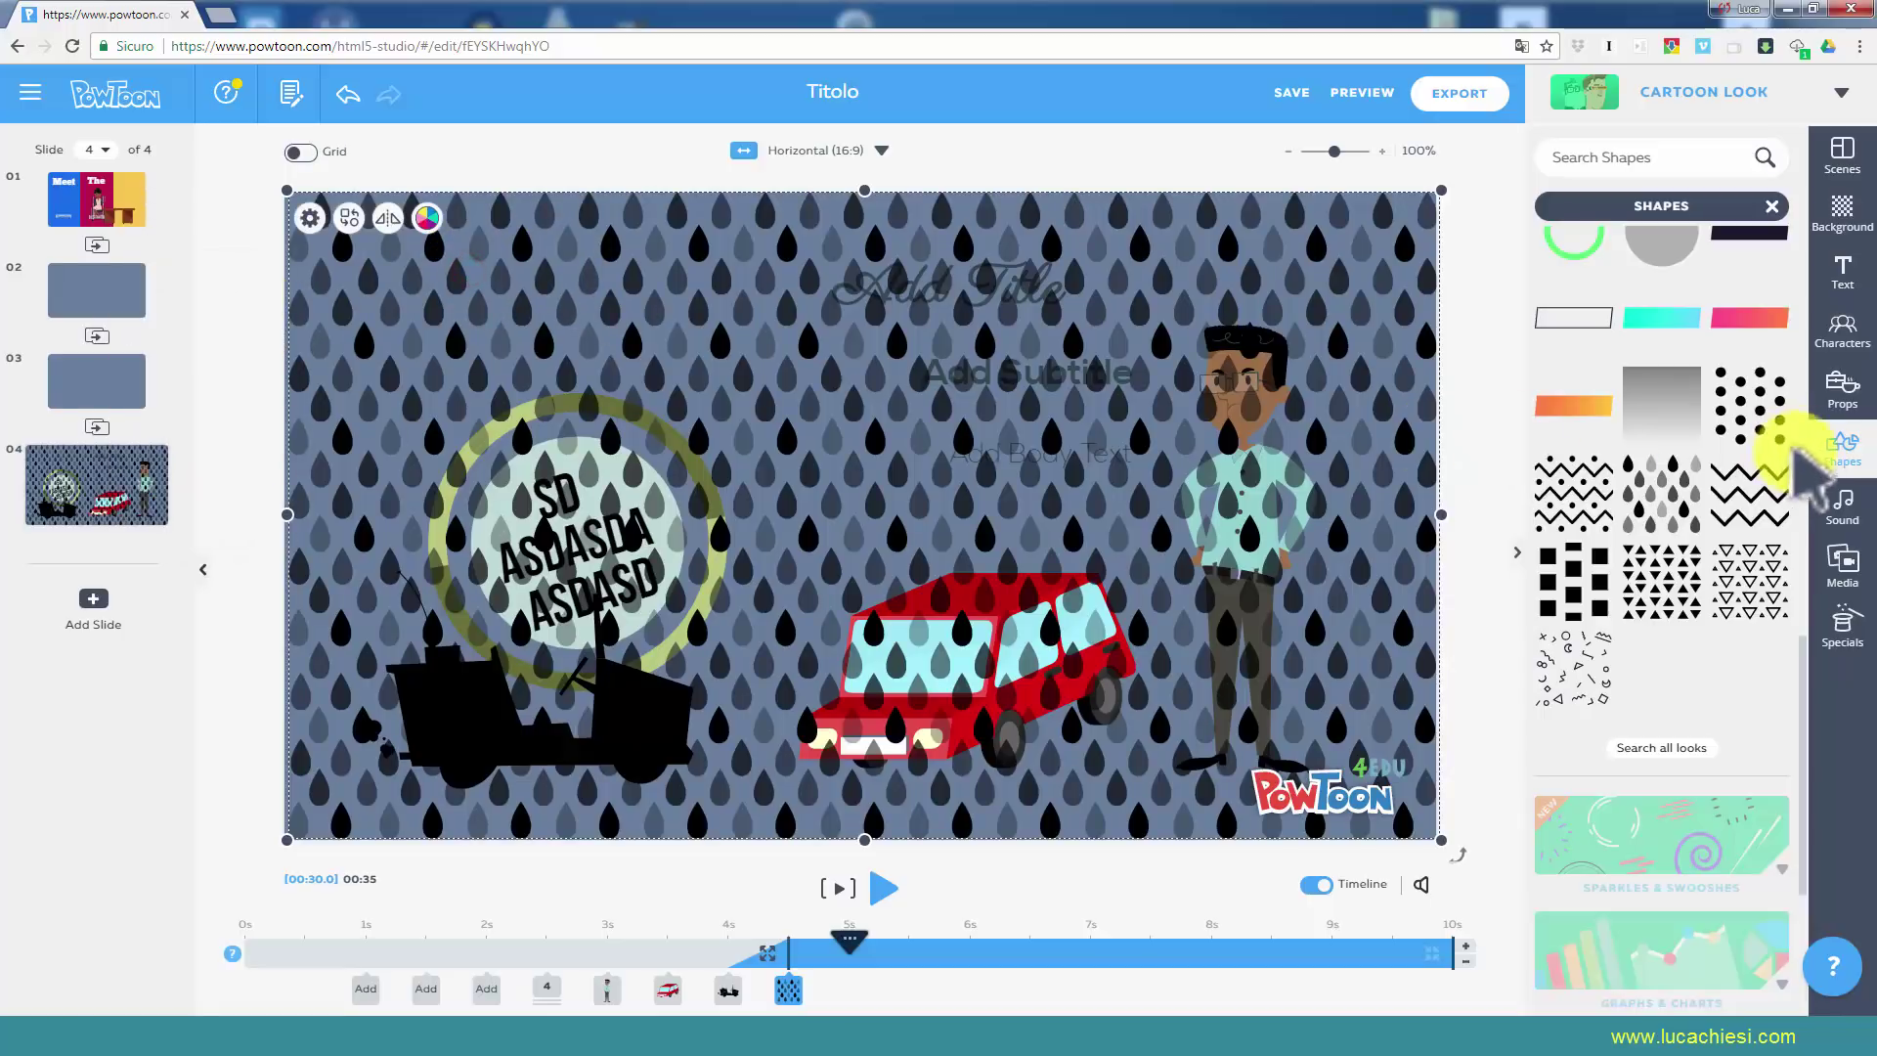
scroll(1662, 478, down, 4)
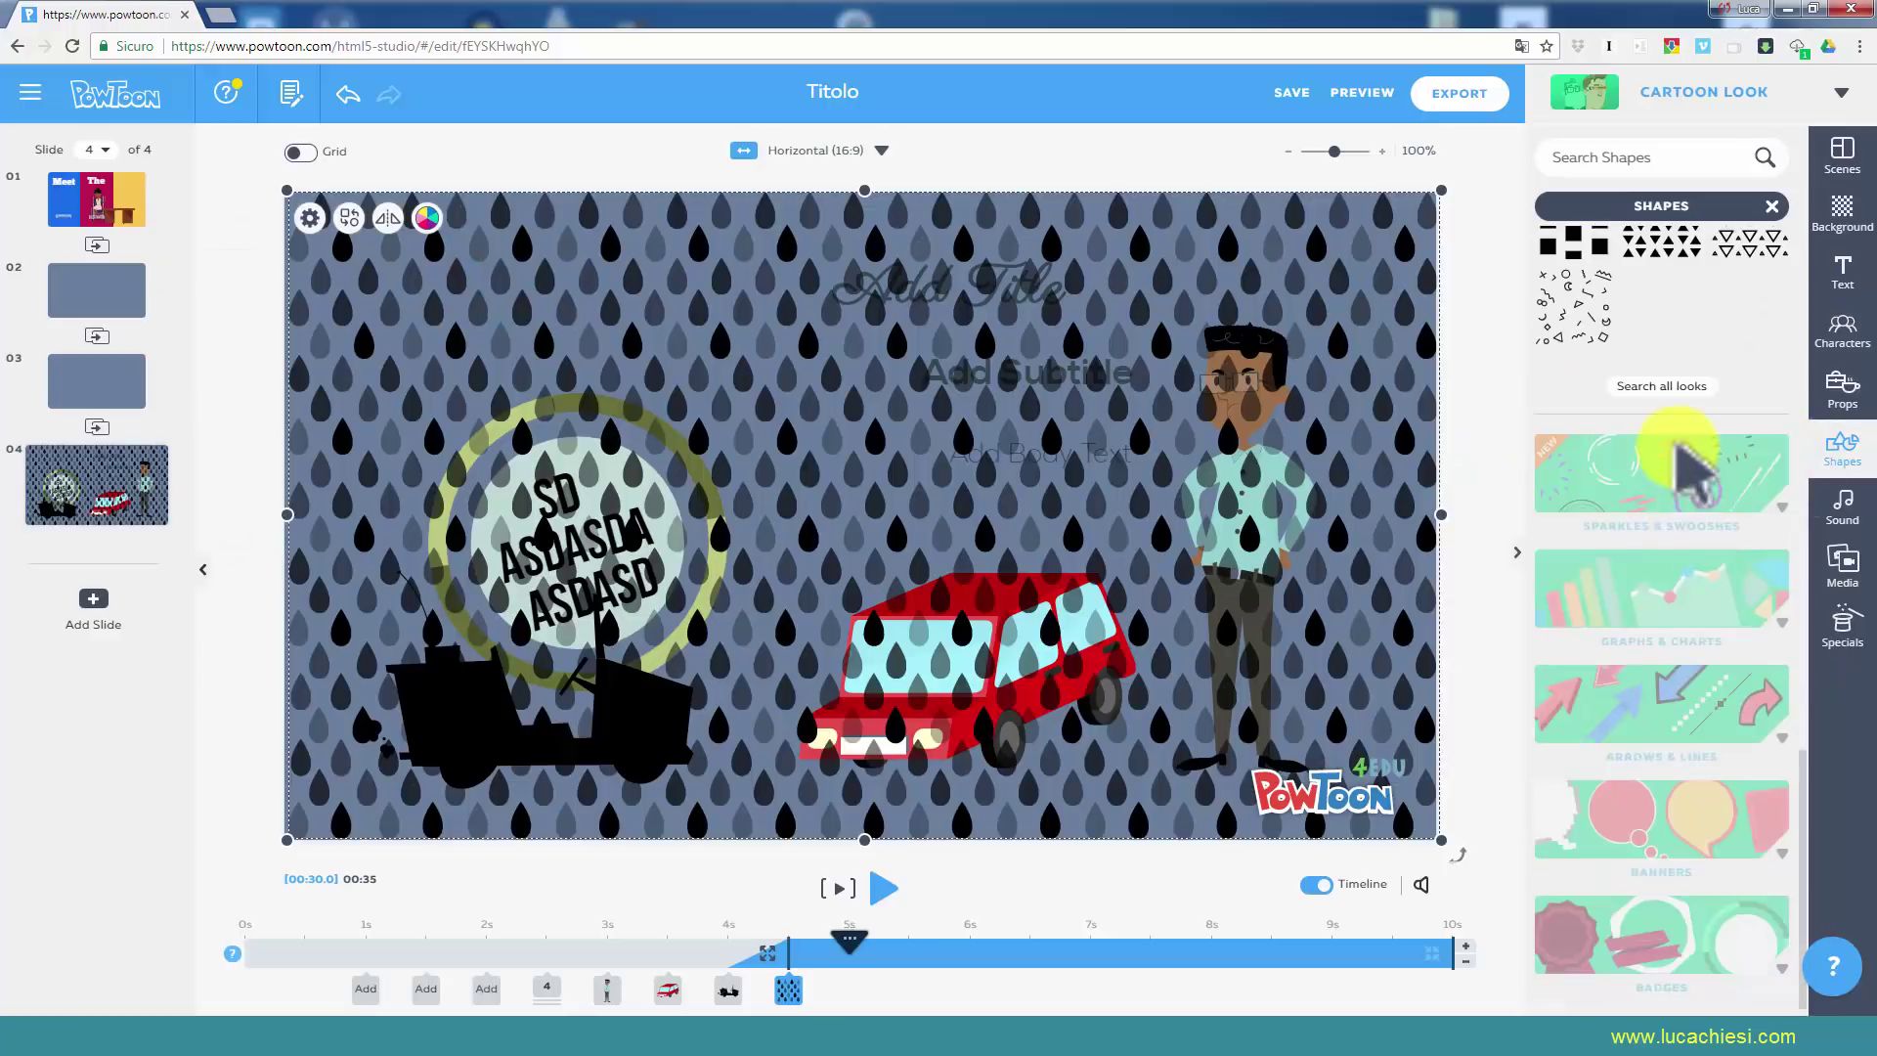
click(1657, 582)
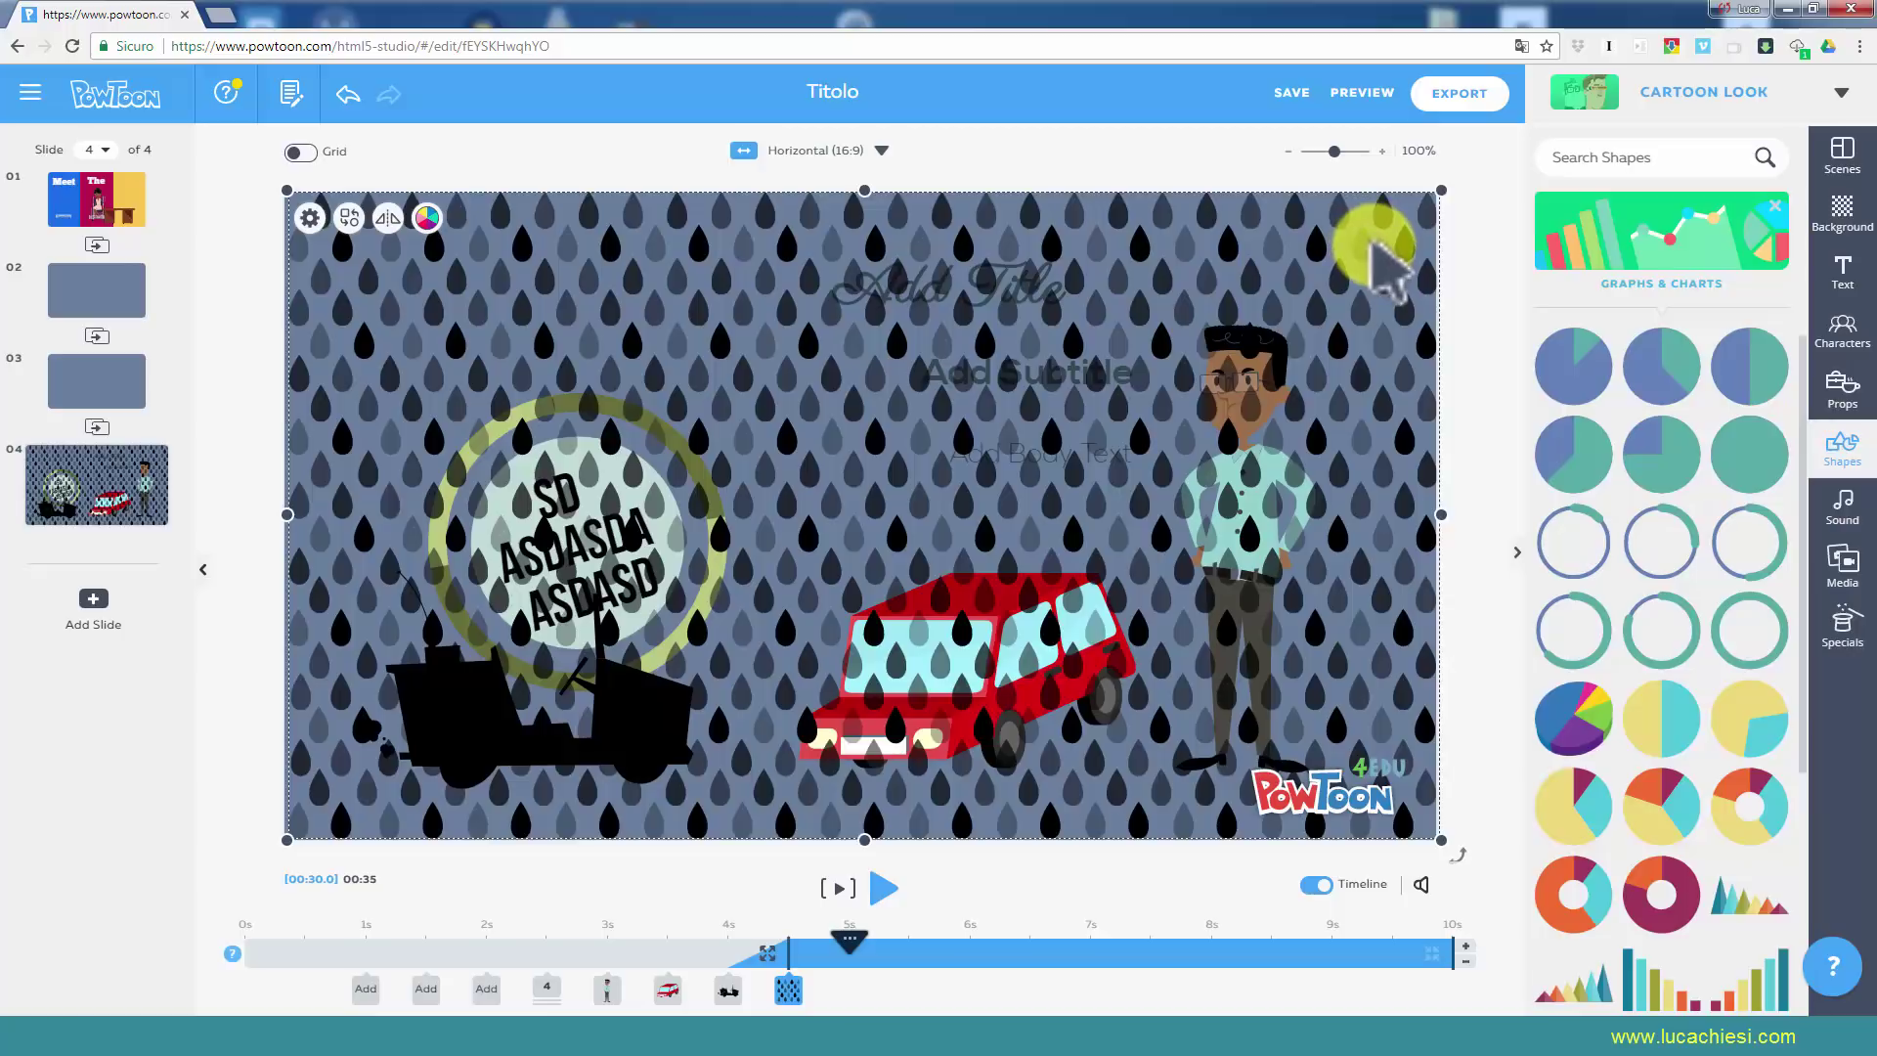
key(Delete)
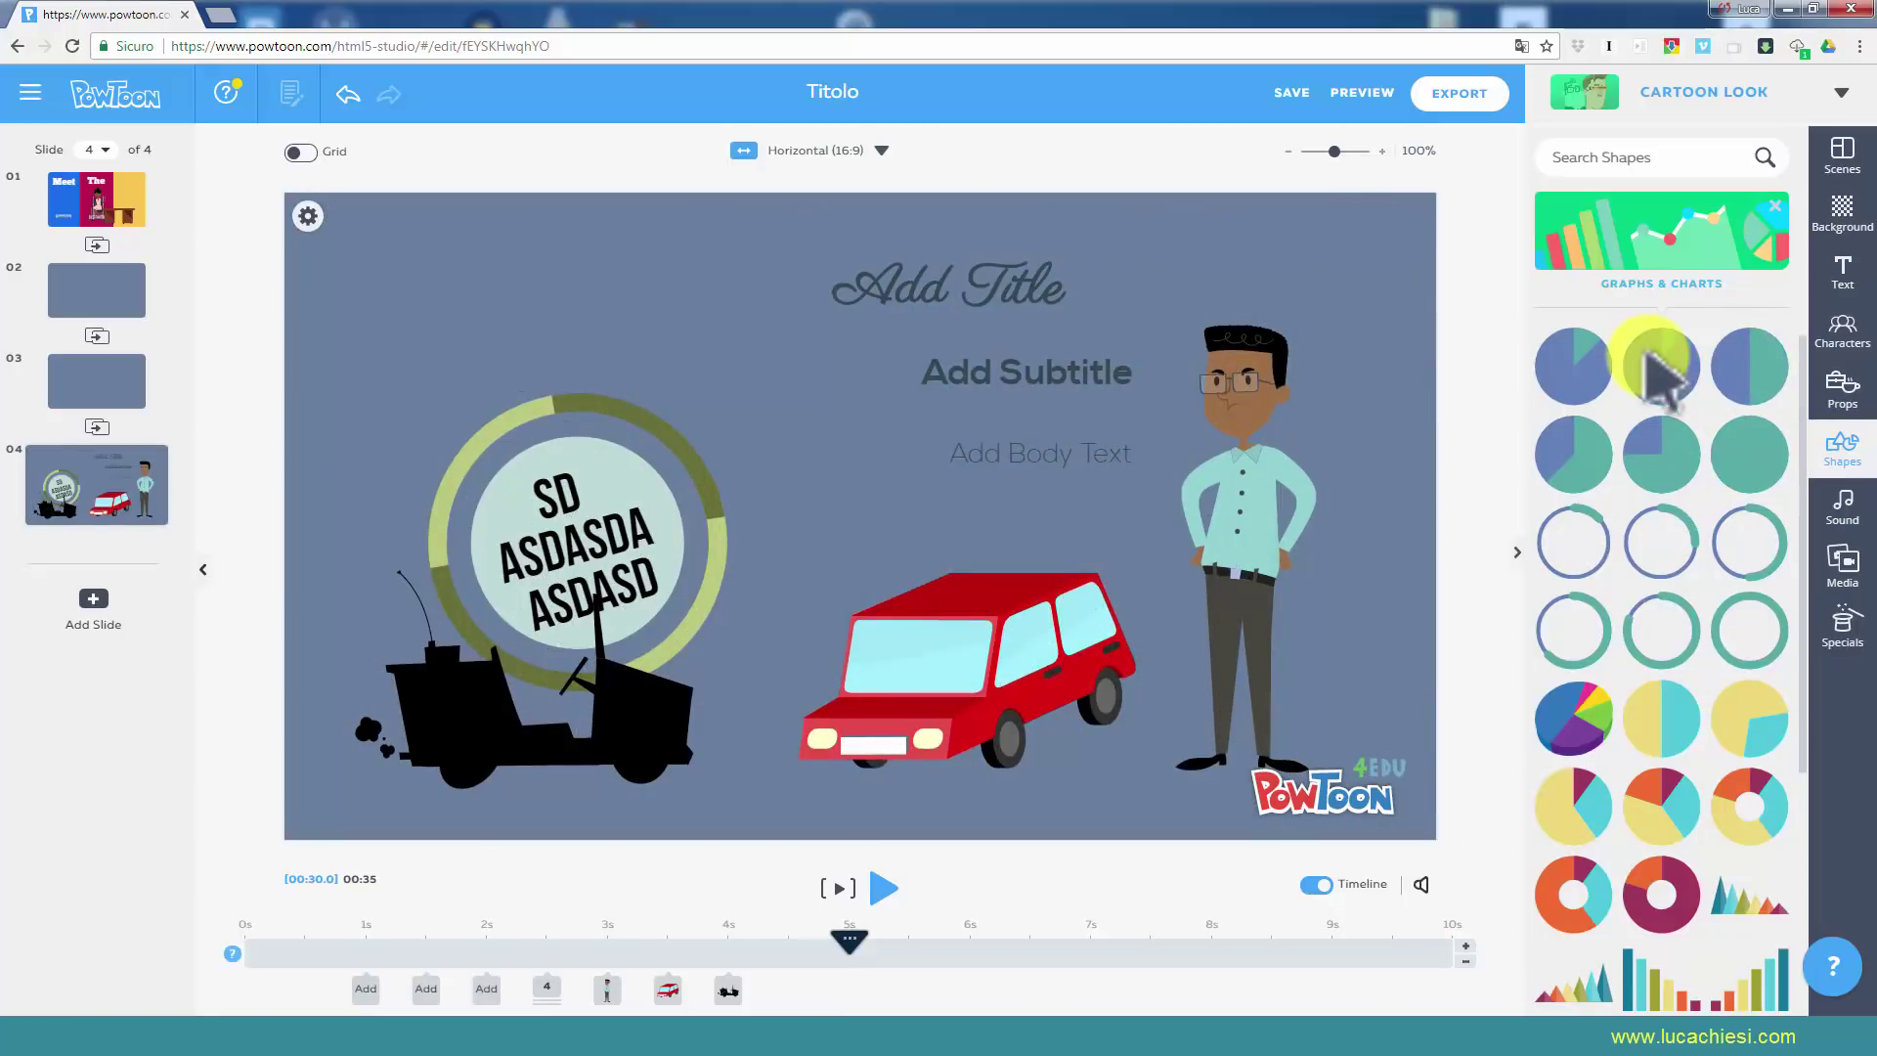
Switch the sidebar from Shapes via Characters to the Media library.
scroll(1636, 546, down, 1)
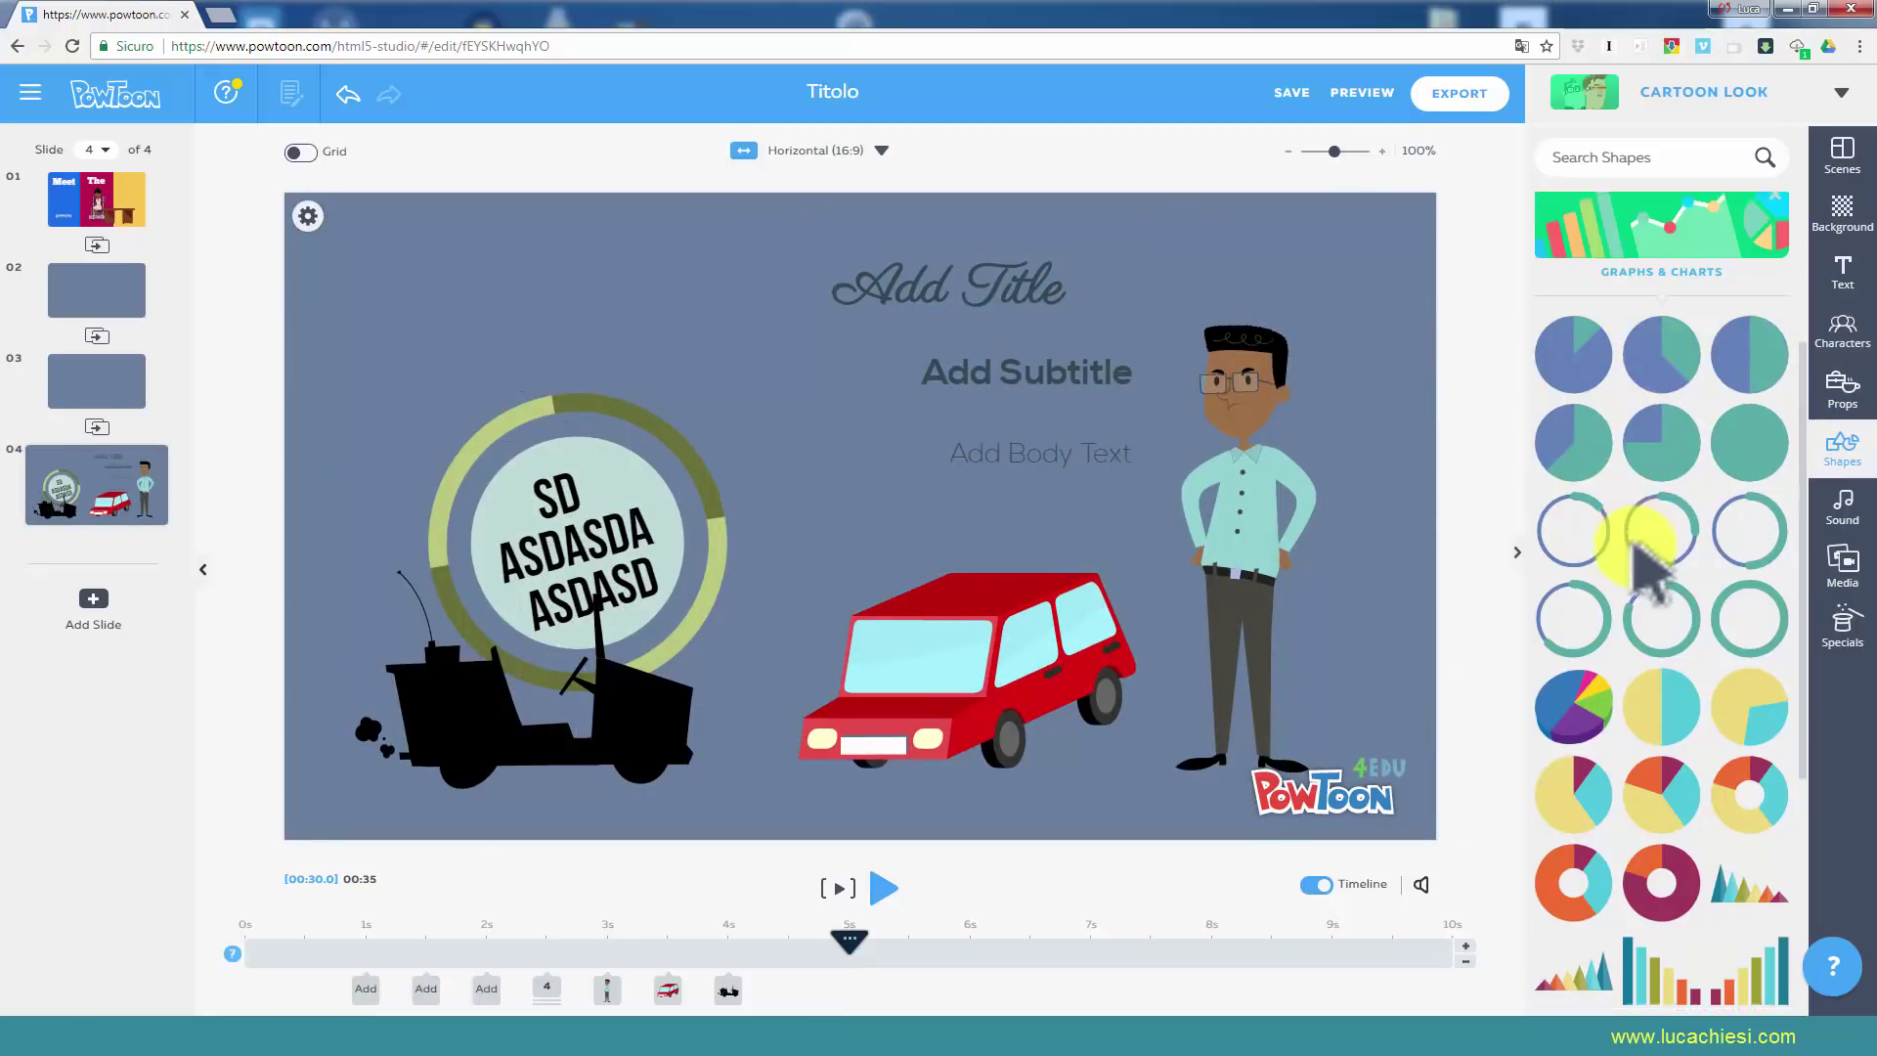
scroll(1638, 547, down, 4)
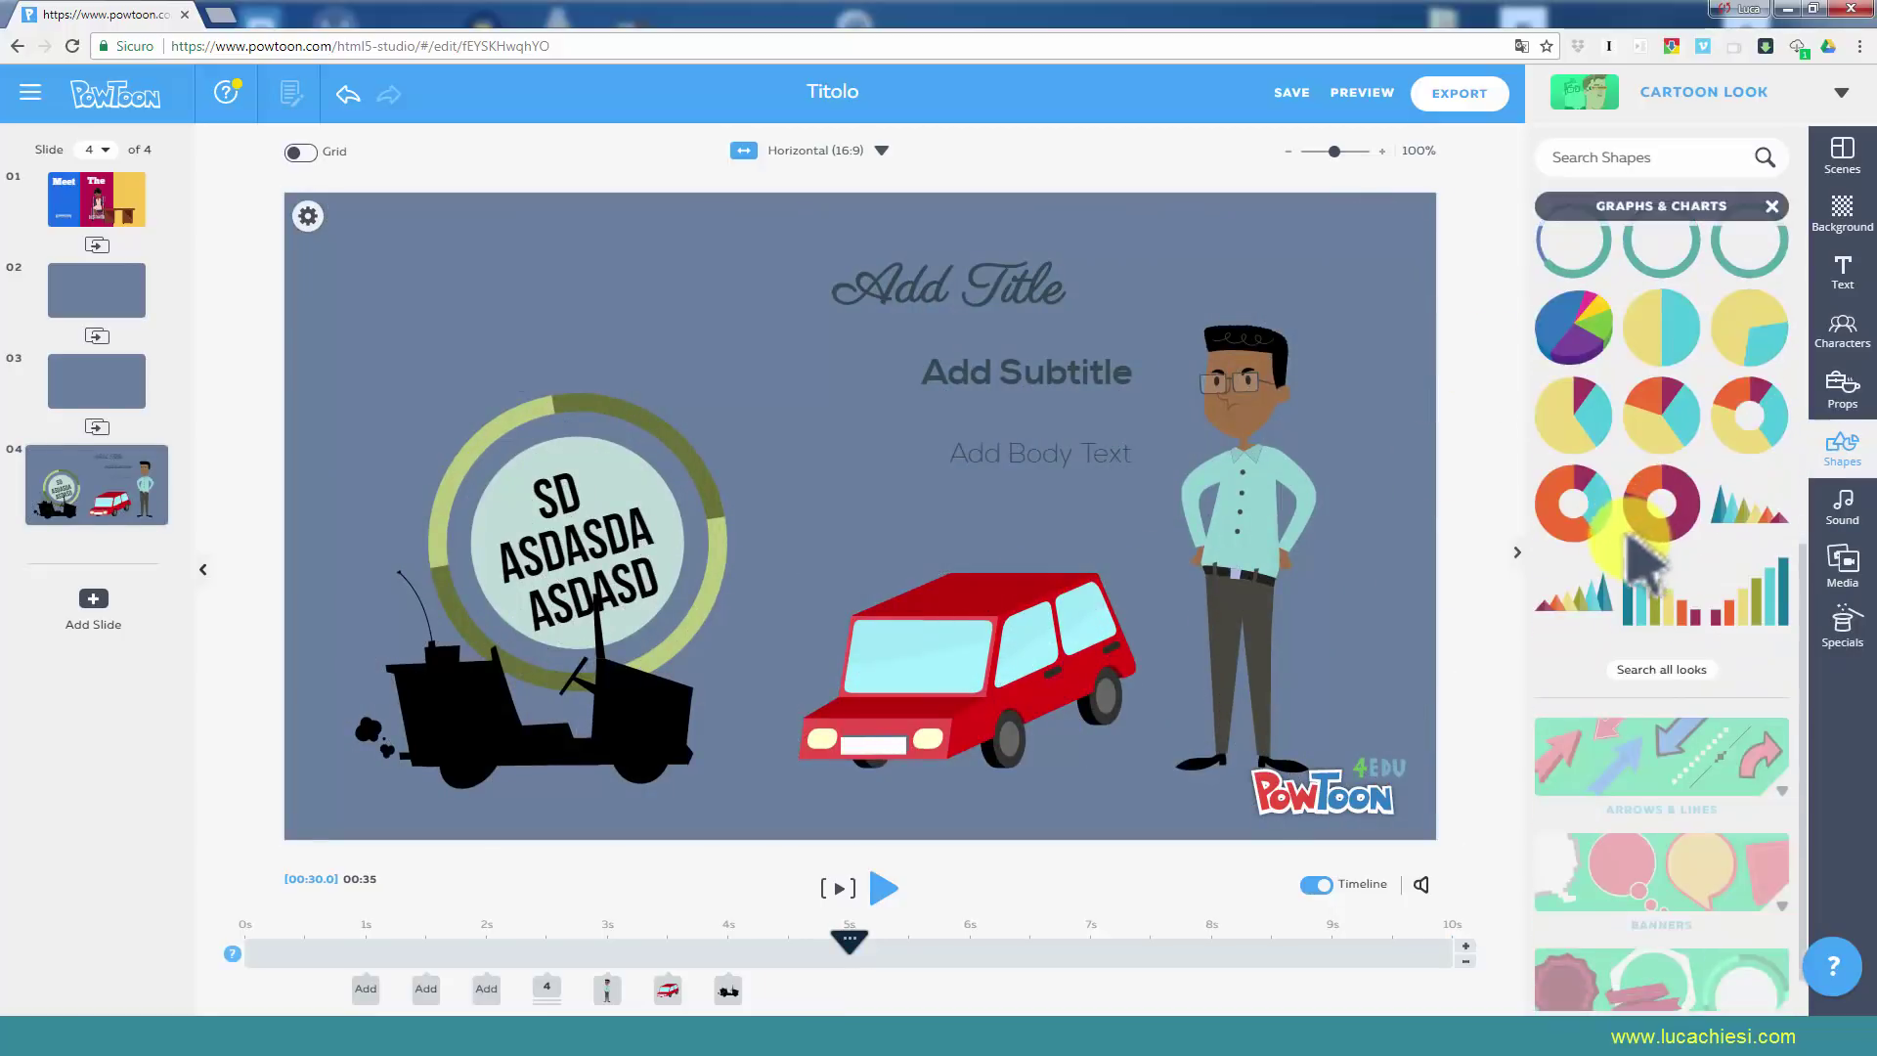
click(1832, 448)
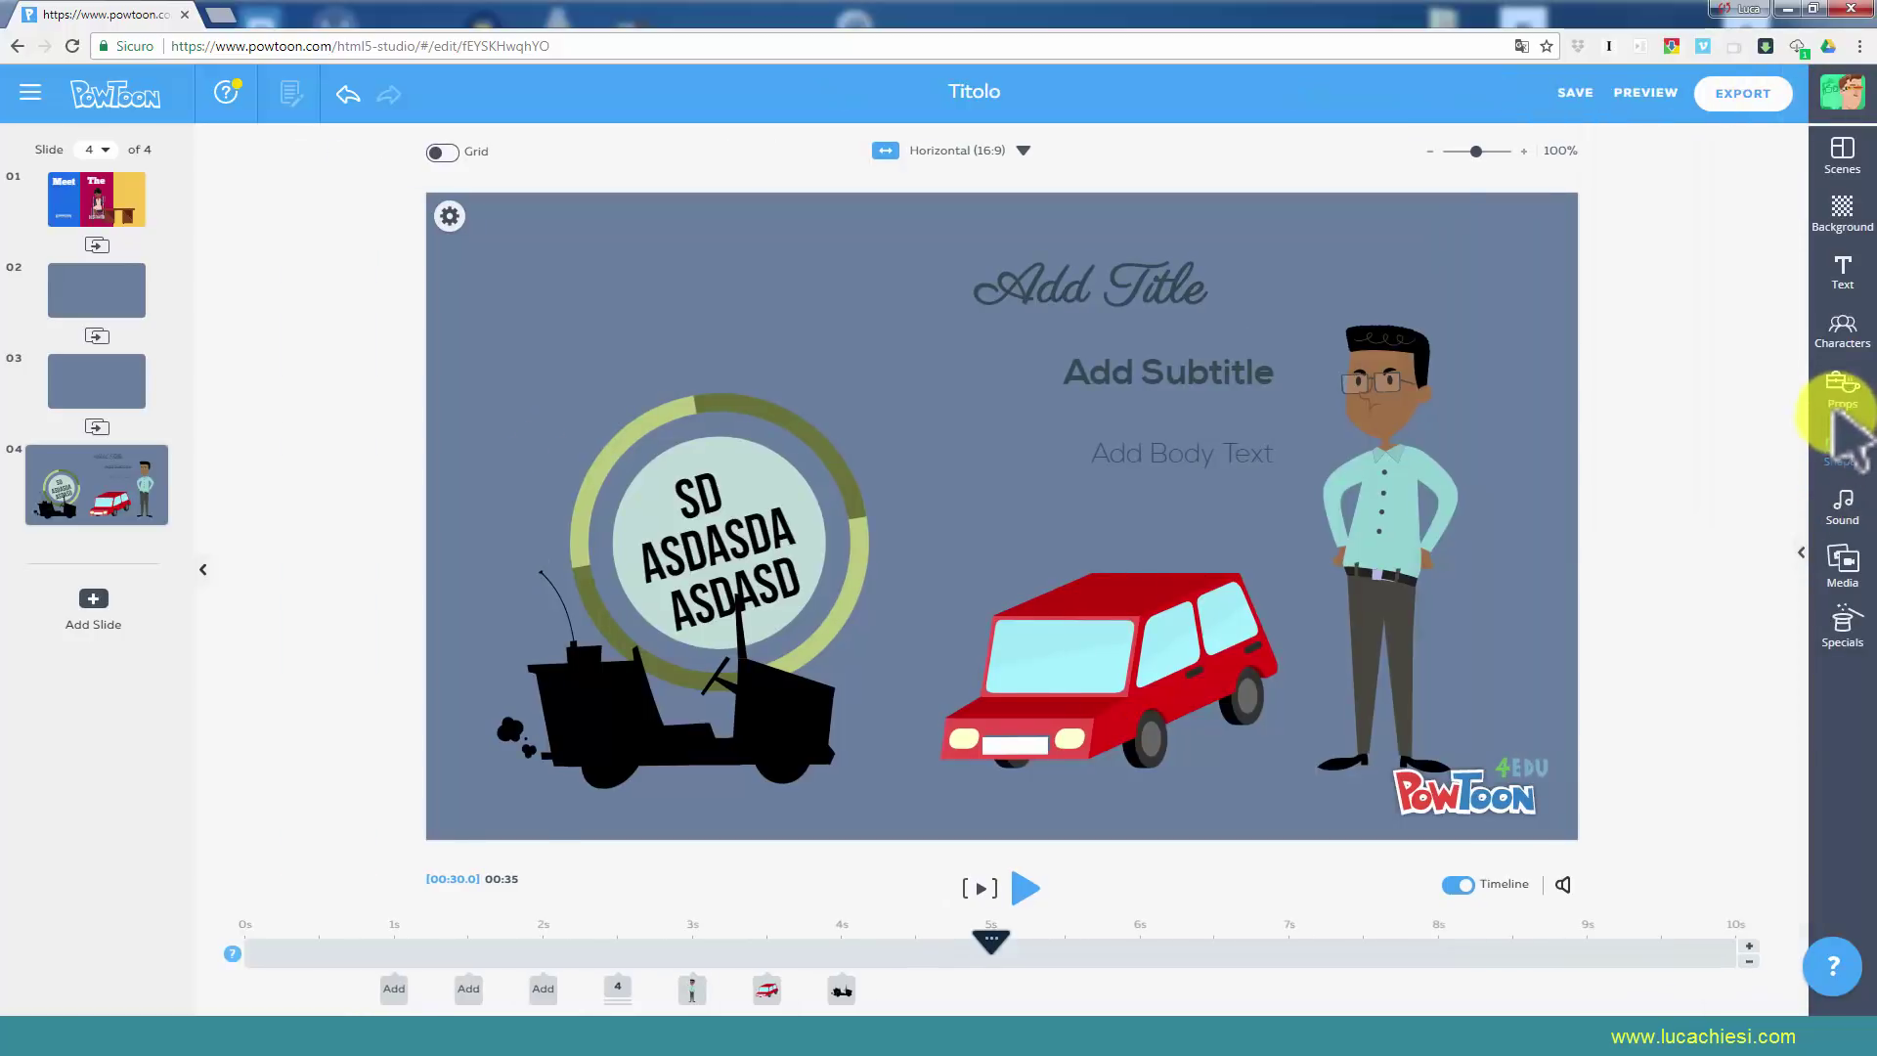
click(1842, 332)
click(1843, 445)
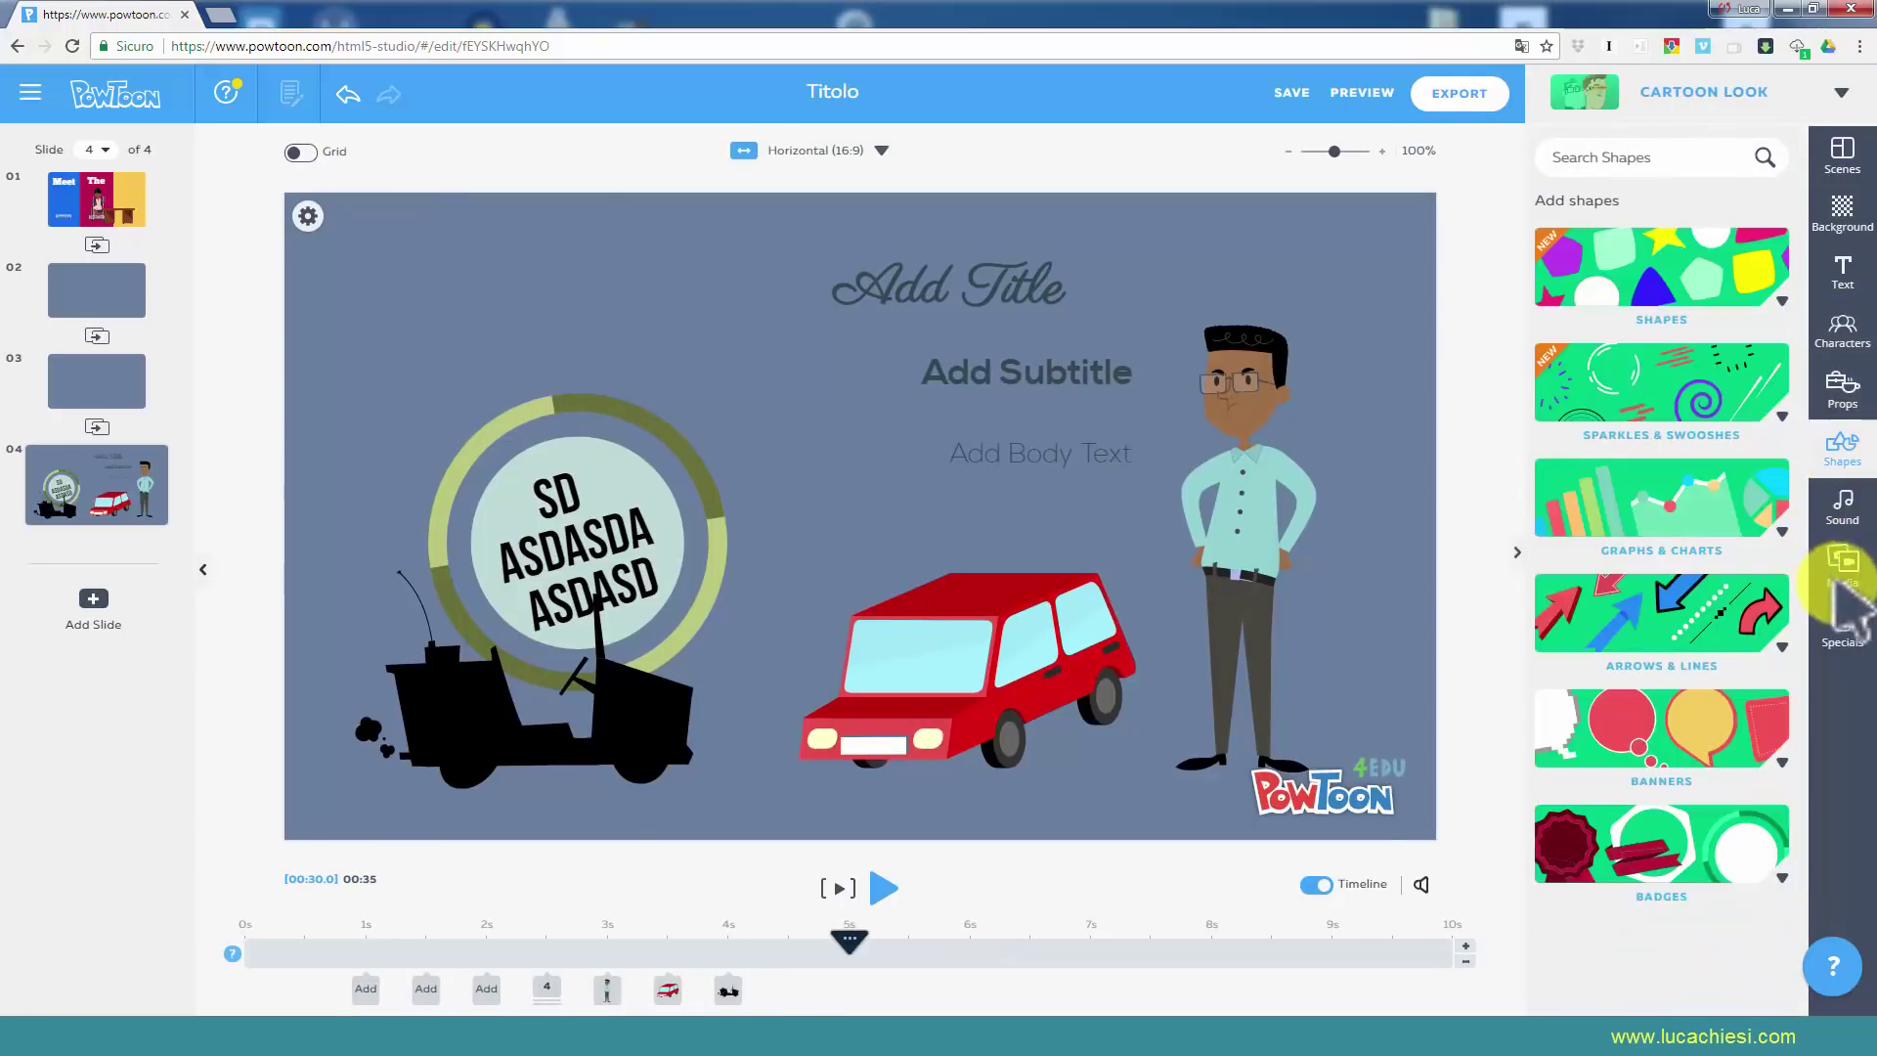
click(1840, 565)
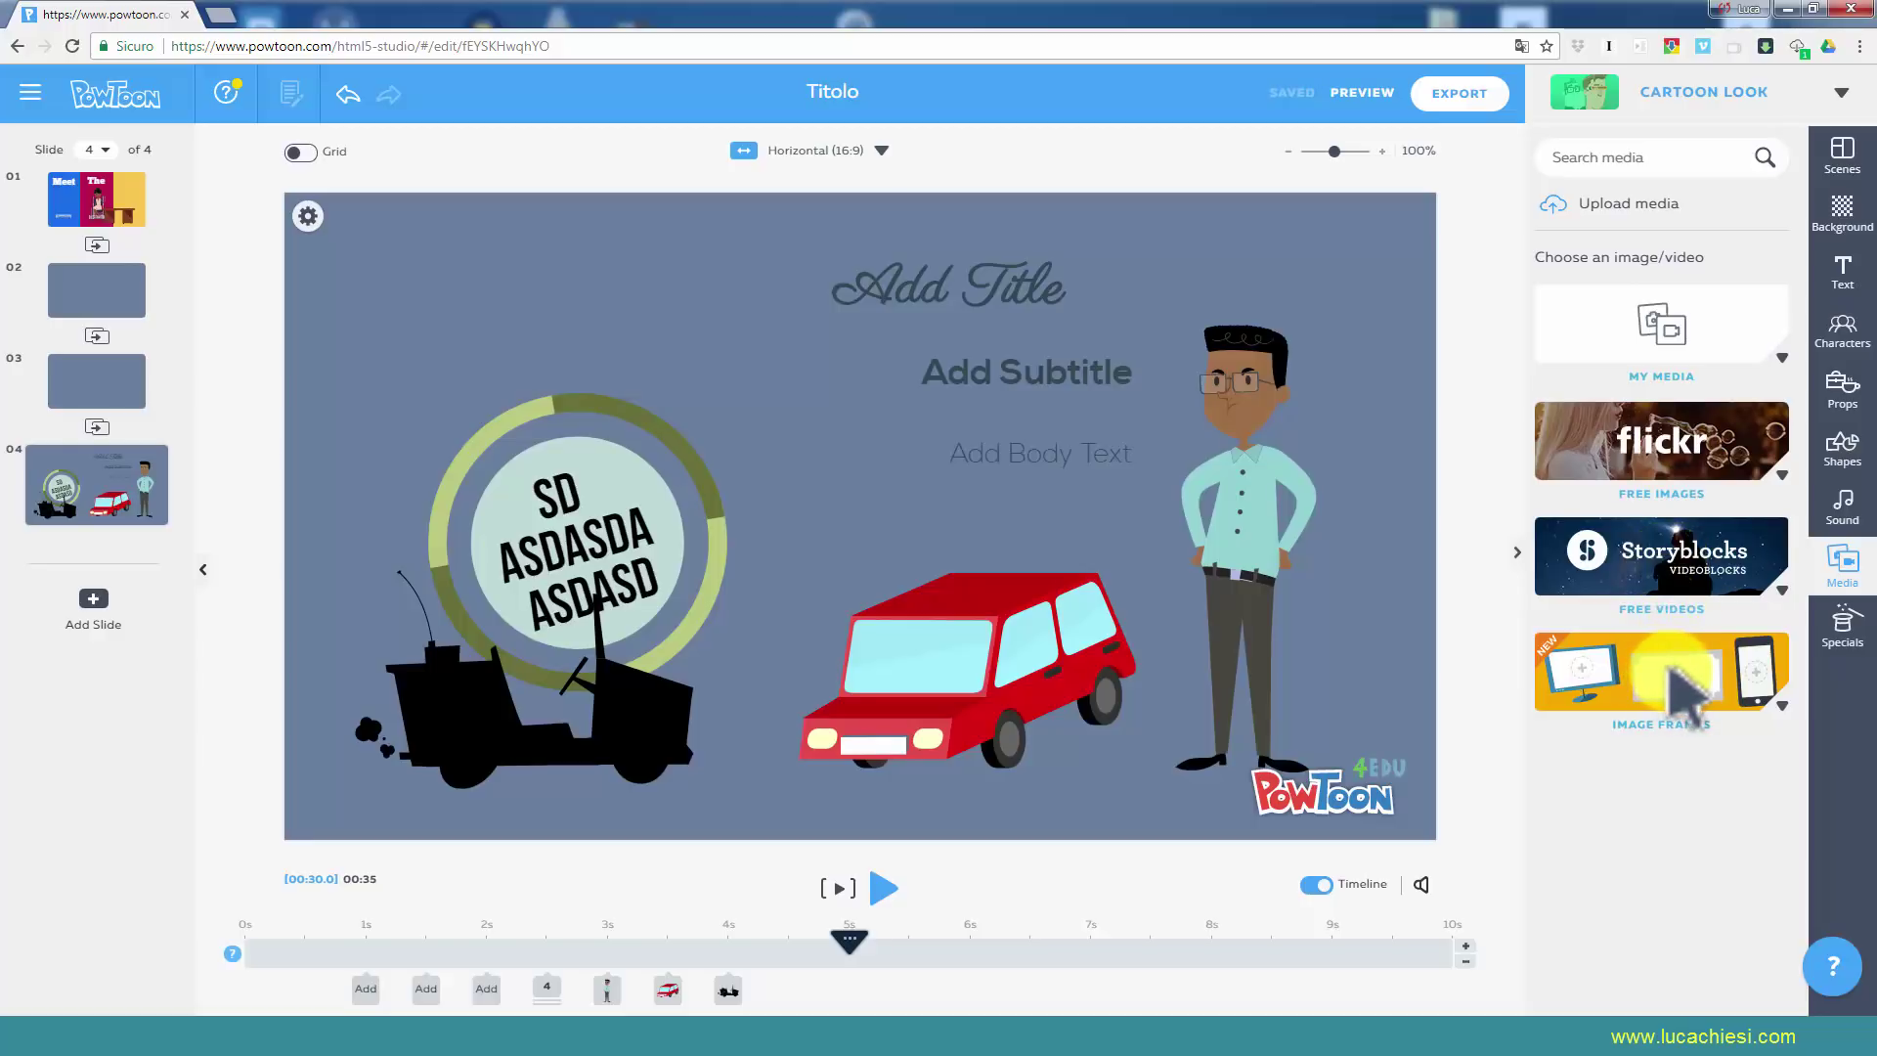
Add slide 5 and drop the desktop monitor image frame into its centre.
click(93, 600)
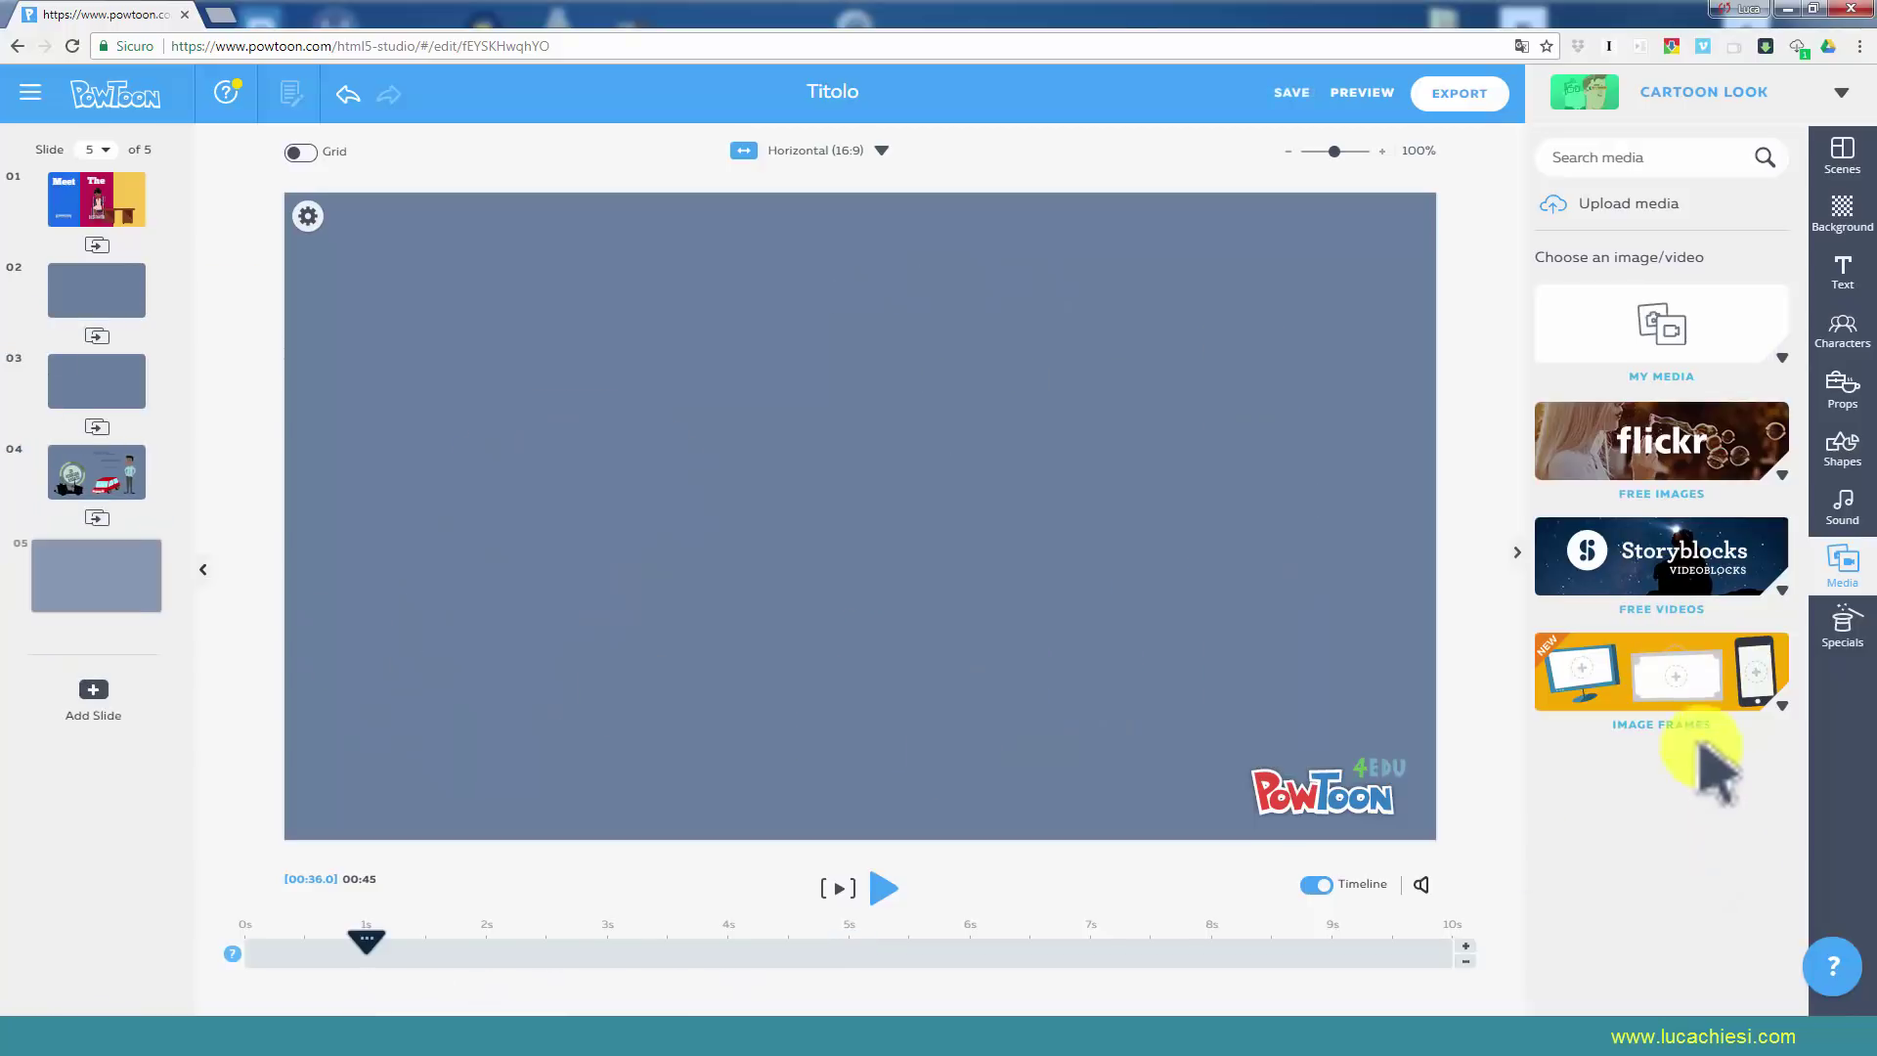
click(1692, 683)
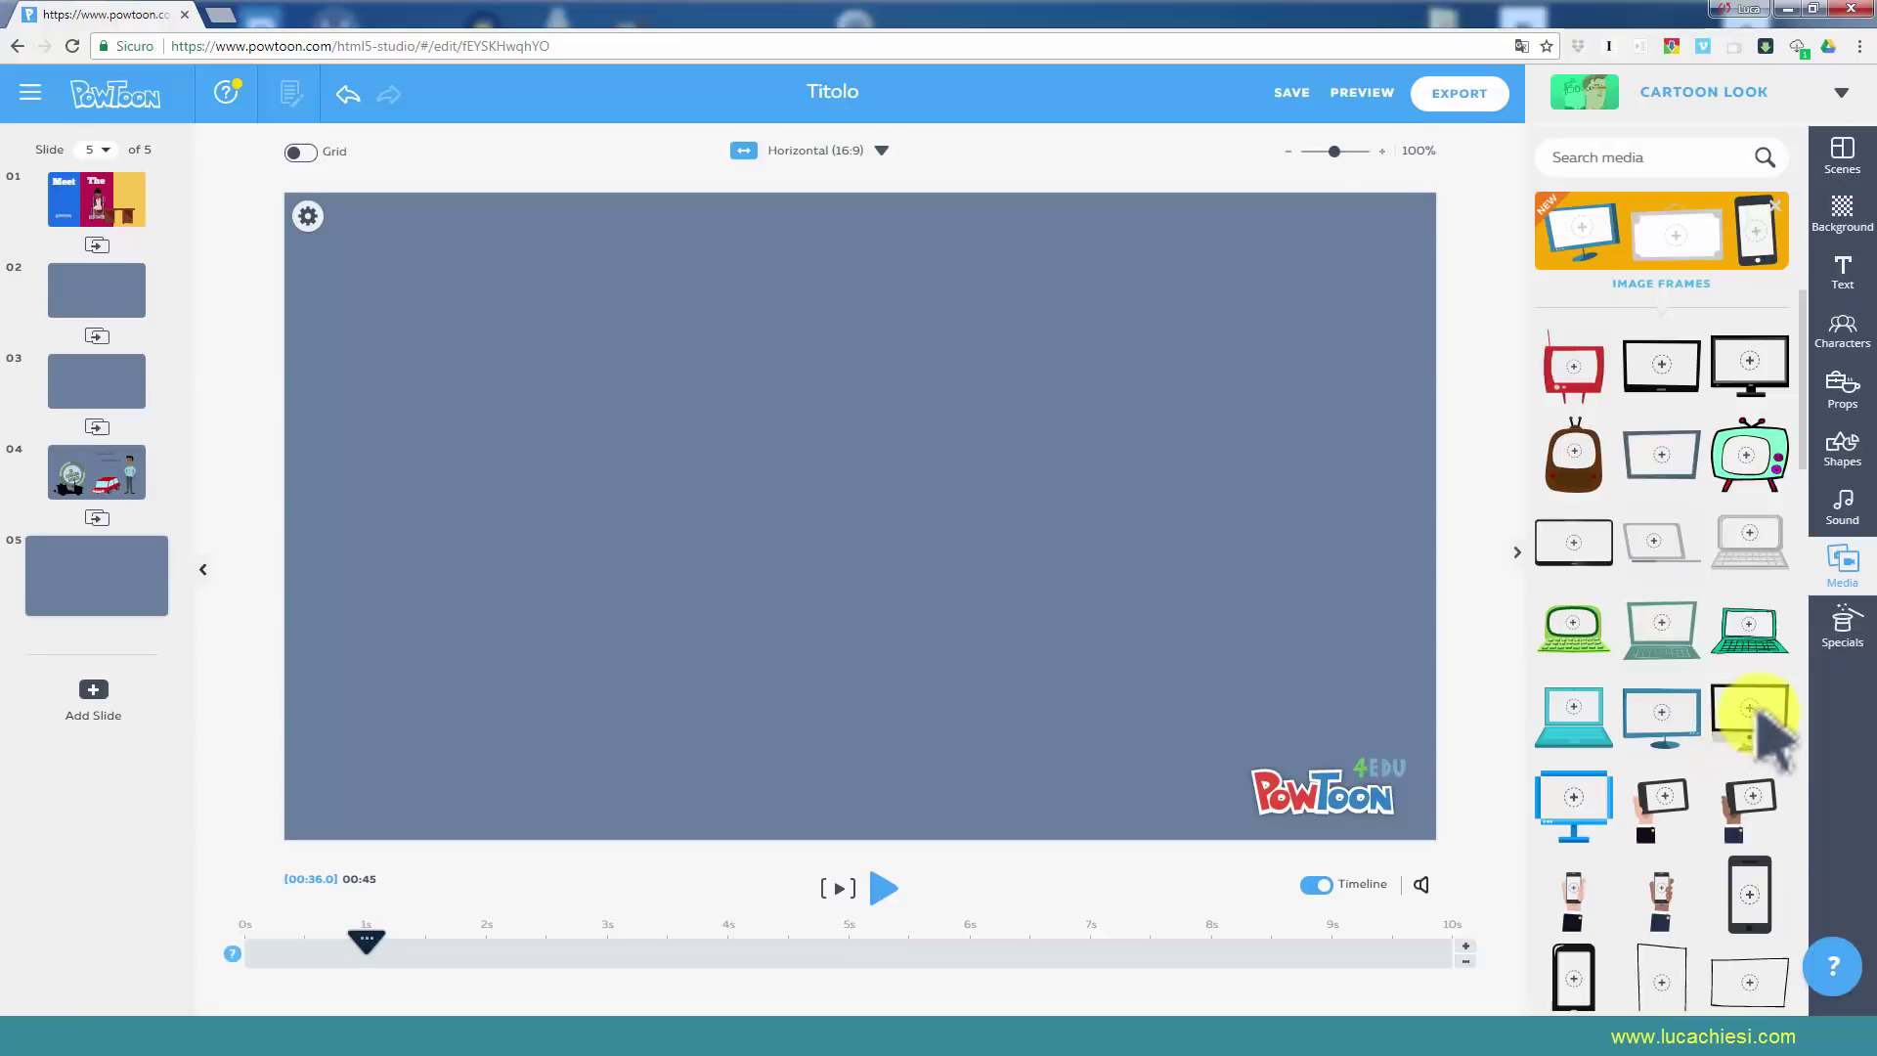
drag(1750, 711, 860, 454)
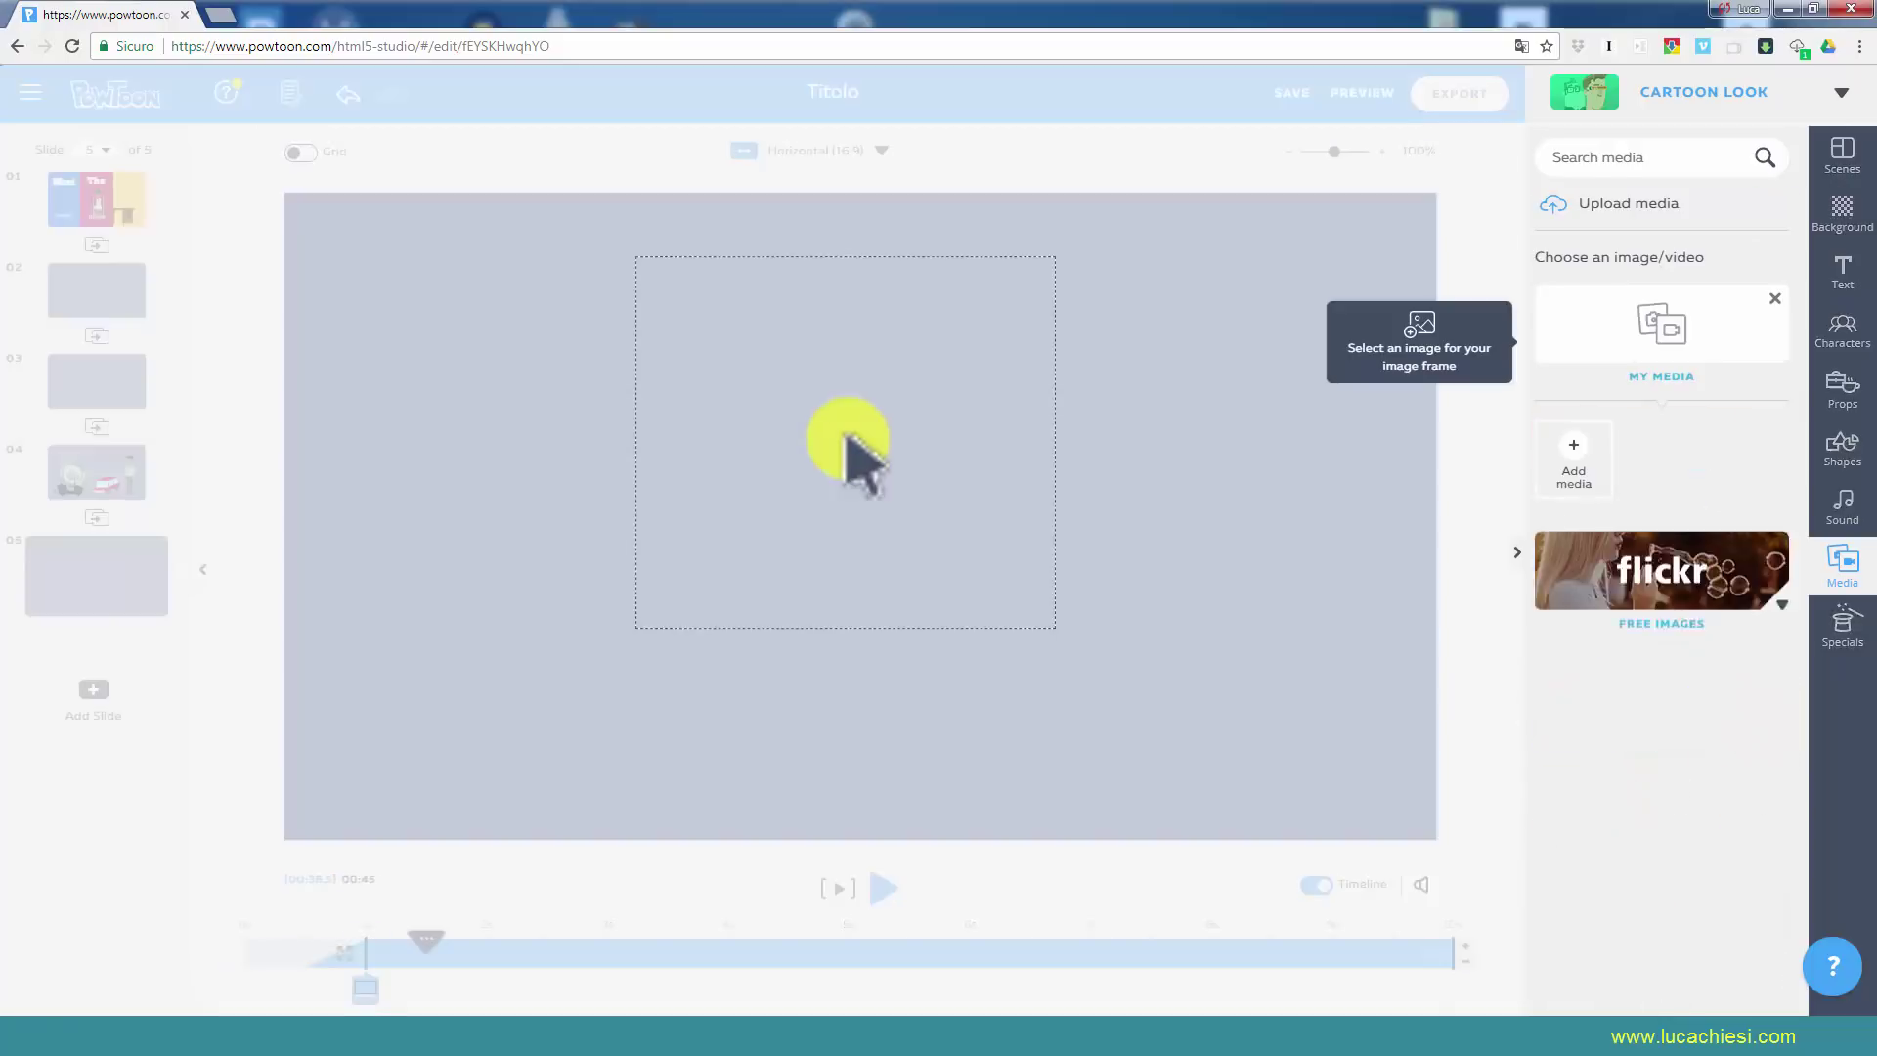
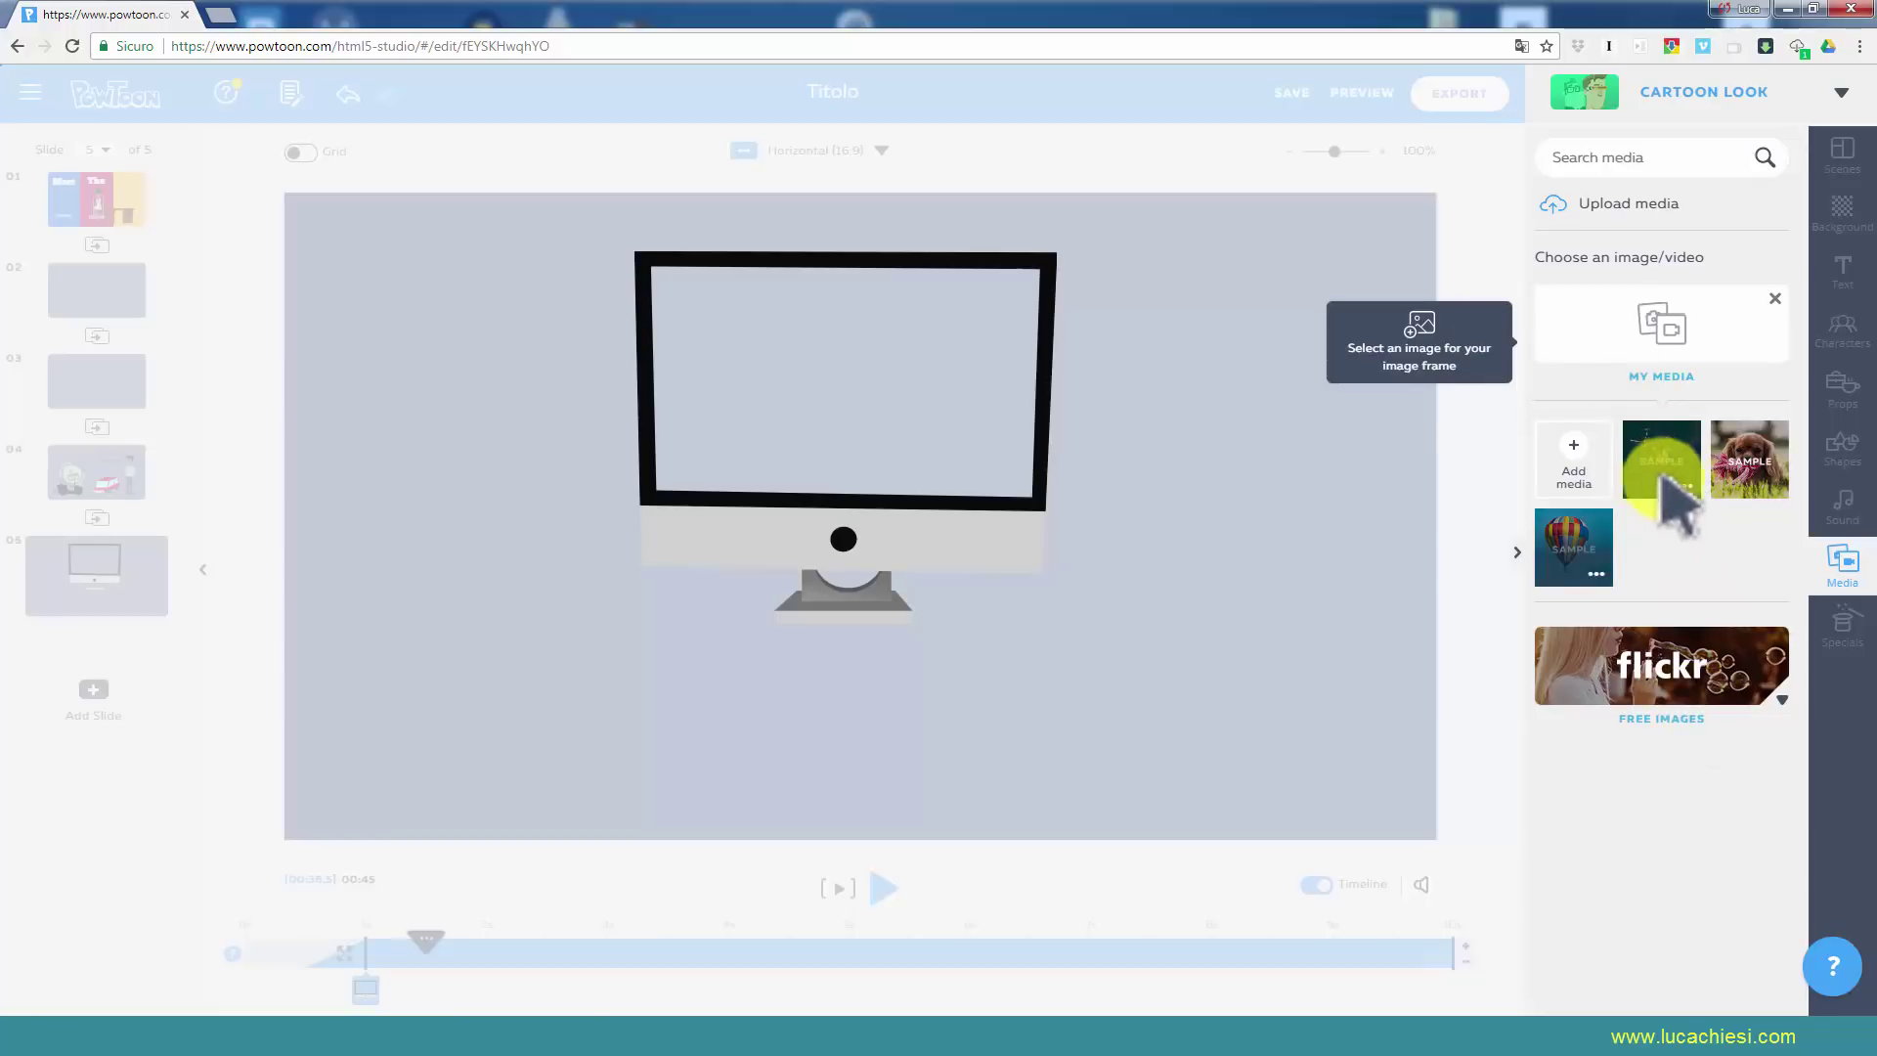
Fill slide 5's empty monitor frame with the kingfisher photo from Flickr Free Images.
click(1675, 659)
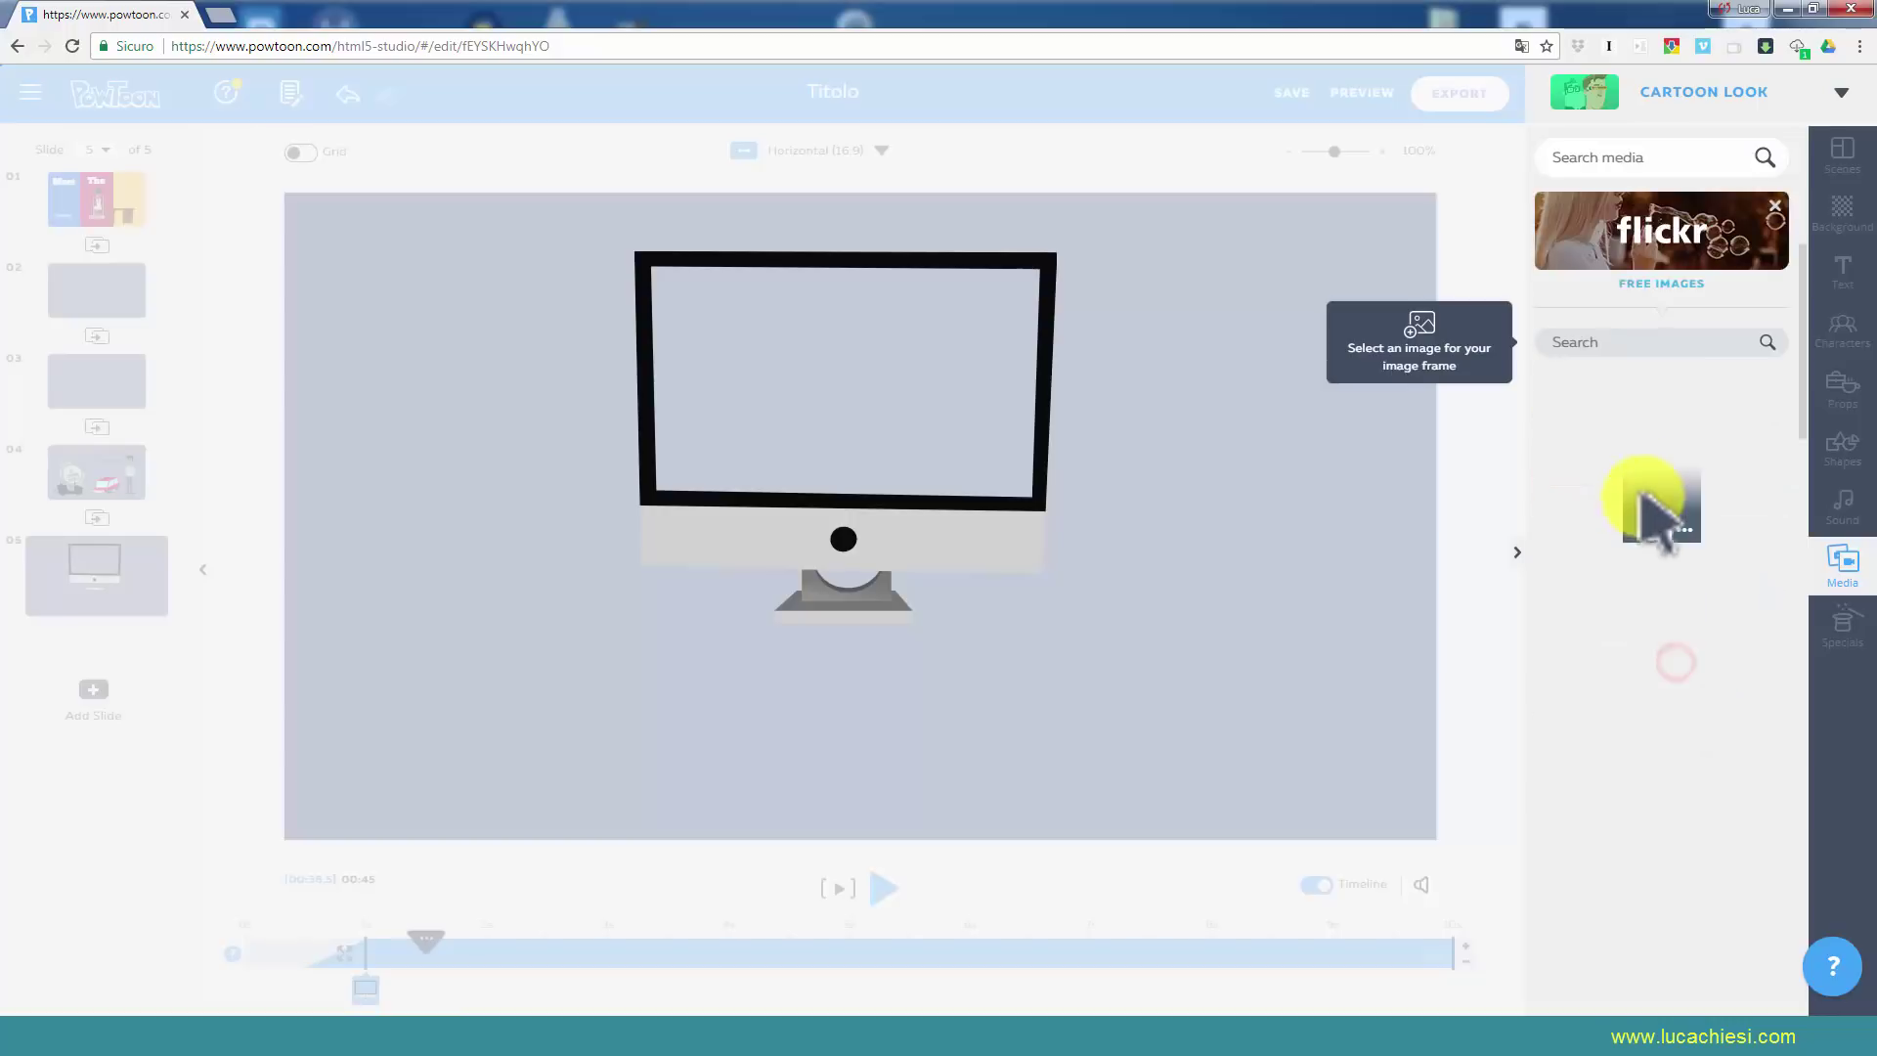
click(1606, 344)
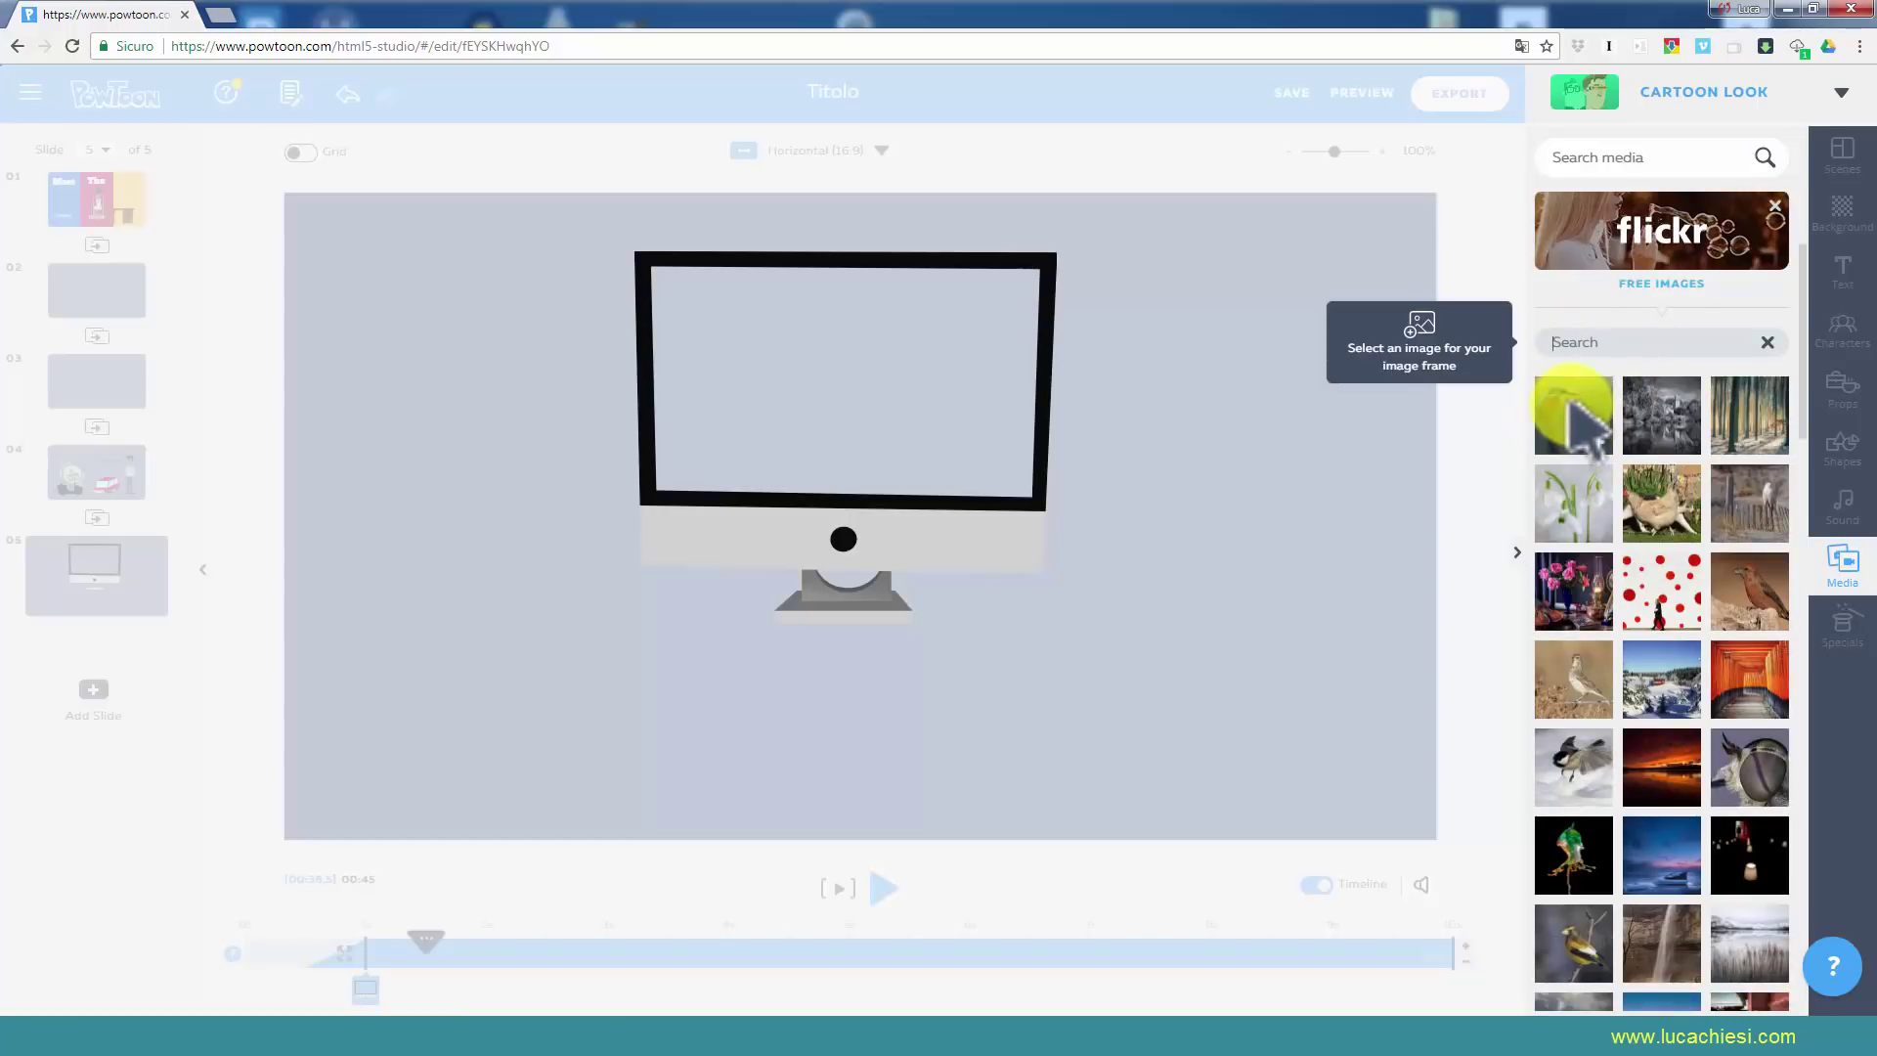
click(1574, 411)
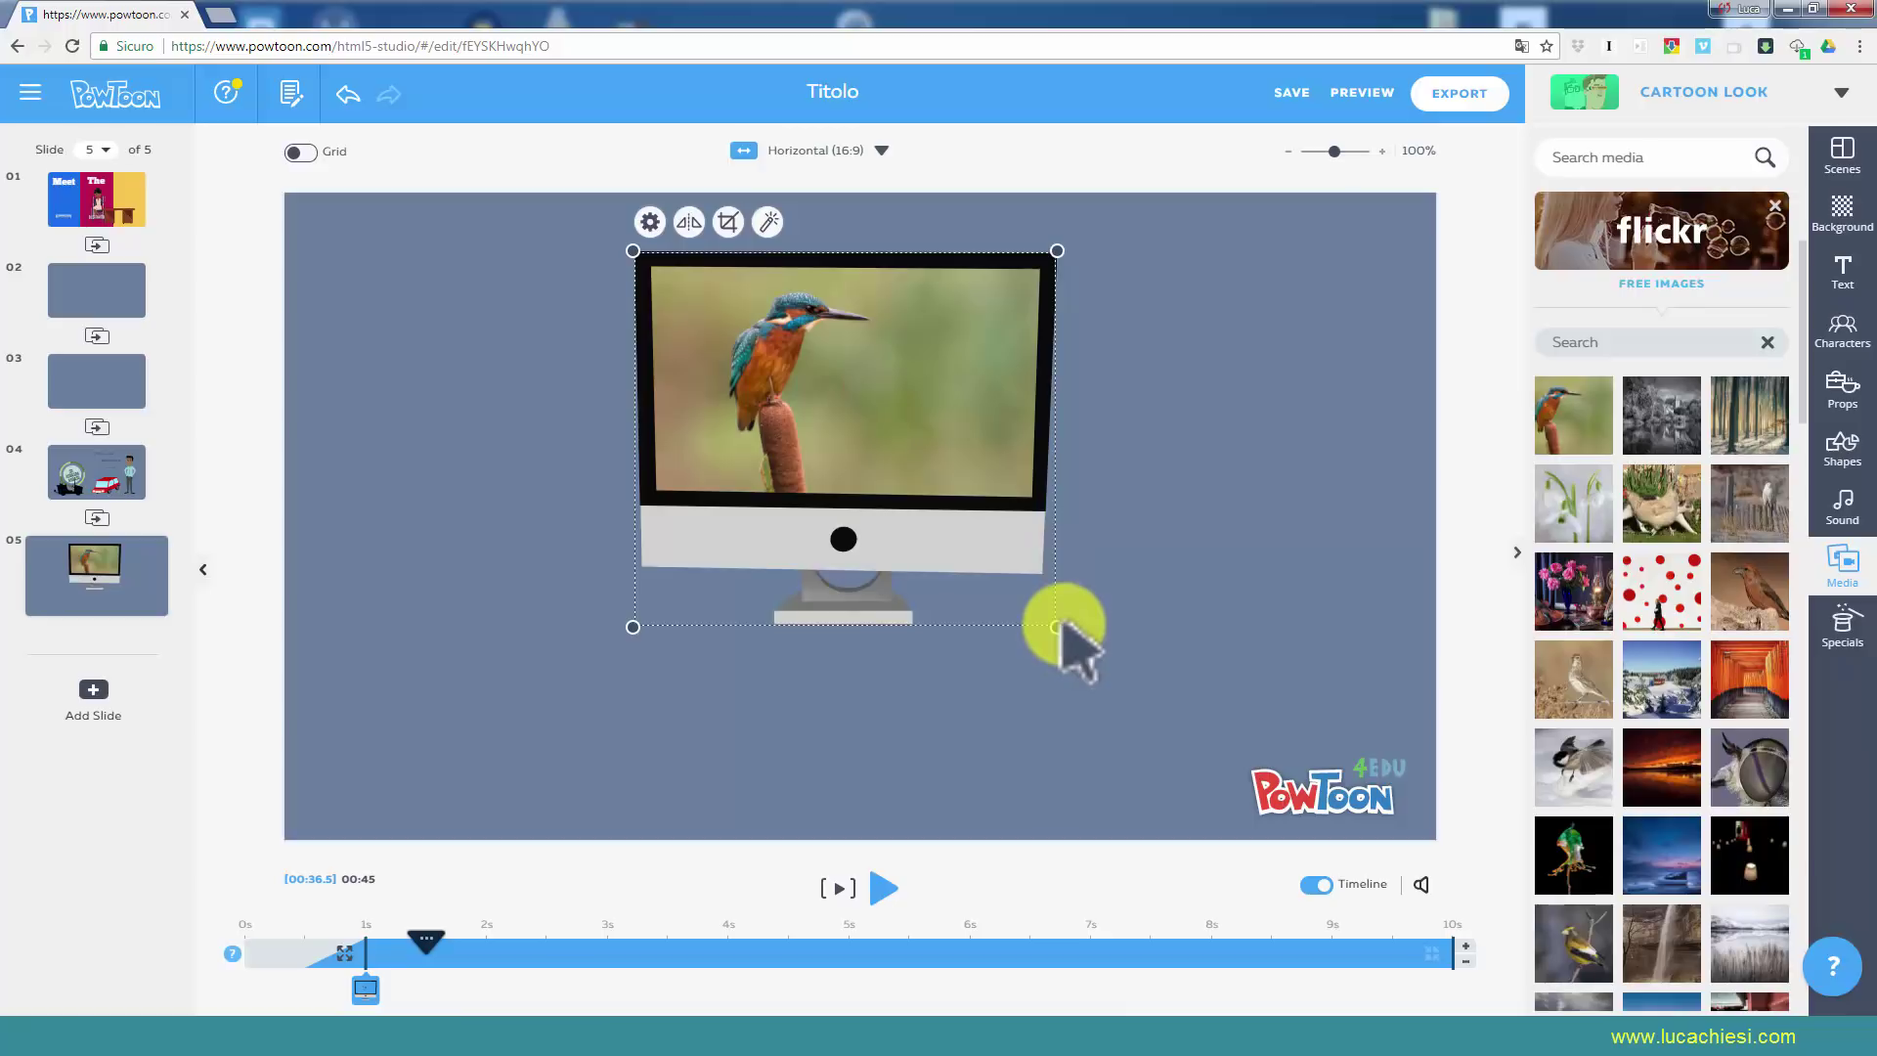
Enlarge the monitor and shift it left and up to fill most of the canvas.
drag(1055, 624, 1331, 777)
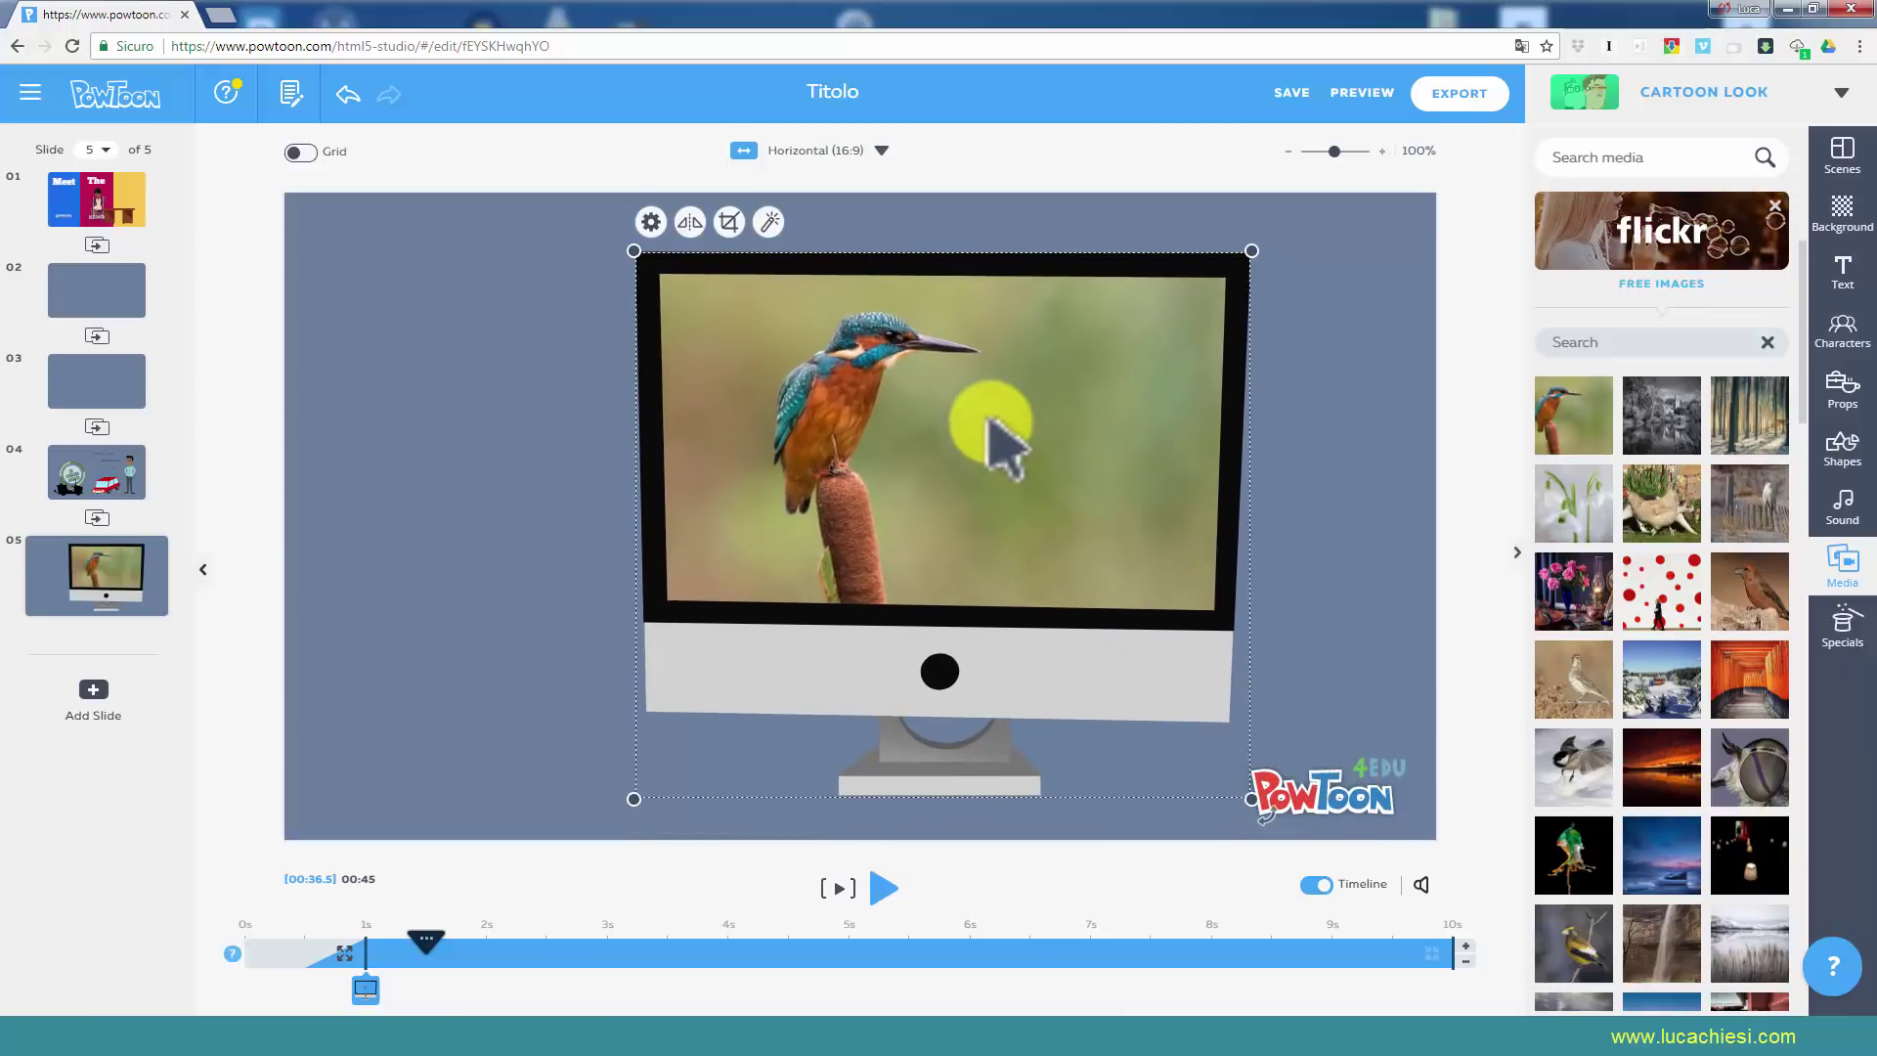
mouse_move(990, 422)
mouse_down()
mouse_move(885, 401)
mouse_move(914, 408)
mouse_up()
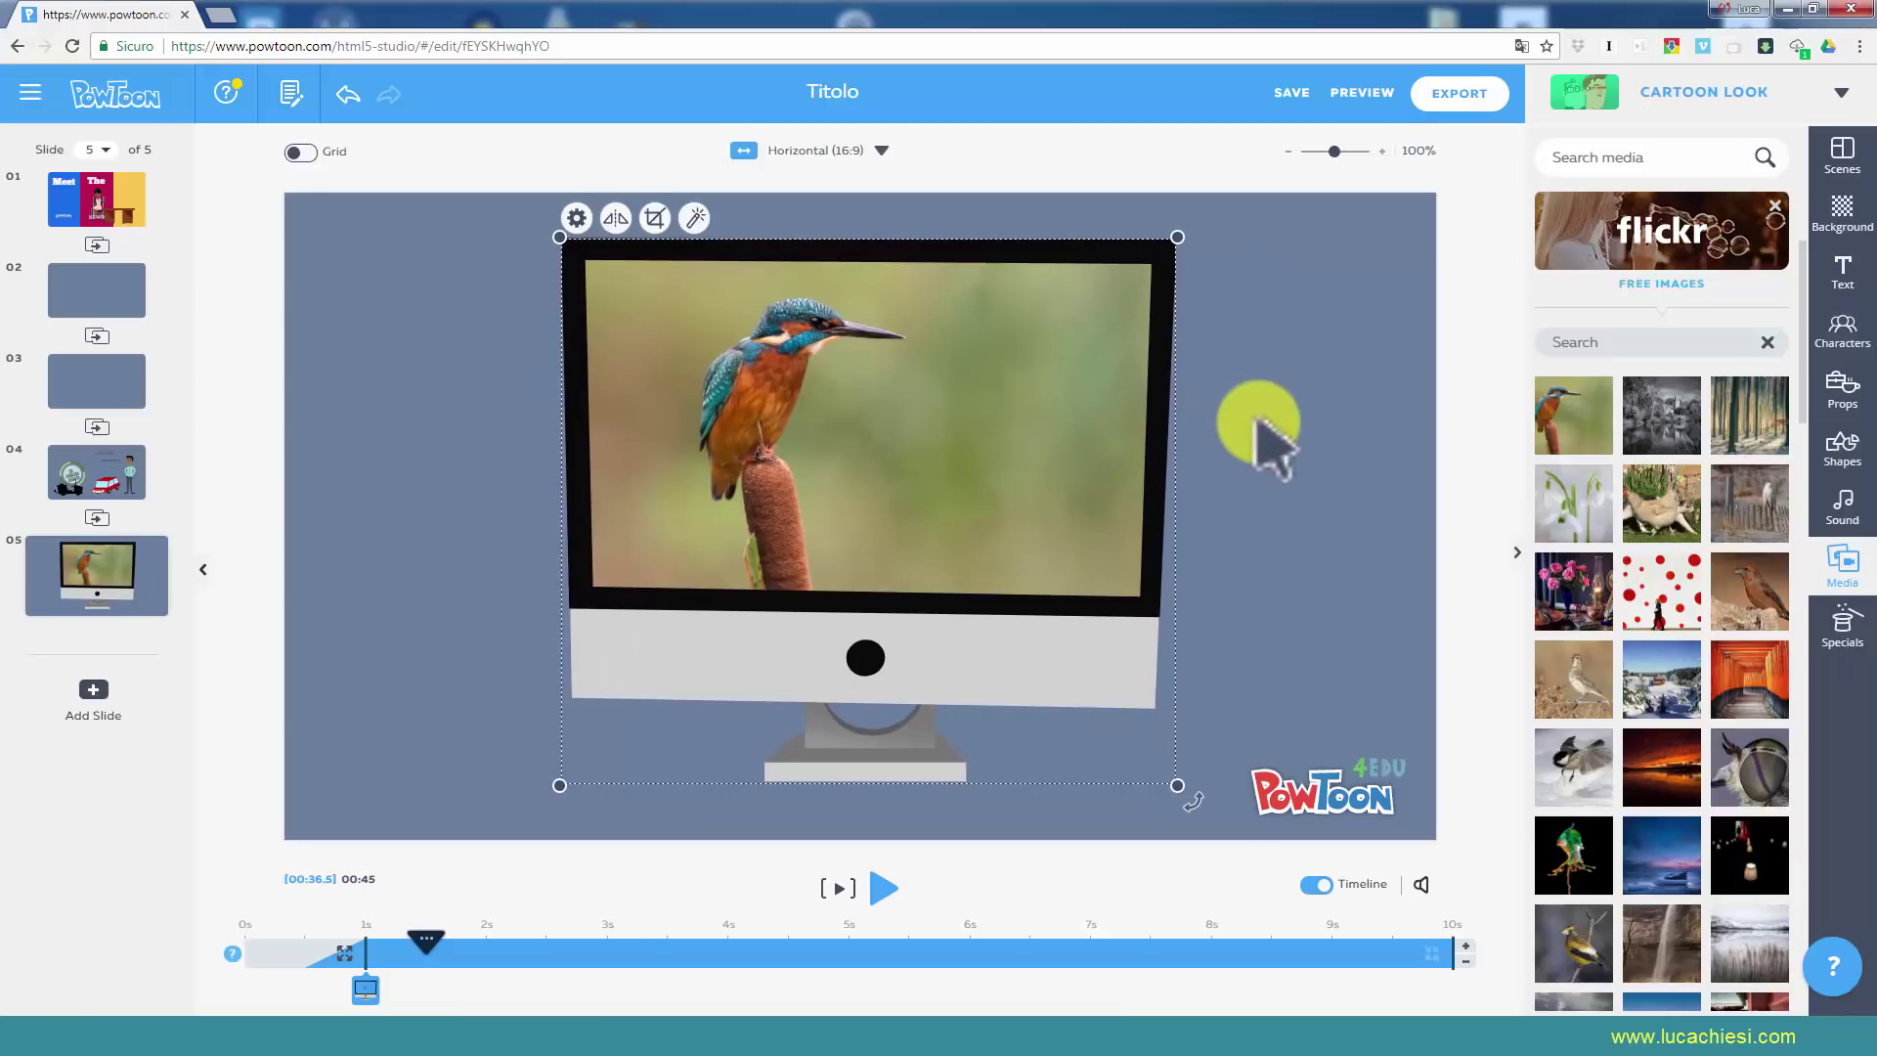
click(1251, 422)
click(877, 393)
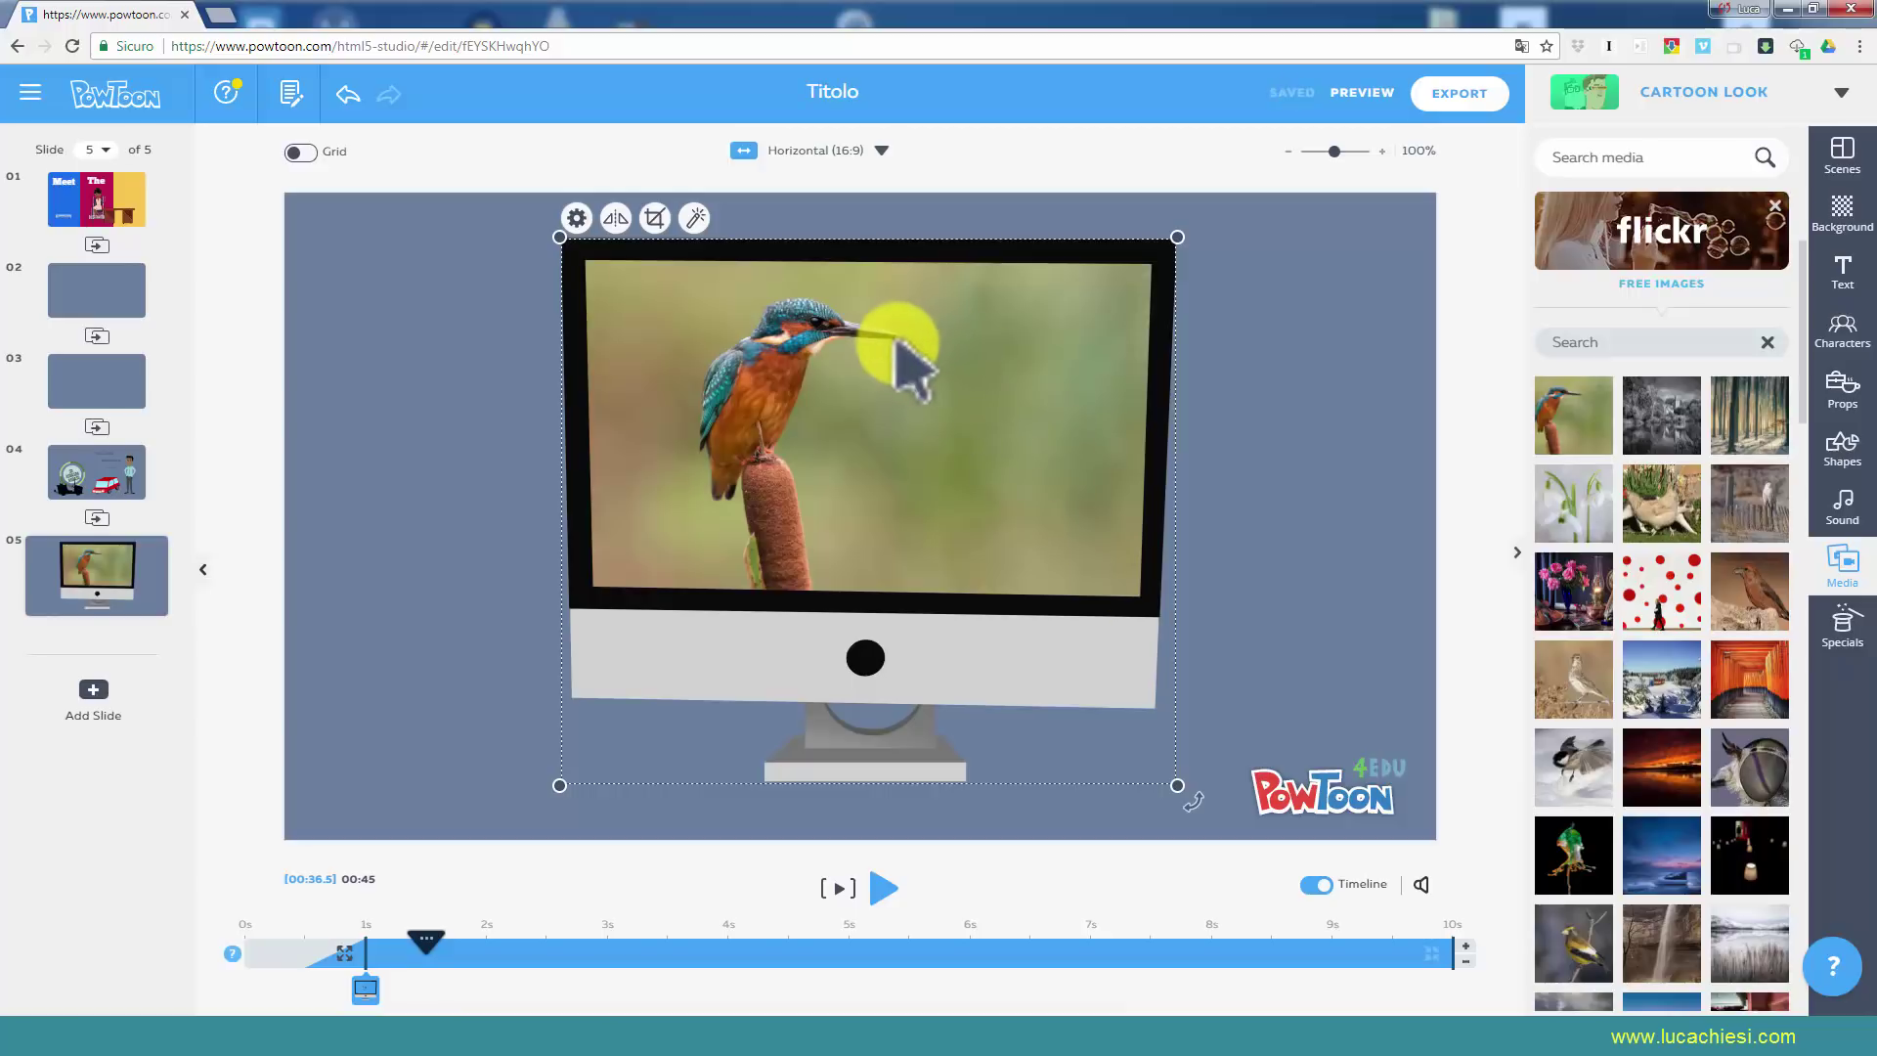
drag(877, 342, 883, 344)
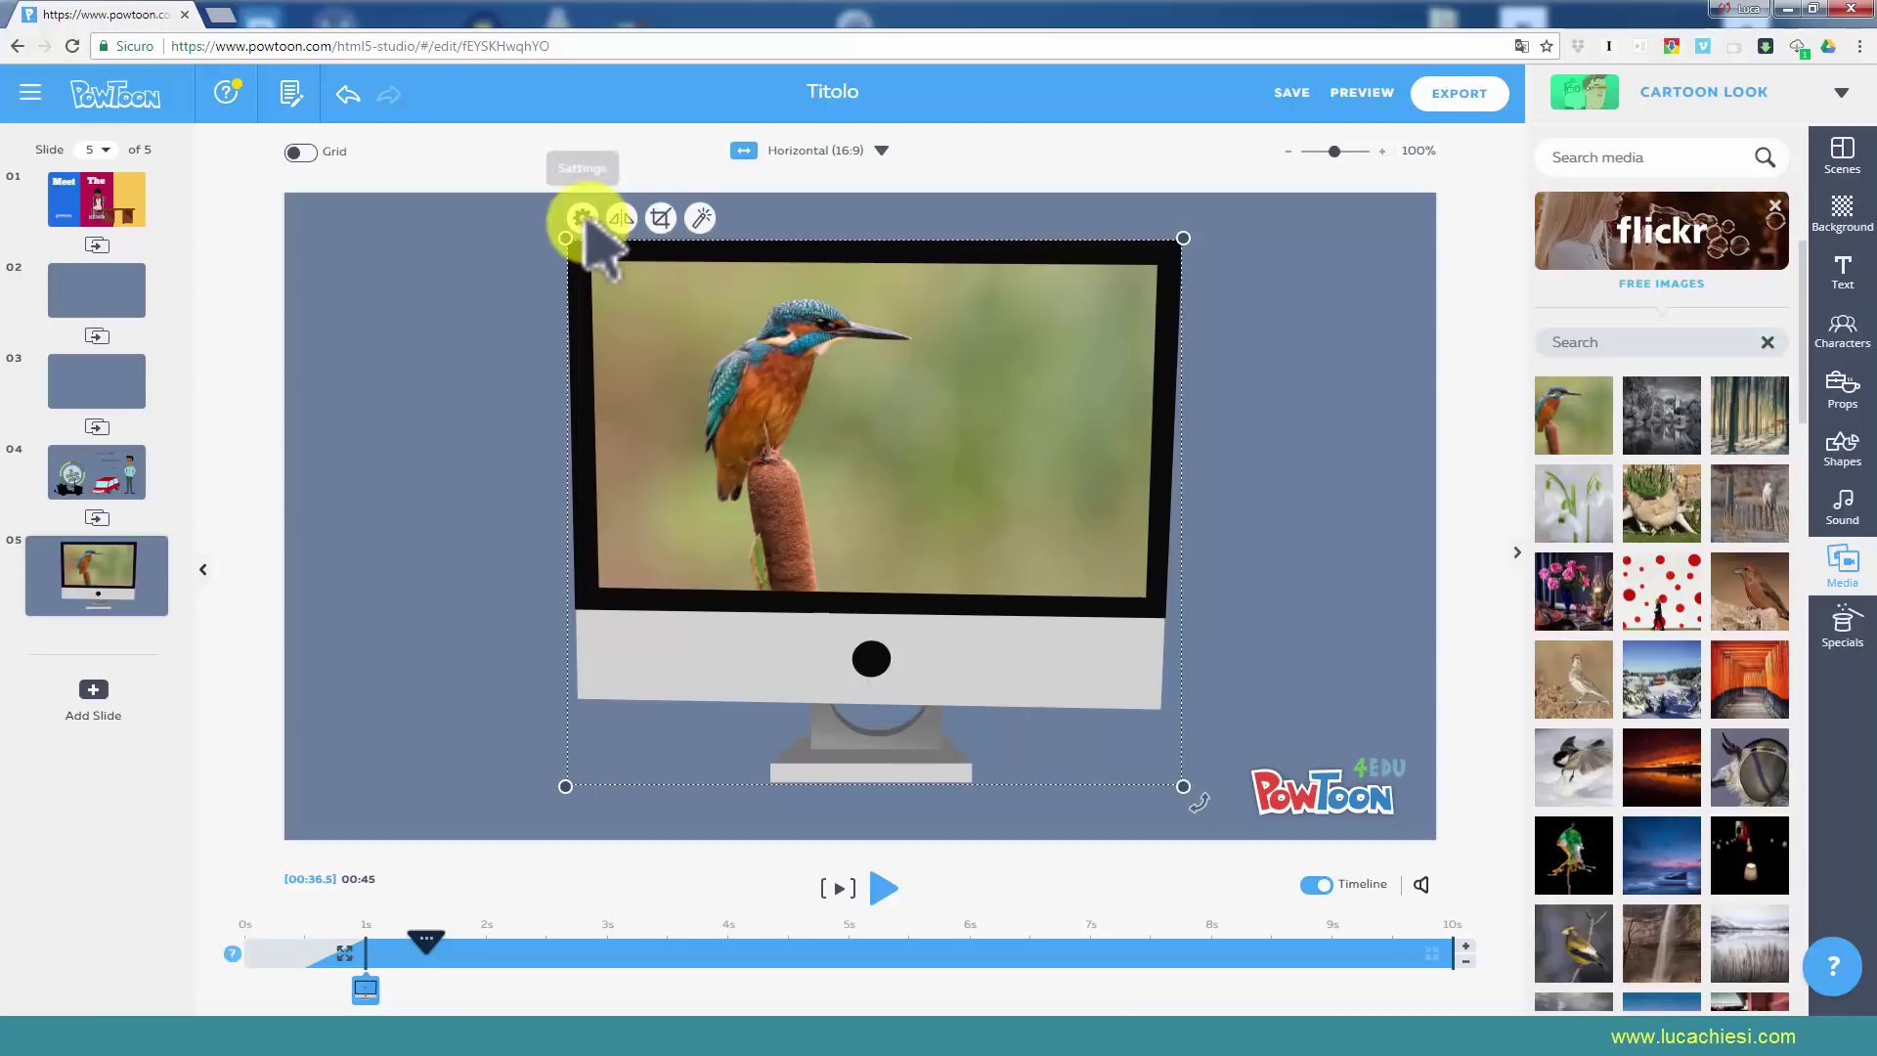
click(583, 218)
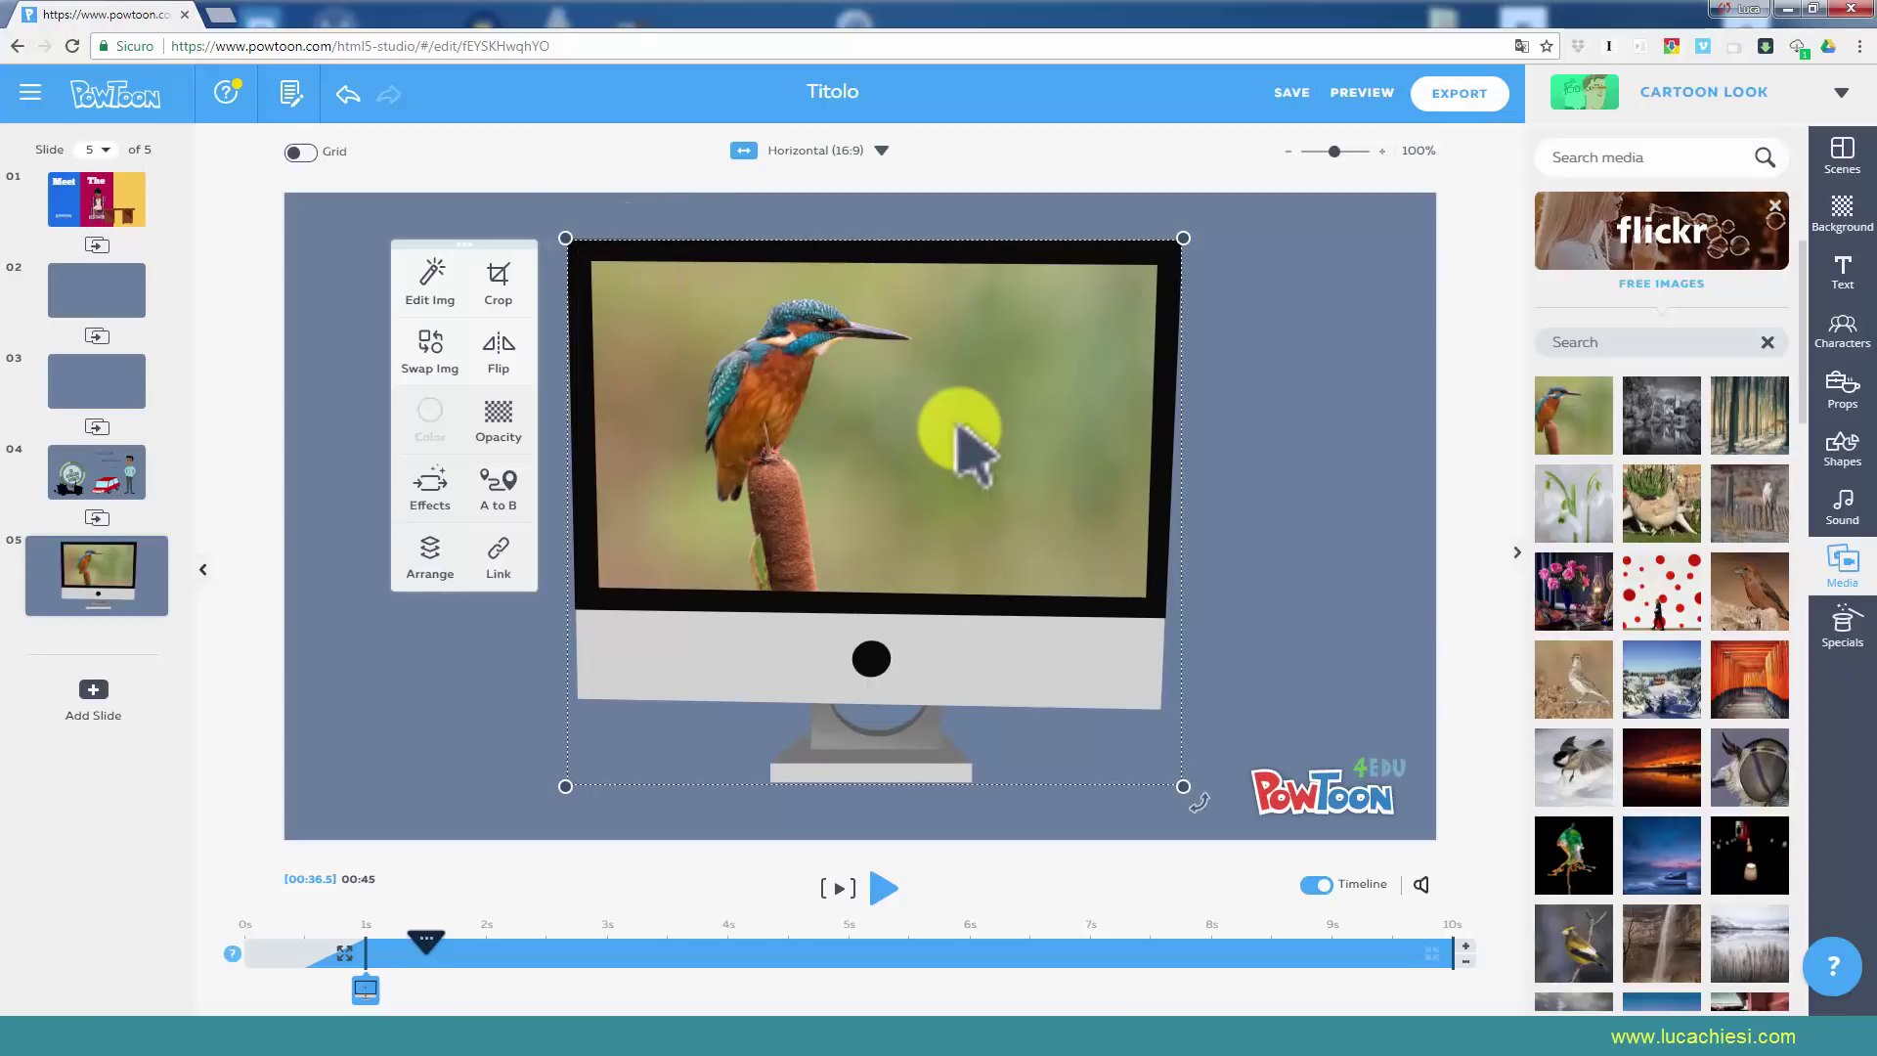
click(966, 445)
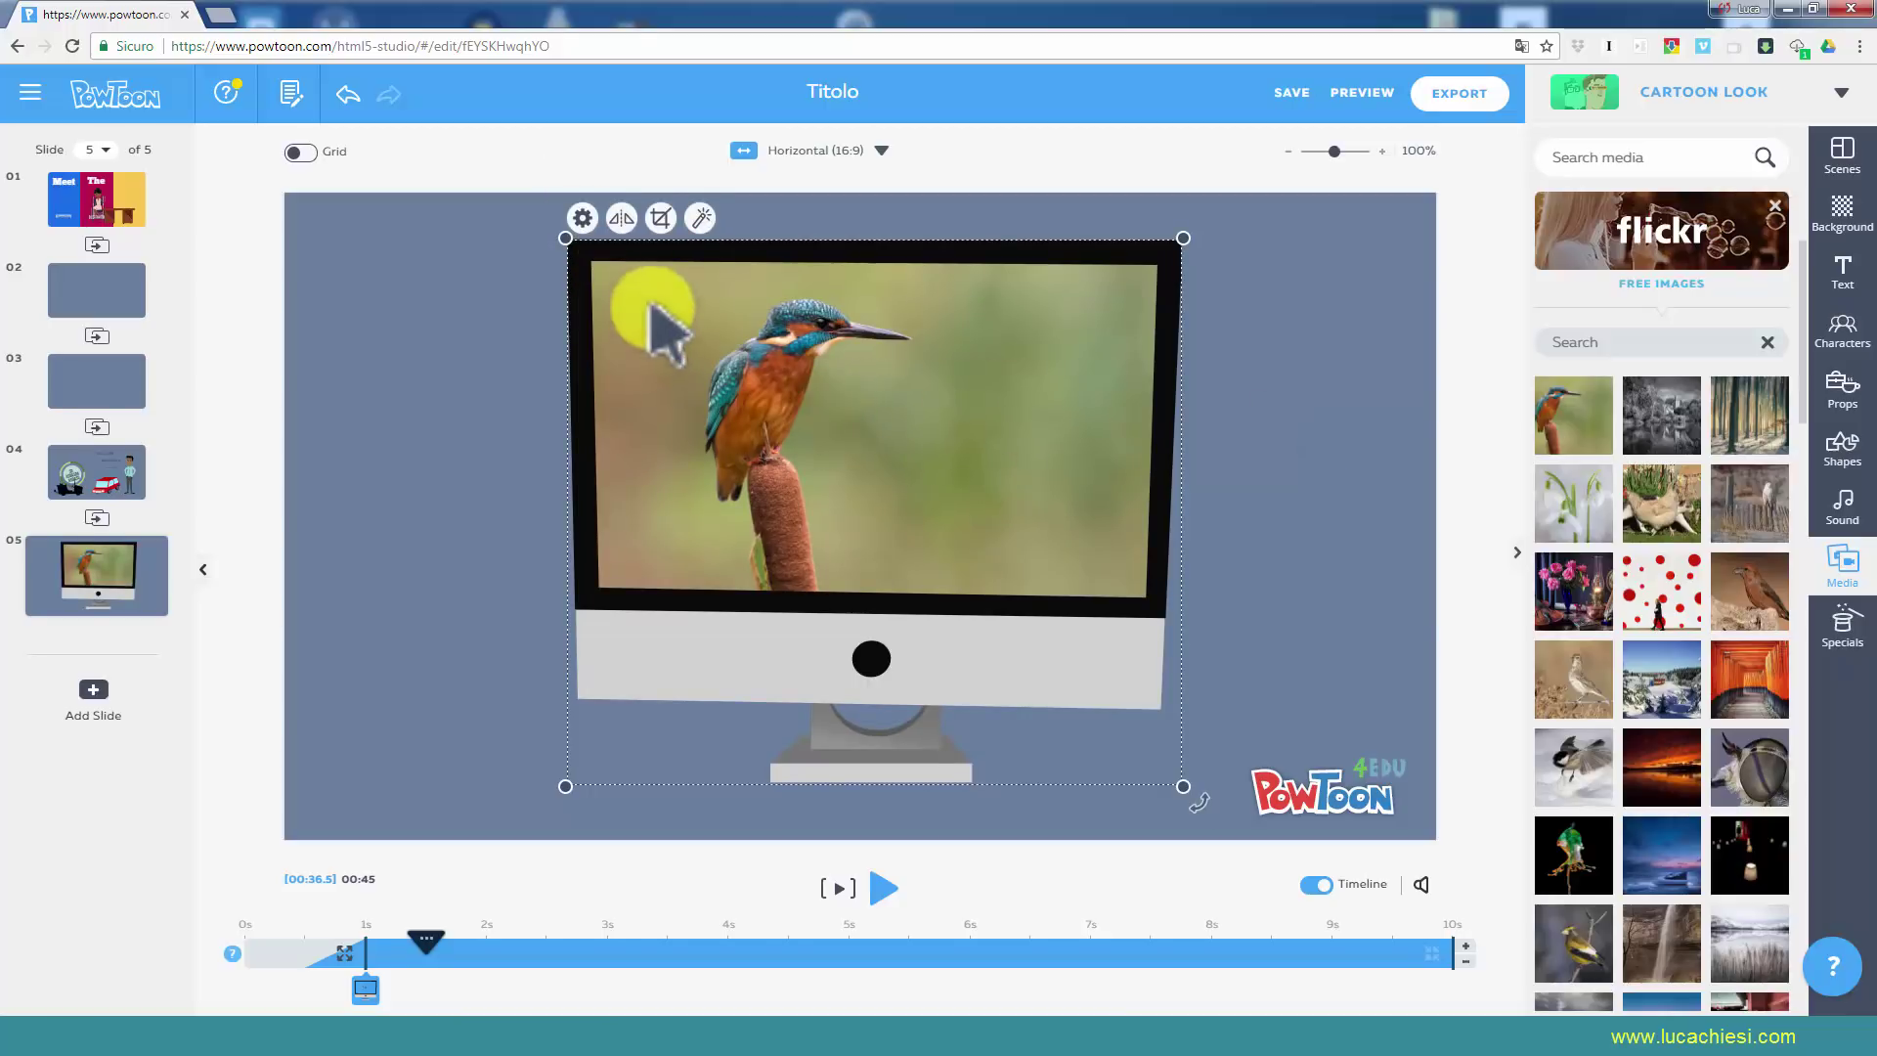
click(583, 218)
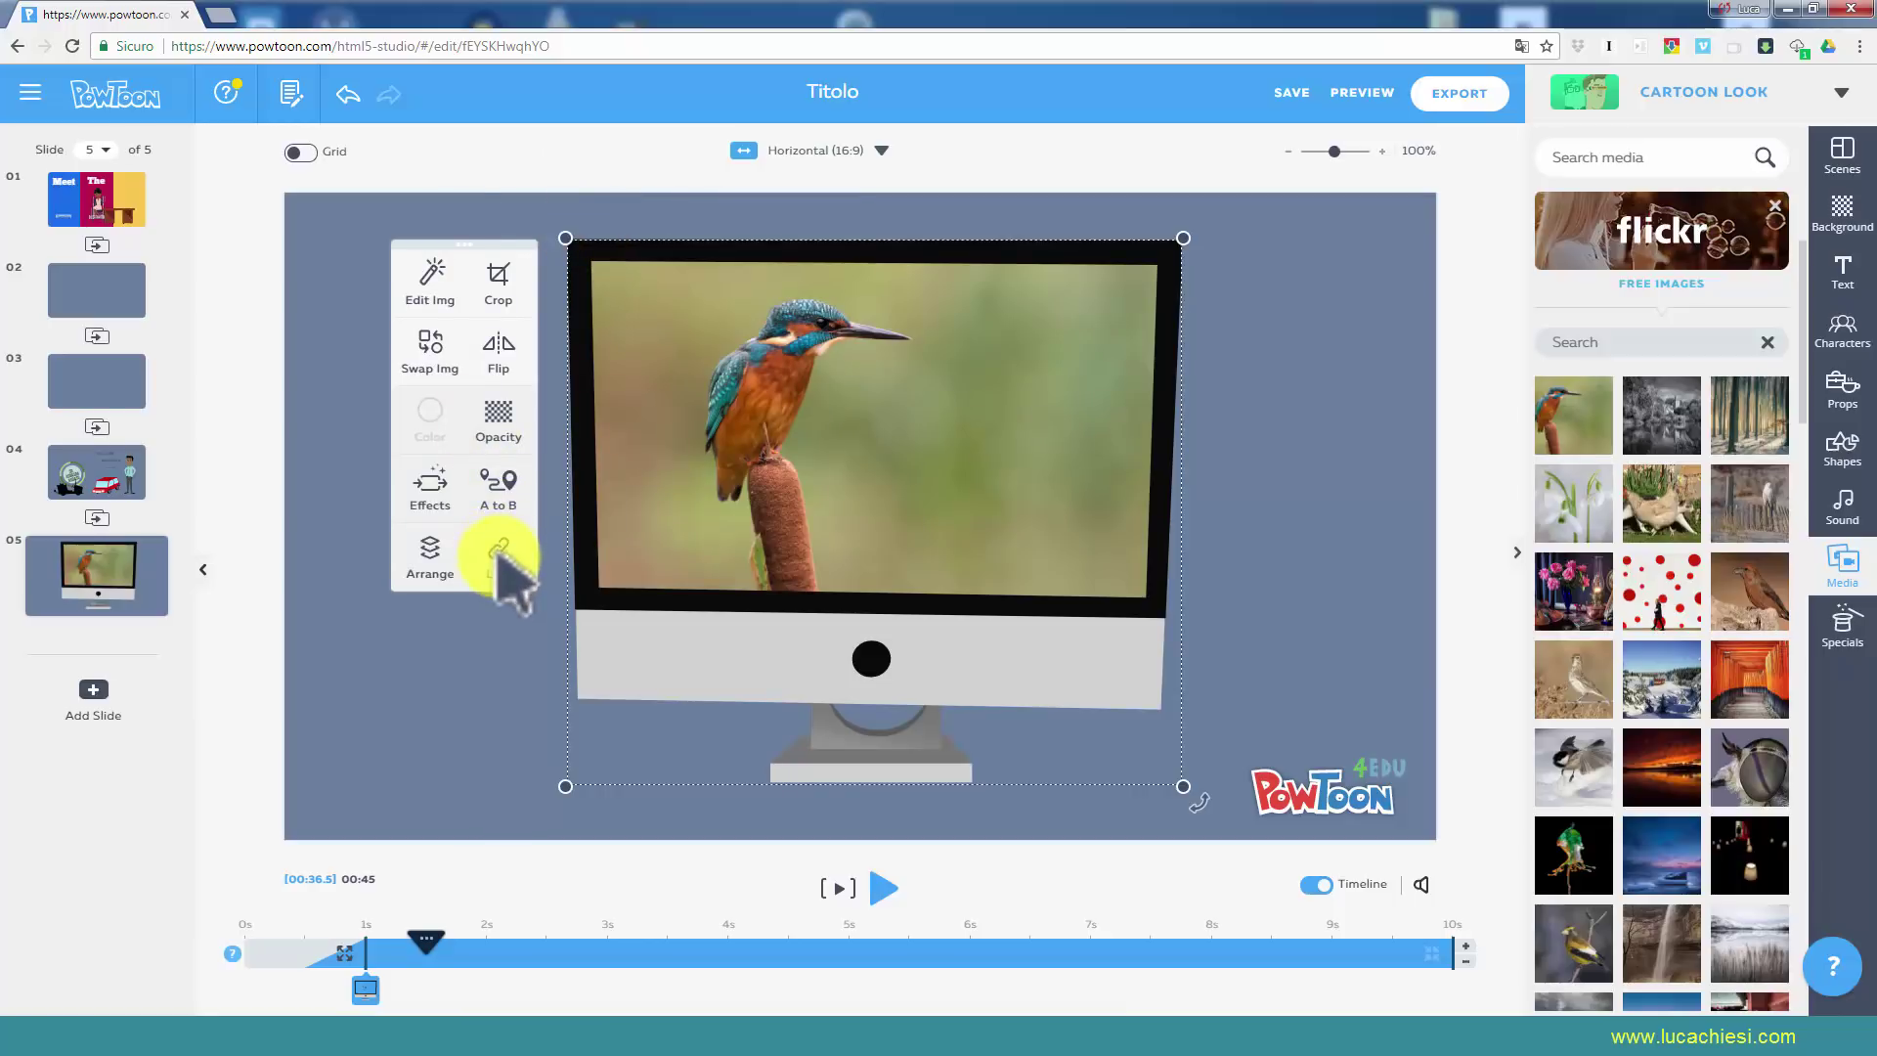
click(496, 544)
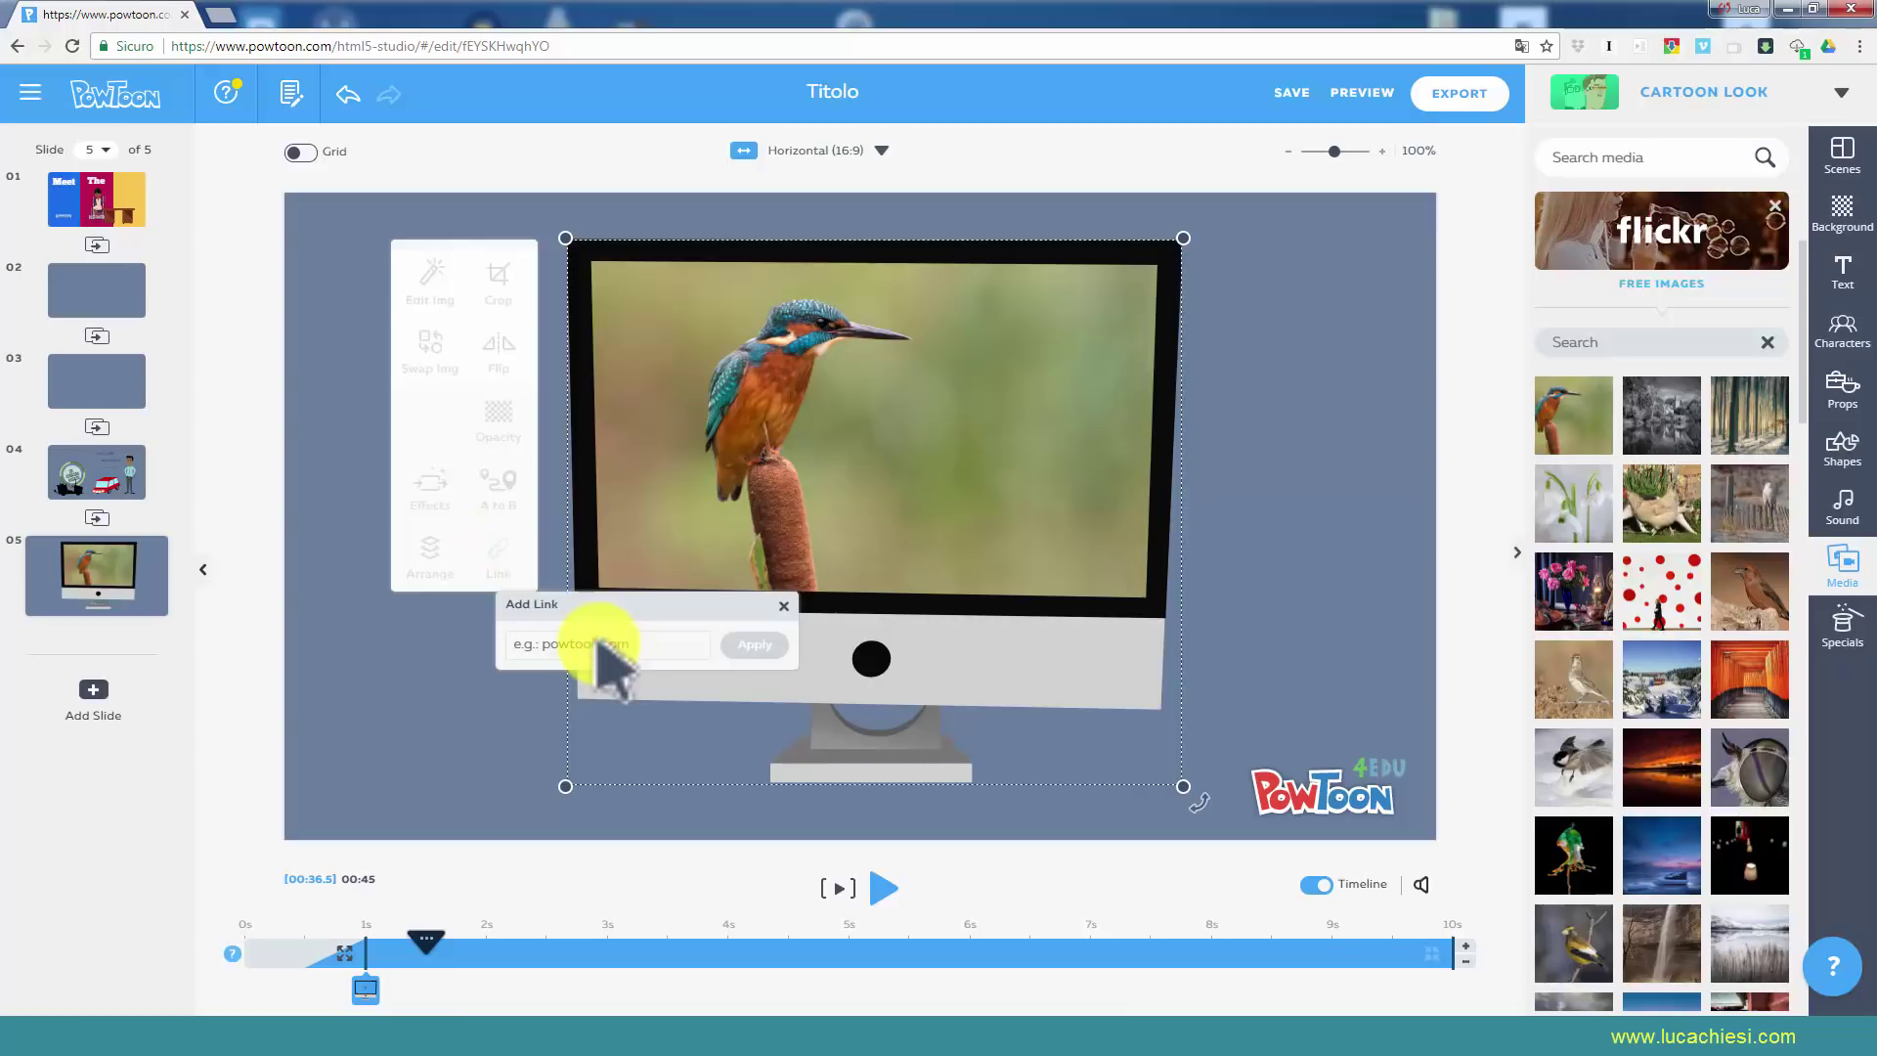
click(598, 643)
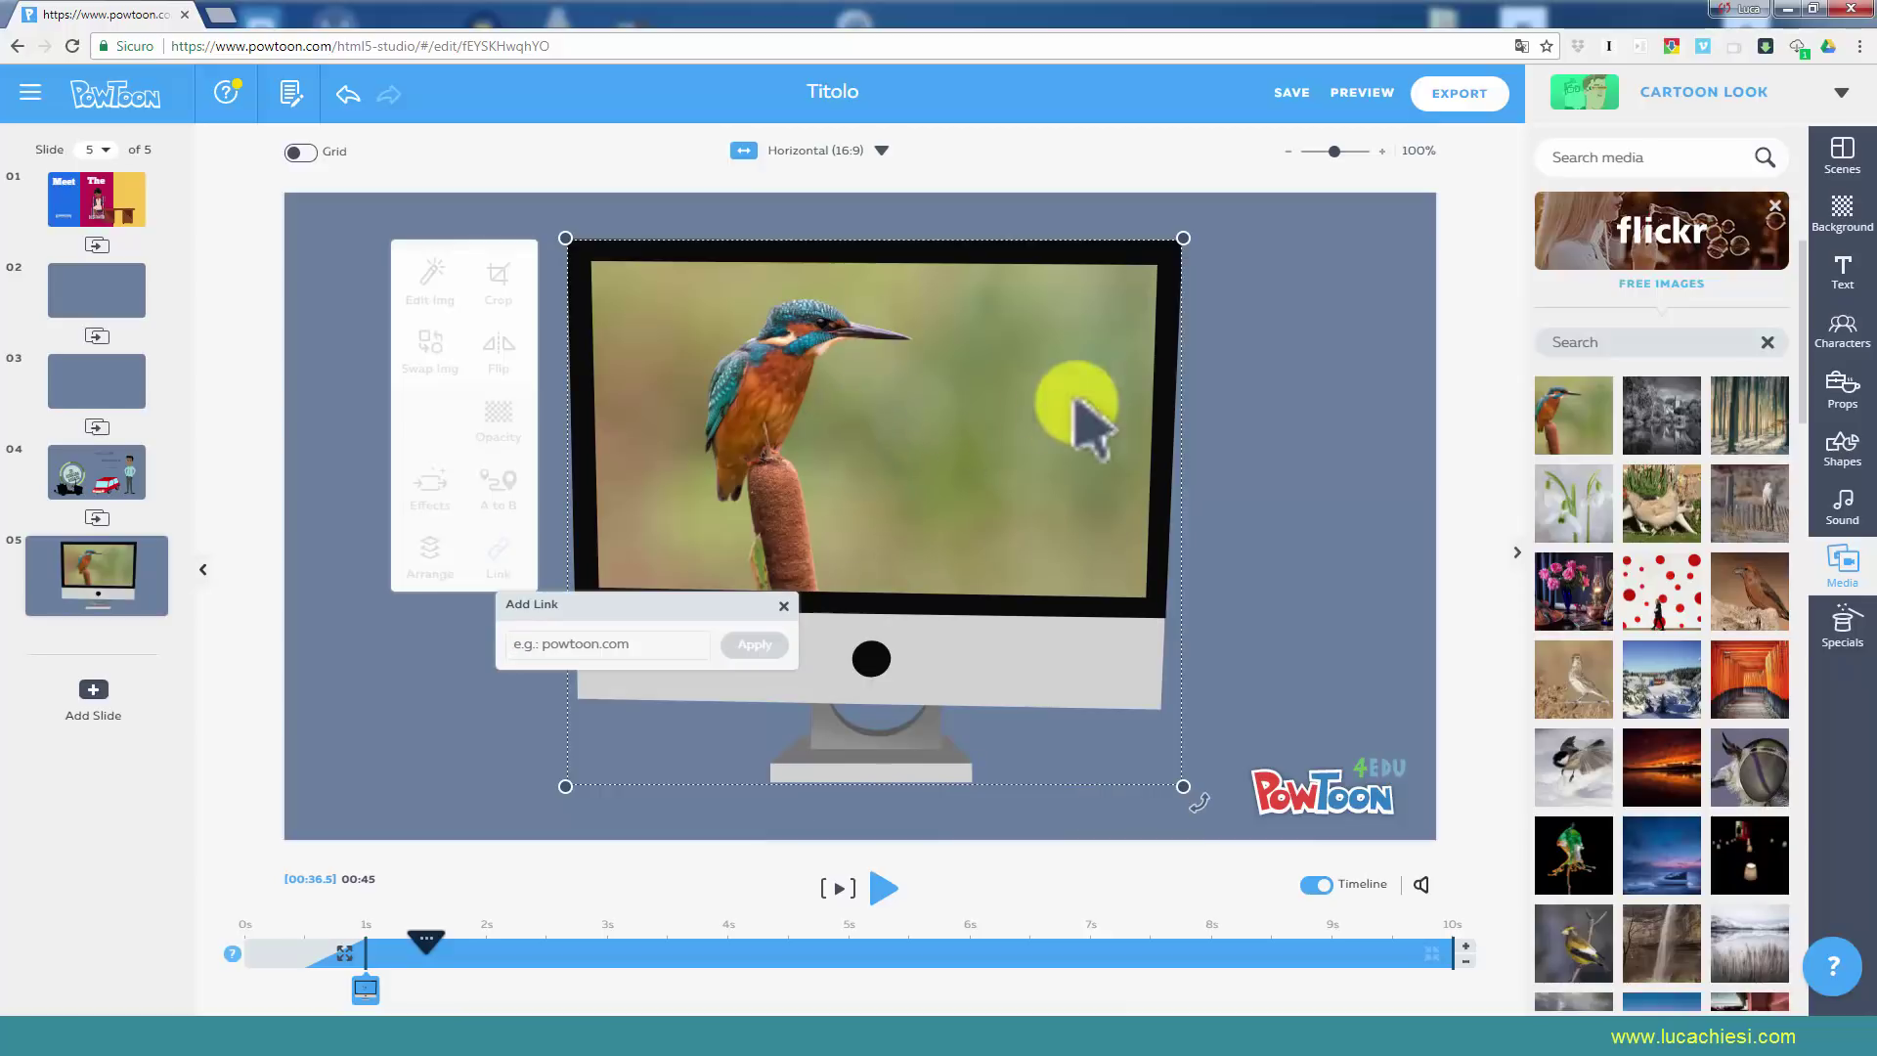
click(1270, 402)
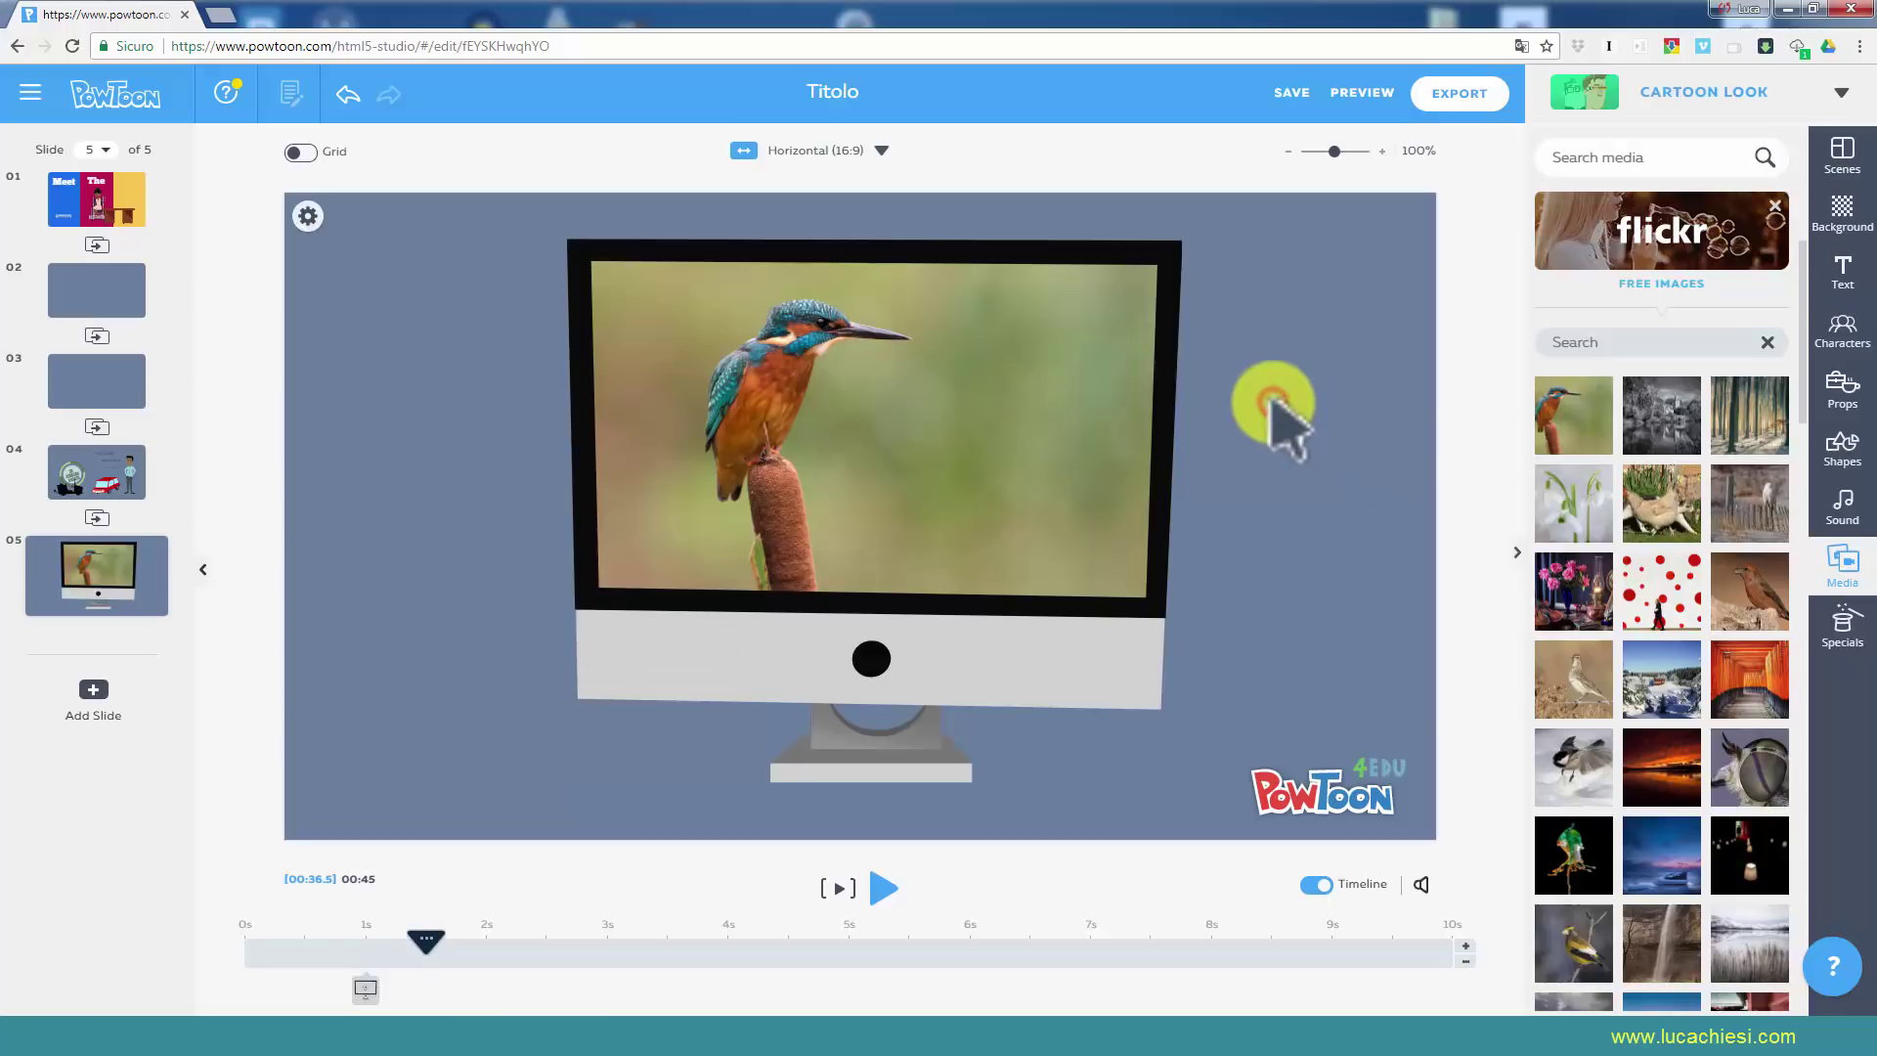
click(889, 403)
Open the Storyblocks free video collection and add a blank slide 6 after slide 5.
click(1327, 435)
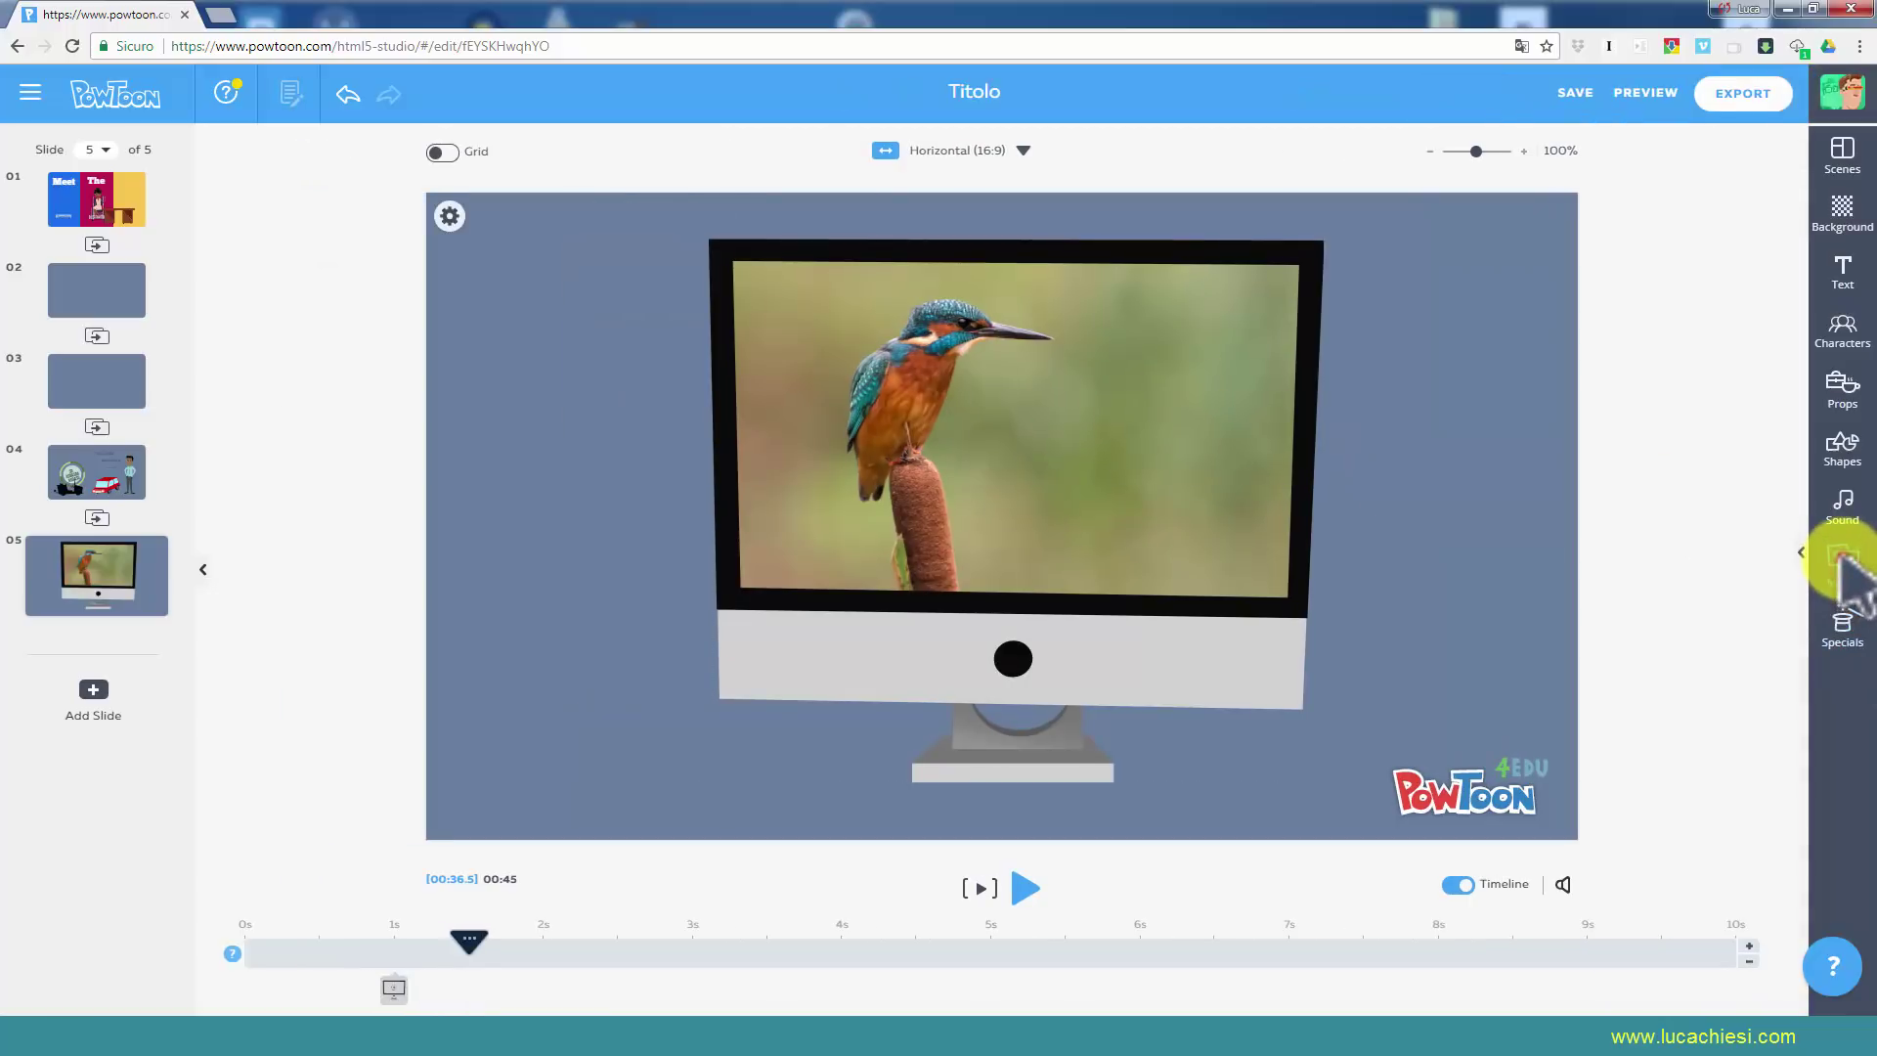
click(1842, 565)
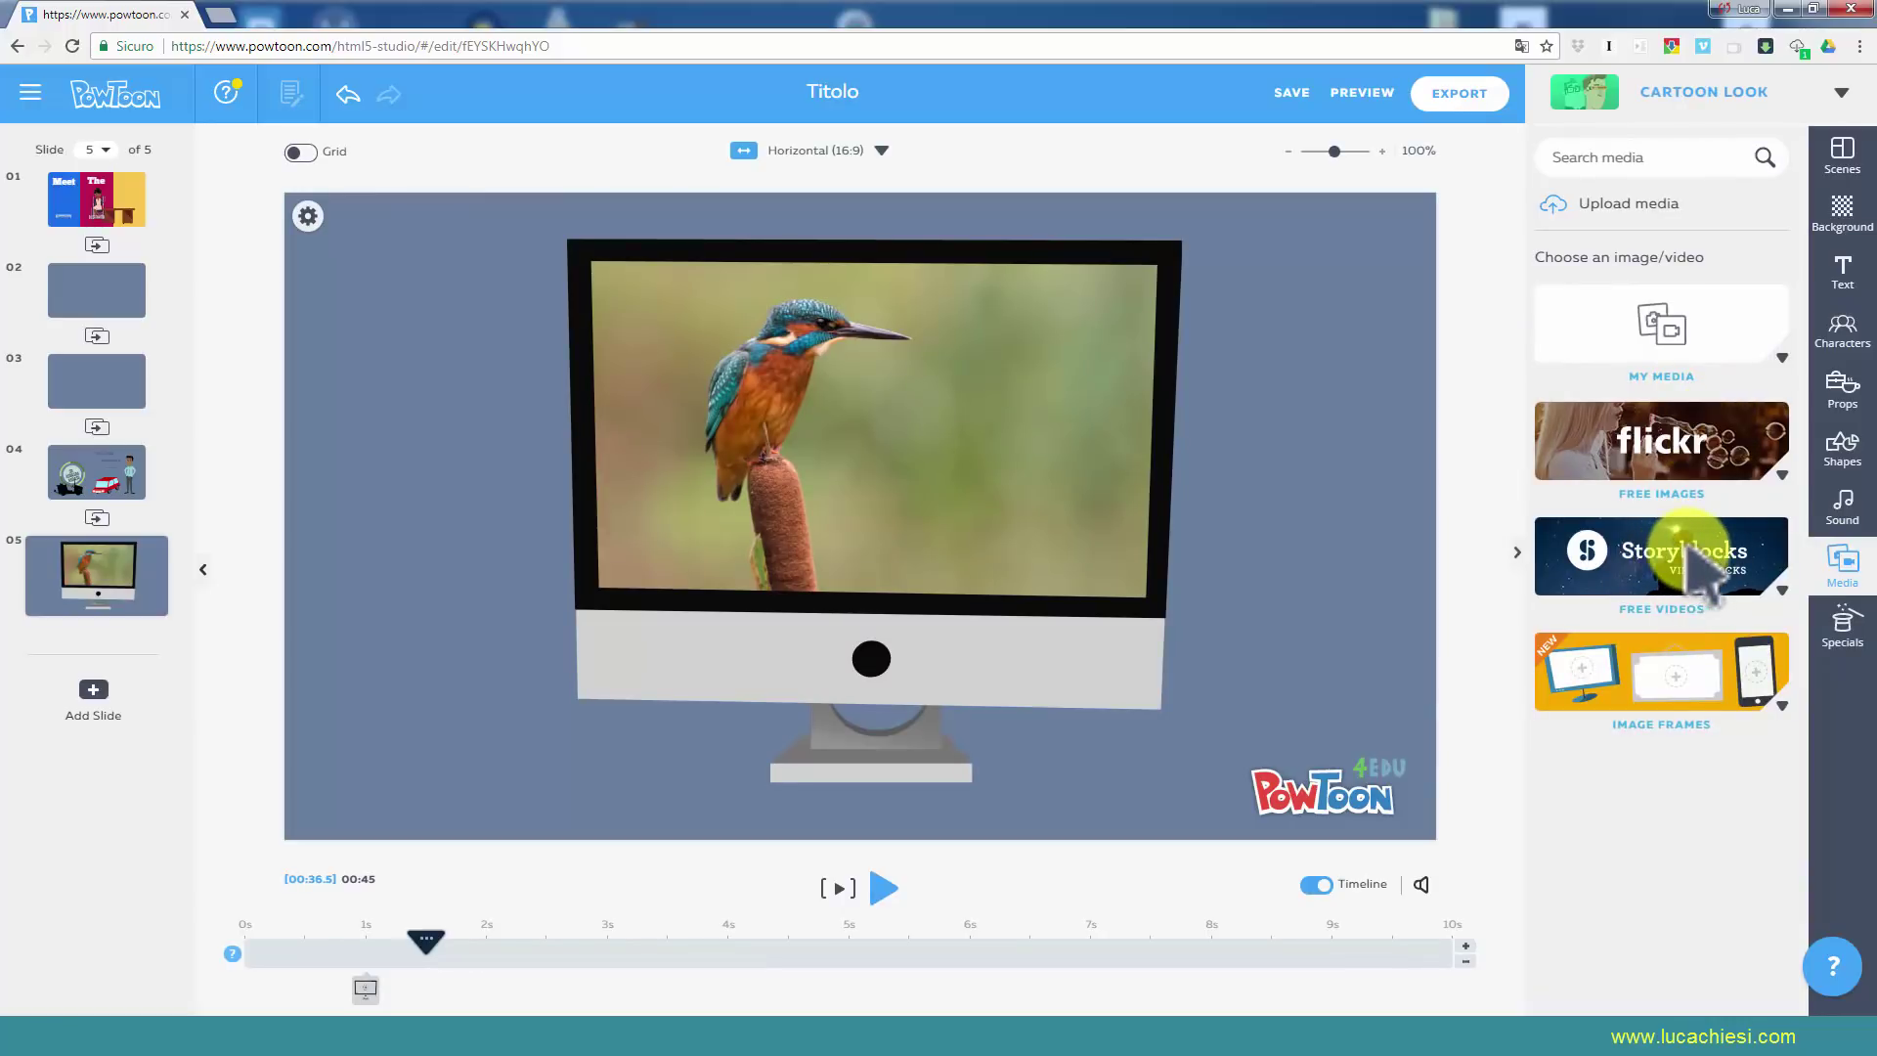
click(1701, 569)
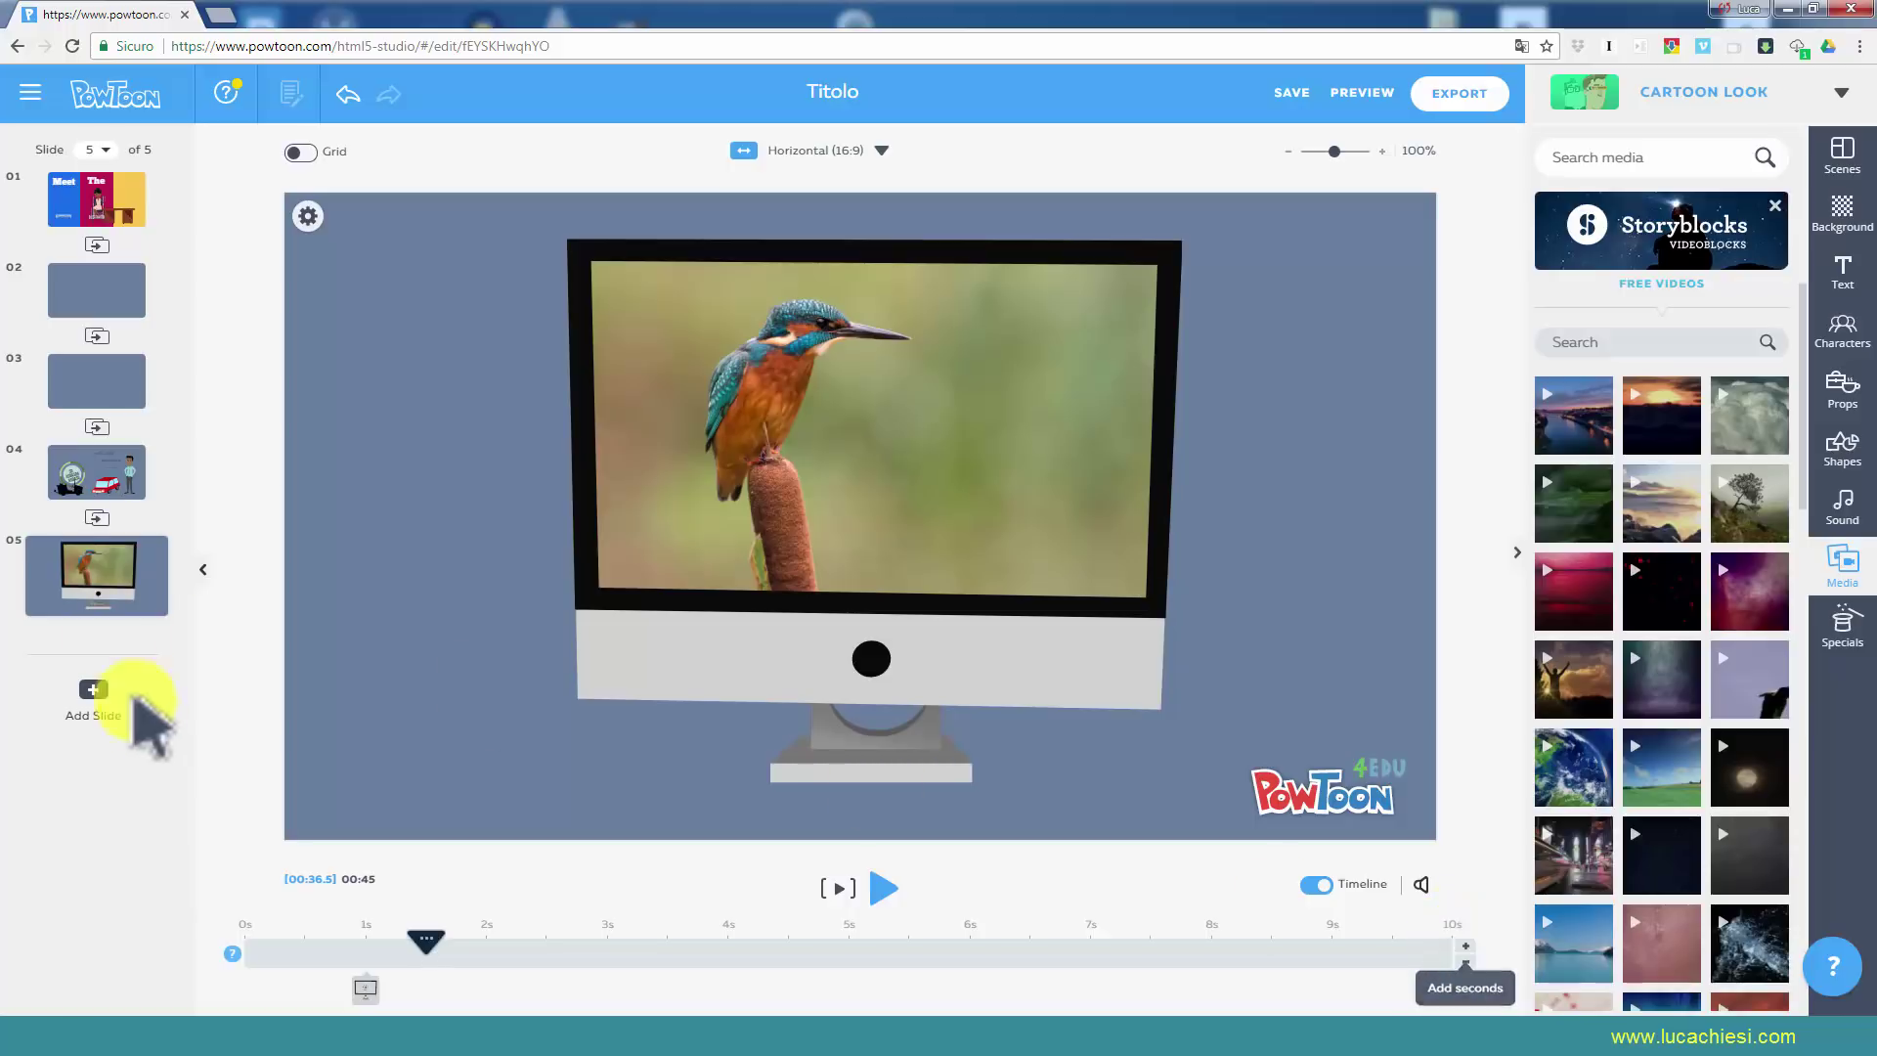
click(92, 694)
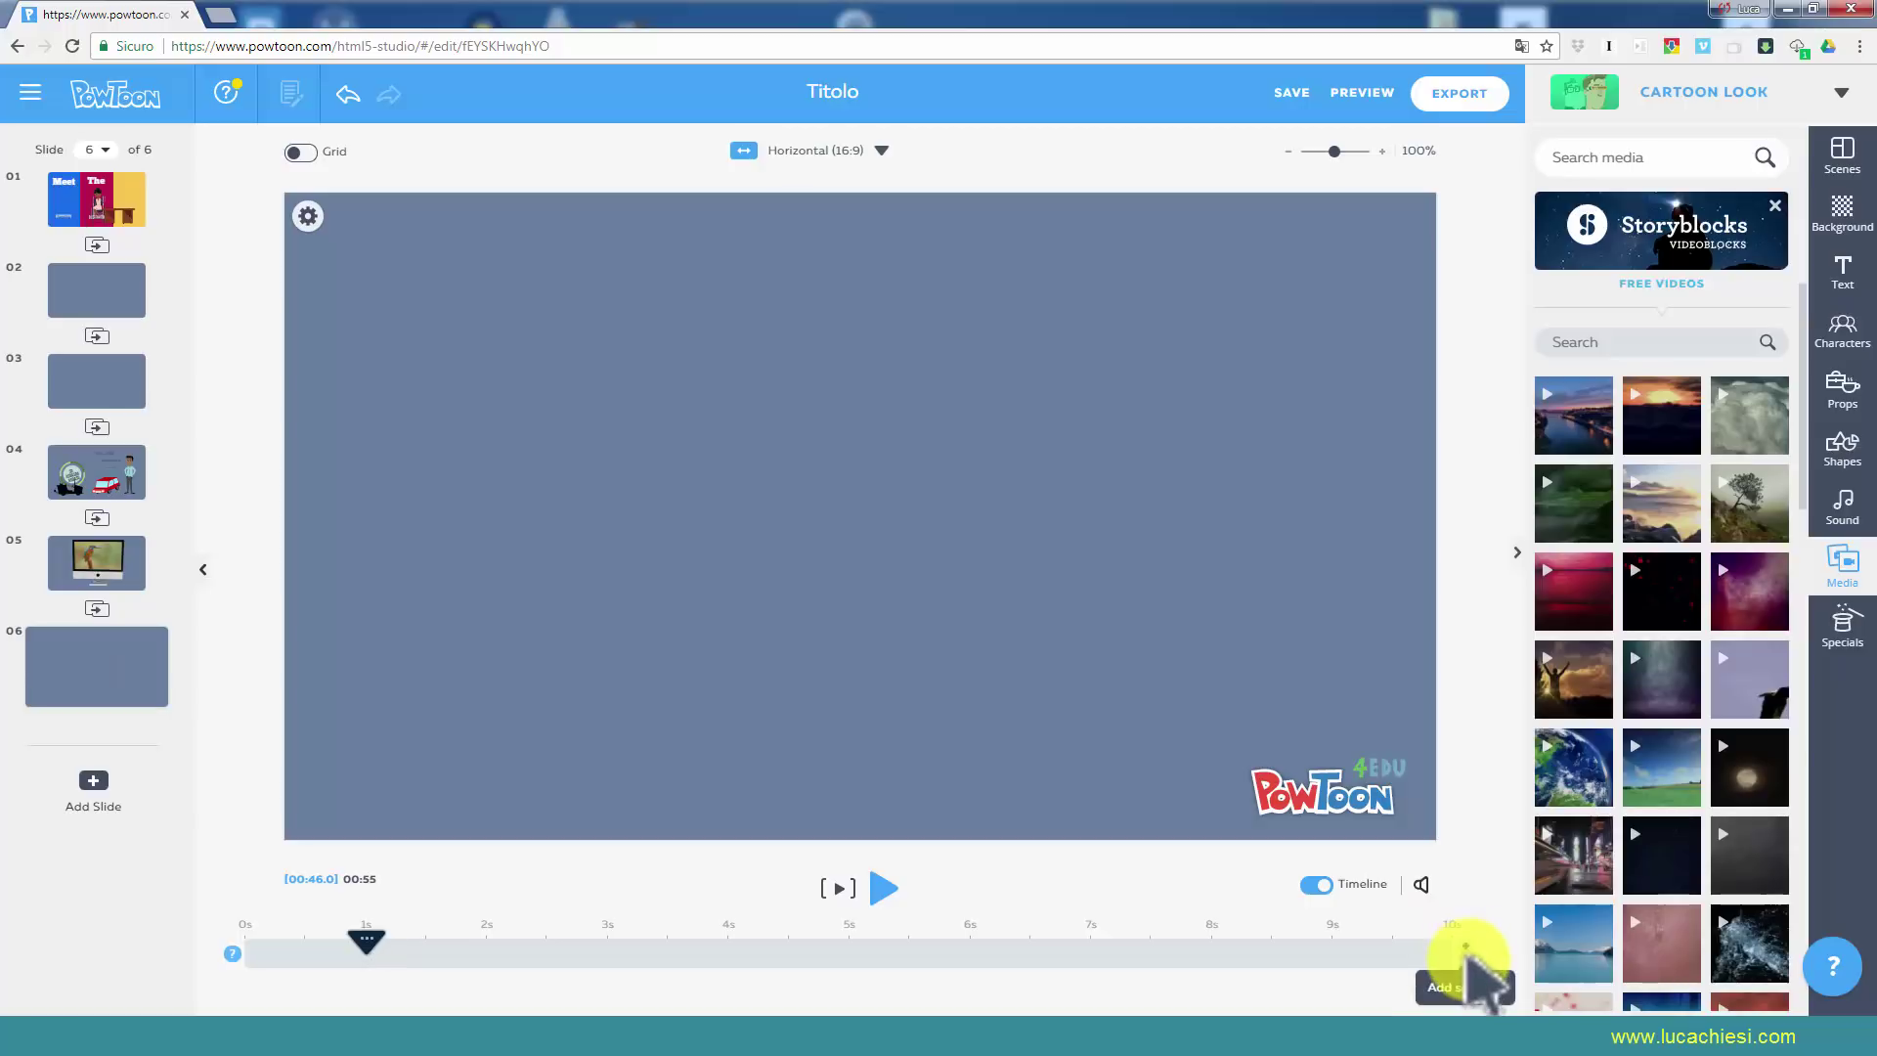
Extend slide 6 by 10 seconds, place the full-moon video on it, and view the leftover footage on slide 7.
click(1464, 943)
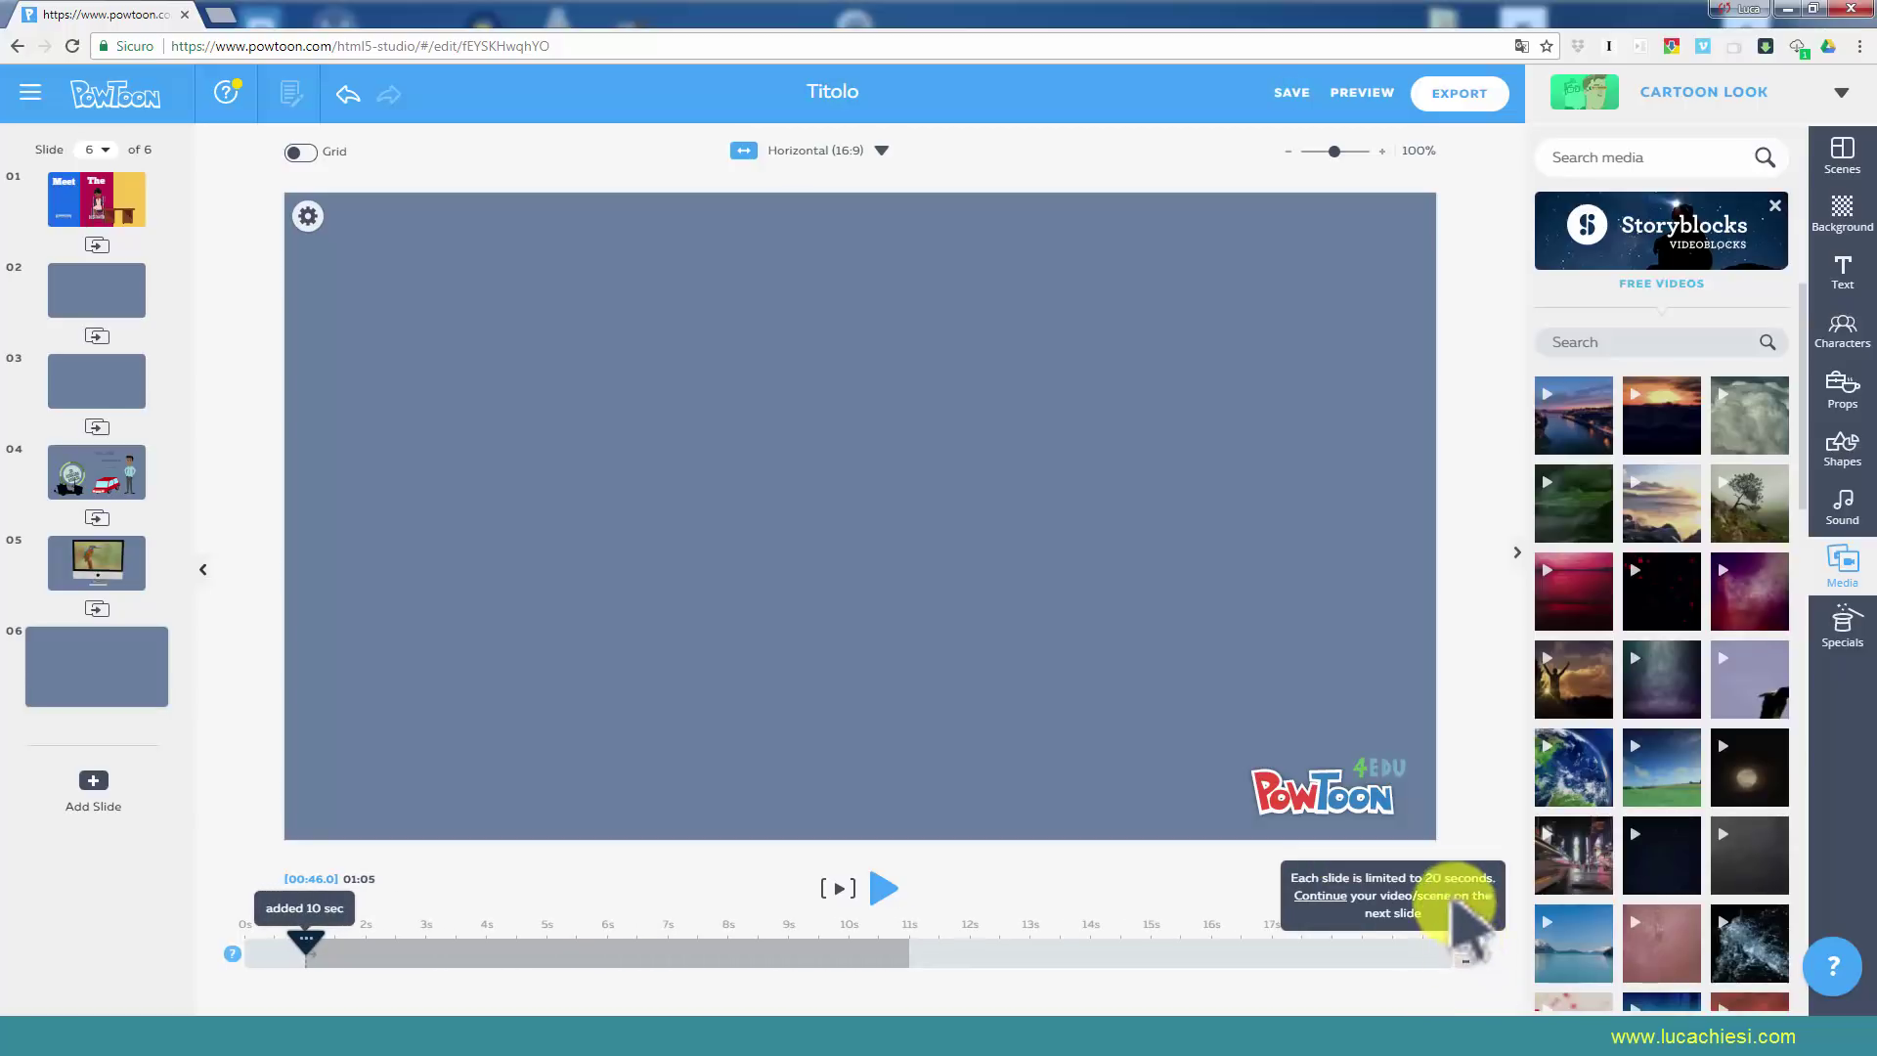
mouse_move(1451, 923)
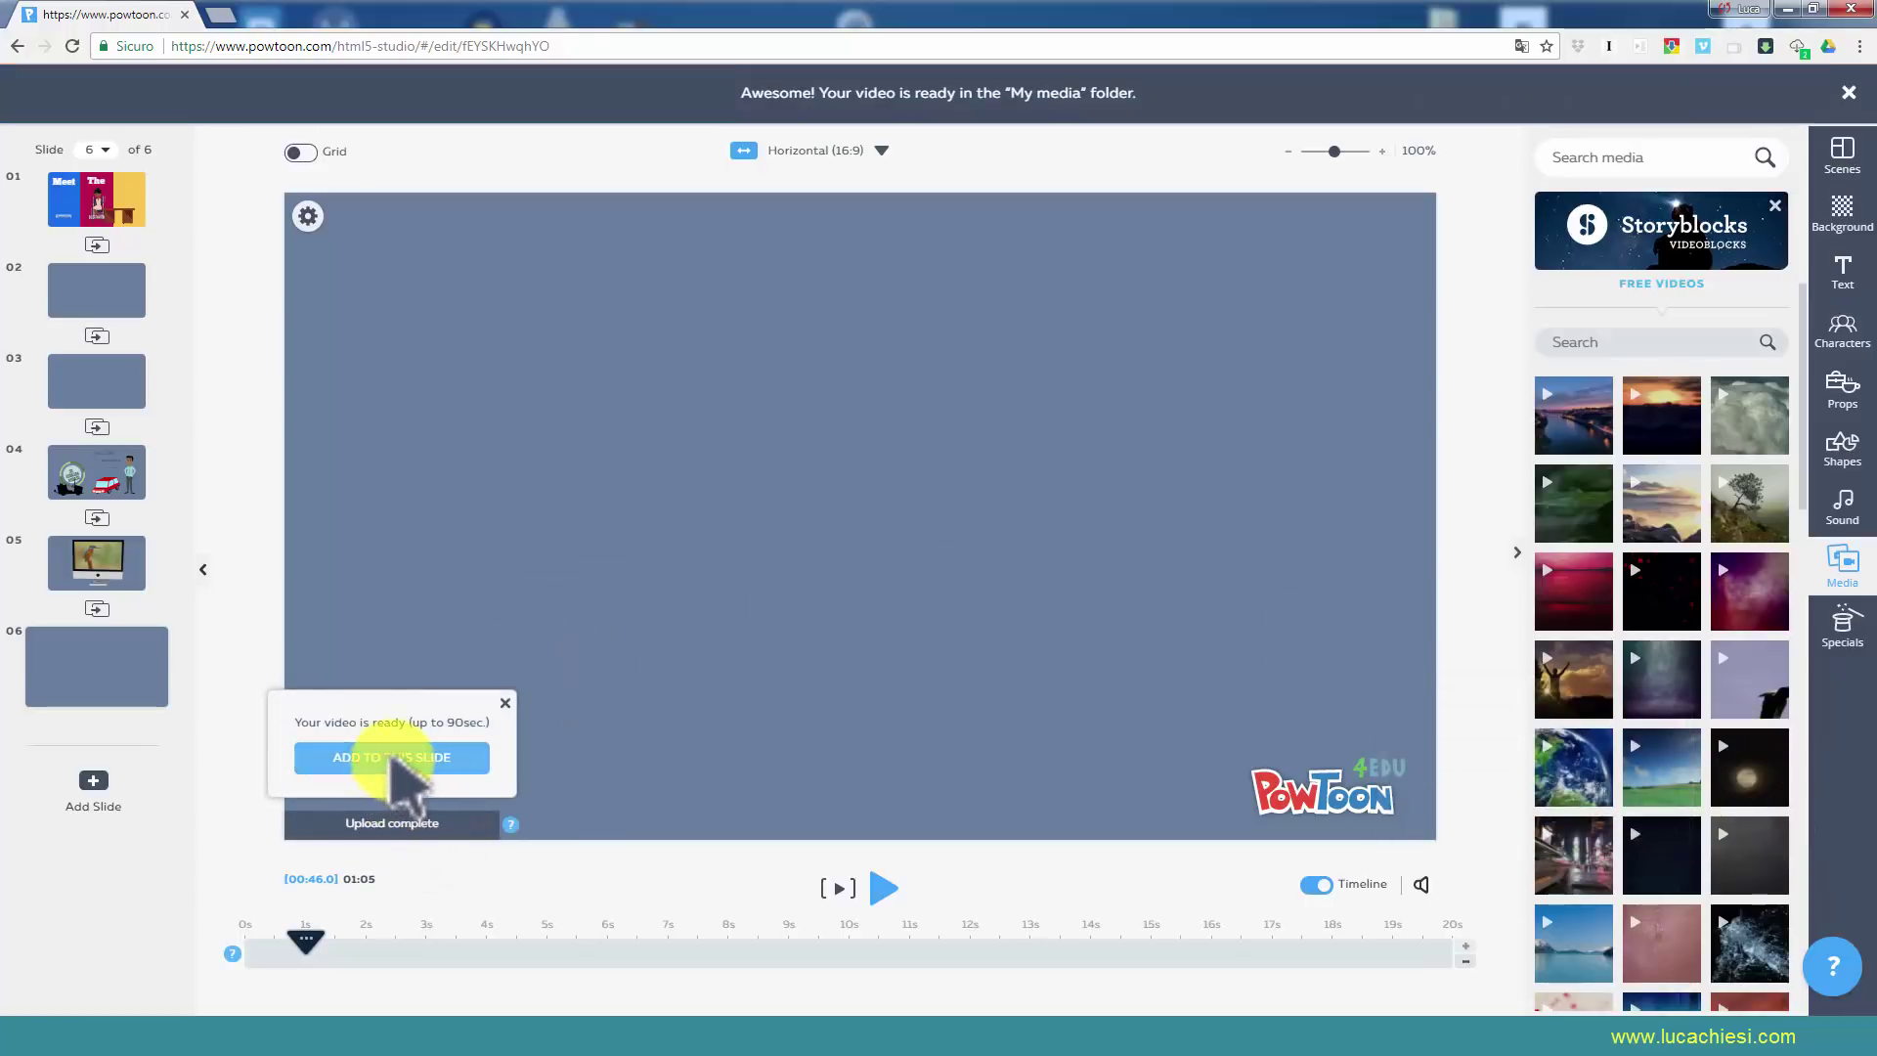
click(391, 758)
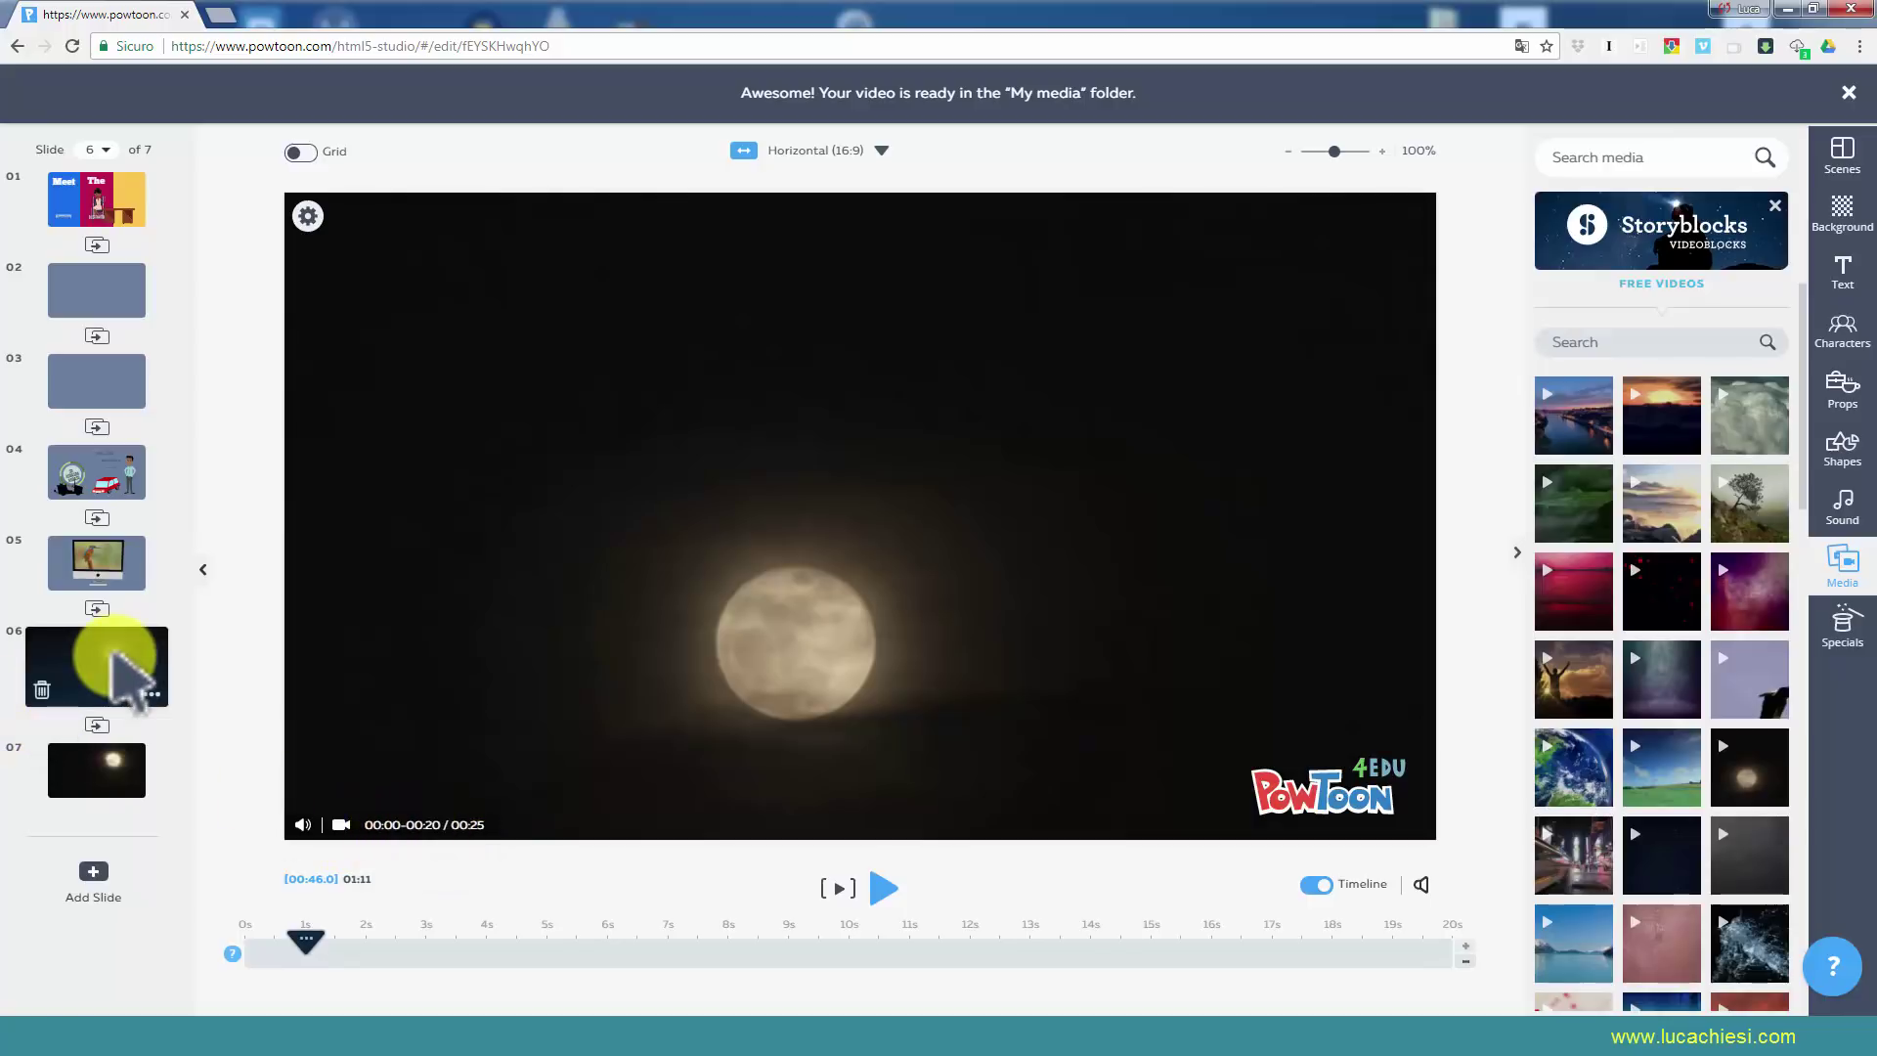
click(96, 761)
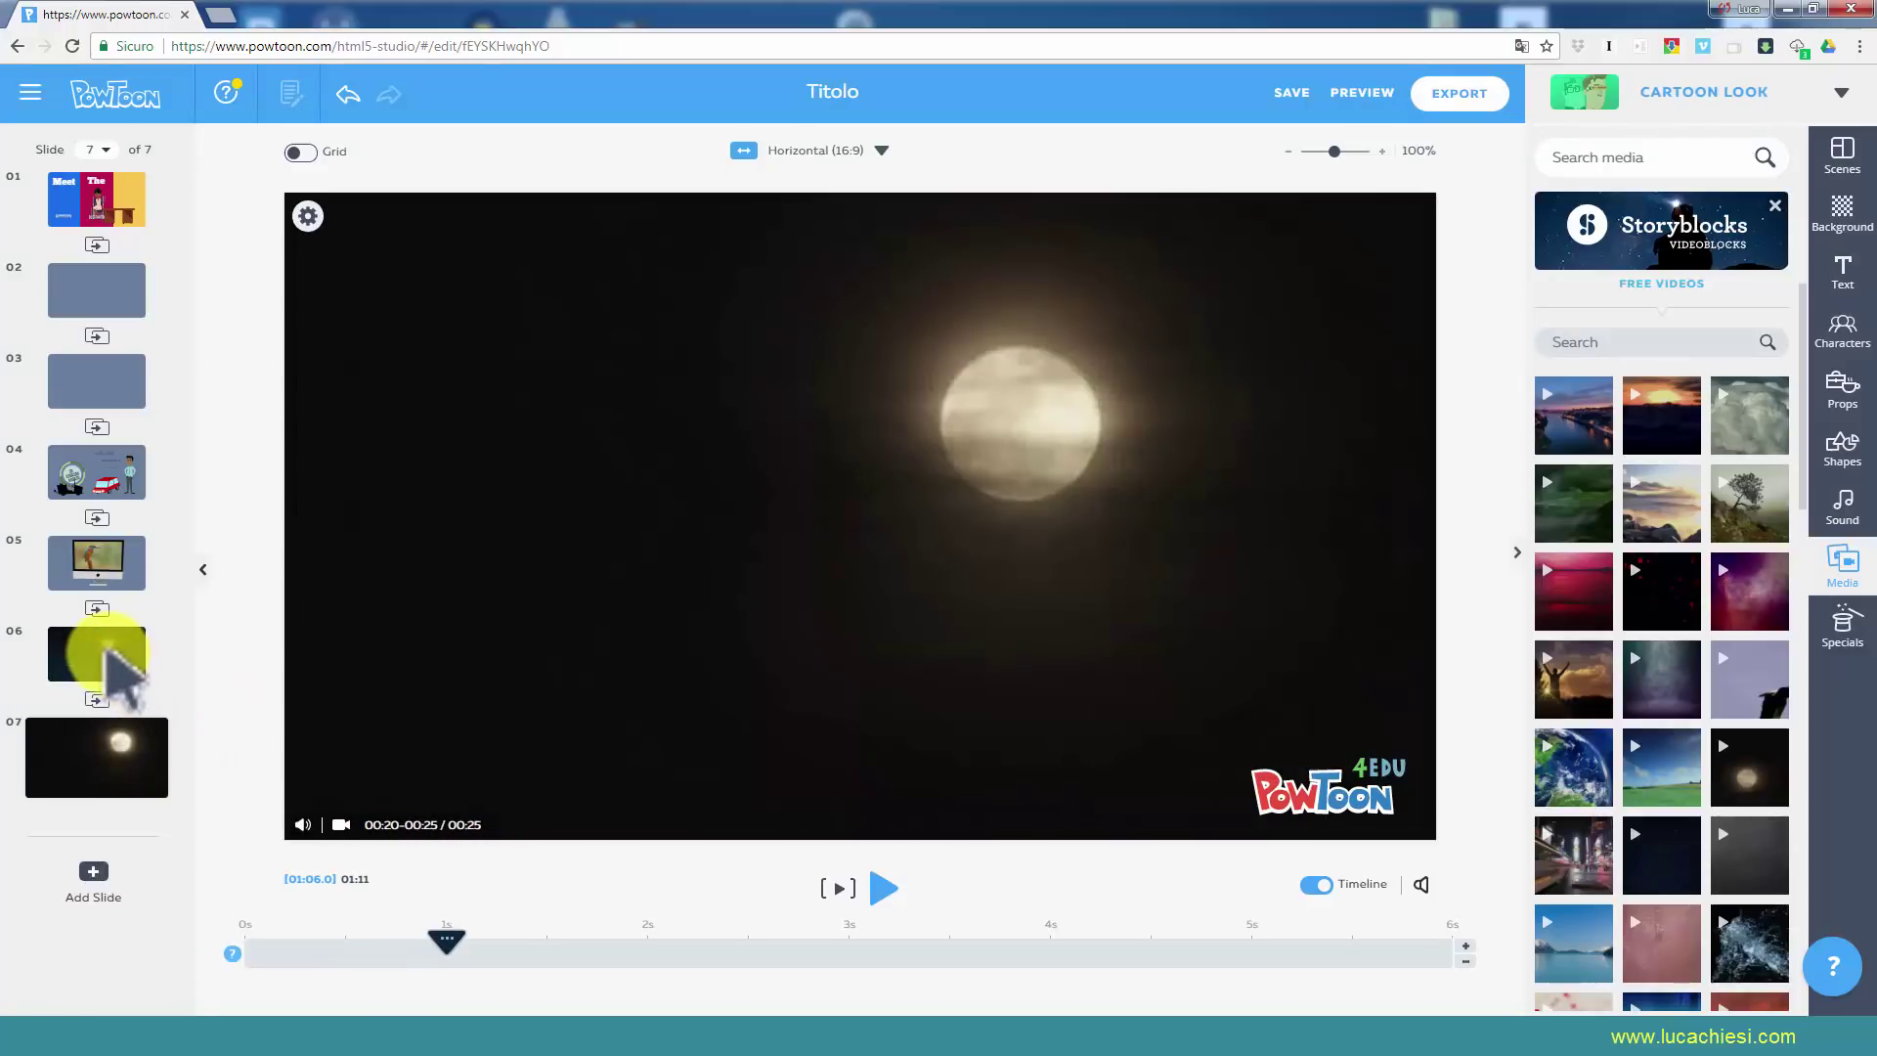
Set slide 6's moon video to start at 5 seconds.
click(105, 653)
mouse_move(424, 824)
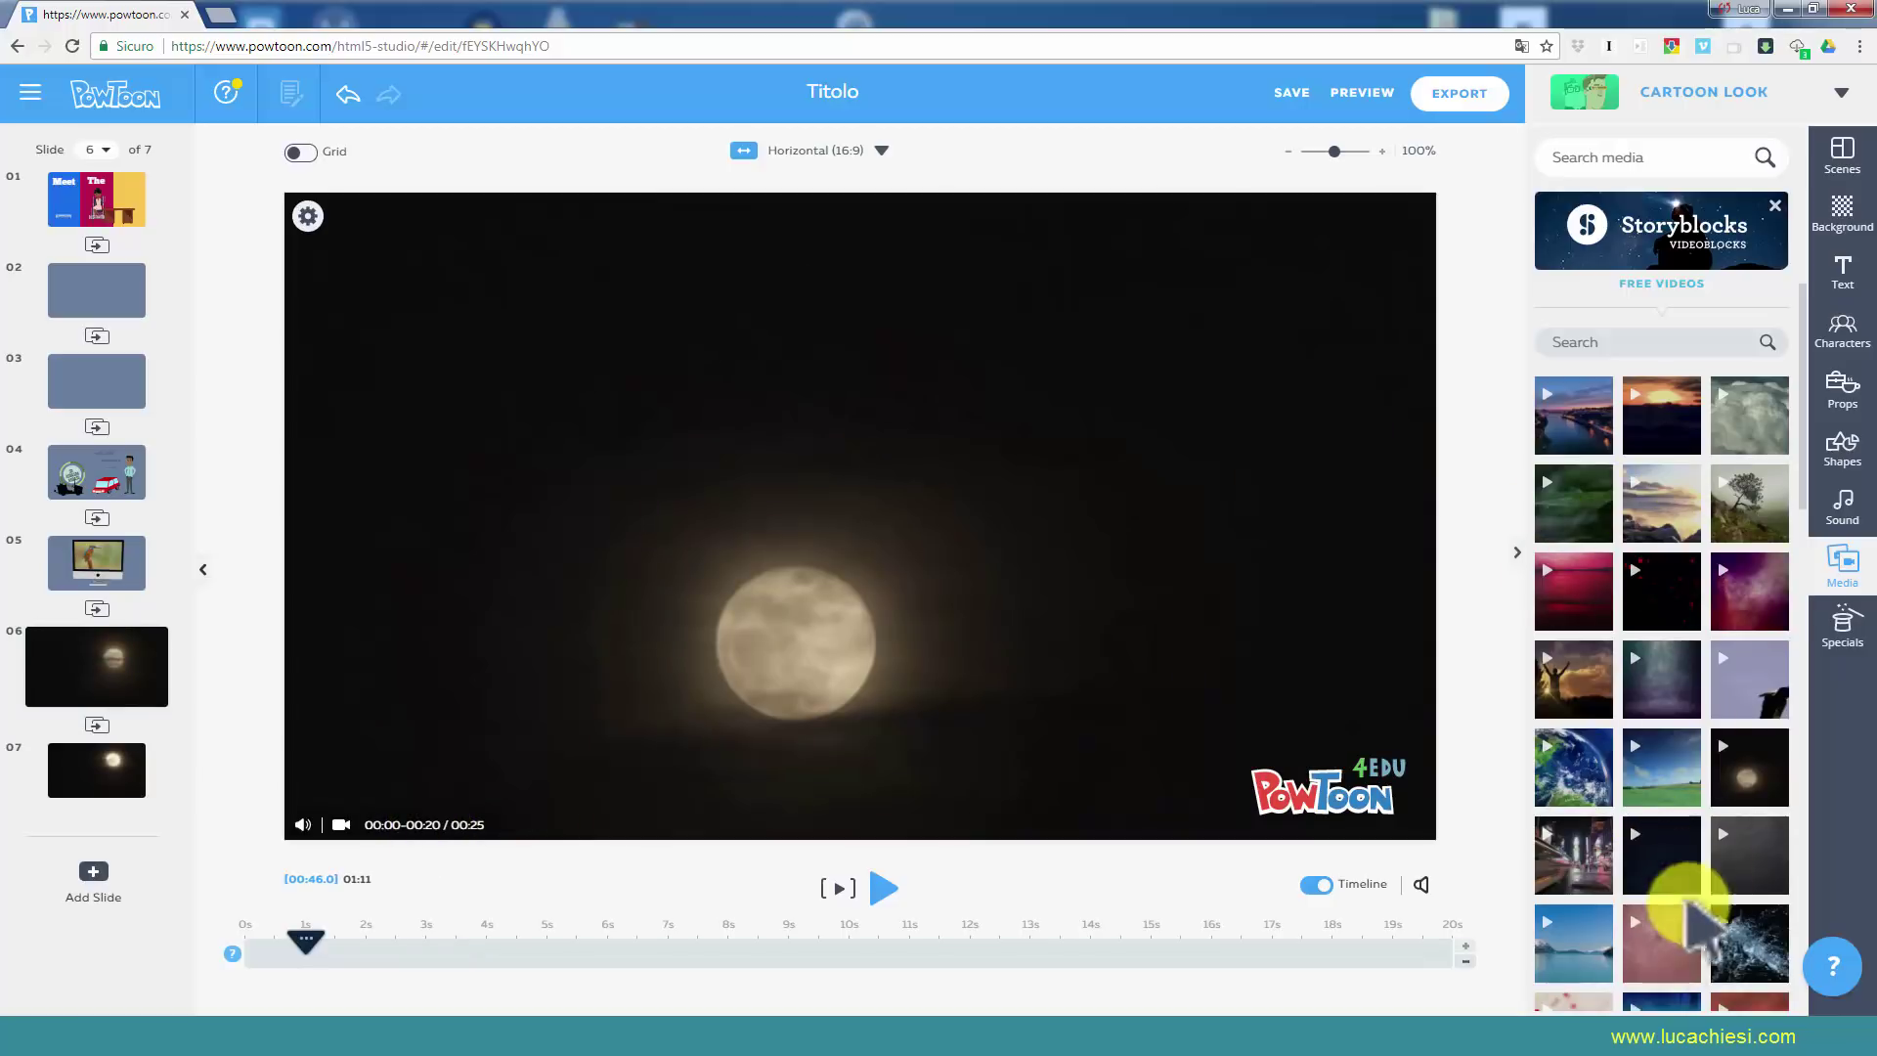
mouse_move(349, 824)
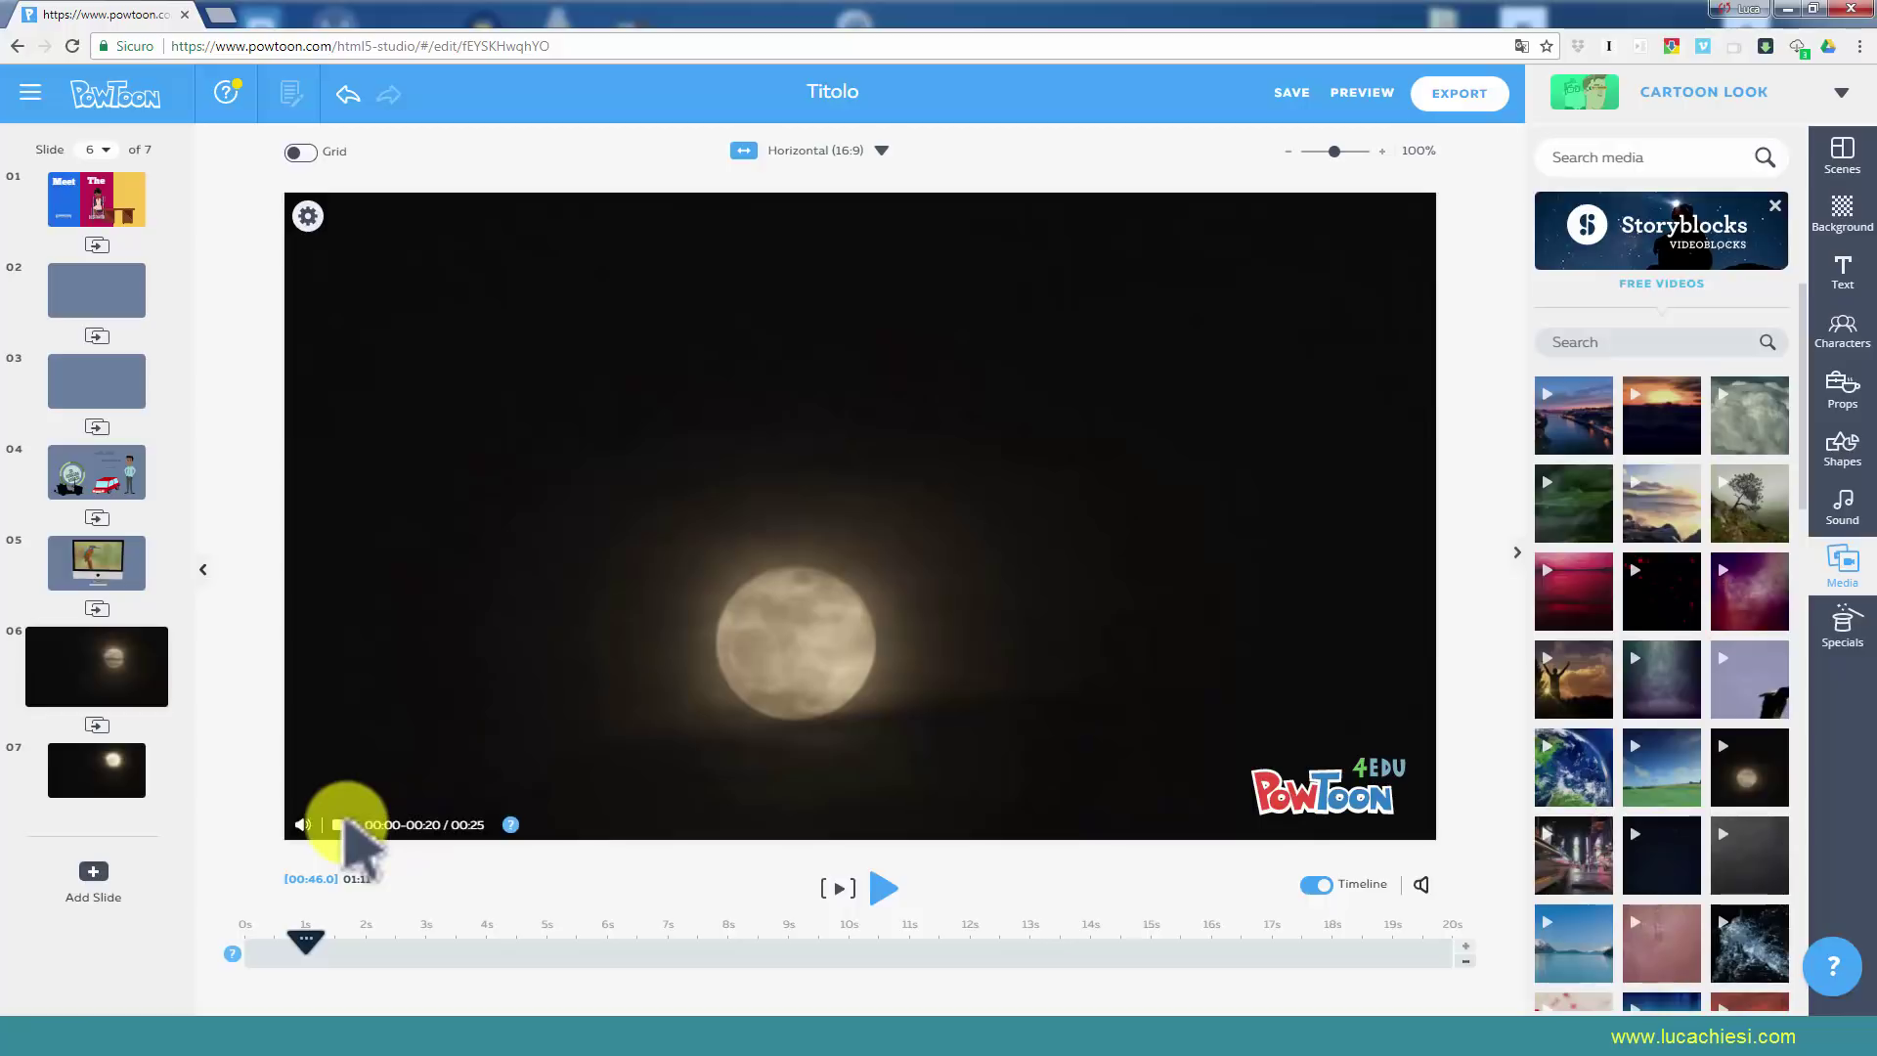
click(340, 824)
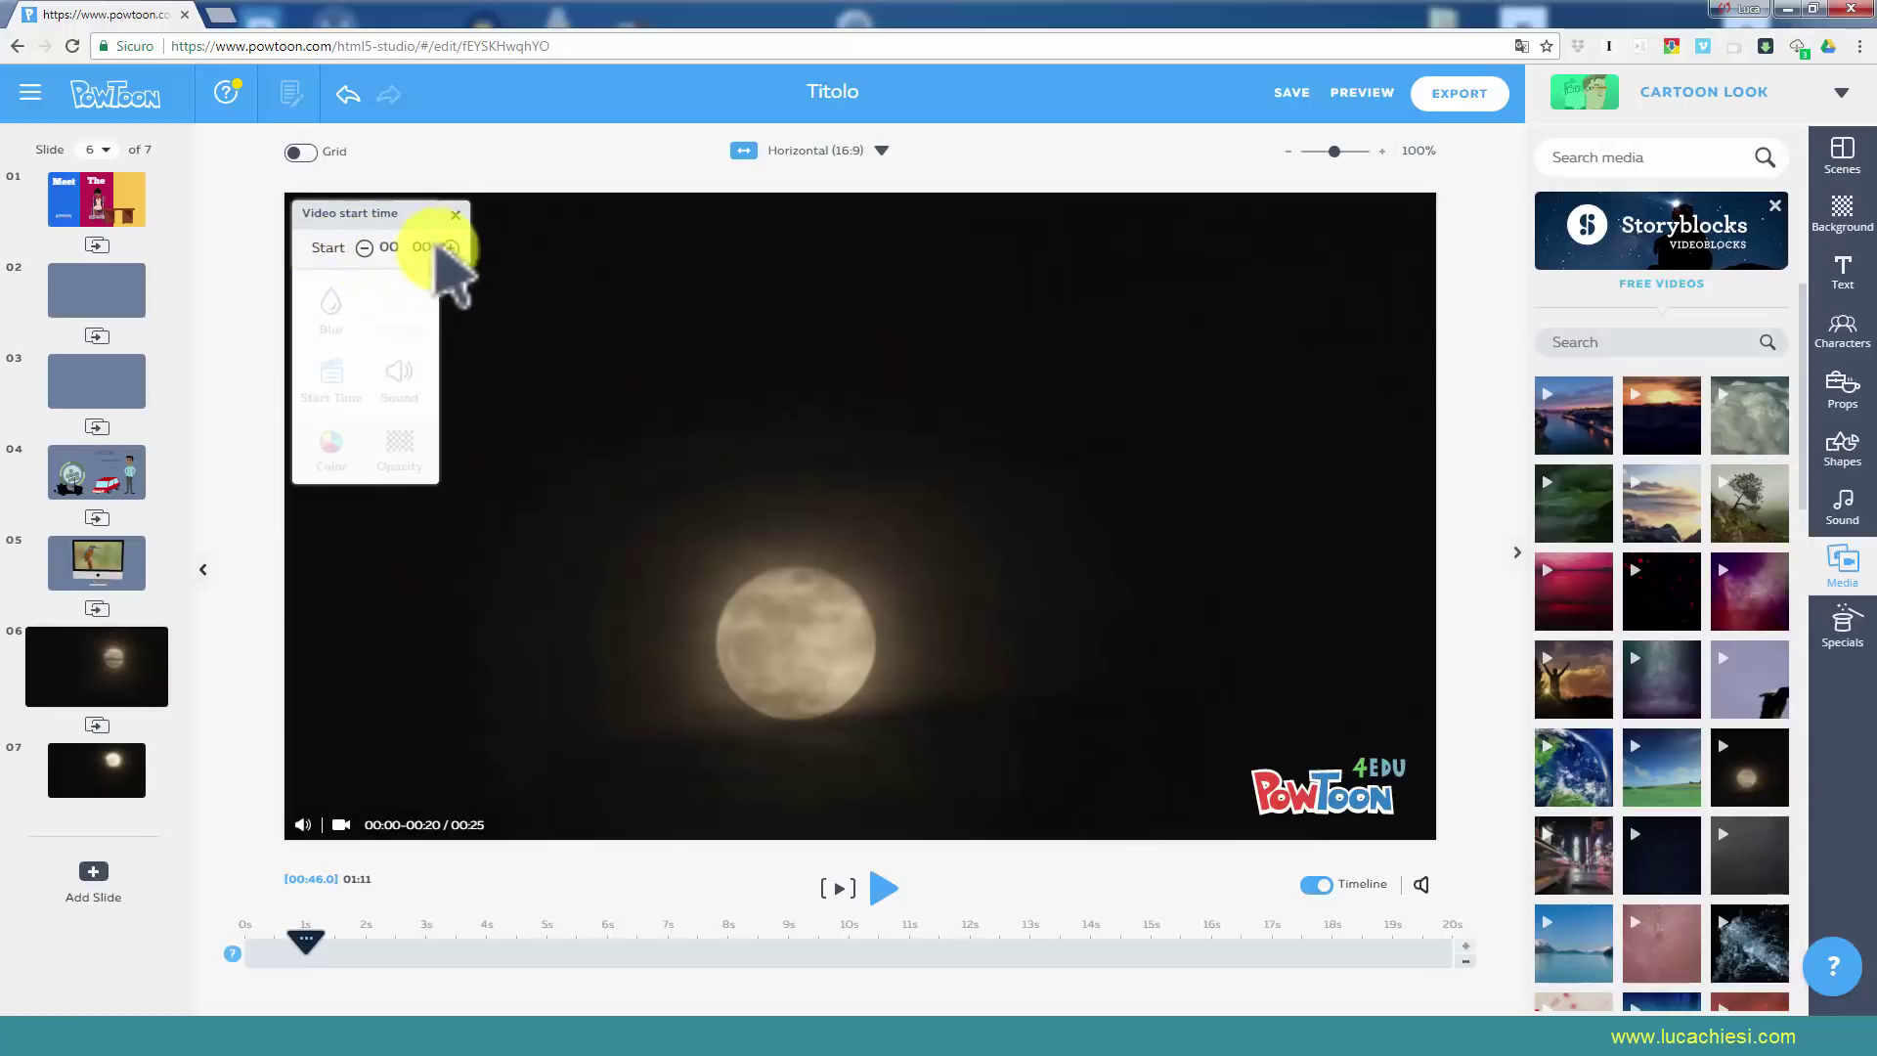
click(450, 248)
click(451, 248)
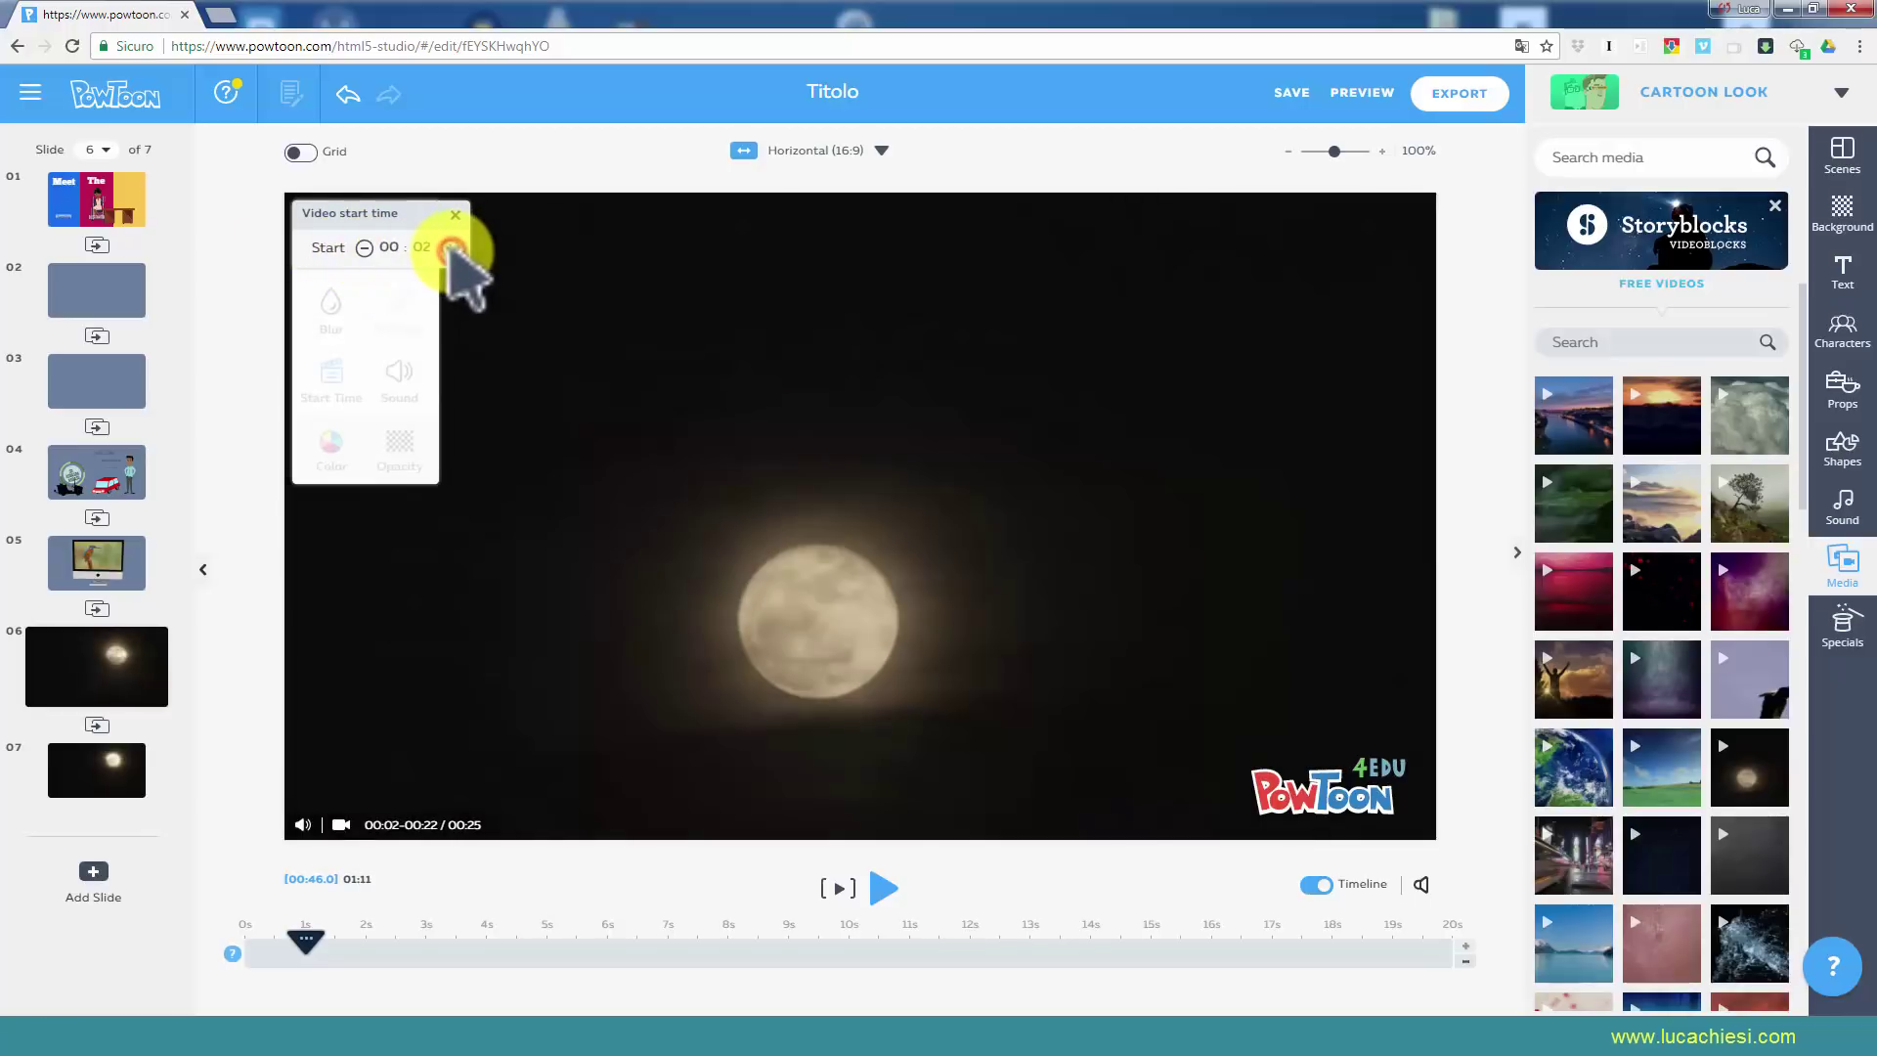
click(450, 248)
click(450, 247)
click(450, 247)
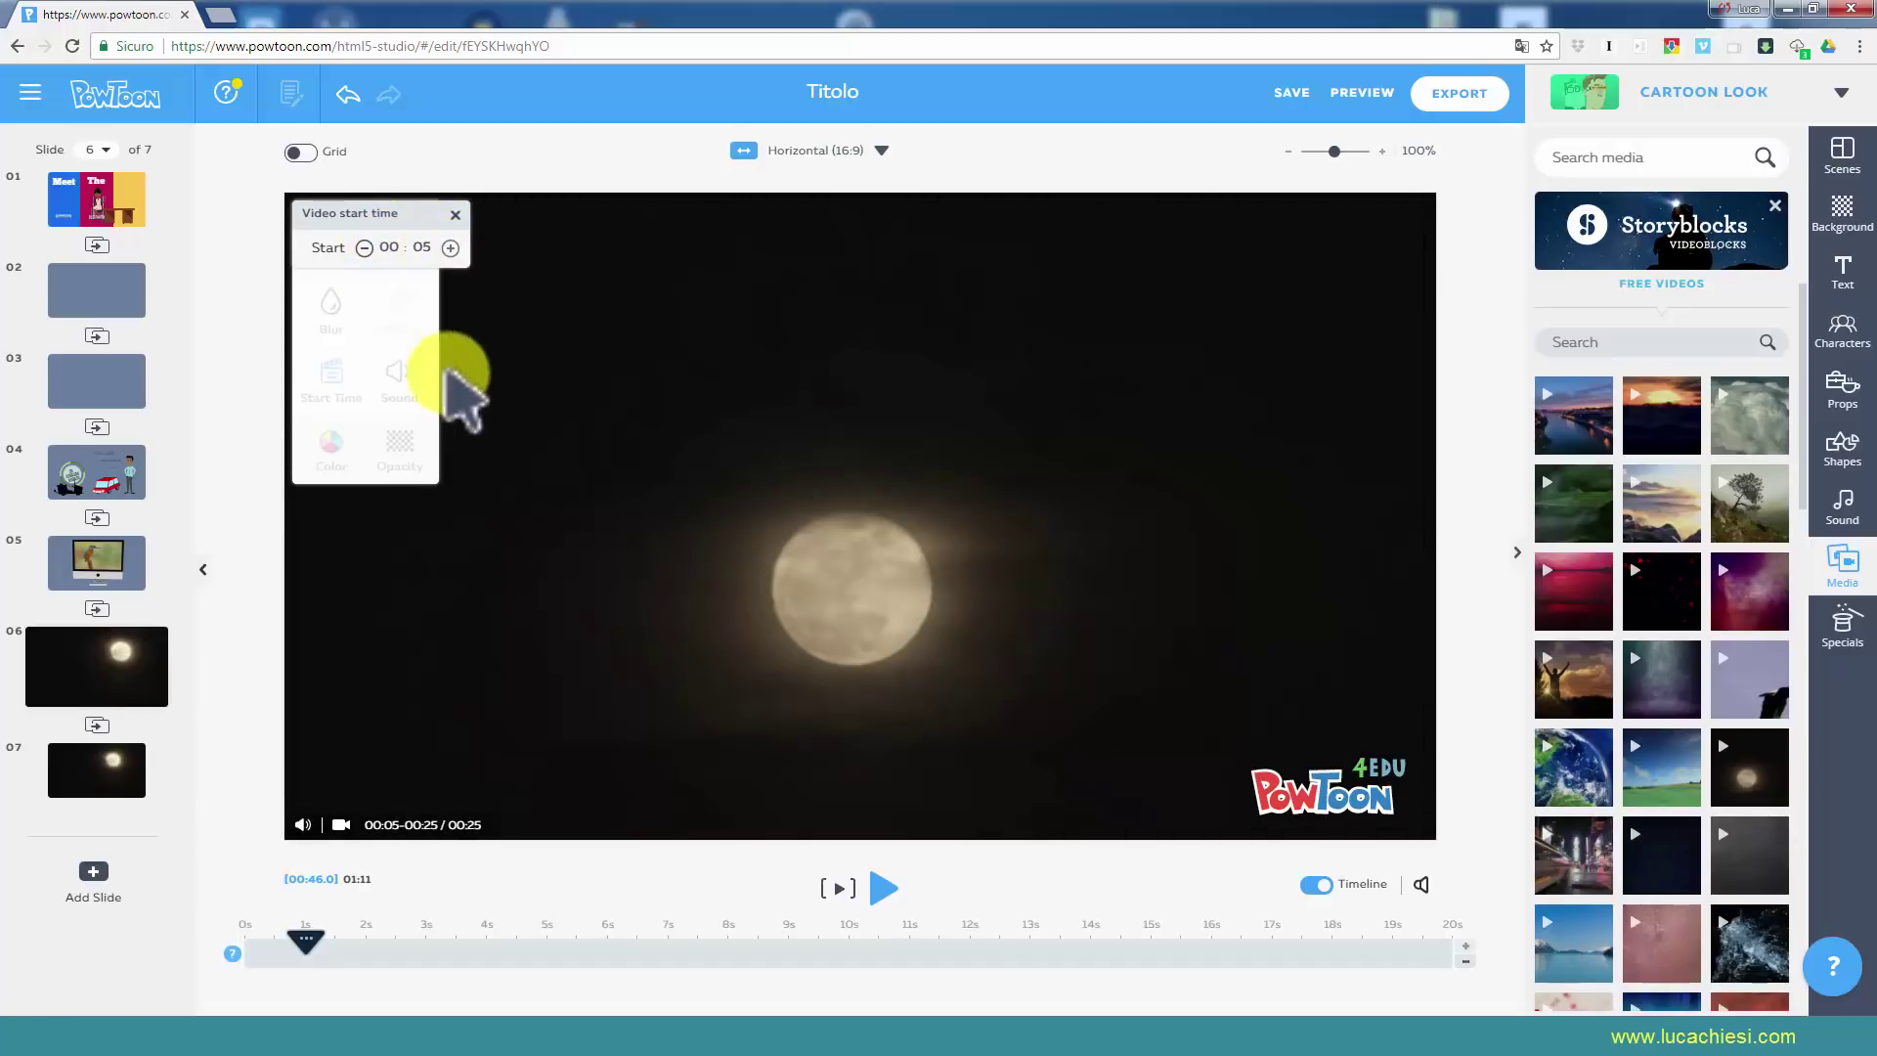
click(514, 665)
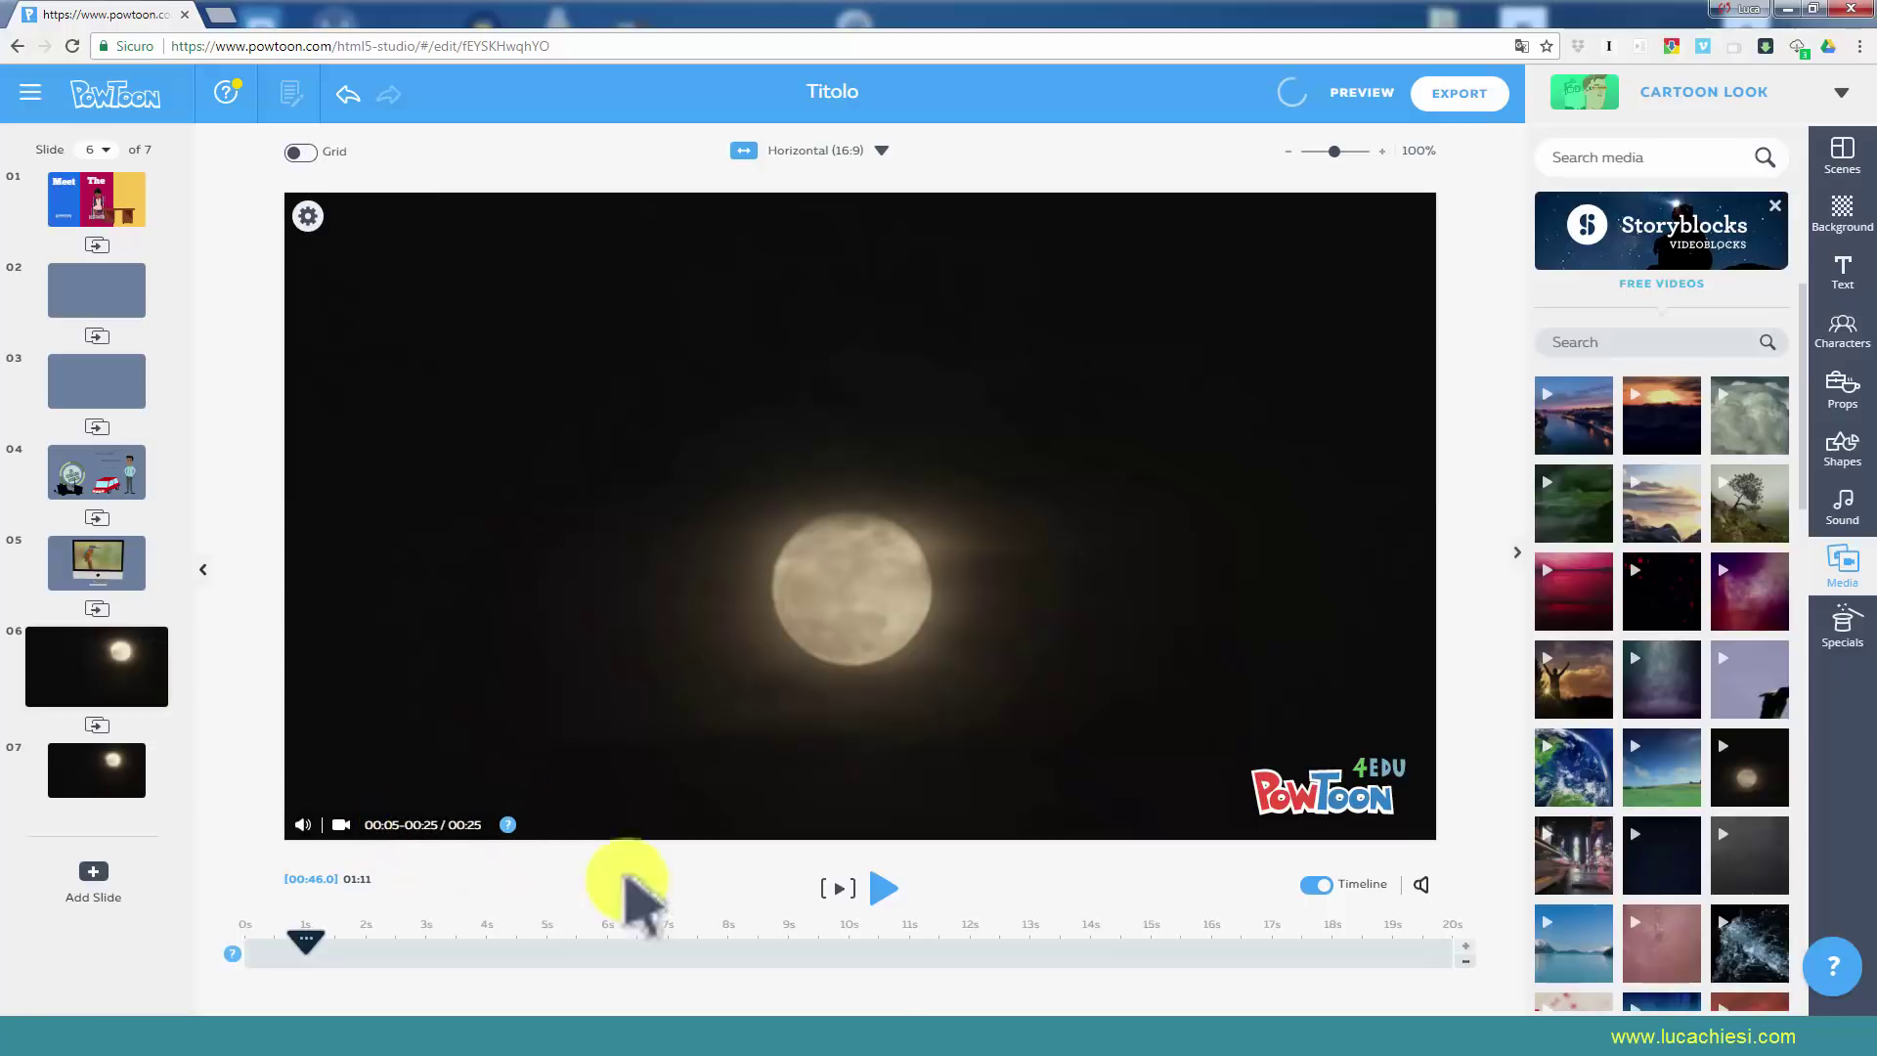
Set slide 7's video start to 0 seconds, then select slide 7 for removal.
click(108, 767)
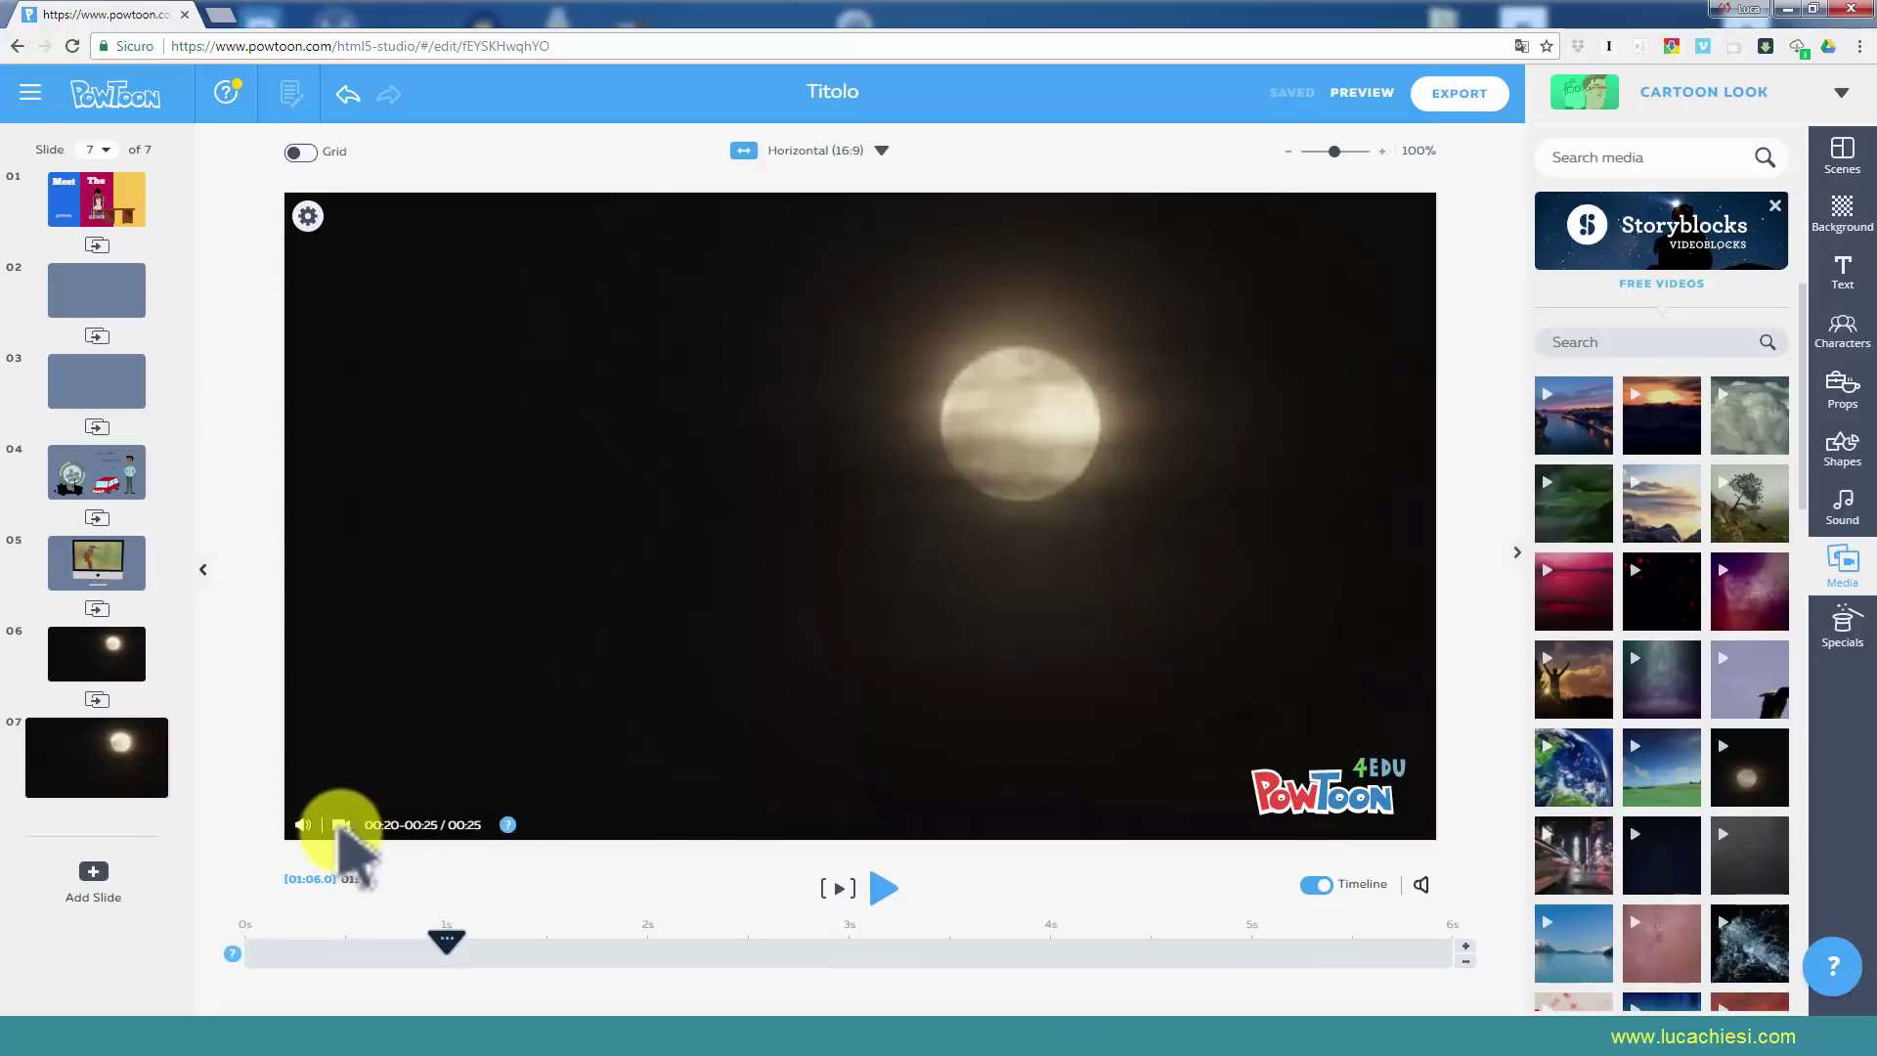
click(342, 825)
double_click(421, 247)
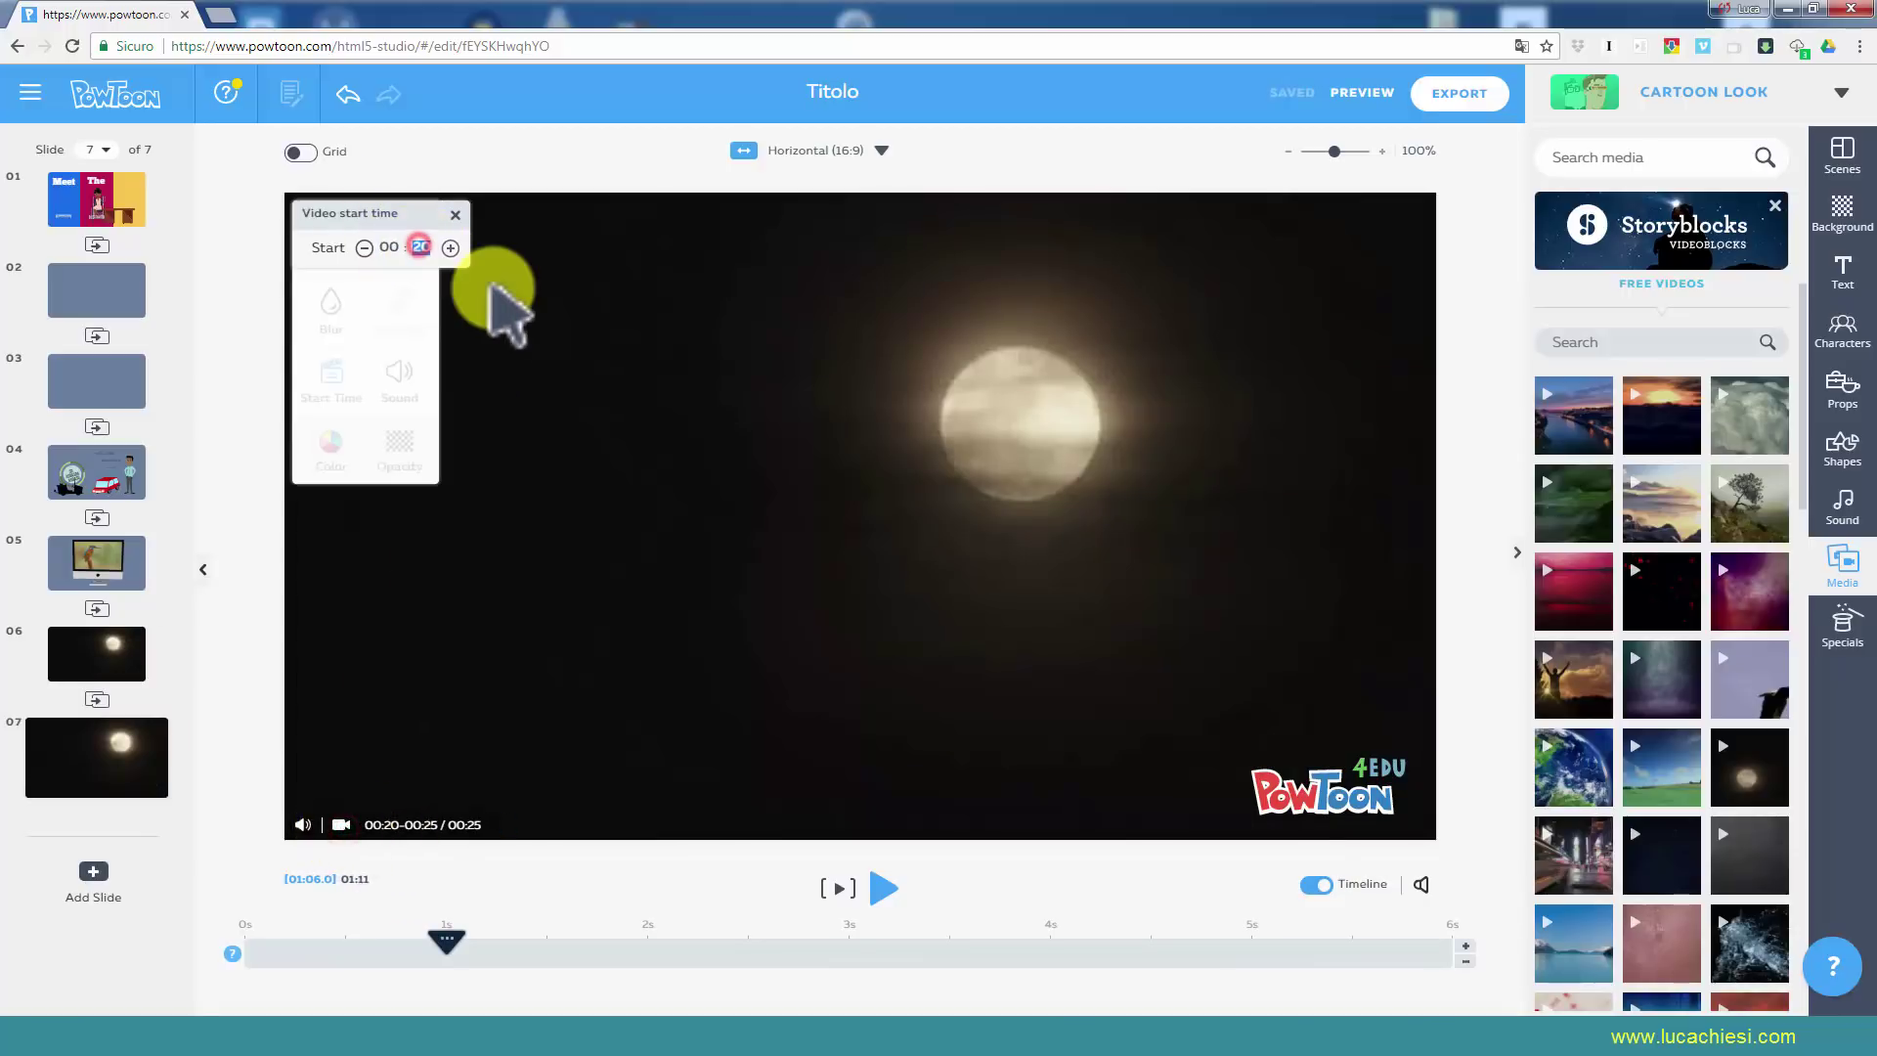
text(0)
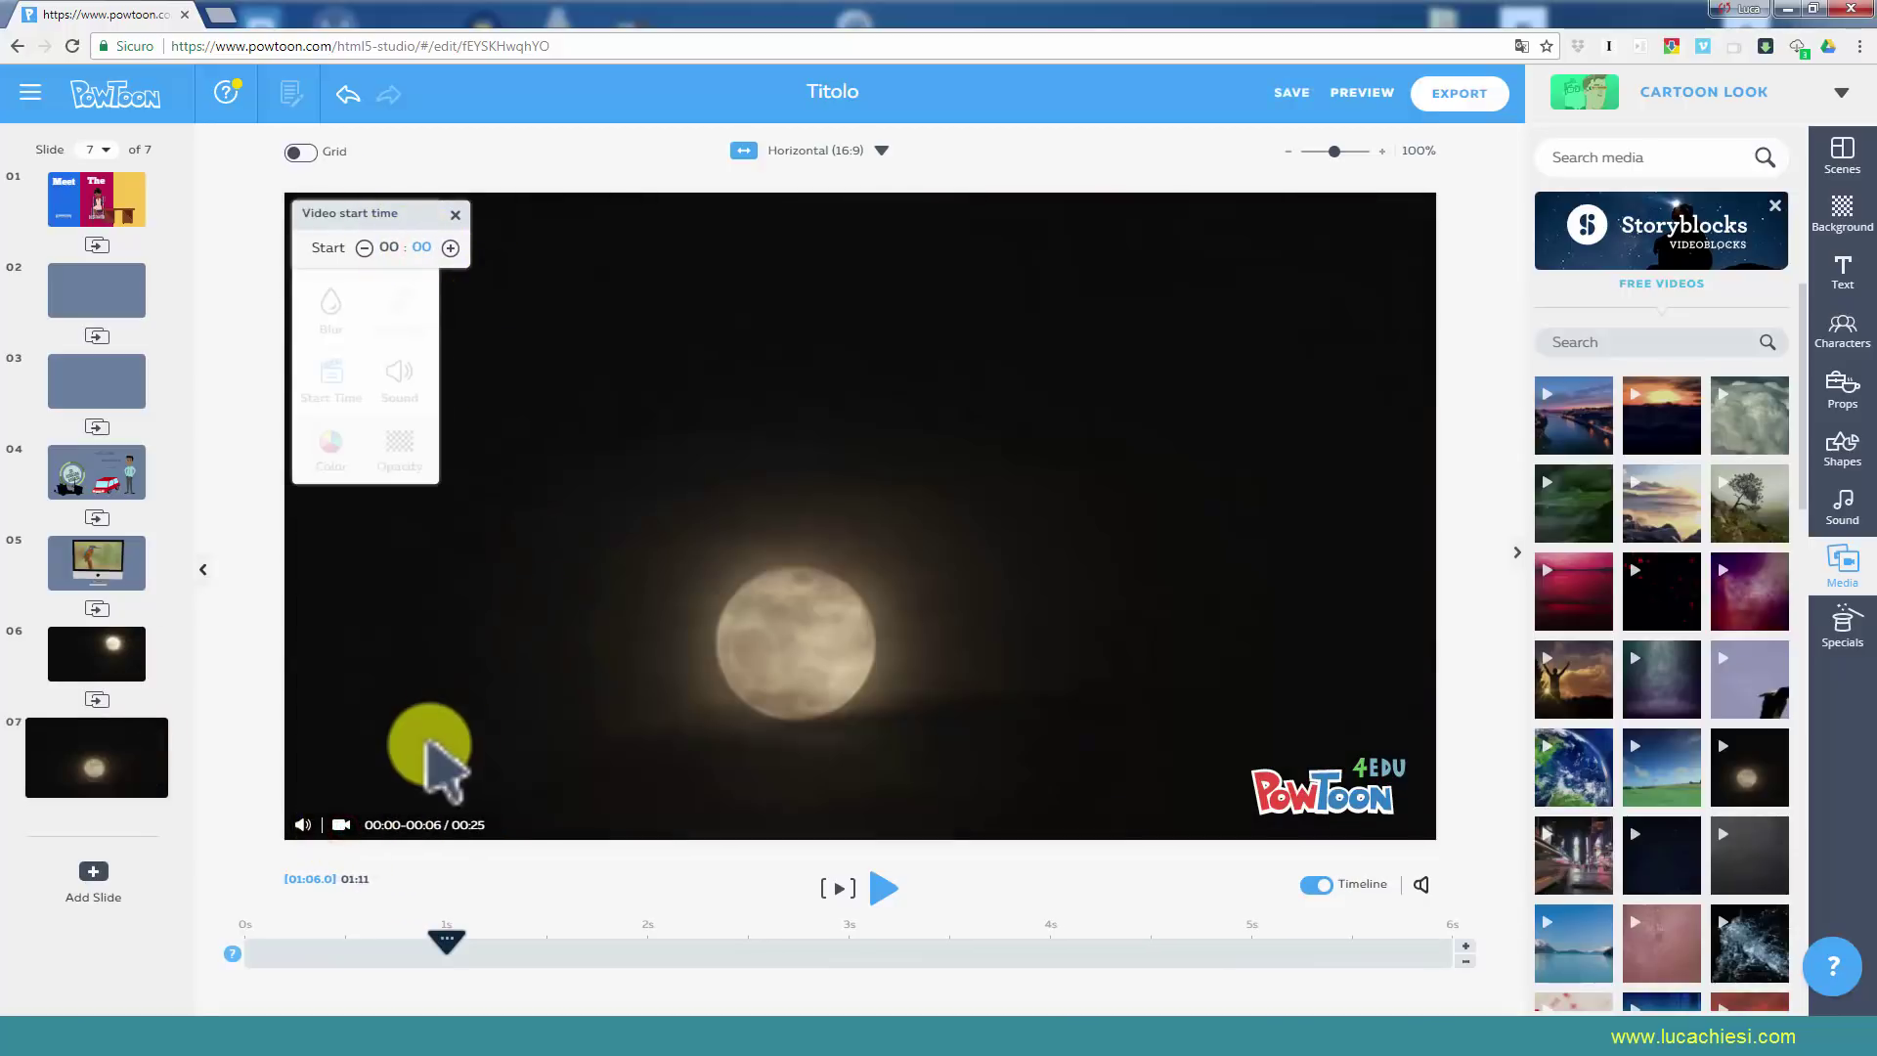
click(425, 747)
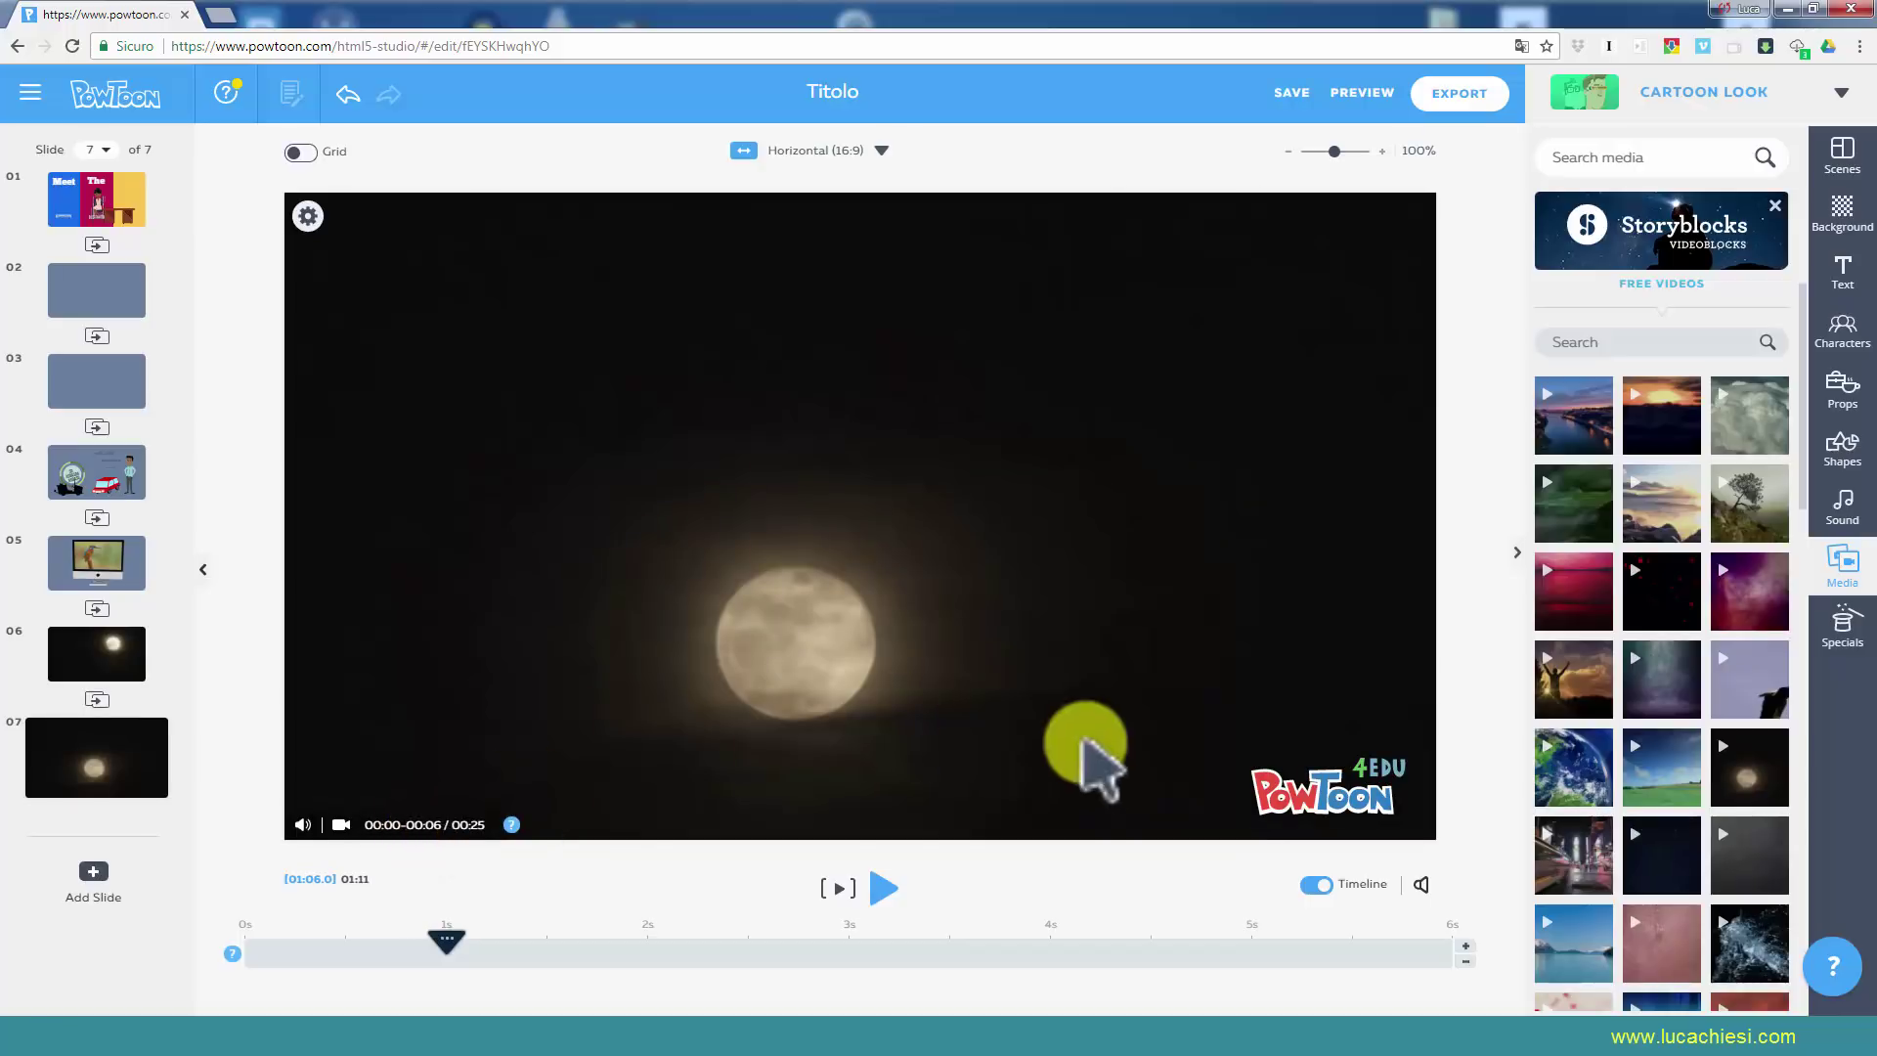
click(1028, 613)
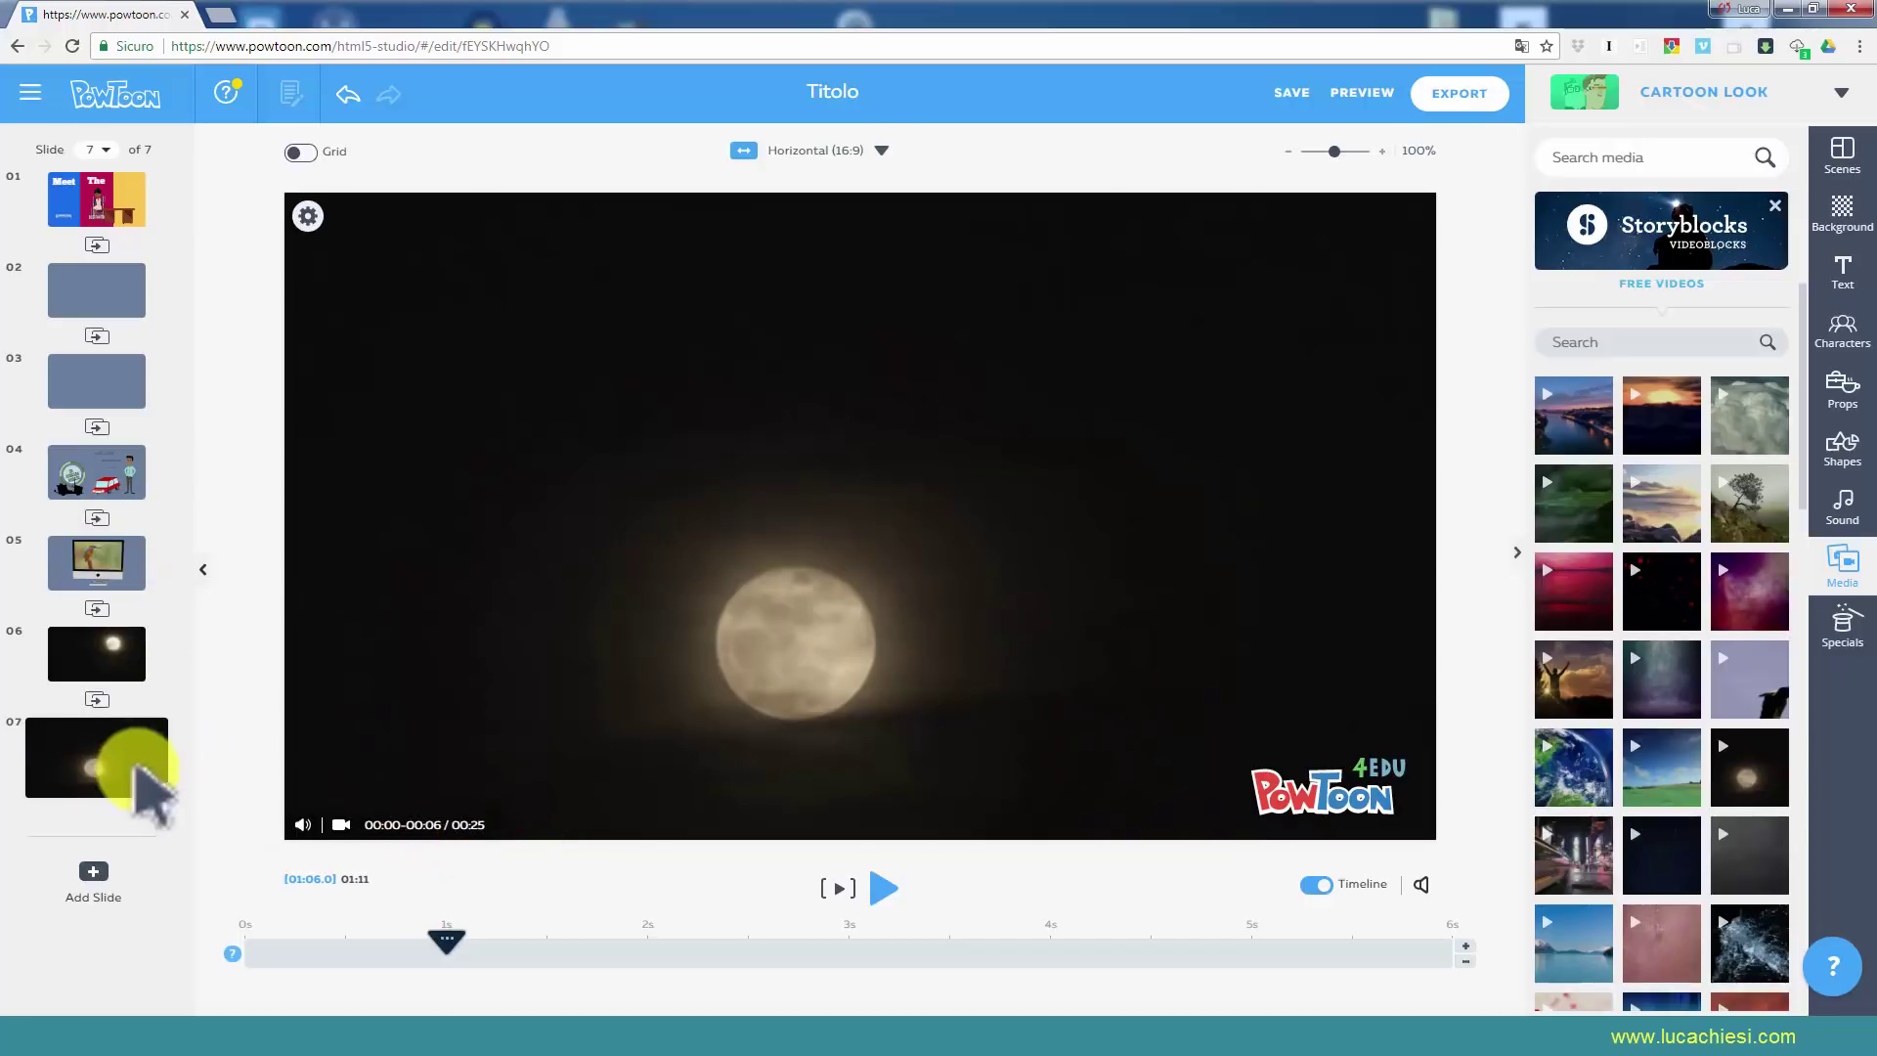
mouse_move(97, 756)
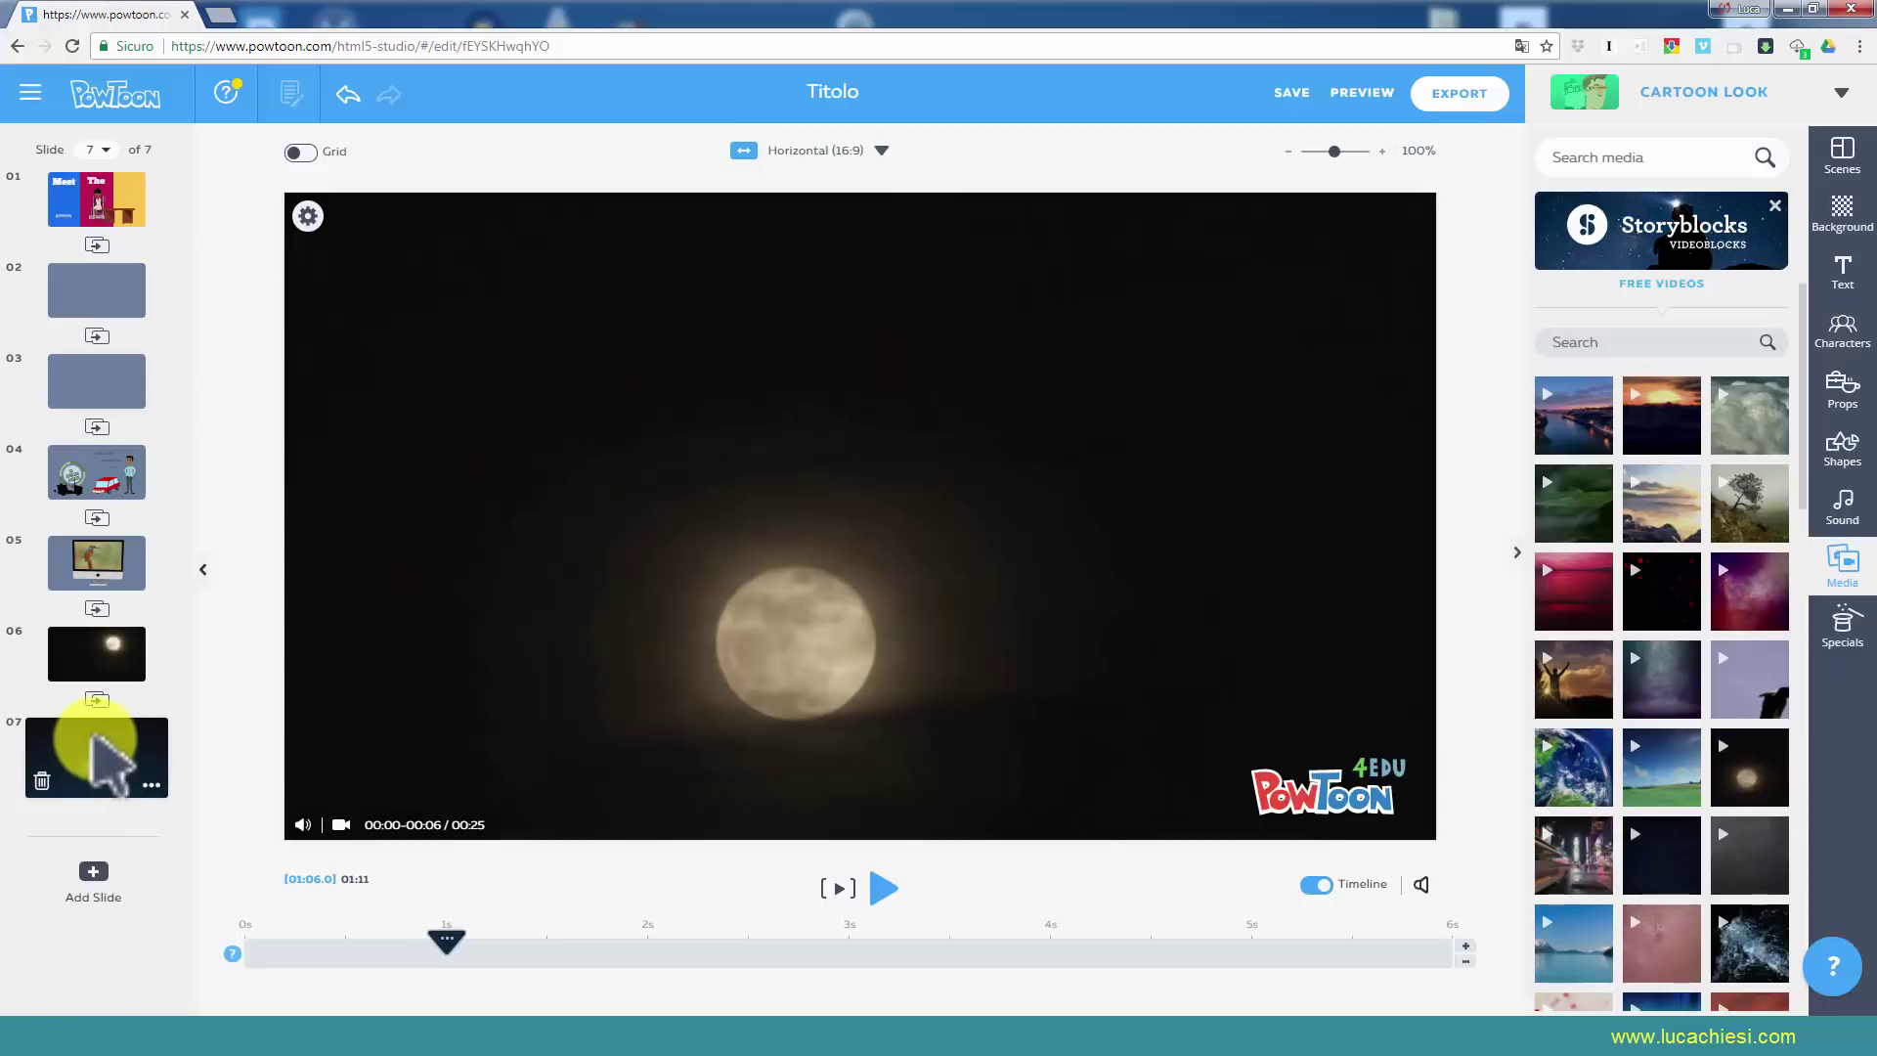
click(94, 739)
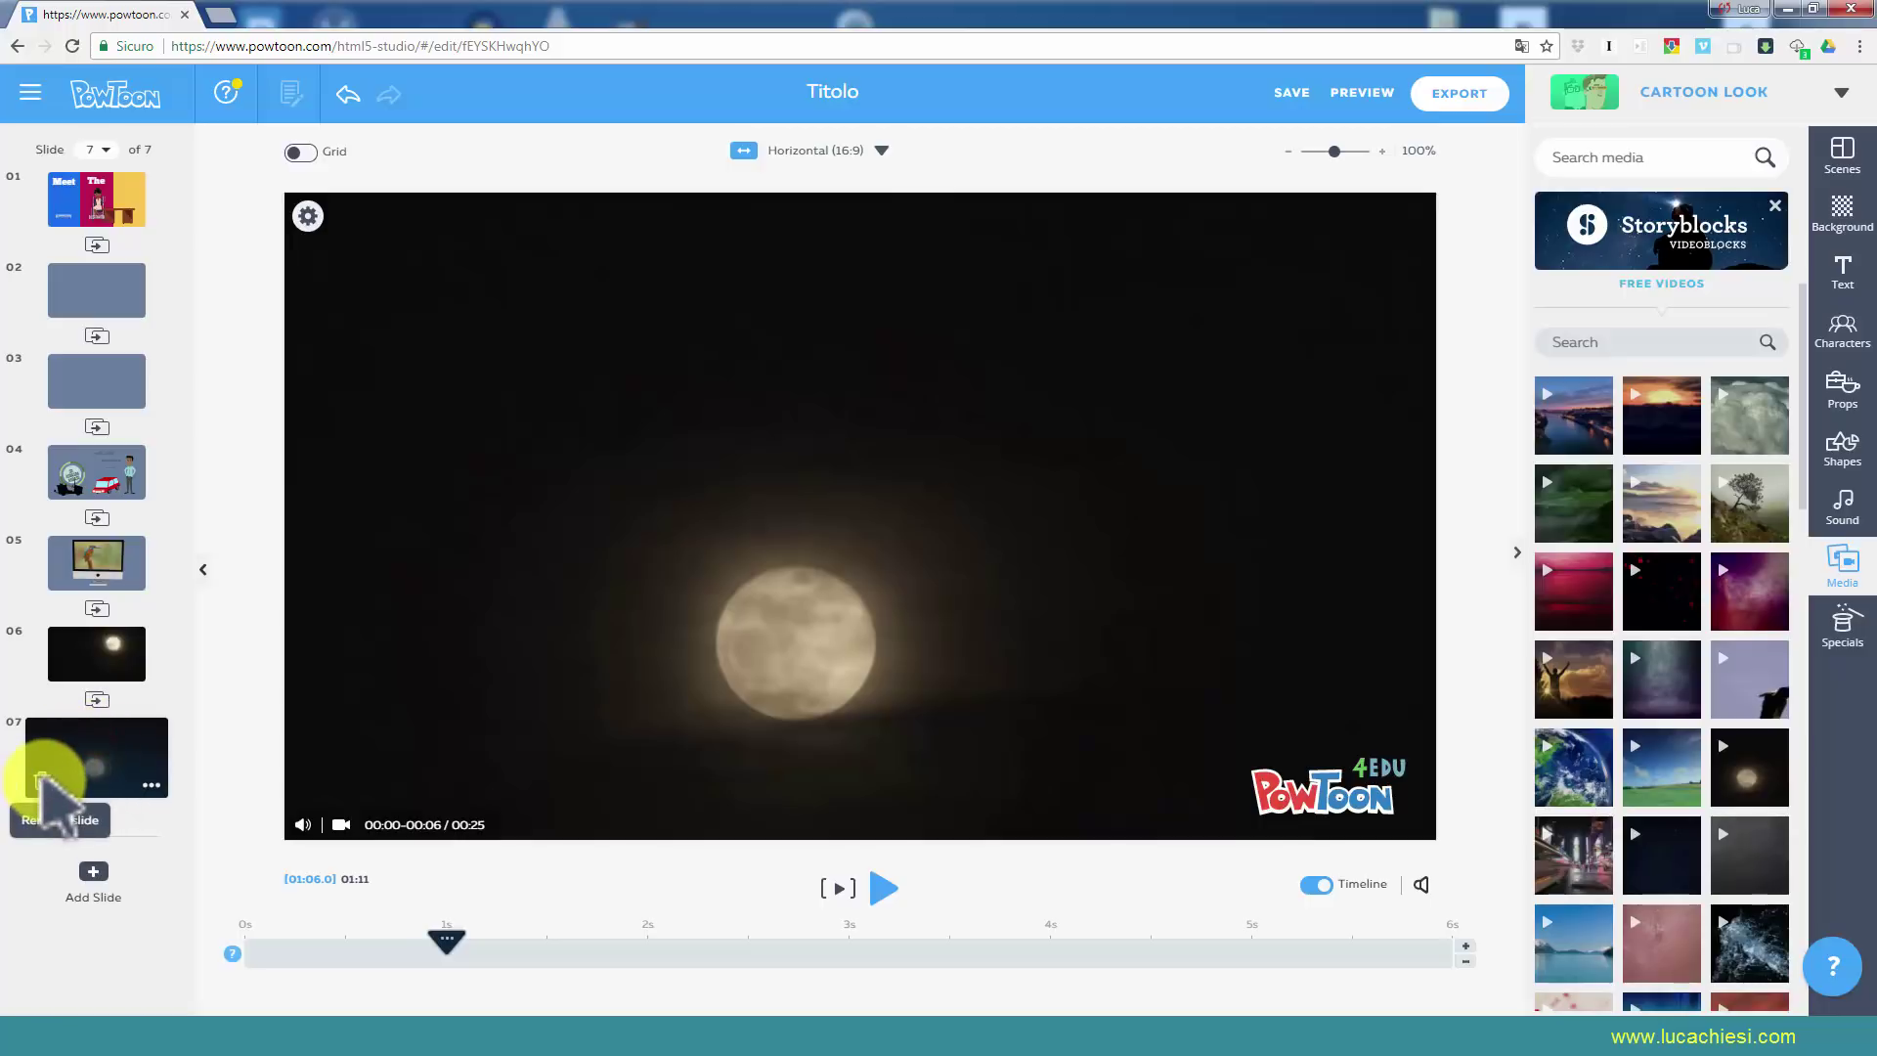
Delete the seventh slide, leaving six slides.
click(75, 647)
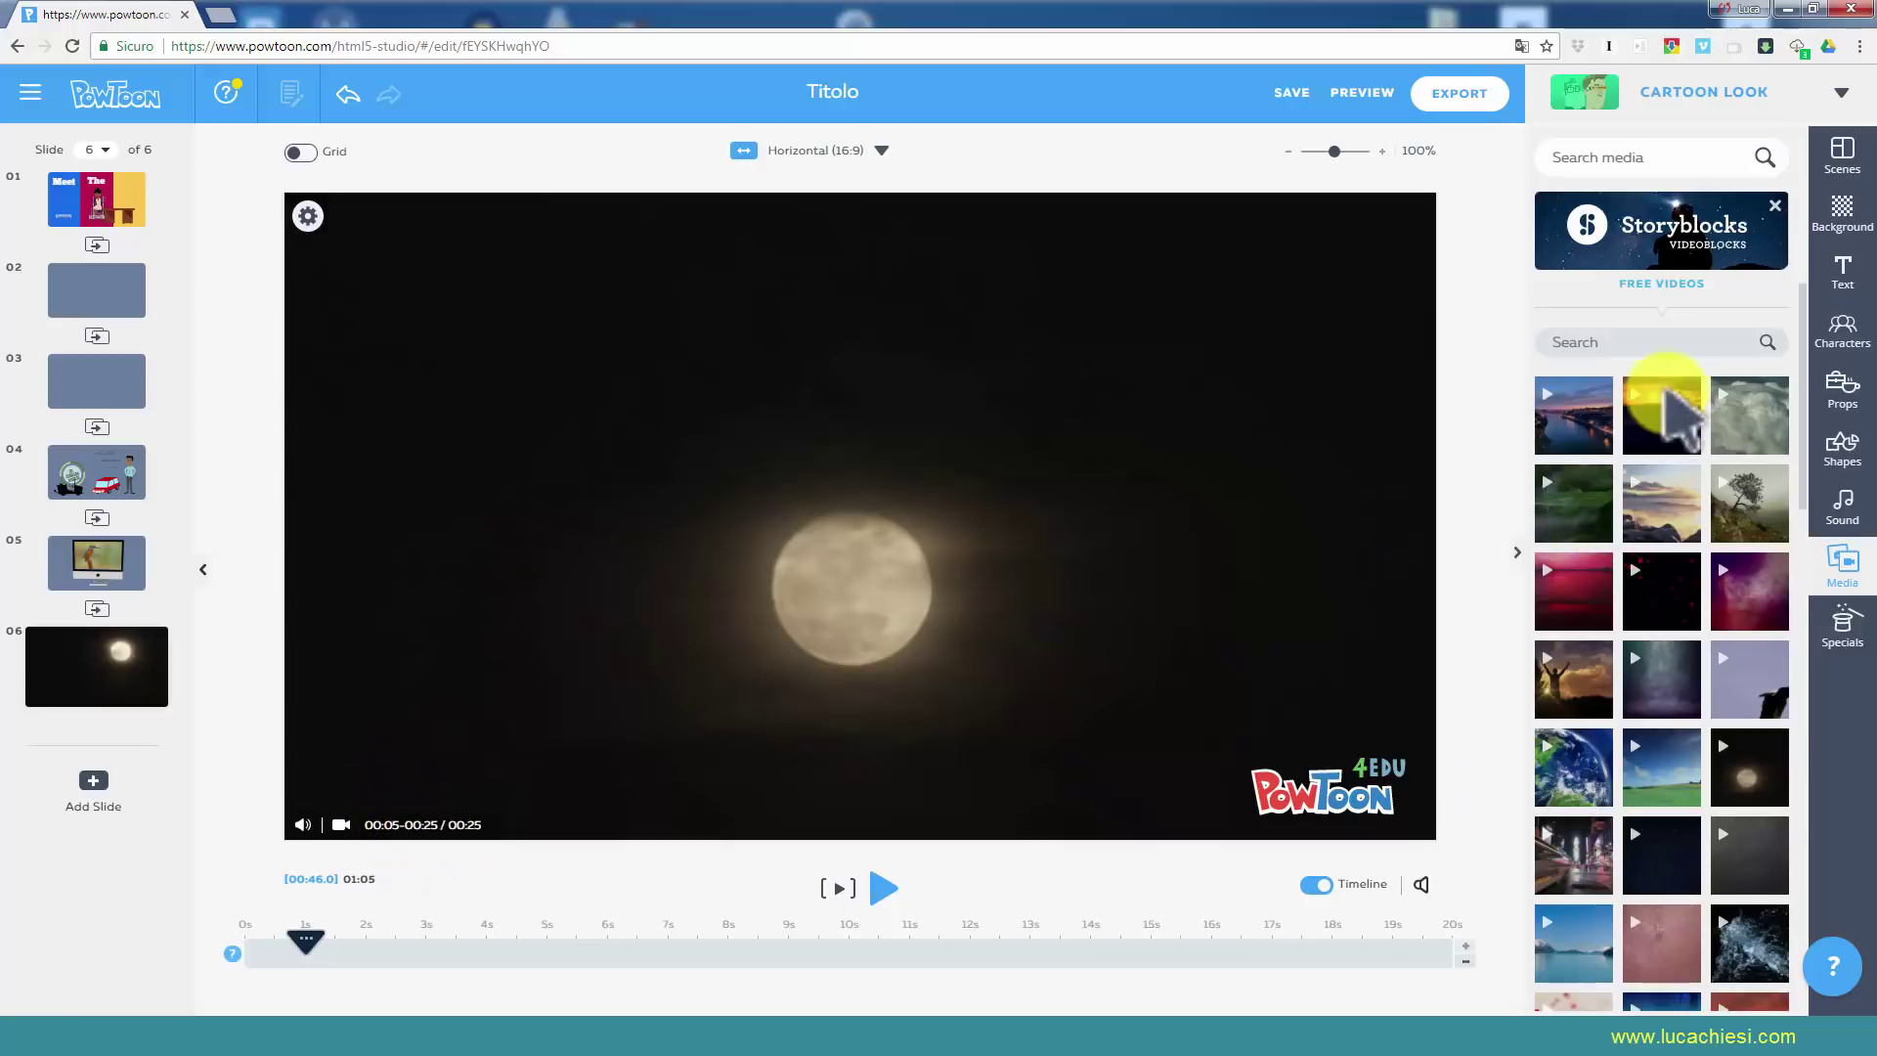
scroll(1683, 747, down, 2)
scroll(1674, 729, up, 5)
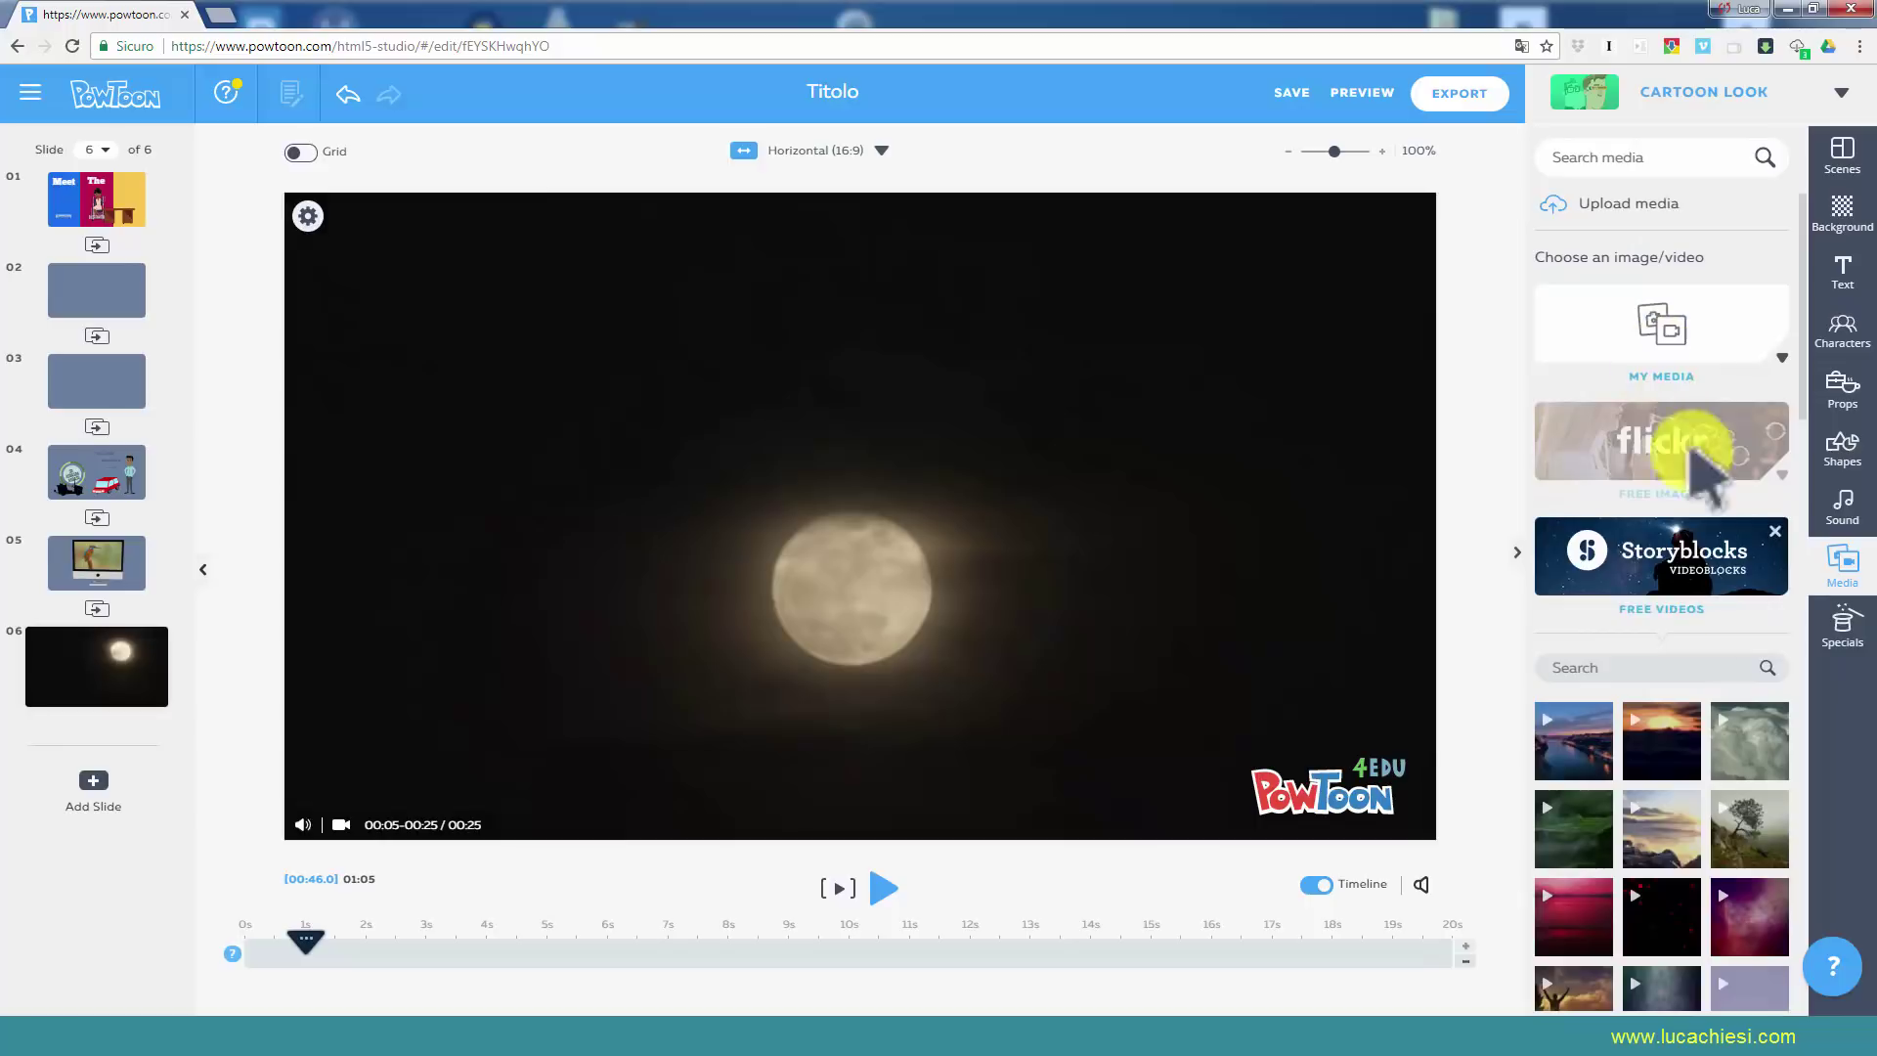
scroll(1720, 616, down, 3)
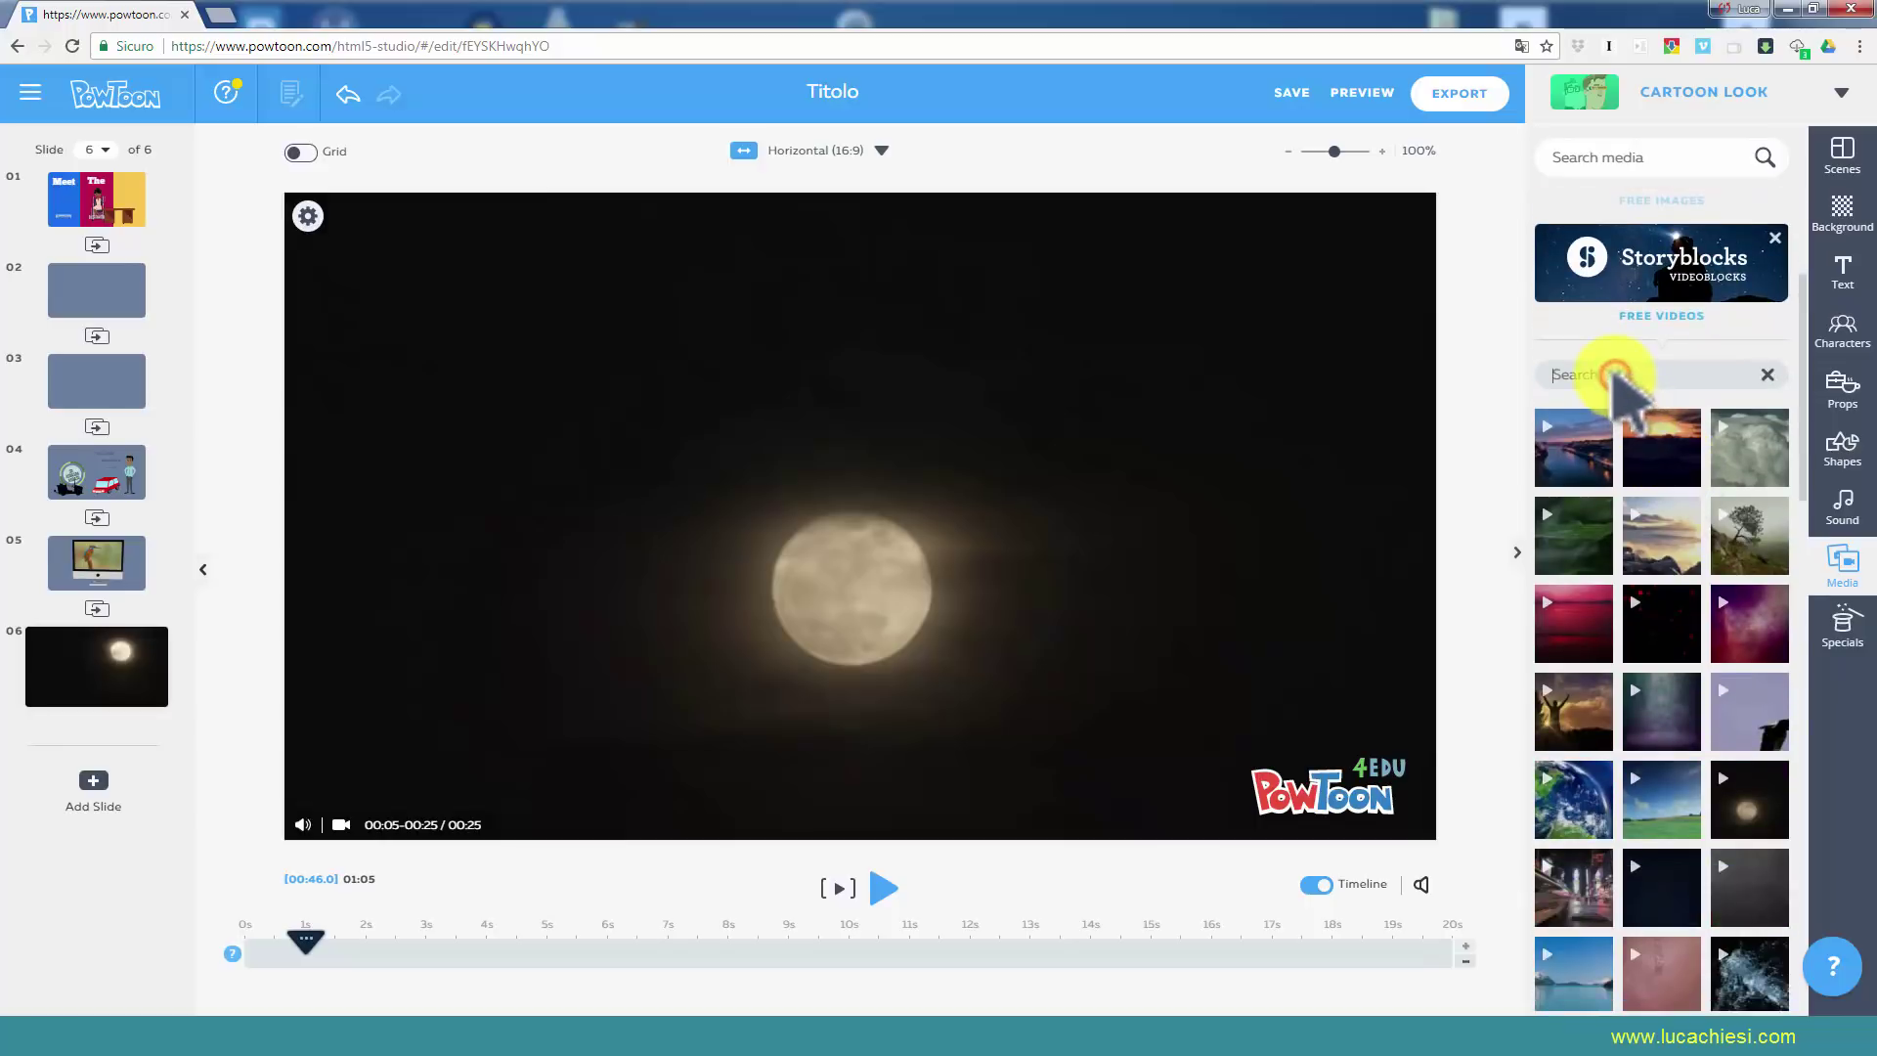
Search the free videos for 'people', browse the results, and close the list.
text(people)
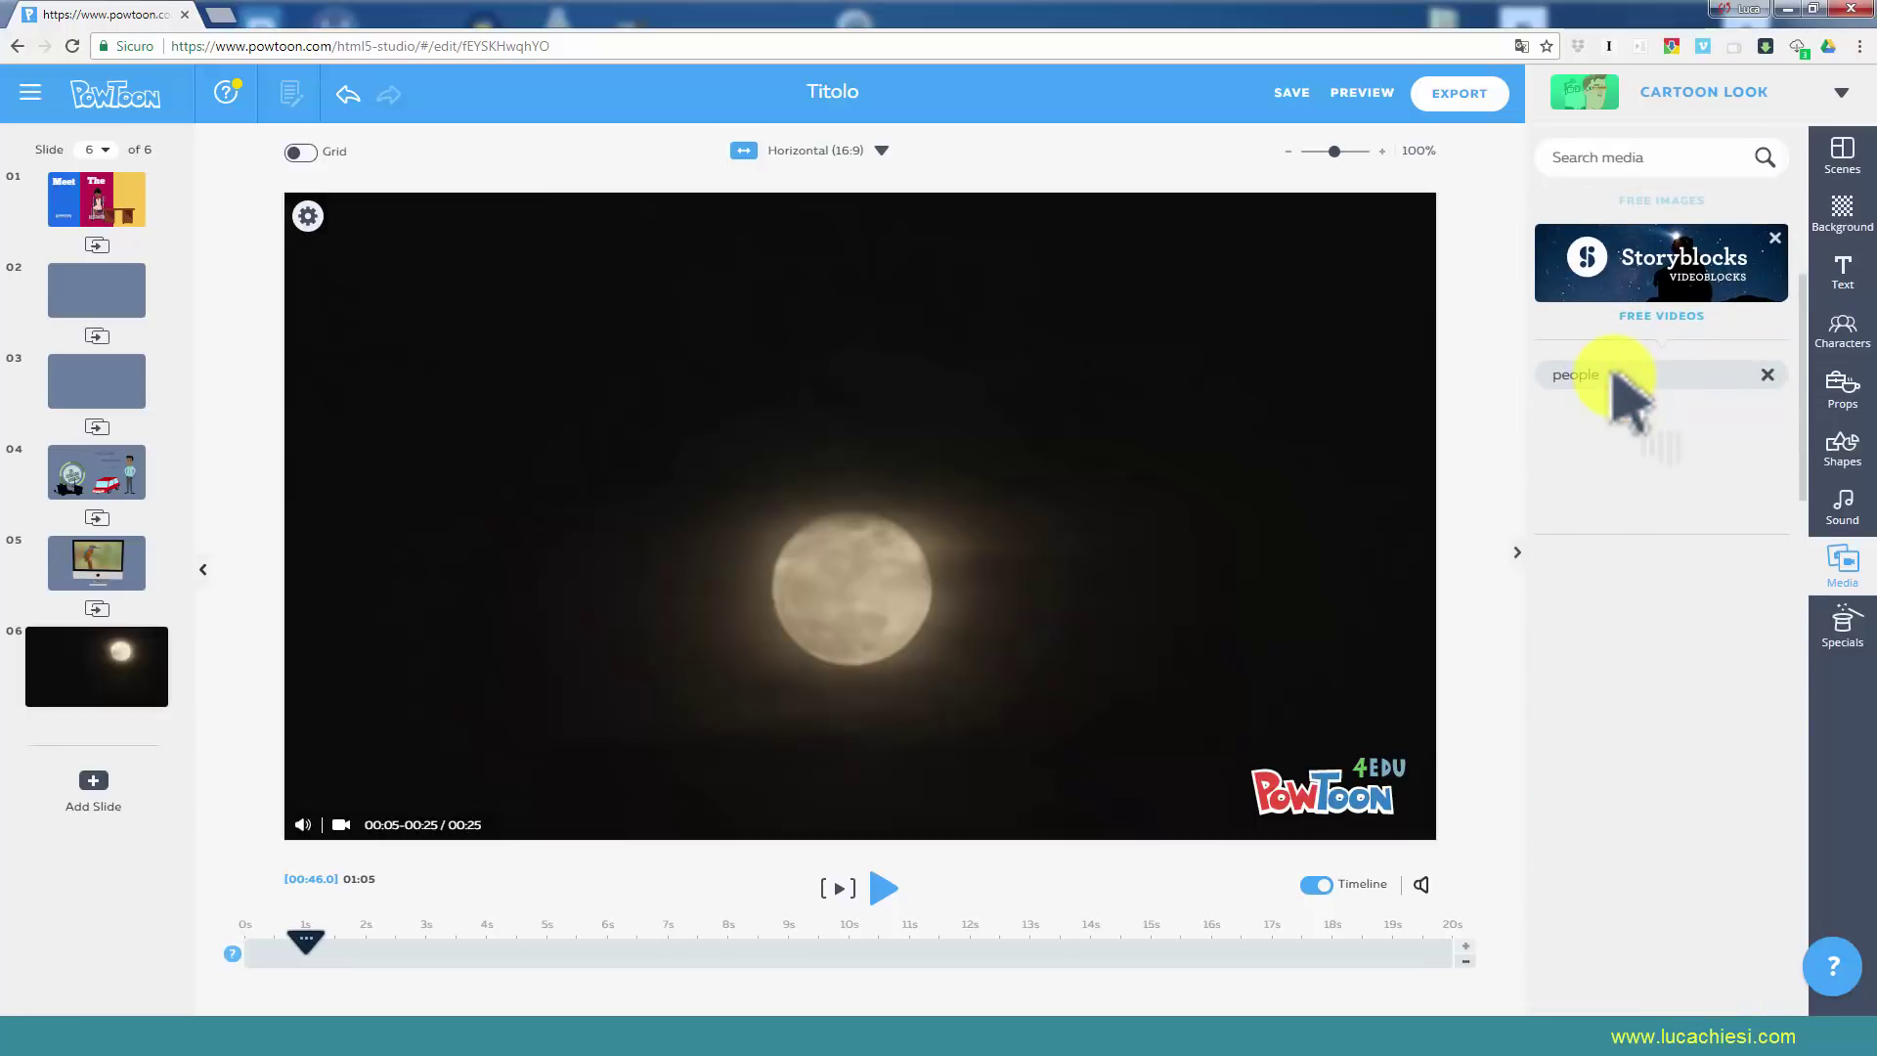
scroll(1652, 572, down, 5)
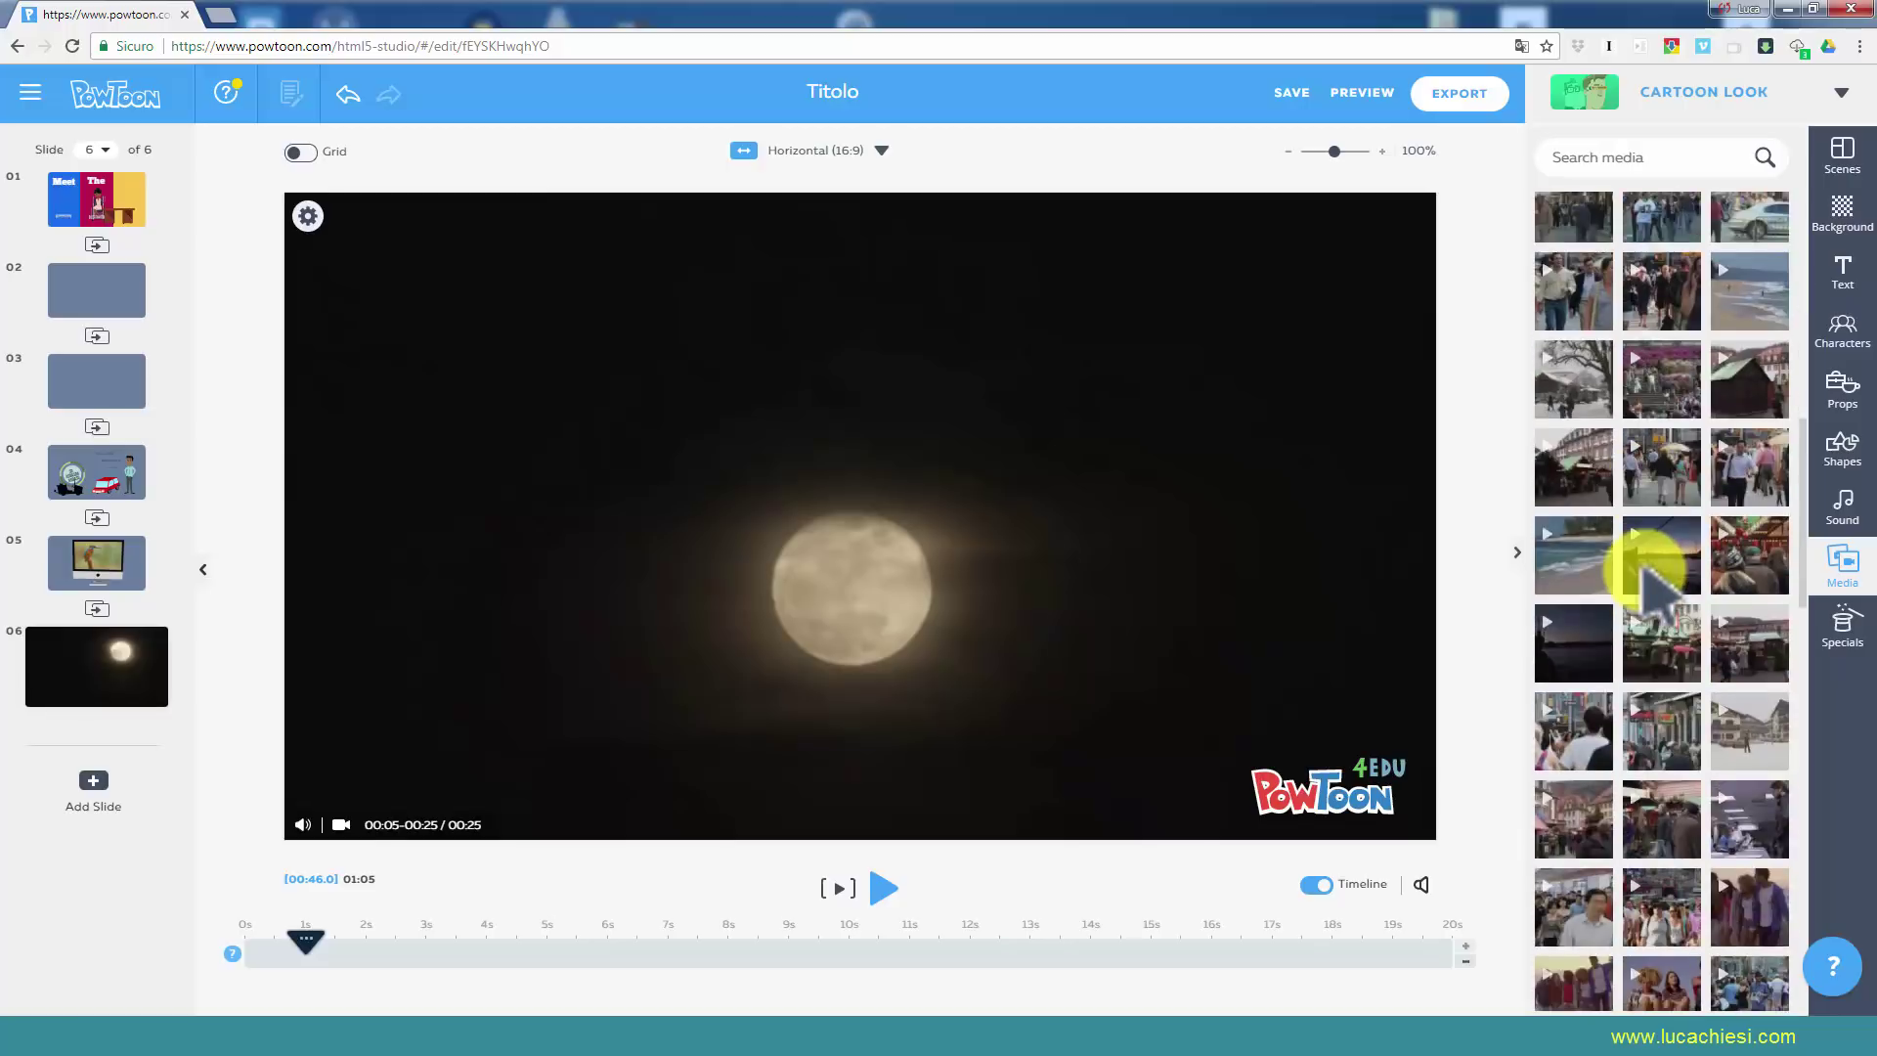
scroll(1647, 572, down, 5)
scroll(1652, 562, down, 3)
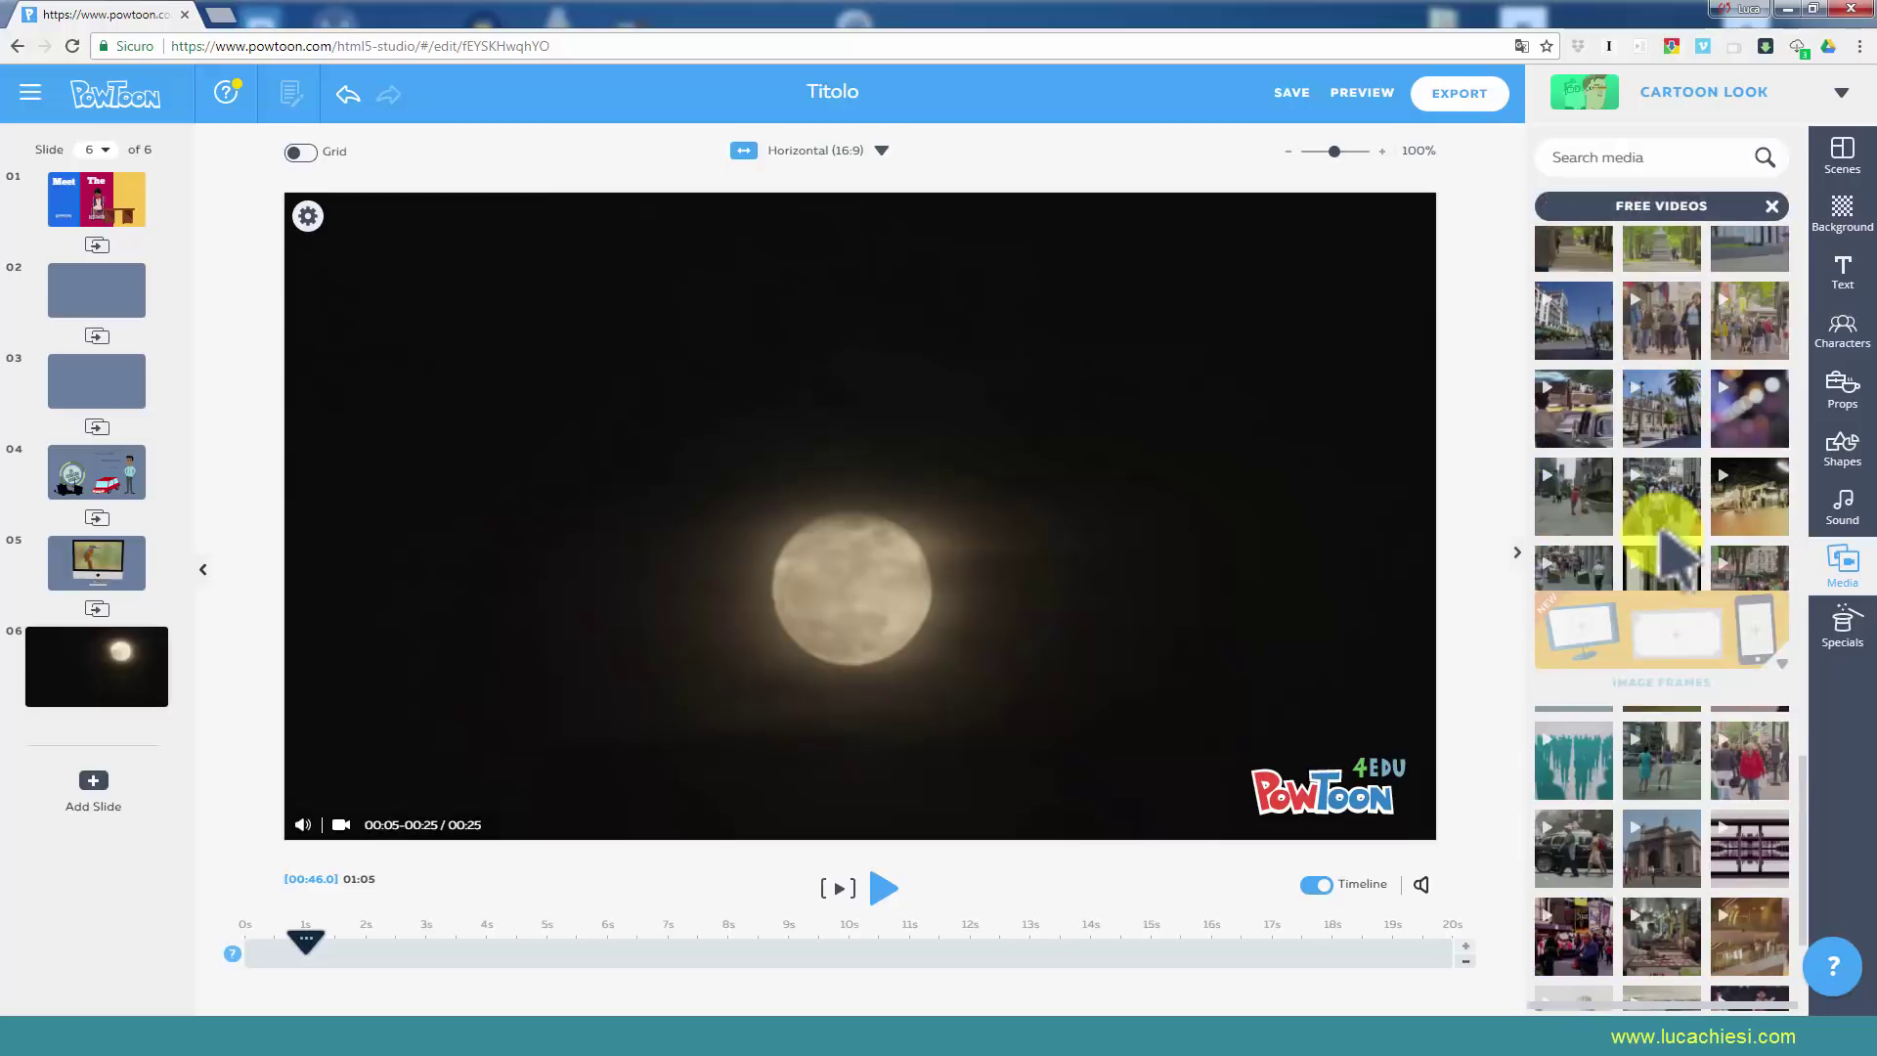
scroll(1663, 534, down, 3)
scroll(1665, 518, down, 3)
scroll(1668, 498, down, 2)
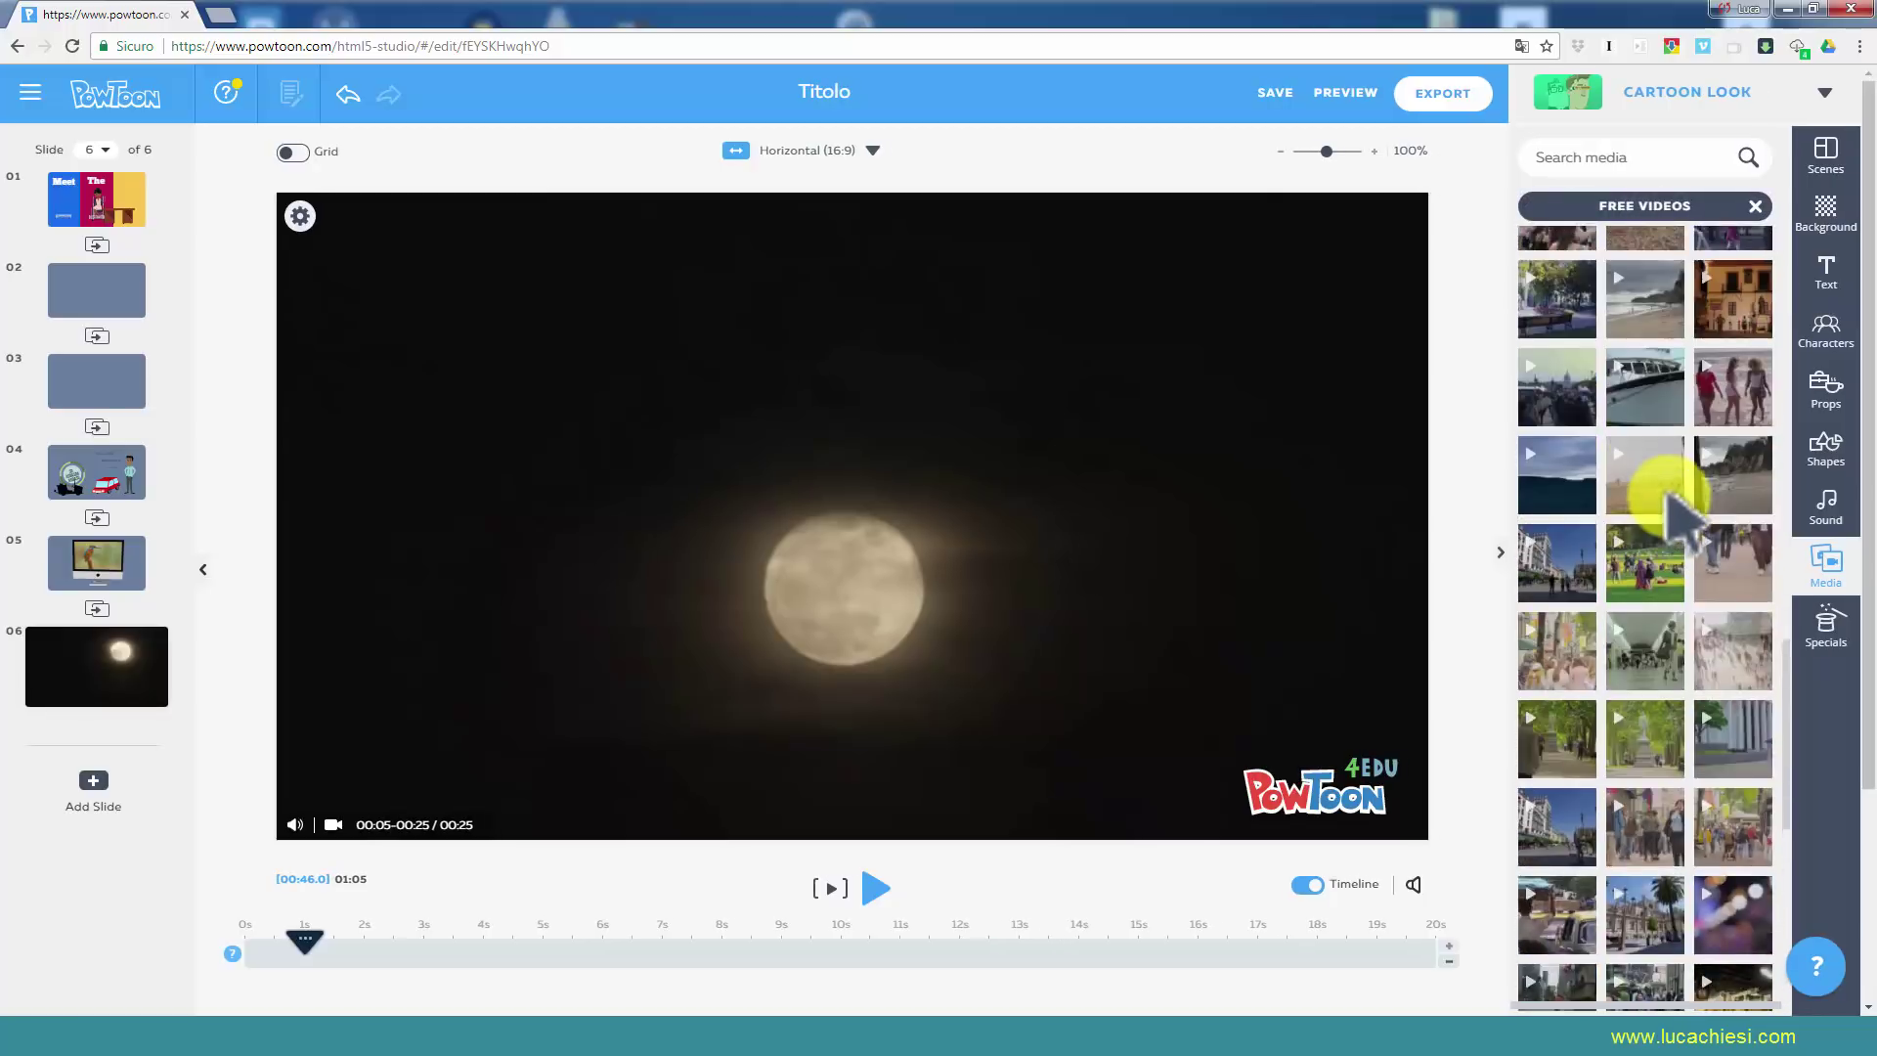
scroll(1673, 499, down, 3)
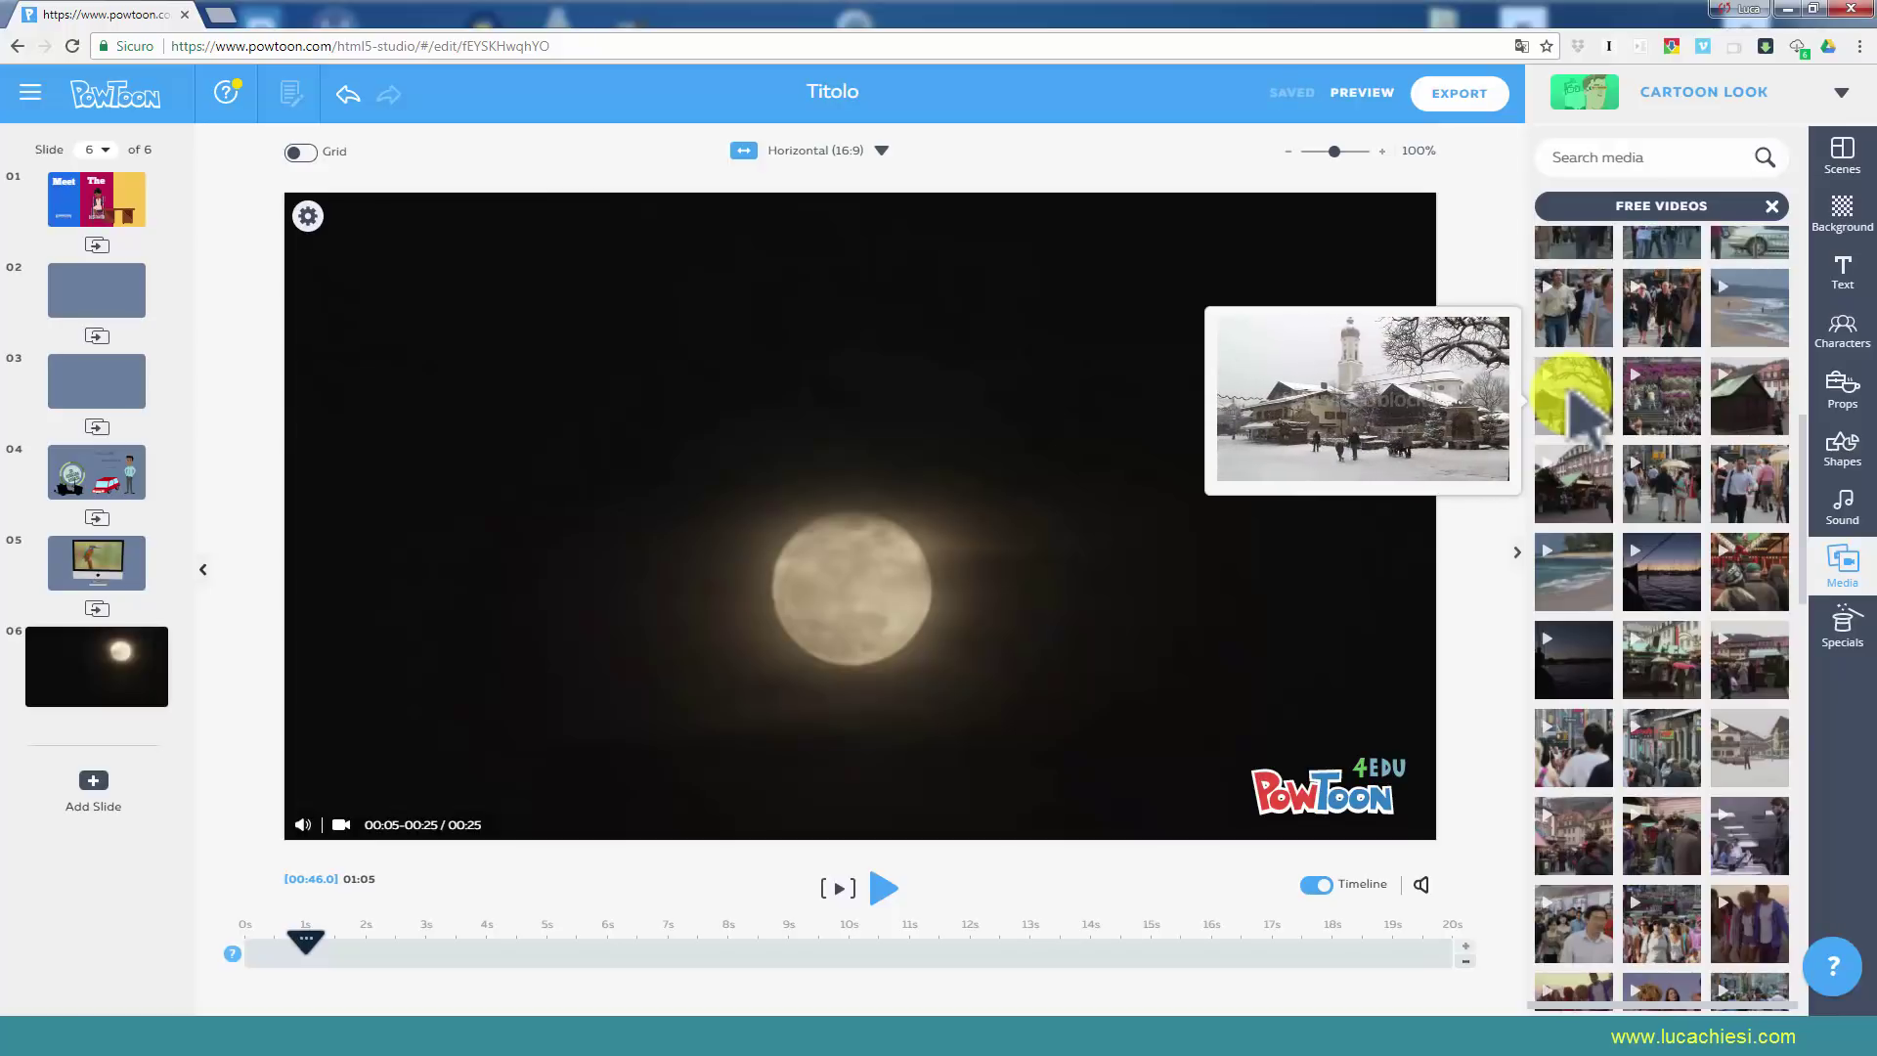
click(1771, 206)
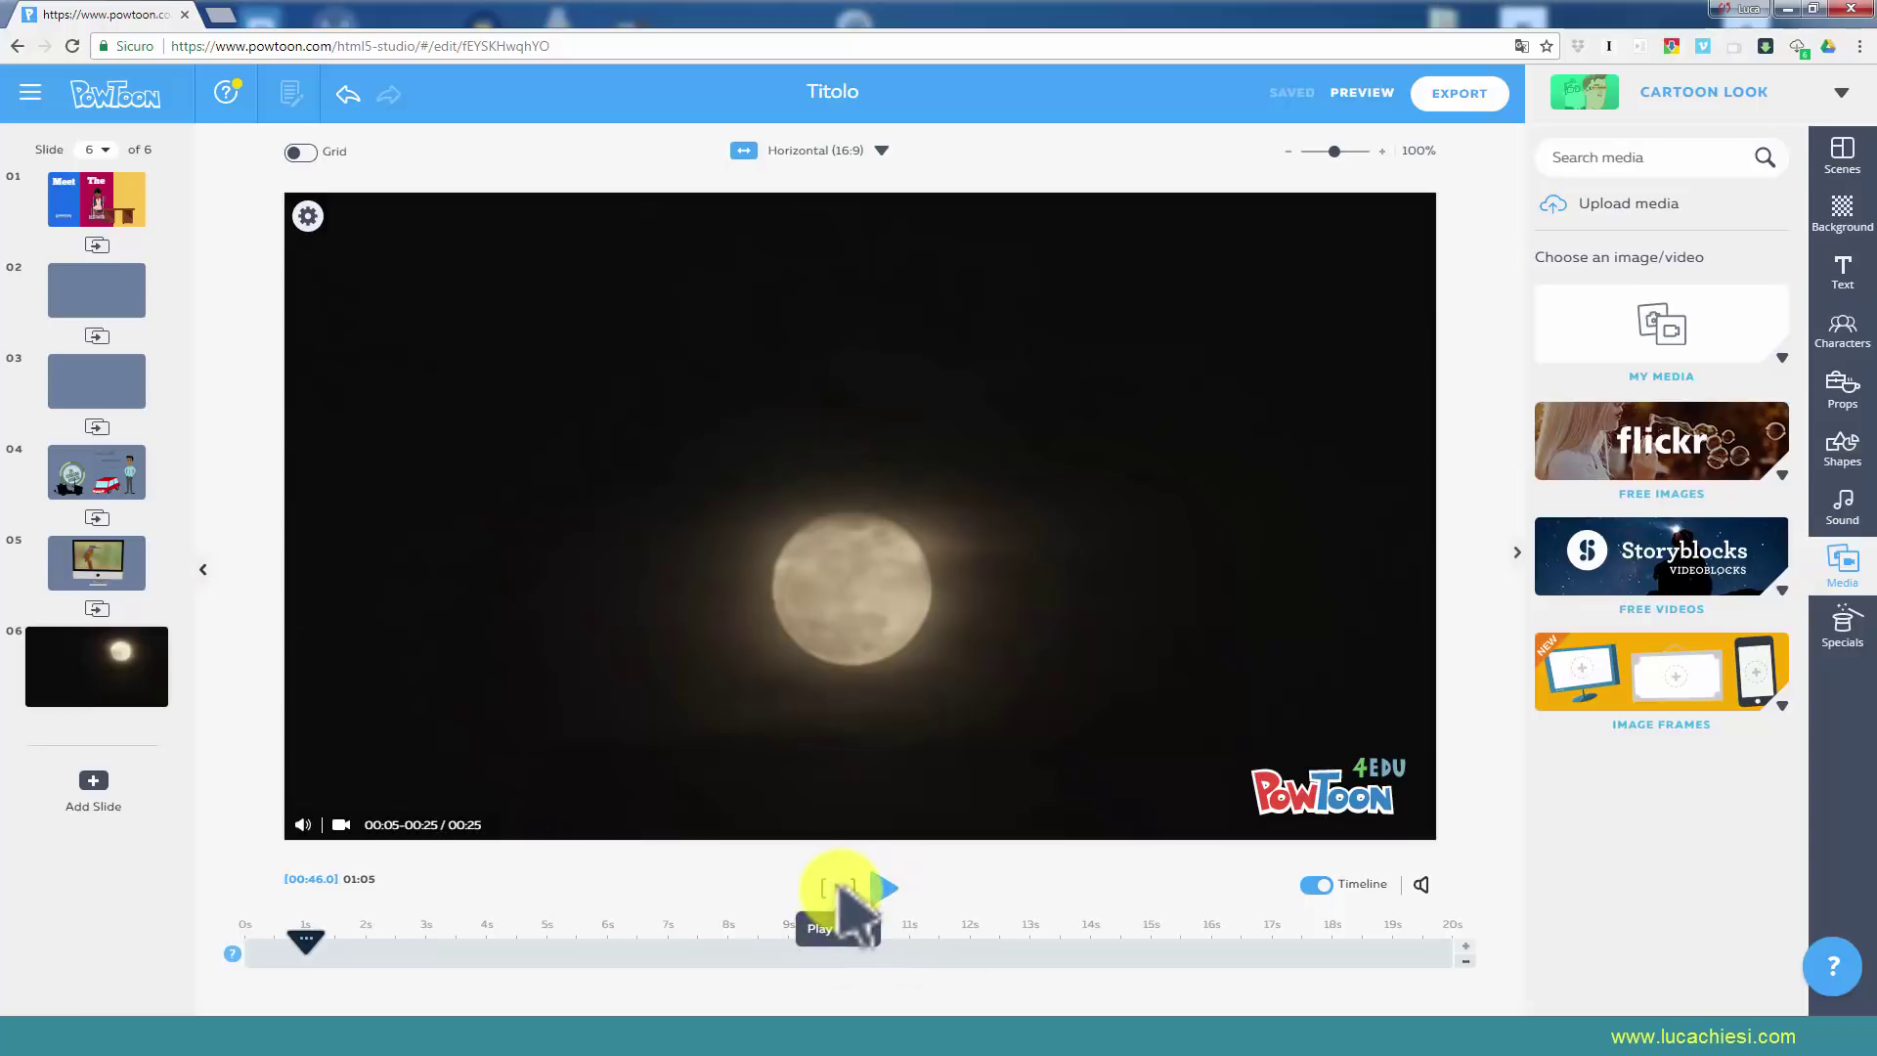
click(839, 887)
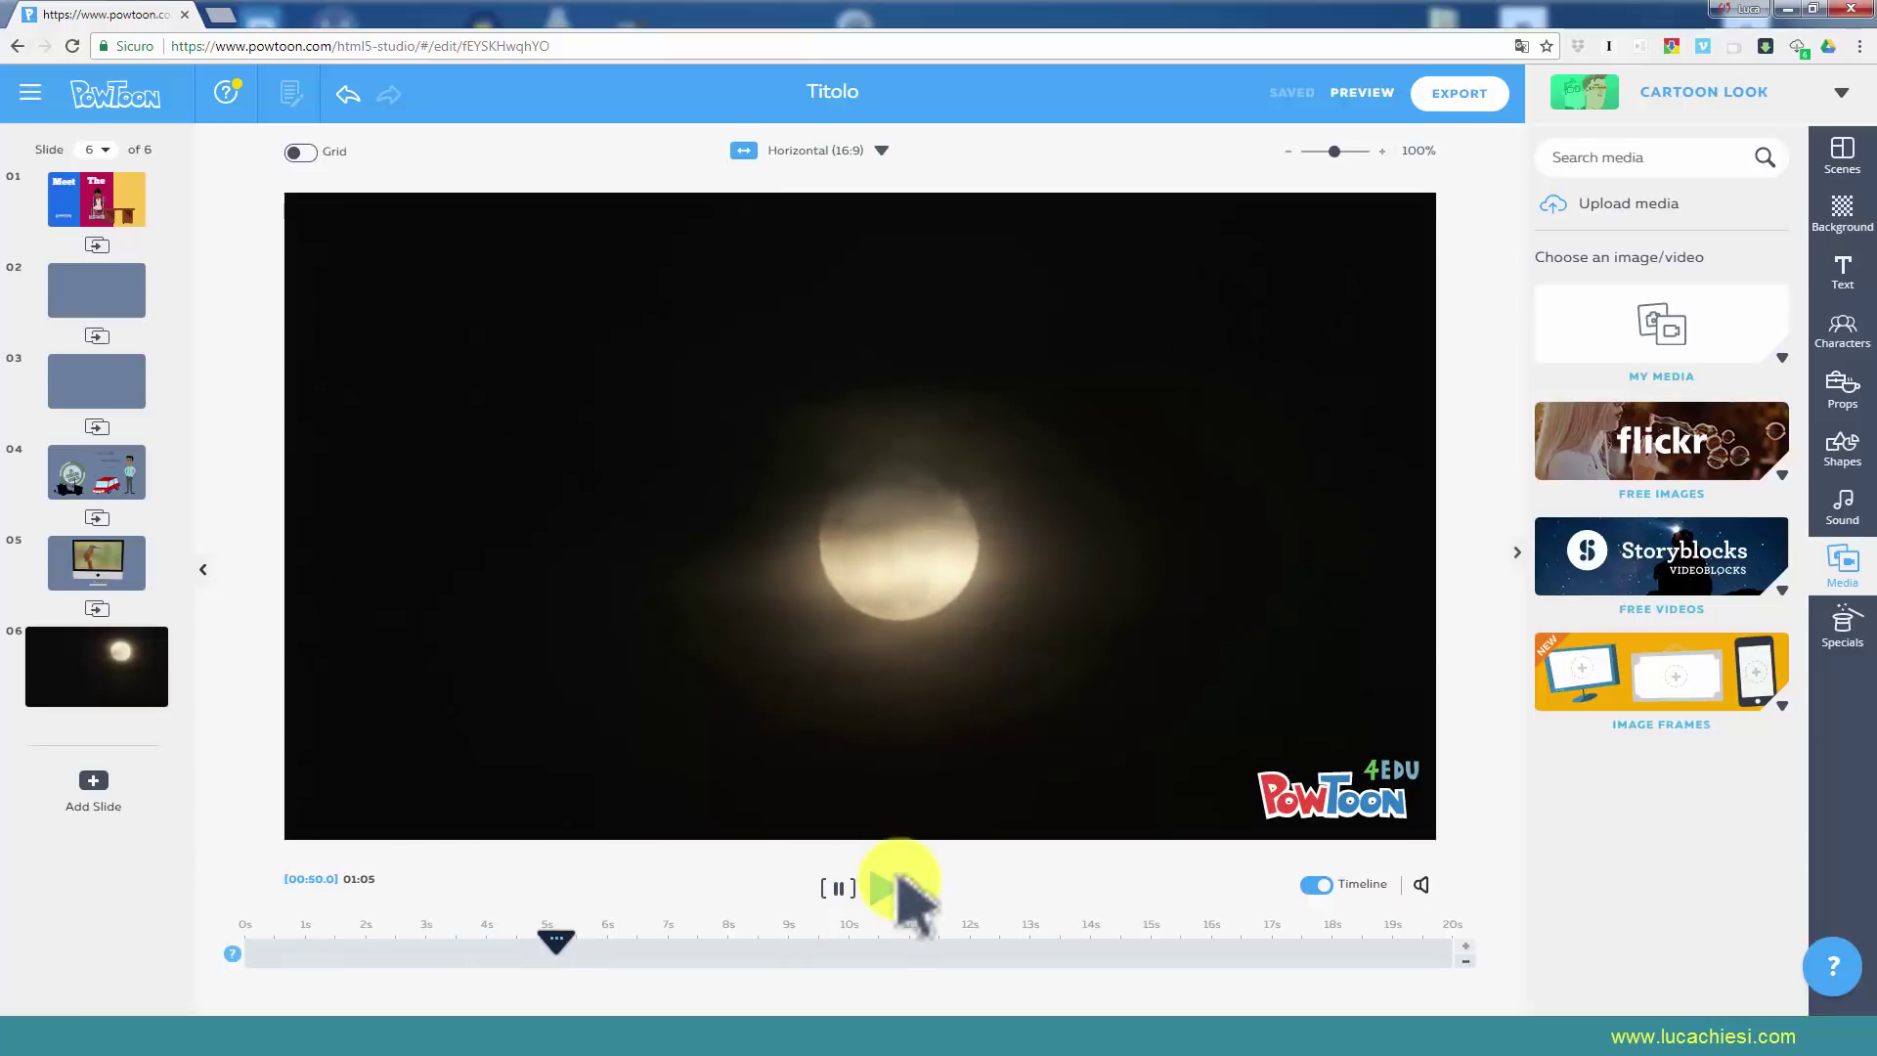
click(843, 888)
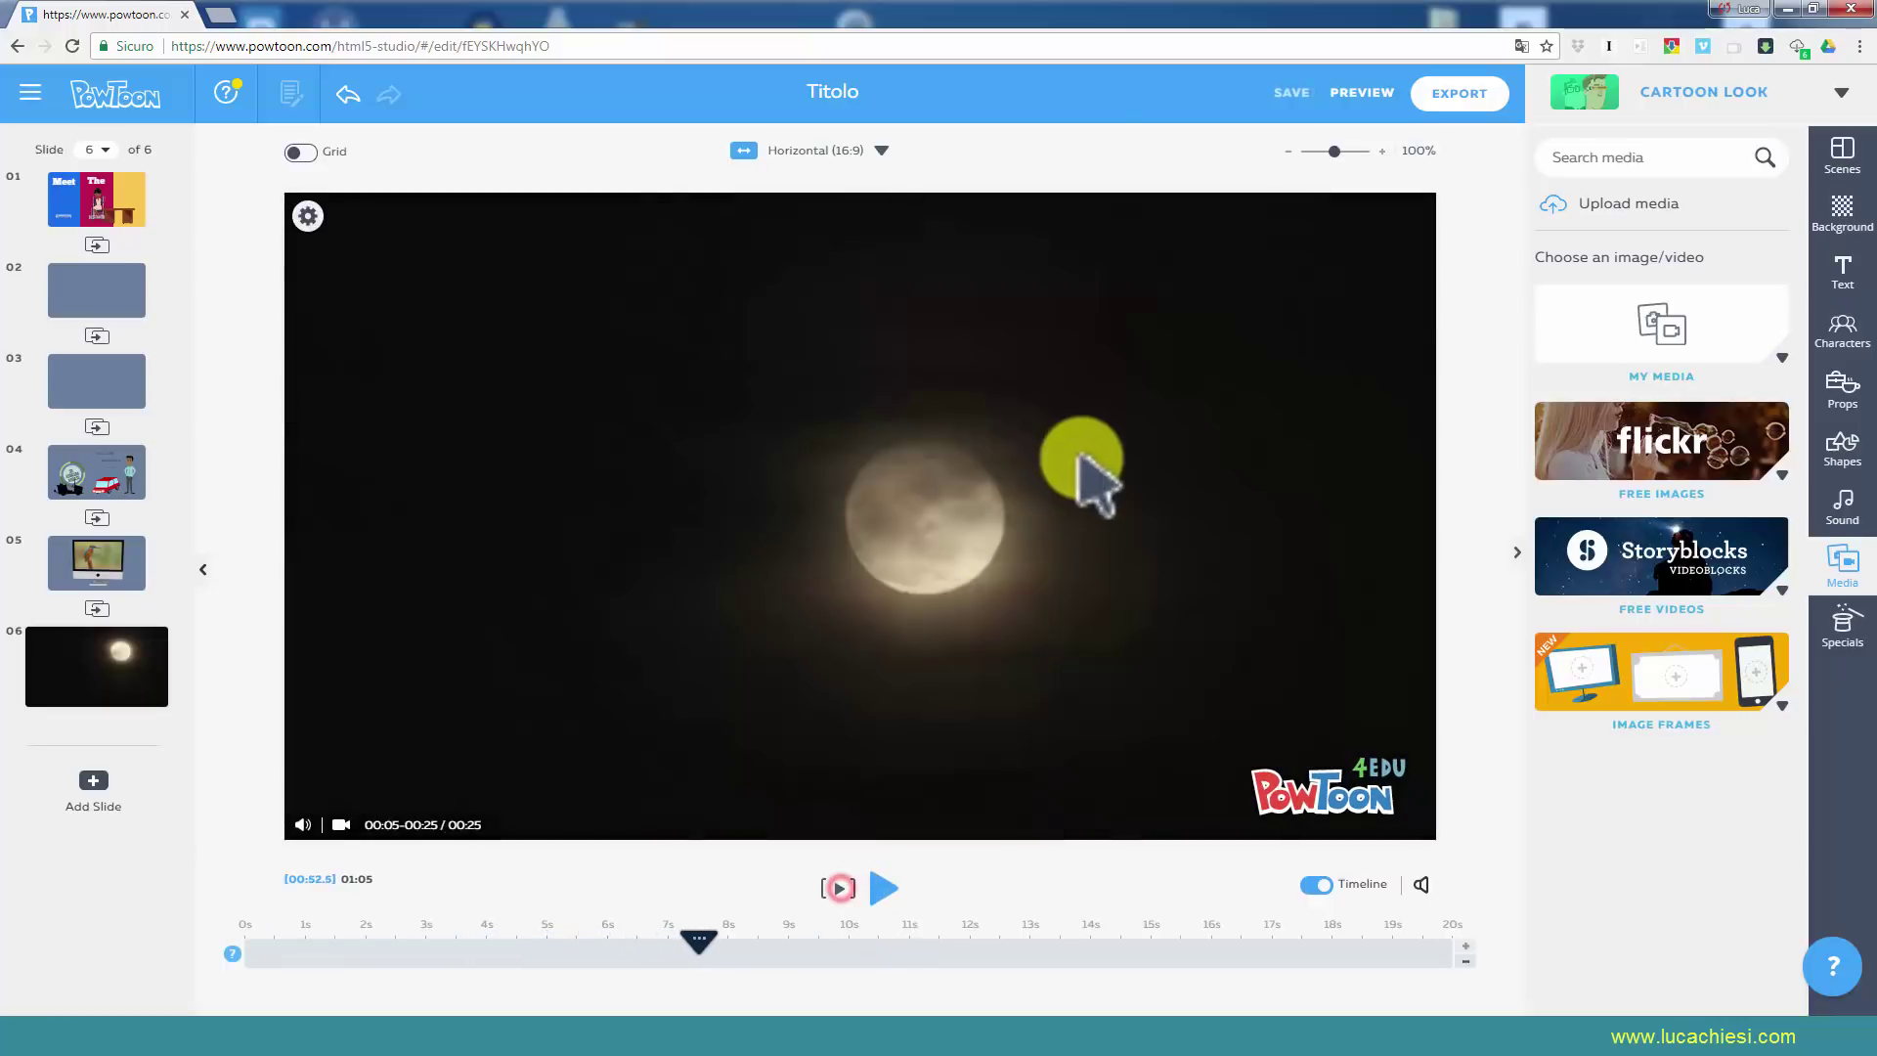
Place a title reading 'Luna piena' near the top-left of slide 6.
click(1842, 269)
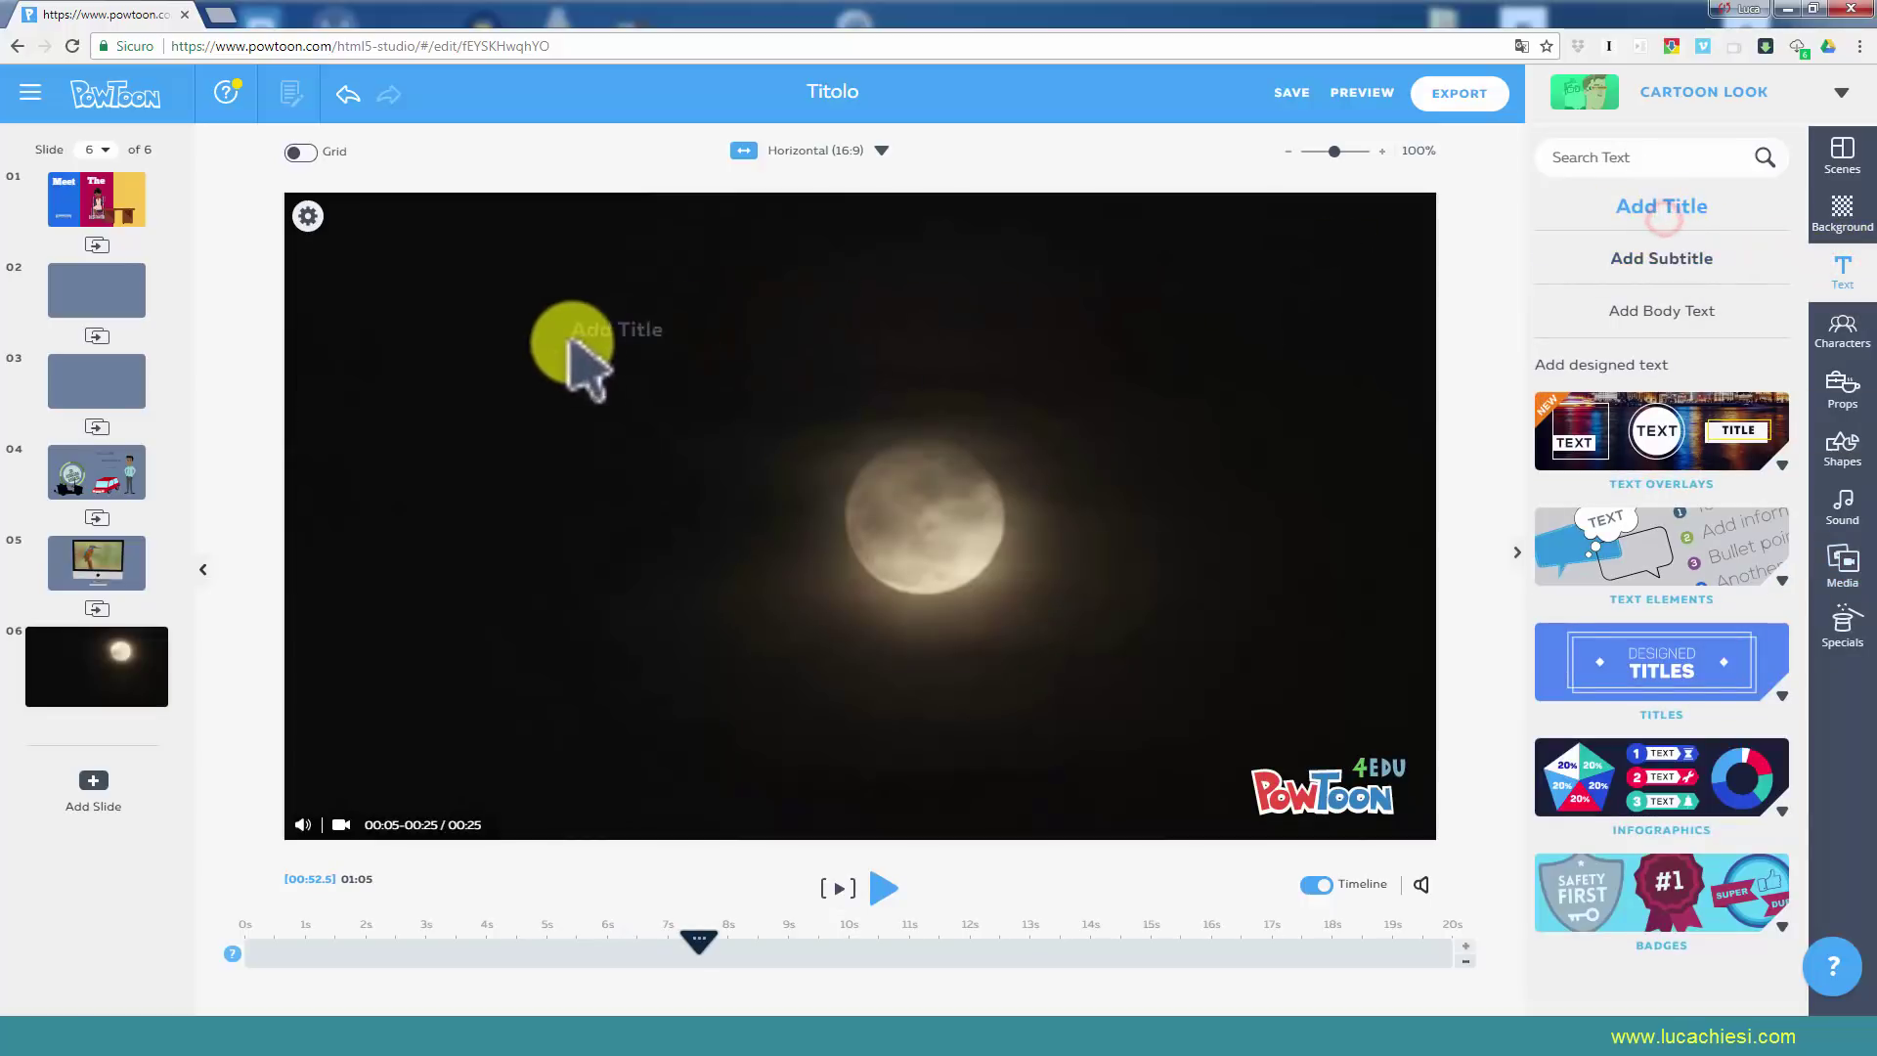
drag(1580, 227, 588, 344)
text(Luna p)
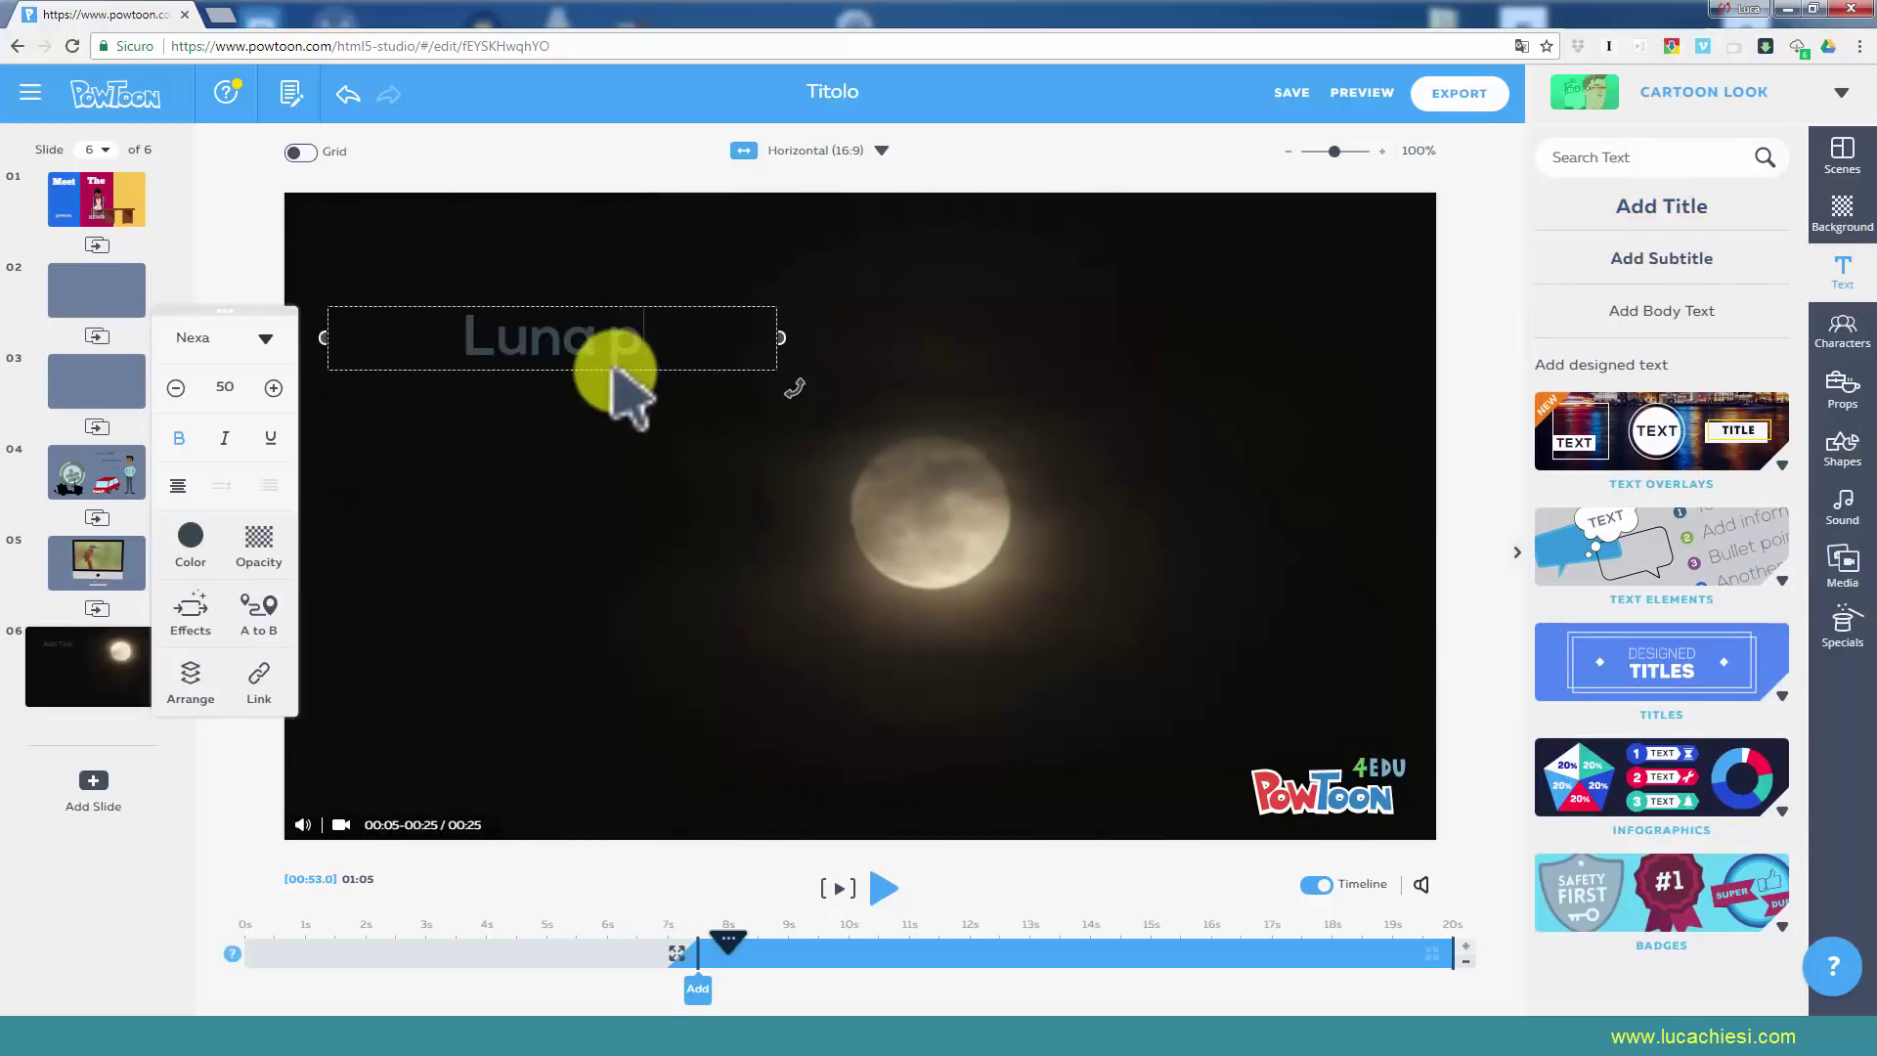
text(iena)
click(590, 435)
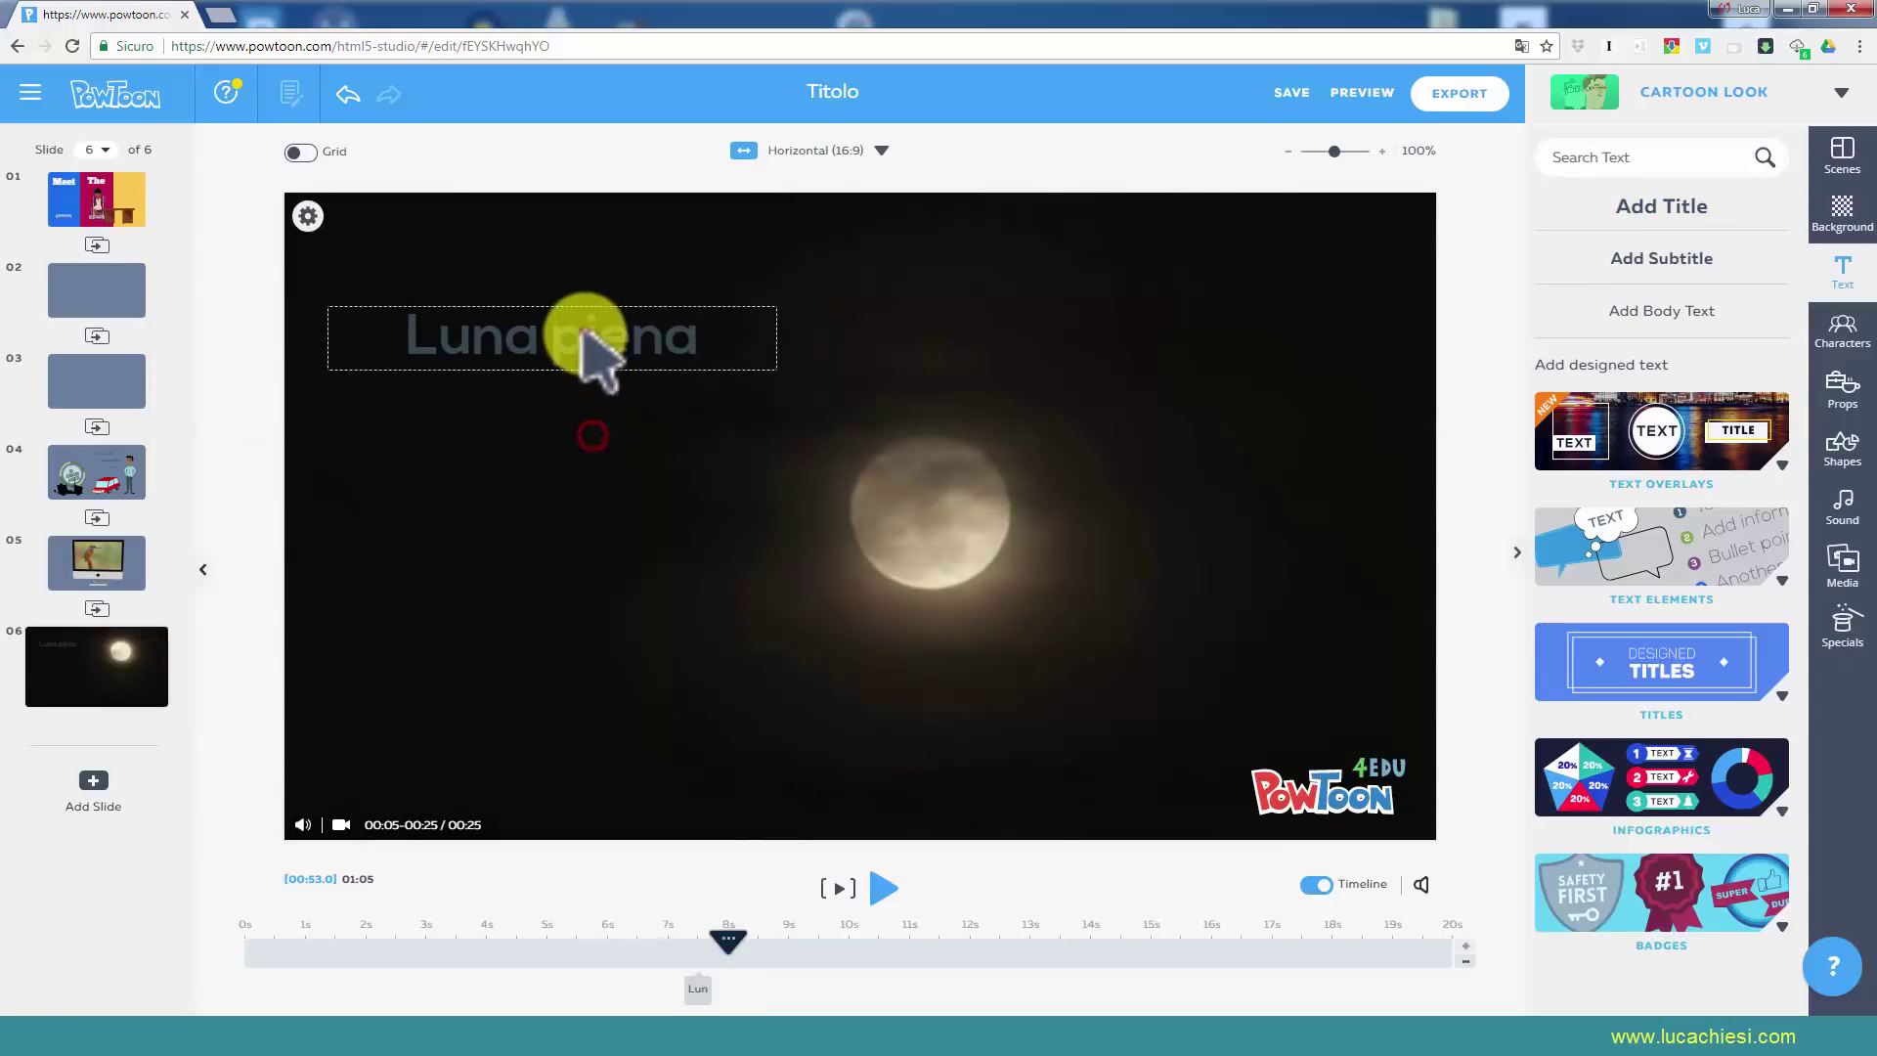
Change the Luna piena title colour to white.
click(586, 356)
click(488, 276)
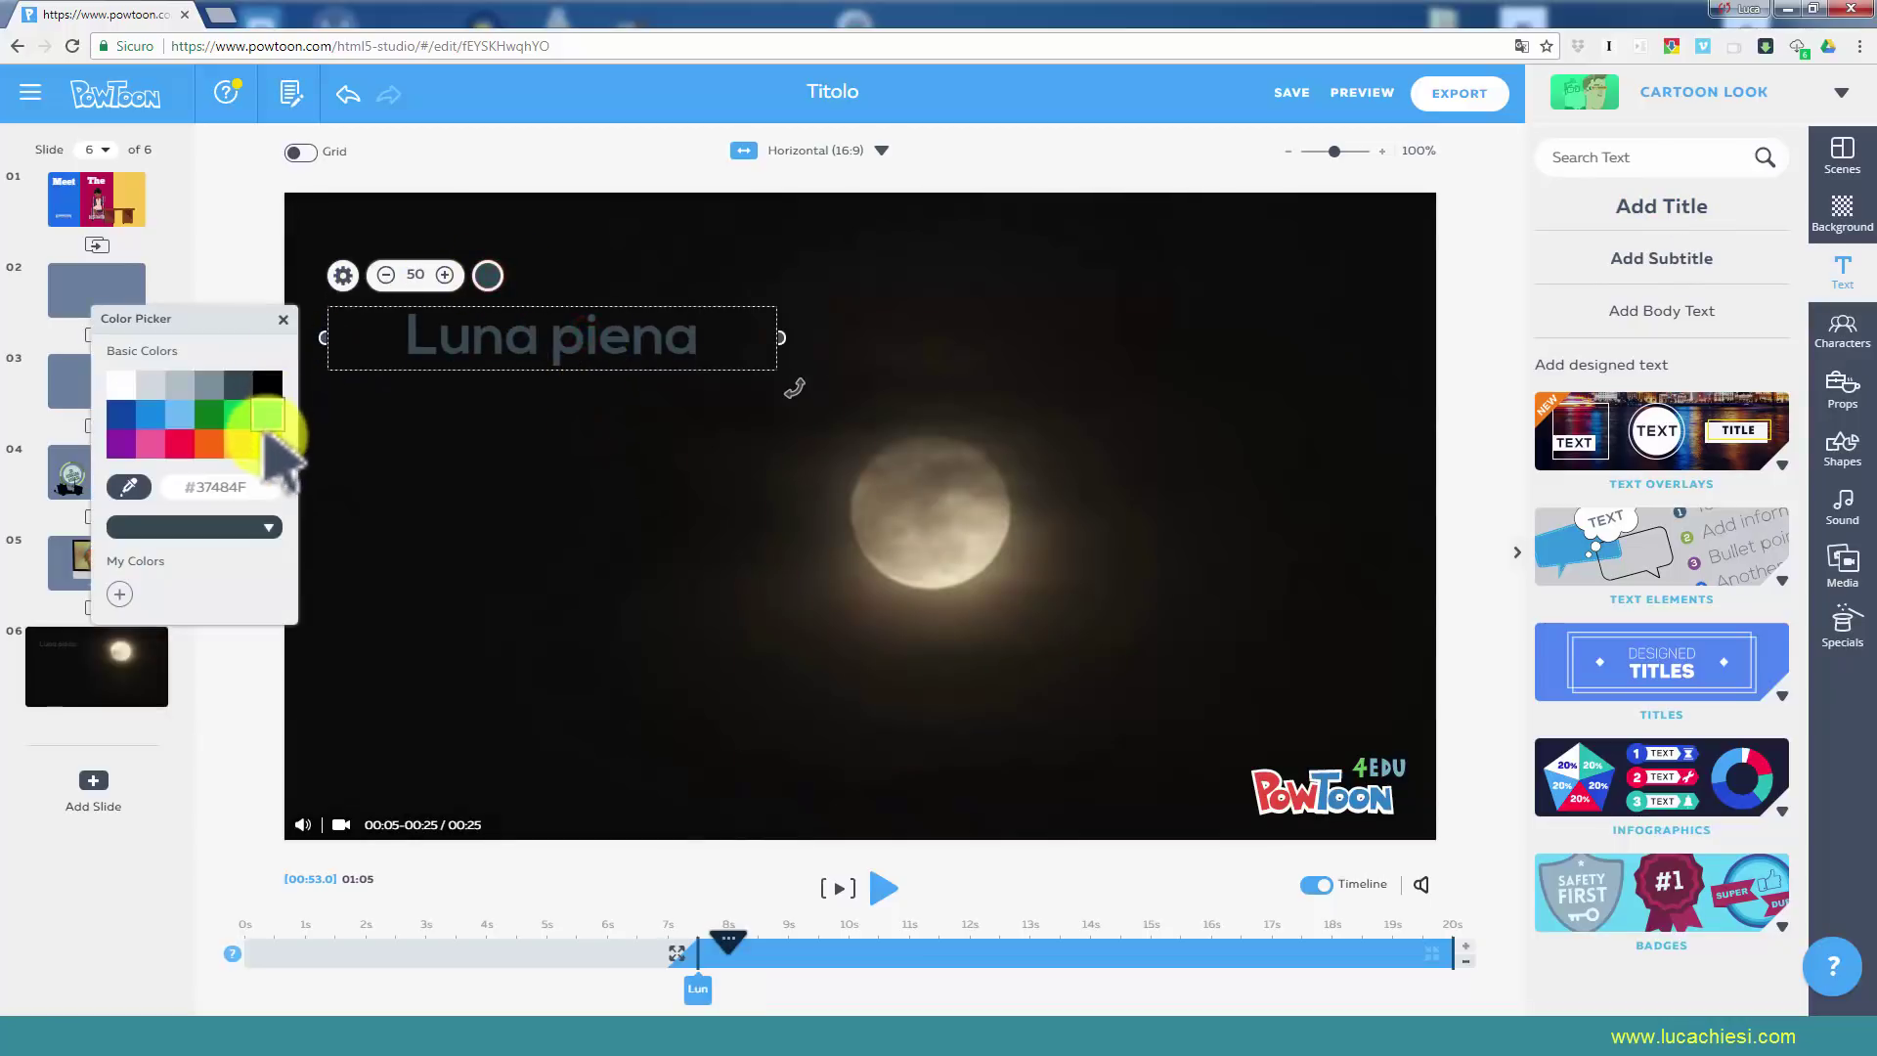
click(122, 386)
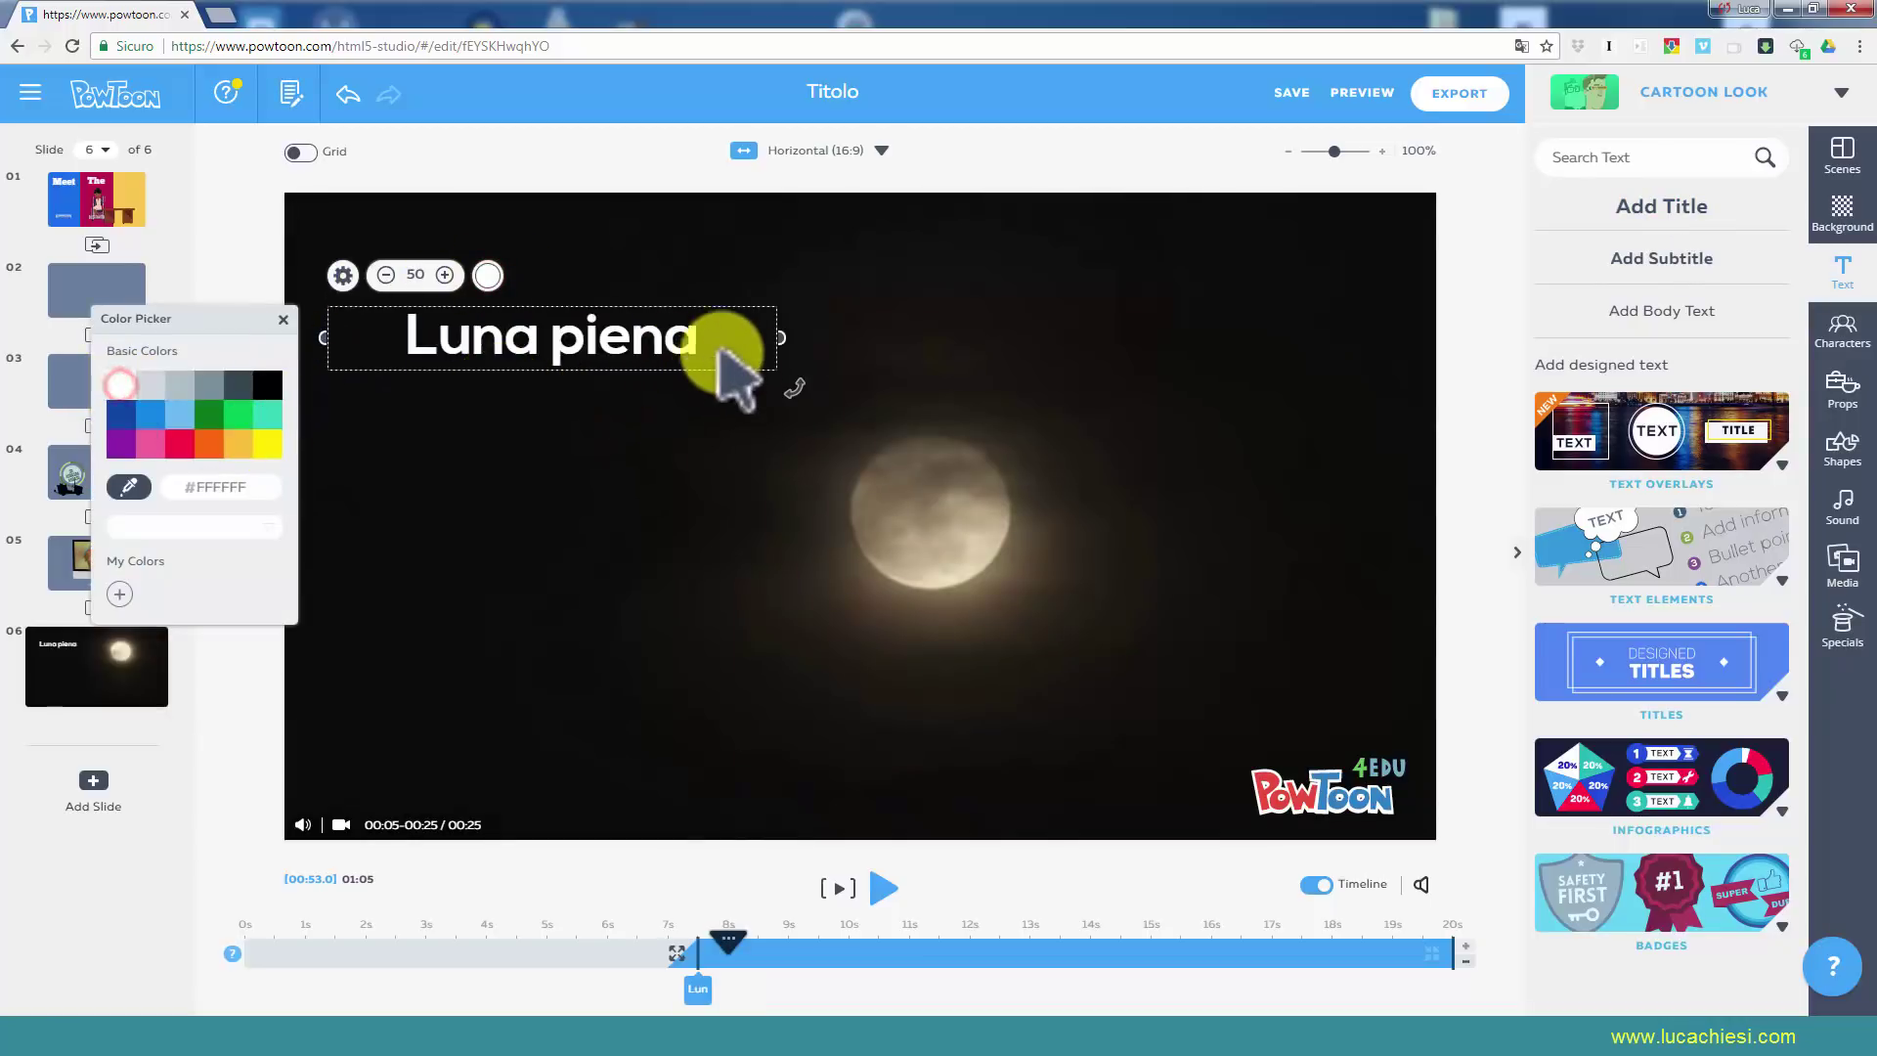
click(709, 354)
Set the Luna piena title's timeline bar to run from about 4.8 to 11 seconds, then preview the slide.
double_click(665, 332)
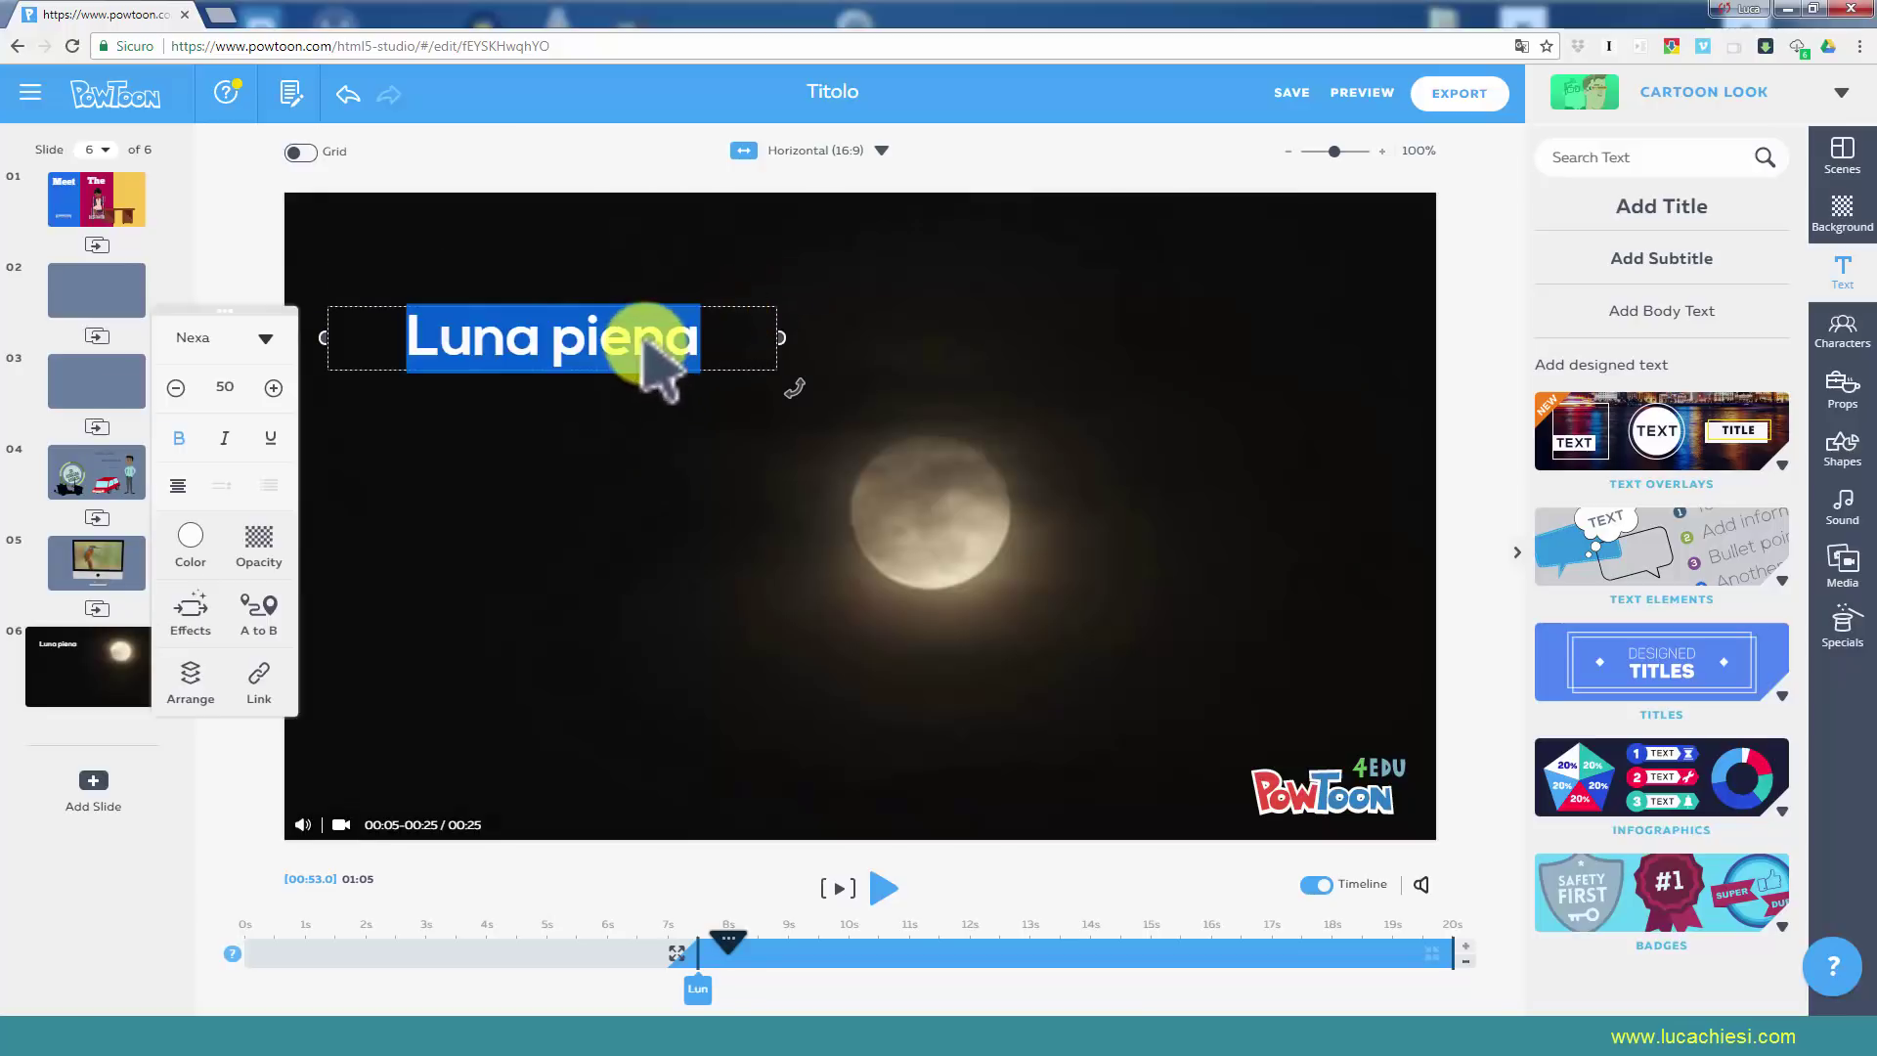
click(733, 451)
click(649, 354)
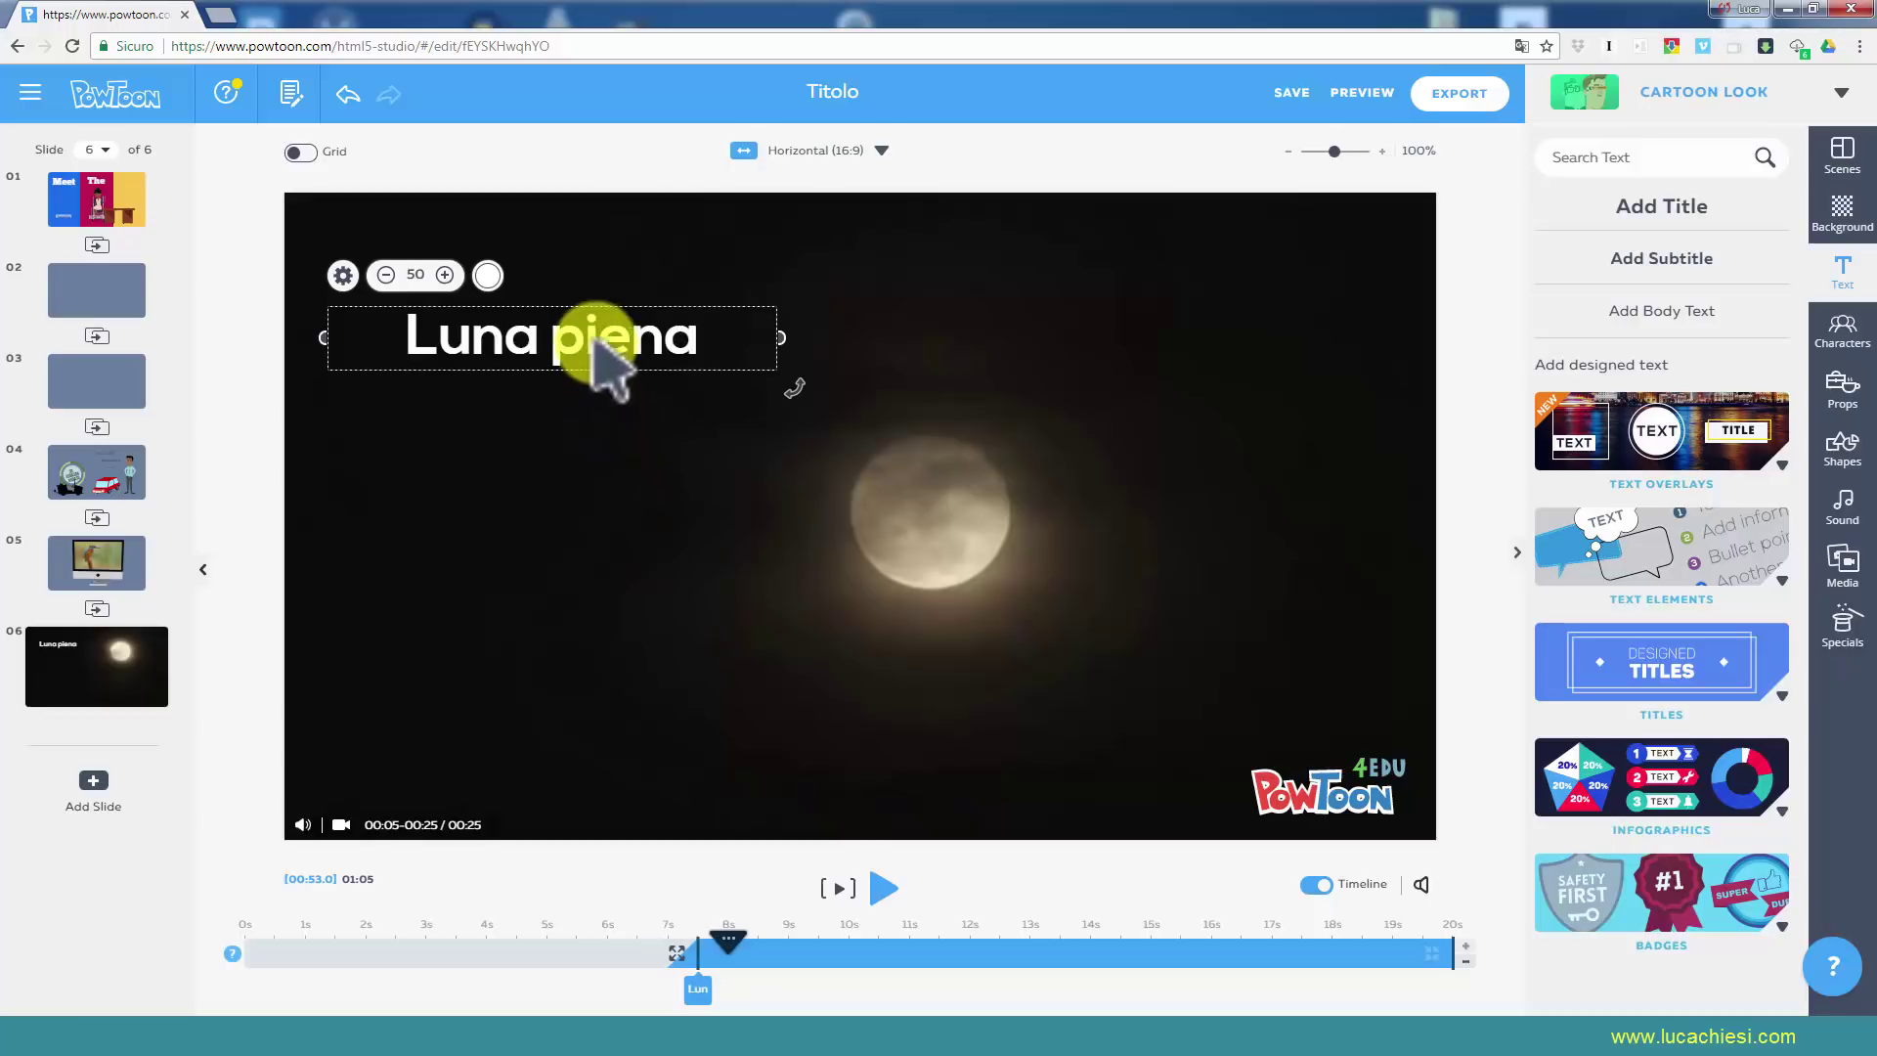
drag(677, 951, 551, 951)
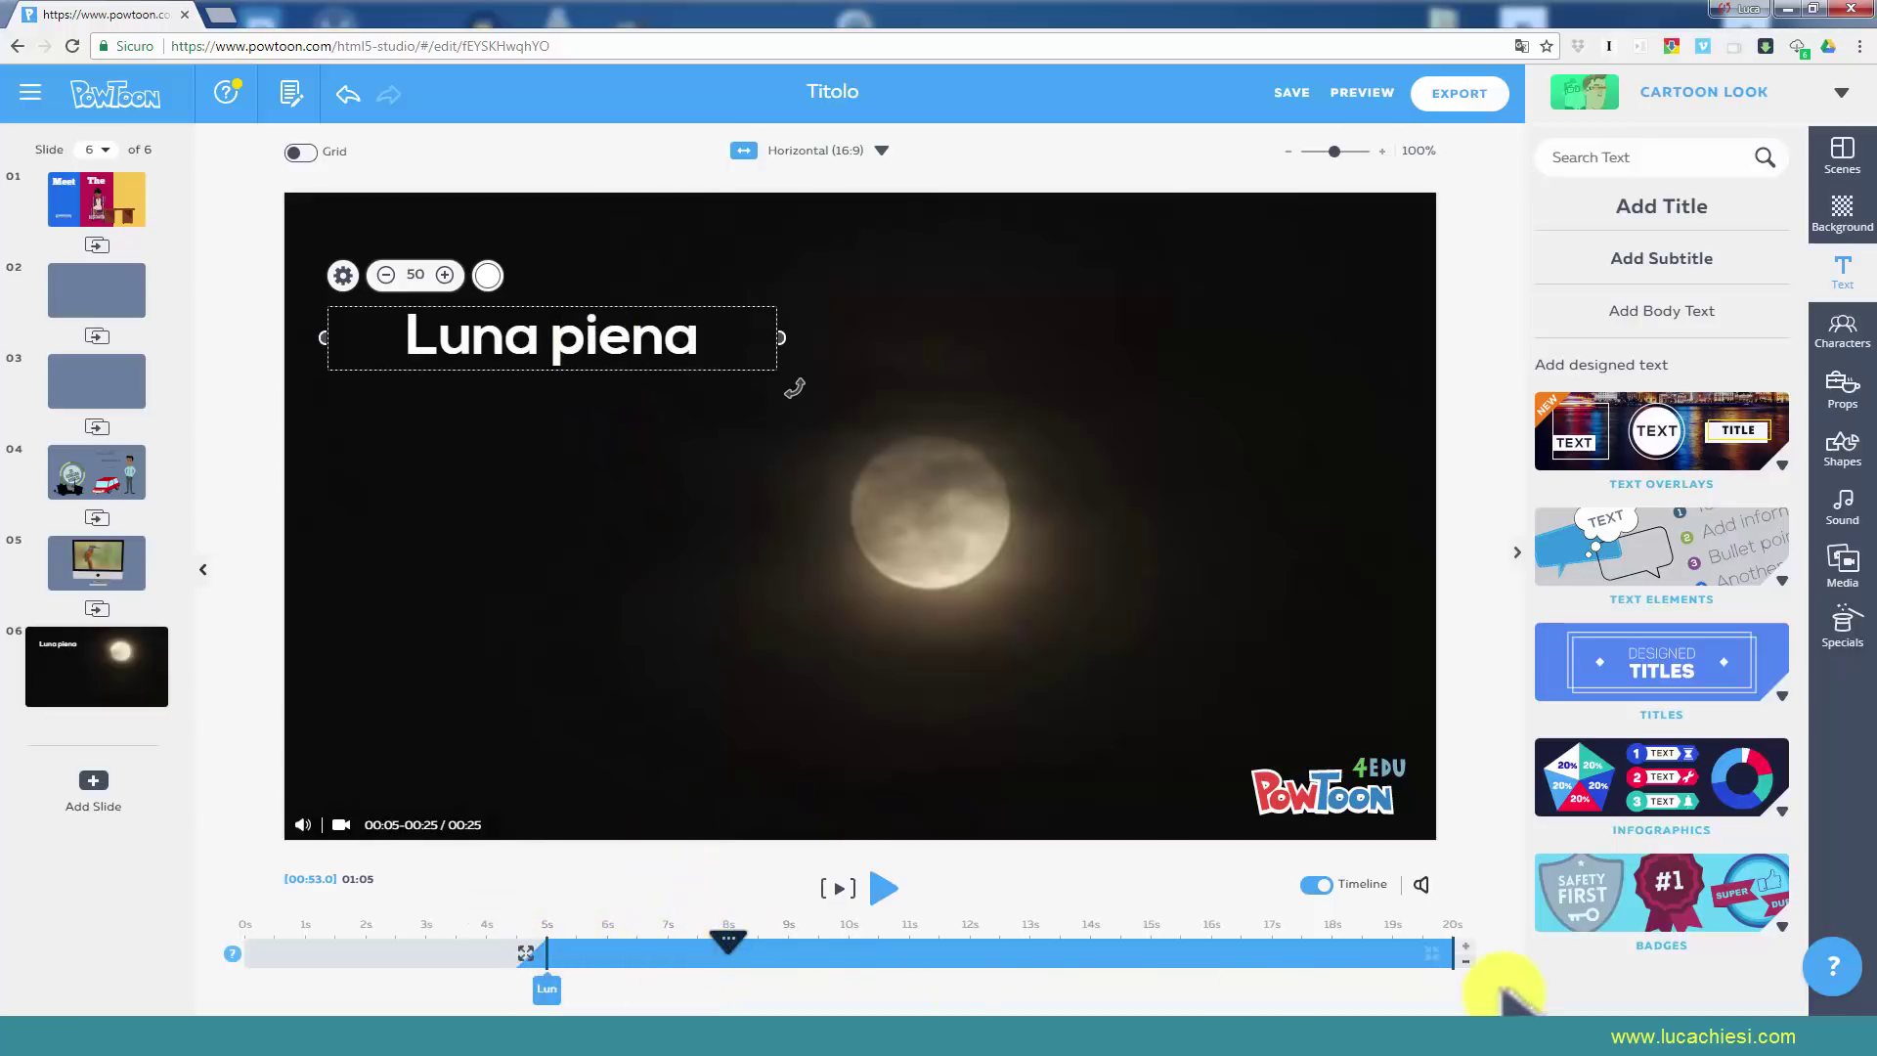
drag(1454, 952, 899, 940)
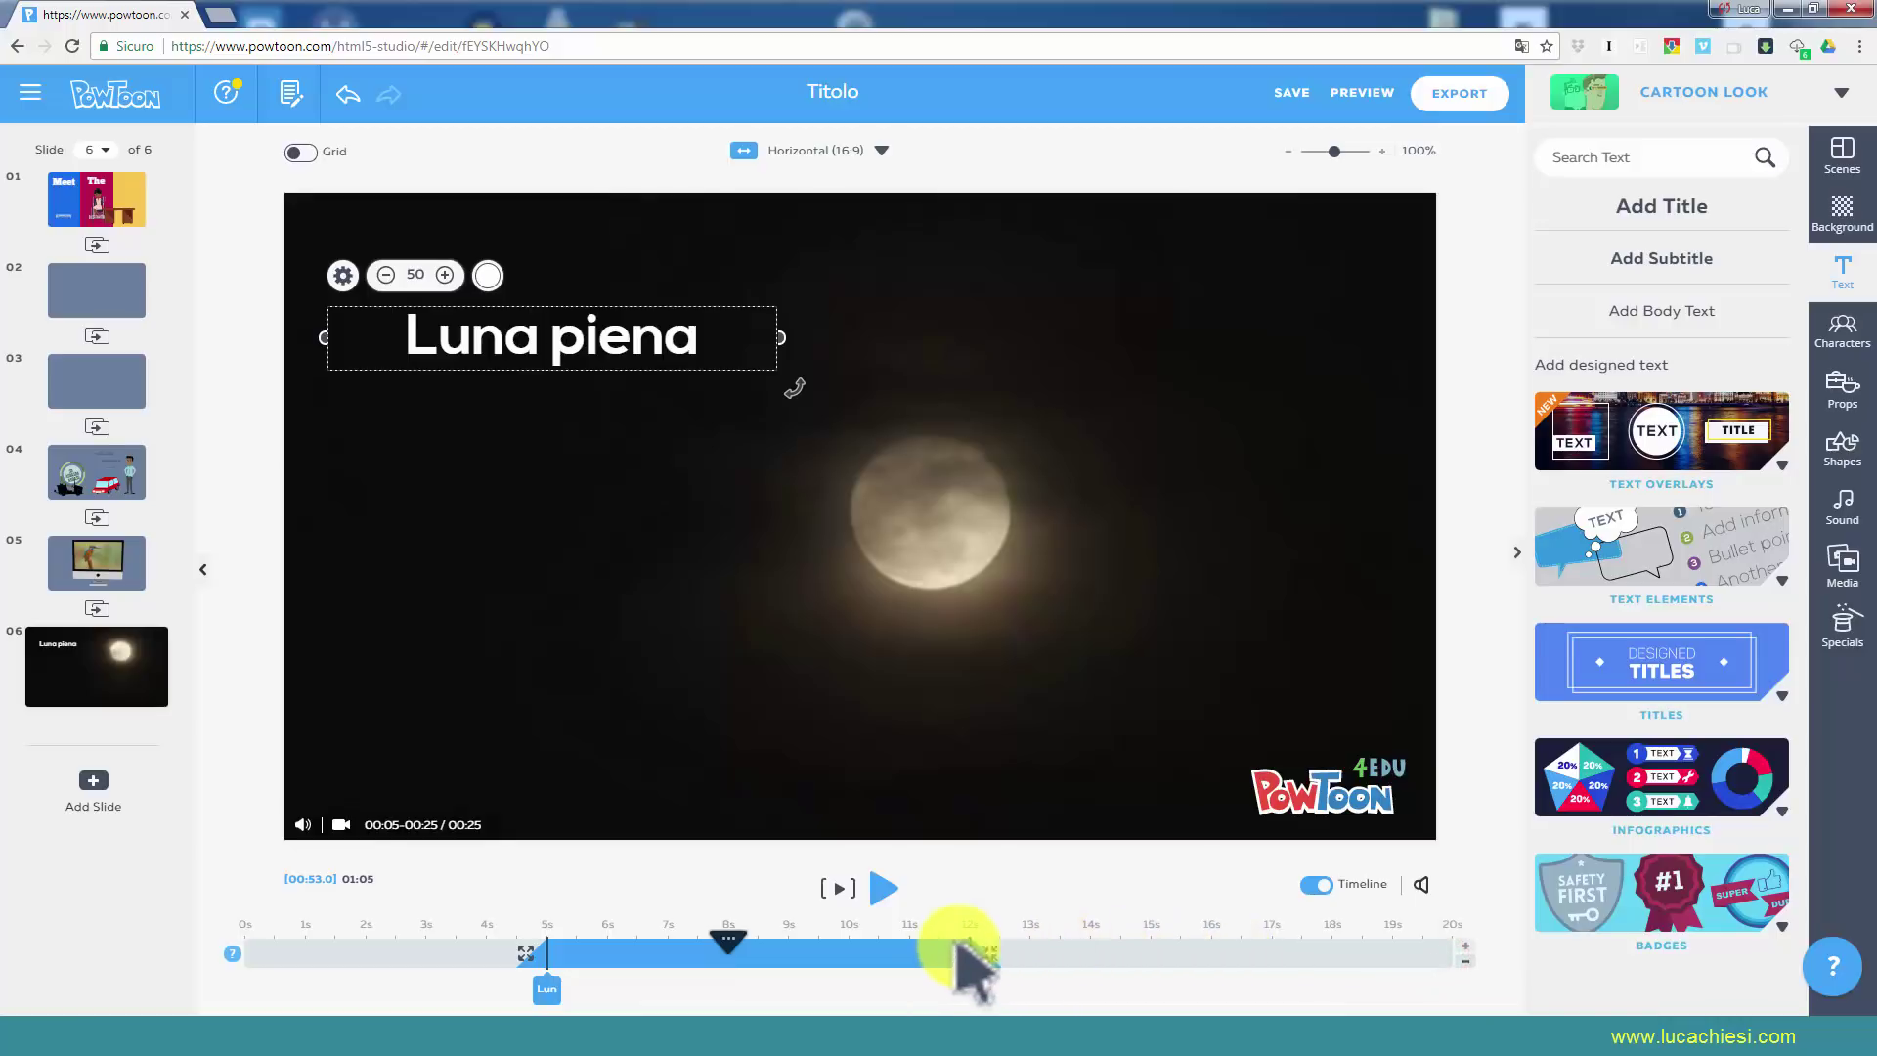
click(838, 887)
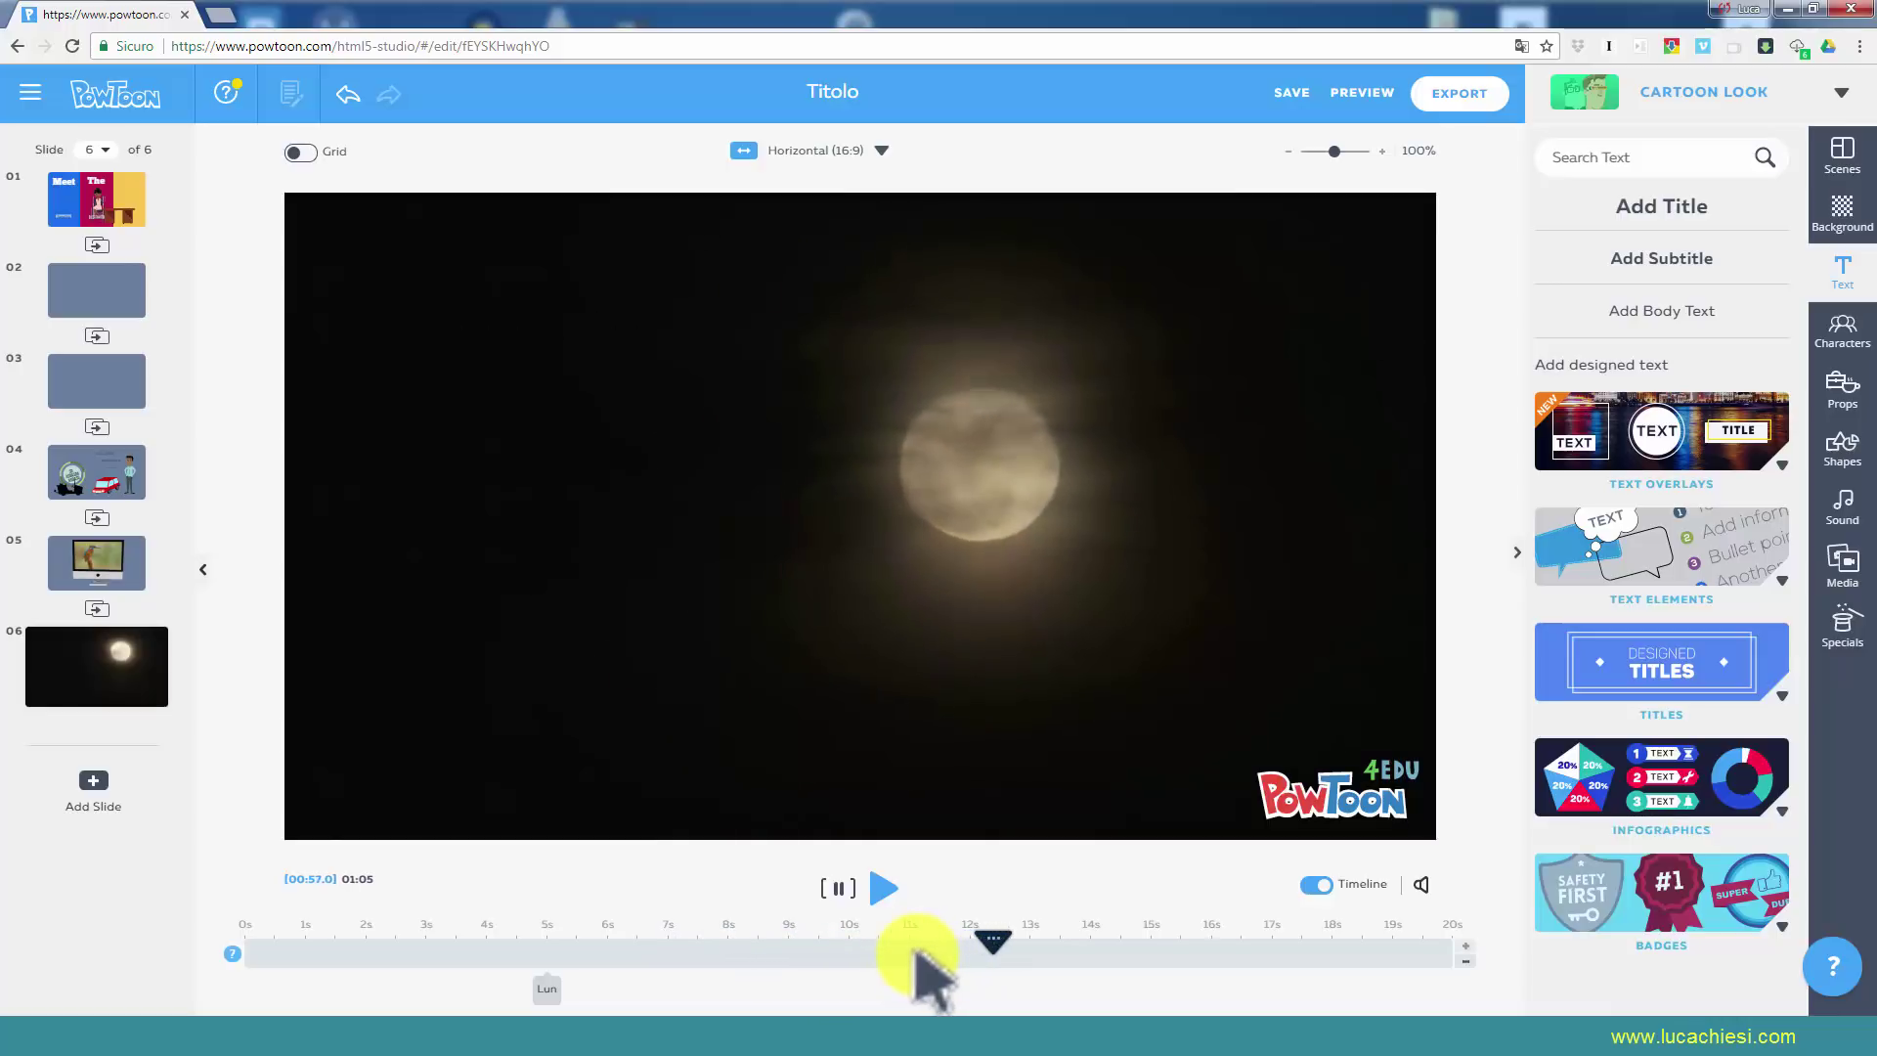
Pause the preview, check the moon slide's settings menu, and switch from the Text panel to Media.
click(841, 890)
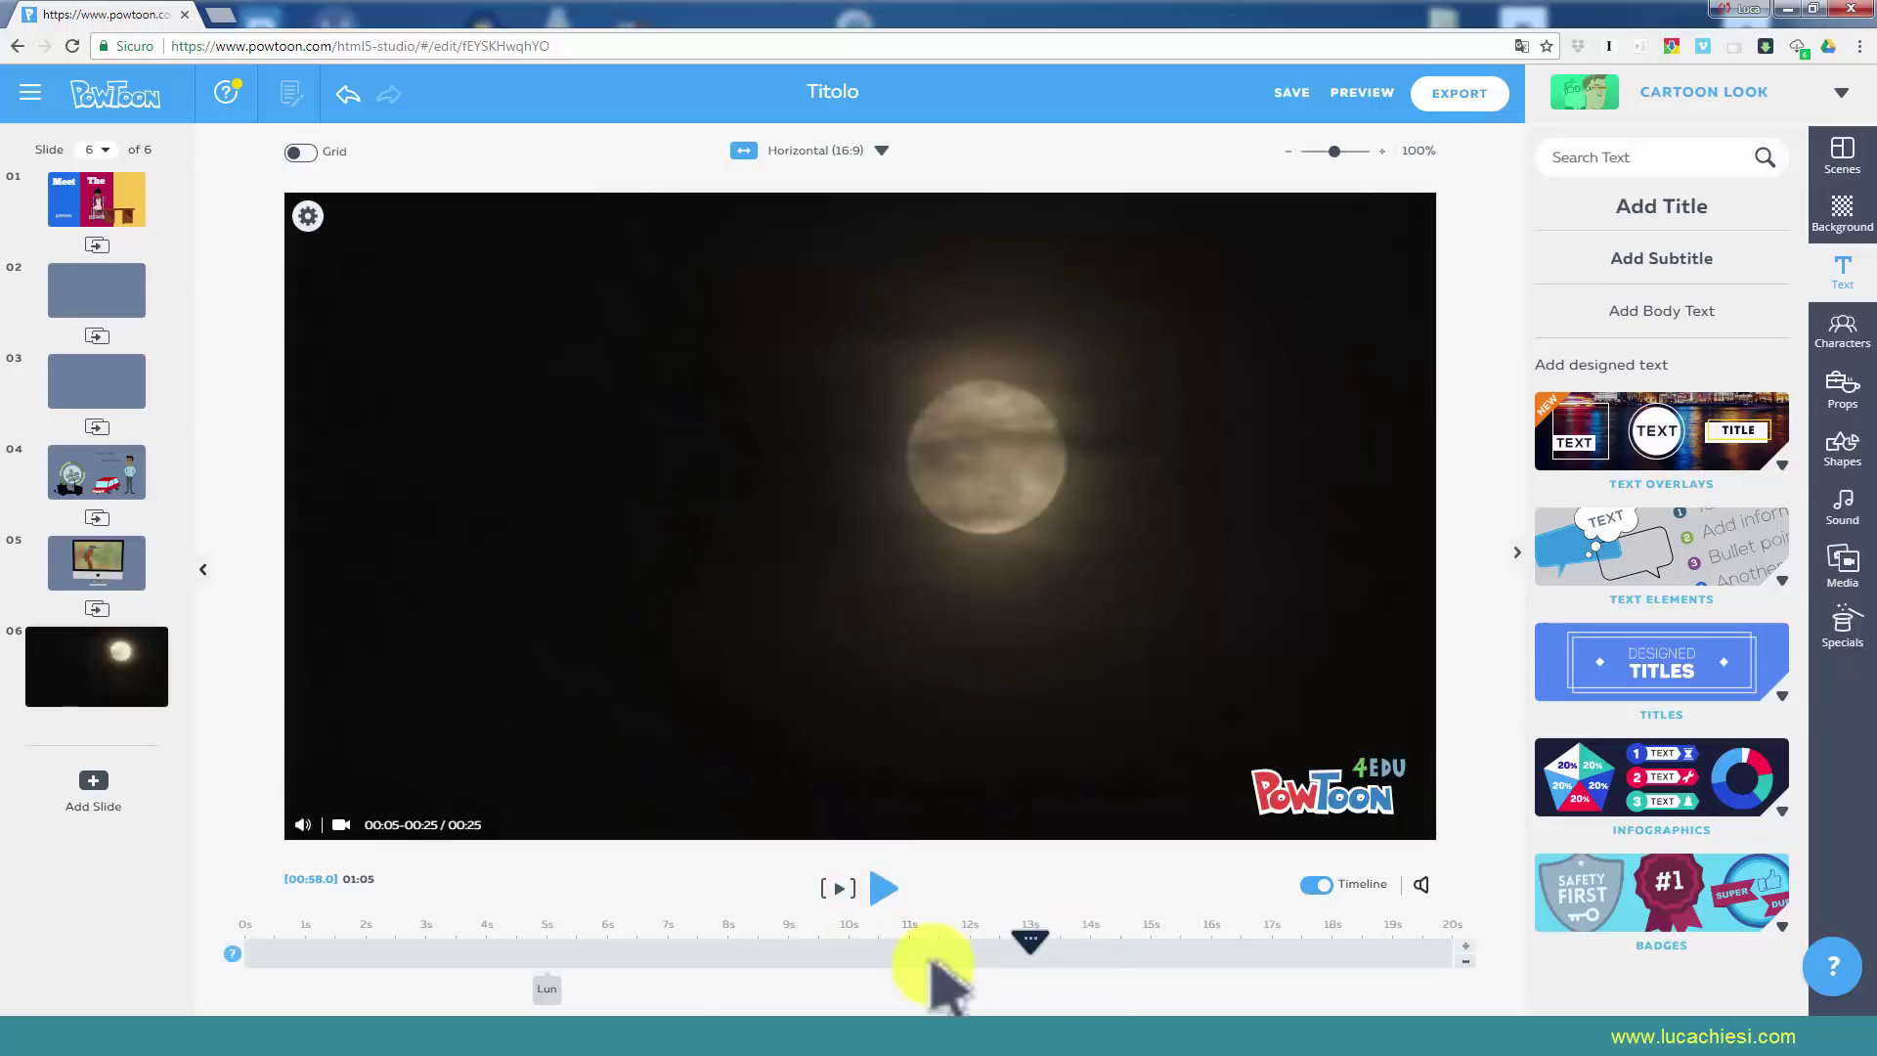
click(546, 990)
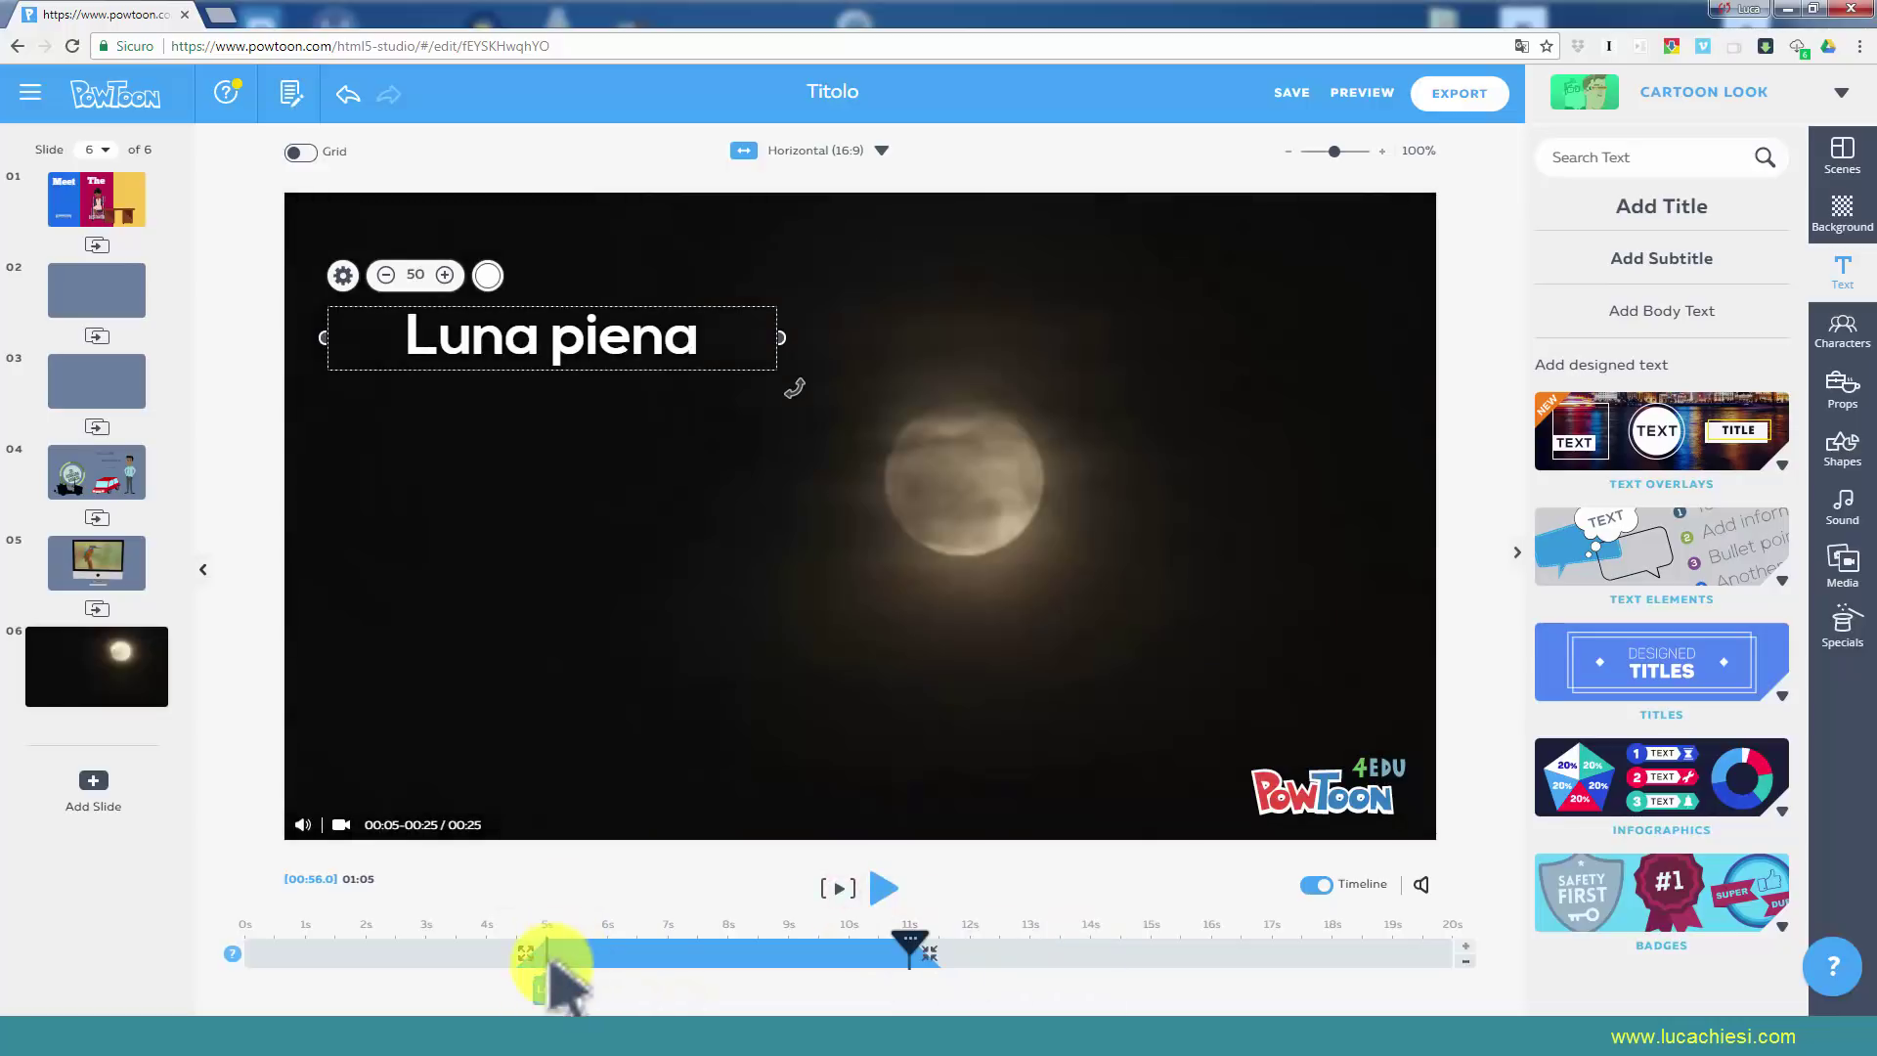
click(1068, 486)
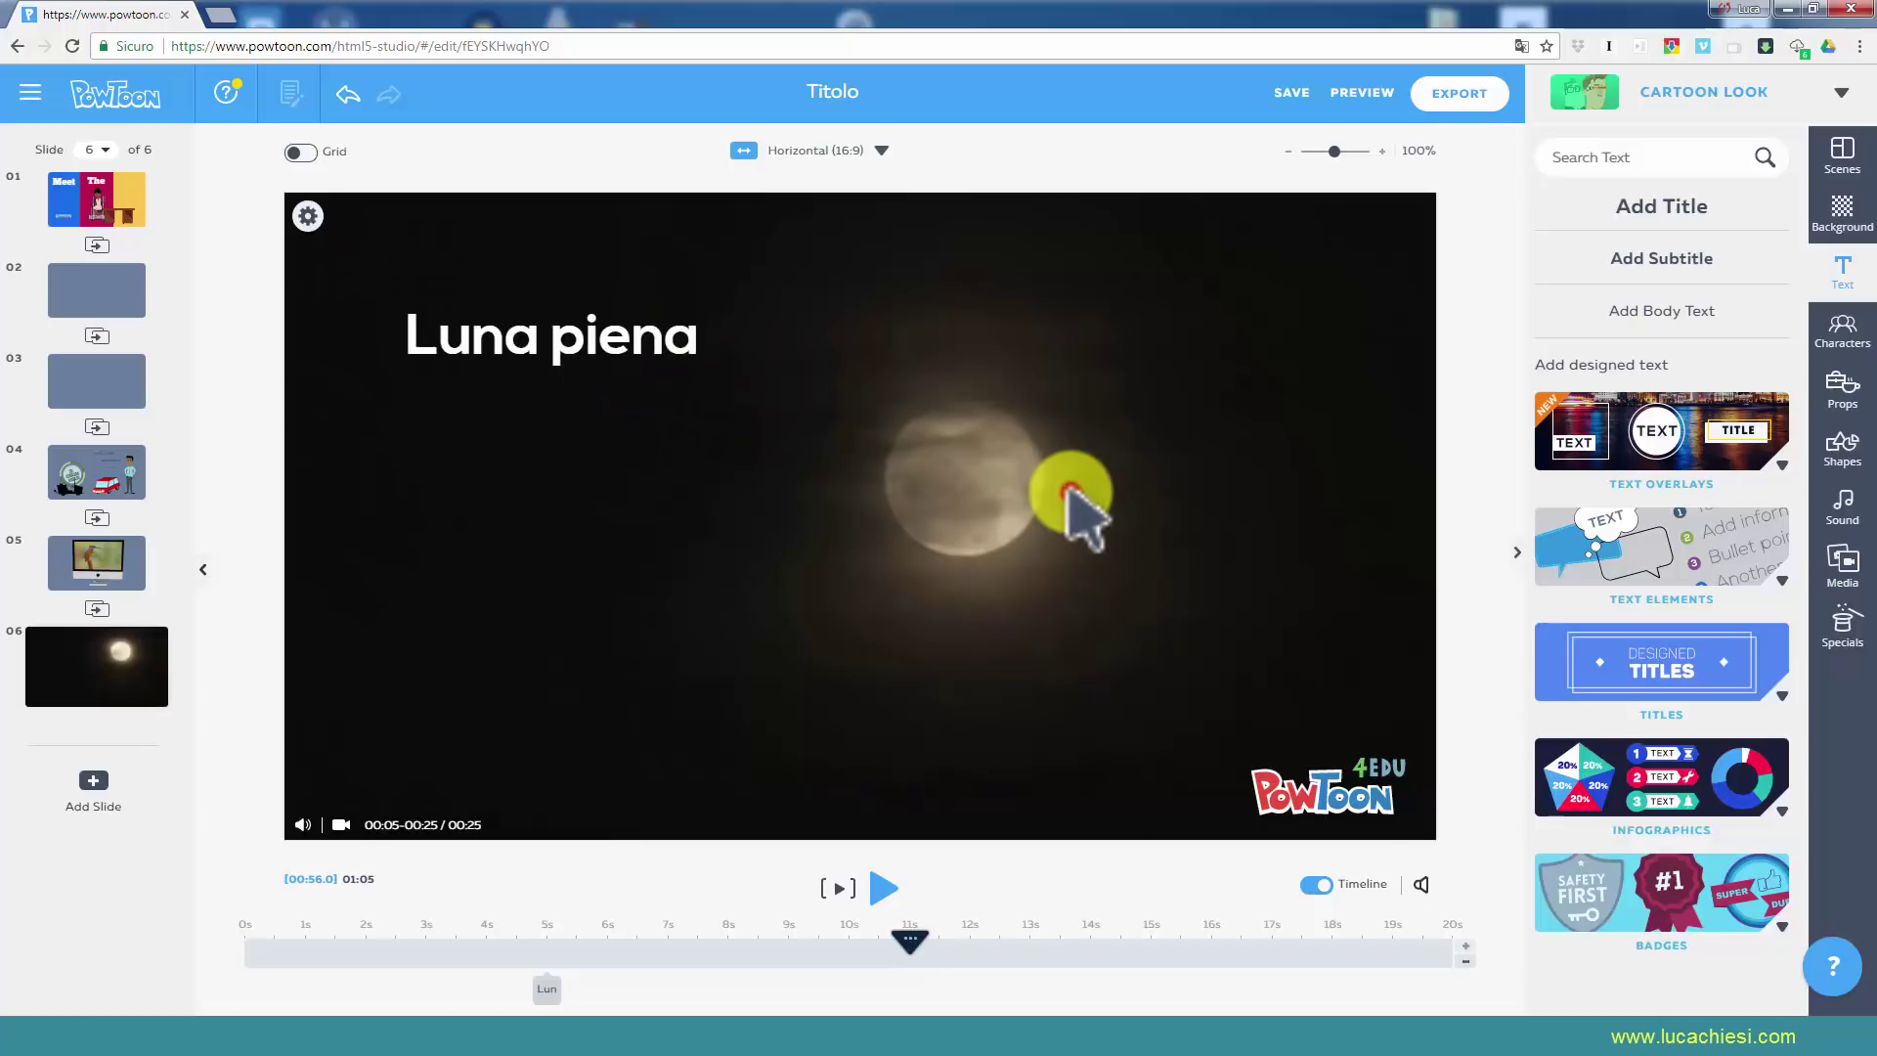
click(306, 213)
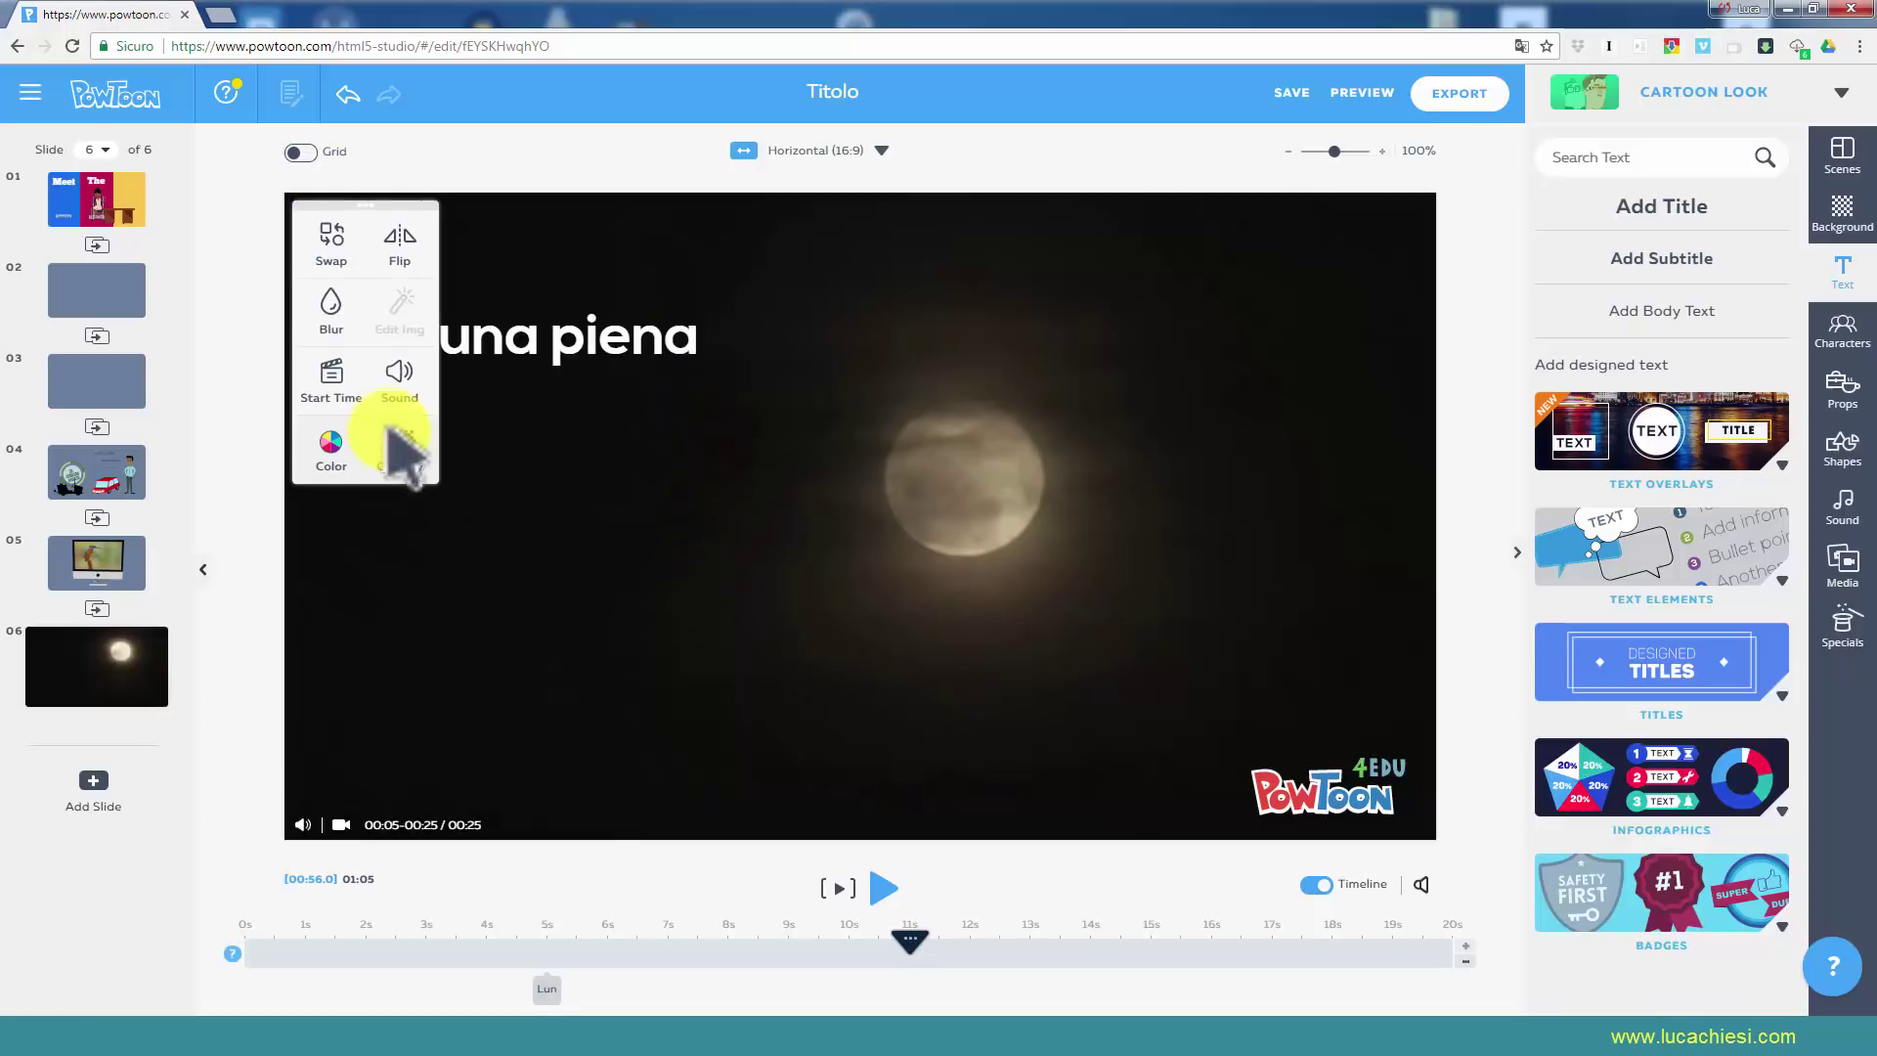
click(868, 566)
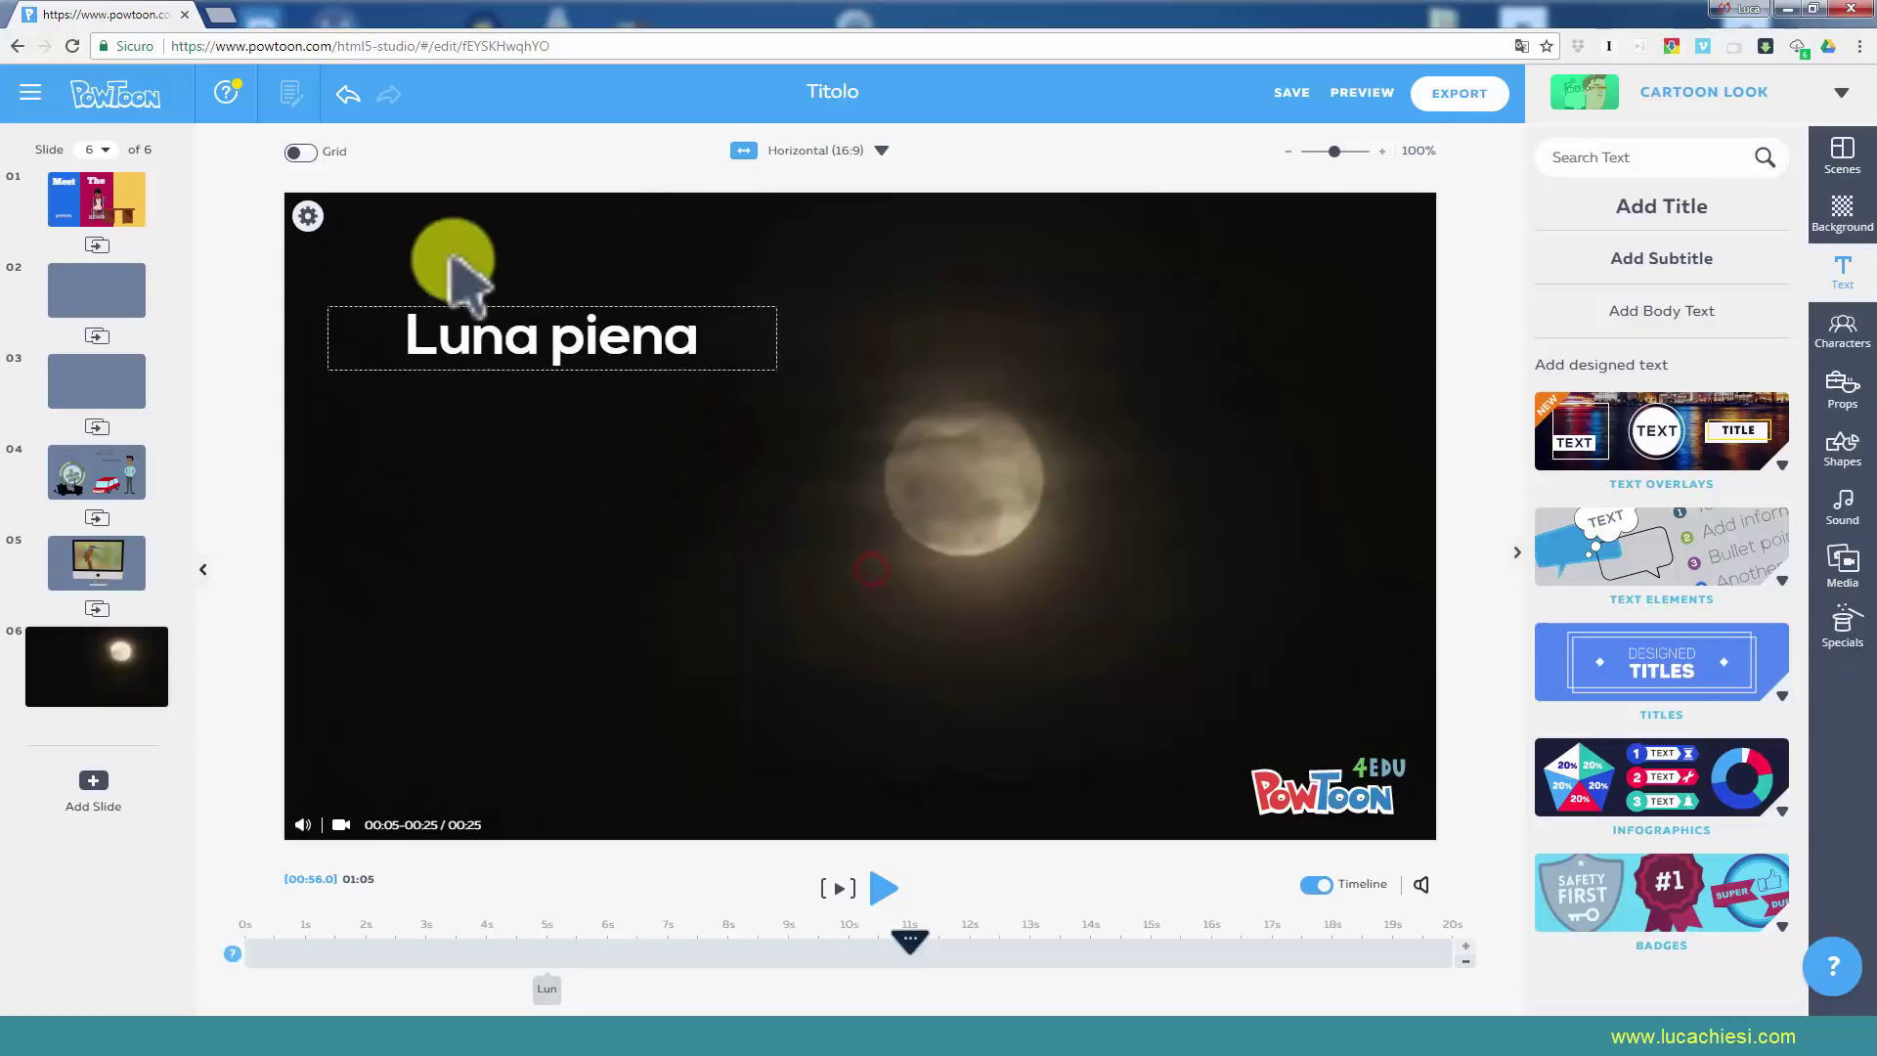
click(307, 213)
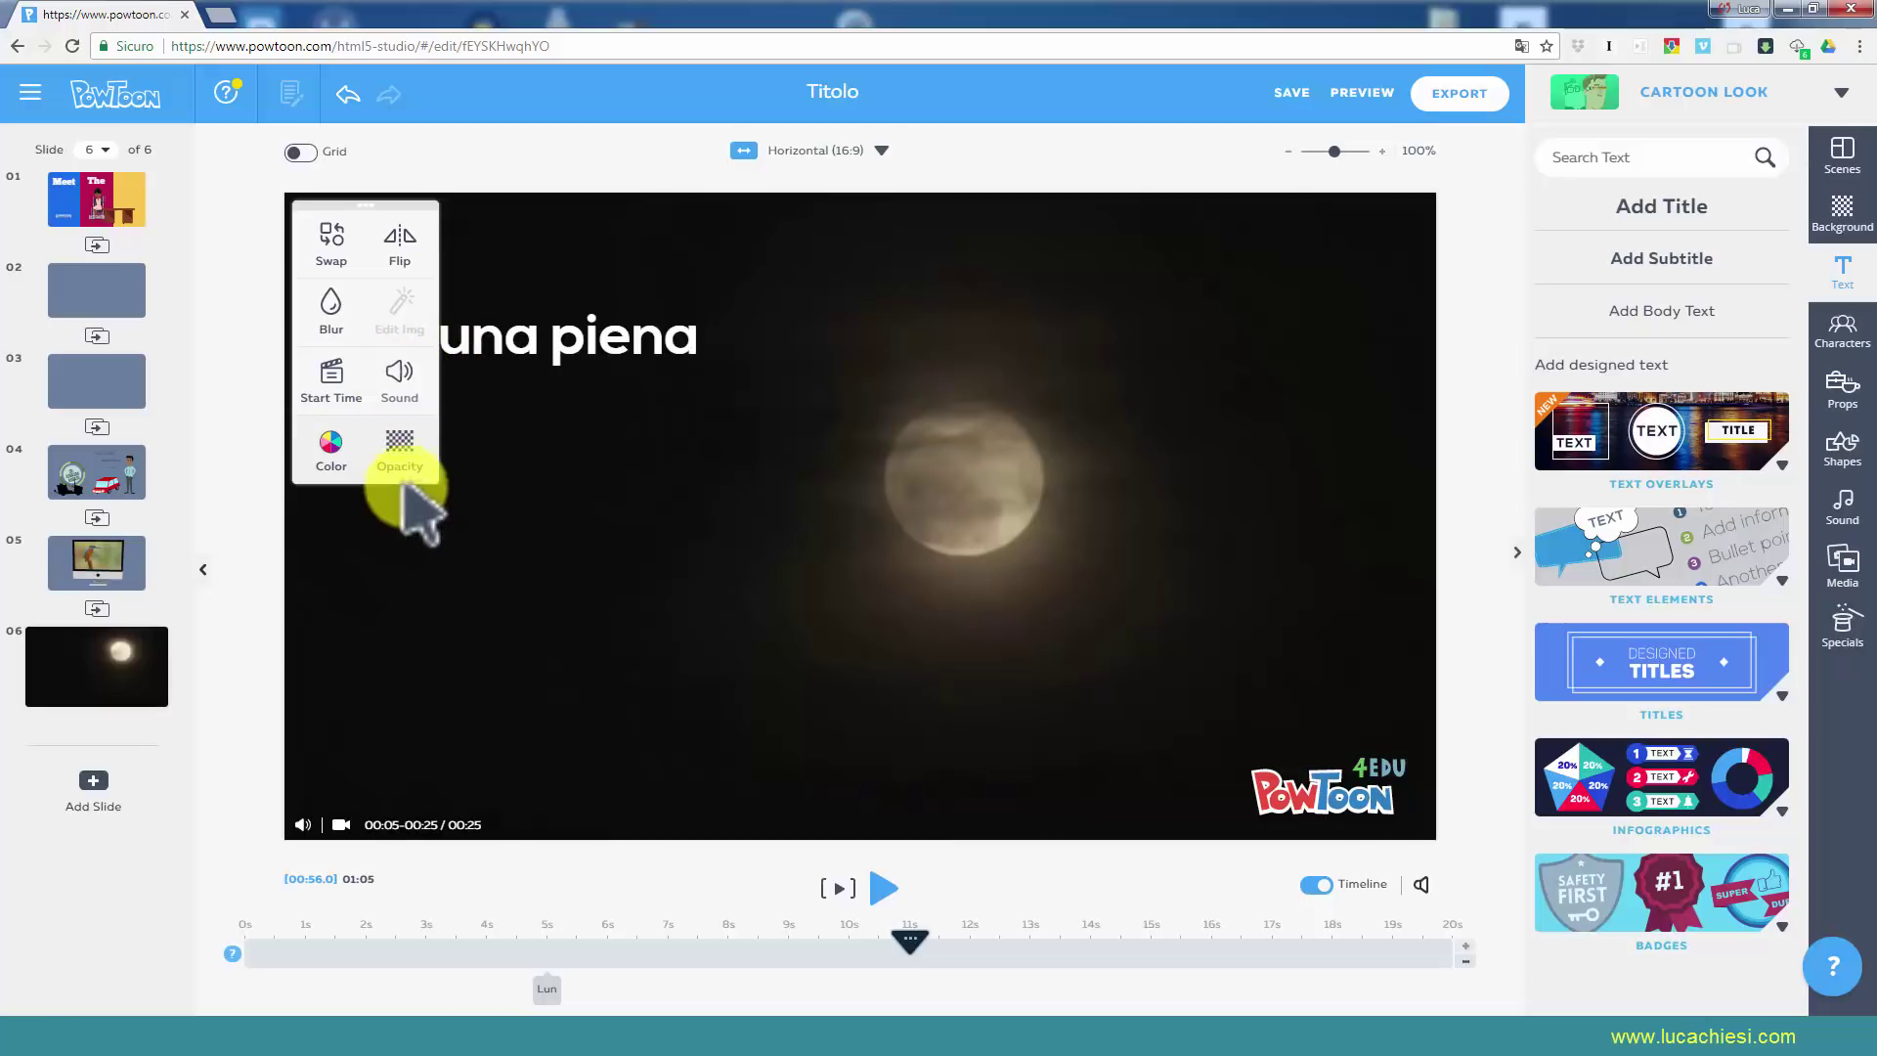
click(1109, 604)
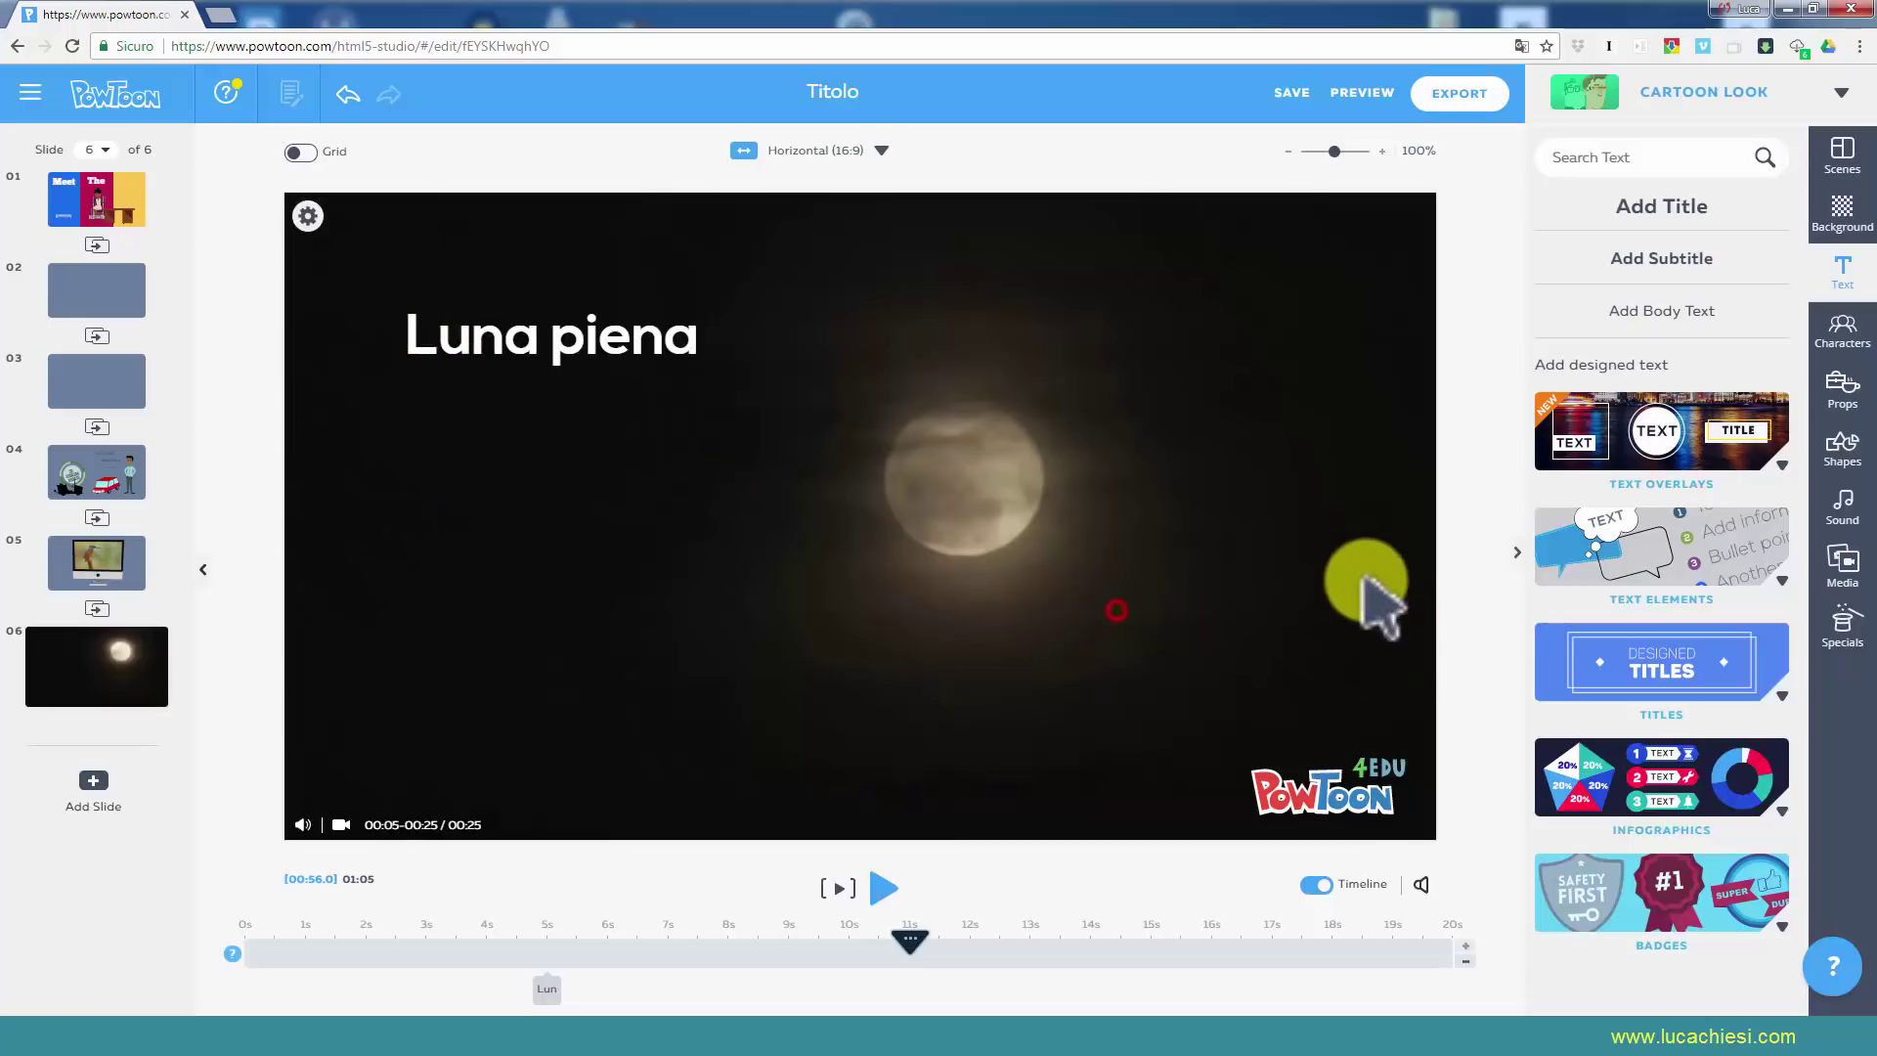
click(1842, 269)
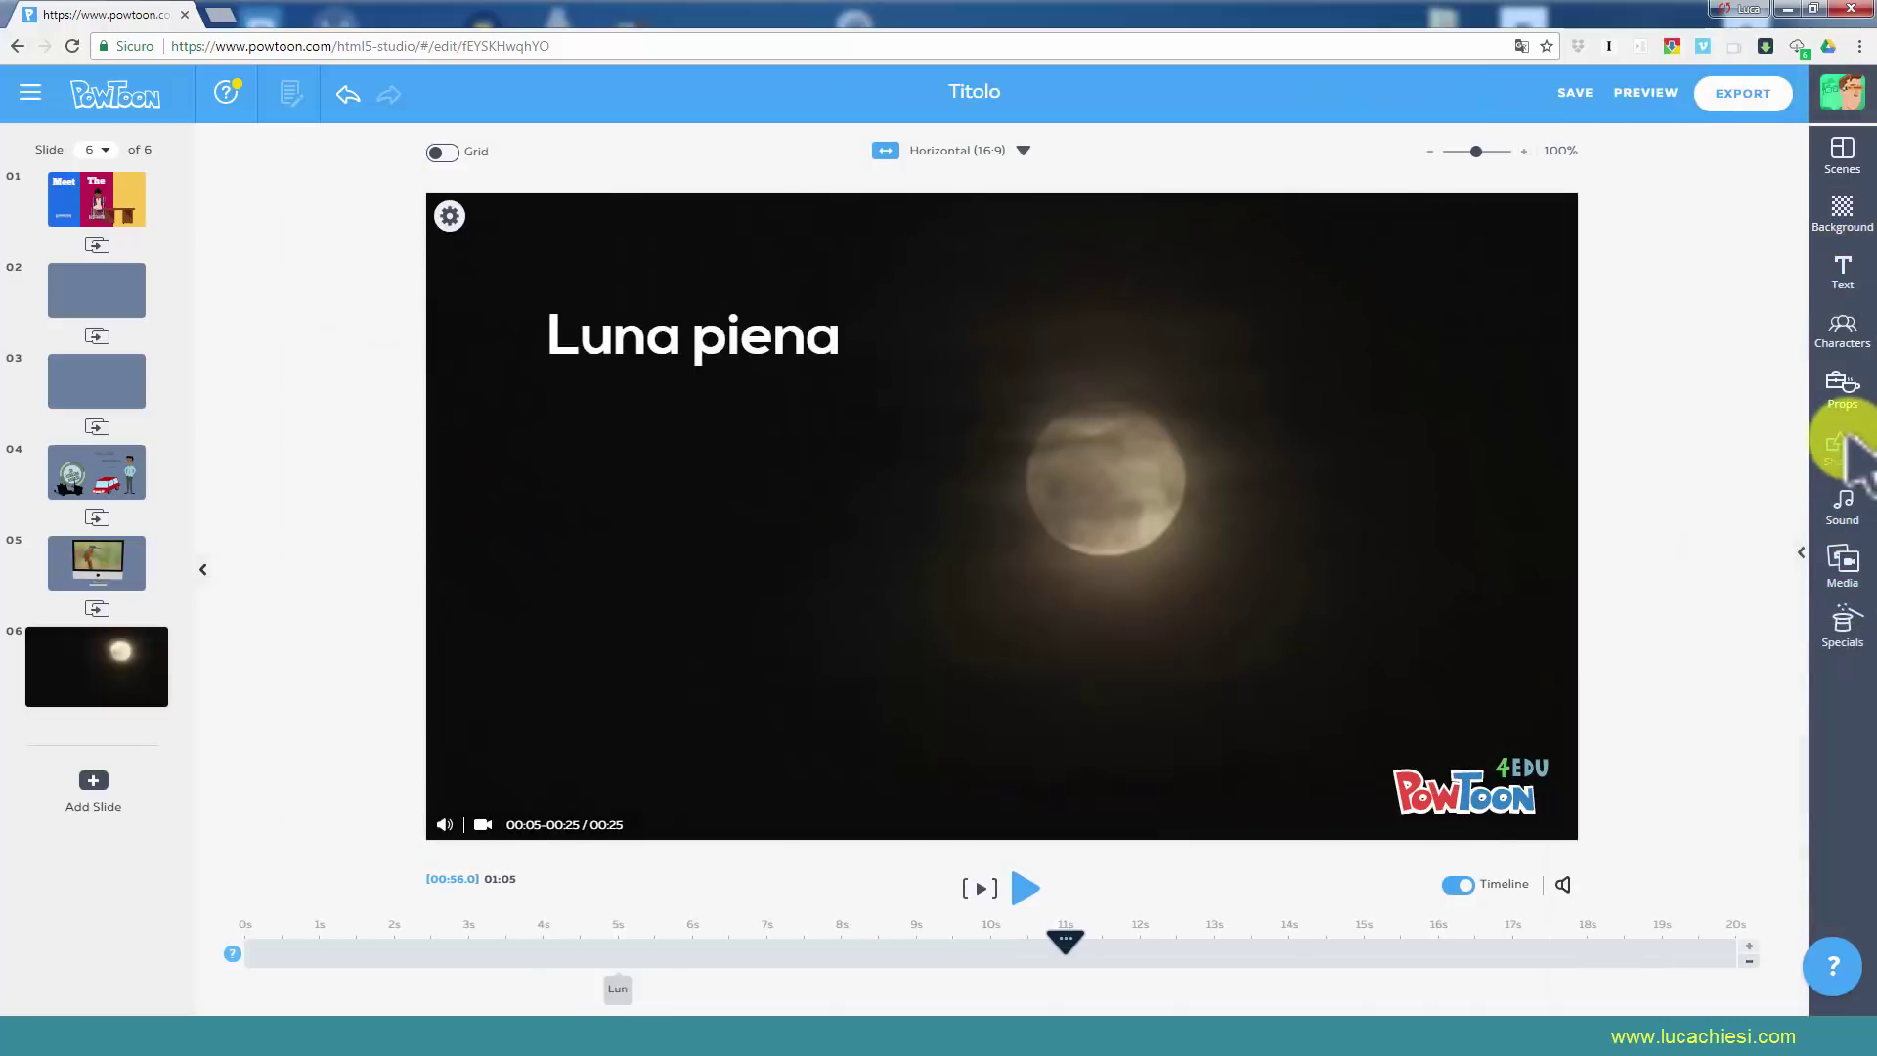
click(1841, 565)
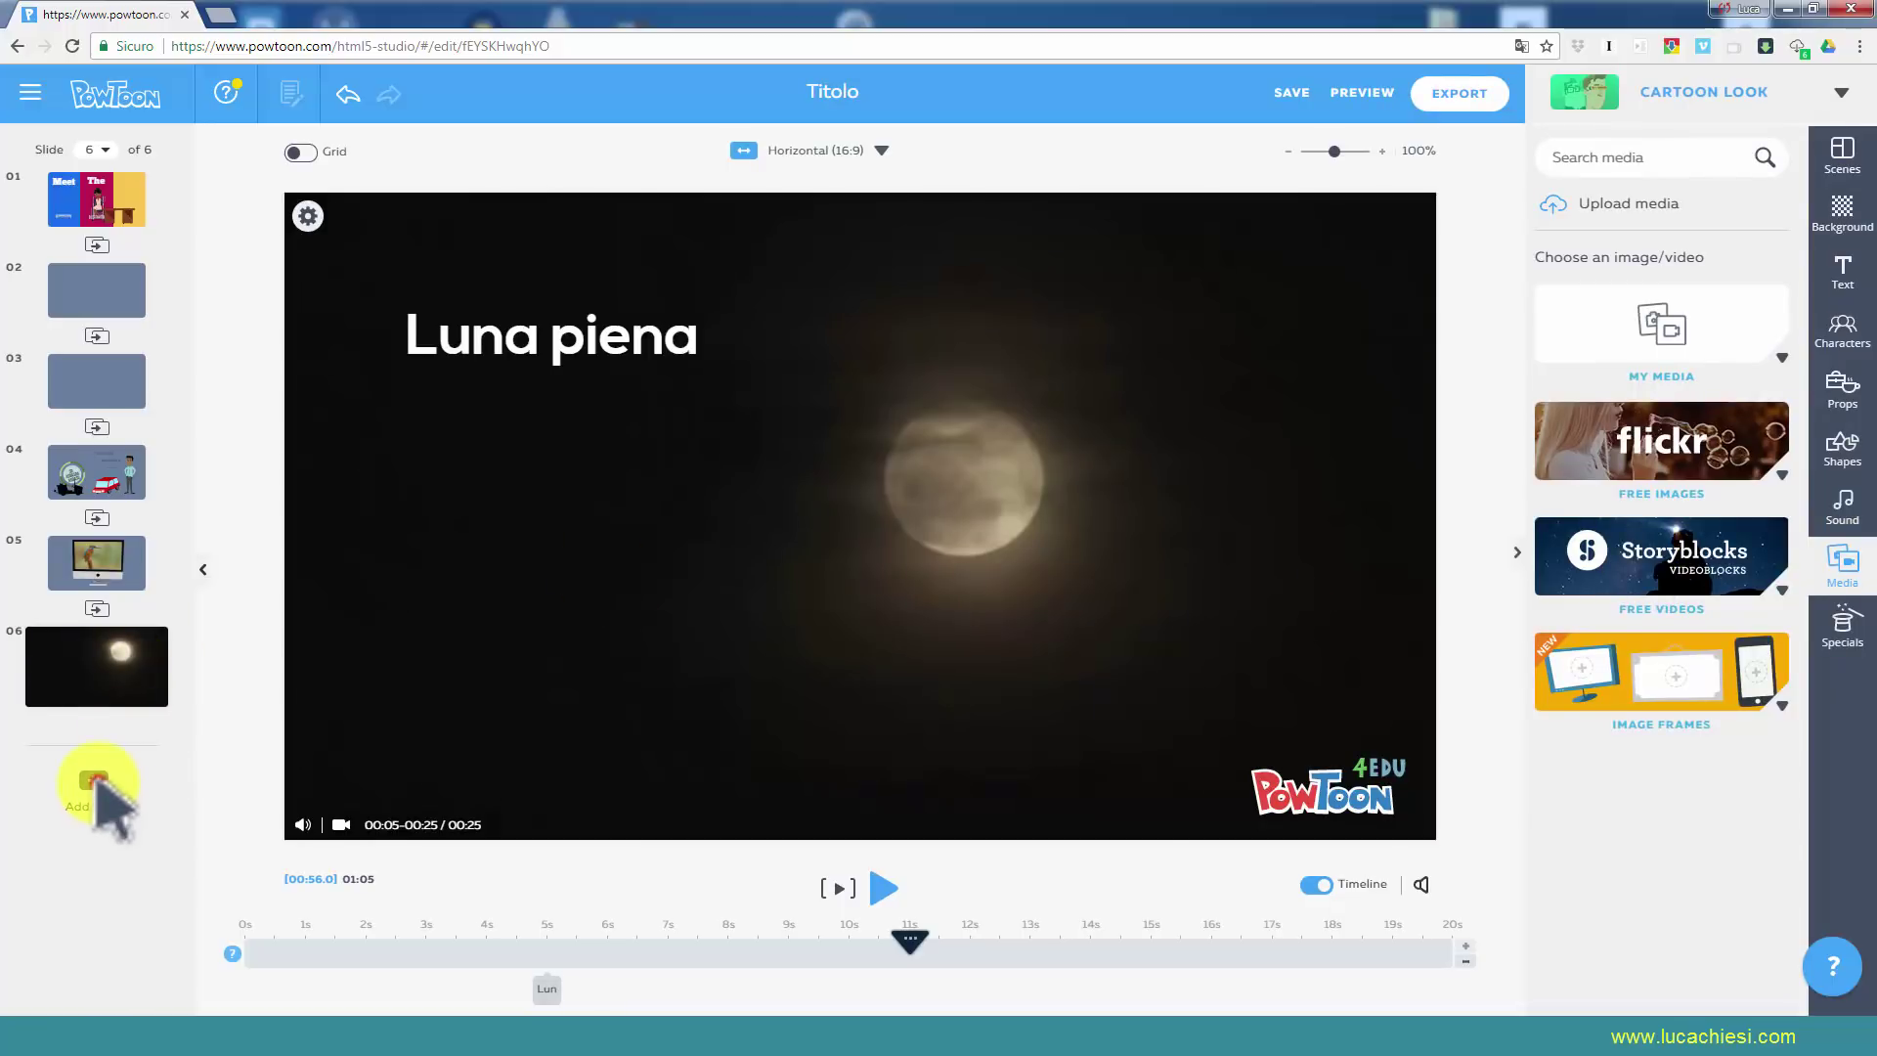
Add a blank slide 7 after the moon slide and choose Color from its settings.
click(95, 782)
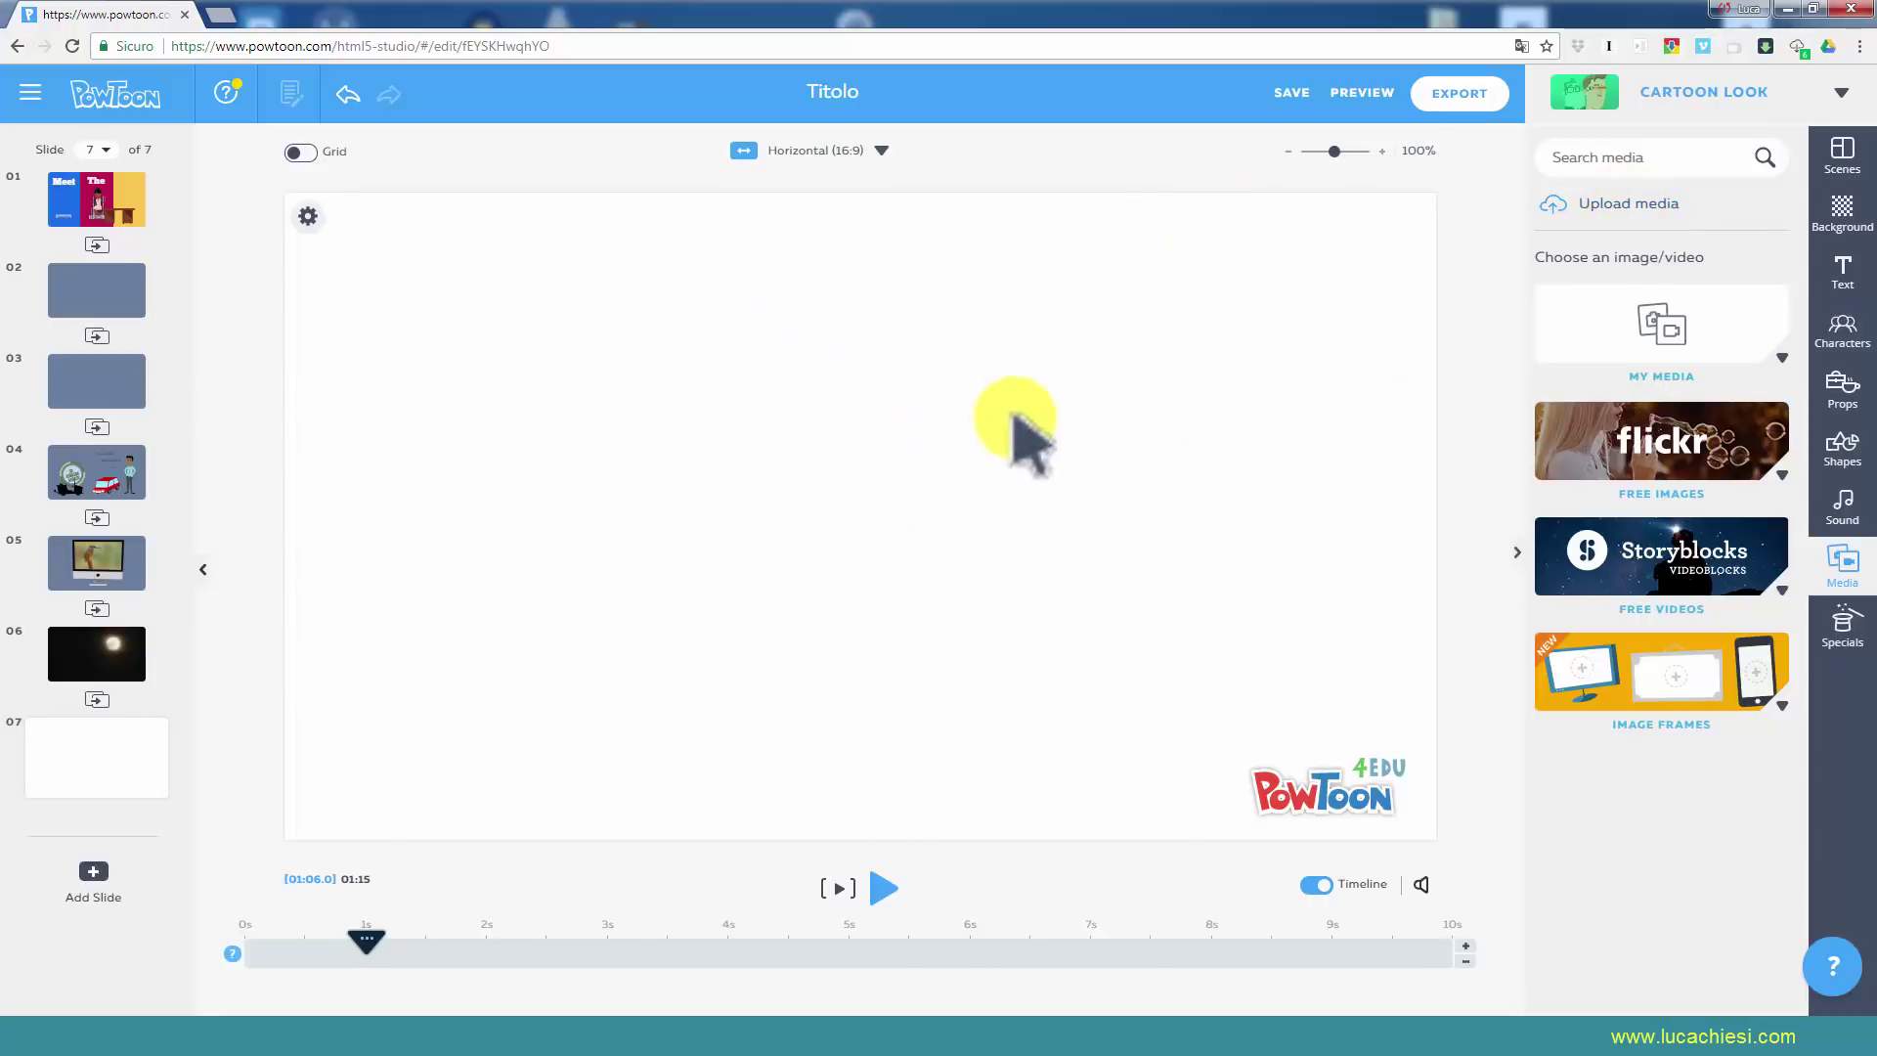
click(309, 213)
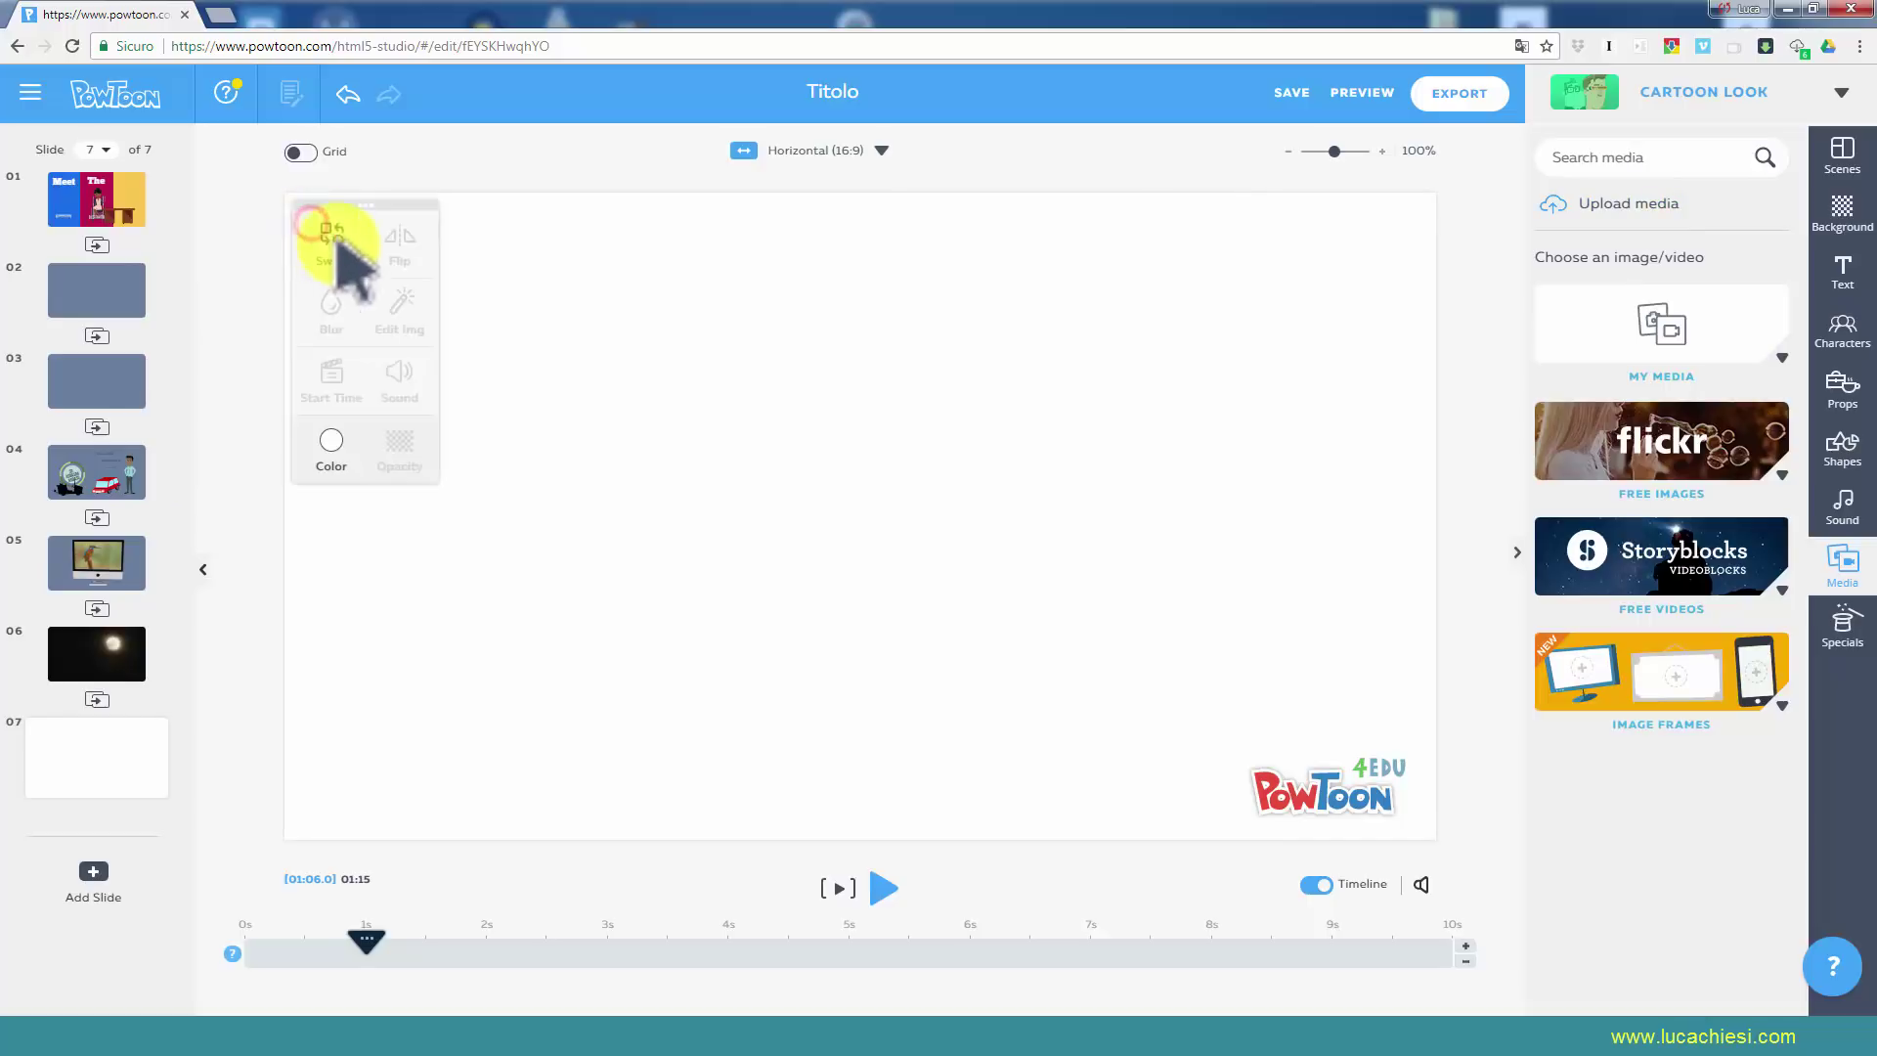
click(328, 452)
Set slide 7's background to pink, then browse Specials and expand the Mini-Me looks.
click(352, 339)
click(1842, 621)
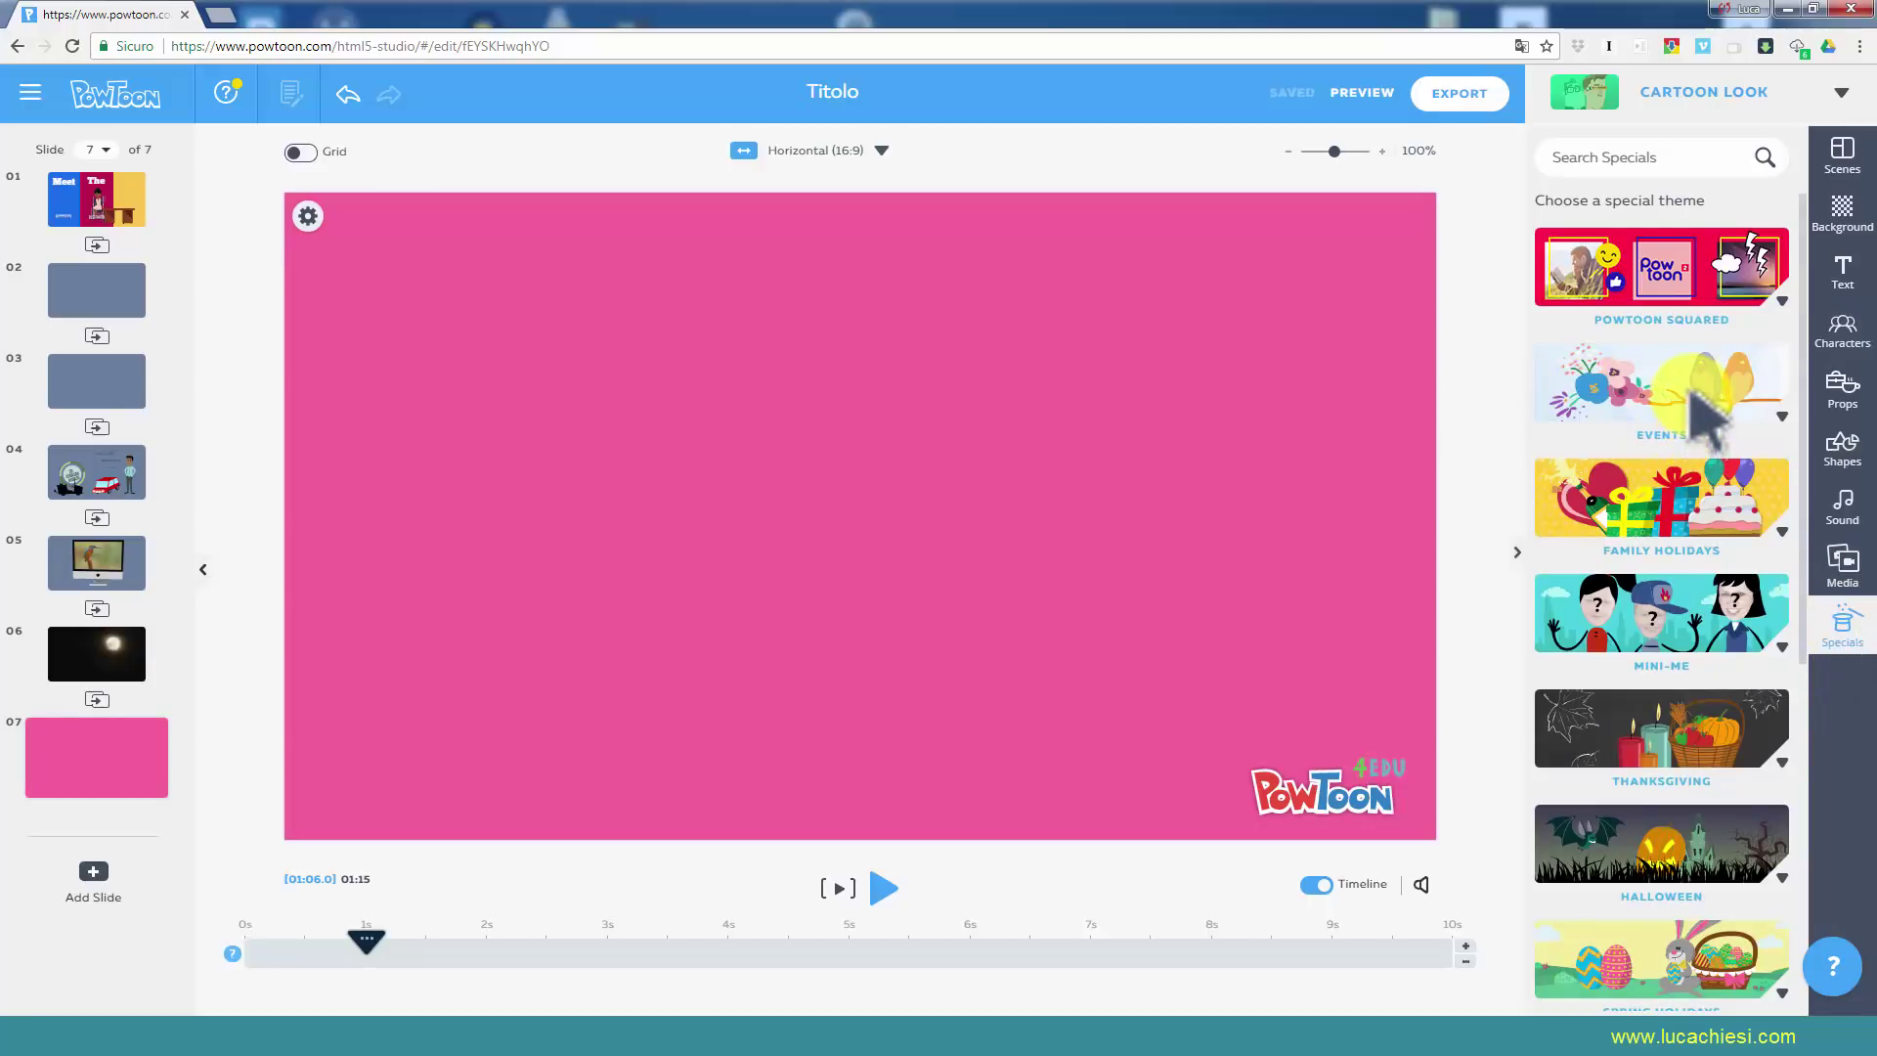
scroll(1706, 411, down, 4)
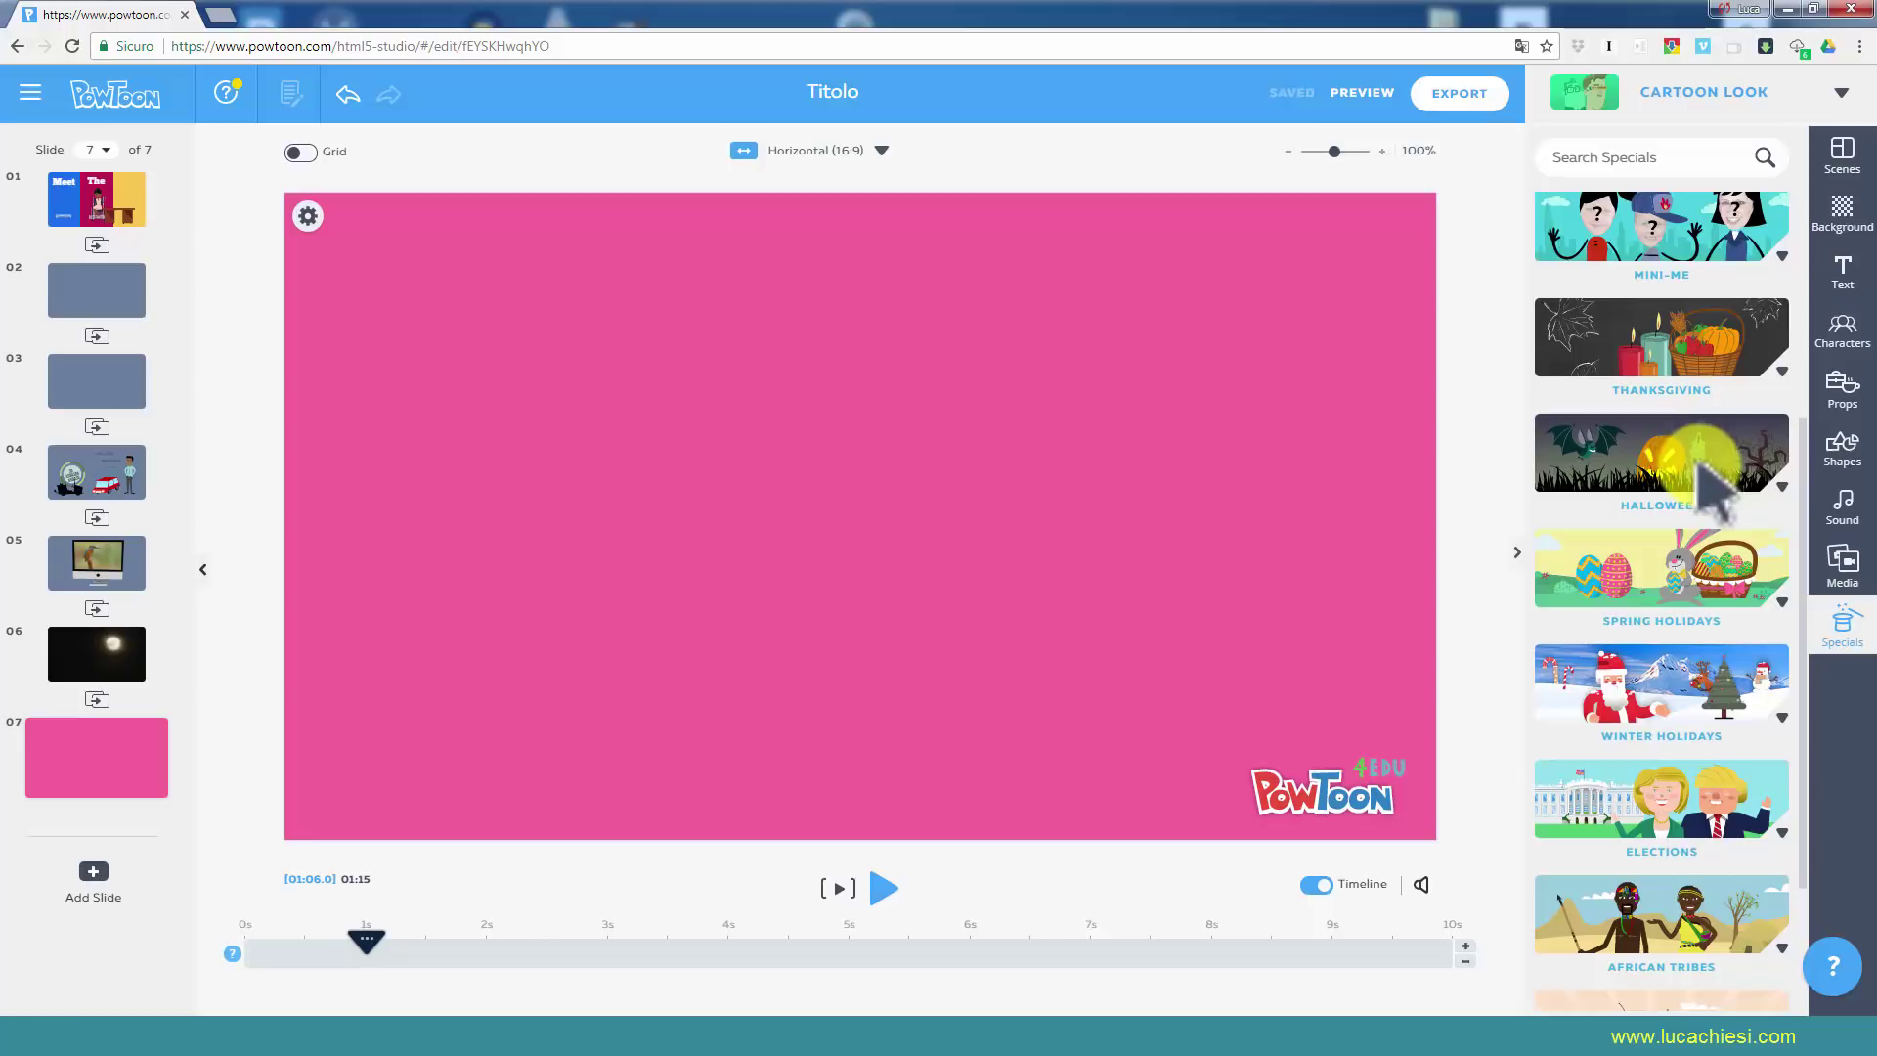
scroll(1701, 467, down, 2)
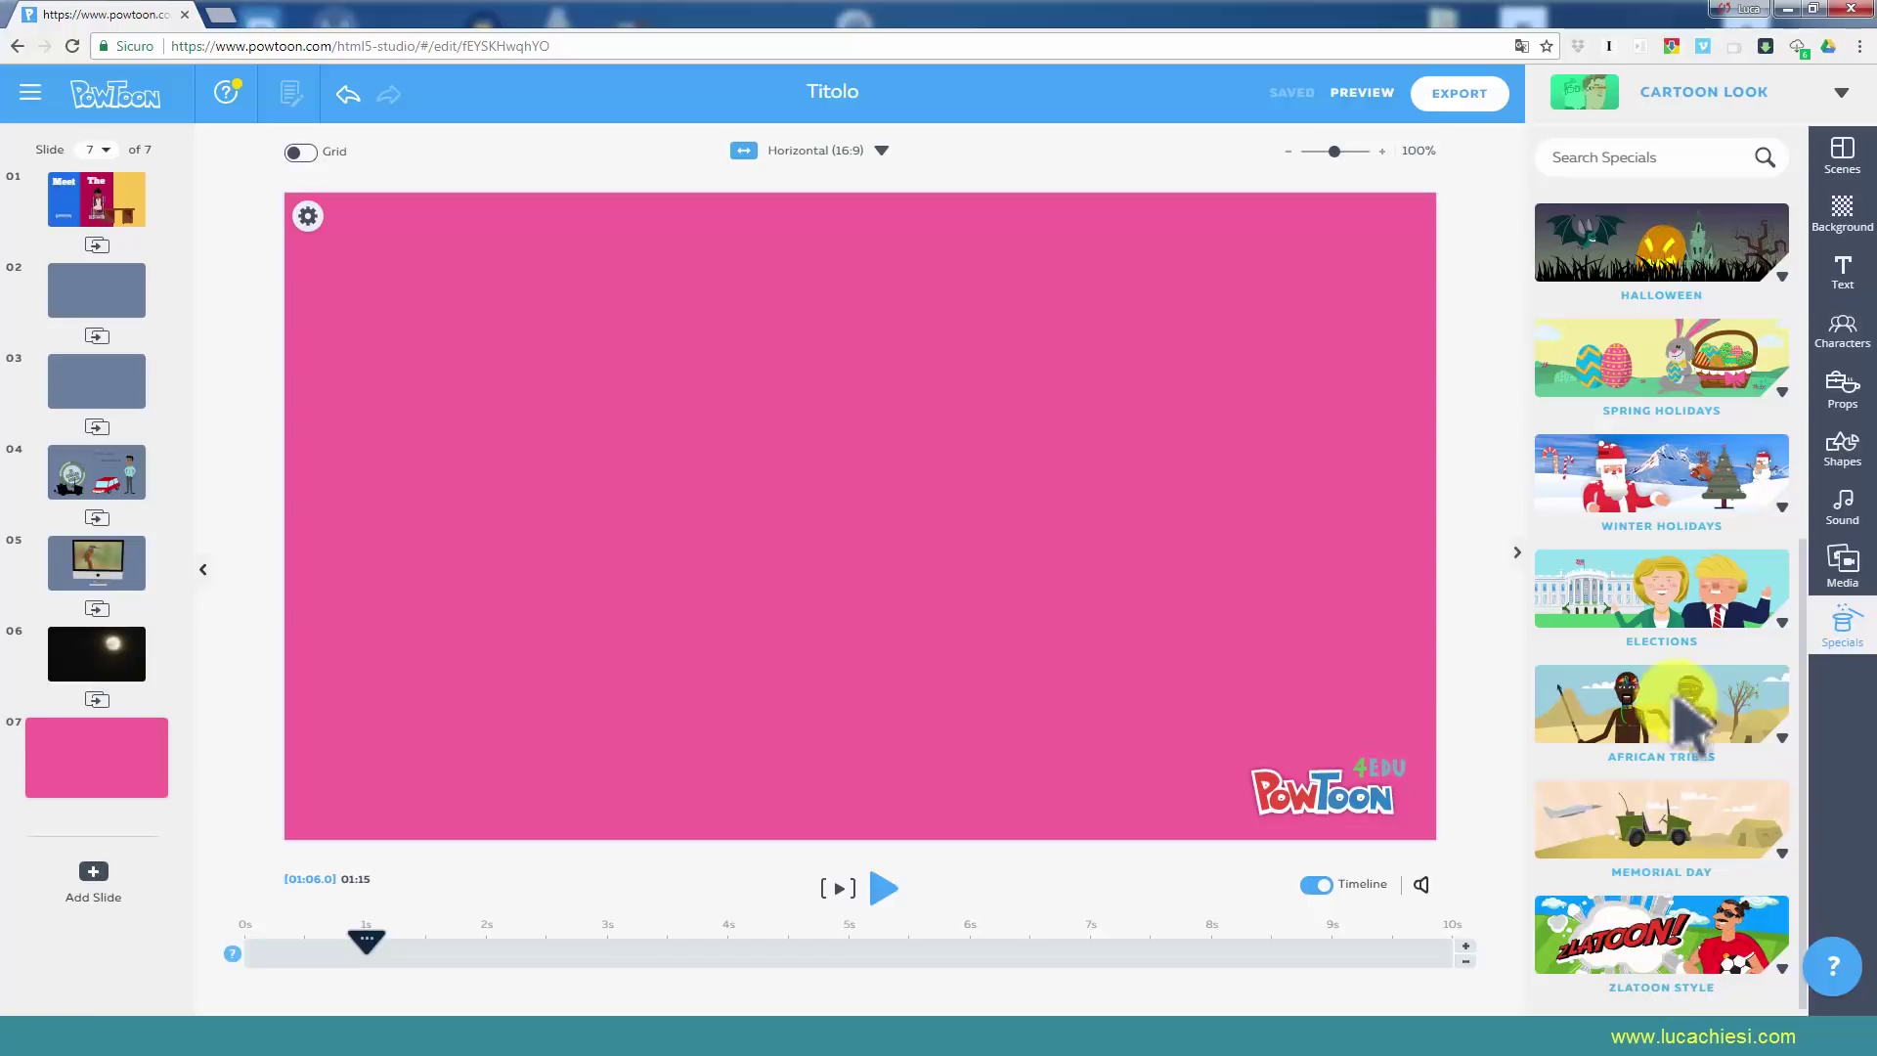
scroll(1682, 684, up, 4)
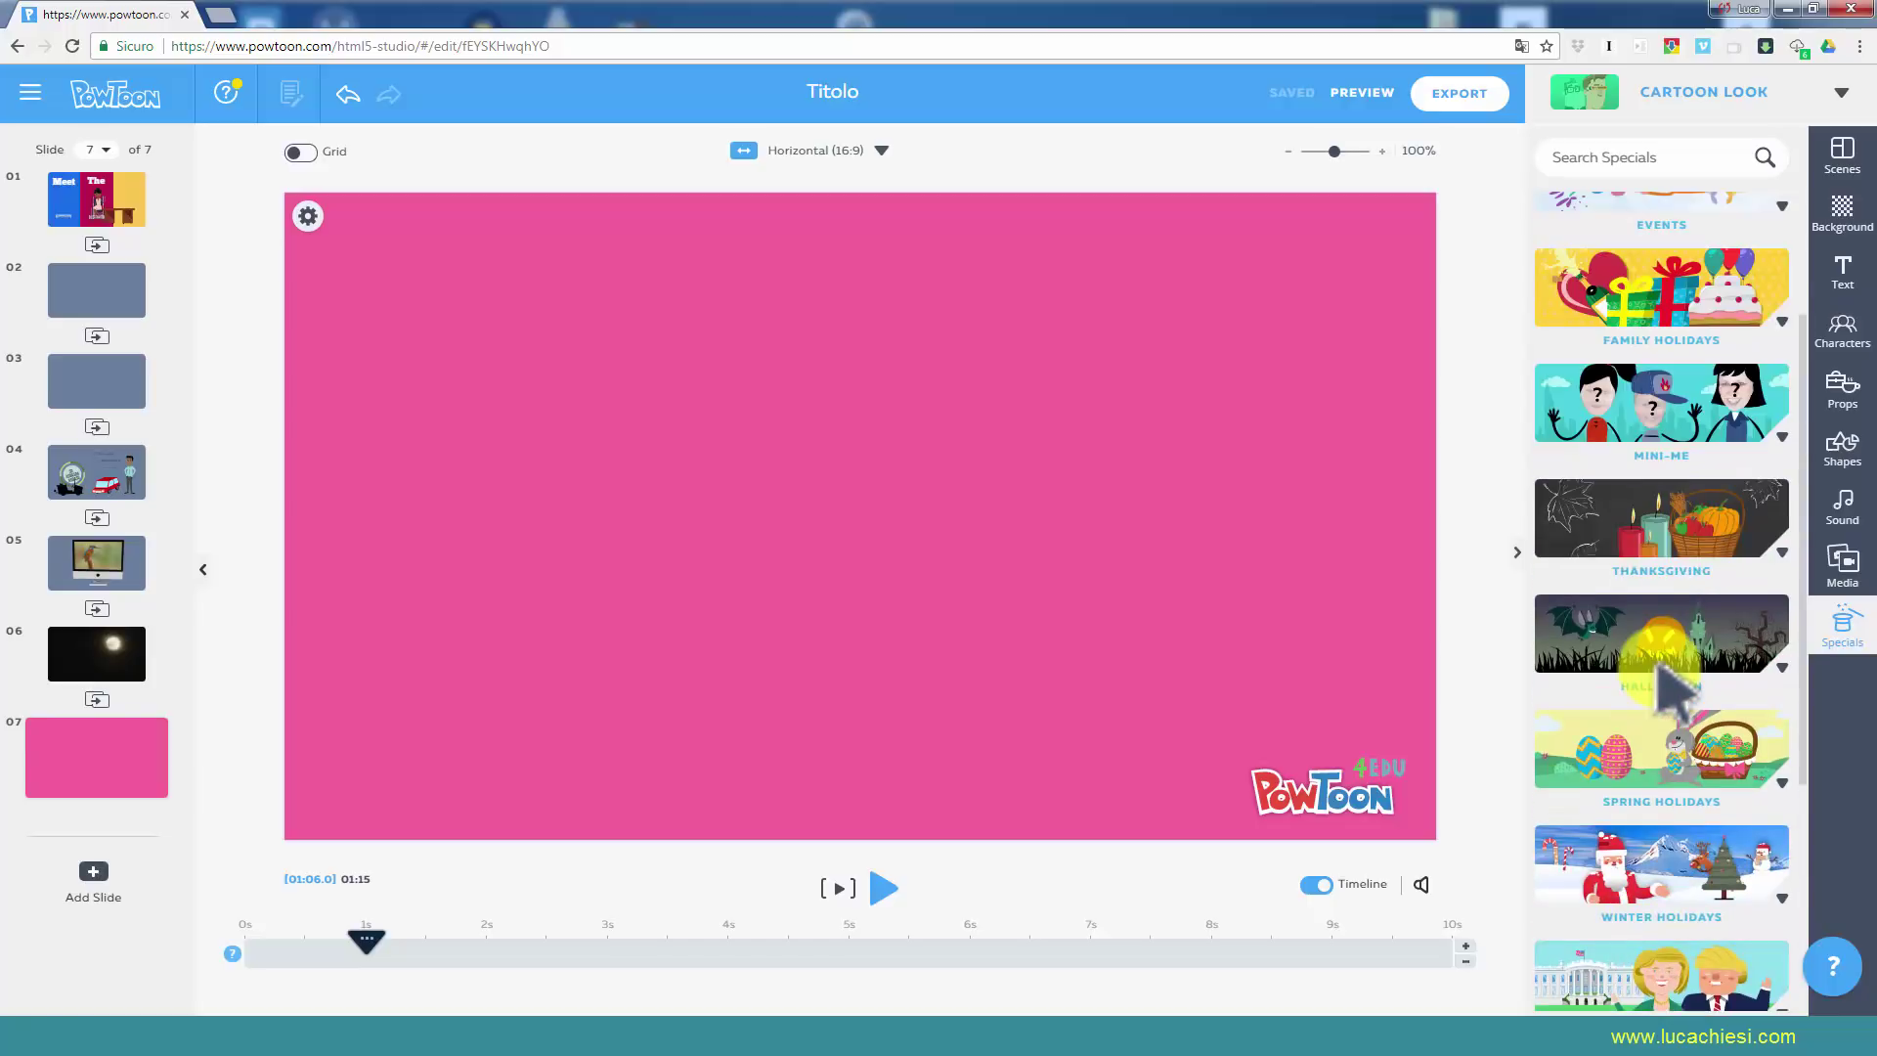
scroll(1673, 684, up, 1)
scroll(1675, 655, up, 1)
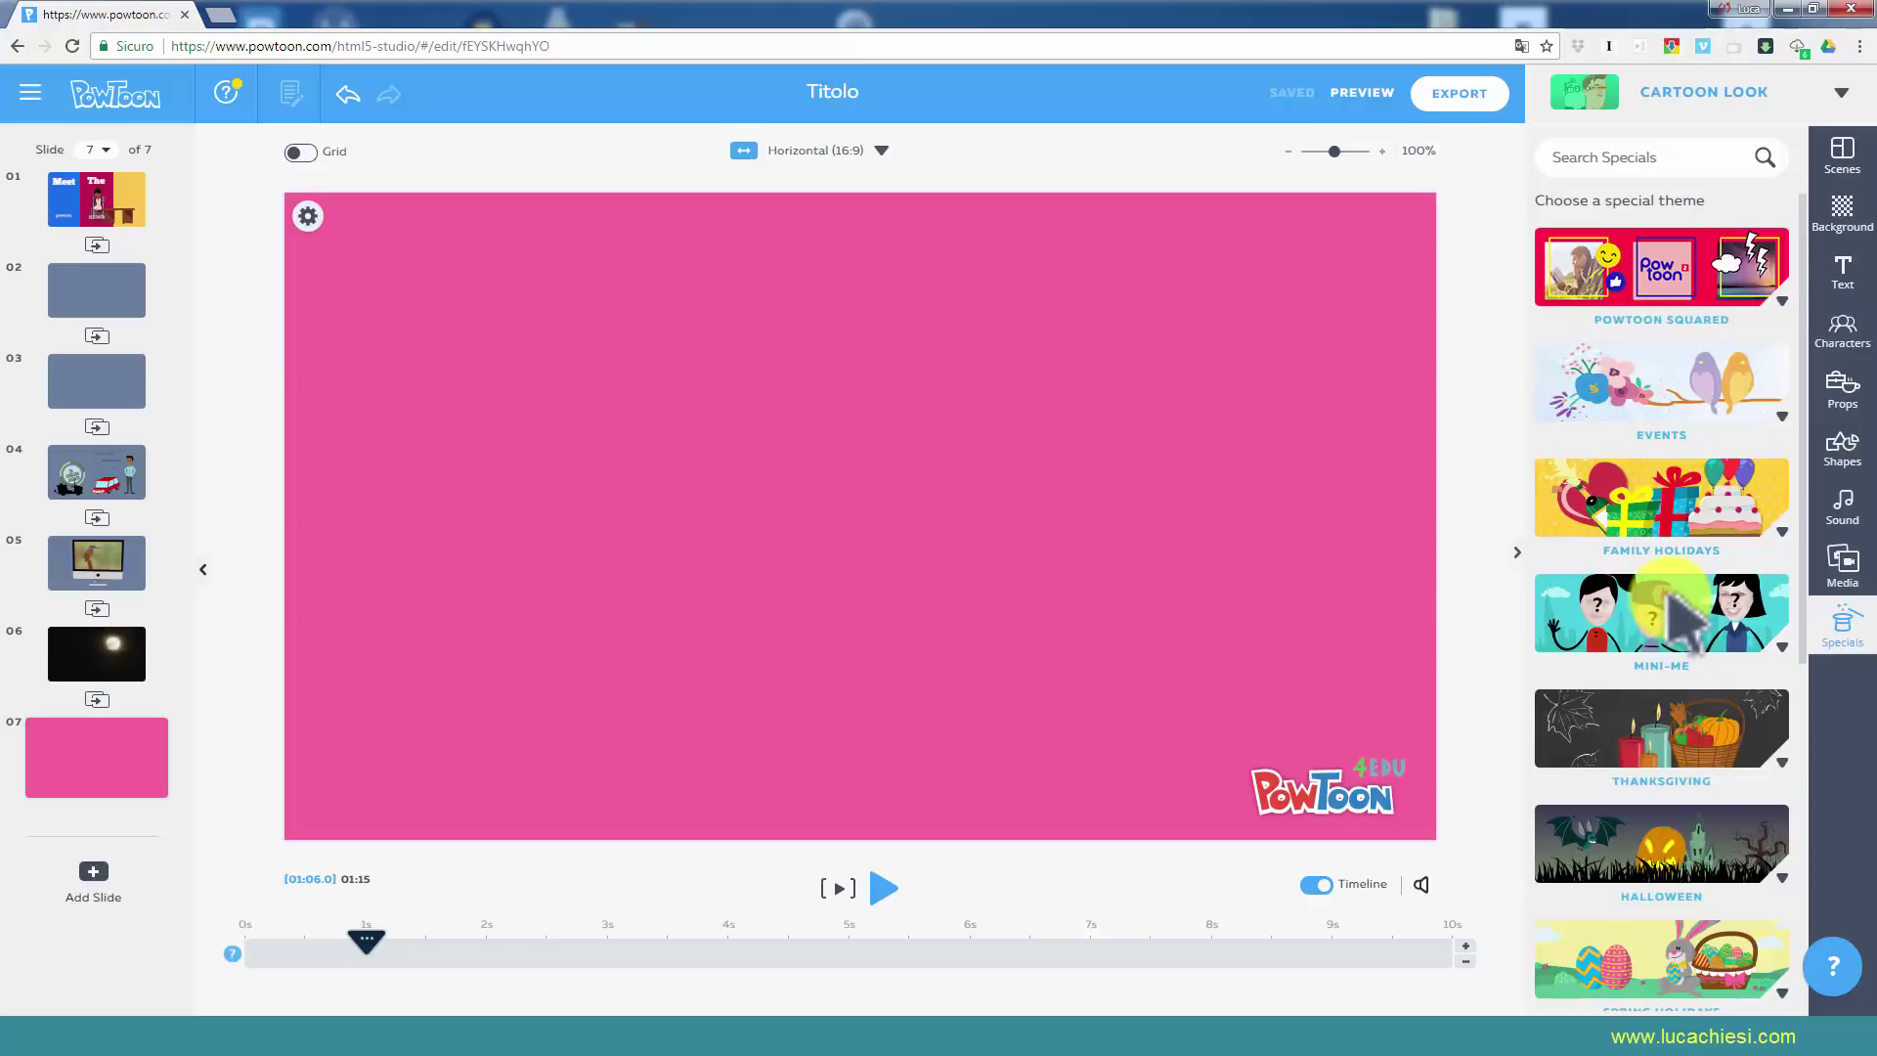
click(1665, 603)
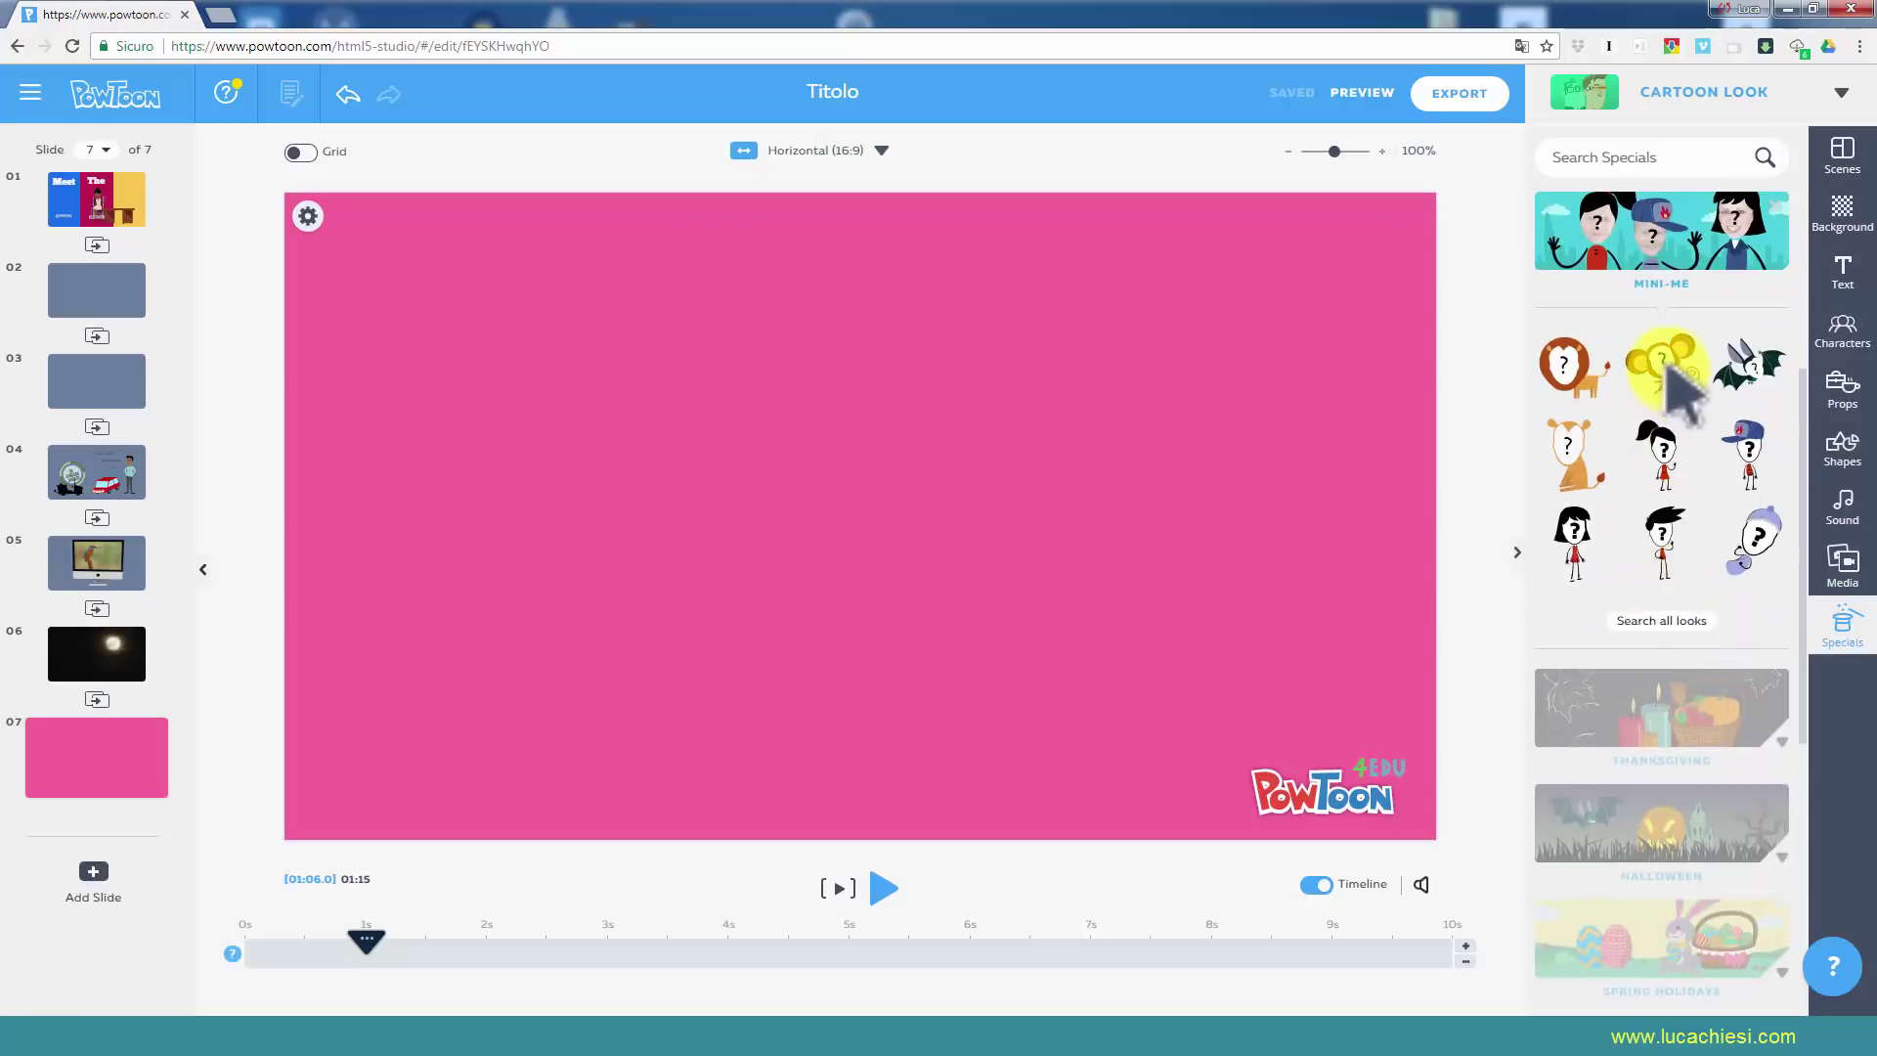
Place a monkey Mini-Me frame on the pink slide, nudged slightly up and right.
drag(1234, 467, 741, 535)
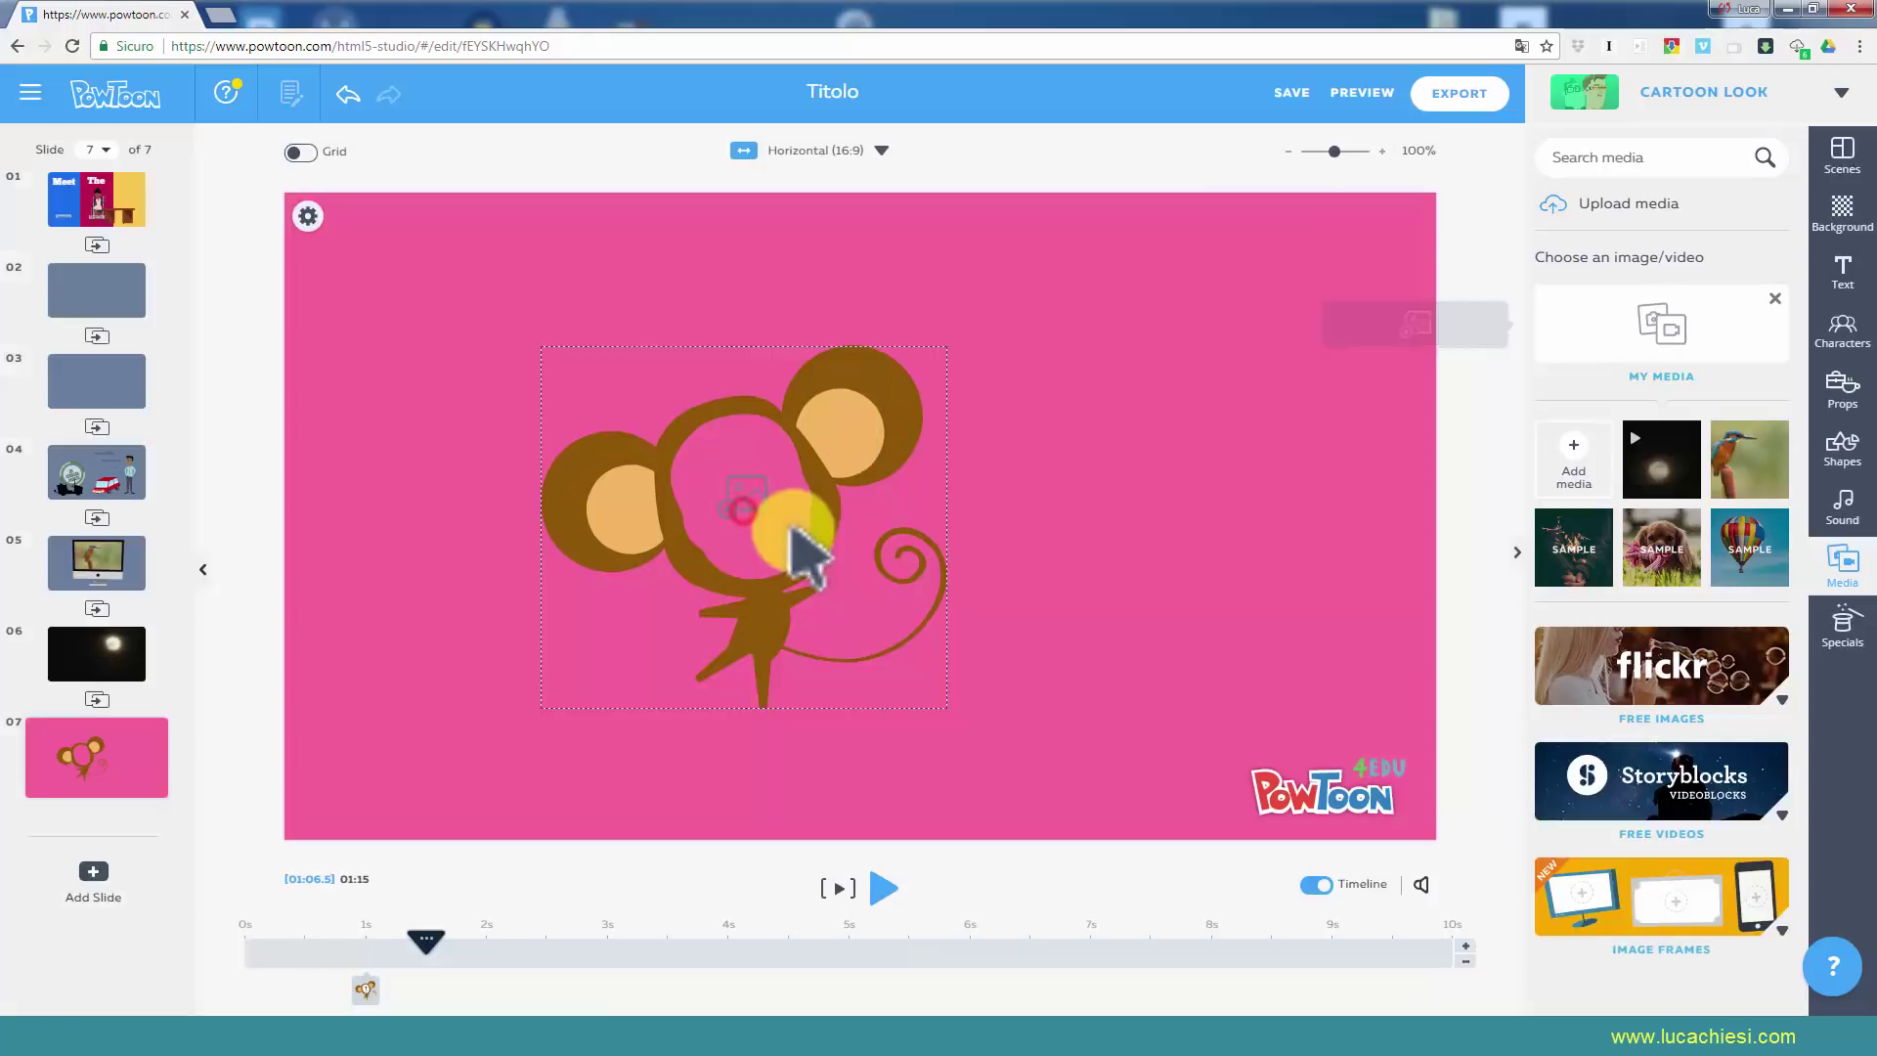
click(777, 533)
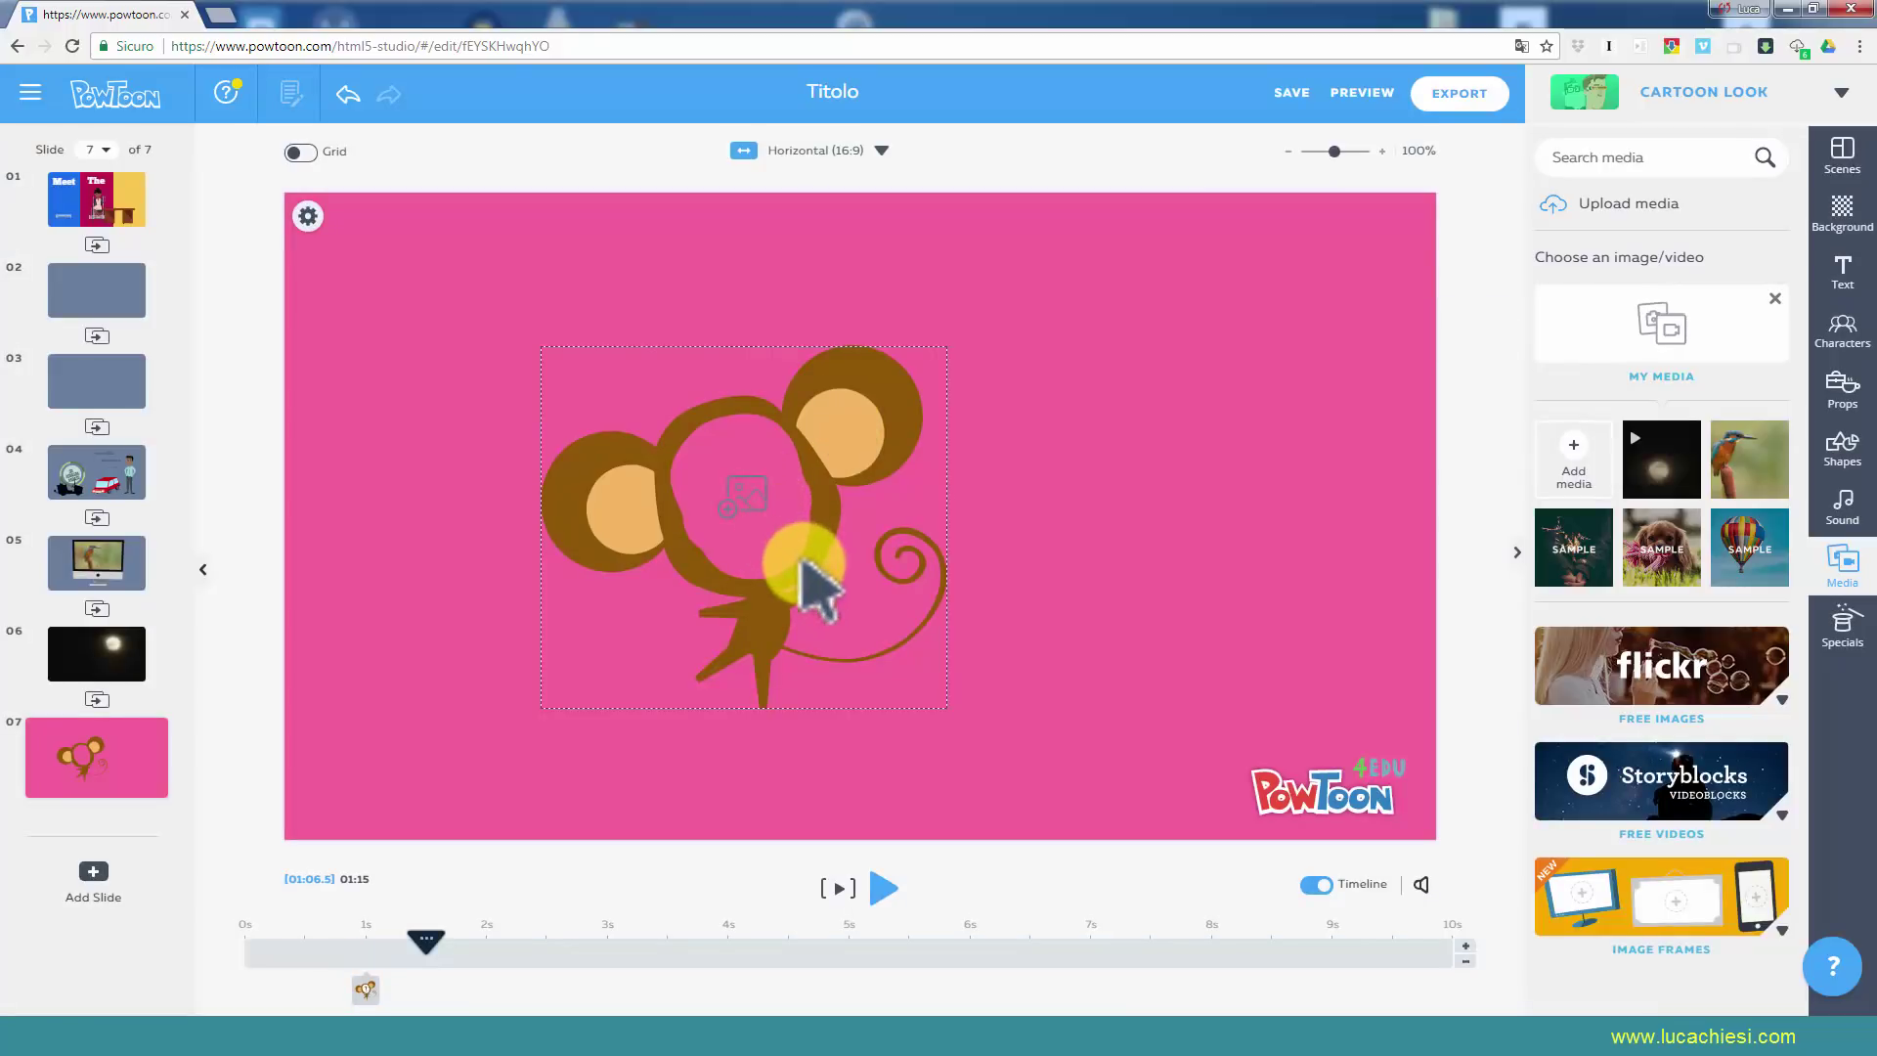
drag(805, 587, 870, 562)
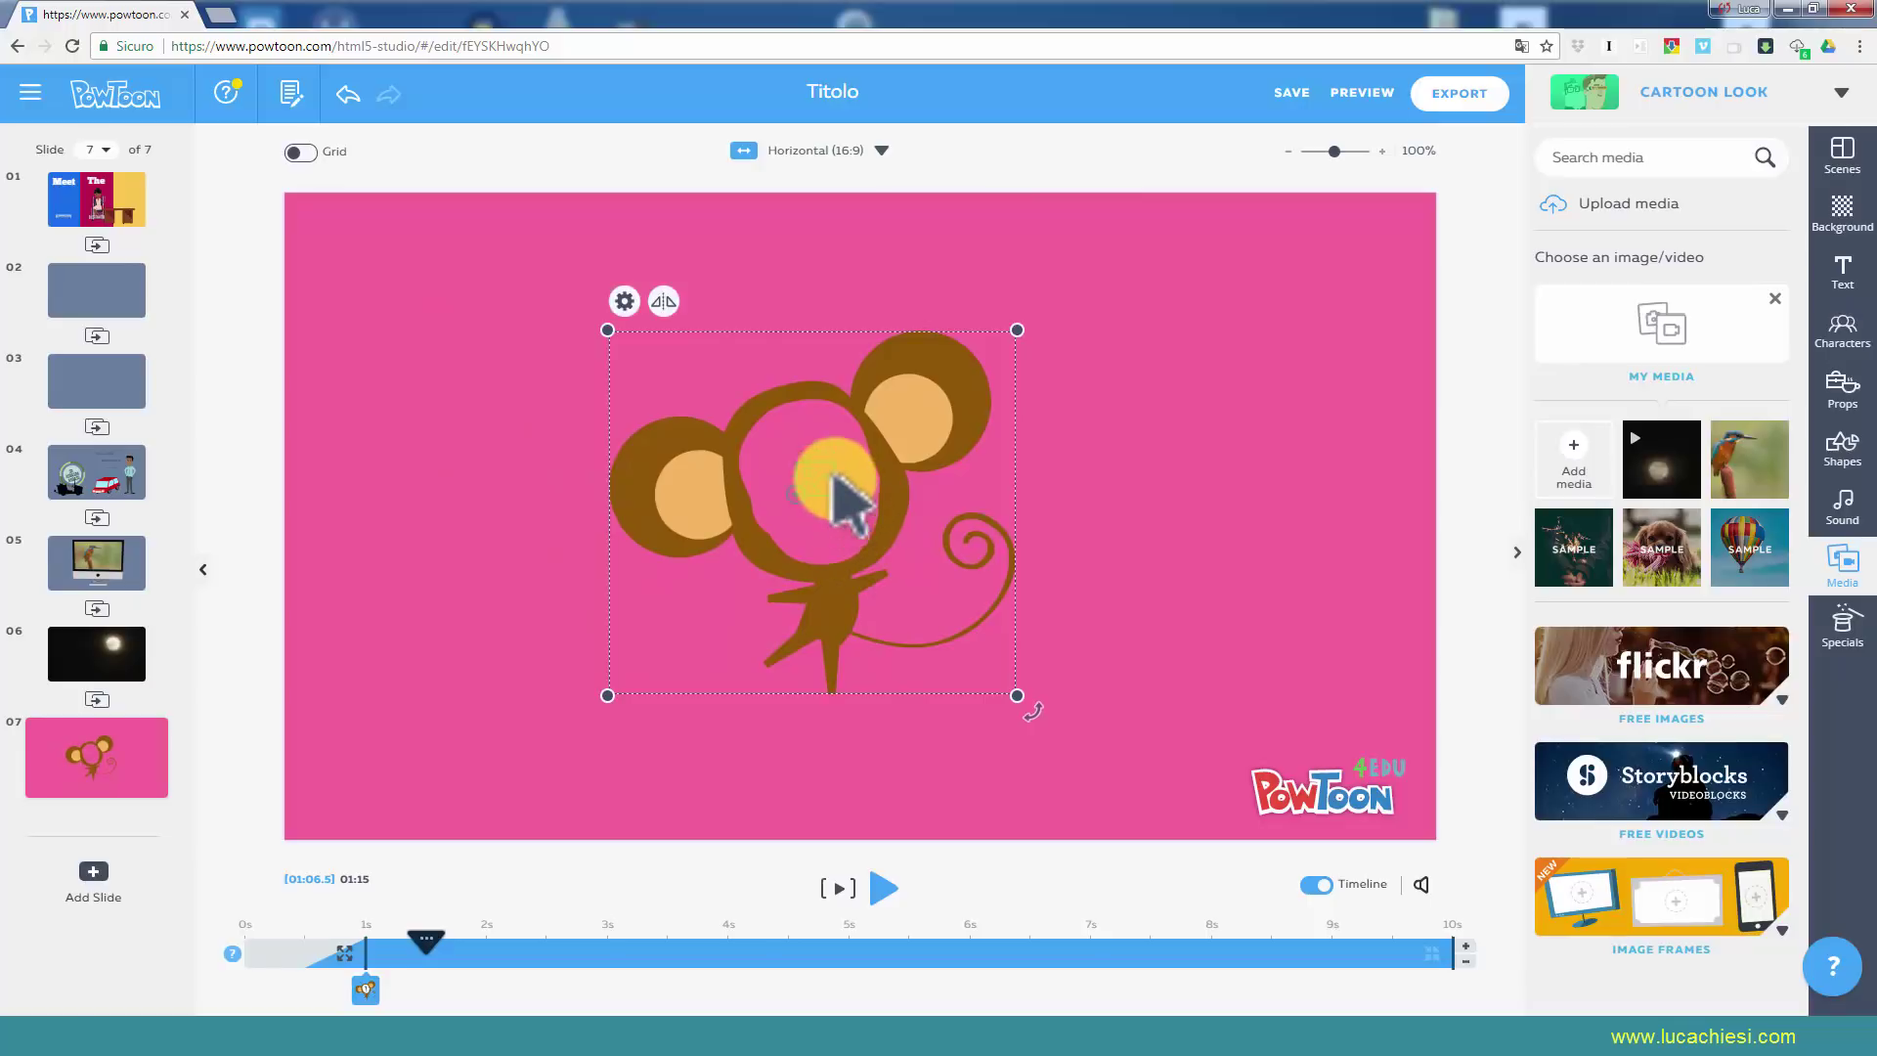
Swap the monkey's face image for a Flickr red panda photo found by searching 'panda', then enlarge it.
click(838, 494)
click(1706, 445)
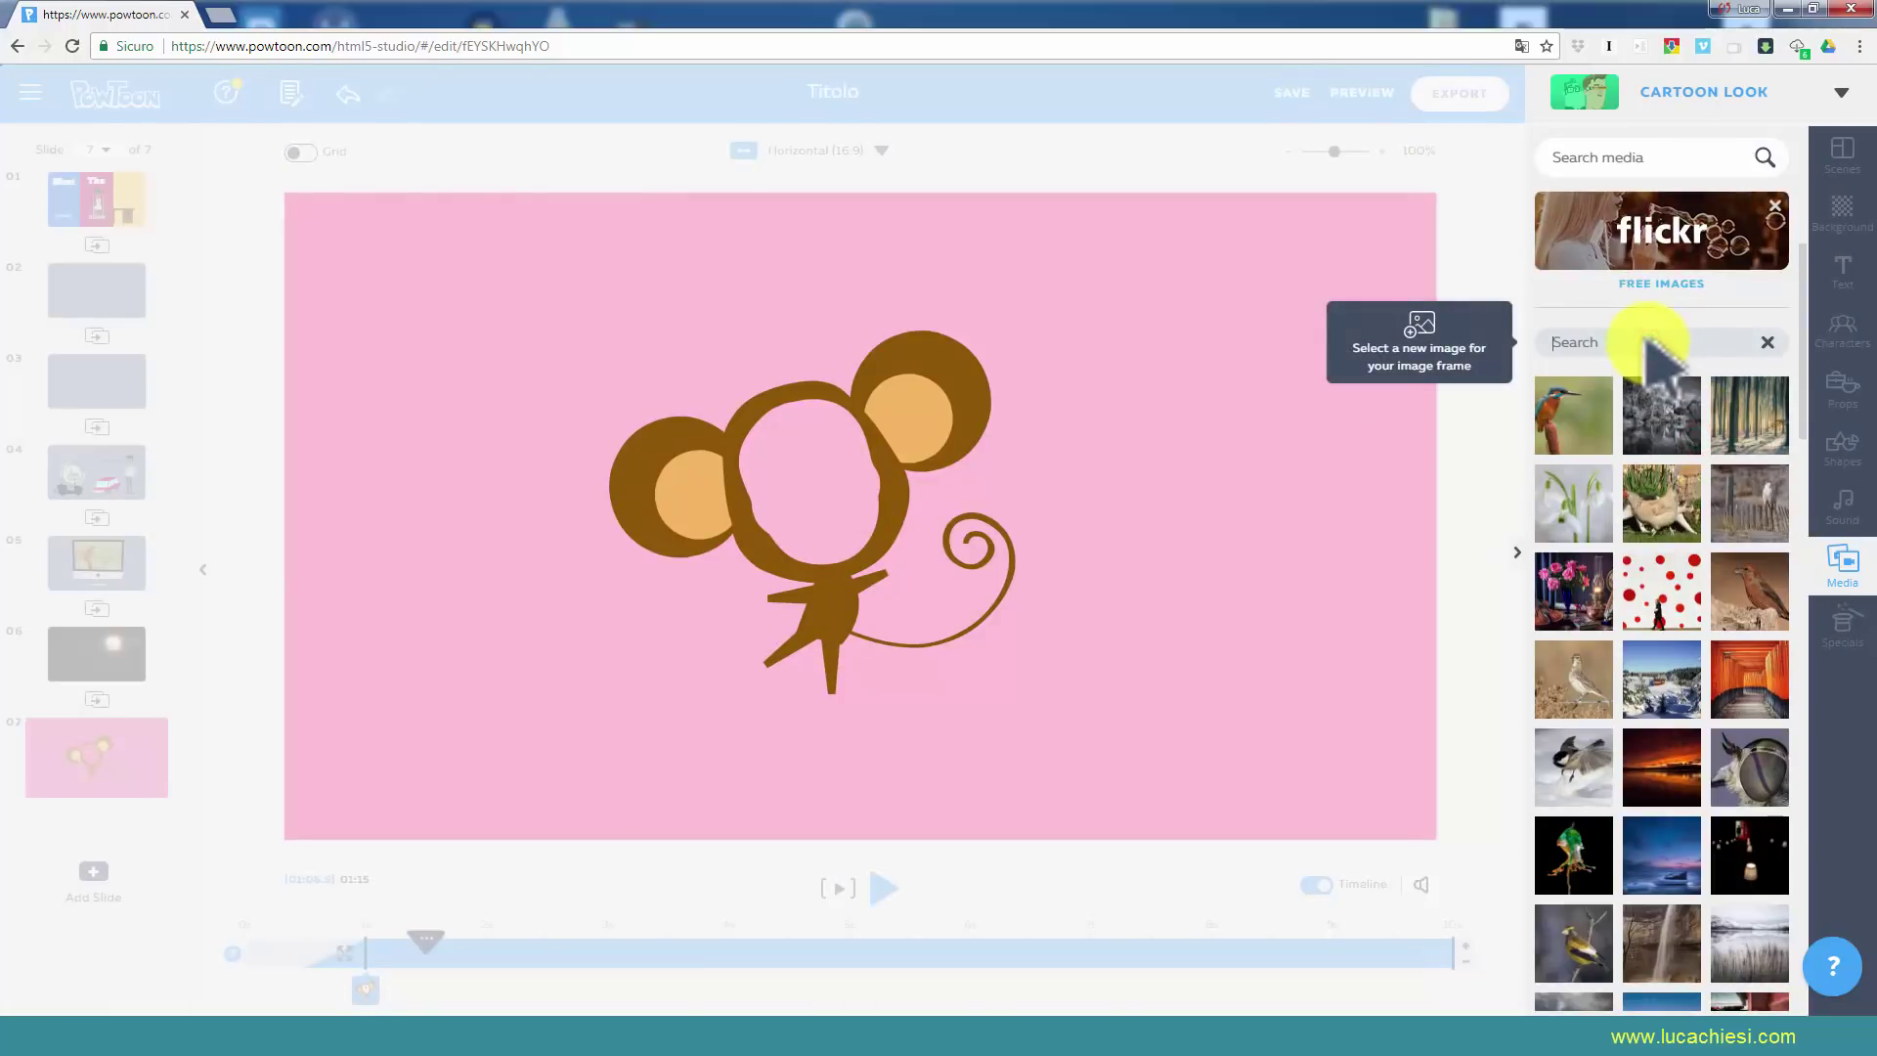
text(panda)
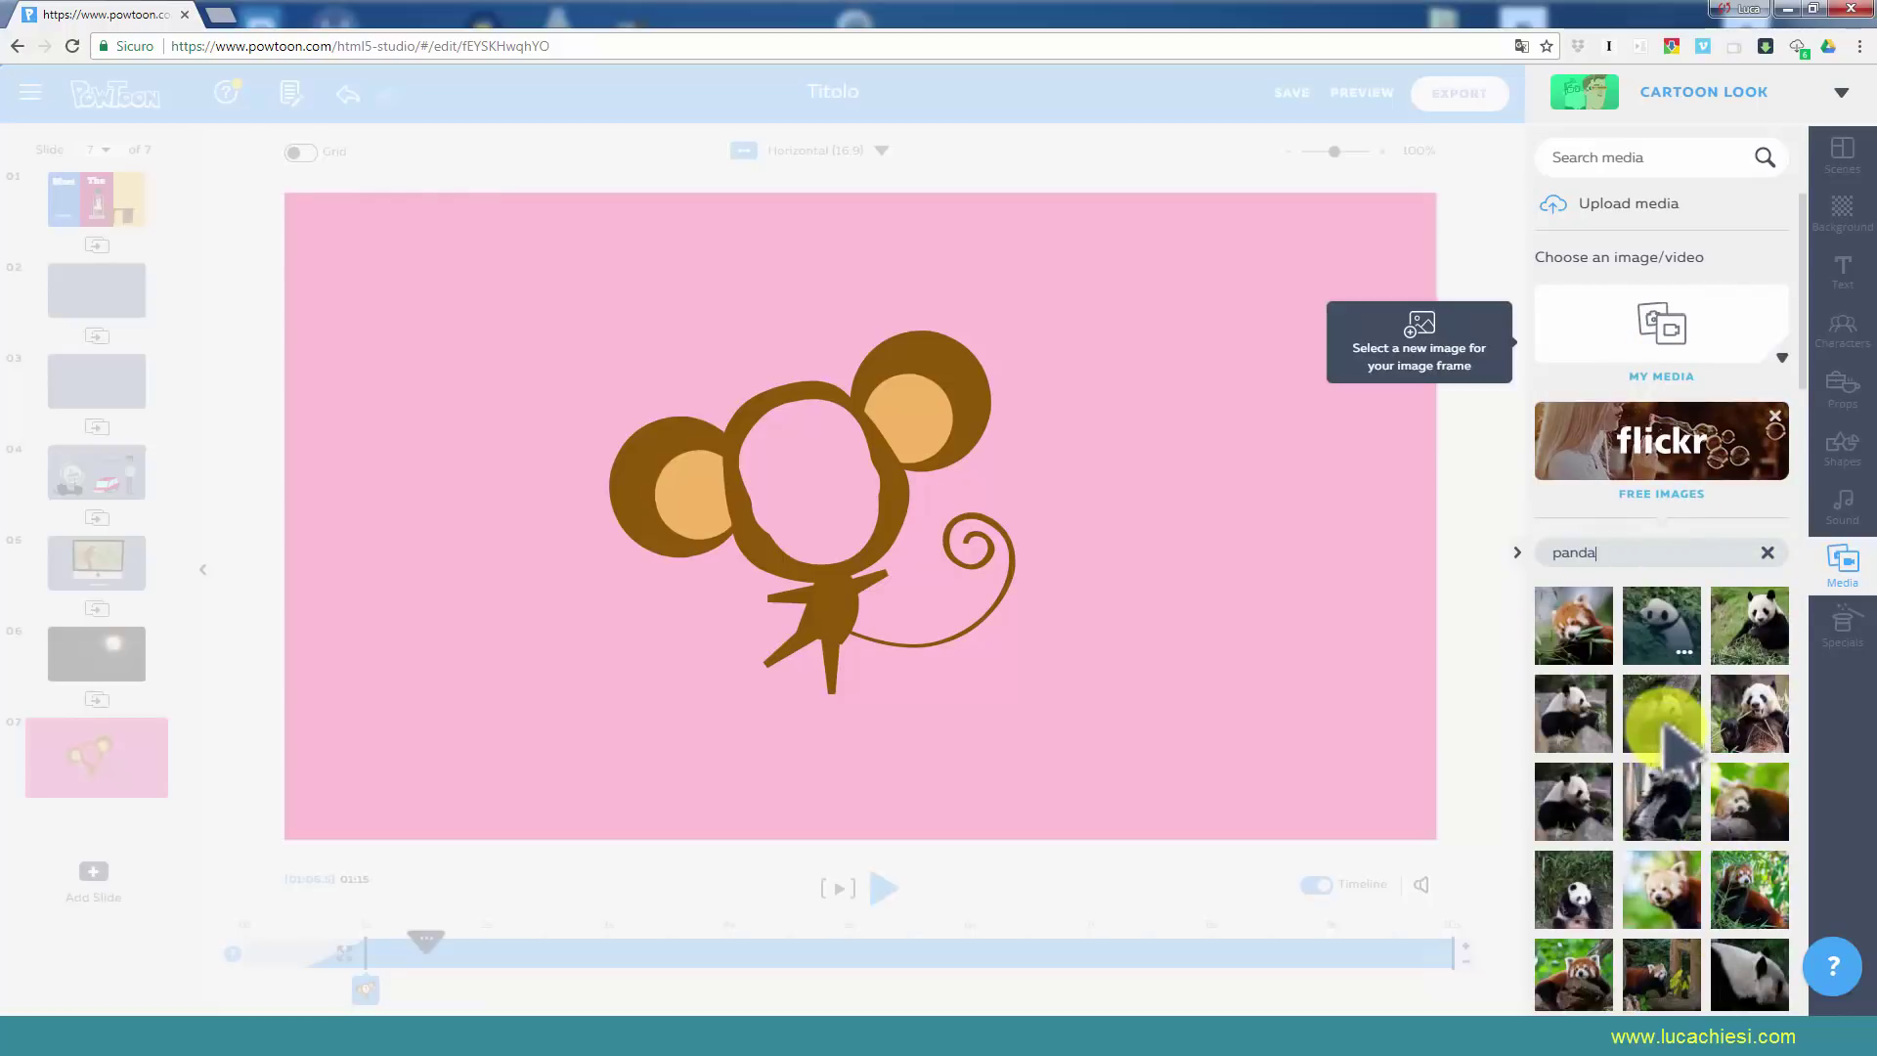
click(1667, 728)
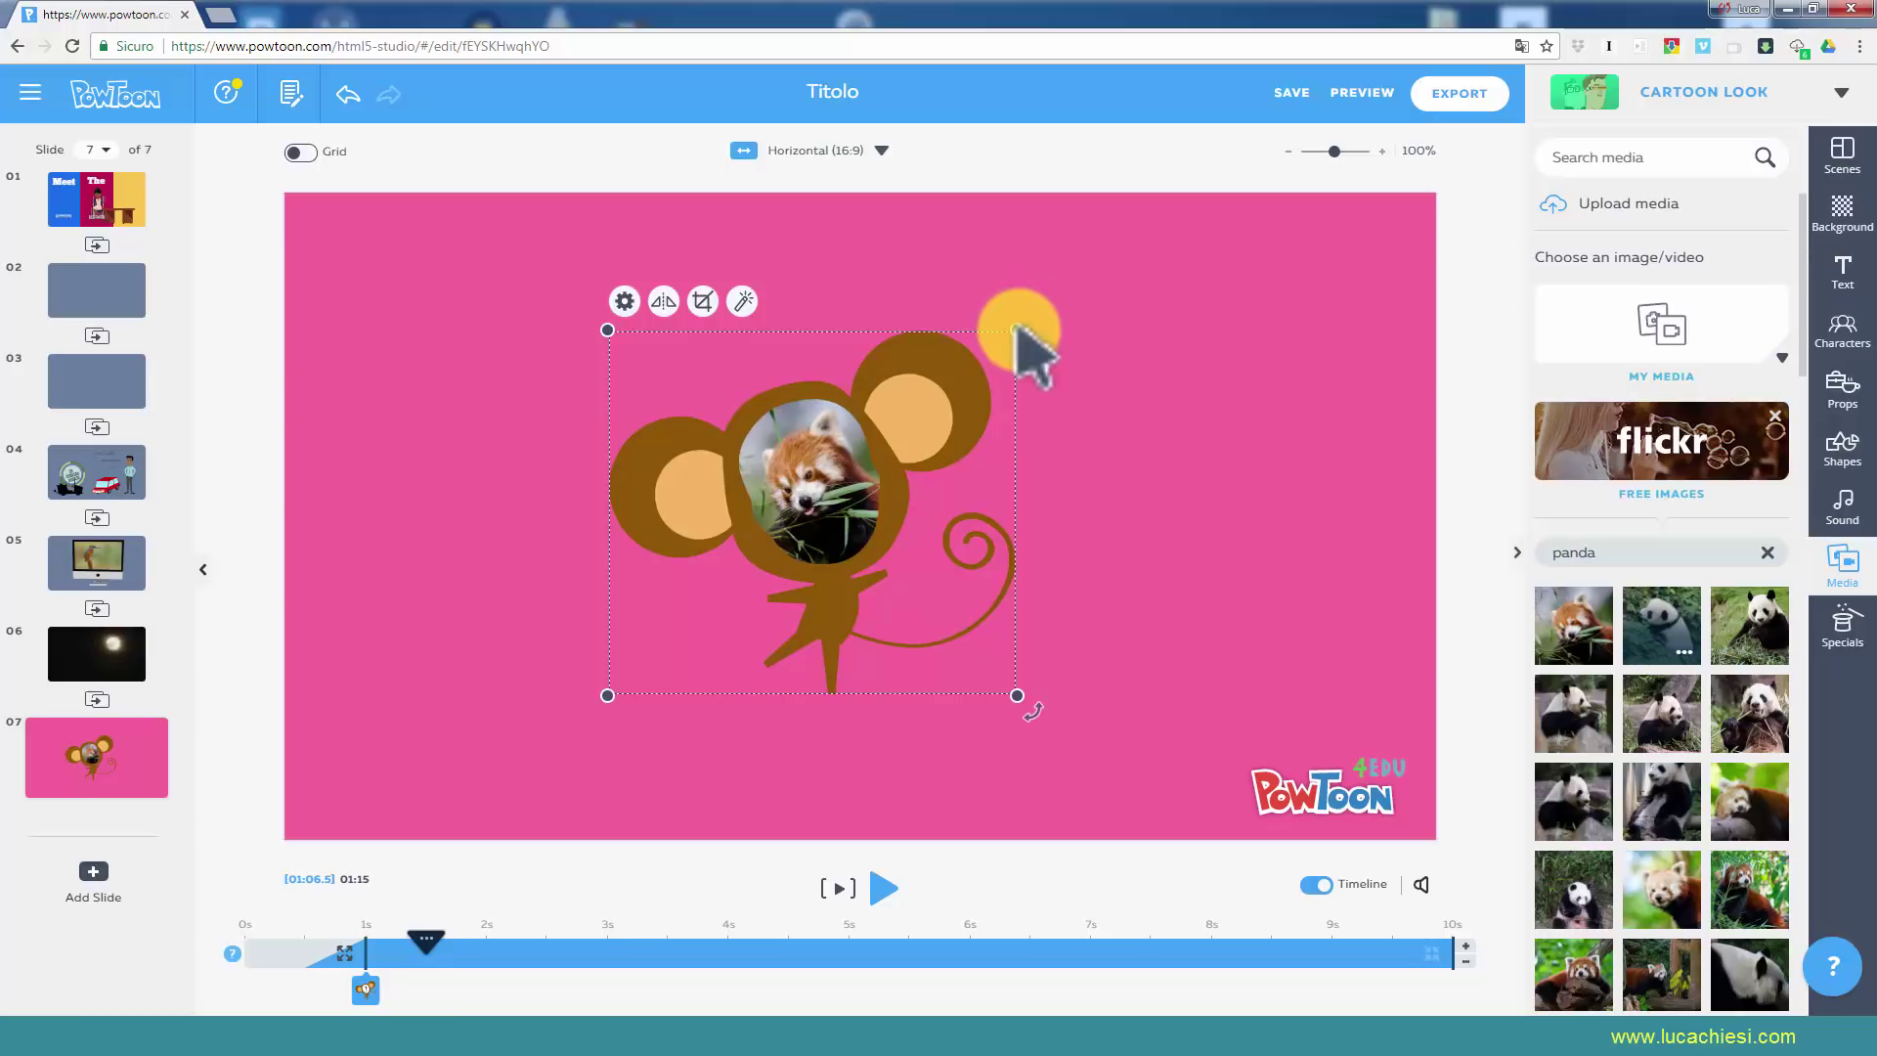
drag(1016, 330, 1152, 207)
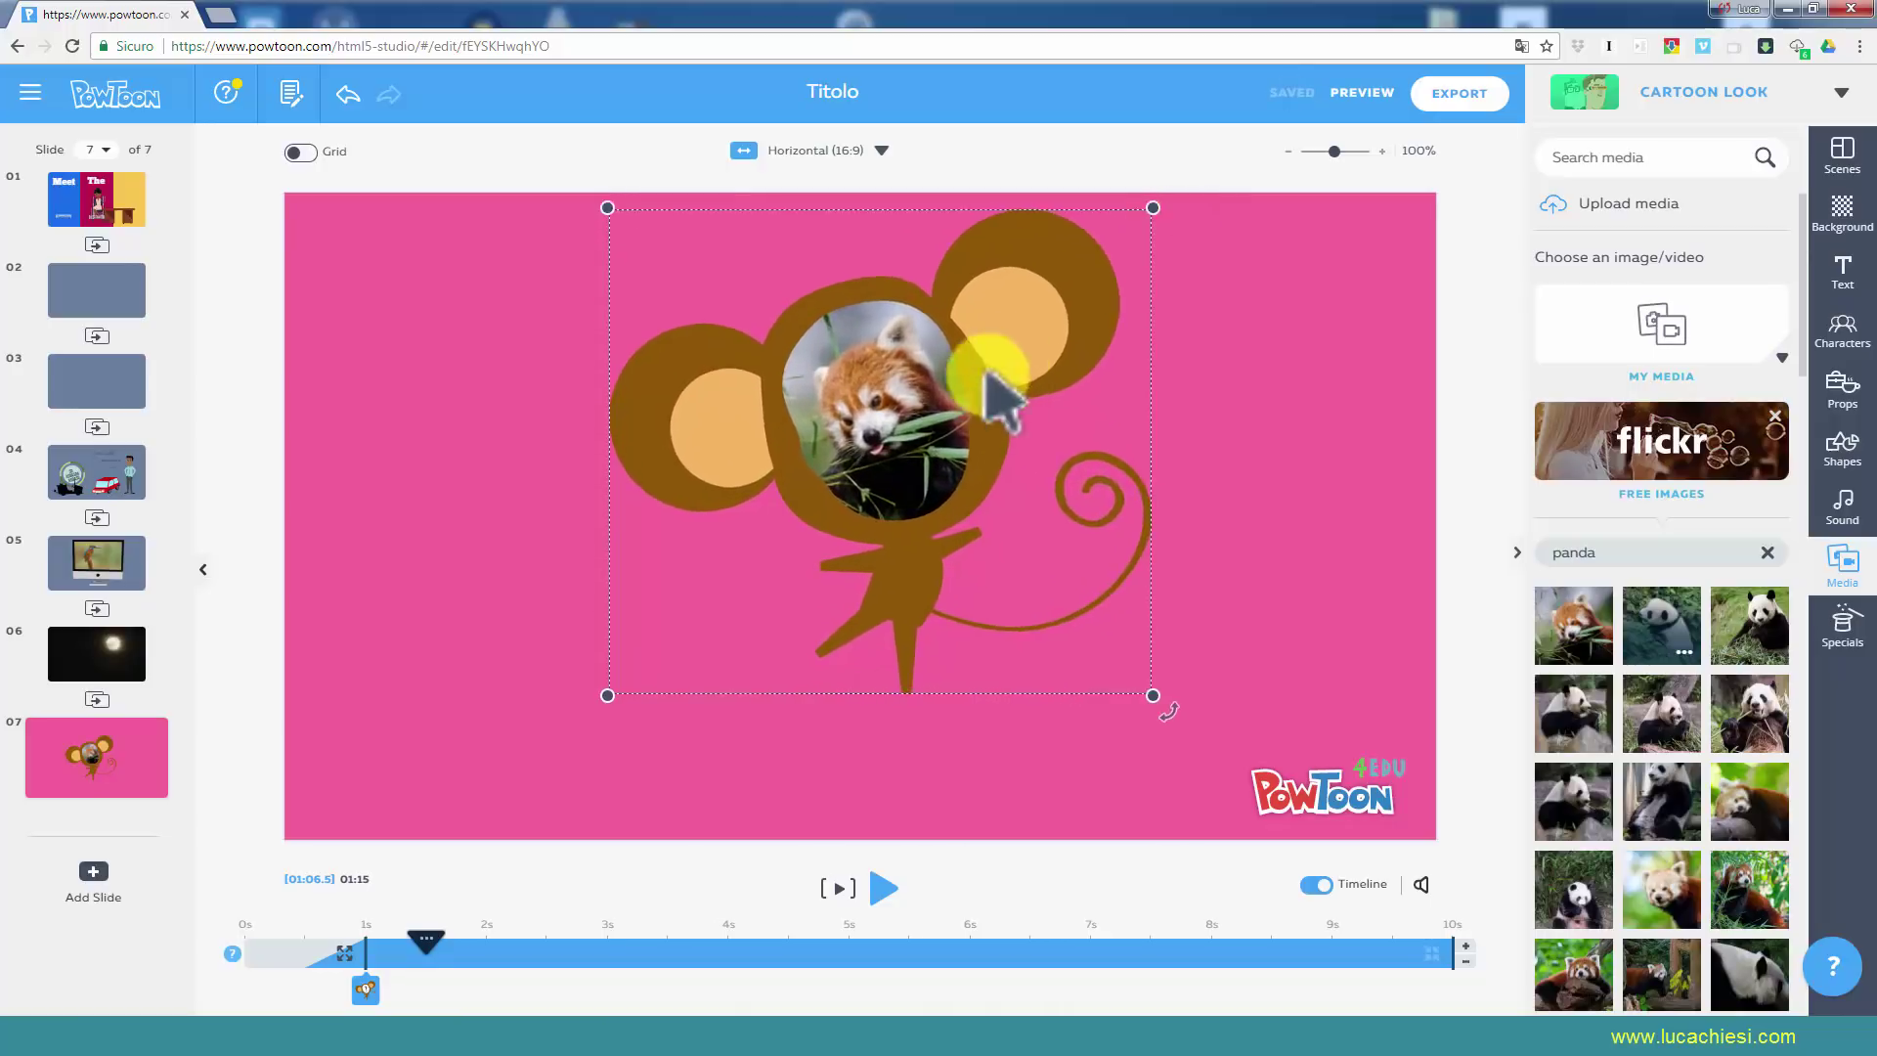
Shrink the monkey and give it an A to B movement ending on the right side.
mouse_move(988, 376)
mouse_down()
mouse_move(782, 513)
mouse_move(562, 508)
mouse_up()
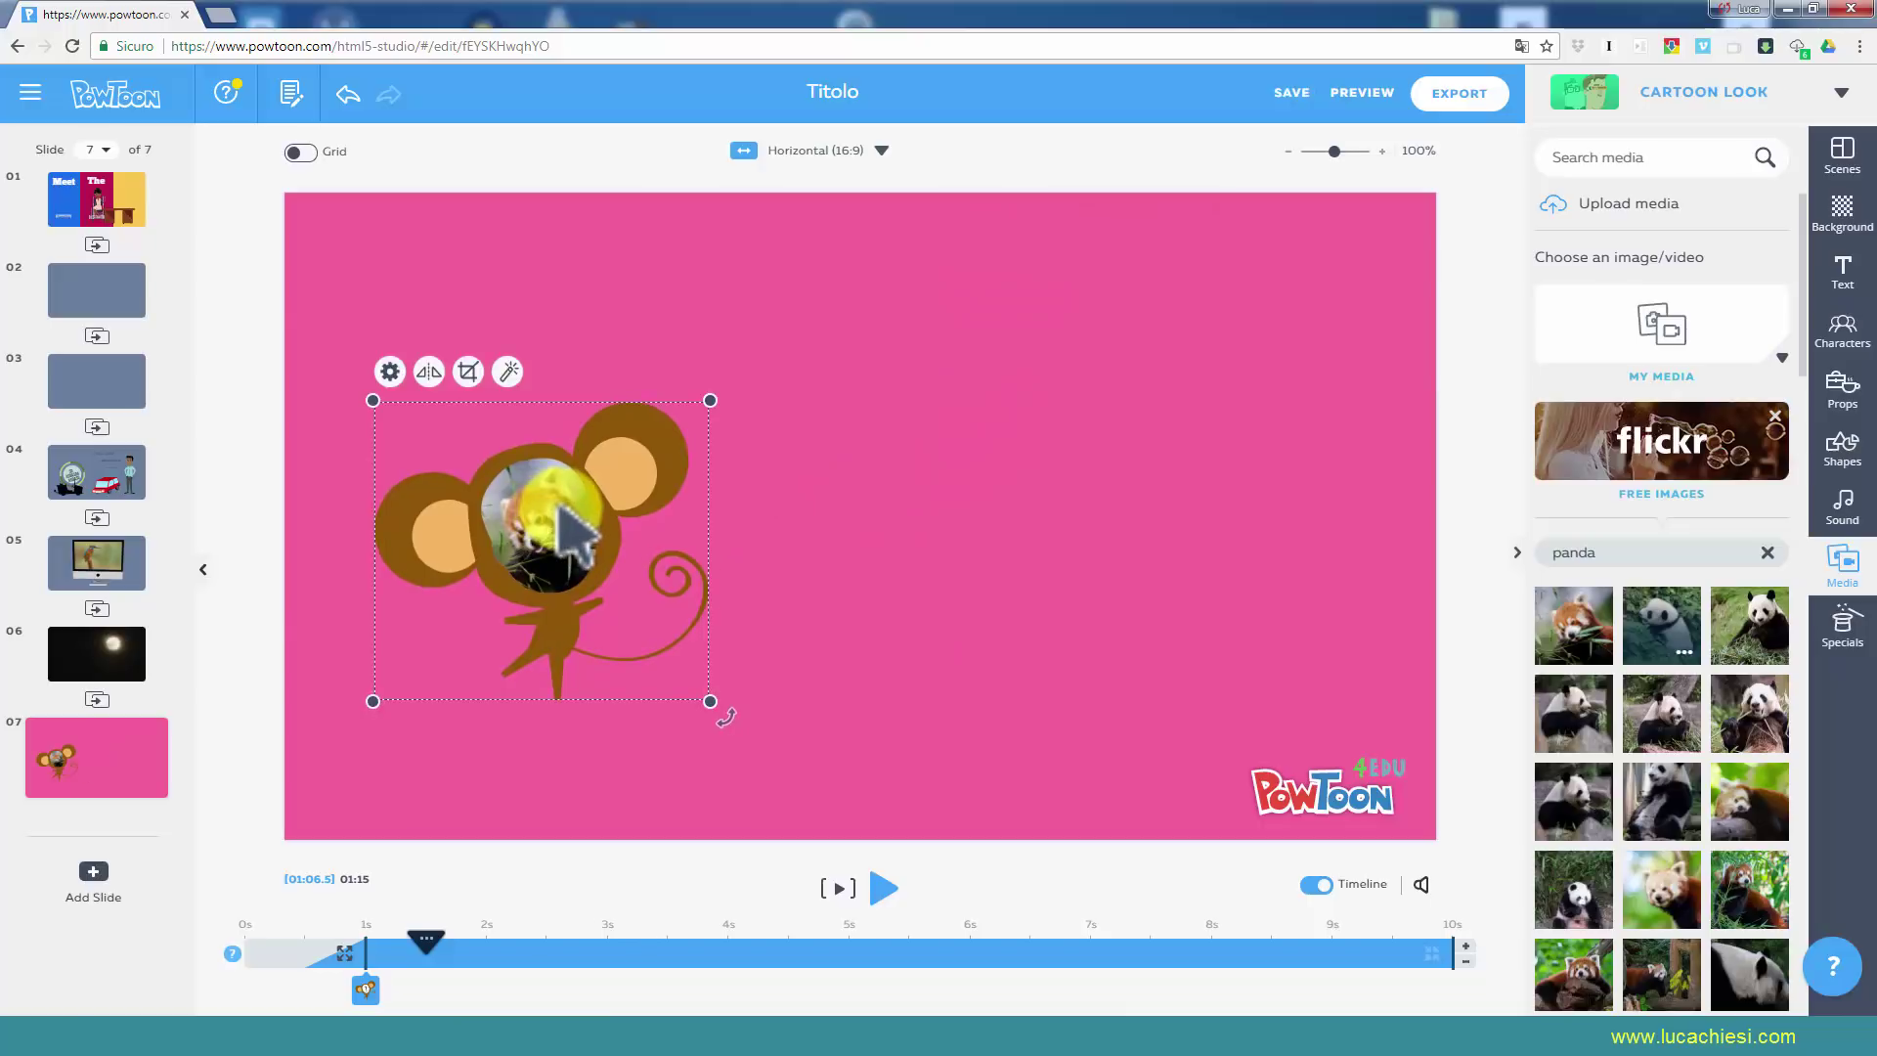
click(389, 372)
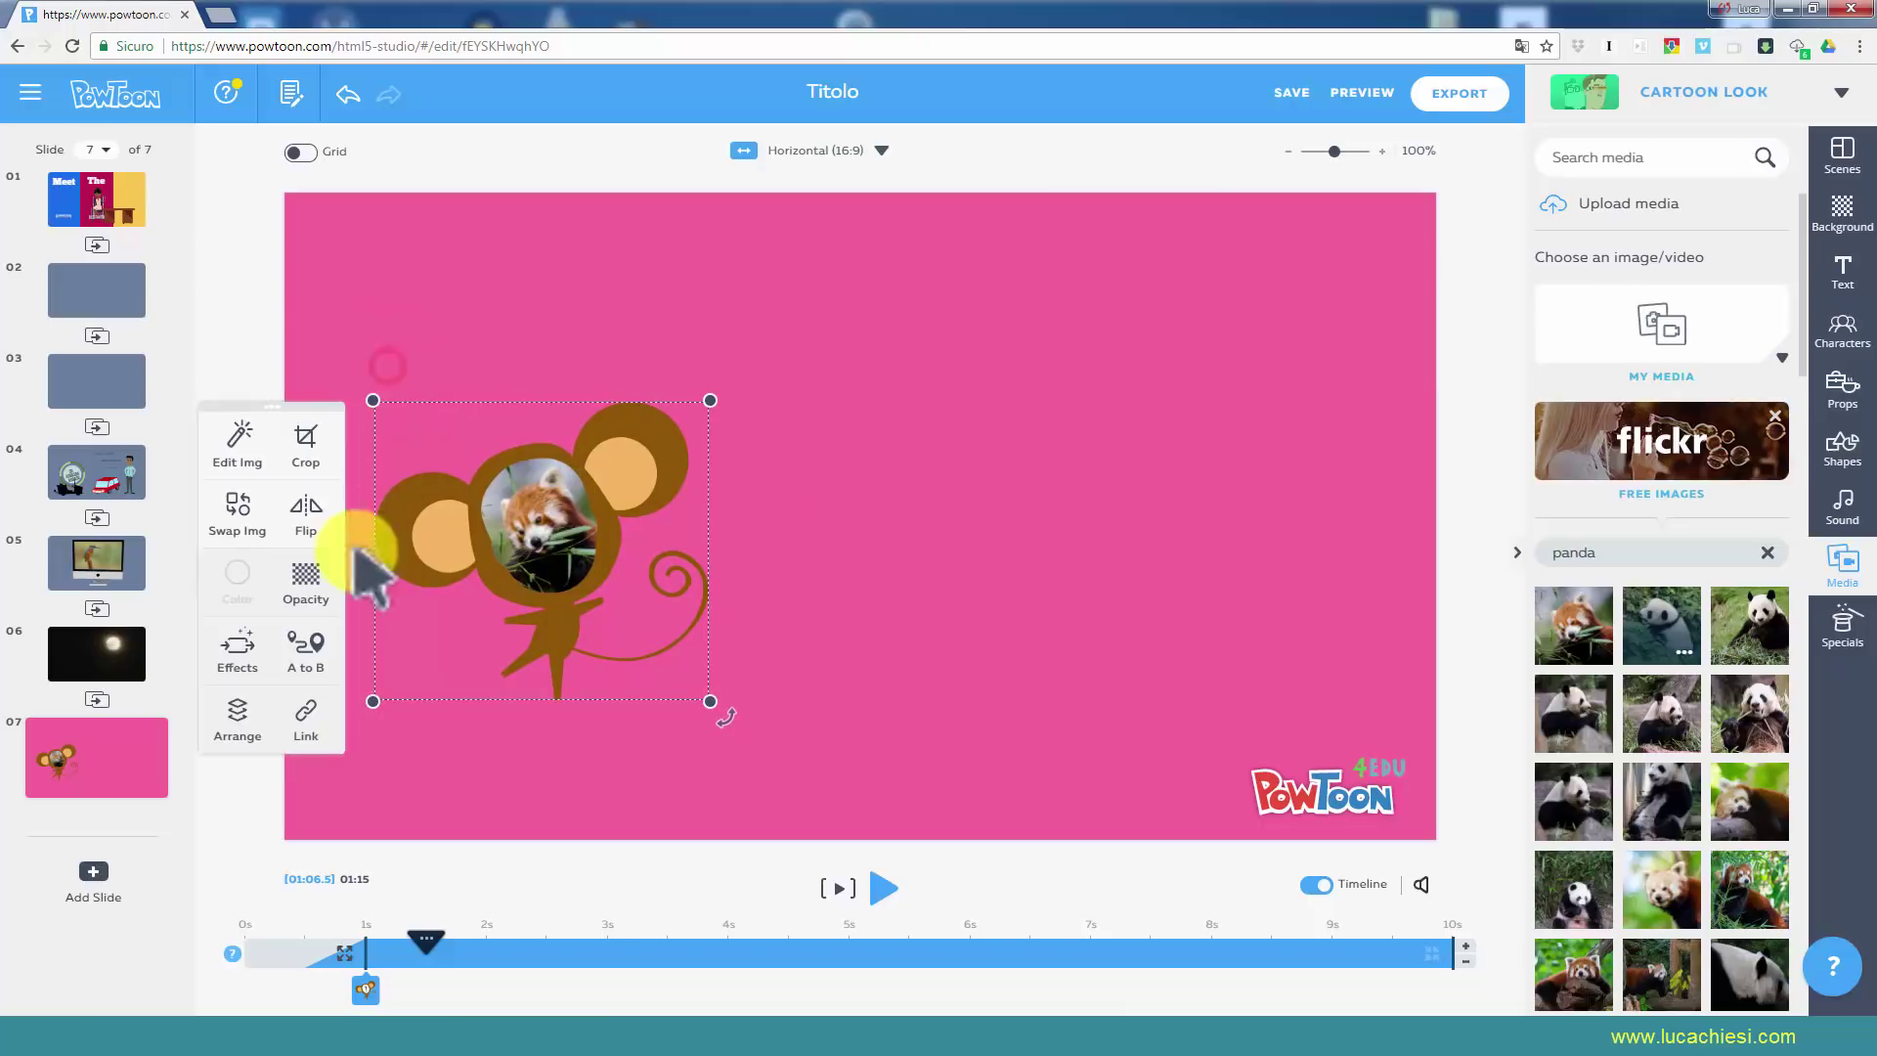
click(314, 650)
mouse_move(684, 594)
mouse_down()
mouse_move(1256, 556)
mouse_move(1229, 511)
mouse_up()
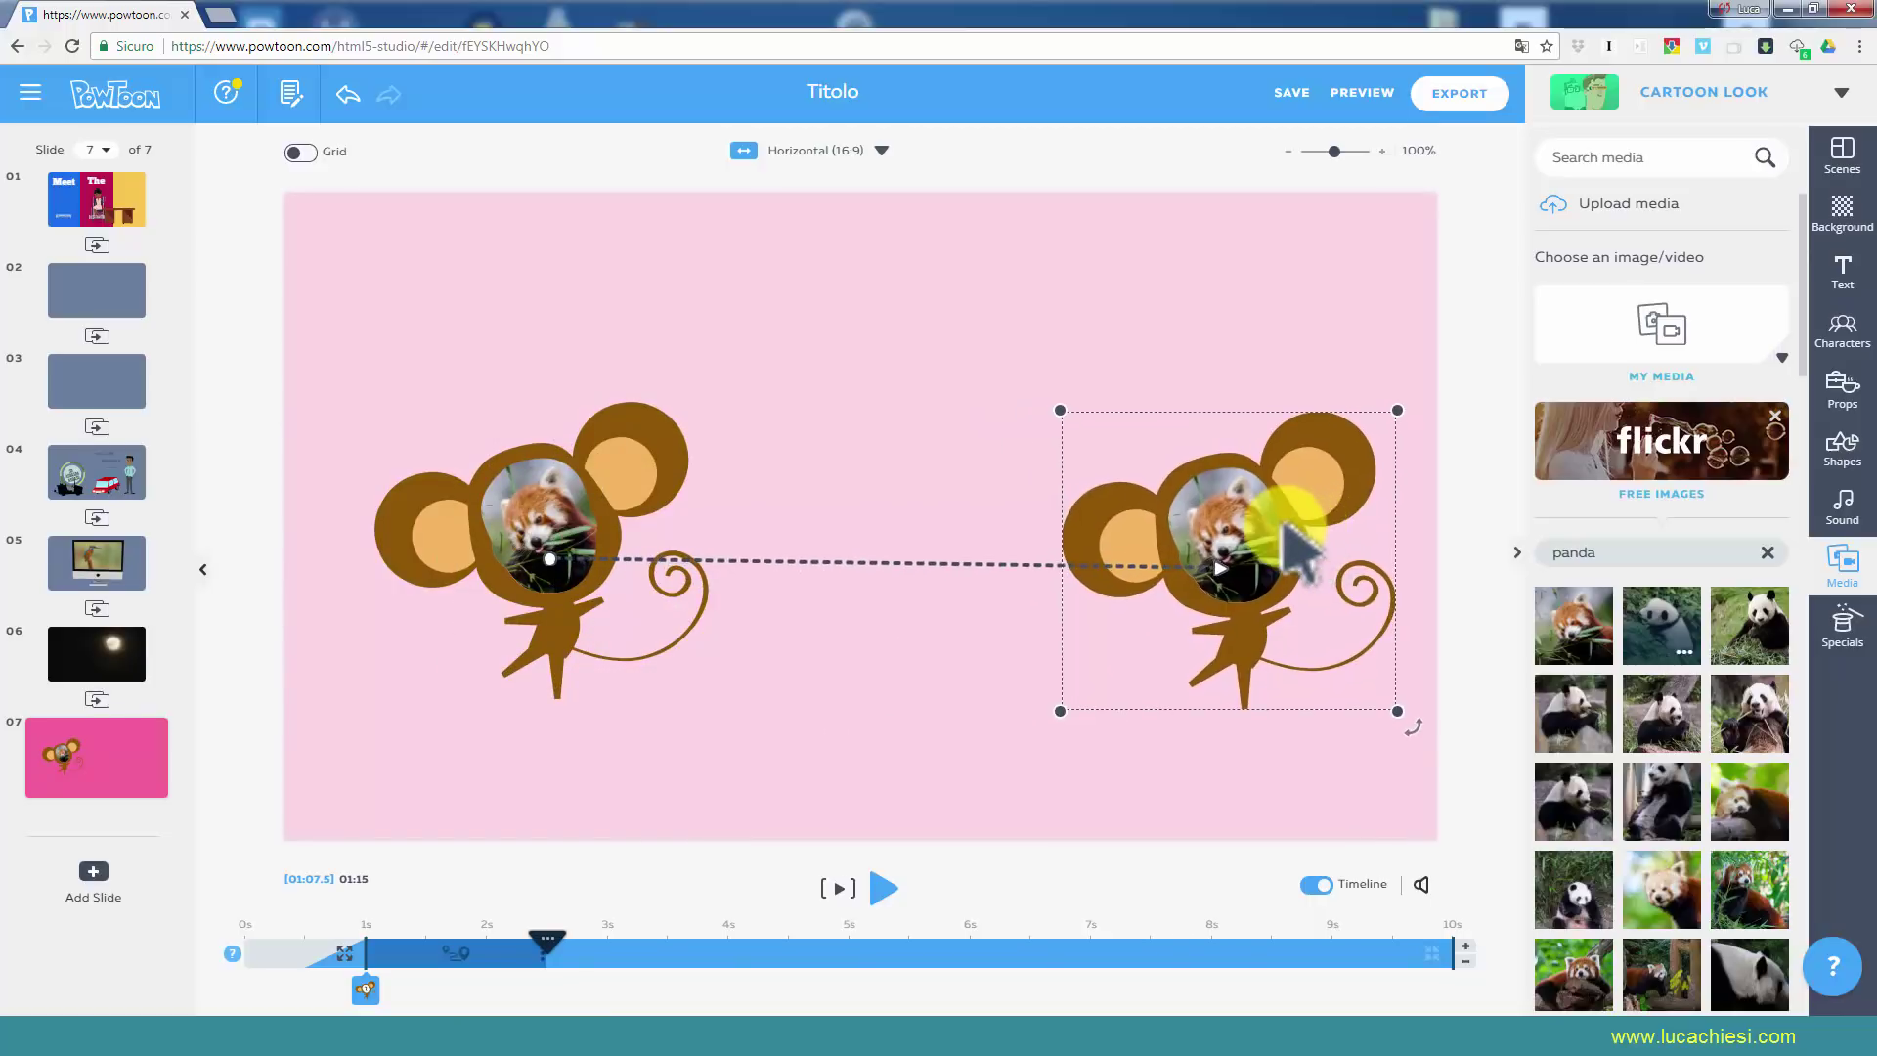
click(539, 489)
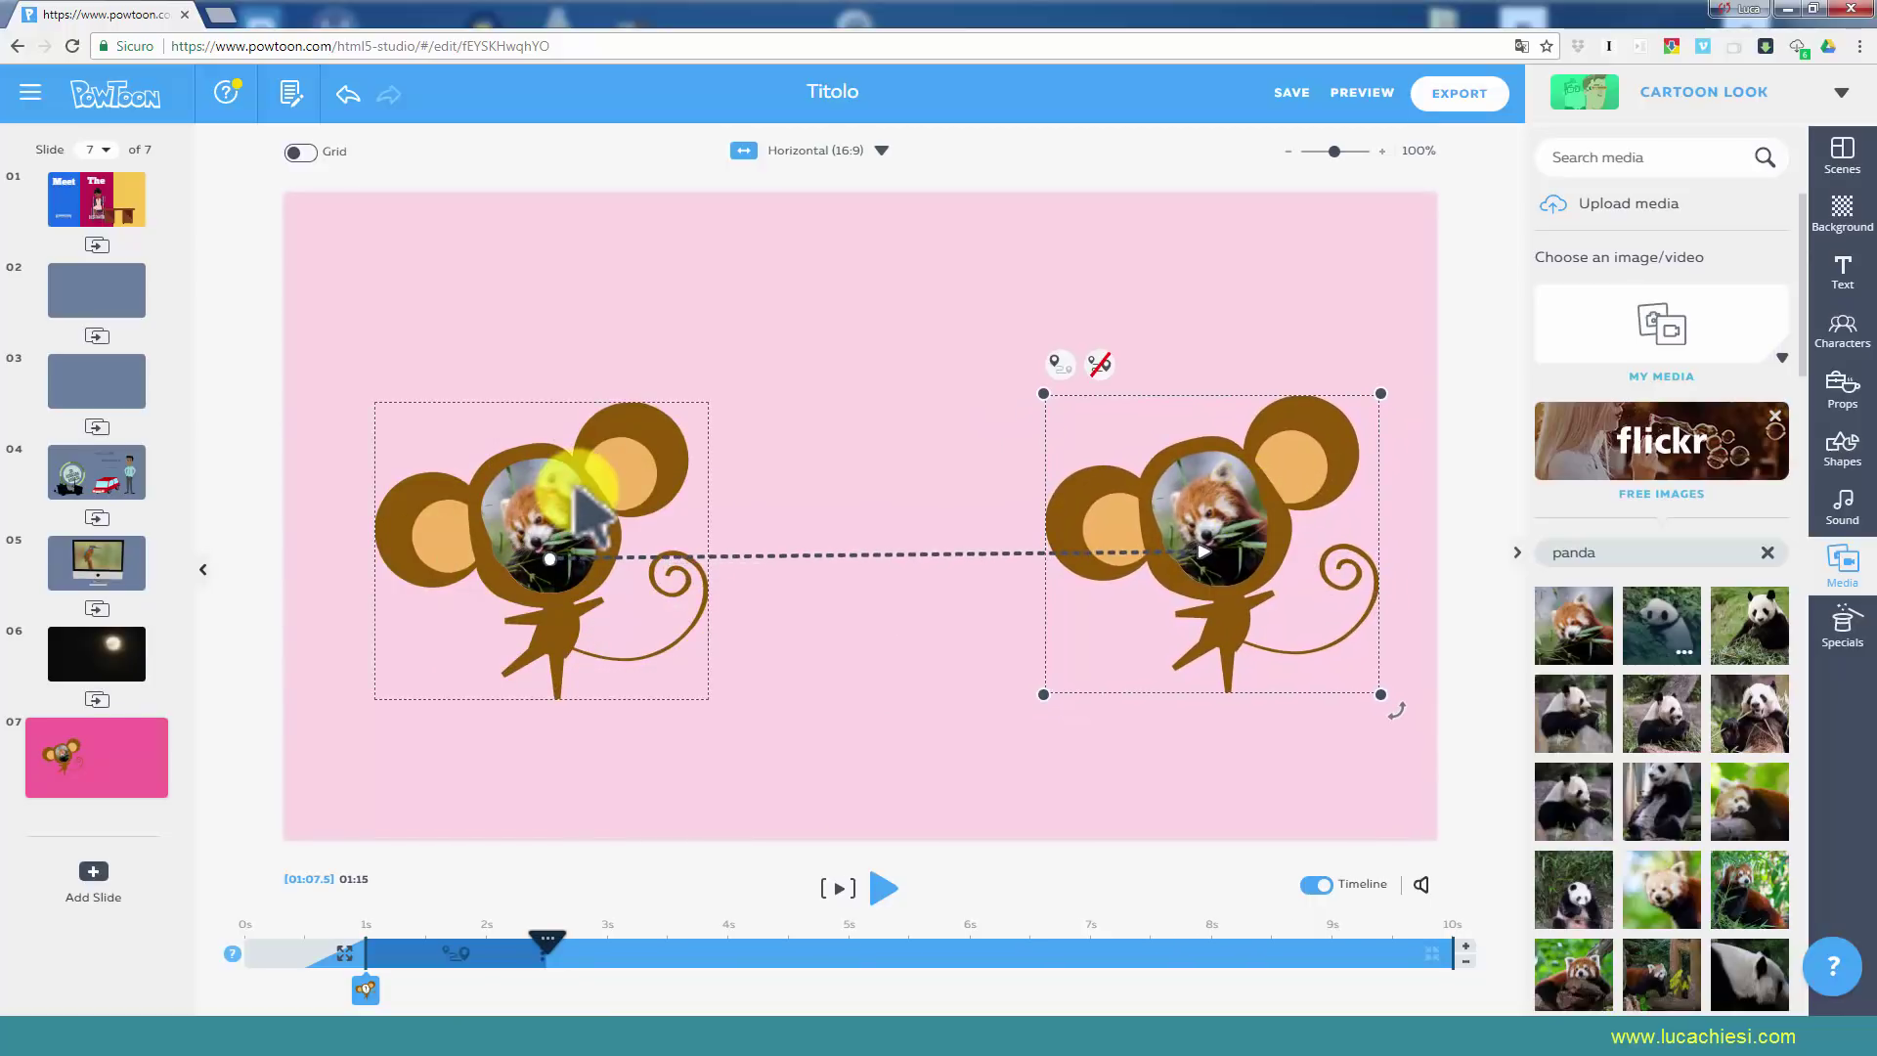
Preview the monkey's left-to-right movement, then close the media library.
click(838, 888)
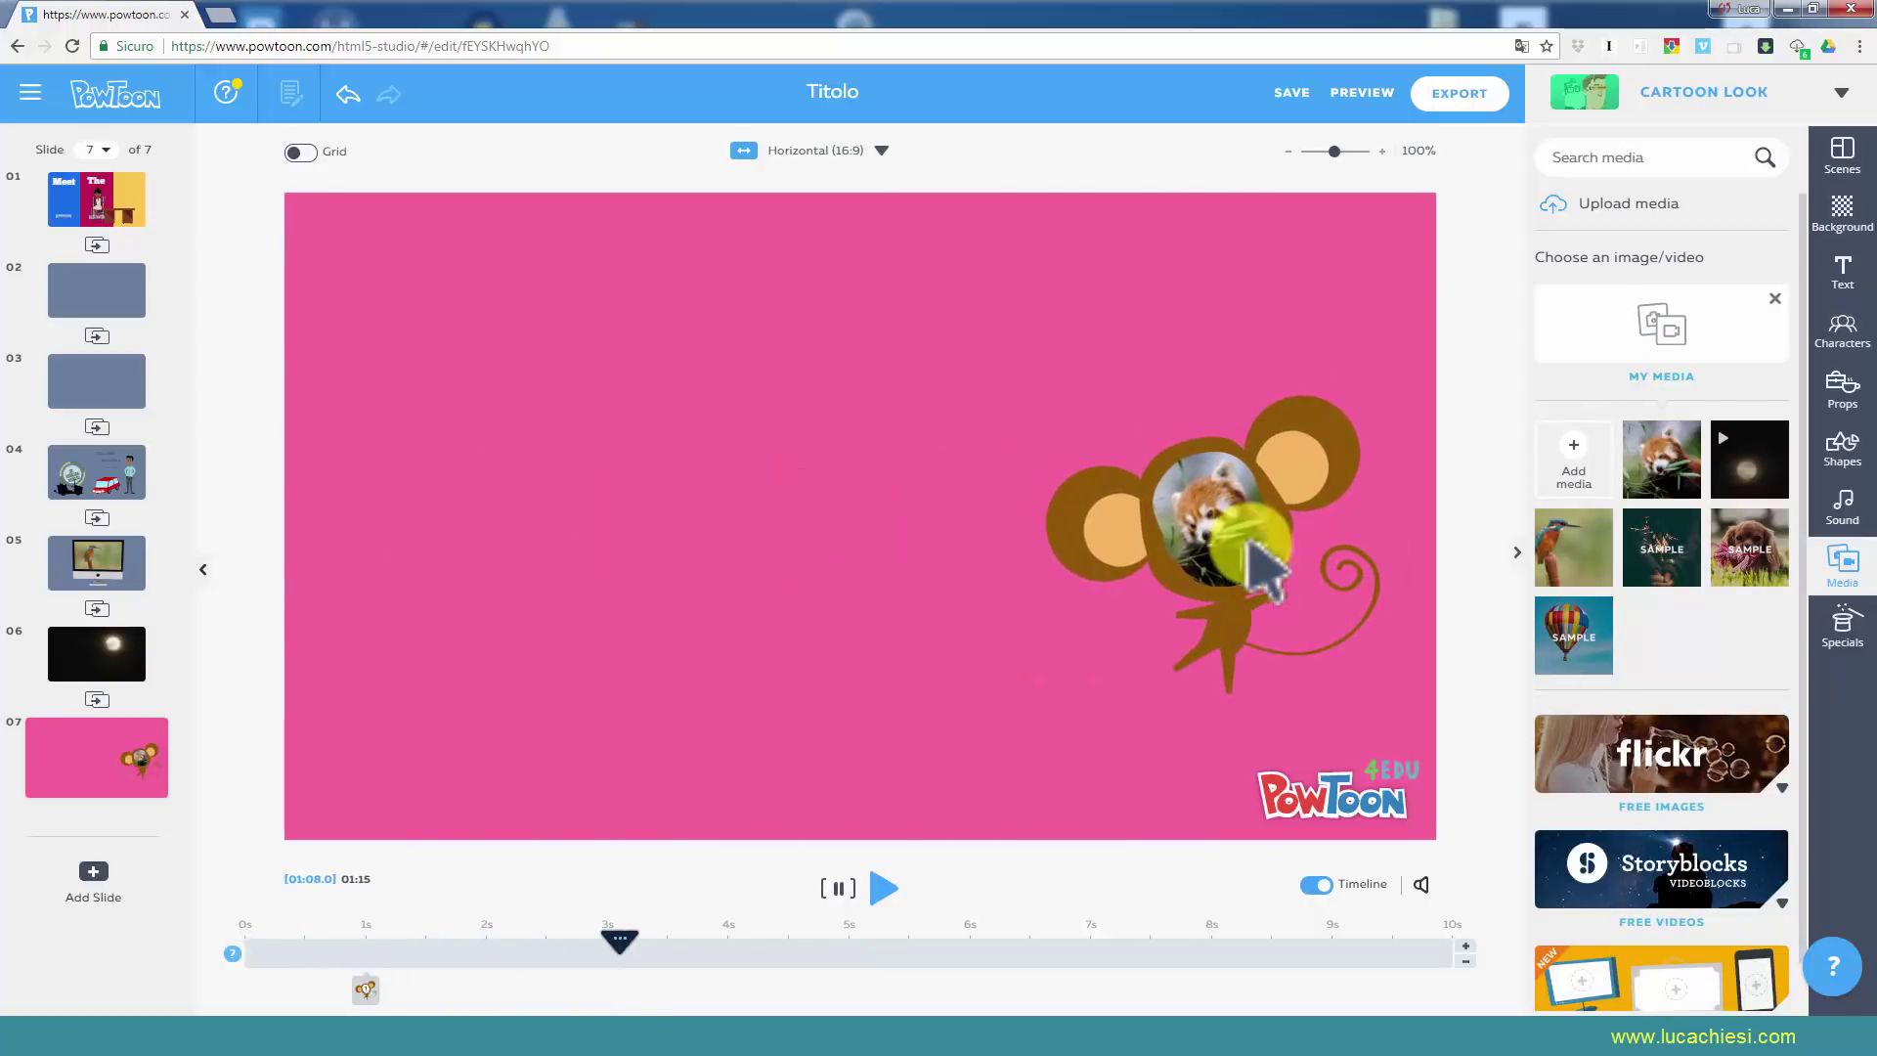
click(838, 888)
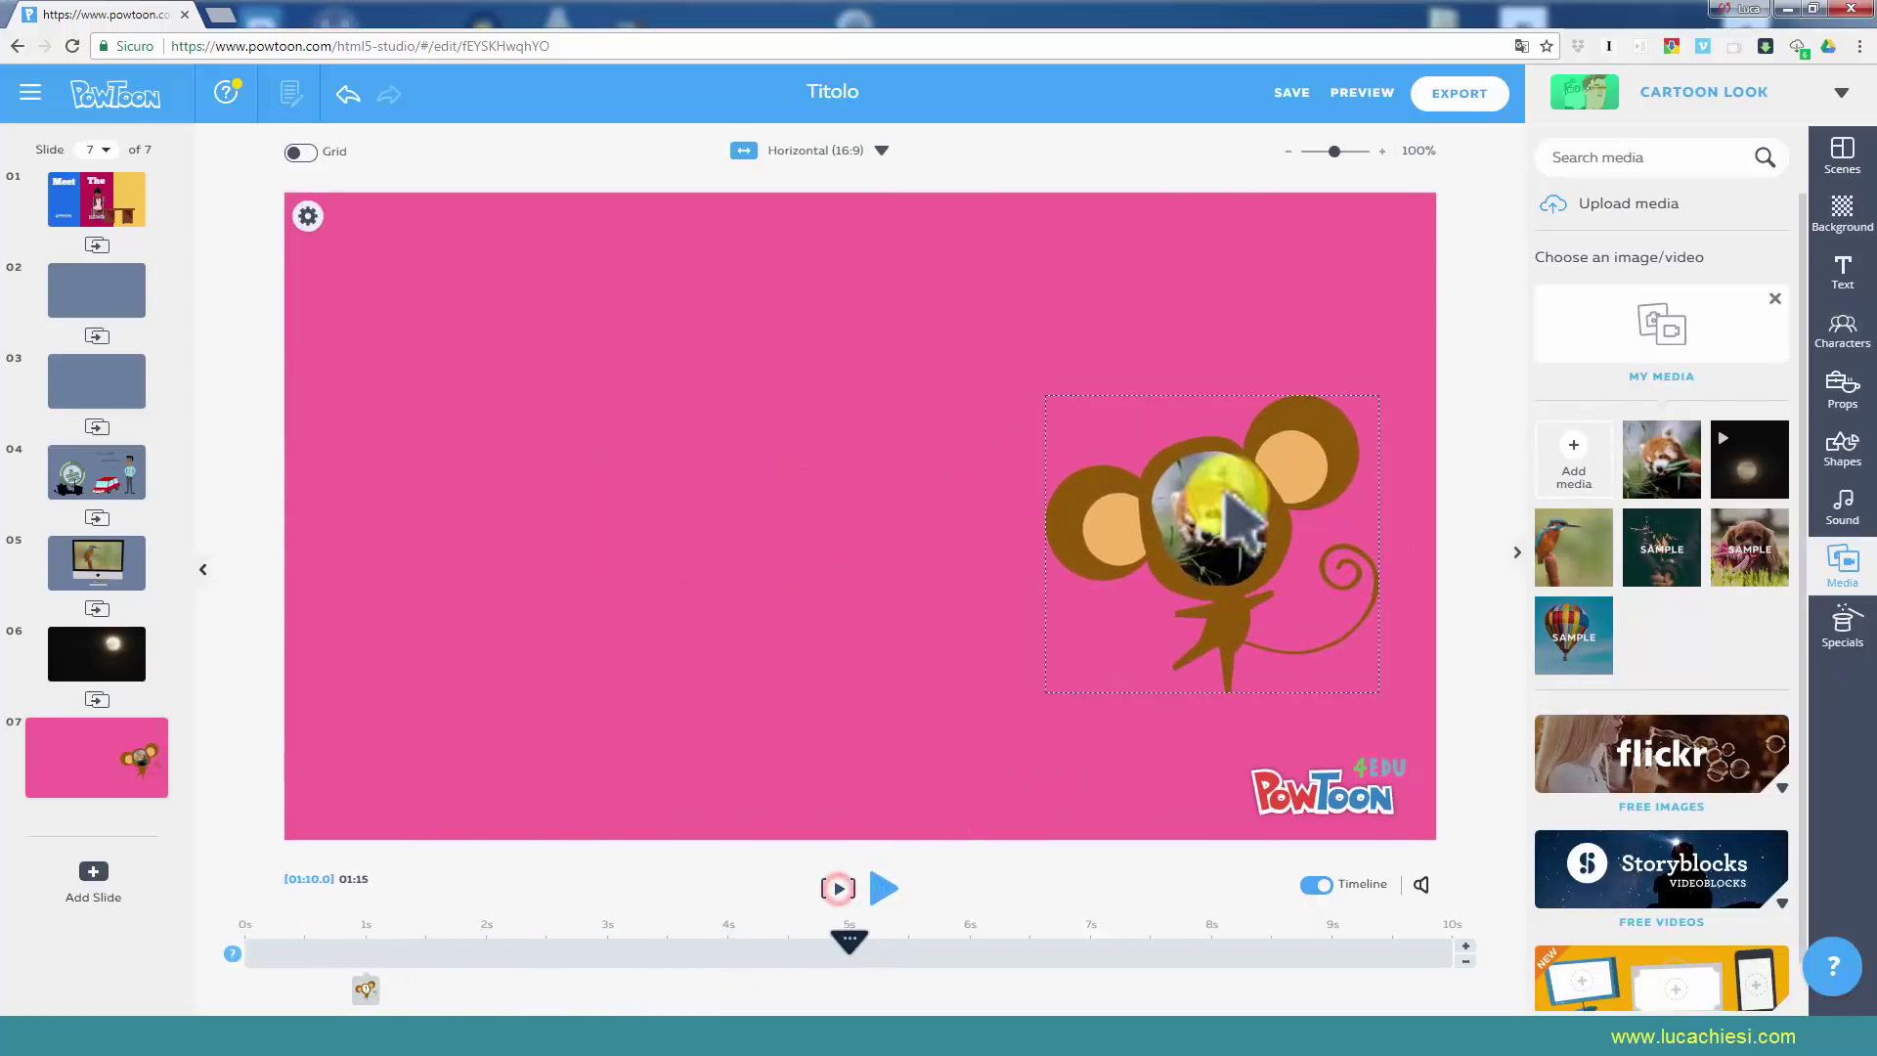
click(1212, 577)
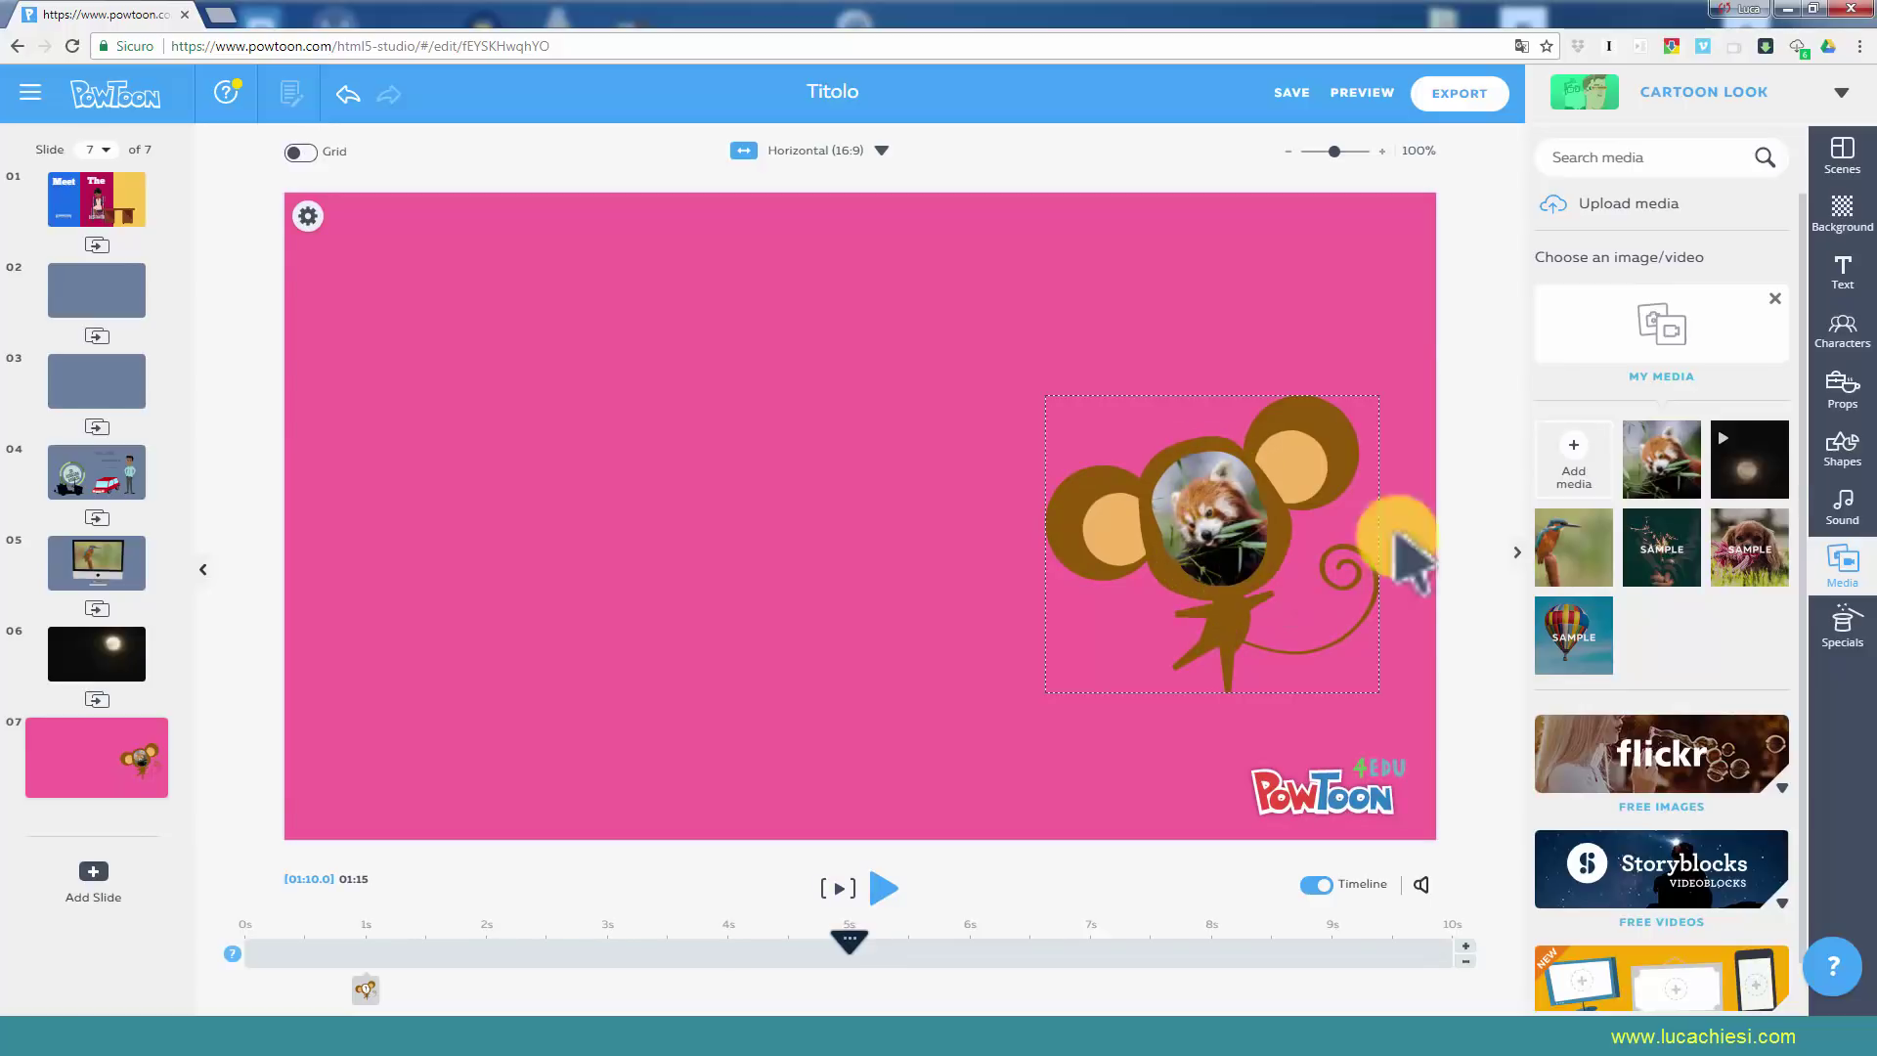
click(1838, 555)
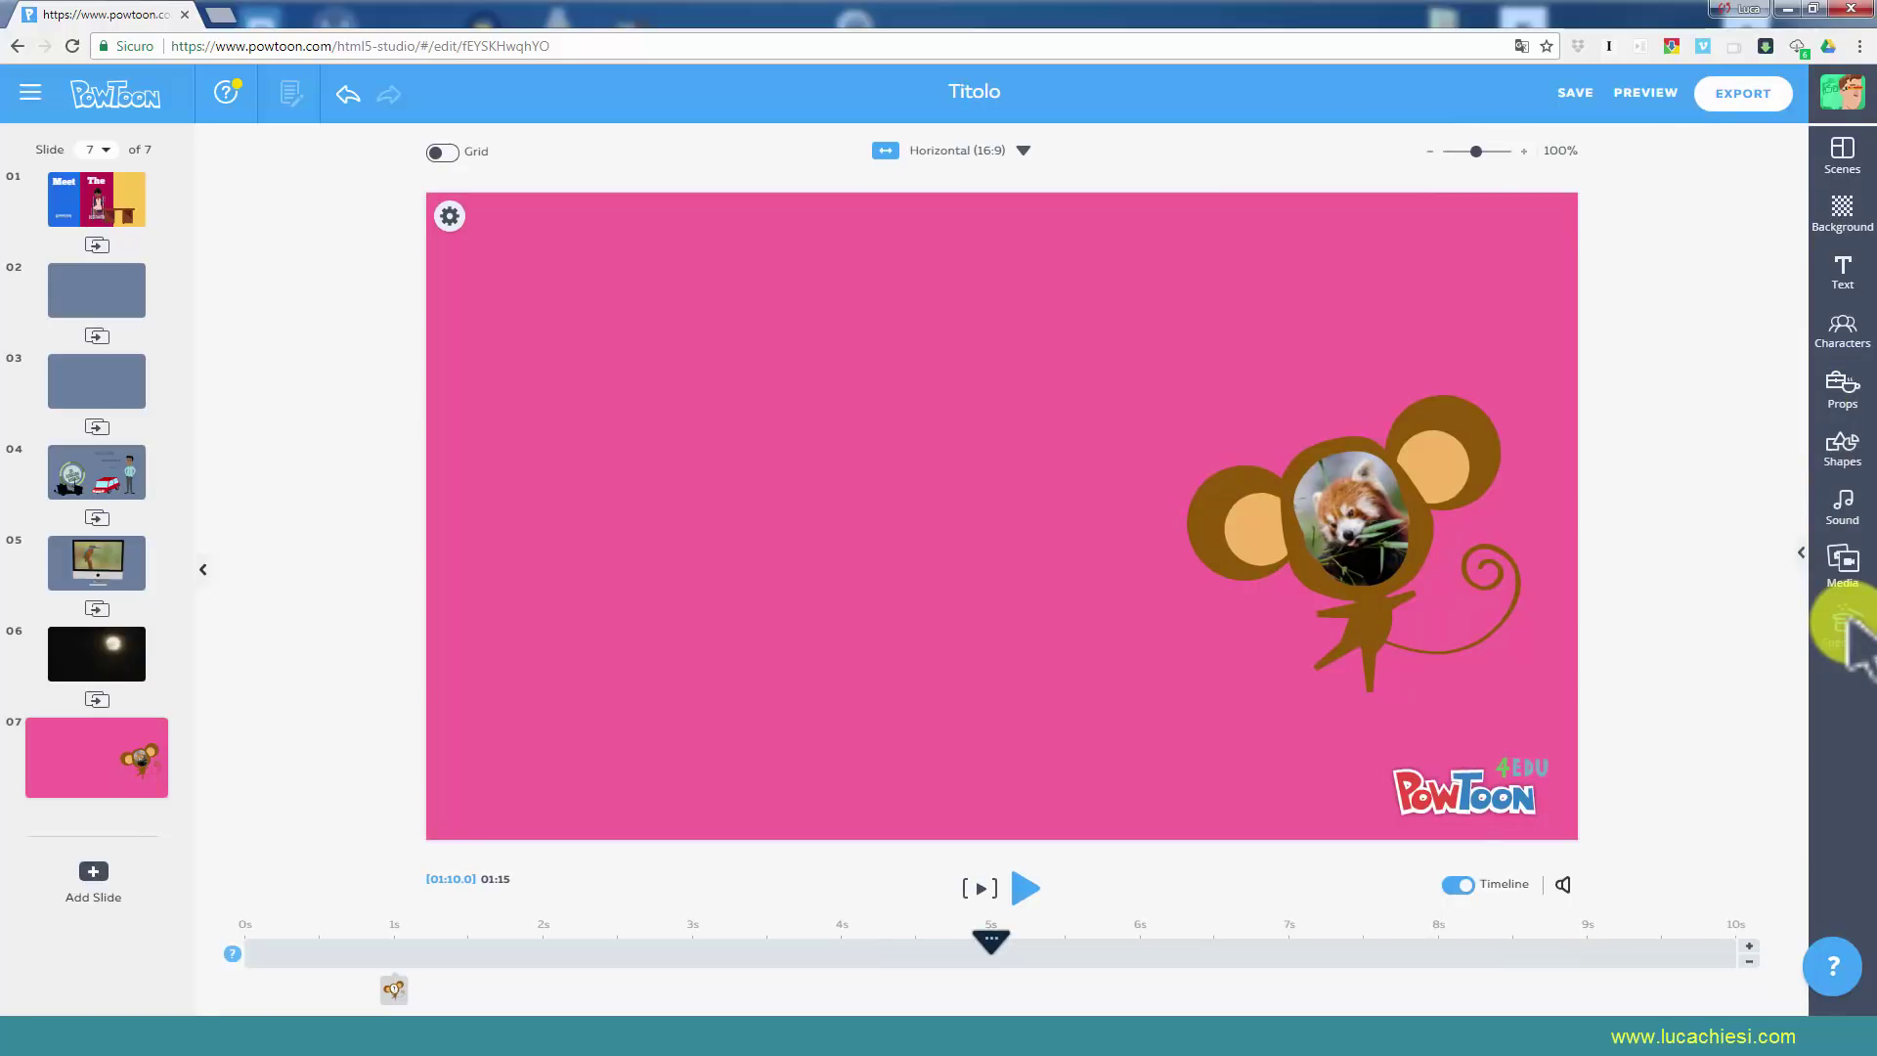
Open the sound library and browse the soundtrack categories to the Happy collection's tracks.
click(1844, 509)
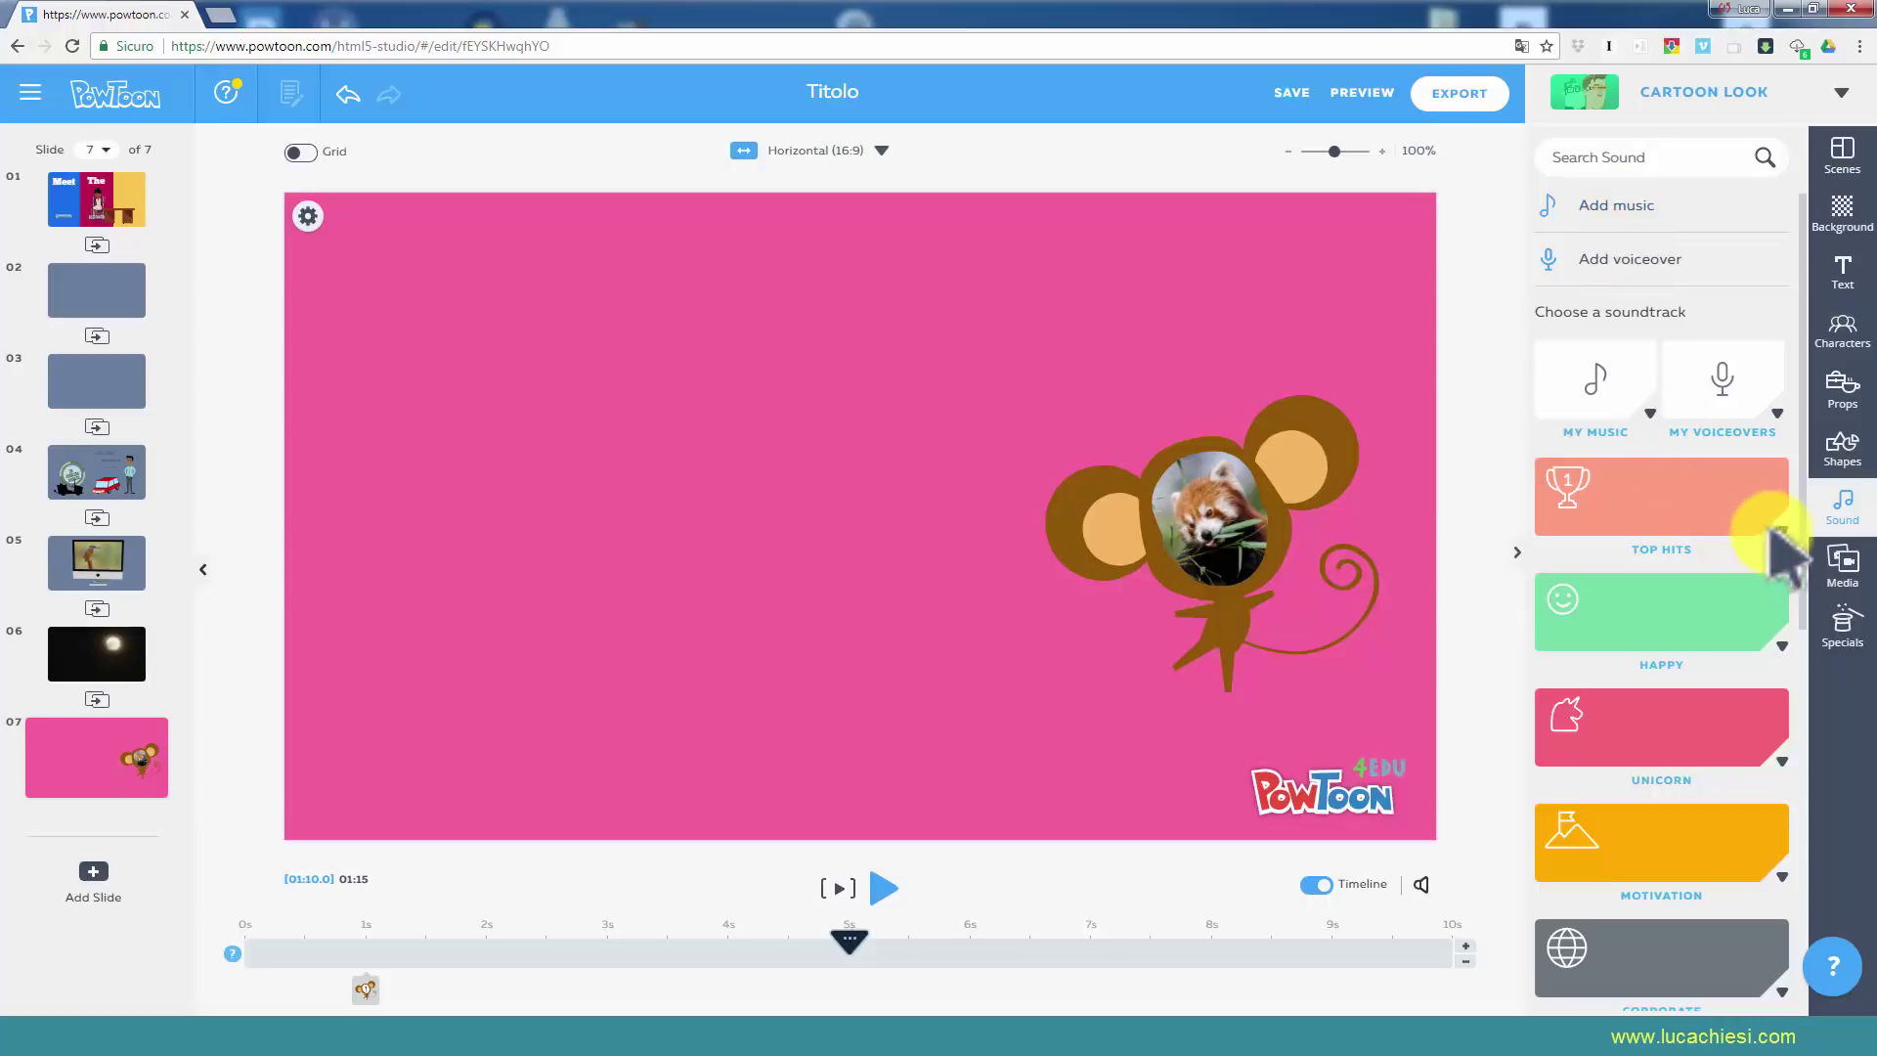
scroll(1711, 538, down, 1)
scroll(1701, 533, down, 3)
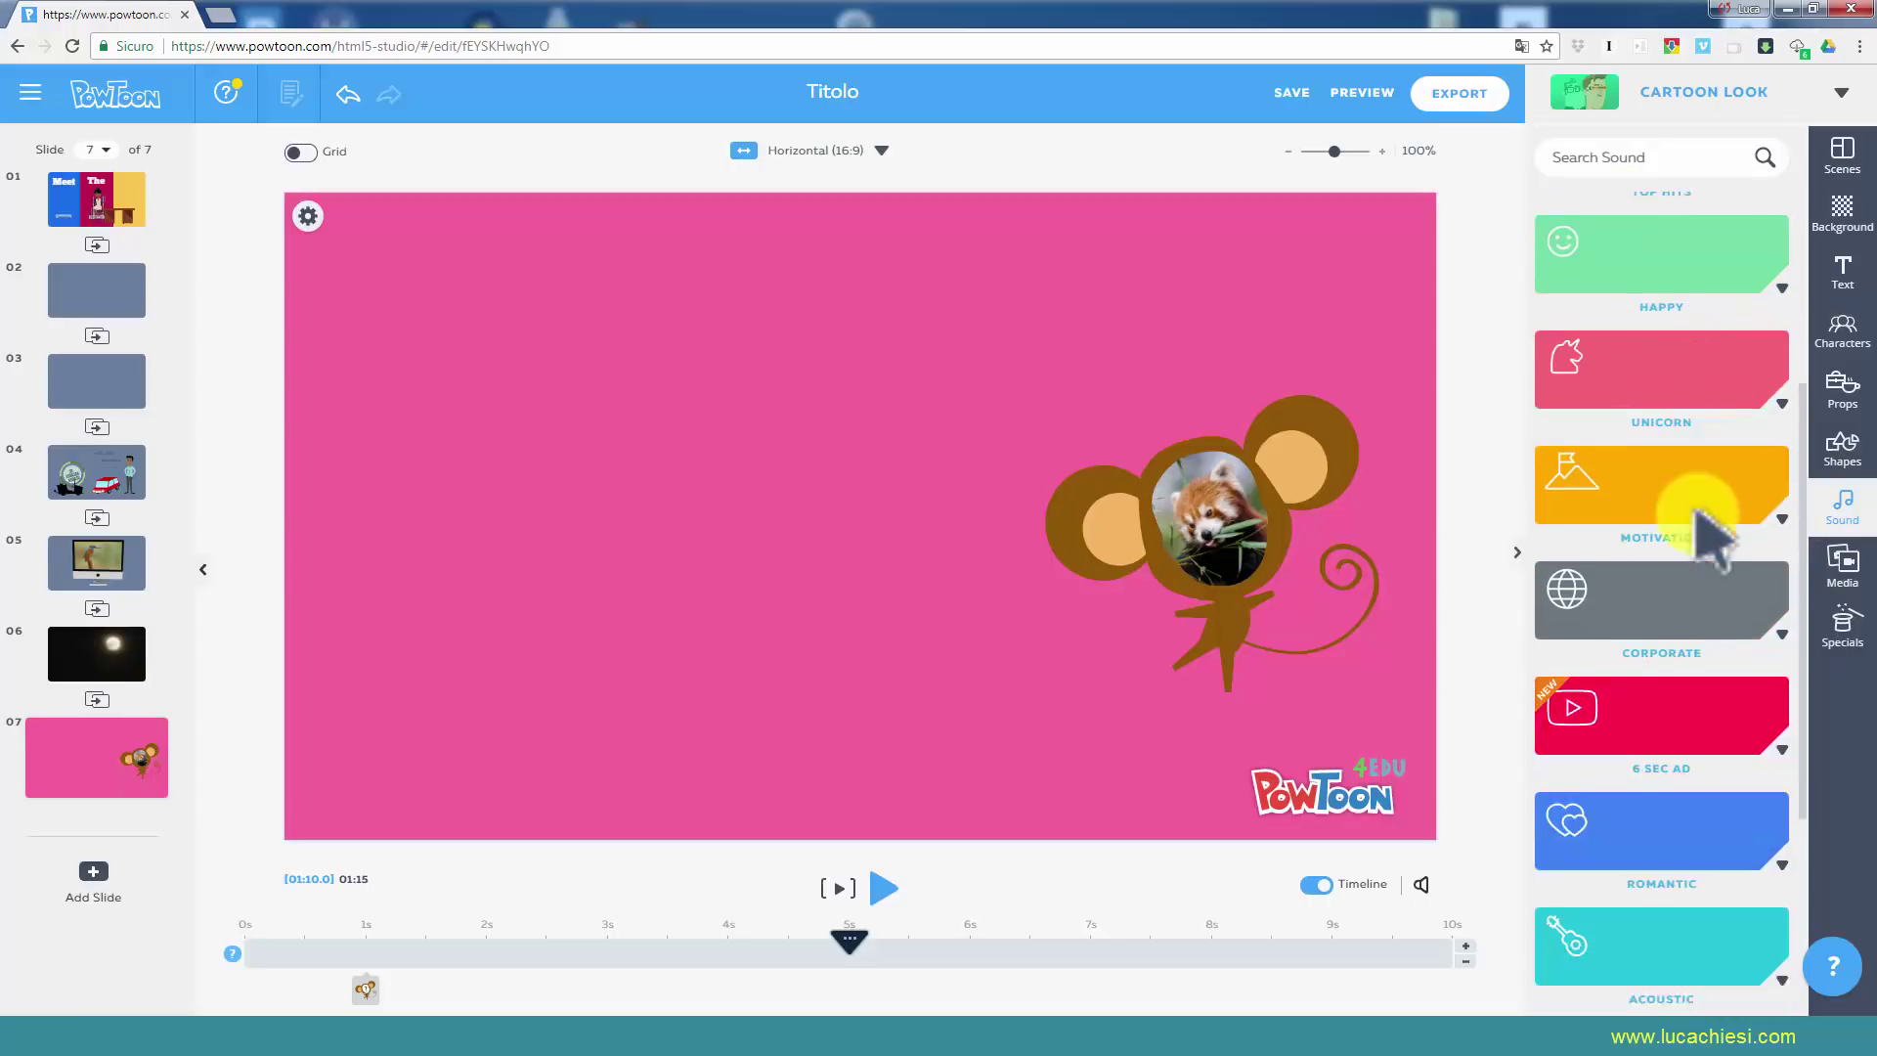
scroll(1681, 587, down, 3)
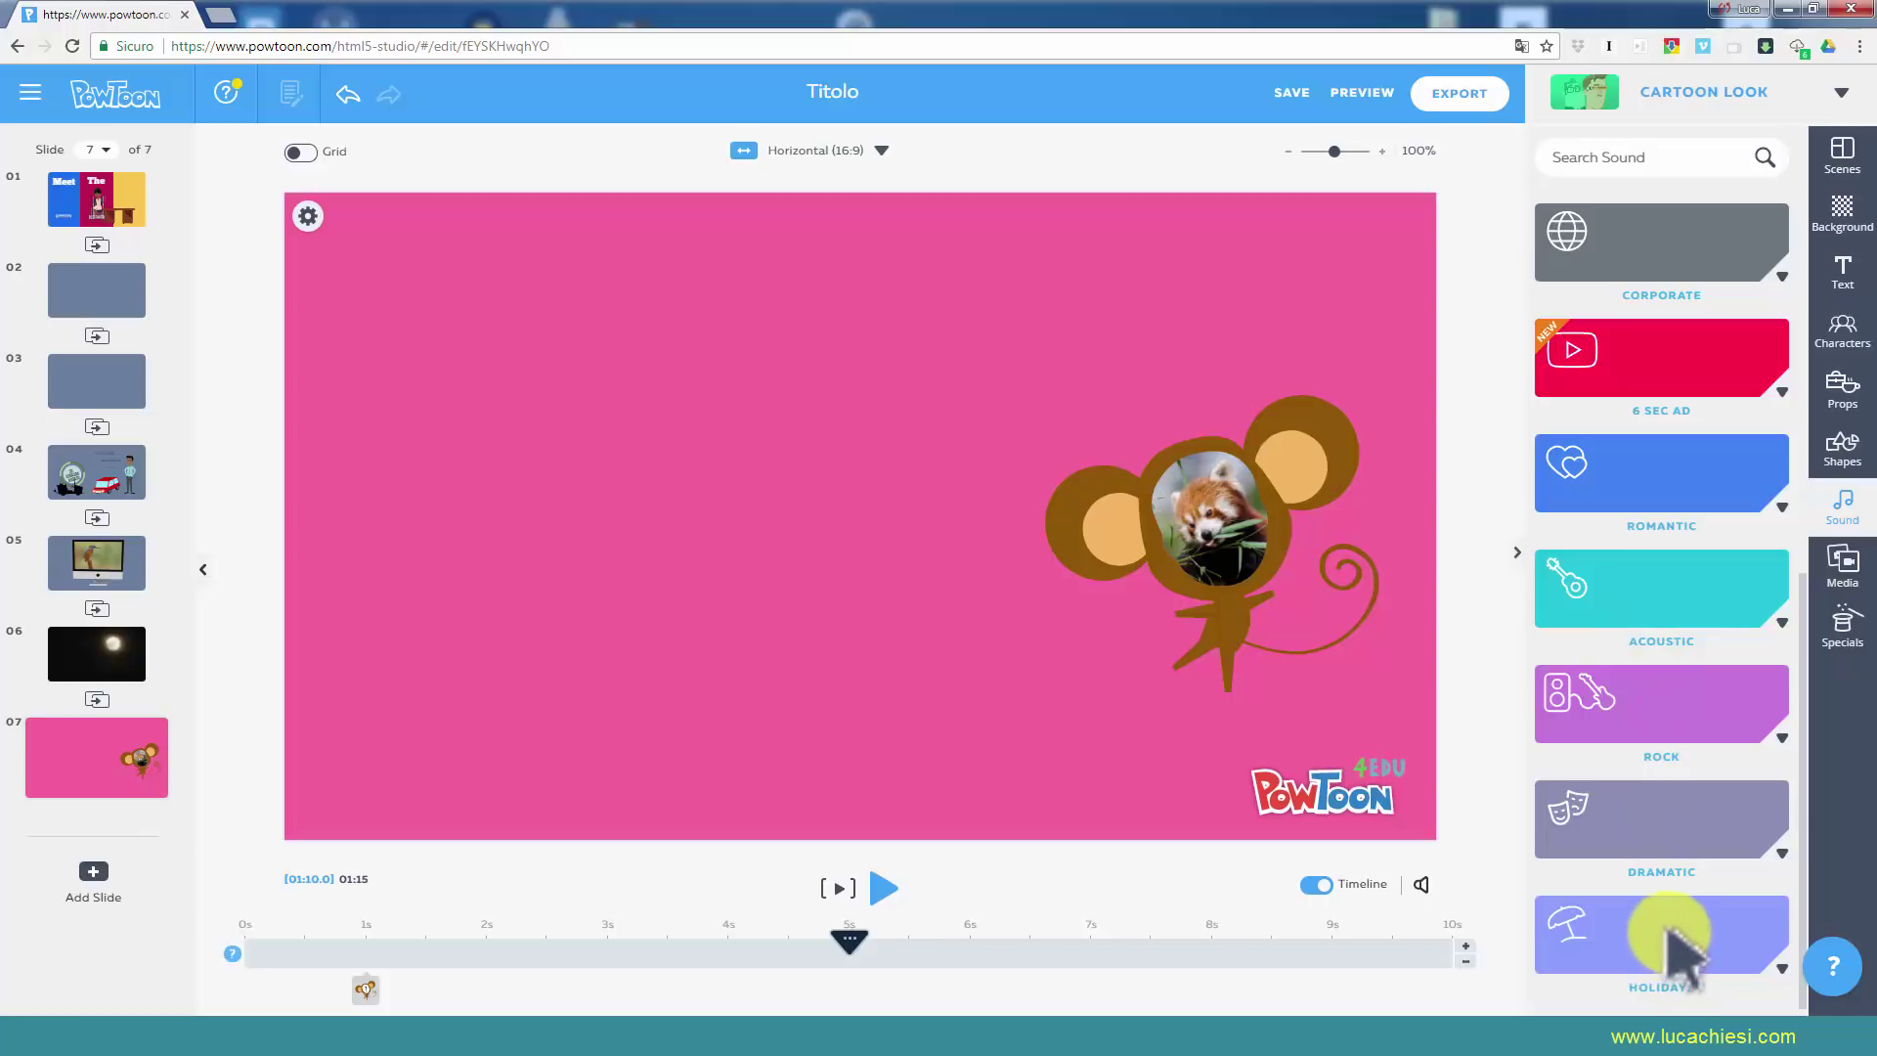
scroll(1710, 734, up, 3)
scroll(1701, 460, up, 2)
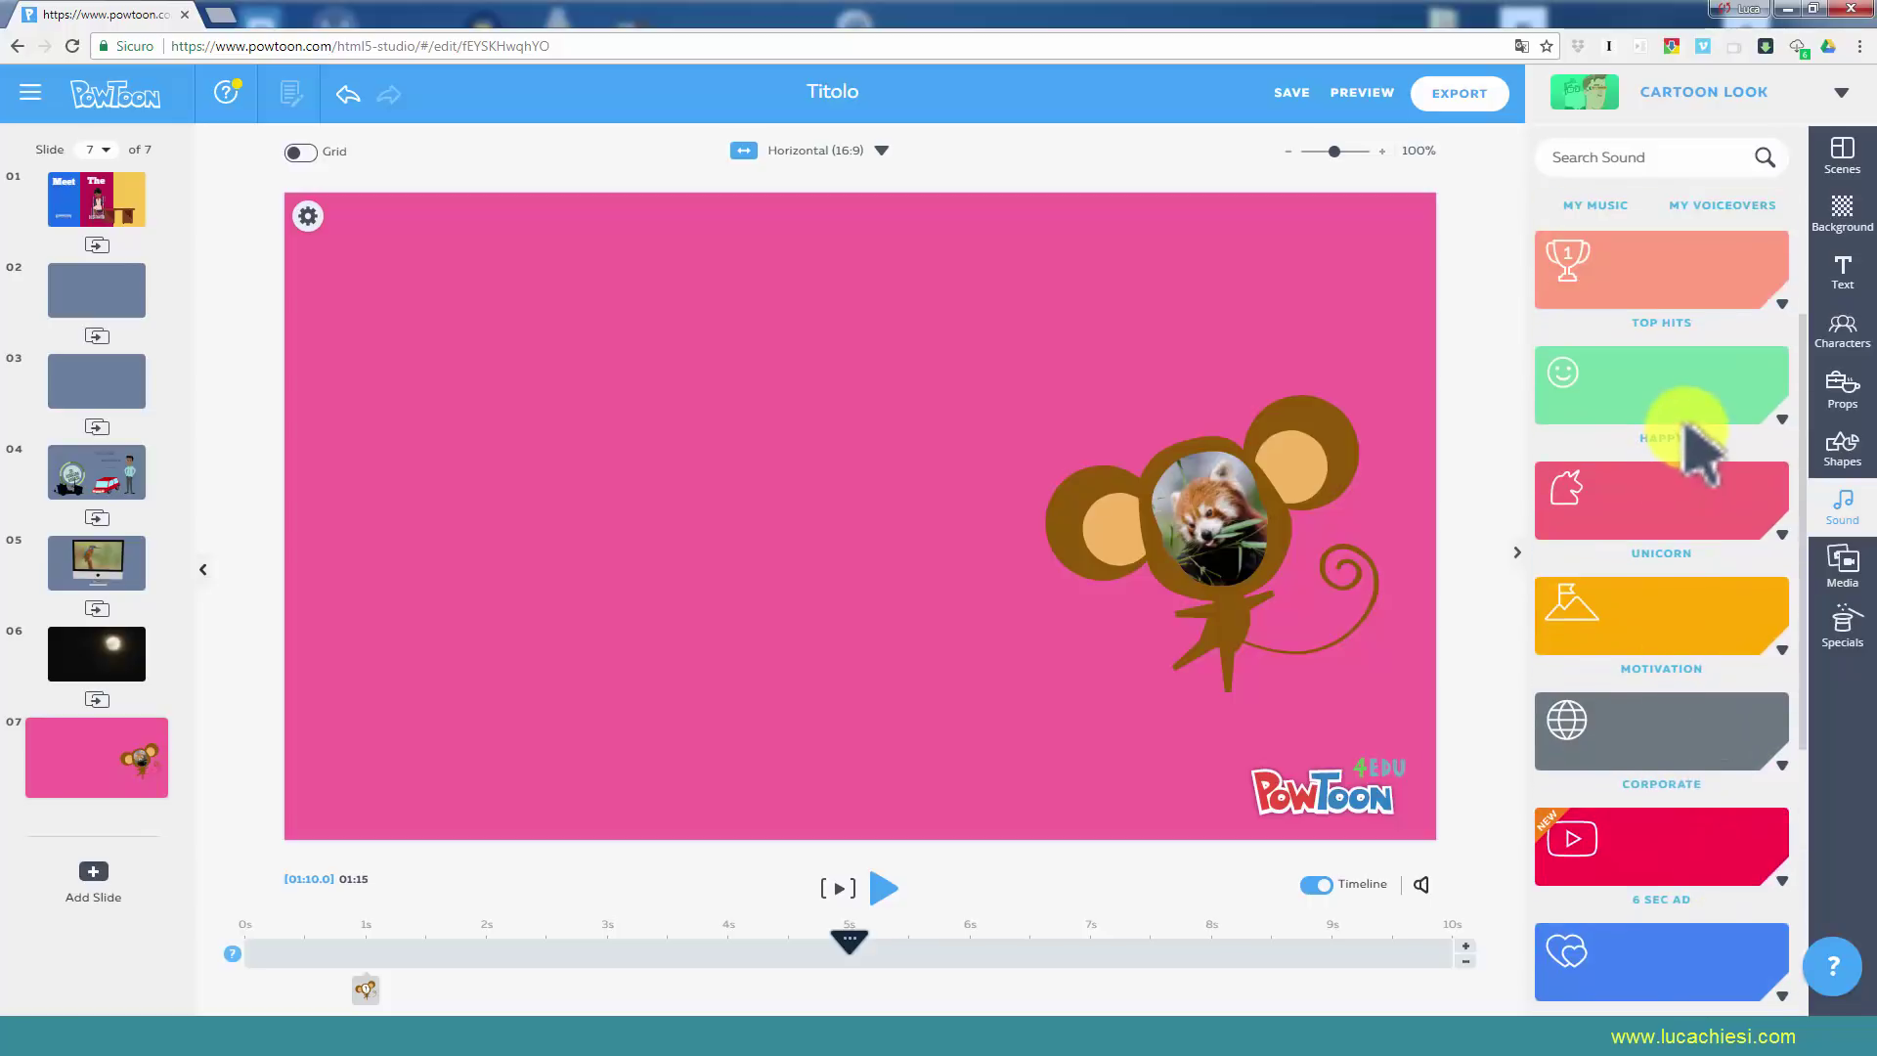
click(1675, 377)
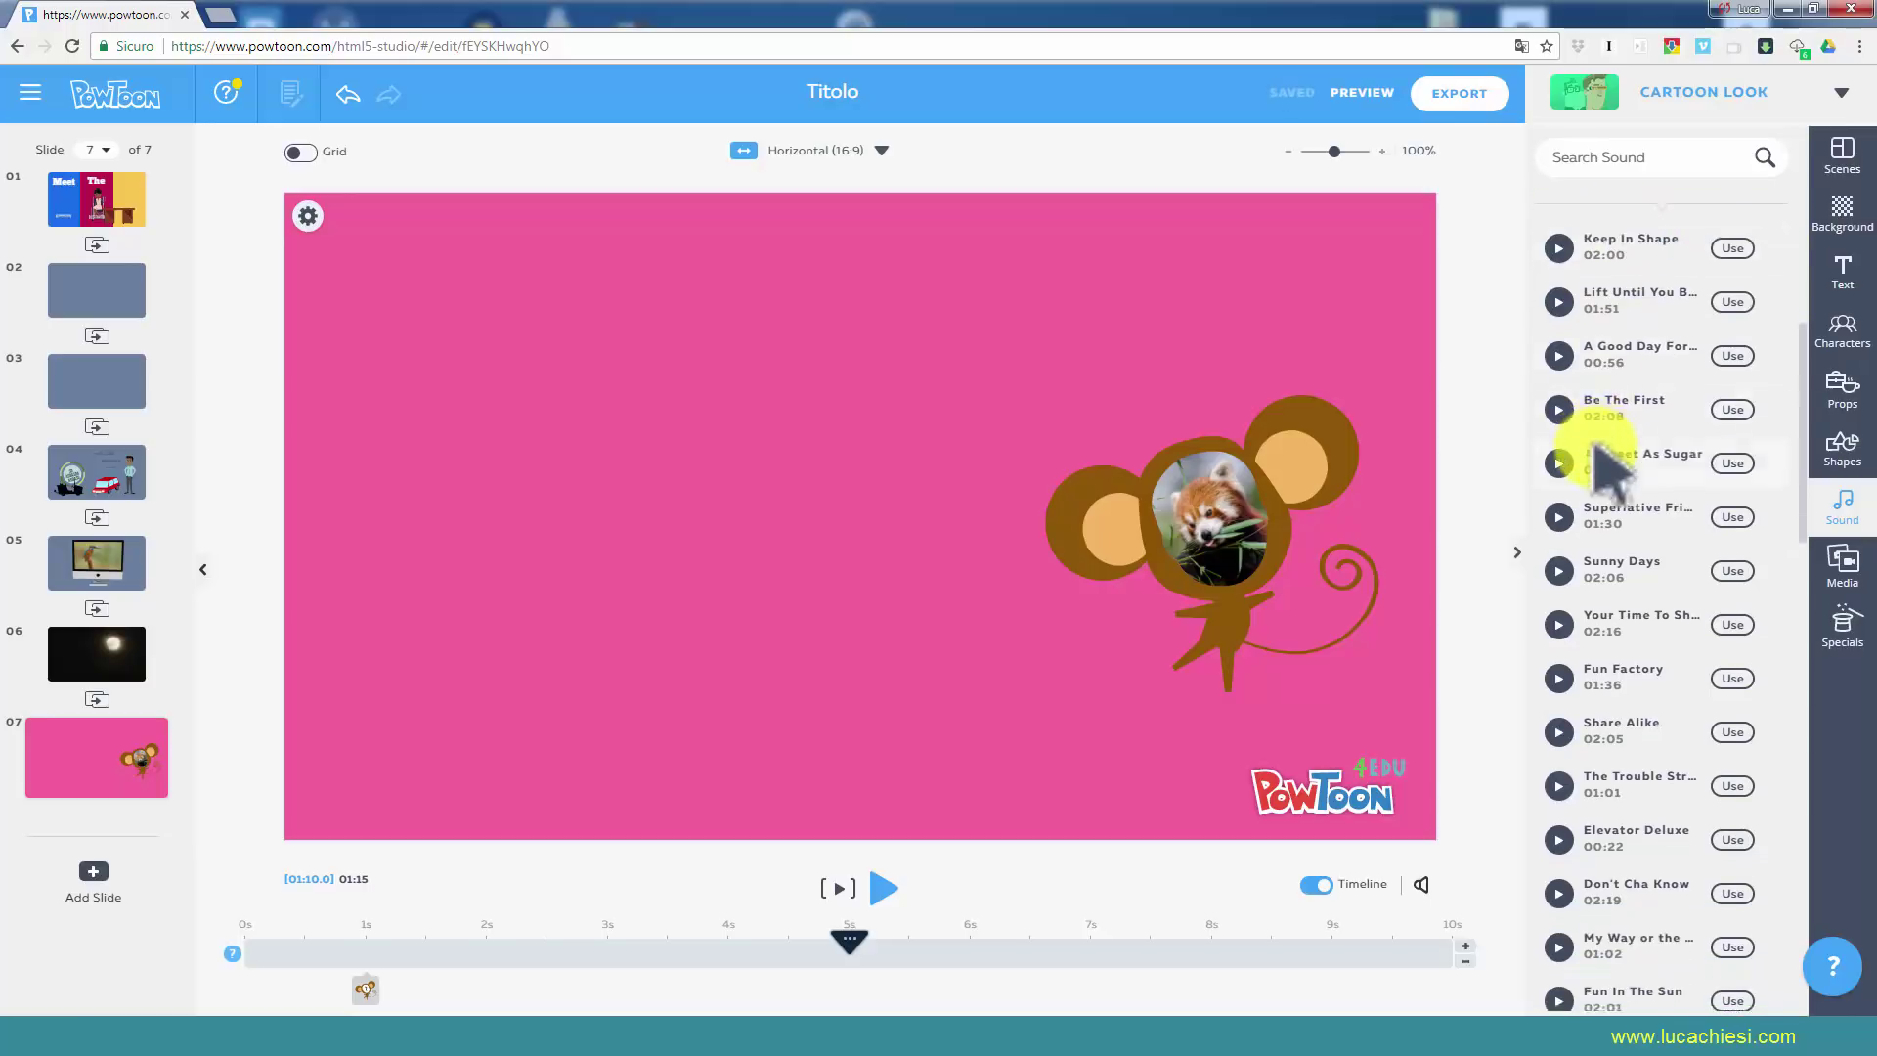
scroll(1588, 450, down, 3)
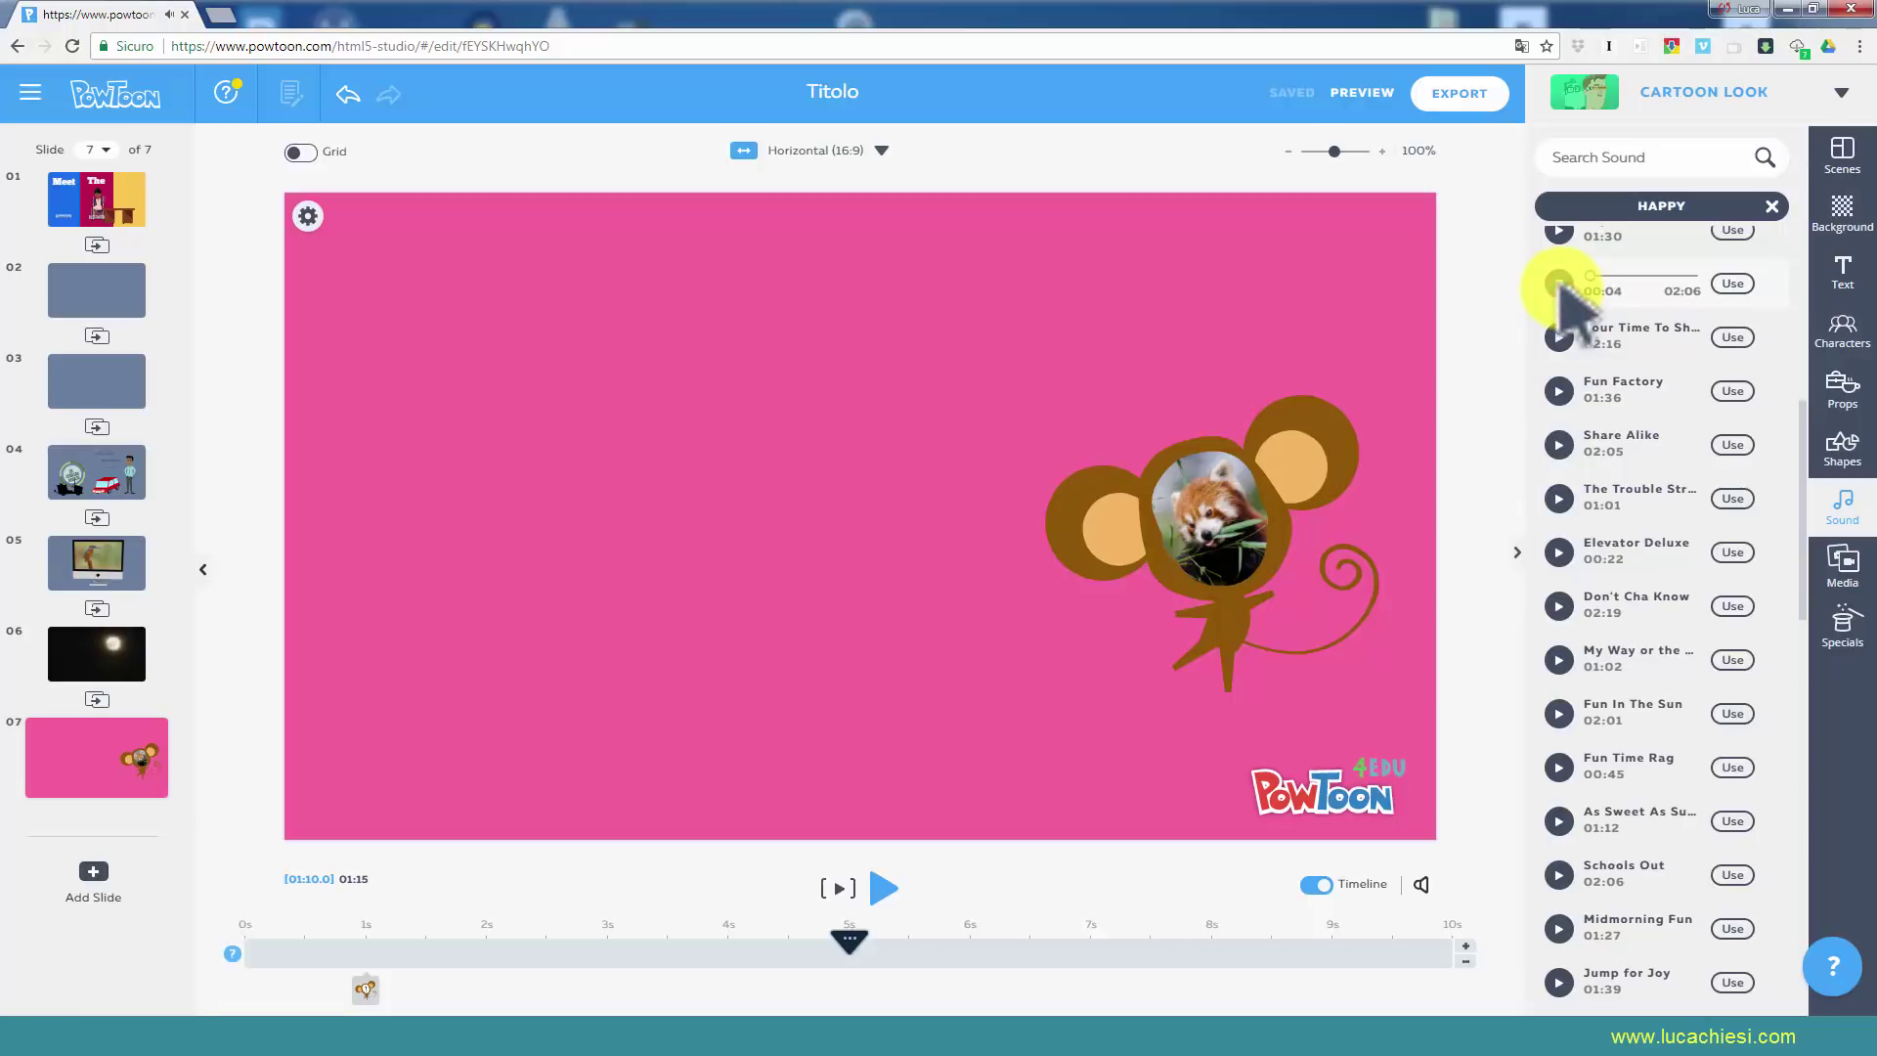
Stop the preview, use Sunny Days as background music, and bring up the Add Voiceover options.
click(1558, 283)
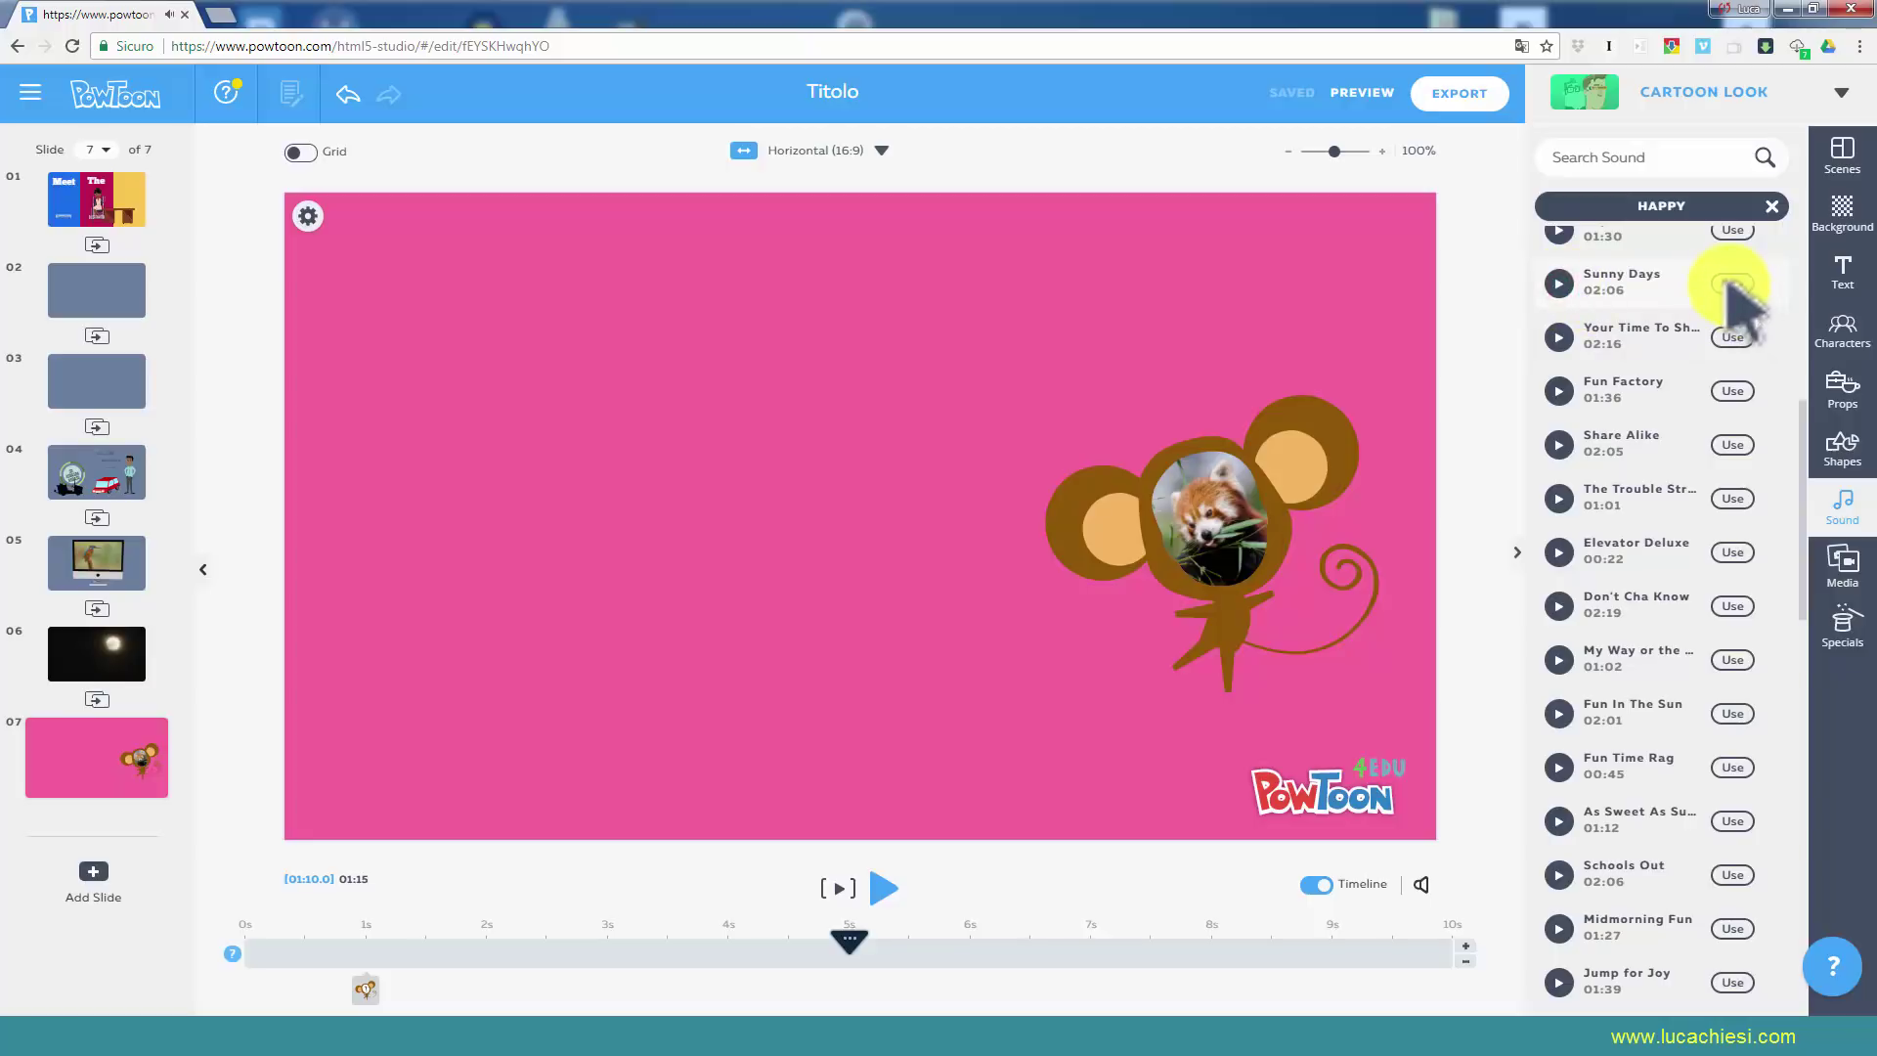
click(1732, 283)
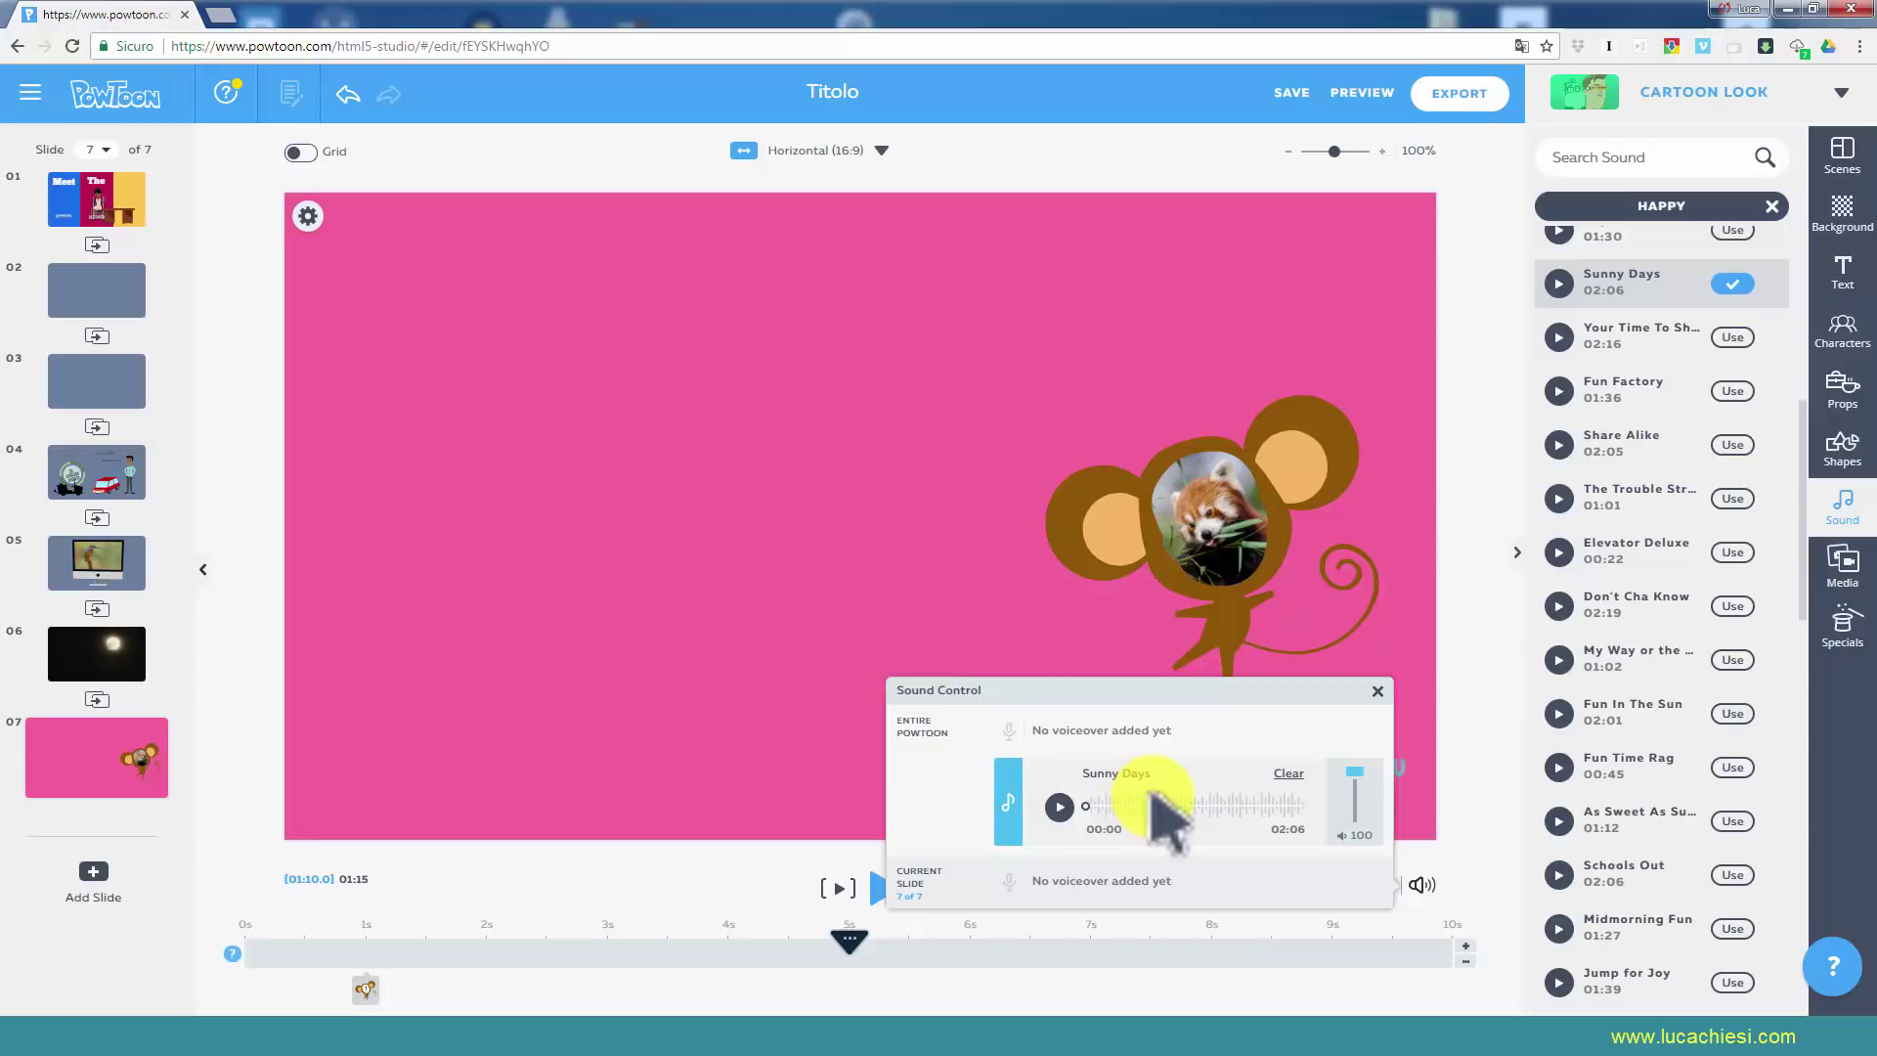
click(1842, 505)
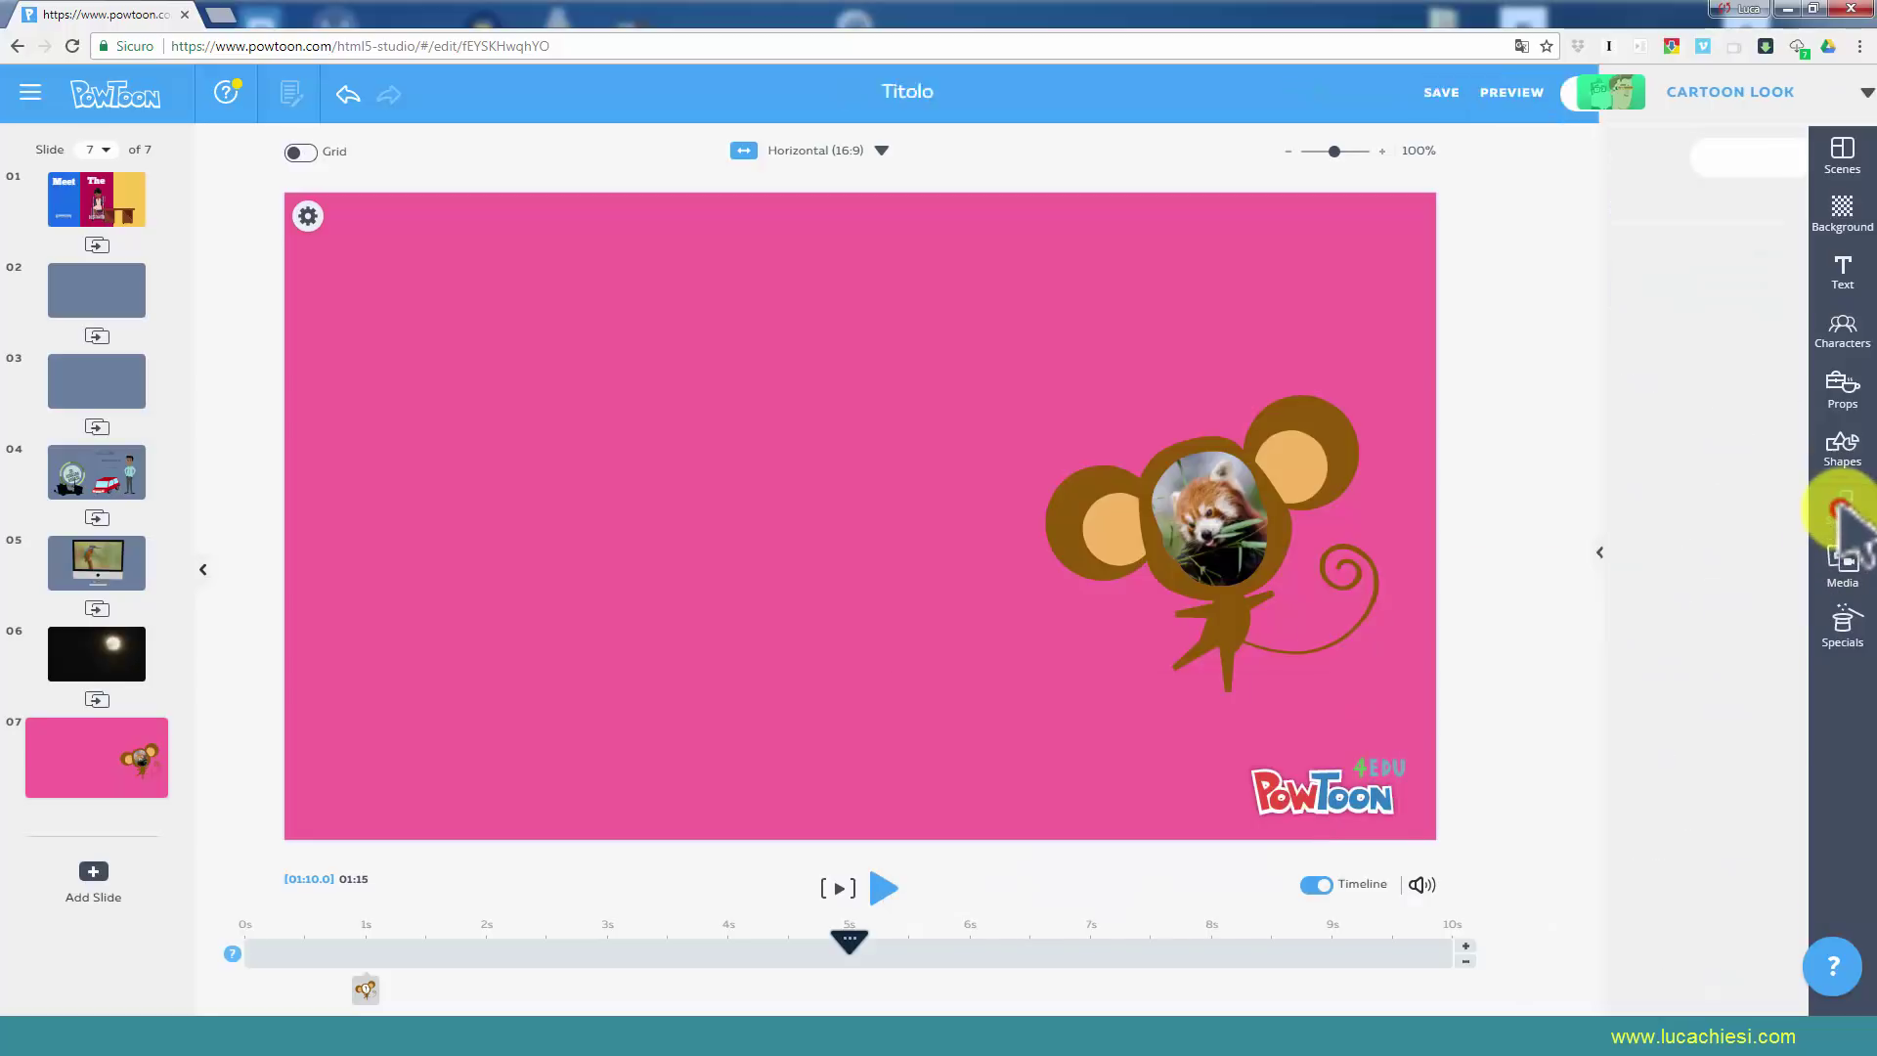
click(1843, 508)
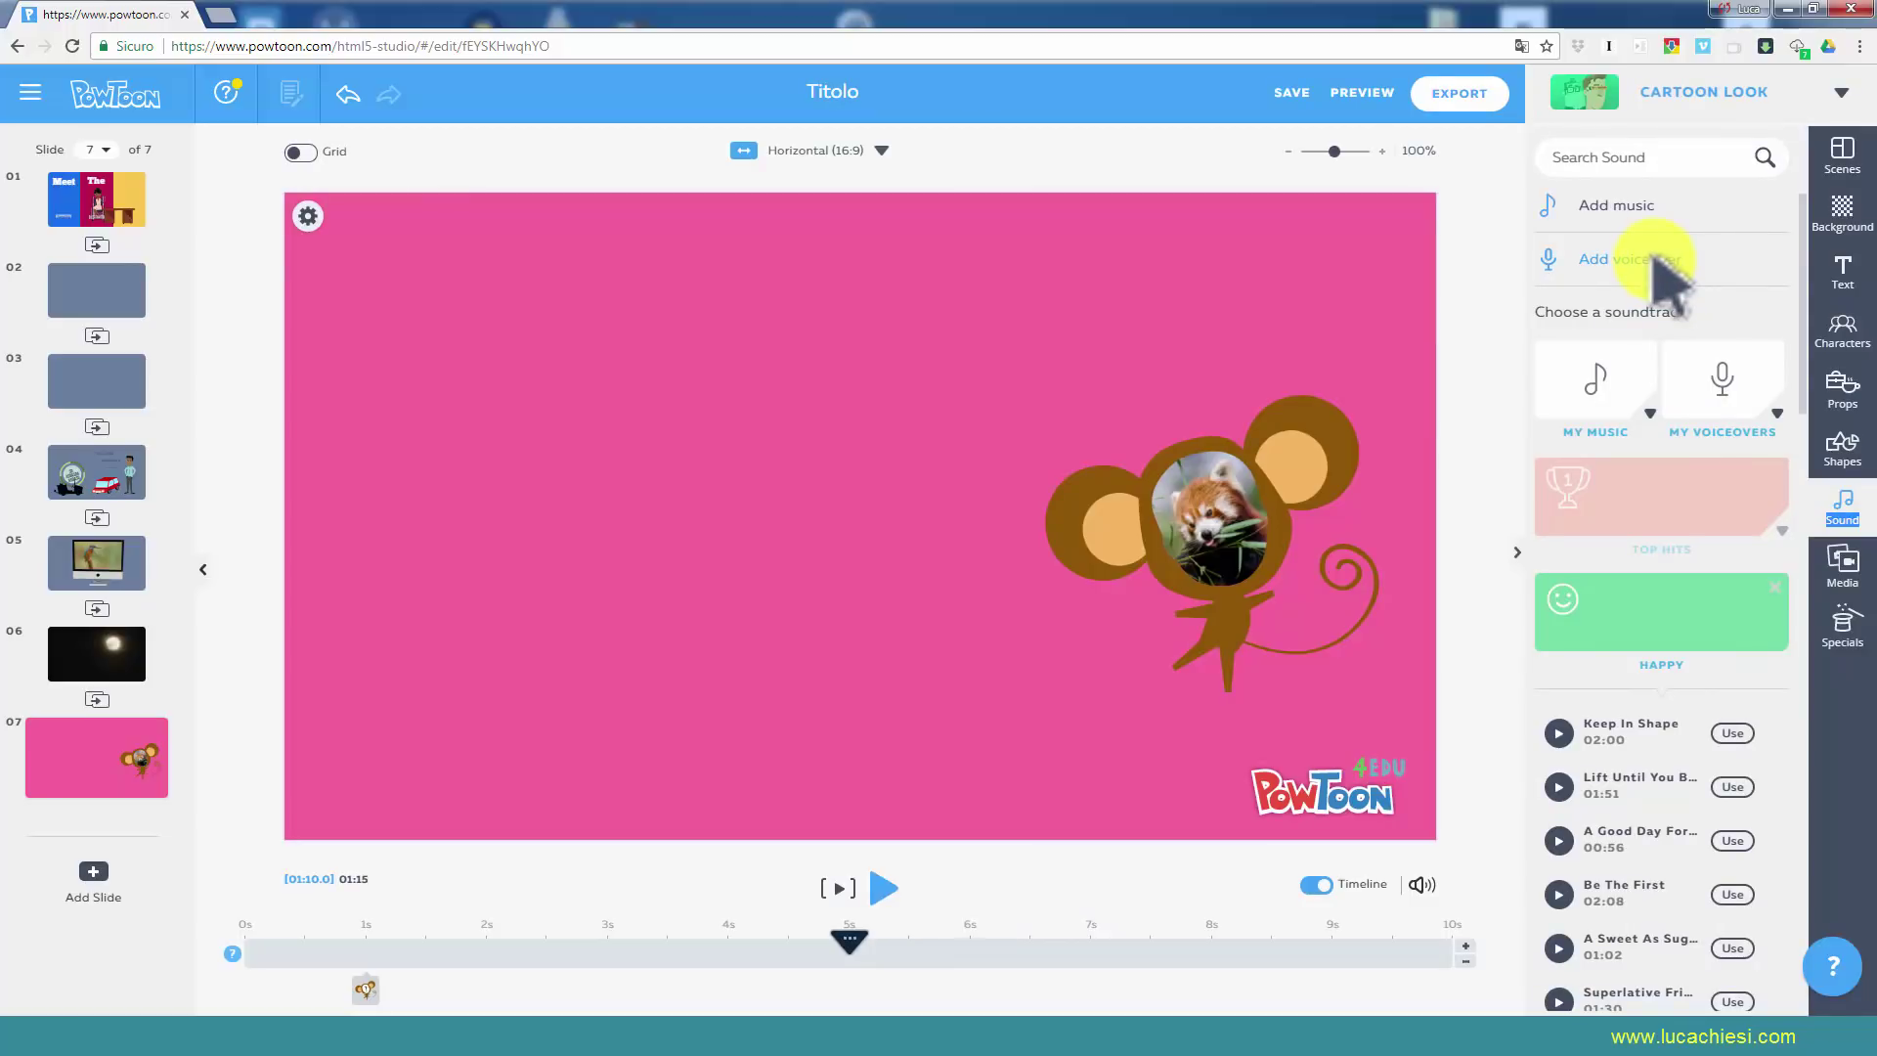
click(1655, 258)
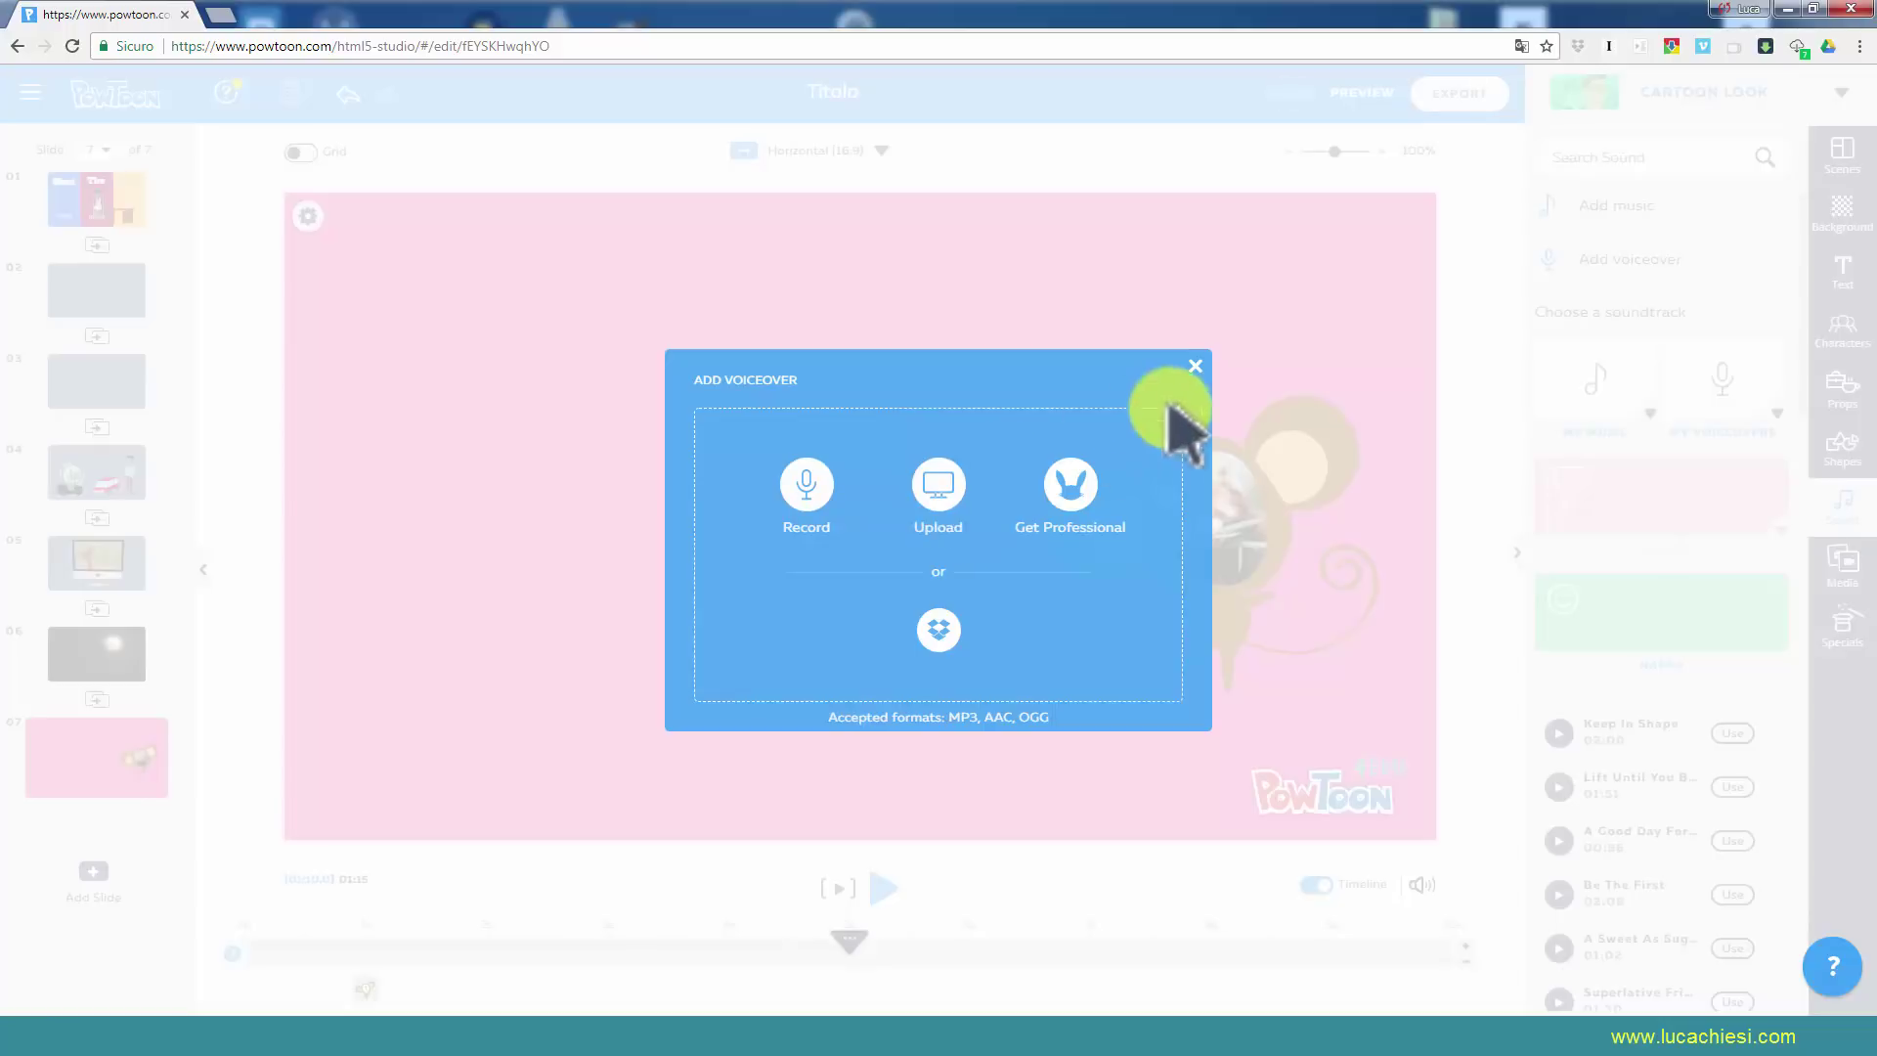
Close the Add Voiceover dialog without adding one and open Sound Control showing Sunny Days.
click(1195, 366)
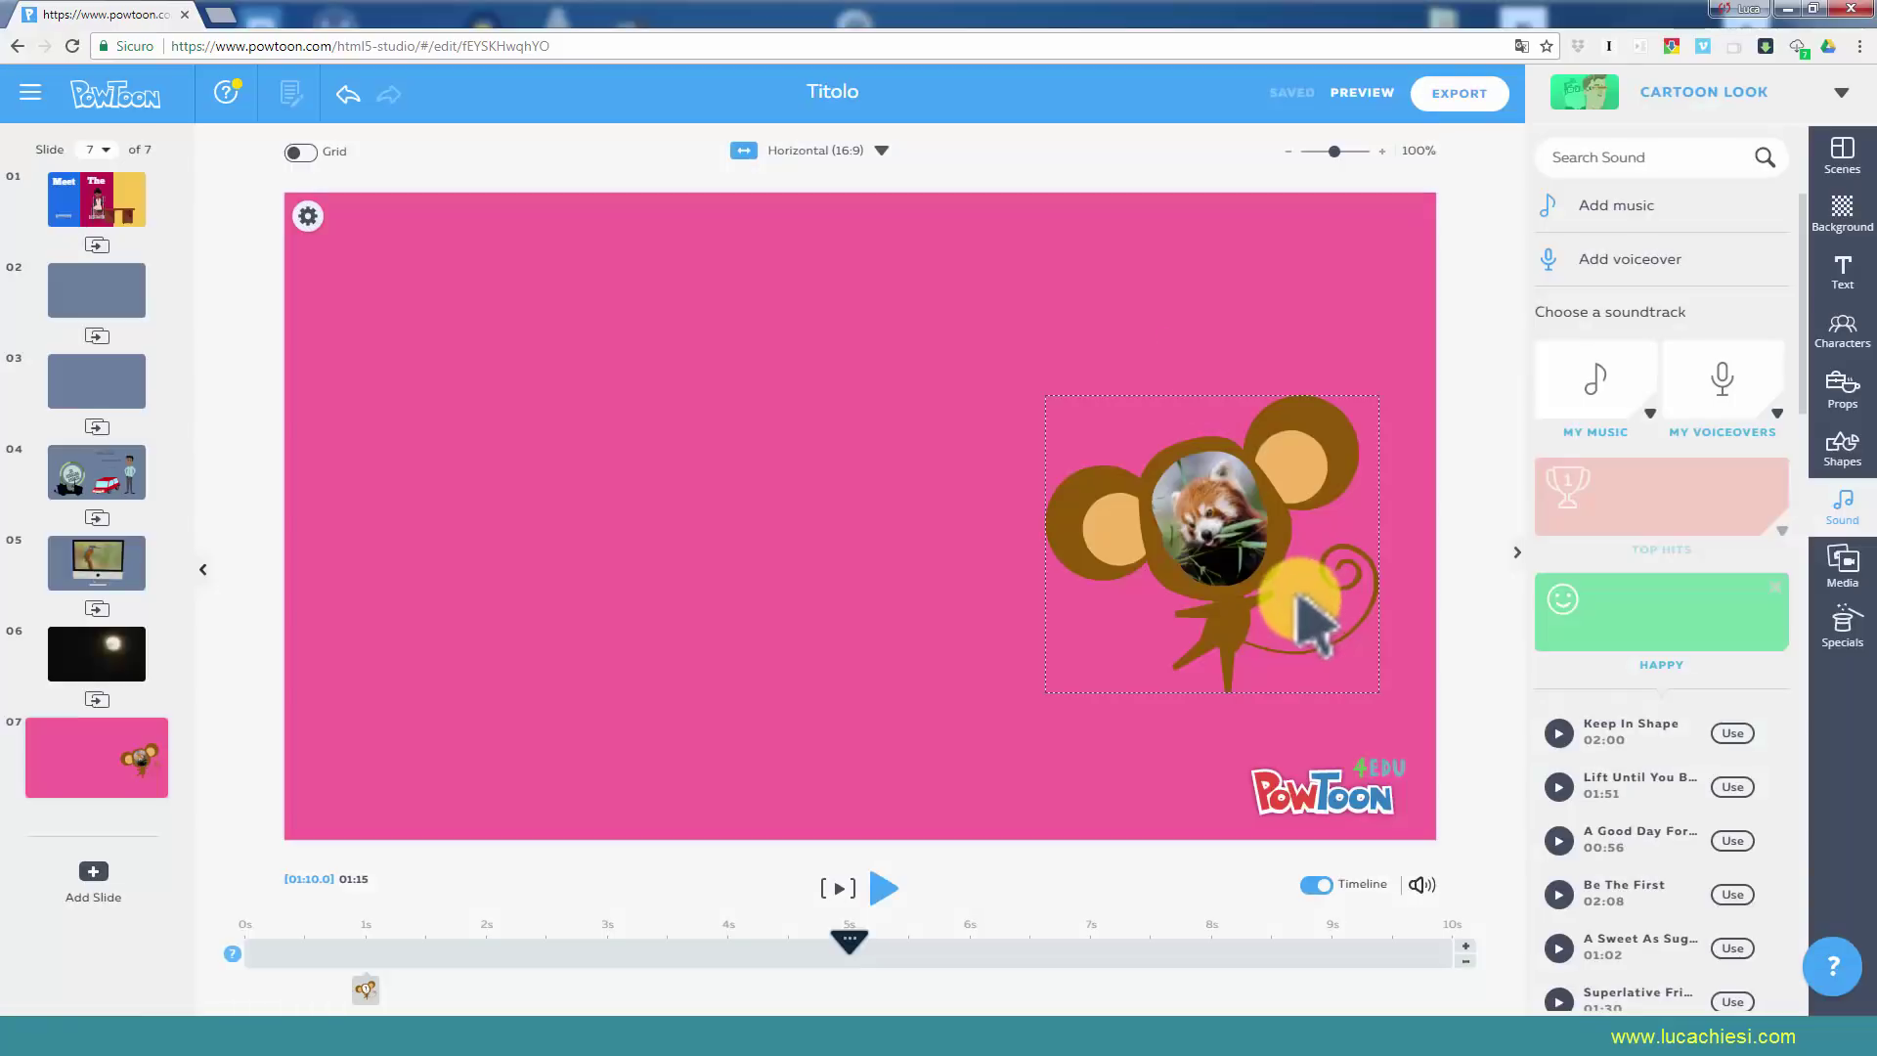
click(1361, 772)
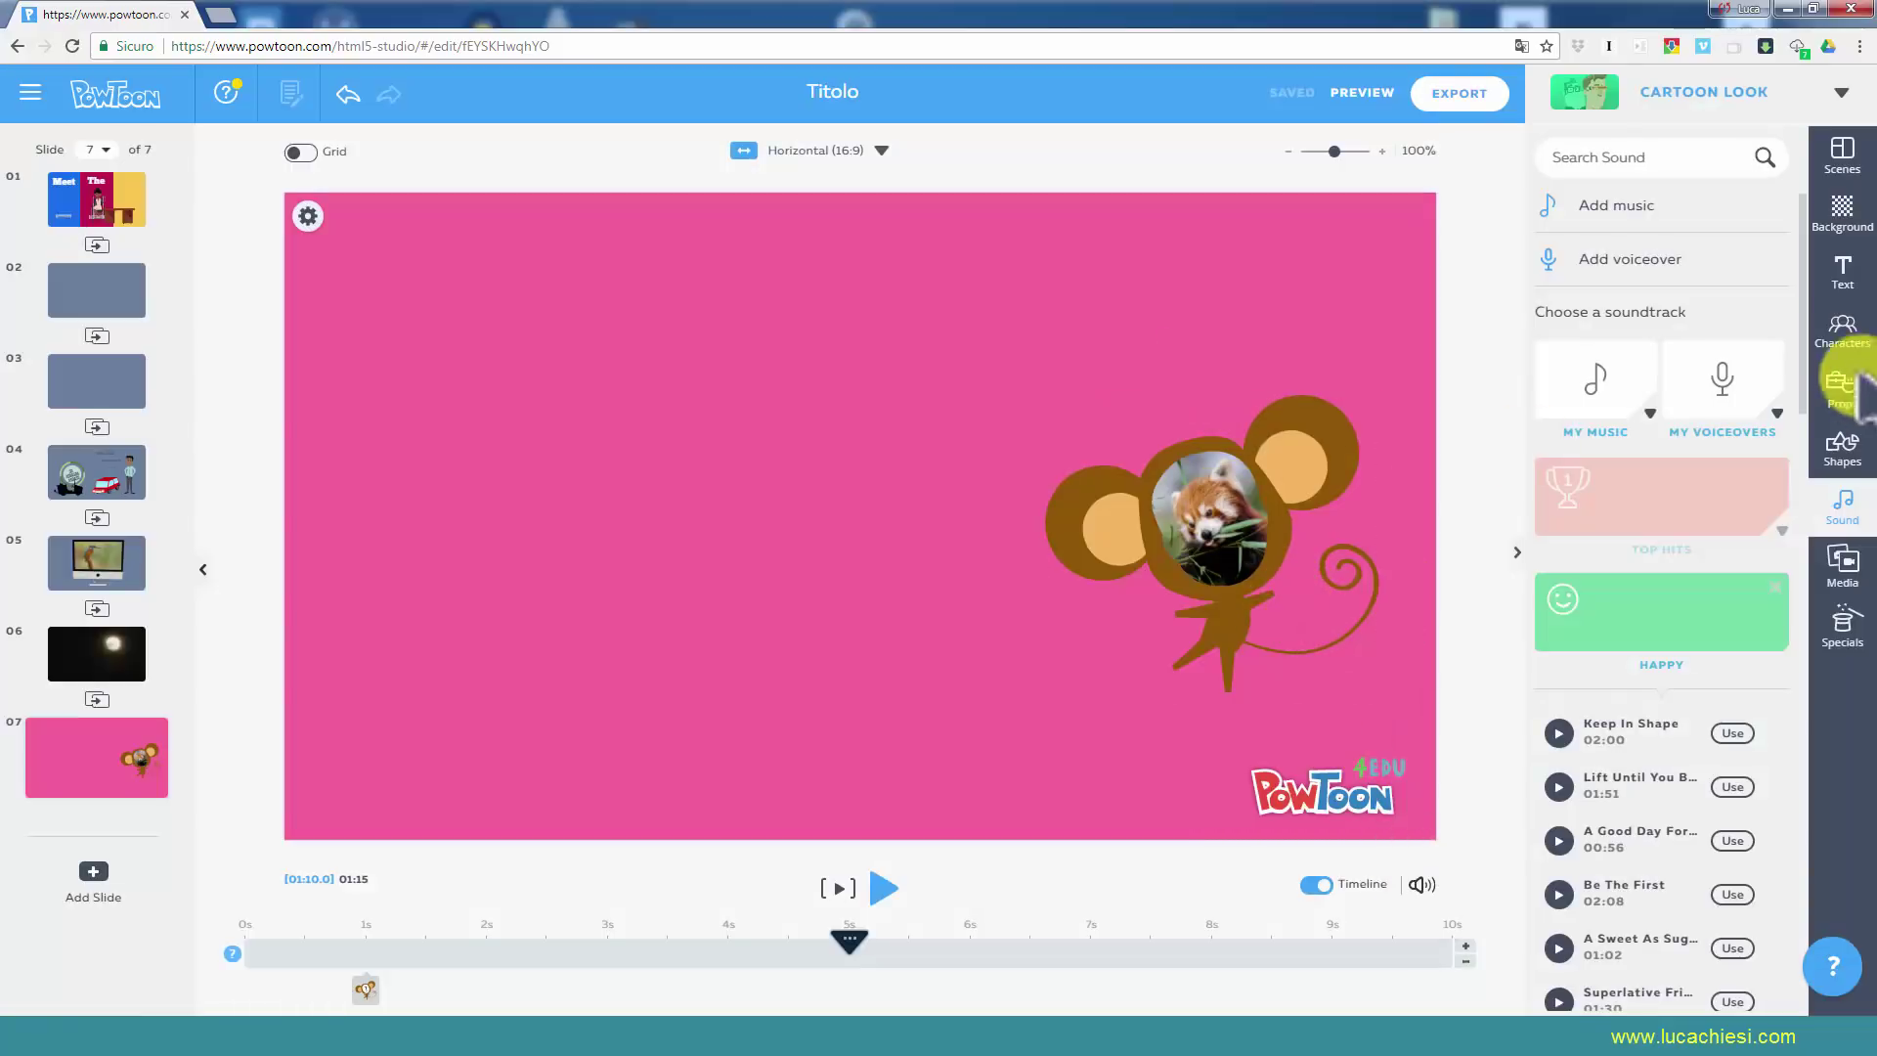
click(1223, 536)
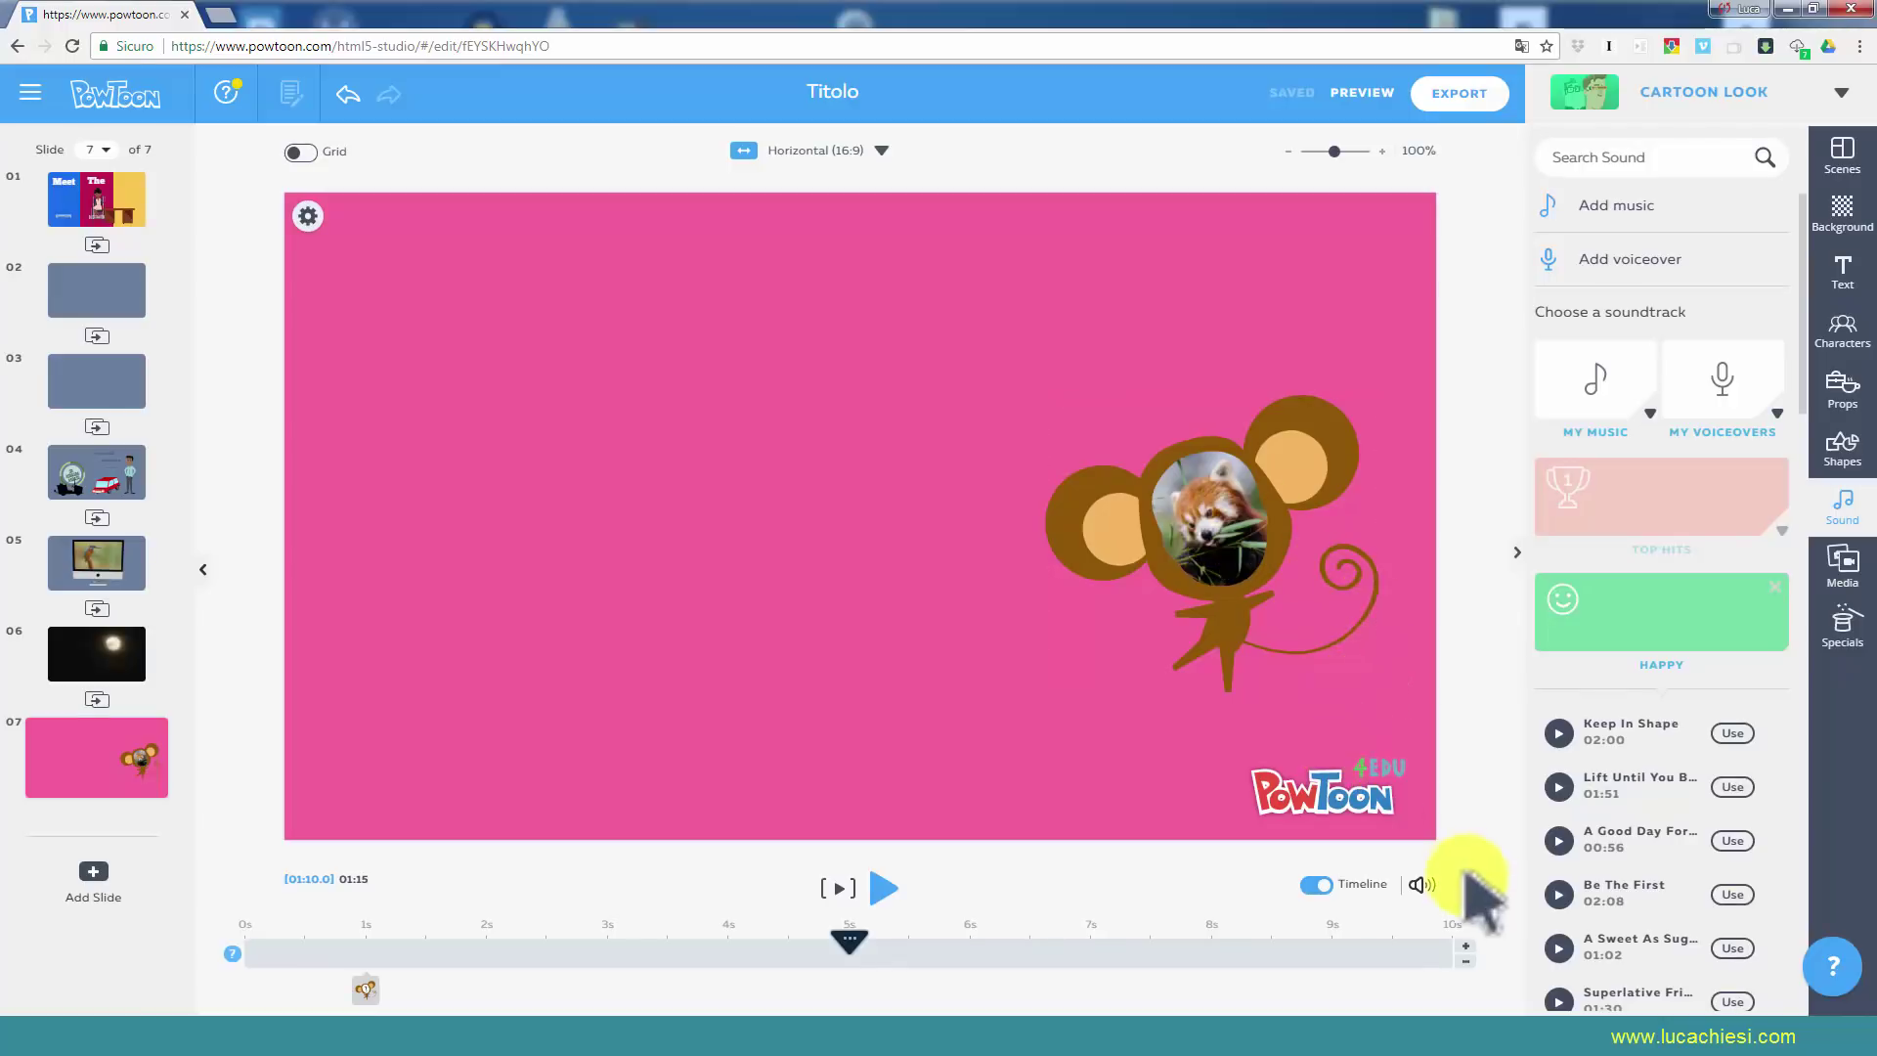
click(1421, 884)
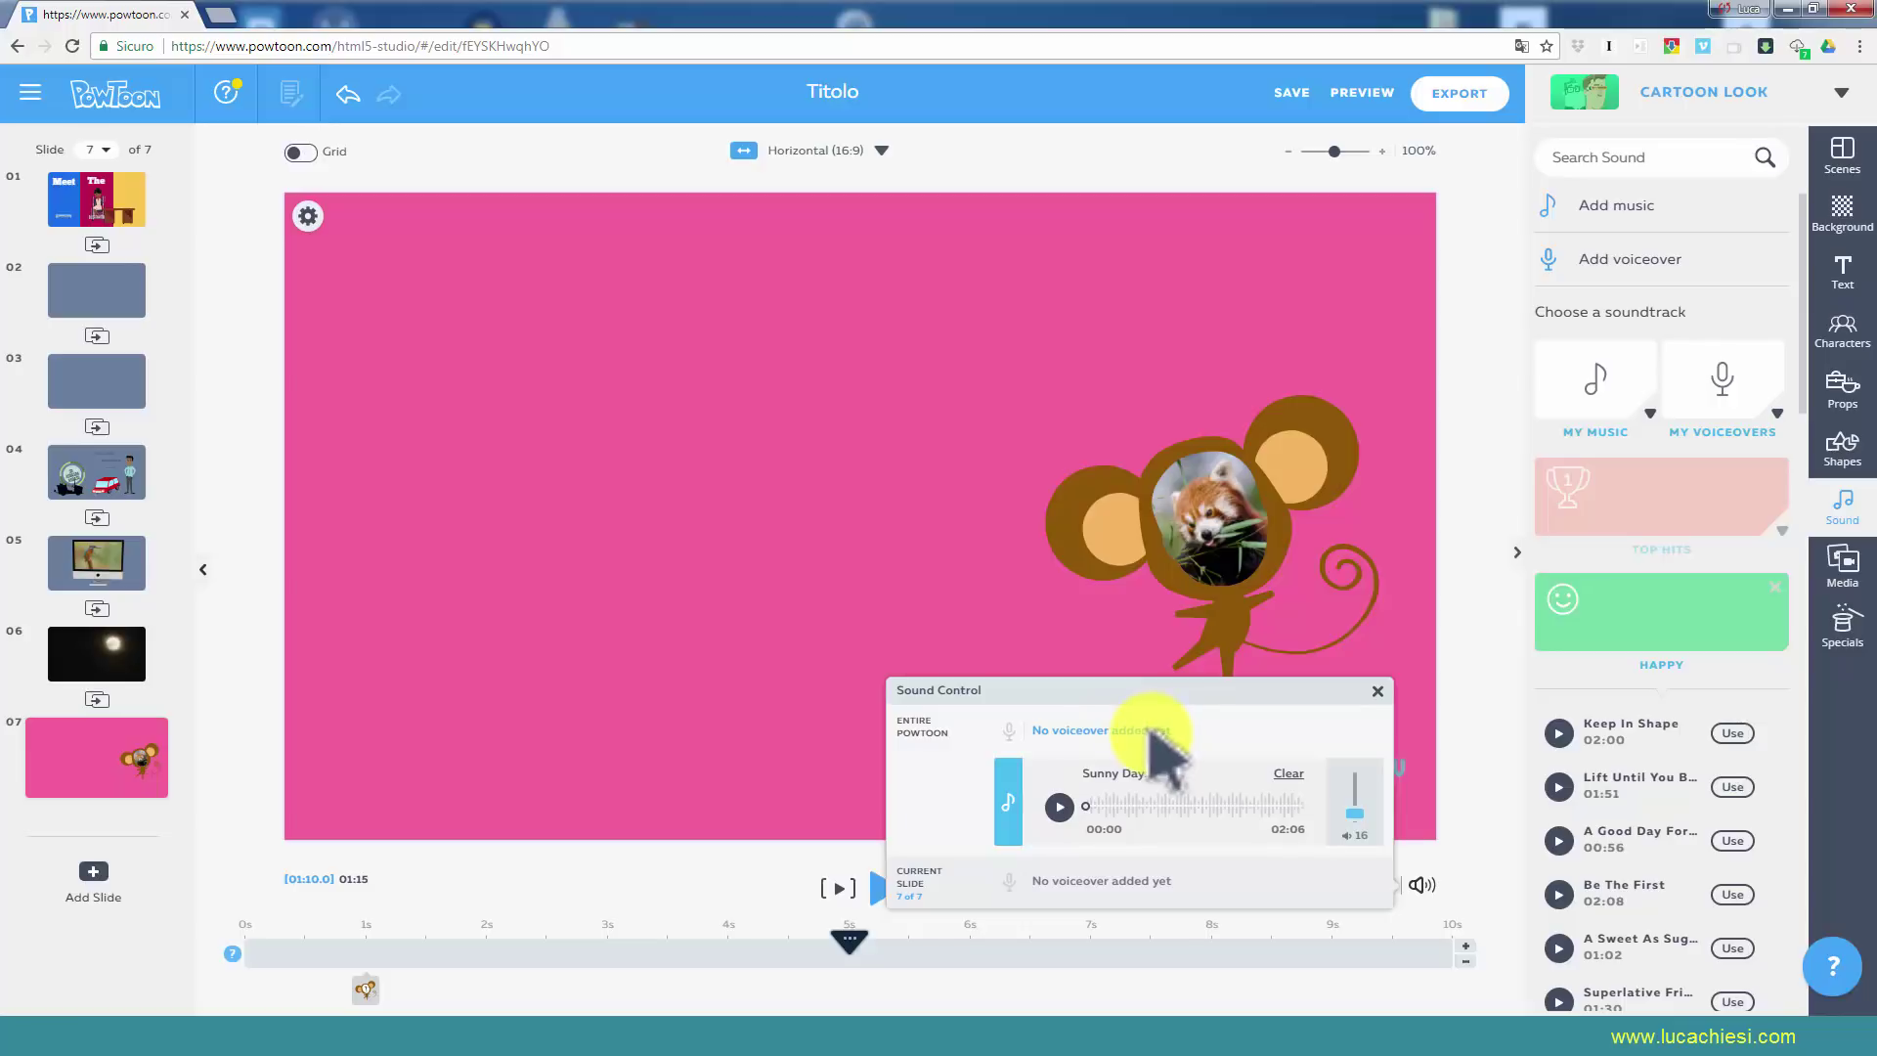
Close Sound Control, then toggle the canvas grid on and off, leaving it hidden.
click(452, 154)
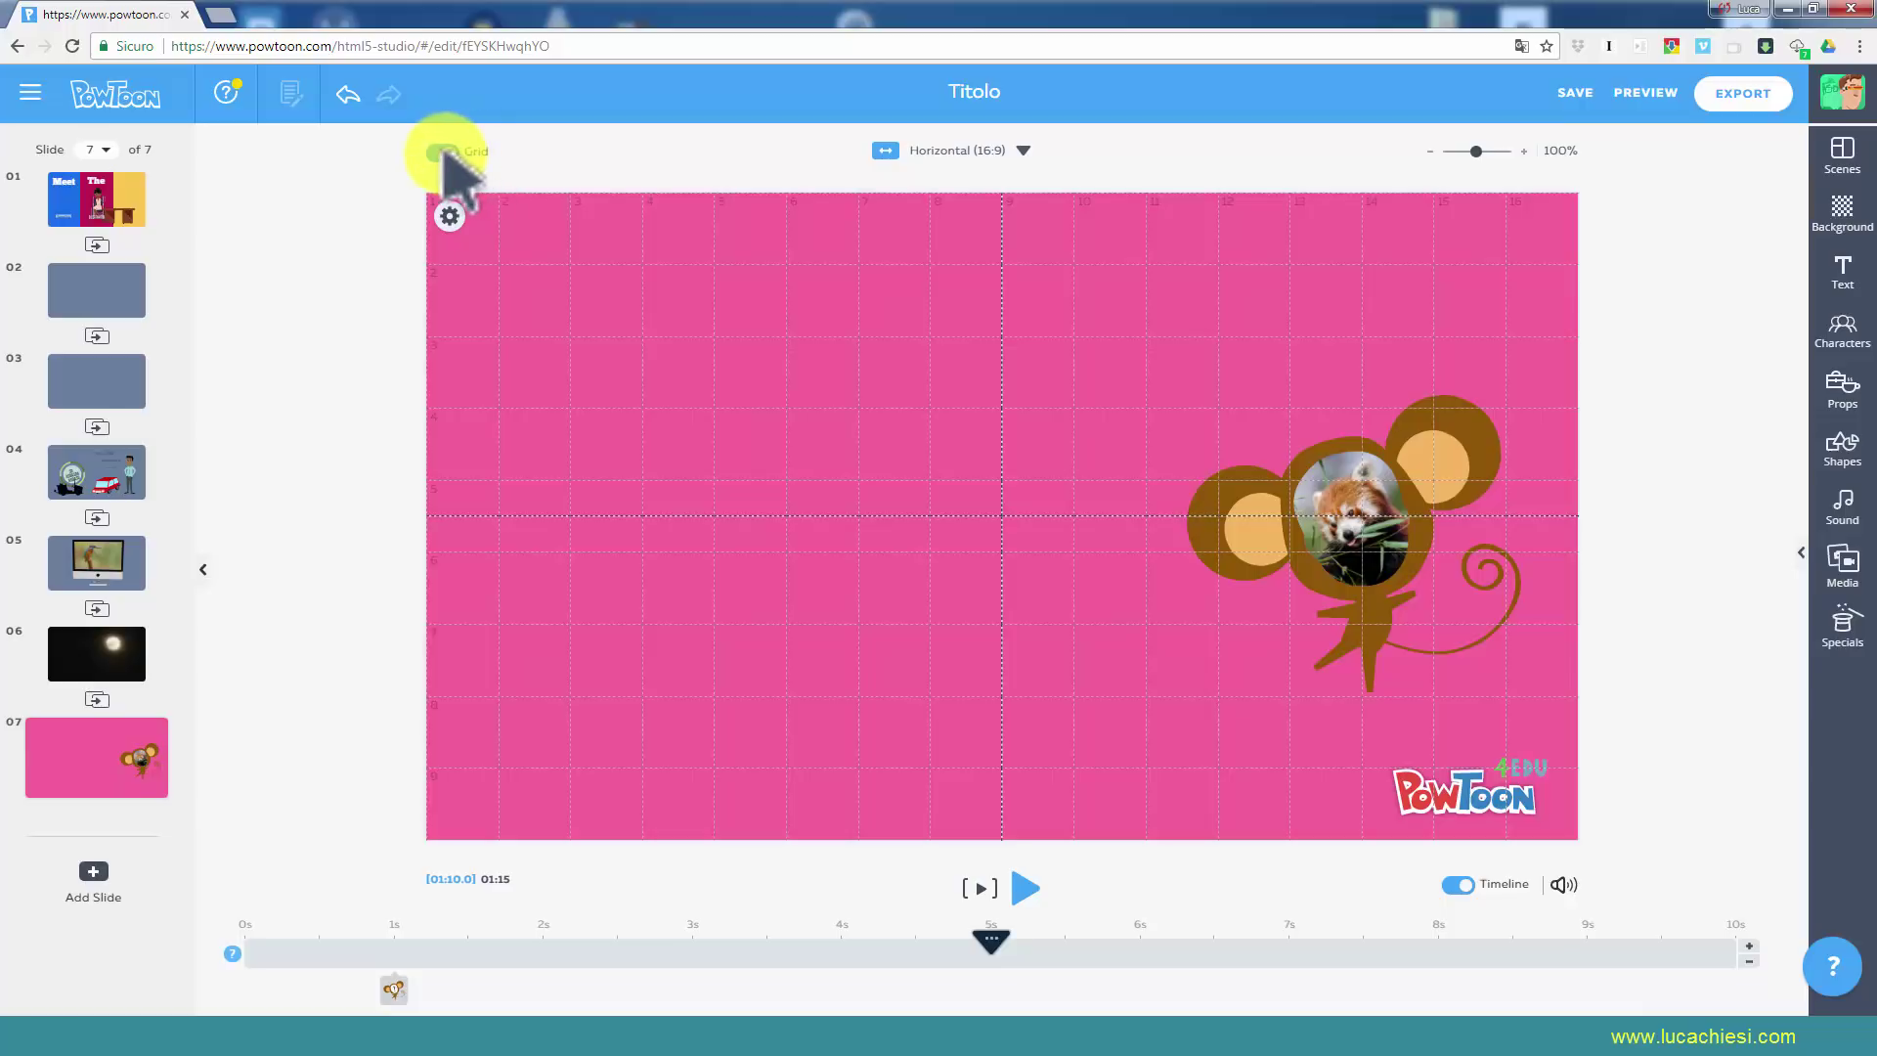
click(446, 153)
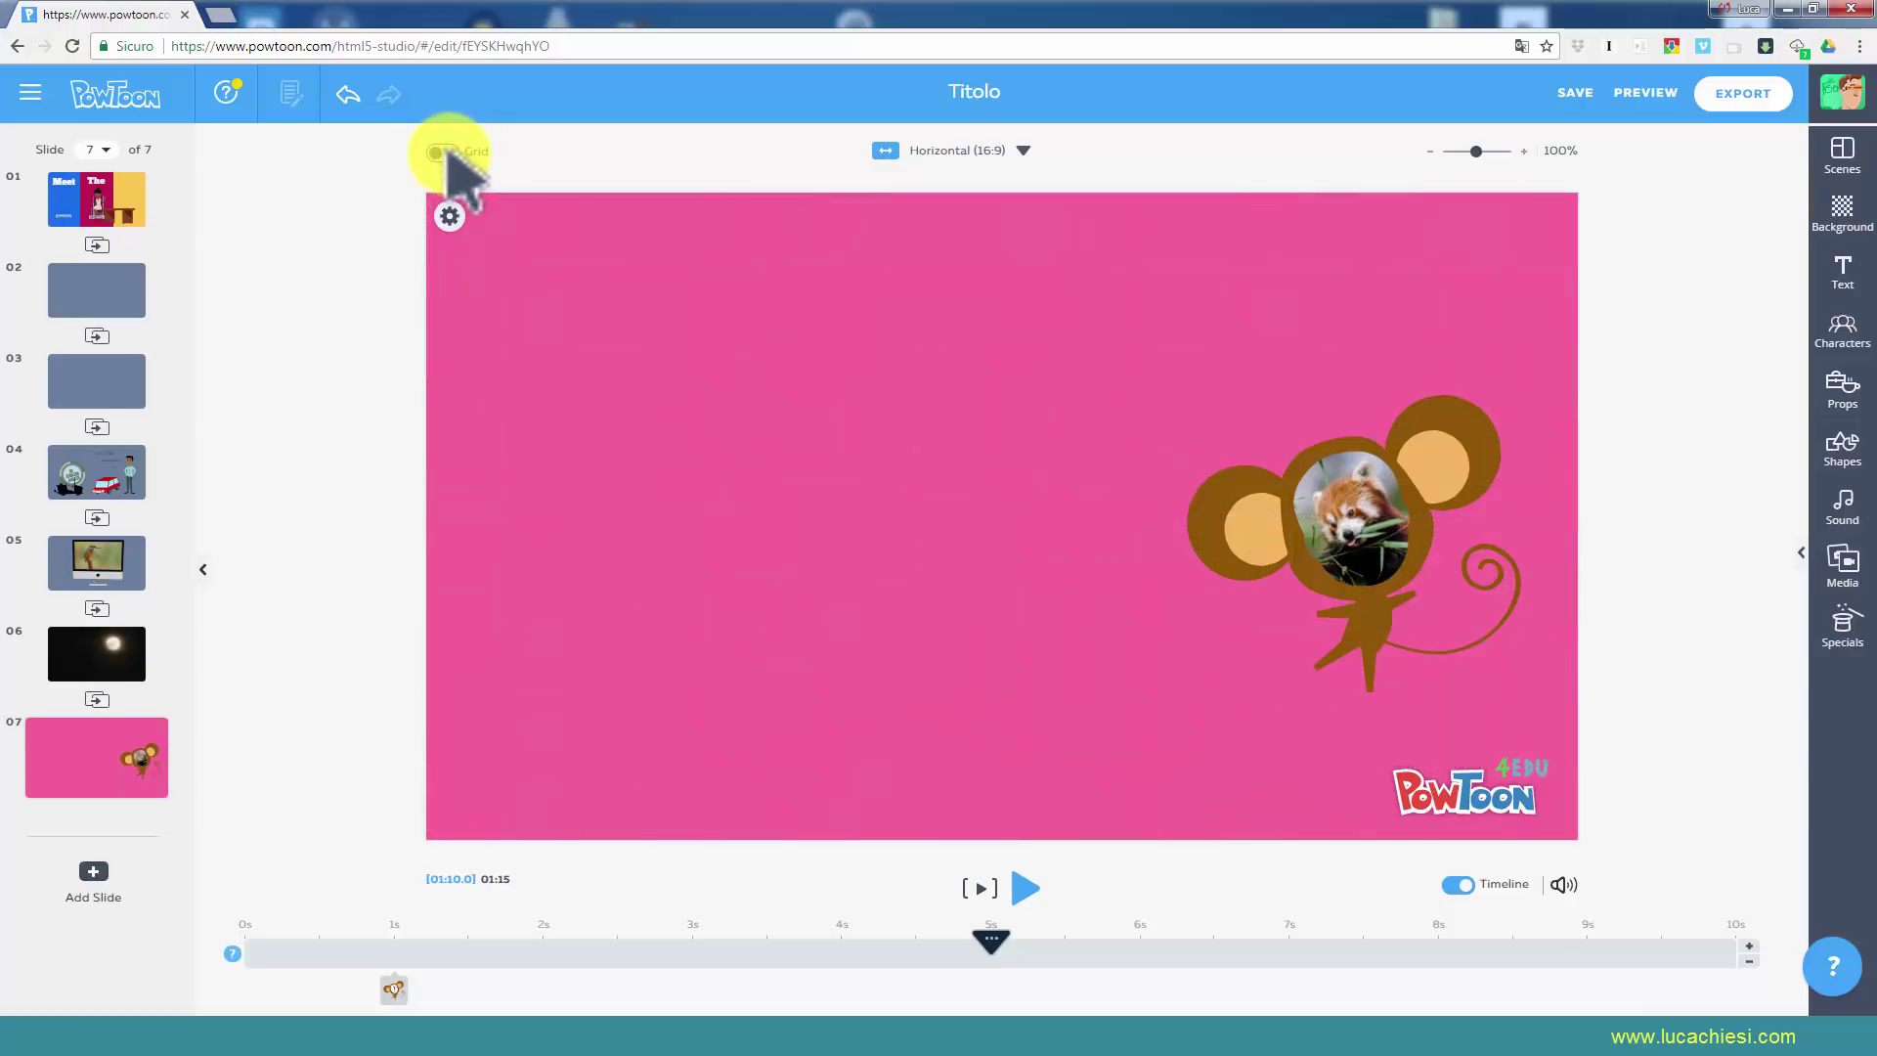
click(444, 152)
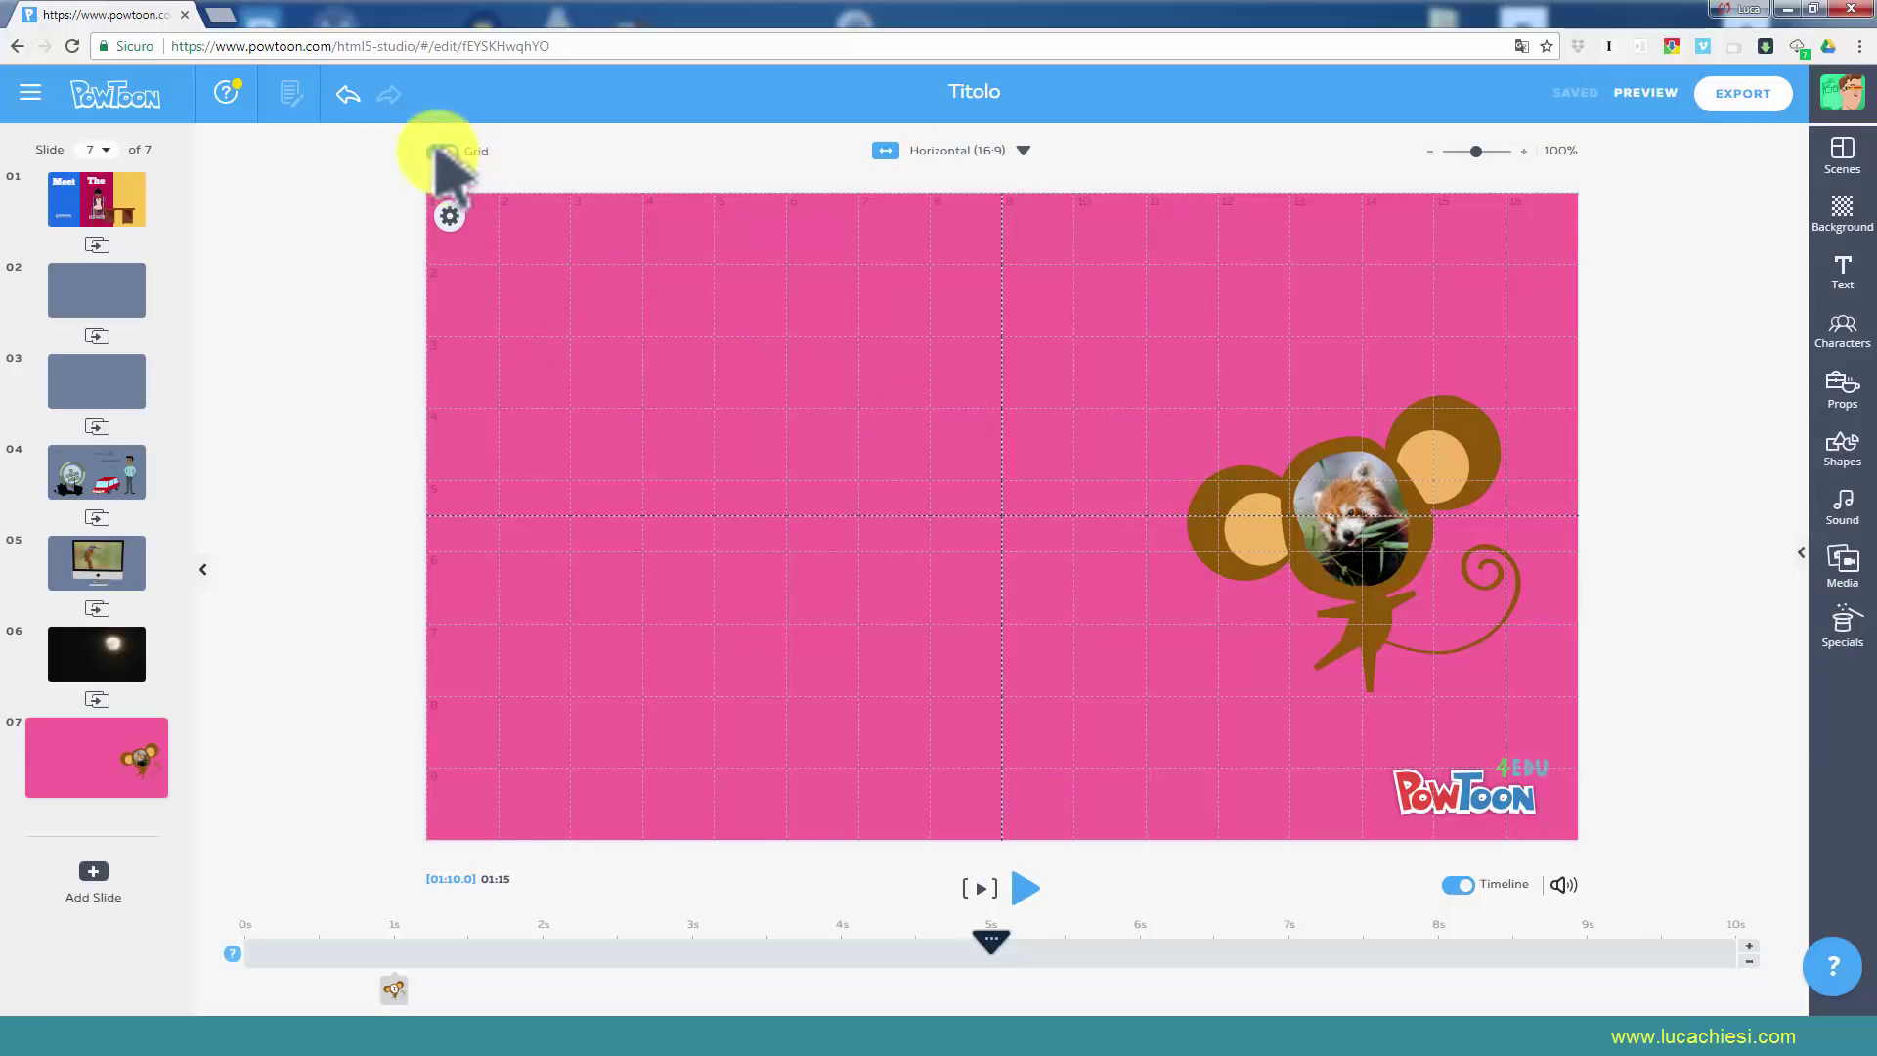
click(439, 152)
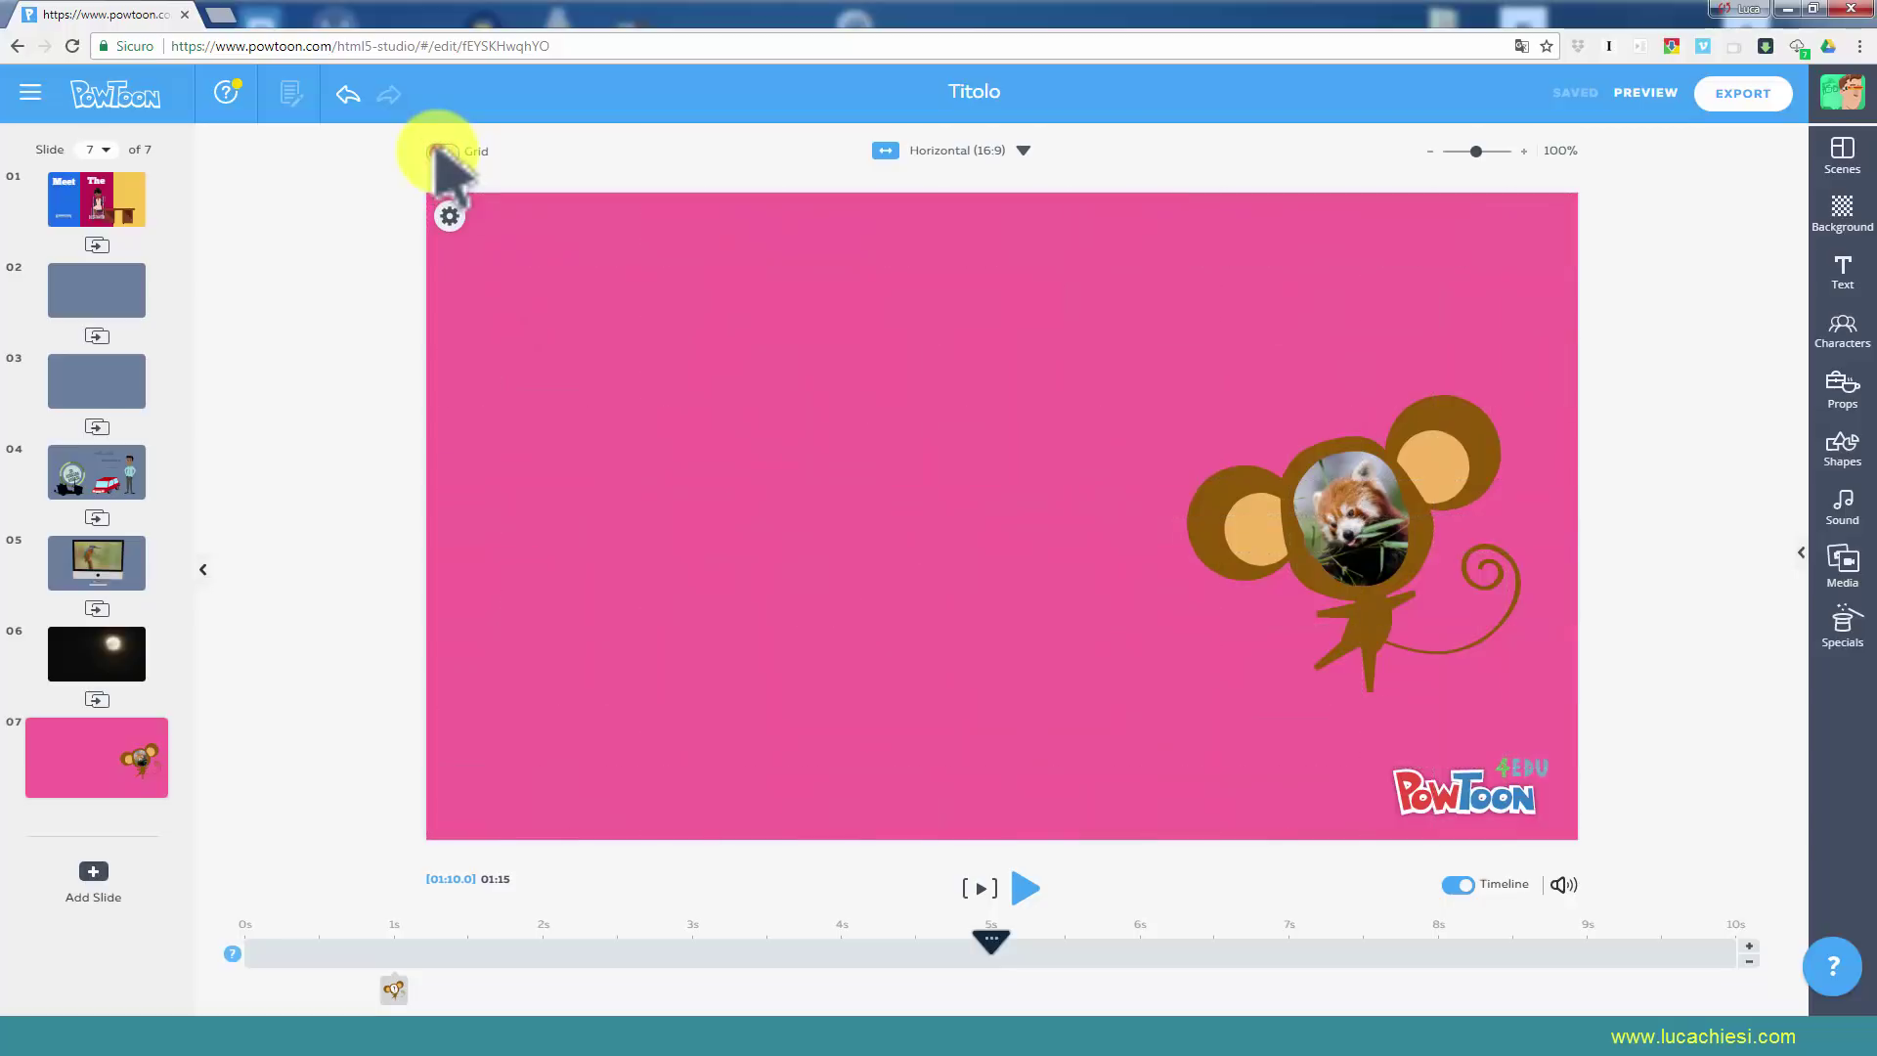
click(439, 152)
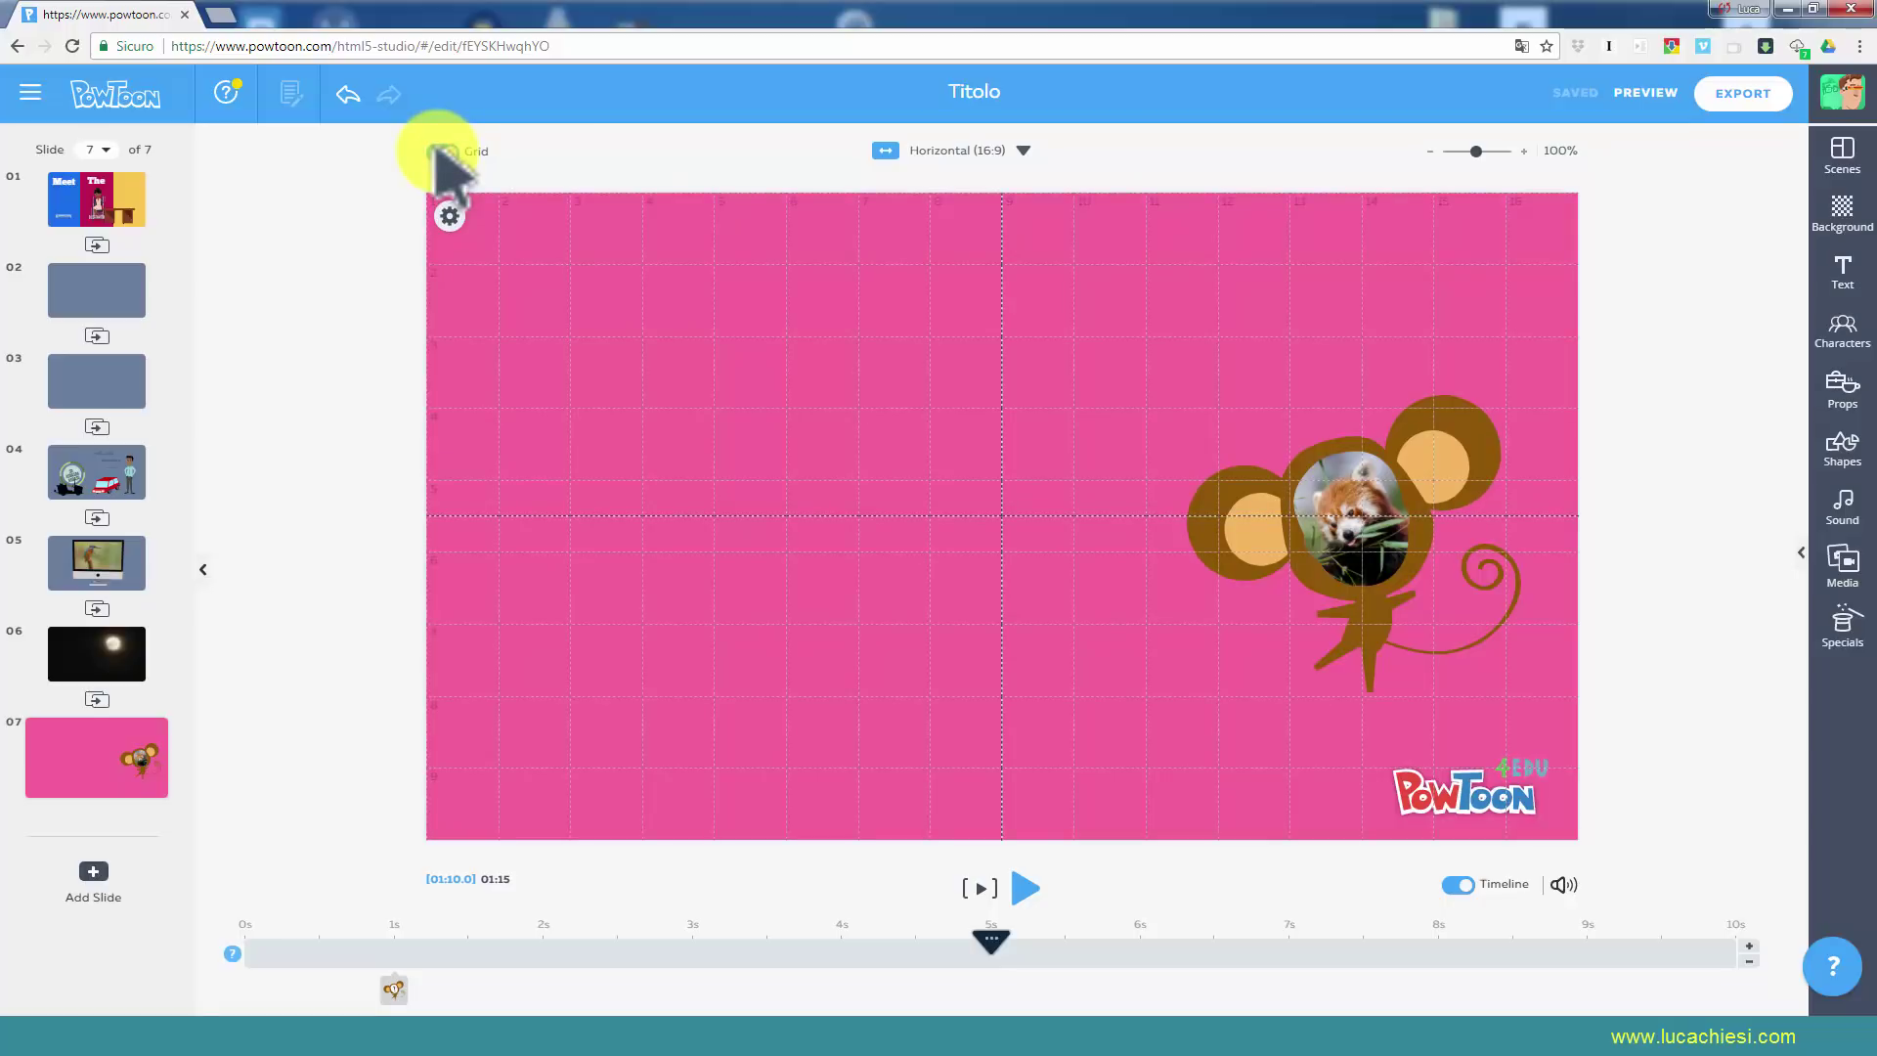
click(439, 151)
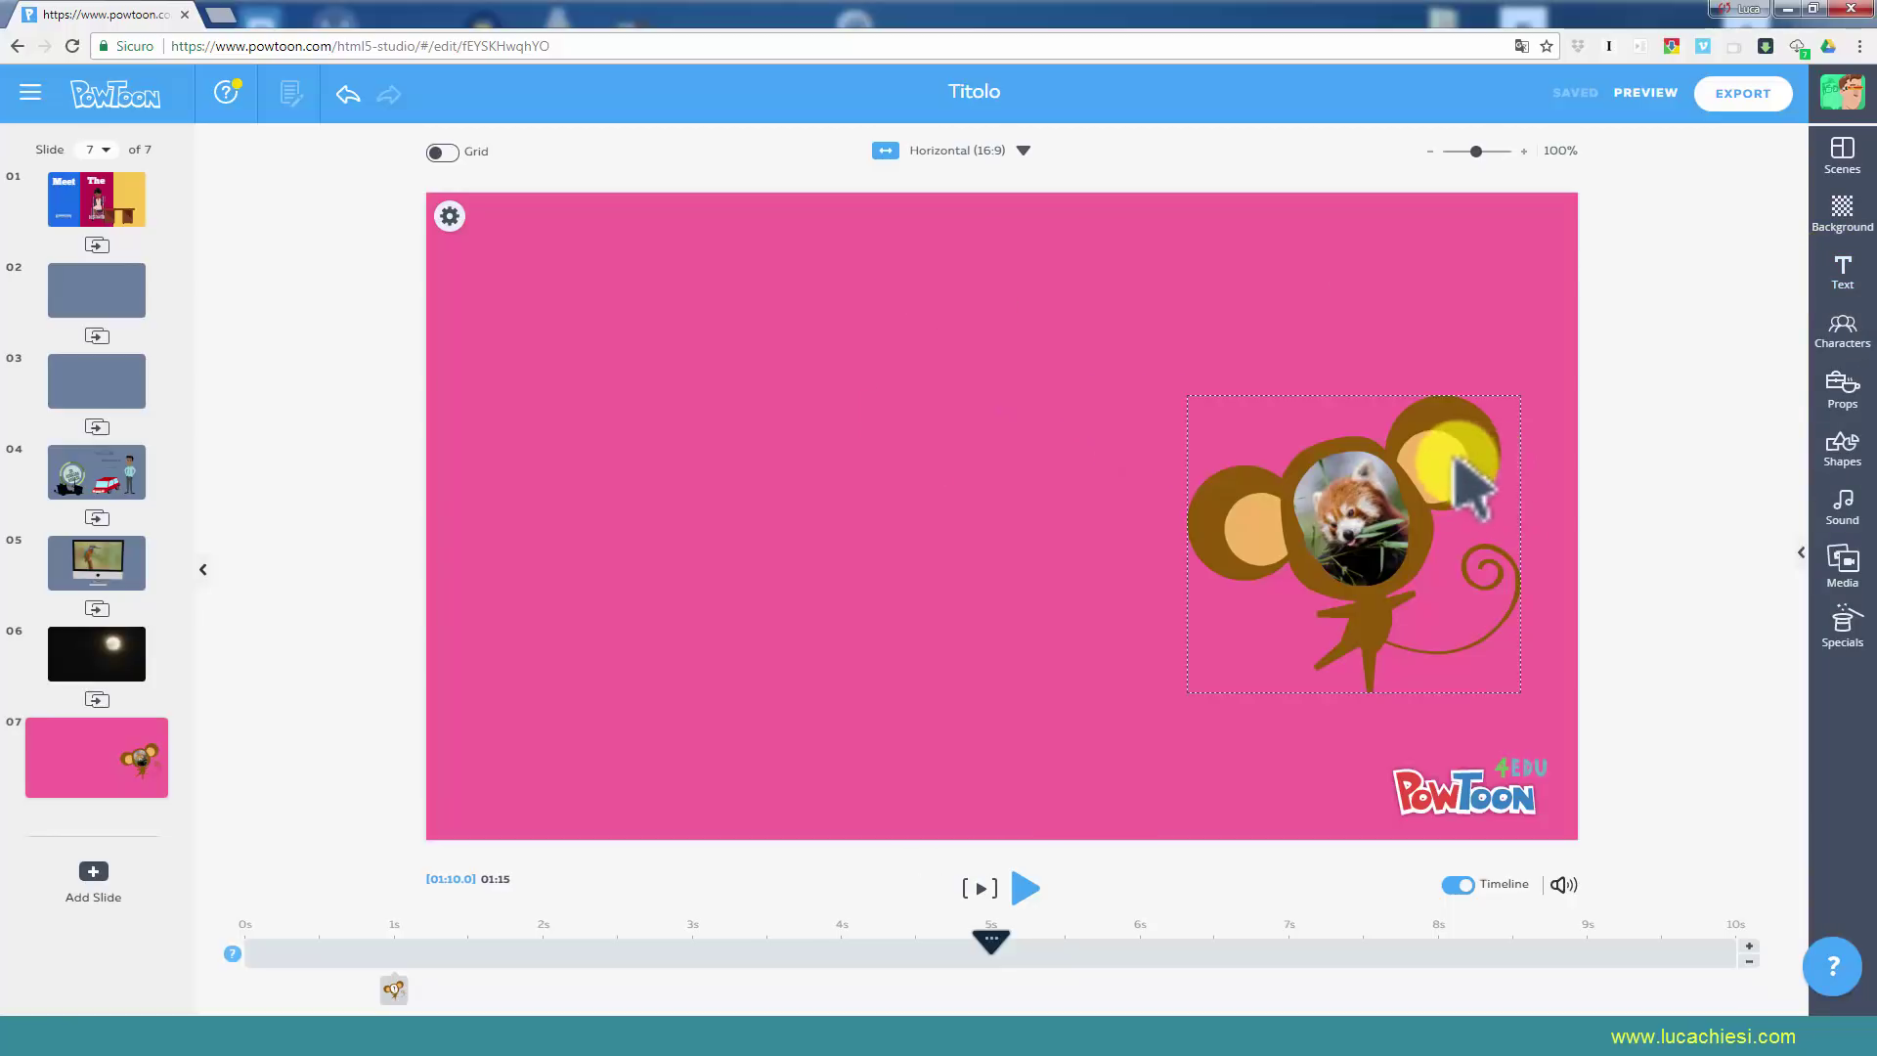
Open the Export Options page for the Titolo Powtoon.
click(1364, 479)
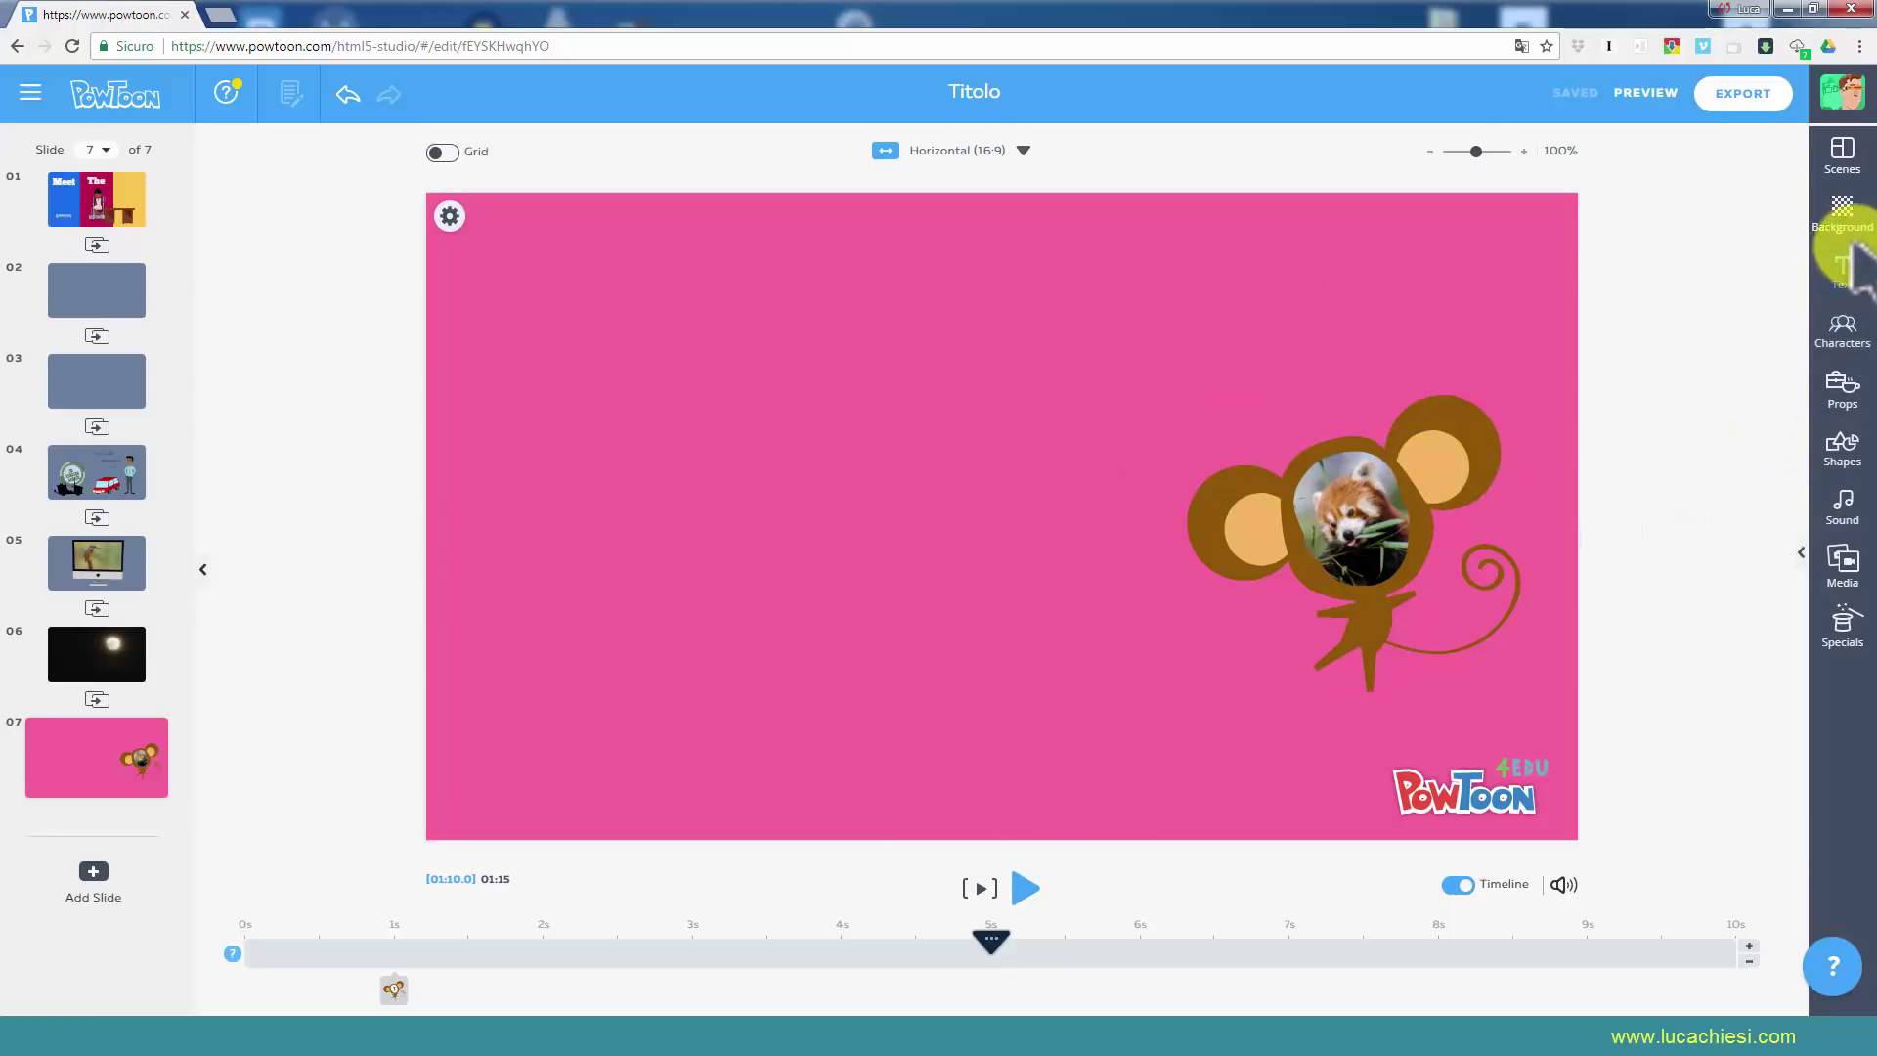
click(1187, 451)
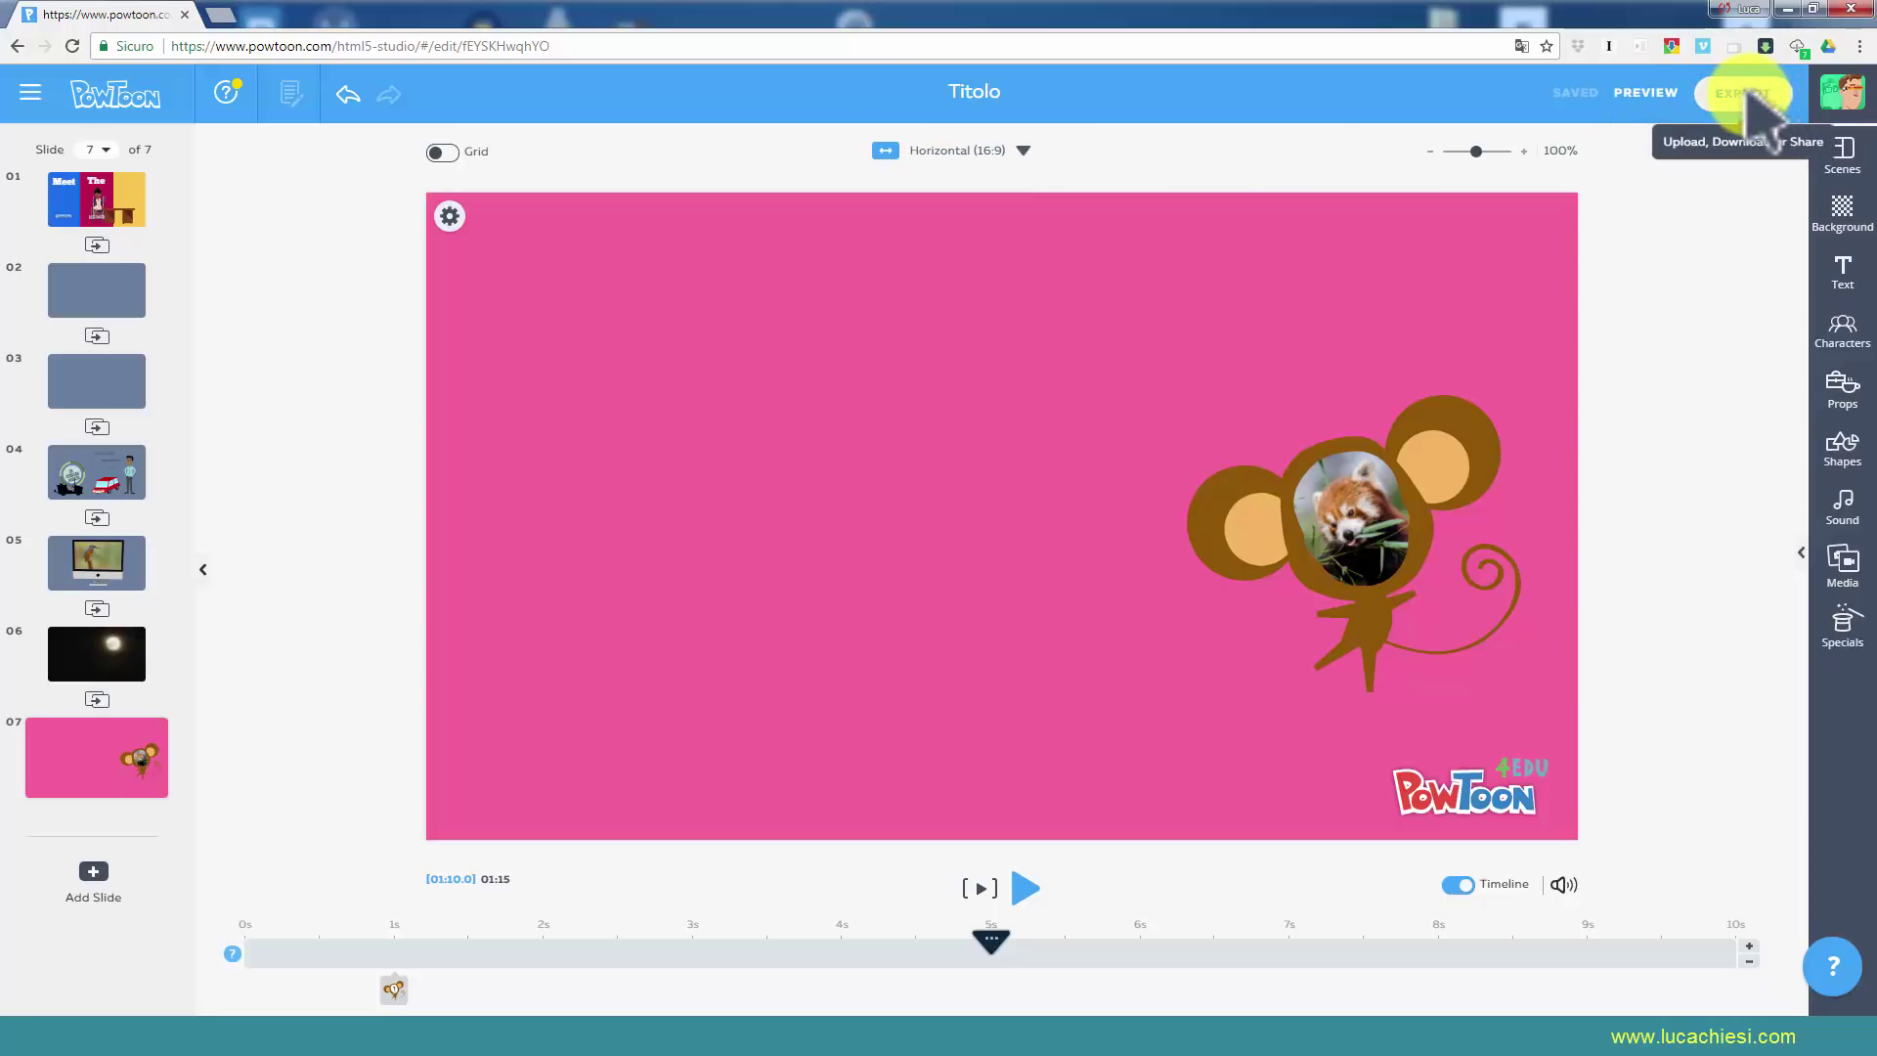
click(1745, 94)
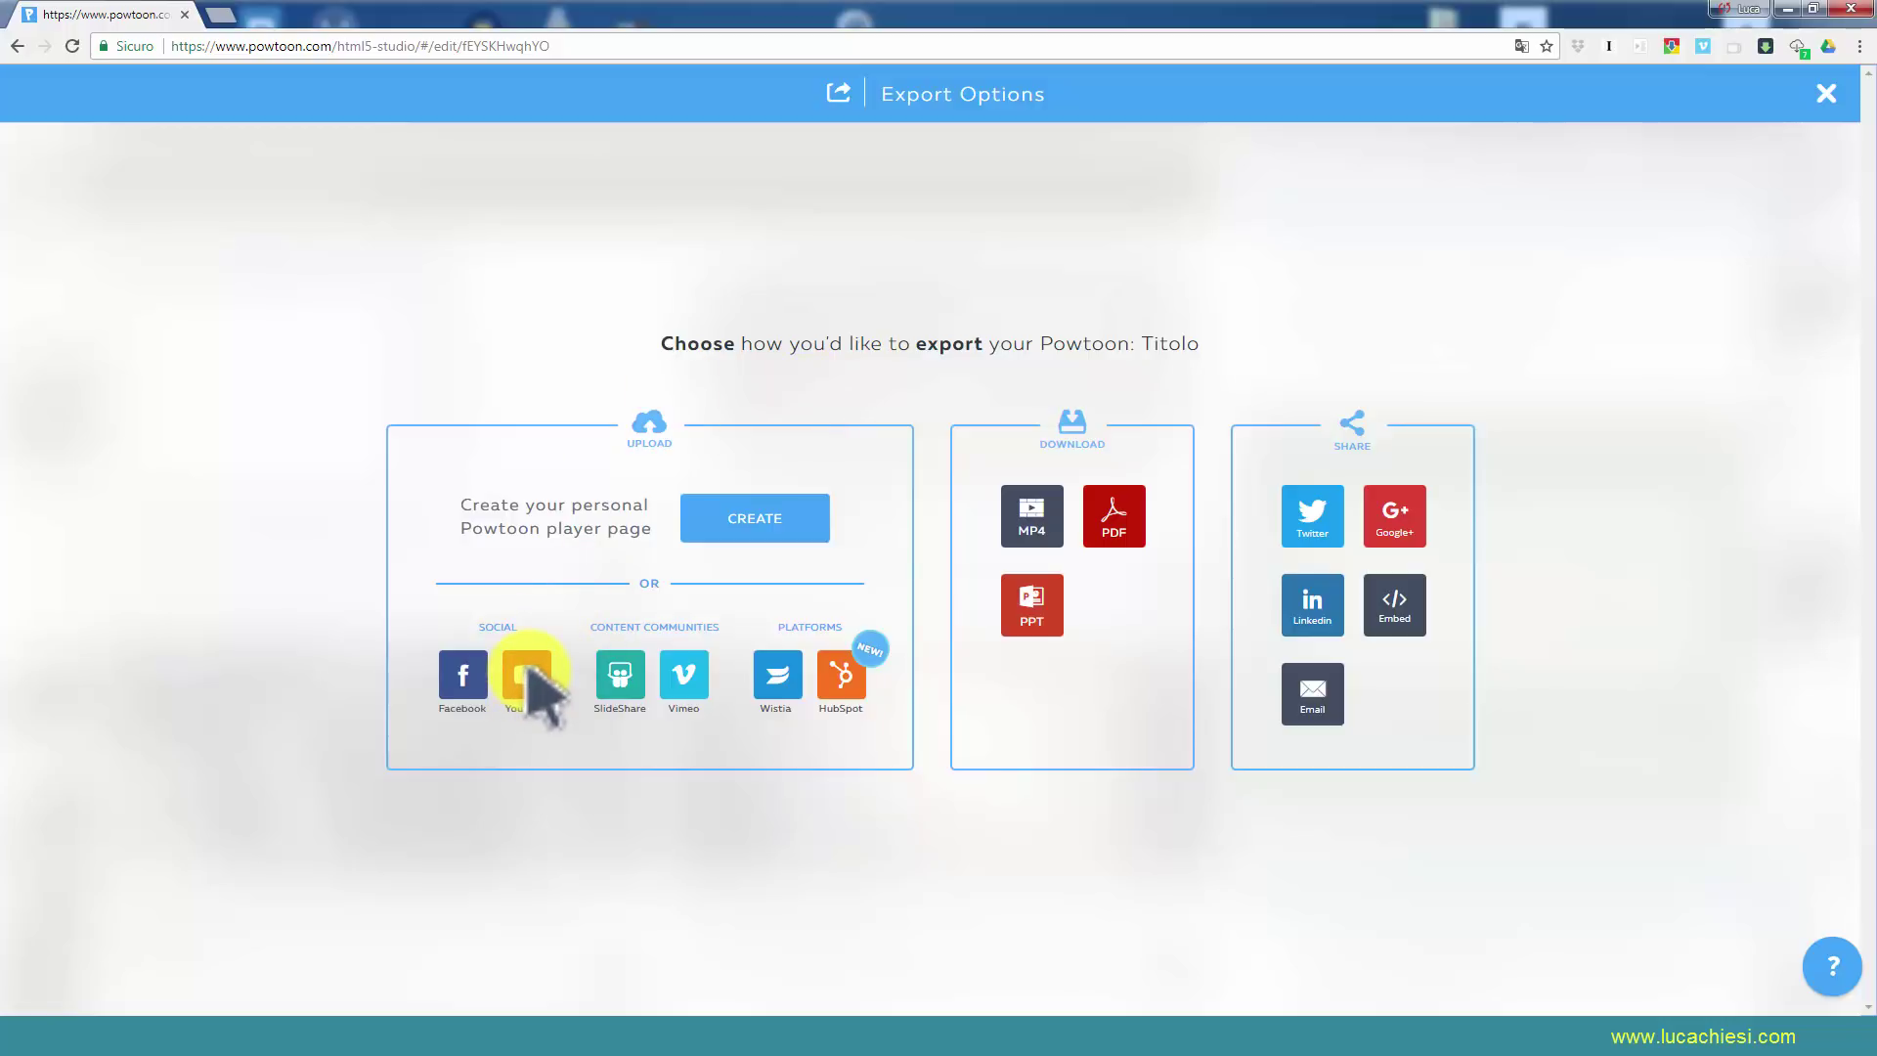
Choose Upload to YouTube and connect a YouTube account, allowing Powtoon to manage it.
click(528, 673)
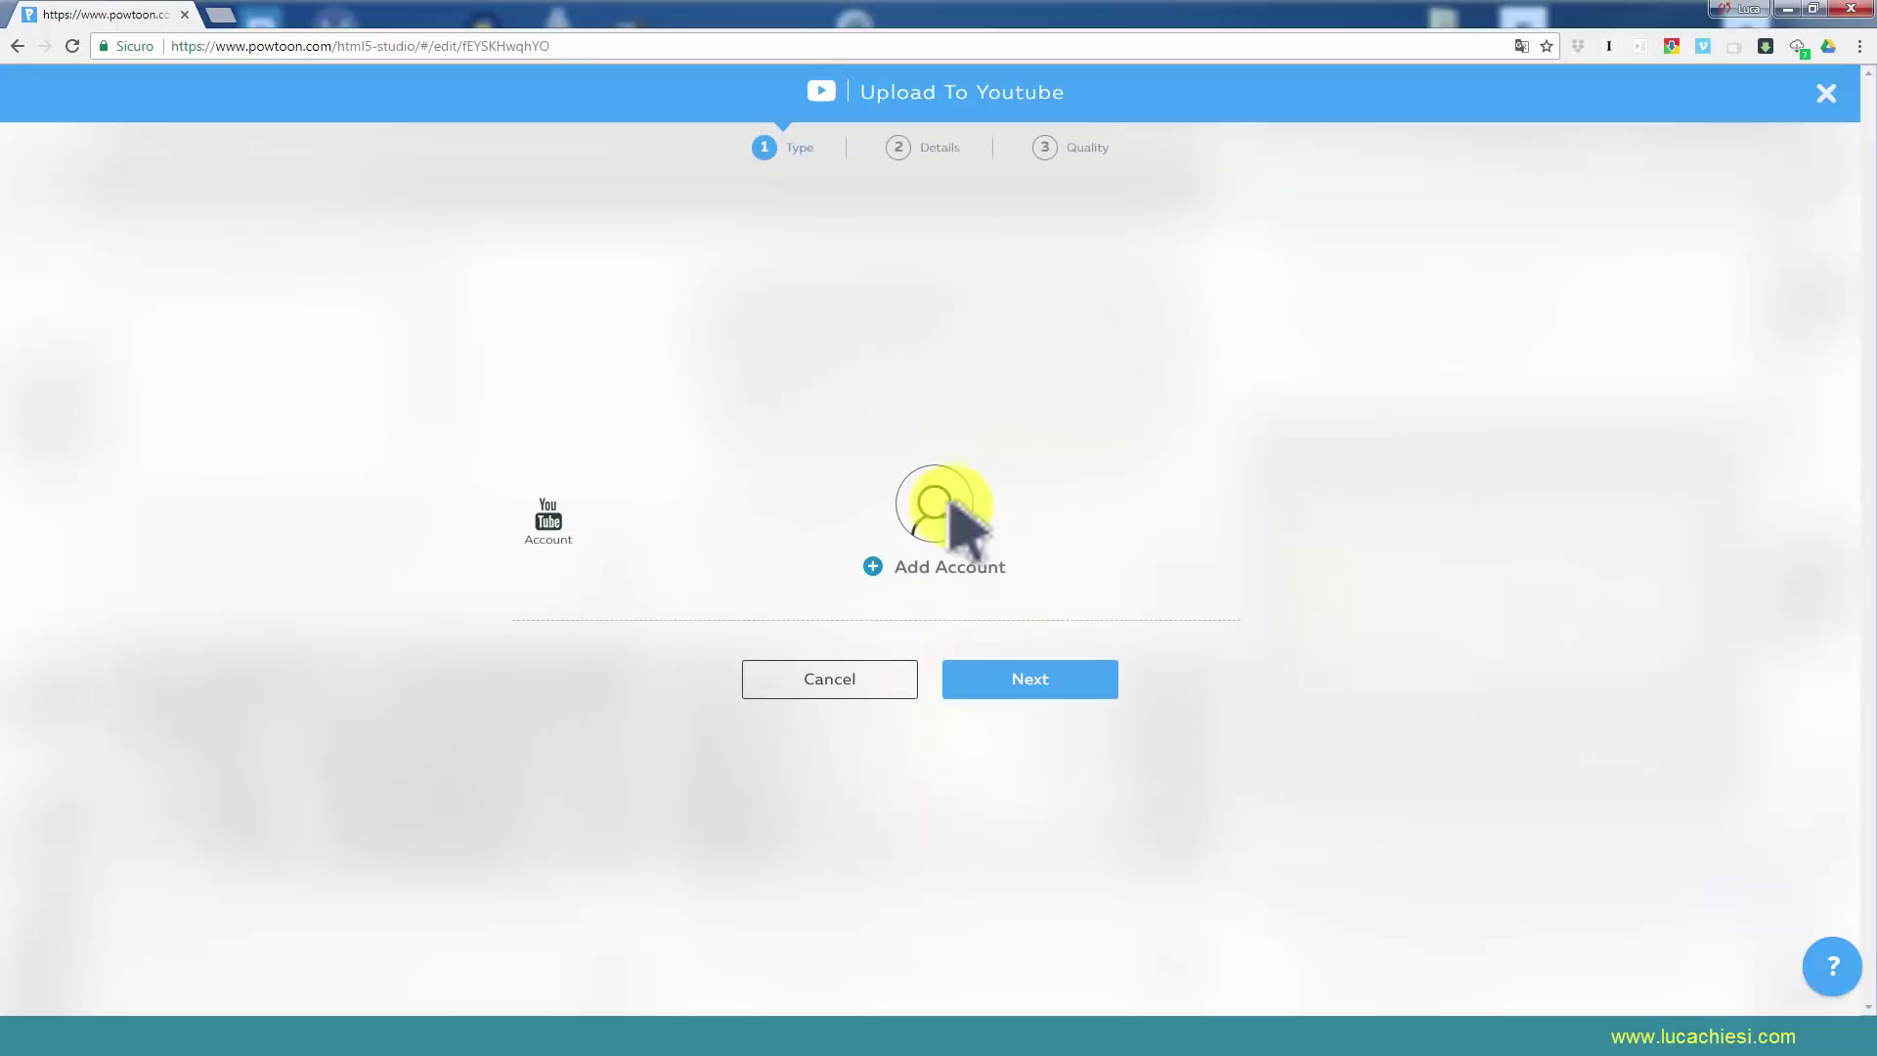
click(930, 497)
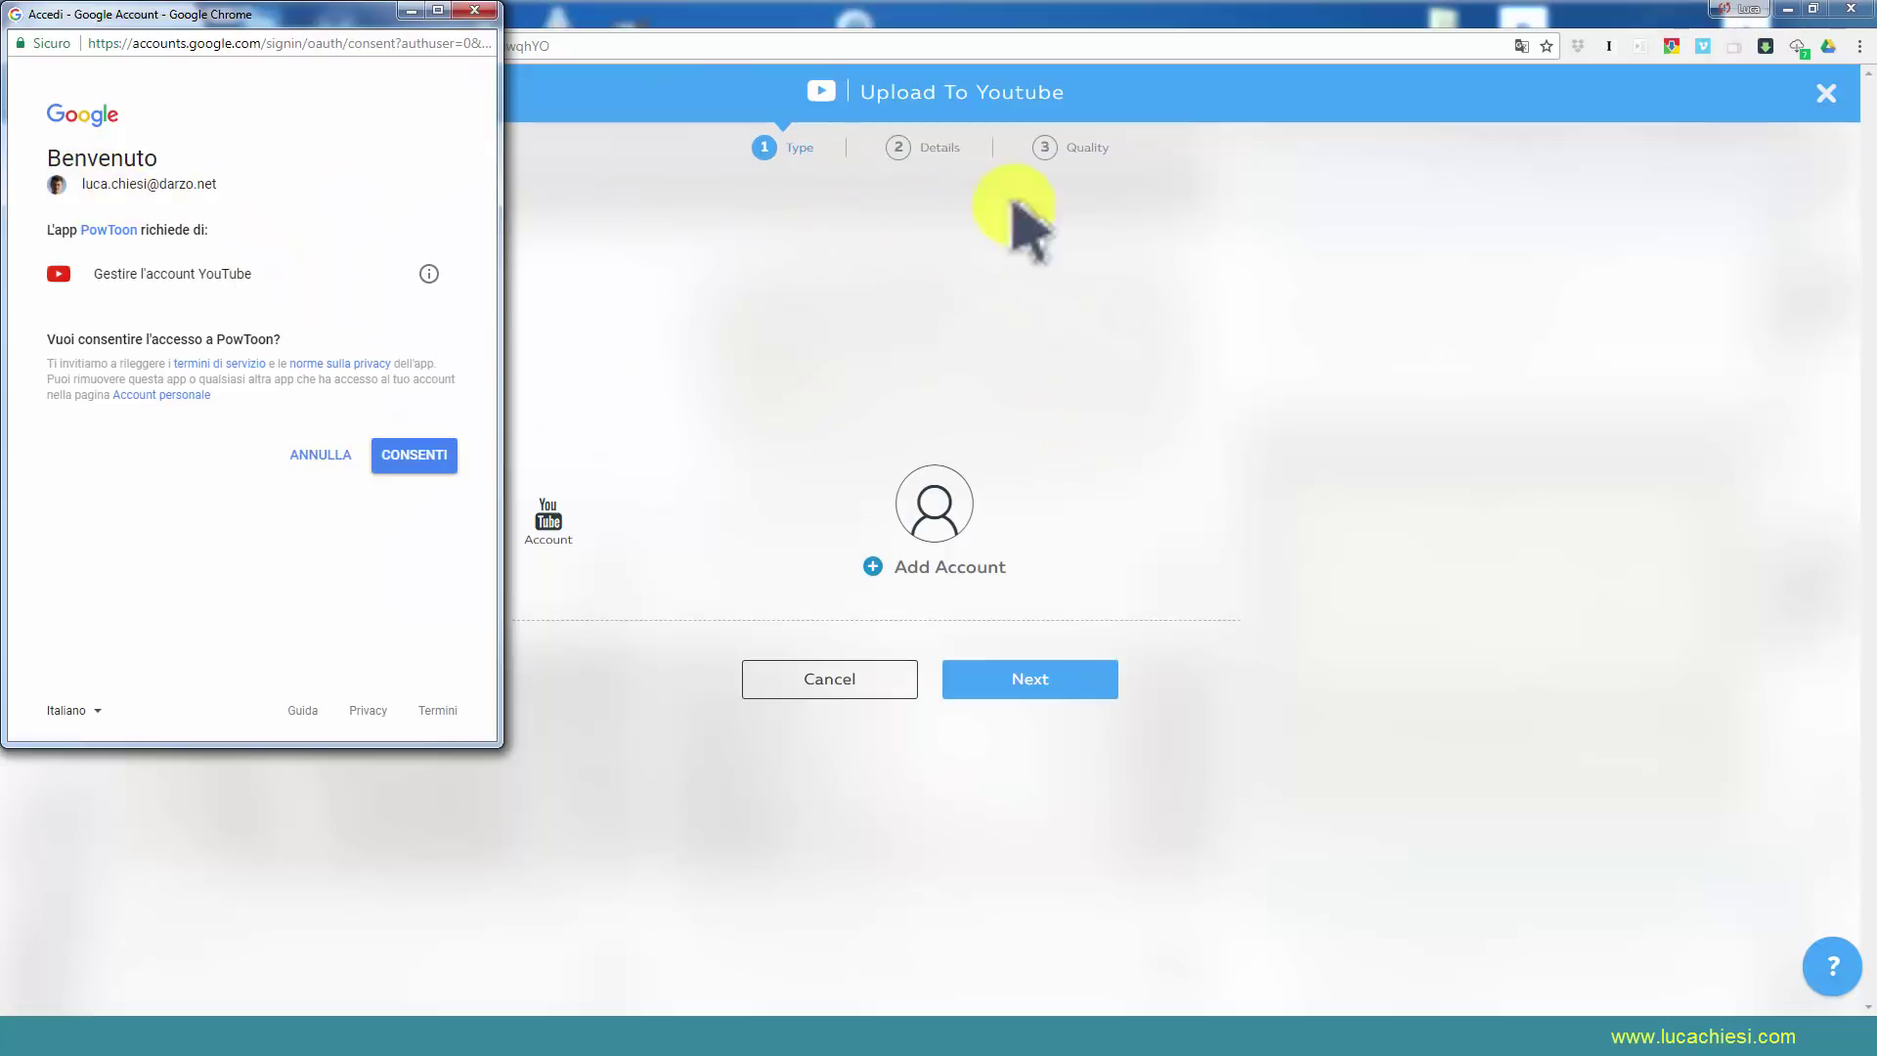
click(419, 453)
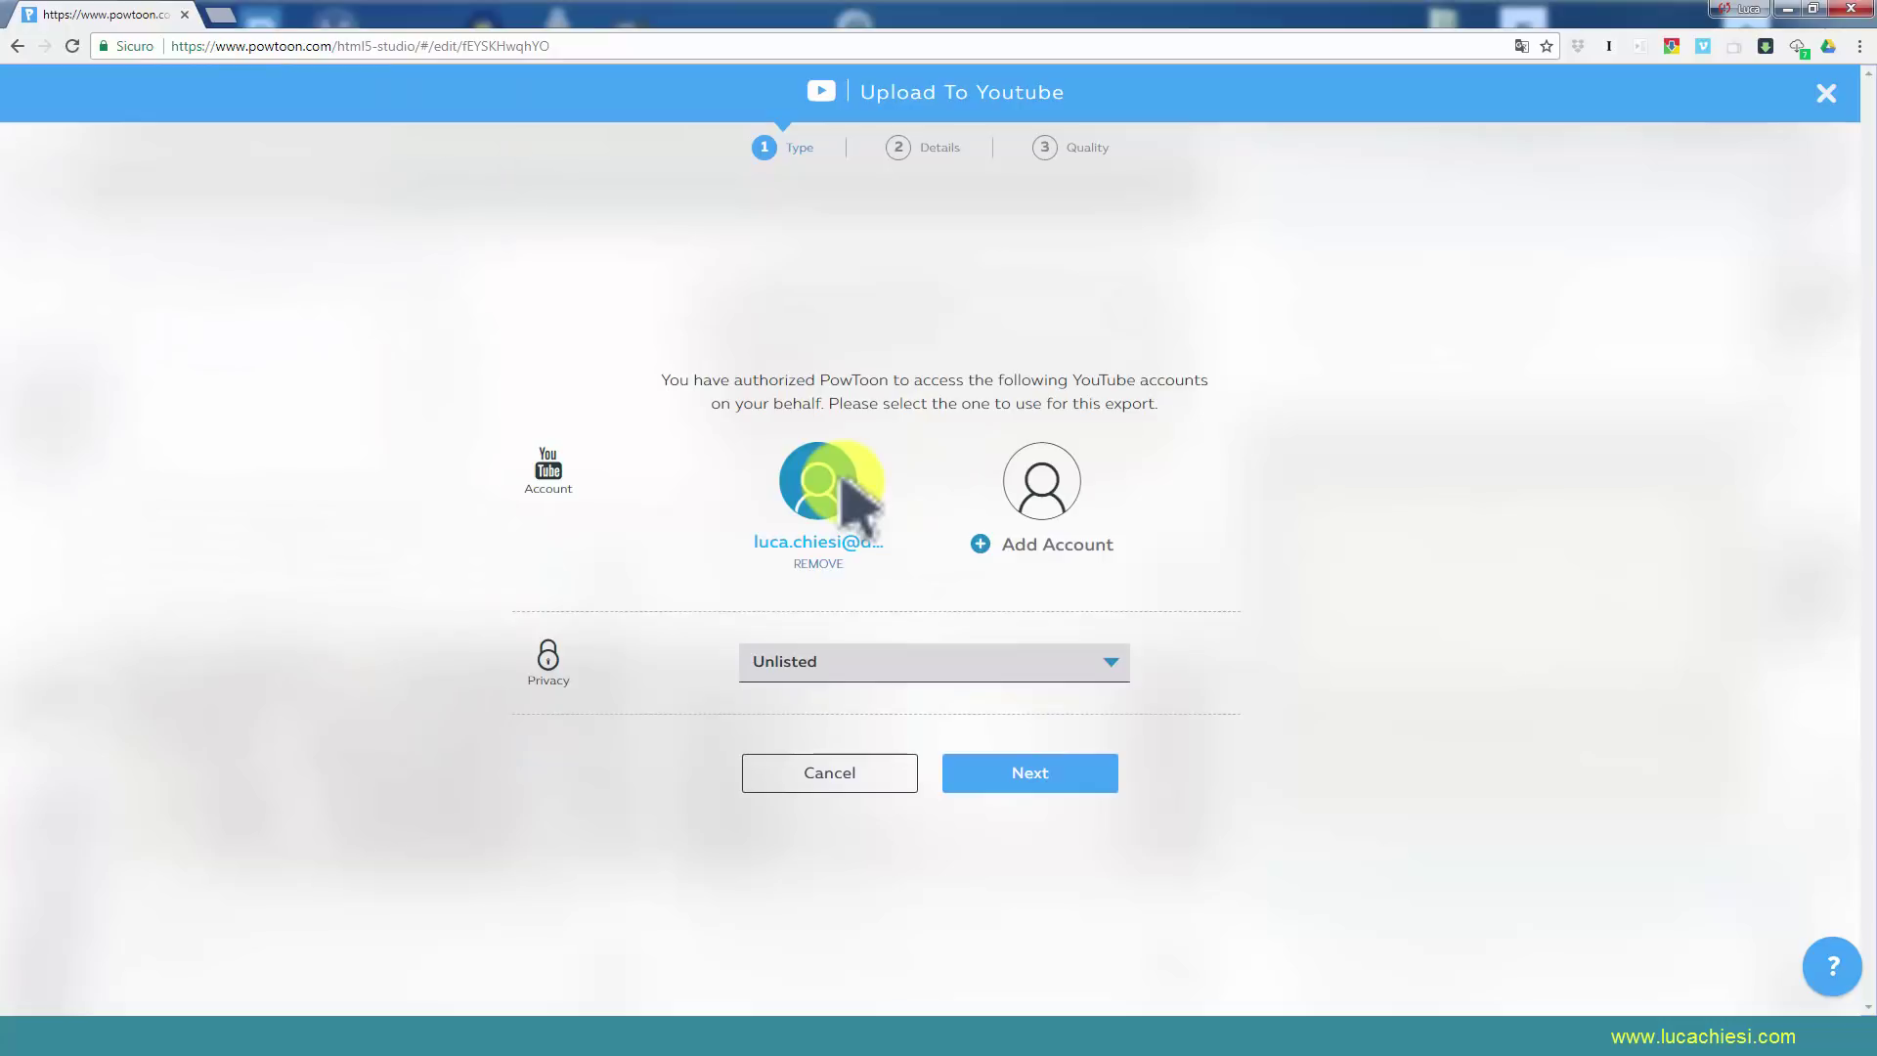
Set the YouTube video's privacy to Unlisted and continue to the Details step.
click(1027, 668)
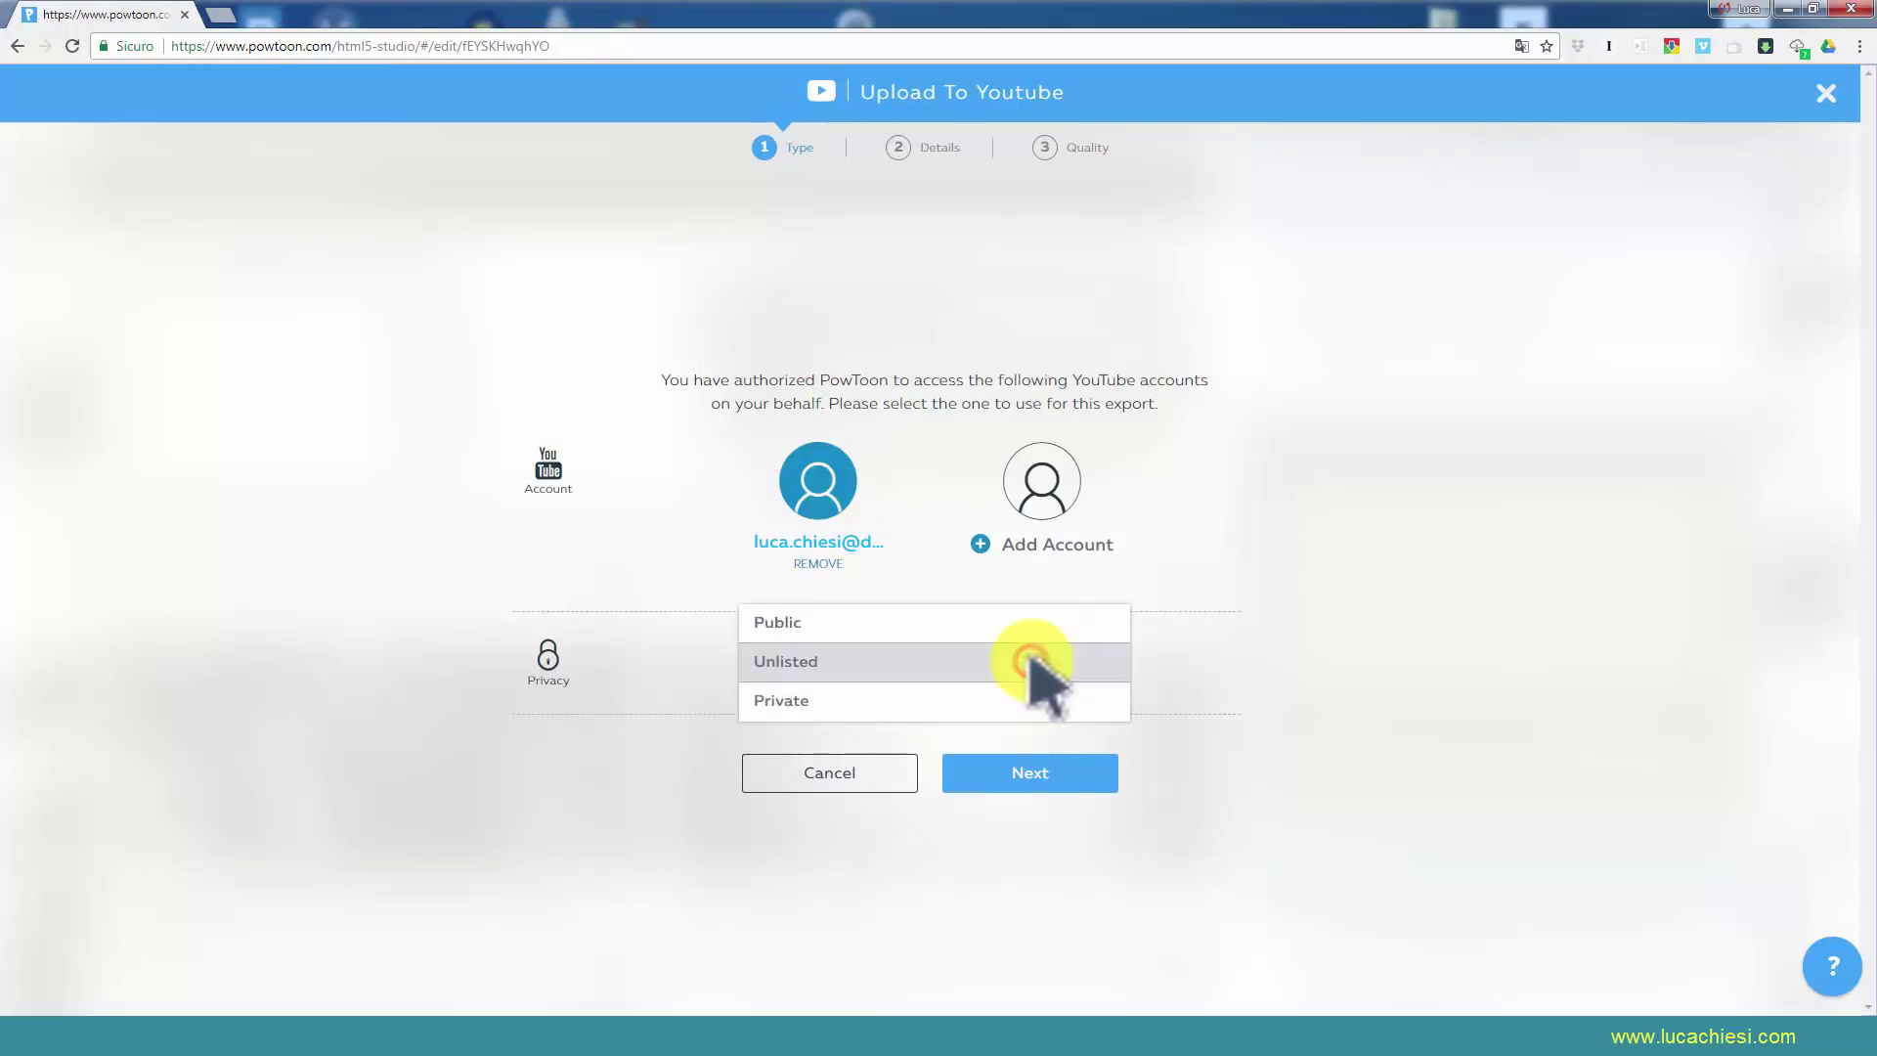
click(792, 701)
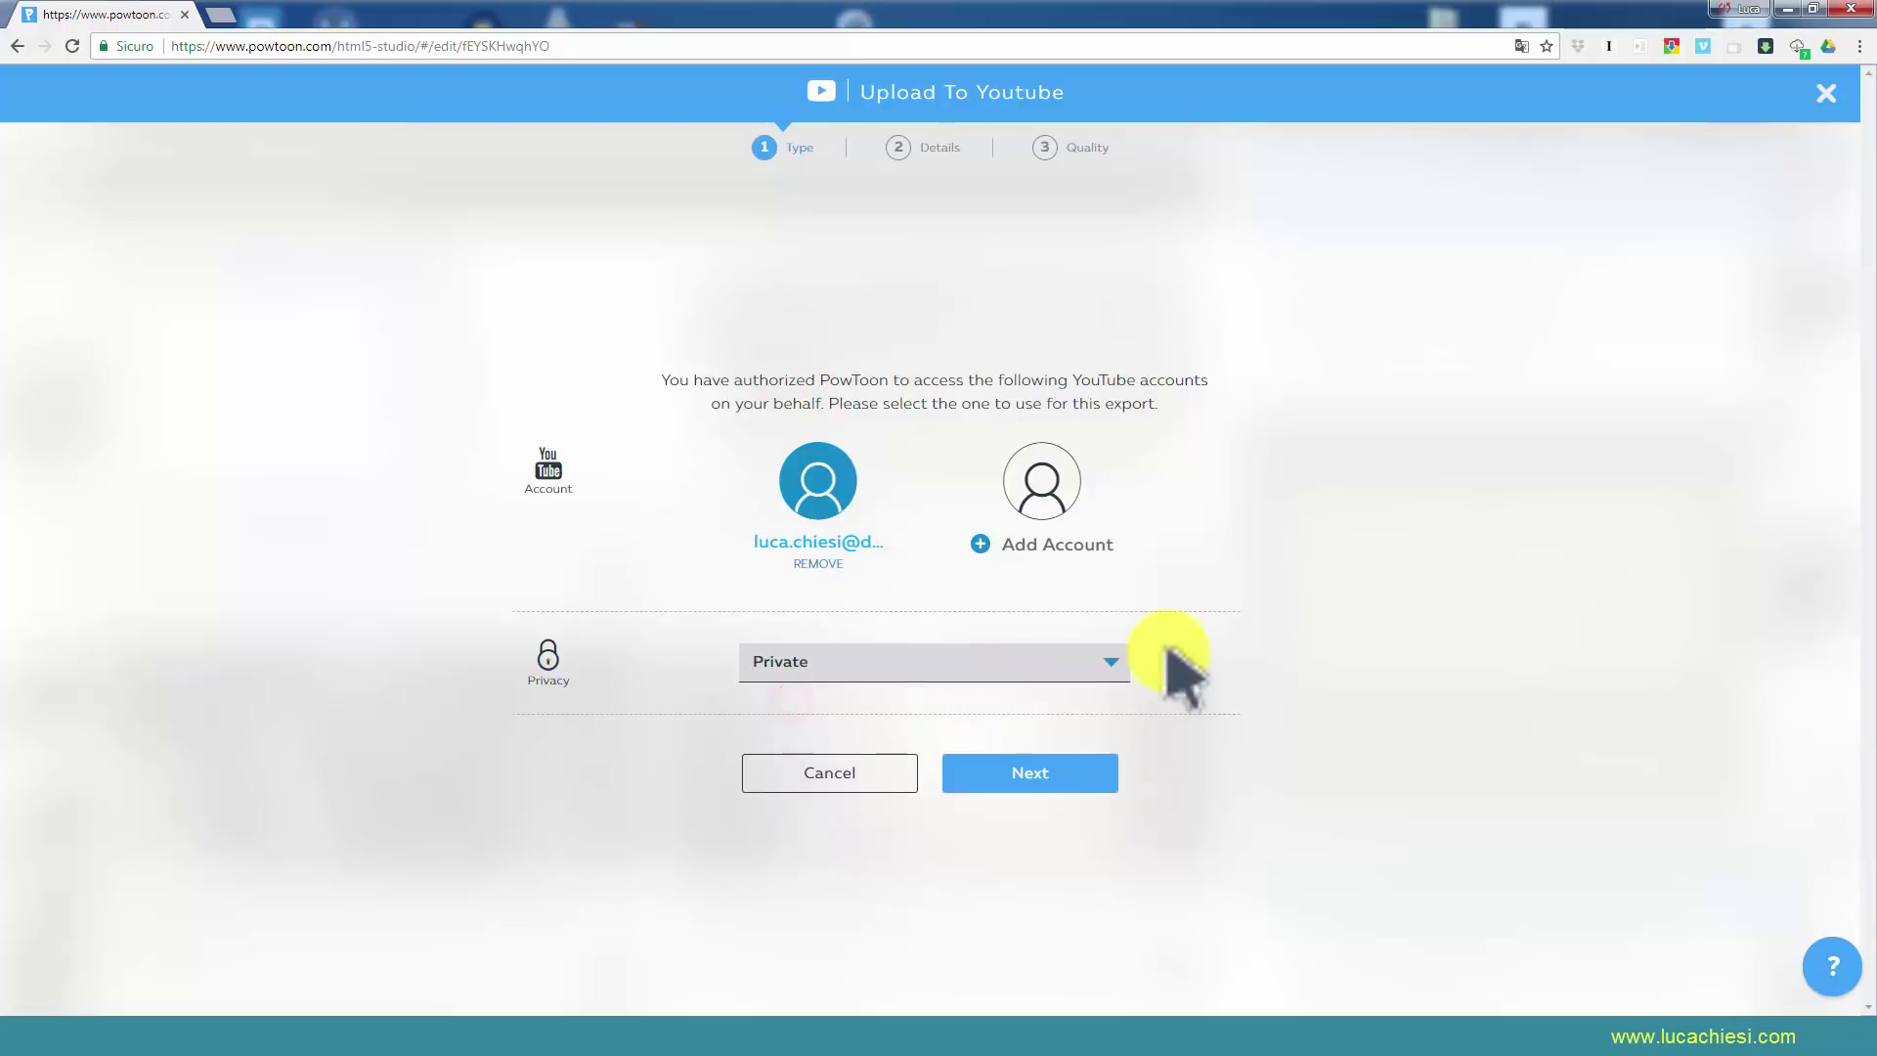
click(1087, 665)
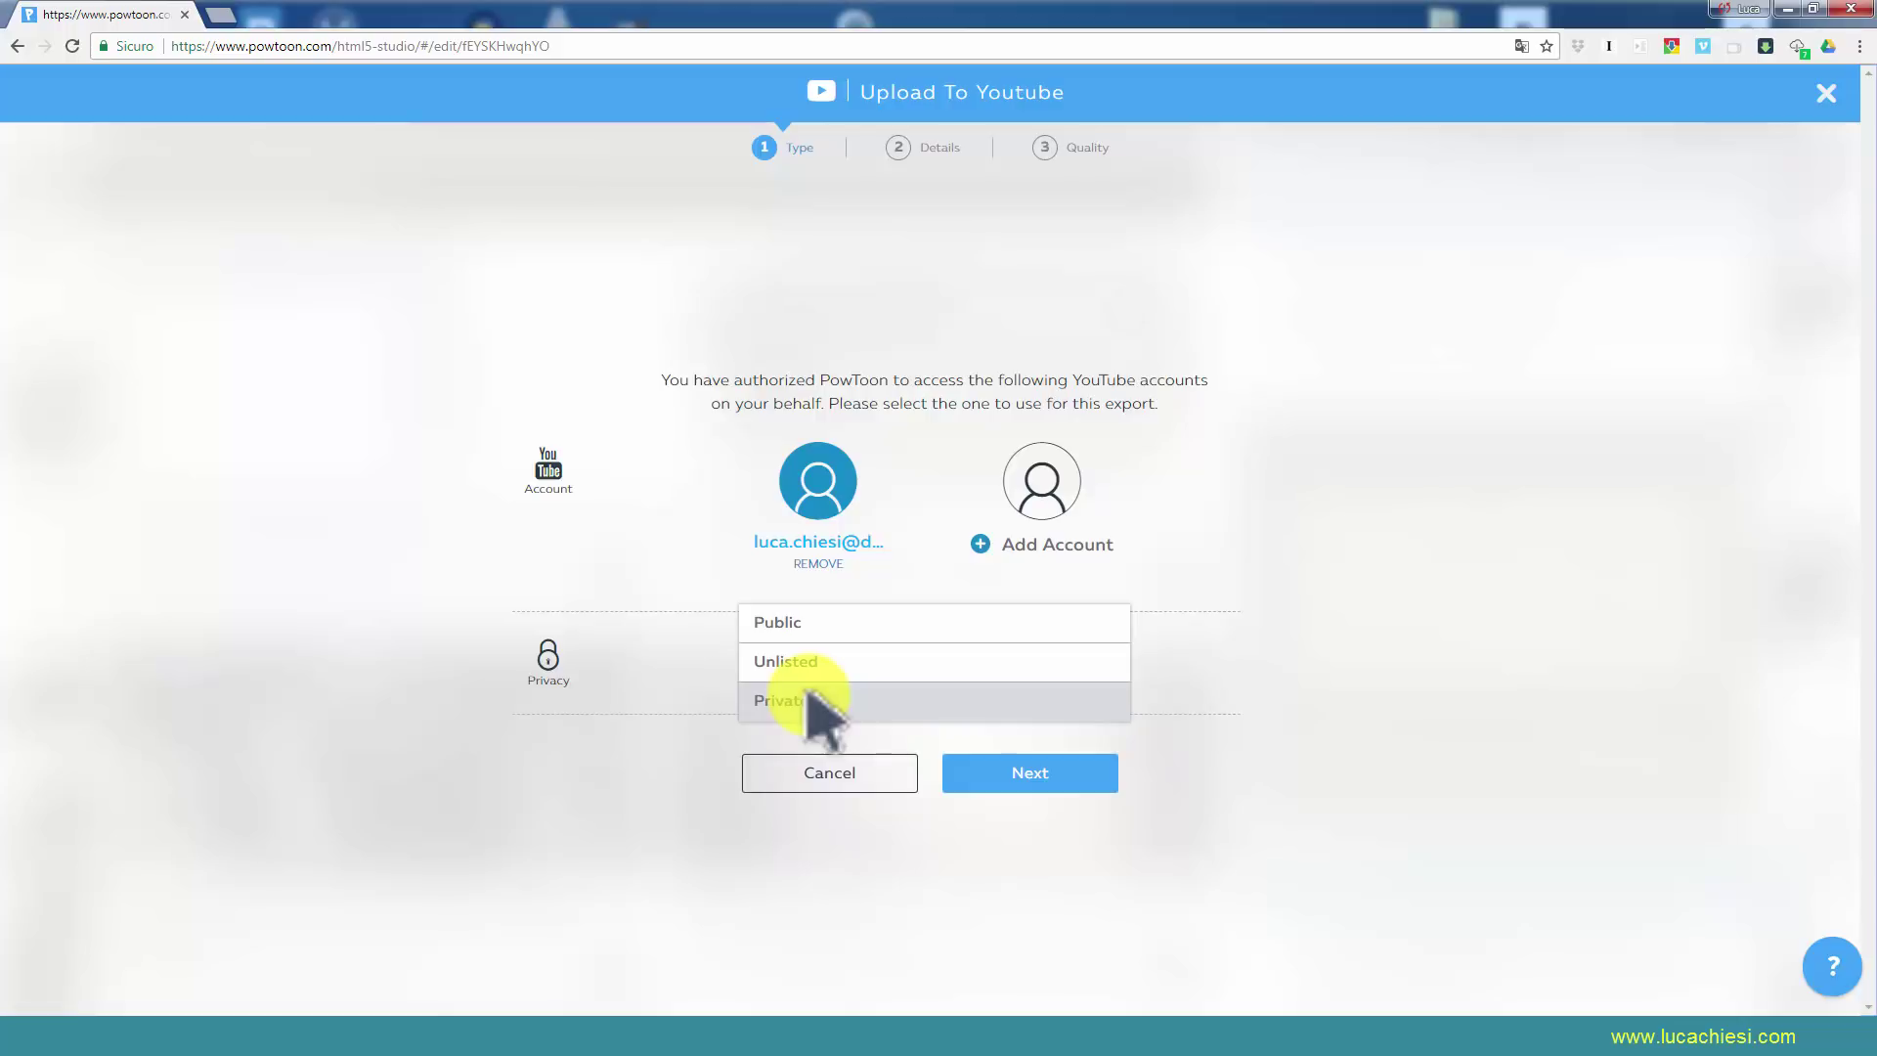
click(808, 696)
click(819, 665)
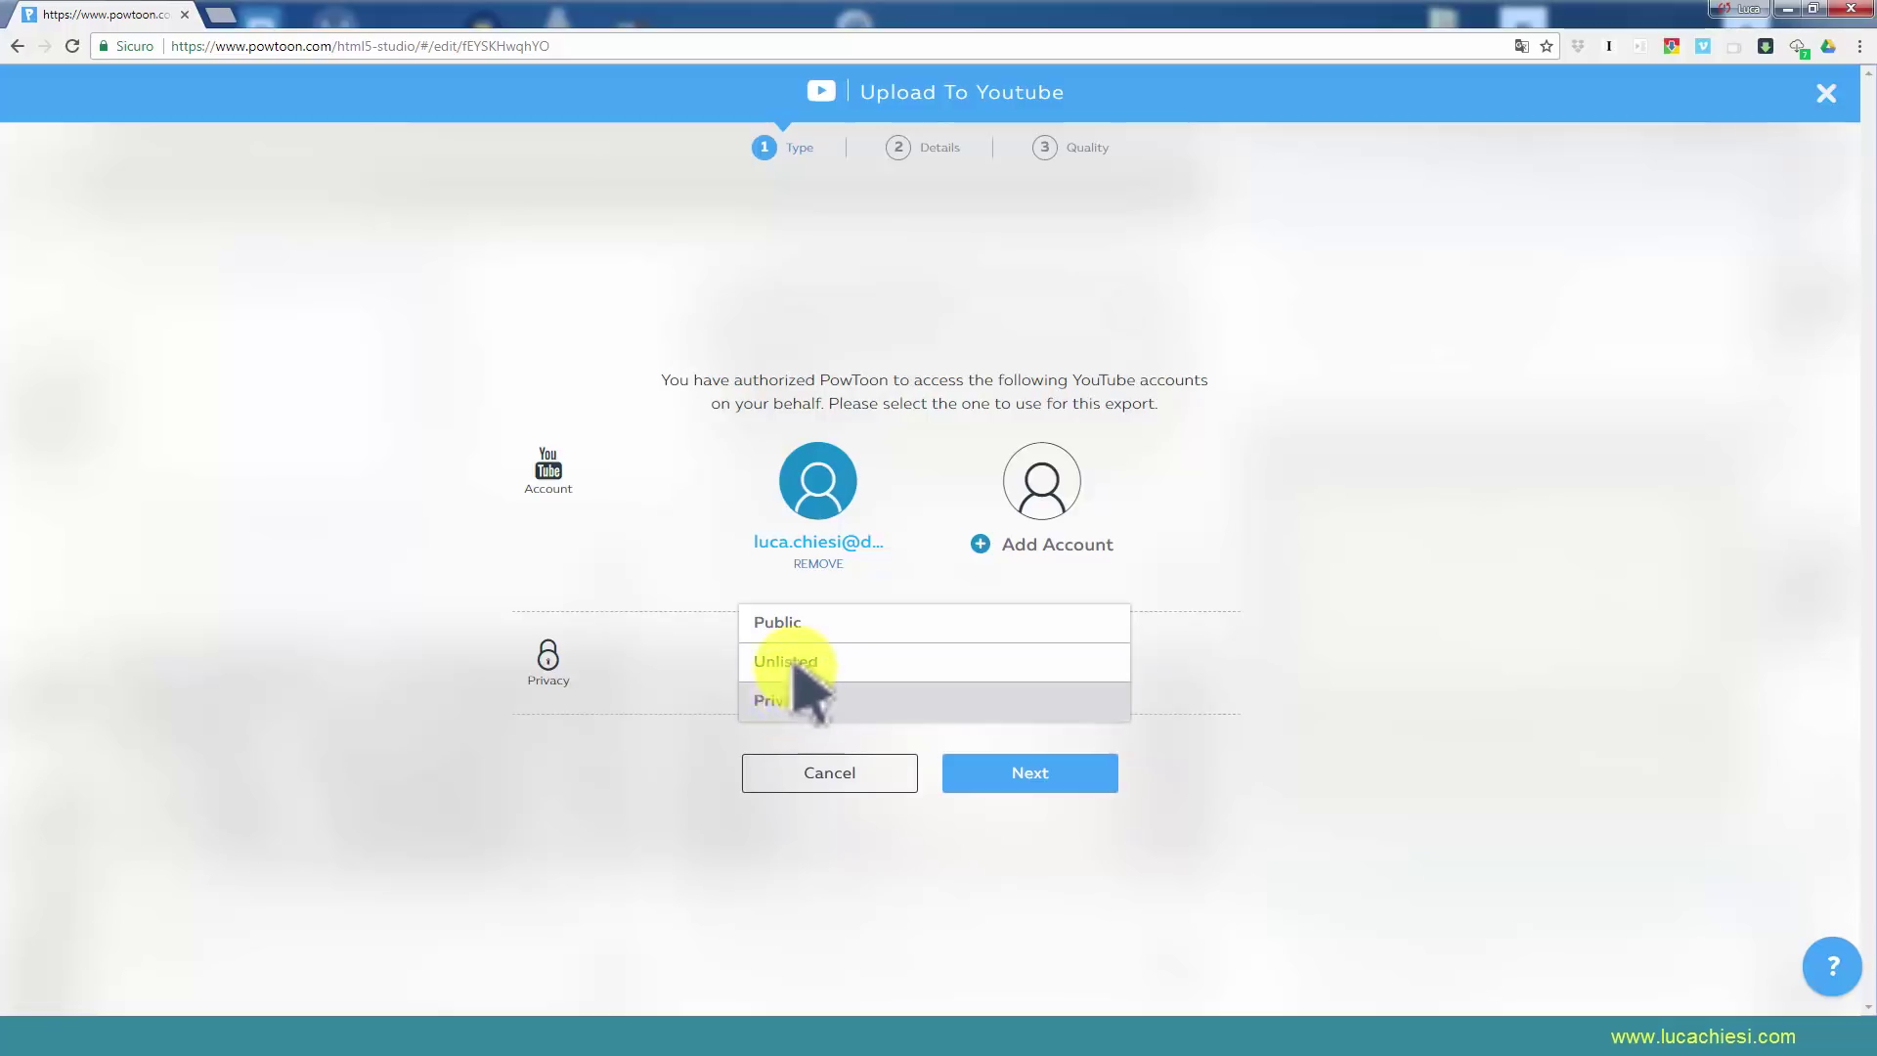
click(788, 663)
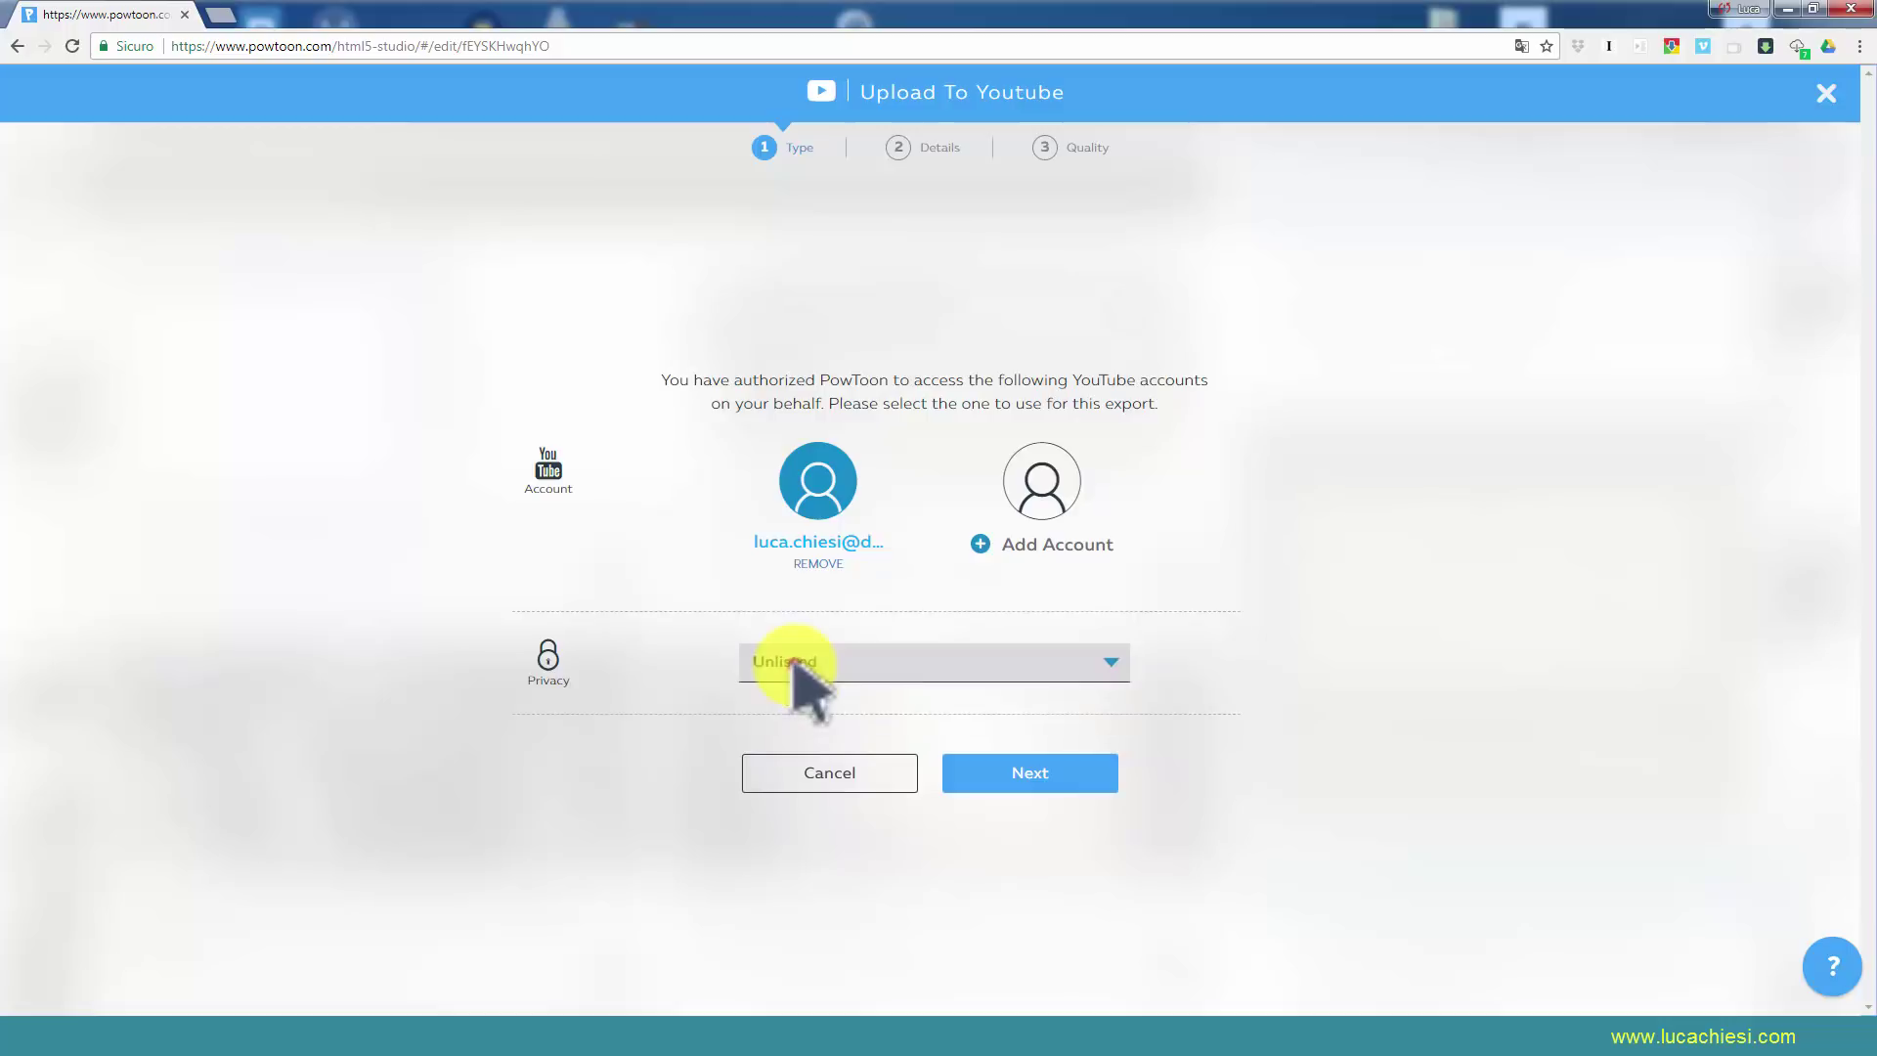
click(1049, 769)
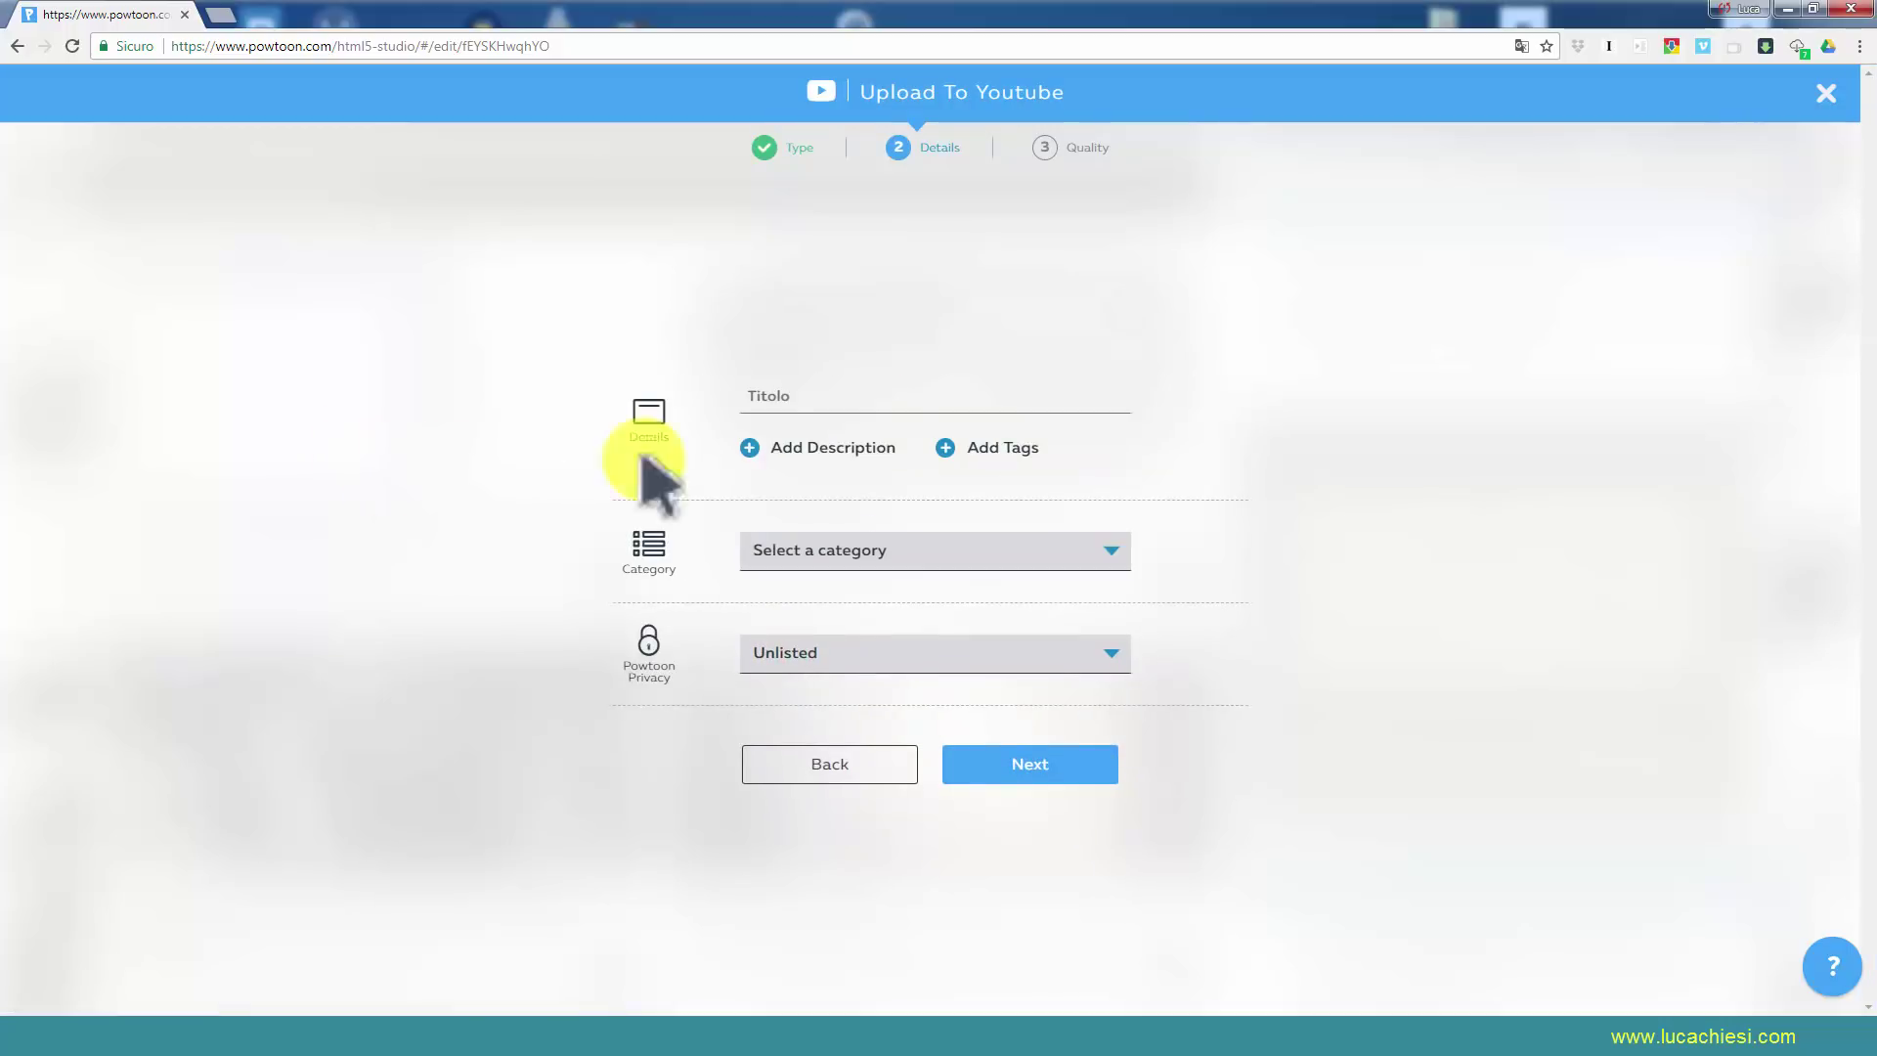
Start a description and tags for the video, then discard both without adding any.
click(822, 445)
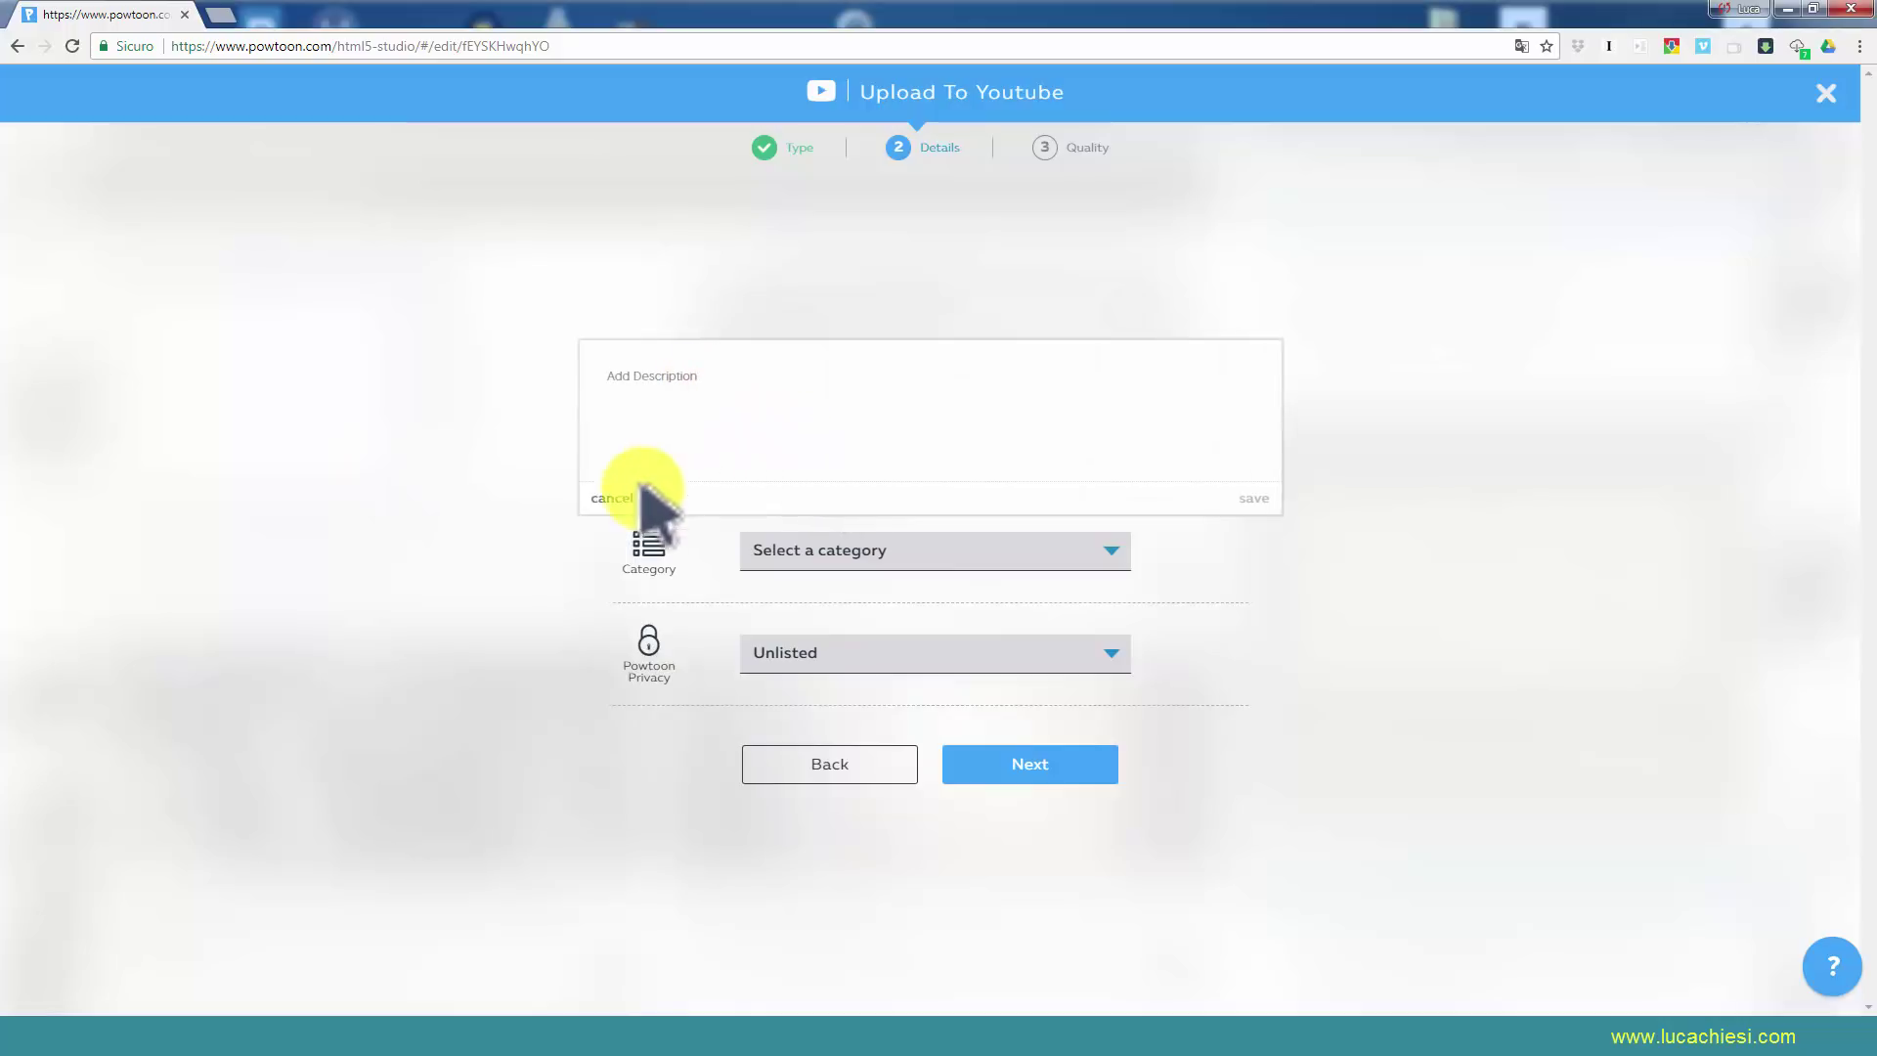
click(614, 497)
click(983, 435)
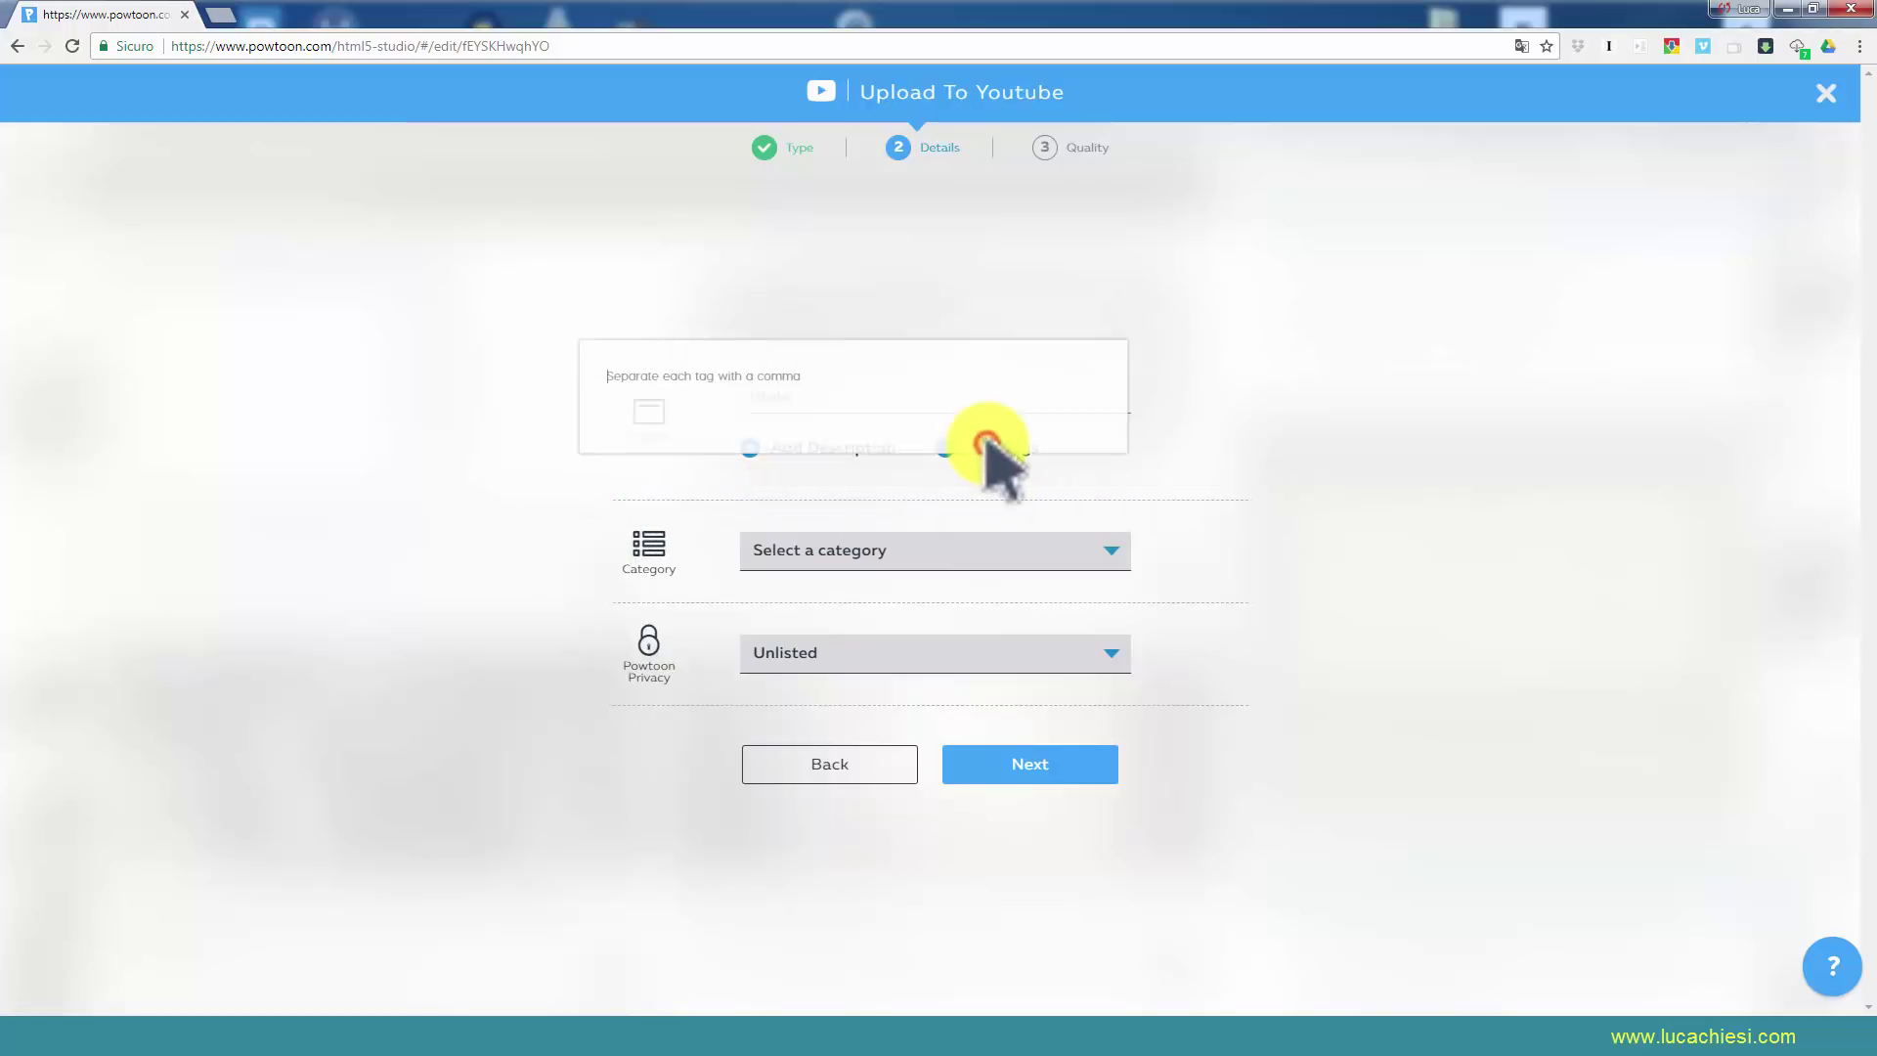
click(708, 391)
click(615, 496)
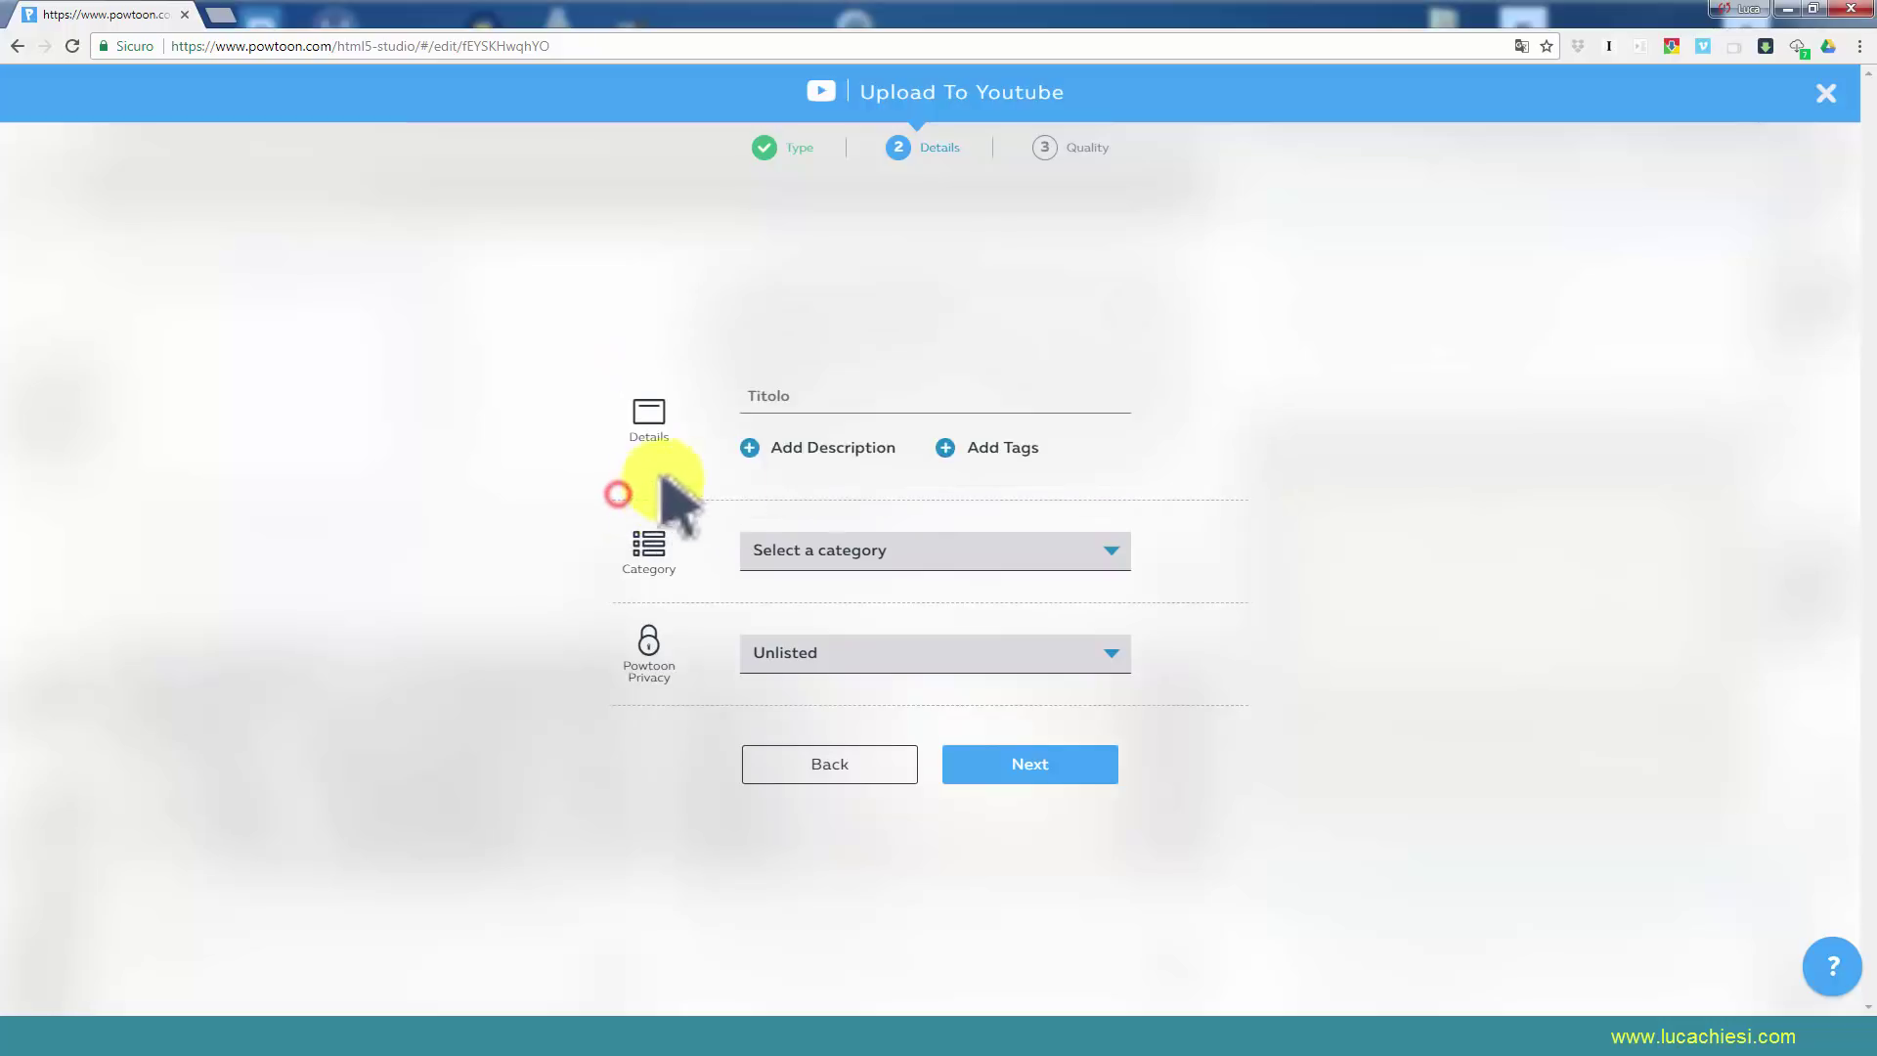
Set the category to Education, keep privacy Unlisted, and continue to the Quality step.
click(914, 552)
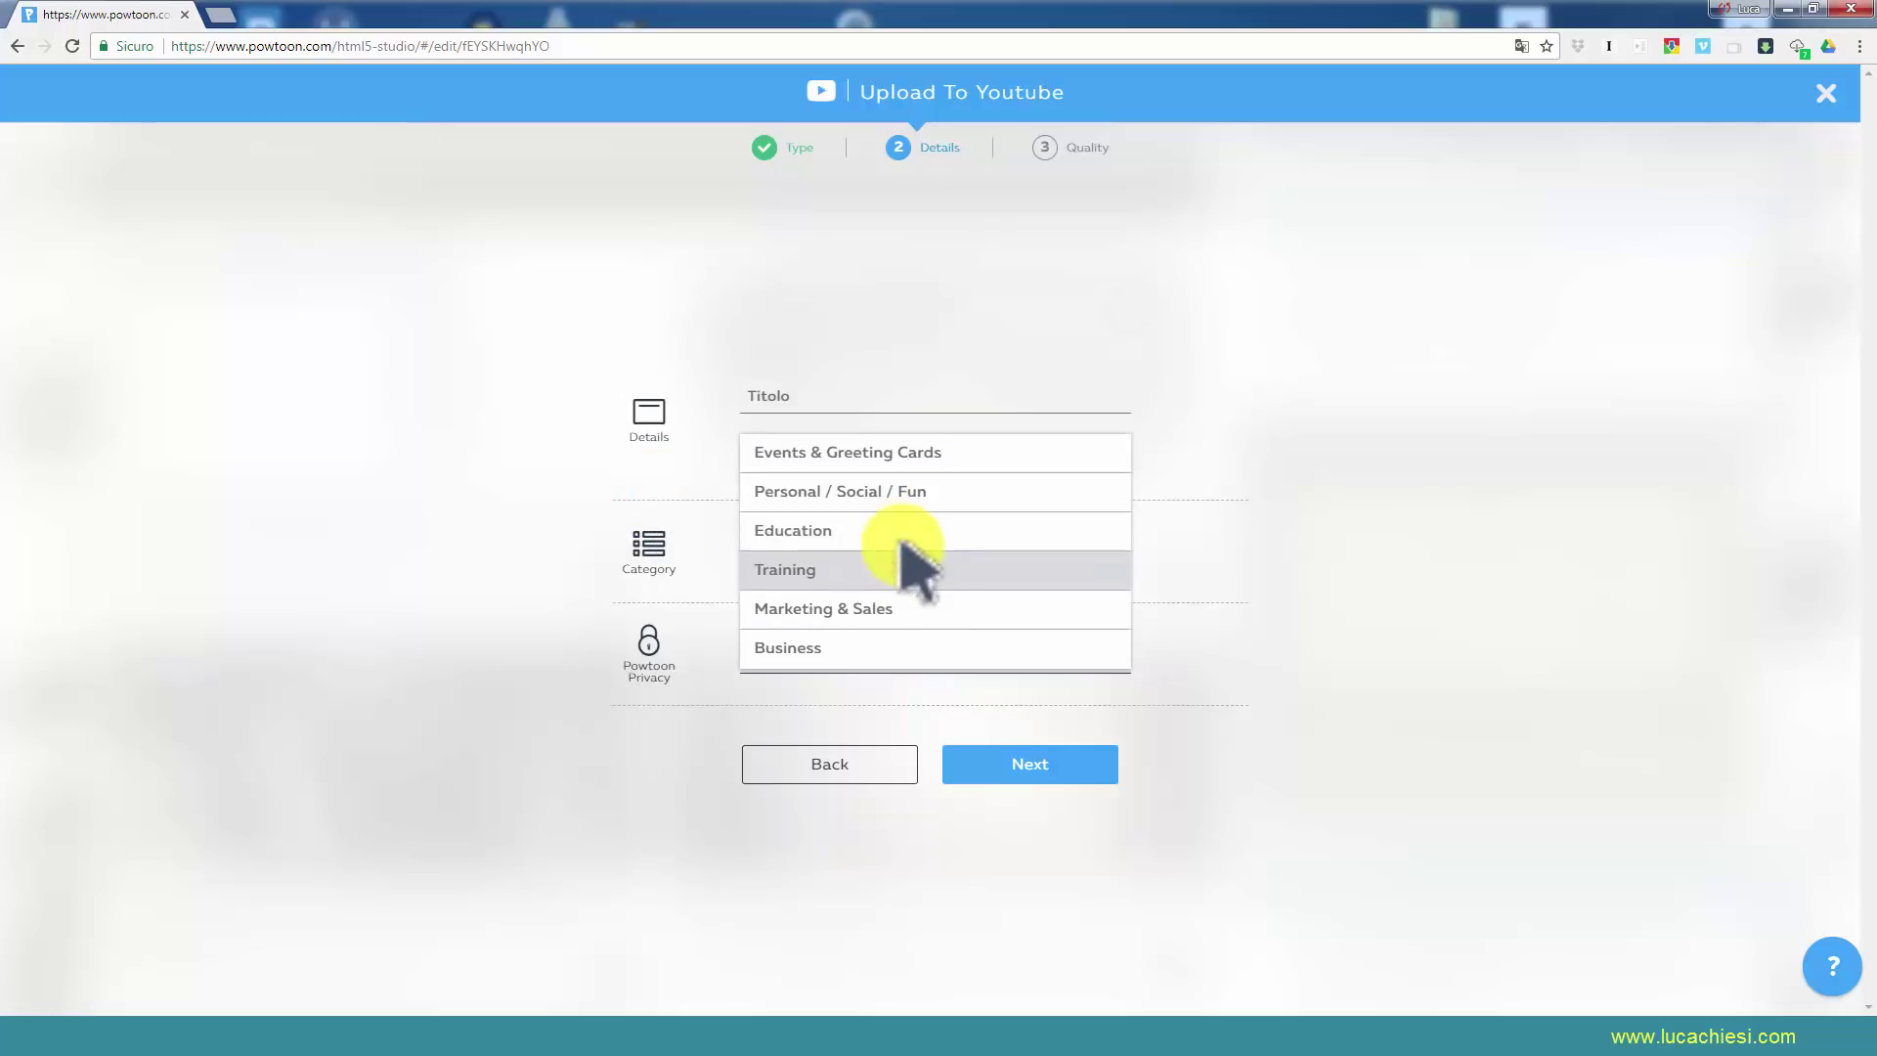
click(849, 529)
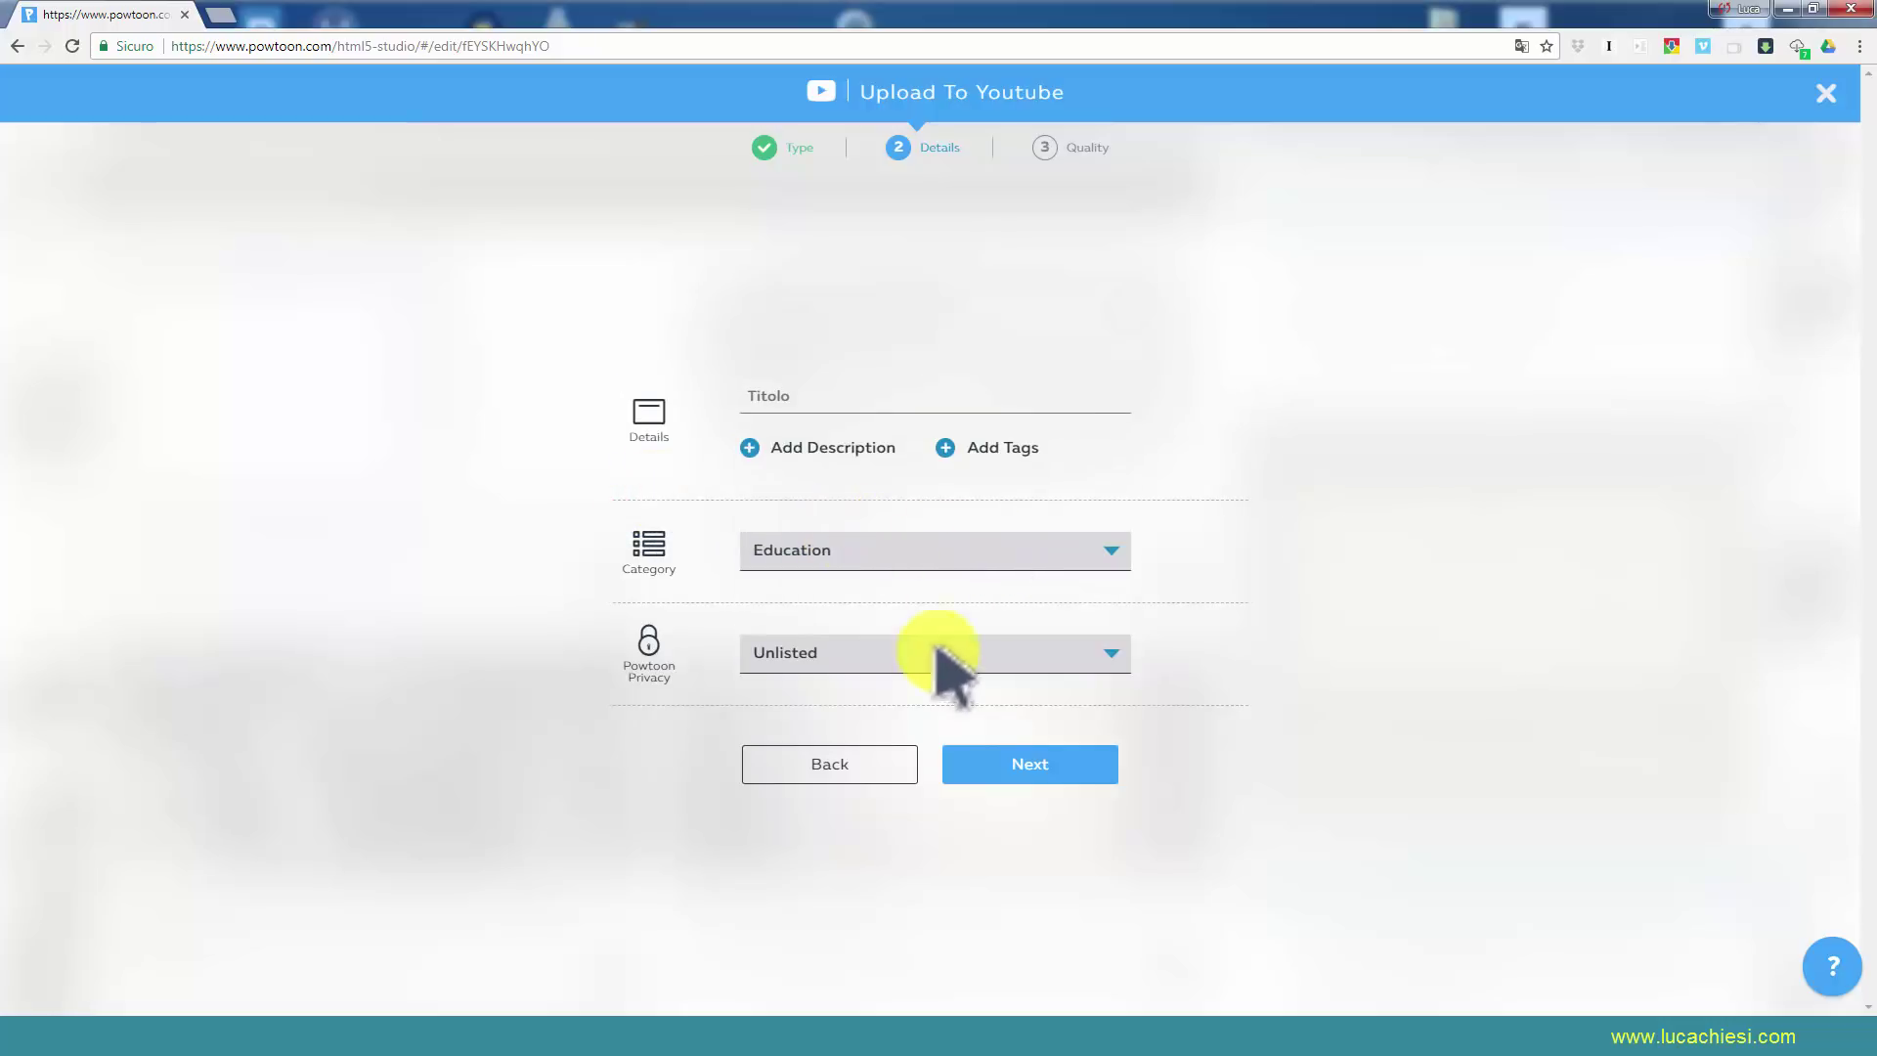
click(1090, 658)
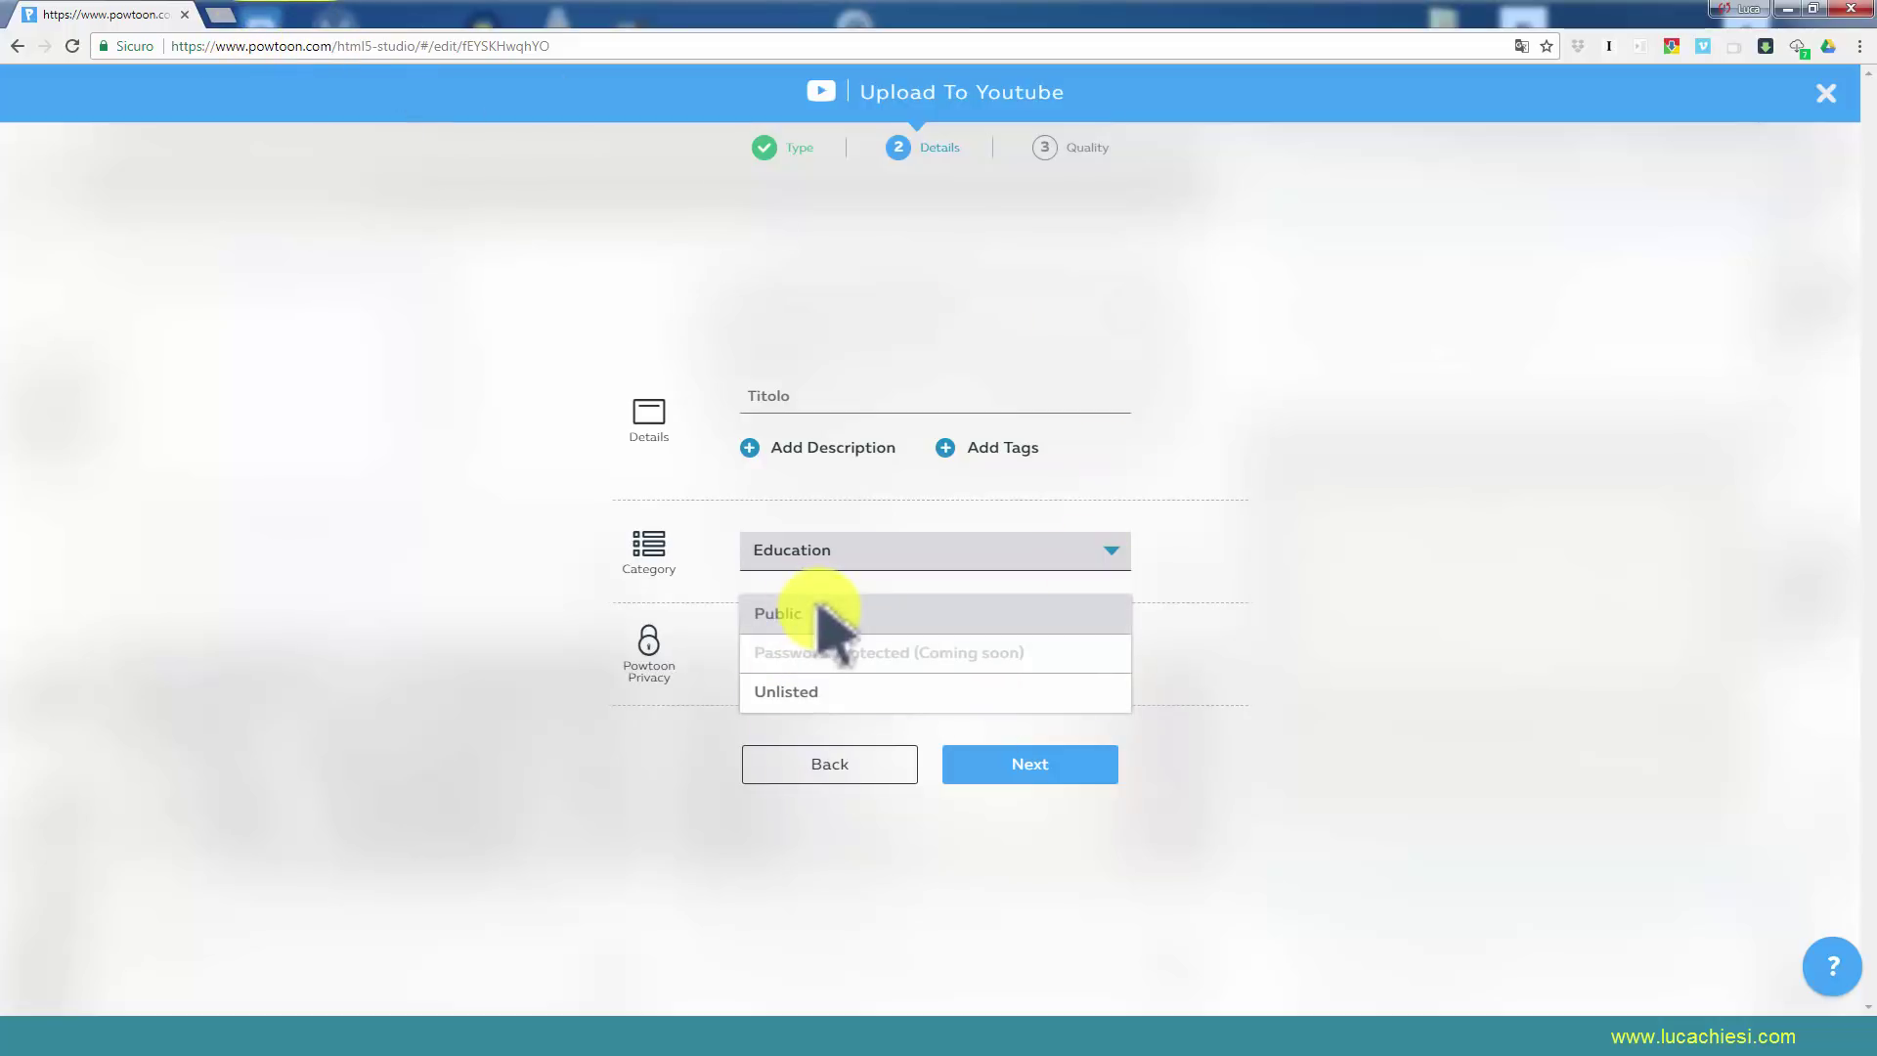
click(840, 691)
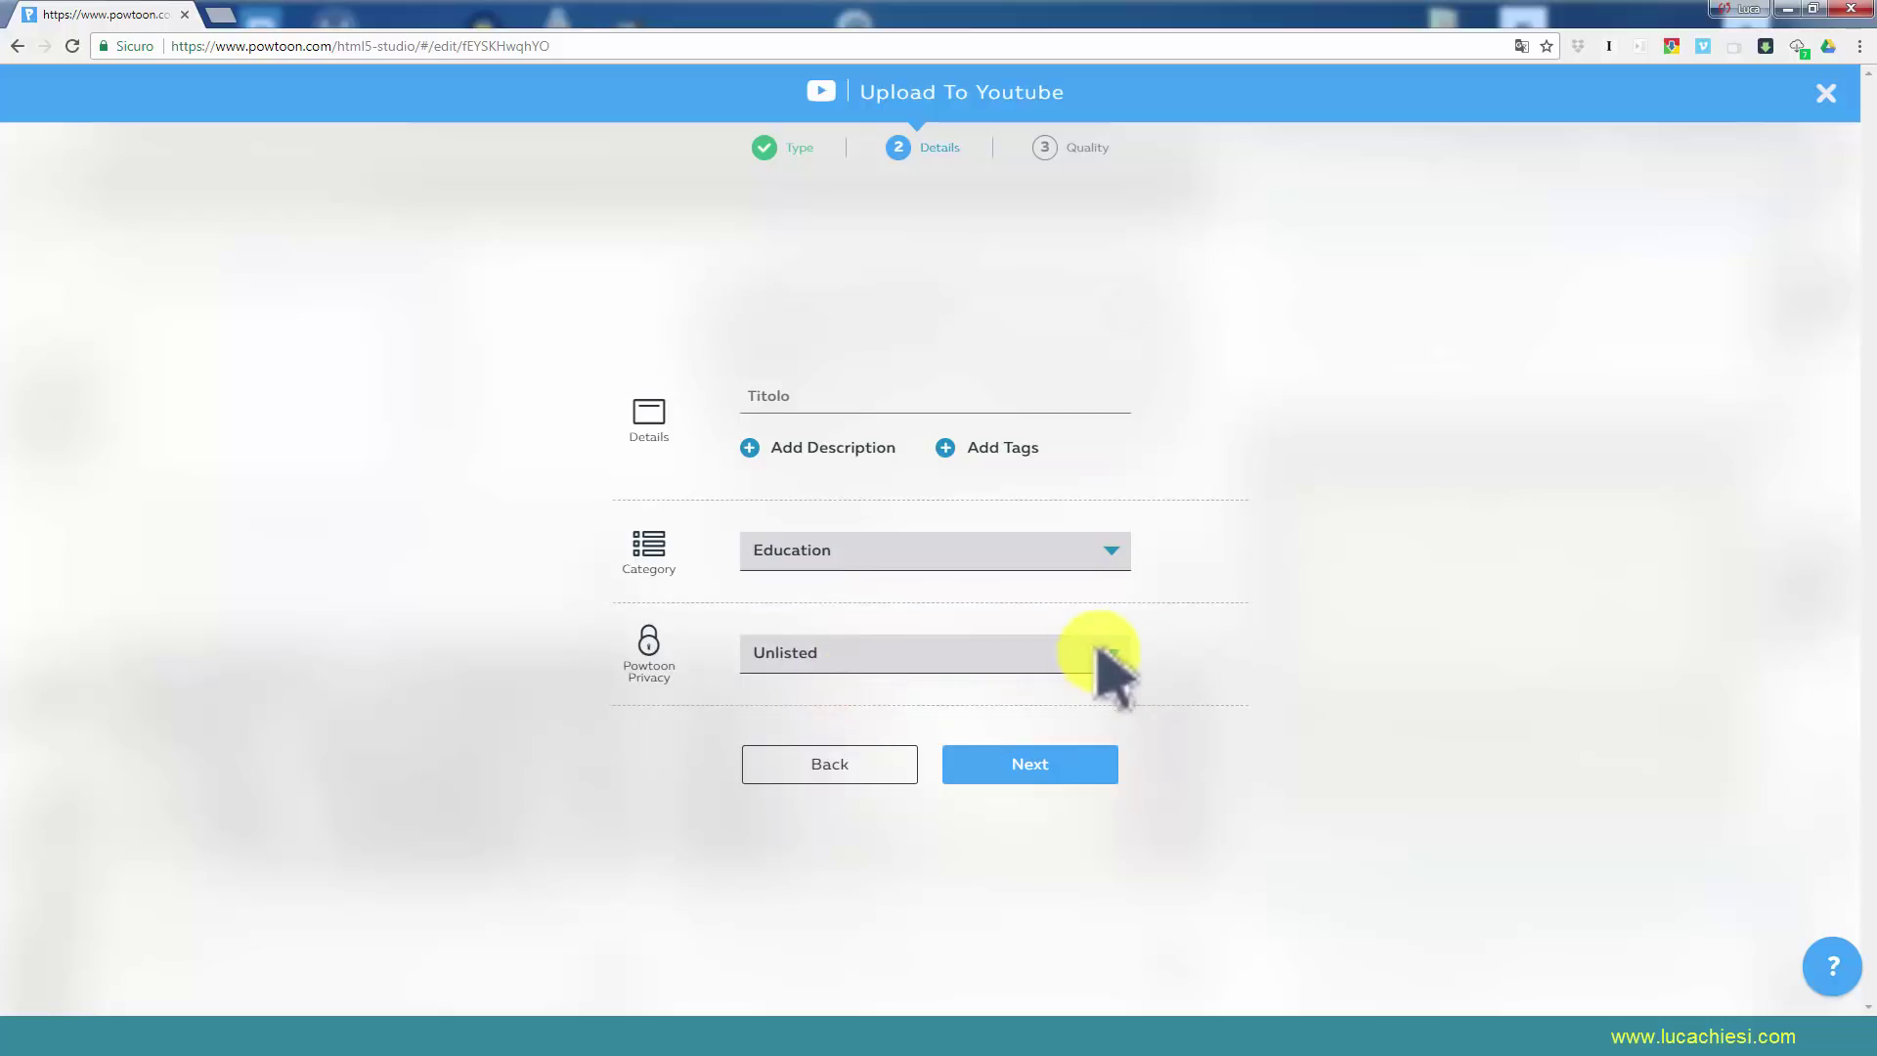
click(1040, 764)
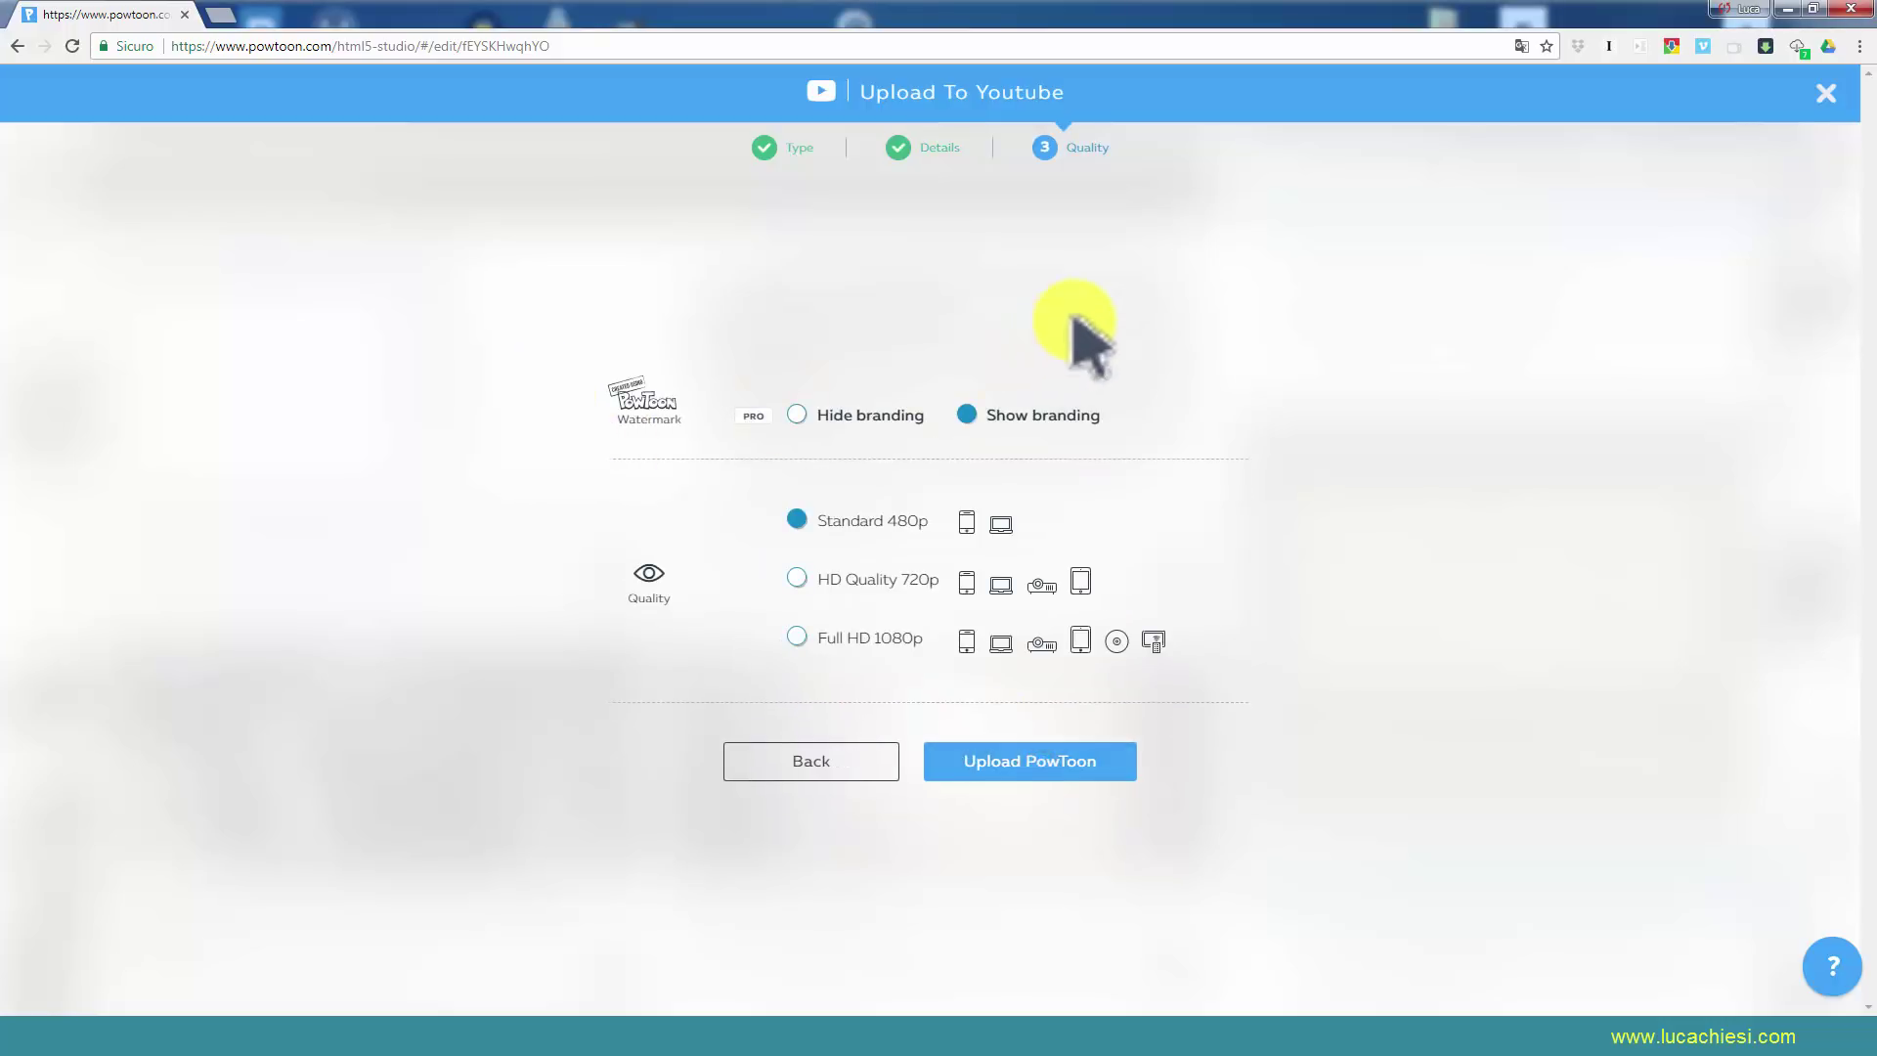
Select Full HD 1080p quality, then back out and cancel the YouTube upload.
click(799, 414)
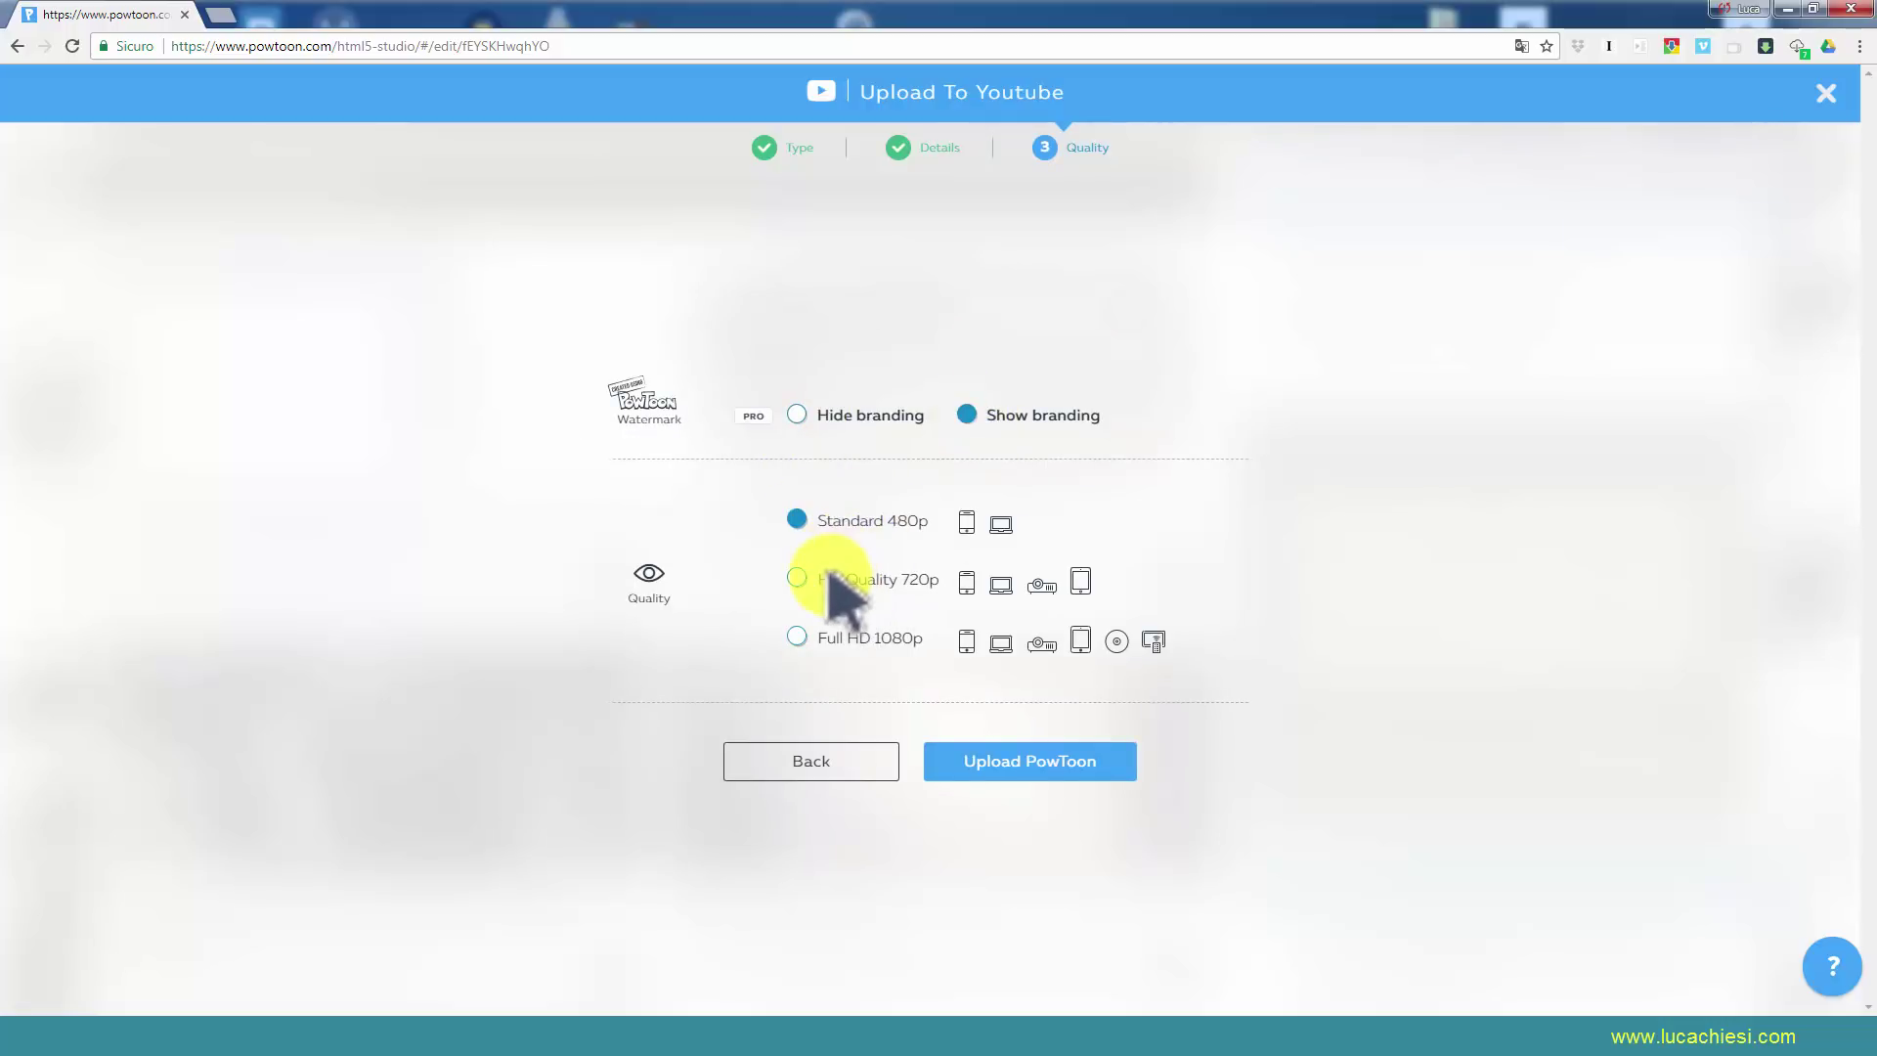
click(797, 637)
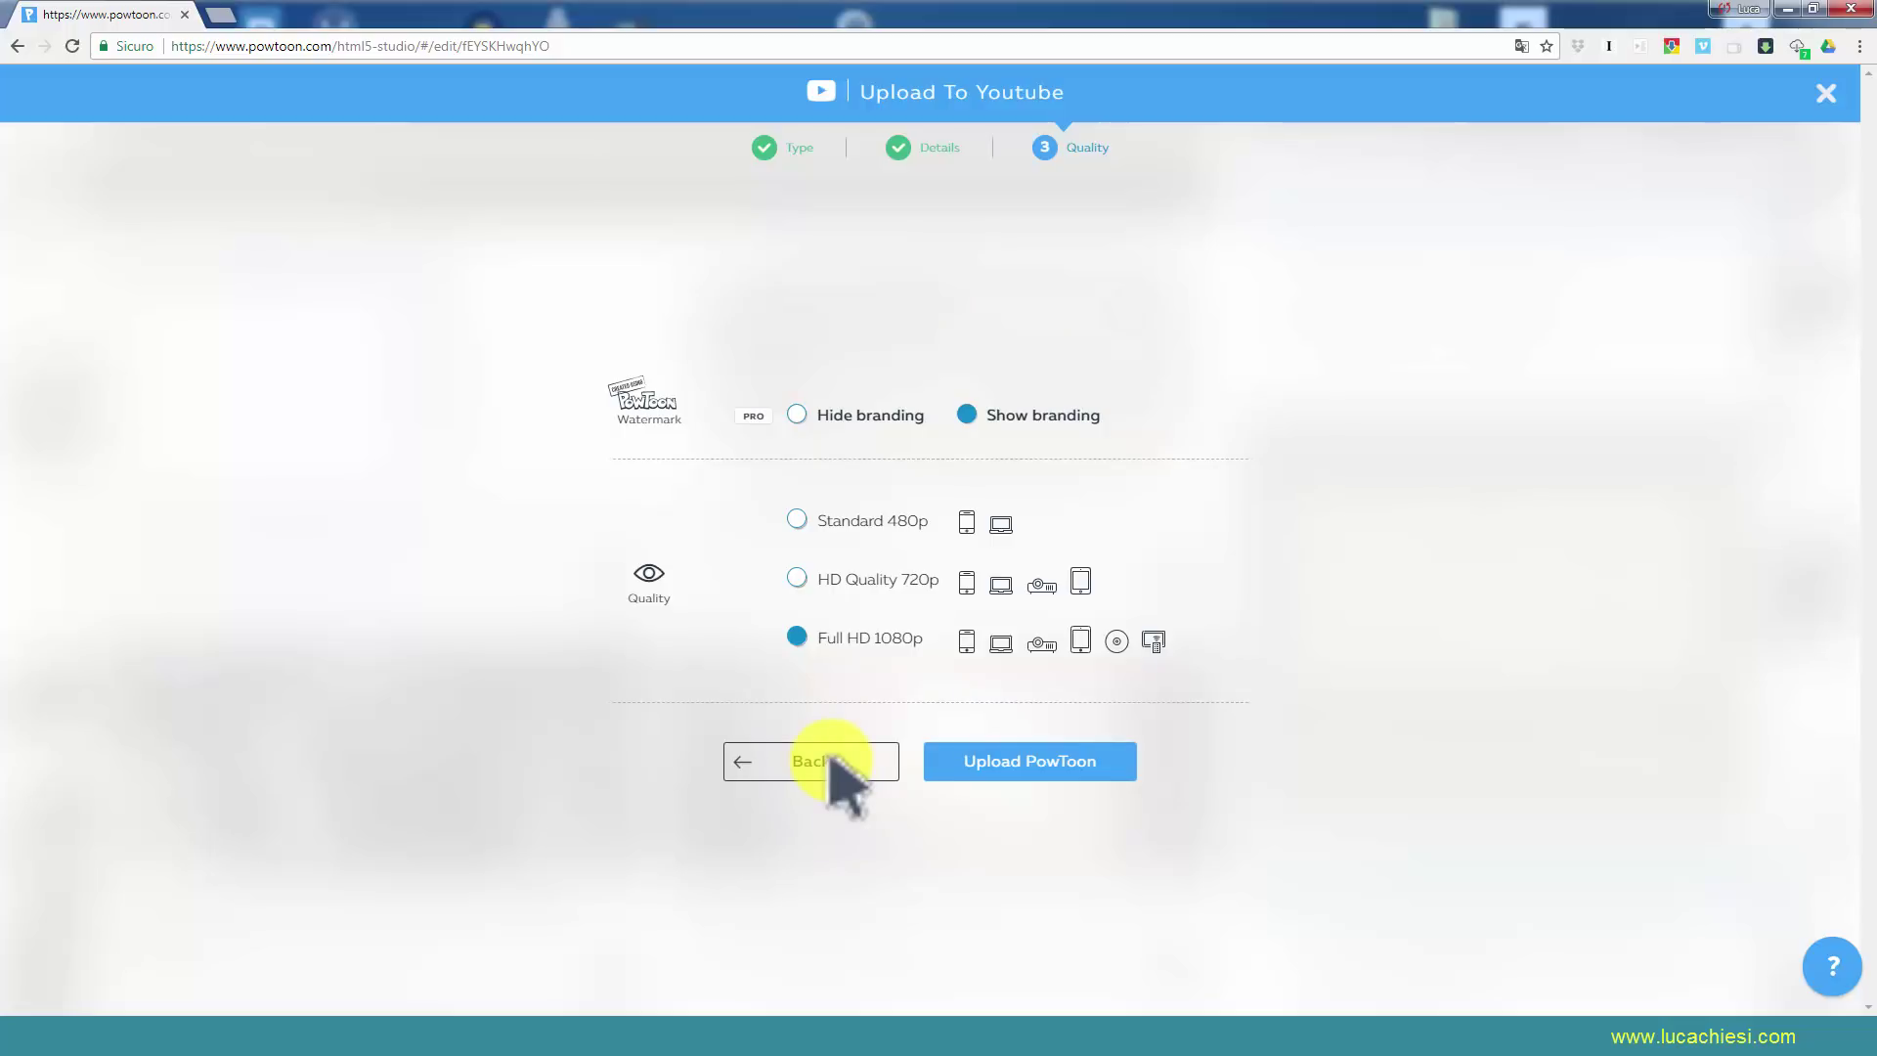
click(829, 764)
click(836, 765)
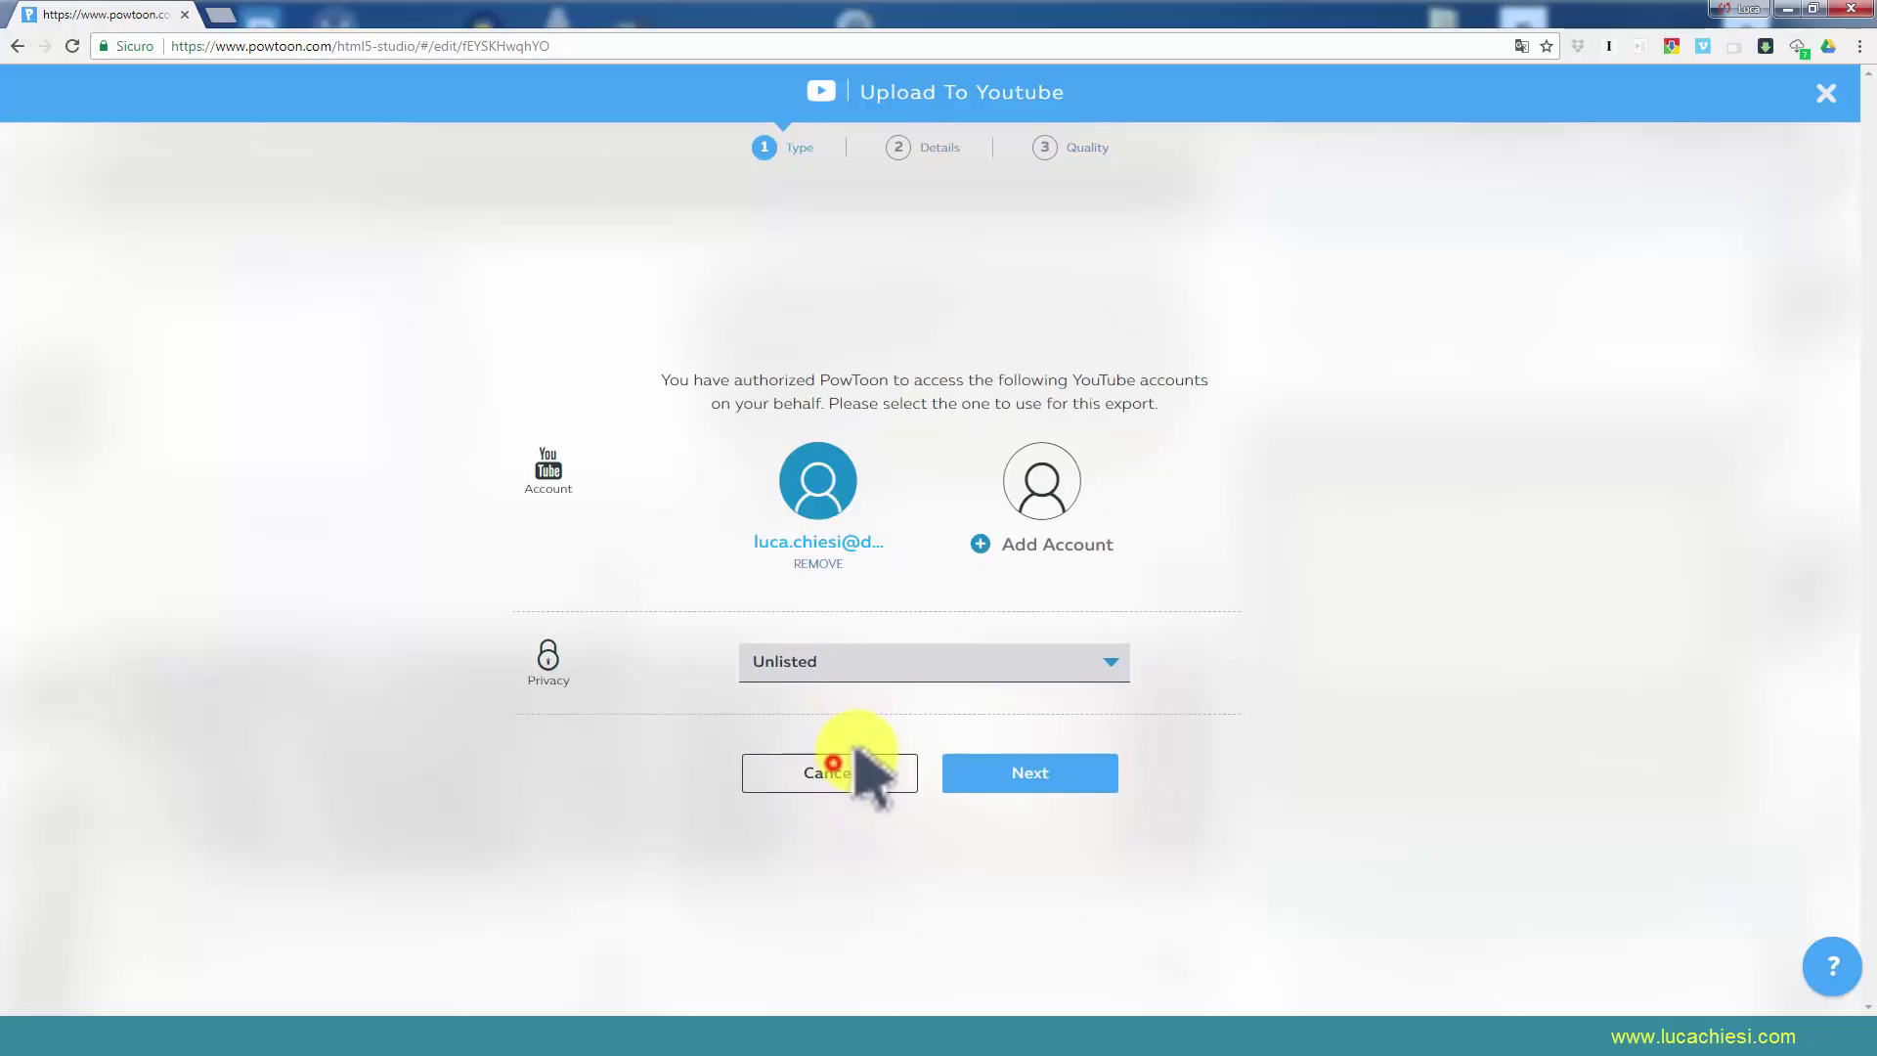
click(841, 767)
click(1666, 325)
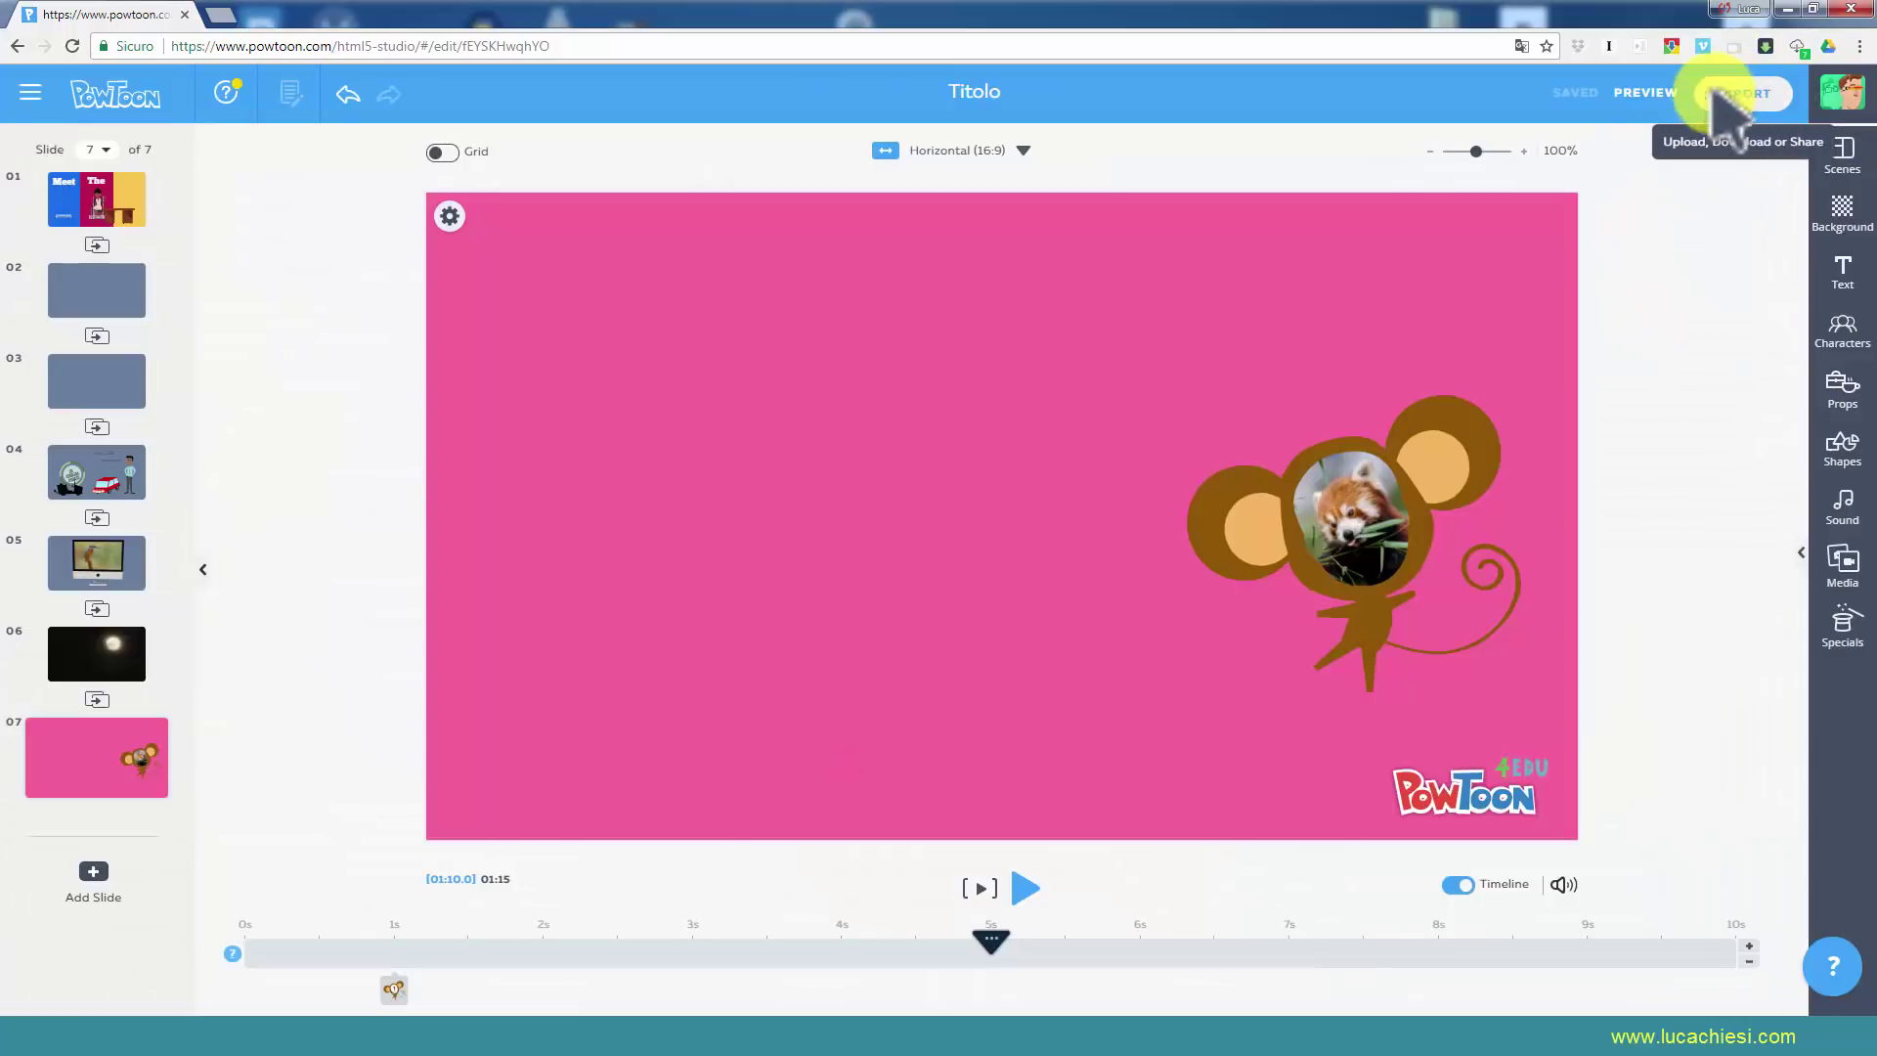
click(1750, 94)
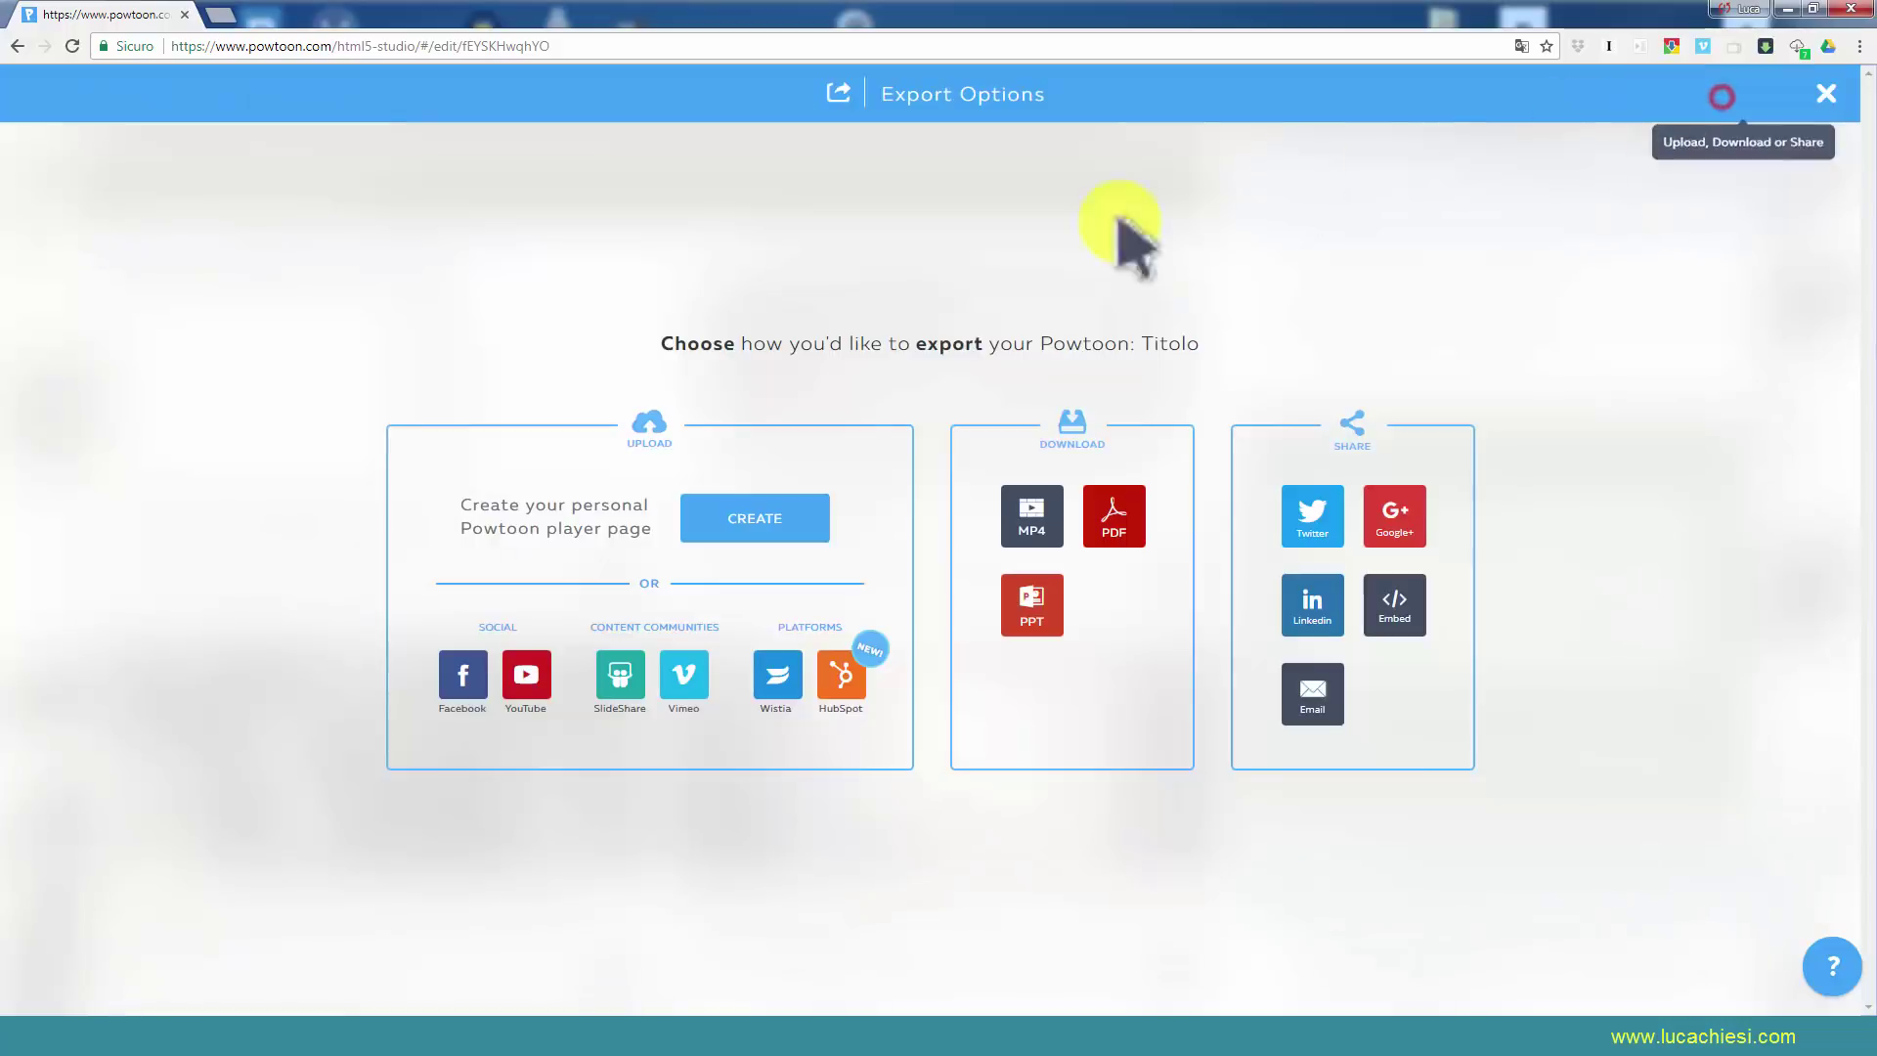
click(1033, 503)
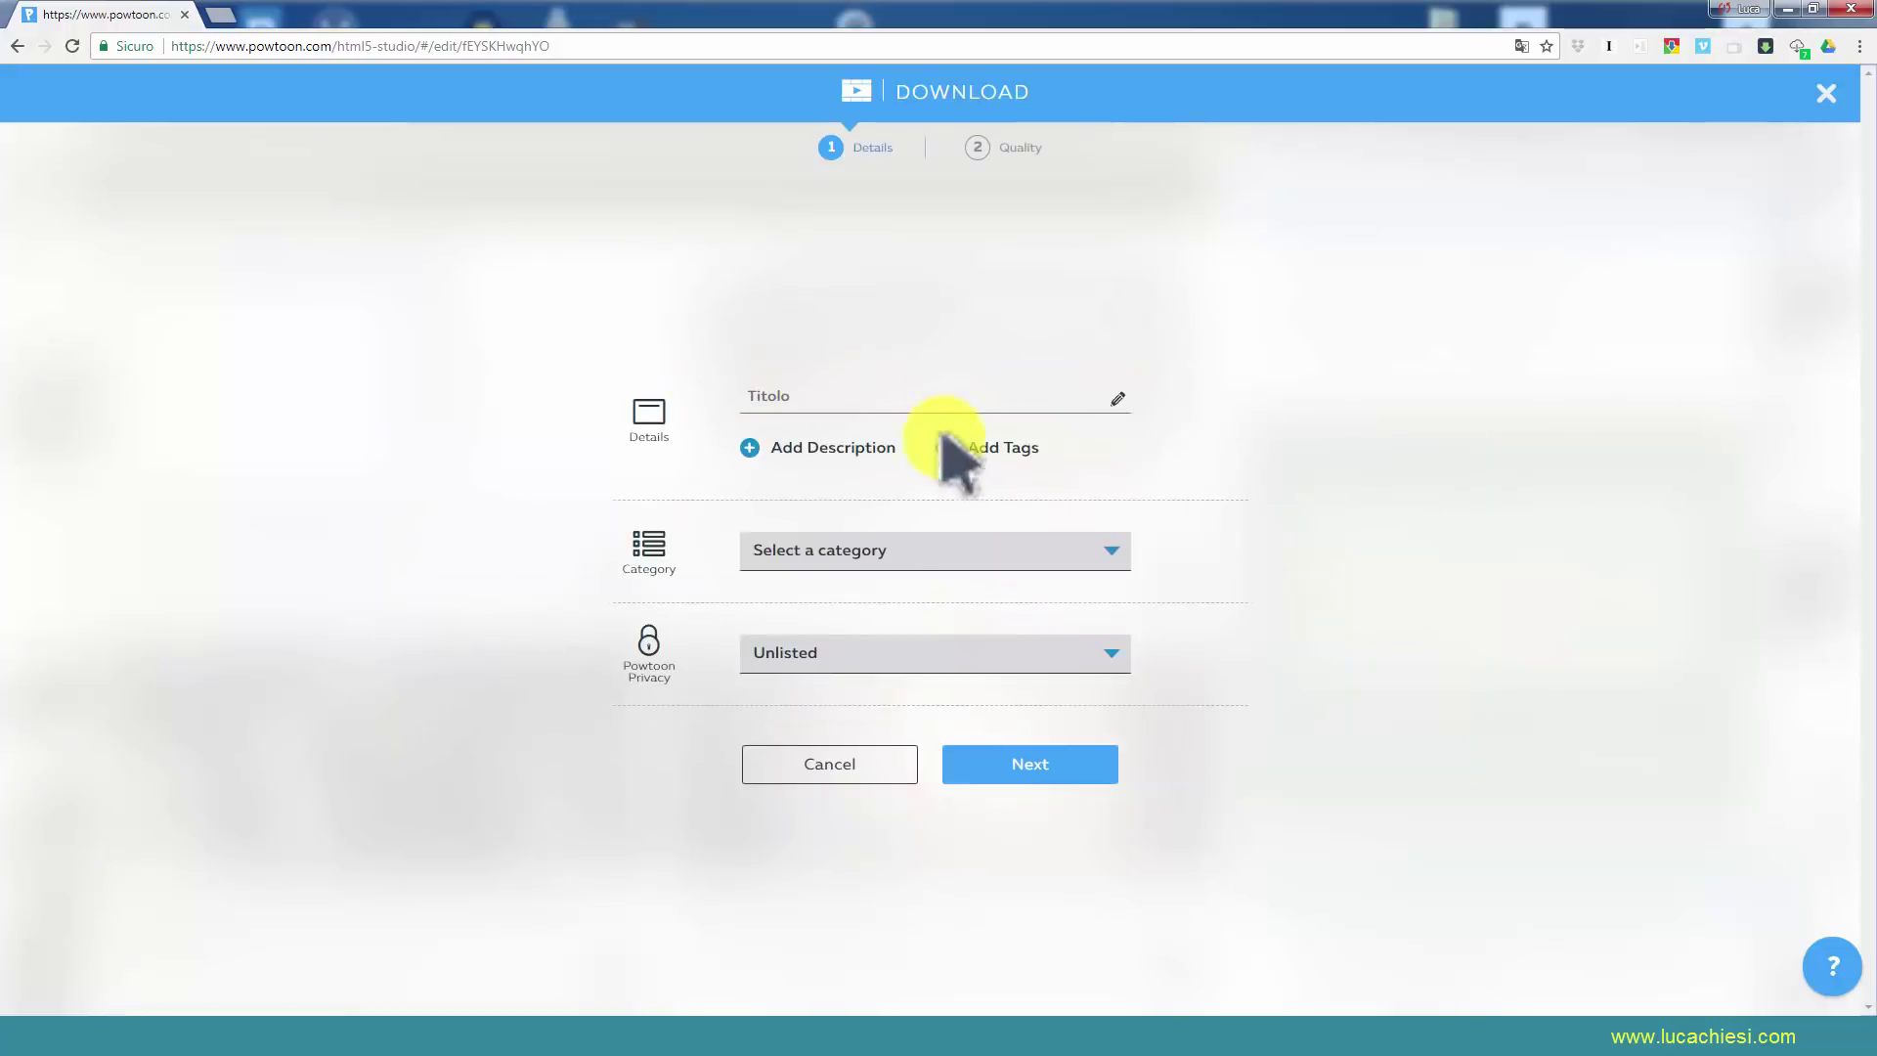
click(859, 551)
click(847, 532)
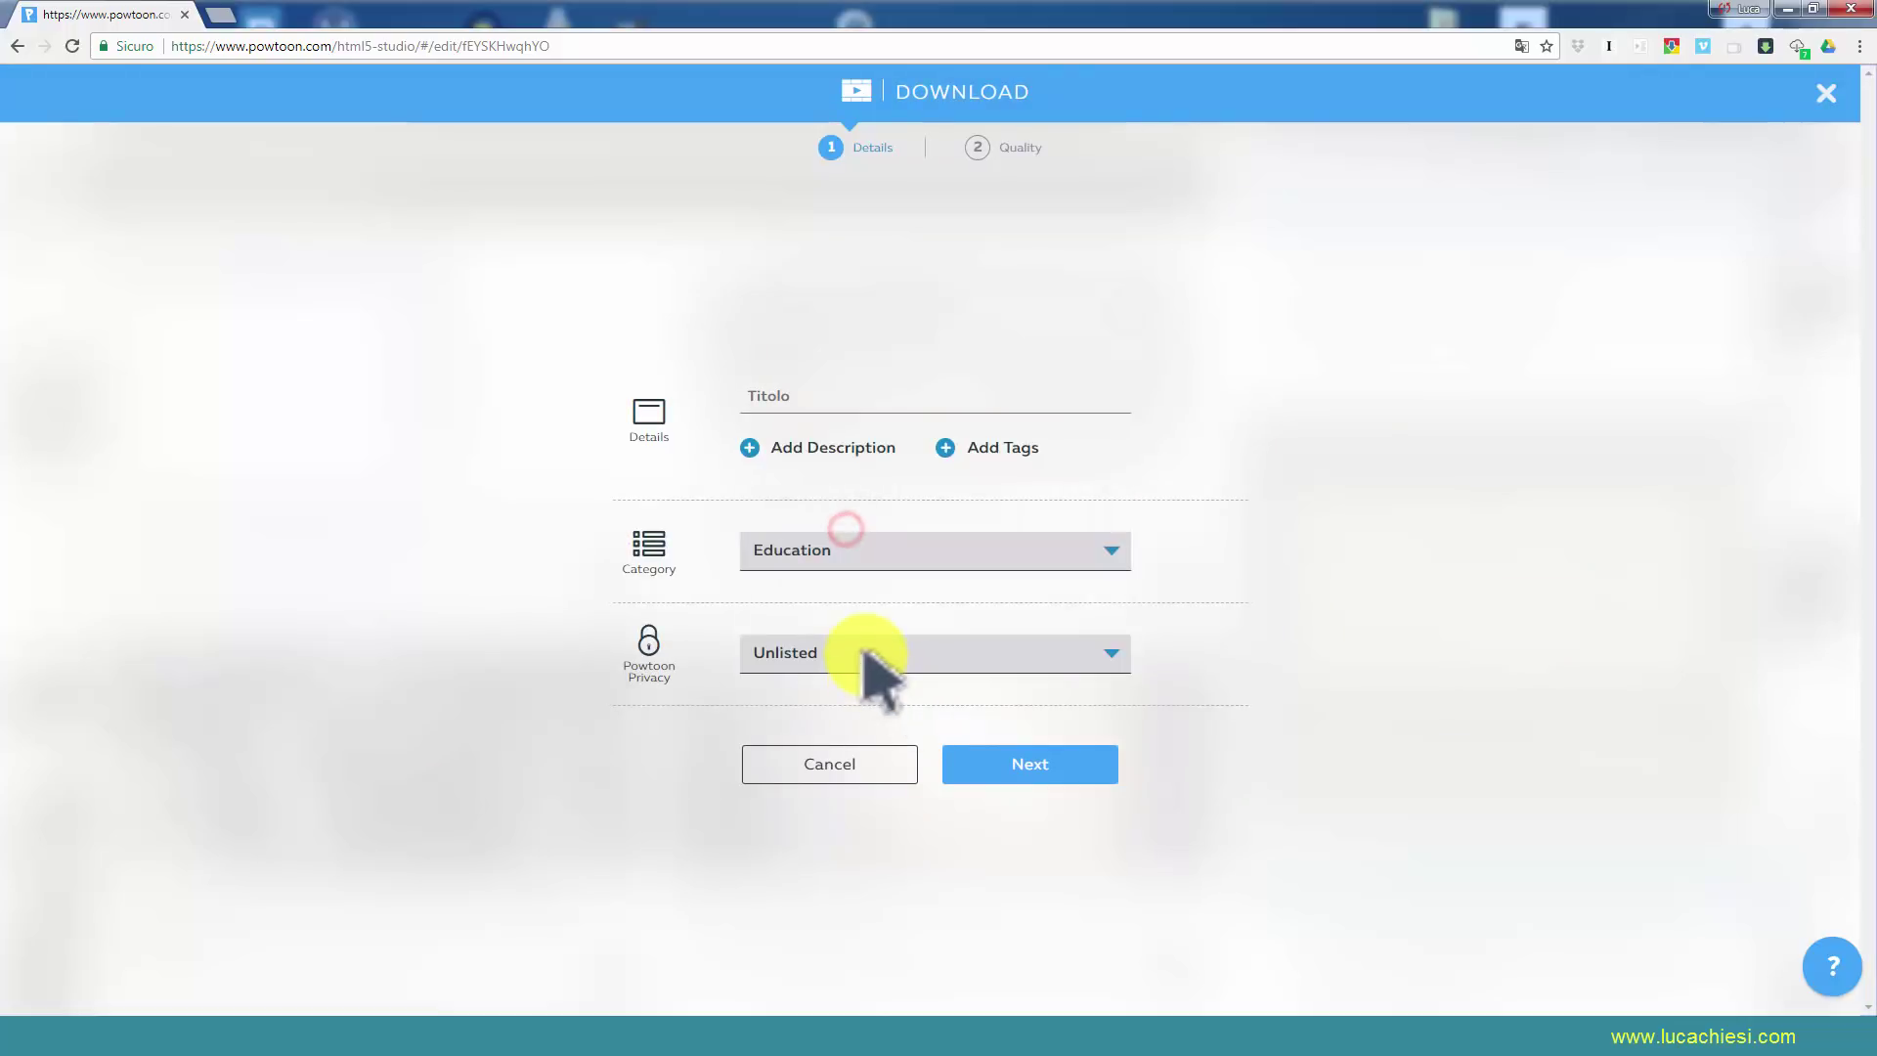
click(866, 657)
click(866, 689)
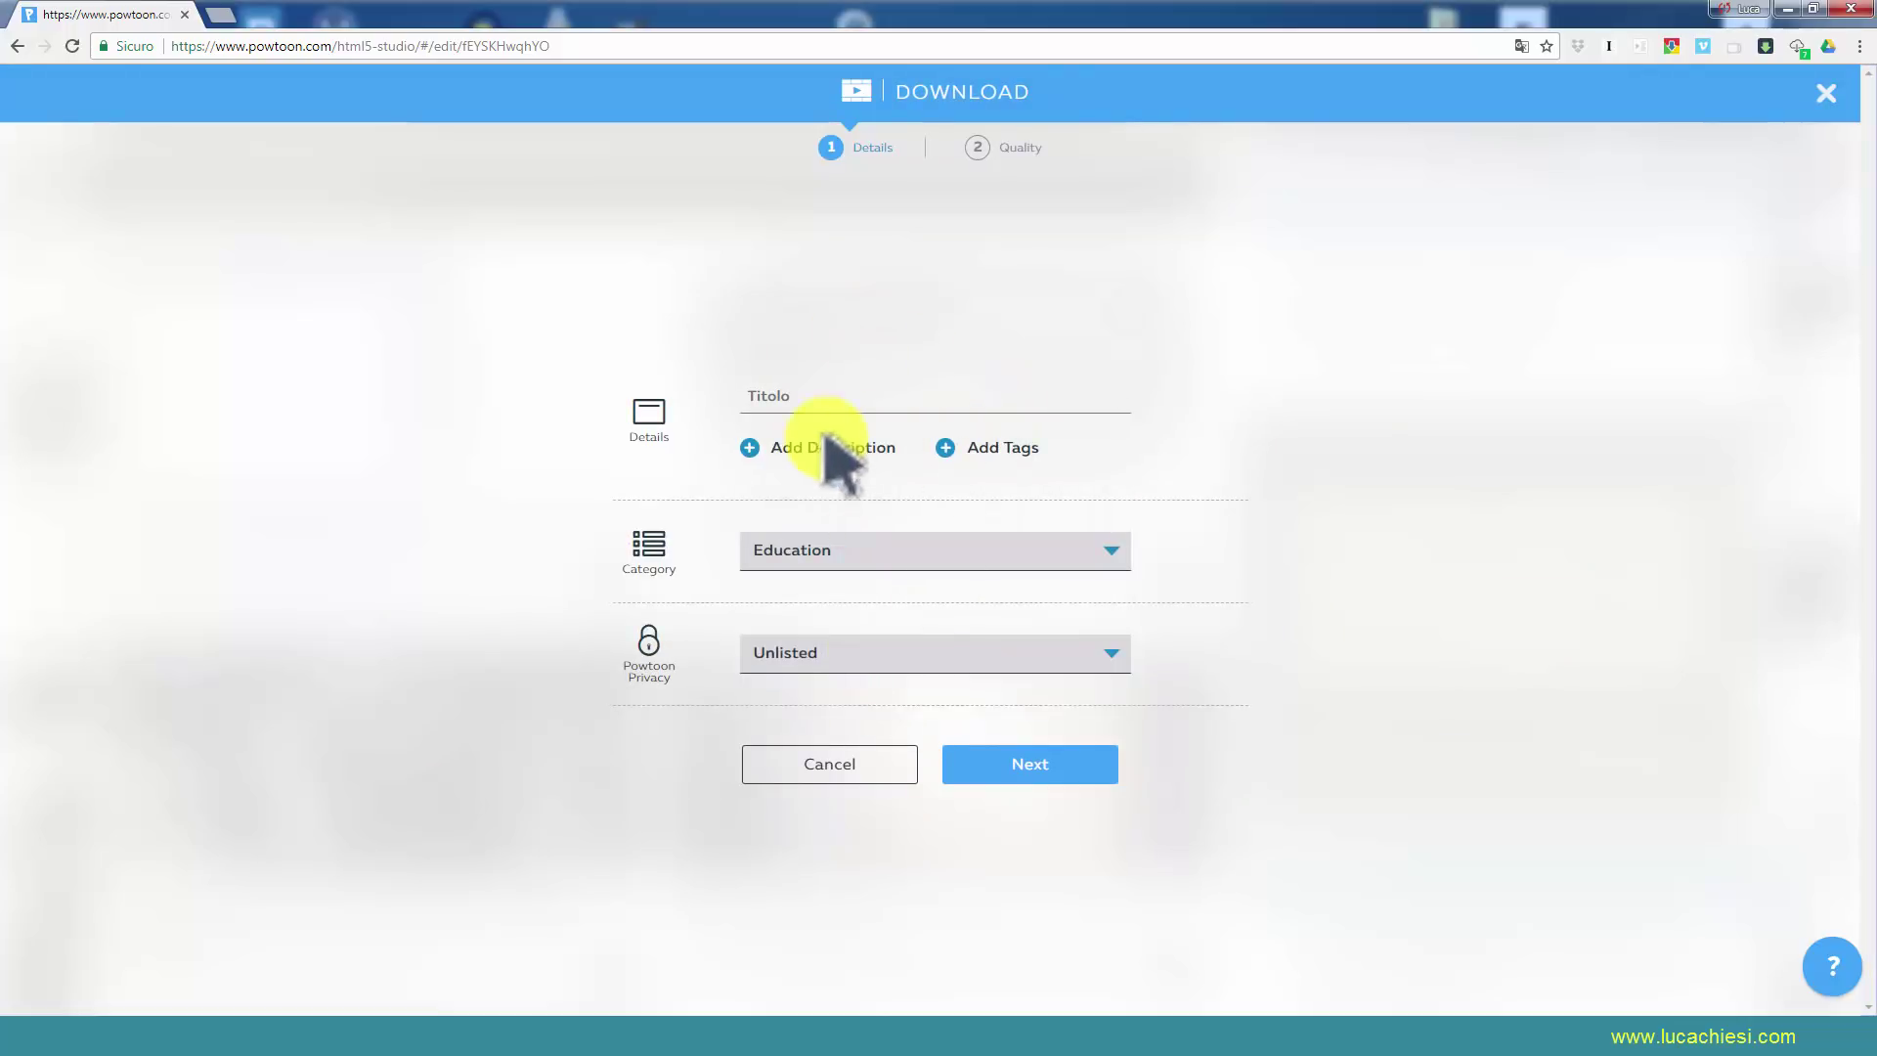
click(1002, 760)
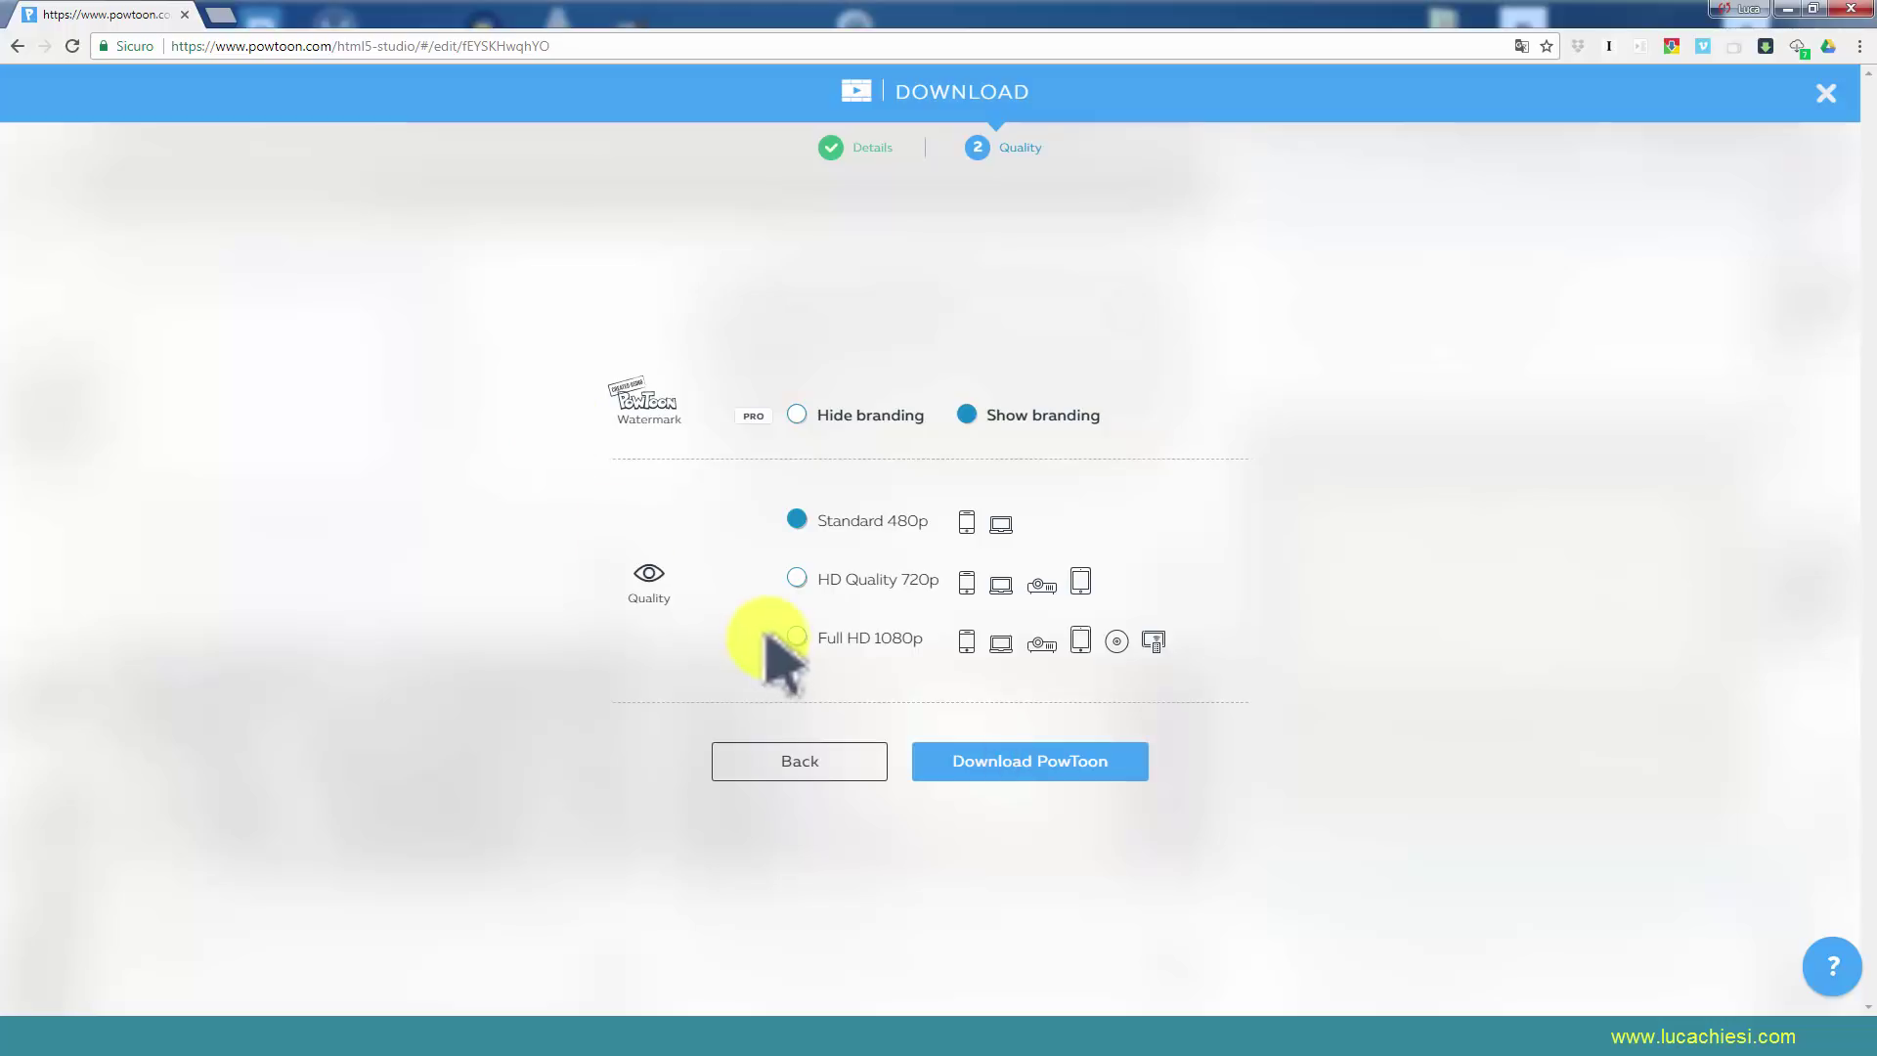
click(802, 638)
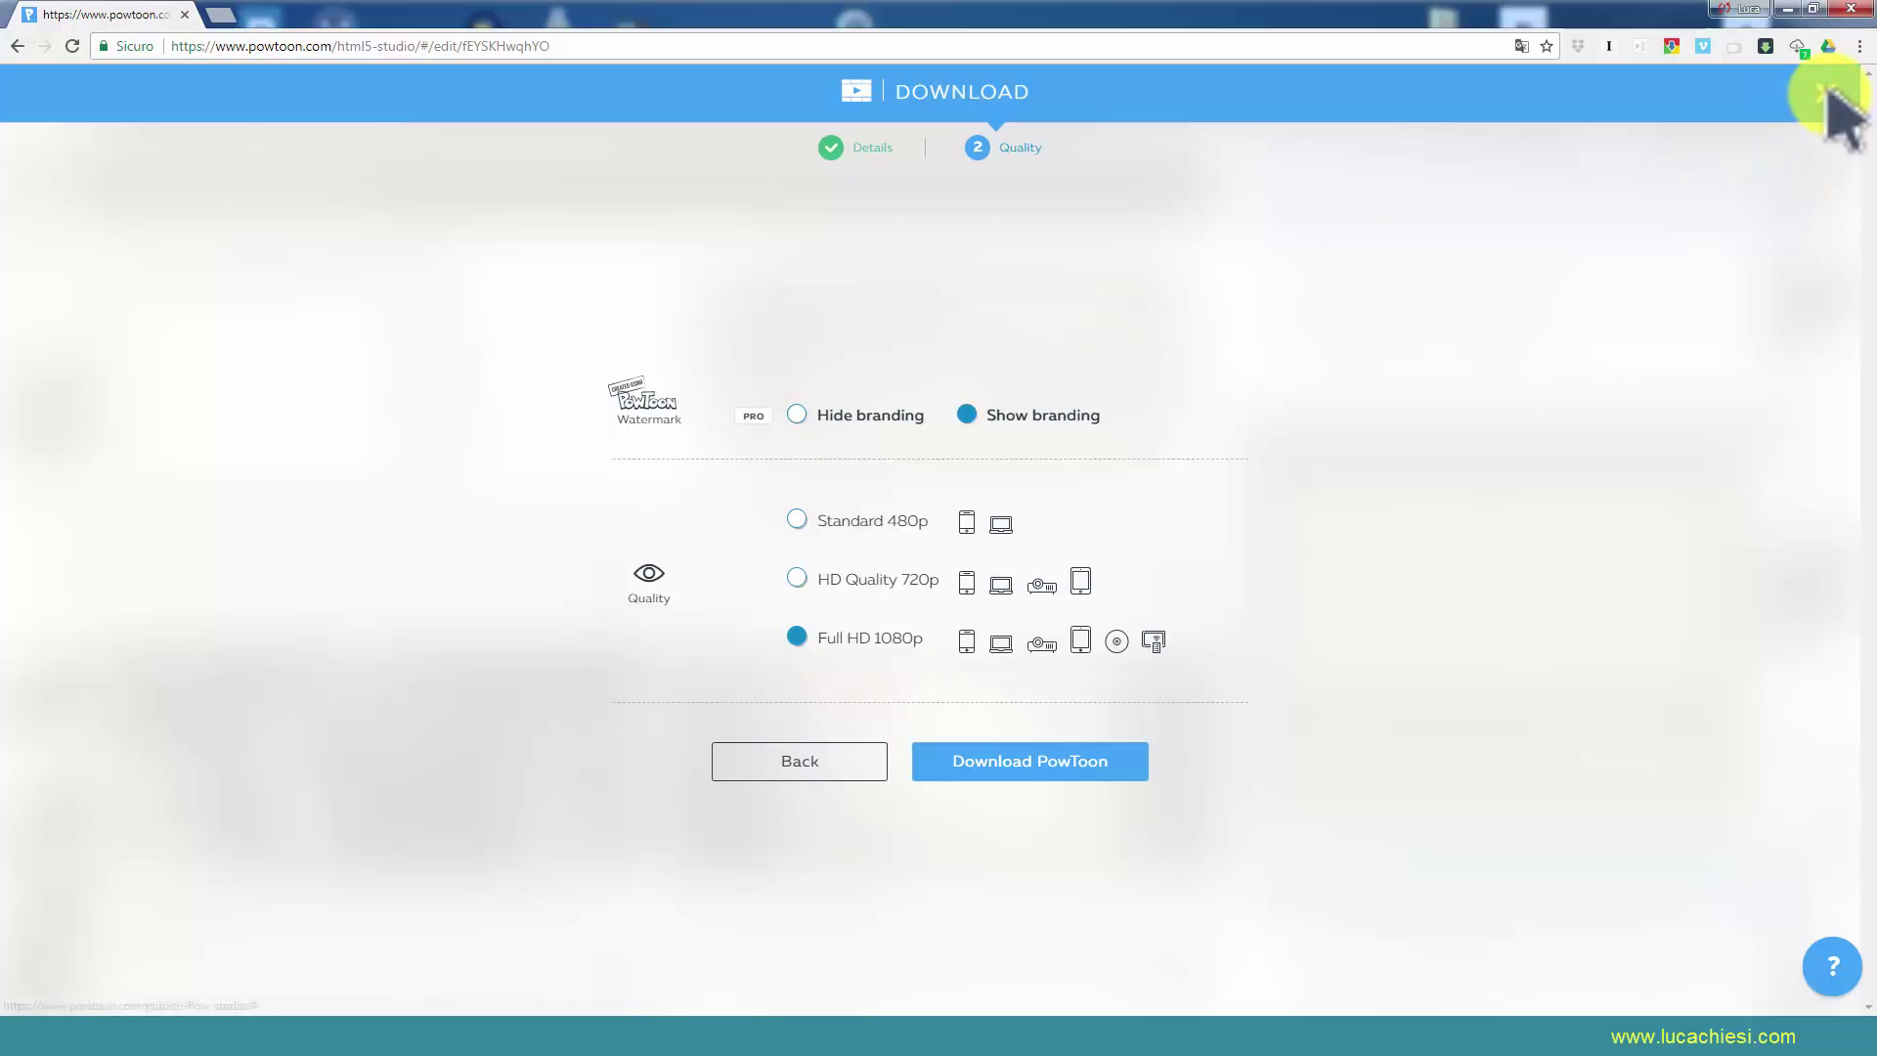
click(1824, 92)
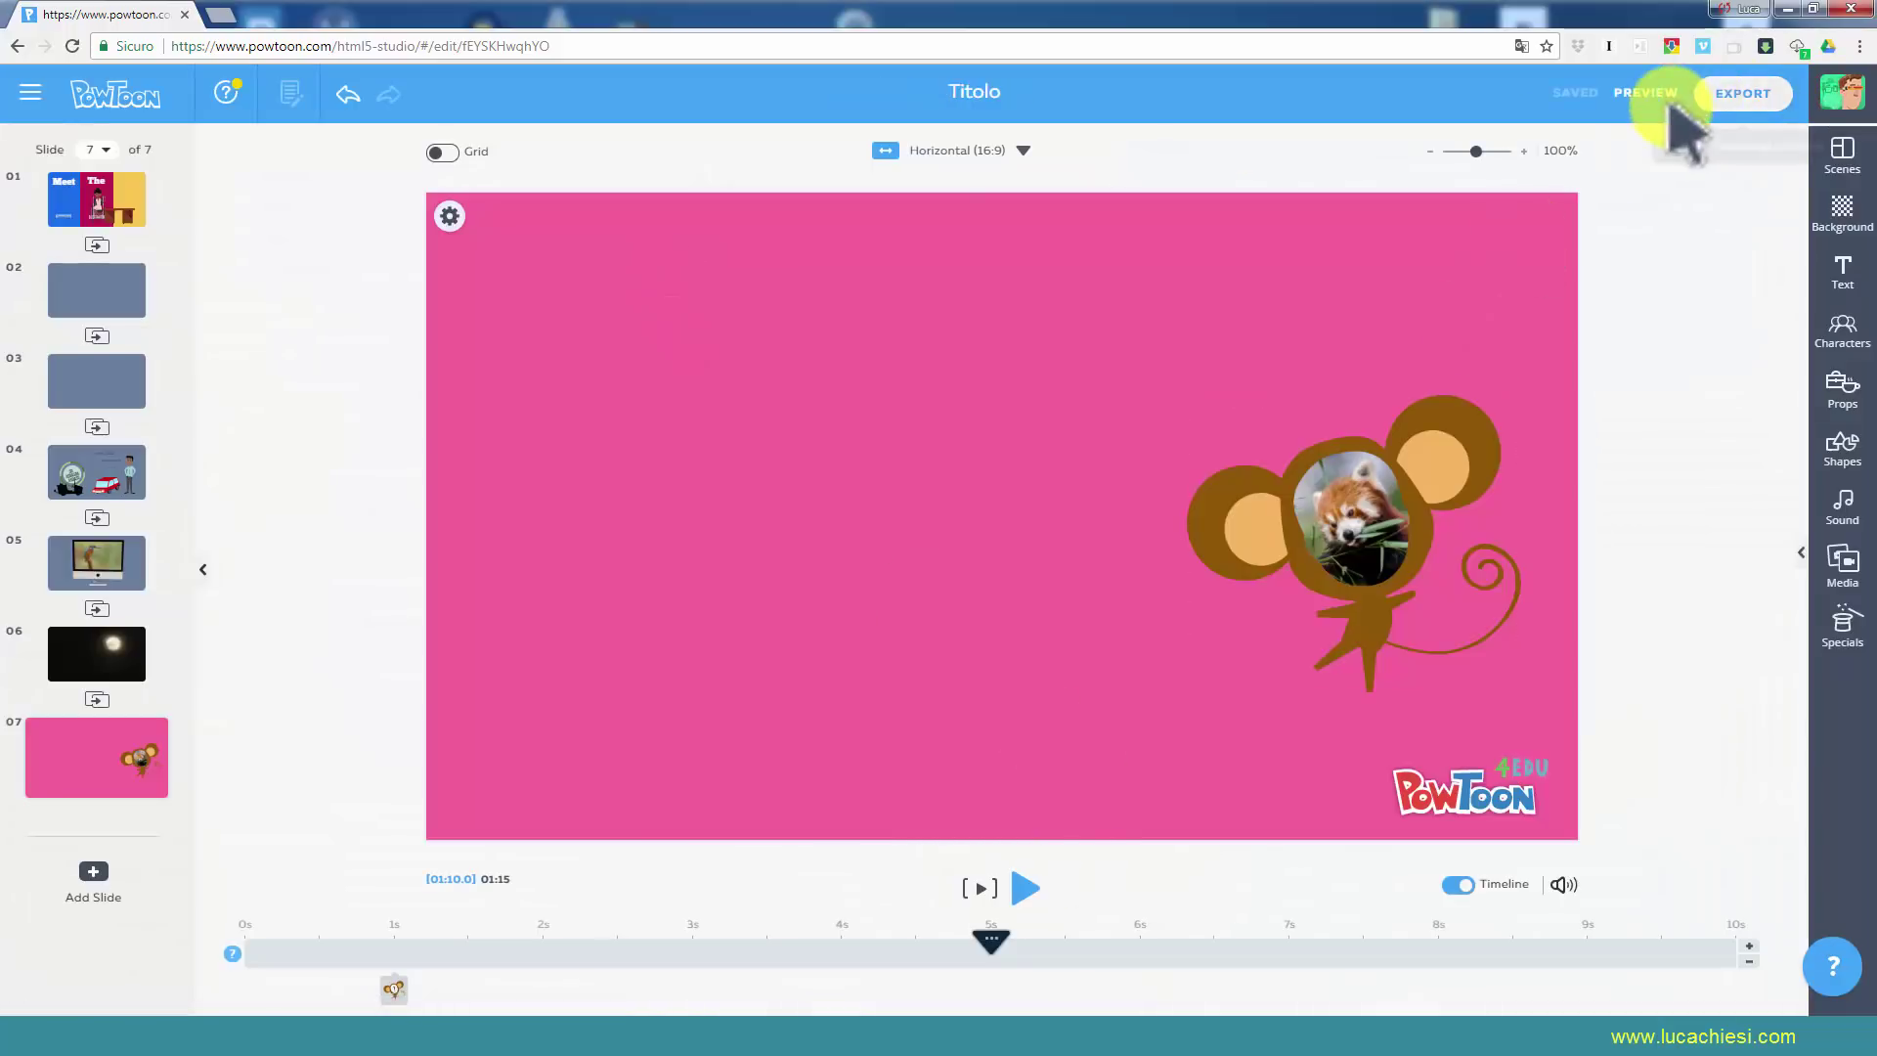
click(1735, 93)
click(1039, 523)
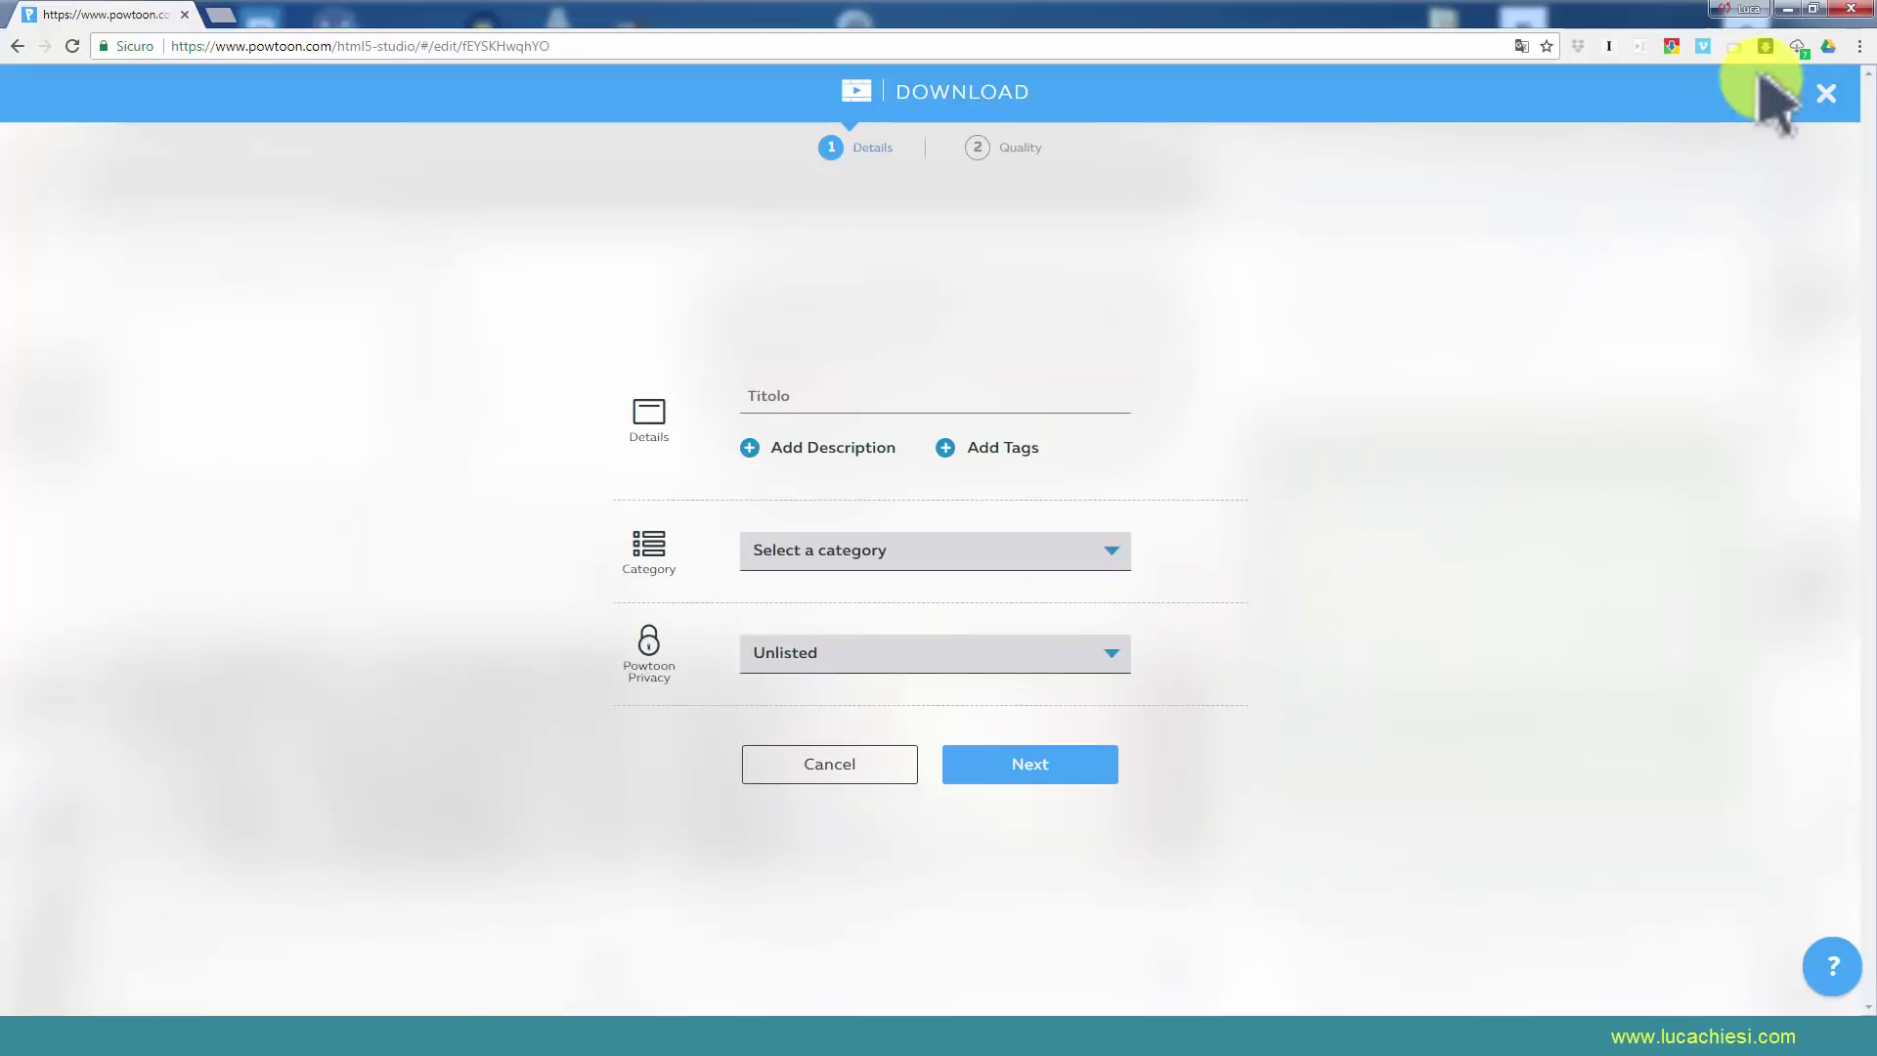
click(1825, 93)
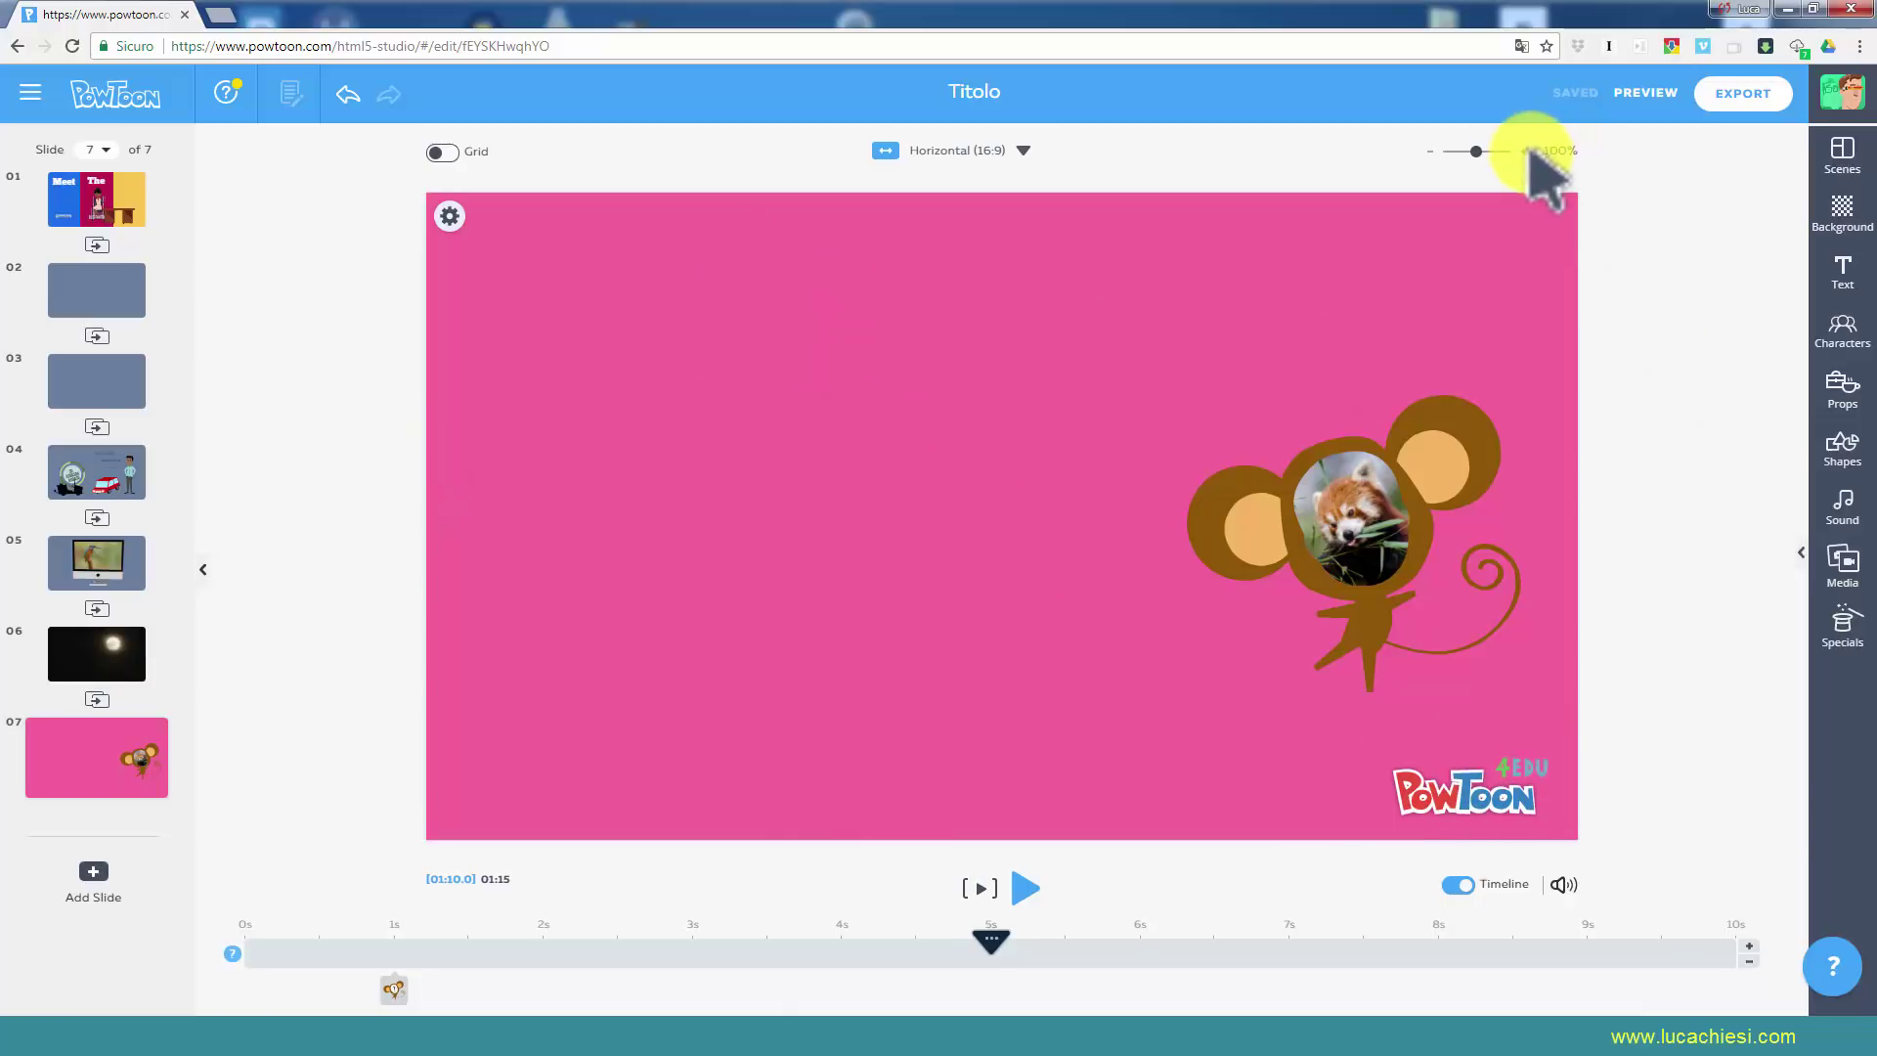
click(1427, 150)
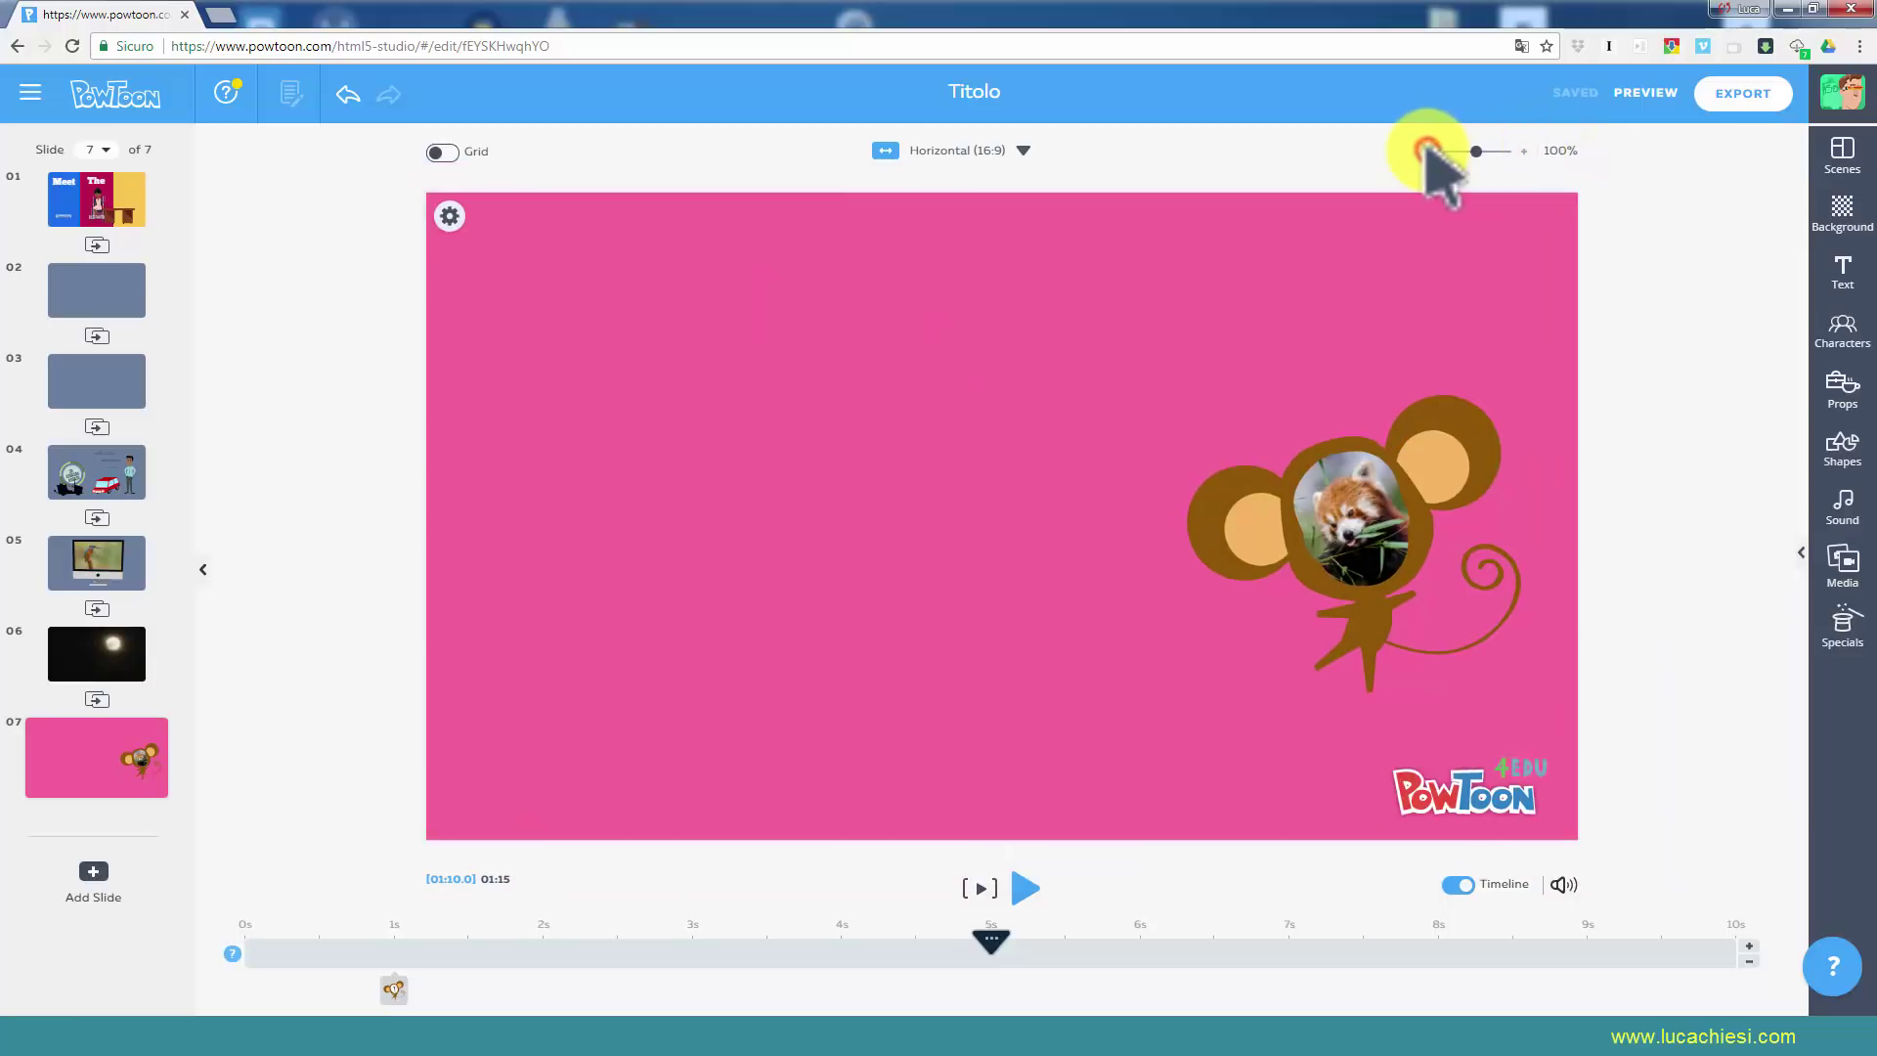